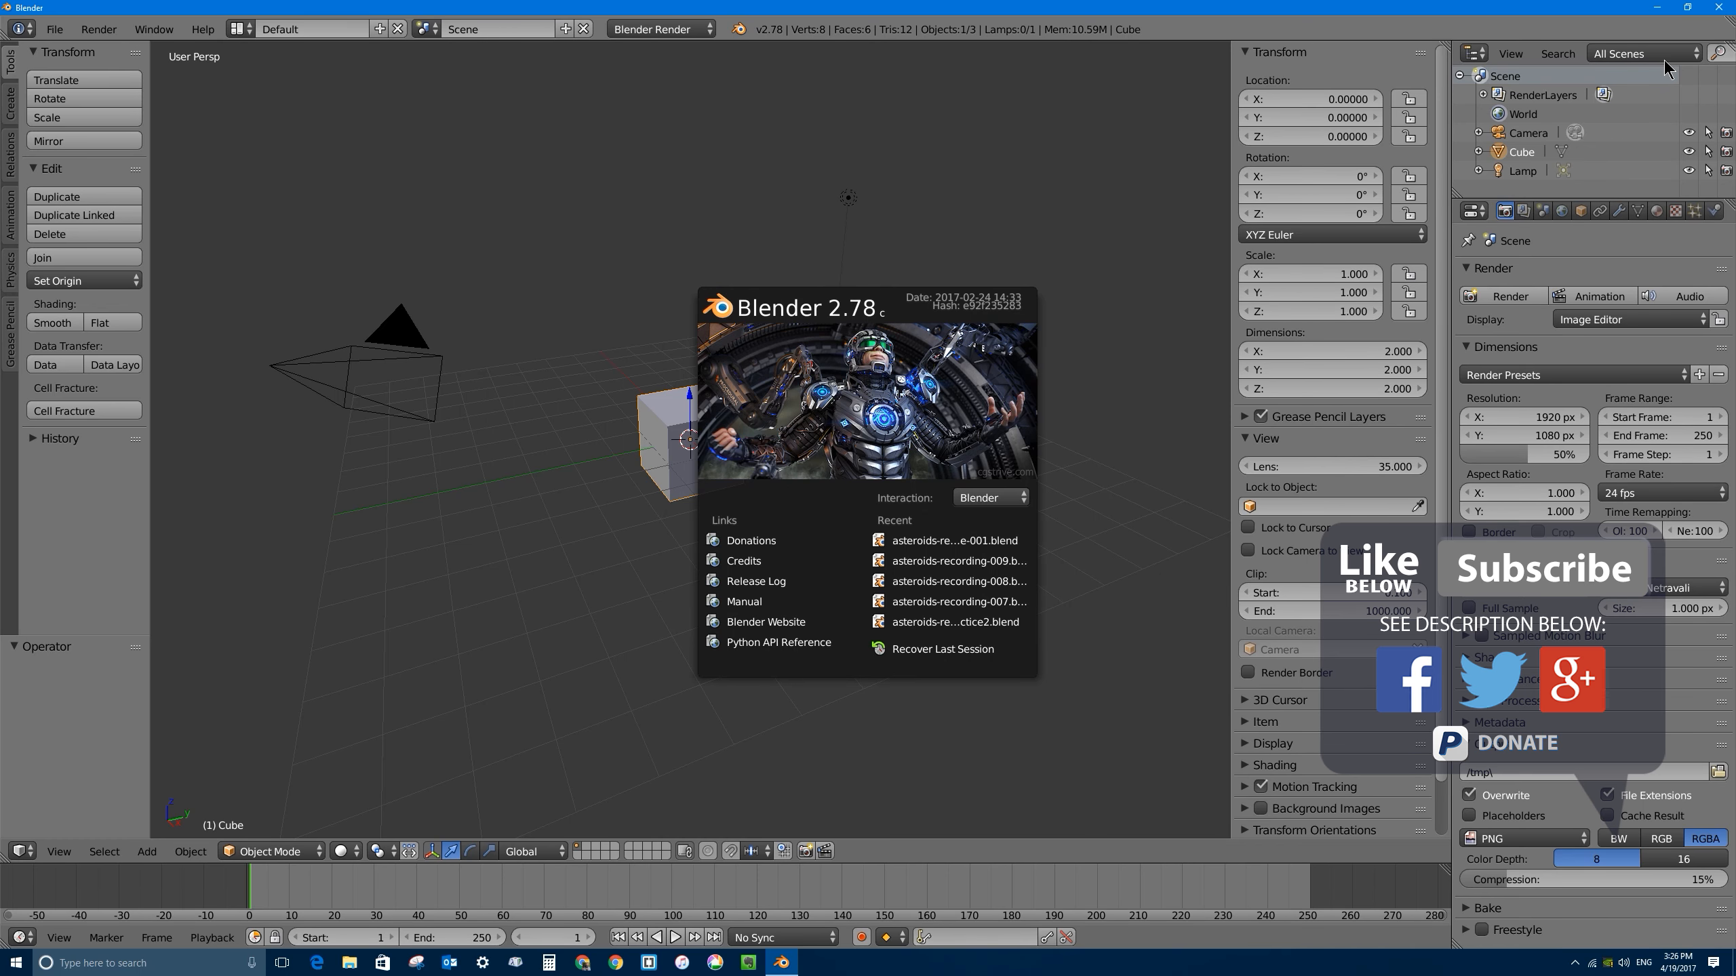
Step: Switch to the desktop and view the red brick wall and spring leaves images, then return to Blender
{"action": "left_click", "coordinate": [1661, 8]}
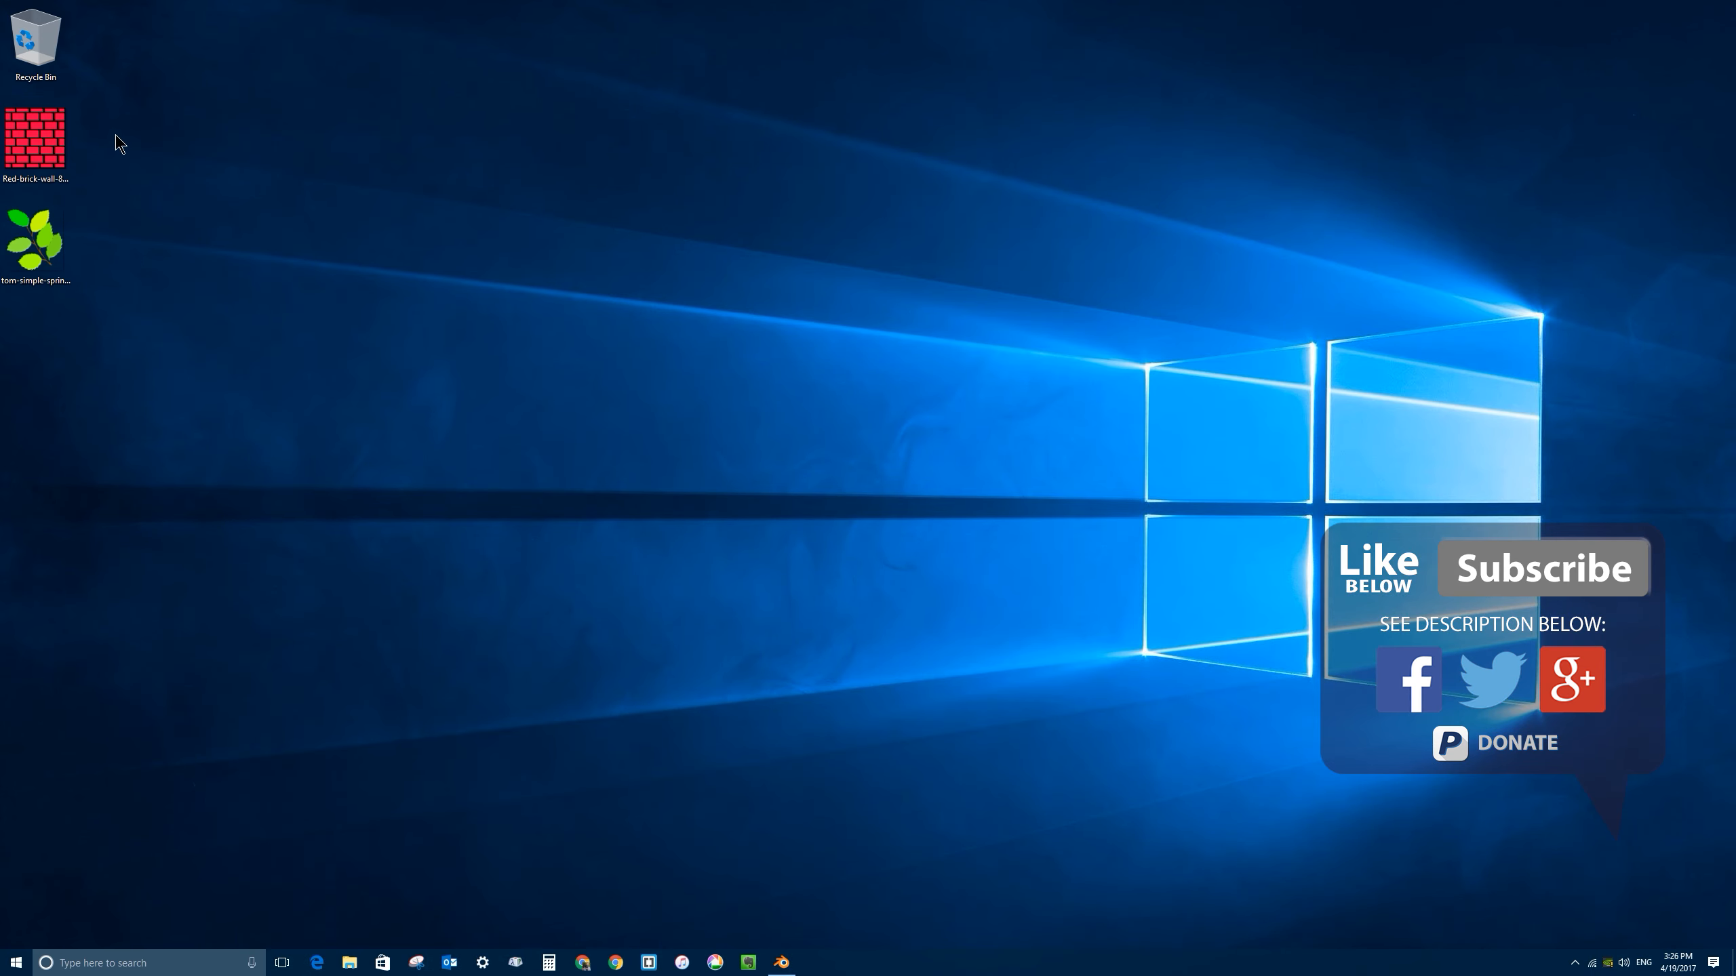
{"action": "double_click", "coordinate": [48, 137]}
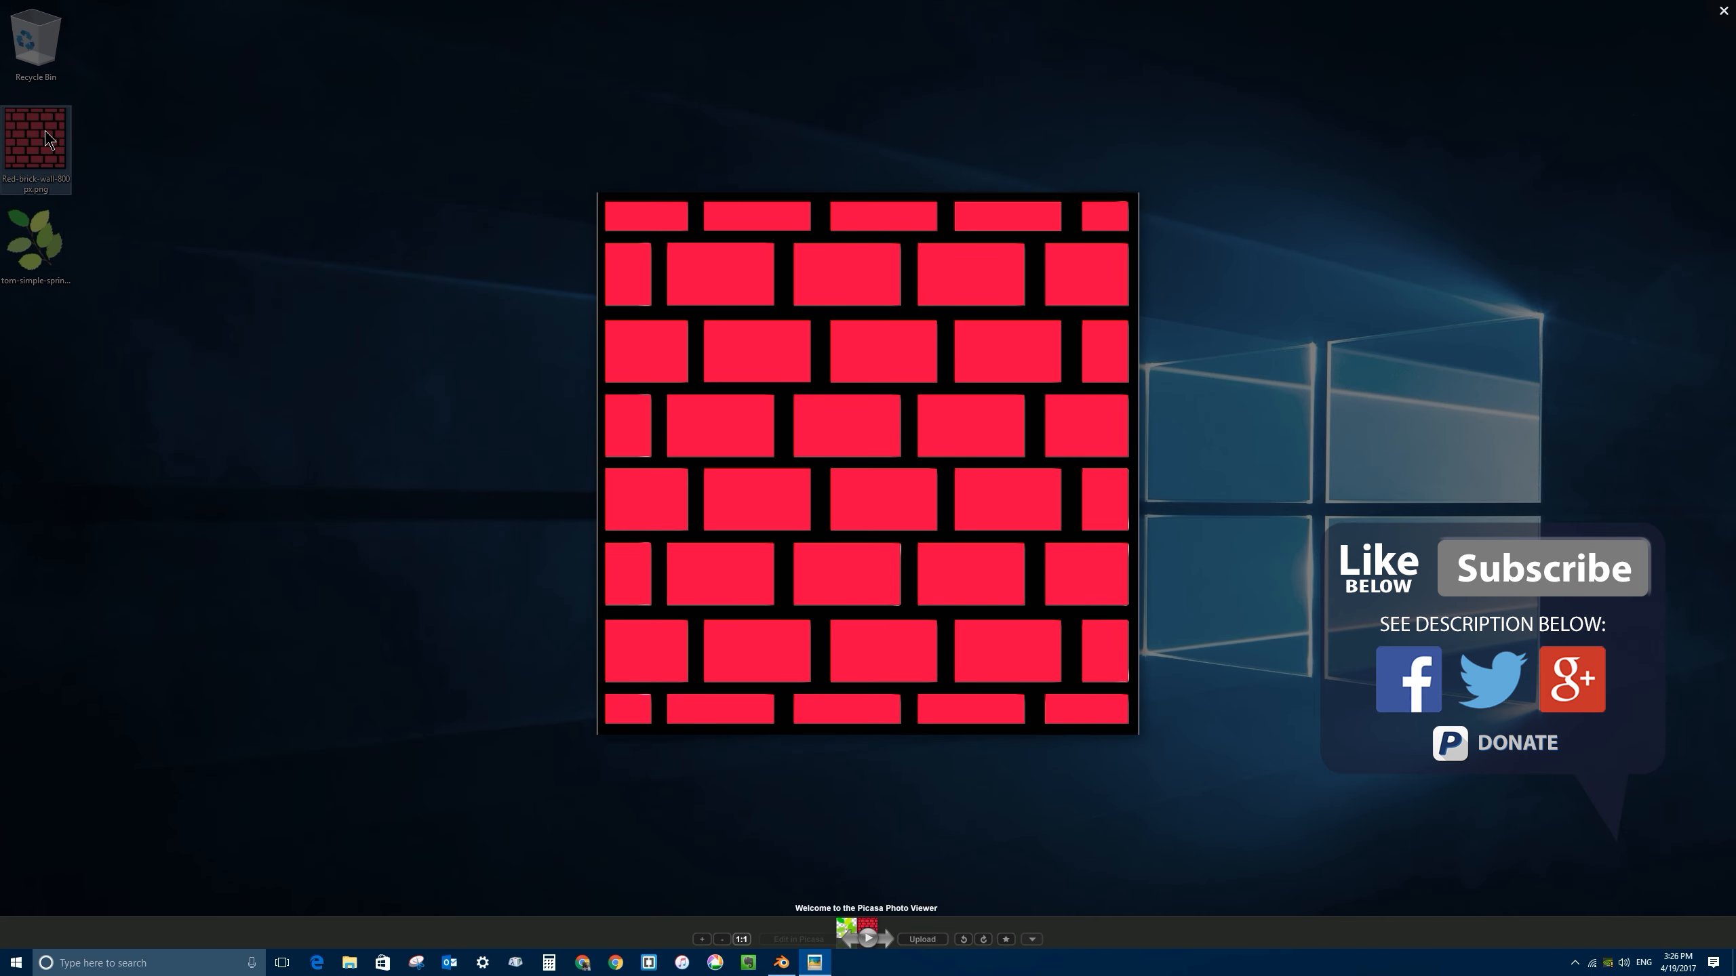
{"action": "key", "text": "Right"}
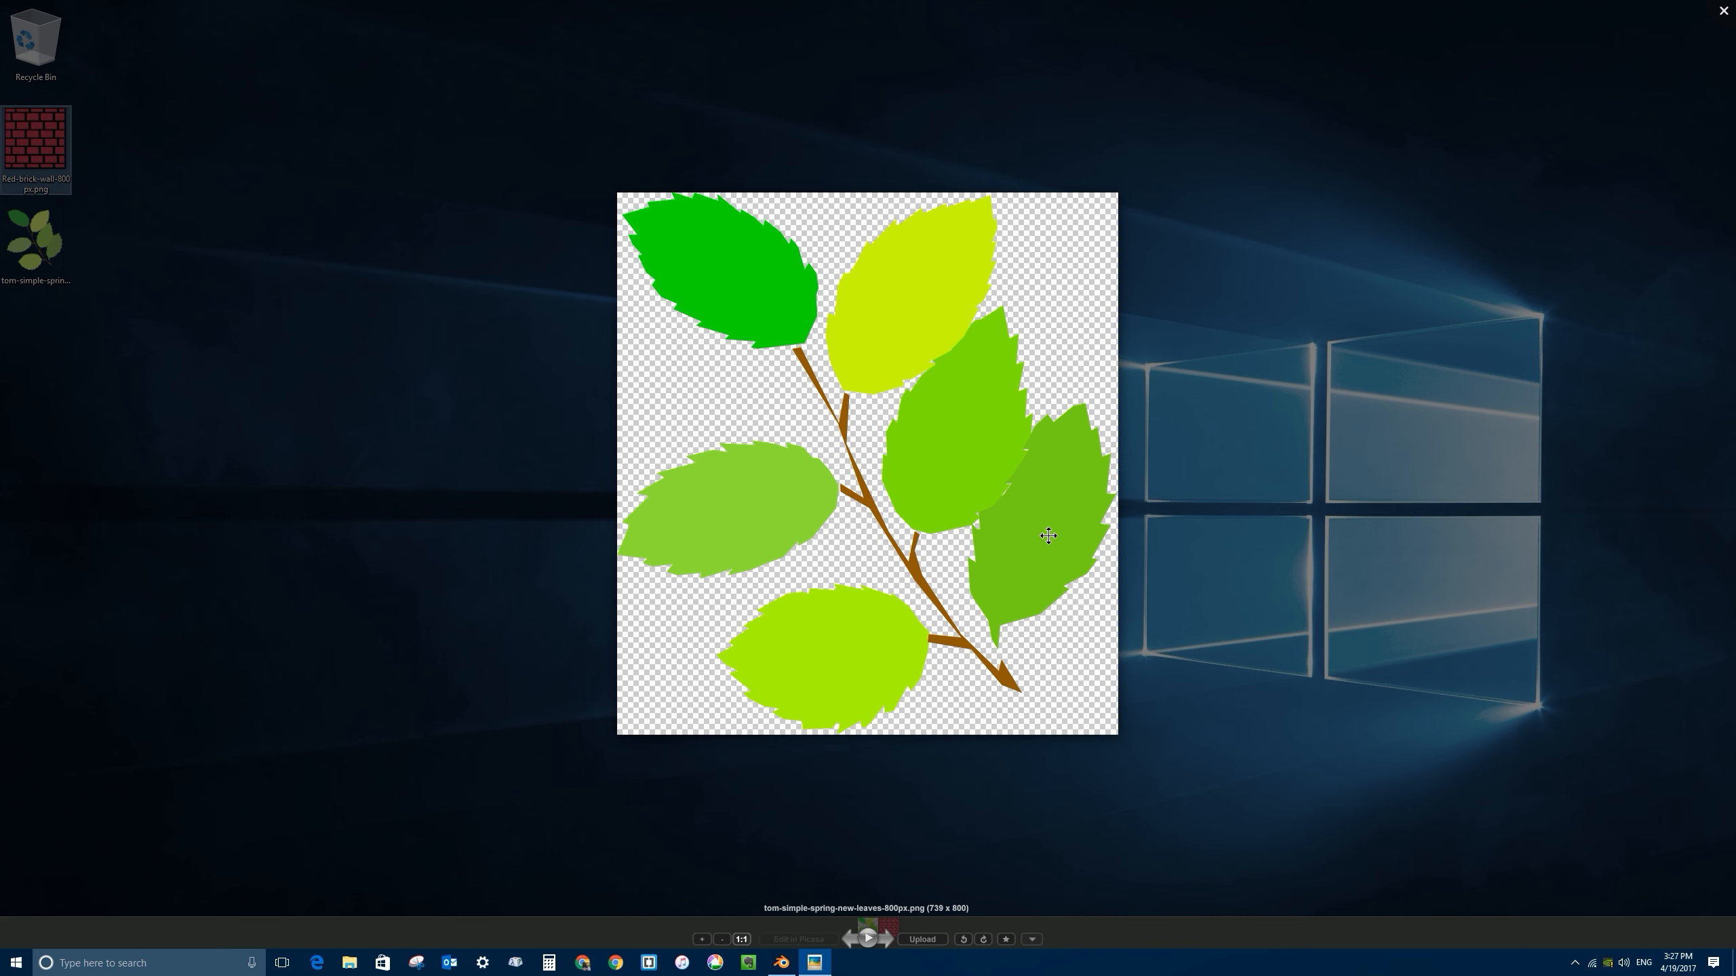
{"action": "key", "text": "Escape"}
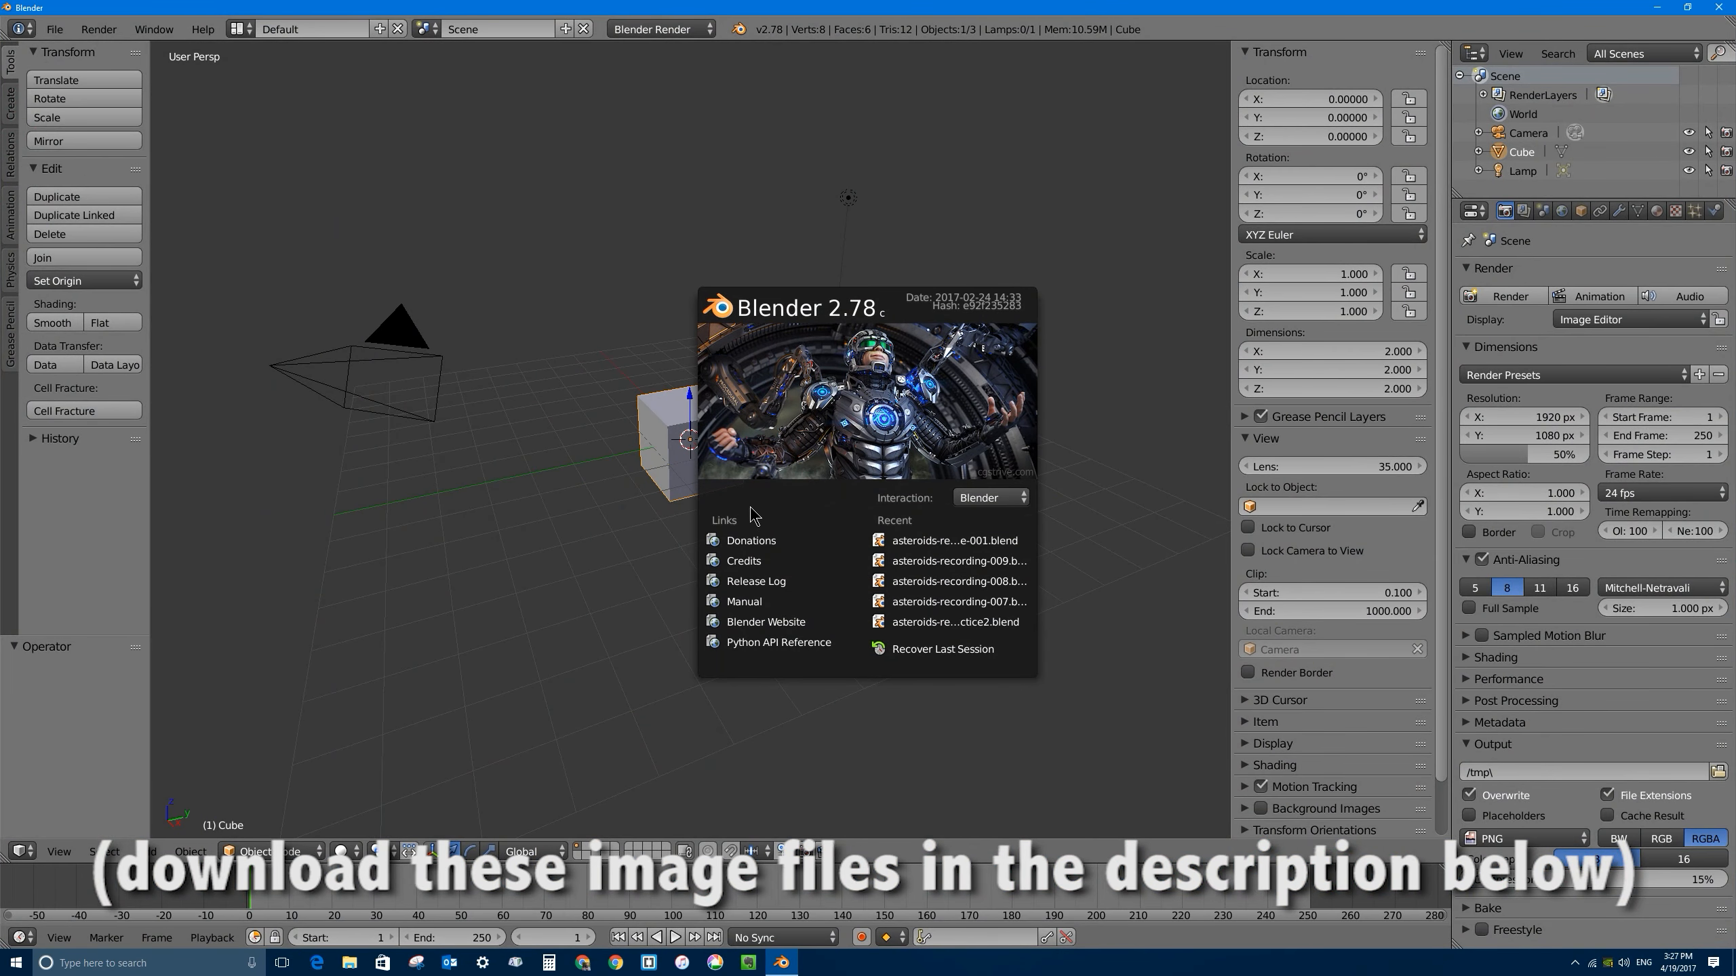
Step: Dismiss the splash screen, split the 3D View into two side-by-side areas and change the new one to the UV/Image Editor
{"action": "left_click", "coordinate": [815, 395]}
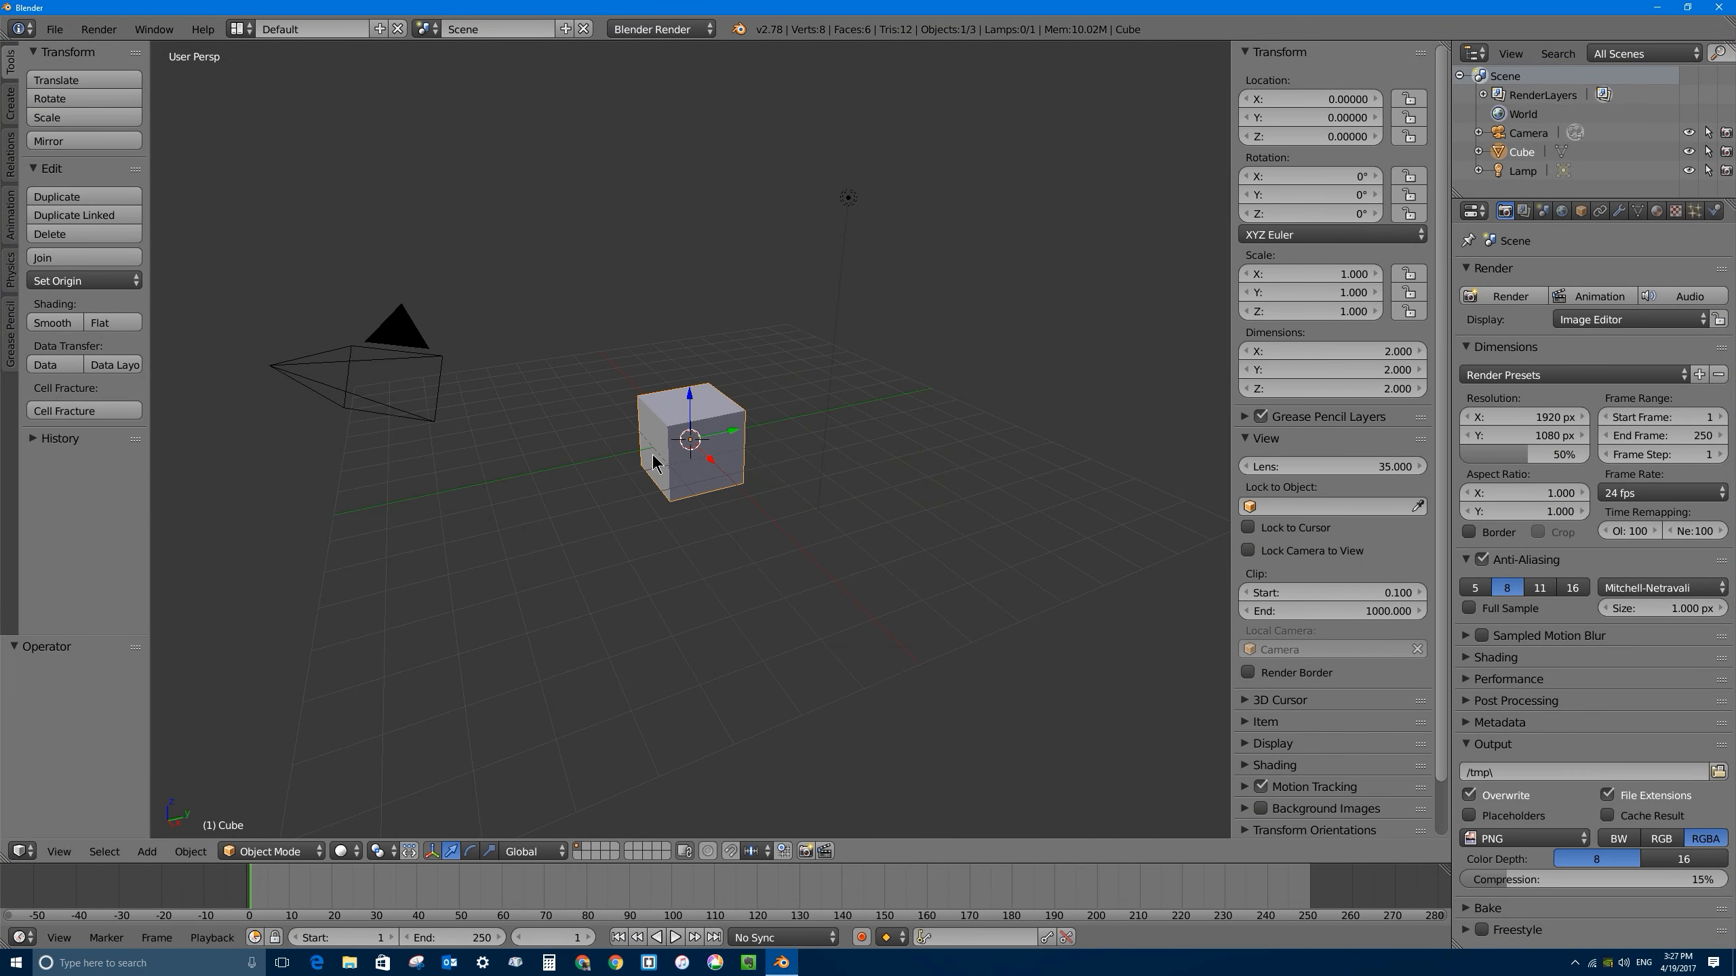
{"action": "scroll", "coordinate": [659, 459], "scroll_direction": "up", "scroll_amount": 4}
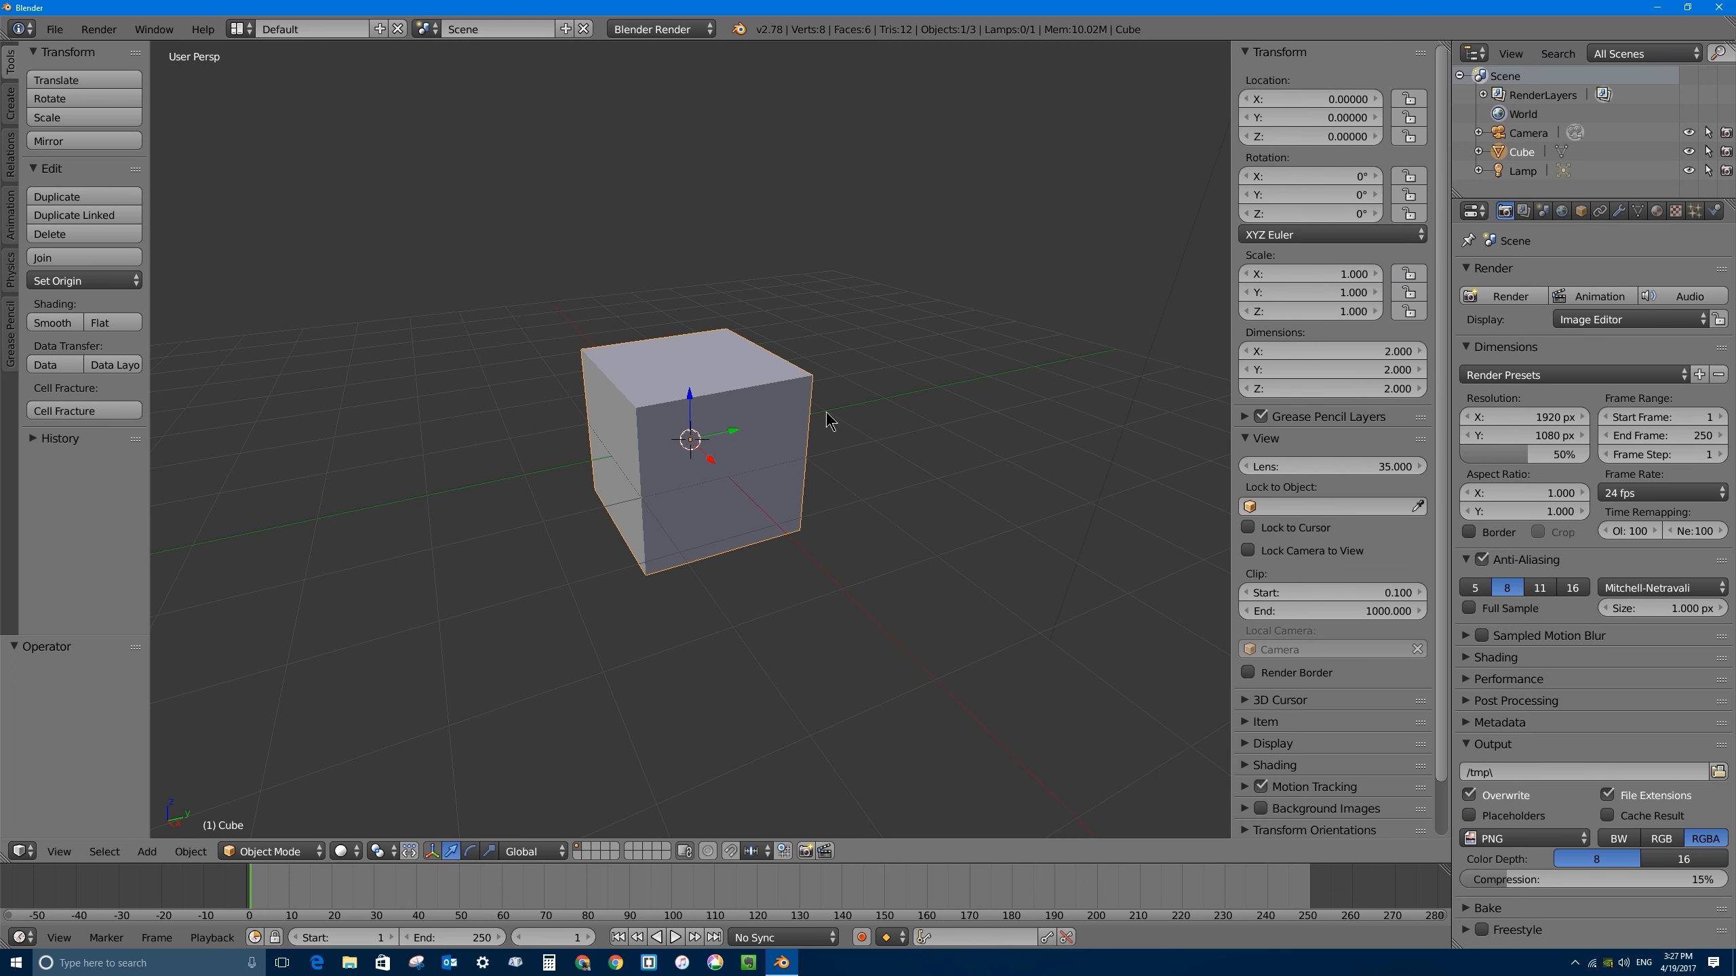
{"action": "middle_click_drag", "start_coordinate": [569, 438], "coordinate": [763, 421]}
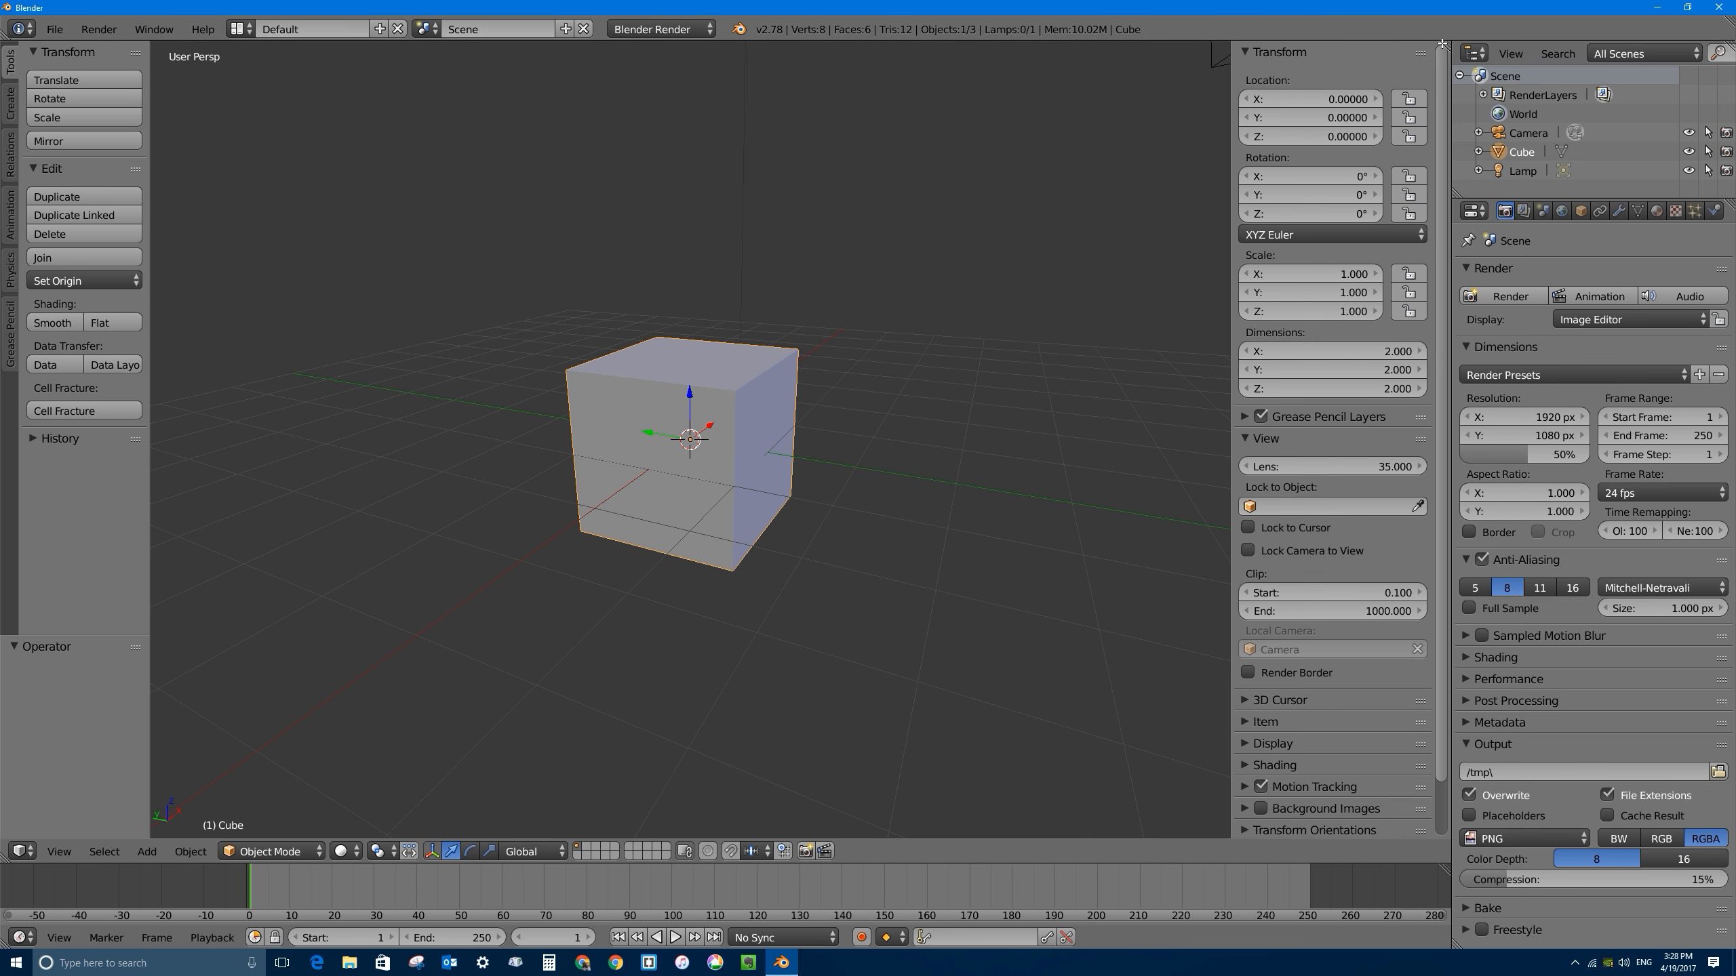
{"action": "left_click_drag", "start_coordinate": [1442, 45], "coordinate": [786, 239]}
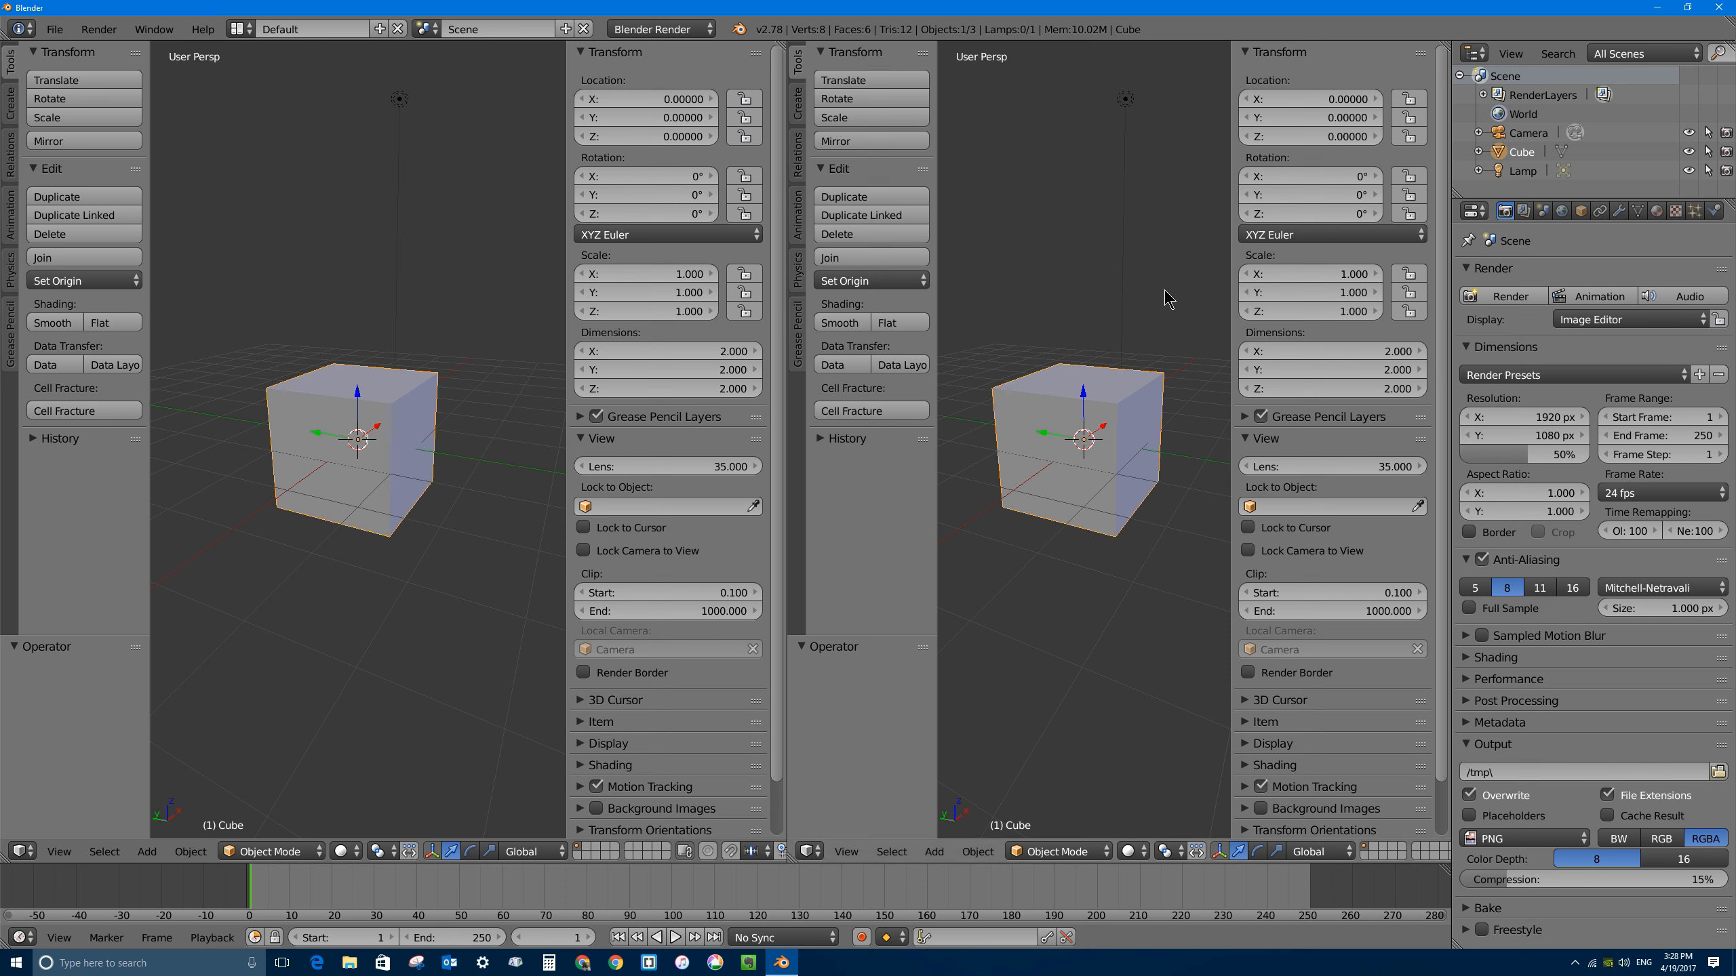
{"action": "middle_click_drag", "start_coordinate": [1079, 417], "coordinate": [1134, 439]}
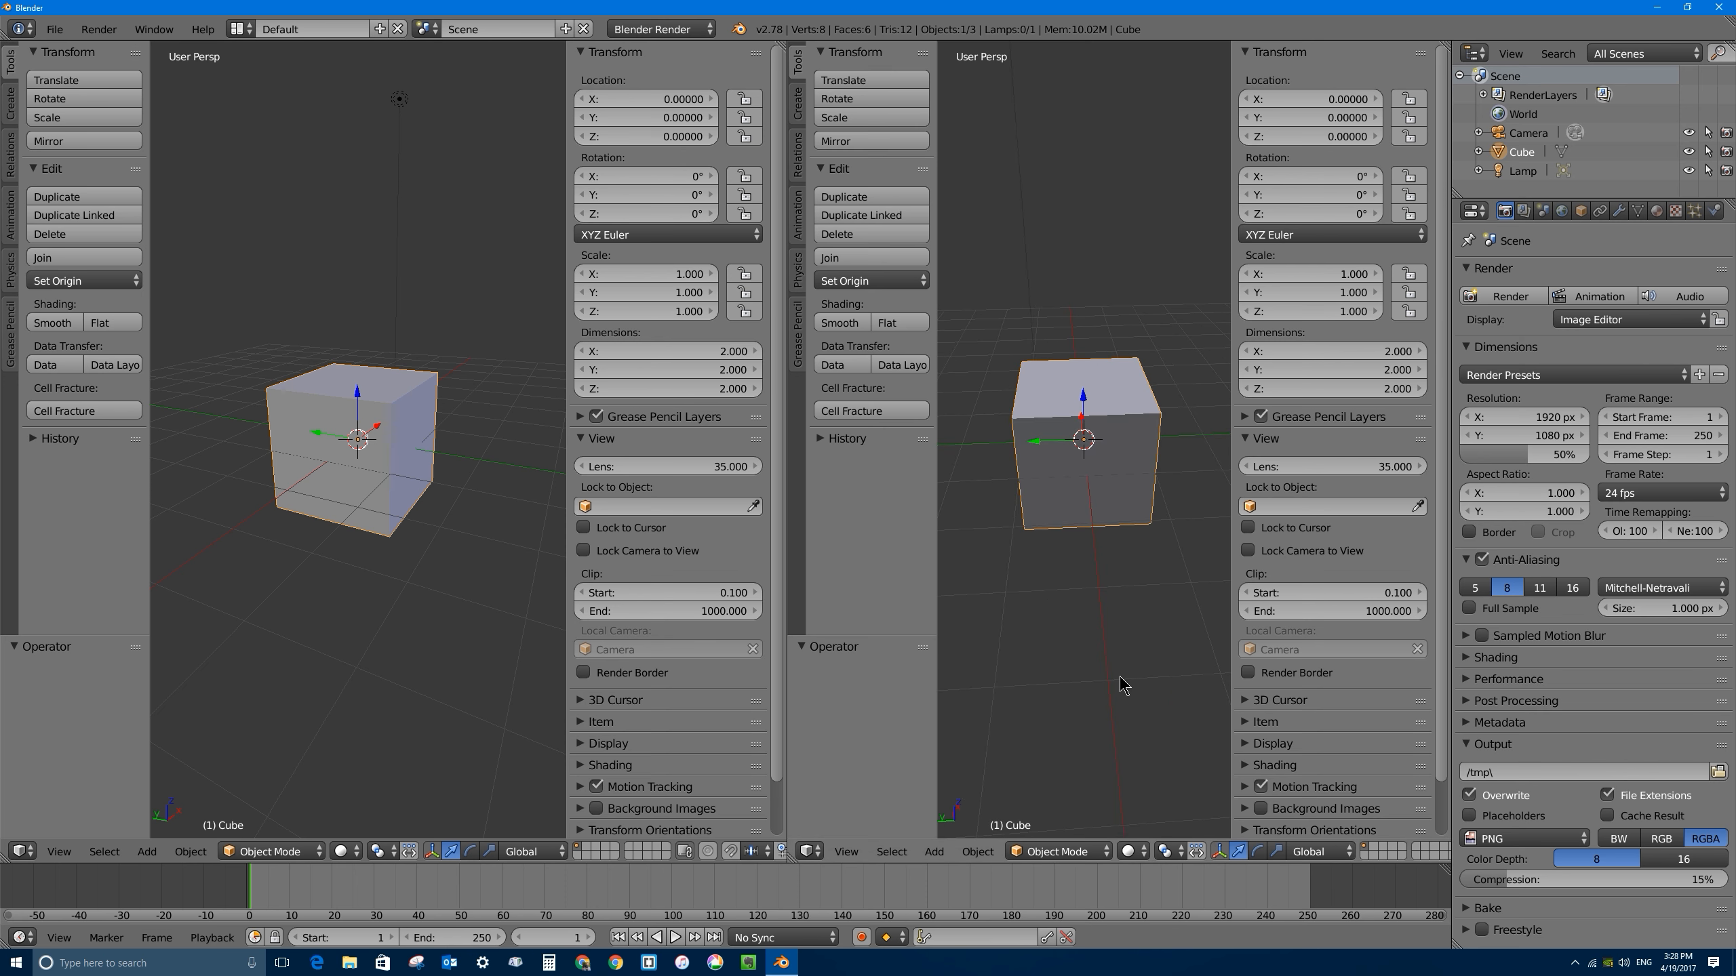
{"action": "left_click", "coordinate": [810, 851]}
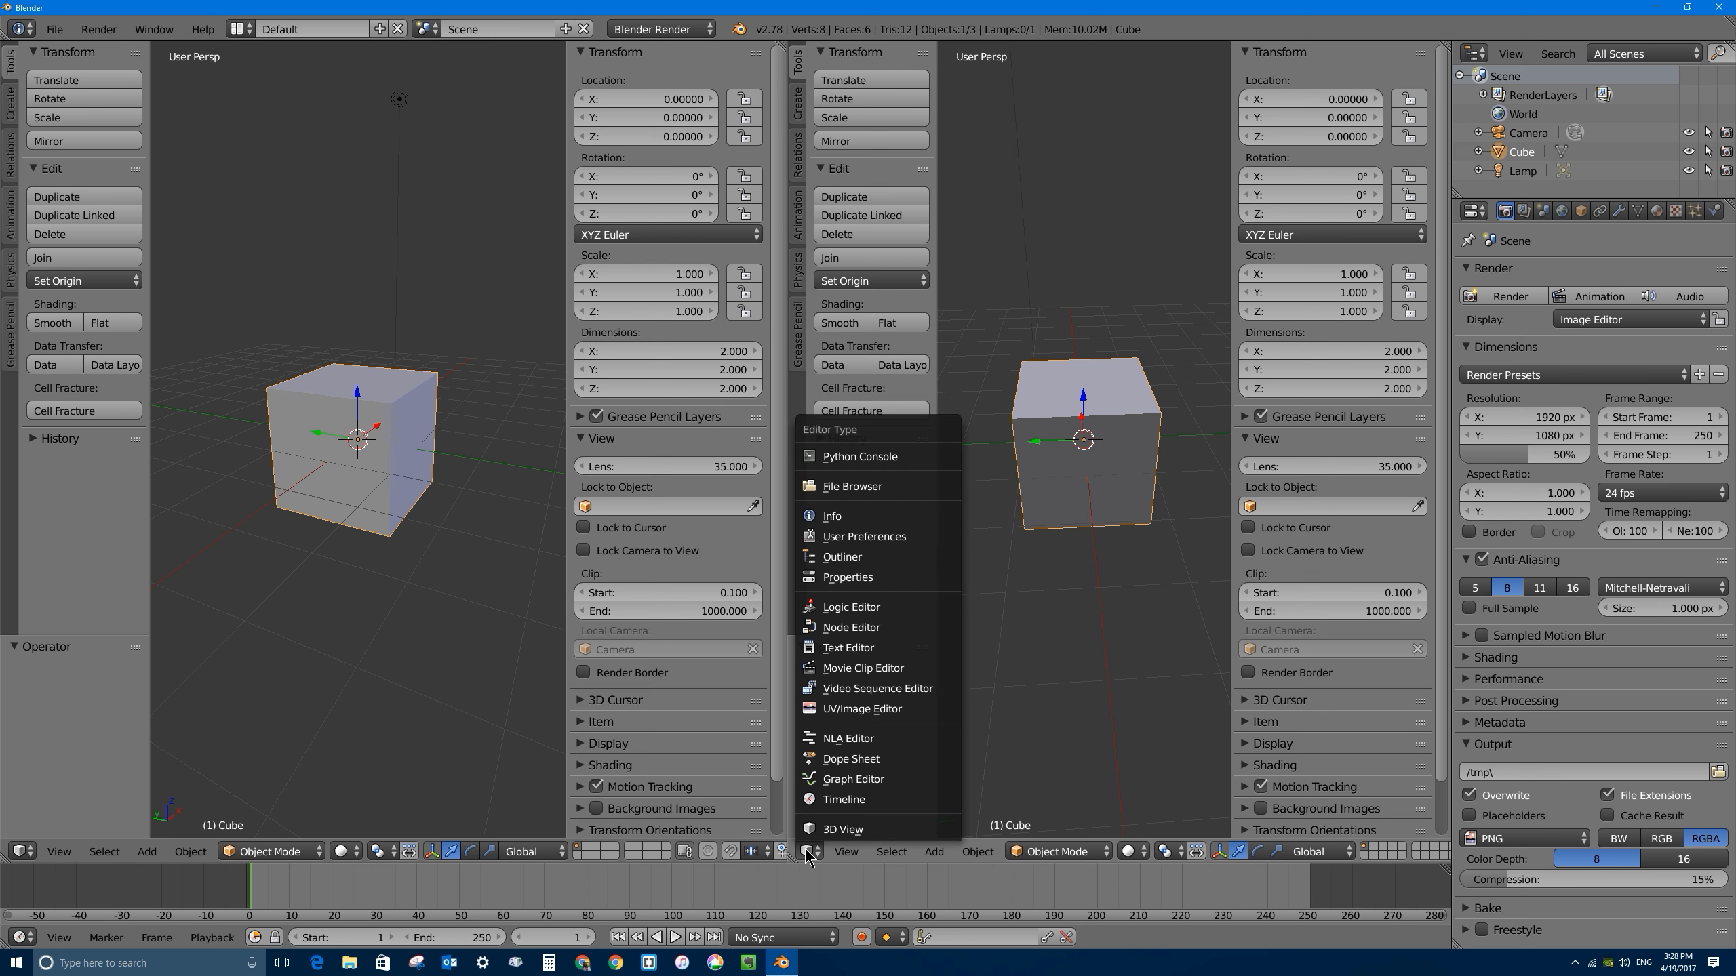
{"action": "left_click", "coordinate": [838, 715]}
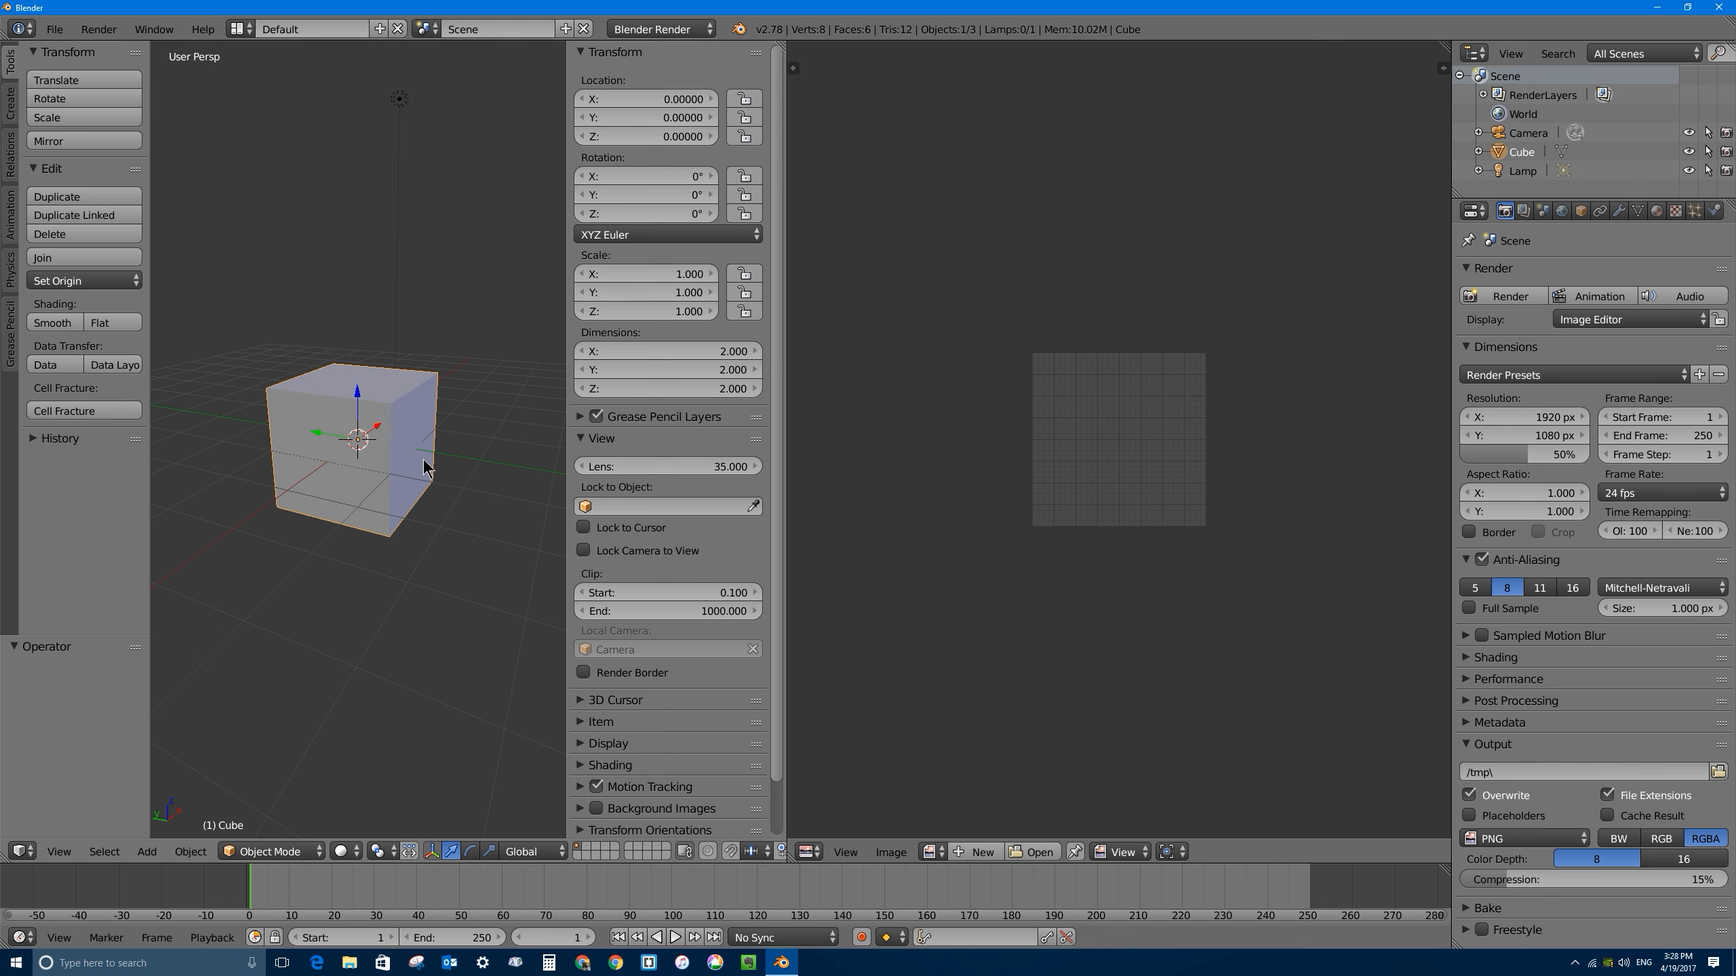
{"action": "key", "text": "s"}
{"action": "right_click", "coordinate": [530, 434]}
{"action": "key", "text": "s"}
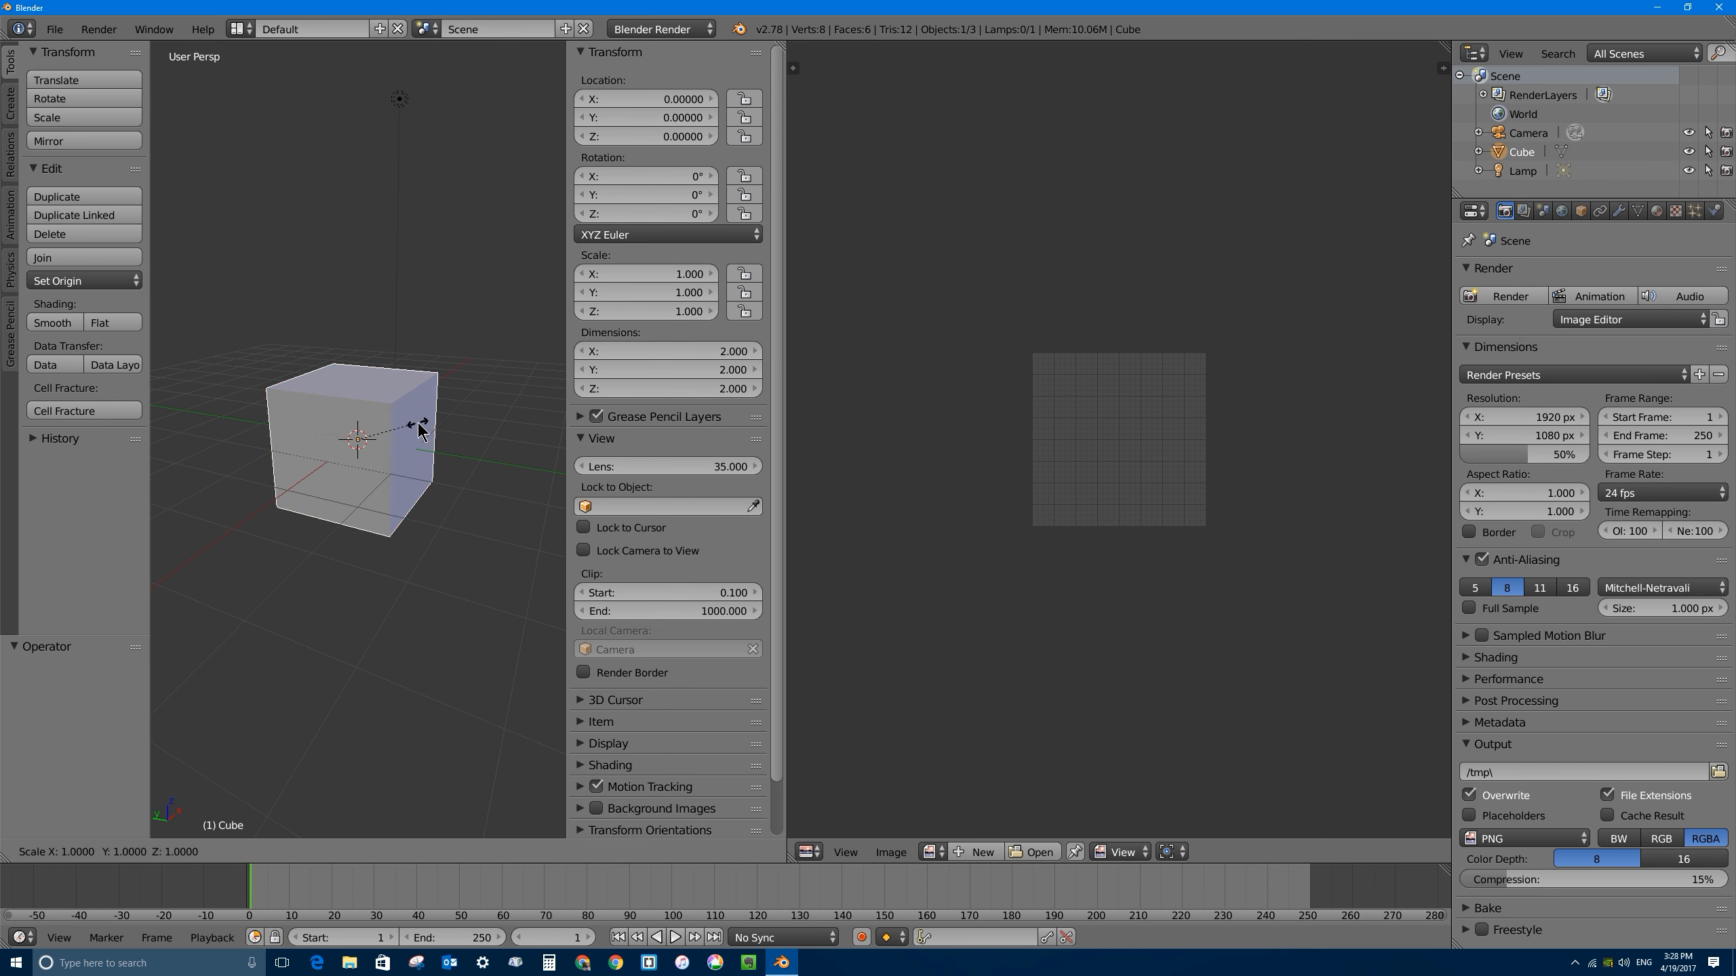
{"action": "key", "text": "z"}
{"action": "right_click", "coordinate": [495, 430]}
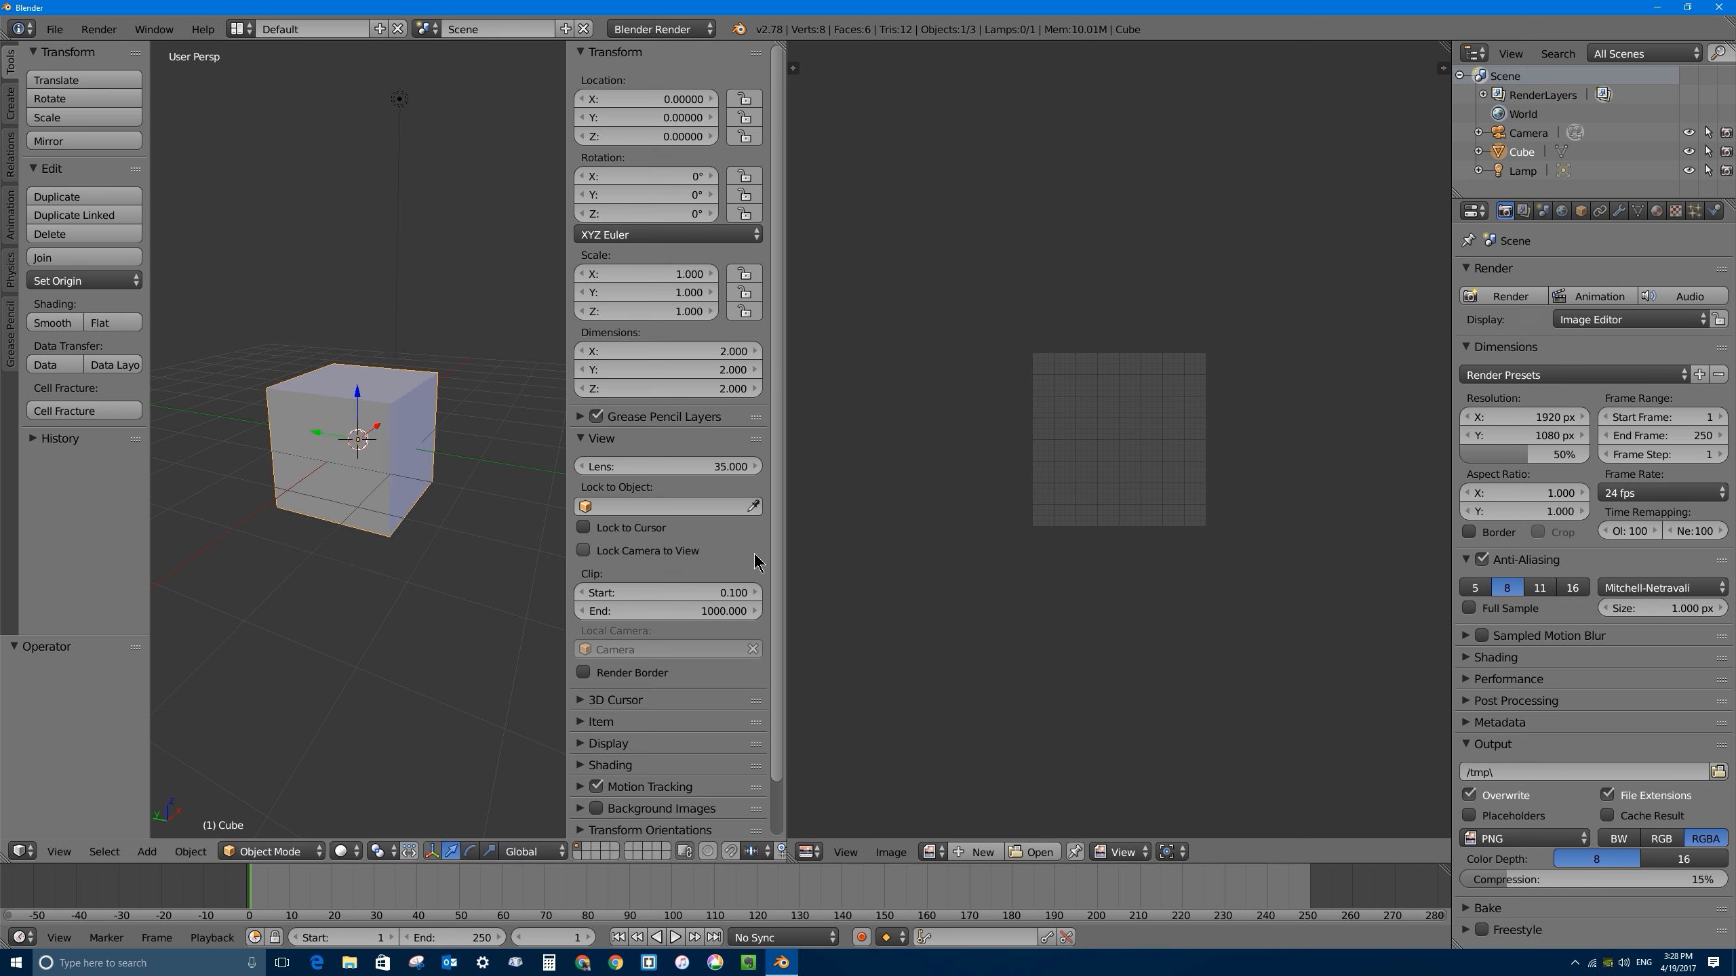
Step: Start the Screencast Keys display and scale the cube along the Z axis by about 2.345 into a tall box
{"action": "scroll", "coordinate": [779, 526], "scroll_direction": "down", "scroll_amount": 3}
{"action": "left_click", "coordinate": [671, 821]}
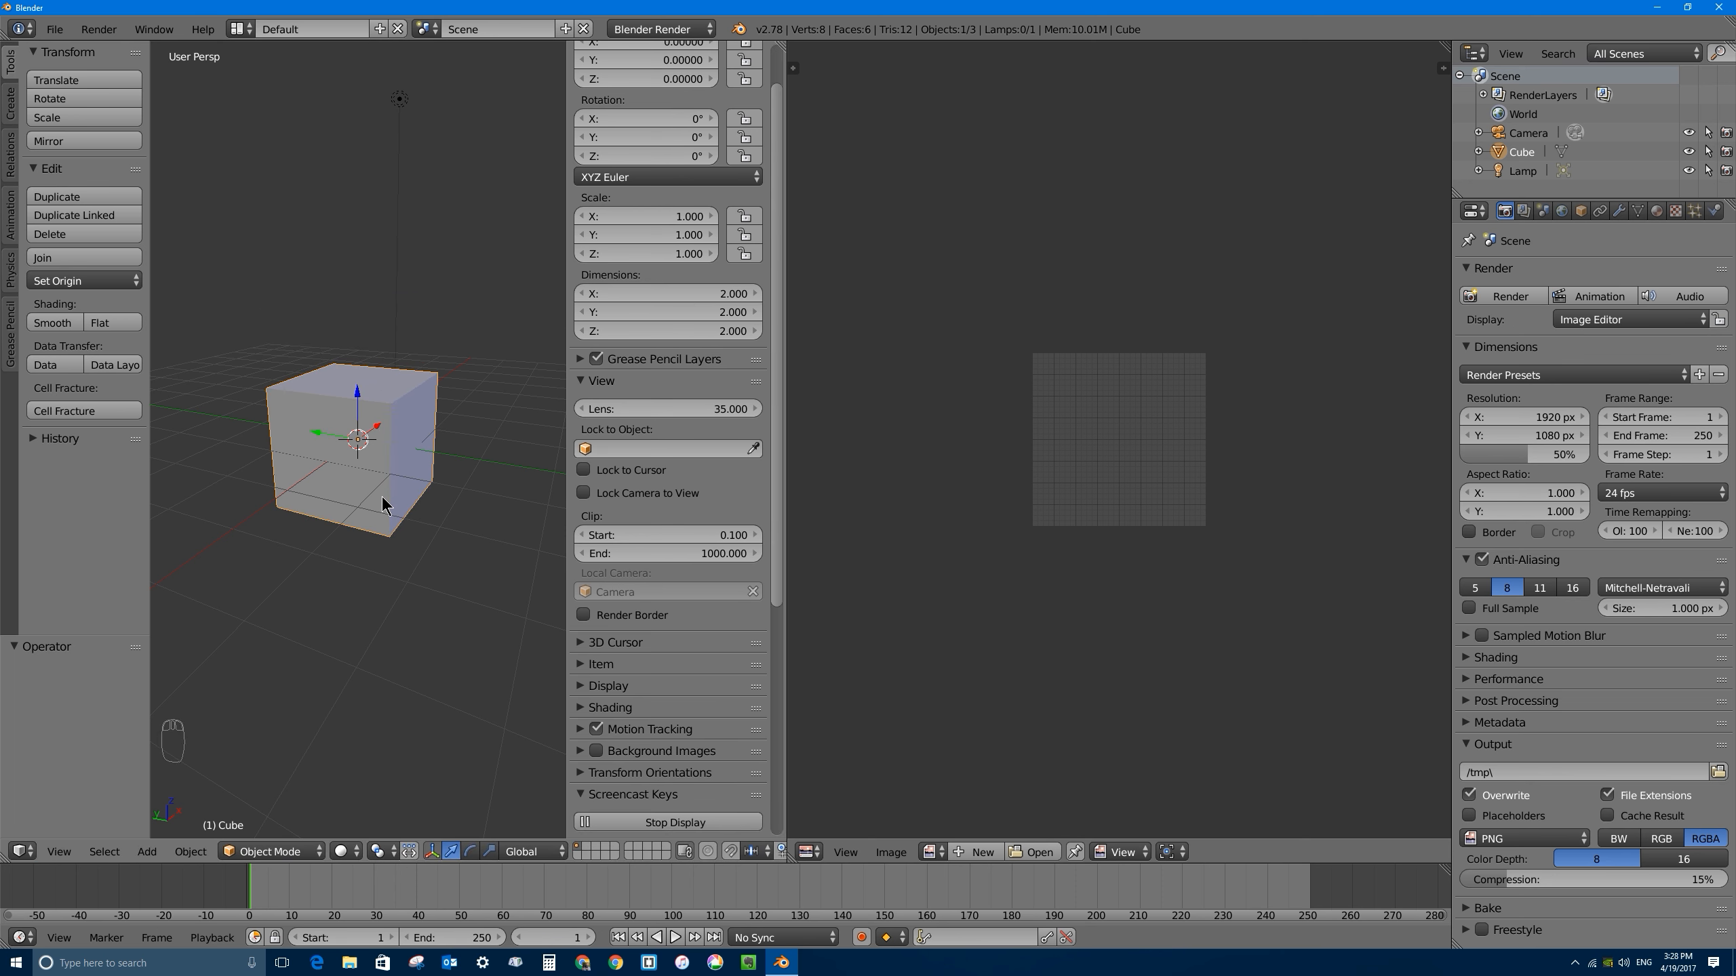
{"action": "key", "text": "s"}
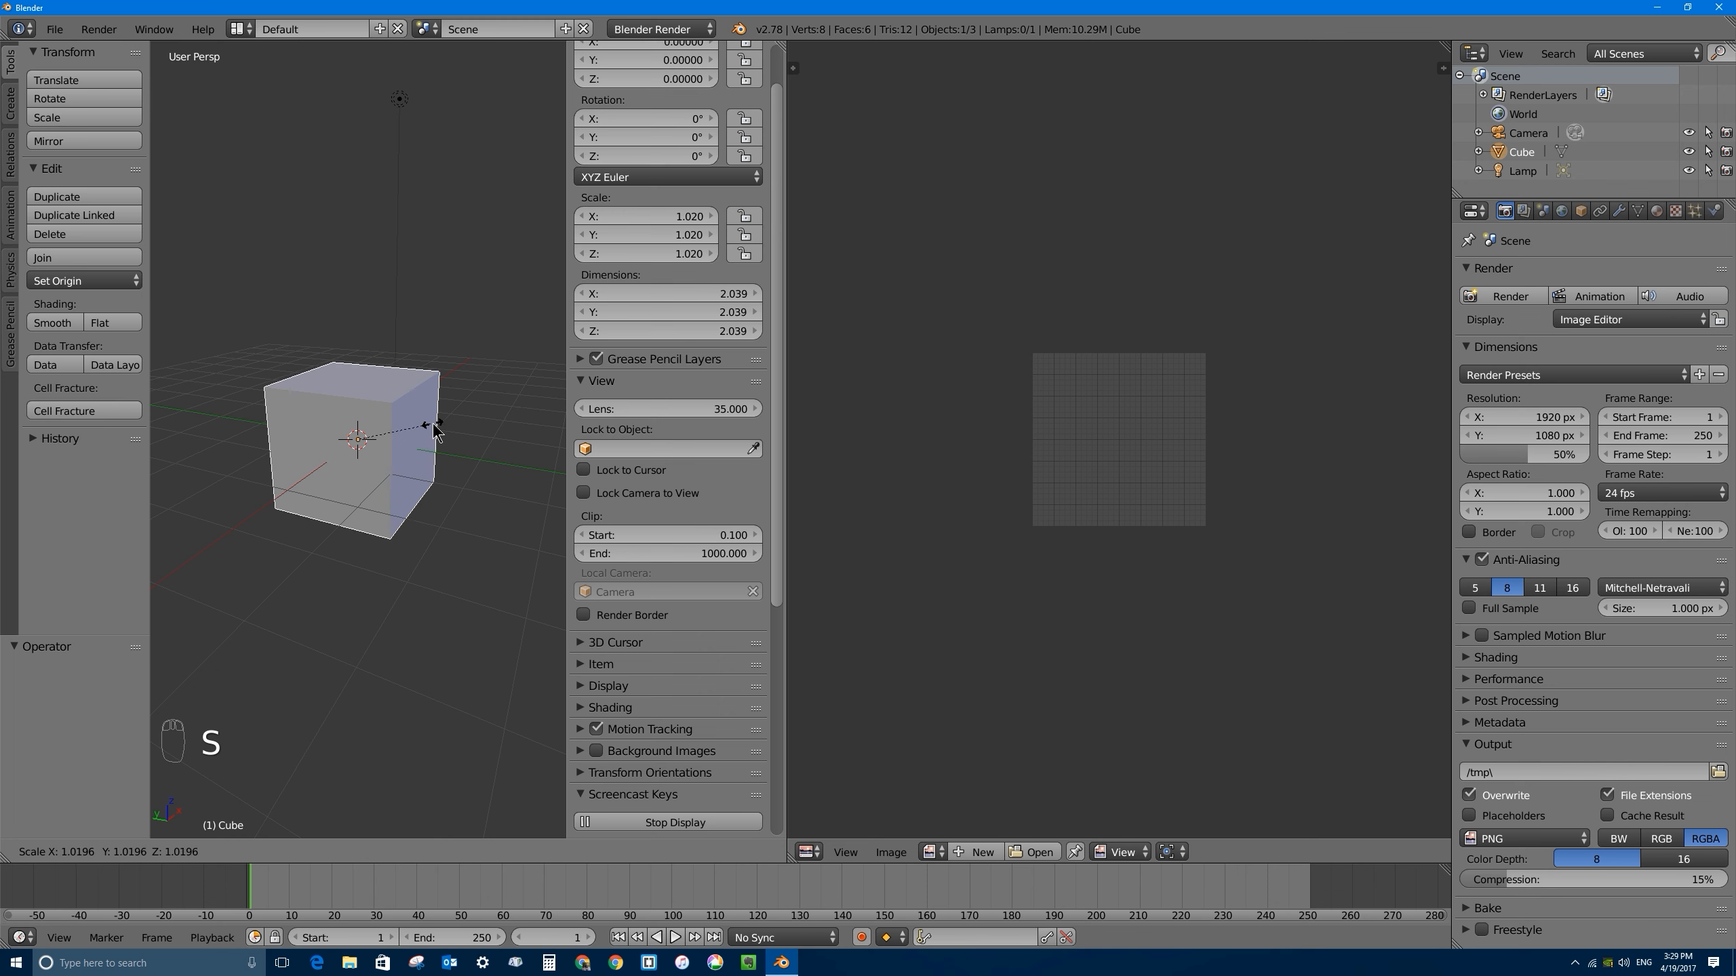
{"action": "key", "text": "z"}
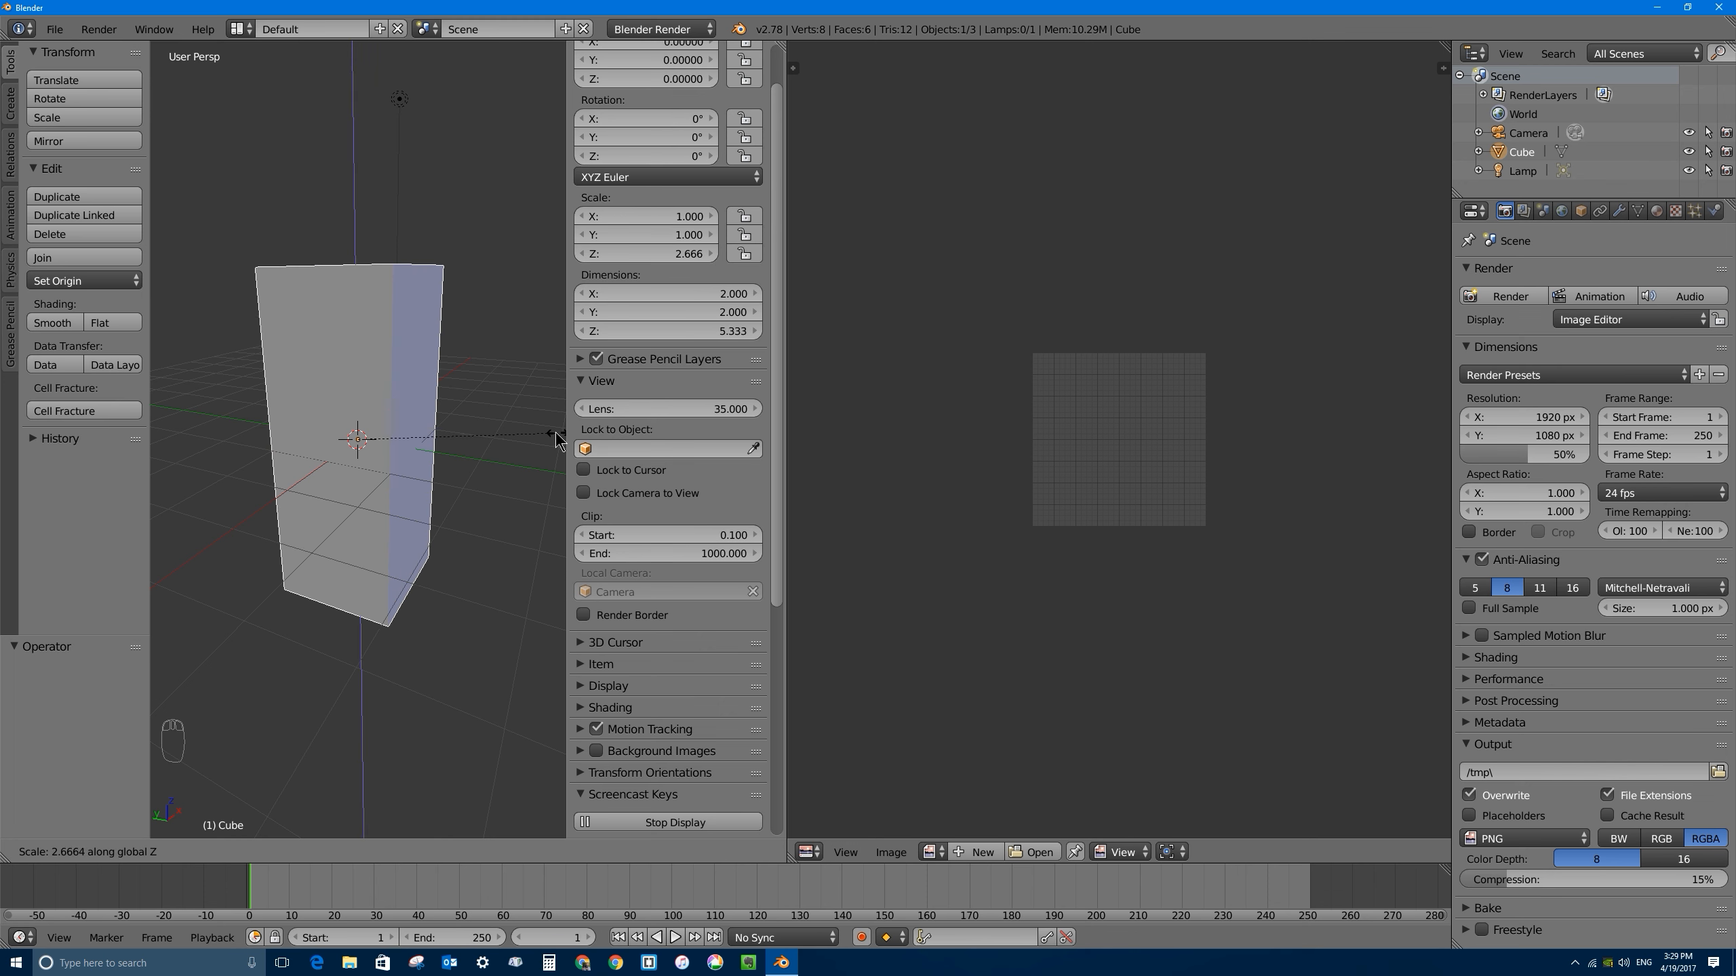
{"action": "left_click", "coordinate": [533, 427]}
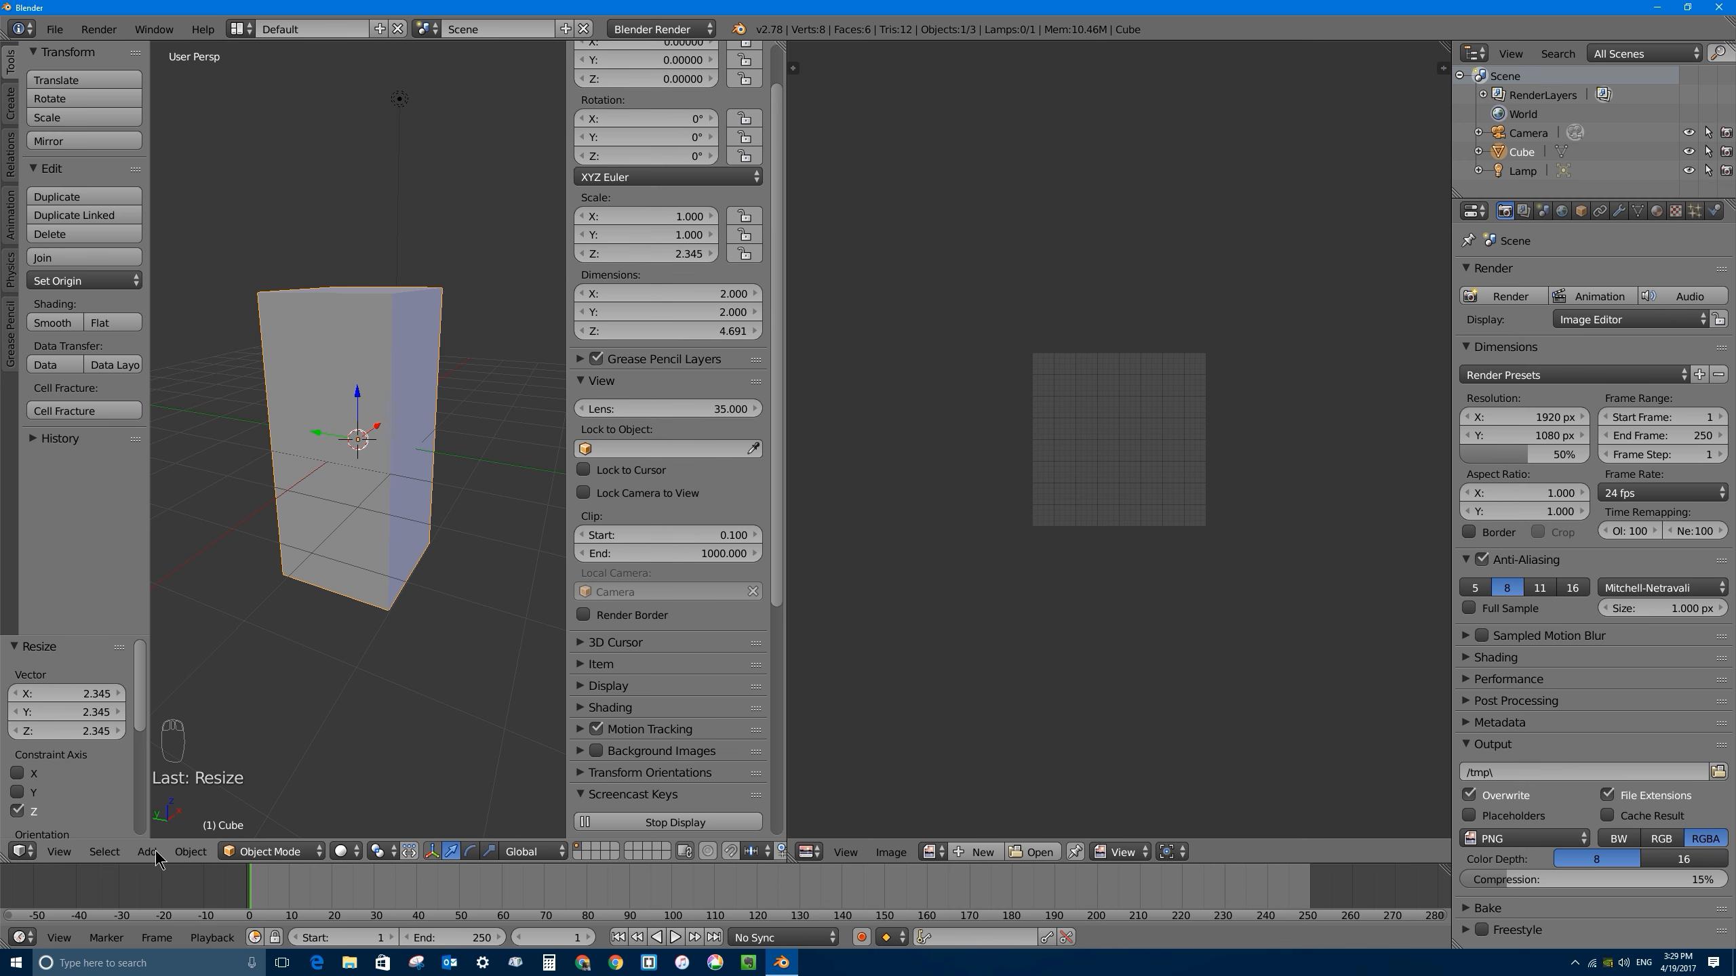
Step: Apply the scale transform to the stretched box
{"action": "left_click", "coordinate": [194, 853]}
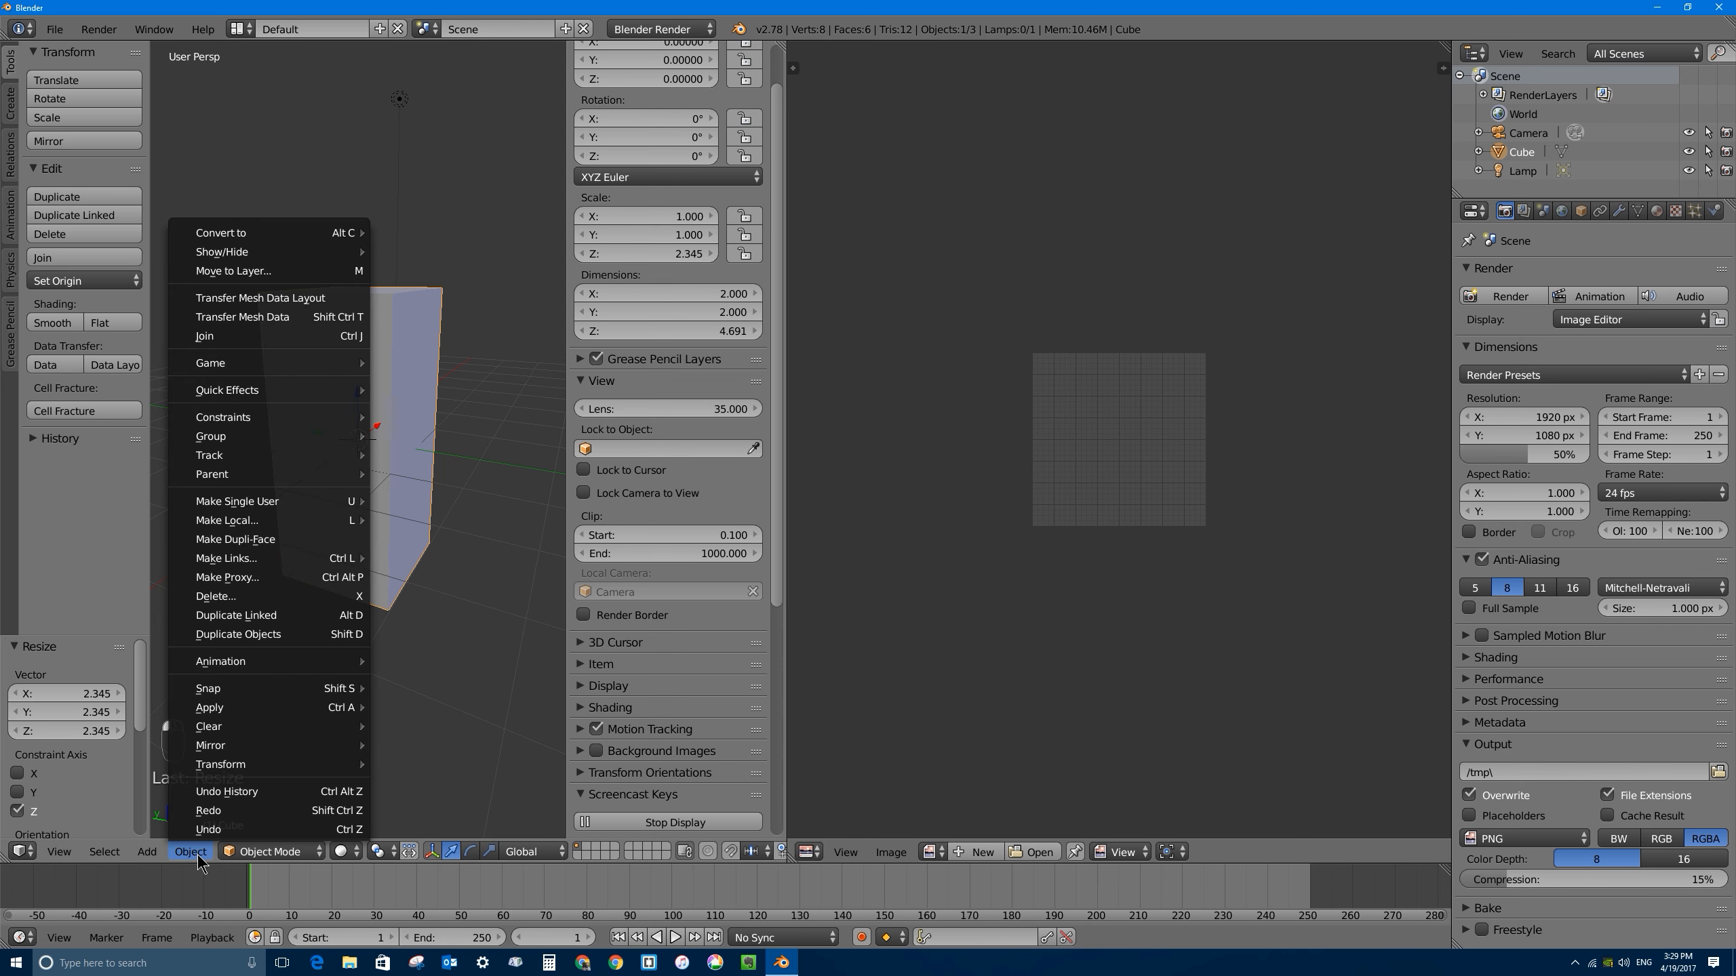
{"action": "mouse_move", "coordinate": [250, 705]}
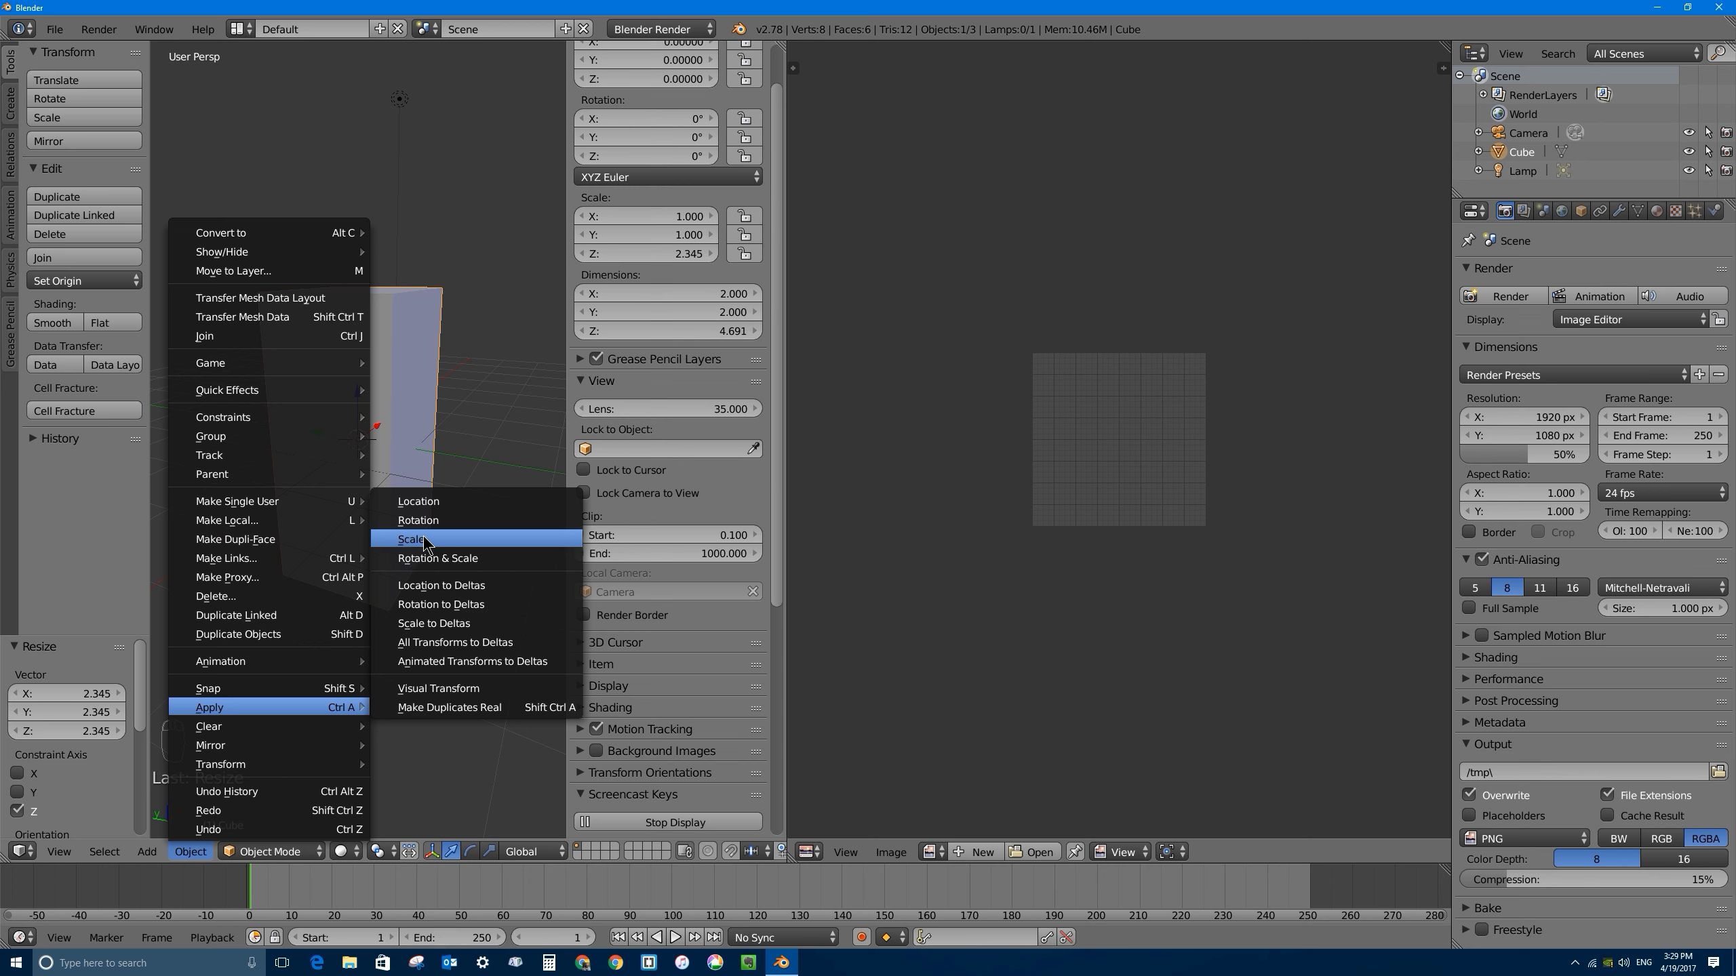
{"action": "left_click", "coordinate": [447, 543]}
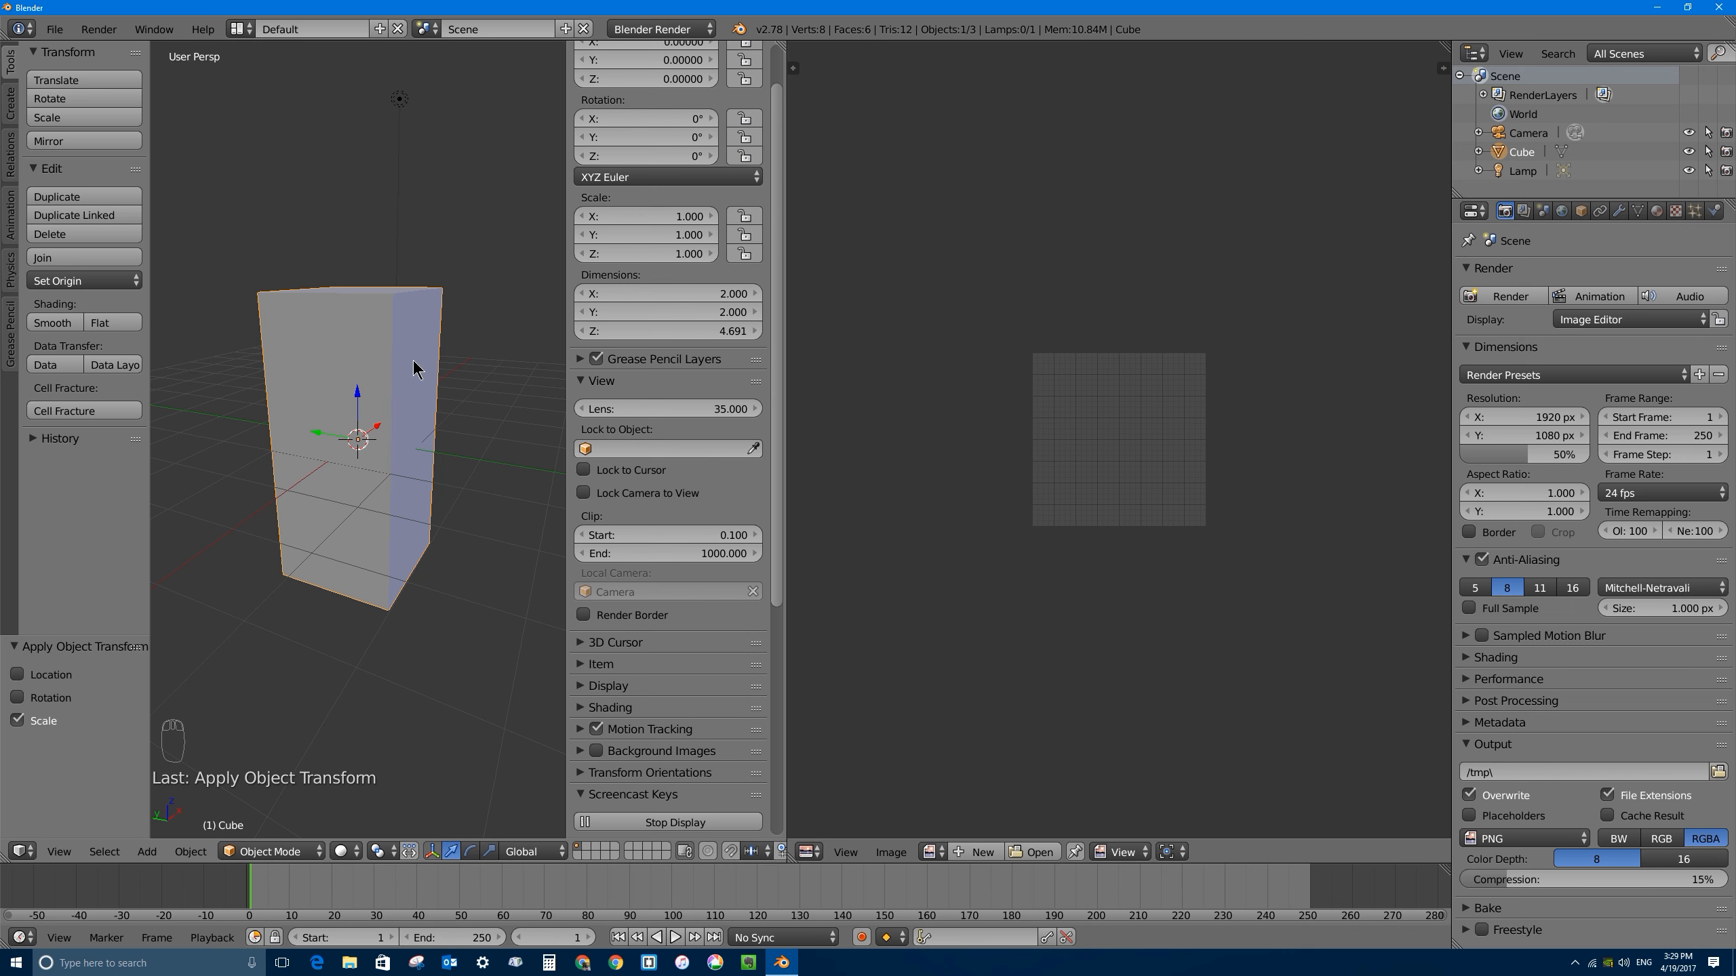
Step: Enter Edit Mode on the box and select its entire mesh
{"action": "key", "text": "Tab"}
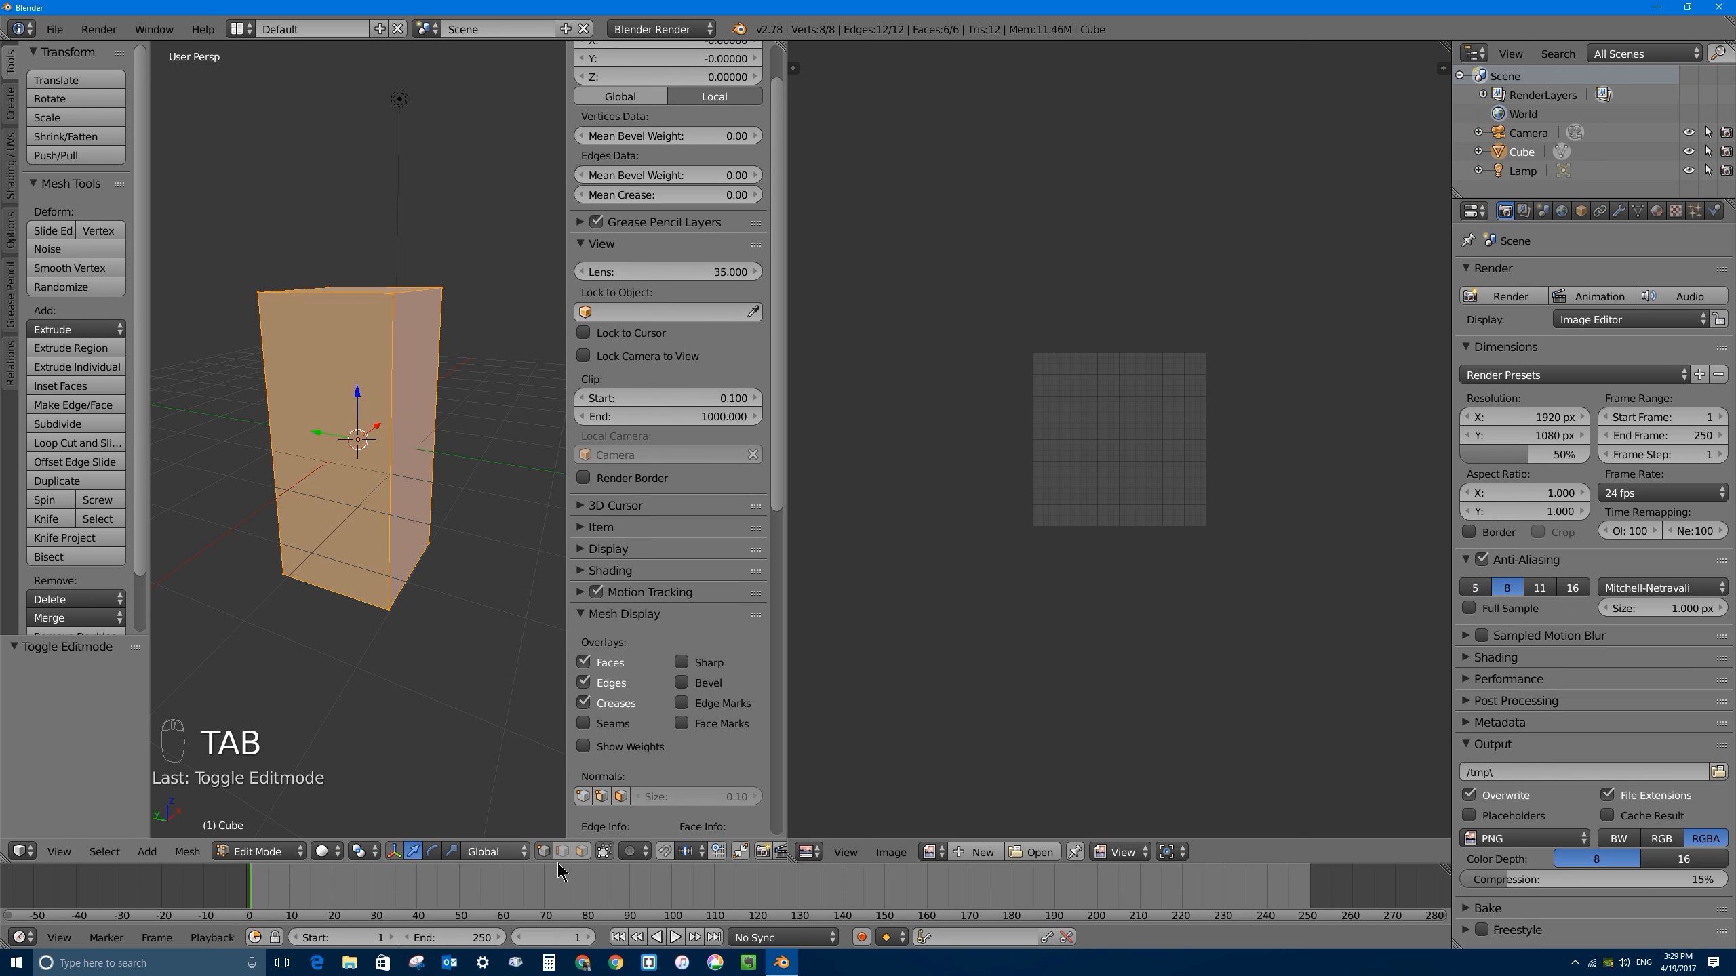
{"action": "middle_click_drag", "start_coordinate": [333, 466], "coordinate": [481, 474]}
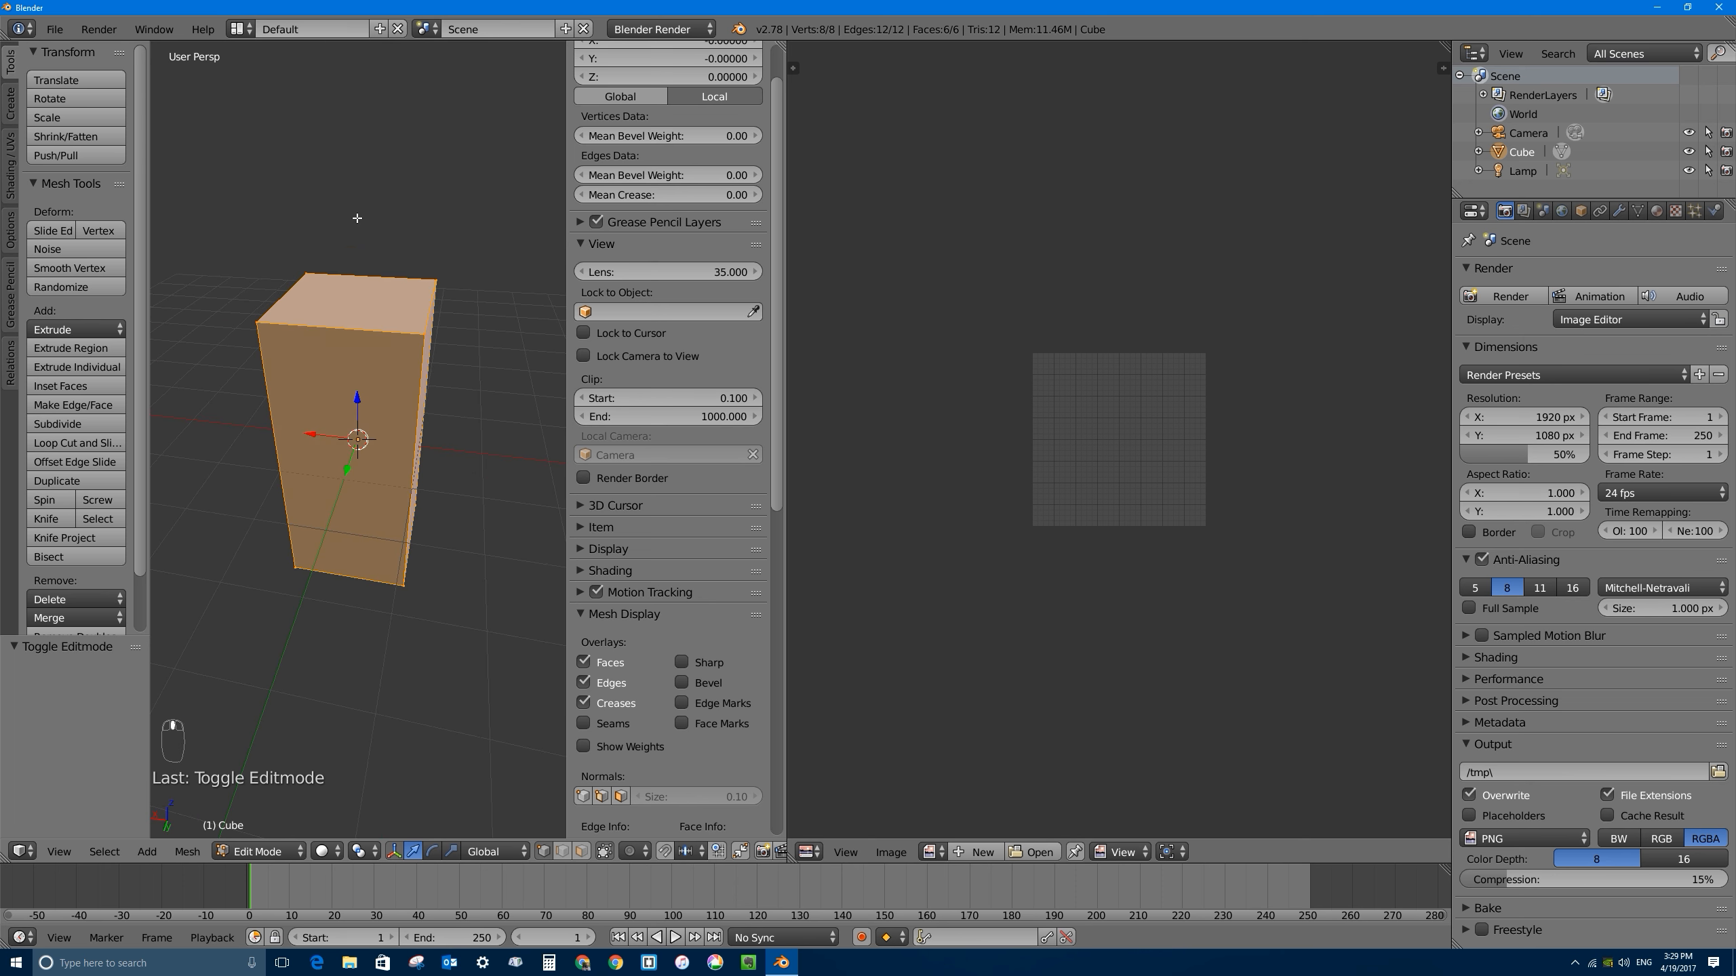
{"action": "right_click", "coordinate": [257, 324]}
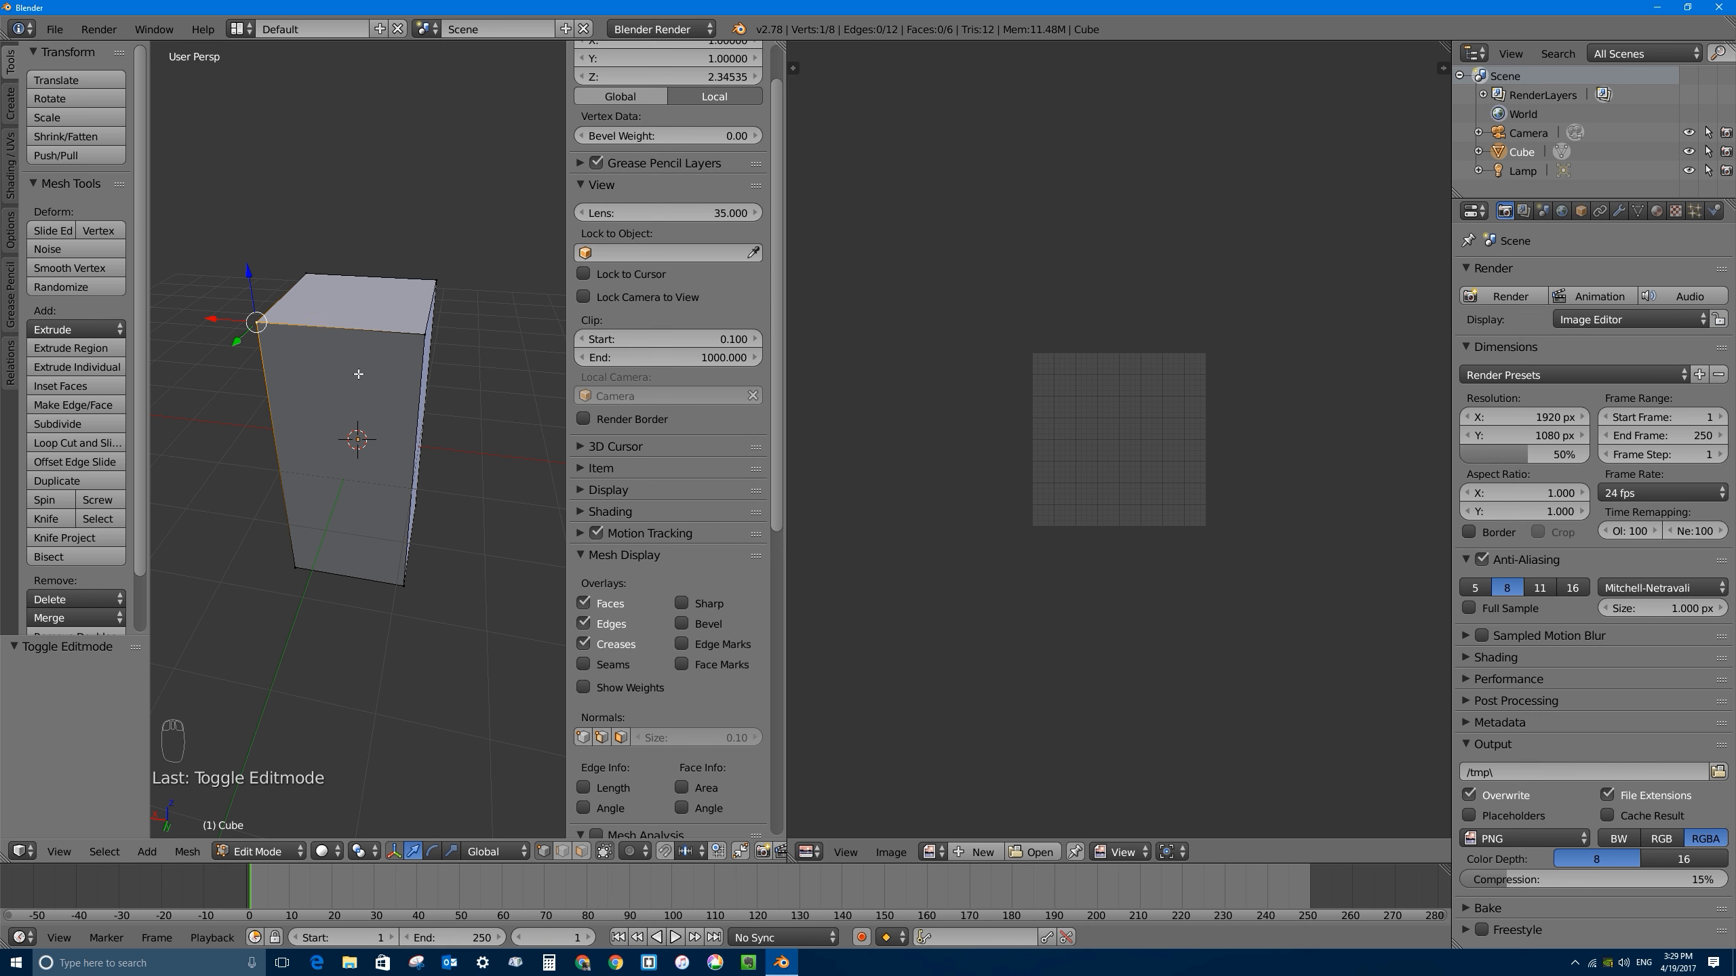
{"action": "key", "text": "a"}
{"action": "key", "text": "a"}
{"action": "key", "text": "a"}
{"action": "key", "text": "a"}
{"action": "key", "text": "a"}
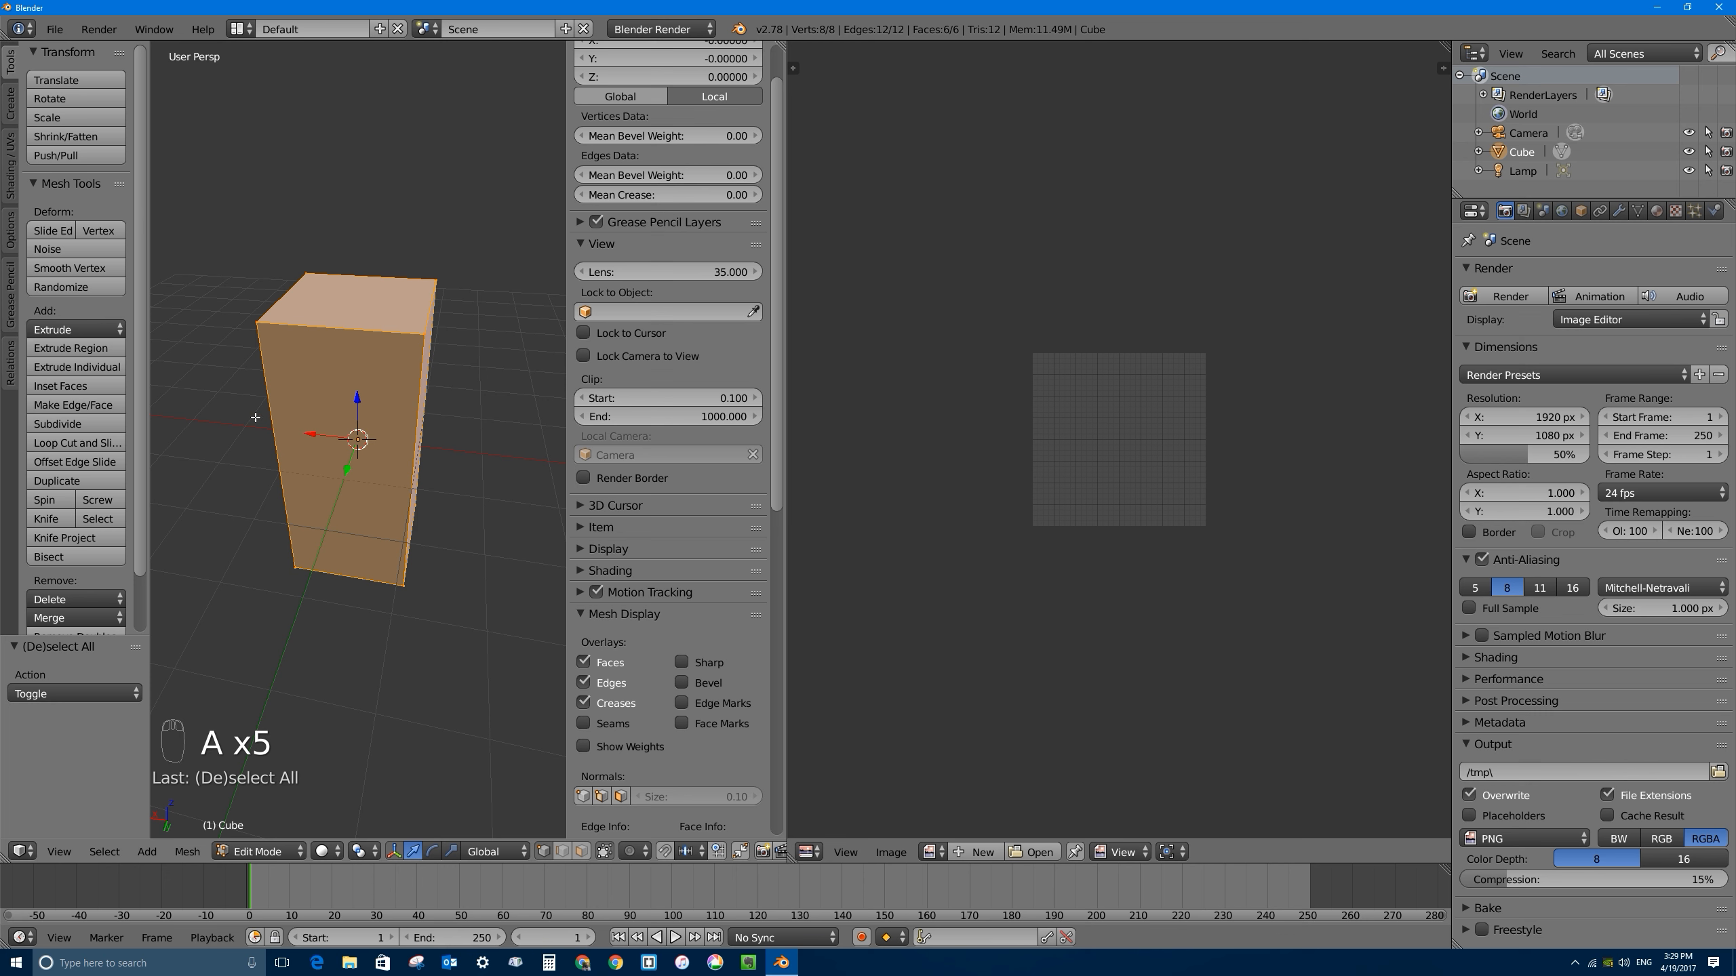
{"action": "key", "text": "a"}
{"action": "middle_click_drag", "start_coordinate": [385, 641], "coordinate": [375, 442]}
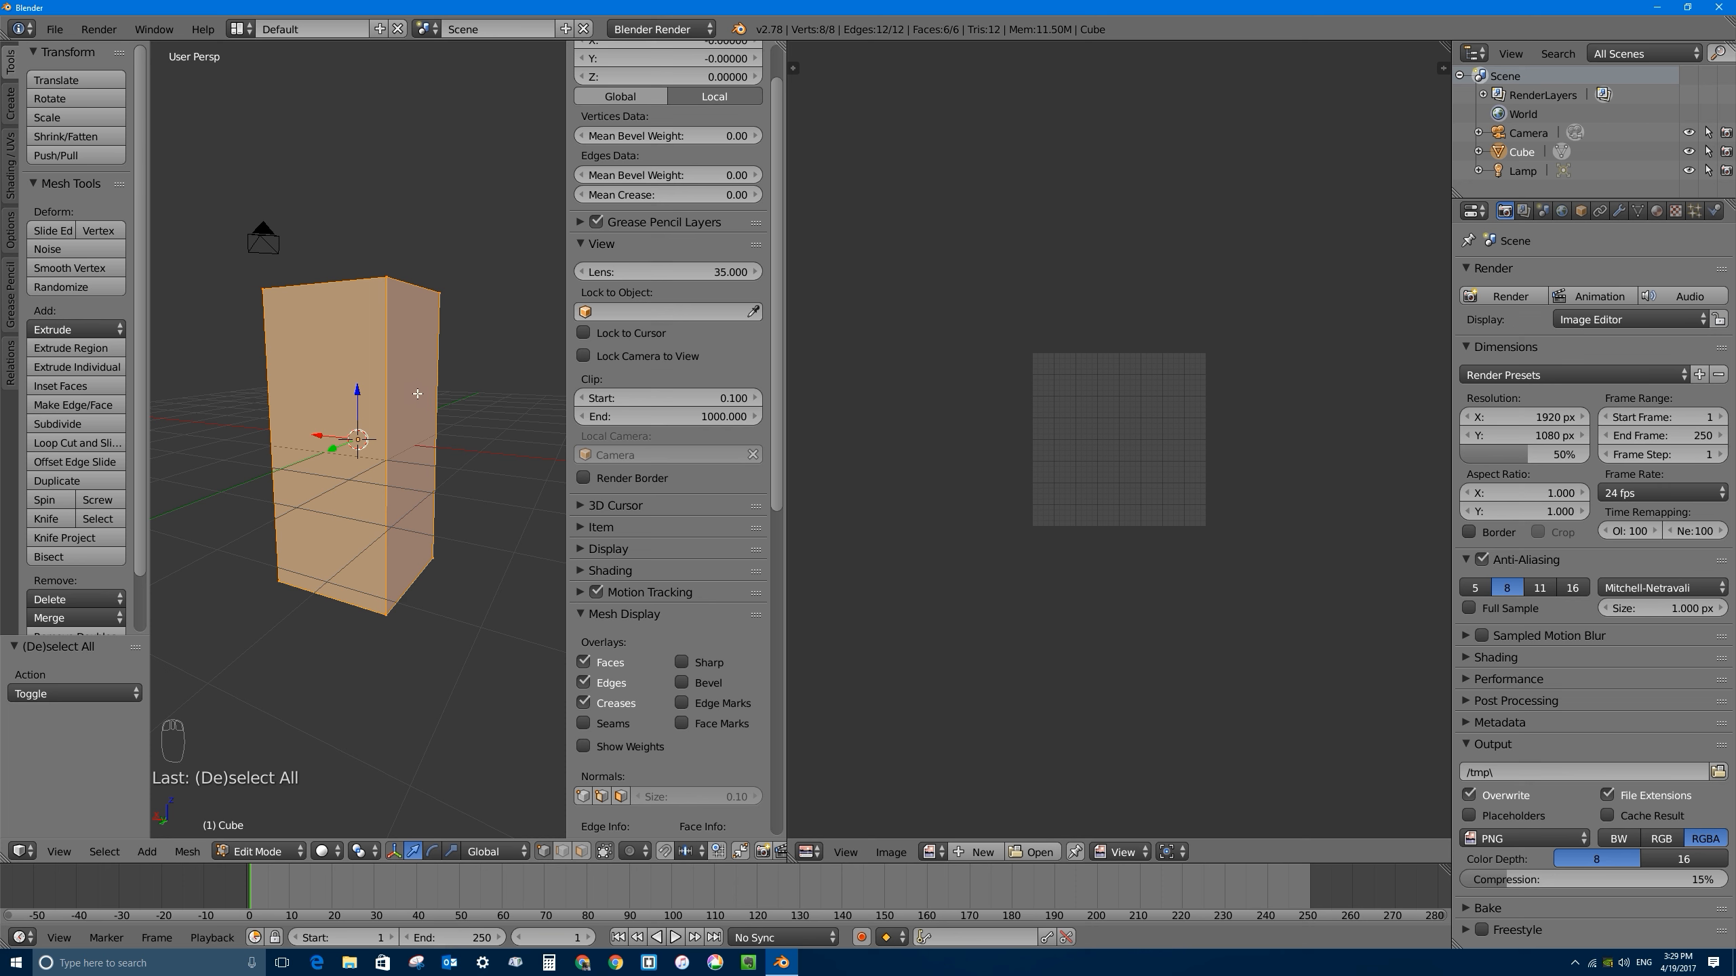
{"action": "key", "text": "u"}
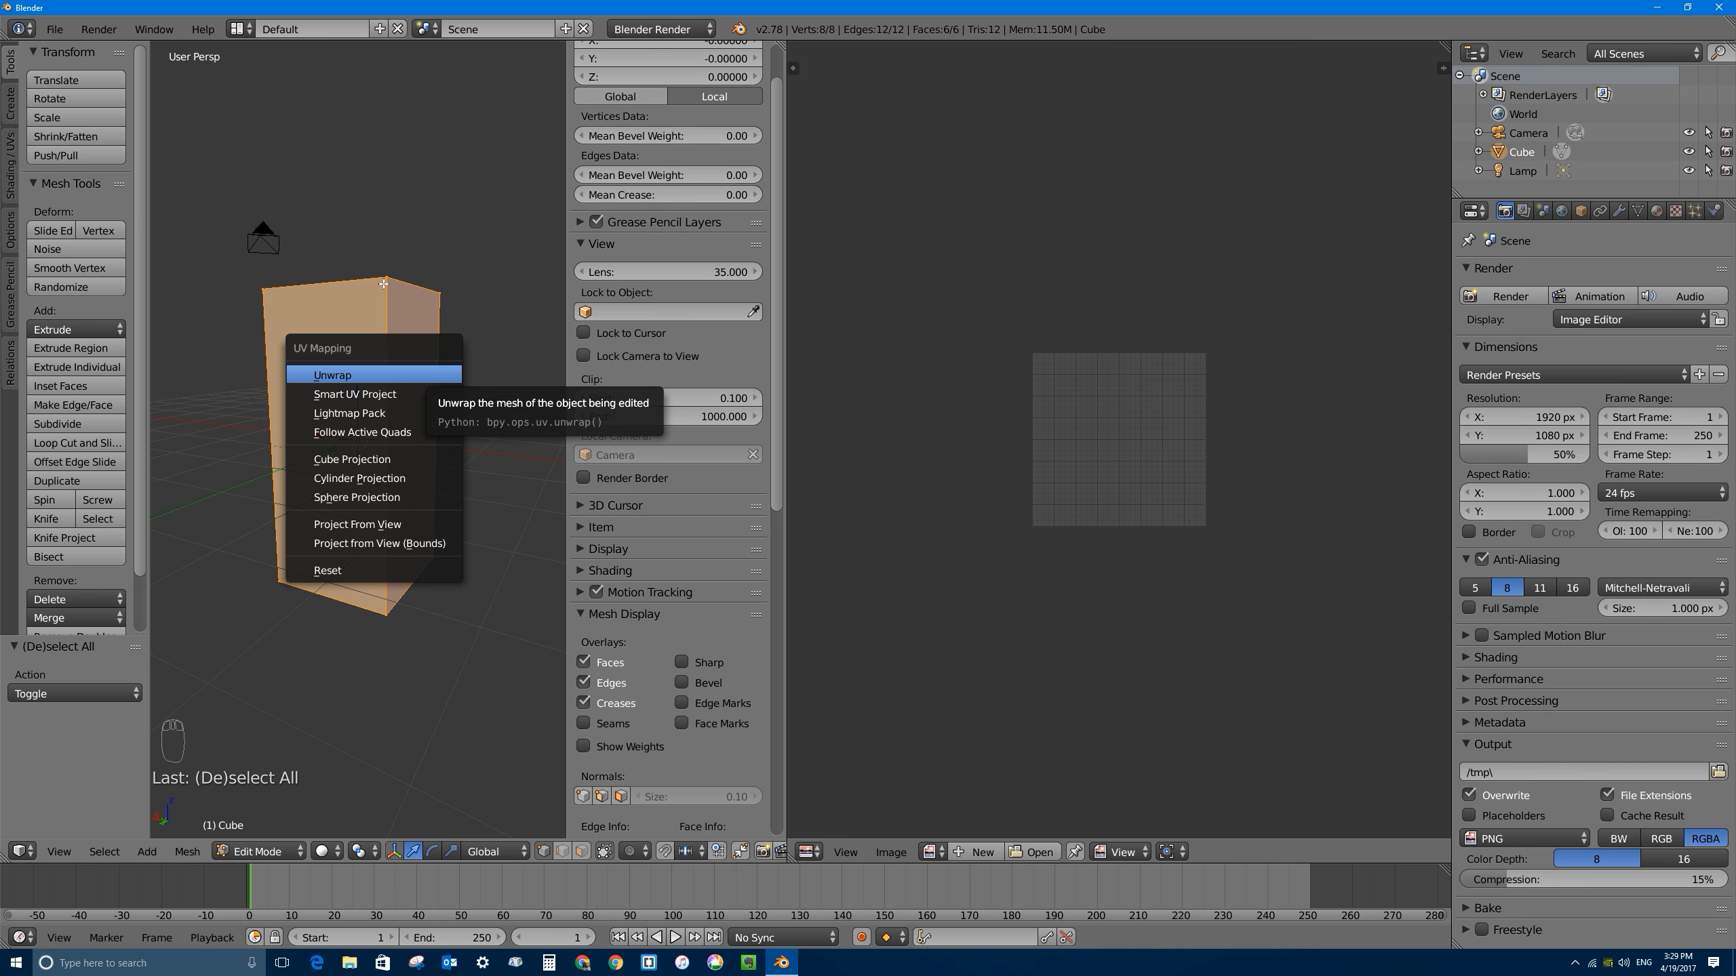
{"action": "left_click", "coordinate": [427, 375]}
{"action": "middle_click_drag", "start_coordinate": [434, 613], "coordinate": [297, 628]}
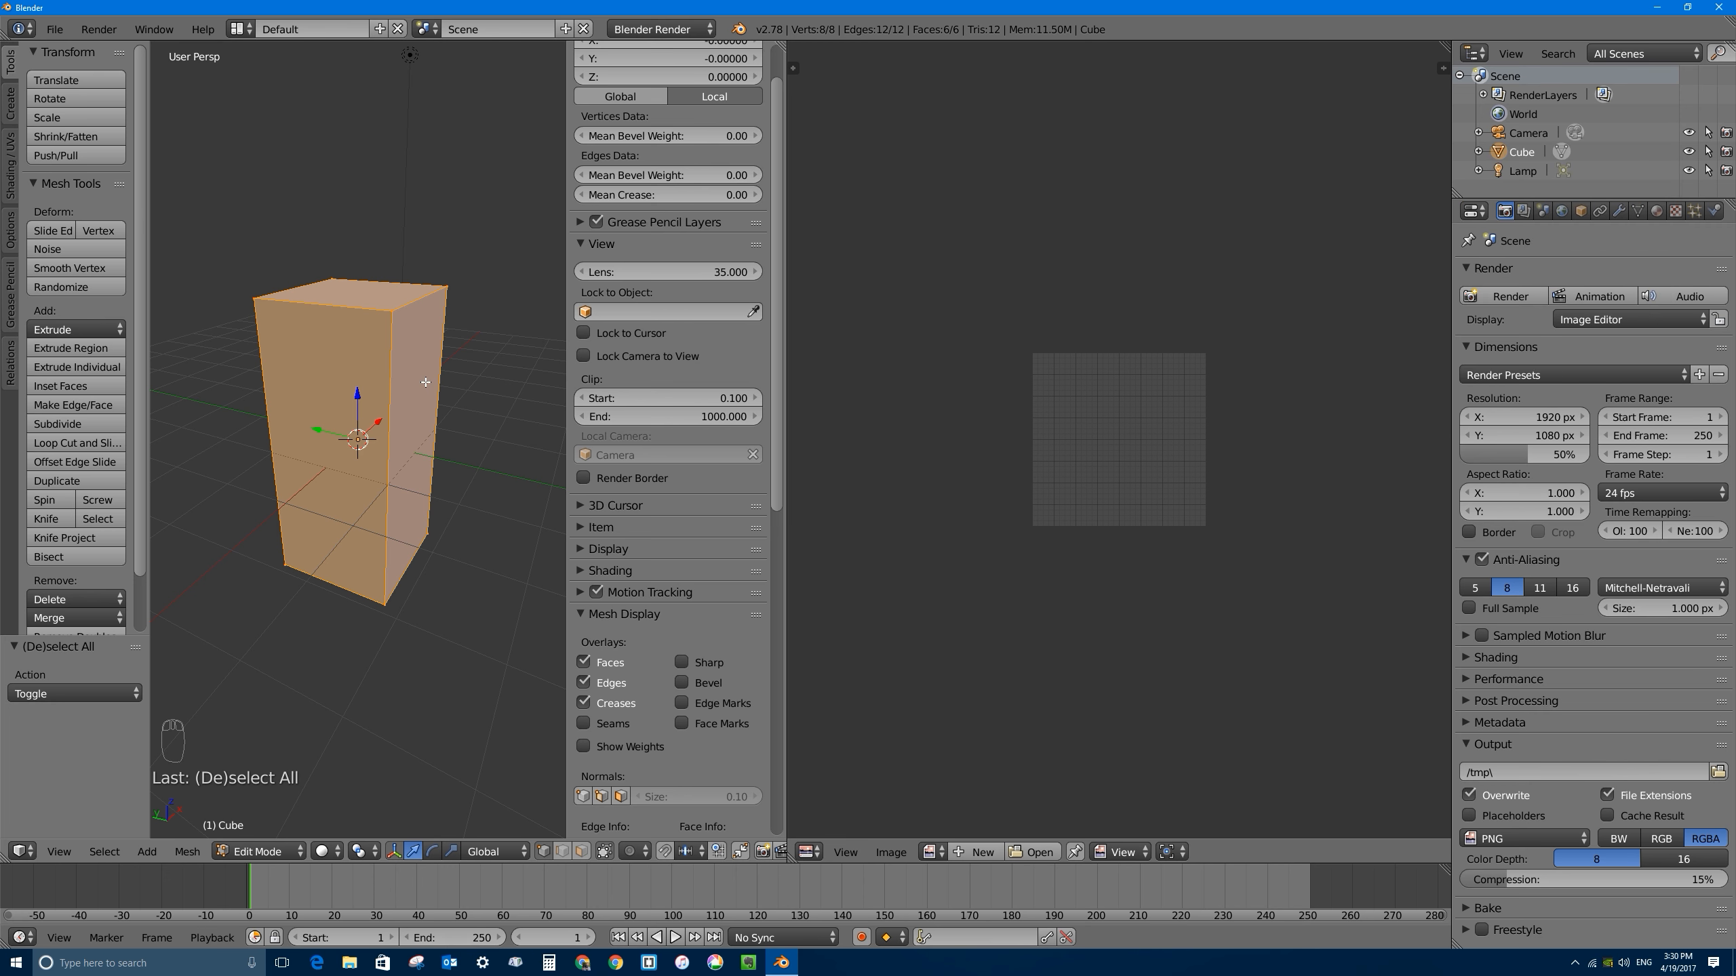
Step: Unwrap all faces of the box with Smart UV Project, using a 66.00 angle limit and 0.00 island margin, and return to Object Mode
{"action": "middle_click_drag", "start_coordinate": [346, 339], "coordinate": [382, 338]}
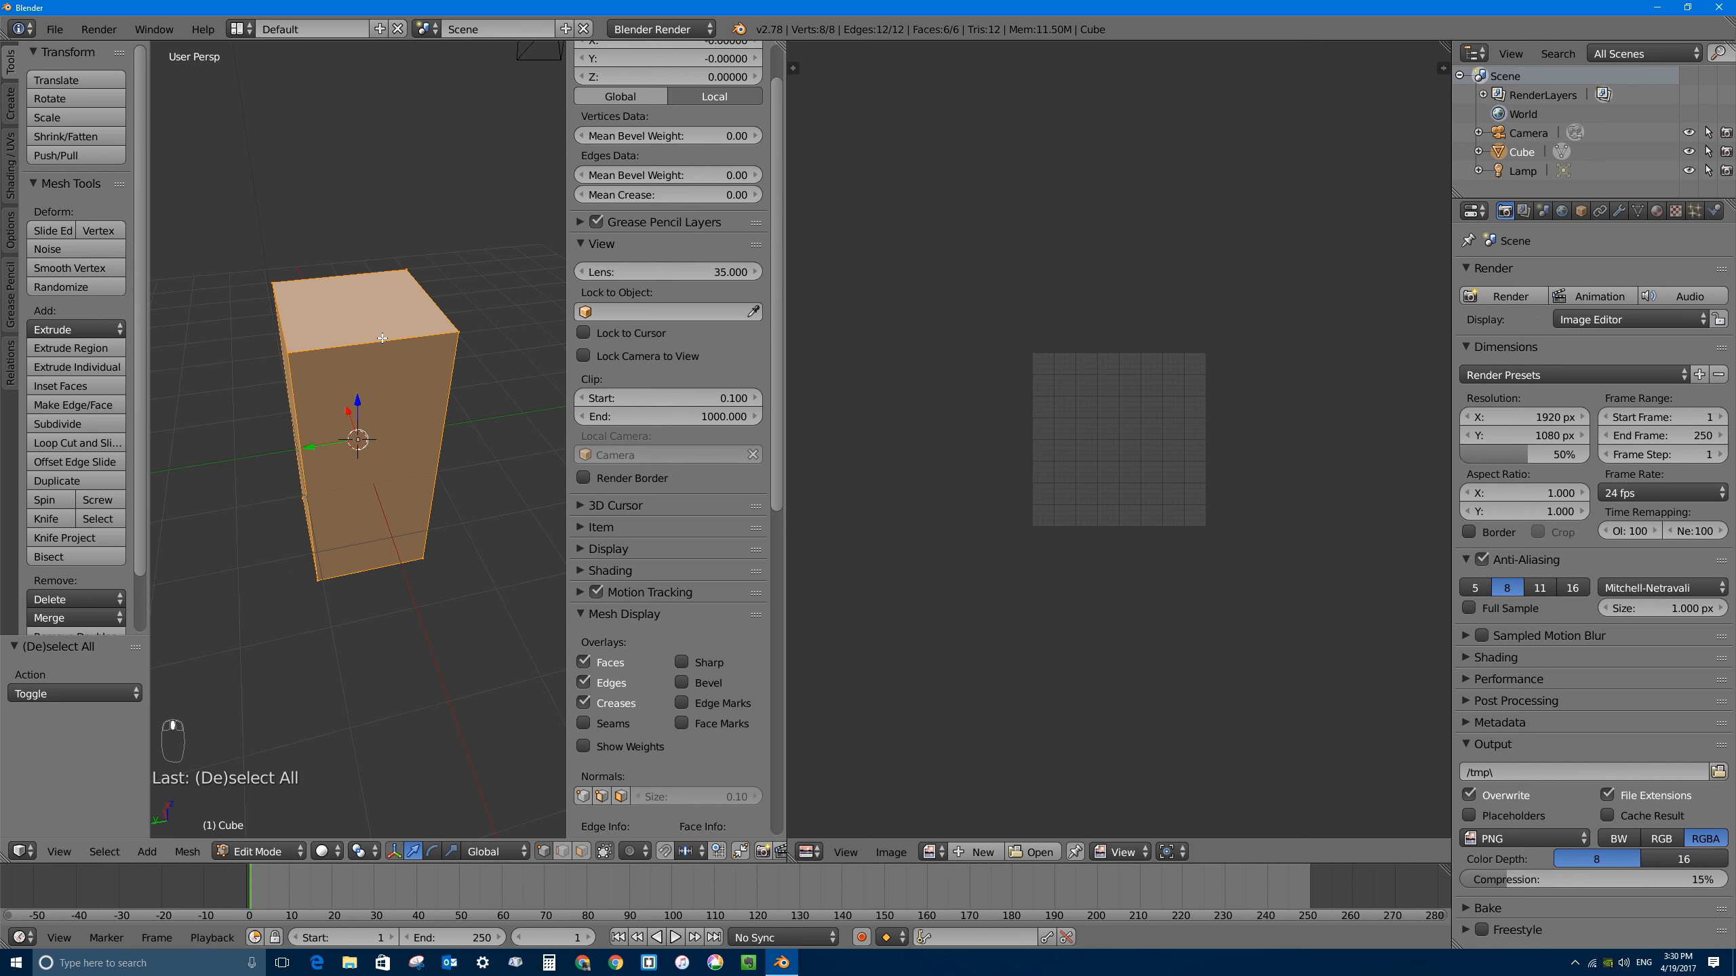
{"action": "key", "text": "u"}
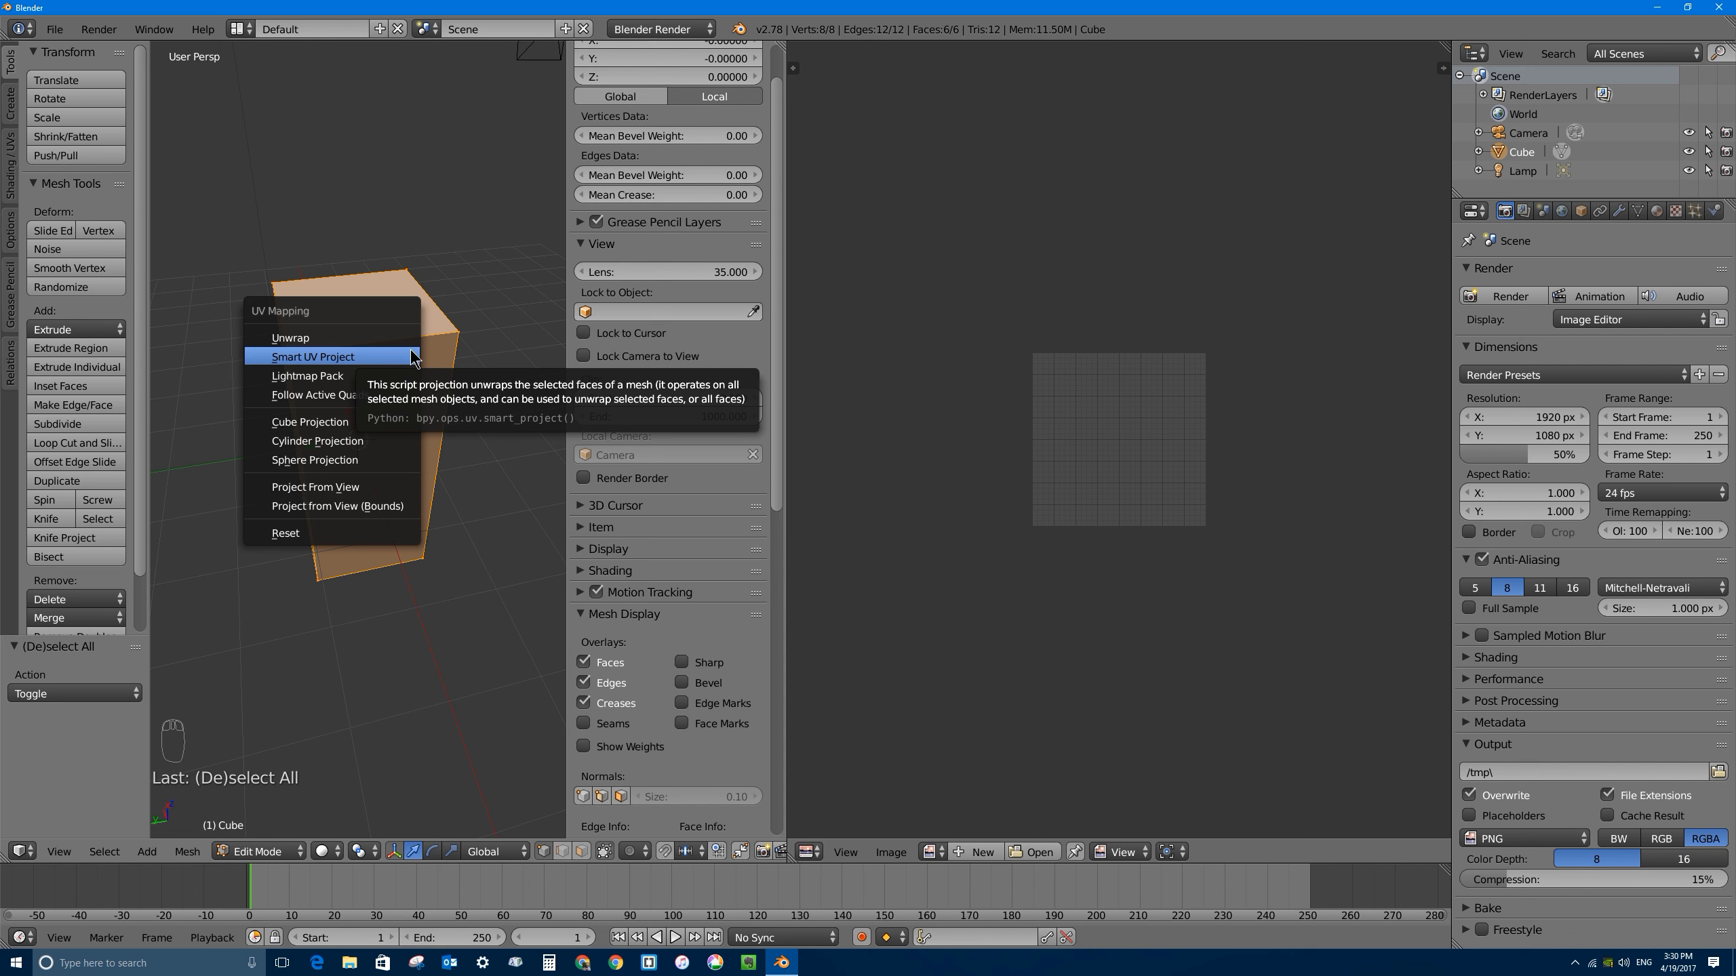
{"action": "left_click", "coordinate": [331, 358]}
{"action": "left_click", "coordinate": [340, 490]}
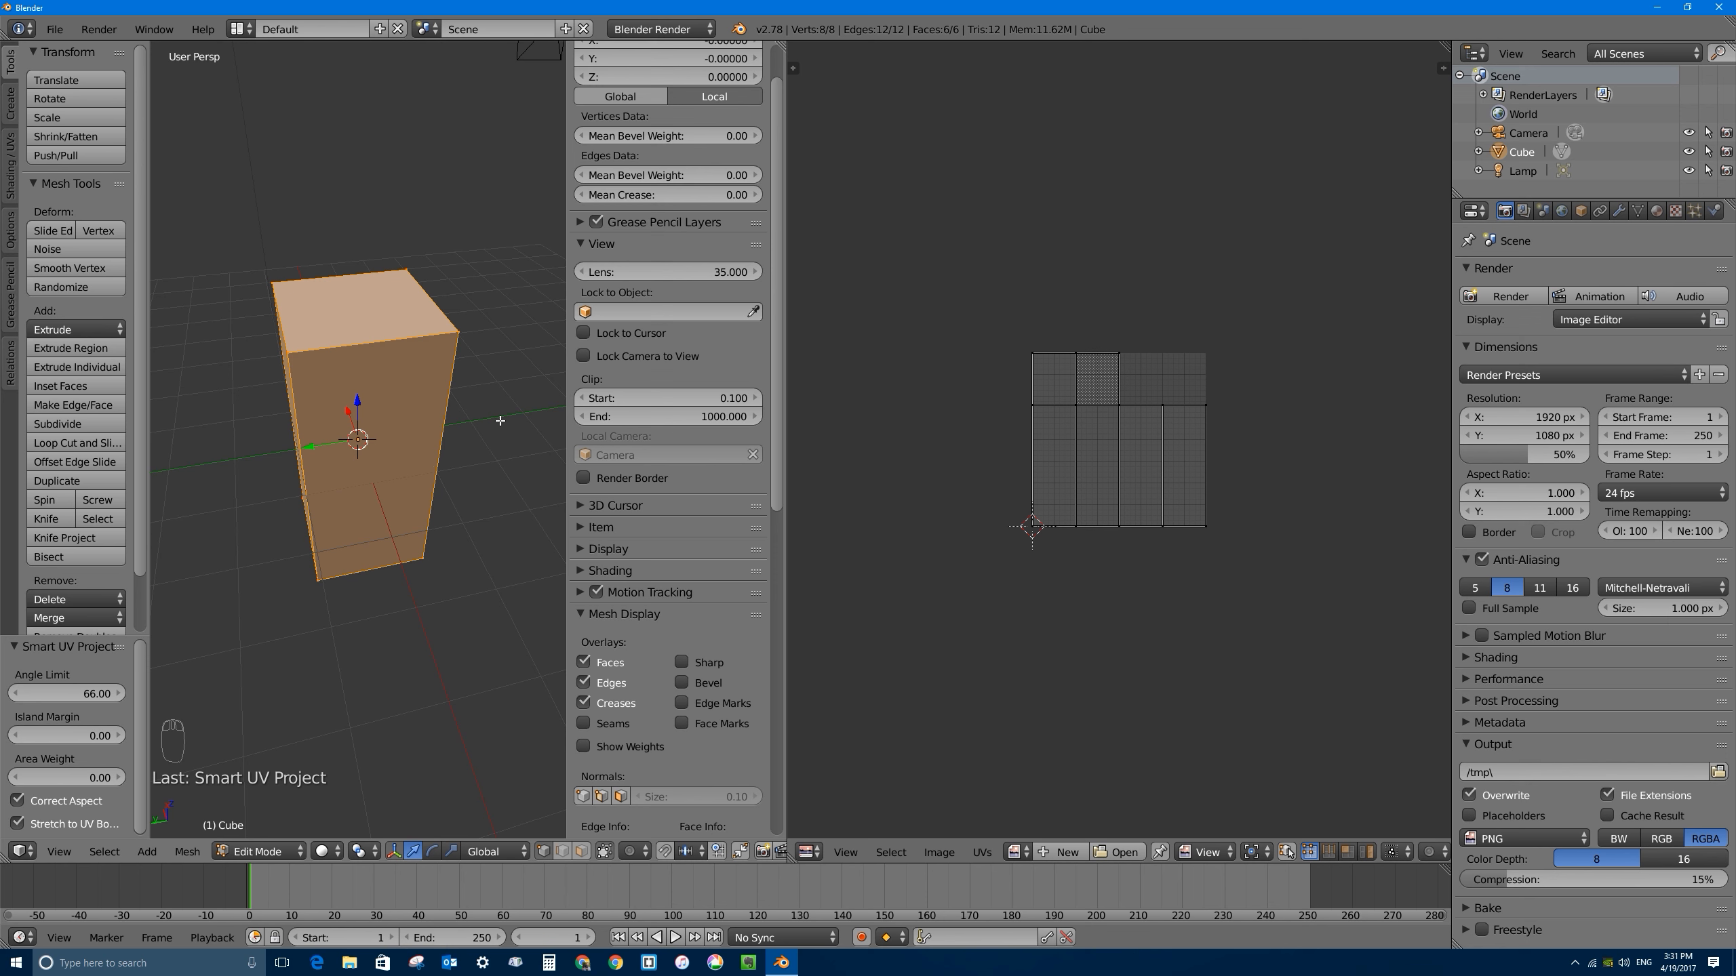
{"action": "middle_click_drag", "start_coordinate": [403, 372], "coordinate": [490, 408]}
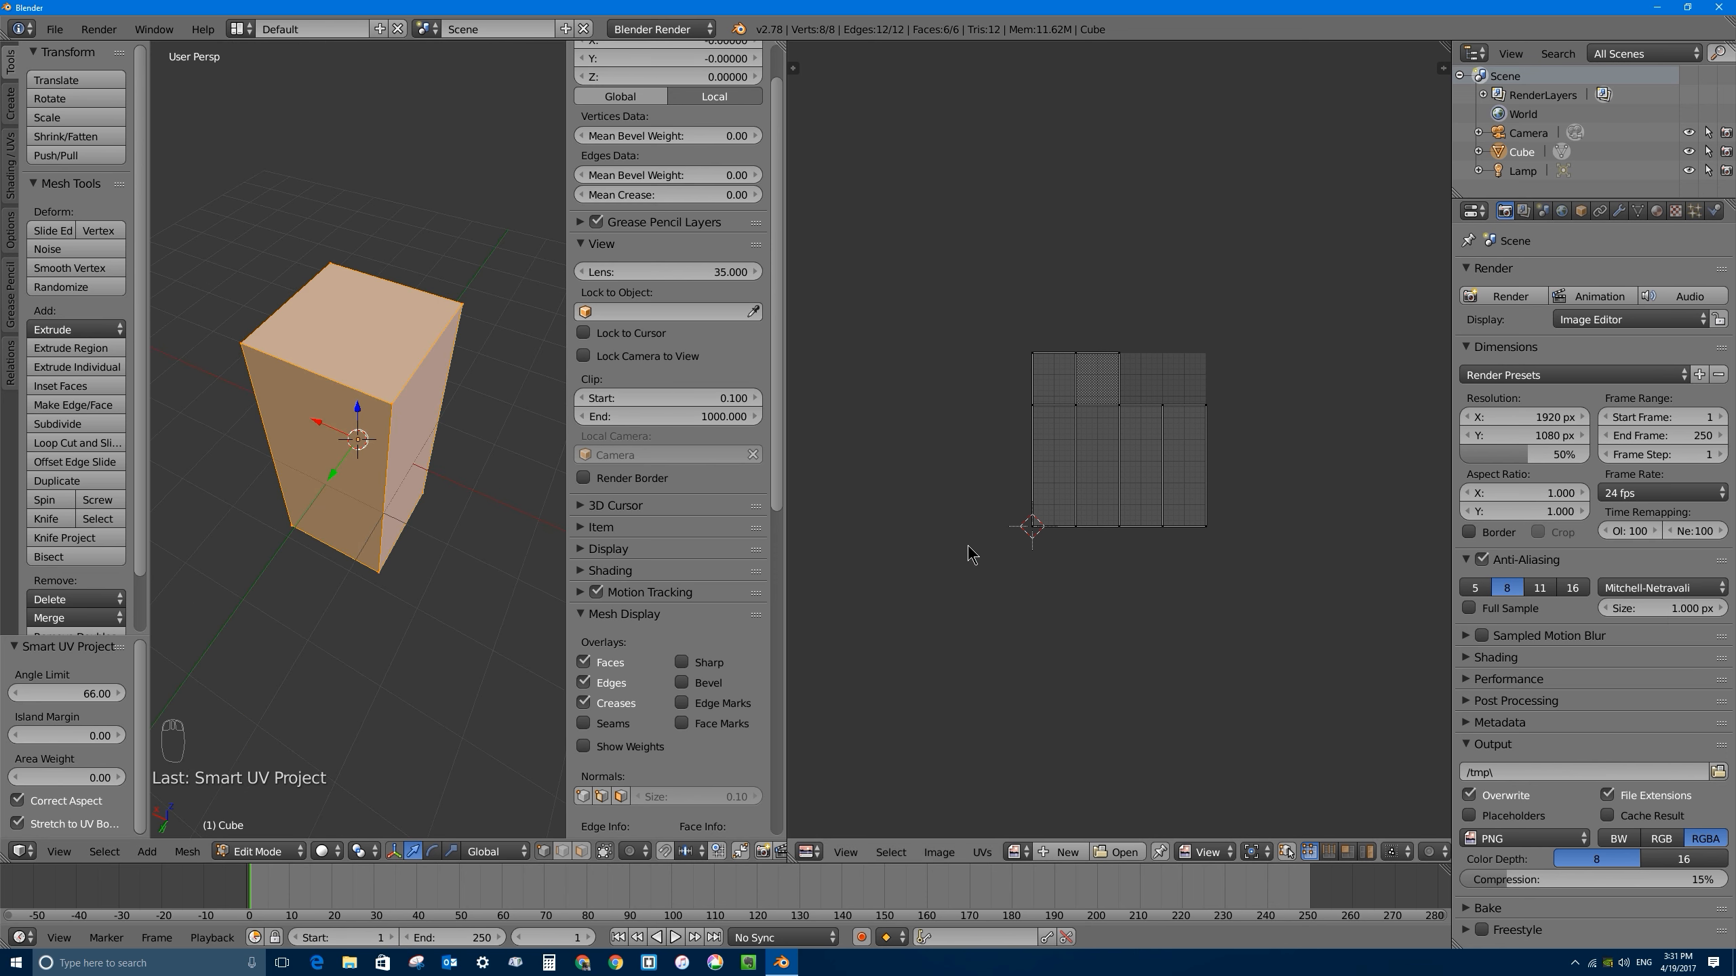
{"action": "mouse_move", "coordinate": [429, 474]}
{"action": "middle_mouse_down"}
{"action": "mouse_move", "coordinate": [436, 368]}
{"action": "mouse_move", "coordinate": [444, 499]}
{"action": "middle_mouse_up"}
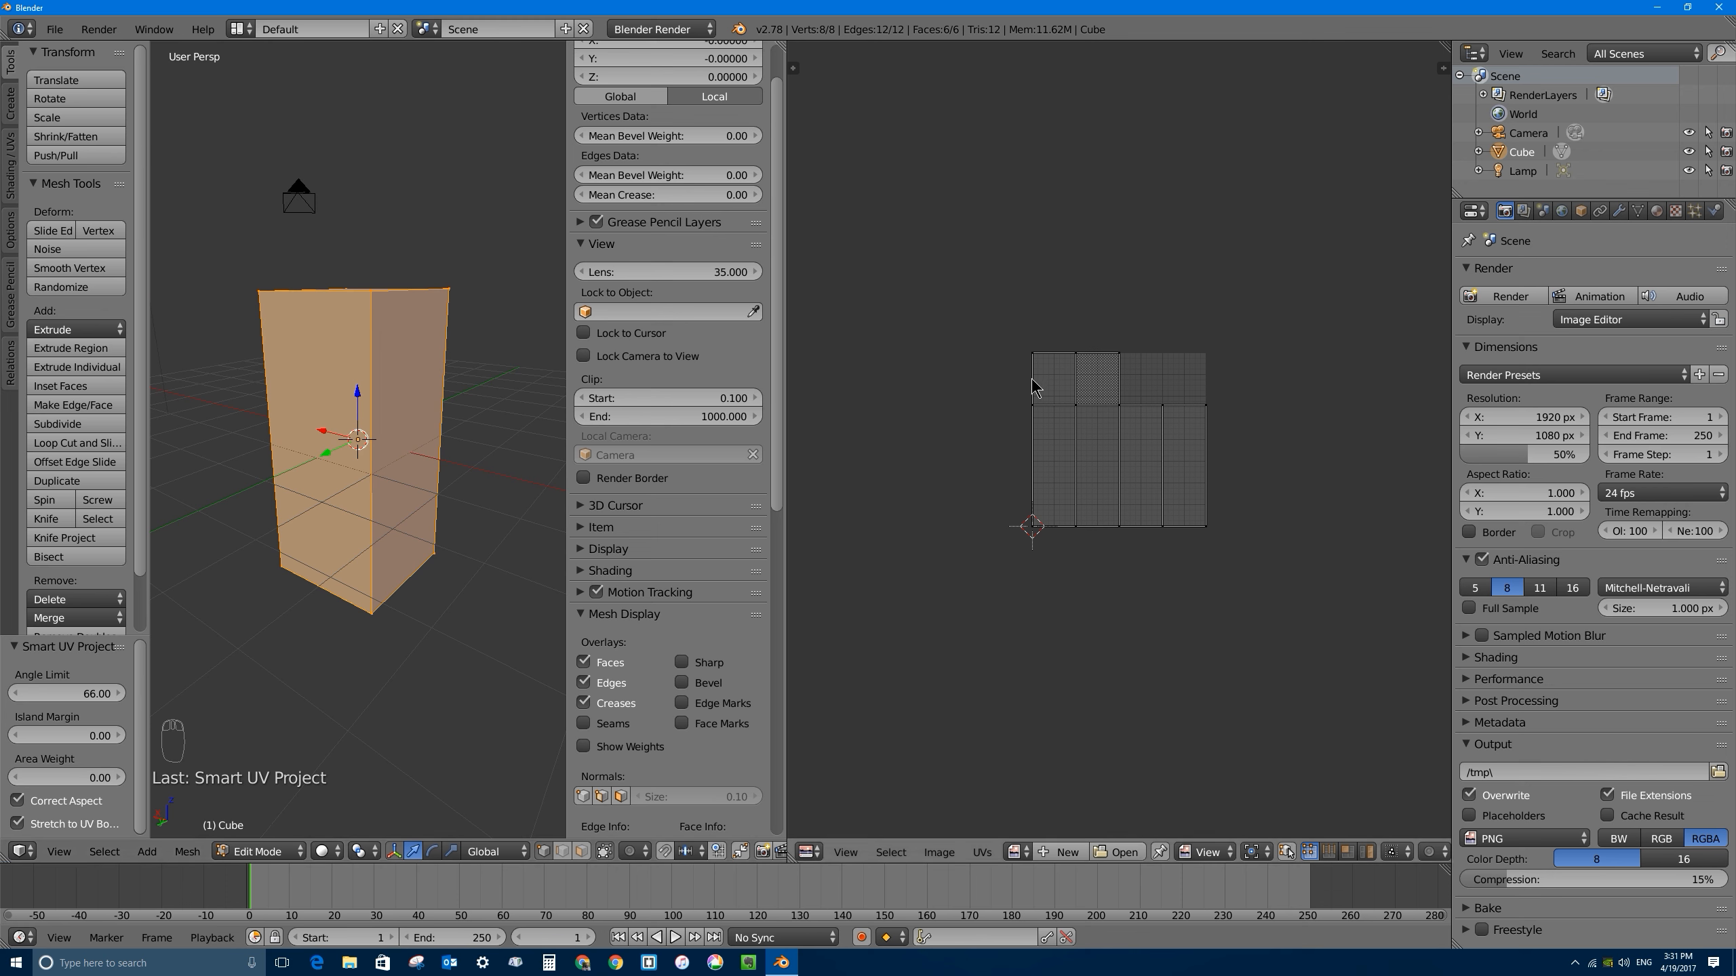
{"action": "middle_click_drag", "start_coordinate": [1032, 387], "coordinate": [1009, 408]}
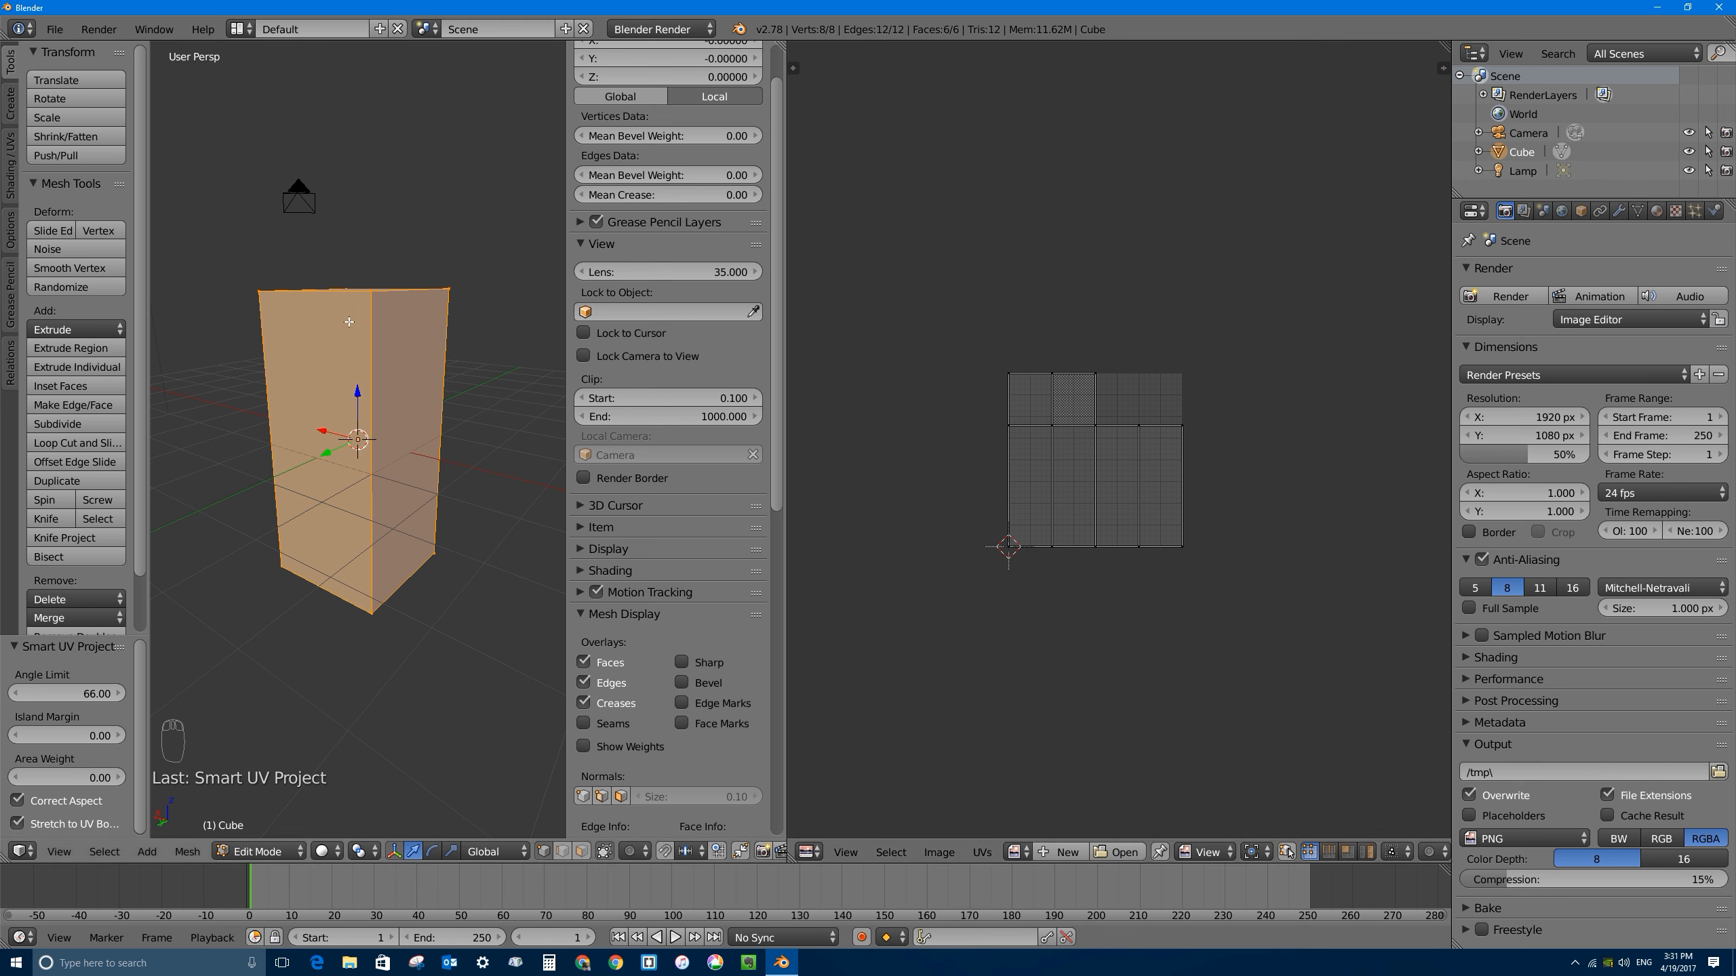
{"action": "middle_click_drag", "start_coordinate": [349, 322], "coordinate": [405, 460]}
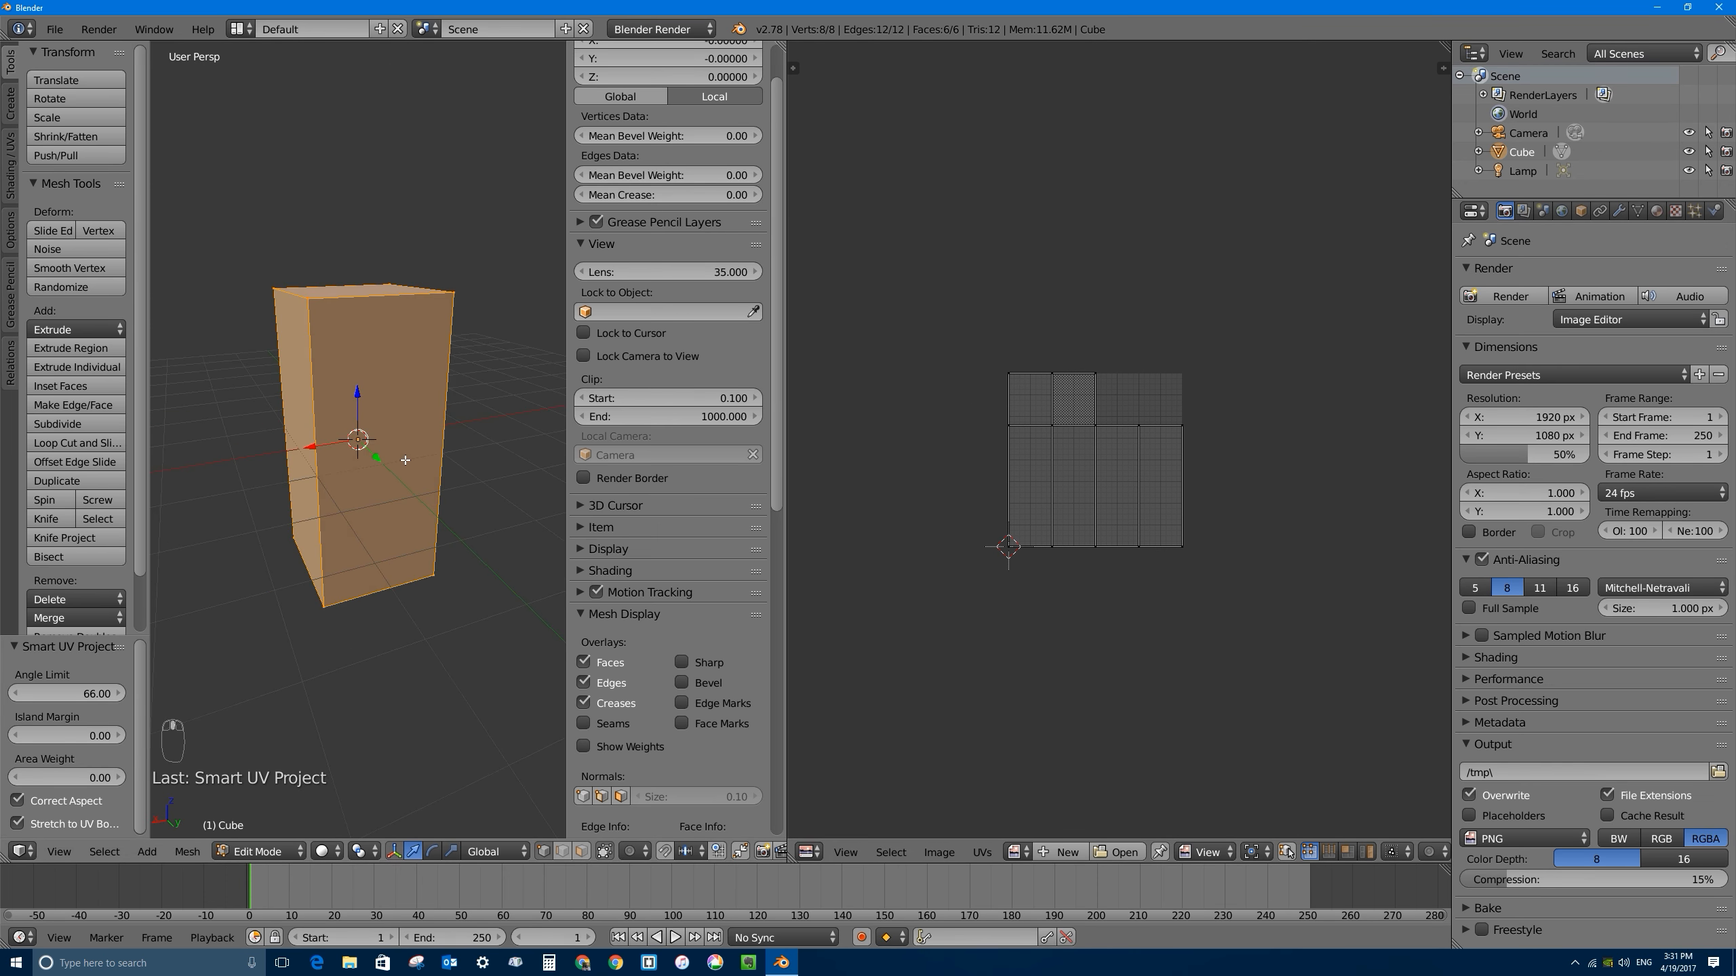
{"action": "key", "text": "Tab"}
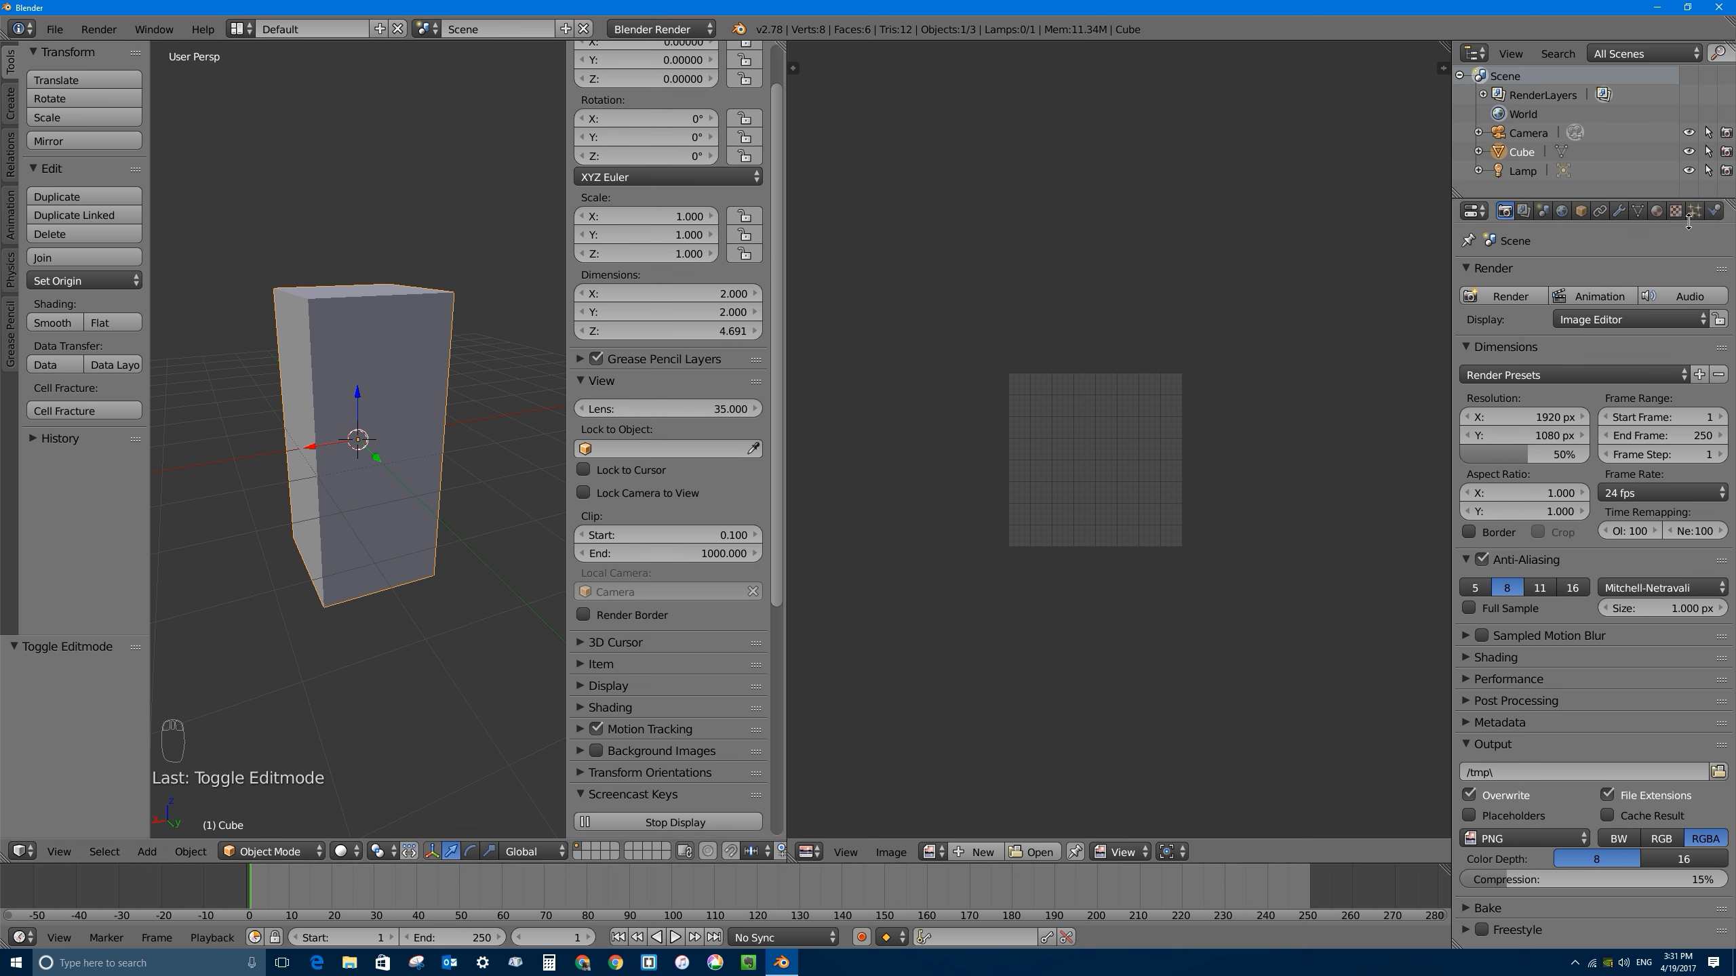
Step: Remove the cube's existing material slot, add a new material, and set its diffuse colour to magenta
{"action": "left_click", "coordinate": [1657, 211]}
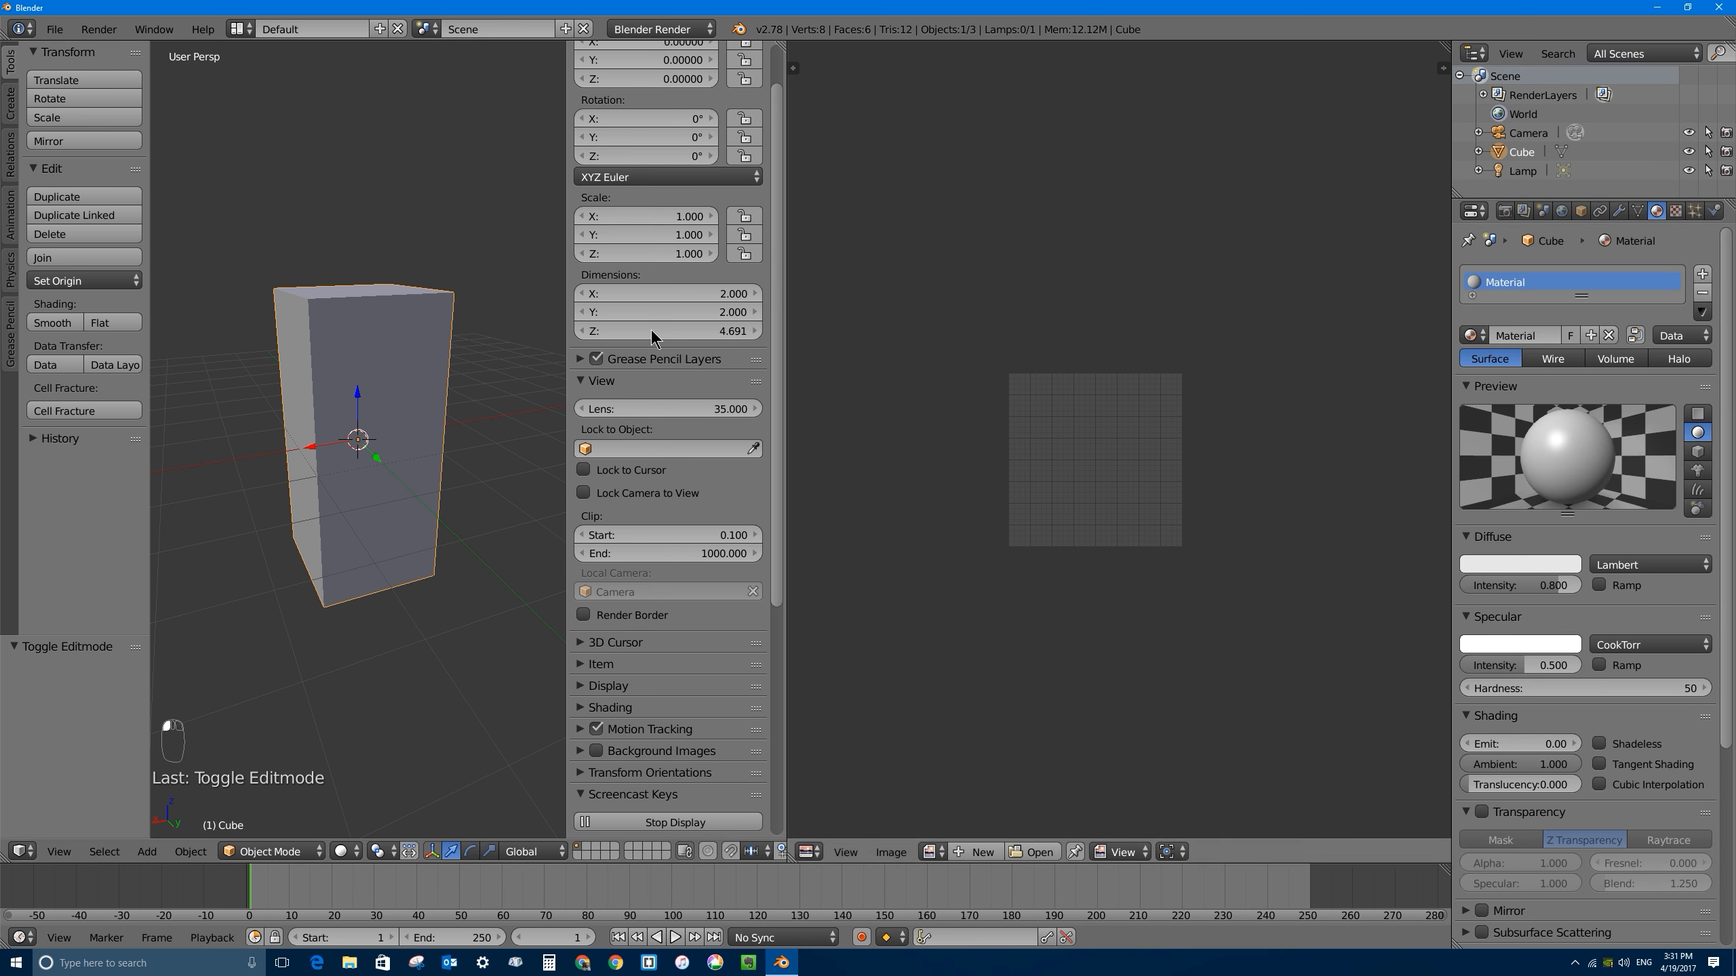
{"action": "left_click", "coordinate": [1704, 294]}
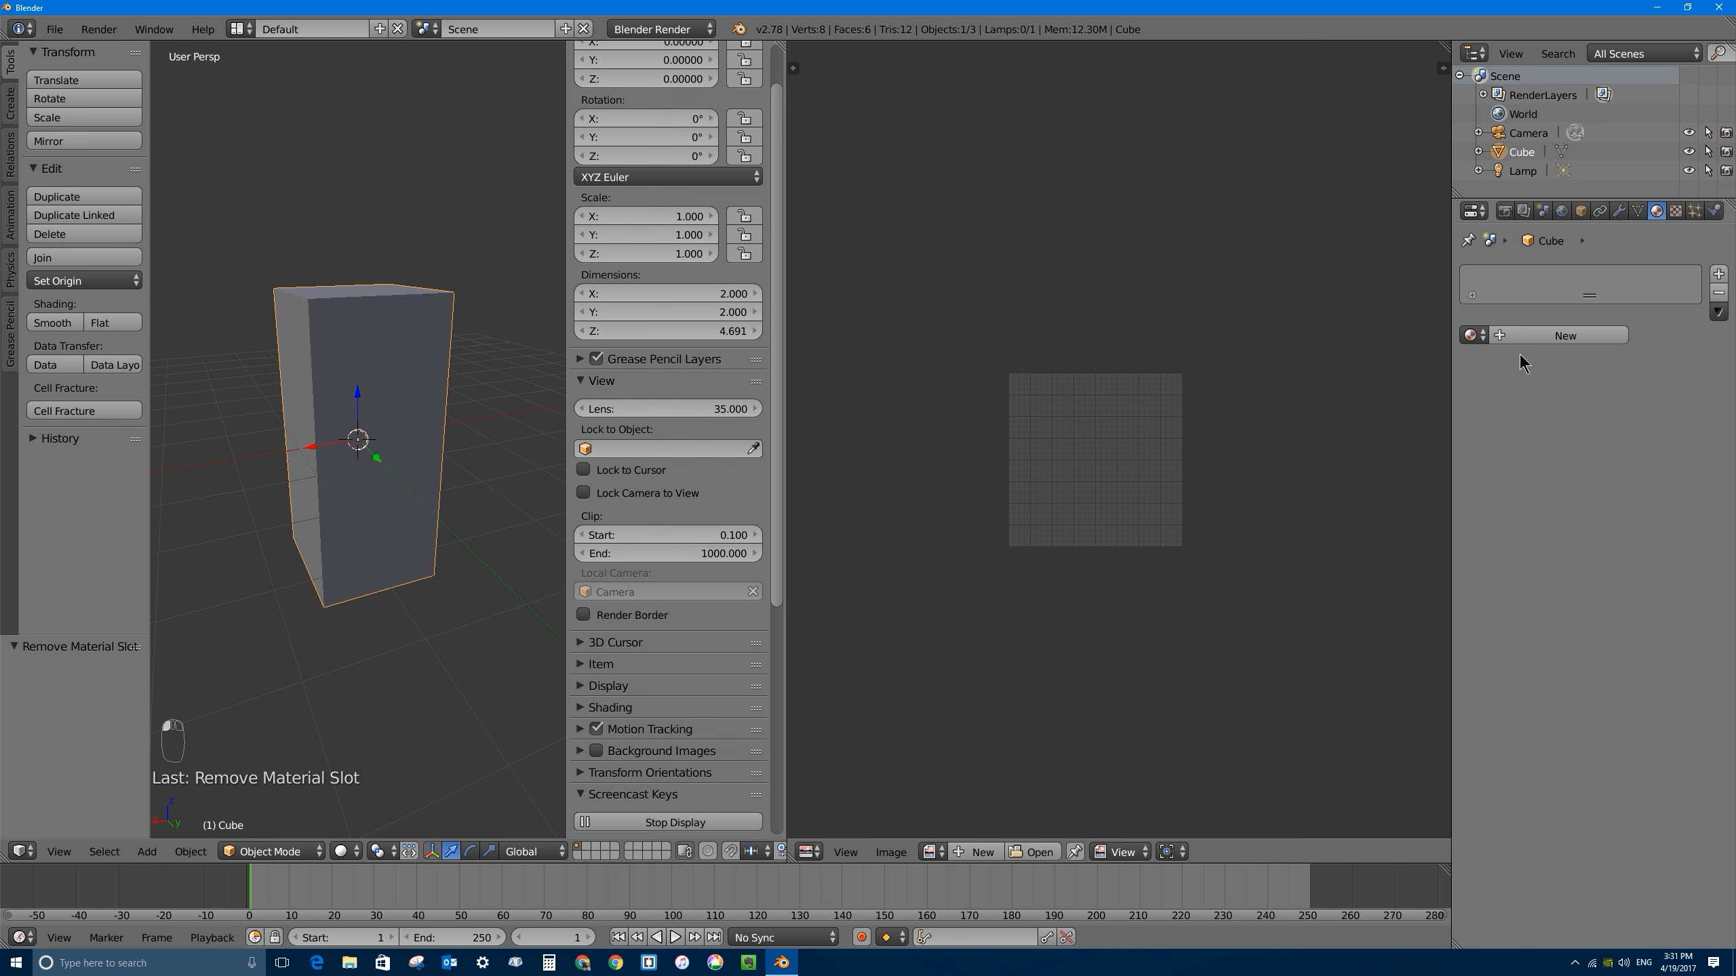
{"action": "left_click", "coordinate": [1568, 336]}
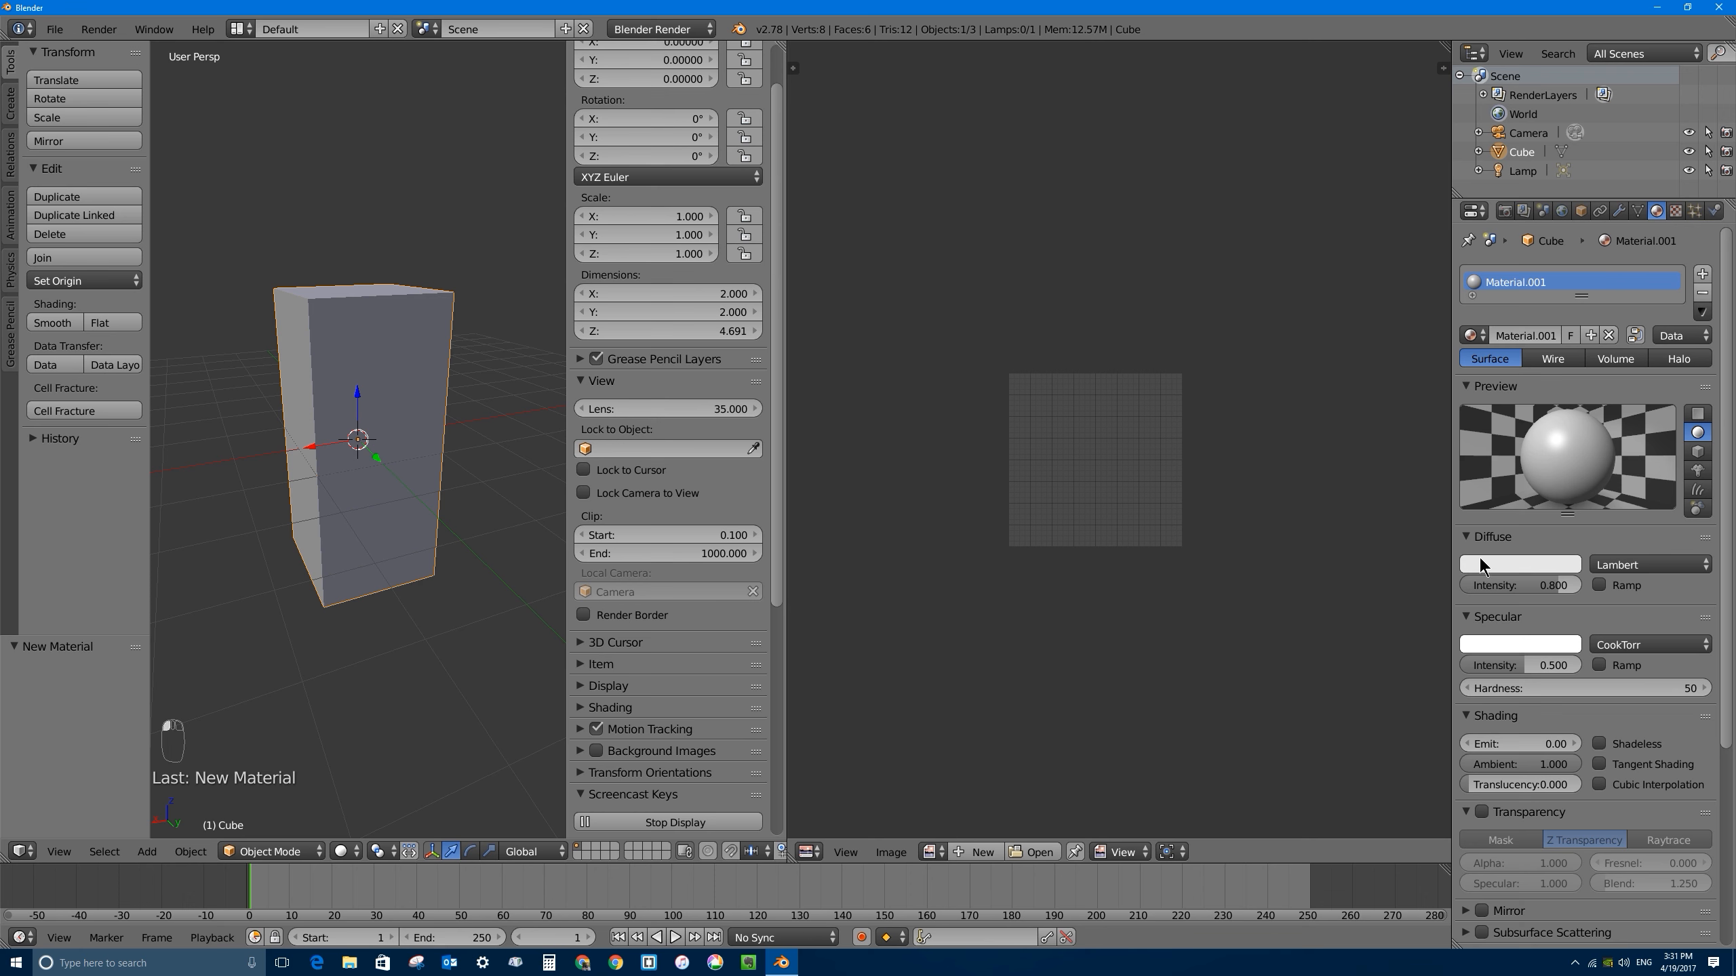
{"action": "left_click", "coordinate": [1508, 568]}
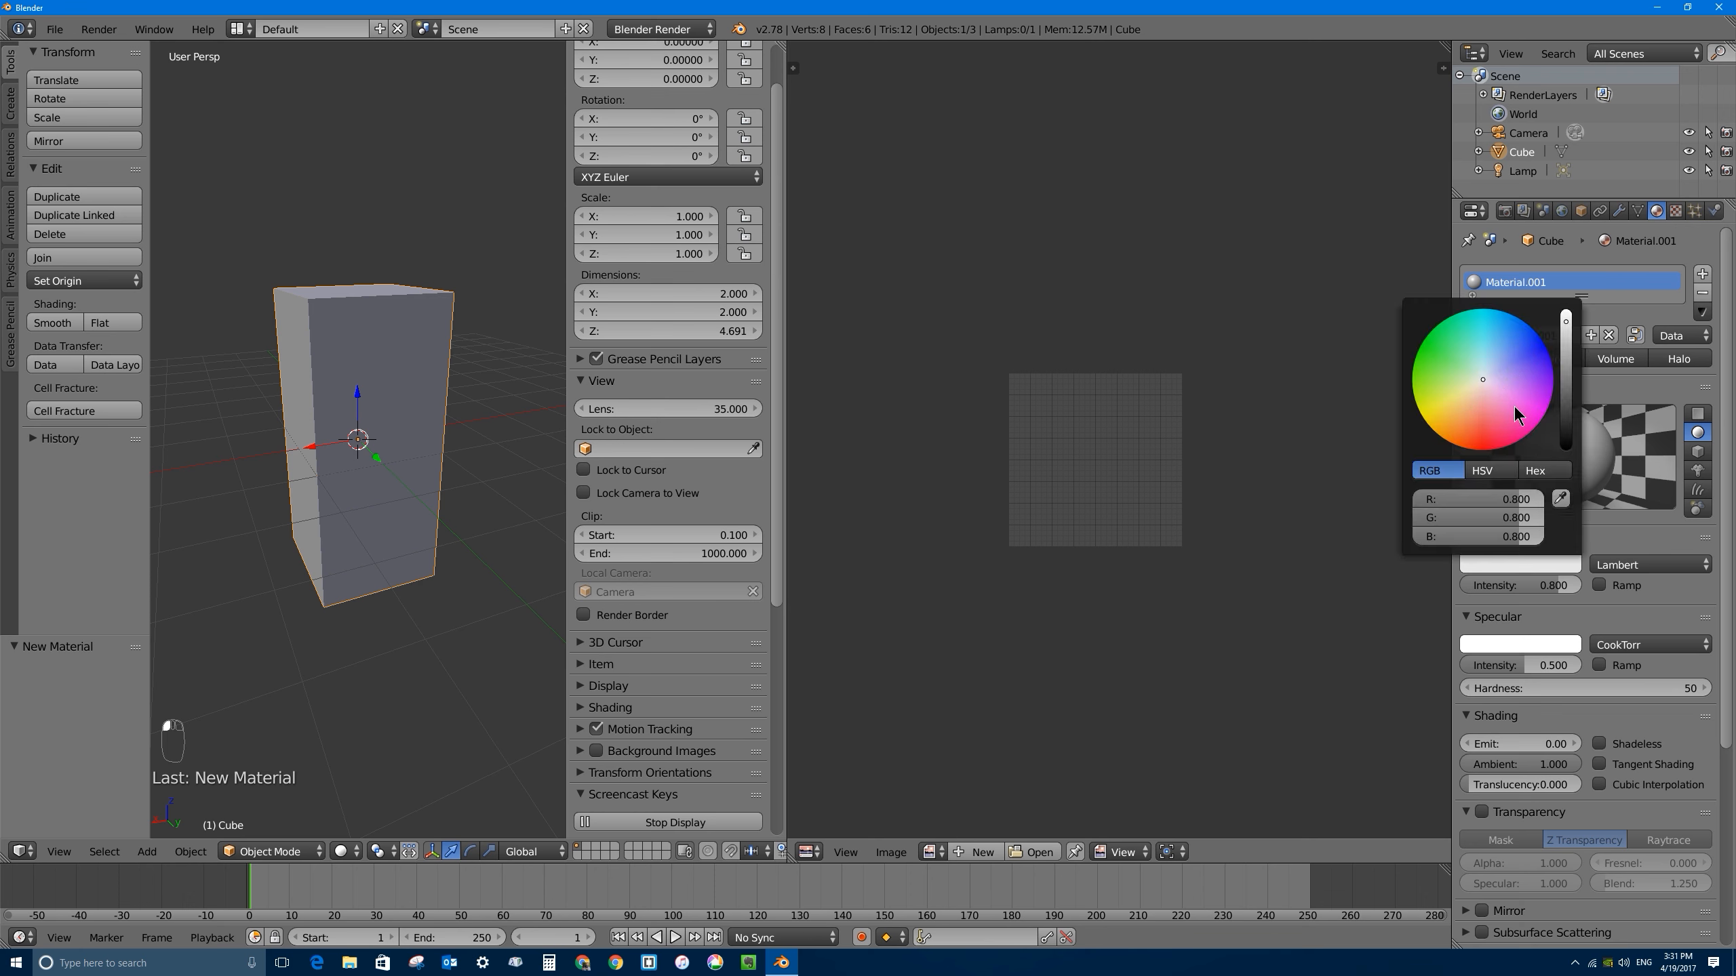
{"action": "left_click_drag", "start_coordinate": [1499, 400], "coordinate": [1521, 435]}
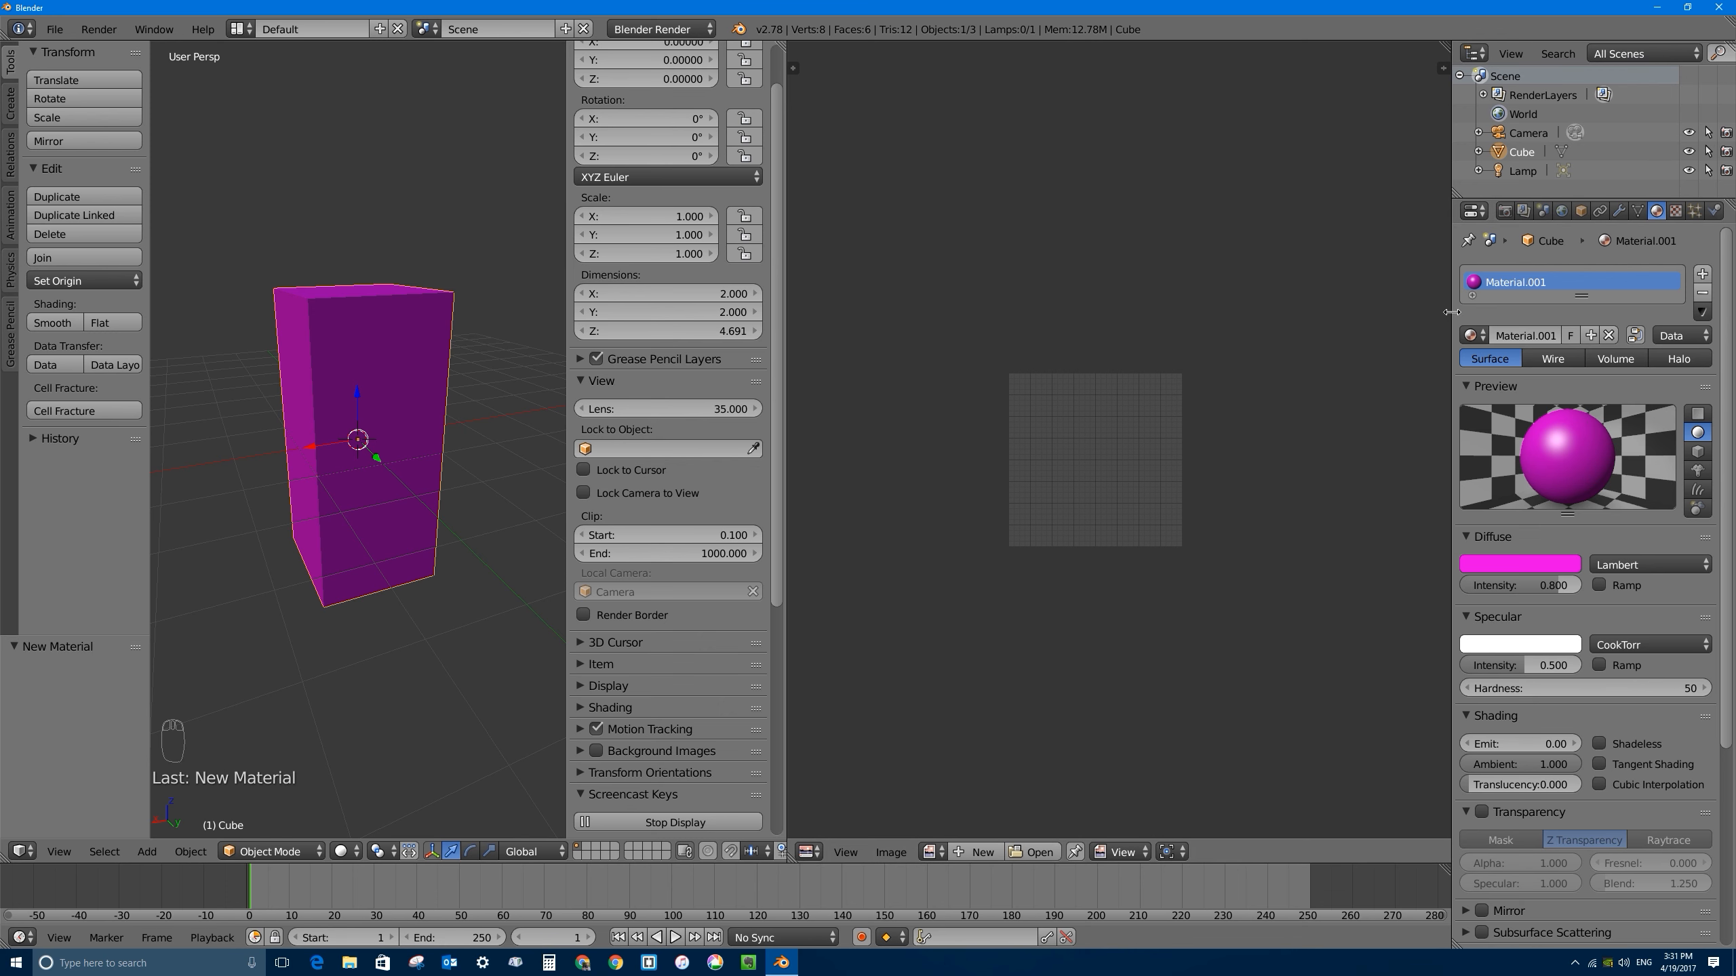
Step: Rename the new material as "bricks material", enlarge its slot list, and open the material's texture settings
{"action": "left_click_drag", "start_coordinate": [1452, 312], "coordinate": [1406, 311]}
{"action": "left_click", "coordinate": [1500, 338]}
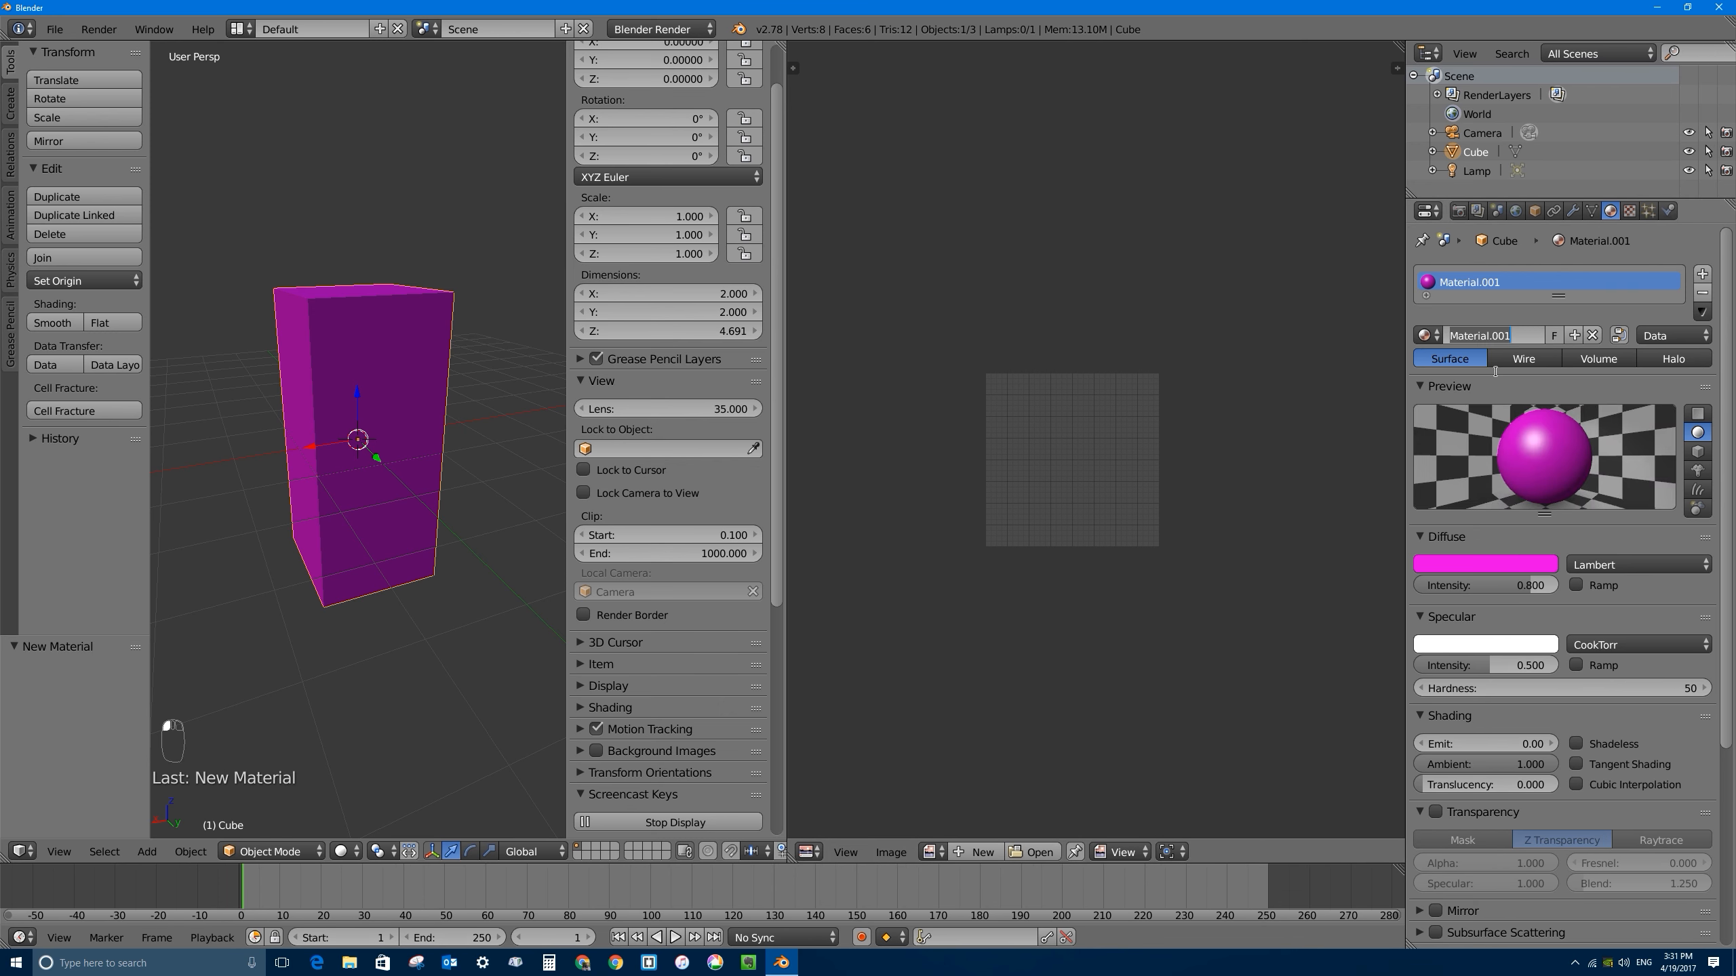
{"action": "type", "text": "bricks material"}
{"action": "key", "text": "Return"}
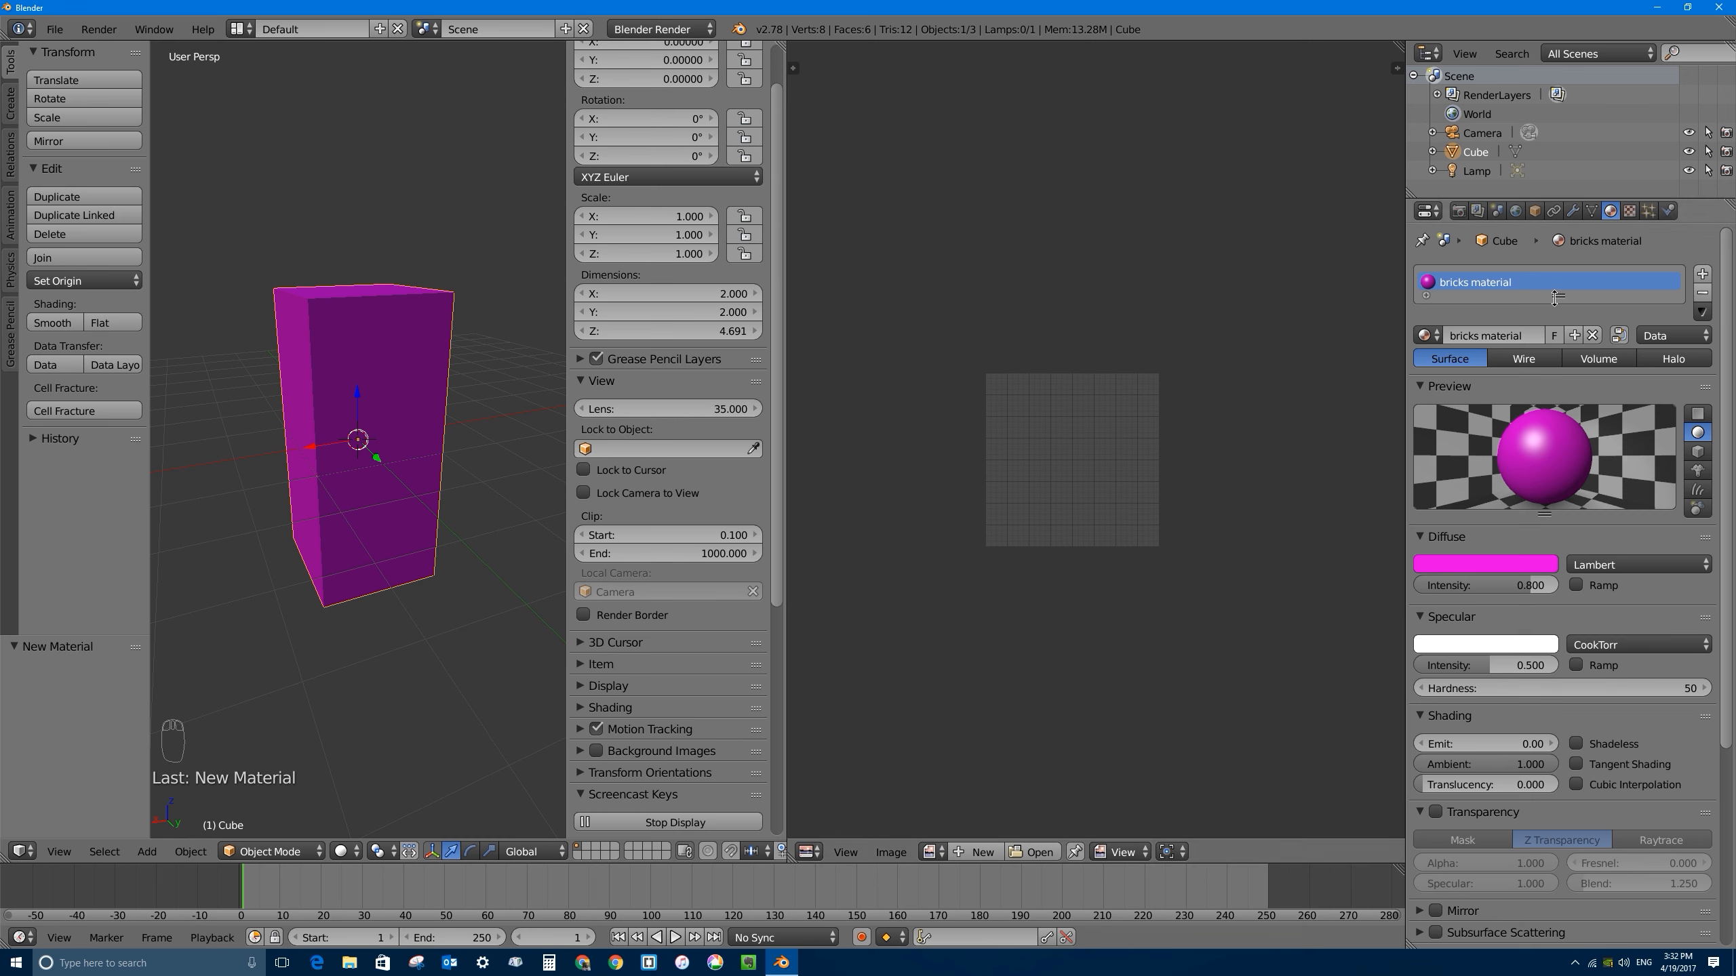
{"action": "left_click_drag", "start_coordinate": [1558, 297], "coordinate": [1555, 352]}
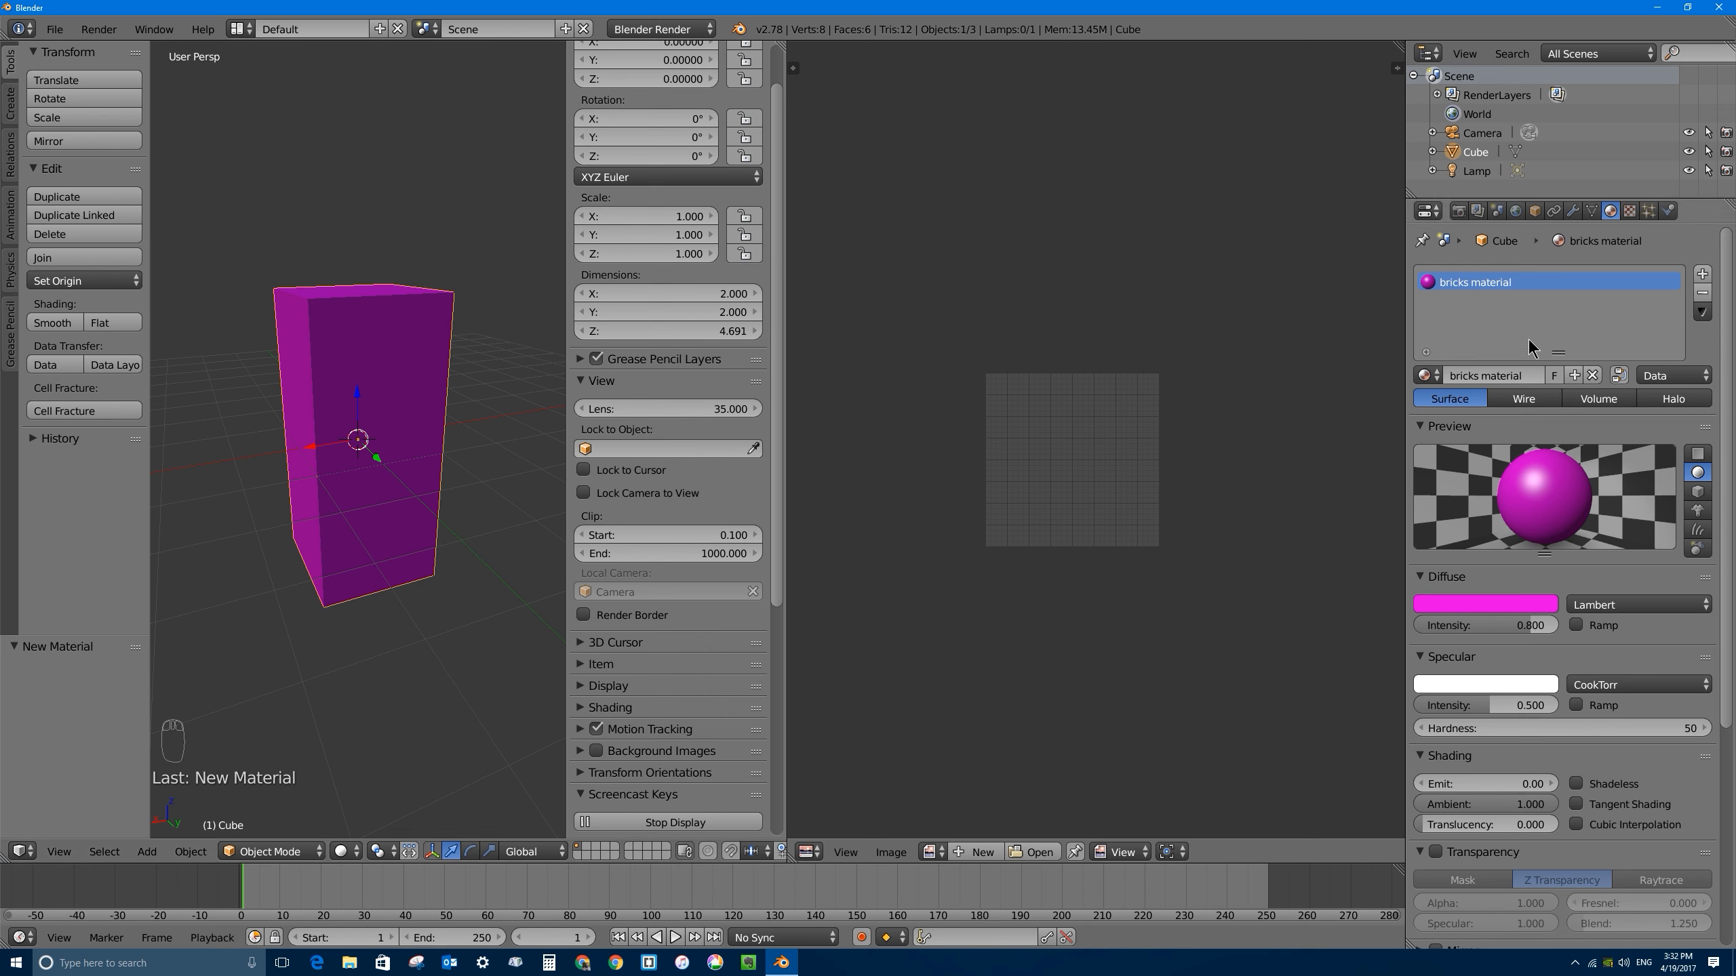
{"action": "left_click", "coordinate": [1629, 211]}
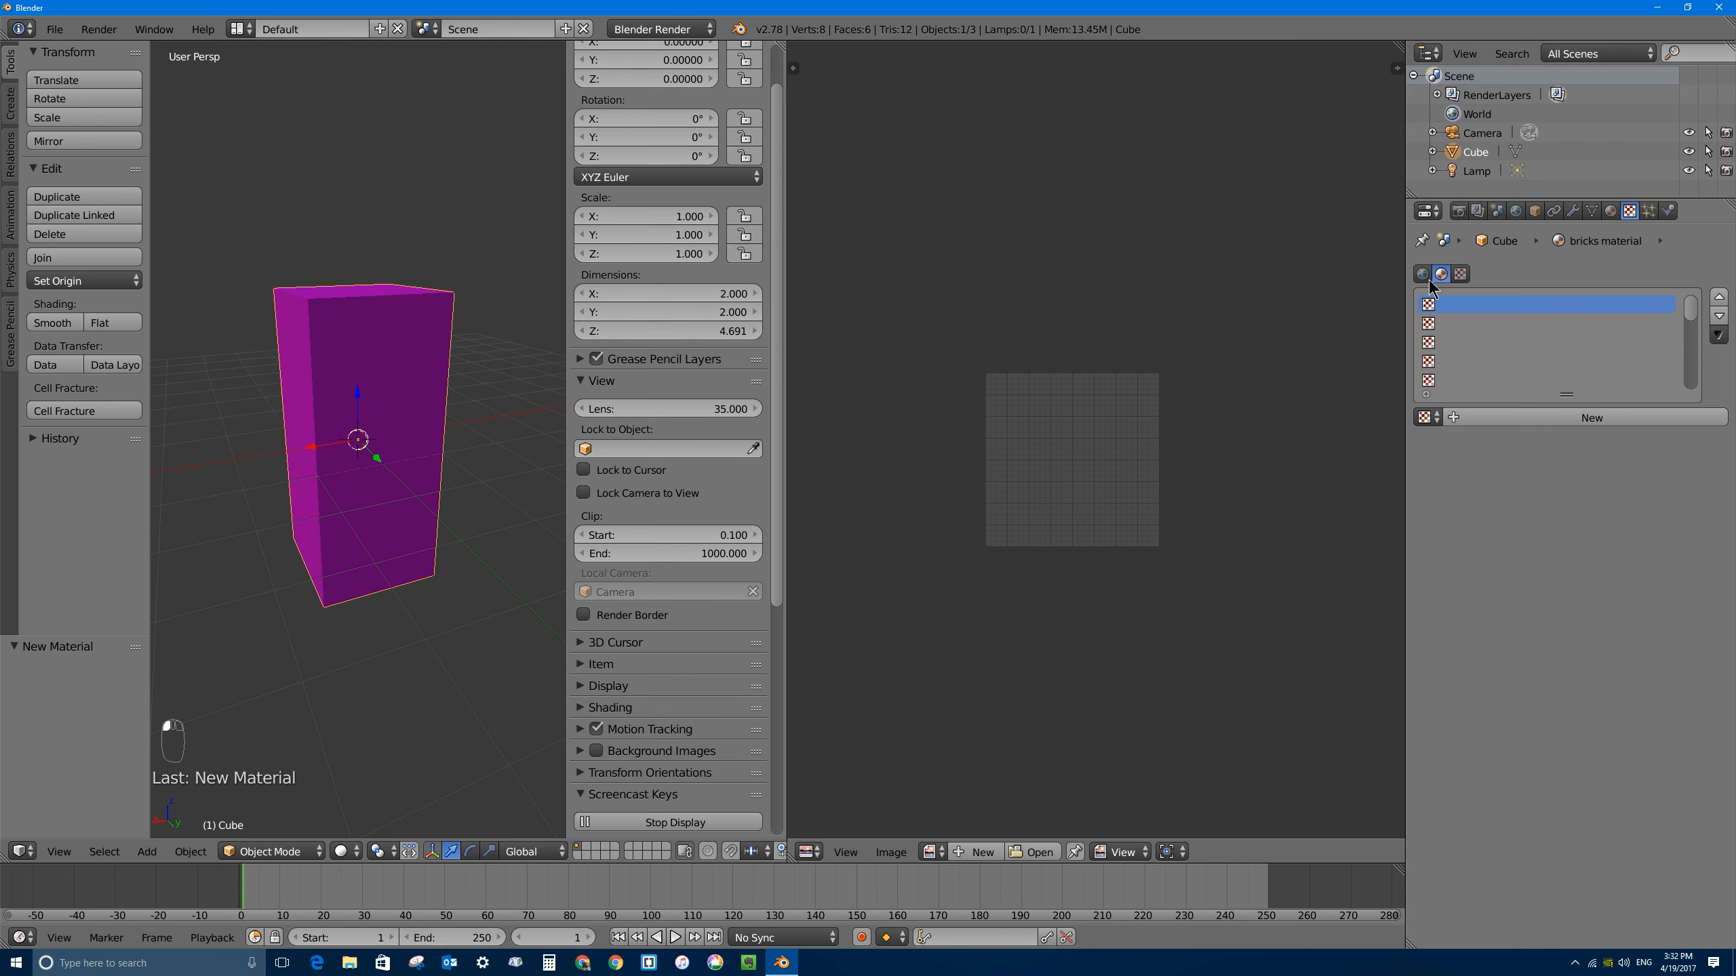
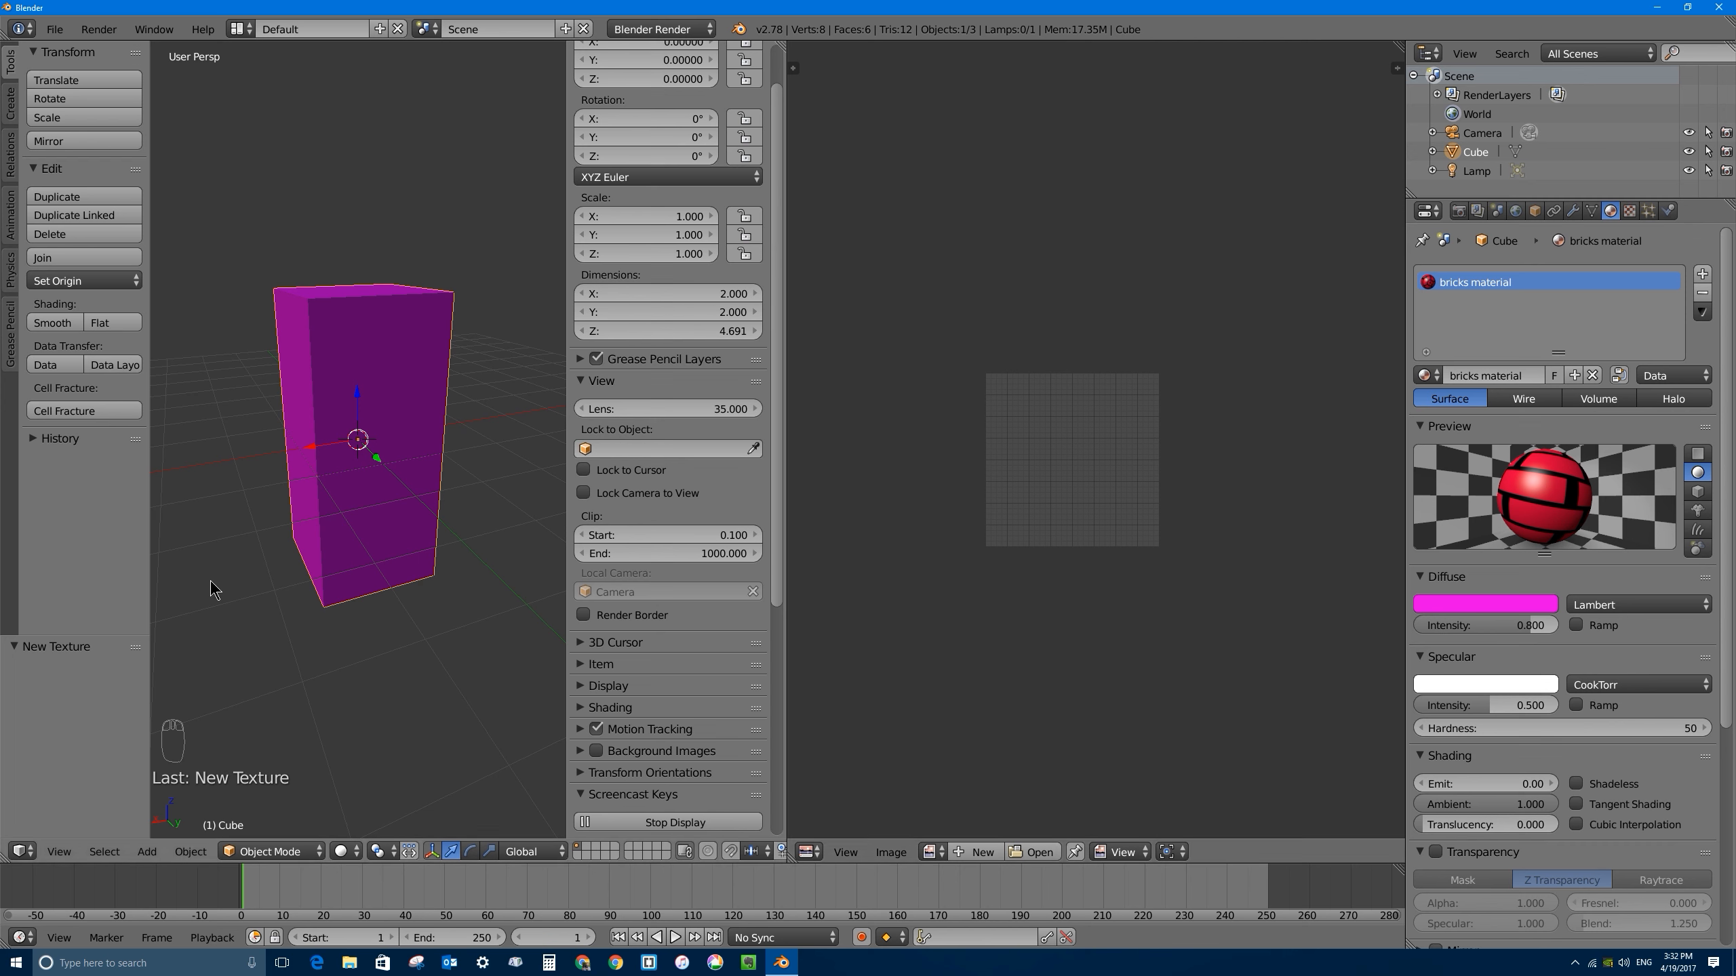
Step: Switch the render engine to Blender Game and set the 3D viewport shading to Material
{"action": "middle_click_drag", "start_coordinate": [347, 410], "coordinate": [335, 759]}
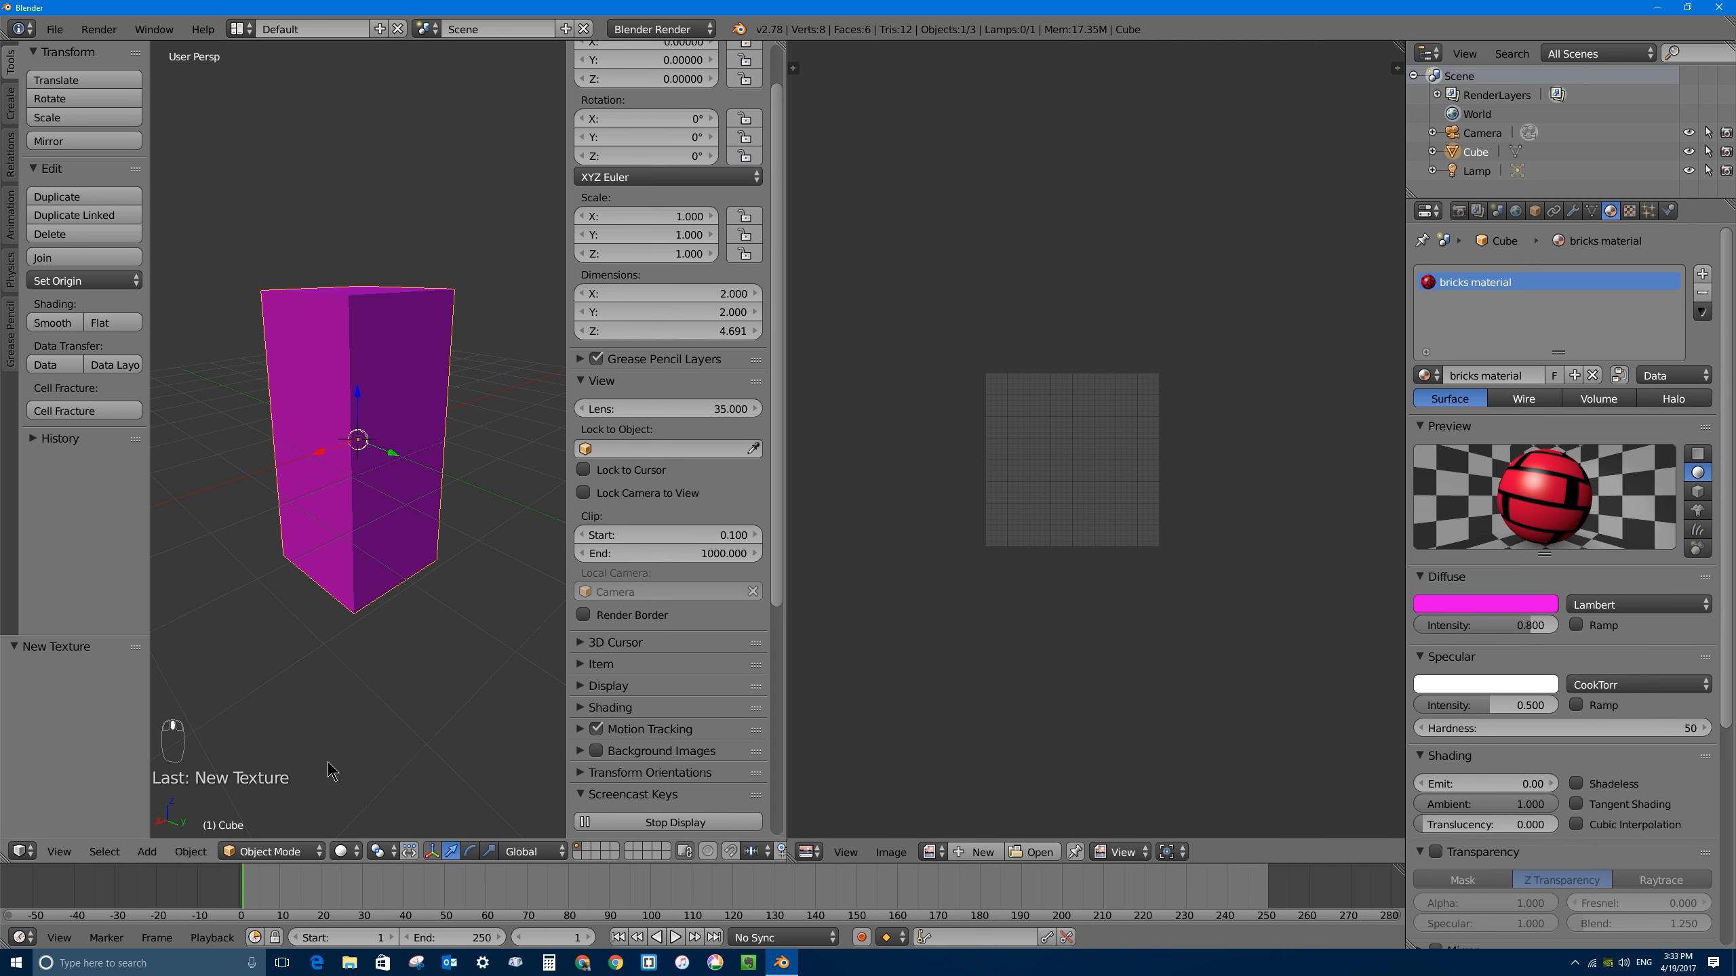
{"action": "left_click", "coordinate": [346, 852]}
{"action": "left_click", "coordinate": [346, 855]}
{"action": "left_click", "coordinate": [346, 855]}
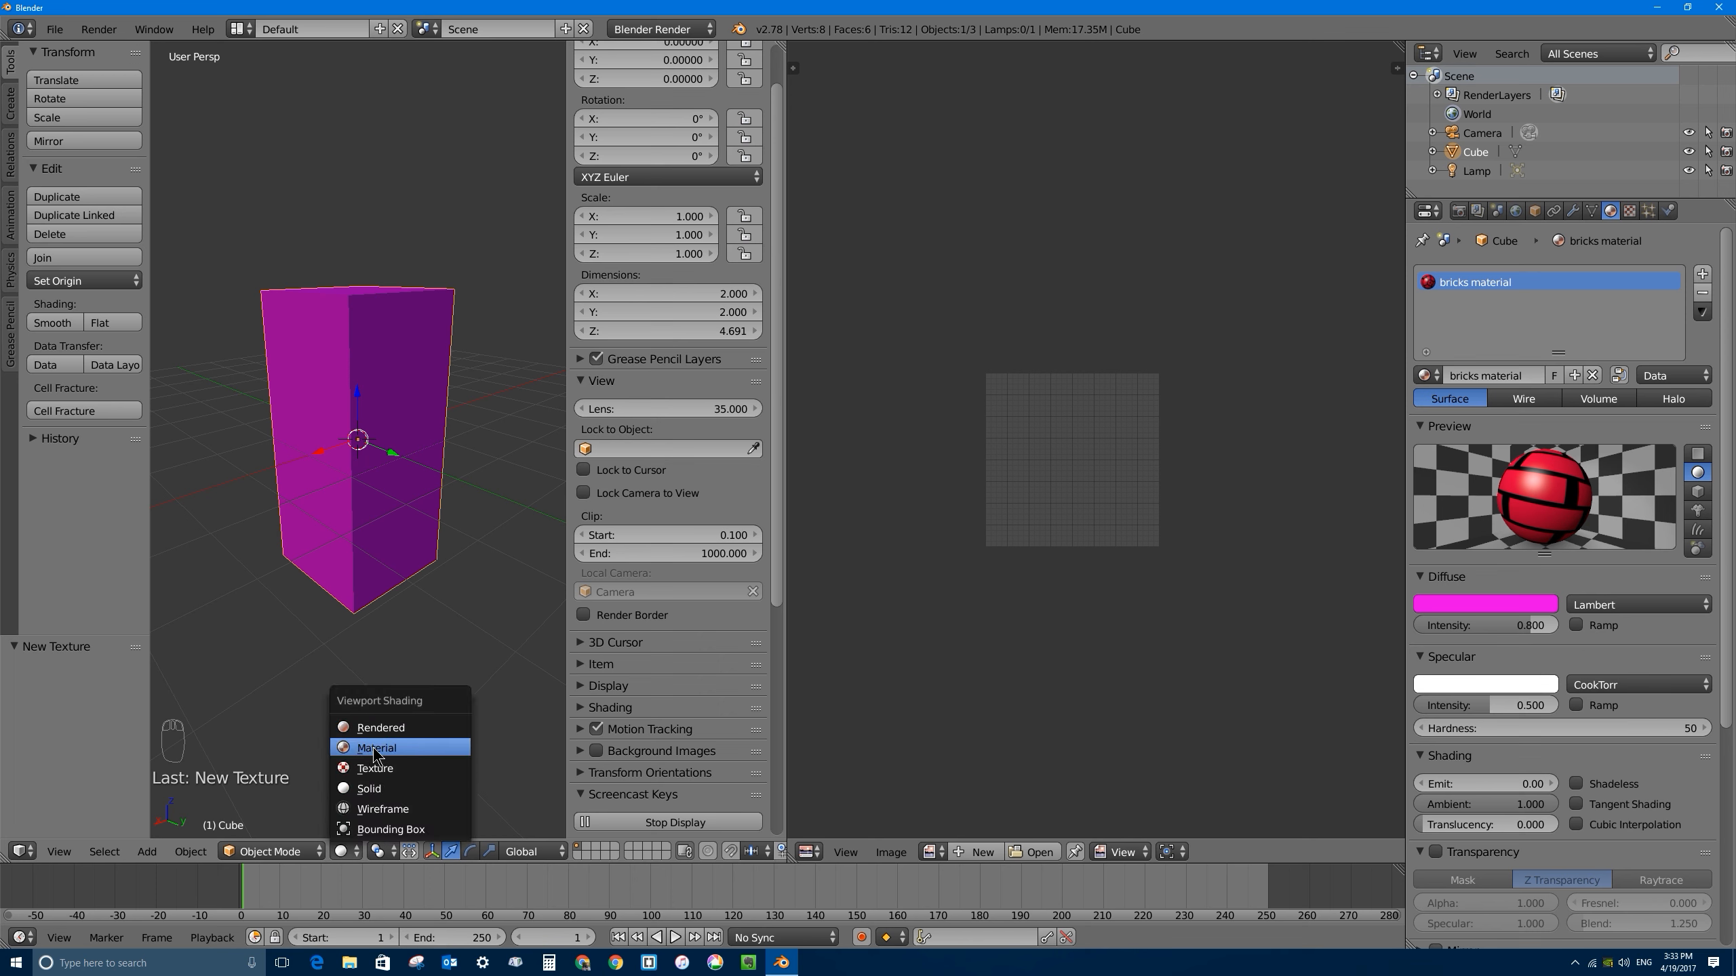
{"action": "left_click", "coordinate": [647, 31]}
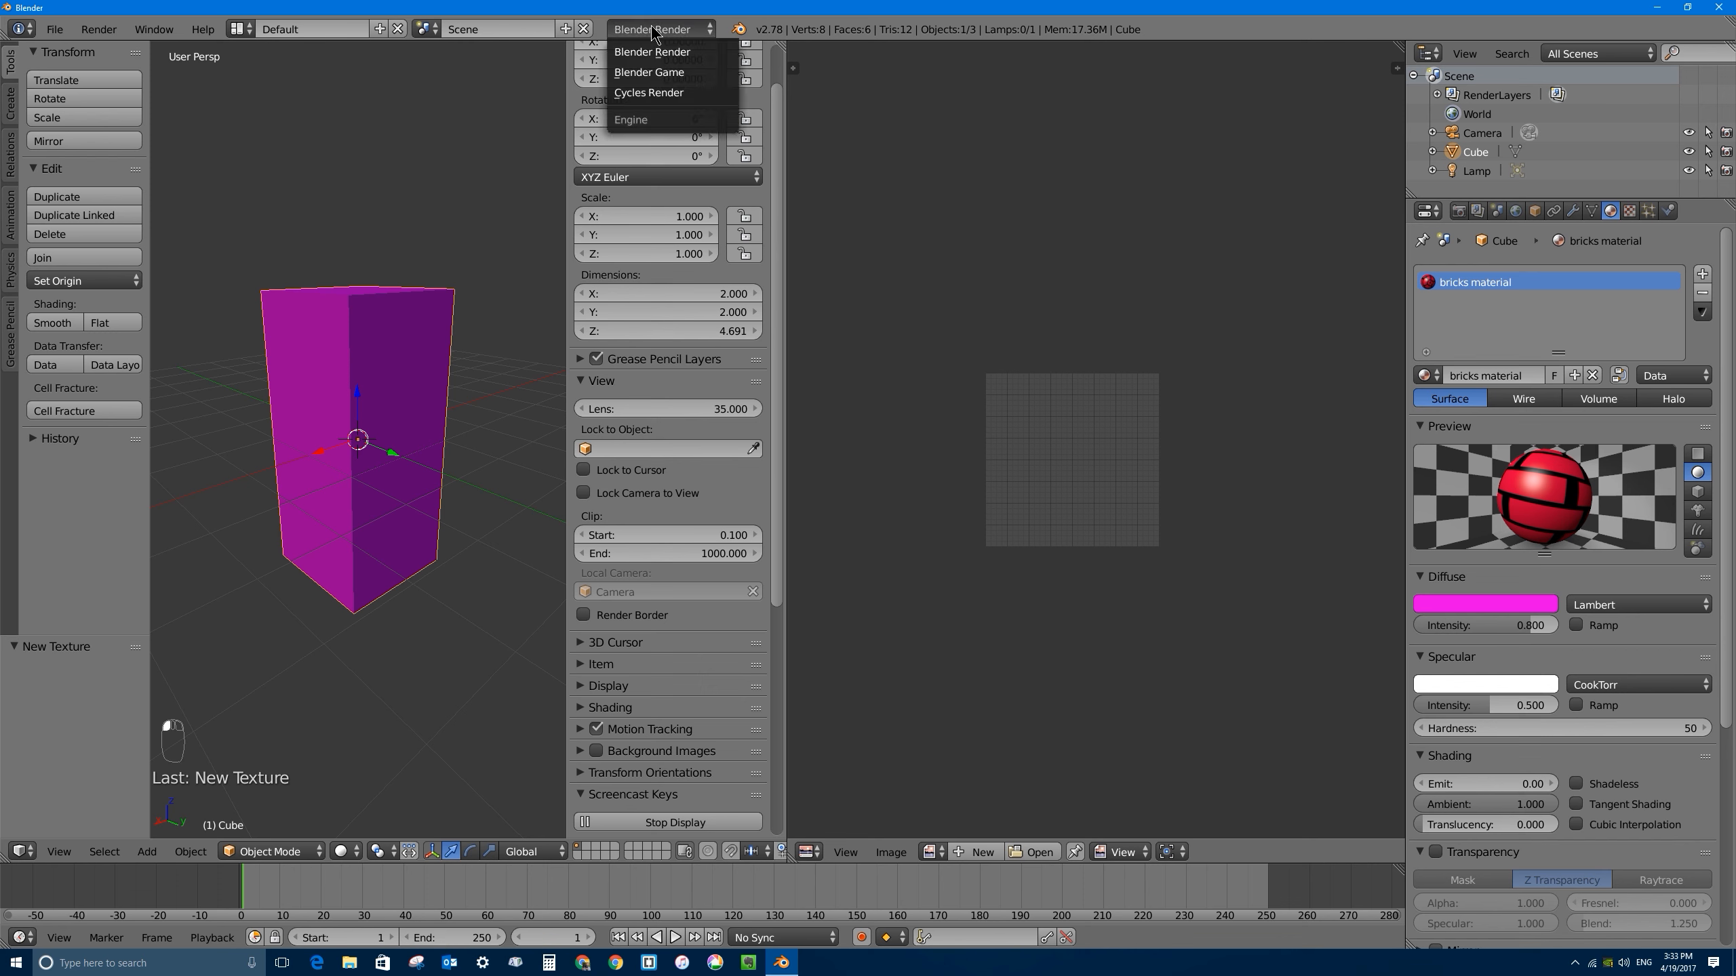
{"action": "left_click", "coordinate": [660, 74]}
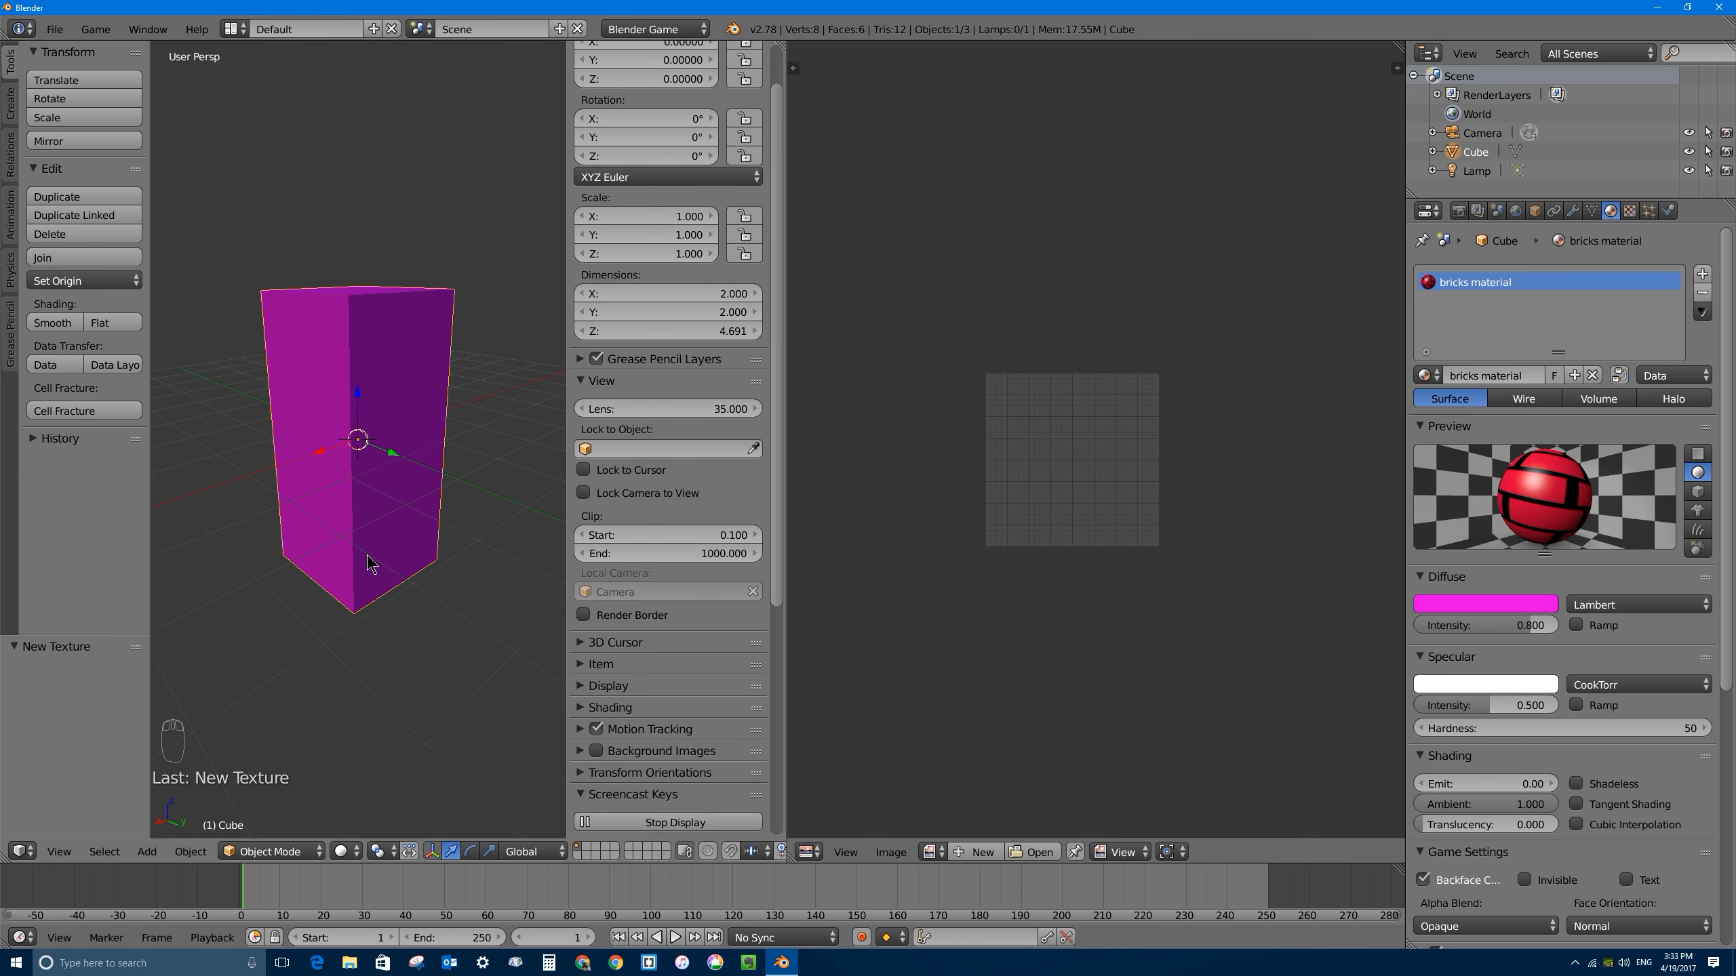
{"action": "left_click", "coordinate": [350, 852]}
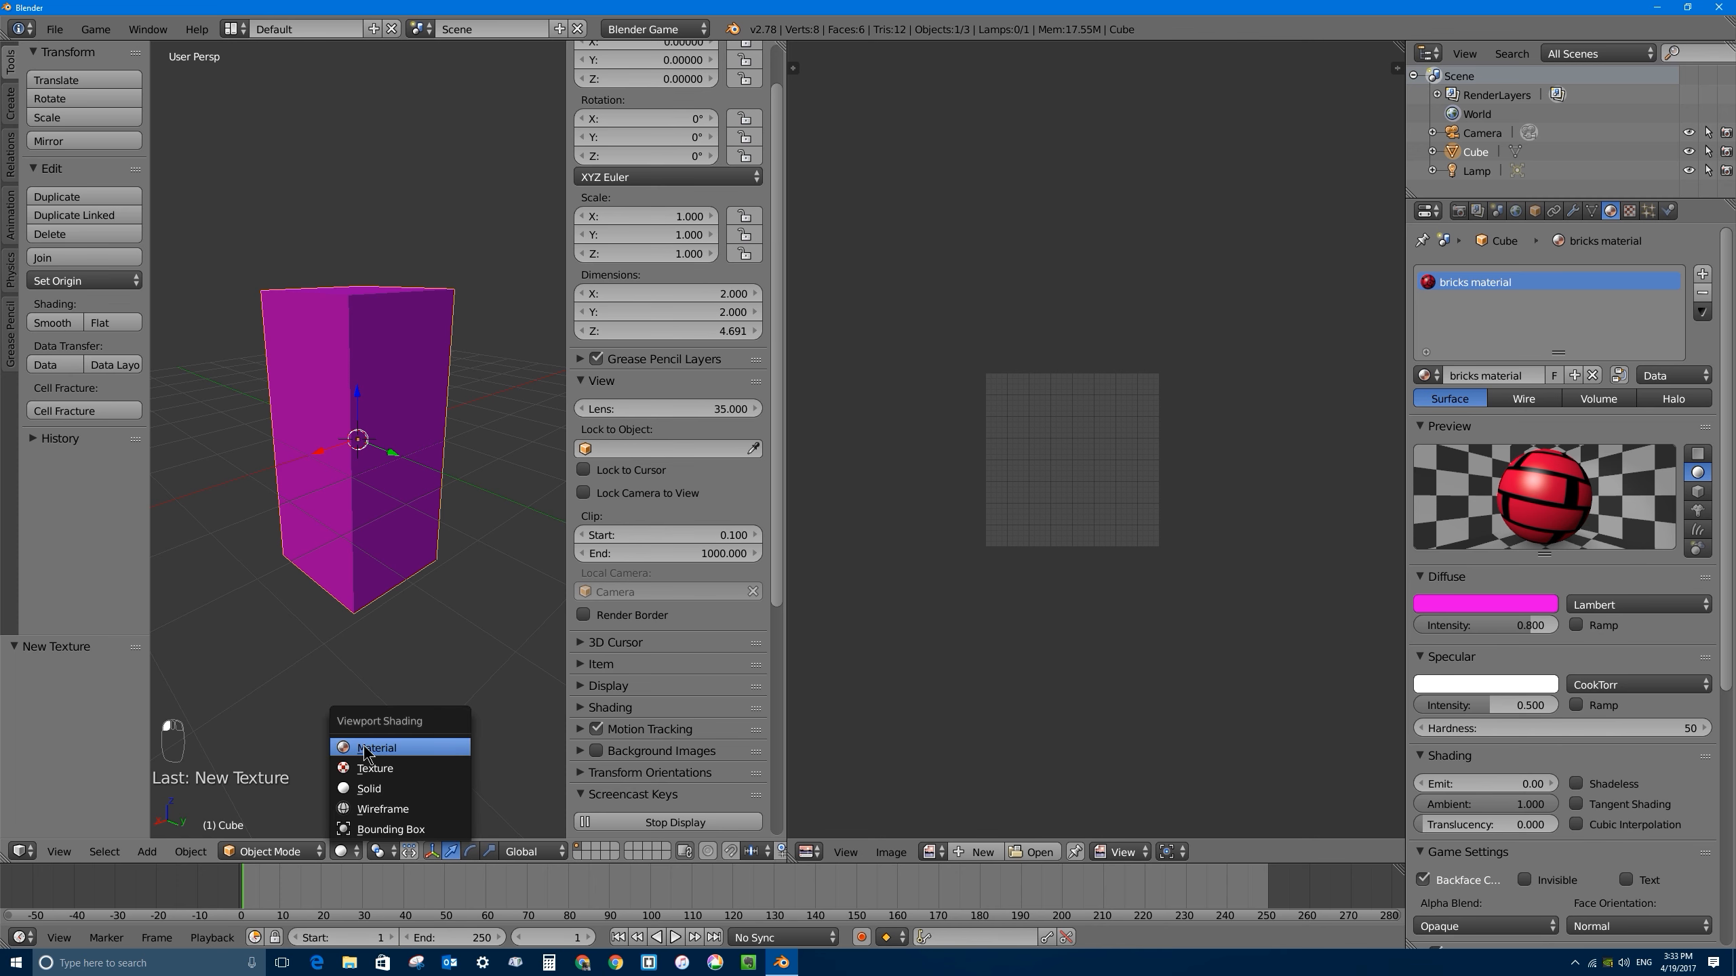
{"action": "left_click", "coordinate": [372, 749]}
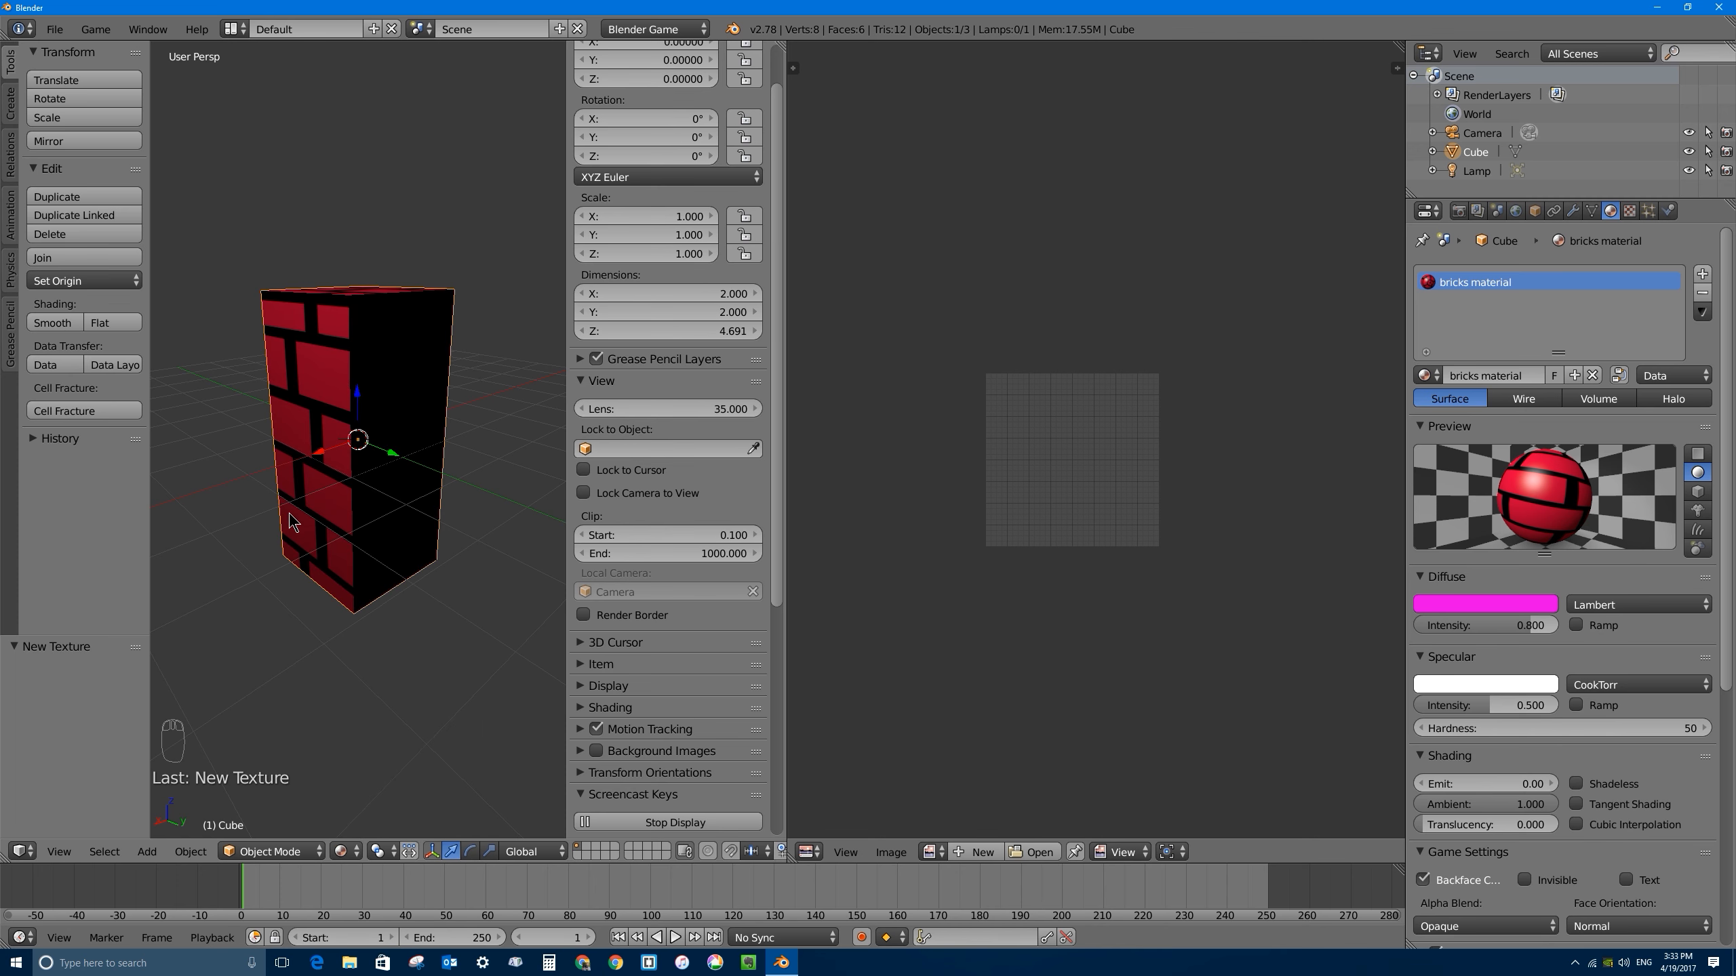
Step: Enable Environment Lighting for the world and set its energy to 0.3
{"action": "middle_click_drag", "start_coordinate": [290, 521], "coordinate": [404, 376]}
{"action": "scroll", "coordinate": [468, 390], "scroll_direction": "down", "scroll_amount": 5}
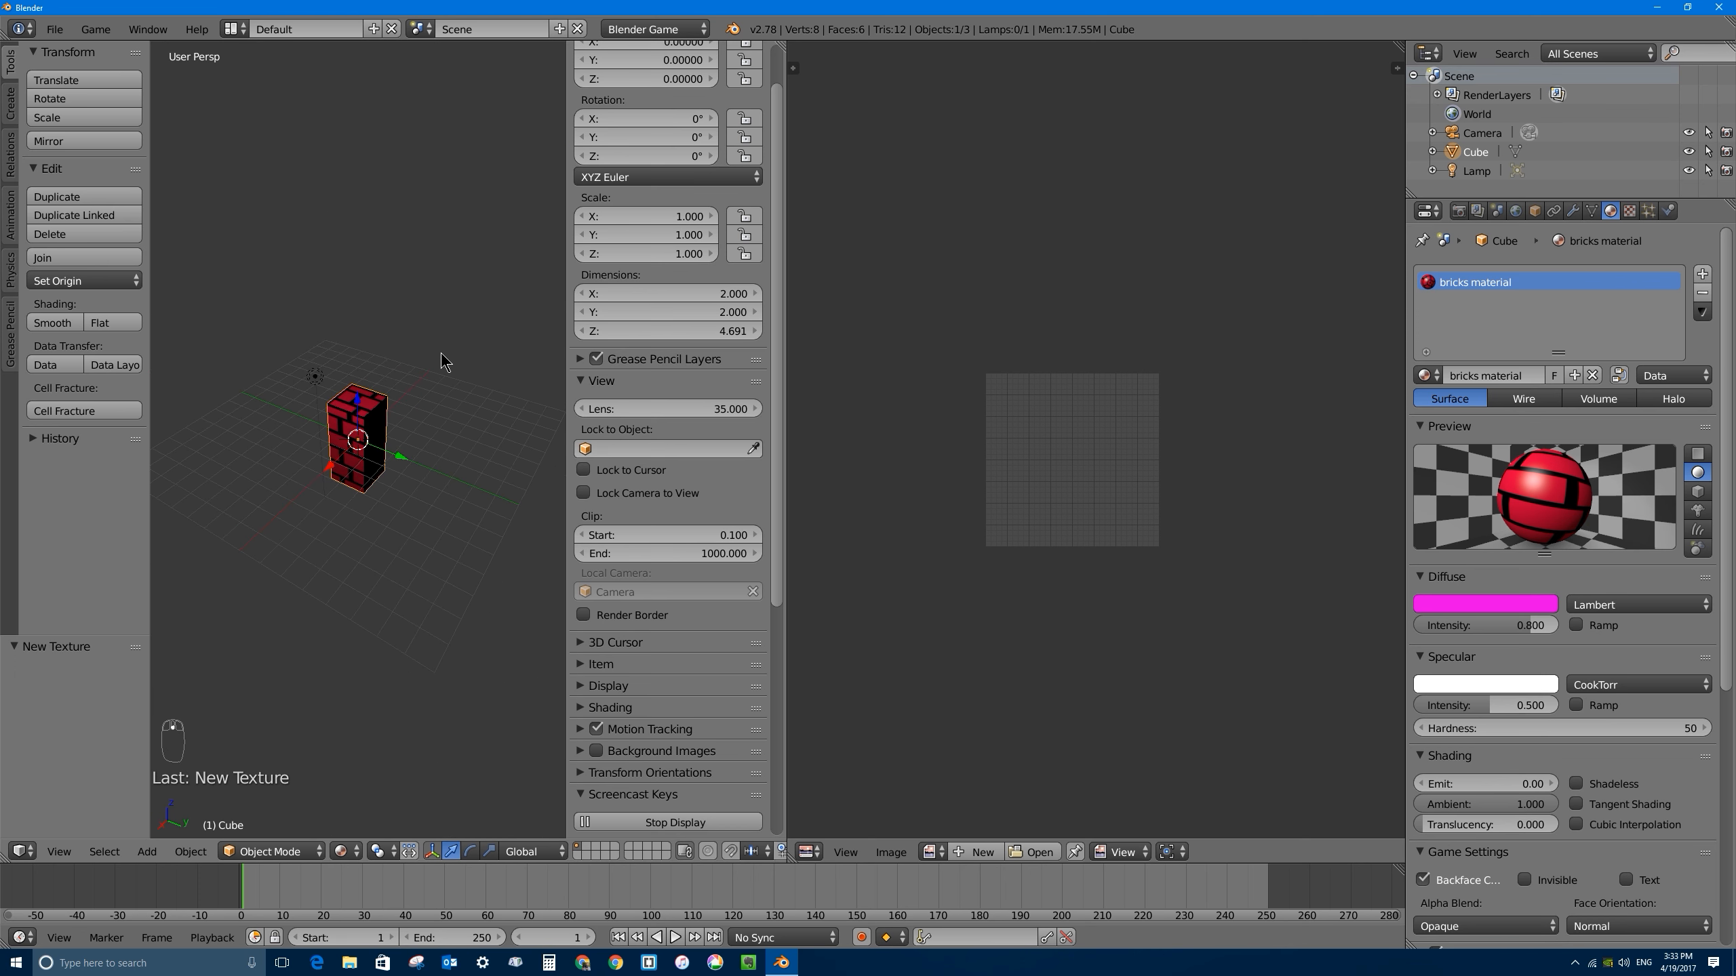
{"action": "left_click", "coordinate": [1516, 211]}
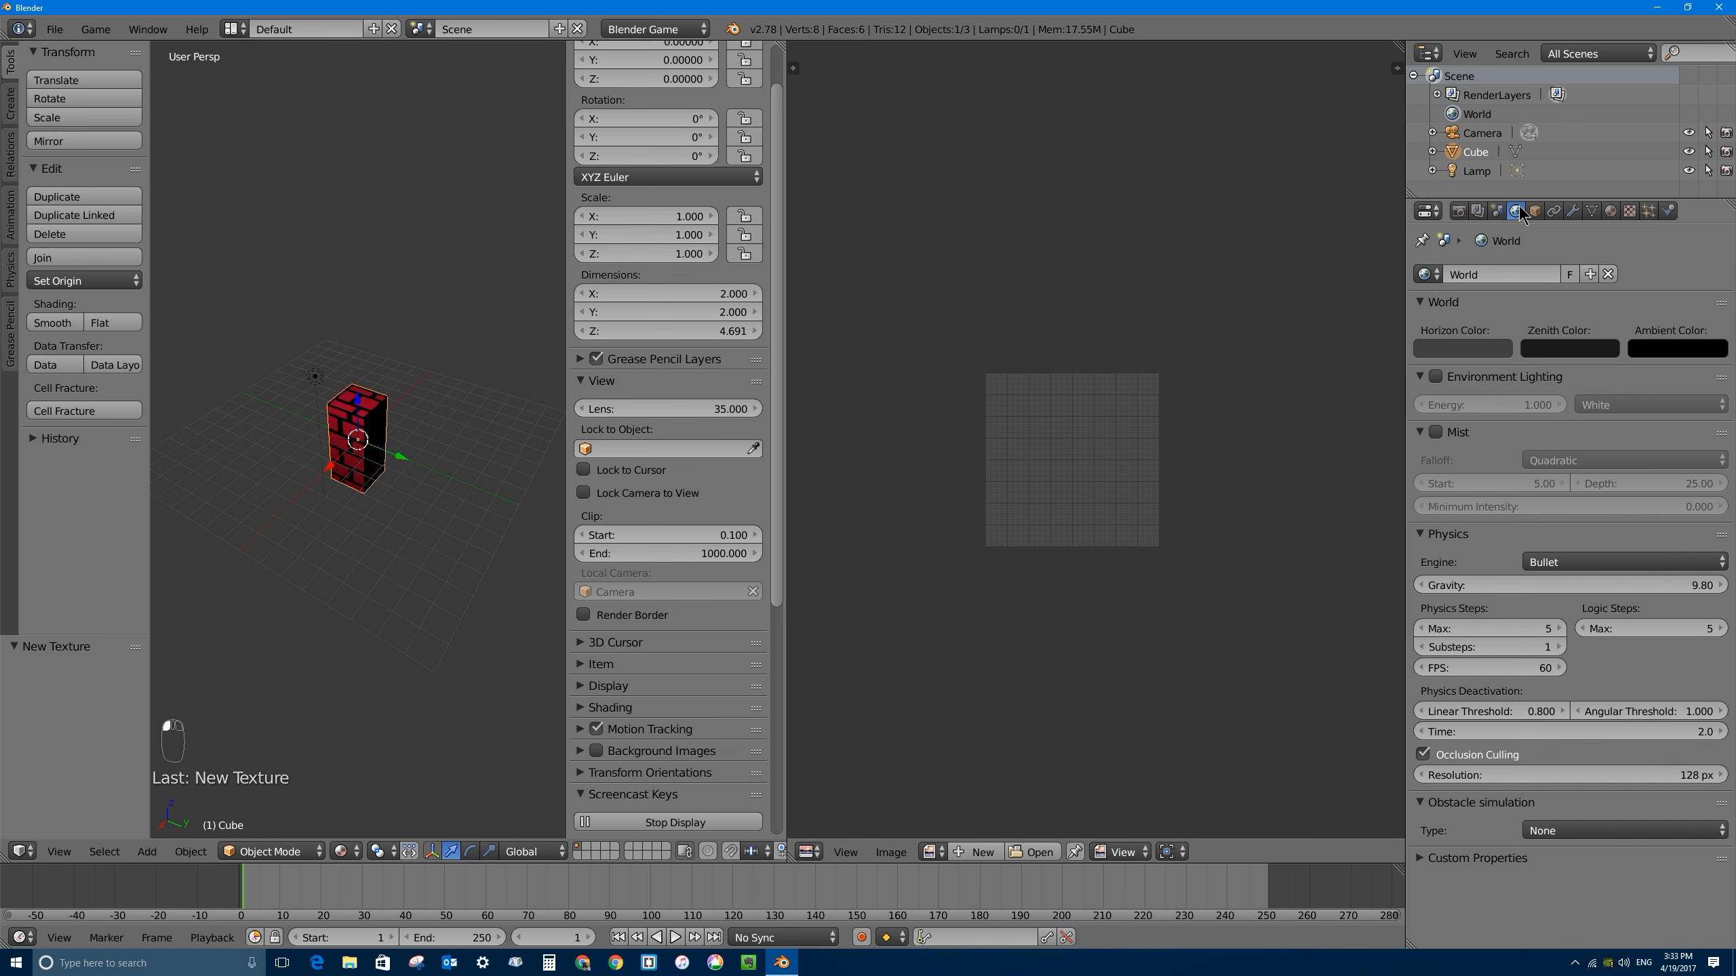
{"action": "left_click", "coordinate": [1438, 375]}
{"action": "middle_click_drag", "start_coordinate": [350, 389], "coordinate": [287, 359]}
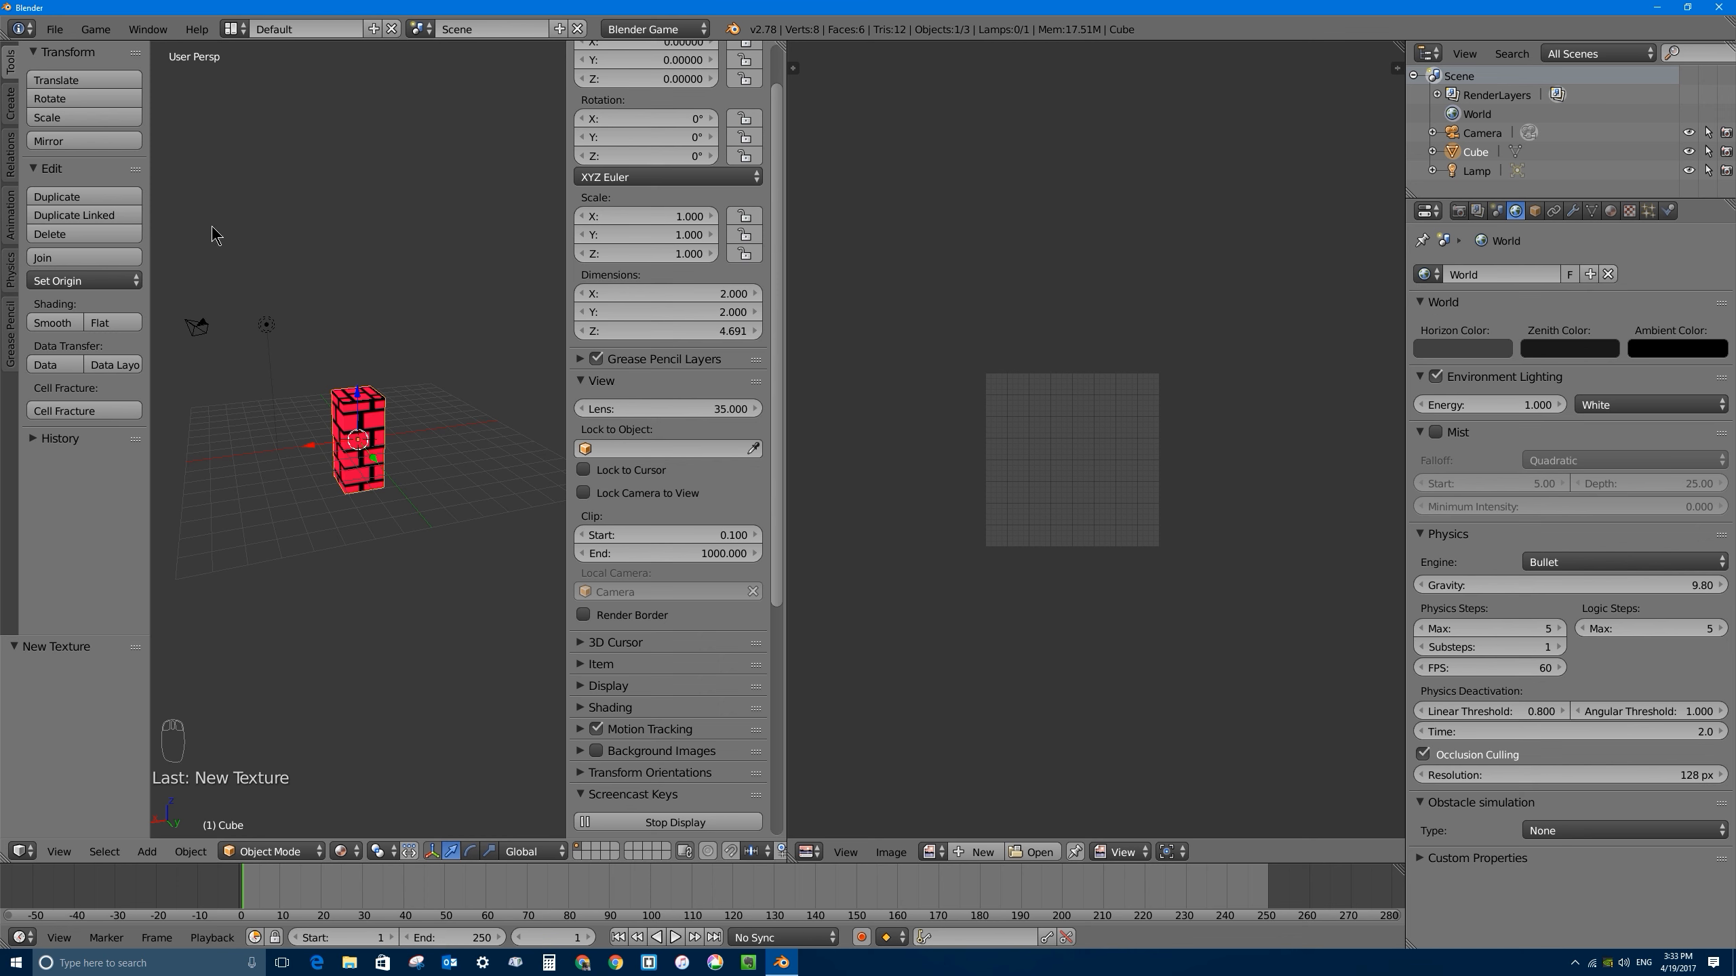
{"action": "middle_click_drag", "start_coordinate": [389, 613], "coordinate": [417, 369]}
{"action": "left_click", "coordinate": [1488, 406]}
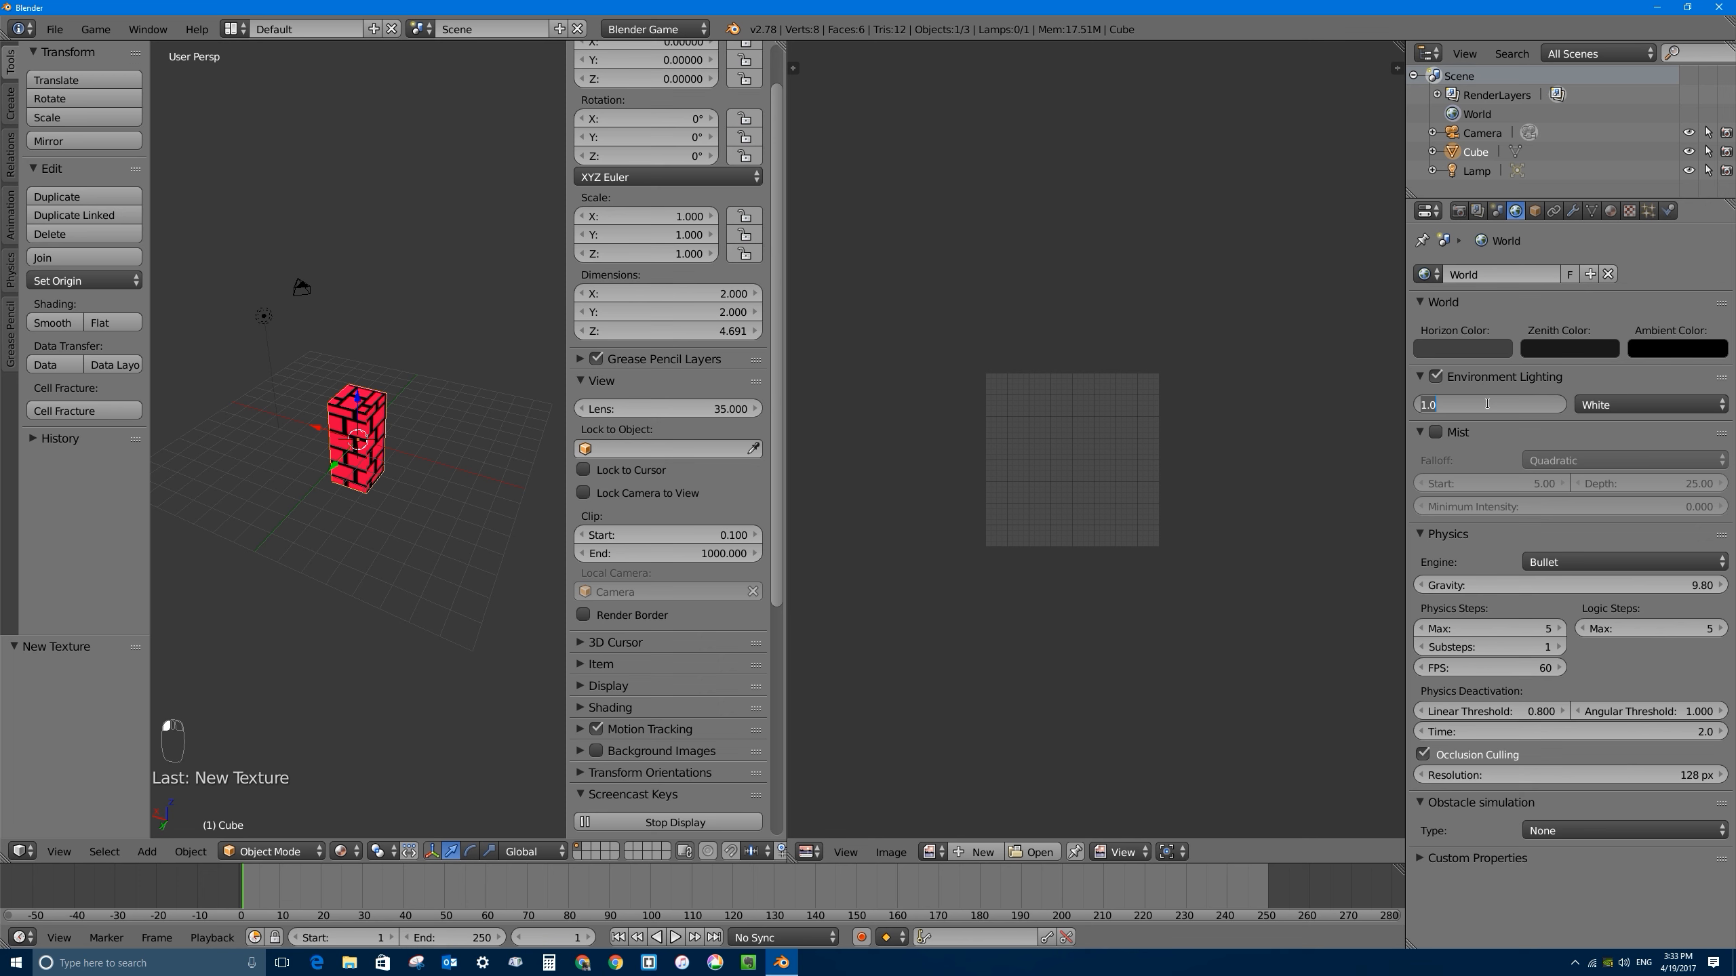
{"action": "type", "text": "0.3"}
{"action": "key", "text": "Return"}
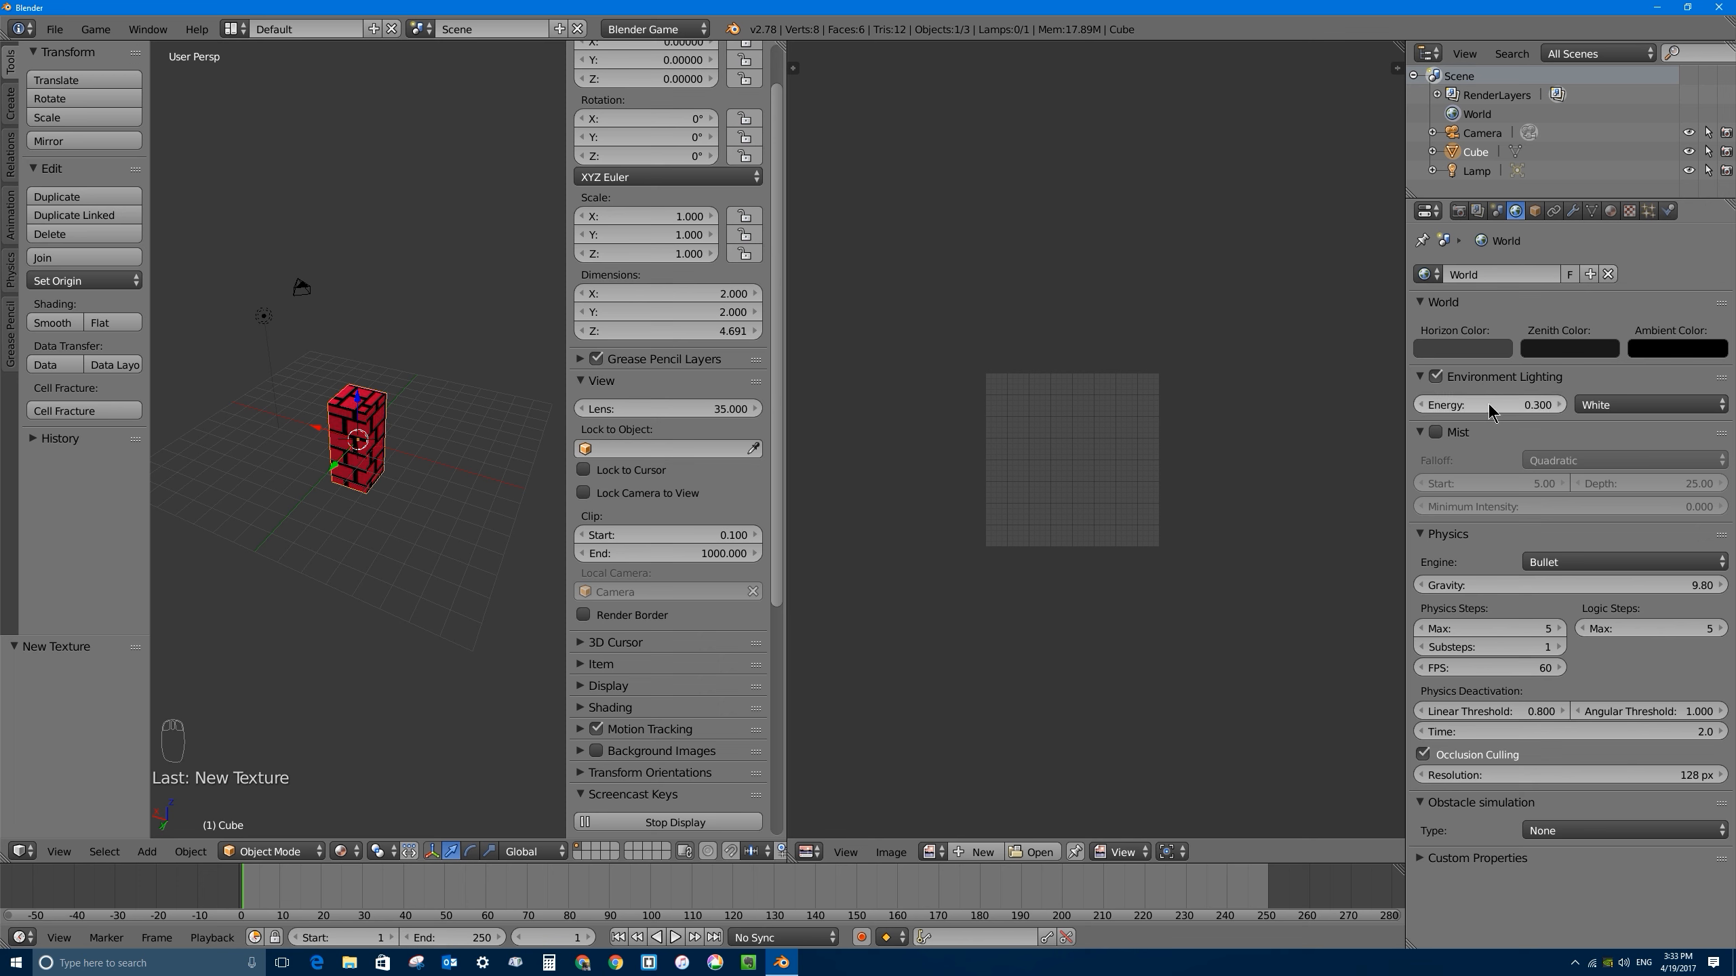
Step: Enter Edit Mode on the box and select several UV faces in turn, trying island selection before returning to face selection
{"action": "scroll", "coordinate": [366, 455], "scroll_direction": "up", "scroll_amount": 5}
{"action": "middle_click_drag", "start_coordinate": [365, 455], "coordinate": [356, 584]}
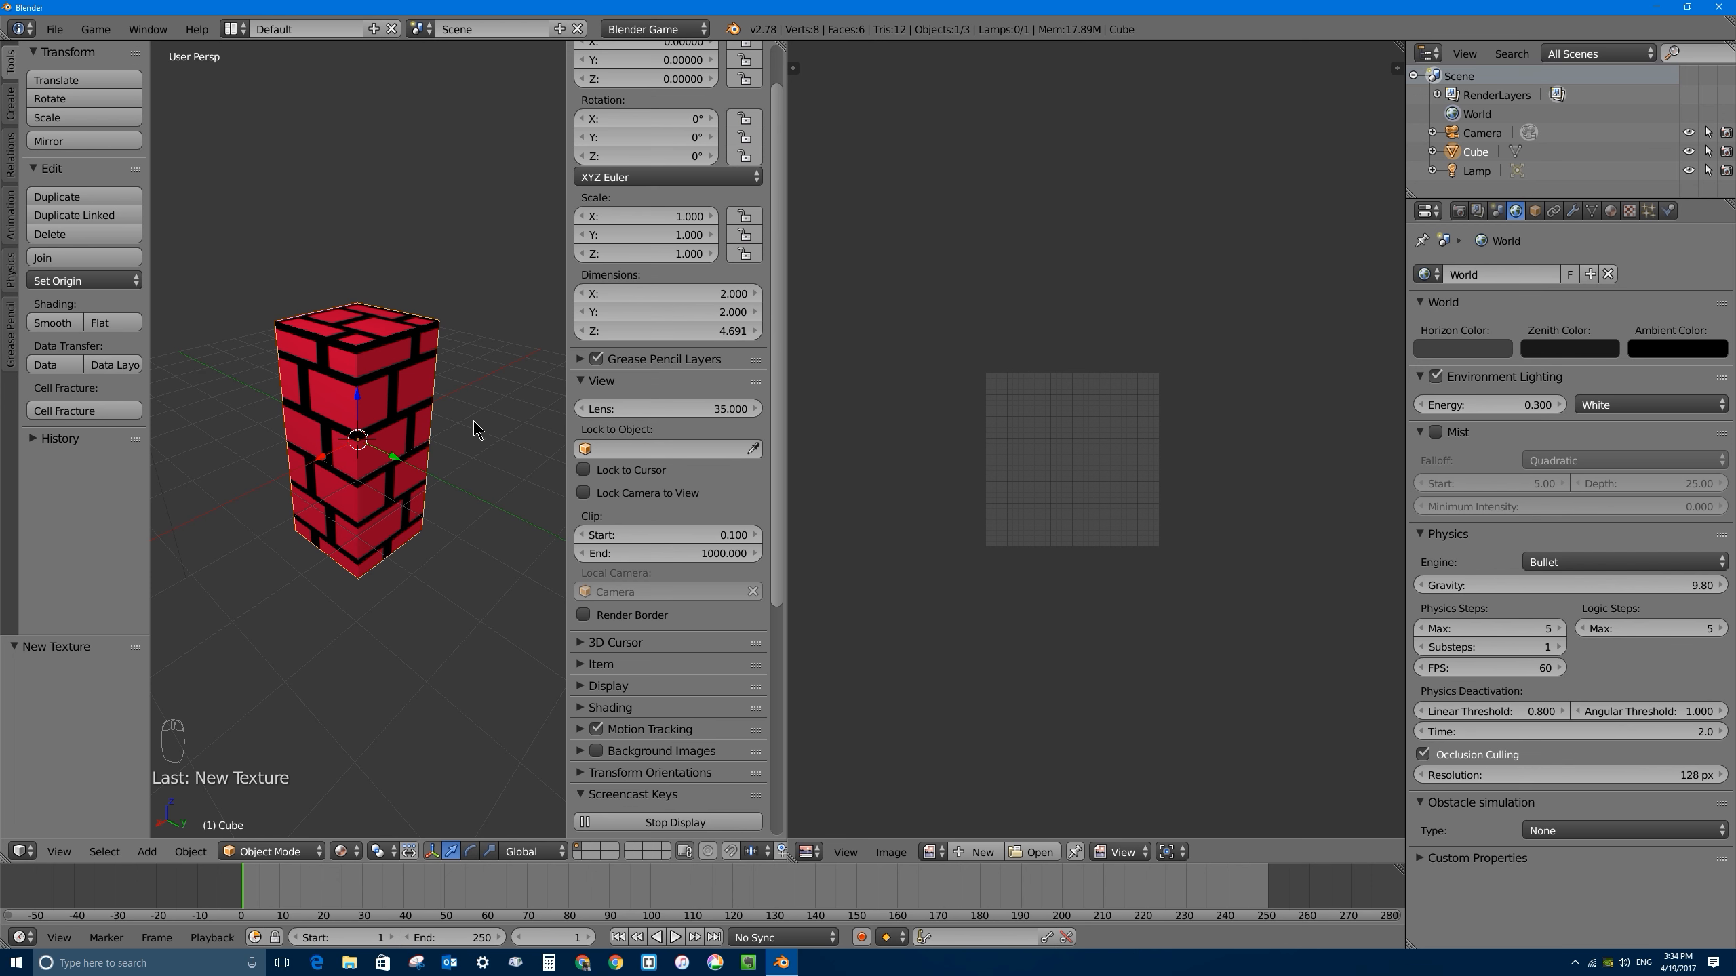
{"action": "key", "text": "Tab"}
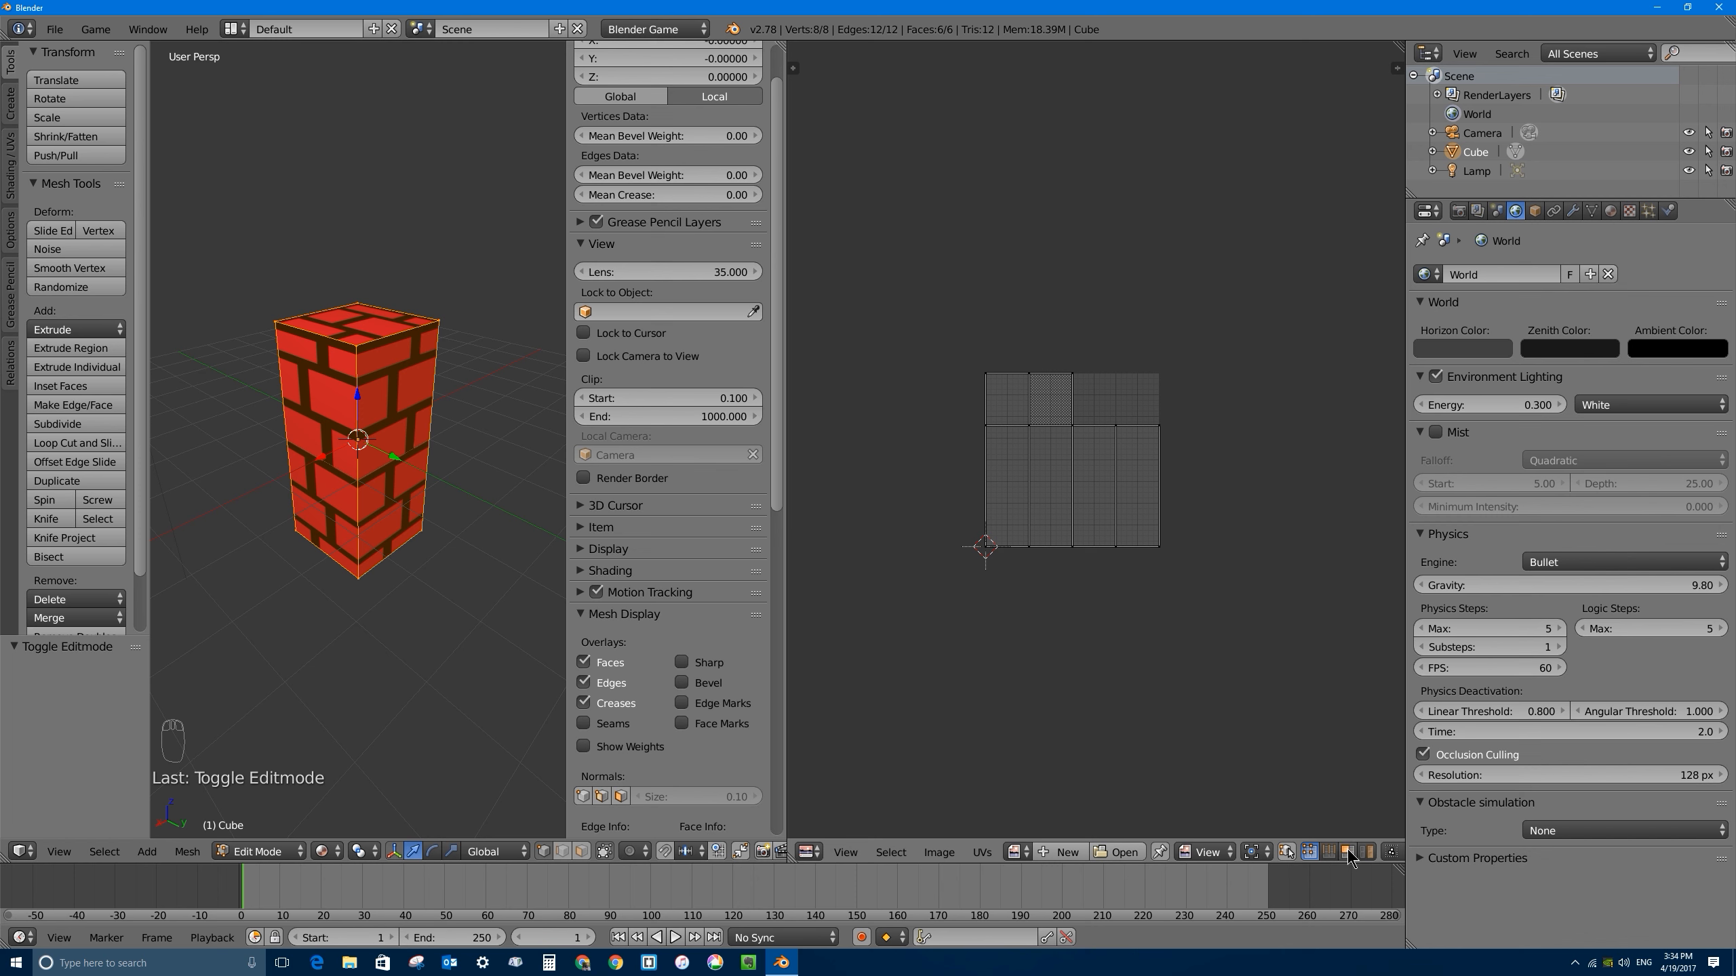
{"action": "right_click", "coordinate": [1025, 400]}
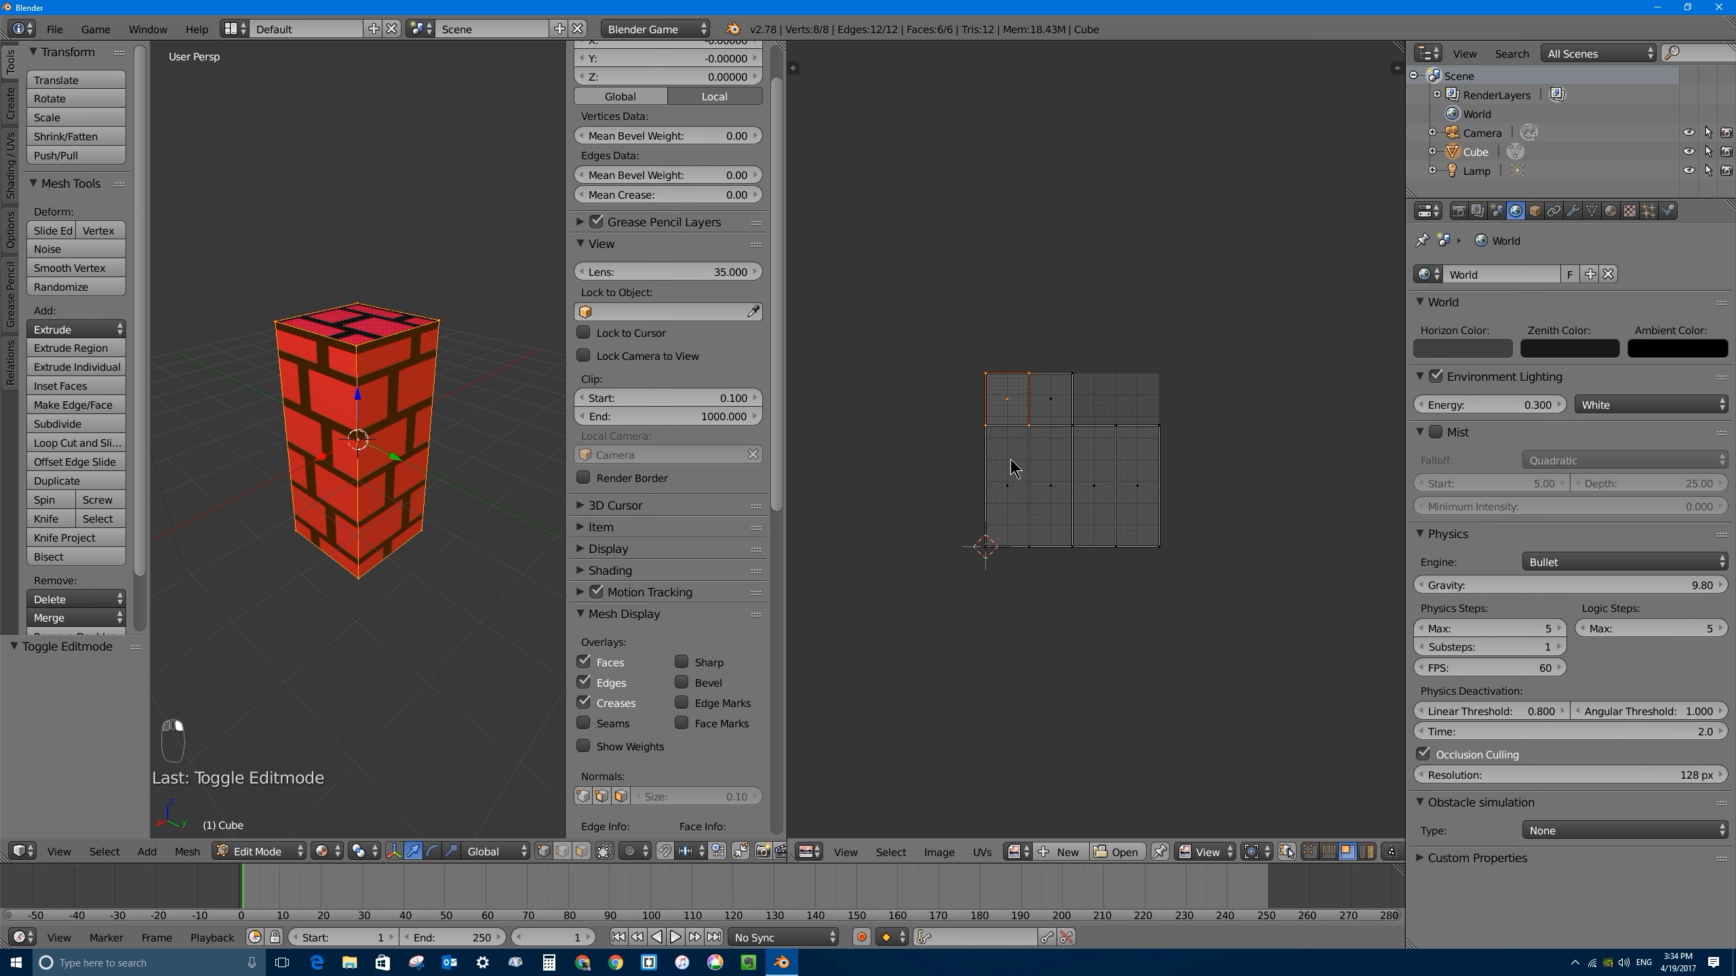
{"action": "right_click", "coordinate": [1050, 470]}
{"action": "right_click", "coordinate": [1092, 472]}
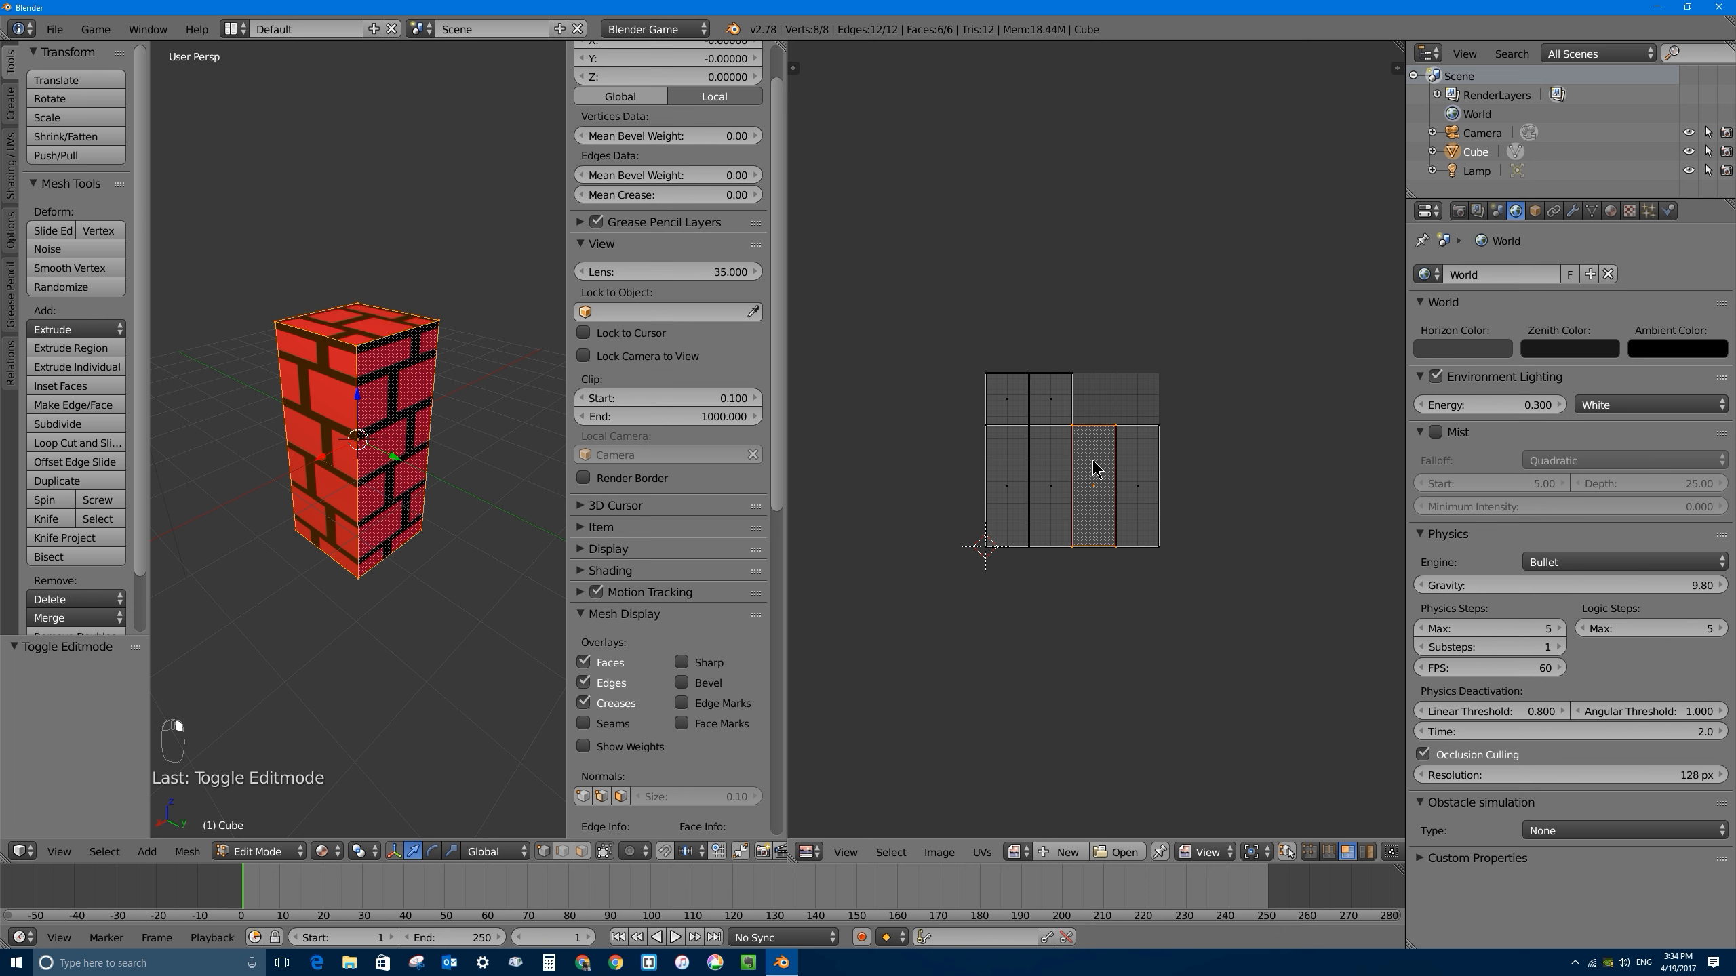
{"action": "right_click", "coordinate": [1145, 471]}
{"action": "left_click", "coordinate": [1366, 851]}
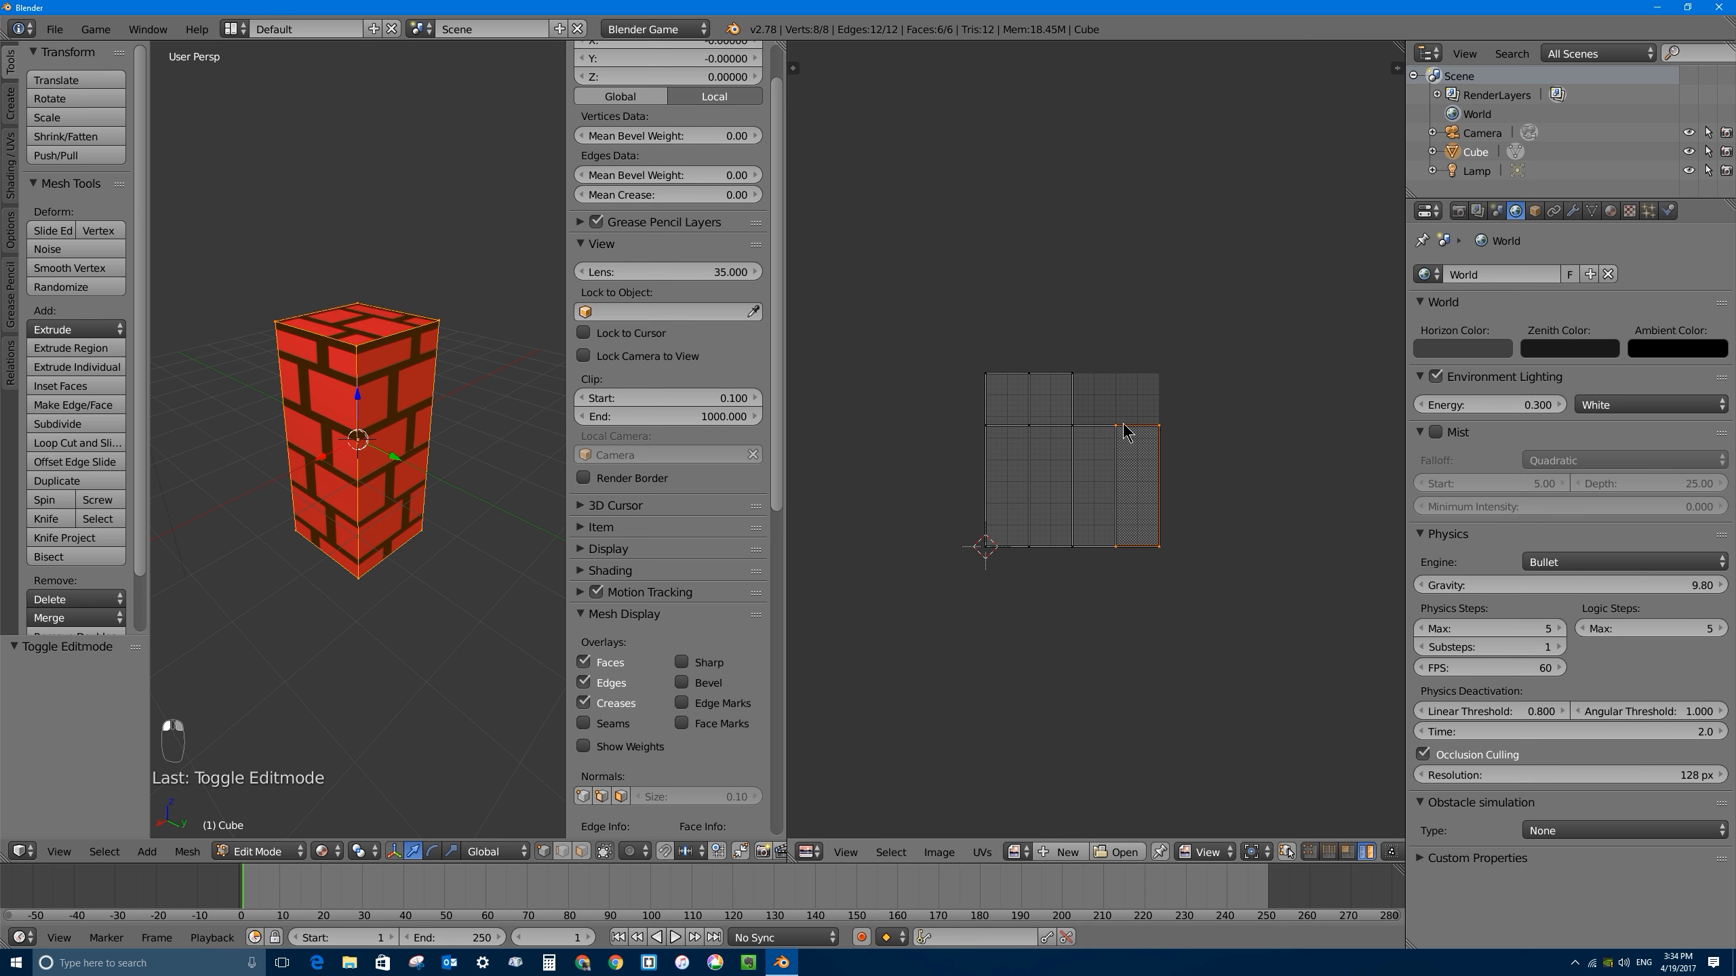
{"action": "left_click", "coordinate": [1346, 851]}
Step: Try to move the second small UV face and the tall UV face below it
{"action": "right_click", "coordinate": [1057, 399]}
{"action": "right_click", "coordinate": [1025, 398]}
{"action": "right_click", "coordinate": [1068, 396]}
{"action": "right_click", "coordinate": [1006, 401]}
{"action": "right_click", "coordinate": [1052, 403]}
{"action": "key", "text": "g"}
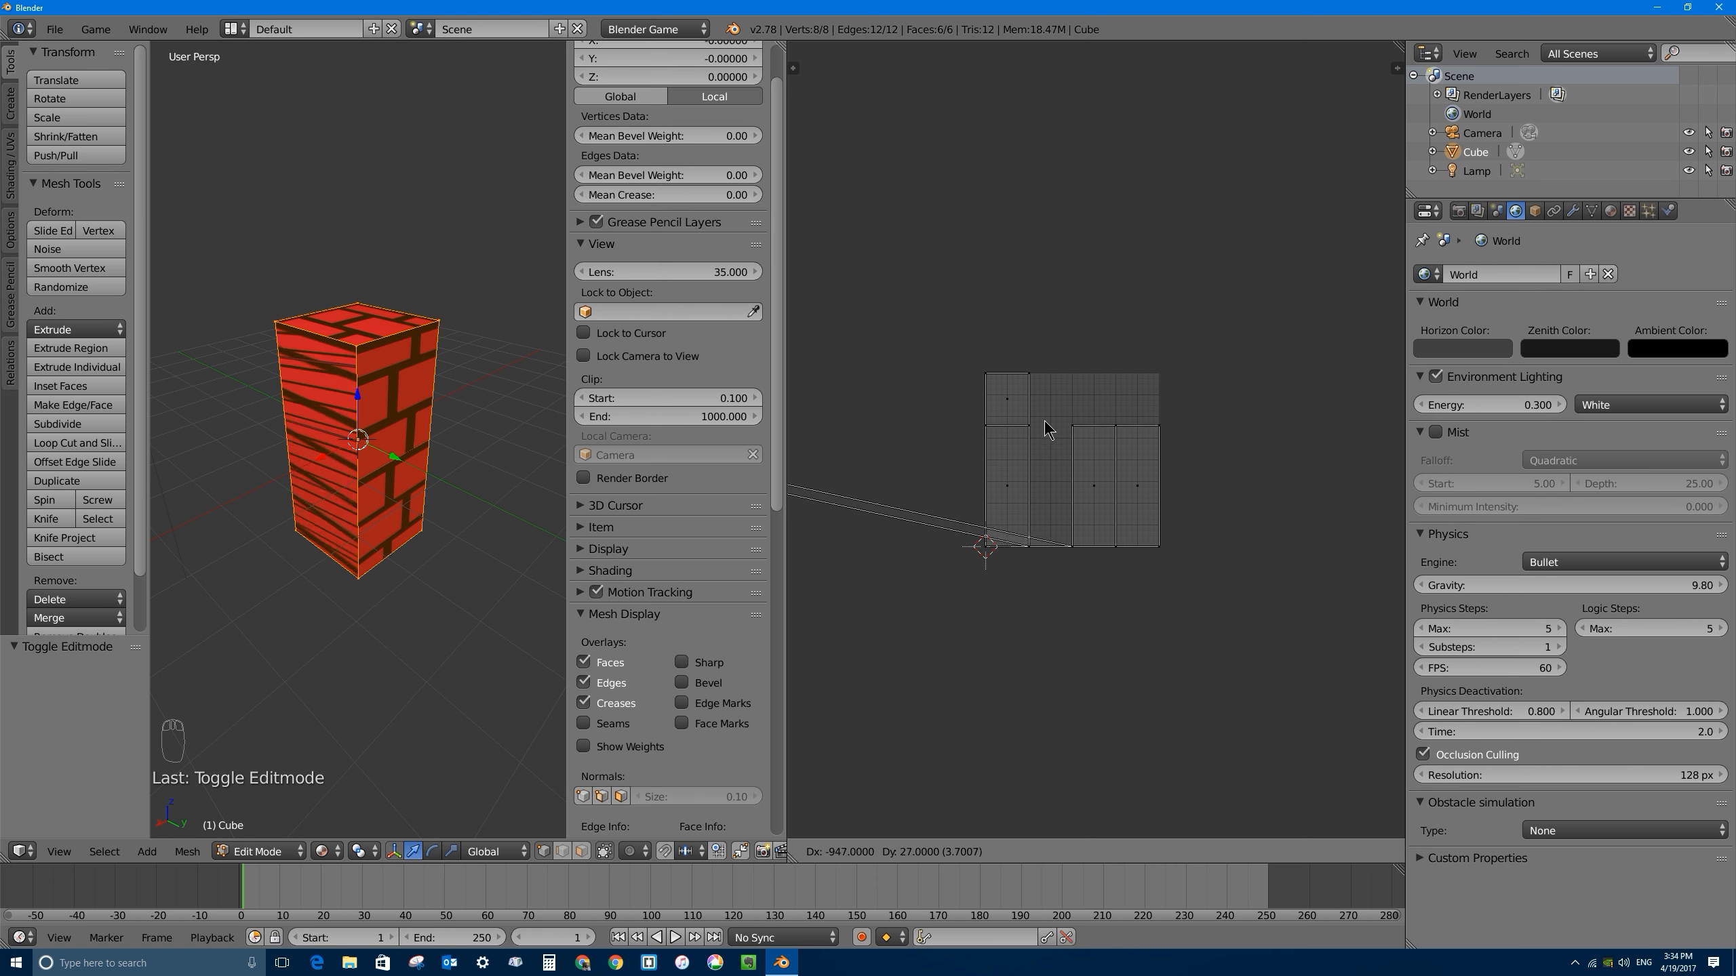
{"action": "right_click", "coordinate": [1142, 353]}
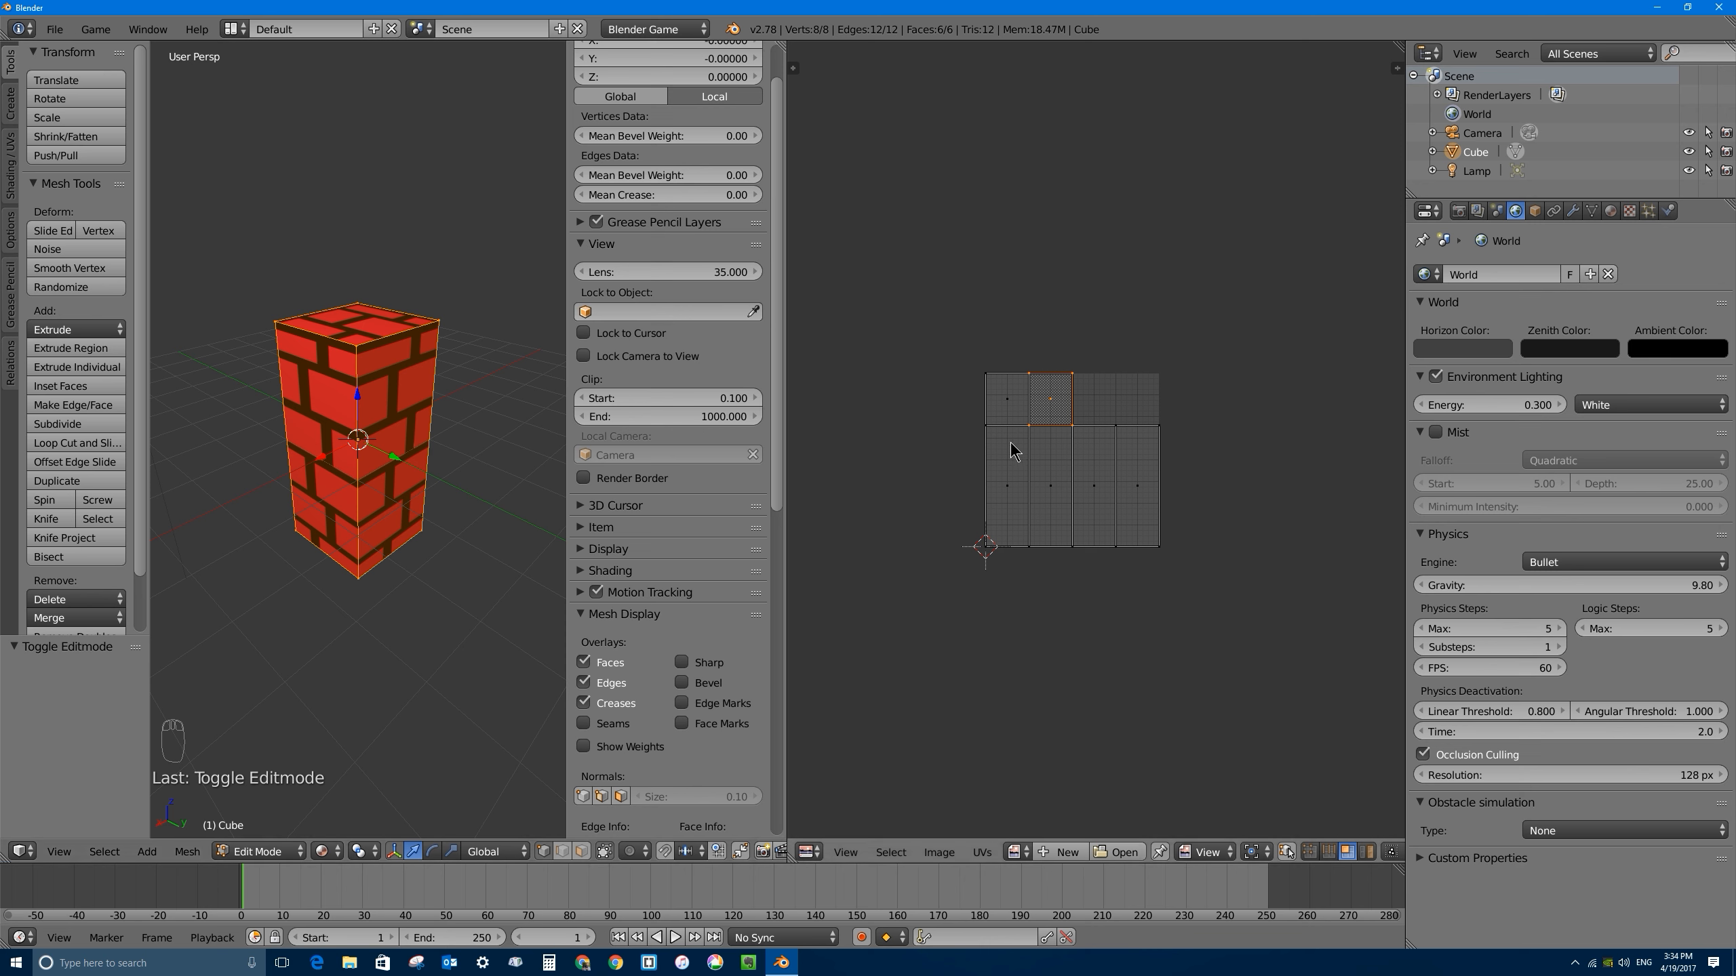
{"action": "key", "text": "g"}
{"action": "right_click", "coordinate": [1177, 408]}
{"action": "key", "text": "g"}
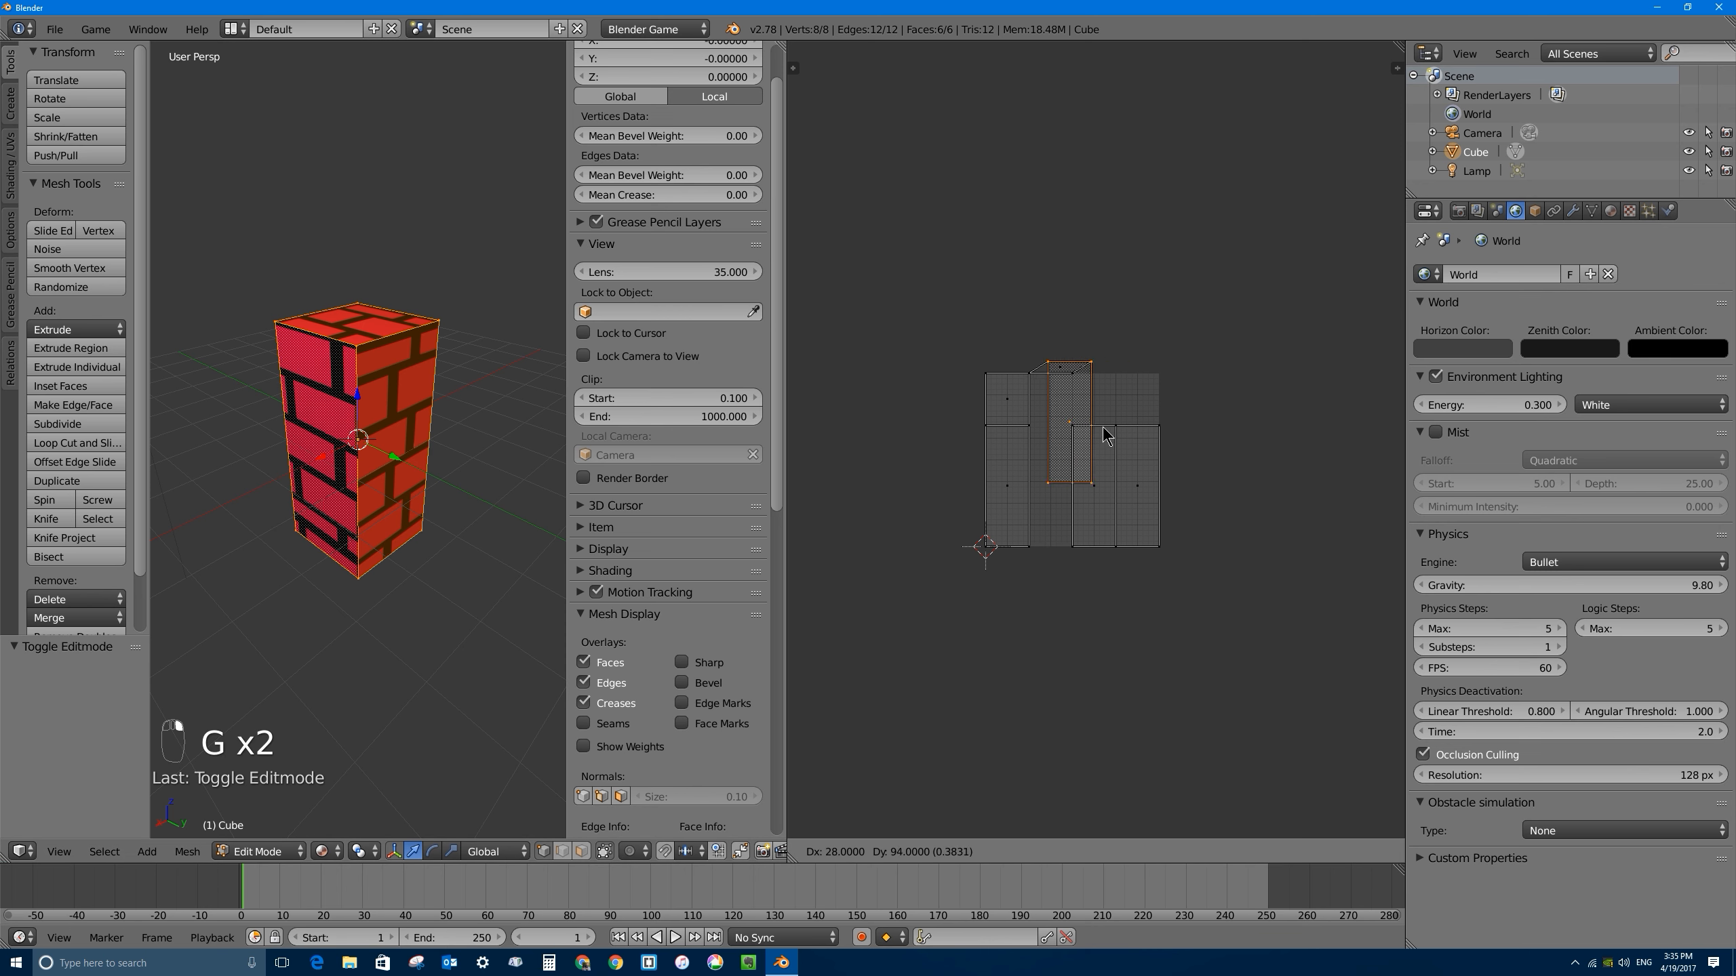
{"action": "right_click", "coordinate": [1071, 399]}
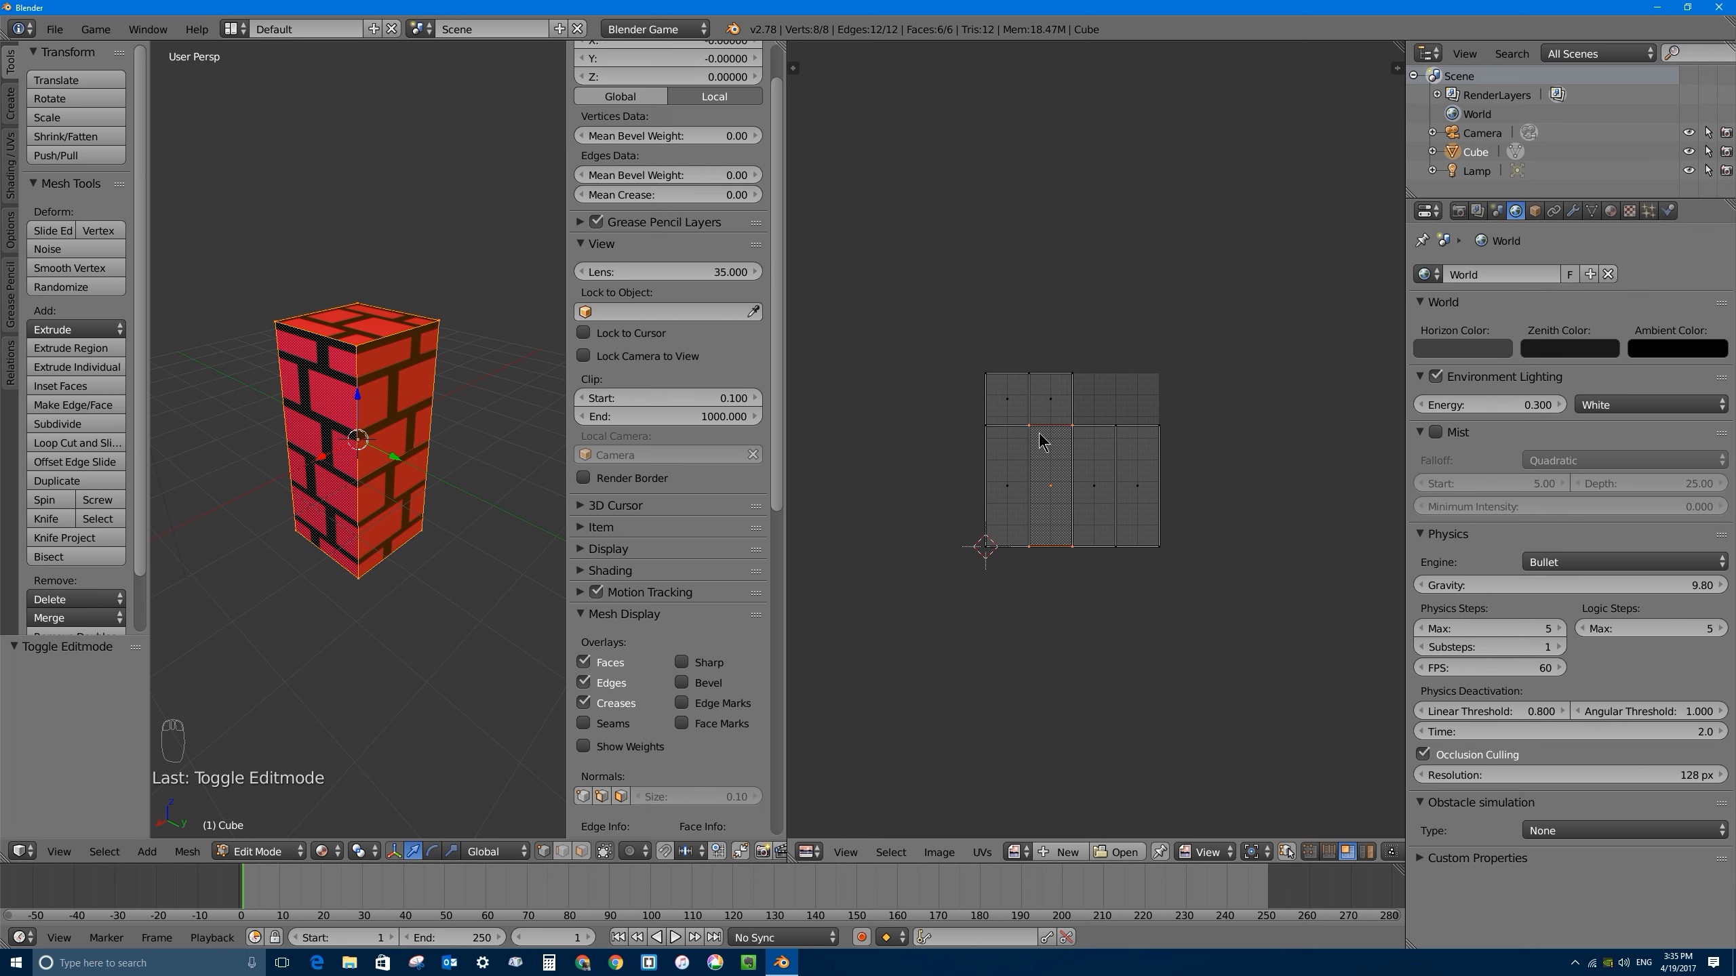
Step: Select all the box's UV faces and scale them up uniformly by about 3.194
{"action": "key", "text": "a"}
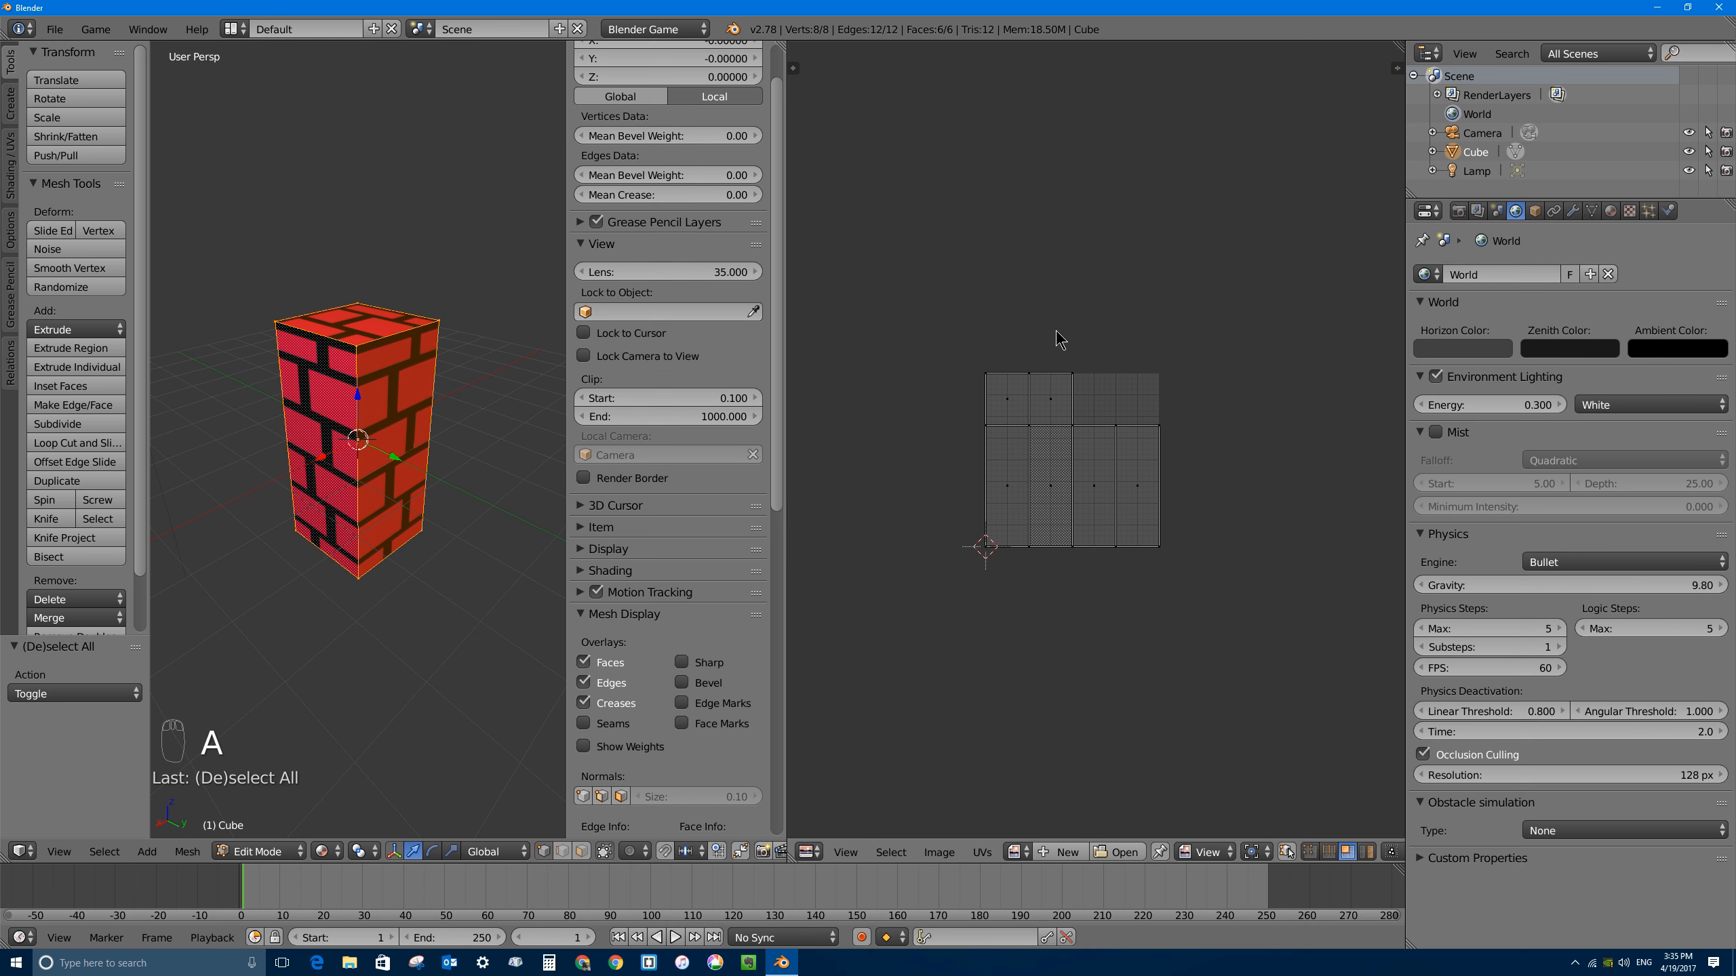
{"action": "key", "text": "a"}
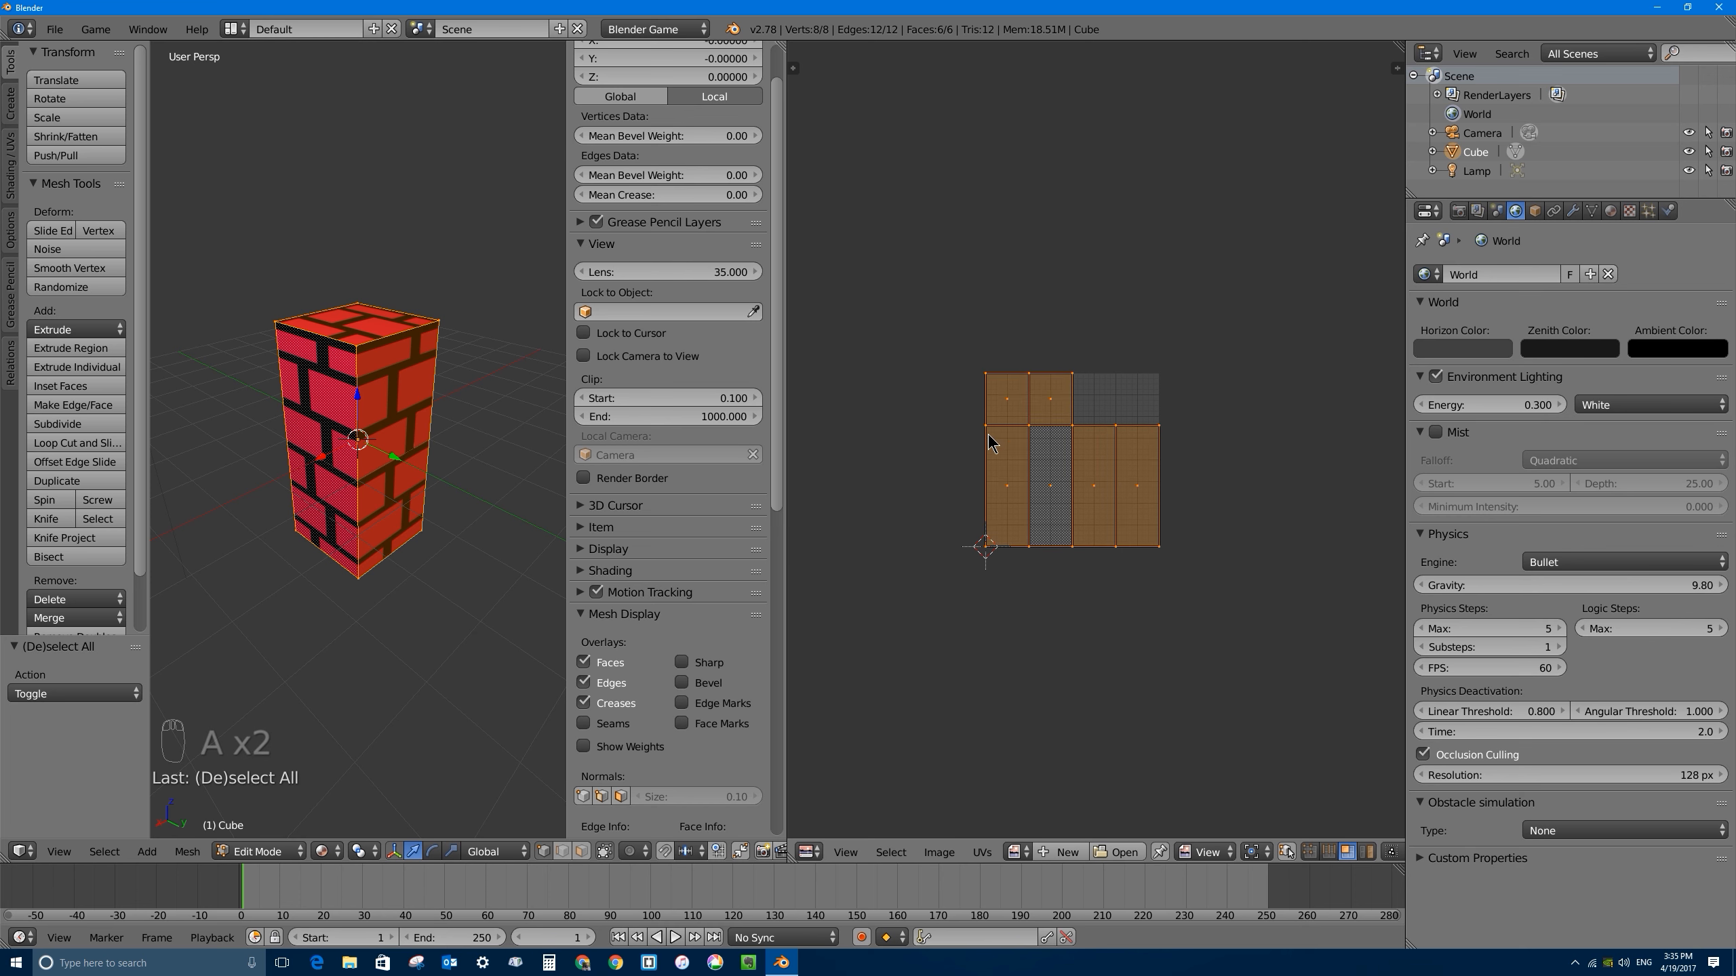
{"action": "key", "text": "s"}
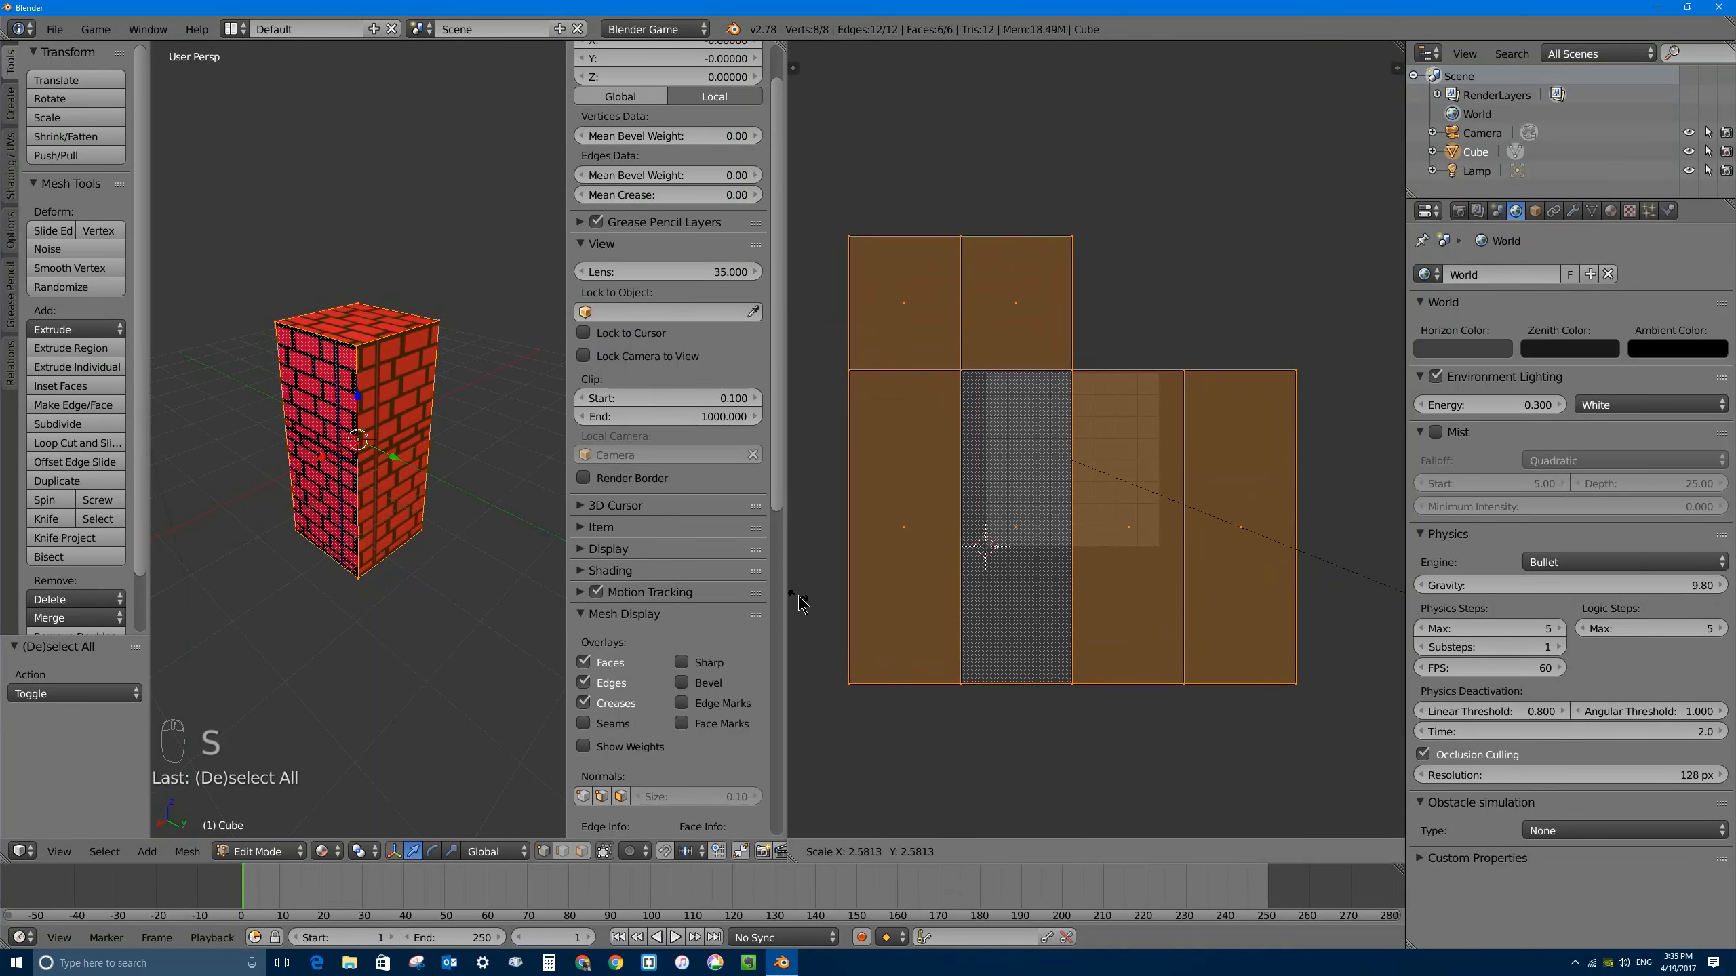
{"action": "left_click", "coordinate": [885, 632]}
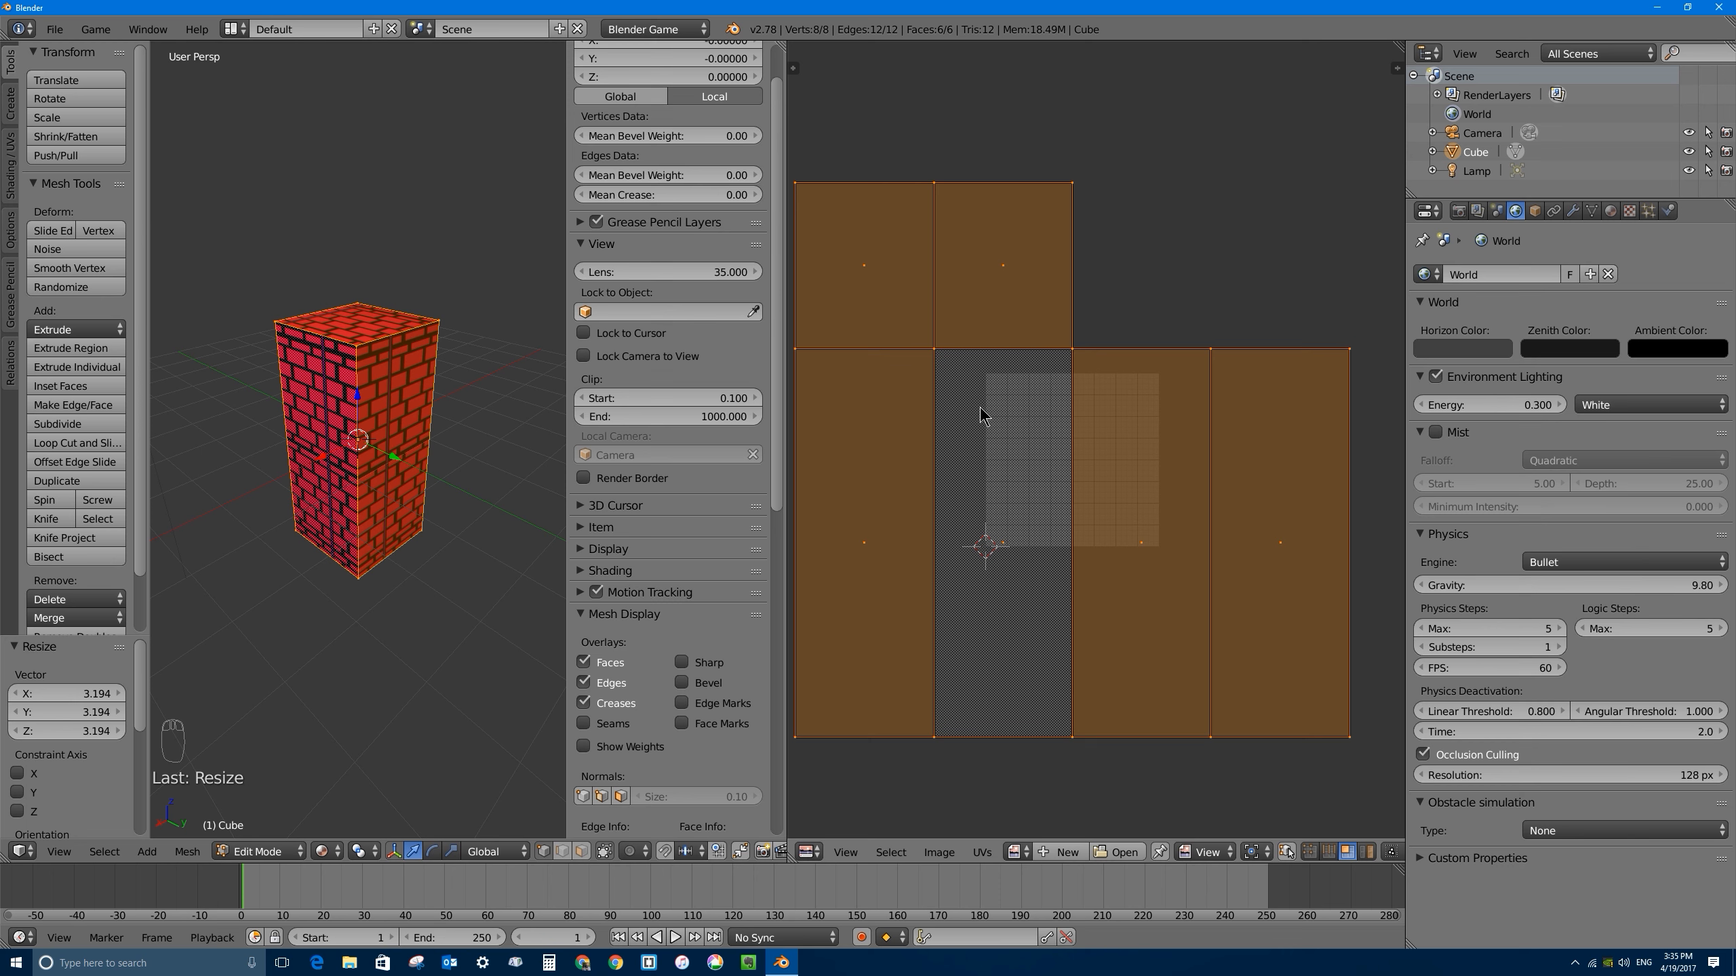
Step: Scale all the box's UV faces down by a factor of about 0.229, then up by about 3.776
{"action": "key", "text": "s"}
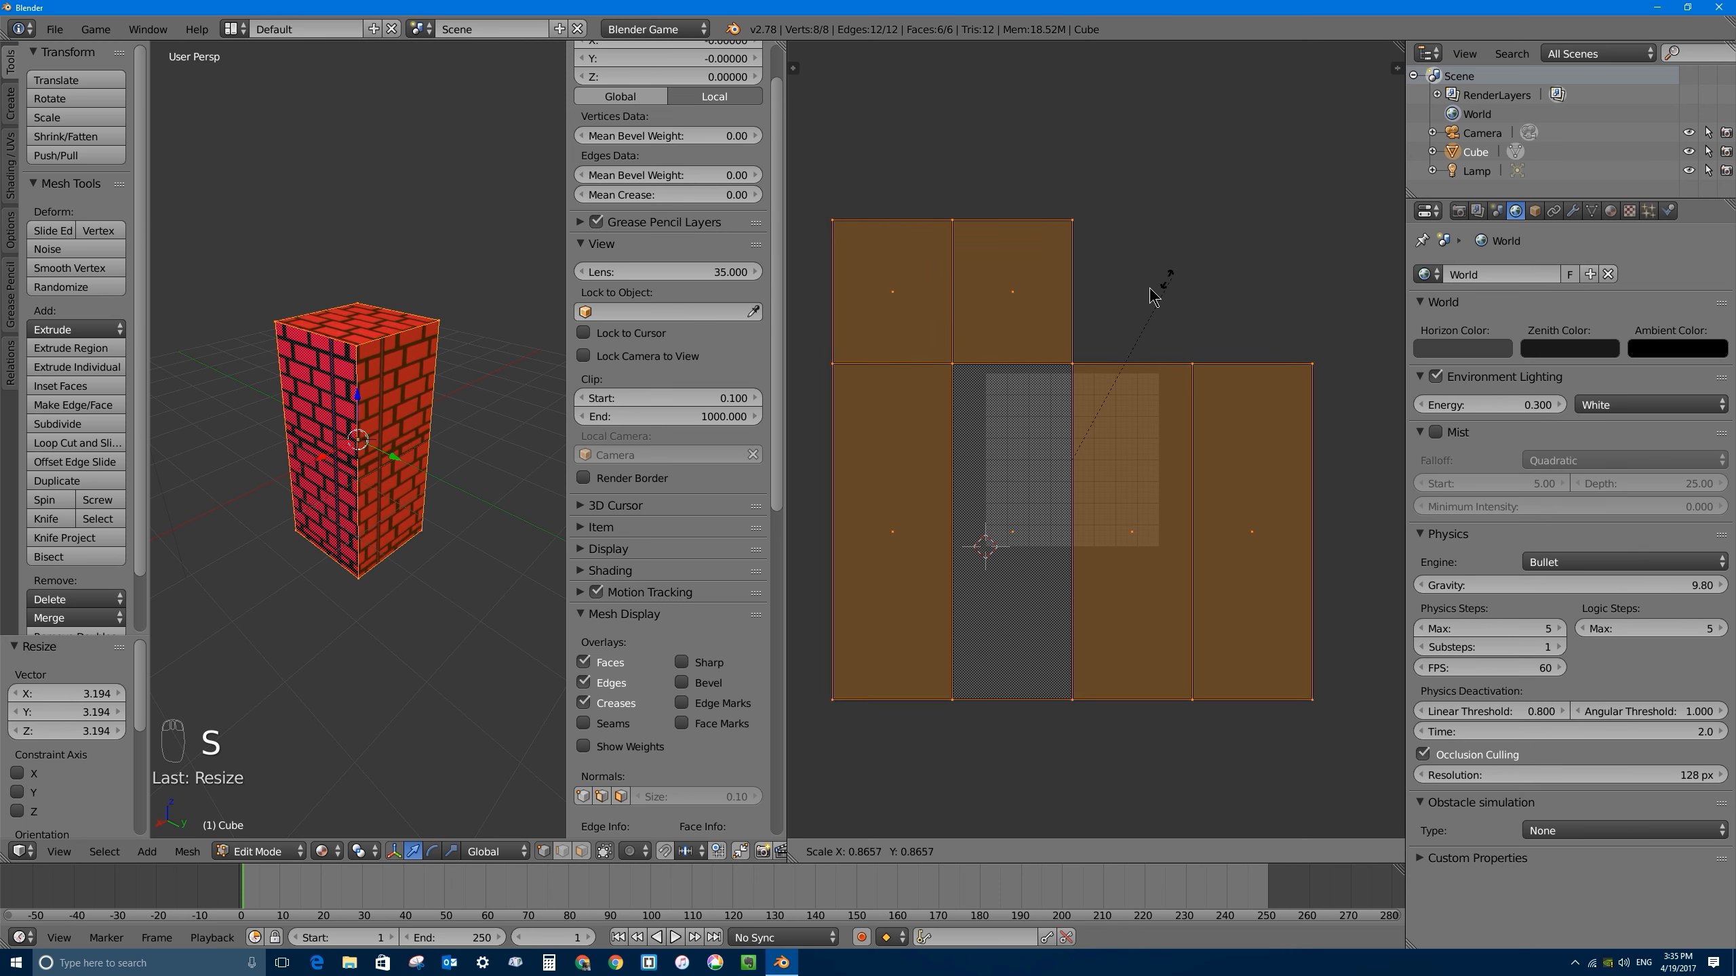
{"action": "left_click", "coordinate": [1076, 414]}
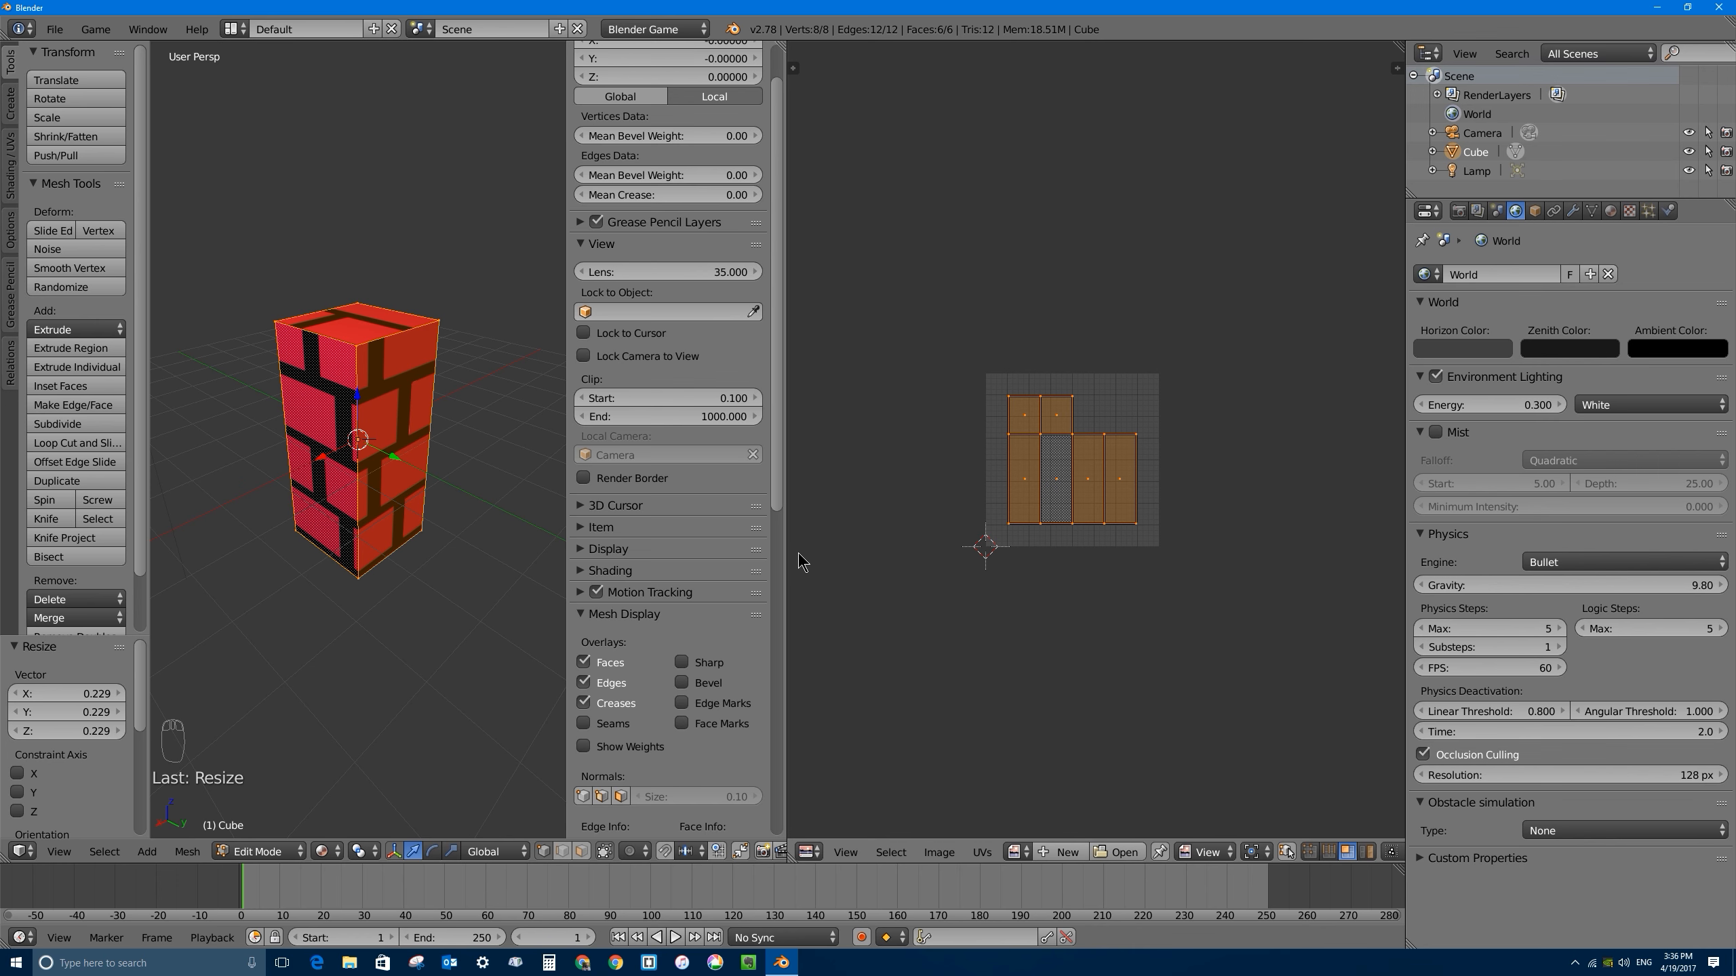
{"action": "key", "text": "s"}
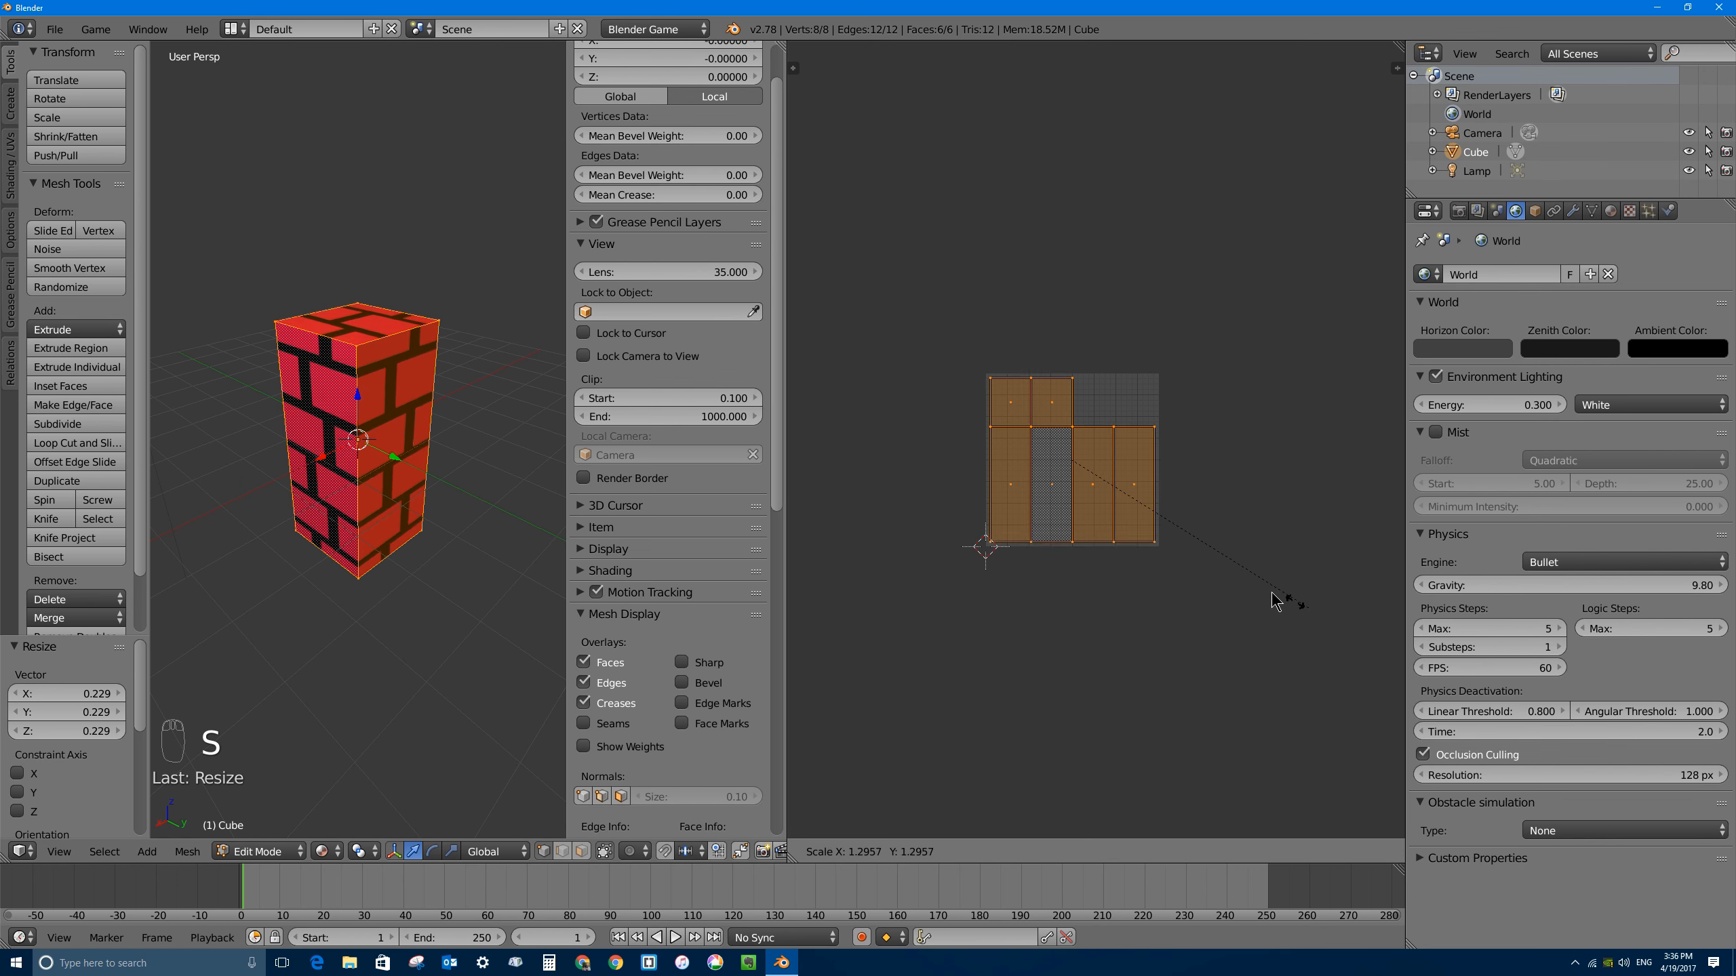
{"action": "left_click", "coordinate": [1224, 737]}
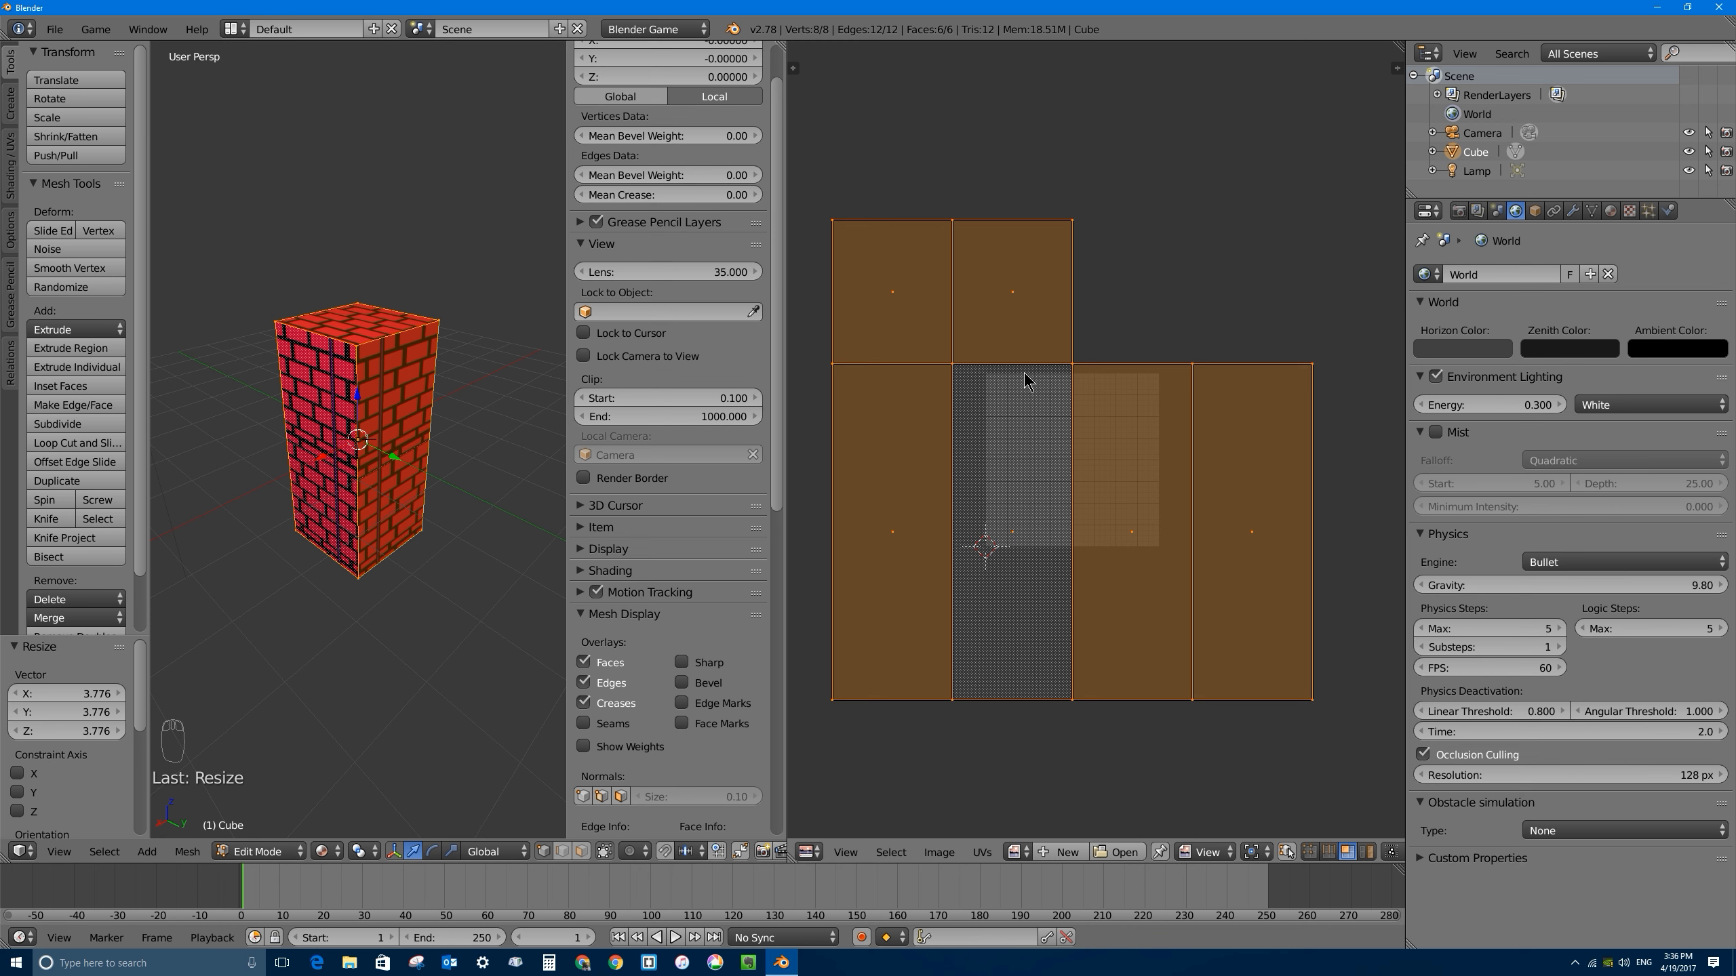
Step: Try to move the second tall UV face by itself
{"action": "right_click", "coordinate": [1038, 486]}
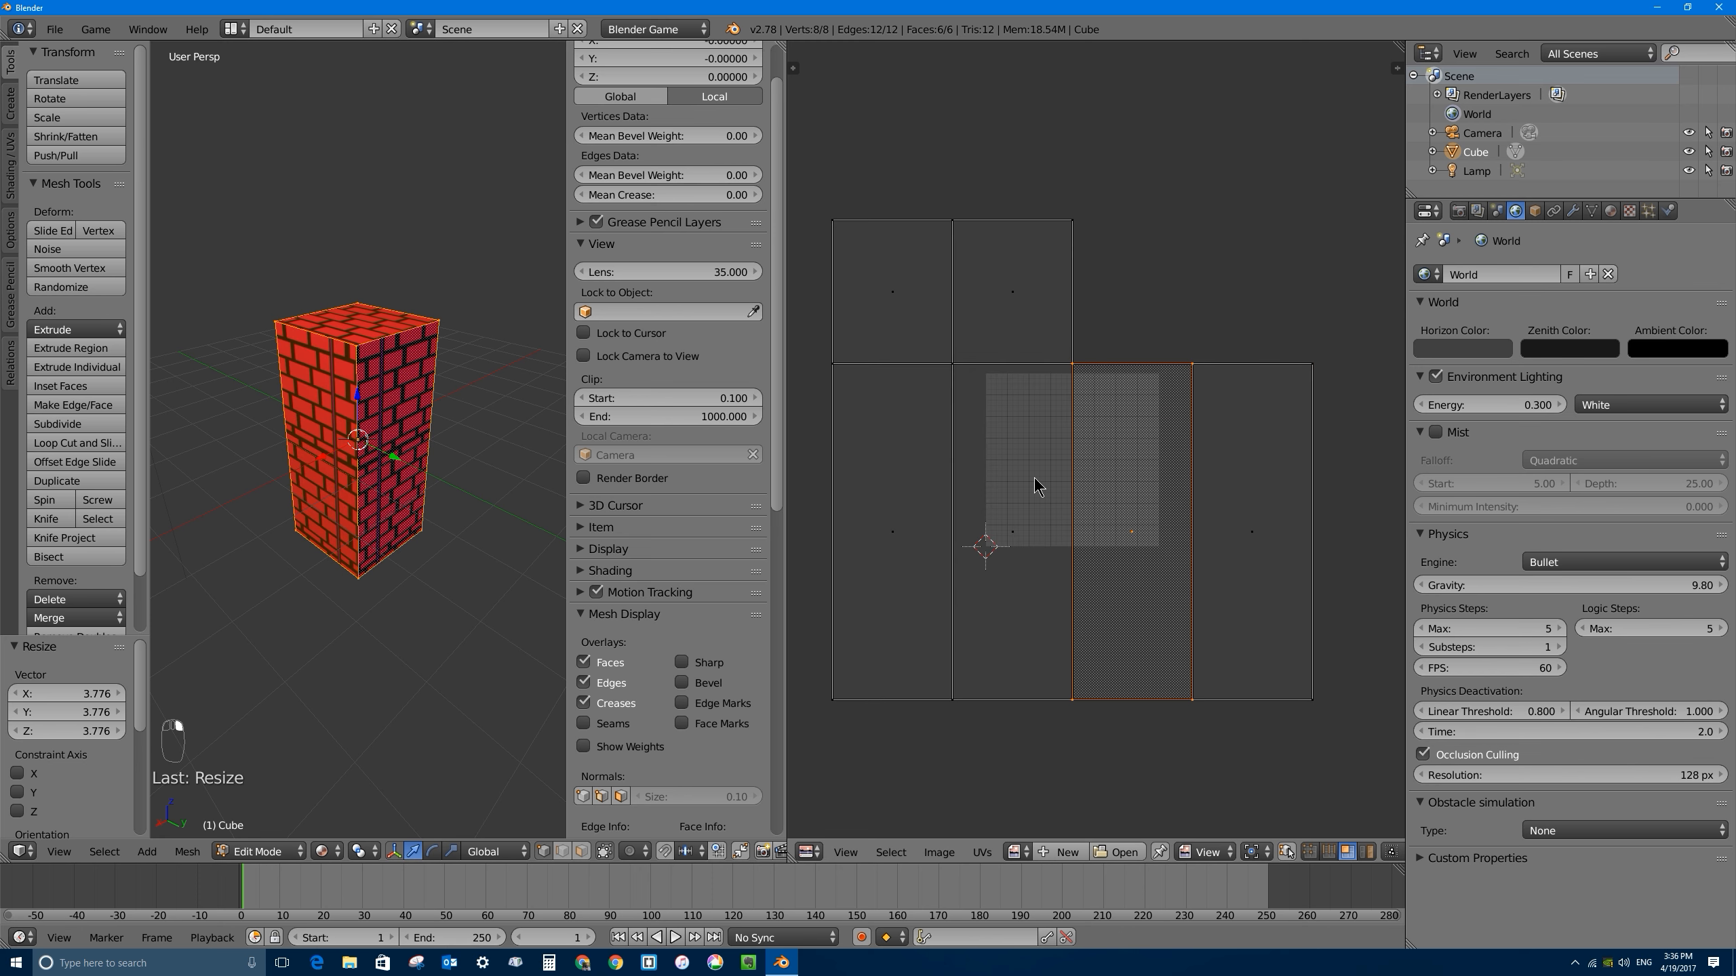
{"action": "key", "text": "g"}
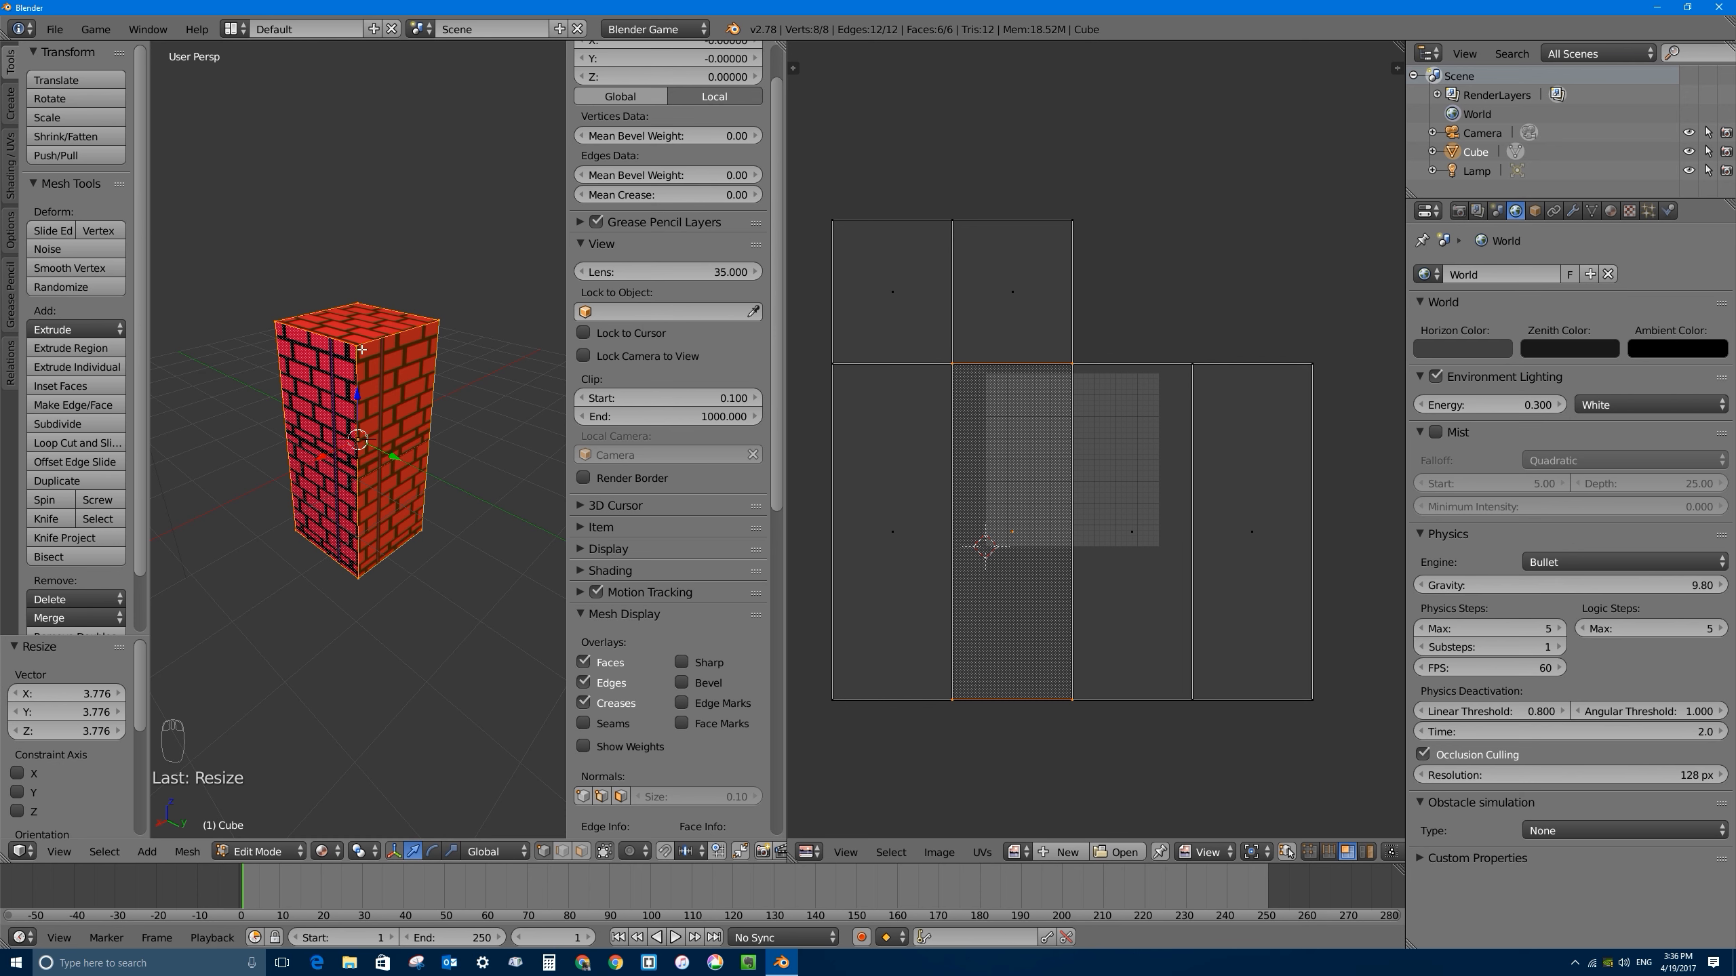
Step: Select the box's whole mesh and mark all its edges as seams
{"action": "key", "text": "a"}
{"action": "key", "text": "a"}
{"action": "key", "text": "a"}
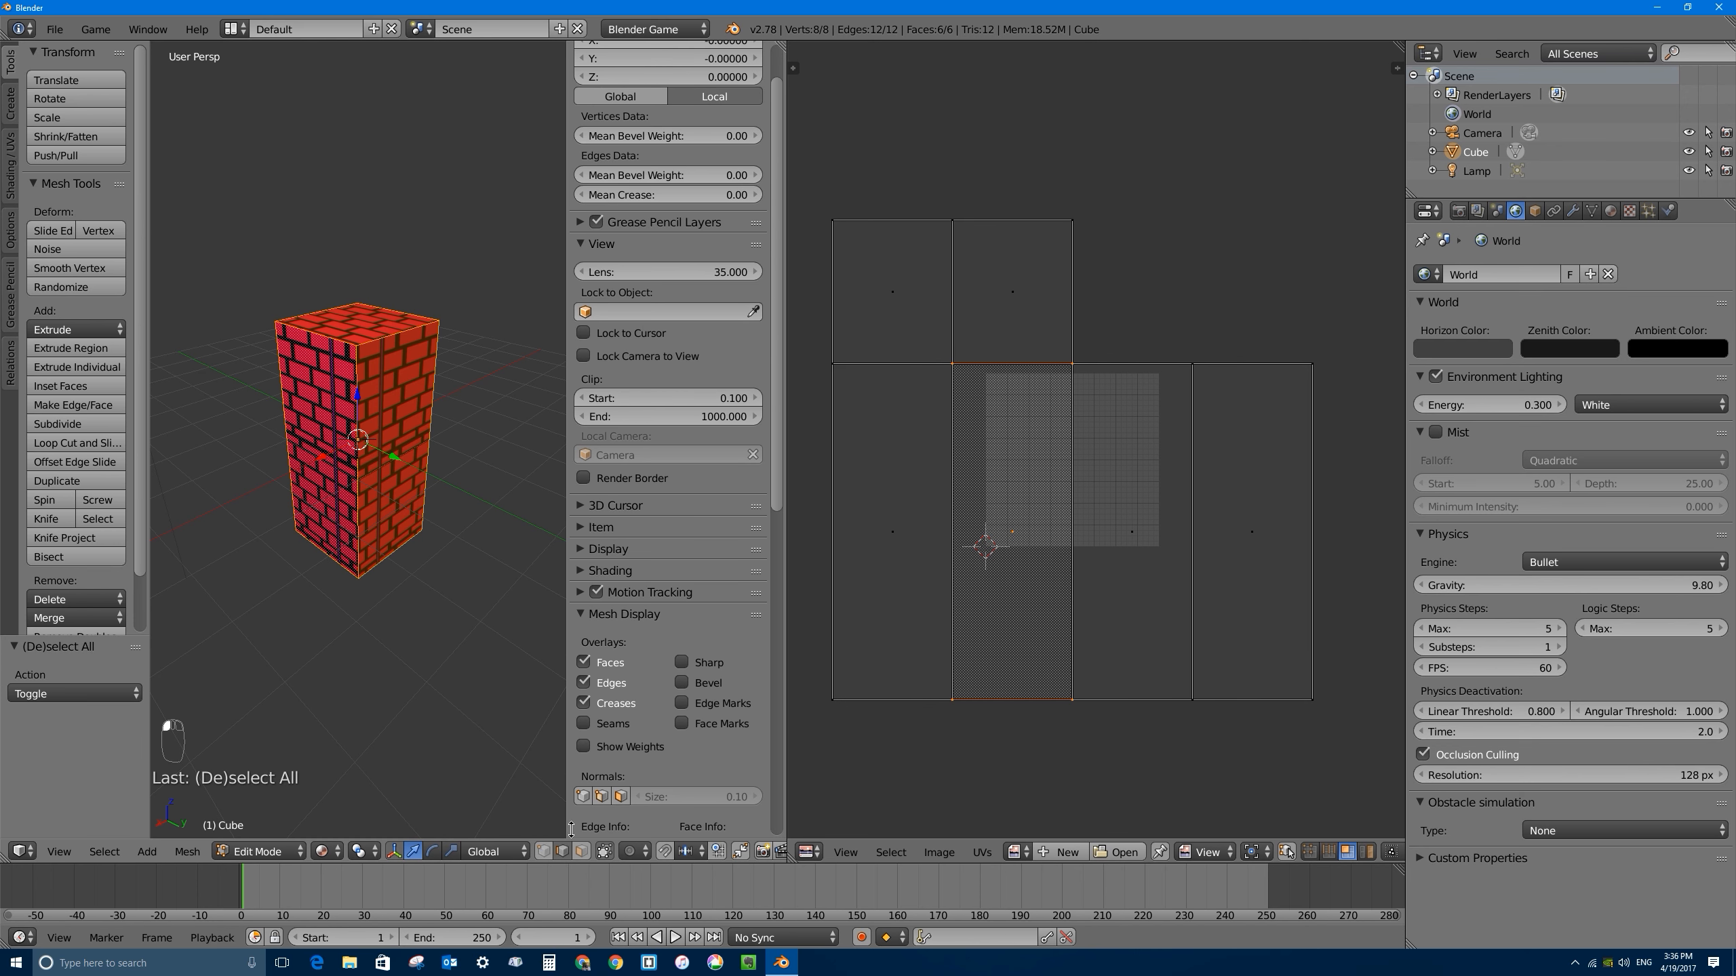
{"action": "key", "text": "a"}
{"action": "key", "text": "a"}
{"action": "key", "text": "a"}
{"action": "key", "text": "a"}
{"action": "key", "text": "a"}
{"action": "key", "text": "a"}
{"action": "key", "text": "ctrl+e"}
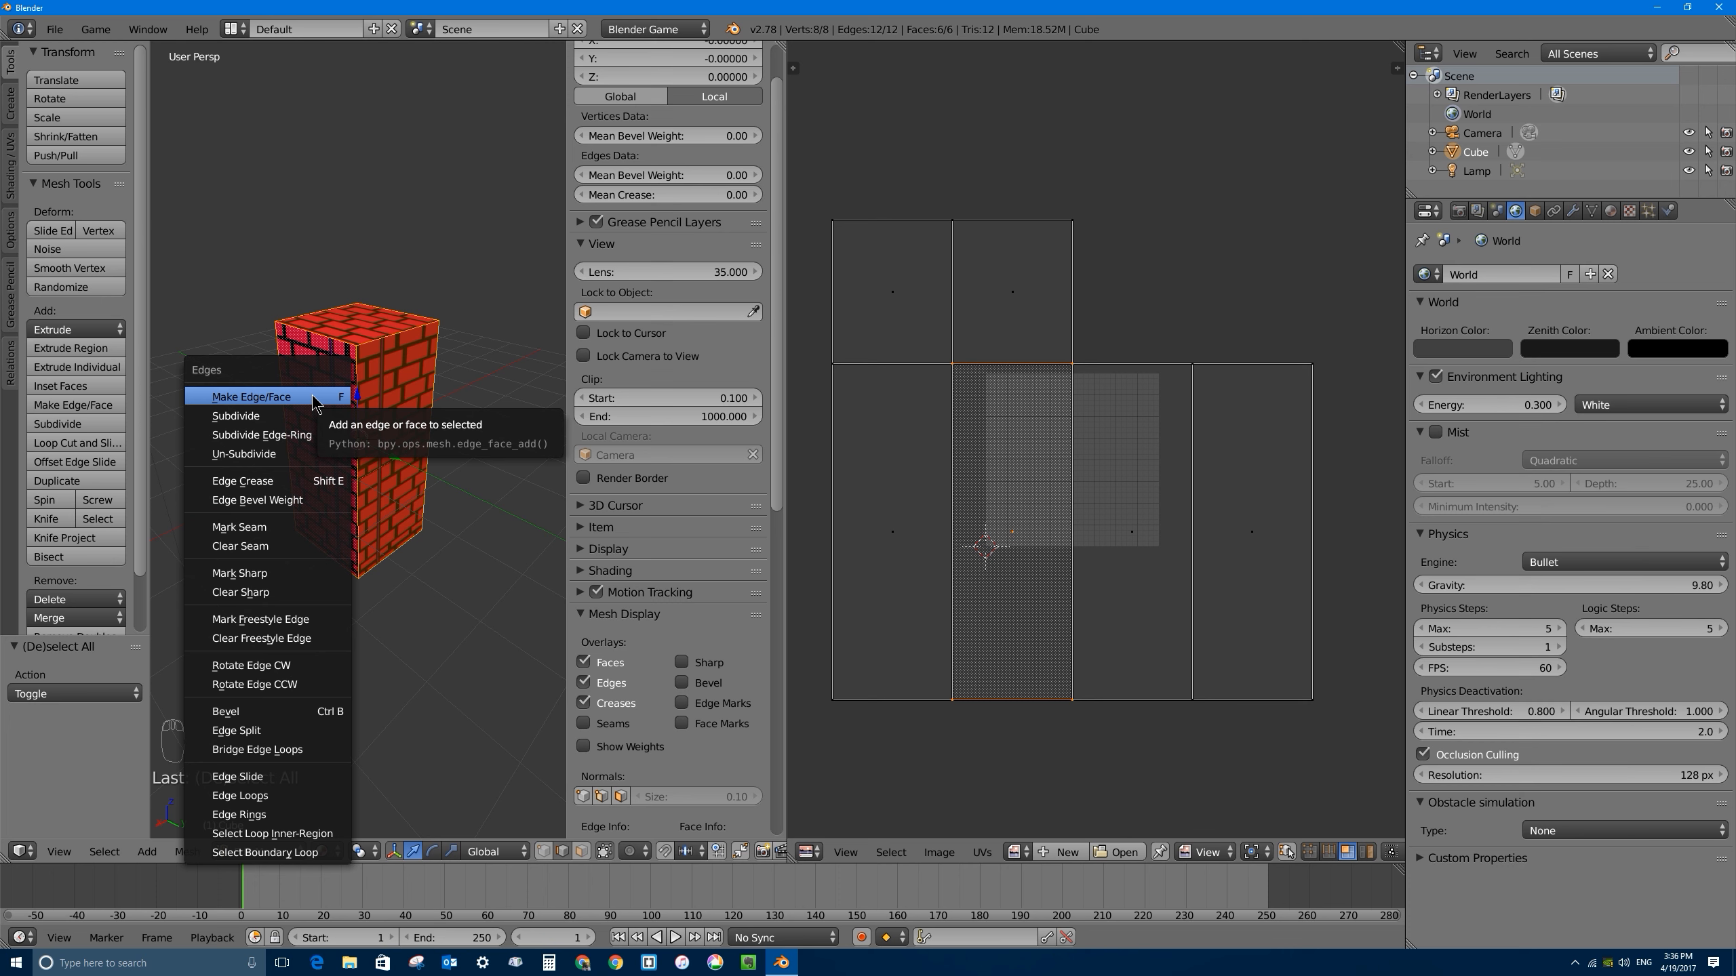
{"action": "left_click", "coordinate": [241, 530]}
Step: Examine the seam marking by selecting two of the box's upper edges in turn, then reselect the whole mesh
{"action": "right_click", "coordinate": [307, 340]}
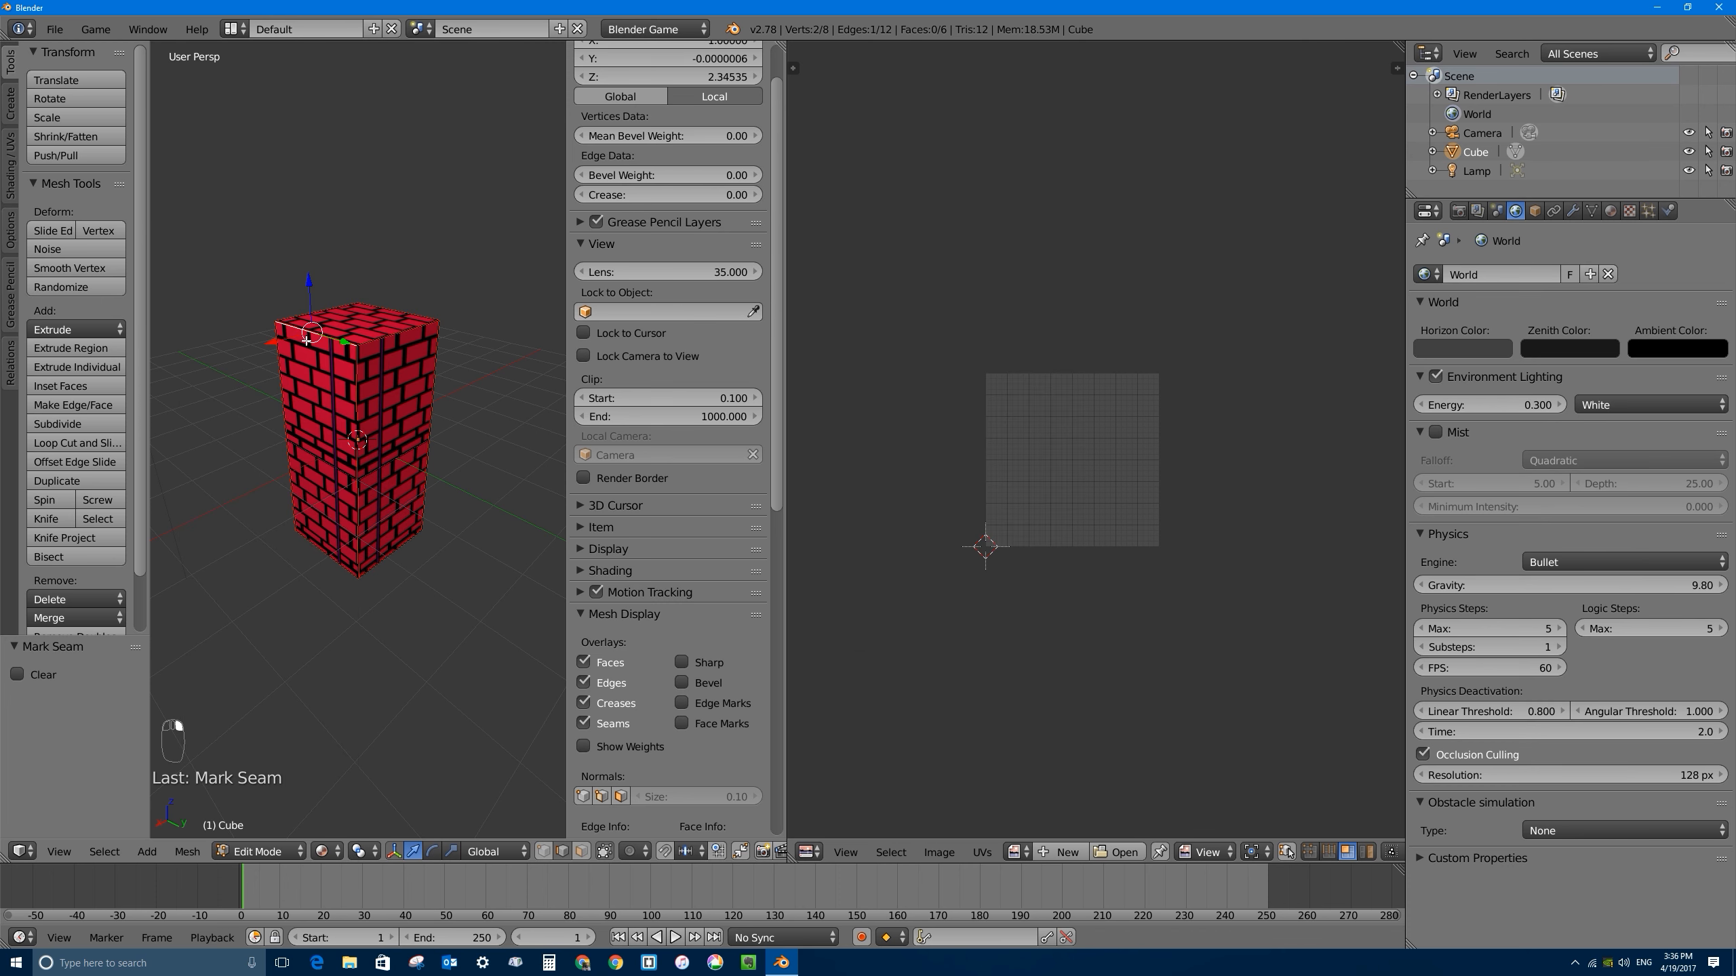
{"action": "key", "text": "a"}
{"action": "key", "text": "a"}
{"action": "key", "text": "a"}
{"action": "key", "text": "a"}
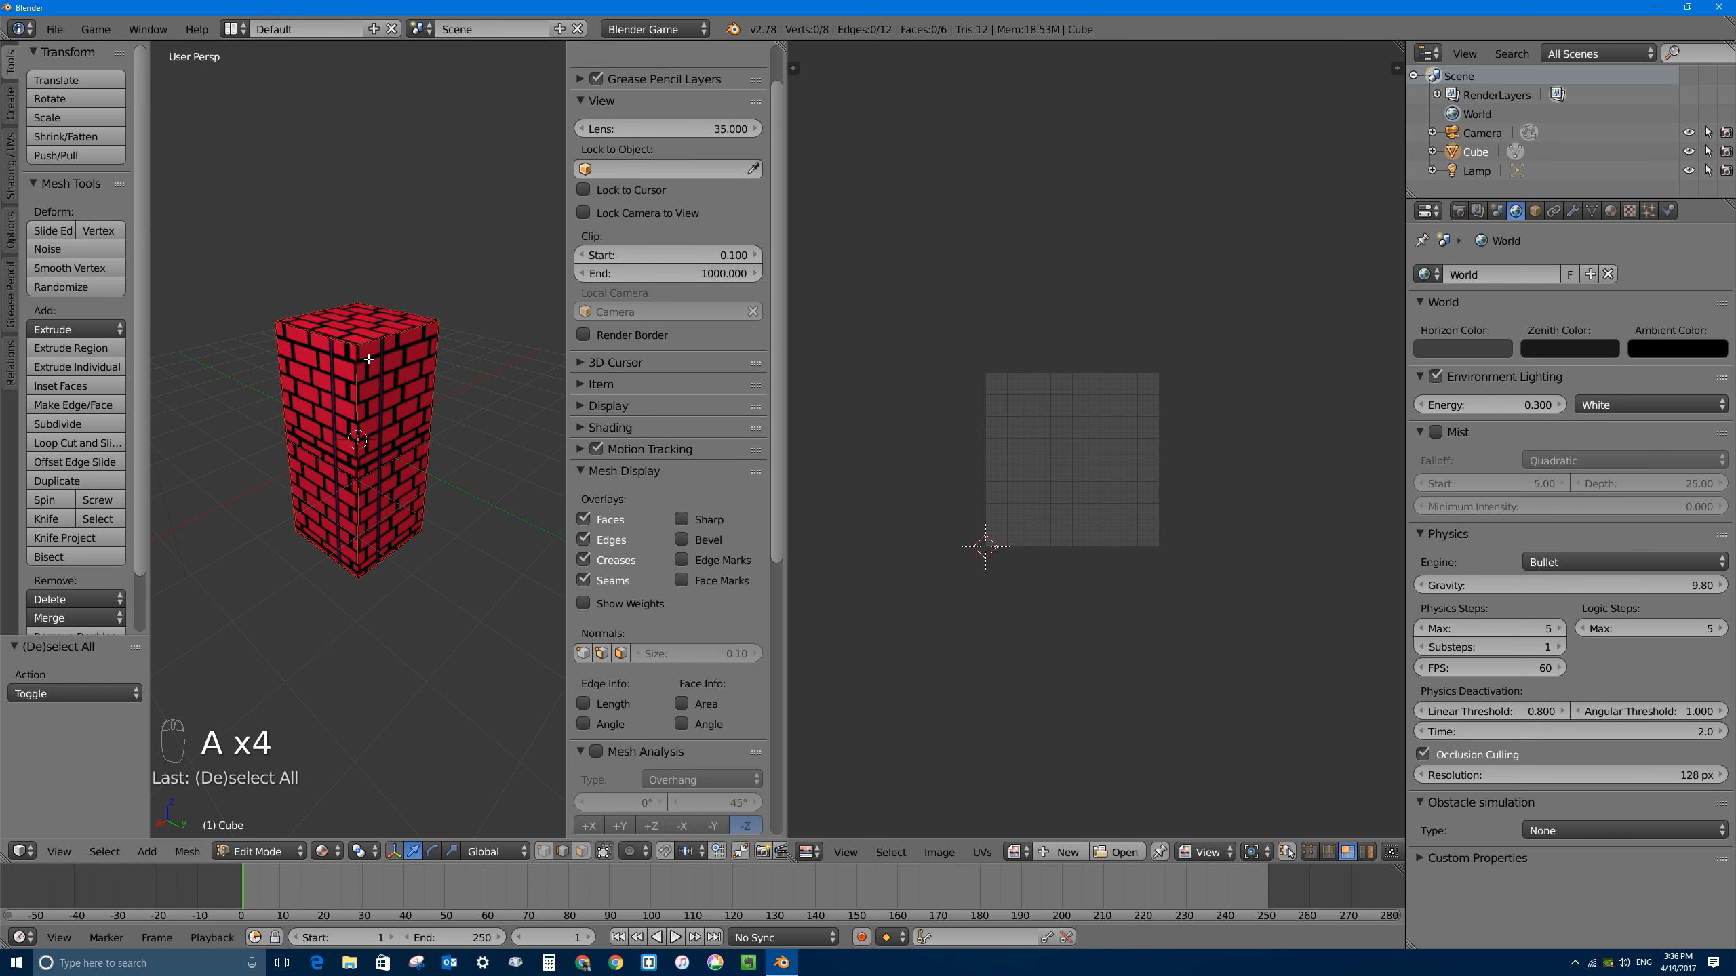
{"action": "right_click", "coordinate": [318, 312]}
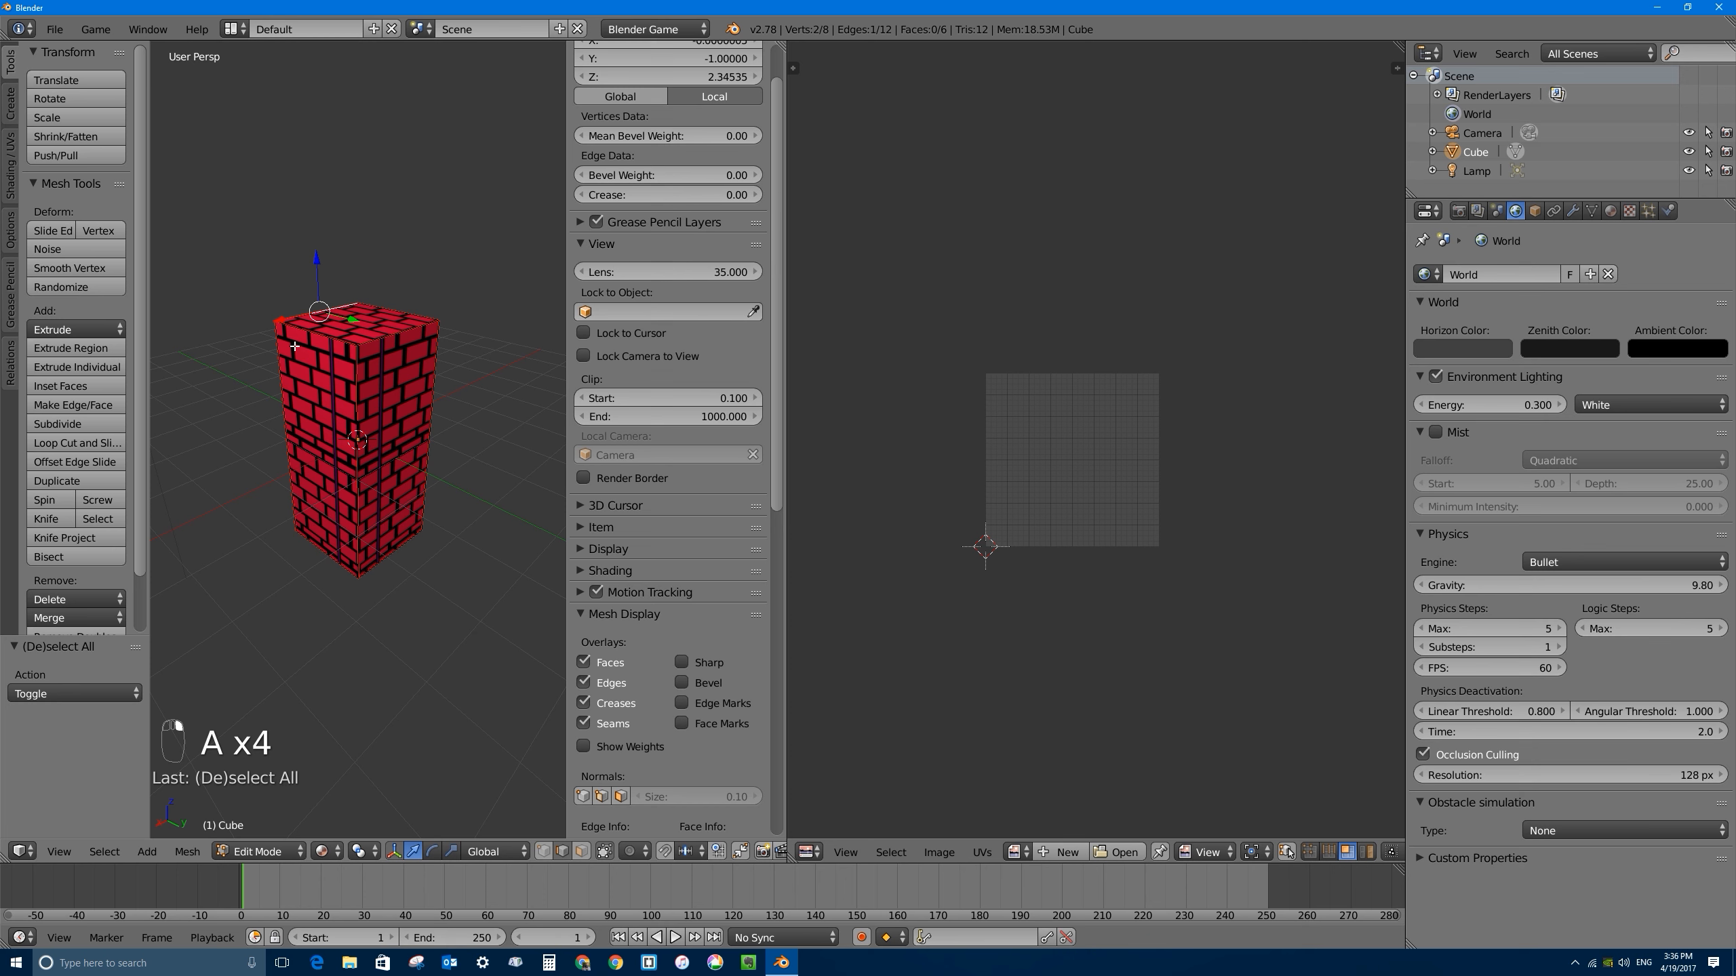
{"action": "key", "text": "a"}
{"action": "key", "text": "a"}
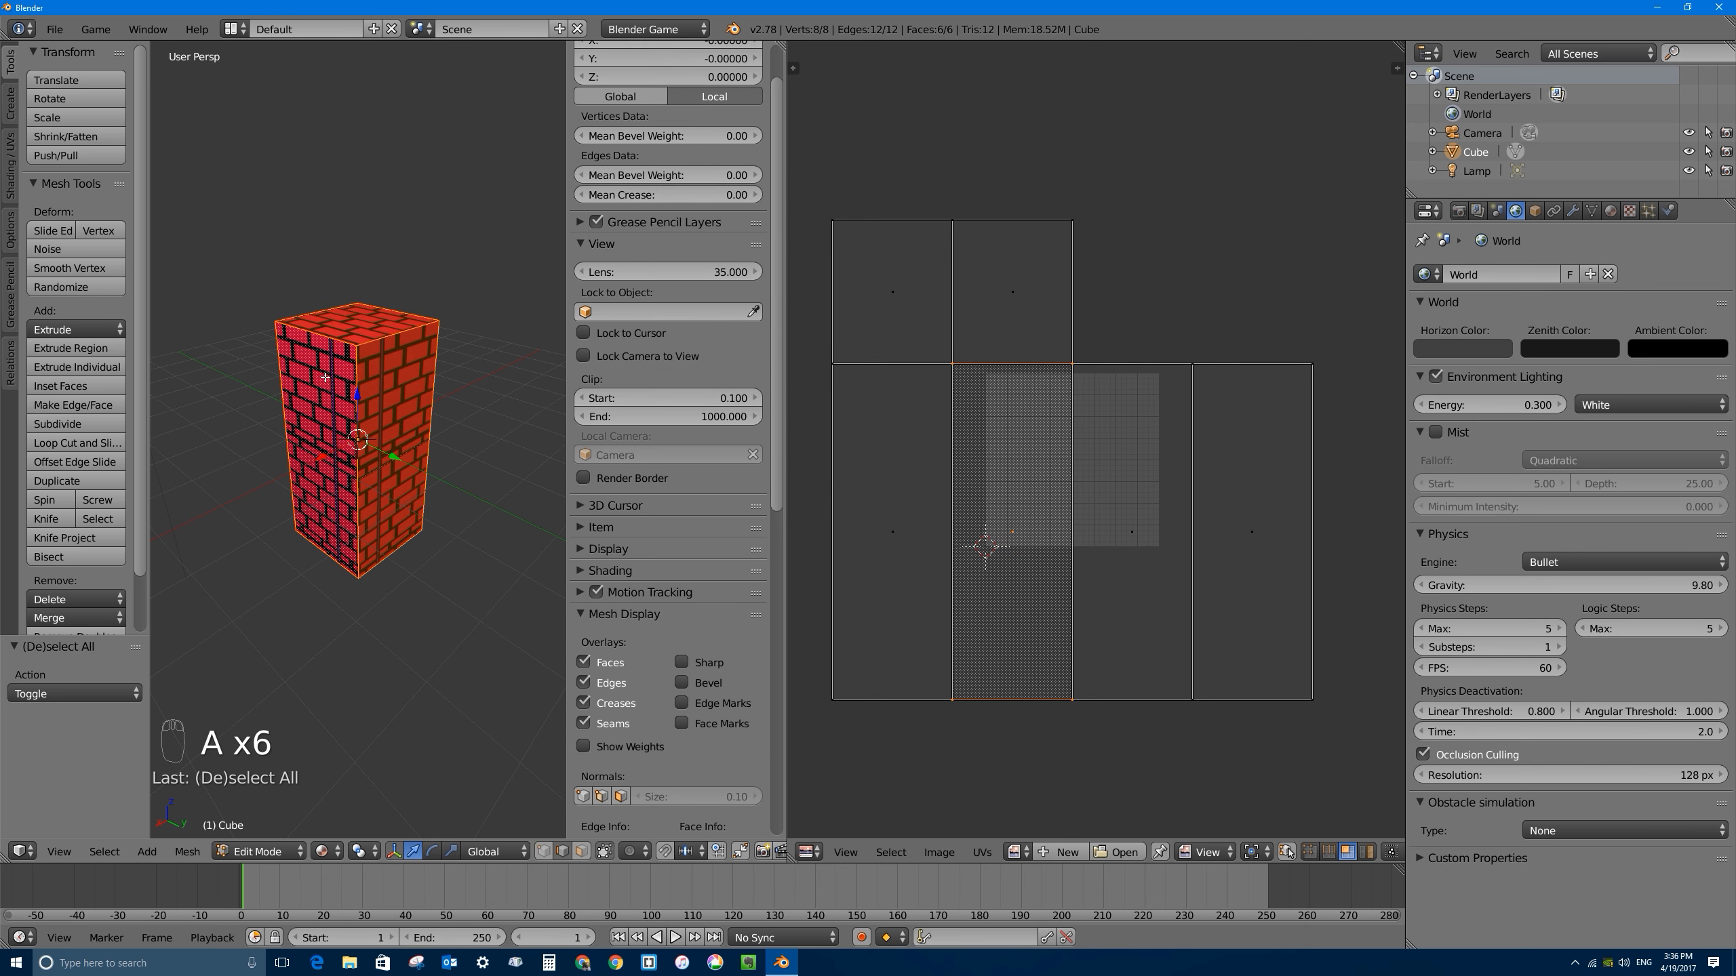
Step: Unwrap the whole box along its new seams with the standard Unwrap
{"action": "key", "text": "a"}
{"action": "key", "text": "a"}
{"action": "key", "text": "a"}
{"action": "key", "text": "u"}
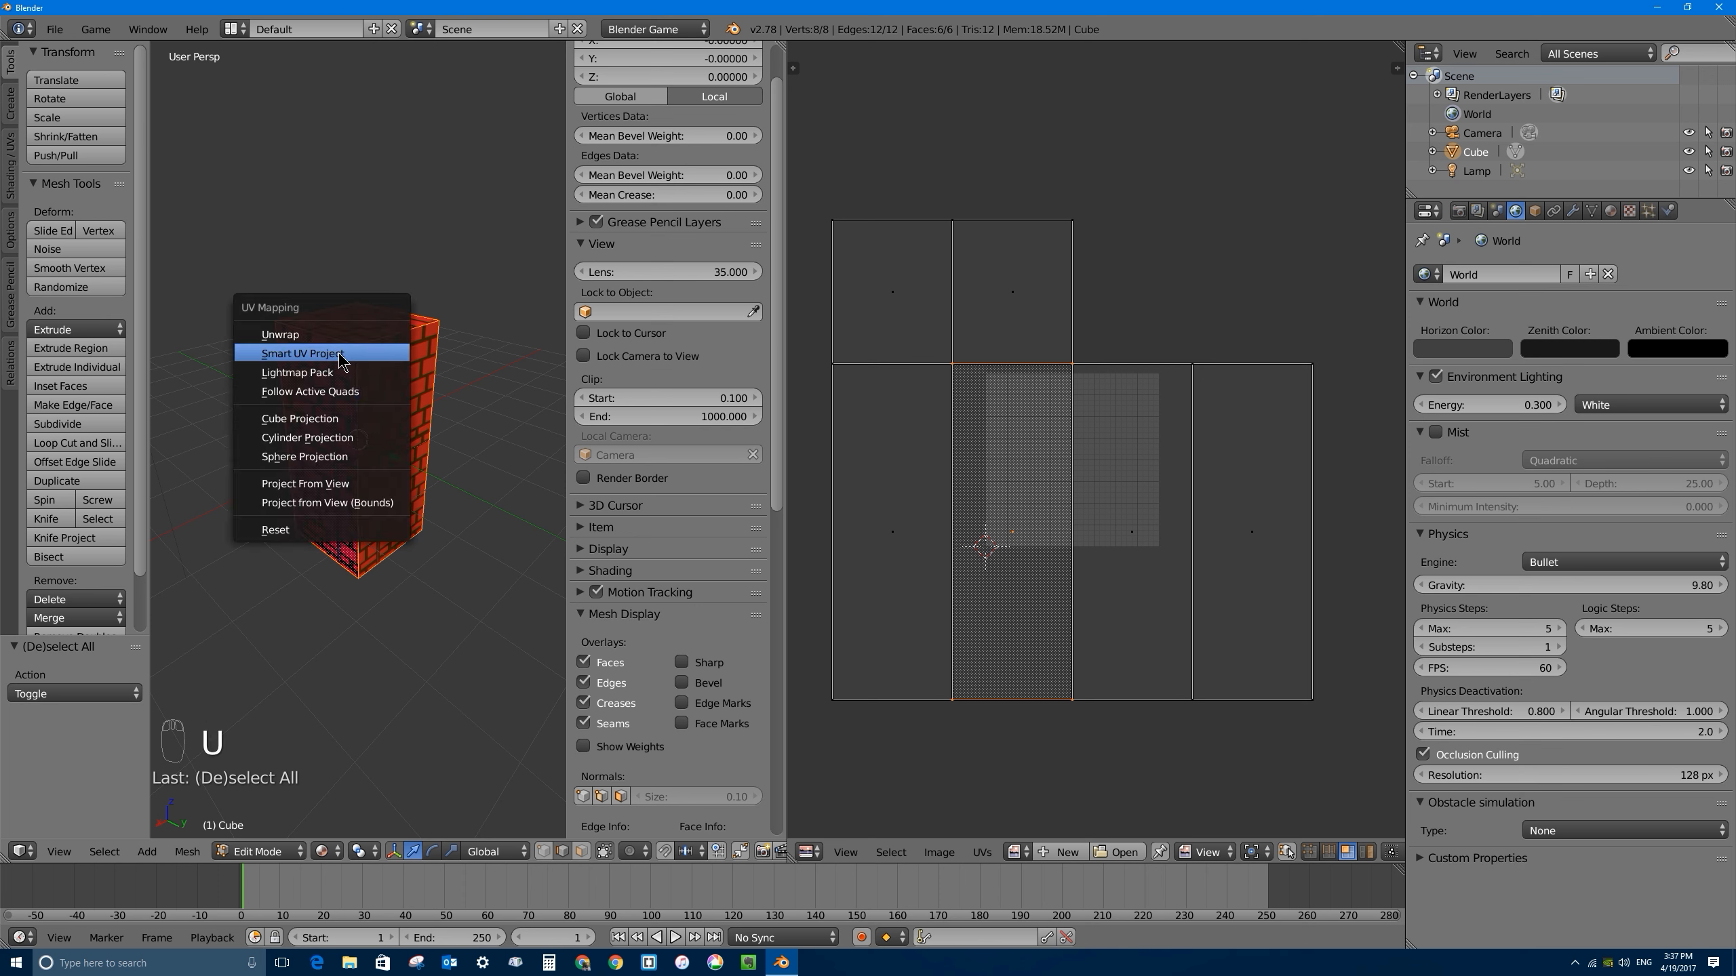
{"action": "left_click", "coordinate": [294, 335]}
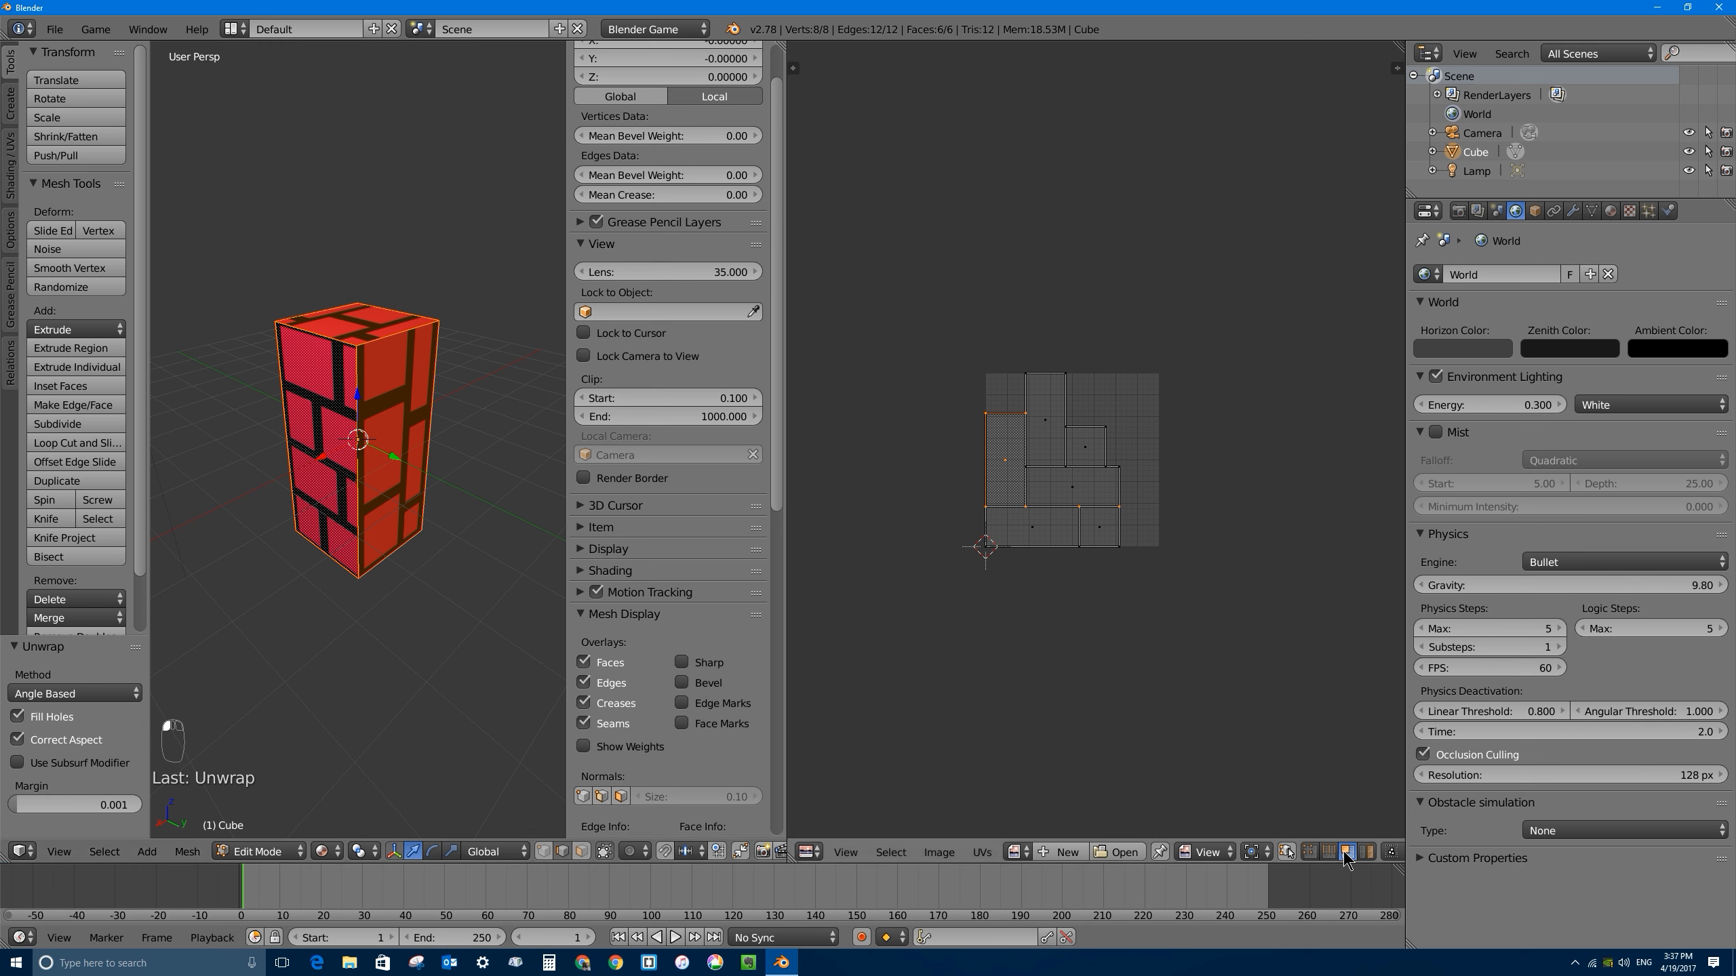
Step: Try moving several of the separated UV faces one at a time in the UV layout
{"action": "right_click", "coordinate": [1083, 446]}
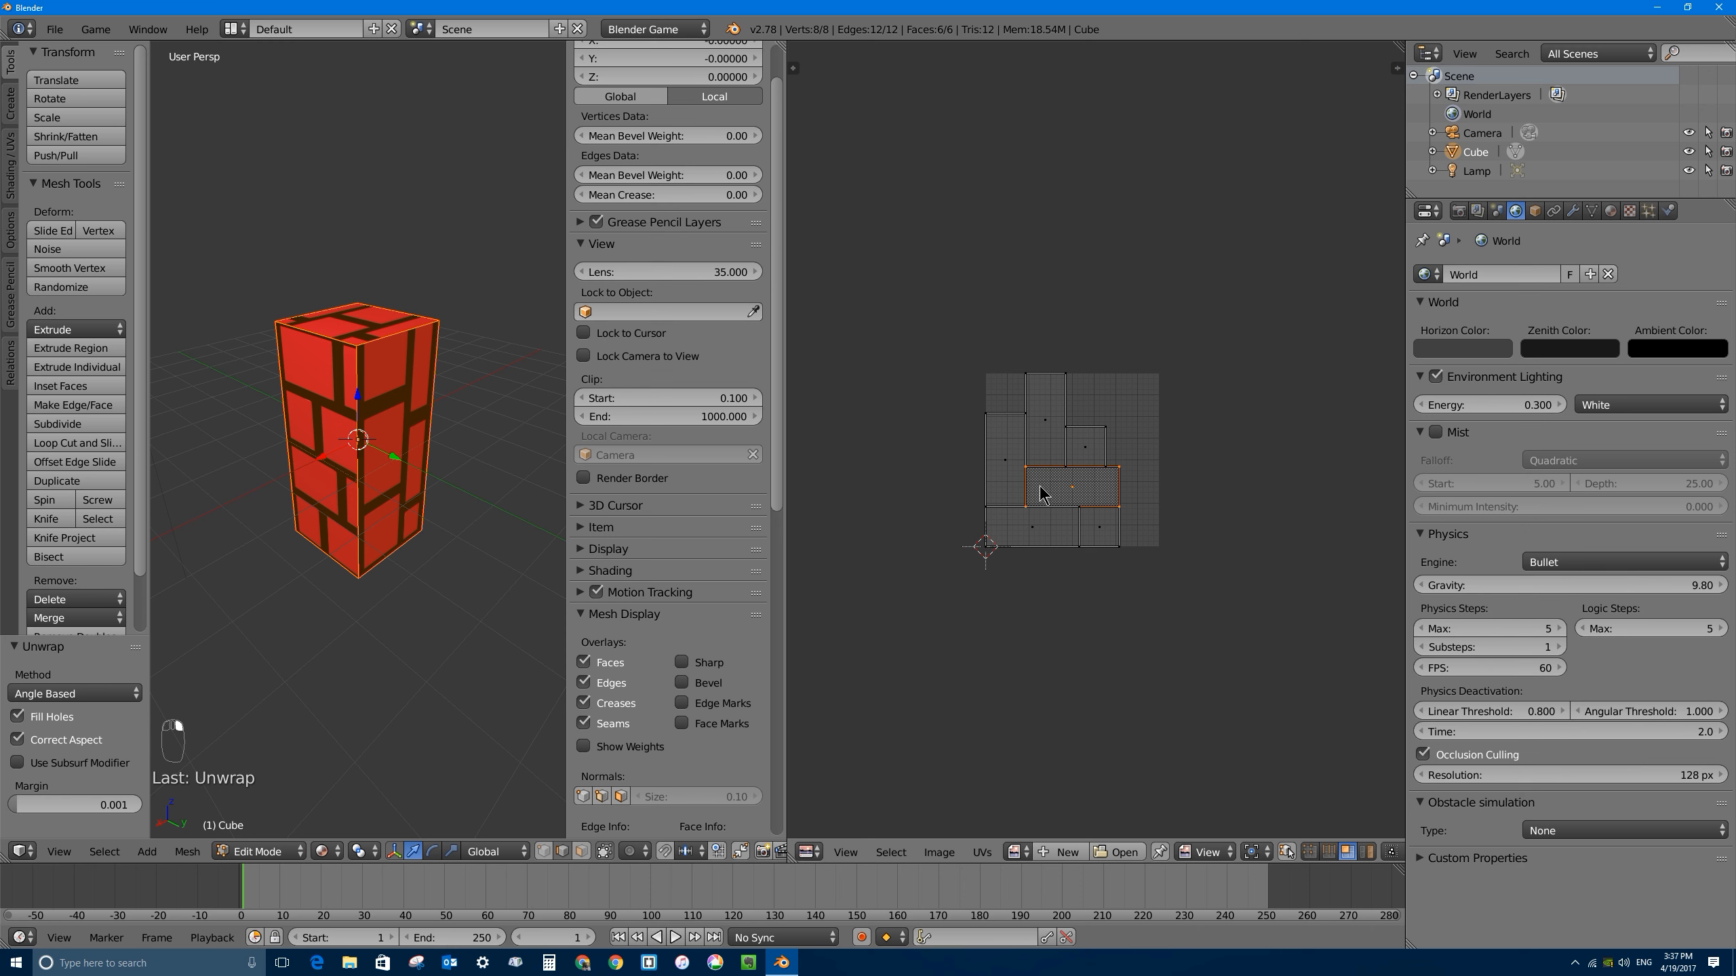
{"action": "right_click", "coordinate": [1038, 484]}
{"action": "key", "text": "g"}
{"action": "right_click", "coordinate": [1087, 446]}
{"action": "right_click", "coordinate": [1038, 433]}
{"action": "key", "text": "g"}
{"action": "right_click", "coordinate": [1059, 389]}
{"action": "right_click", "coordinate": [1017, 437]}
{"action": "key", "text": "g"}
{"action": "right_click", "coordinate": [940, 475]}
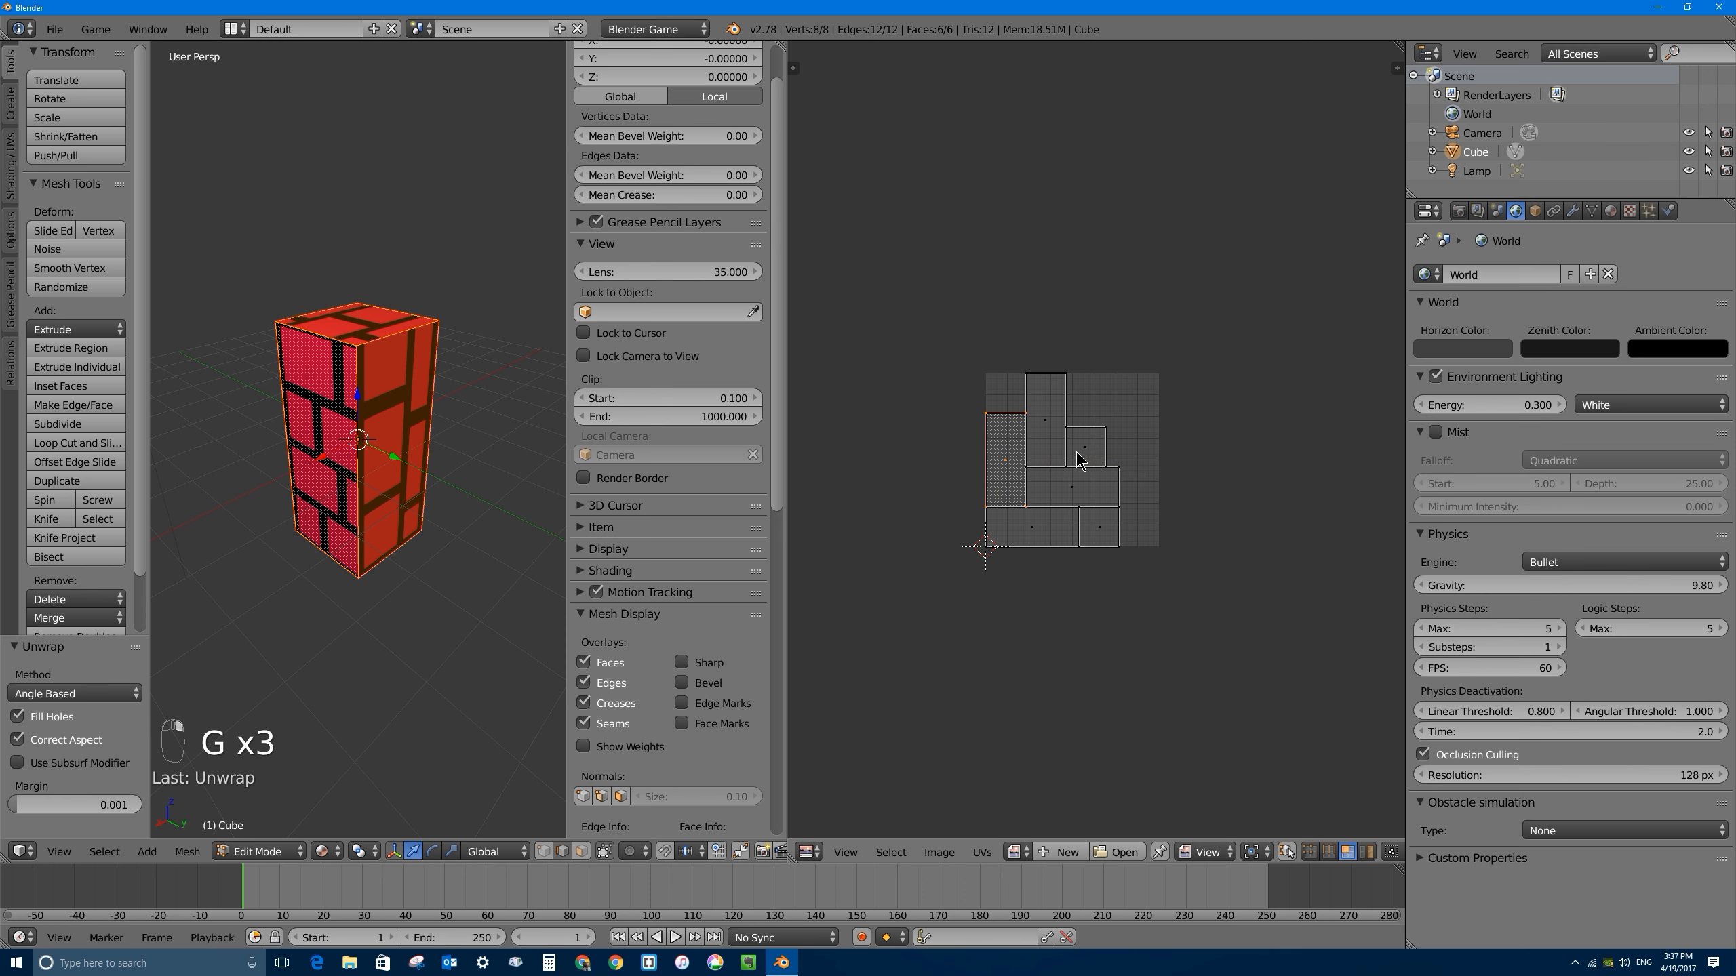
{"action": "right_click", "coordinate": [1085, 485]}
{"action": "key", "text": "g"}
{"action": "right_click", "coordinate": [1035, 540]}
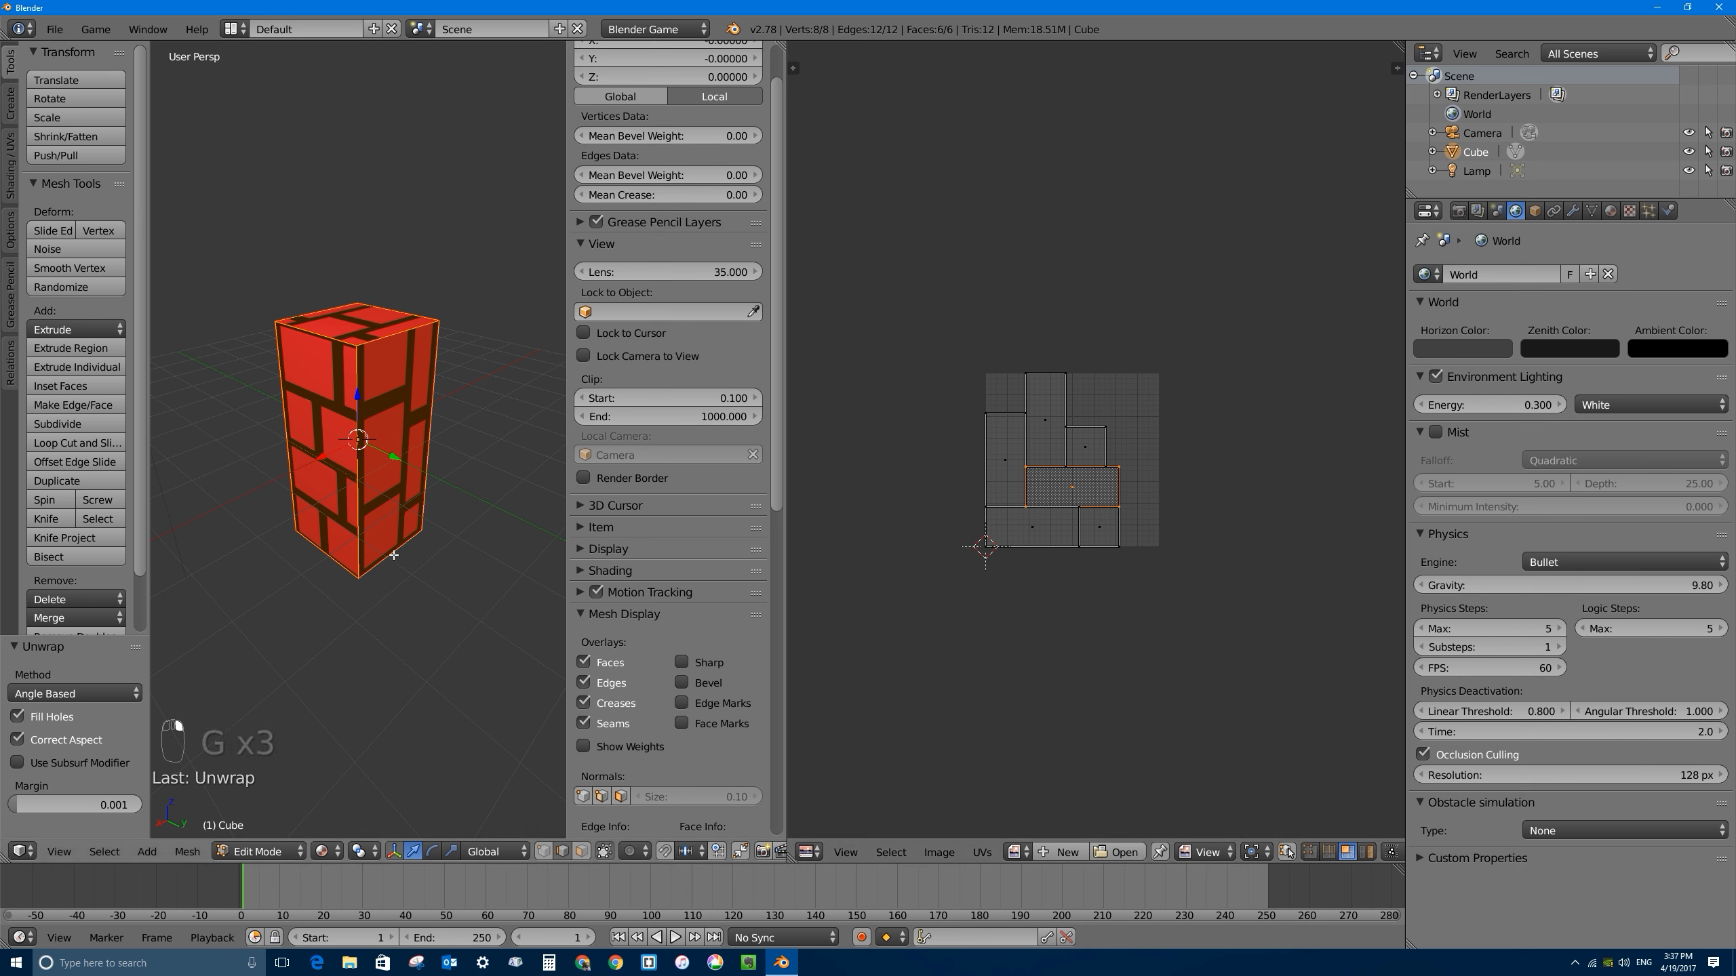
Step: Turn on selection sync between the UV layout and the mesh, and select a vertical and an upper edge of the box
{"action": "middle_click_drag", "start_coordinate": [451, 519], "coordinate": [560, 417]}
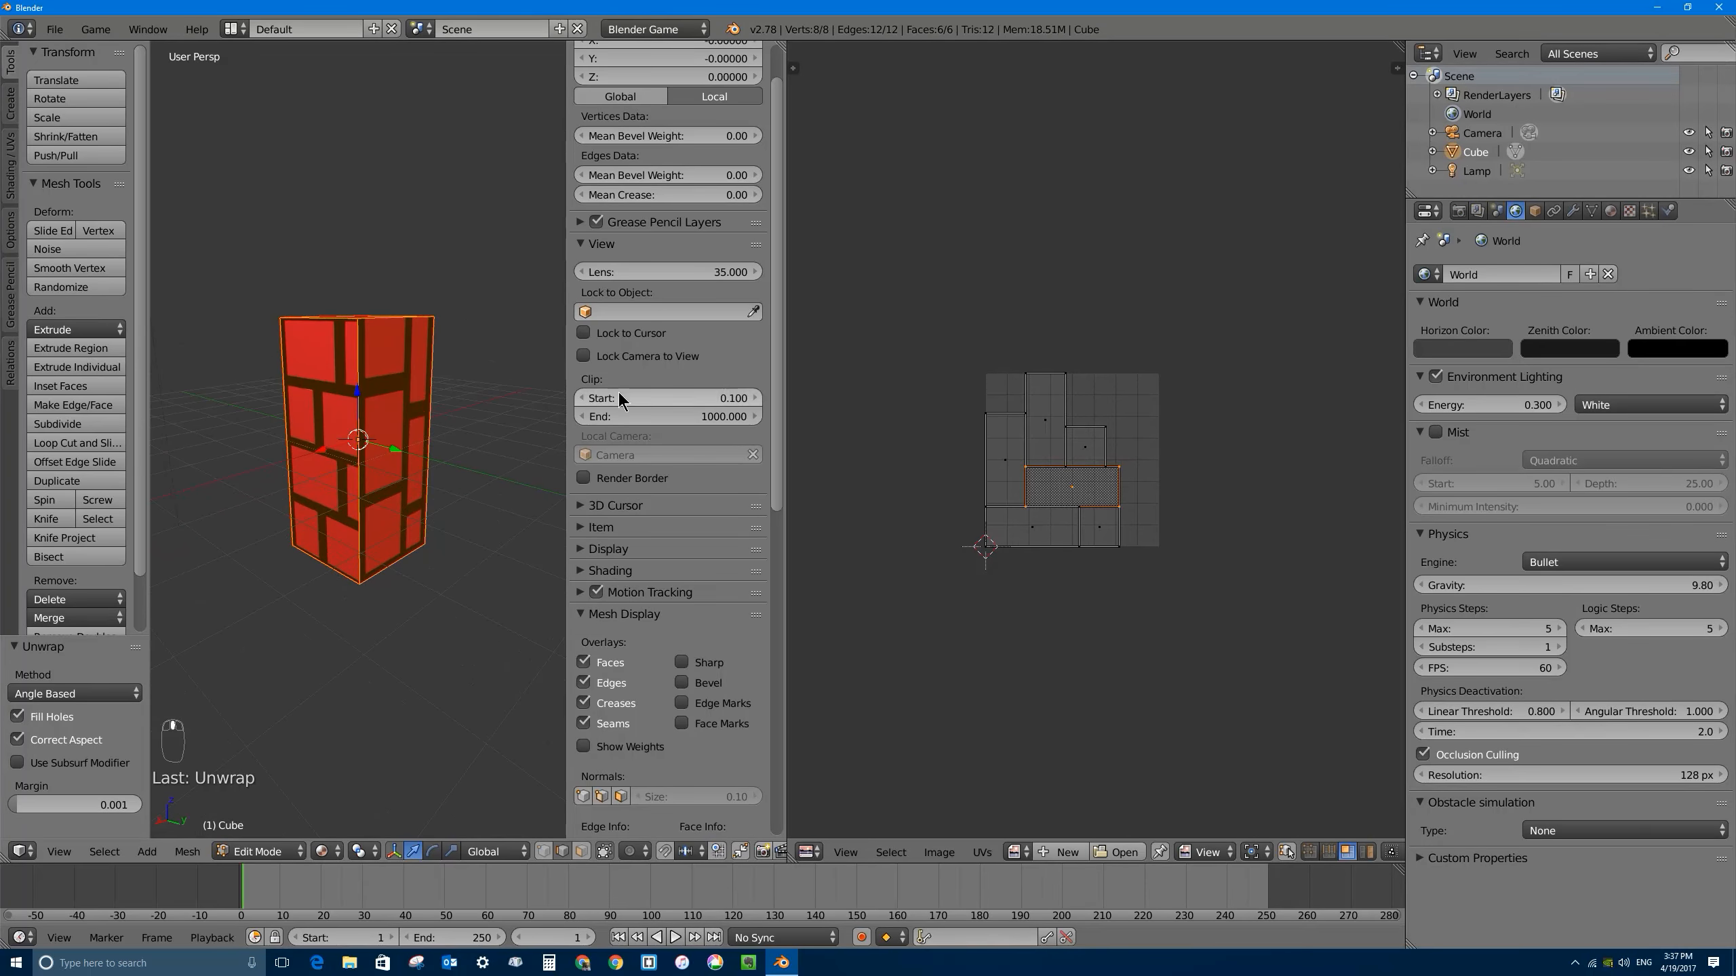
{"action": "right_click", "coordinate": [410, 389]}
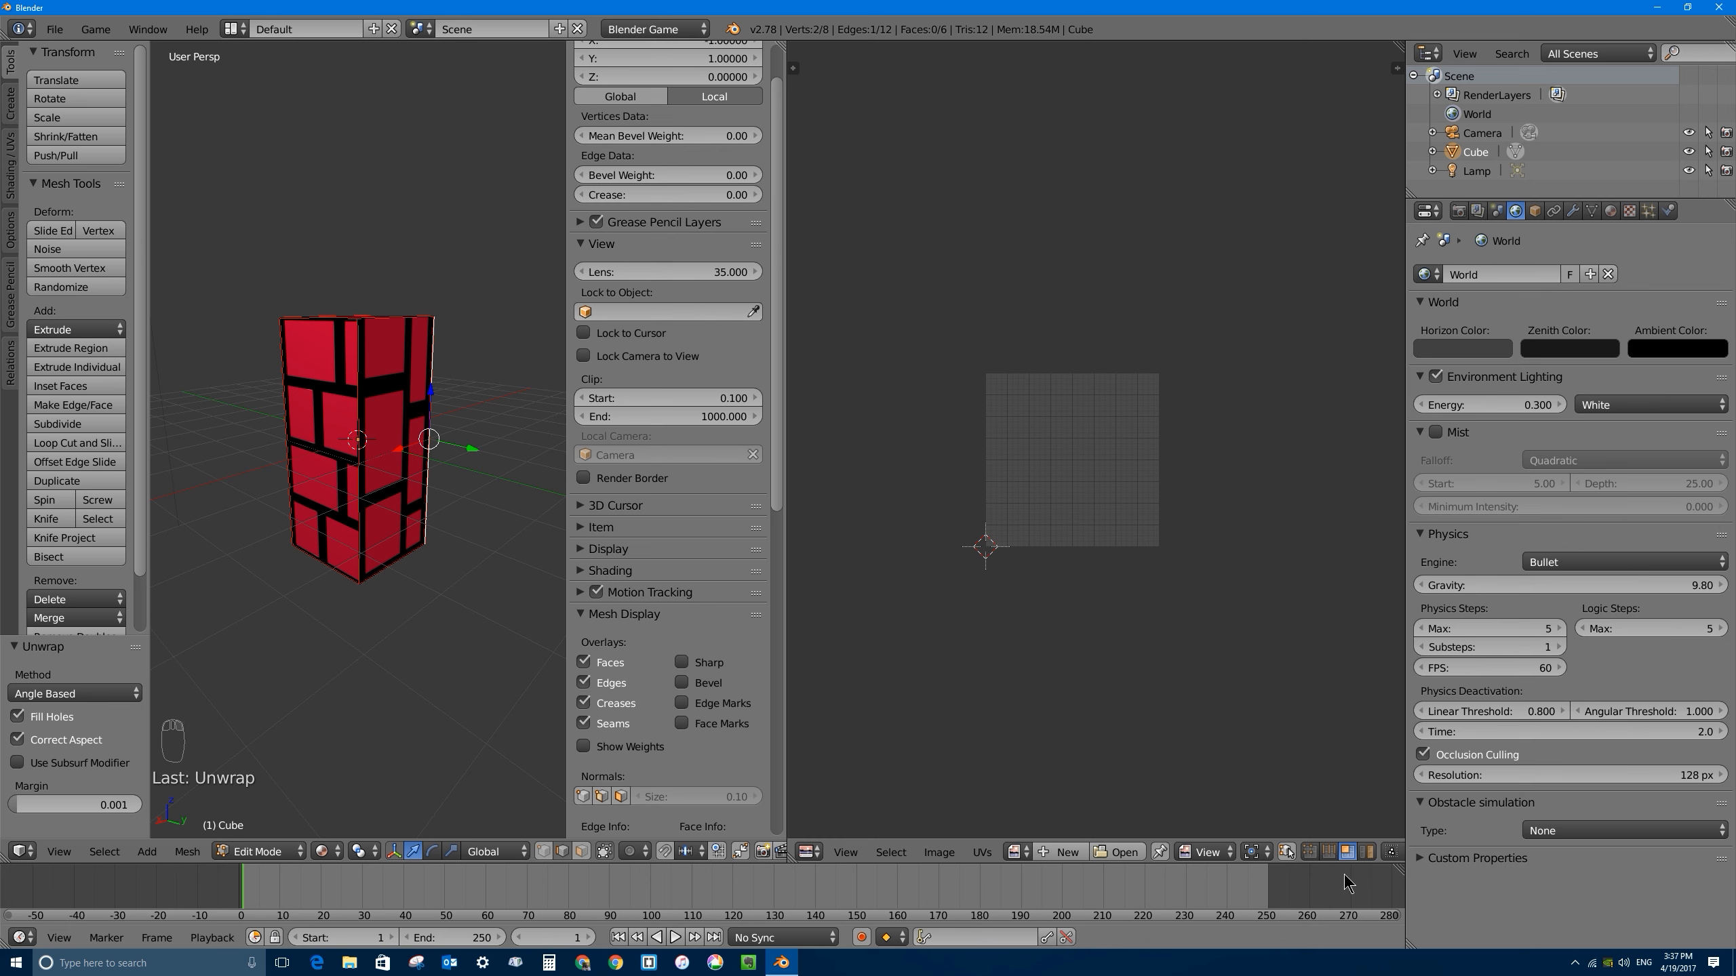
{"action": "left_click", "coordinate": [1287, 855]}
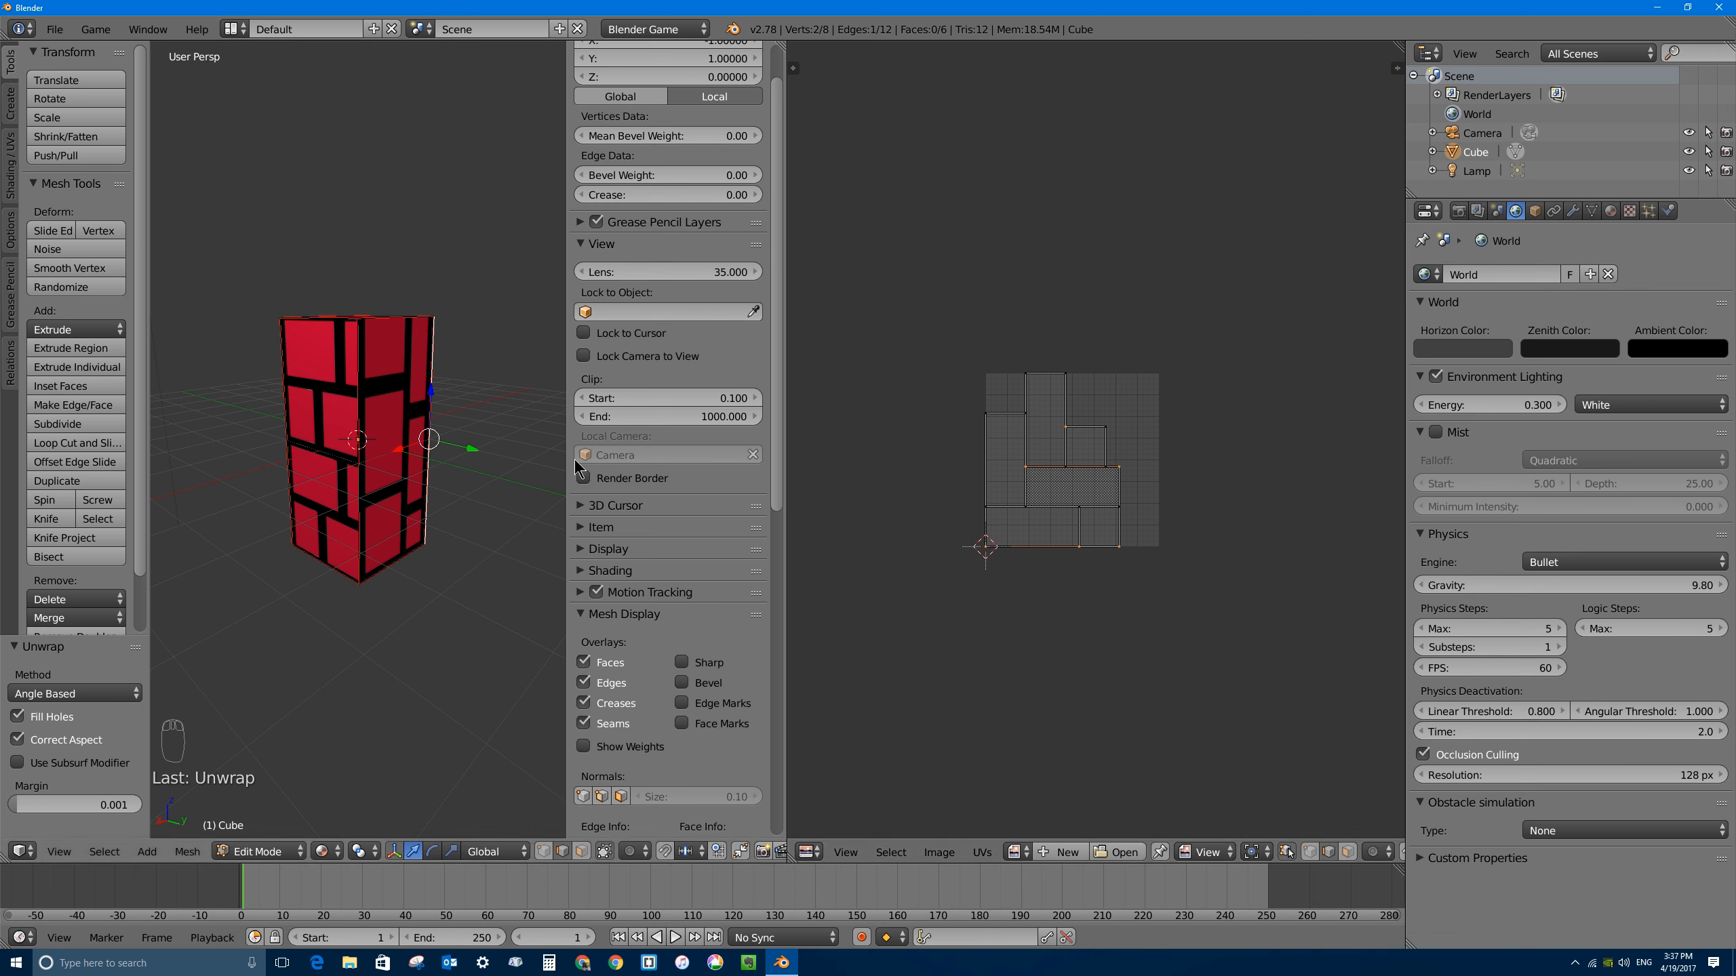
{"action": "right_click", "coordinate": [367, 326]}
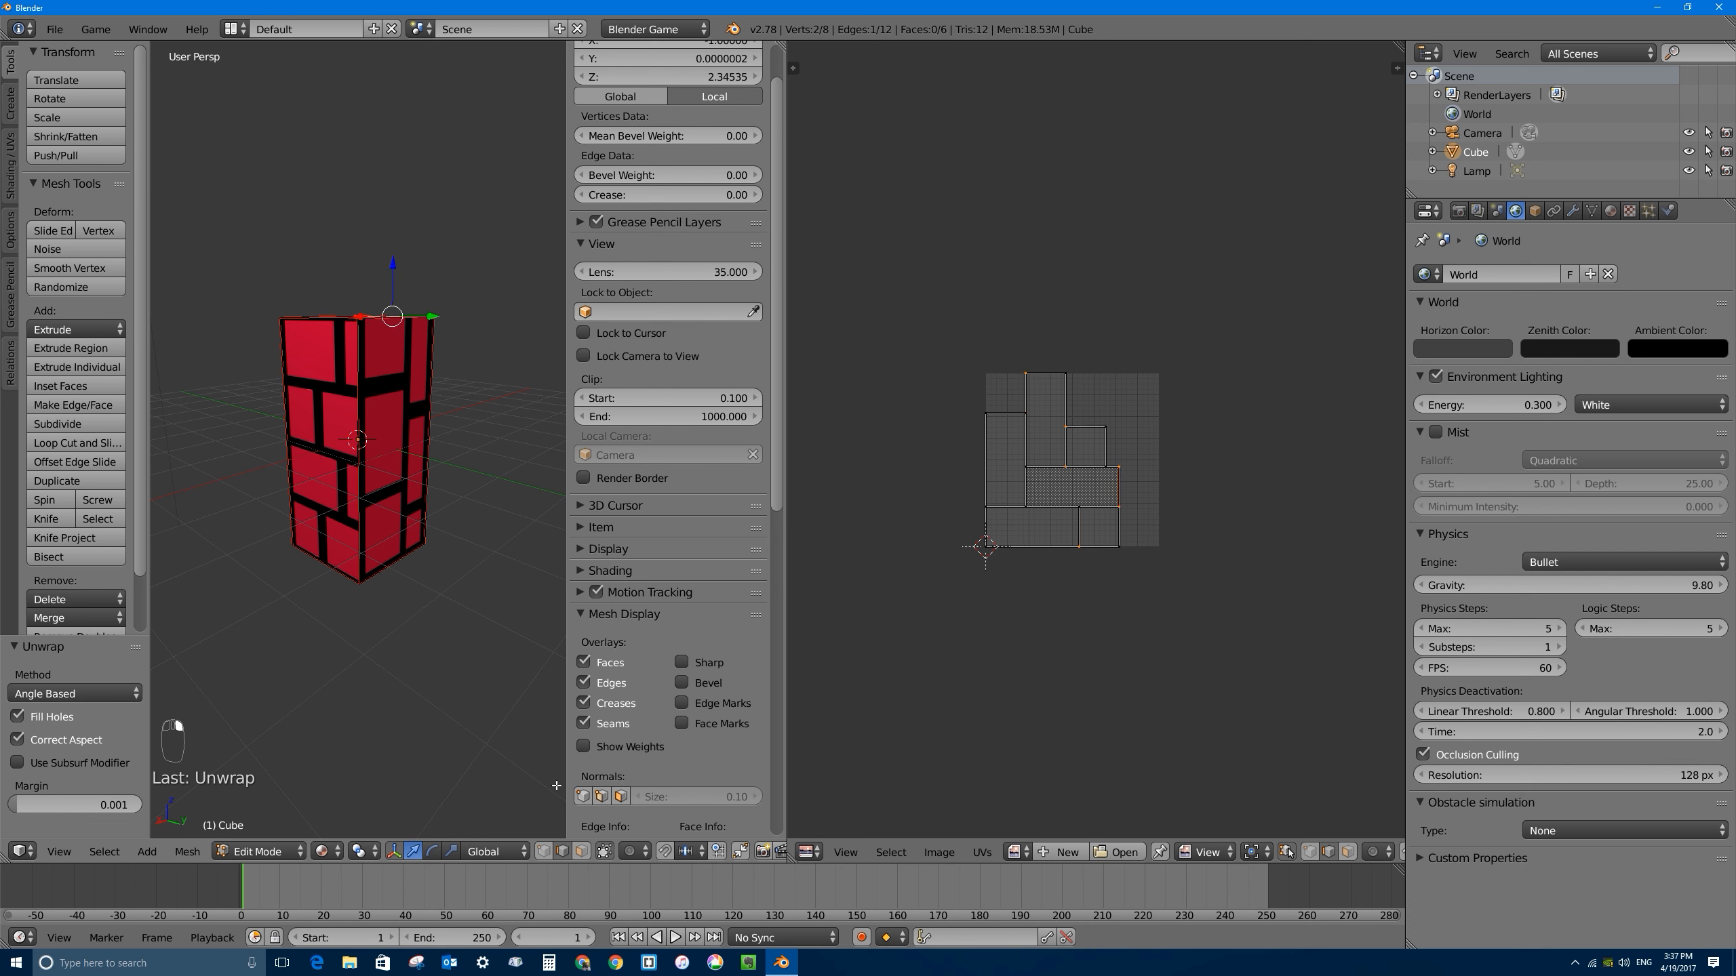
Step: Switch the mesh to face selection and select one tall side face of the box, then its top face
{"action": "scroll", "coordinate": [583, 838], "scroll_direction": "down", "scroll_amount": 6}
{"action": "key", "text": "a"}
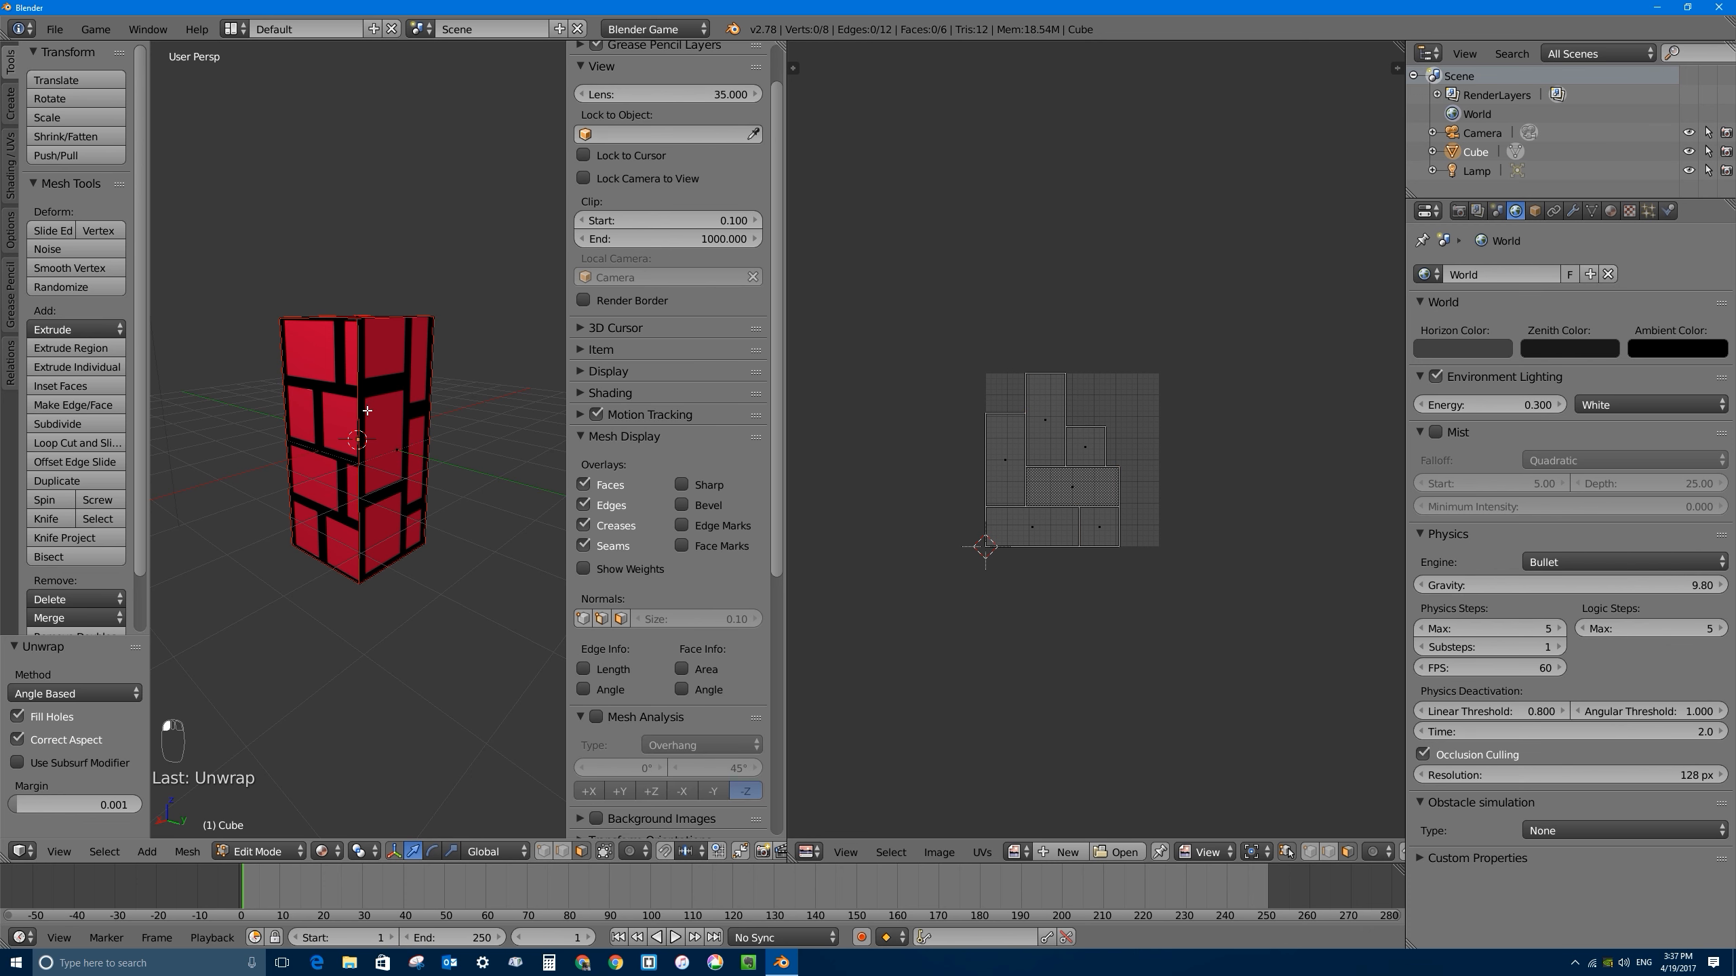
{"action": "right_click", "coordinate": [367, 411]}
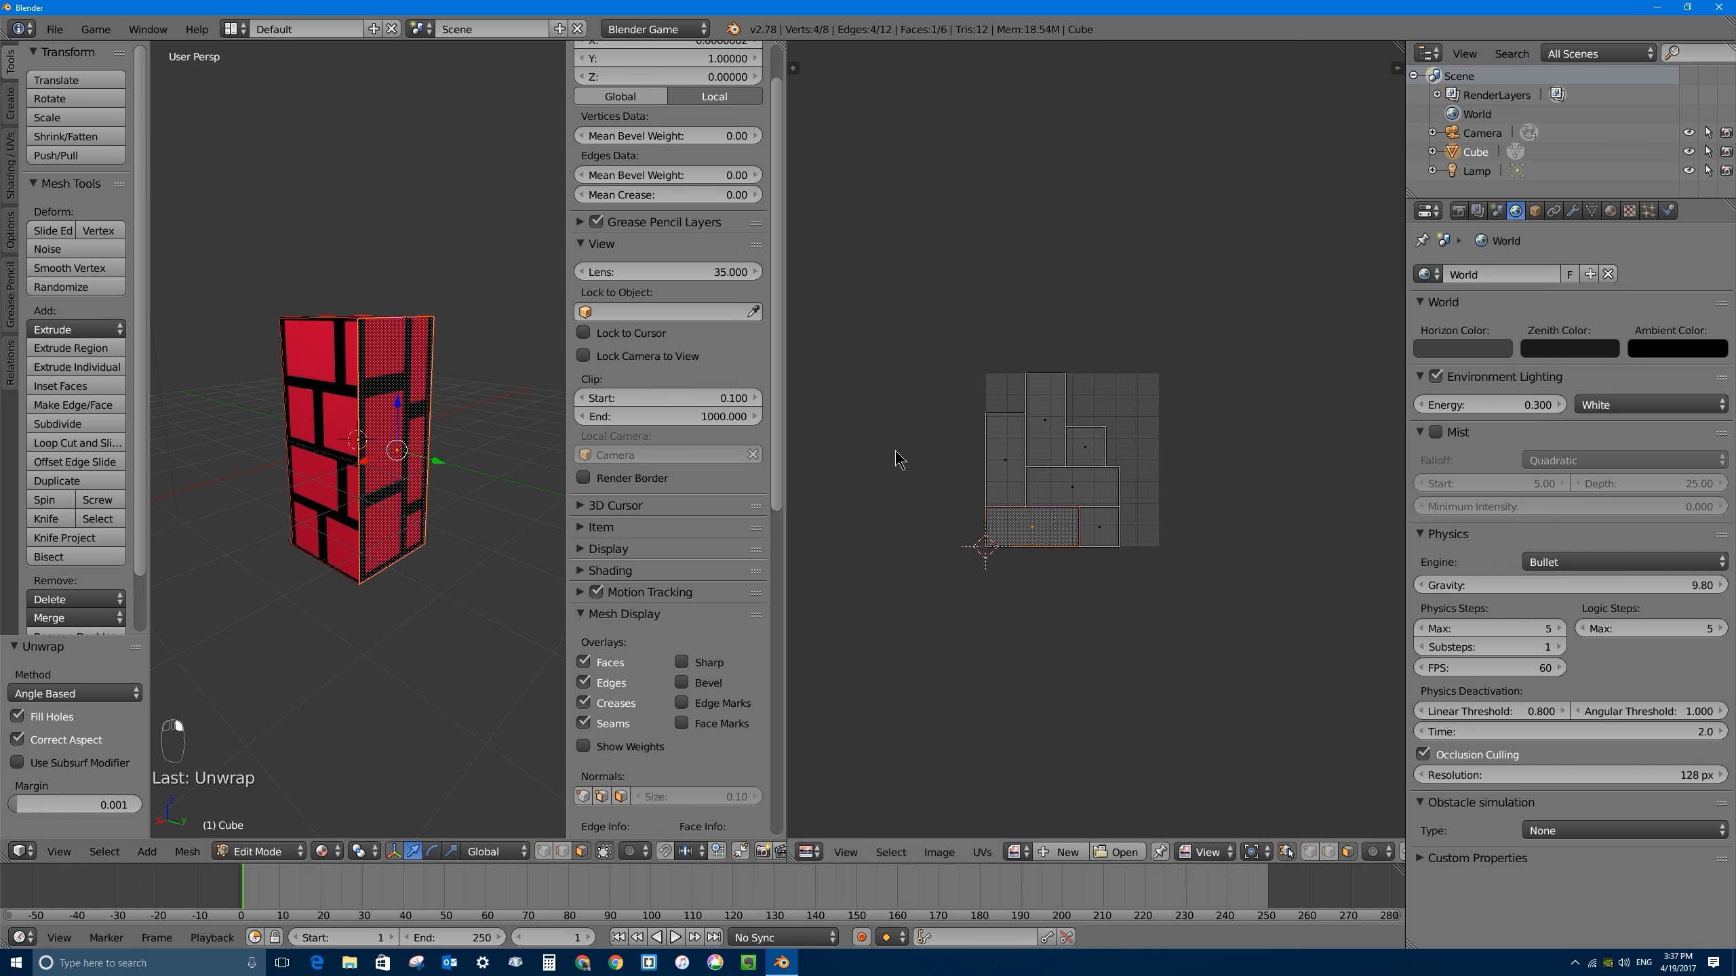
{"action": "right_click", "coordinate": [369, 318]}
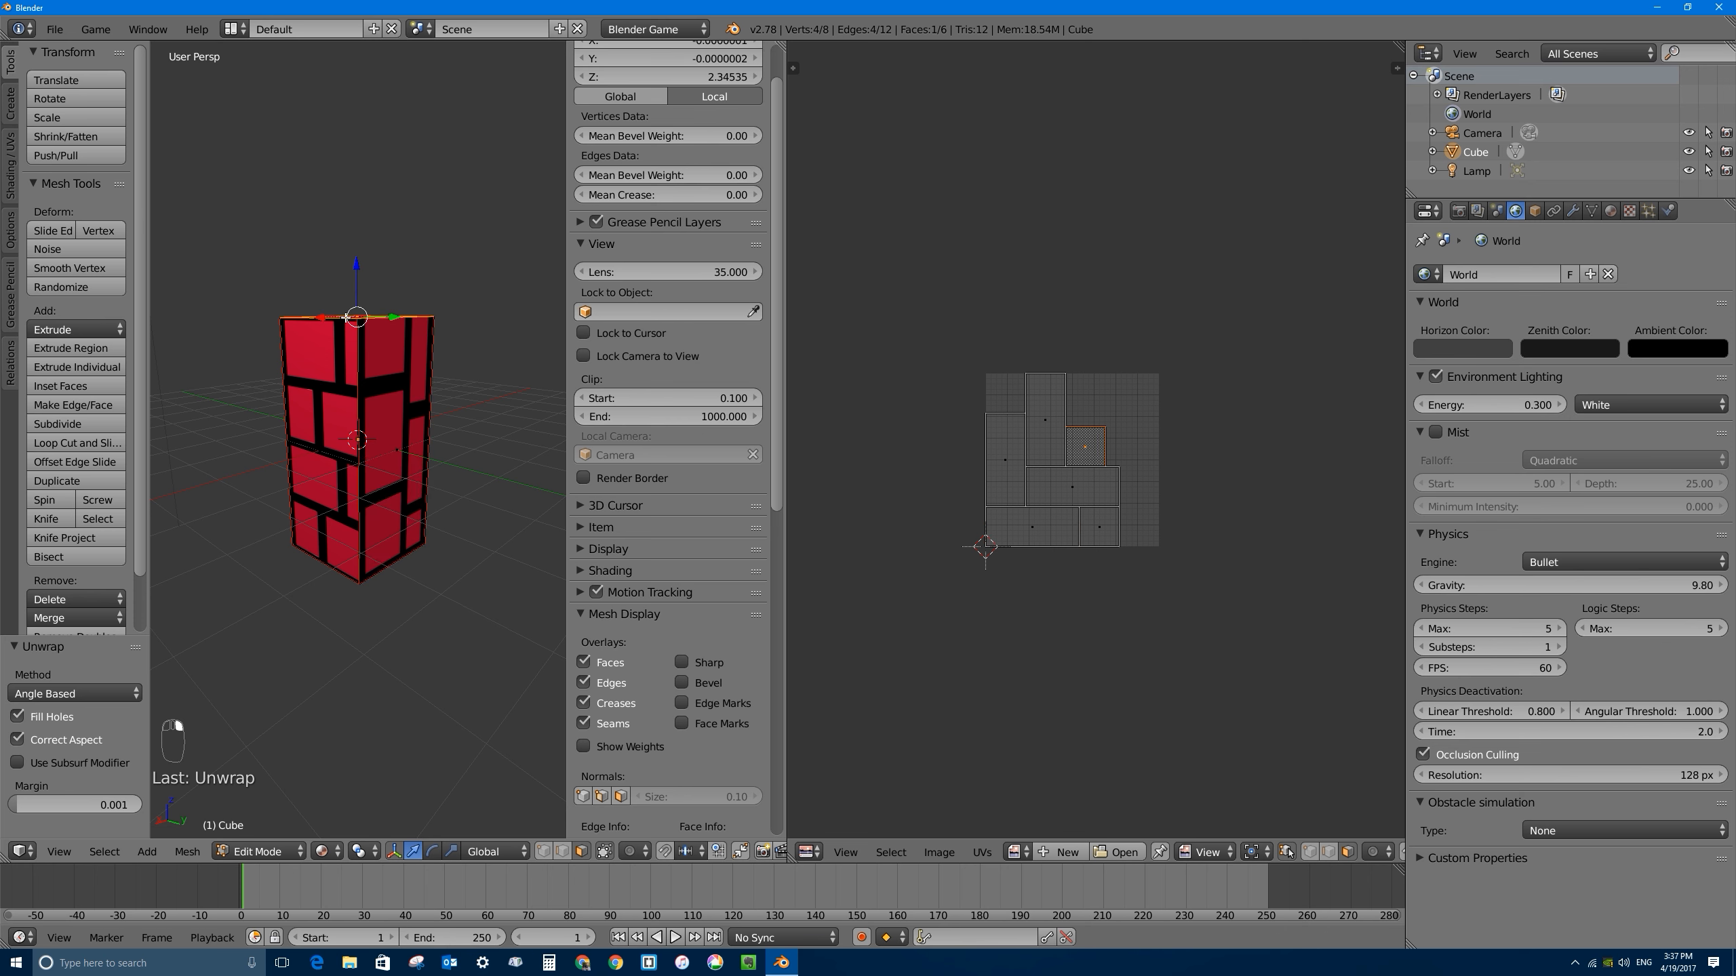
{"action": "middle_click_drag", "start_coordinate": [369, 318], "coordinate": [369, 356]}
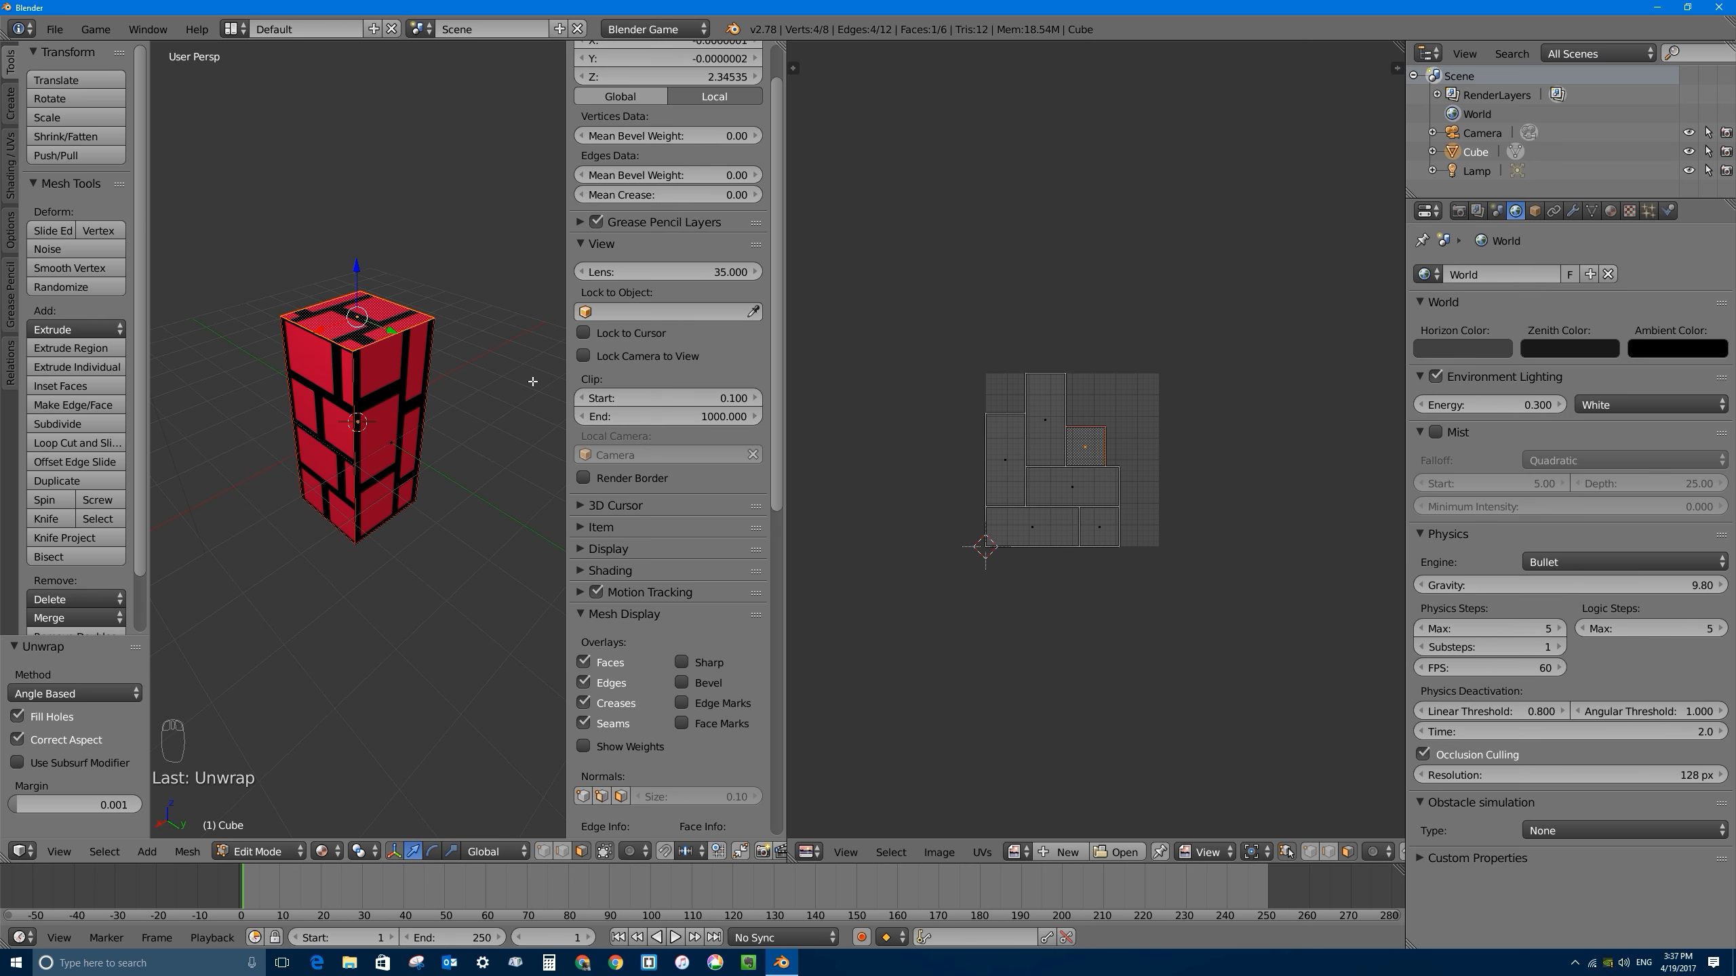
Step: Select the whole box, turn UV selection sync off, and clear the mesh selection
{"action": "key", "text": "a"}
{"action": "key", "text": "a"}
{"action": "key", "text": "a"}
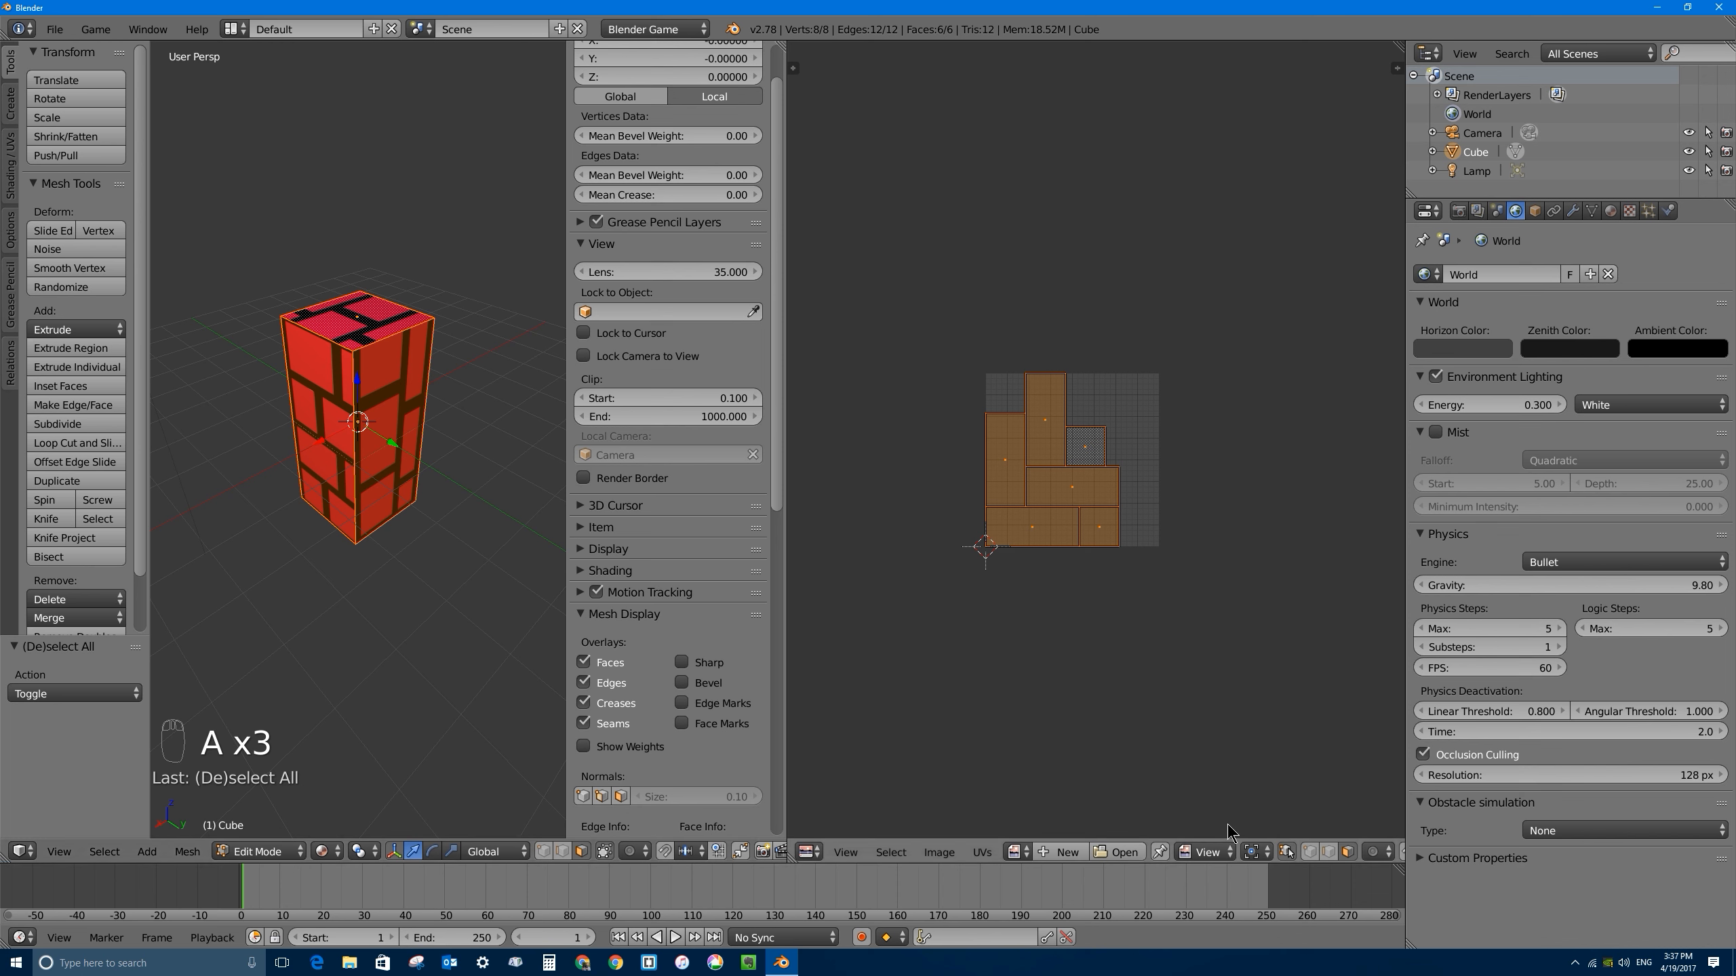
{"action": "left_click", "coordinate": [1286, 852]}
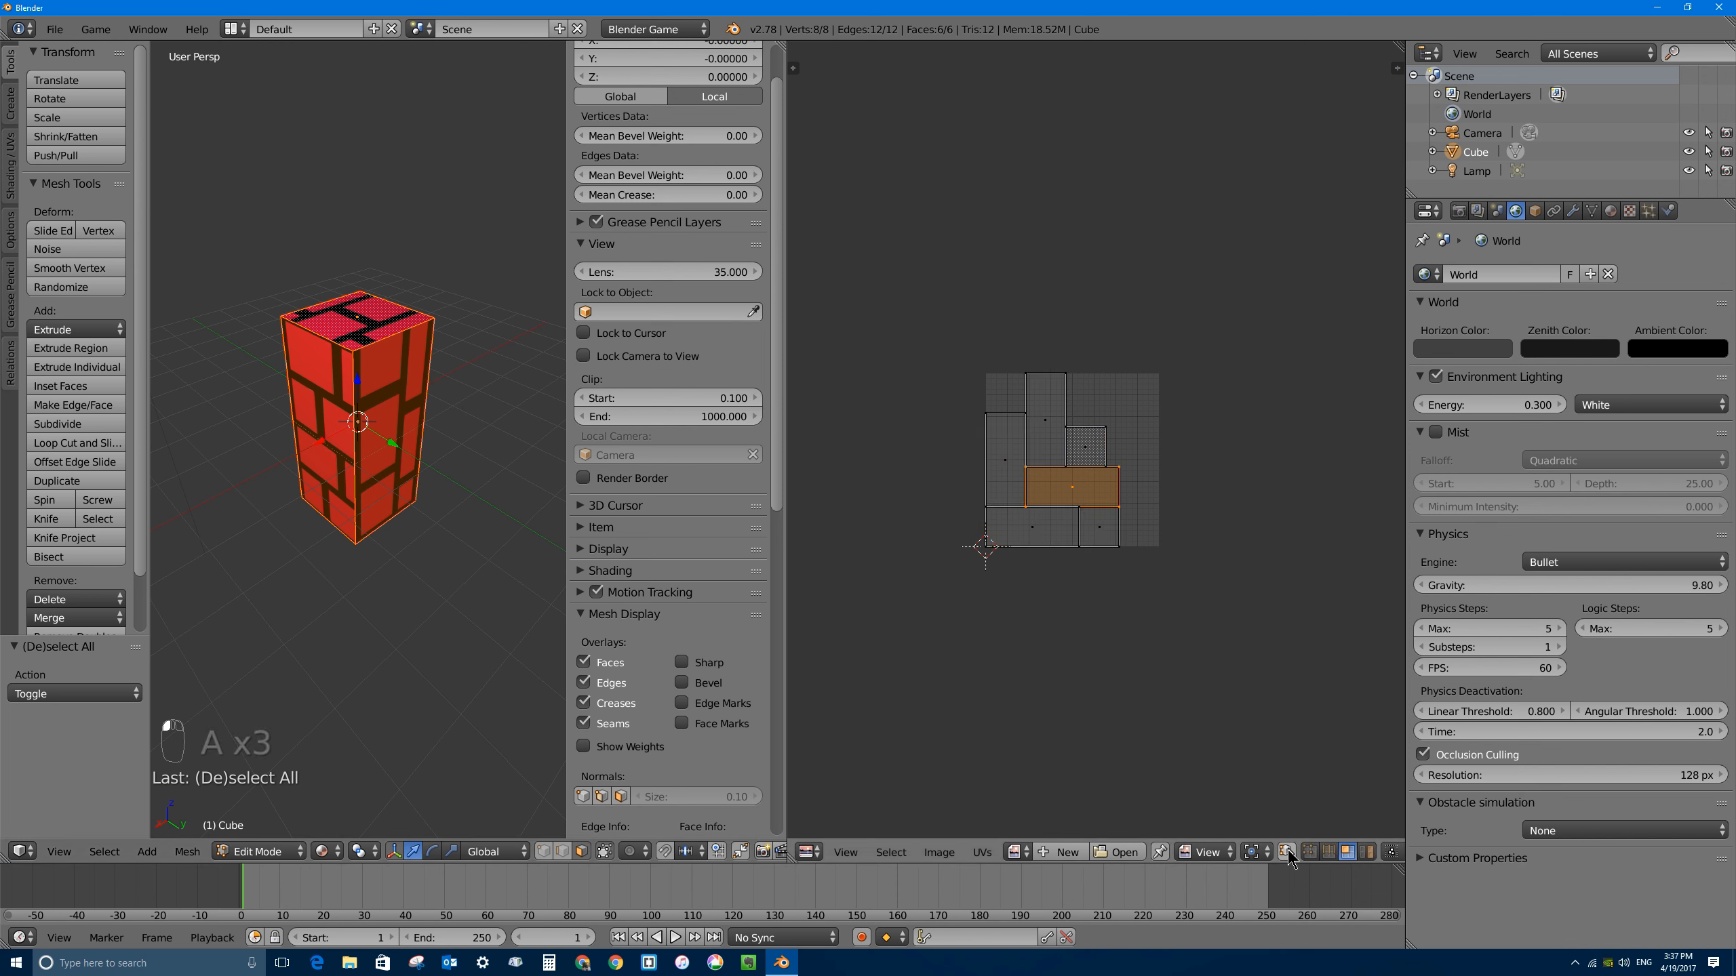
{"action": "key", "text": "a"}
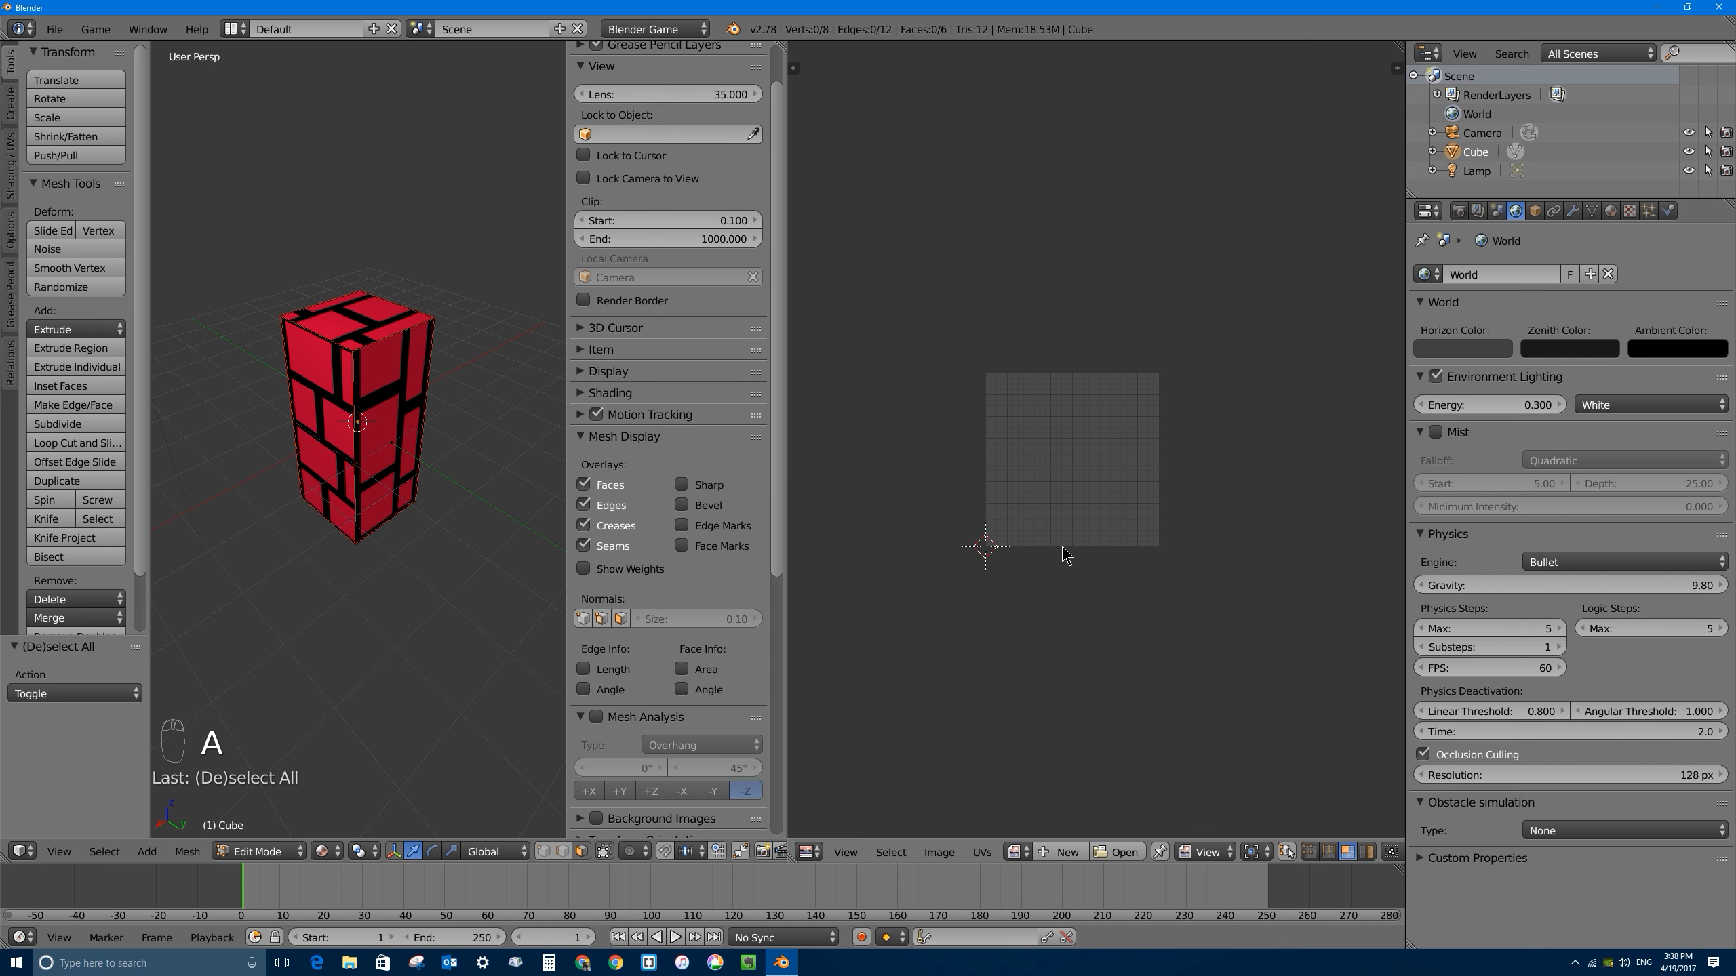
Step: Turn UV selection sync back on and select the box's top face and its two visible side faces in turn
{"action": "left_click", "coordinate": [1285, 855]}
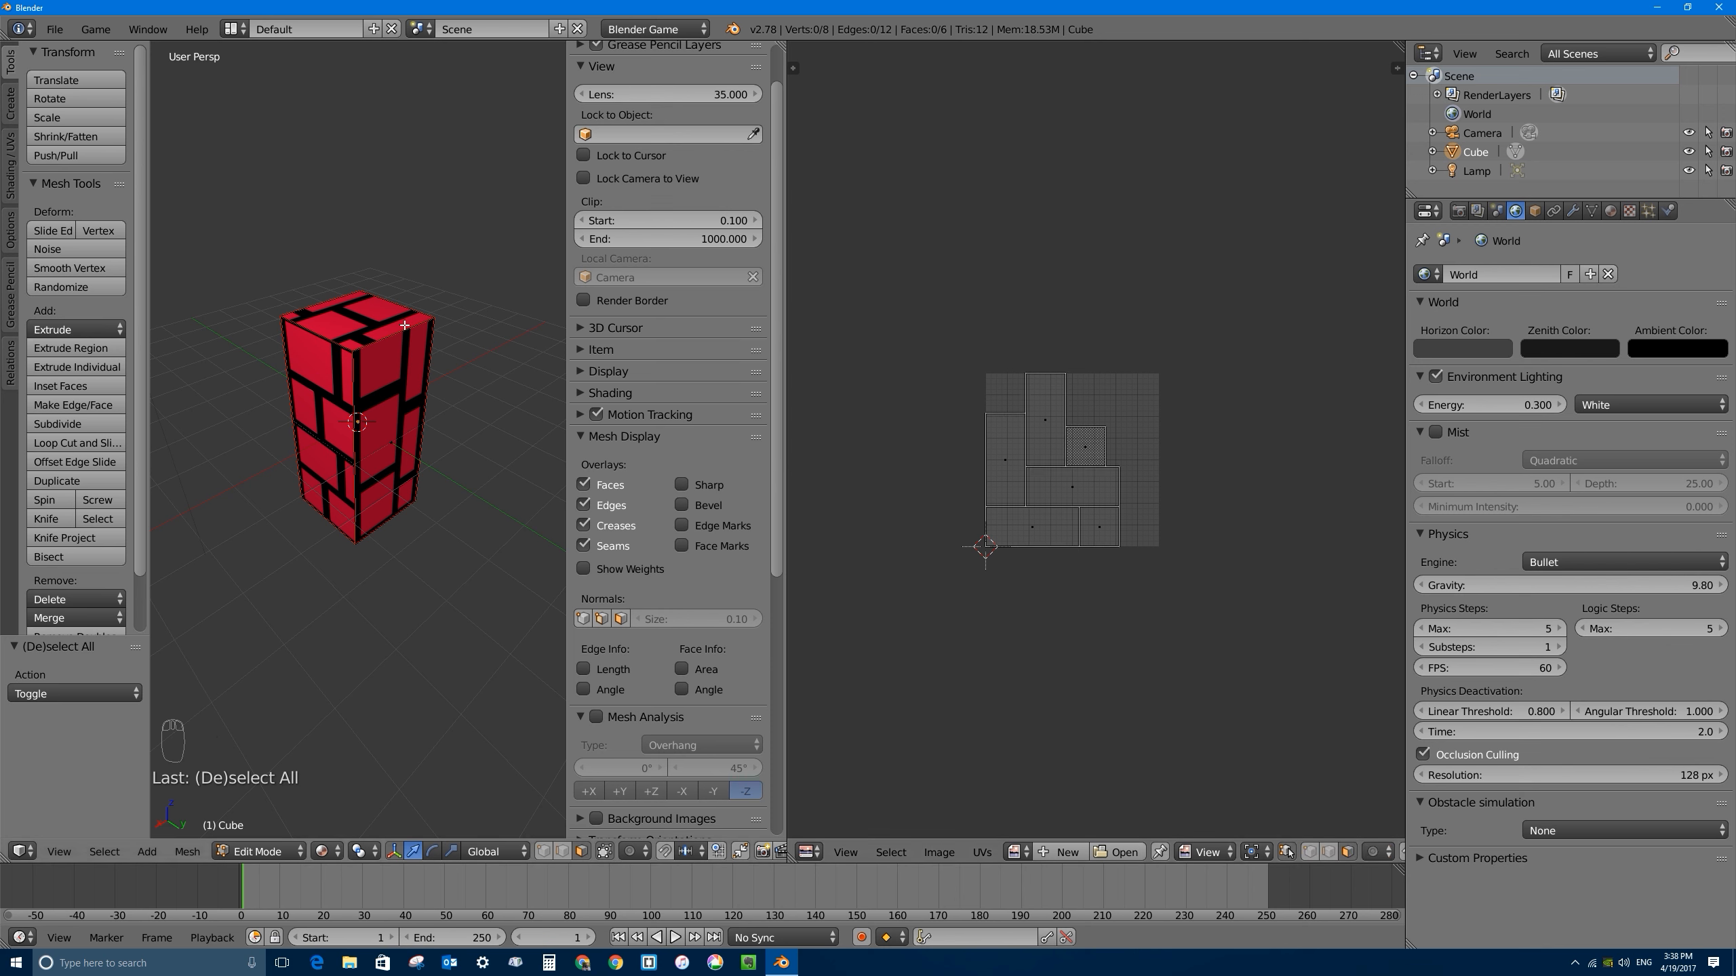
{"action": "key", "text": "a"}
{"action": "key", "text": "a"}
{"action": "right_click", "coordinate": [360, 321]}
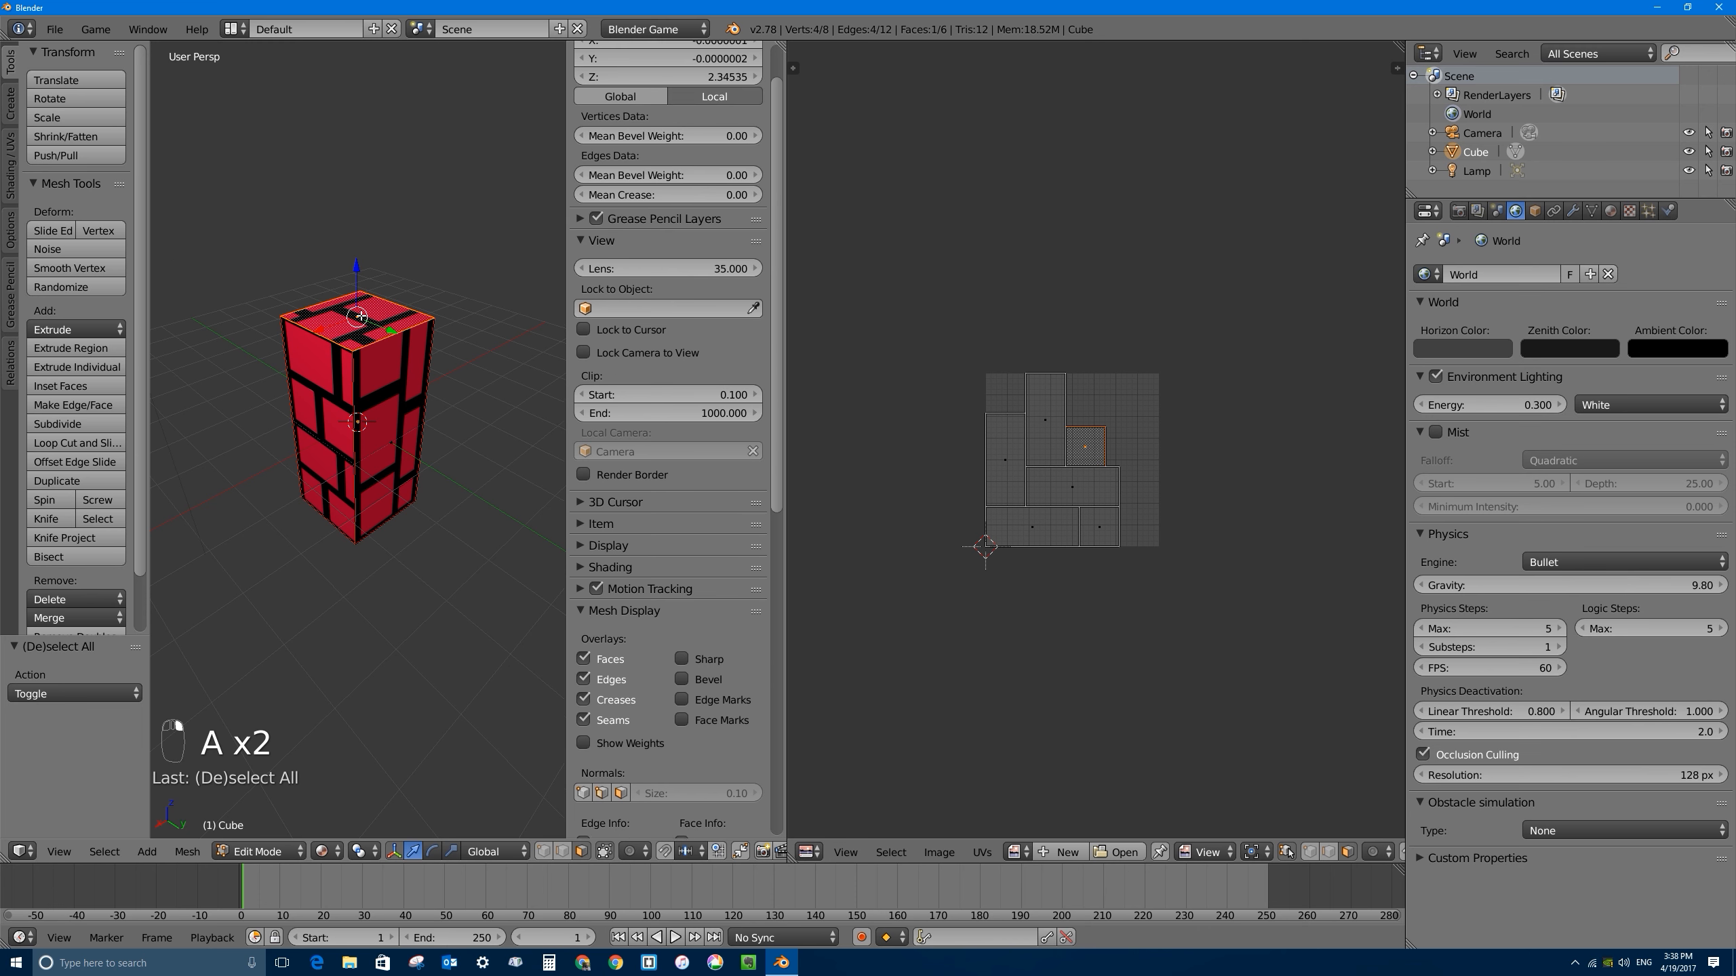
{"action": "right_click", "coordinate": [320, 438]}
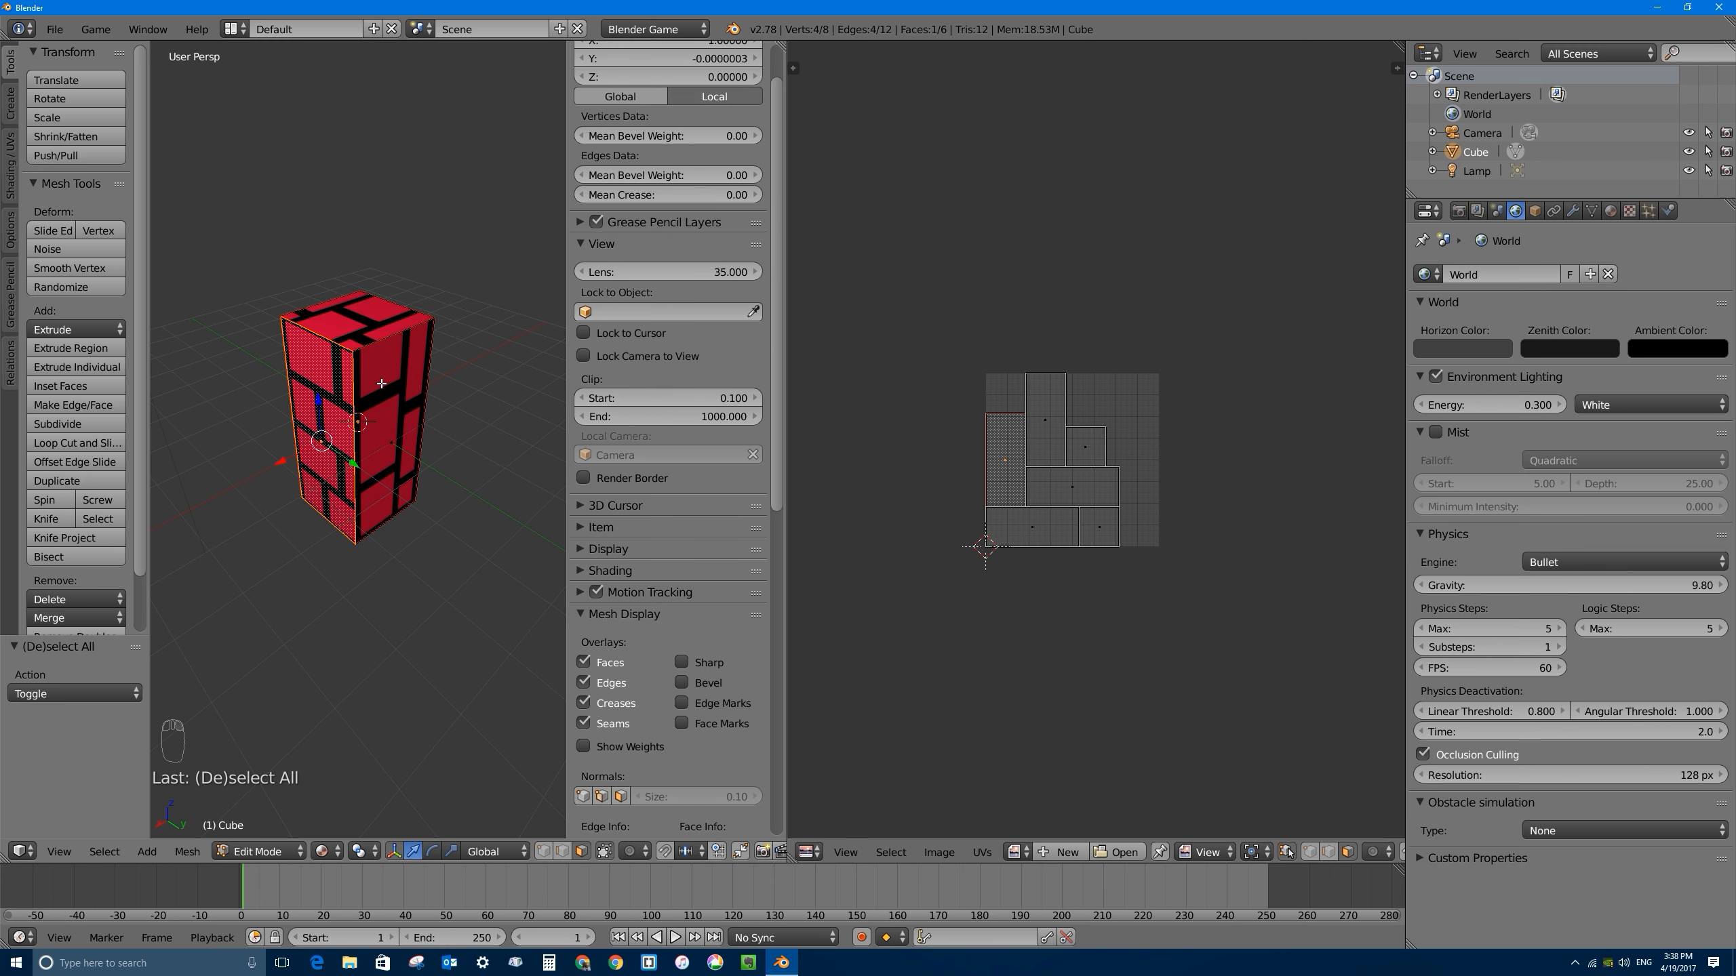
{"action": "right_click", "coordinate": [369, 361]}
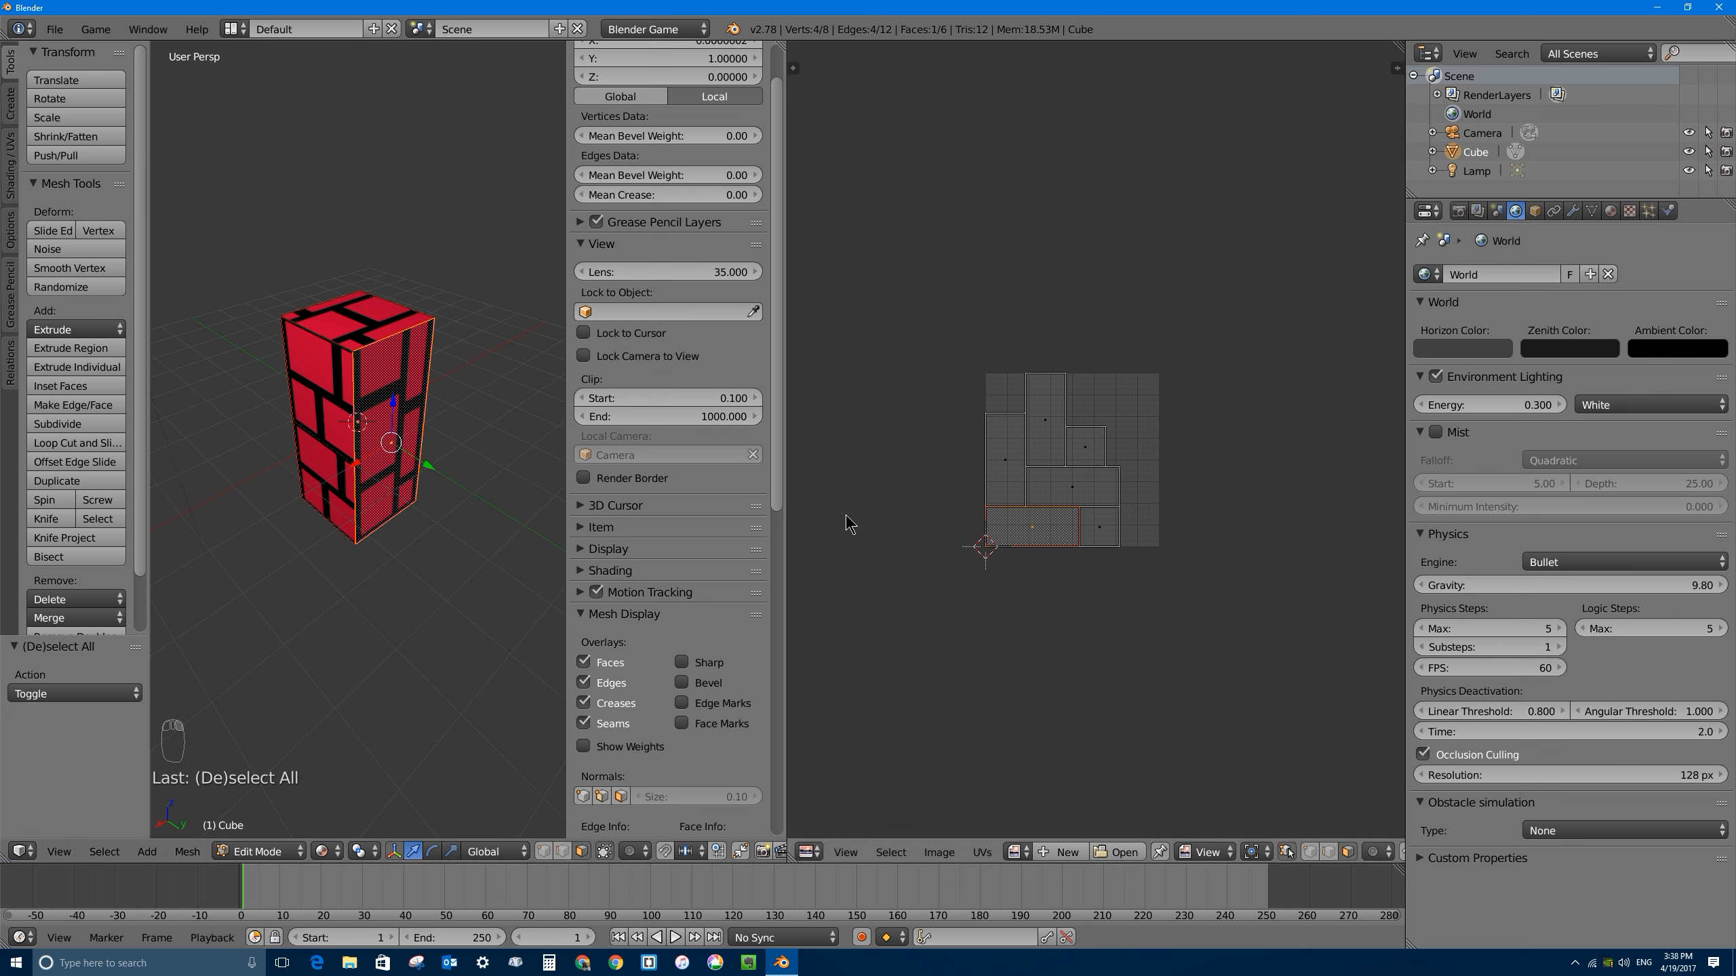
Step: Try to rotate the selected side face in the UV layout
{"action": "middle_click_drag", "start_coordinate": [437, 407], "coordinate": [444, 401]}
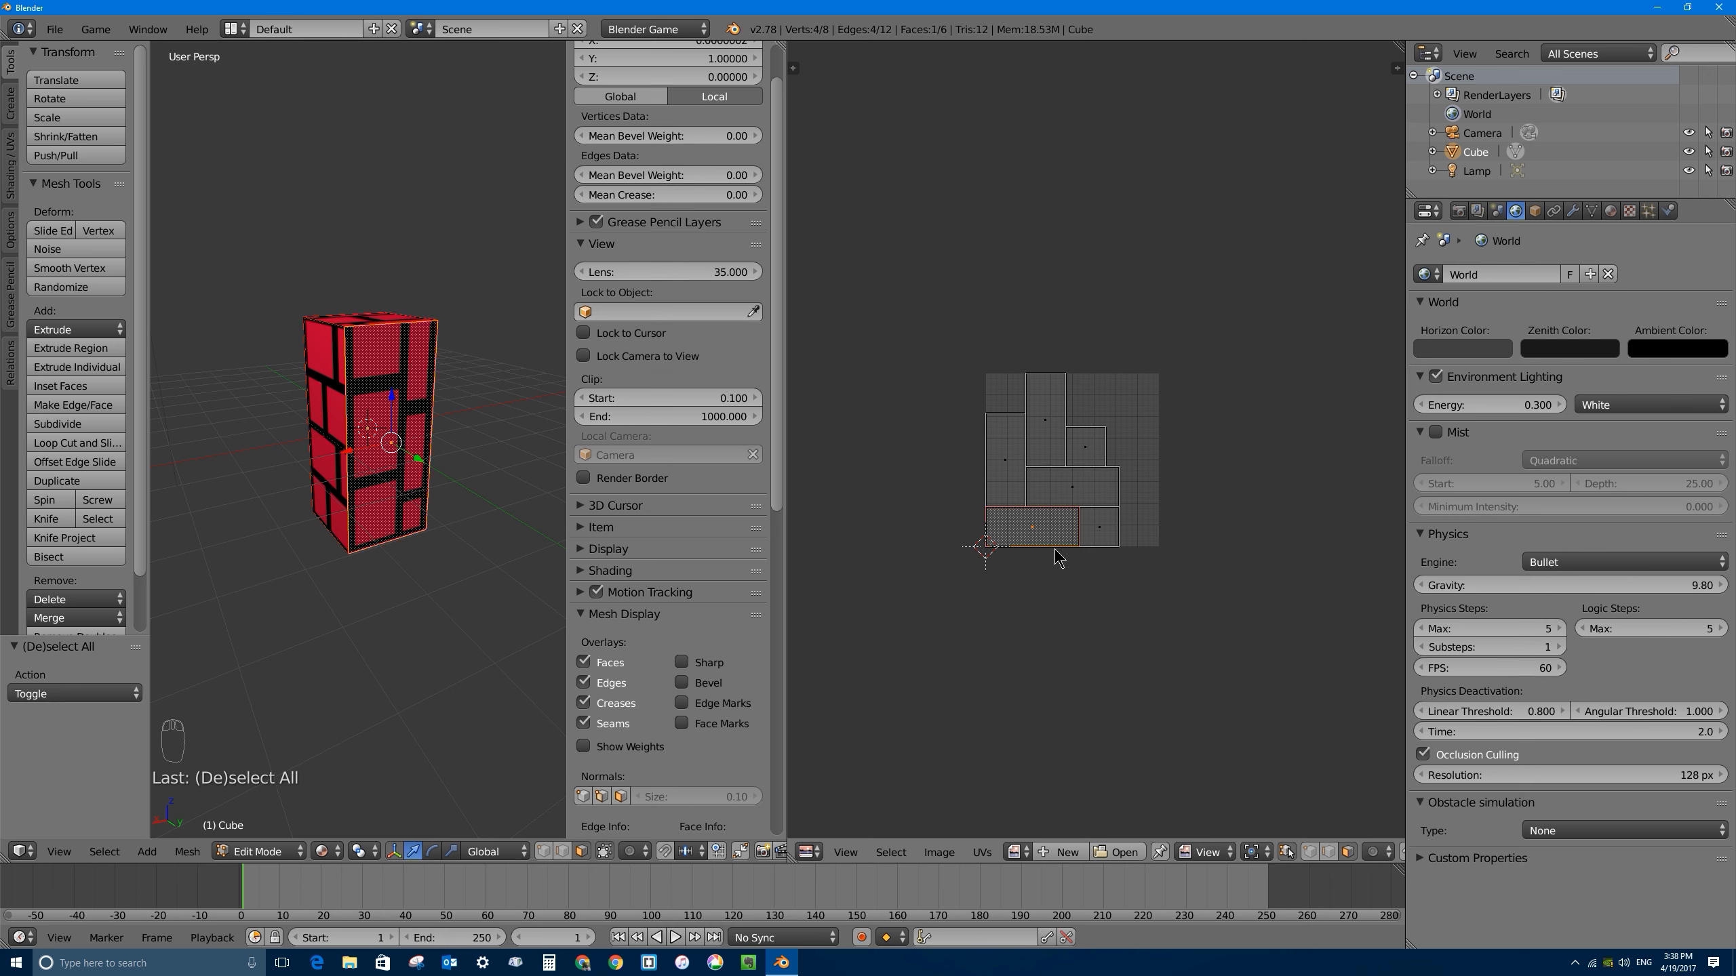
{"action": "key", "text": "r"}
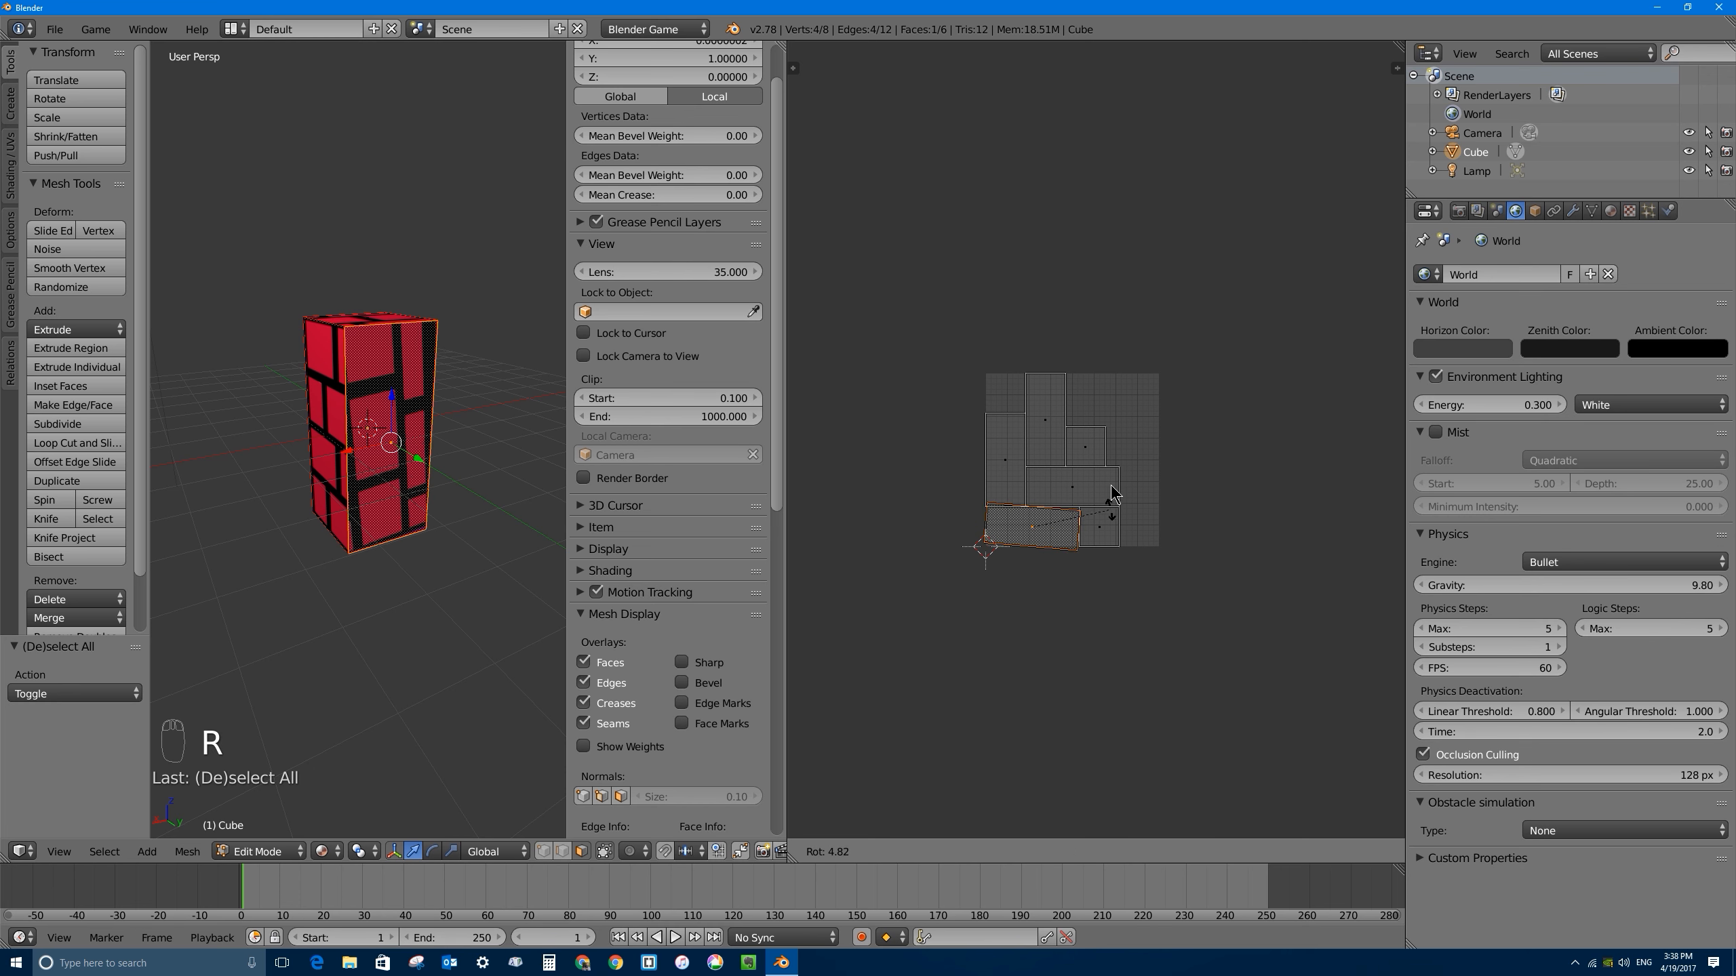
{"action": "right_click", "coordinate": [1114, 528]}
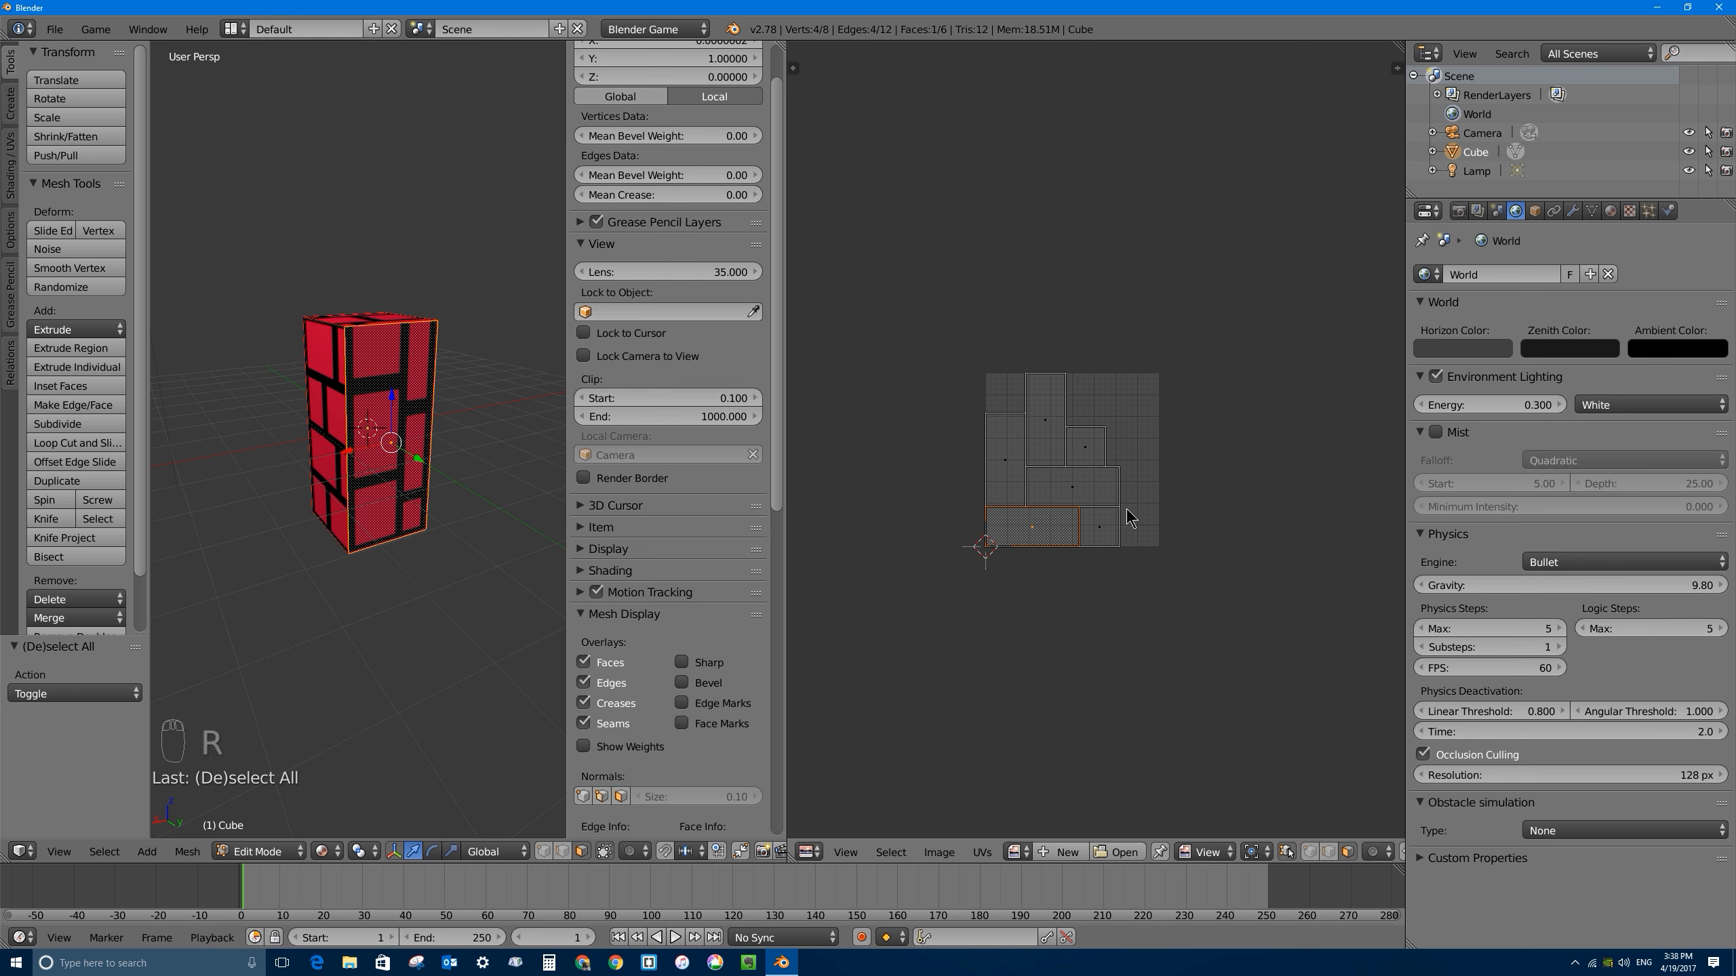
Step: Rotate the selected side face 90° in the UV layout and move it to the upper right of the texture area
{"action": "type", "text": "r90"}
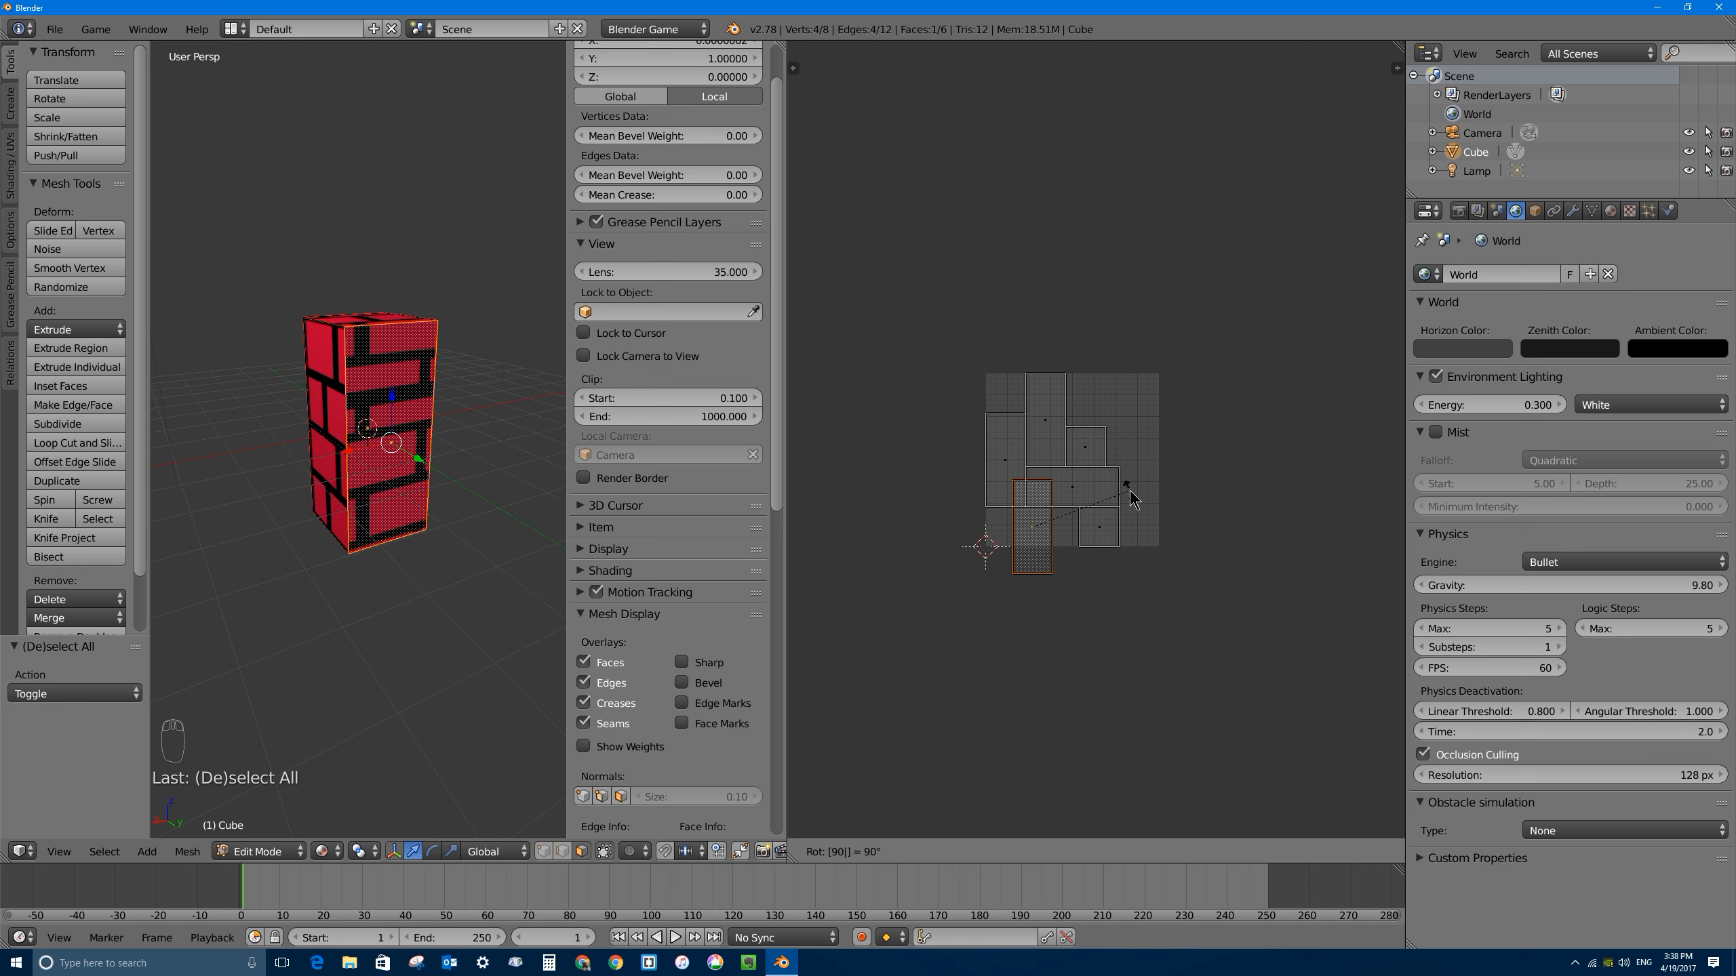
{"action": "key", "text": "Return"}
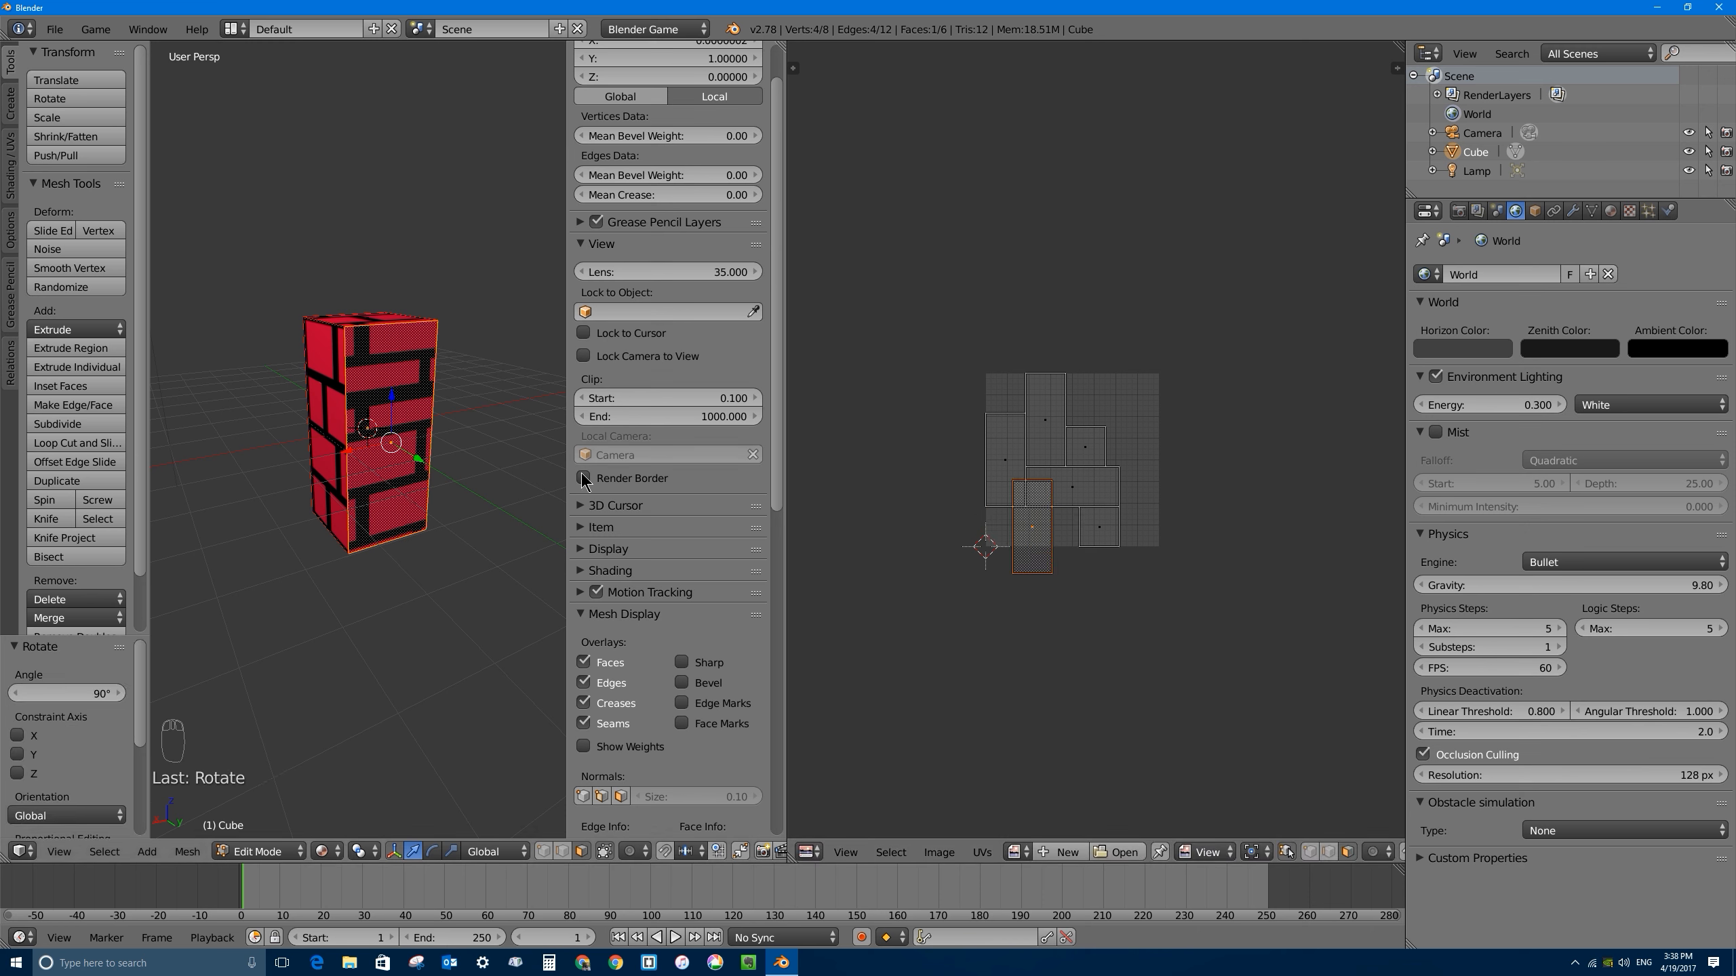
{"action": "key", "text": "g"}
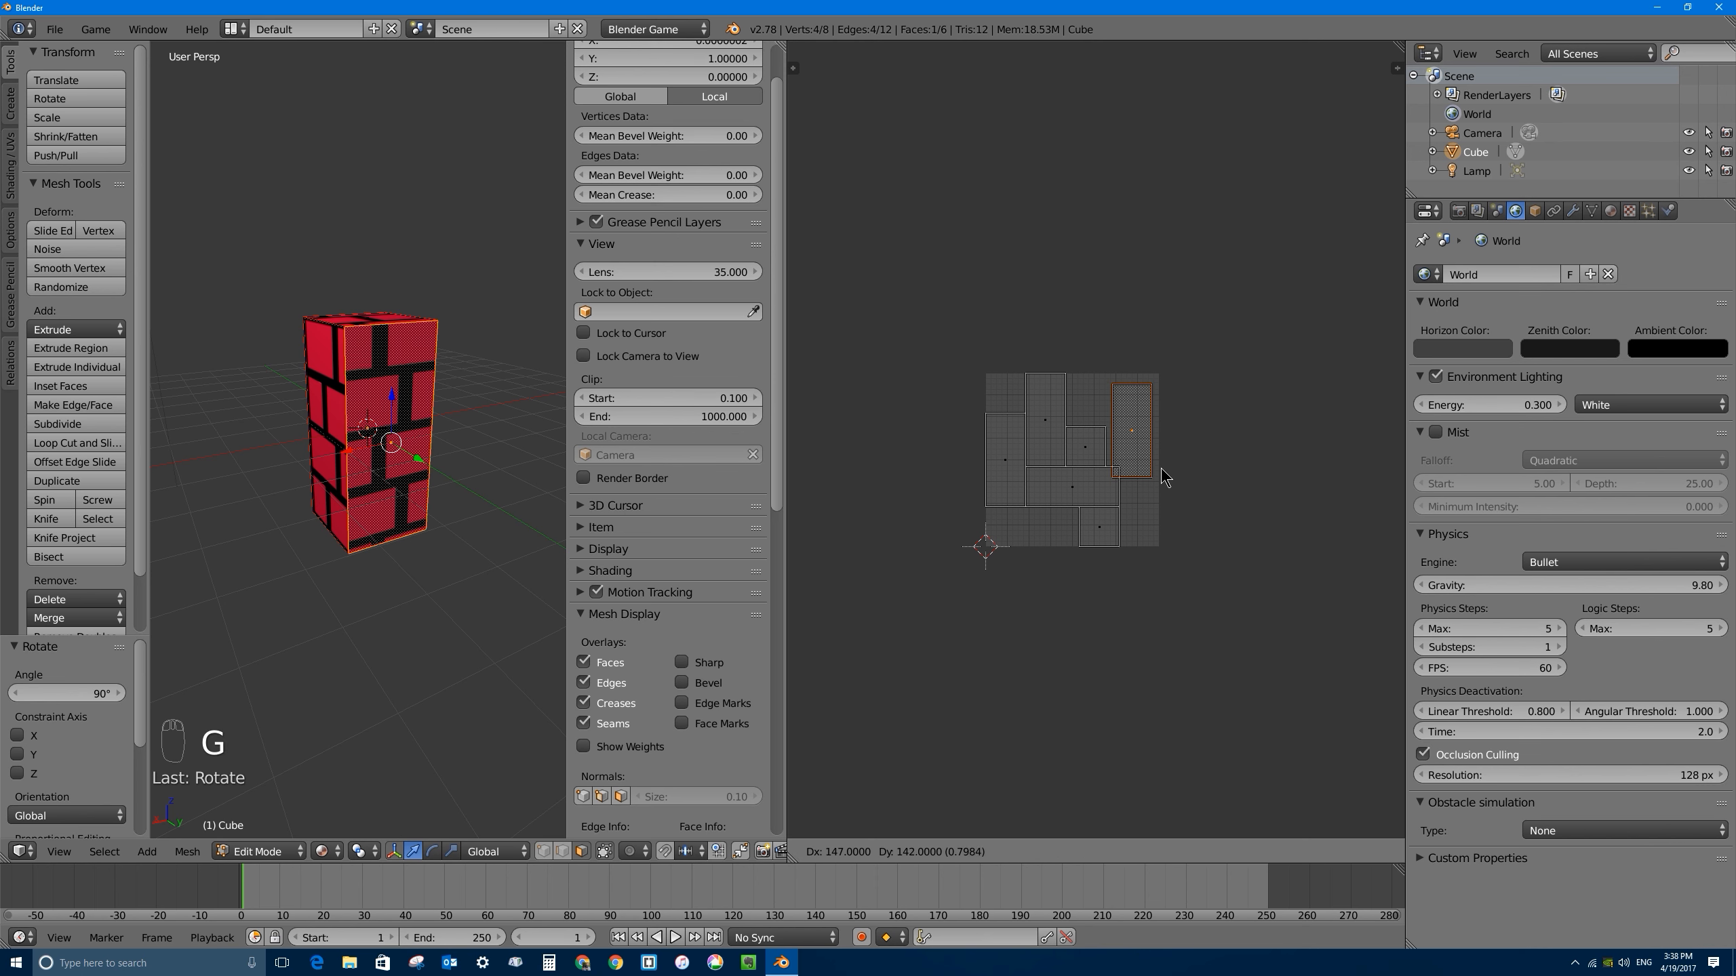
{"action": "left_click", "coordinate": [1164, 481]}
Step: Select the side face with upright bricks, rotate its UVs 90°, and shift them up slightly by about 0.02
{"action": "middle_click_drag", "start_coordinate": [492, 540], "coordinate": [472, 486]}
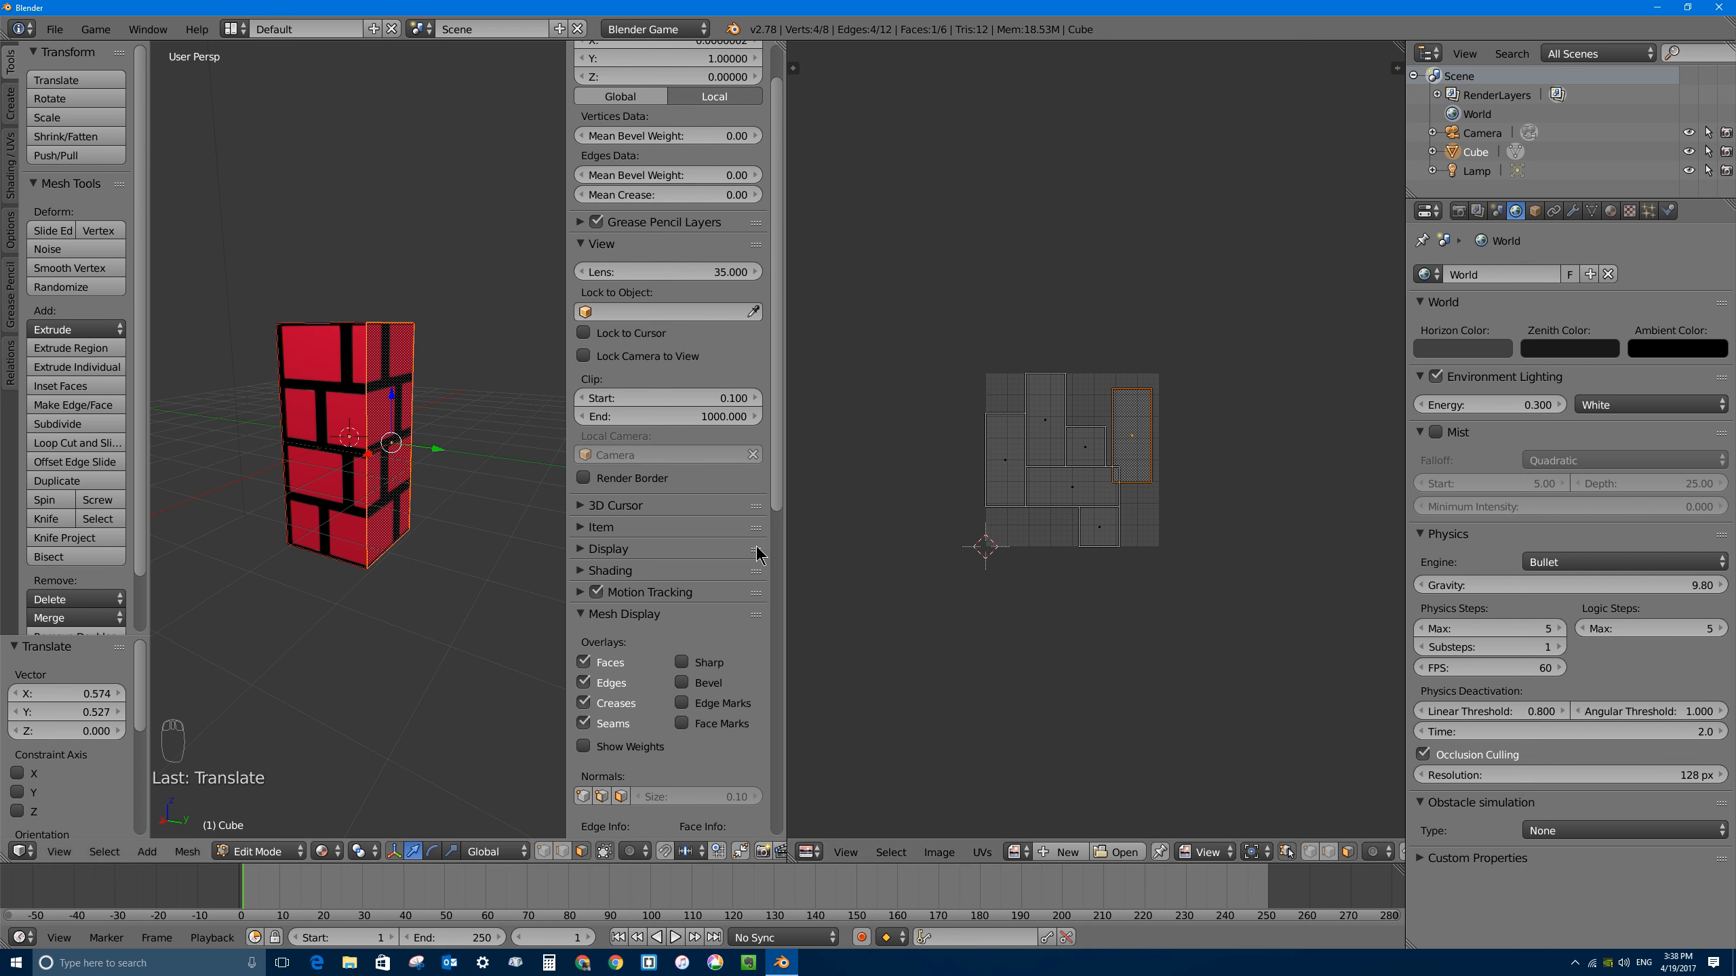
{"action": "middle_click_drag", "start_coordinate": [384, 435], "coordinate": [500, 385]}
{"action": "right_click", "coordinate": [499, 385]}
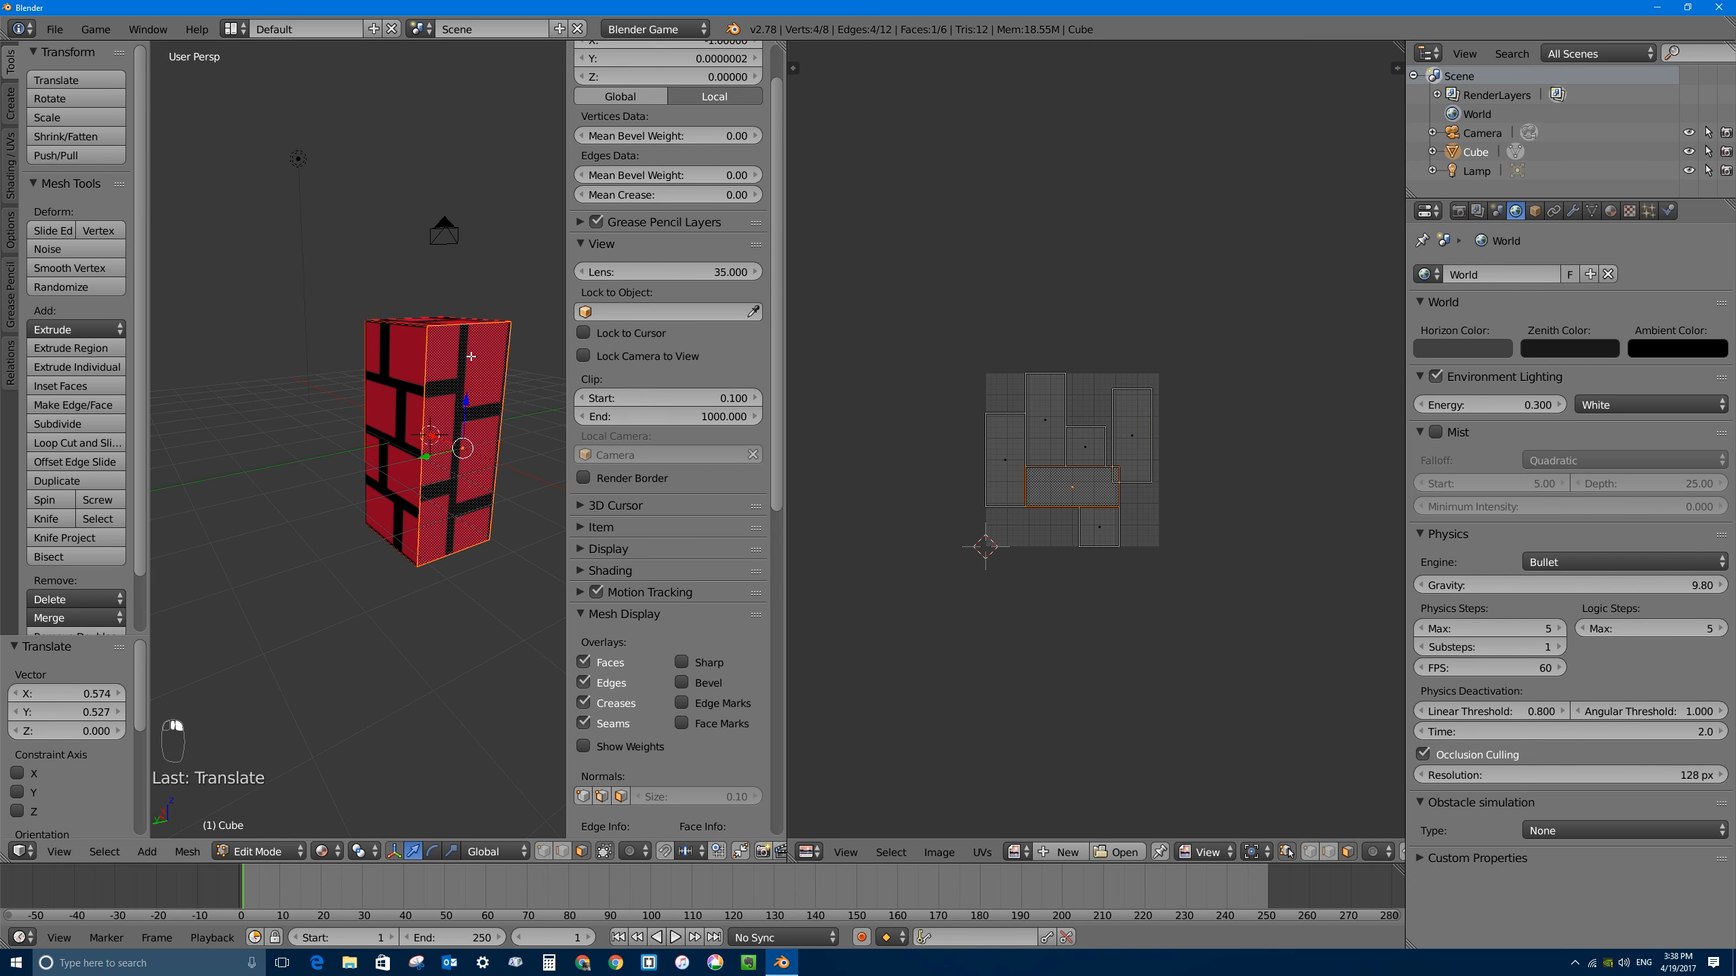
{"action": "type", "text": "r"}
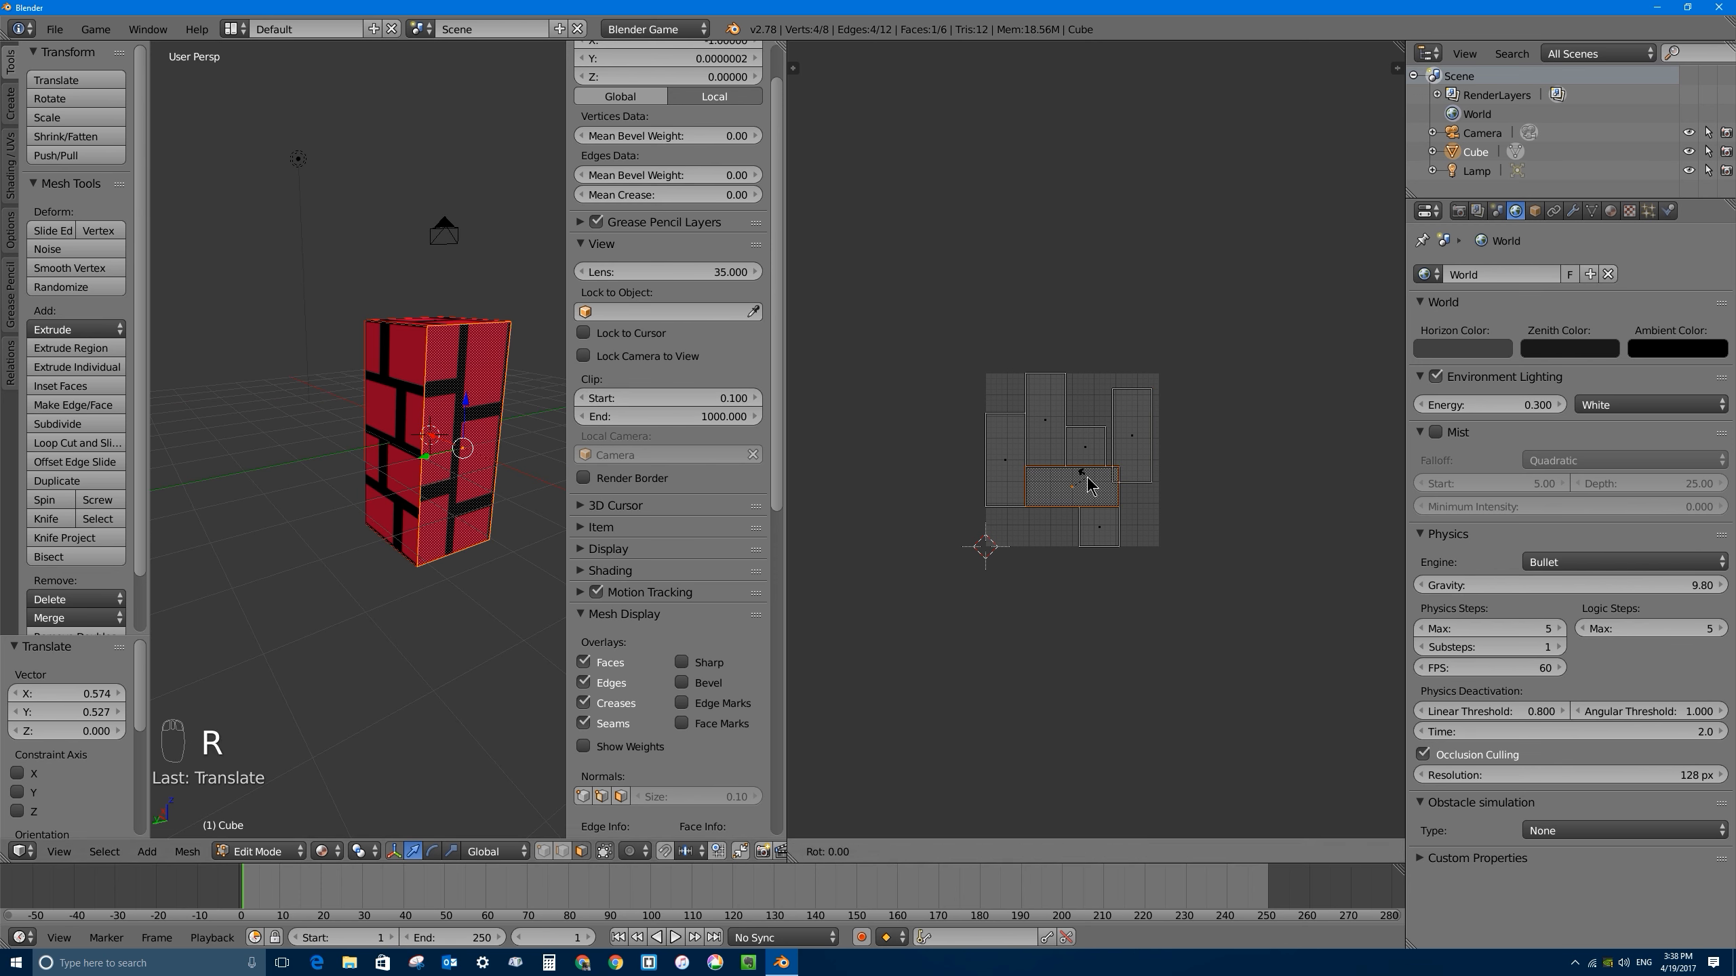
{"action": "type", "text": "90"}
{"action": "key", "text": "Return"}
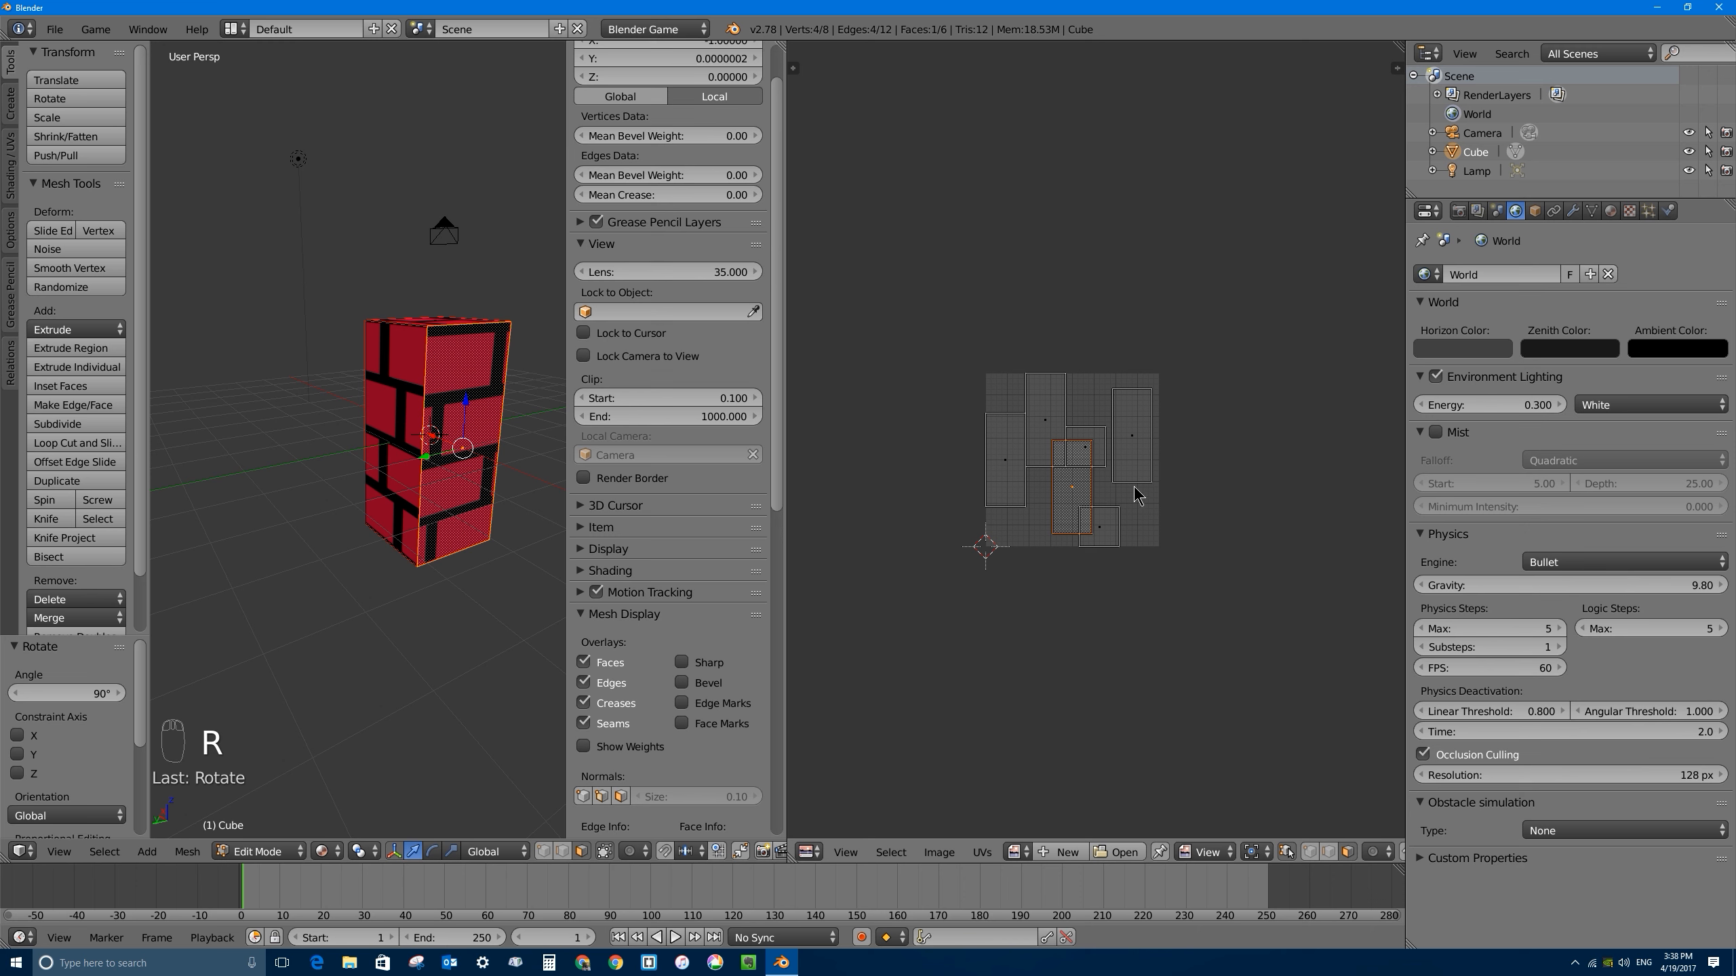
{"action": "key", "text": "g"}
{"action": "left_click", "coordinate": [1097, 510]}
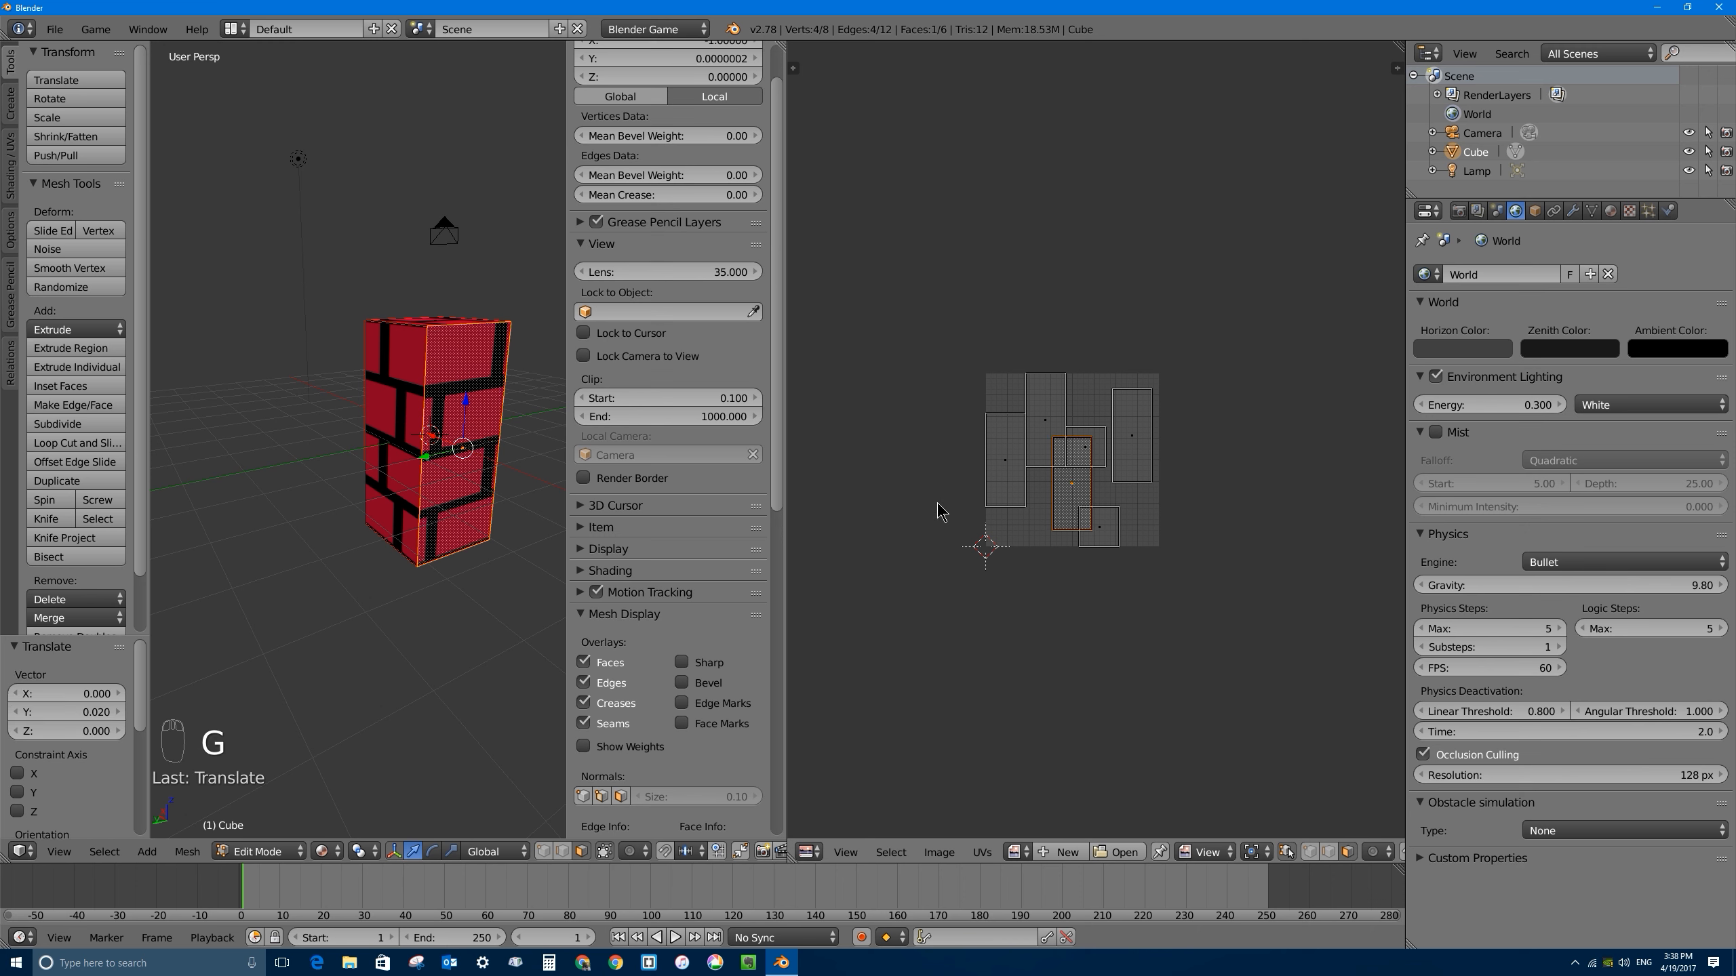
Step: Select another side face and reposition its UVs lower in the layout to line up its bricks with the neighbouring faces
{"action": "middle_click_drag", "start_coordinate": [497, 472], "coordinate": [399, 408]}
{"action": "right_click", "coordinate": [400, 408]}
{"action": "key", "text": "g"}
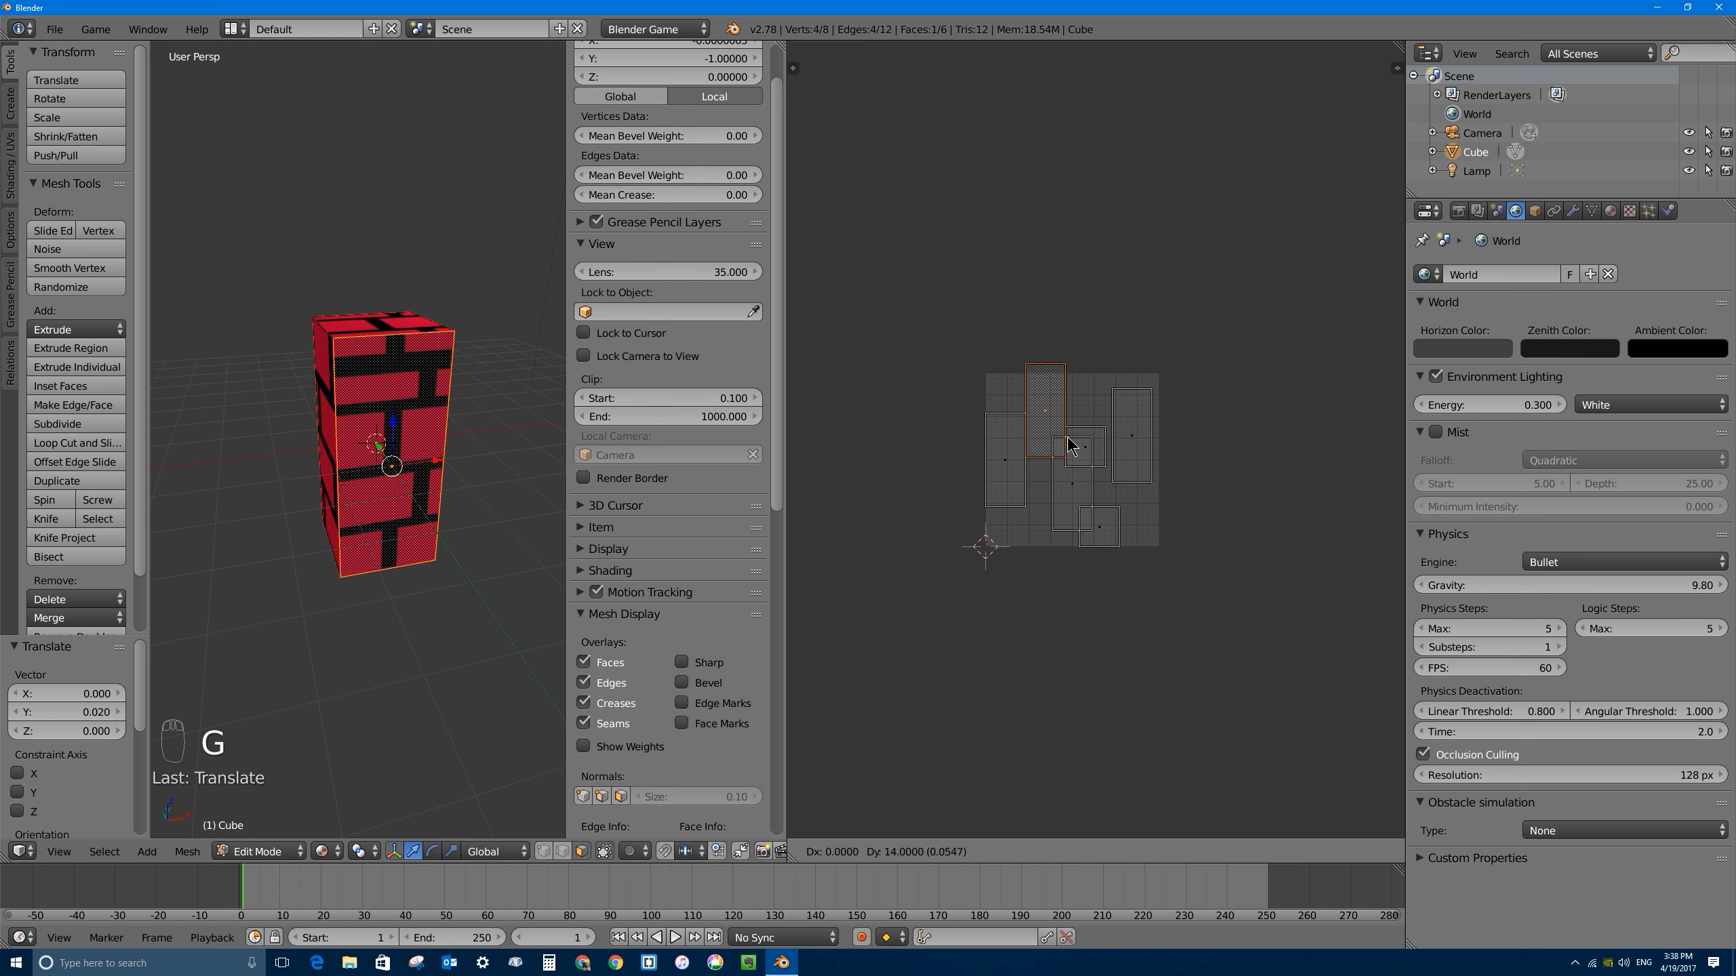
{"action": "left_click", "coordinate": [1069, 446]}
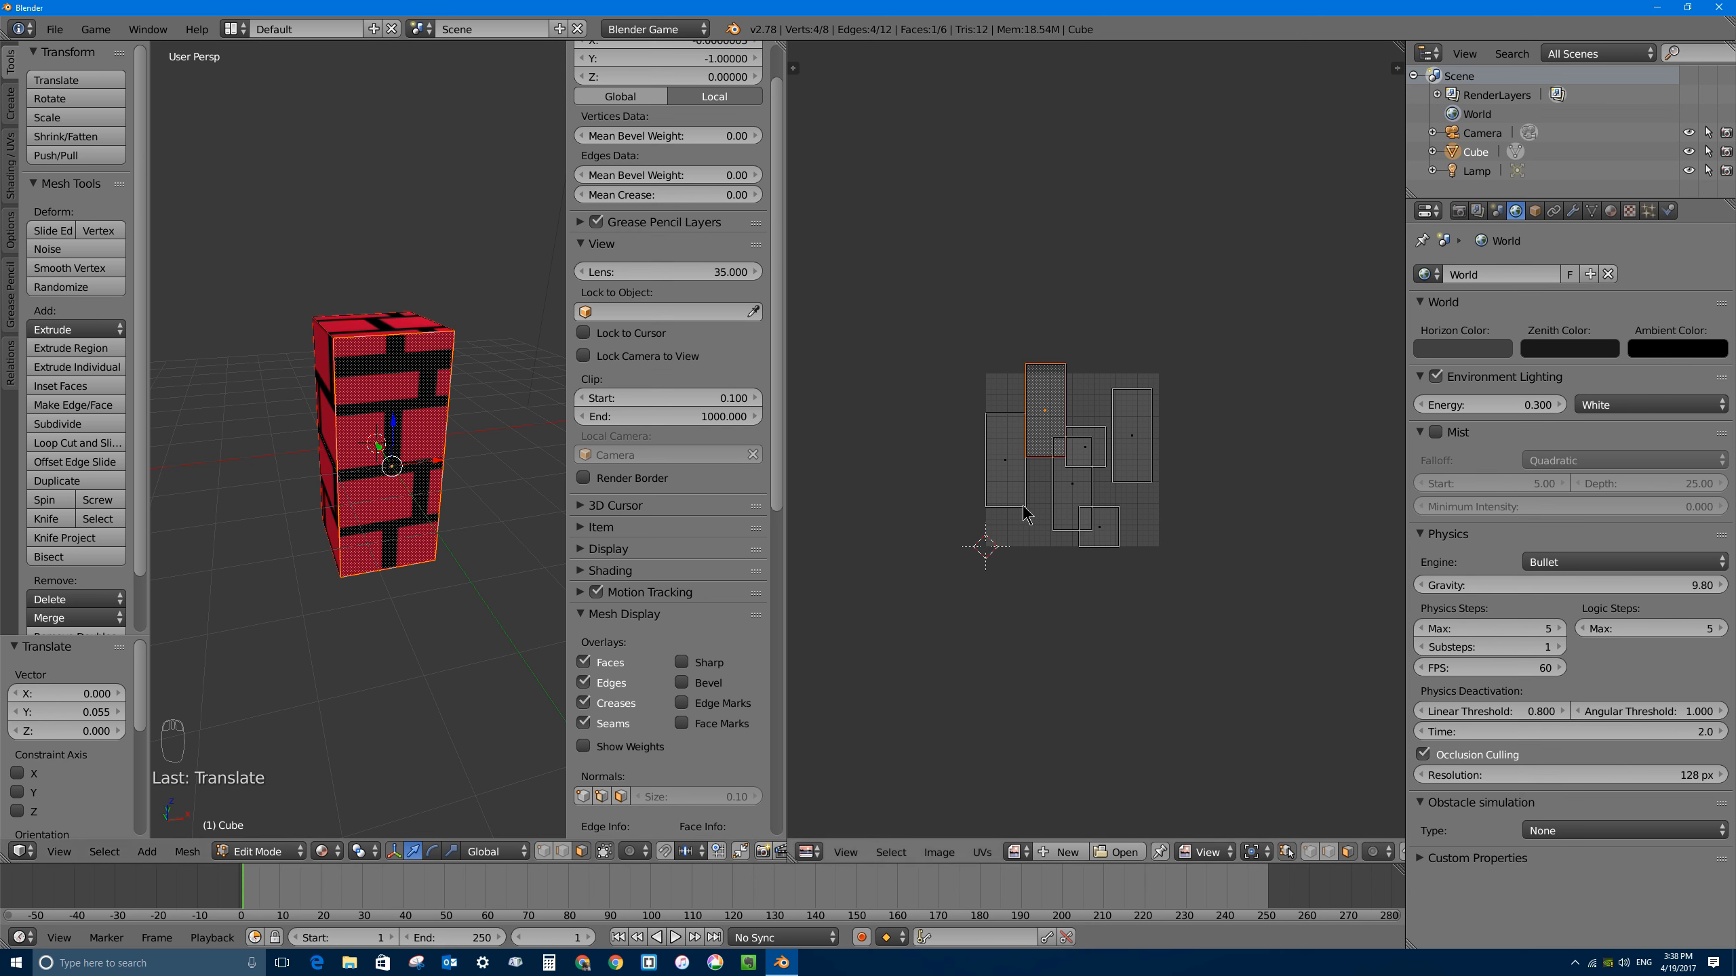
{"action": "key", "text": "g"}
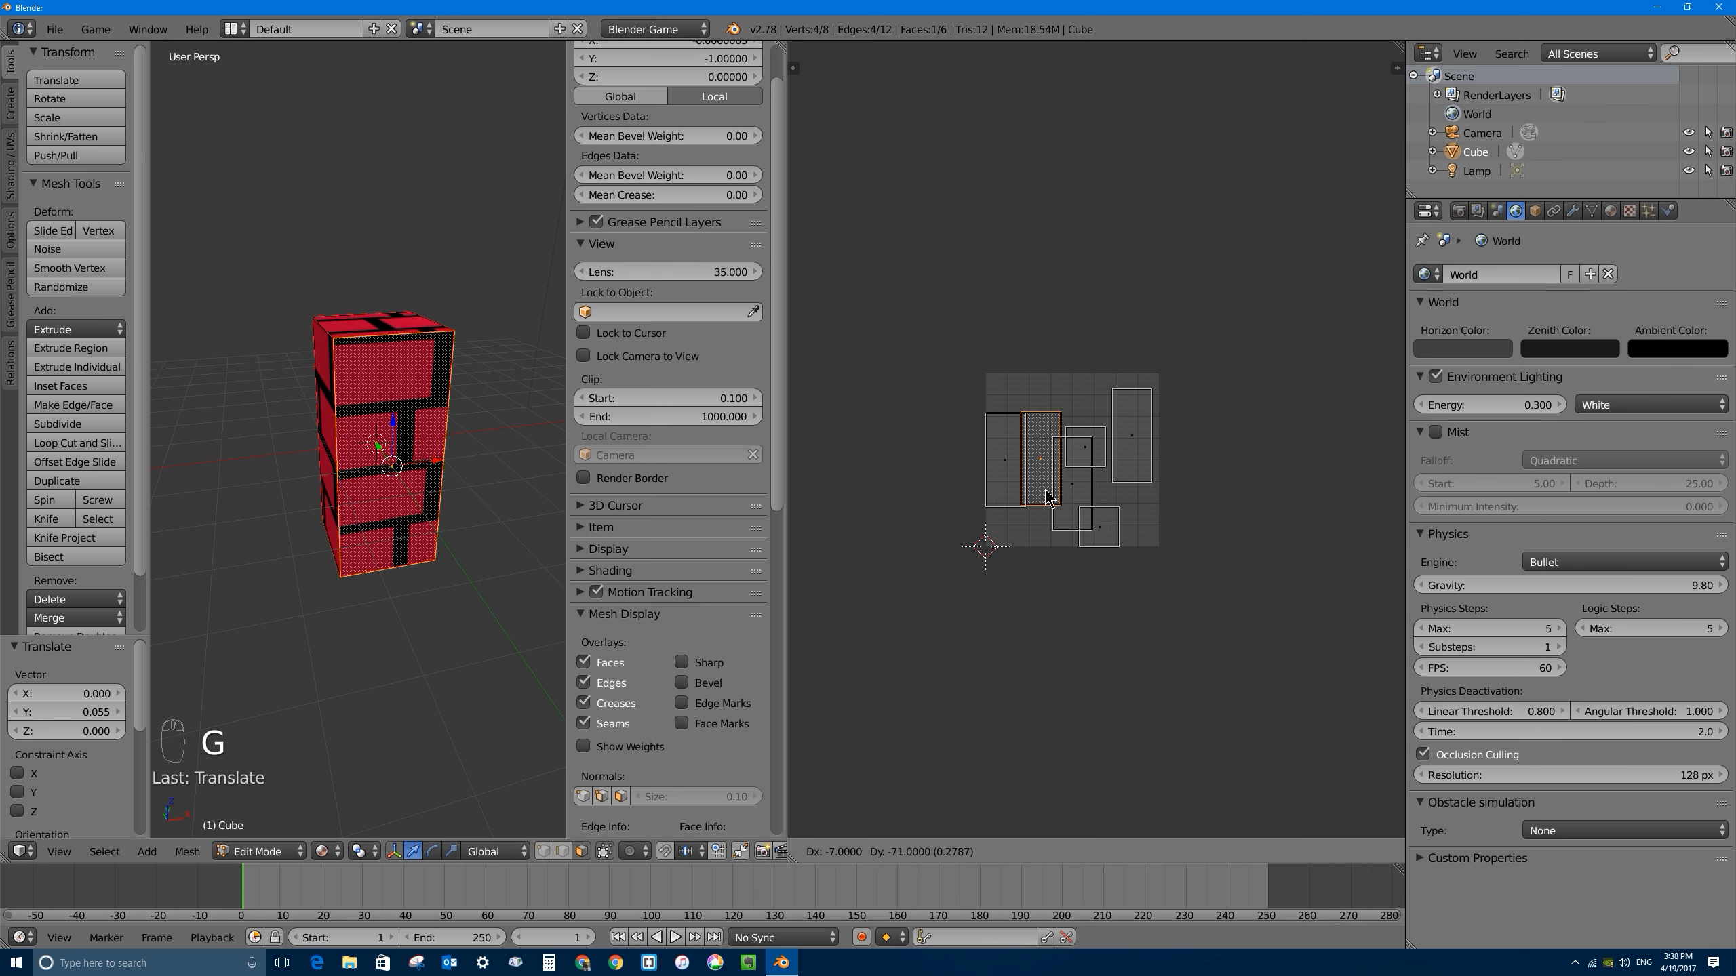
{"action": "left_click", "coordinate": [1045, 489]}
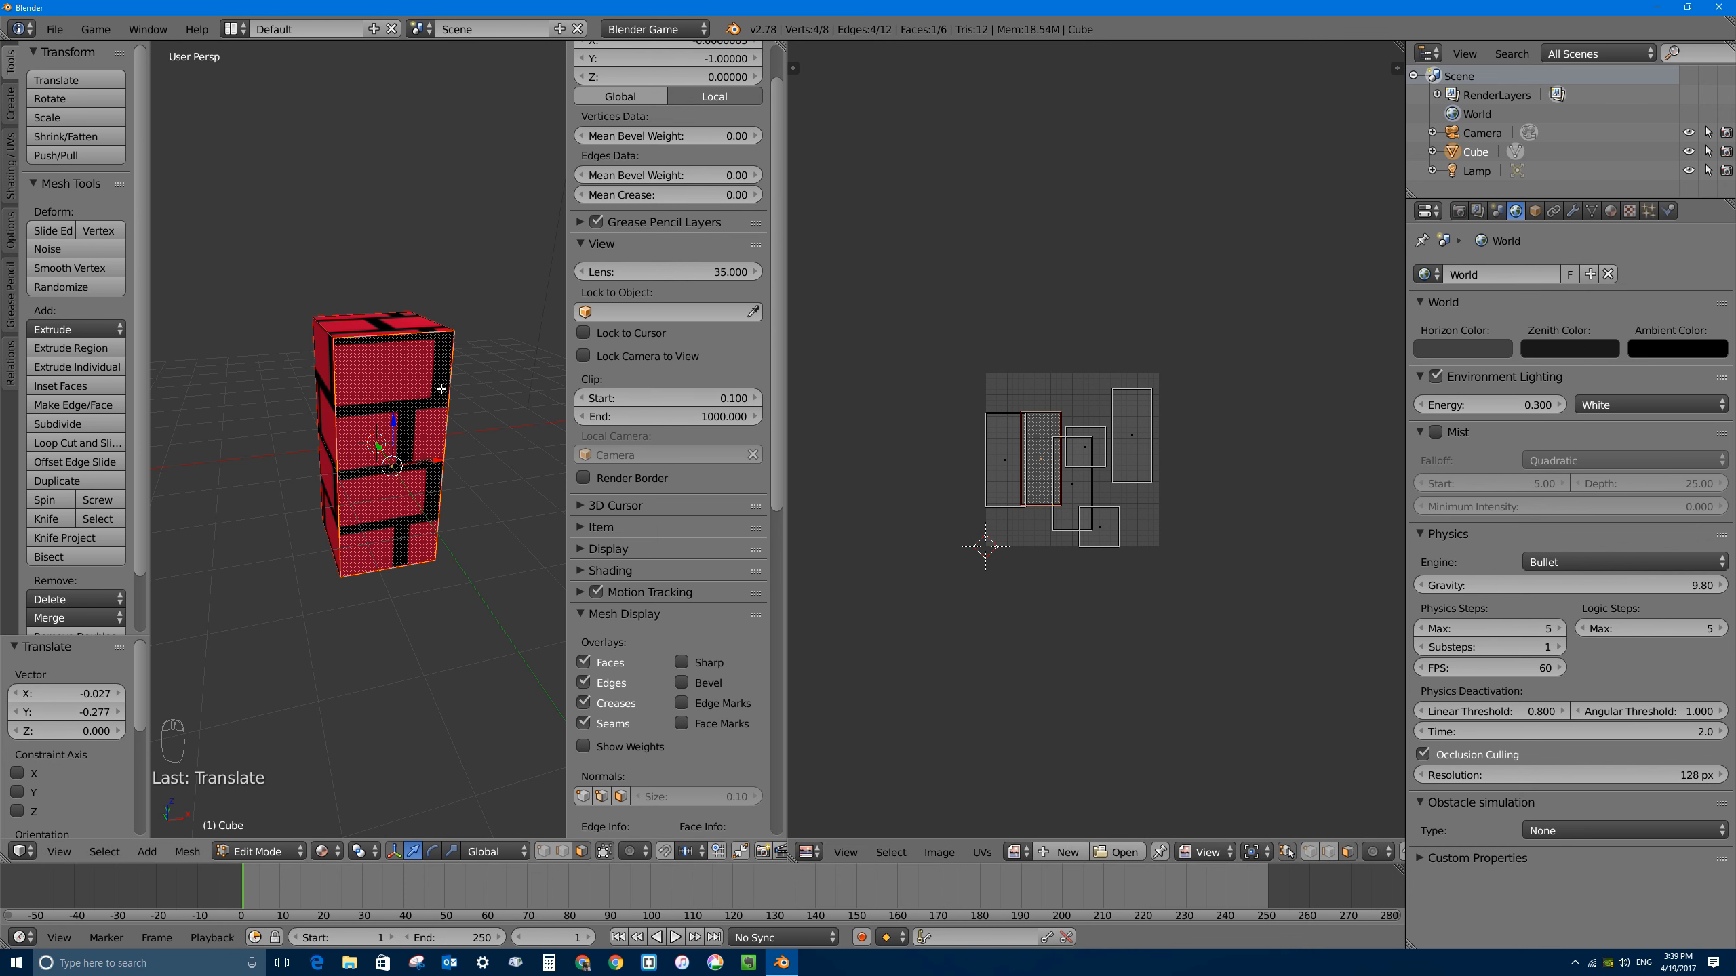
Step: Return to Object Mode, inspect the box's corners, and hide the 3D view's properties sidebar
{"action": "mouse_move", "coordinate": [445, 427]}
{"action": "middle_mouse_down"}
{"action": "mouse_move", "coordinate": [442, 314]}
{"action": "mouse_move", "coordinate": [456, 402]}
{"action": "mouse_move", "coordinate": [531, 532]}
{"action": "mouse_move", "coordinate": [423, 454]}
{"action": "middle_mouse_up"}
{"action": "key", "text": "Tab"}
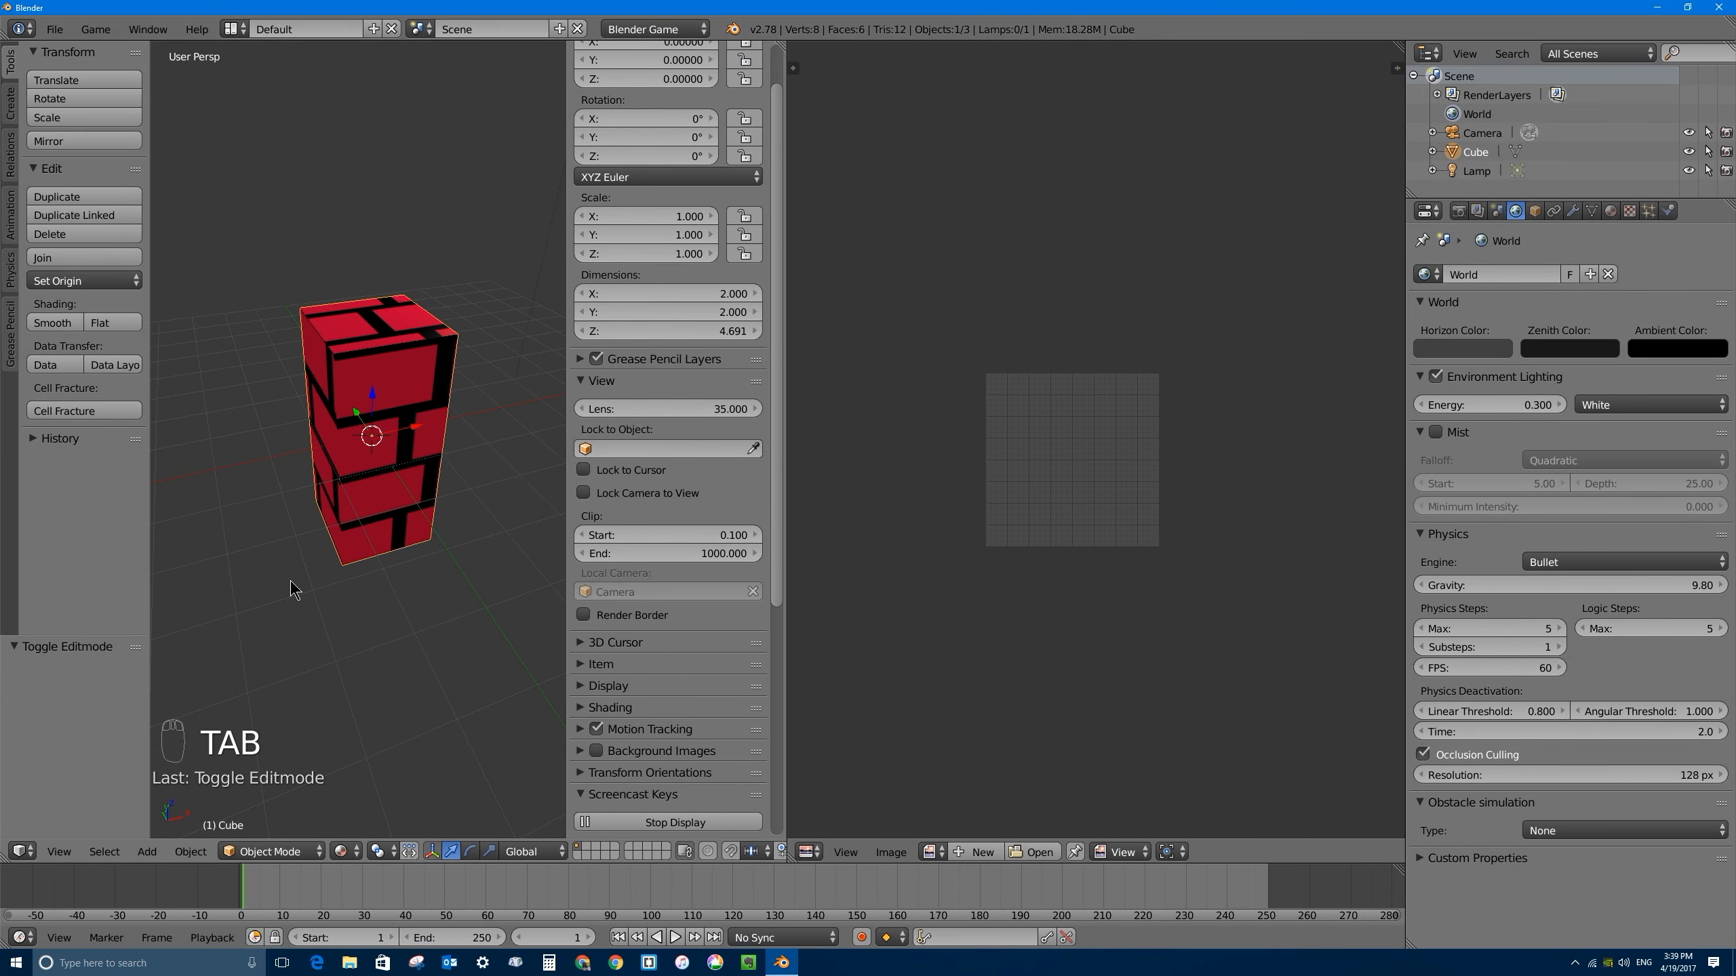
{"action": "middle_click_drag", "start_coordinate": [354, 414], "coordinate": [288, 478]}
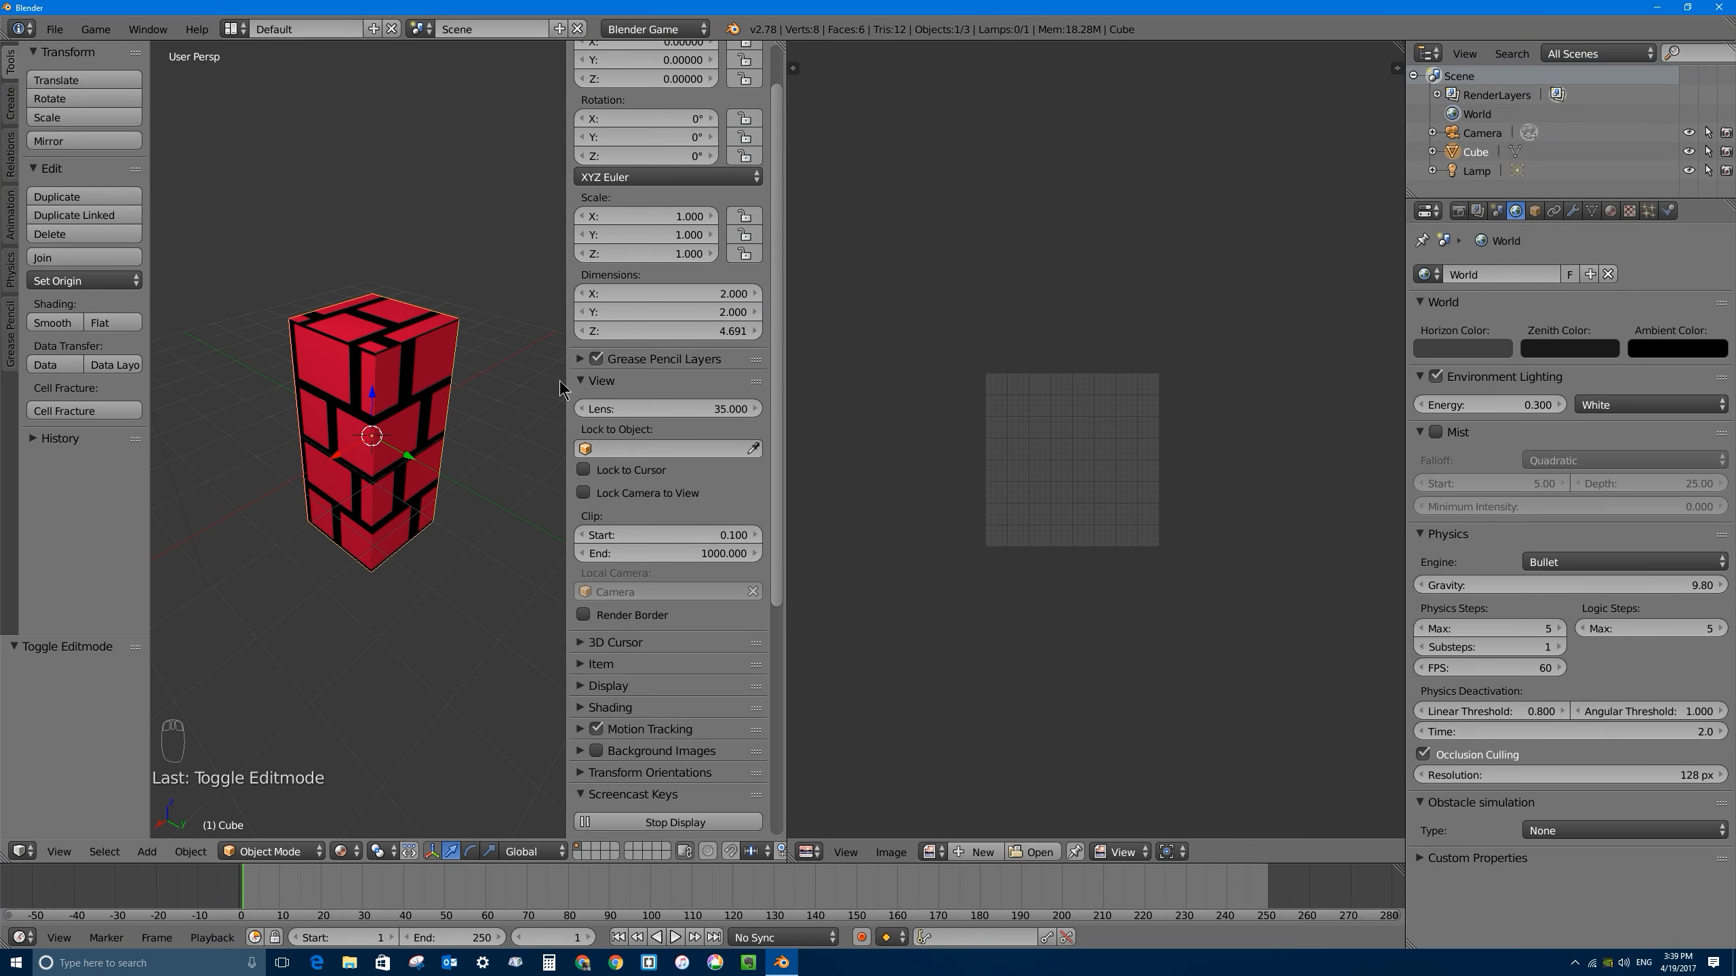
{"action": "left_click_drag", "start_coordinate": [568, 380], "coordinate": [809, 376]}
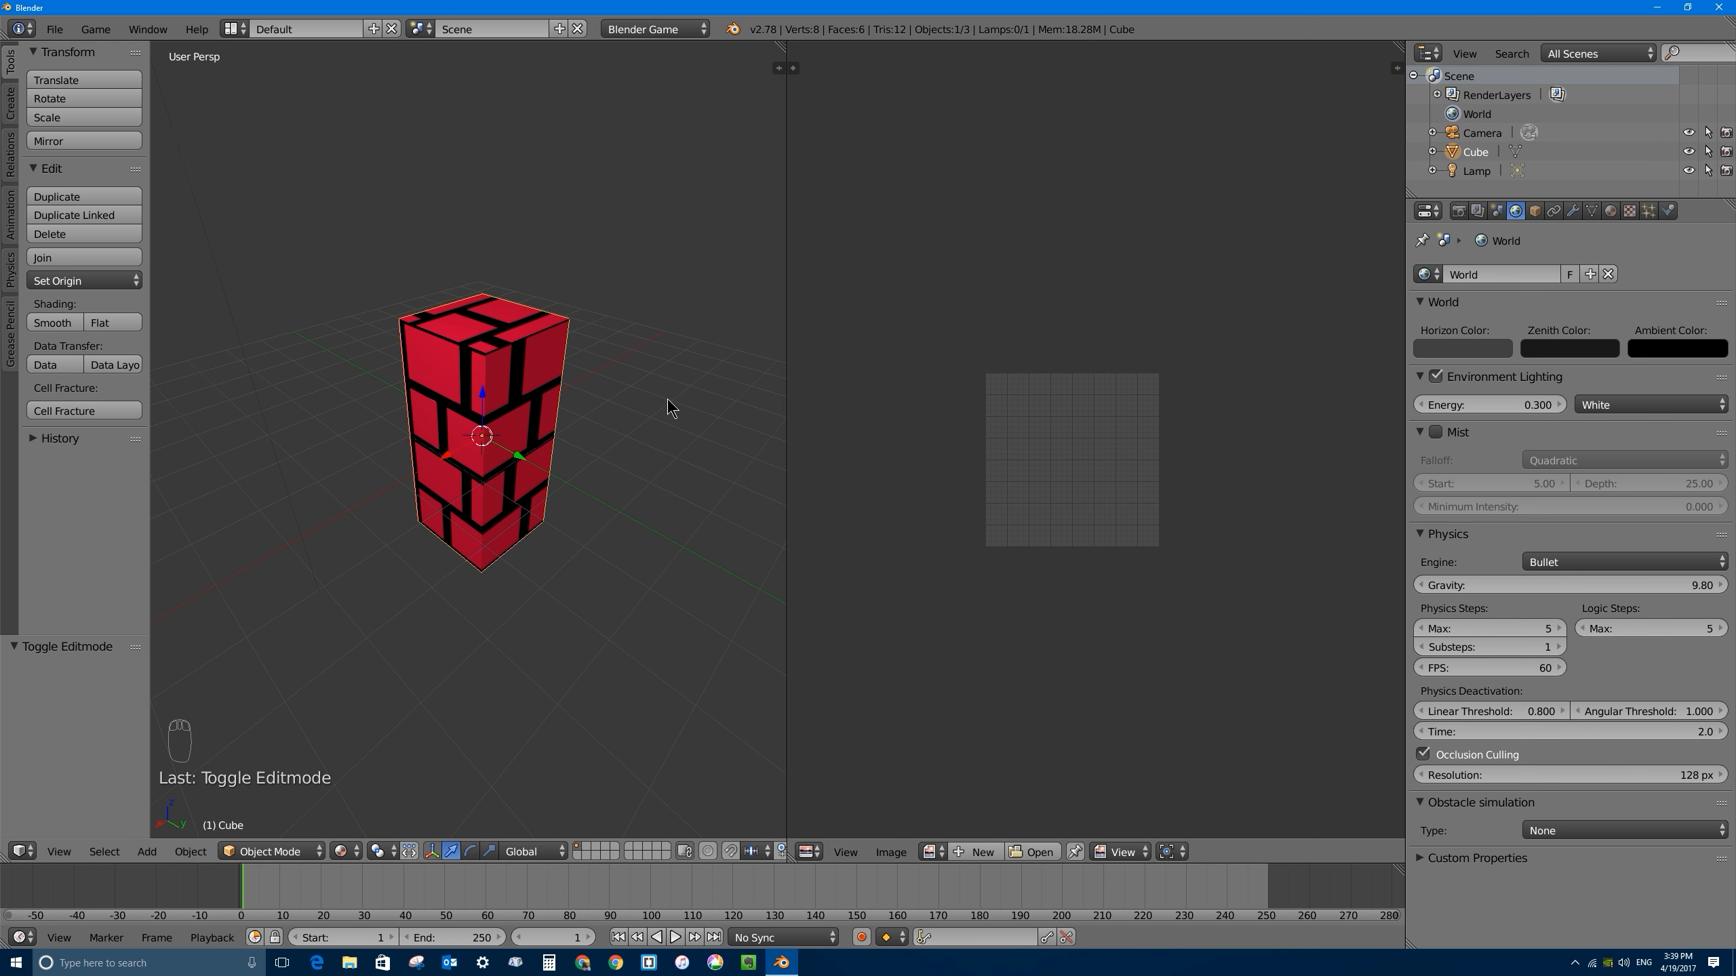
Step: Run the game preview to check the brick texture on the box, and stop it
{"action": "middle_click_drag", "start_coordinate": [667, 399], "coordinate": [561, 392]}
{"action": "key", "text": "p"}
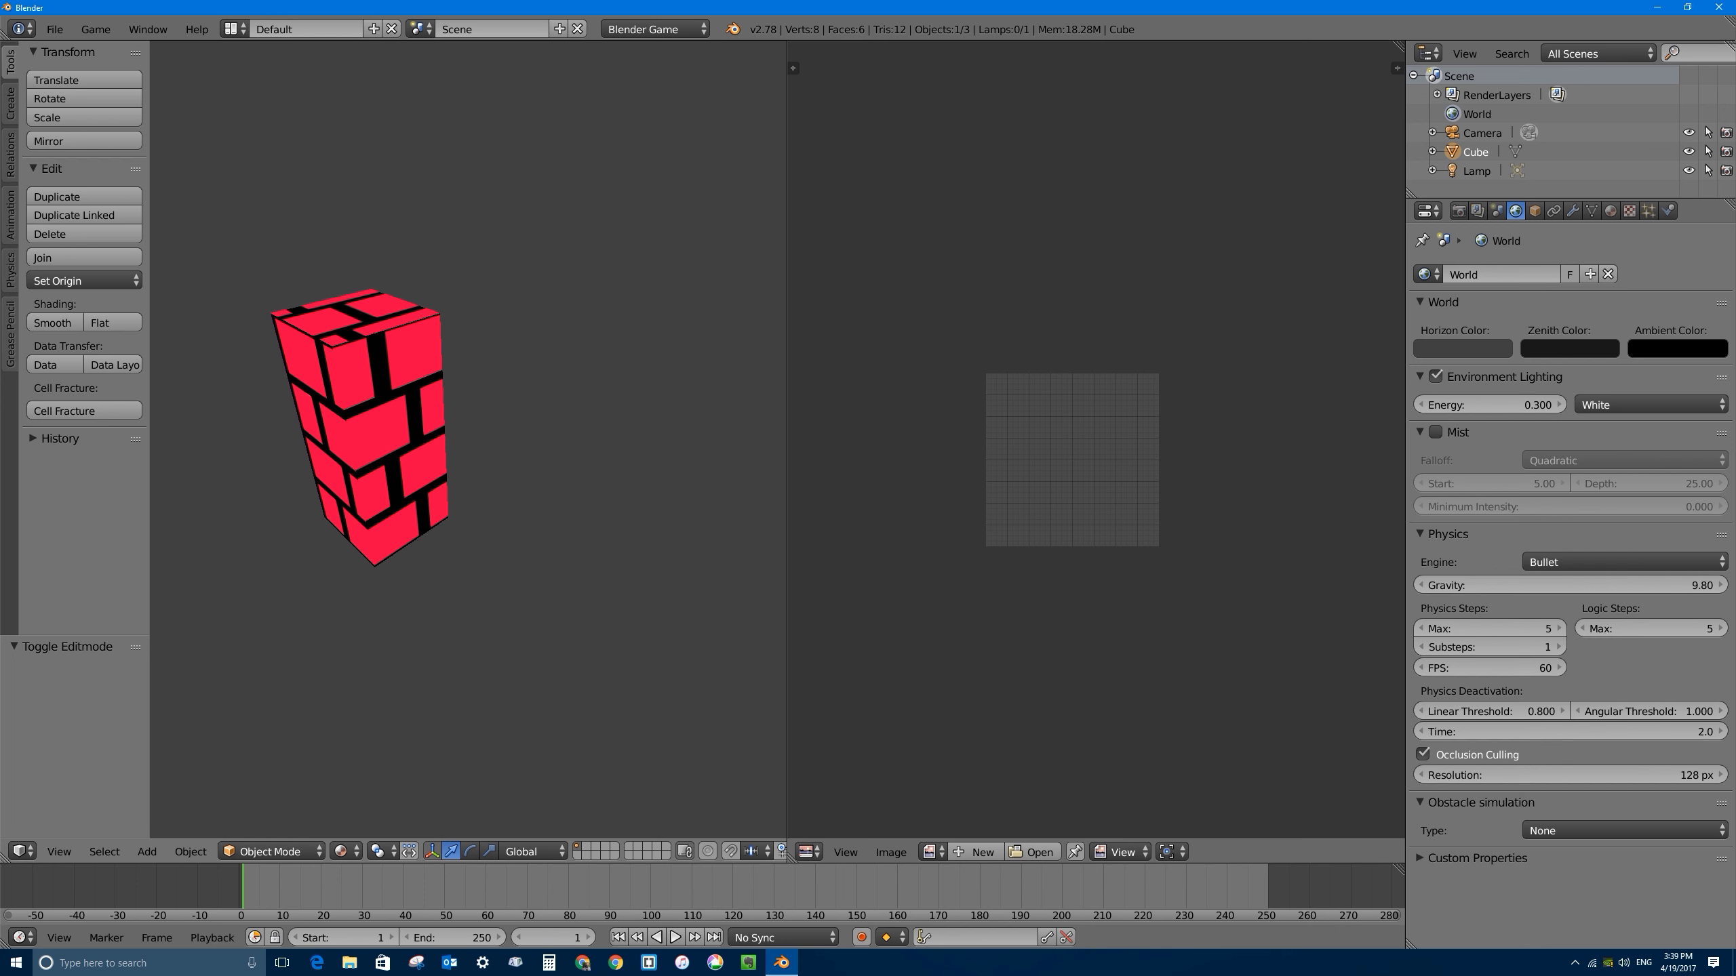
{"action": "key", "text": "Escape"}
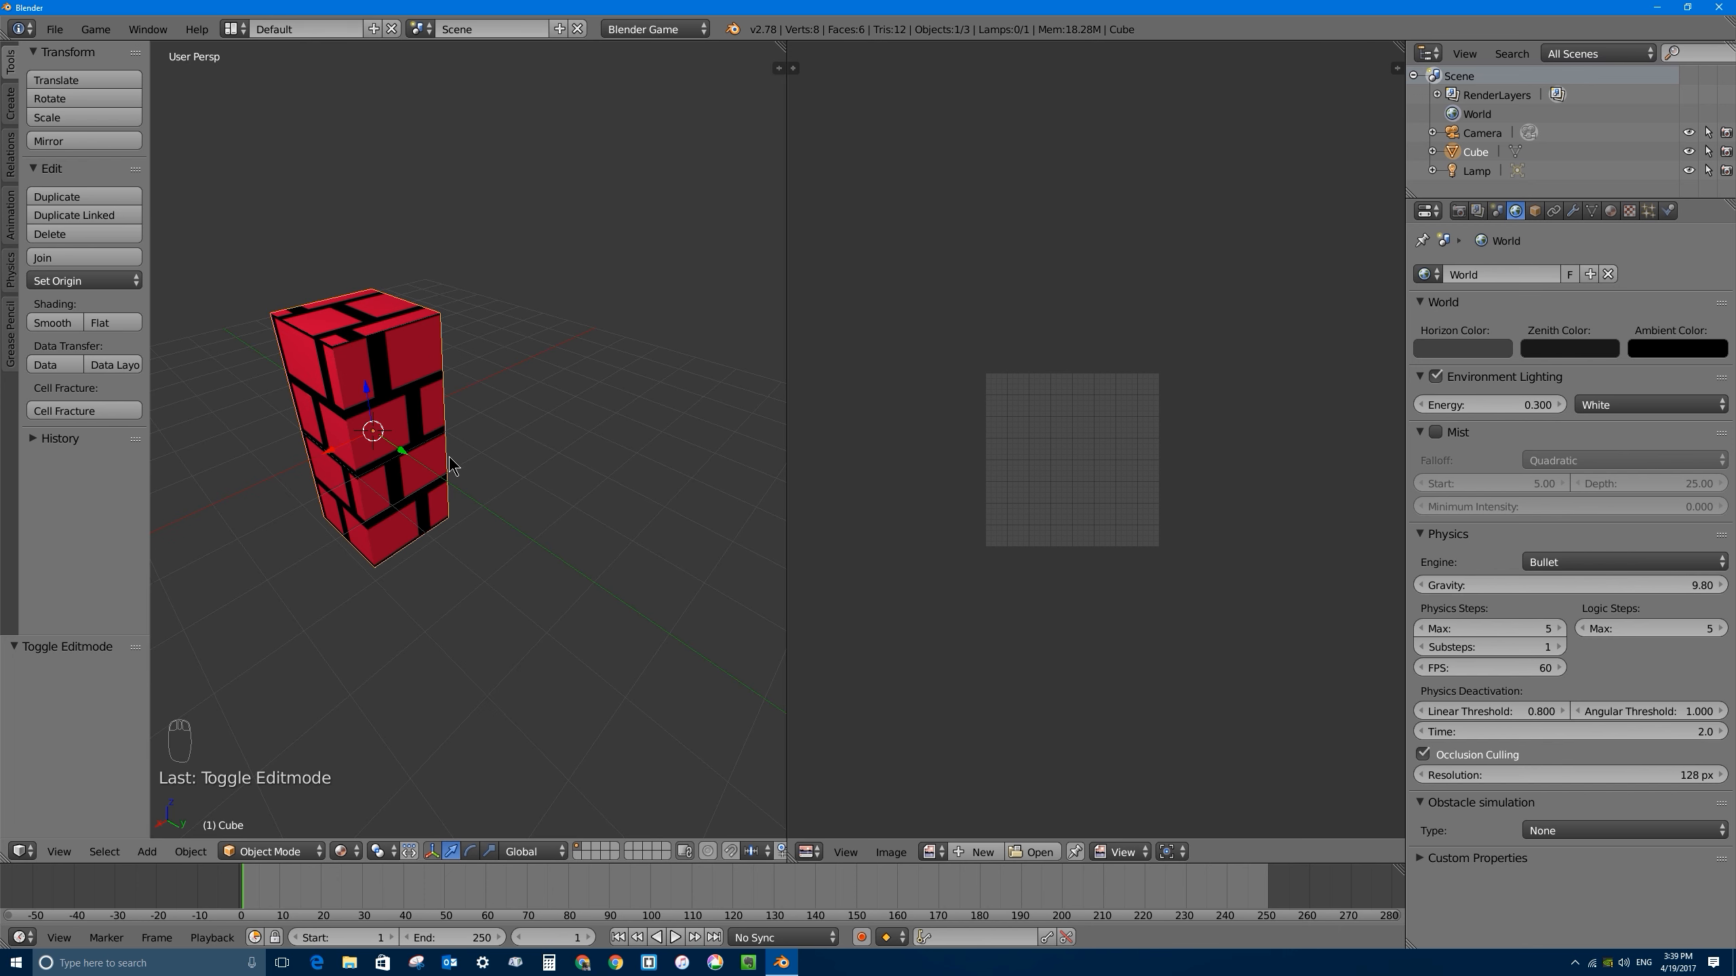
{"action": "middle_click_drag", "start_coordinate": [449, 456], "coordinate": [433, 462]}
Step: Place the 3D cursor away from the box and snap it back to the center
{"action": "key", "text": "shift+s"}
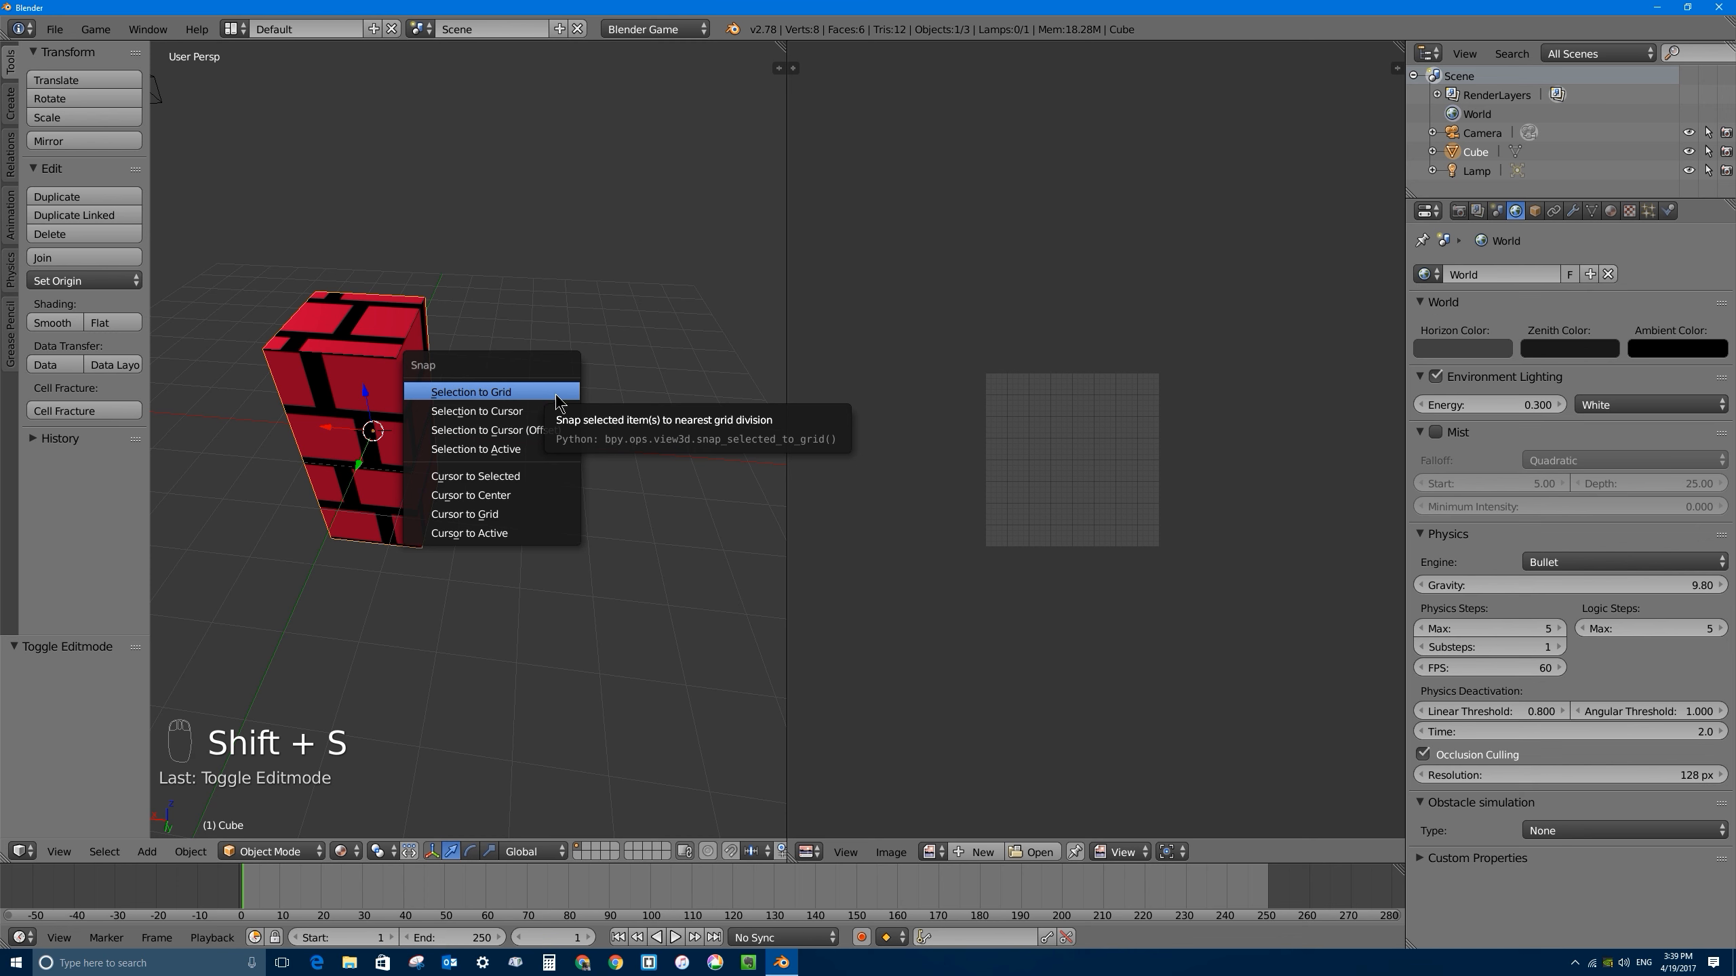
{"action": "left_click", "coordinate": [608, 155]}
{"action": "left_click", "coordinate": [661, 264]}
{"action": "left_click", "coordinate": [681, 322]}
{"action": "left_click", "coordinate": [444, 169]}
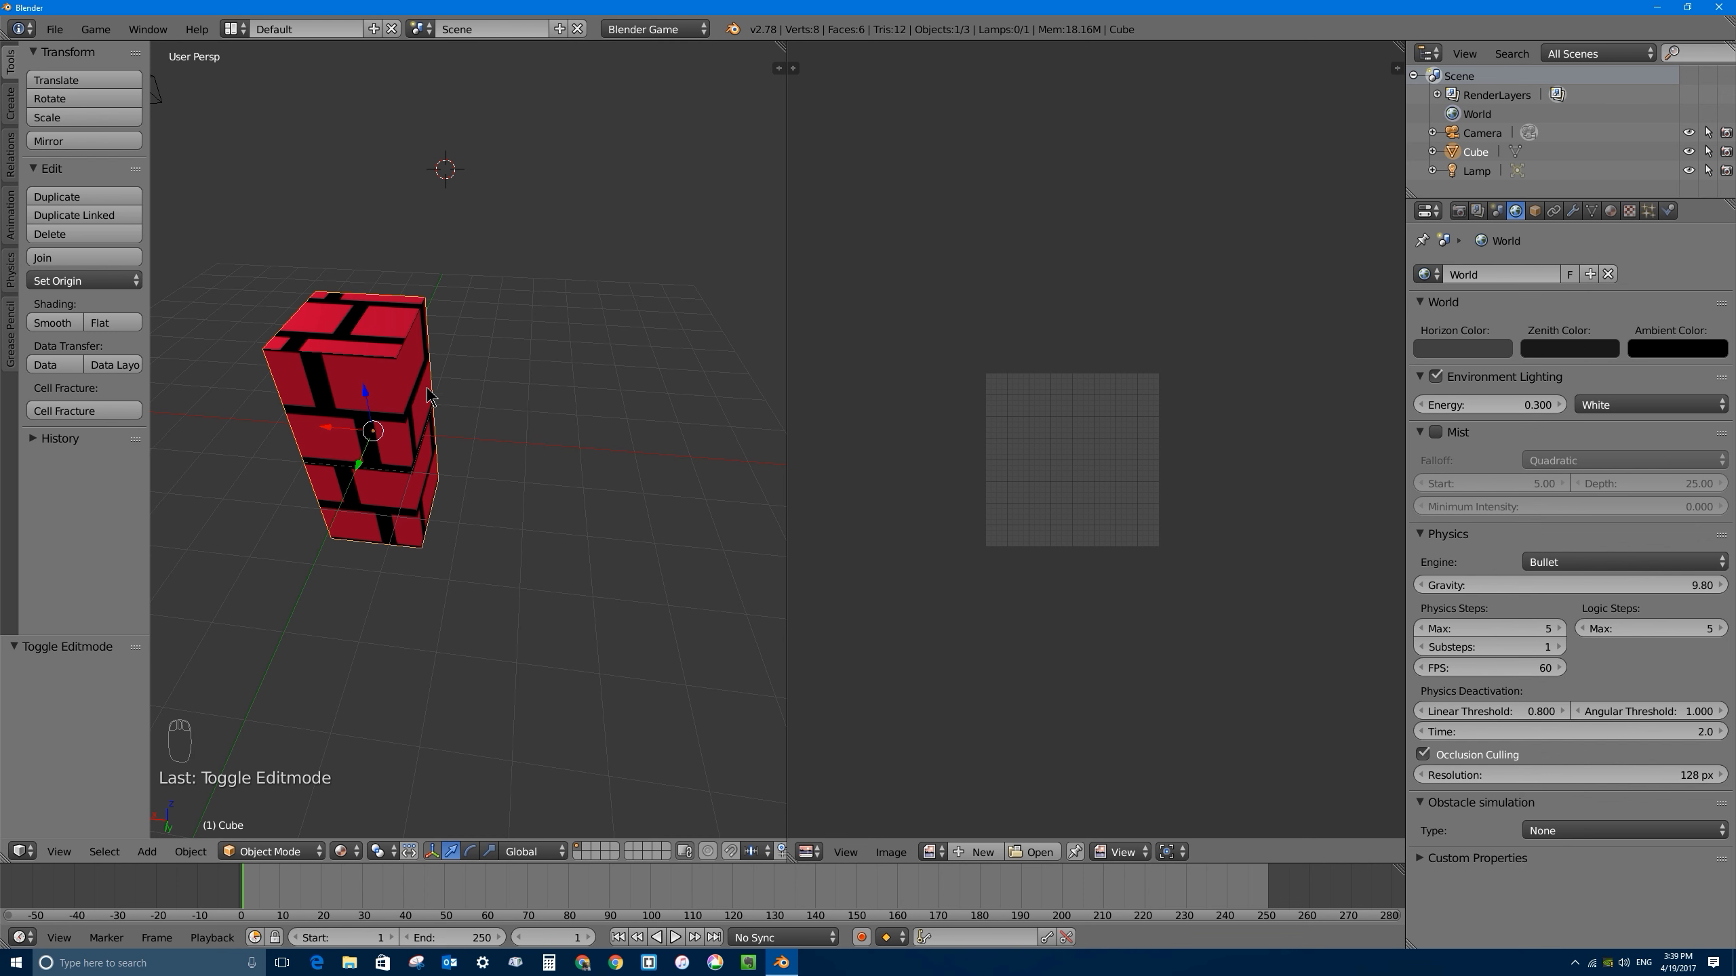
{"action": "key", "text": "shift+s"}
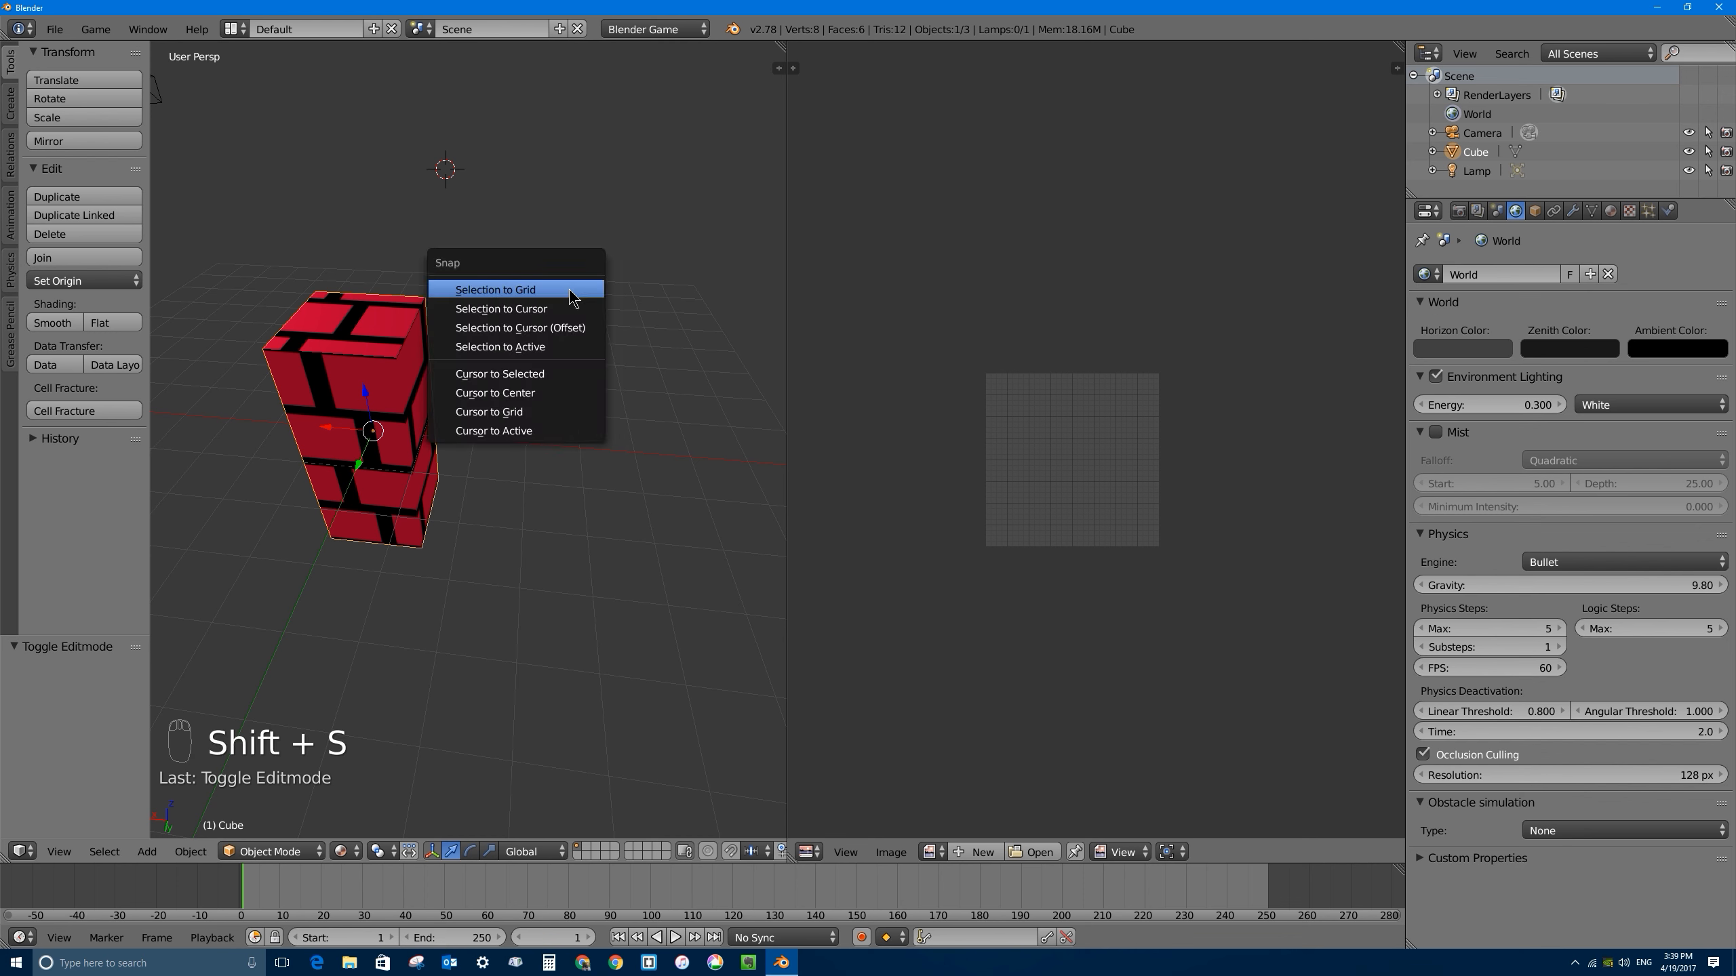
{"action": "left_click", "coordinate": [491, 395]}
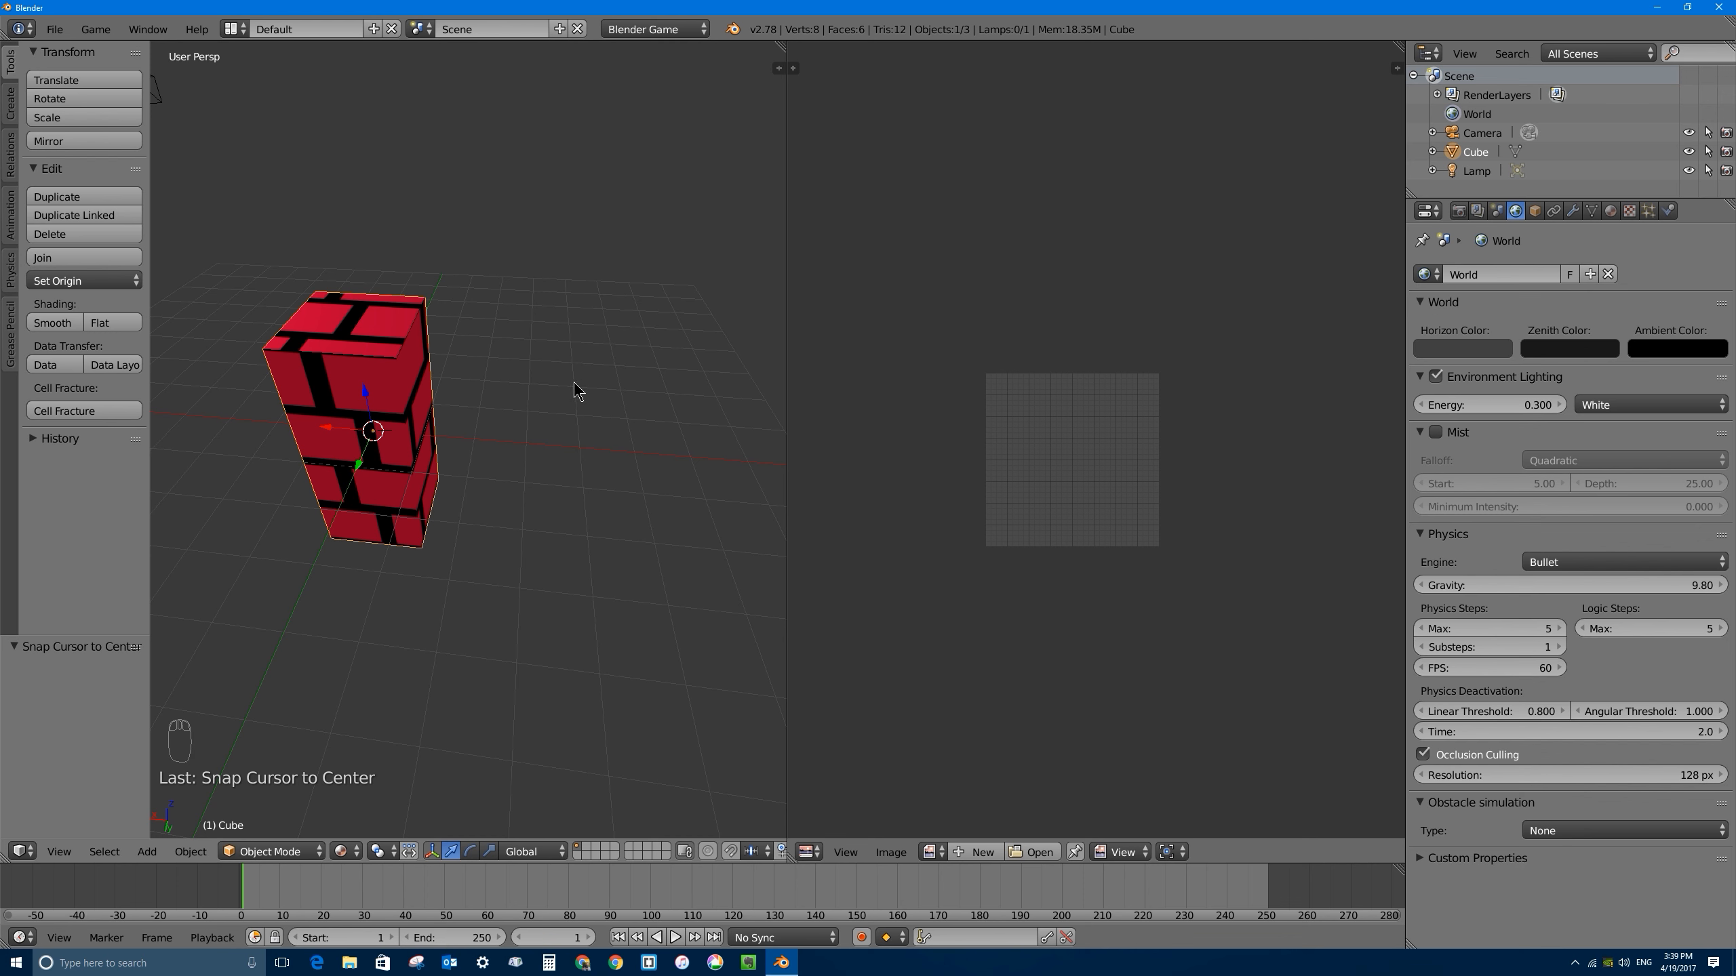
Step: Add a plane mesh and move it along the X axis about -3.7 units, beside the box
{"action": "key", "text": "shift+a"}
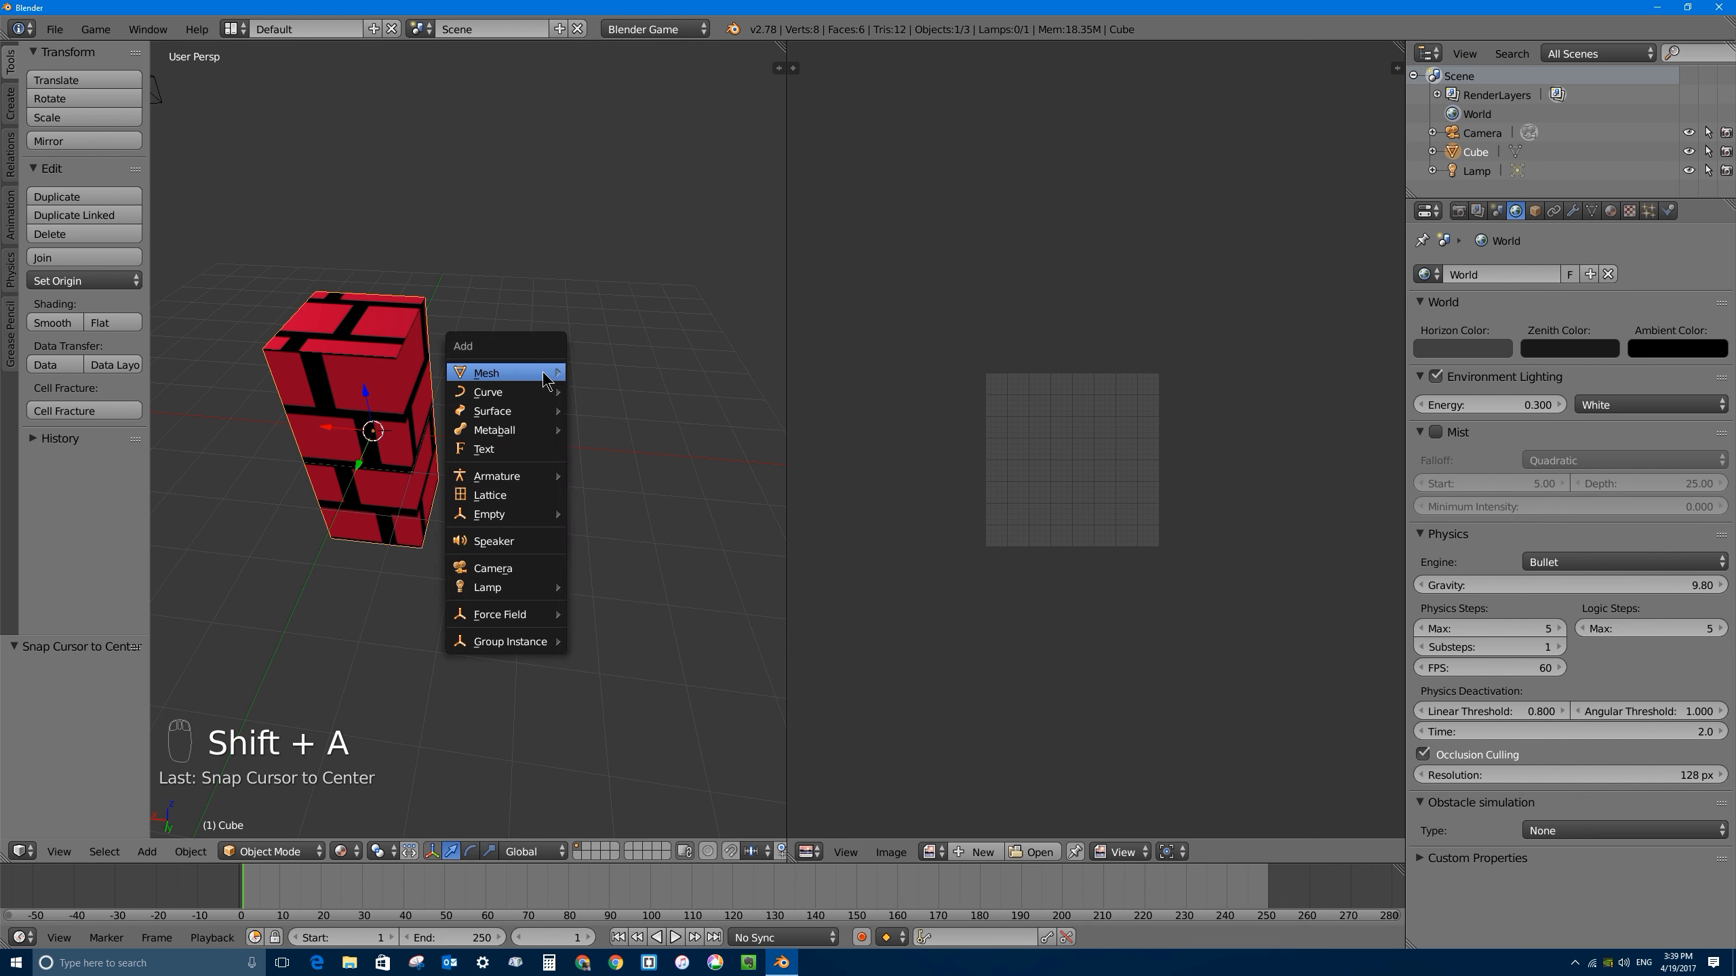
{"action": "mouse_move", "coordinate": [547, 379]}
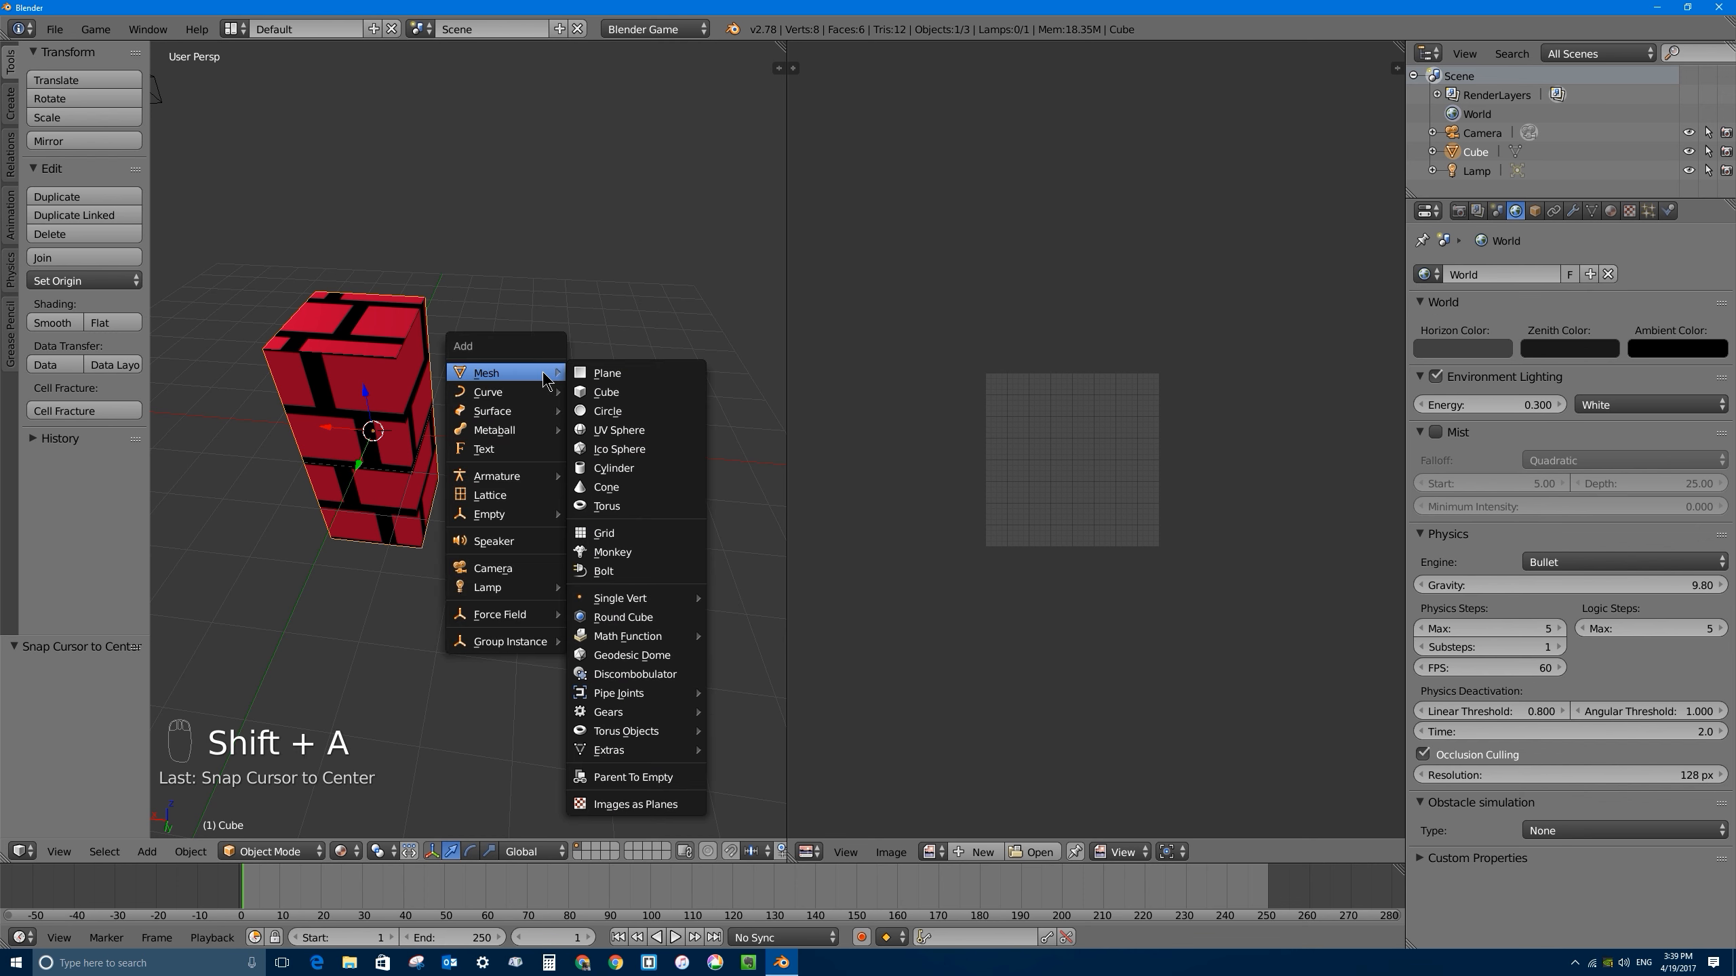
{"action": "left_click", "coordinate": [610, 380]}
{"action": "key", "text": "g"}
{"action": "key", "text": "x"}
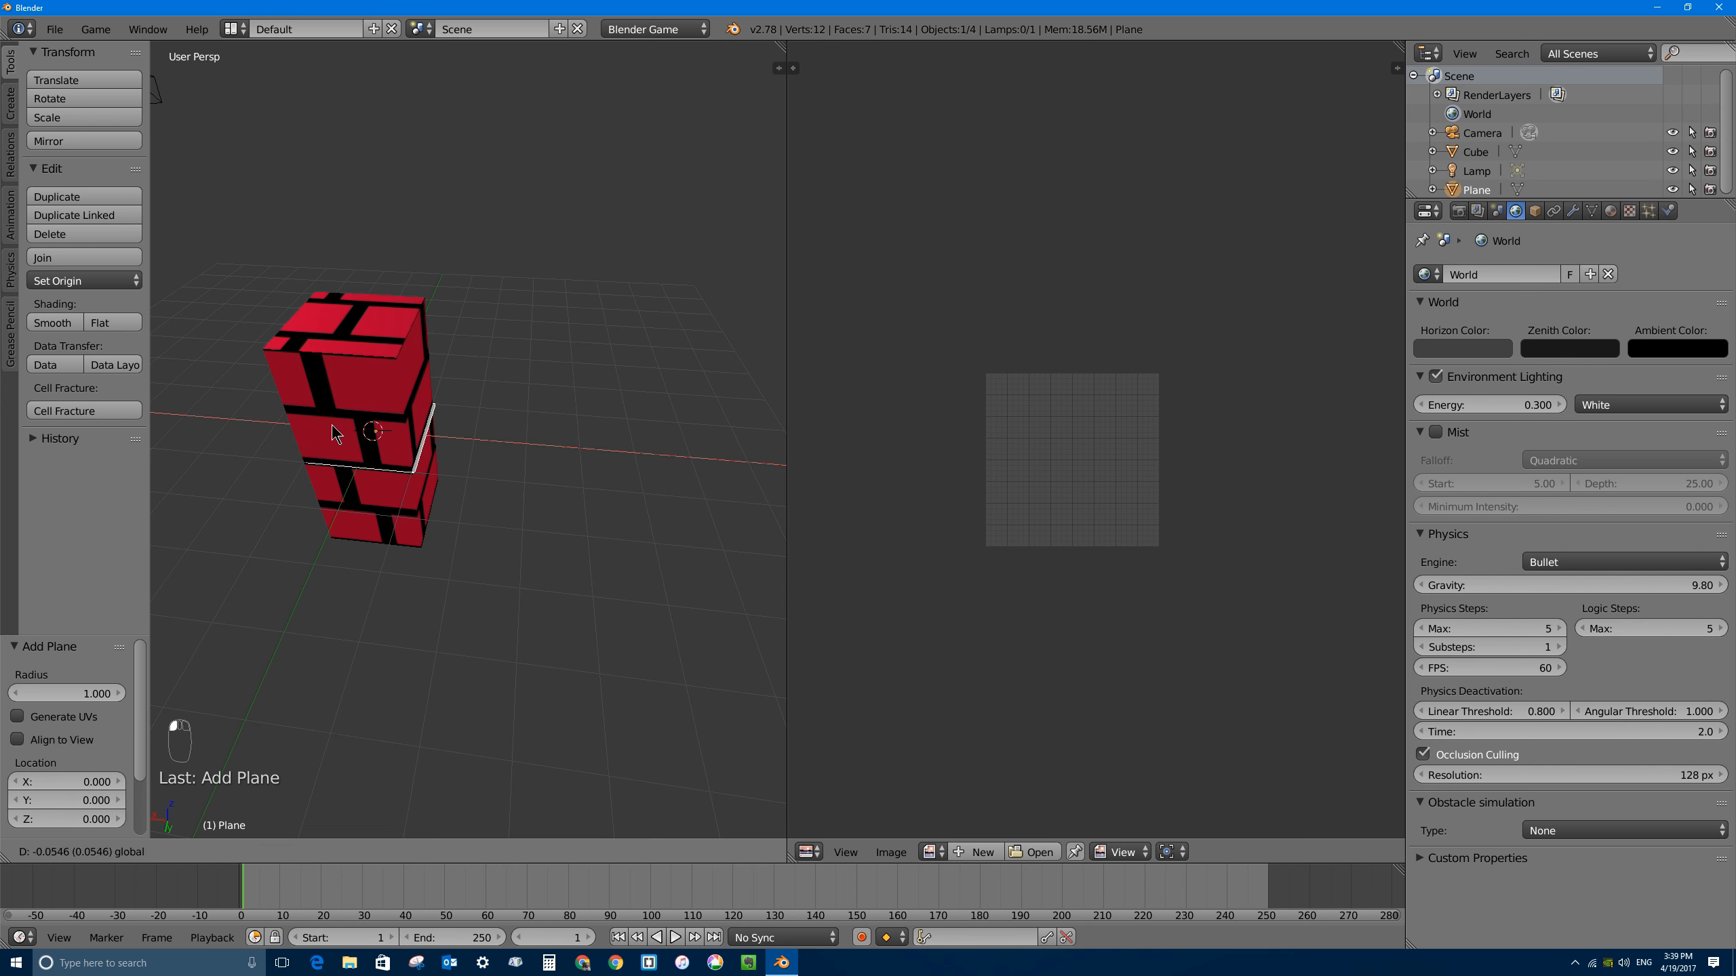
{"action": "left_click", "coordinate": [540, 567]}
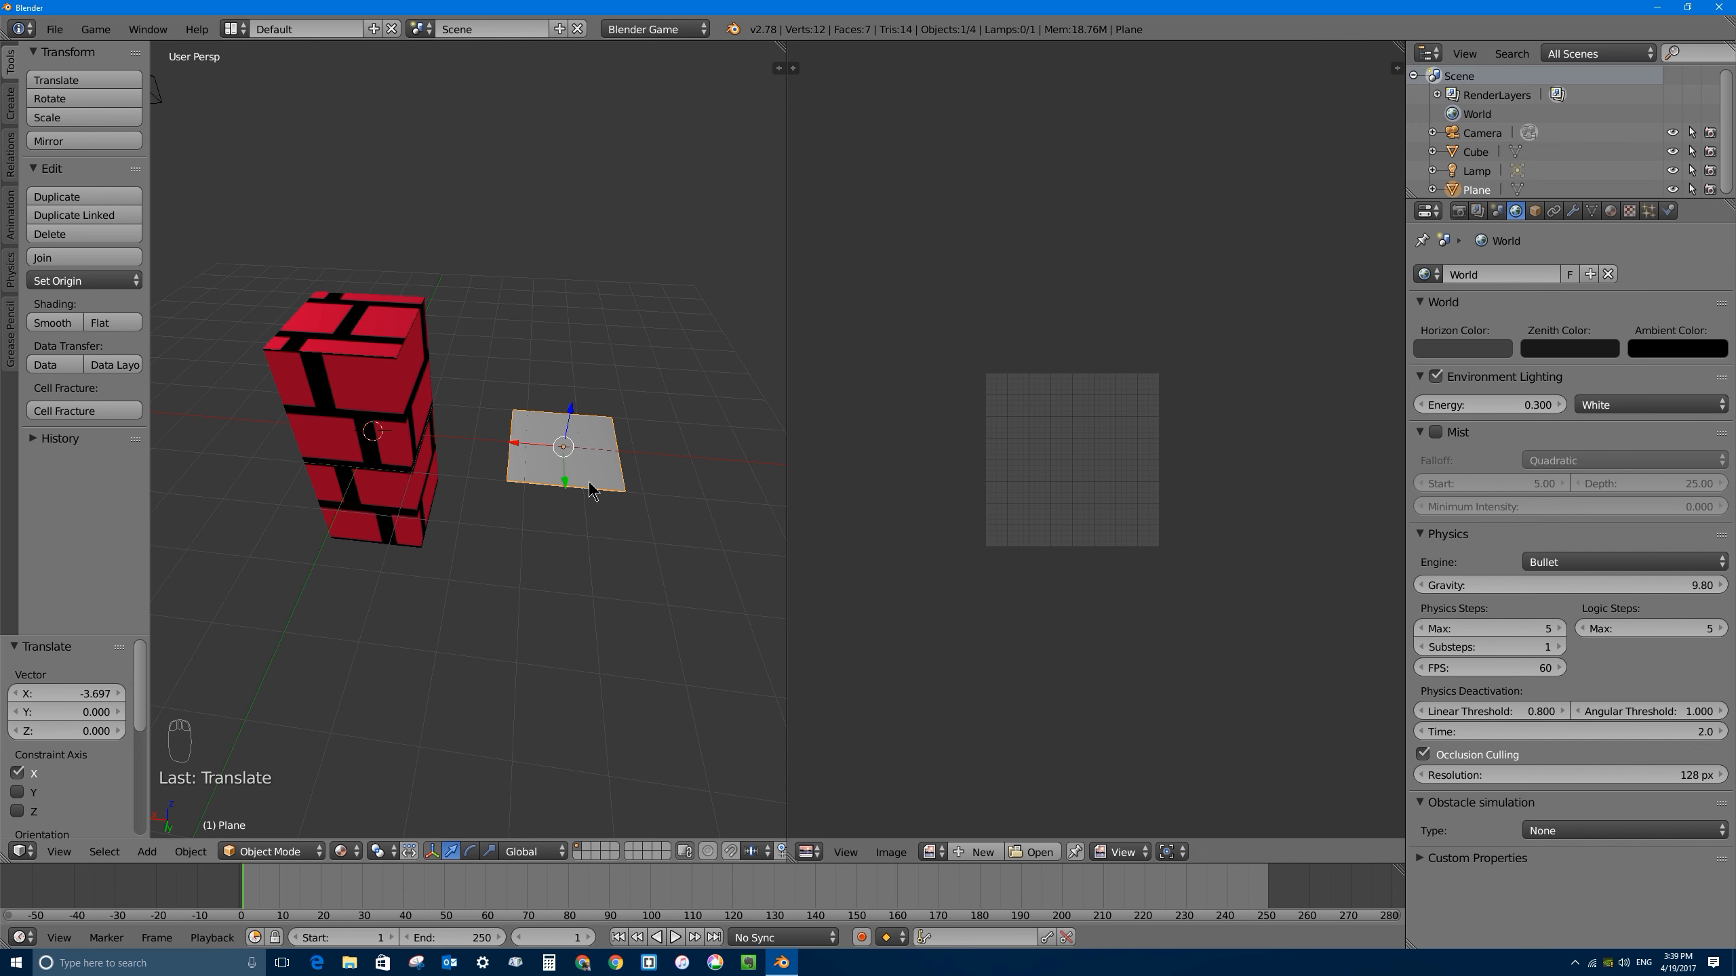
{"action": "middle_click_drag", "start_coordinate": [661, 457], "coordinate": [513, 437]}
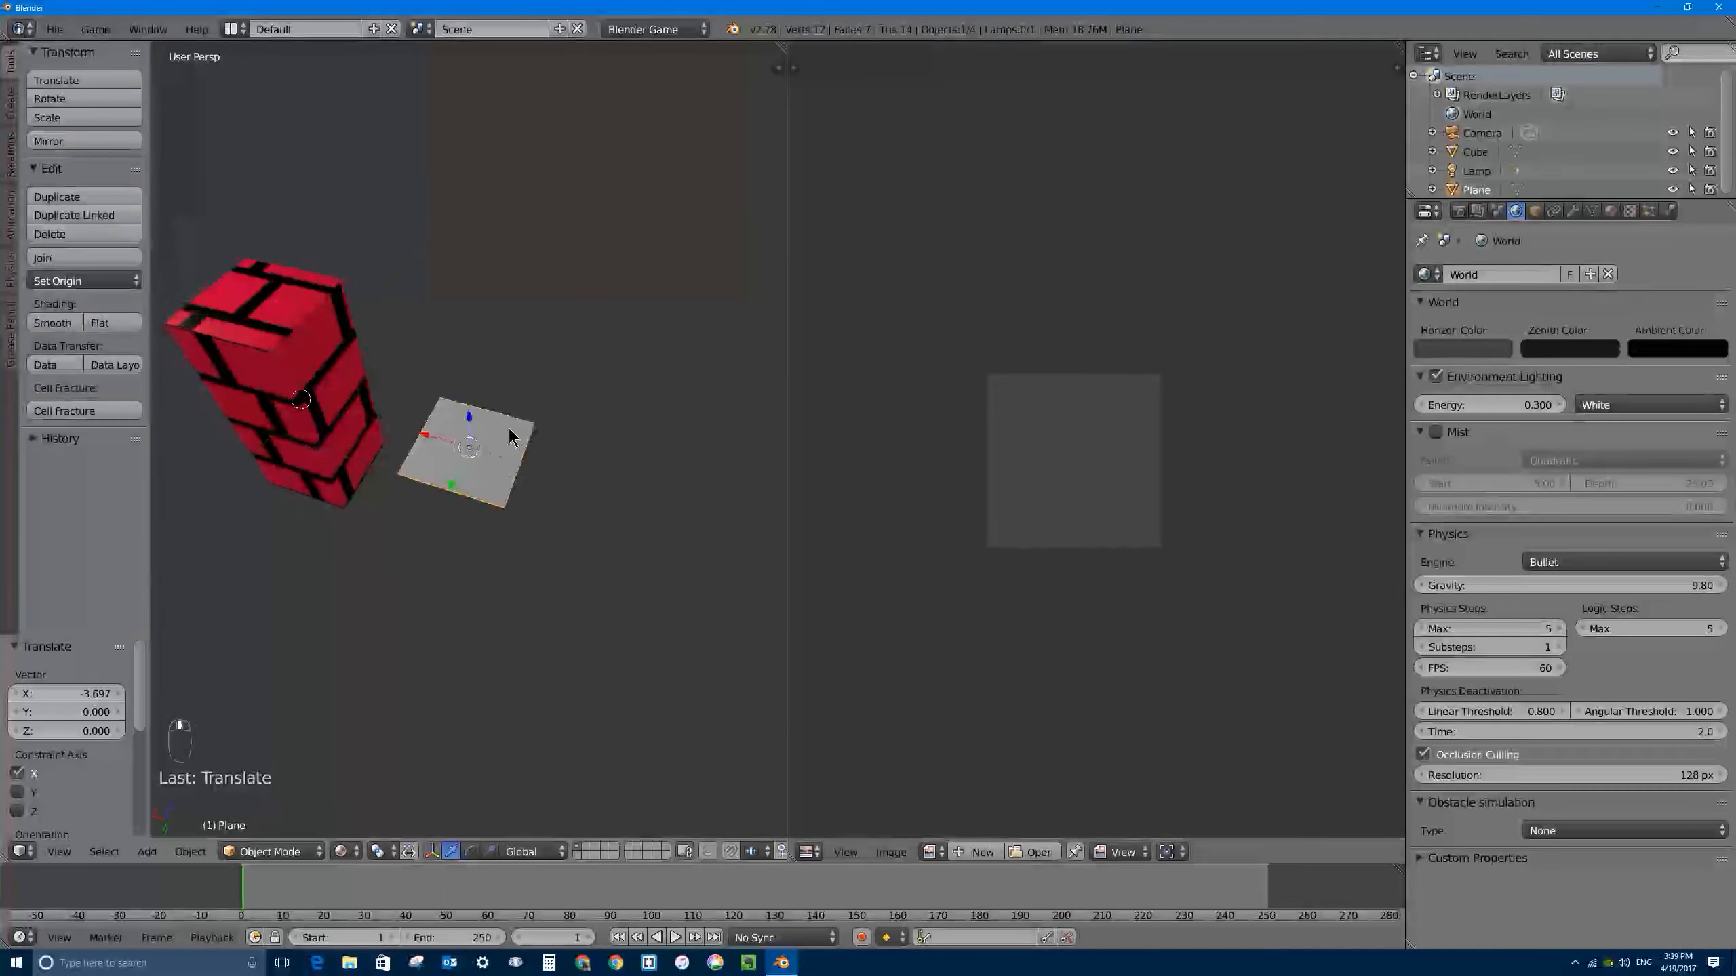
Step: Create a new material for the plane and set its diffuse color to blue
{"action": "left_click", "coordinate": [1610, 213]}
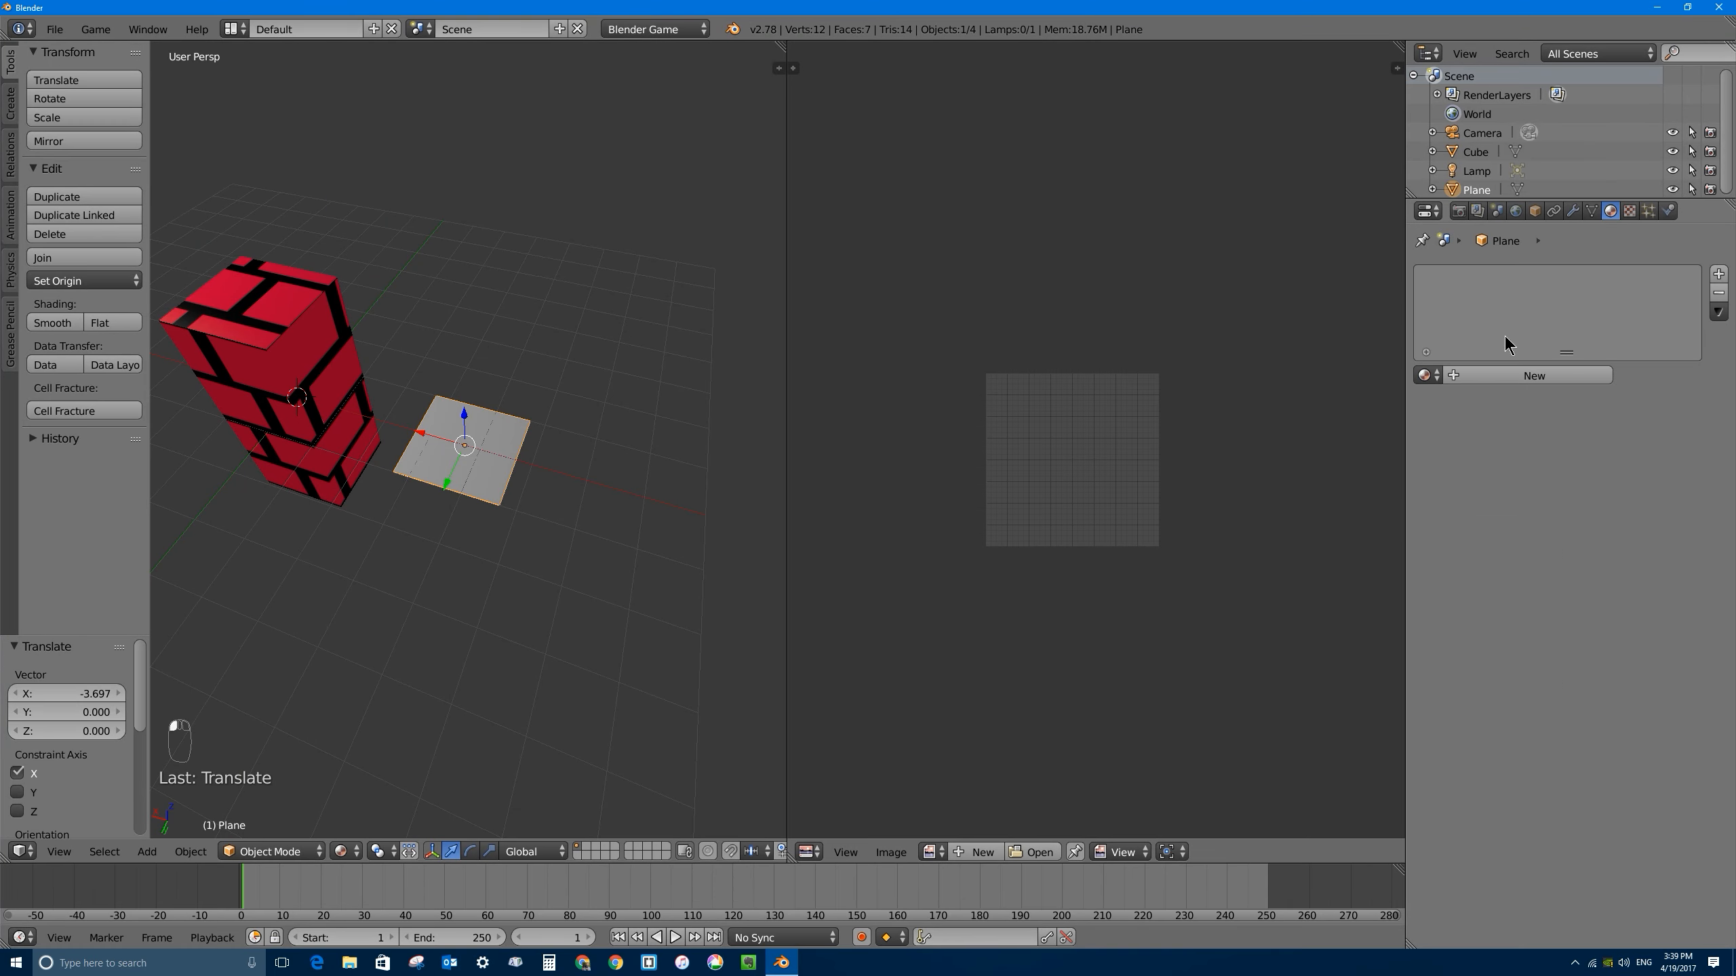
{"action": "left_click", "coordinate": [1506, 379]}
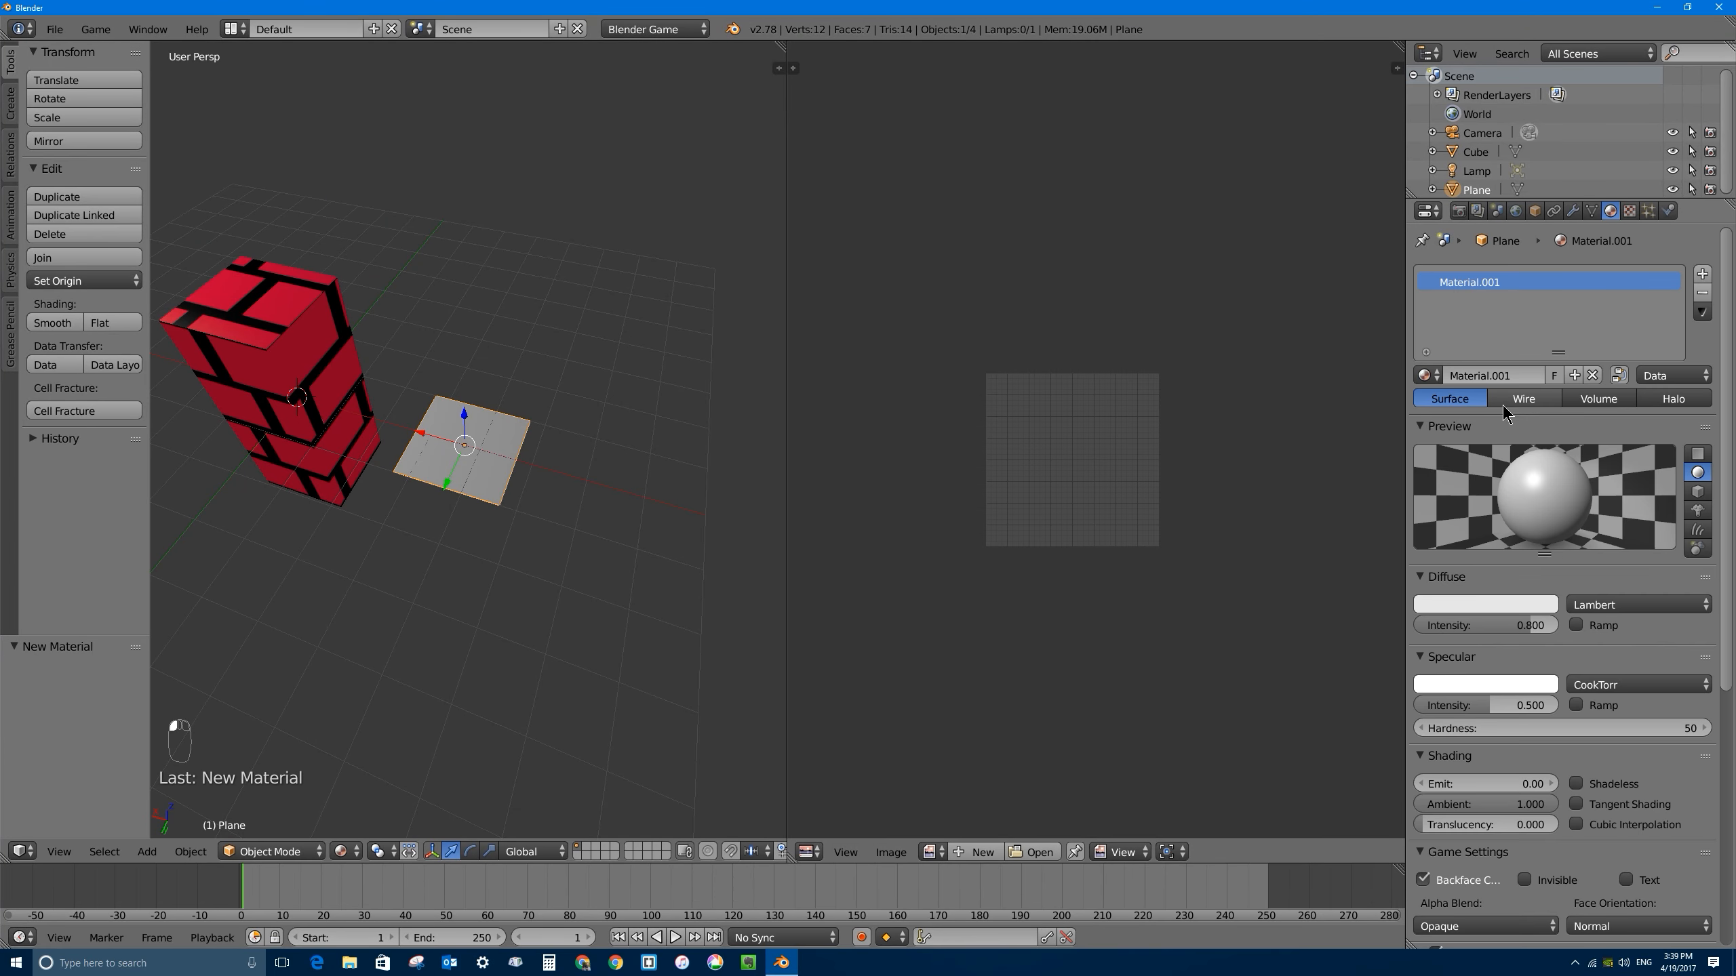
{"action": "left_click", "coordinate": [1487, 605]}
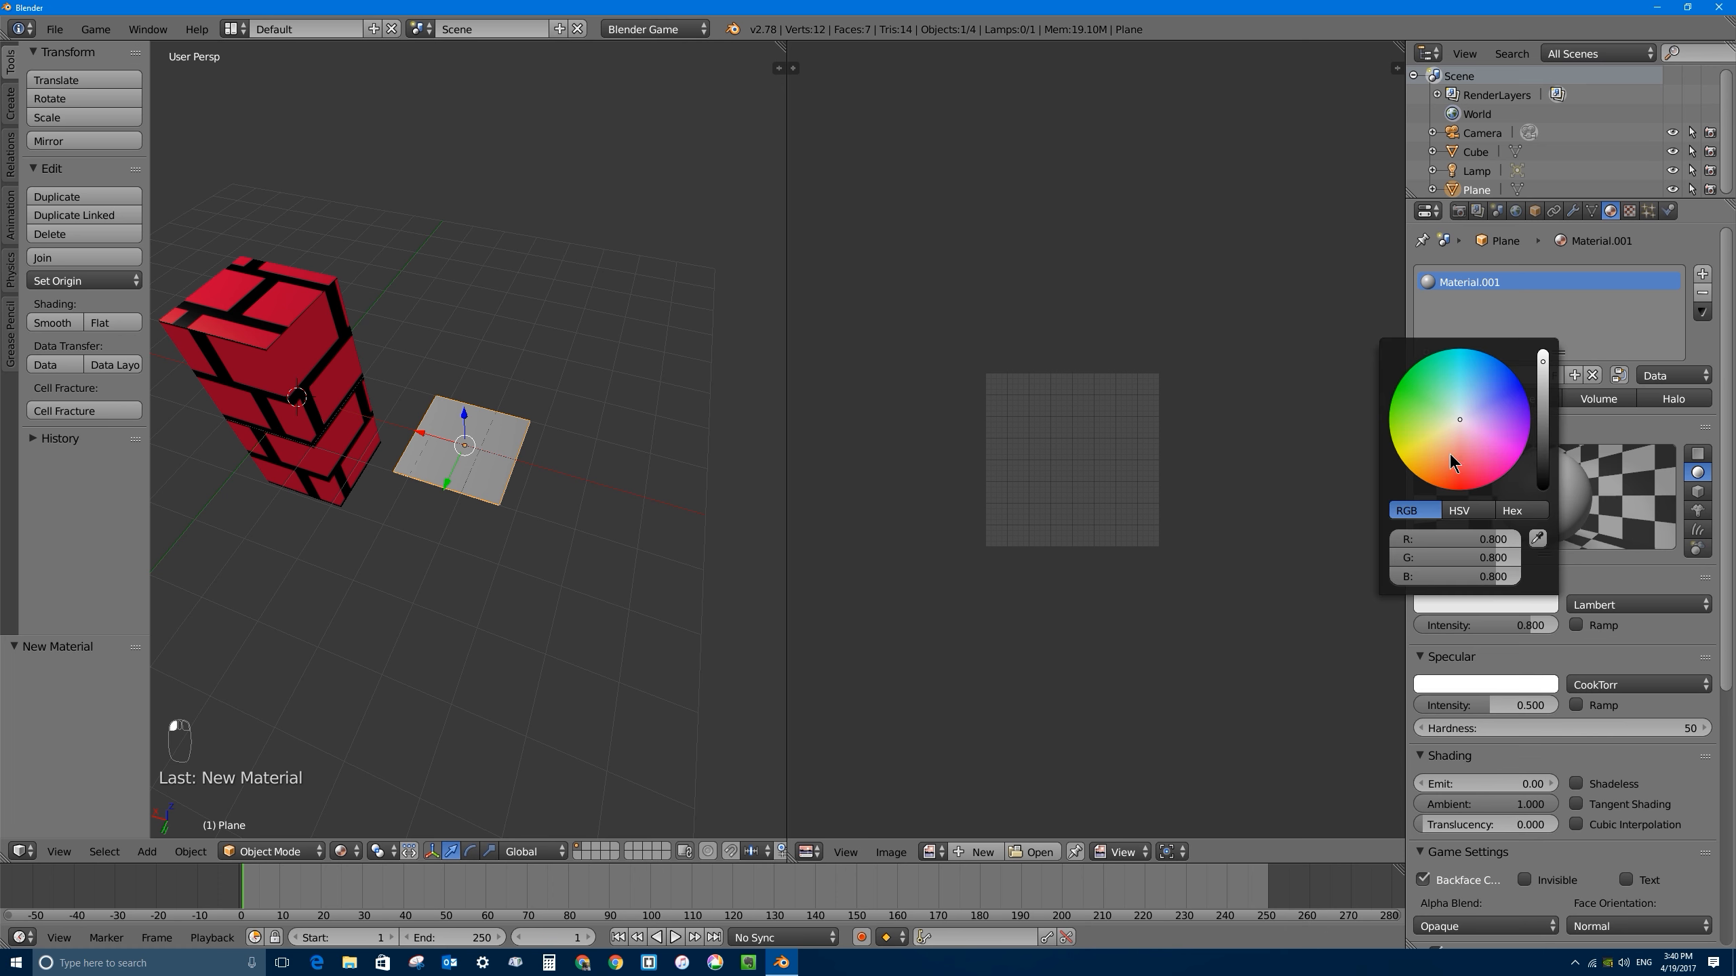
{"action": "left_click", "coordinate": [1473, 384]}
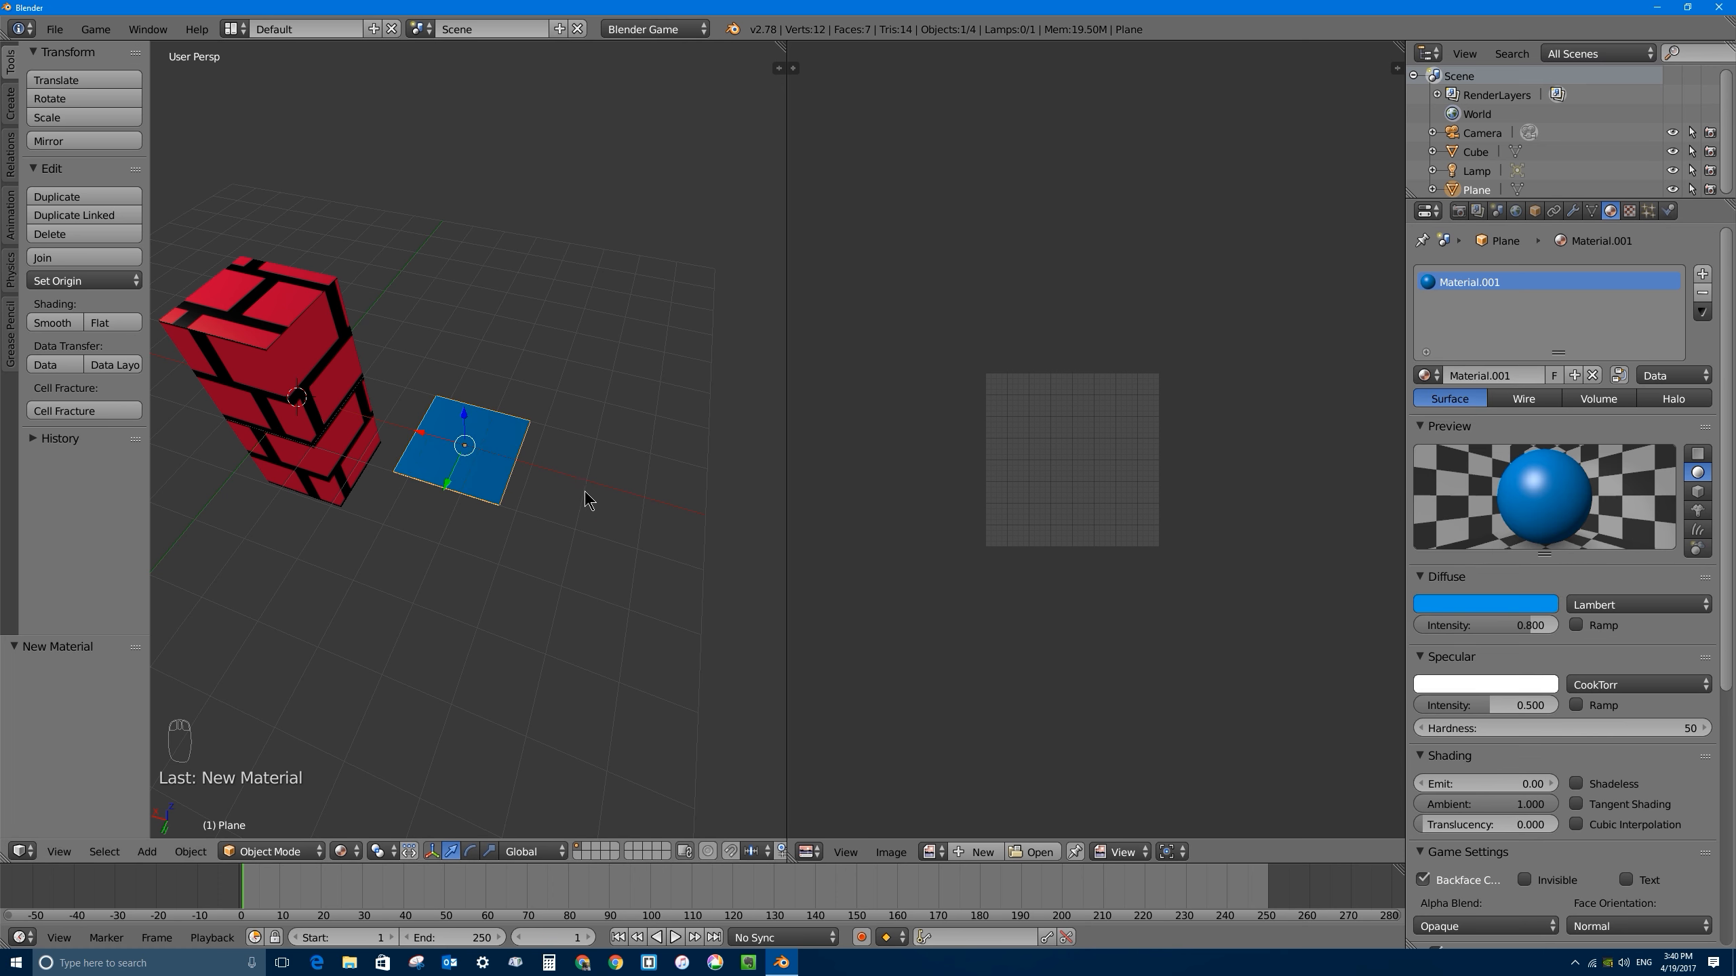
Step: Run the game preview with the blue plane in front of the brick box, and stop it
{"action": "middle_click_drag", "start_coordinate": [585, 493], "coordinate": [474, 454]}
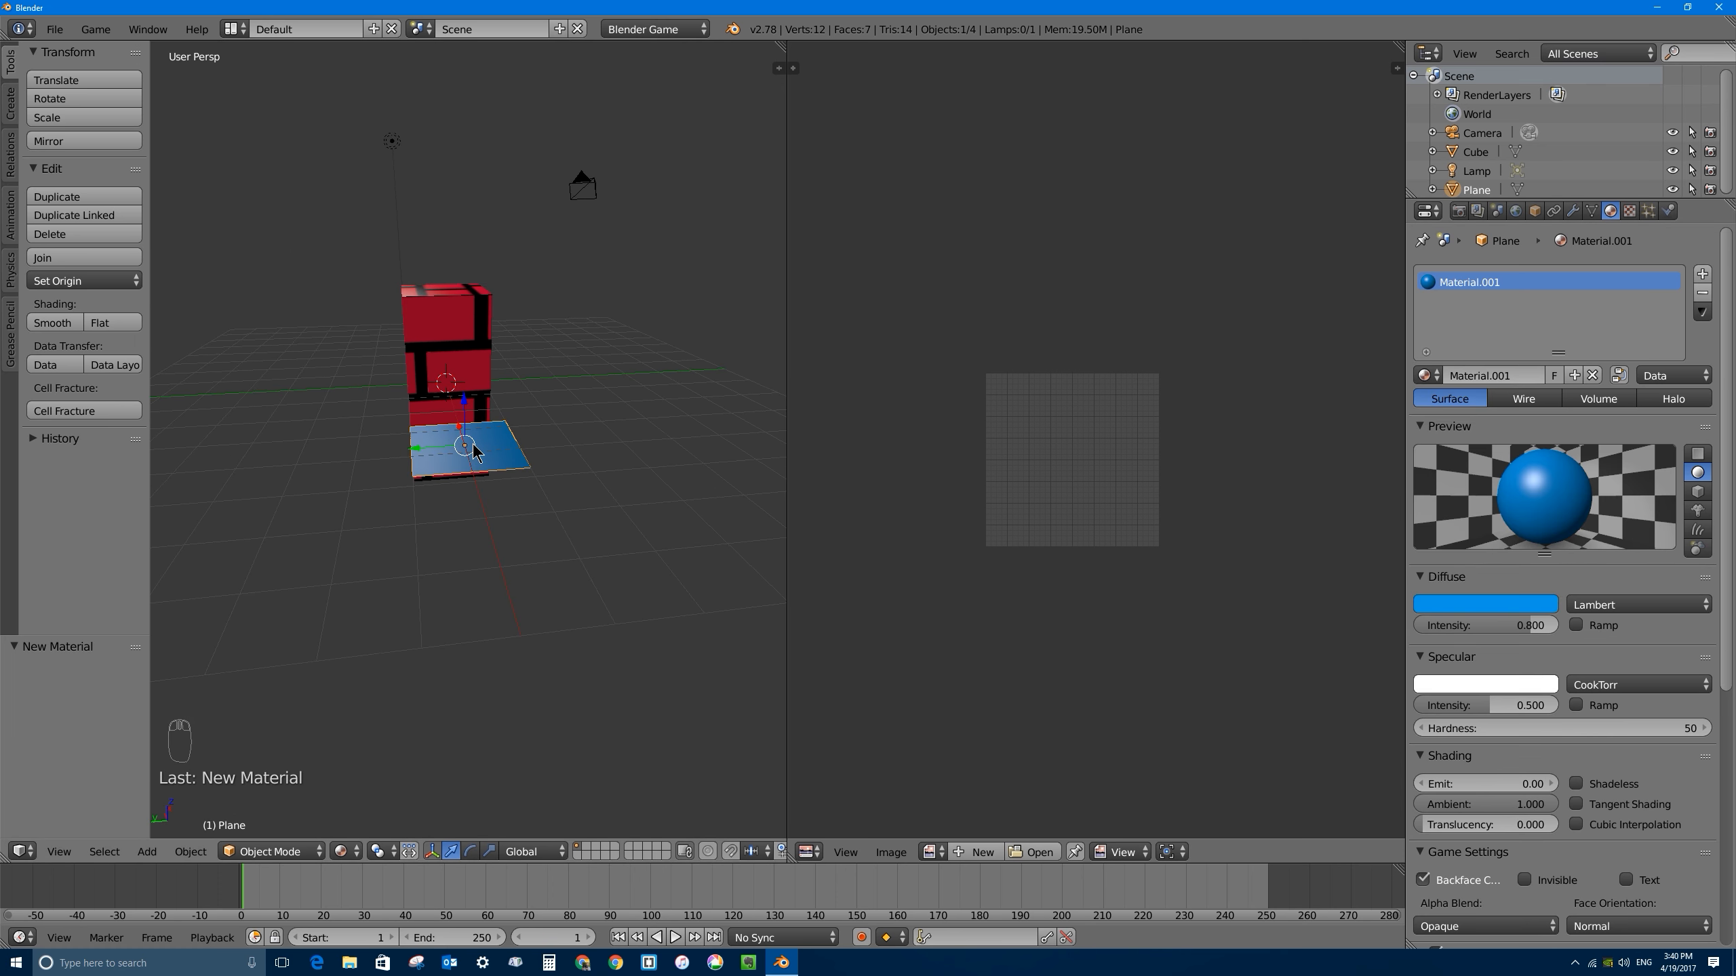
{"action": "key", "text": "p"}
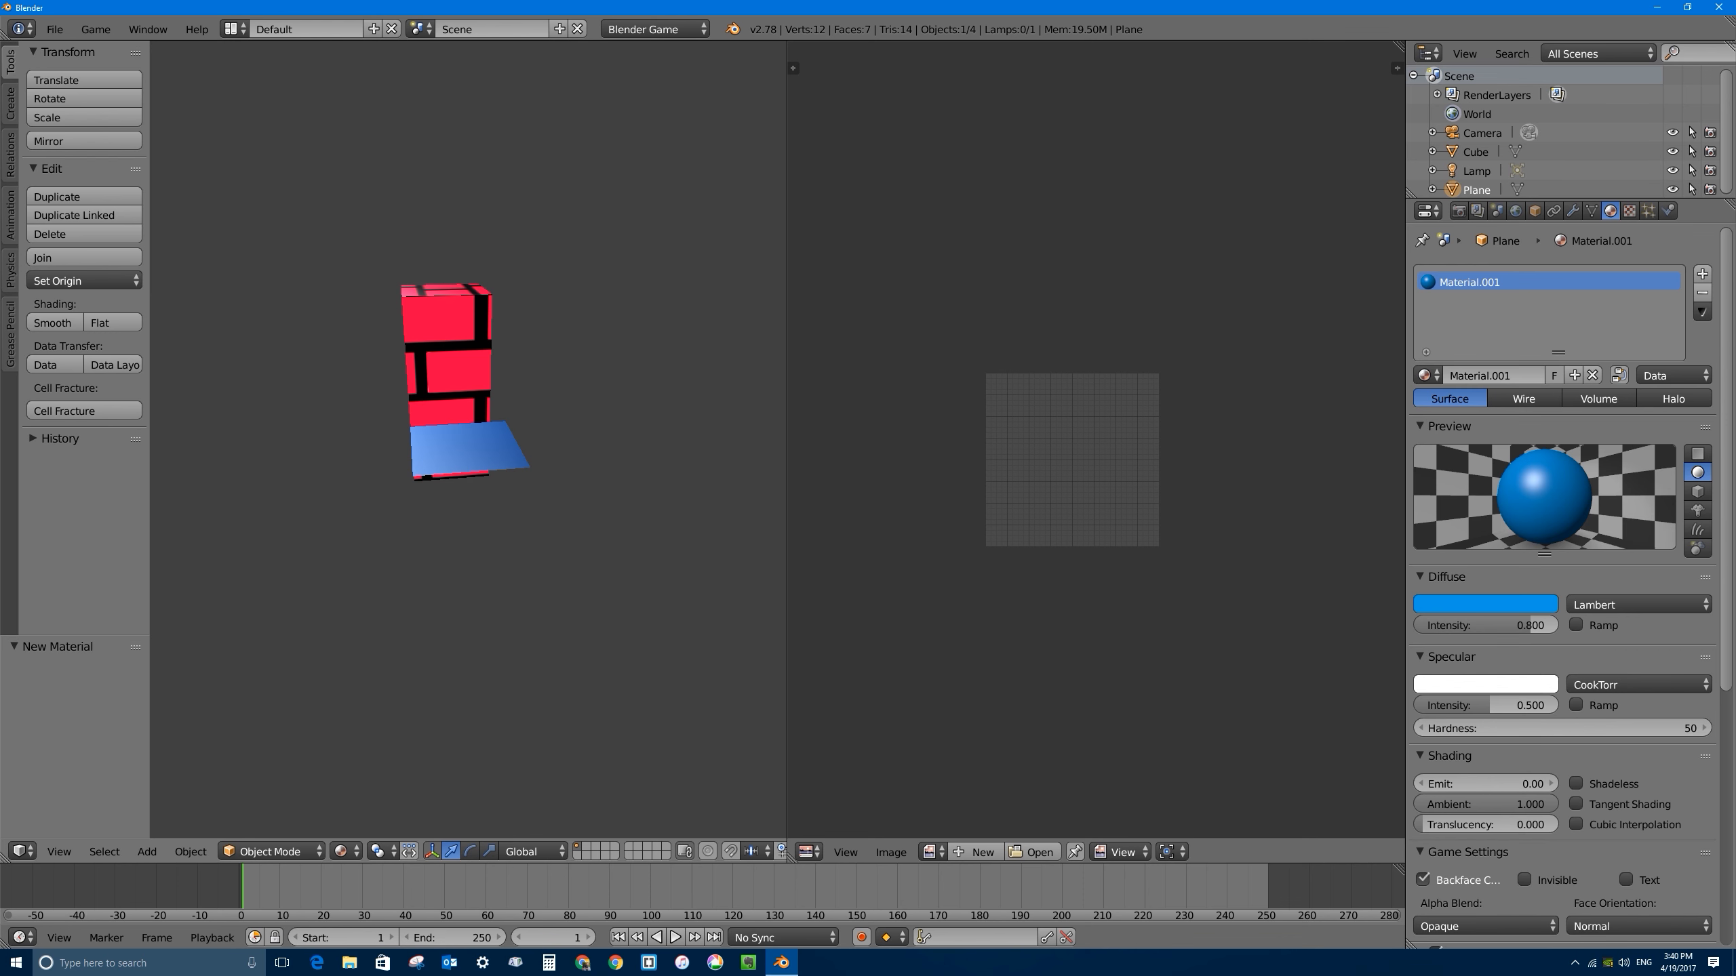
{"action": "key", "text": "Escape"}
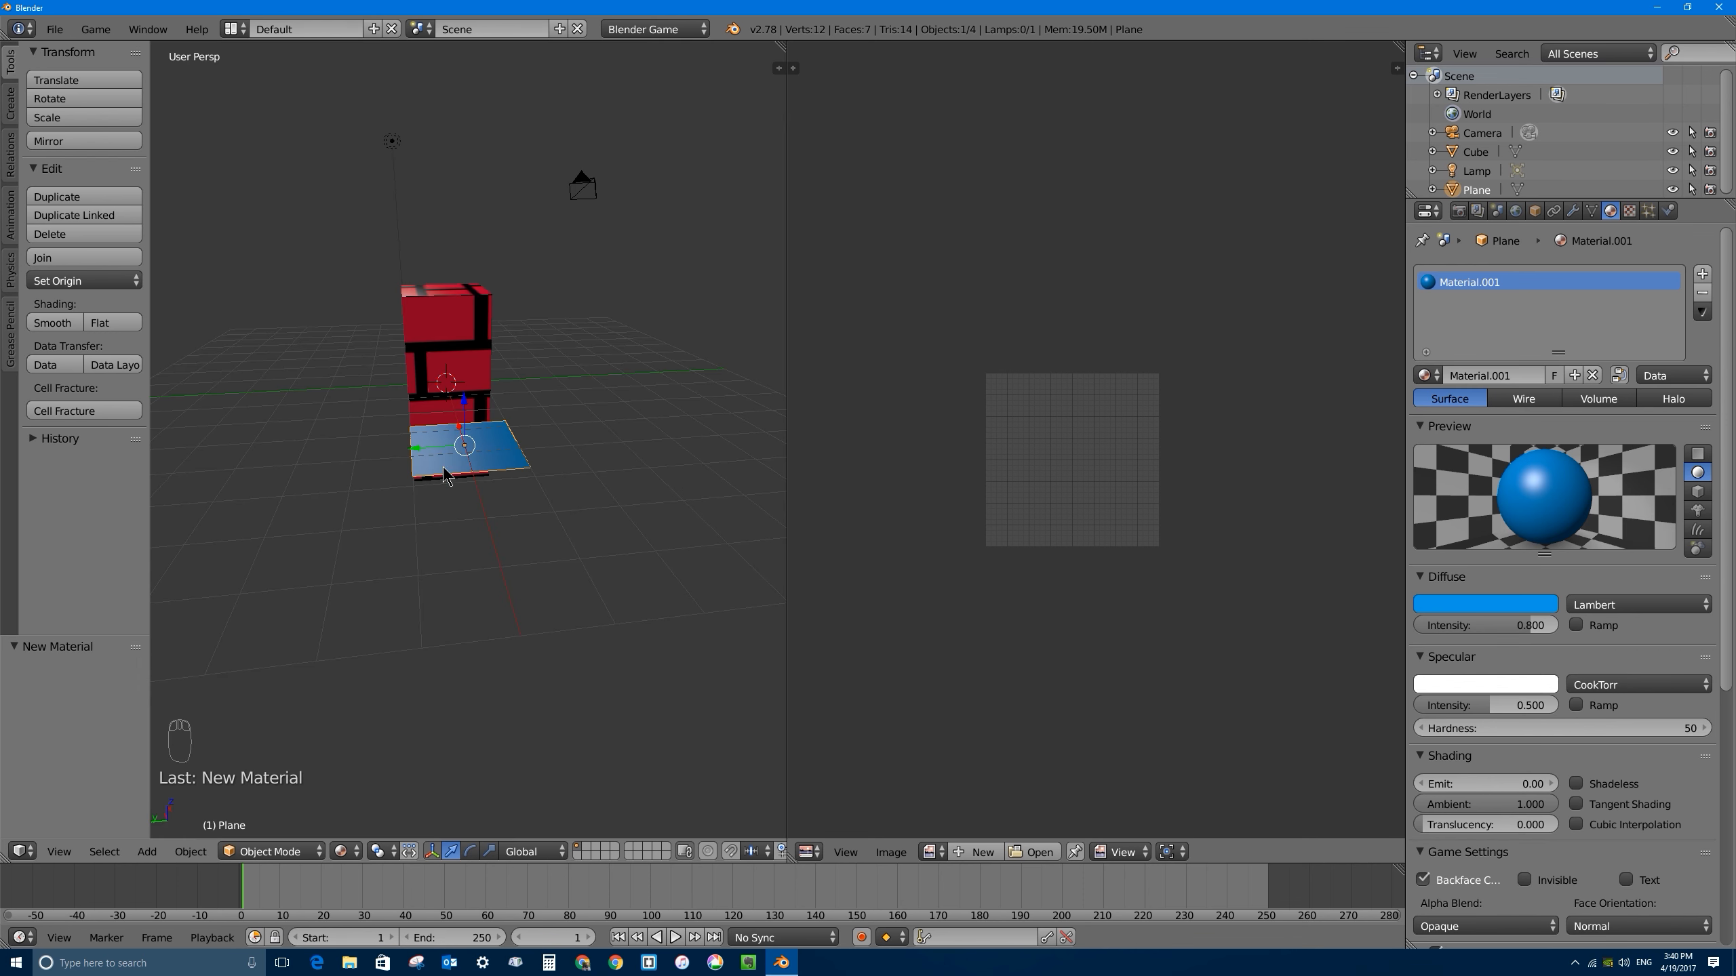
Step: Enable transparency for the blue plane's material and expand the transparency settings
{"action": "middle_click_drag", "start_coordinate": [457, 473], "coordinate": [541, 491]}
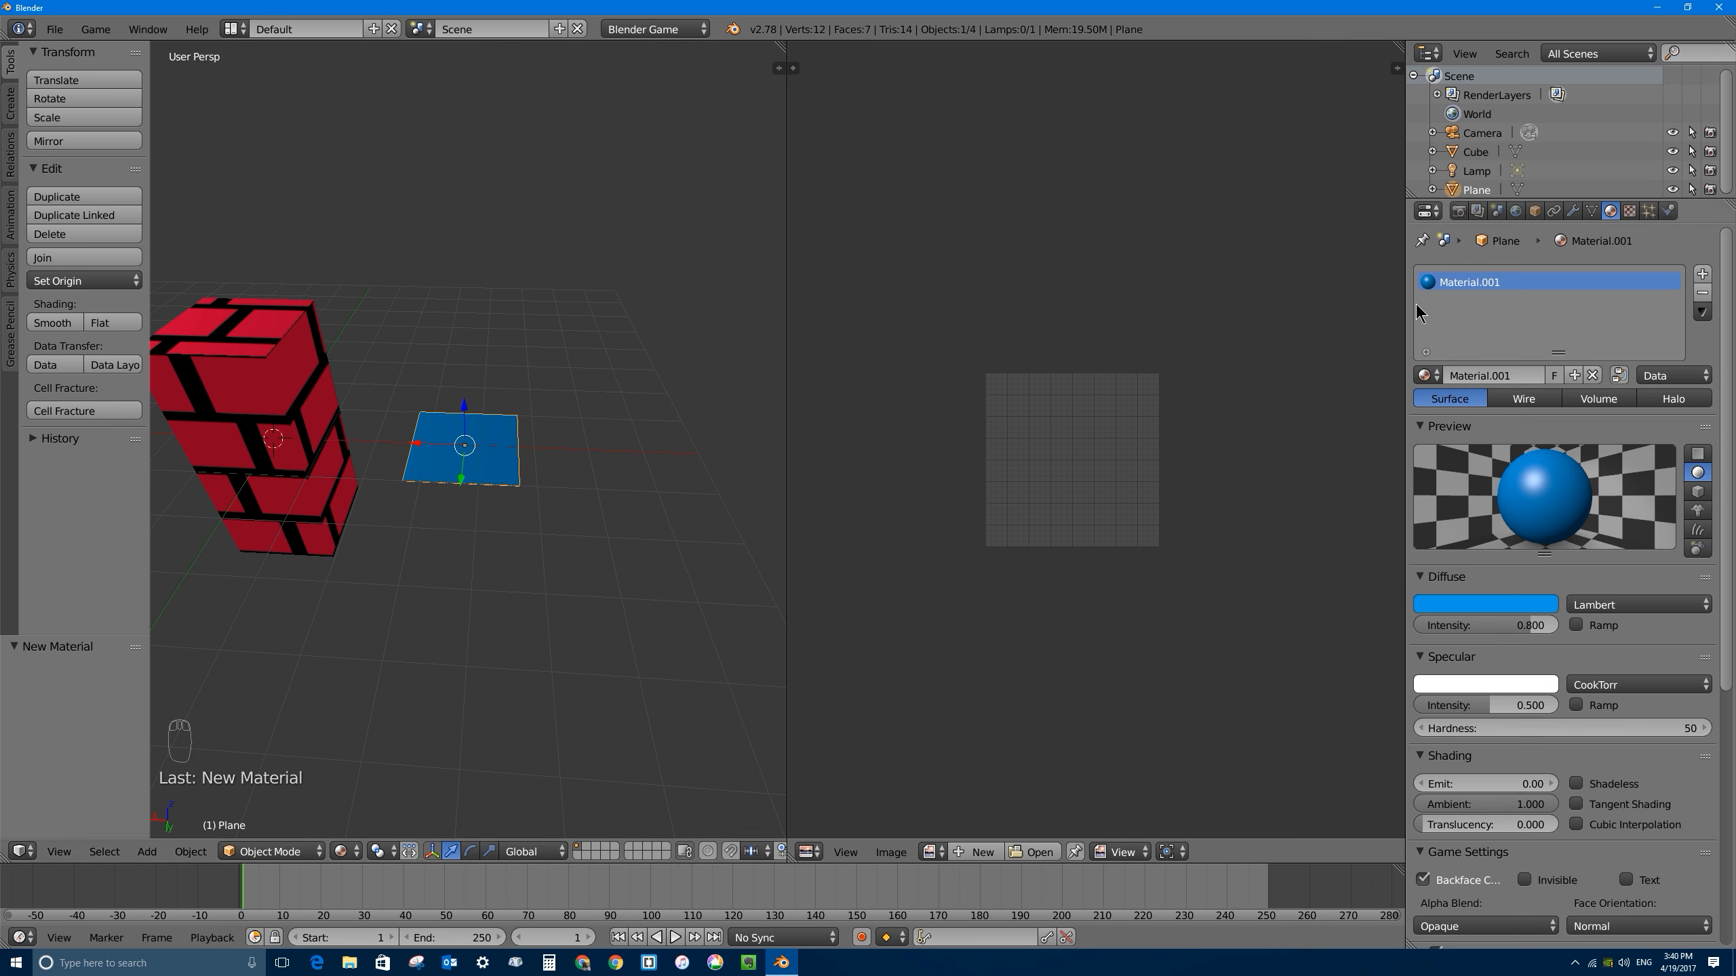
{"action": "left_click_drag", "start_coordinate": [1729, 457], "coordinate": [1706, 768]}
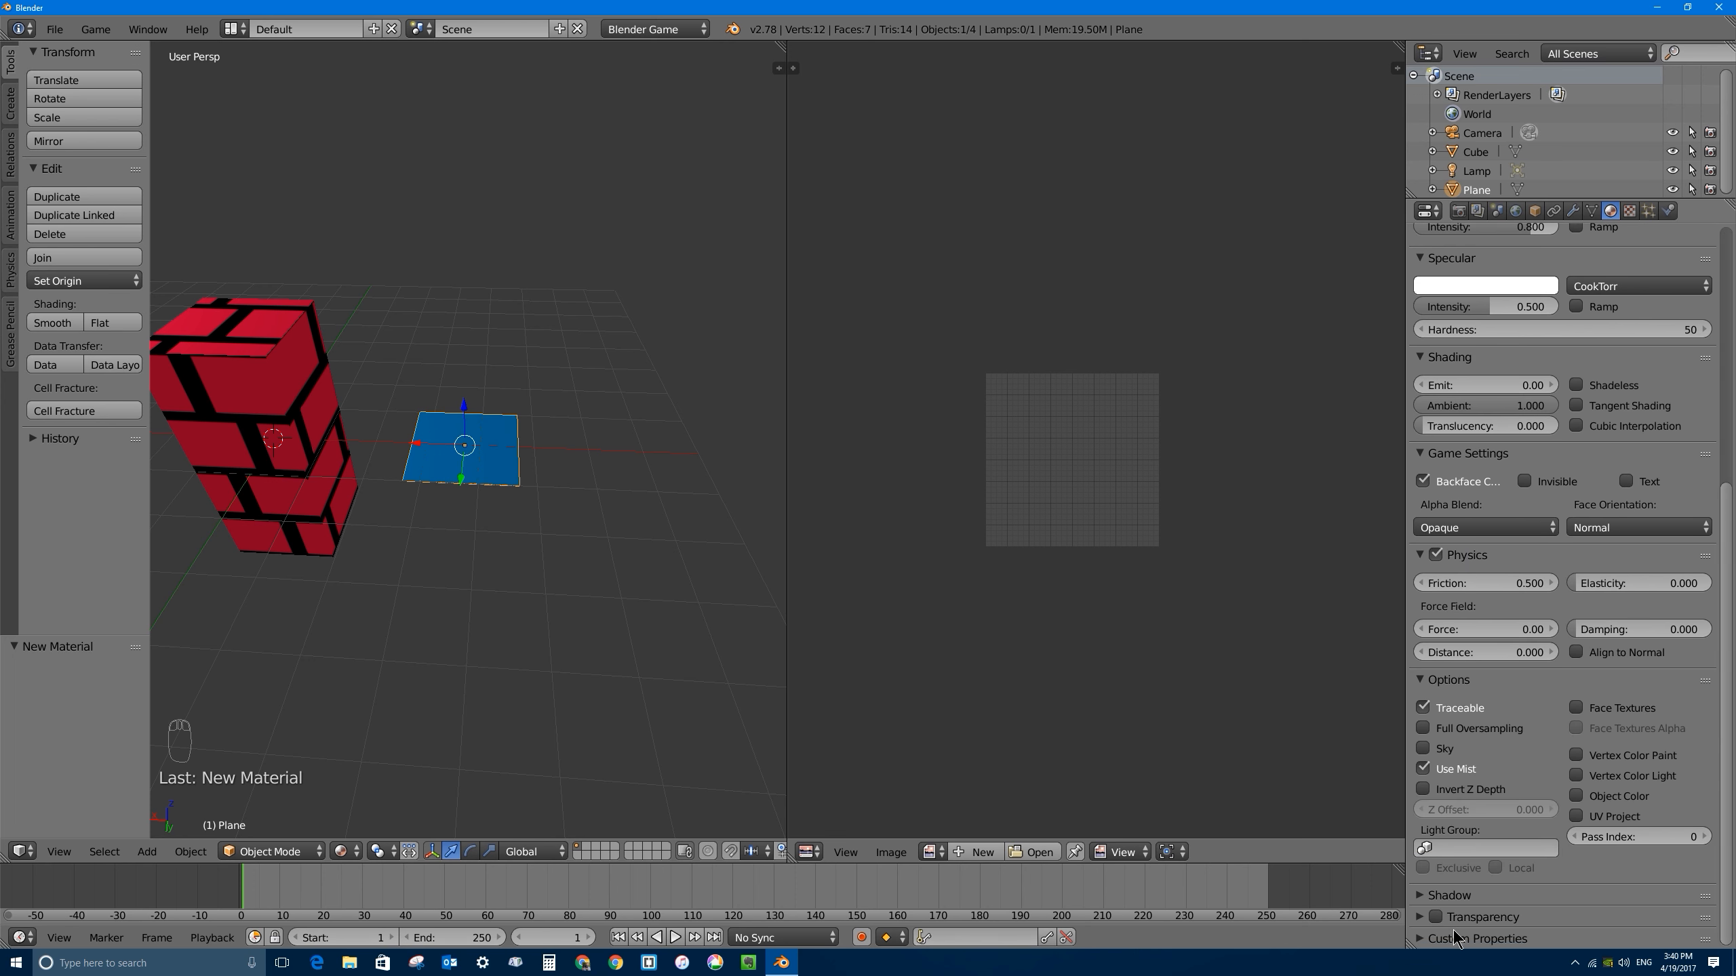
{"action": "left_click", "coordinate": [1436, 918]}
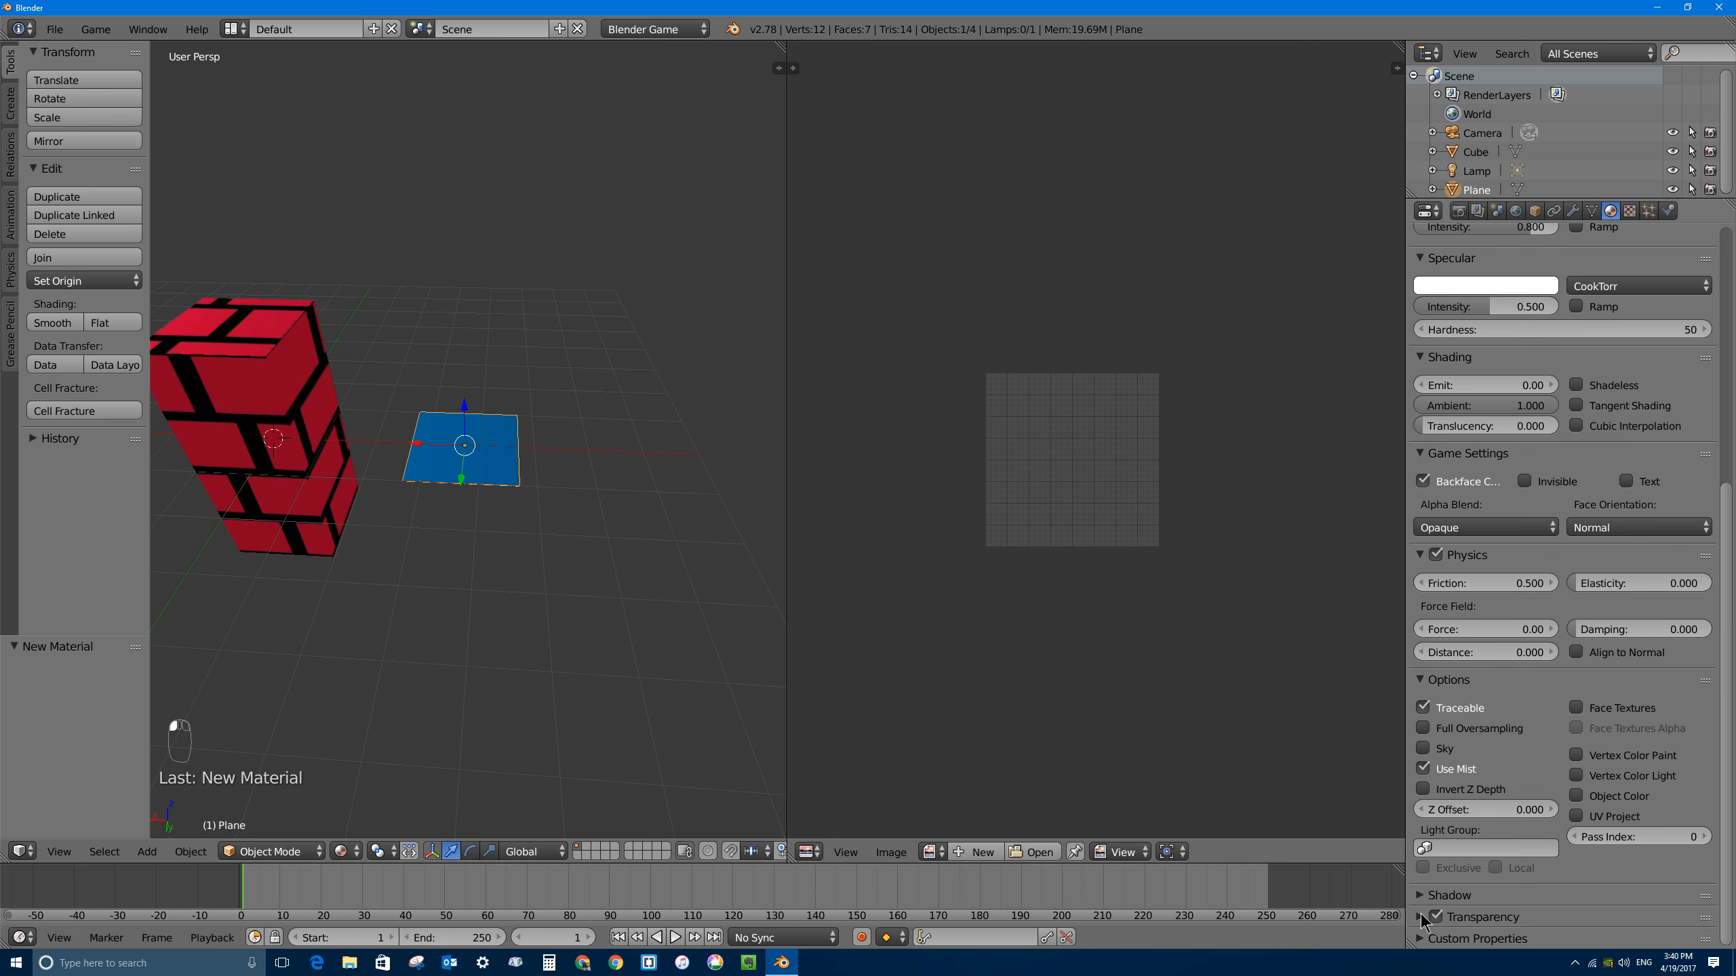
{"action": "left_click", "coordinate": [1421, 922]}
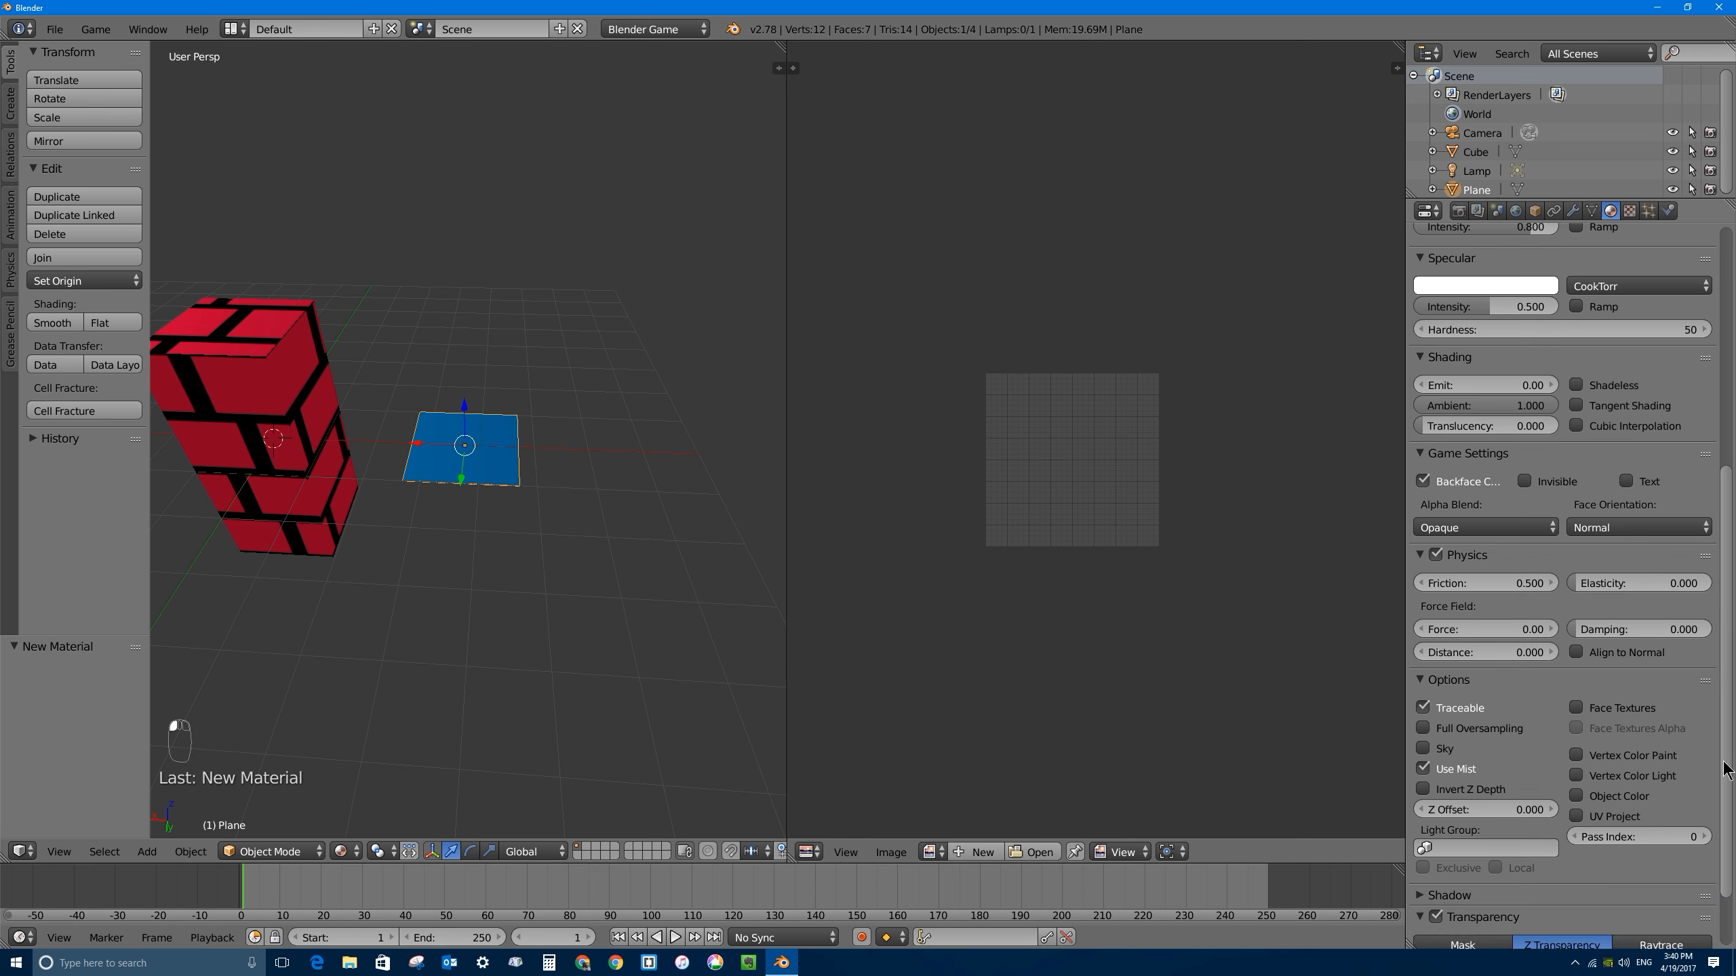
{"action": "left_click_drag", "start_coordinate": [1727, 771], "coordinate": [1729, 883]}
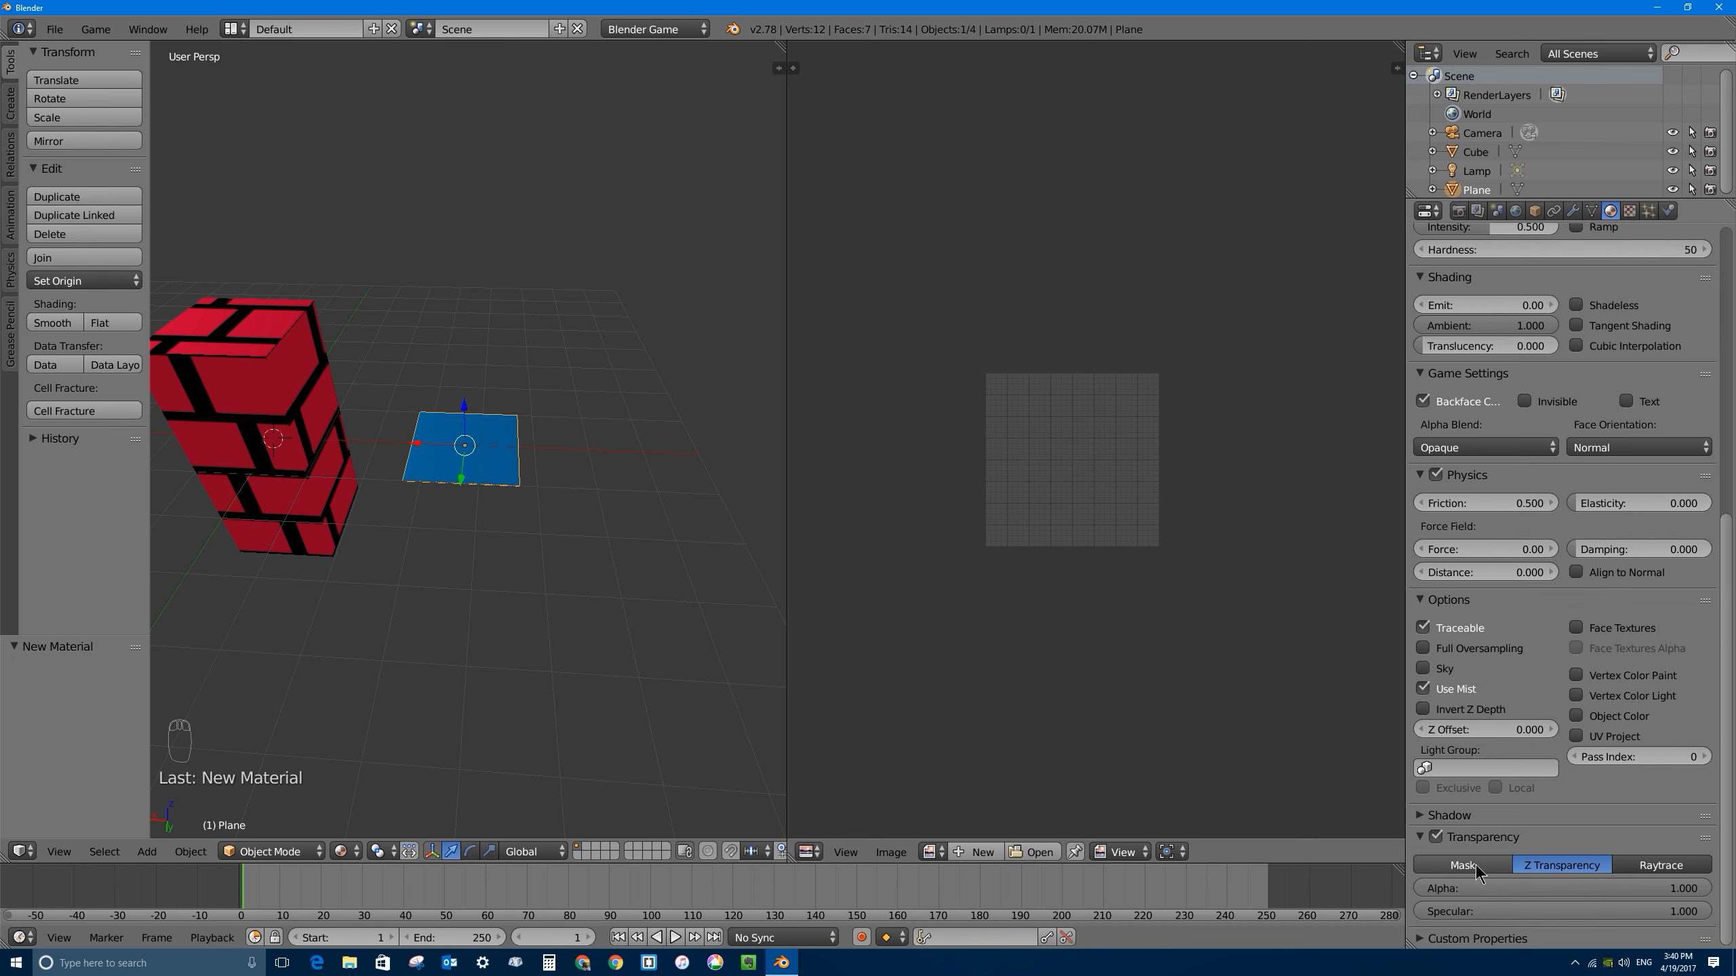
Step: Set the blue plane material's alpha to 0 and test it in the game preview
{"action": "left_click_drag", "start_coordinate": [1702, 888], "coordinate": [1350, 874]}
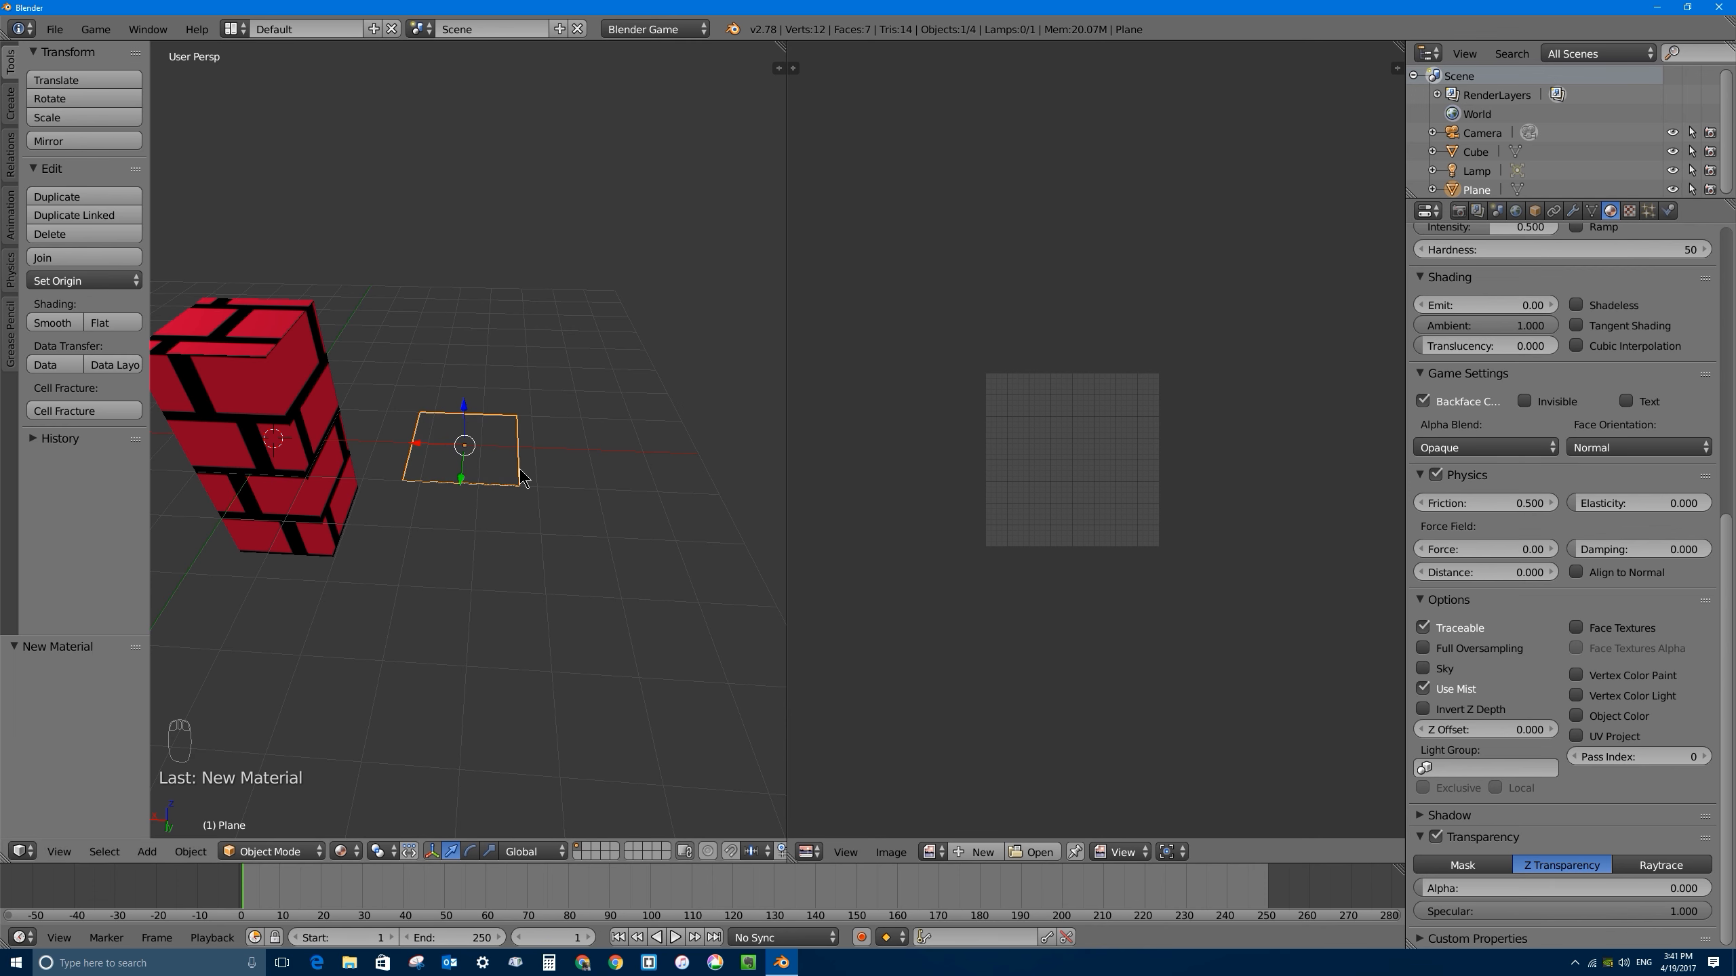
{"action": "key", "text": "p"}
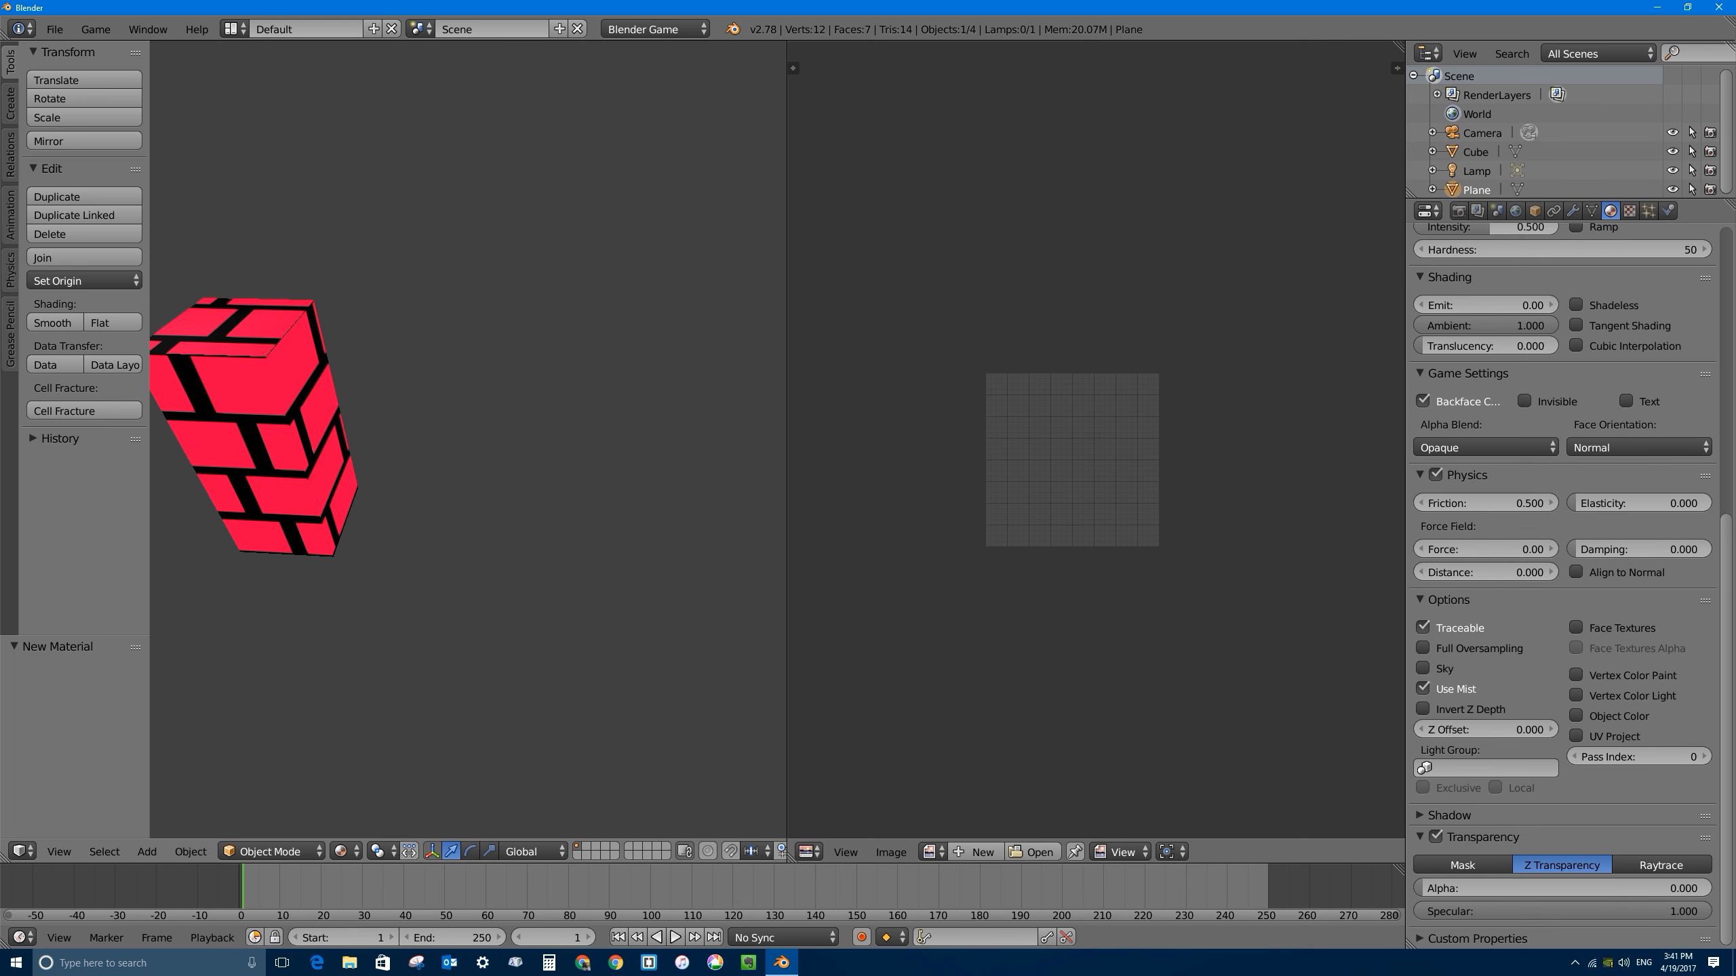
{"action": "key", "text": "Escape"}
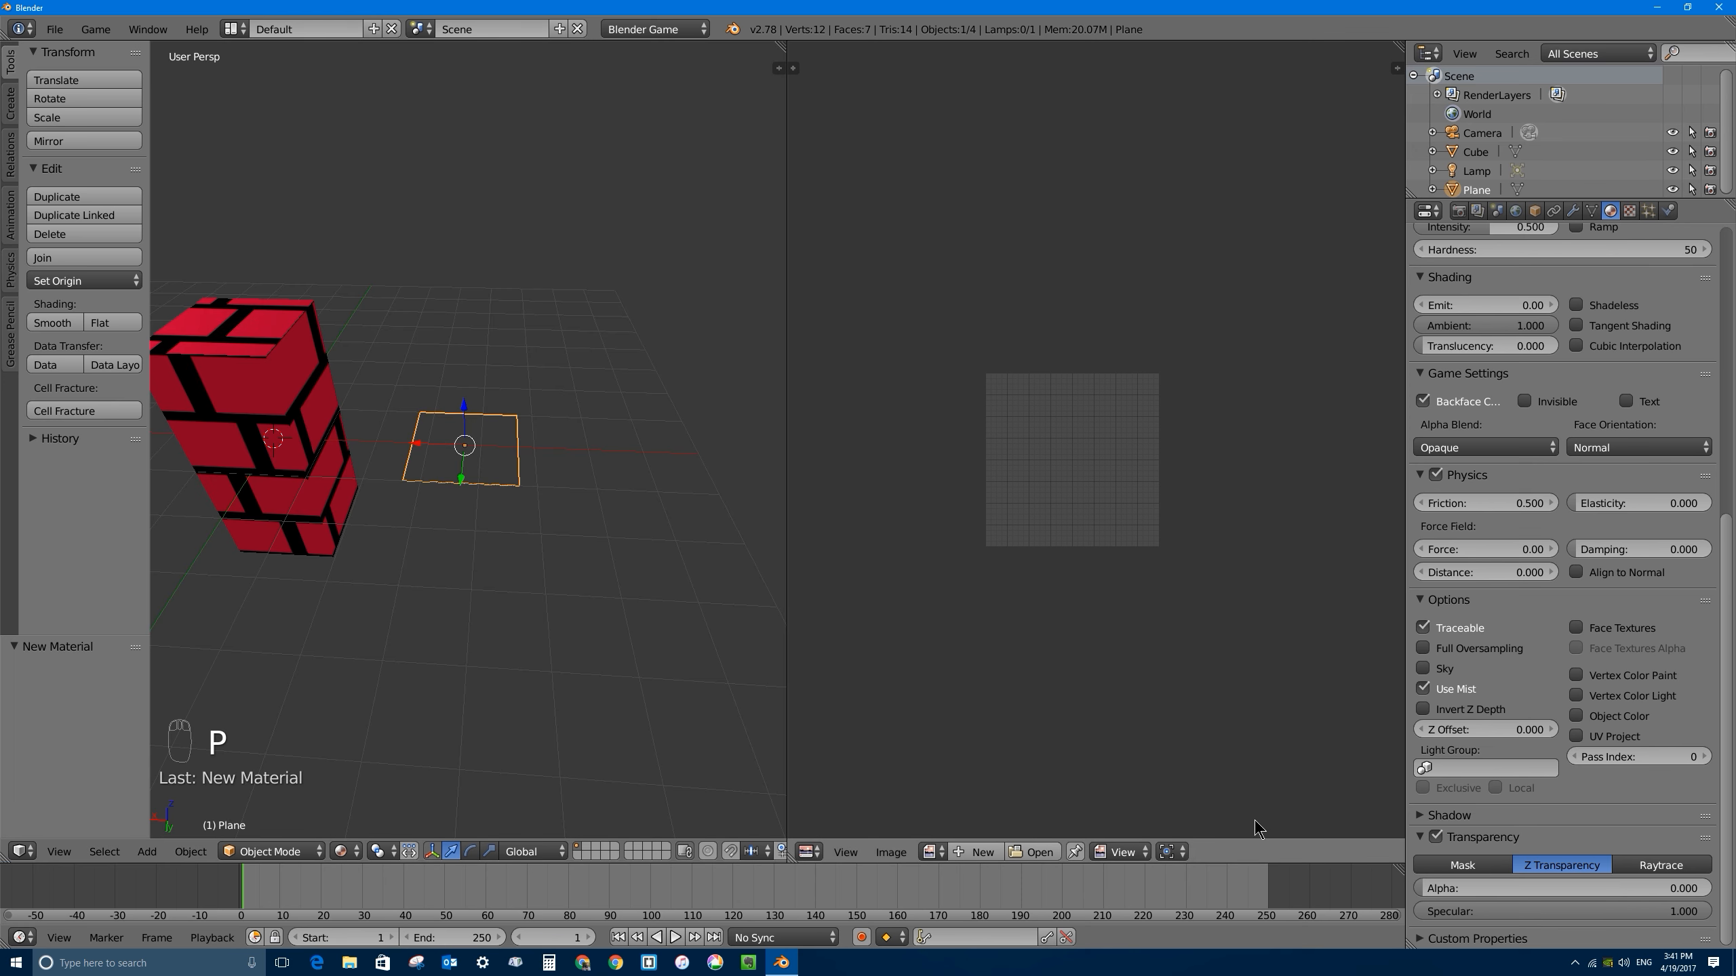
Step: Set the blue plane material's alpha to 0.333 and test it in the game preview
{"action": "left_click_drag", "start_coordinate": [1452, 887], "coordinate": [1549, 887]}
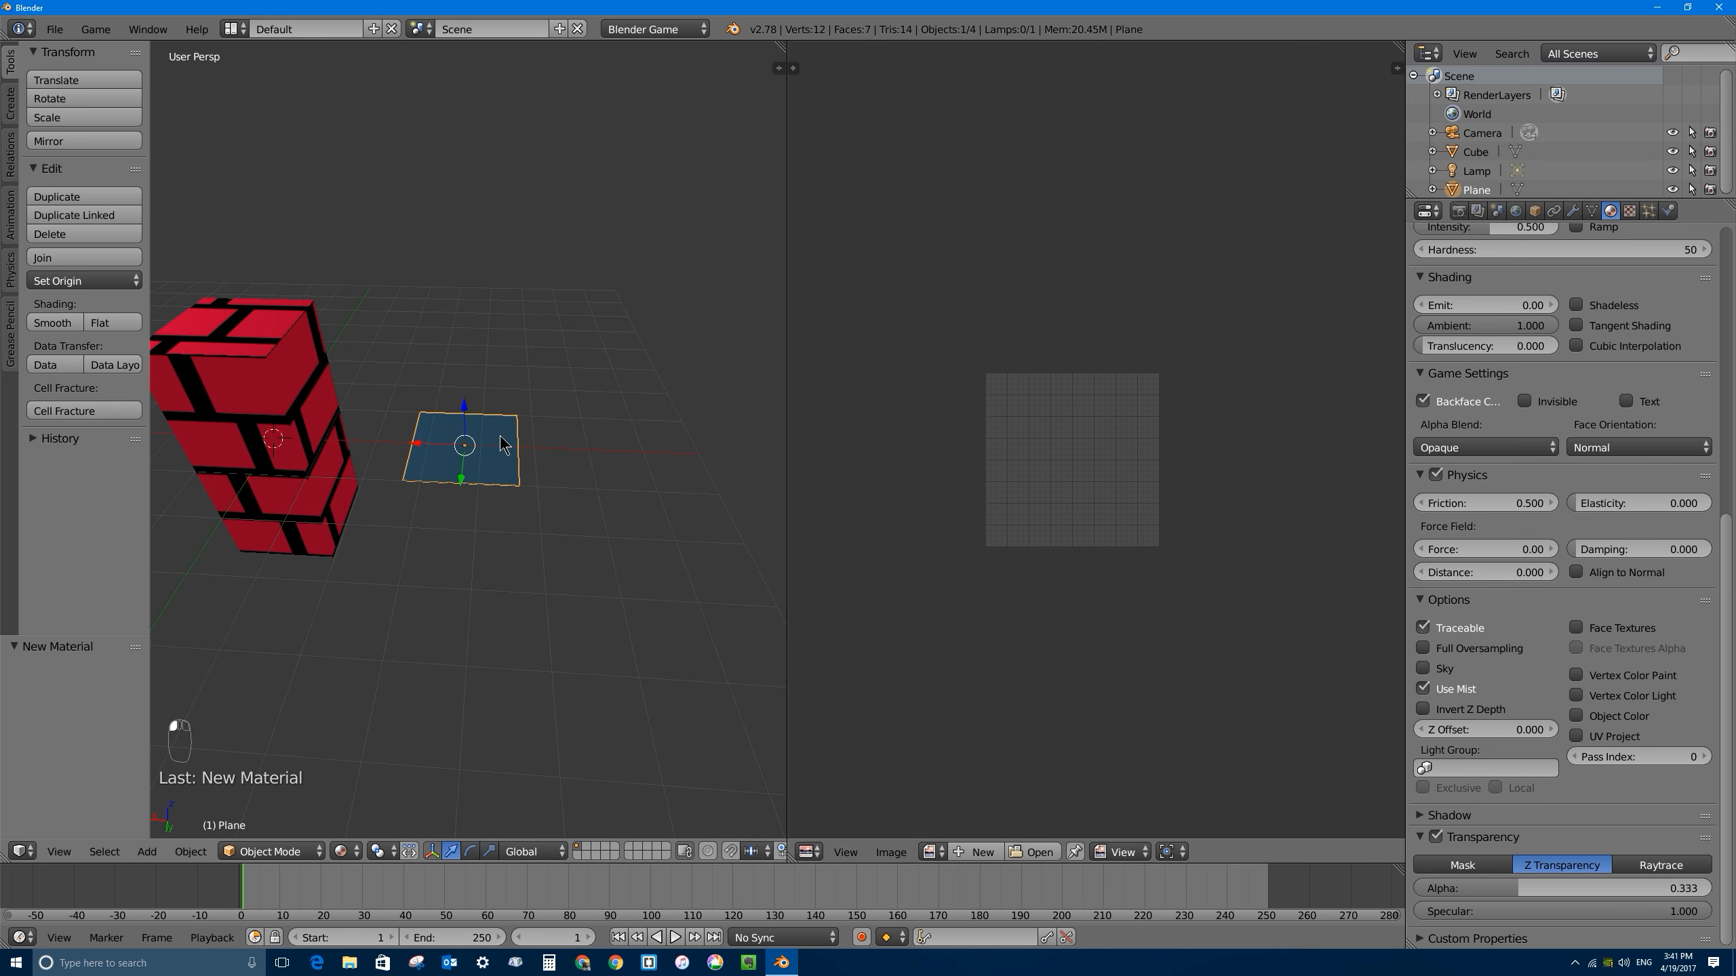
{"action": "key", "text": "p"}
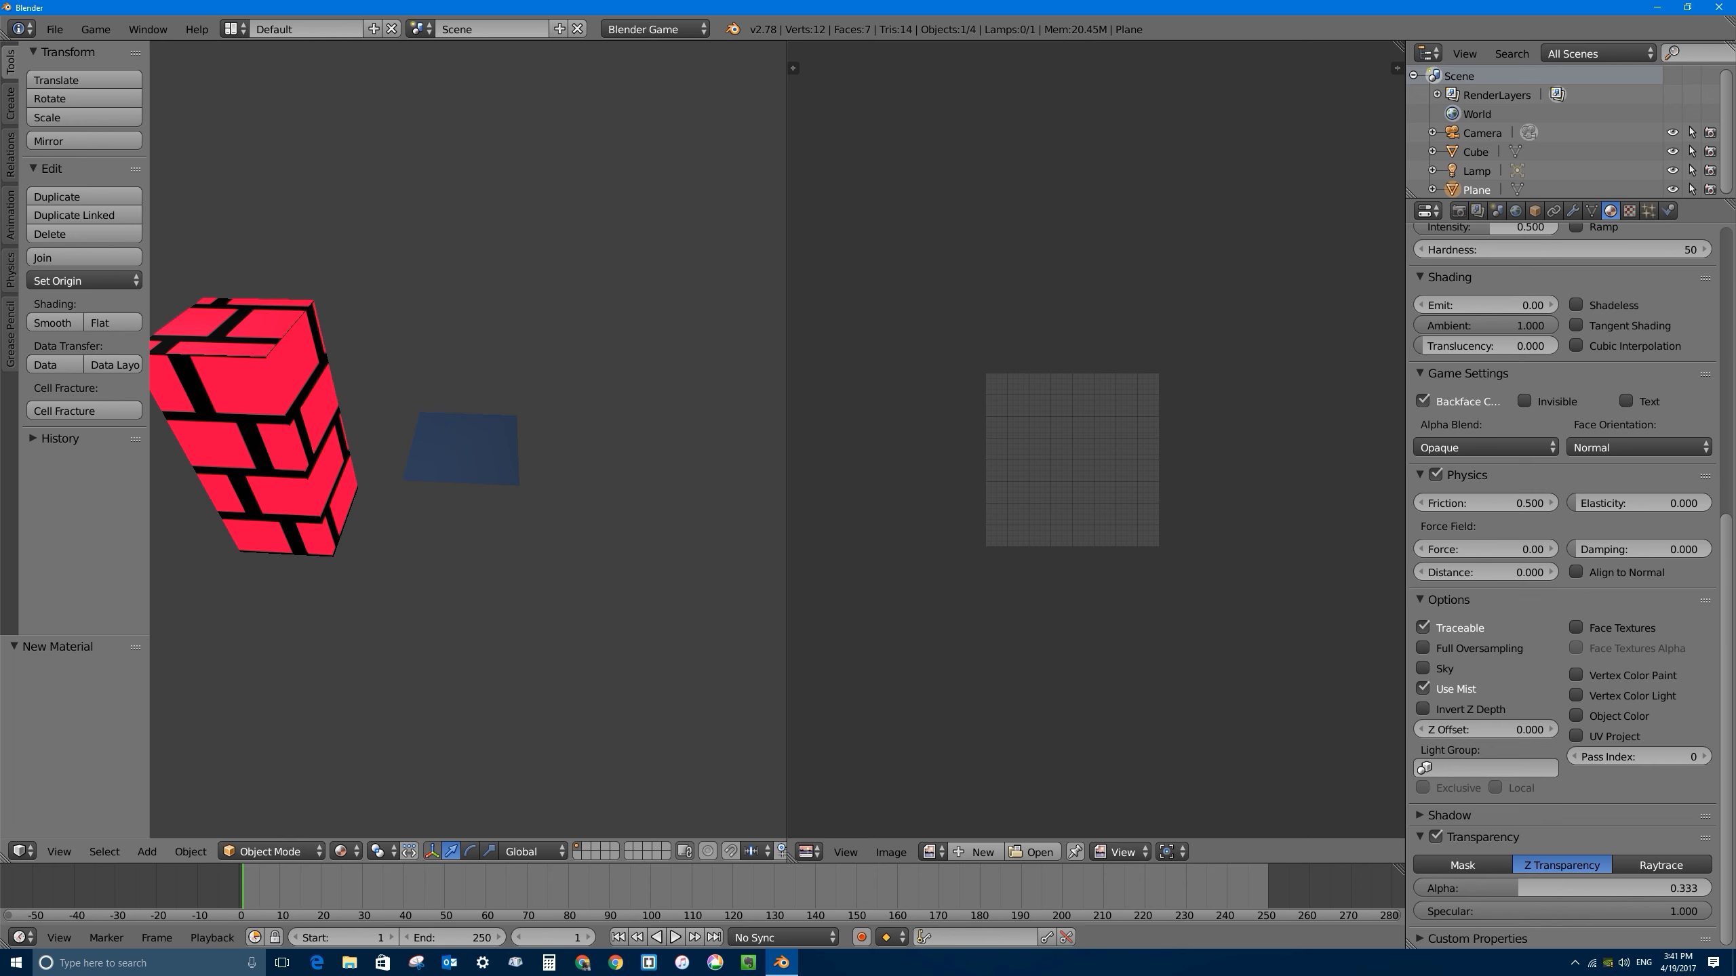
{"action": "key", "text": "Escape"}
Step: Snap the 3D cursor to the selected blue plane and add a monkey mesh there
{"action": "middle_click_drag", "start_coordinate": [562, 504], "coordinate": [491, 489]}
{"action": "key", "text": "shift+s"}
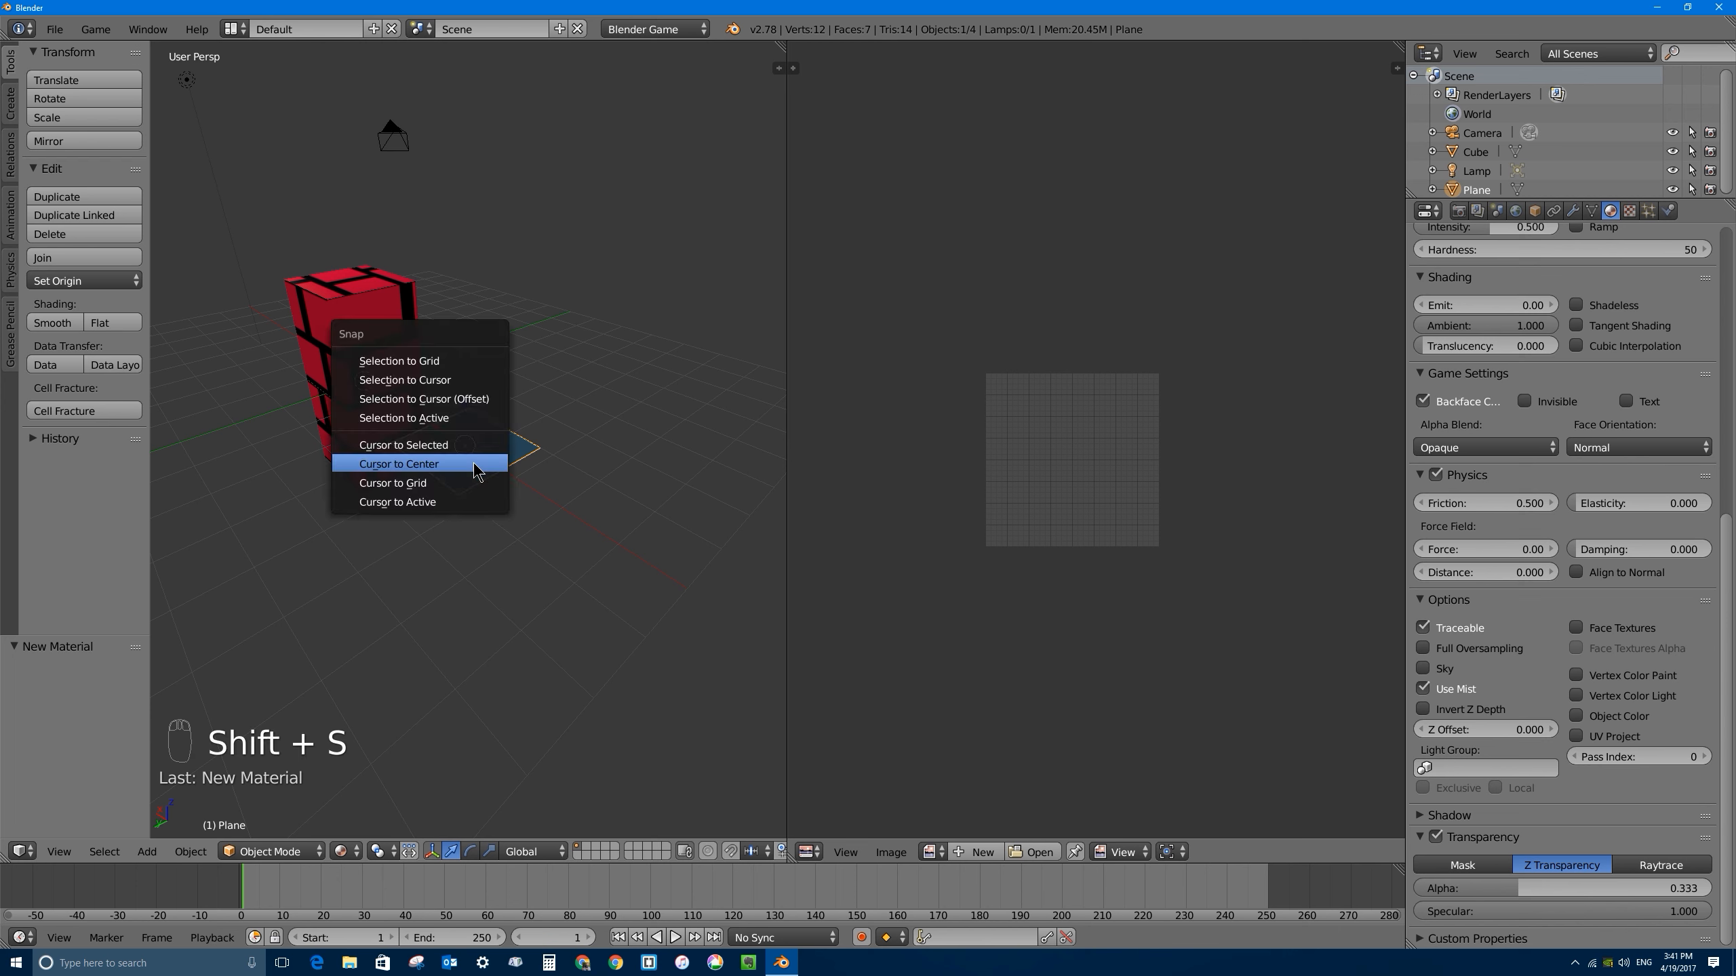
{"action": "left_click", "coordinate": [441, 445]}
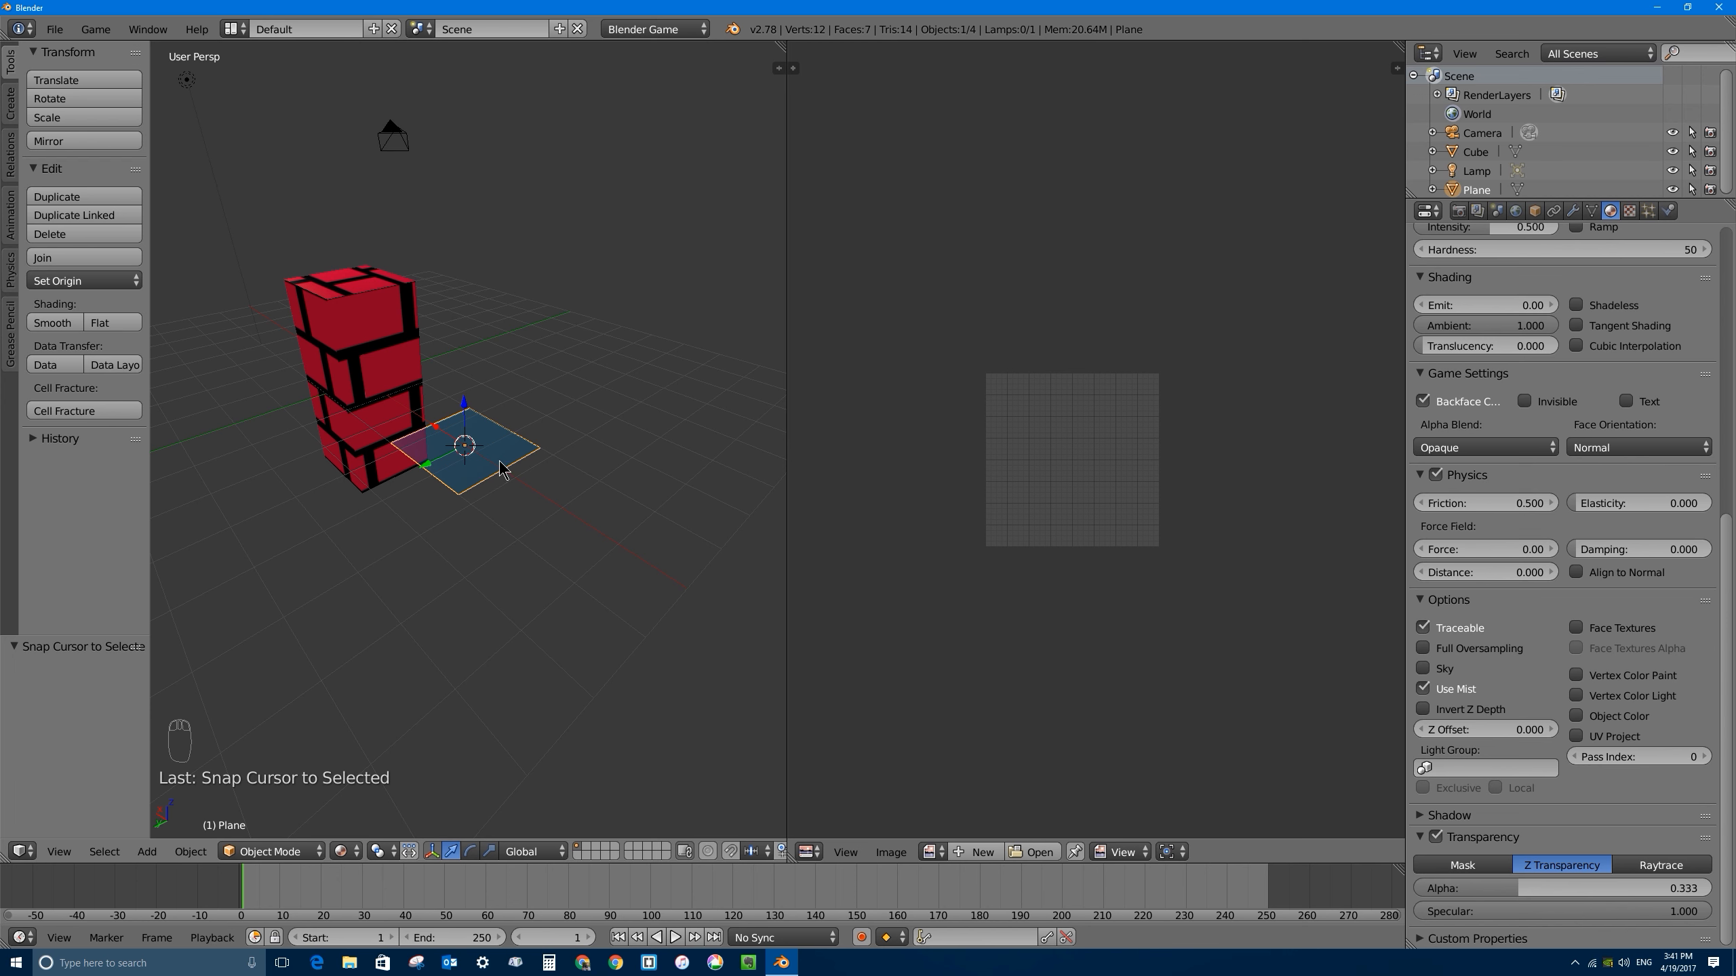
{"action": "key", "text": "shift+a"}
{"action": "mouse_move", "coordinate": [528, 413]}
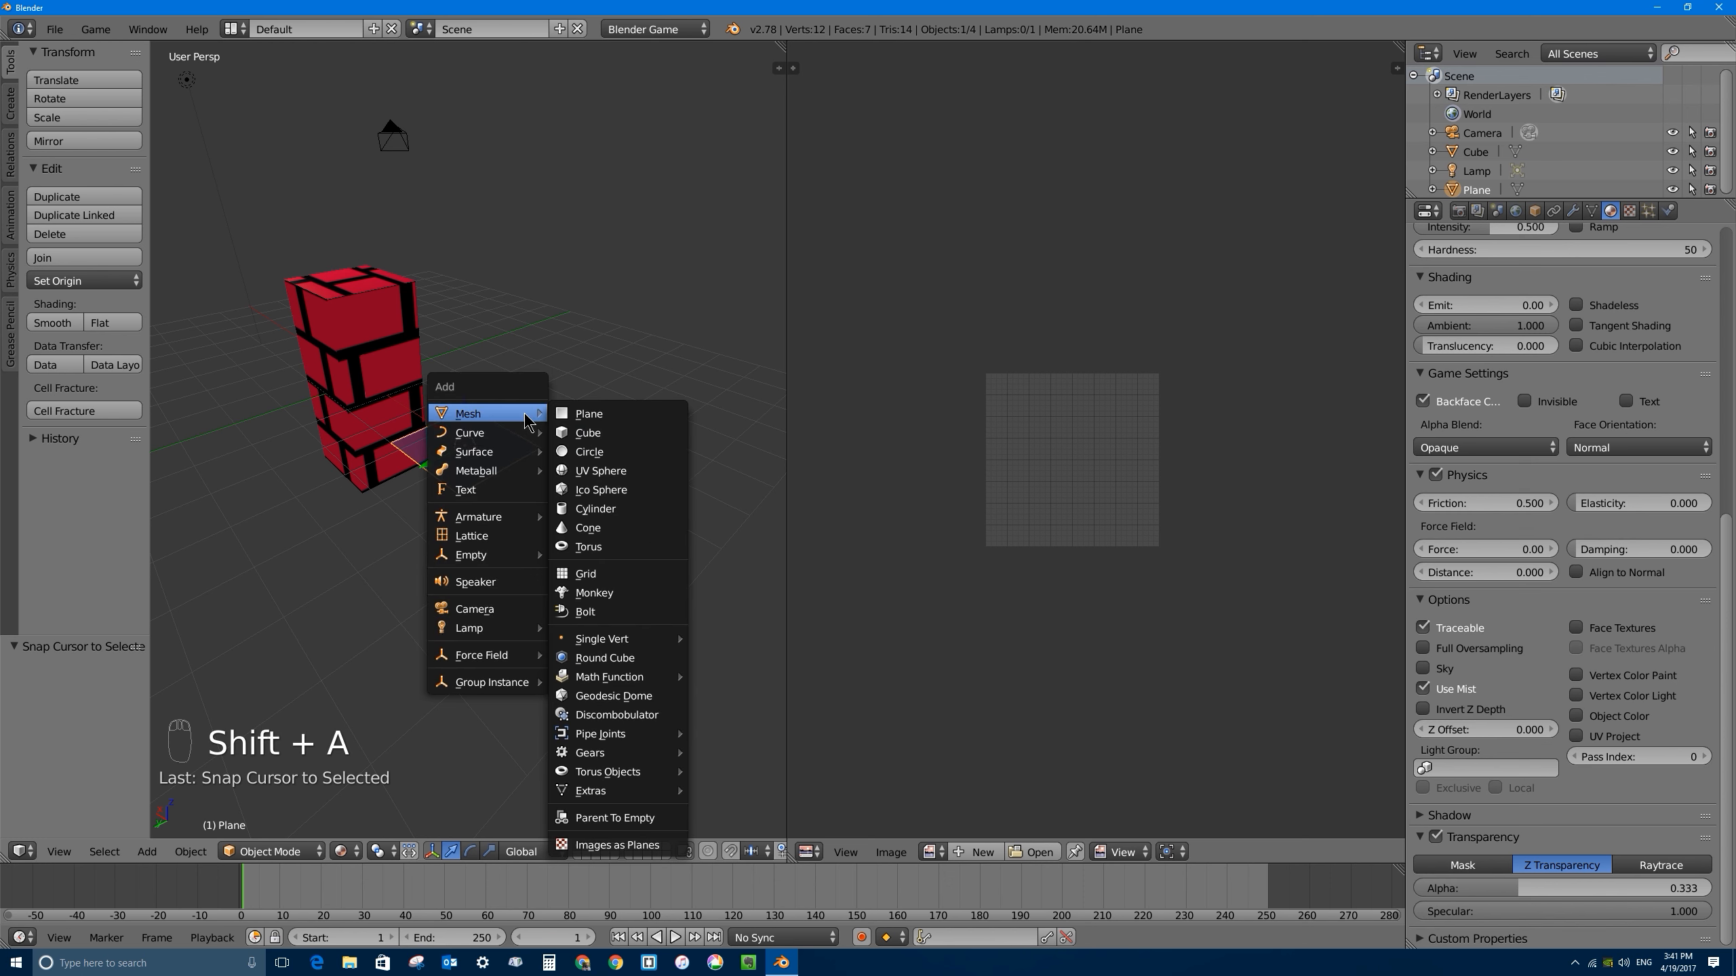
{"action": "left_click", "coordinate": [623, 593]}
Step: Rotate the monkey freely with trackball rotation and move it about -0.945 along Z, below the plane
{"action": "middle_click_drag", "start_coordinate": [499, 466], "coordinate": [456, 403]}
{"action": "key", "text": "r"}
{"action": "key", "text": "r"}
{"action": "left_click", "coordinate": [362, 475]}
{"action": "left_click_drag", "start_coordinate": [464, 407], "coordinate": [487, 449]}
{"action": "middle_click_drag", "start_coordinate": [486, 449], "coordinate": [506, 470]}
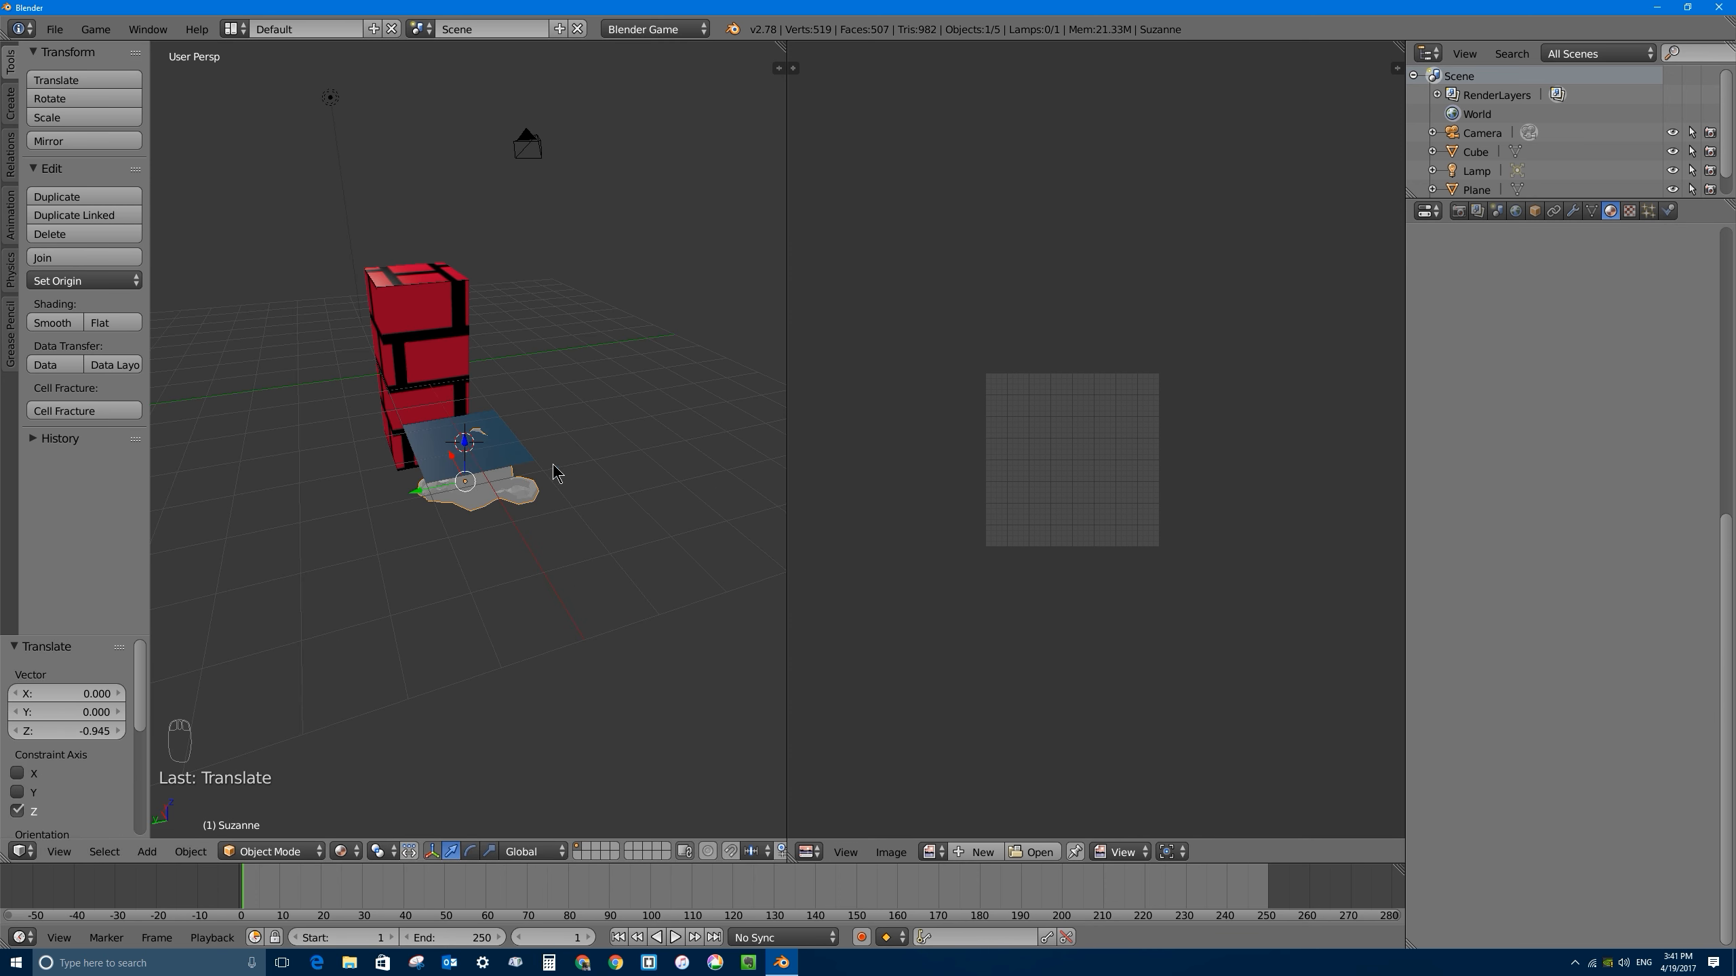
Step: Rotate the monkey again to face up toward the plane and lower it about another 0.314 along Z
{"action": "key", "text": "r"}
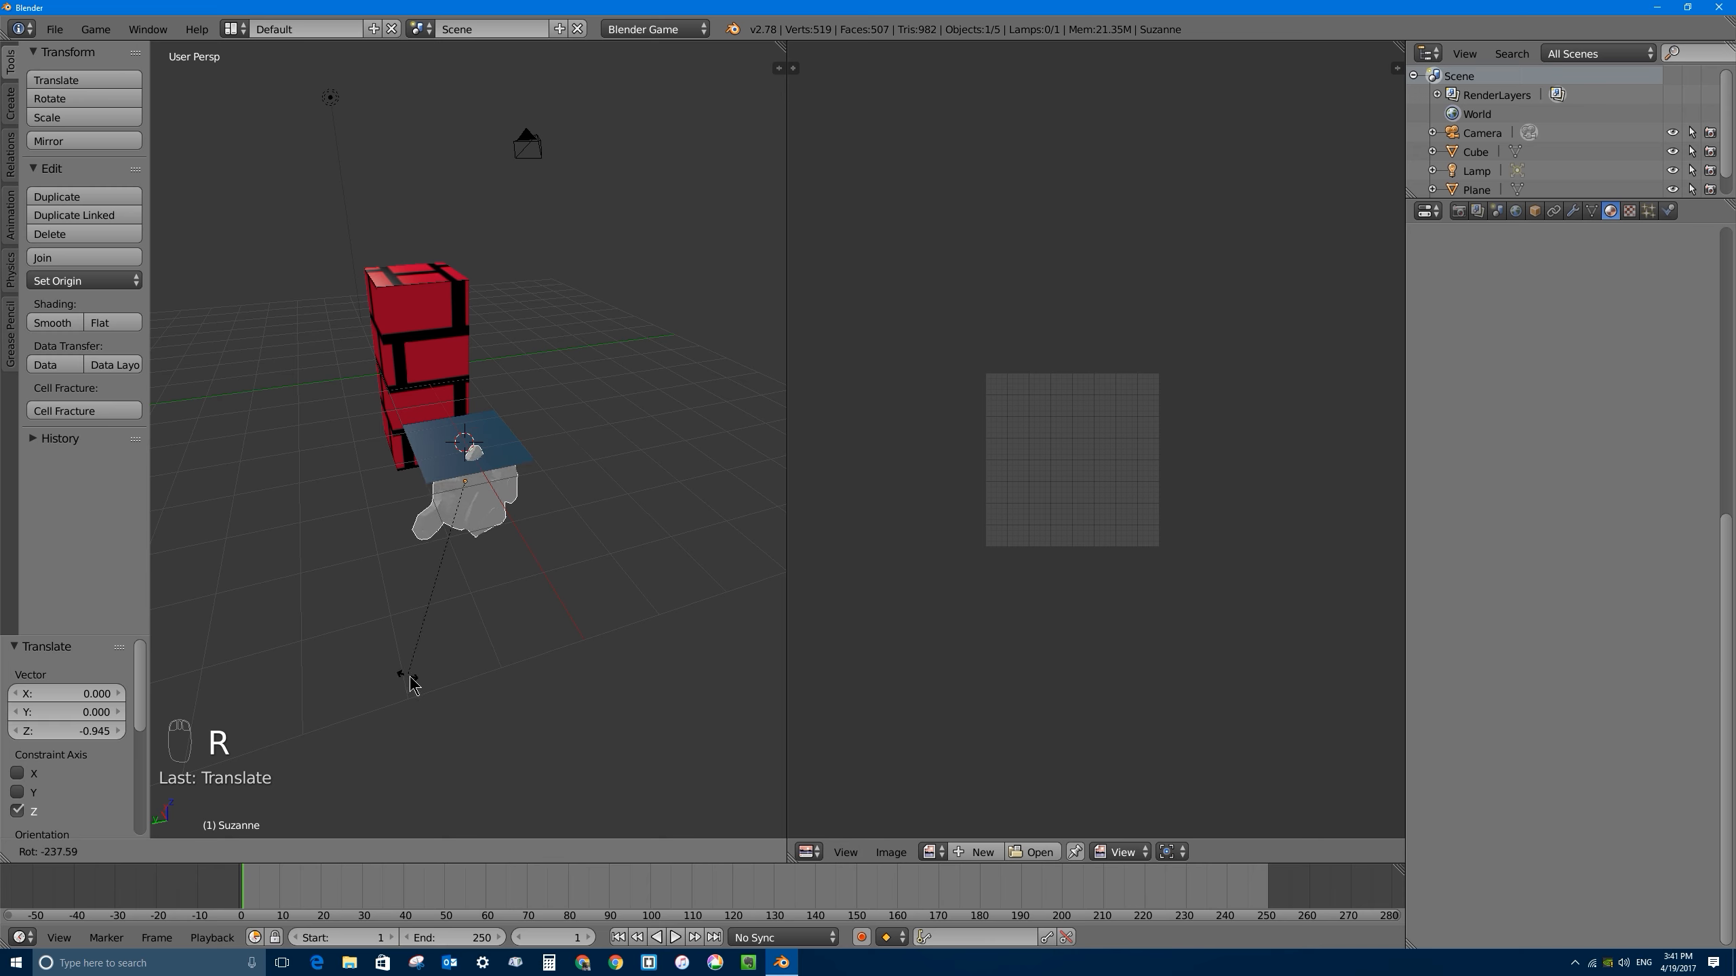
{"action": "key", "text": "r"}
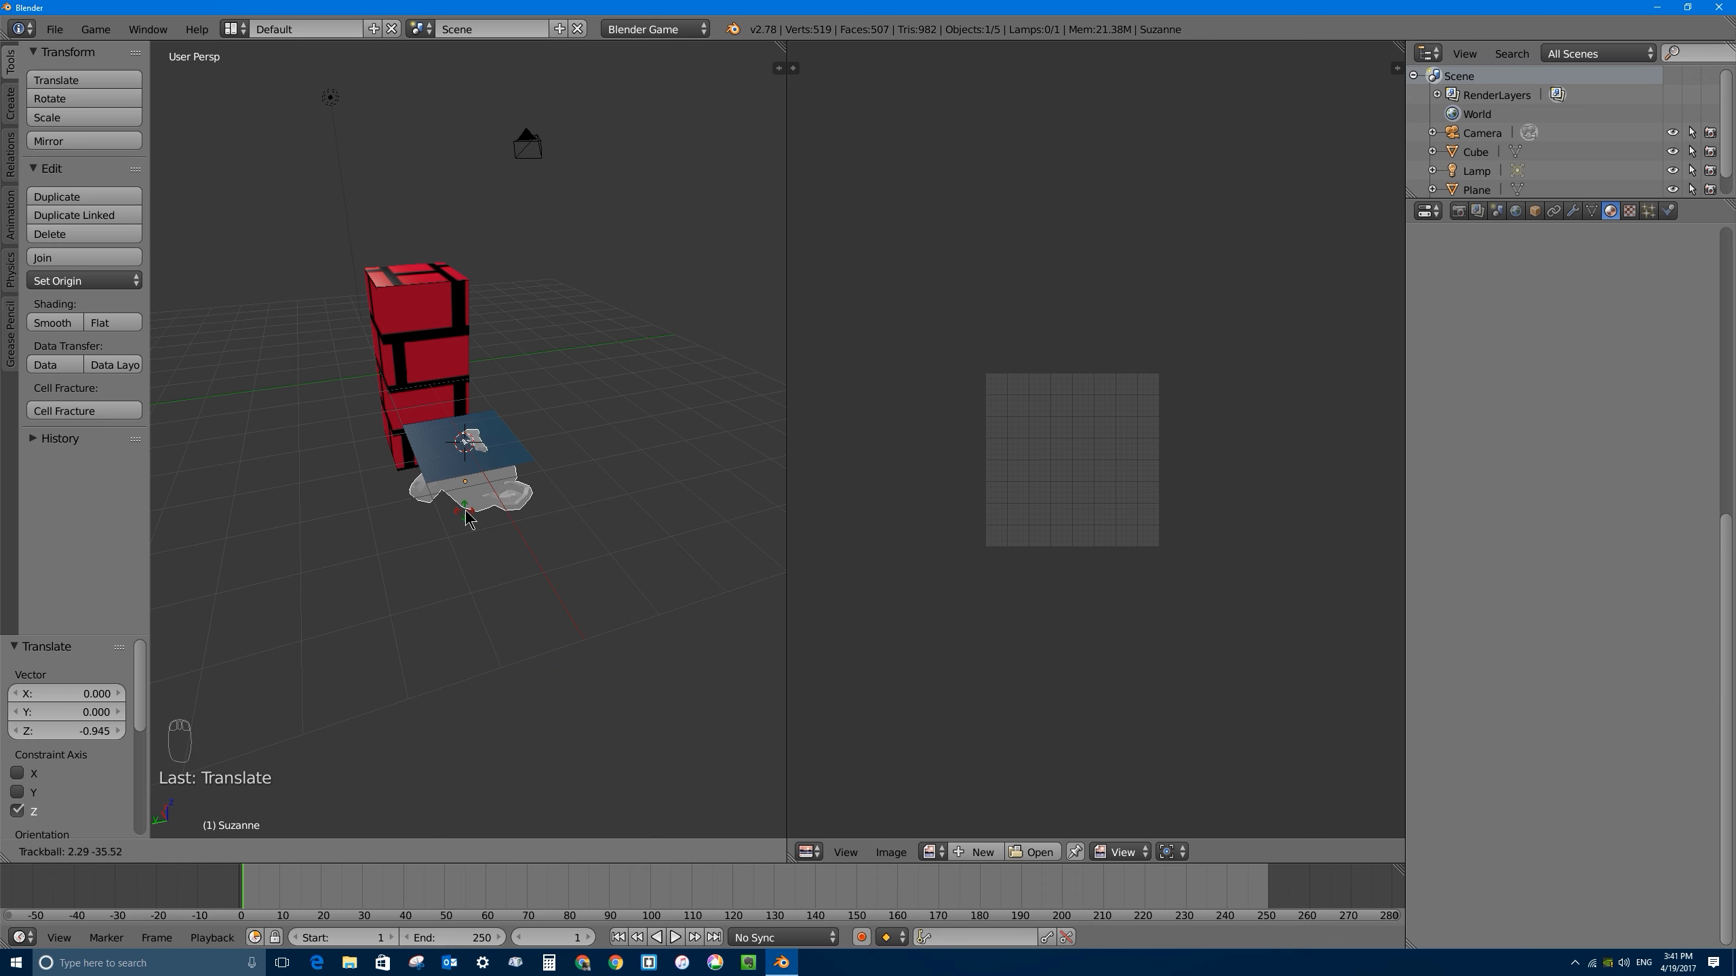
{"action": "left_click", "coordinate": [466, 518]}
{"action": "middle_click_drag", "start_coordinate": [467, 517], "coordinate": [471, 432]}
{"action": "left_click_drag", "start_coordinate": [465, 435], "coordinate": [466, 454]}
{"action": "middle_click_drag", "start_coordinate": [441, 409], "coordinate": [398, 470]}
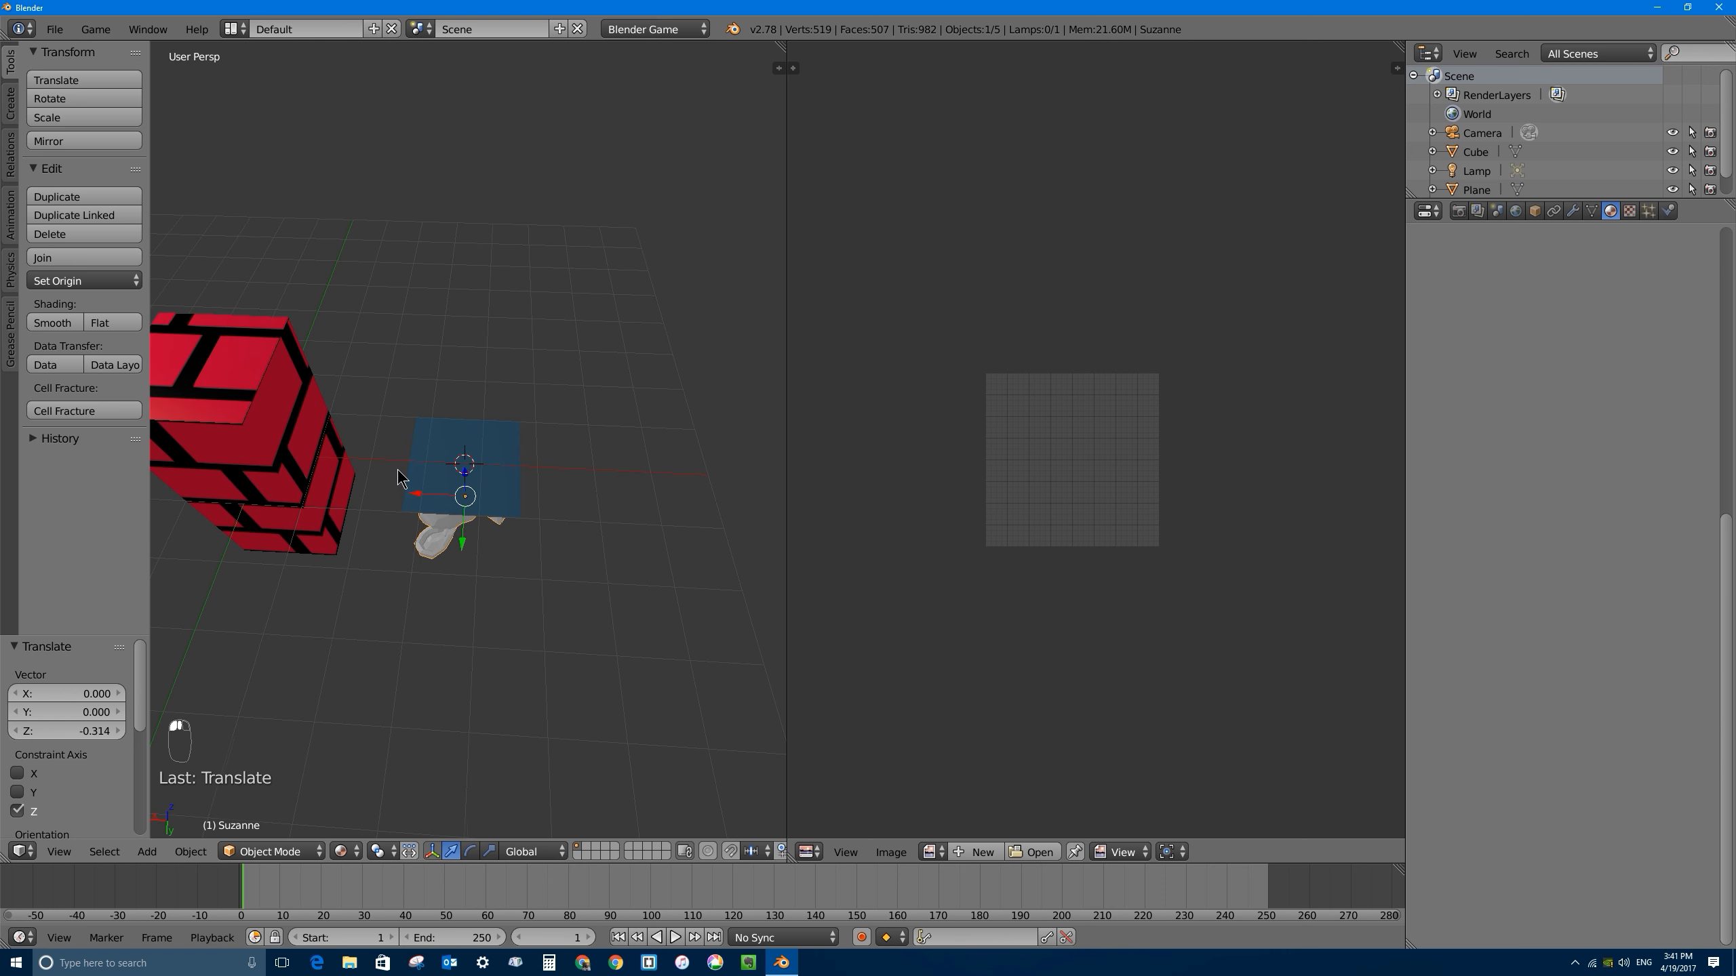
Step: Run the game preview to check the monkey through the transparent plane, and stop it
{"action": "scroll", "coordinate": [488, 472], "scroll_direction": "up", "scroll_amount": 3}
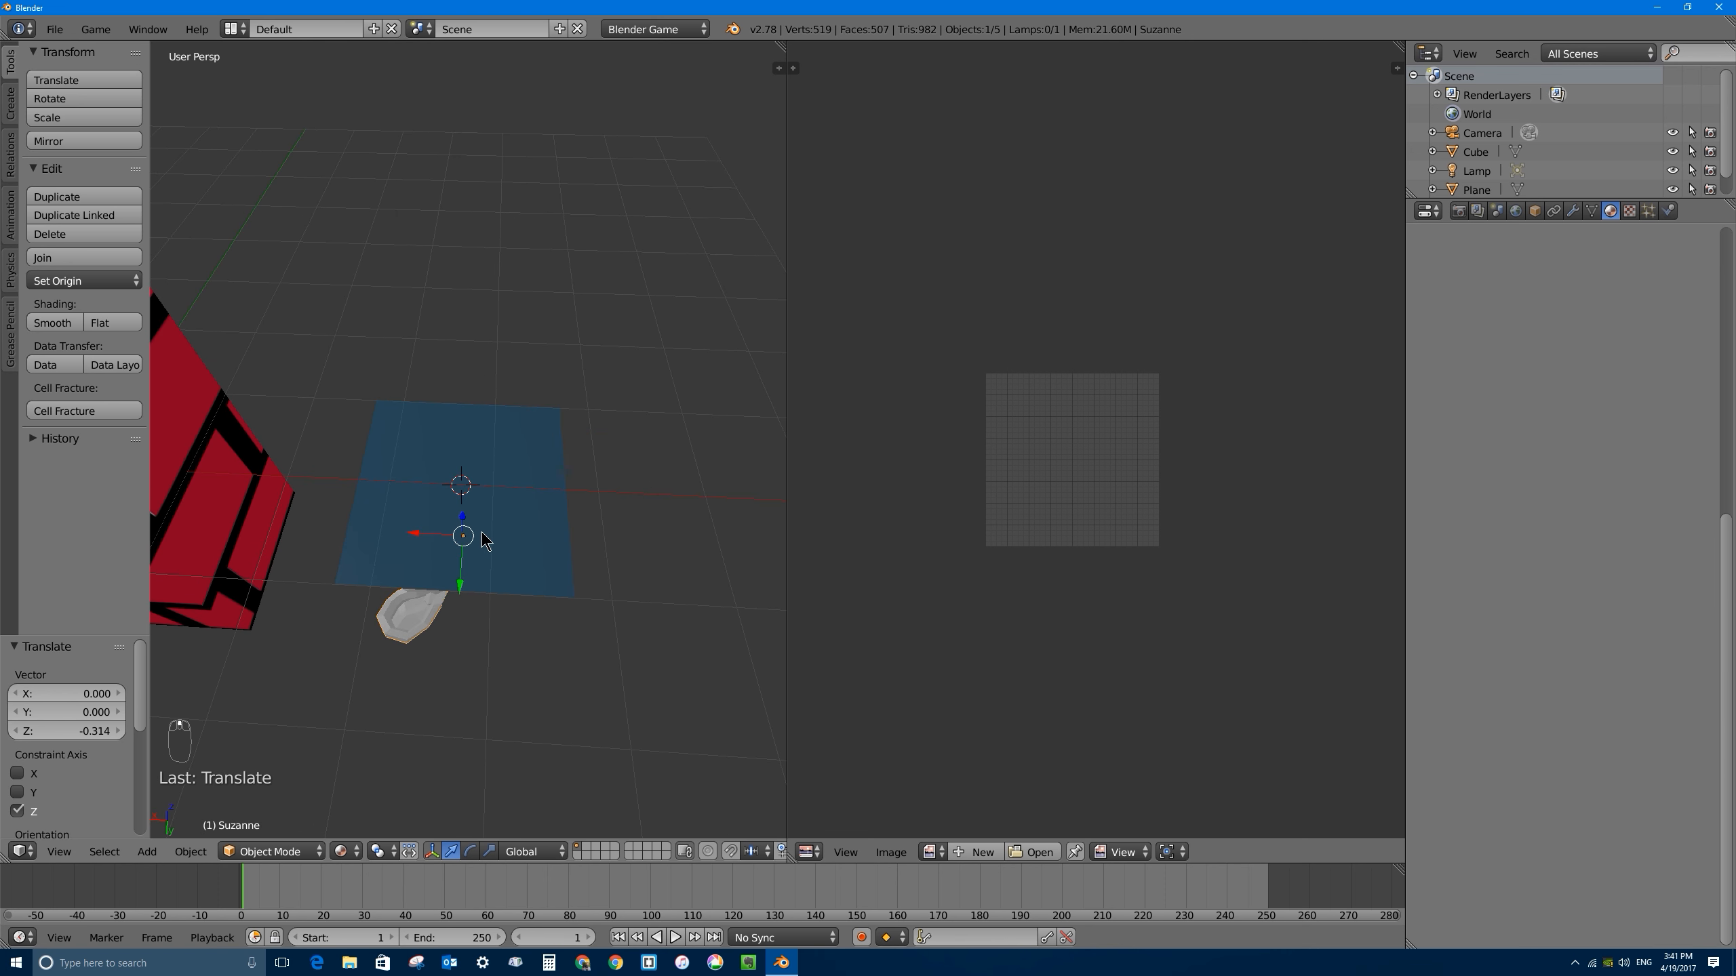
{"action": "key", "text": "p"}
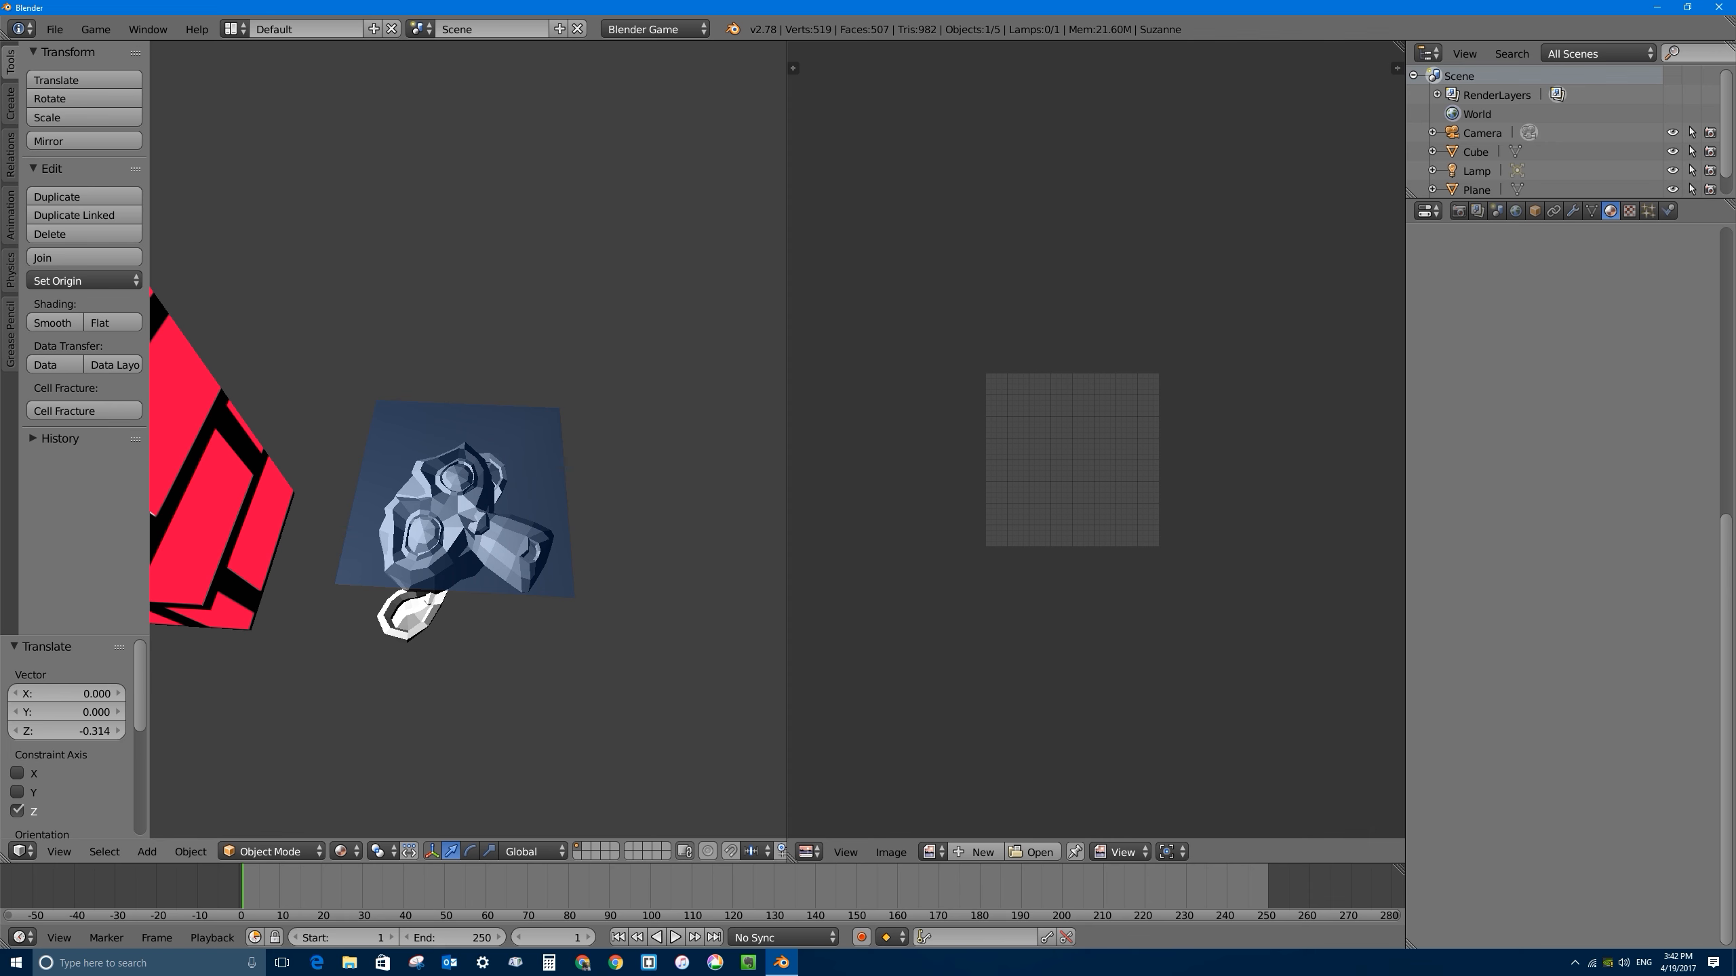
{"action": "key", "text": "Escape"}
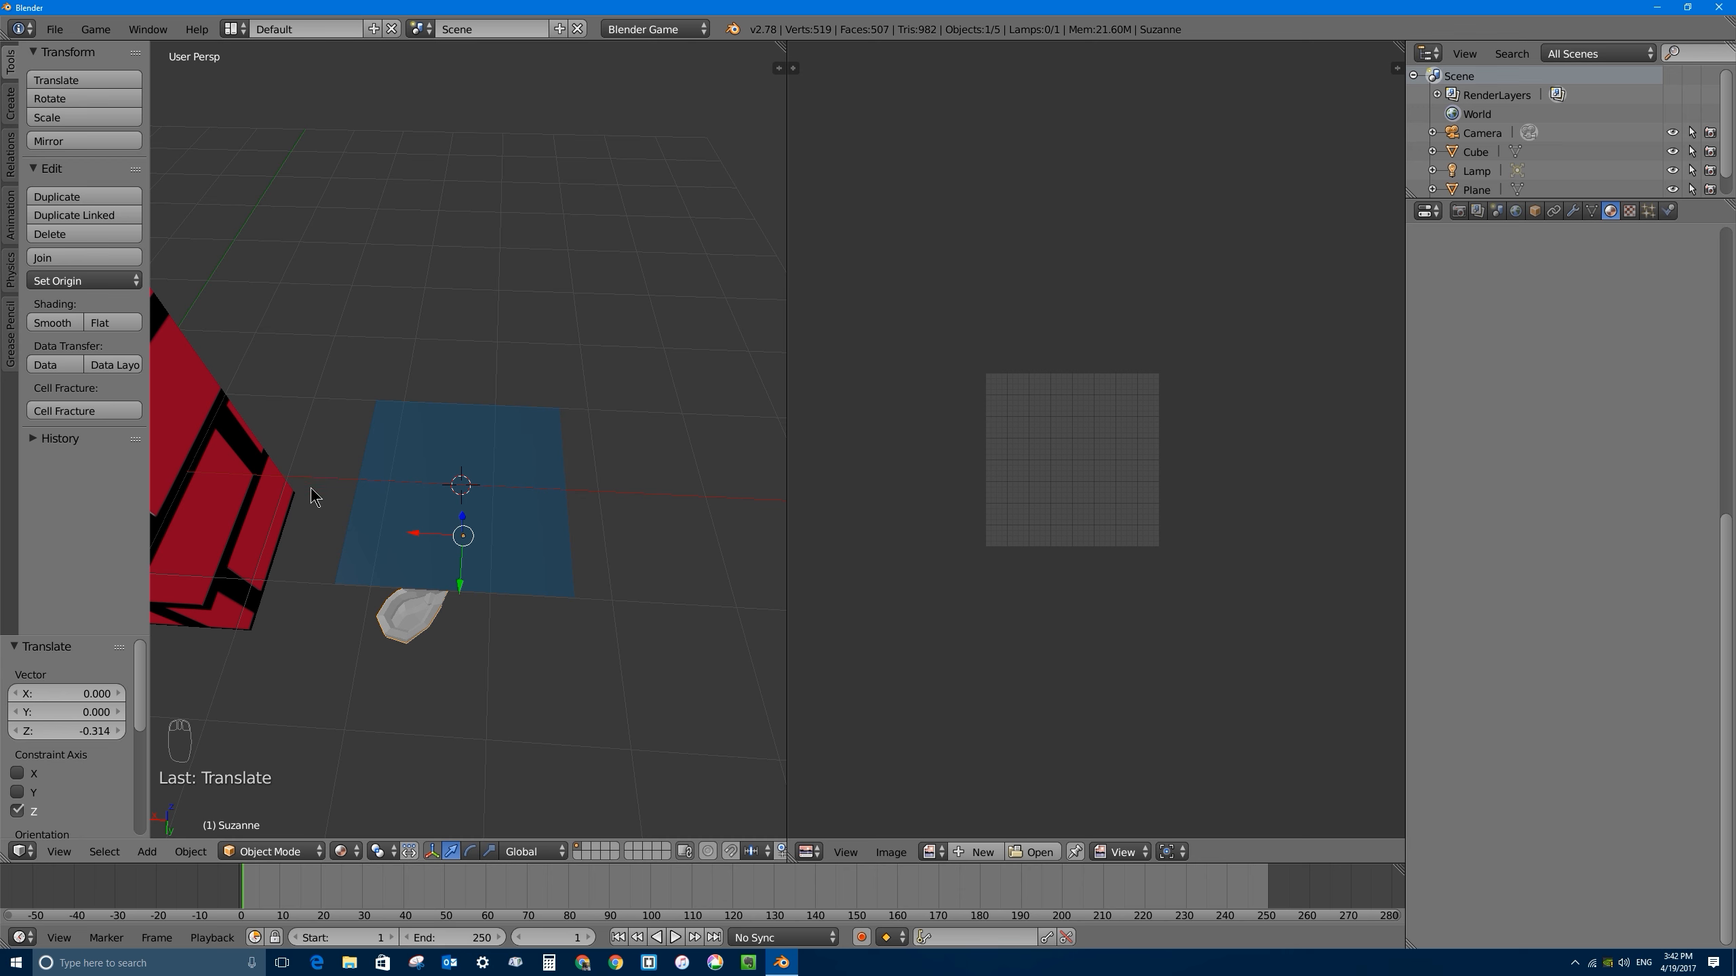
{"action": "scroll", "coordinate": [441, 386], "scroll_direction": "down", "scroll_amount": 3}
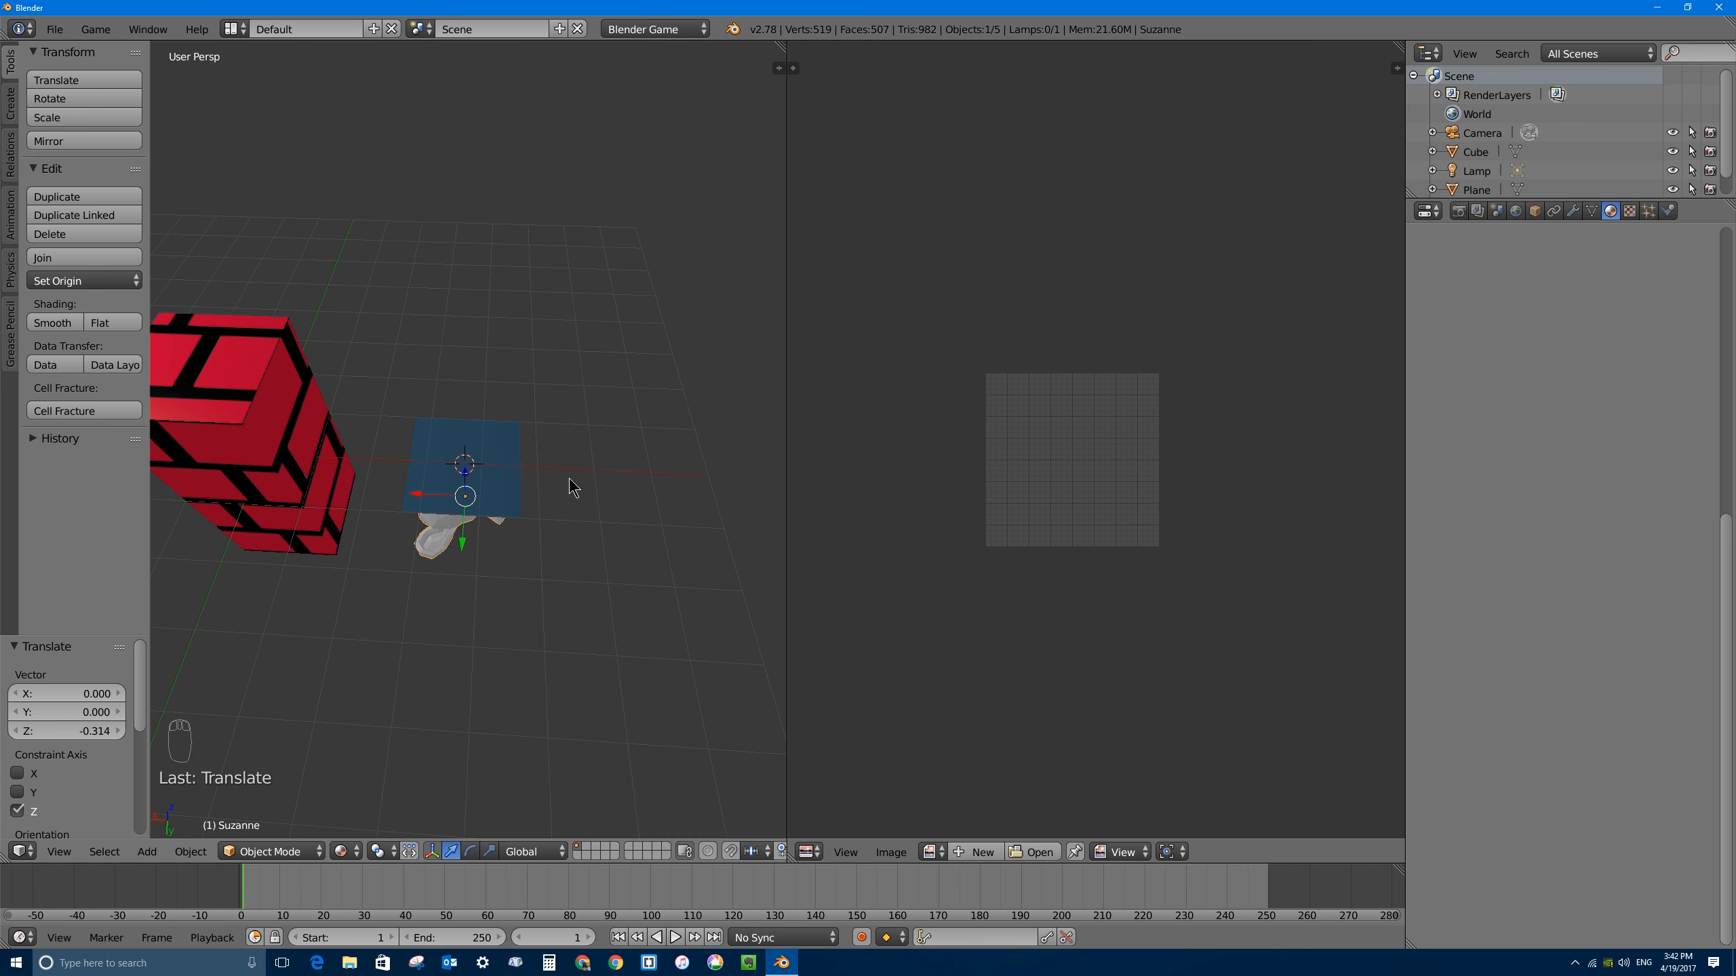
Step: Snap the 3D cursor back to the center of the scene
{"action": "key", "text": "shift+s"}
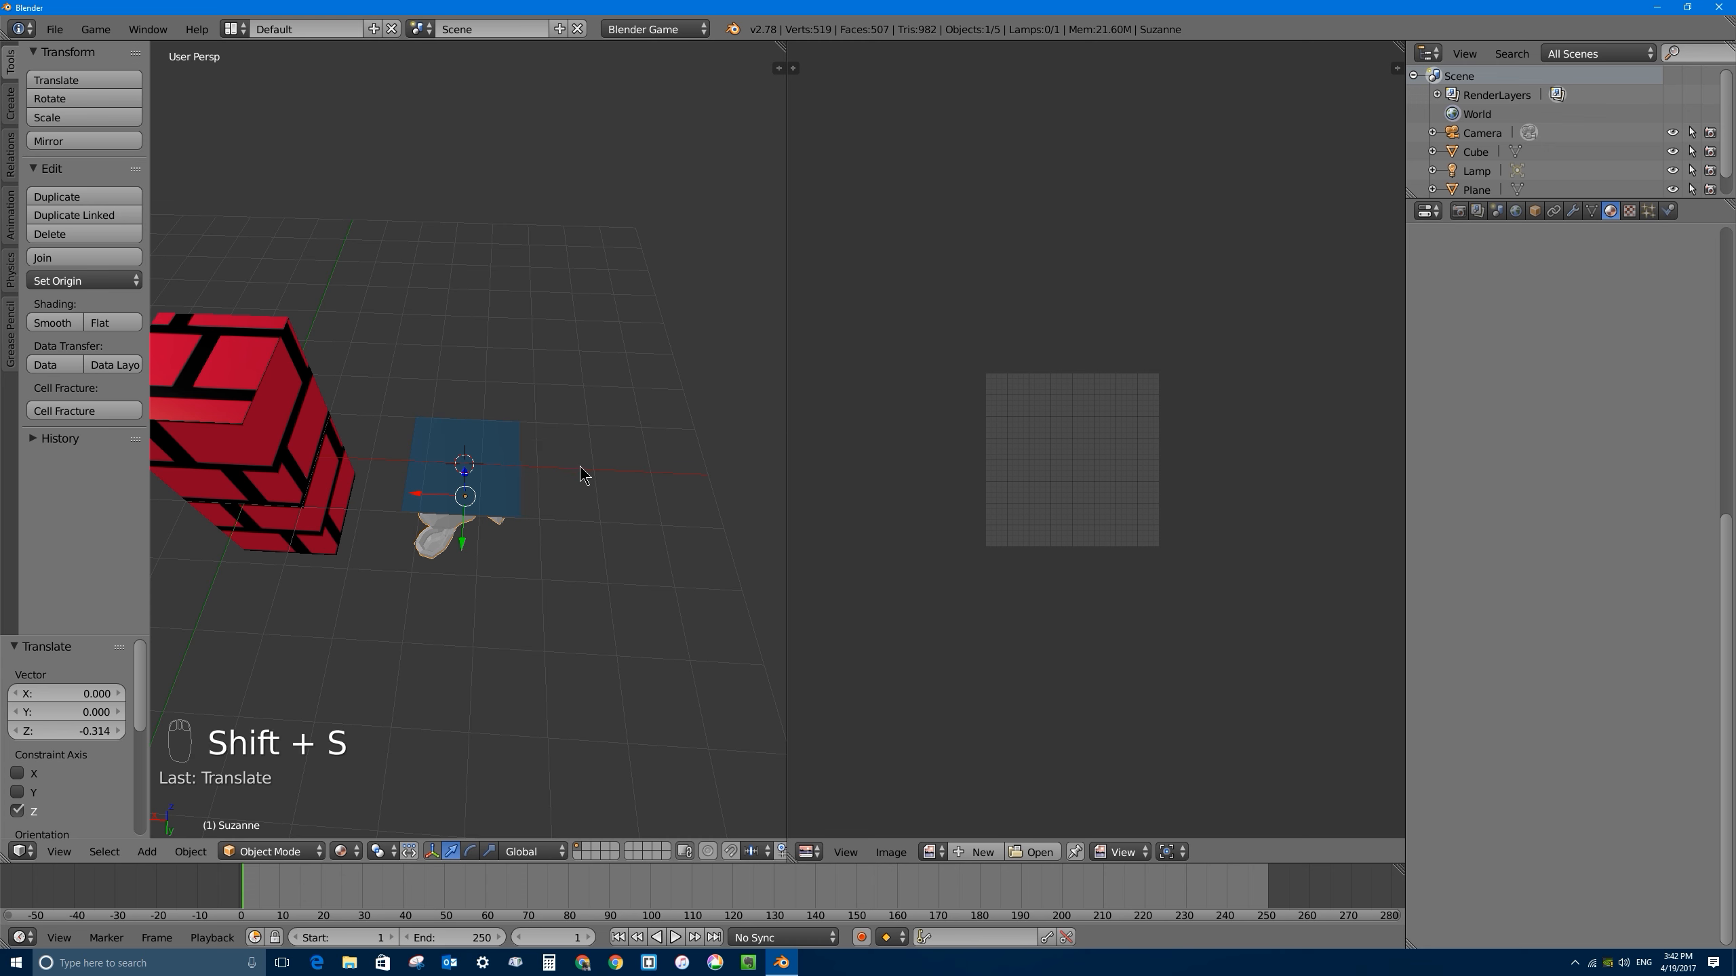
{"action": "key", "text": "shift+s"}
{"action": "left_click", "coordinate": [438, 493]}
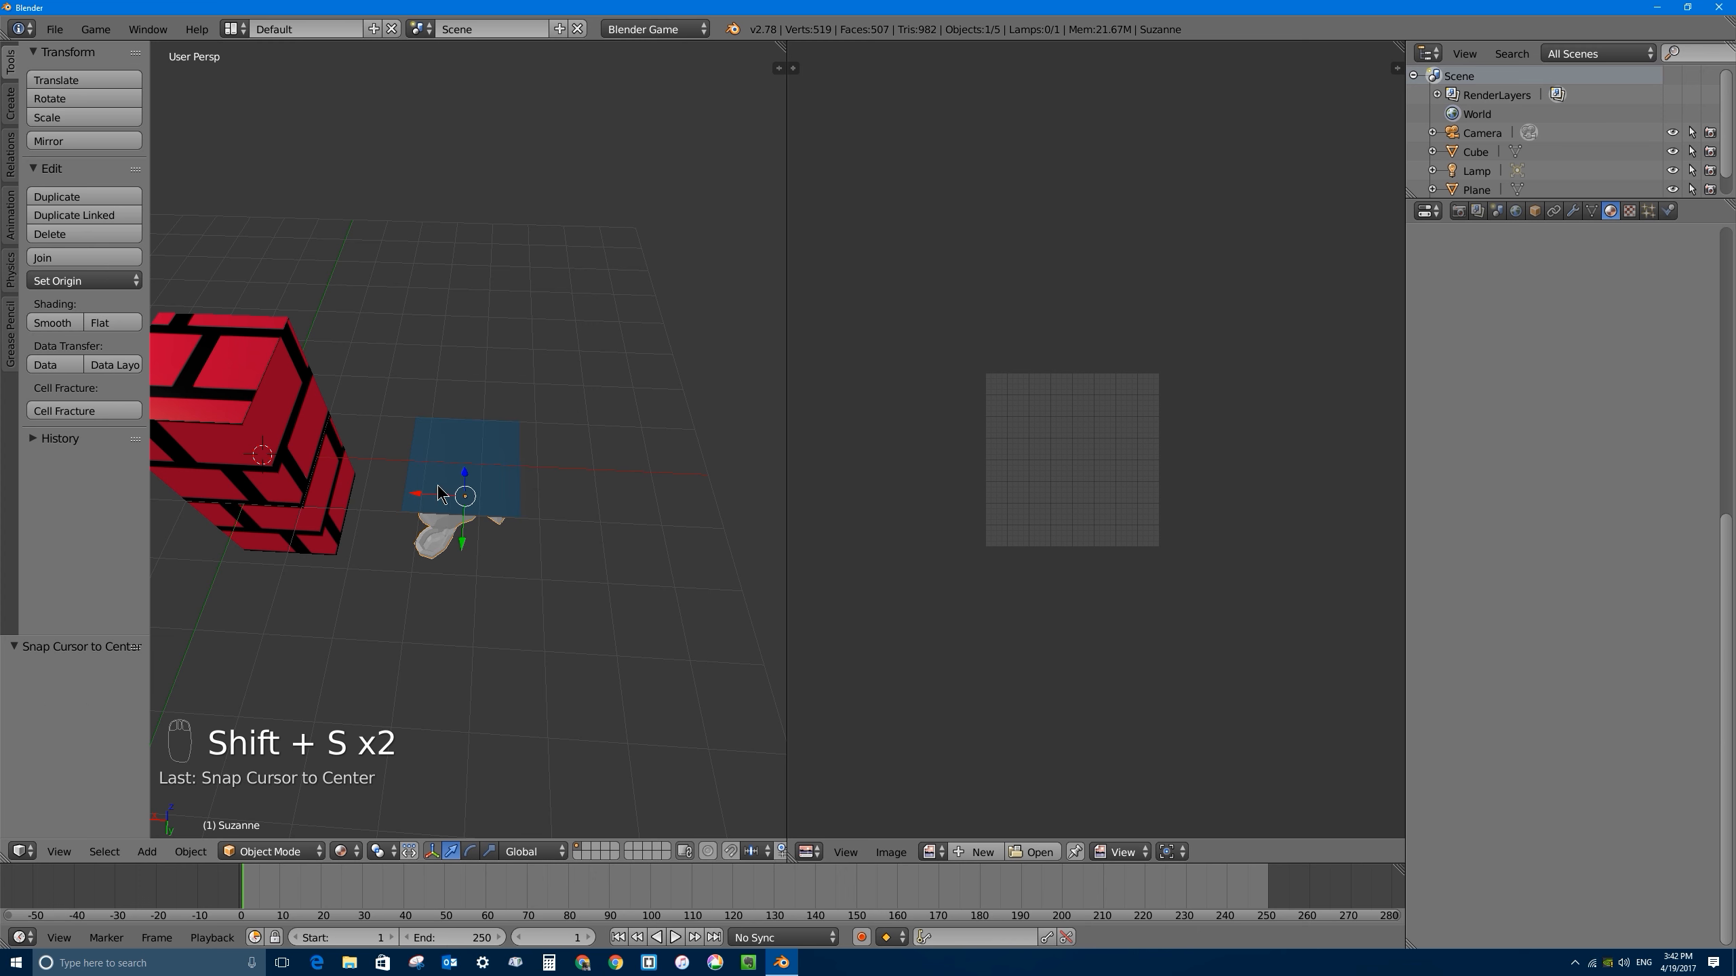
{"action": "mouse_move", "coordinate": [437, 492]}
{"action": "middle_mouse_down"}
{"action": "mouse_move", "coordinate": [475, 477]}
{"action": "mouse_move", "coordinate": [444, 493]}
{"action": "middle_mouse_up"}
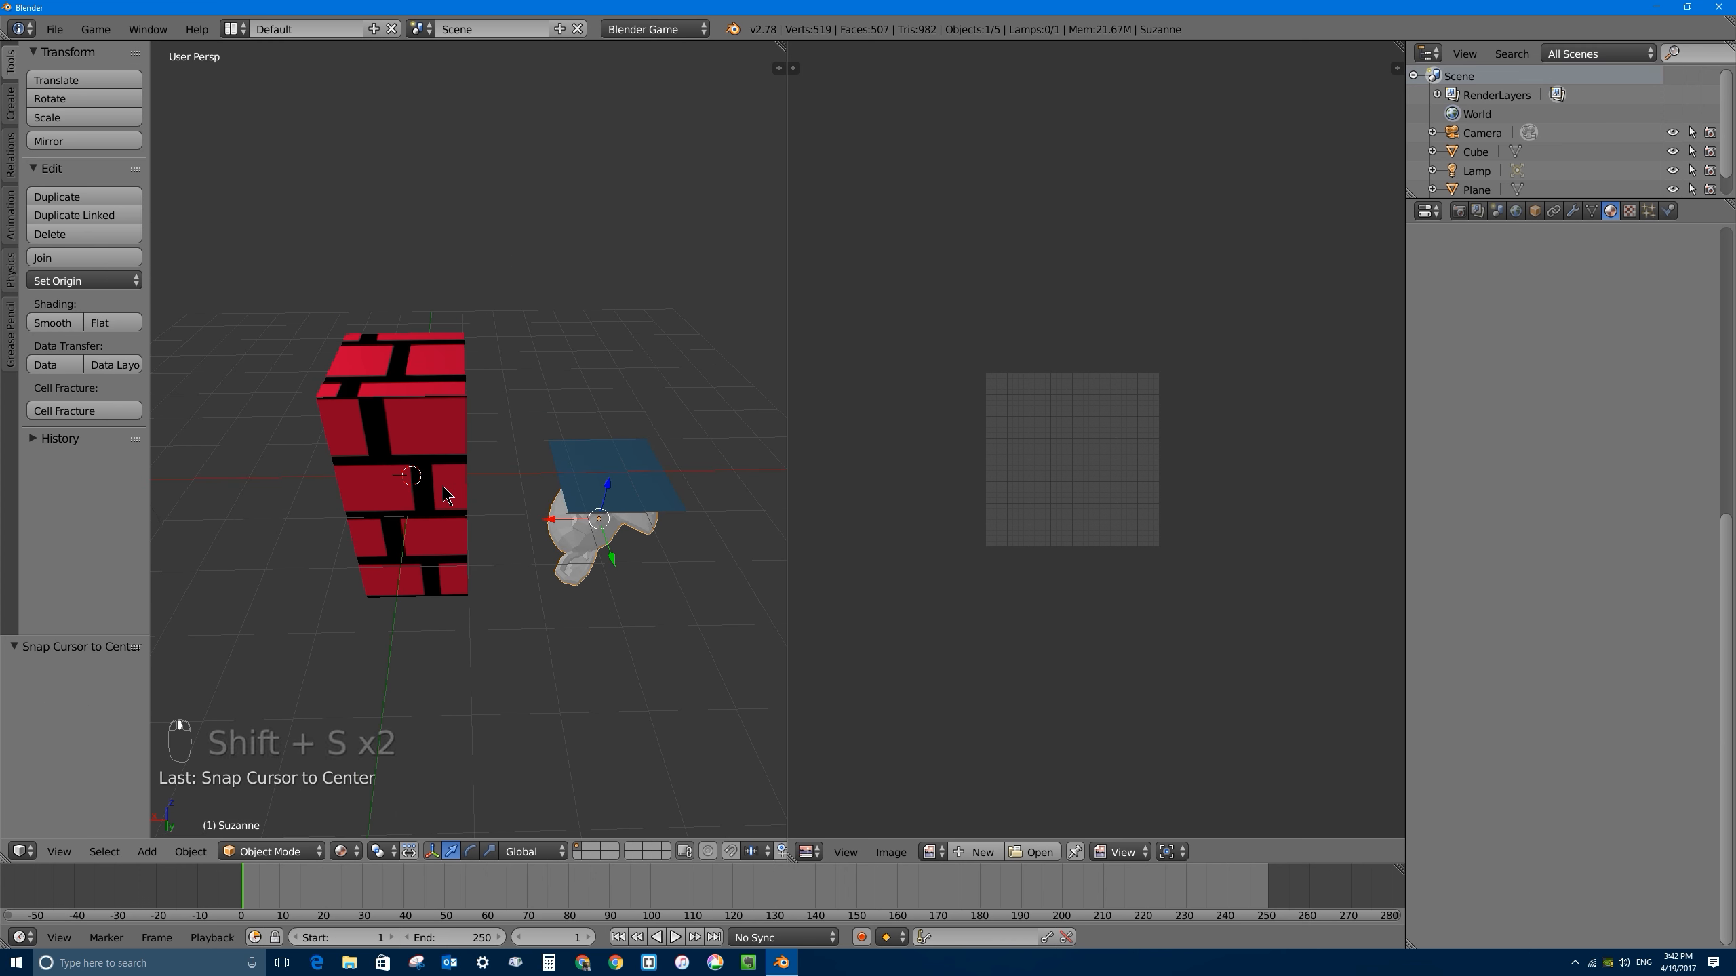
Step: Add a second plane mesh and move it about 5.861 units along X, to the other side of the box
{"action": "key", "text": "shift+a"}
{"action": "mouse_move", "coordinate": [458, 467]}
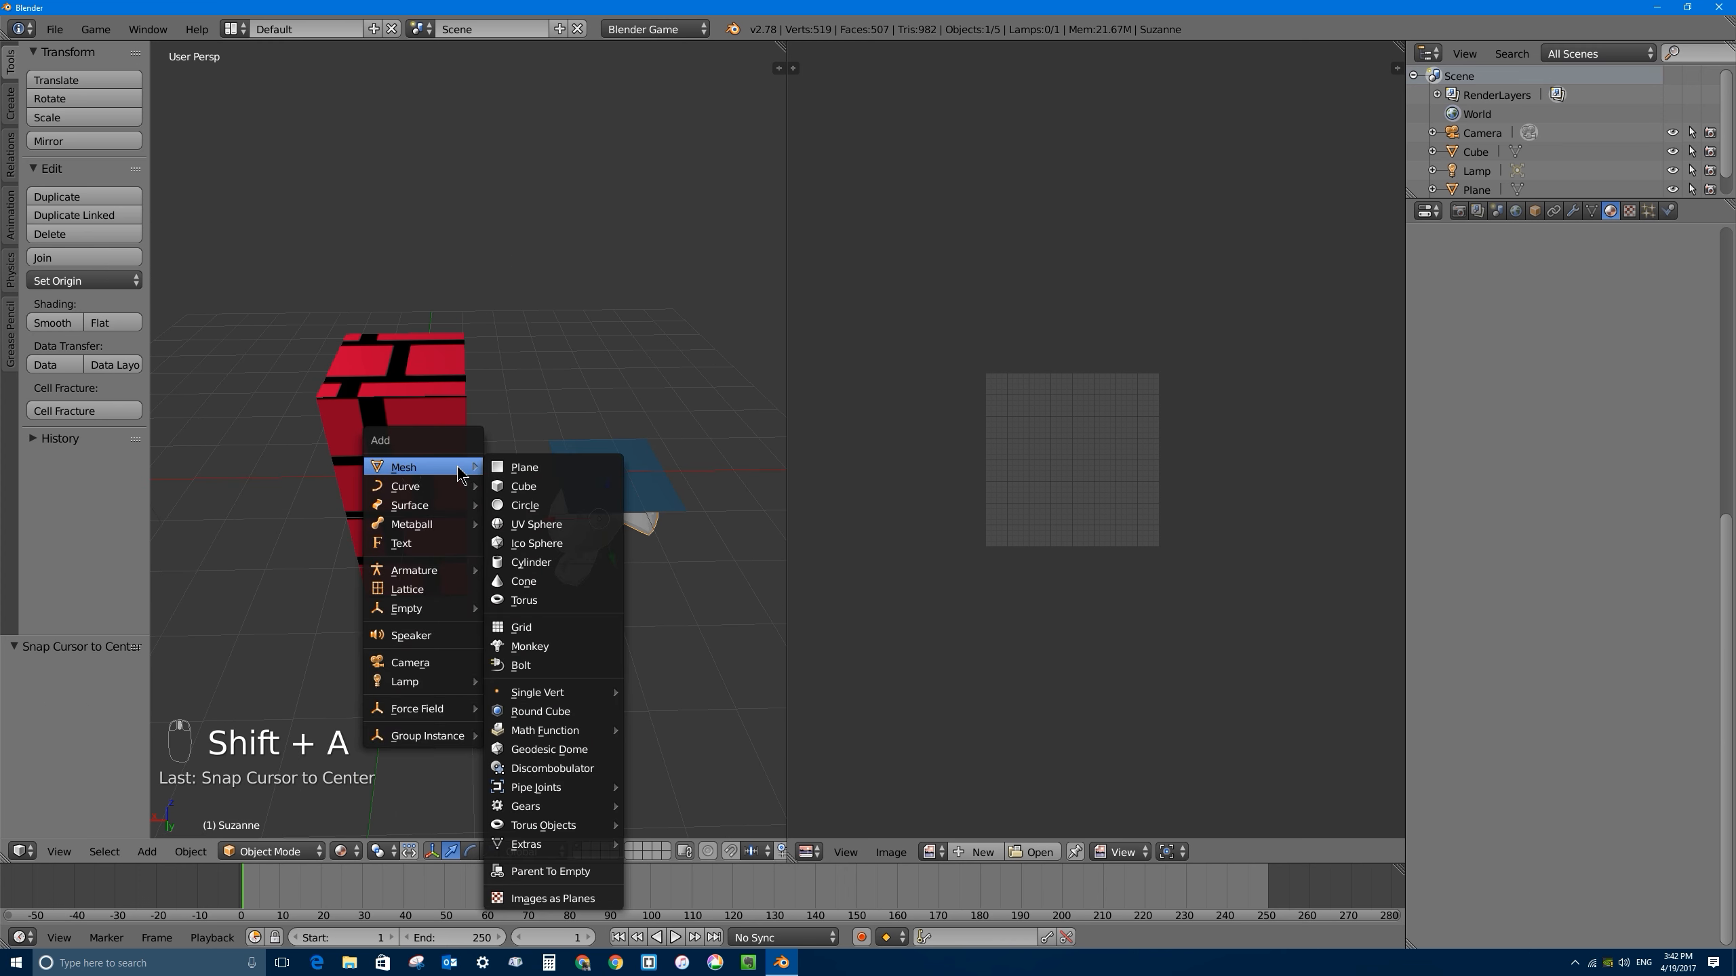
{"action": "left_click", "coordinate": [550, 472]}
{"action": "left_click_drag", "start_coordinate": [356, 477], "coordinate": [673, 483]}
{"action": "middle_click_drag", "start_coordinate": [419, 435], "coordinate": [252, 472], "text": "shift"}
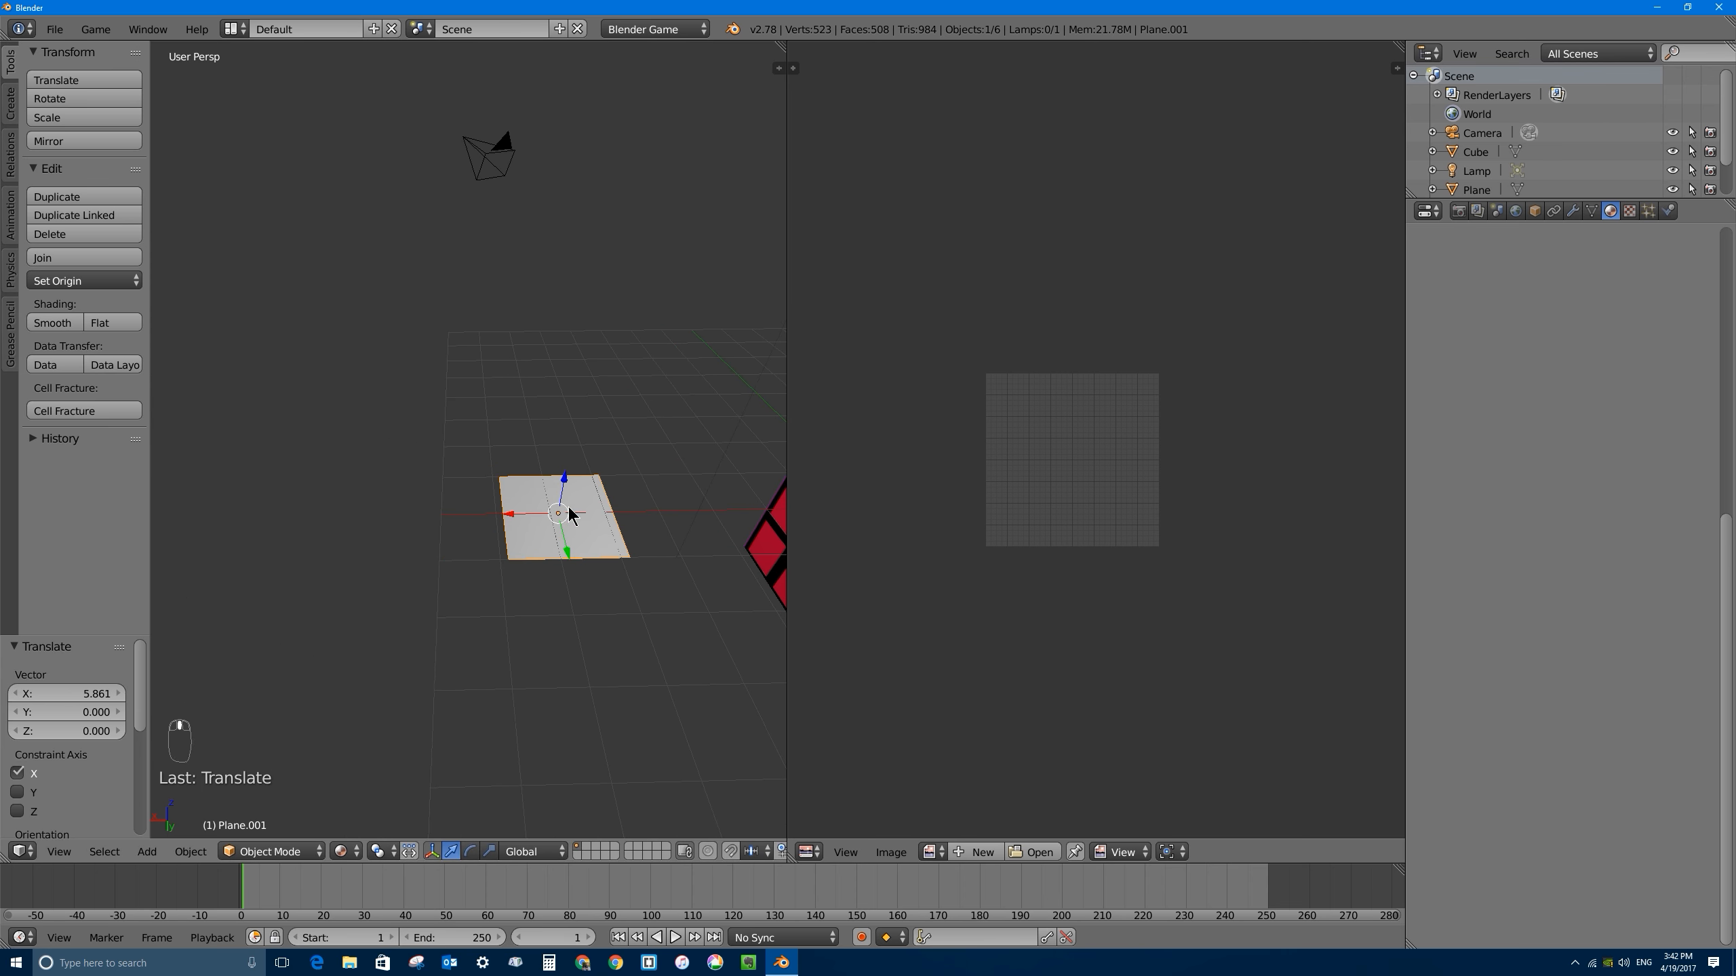
{"action": "middle_click_drag", "start_coordinate": [578, 453], "coordinate": [462, 510]}
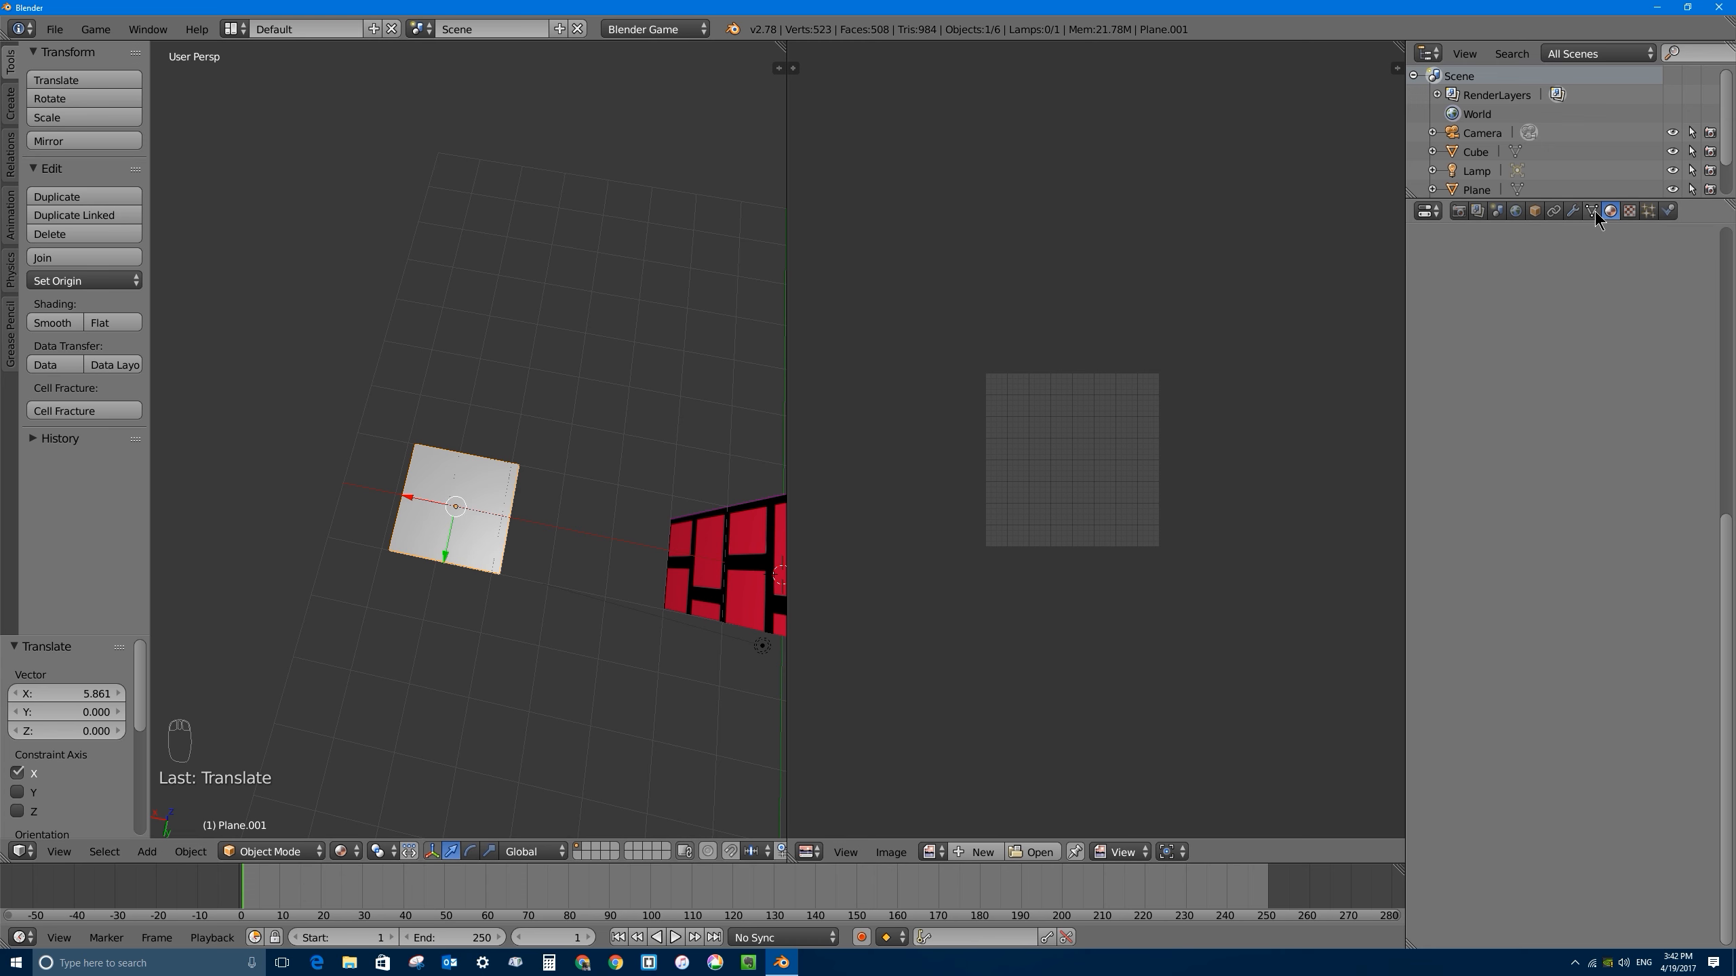
Step: Create a new material for the second plane and set its diffuse color to light blue
{"action": "left_click_drag", "start_coordinate": [1729, 527], "coordinate": [1727, 247]}
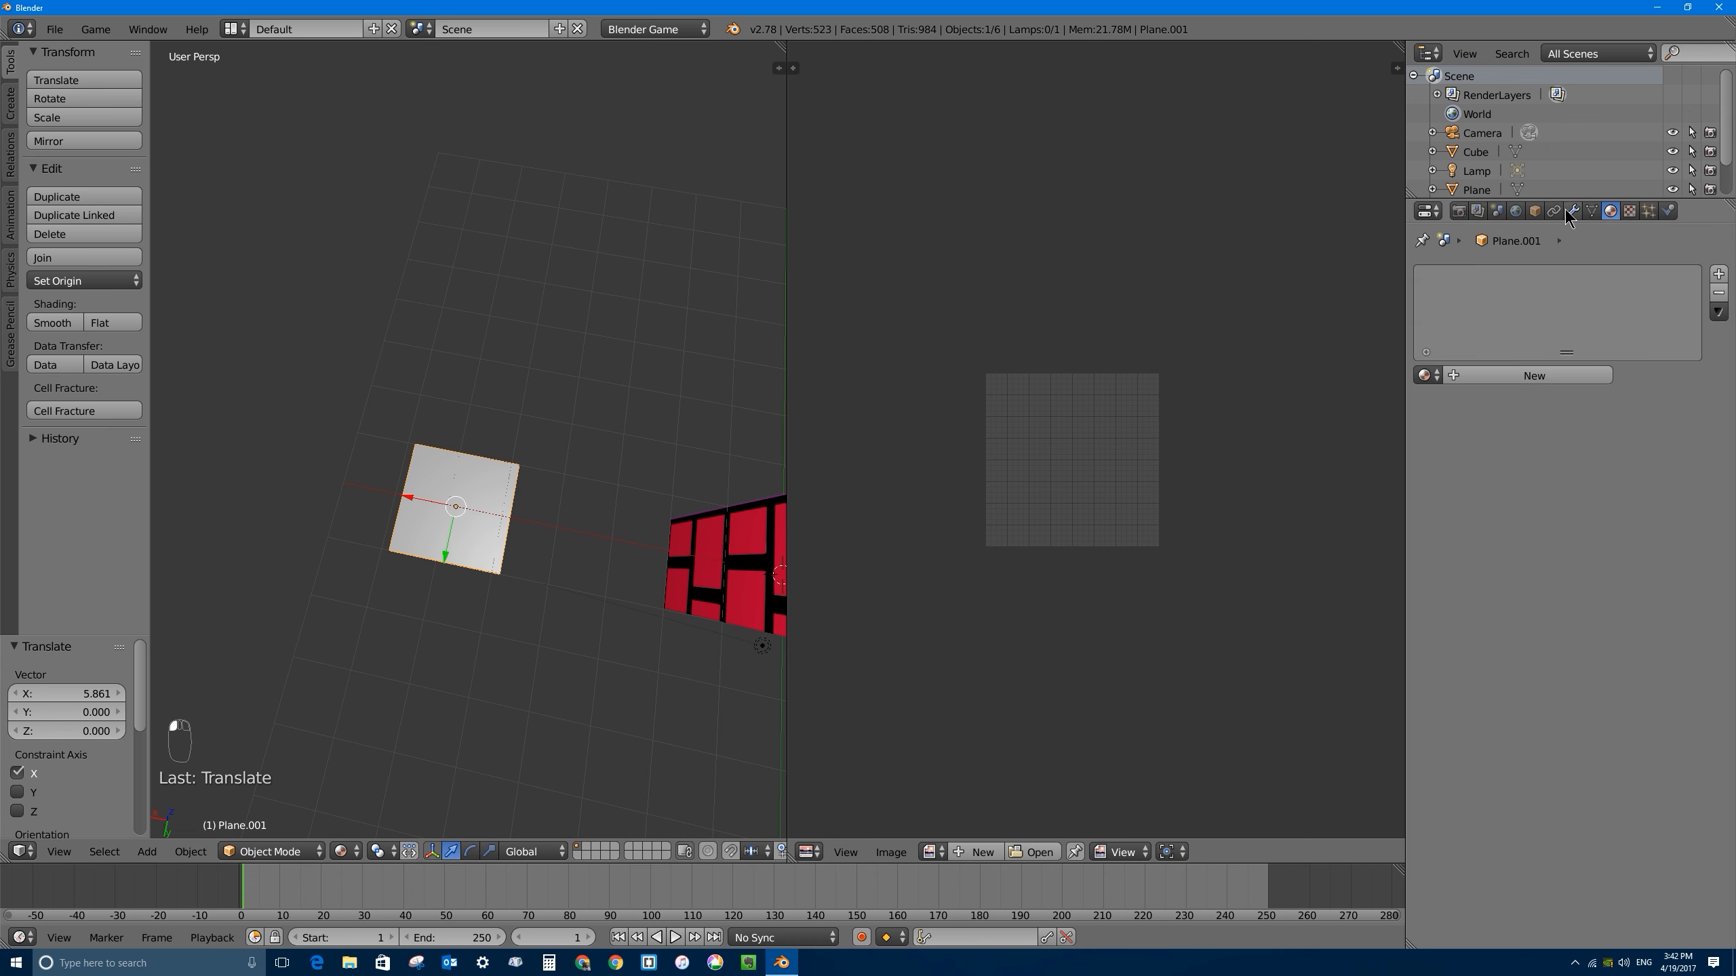
{"action": "left_click", "coordinate": [1516, 377]}
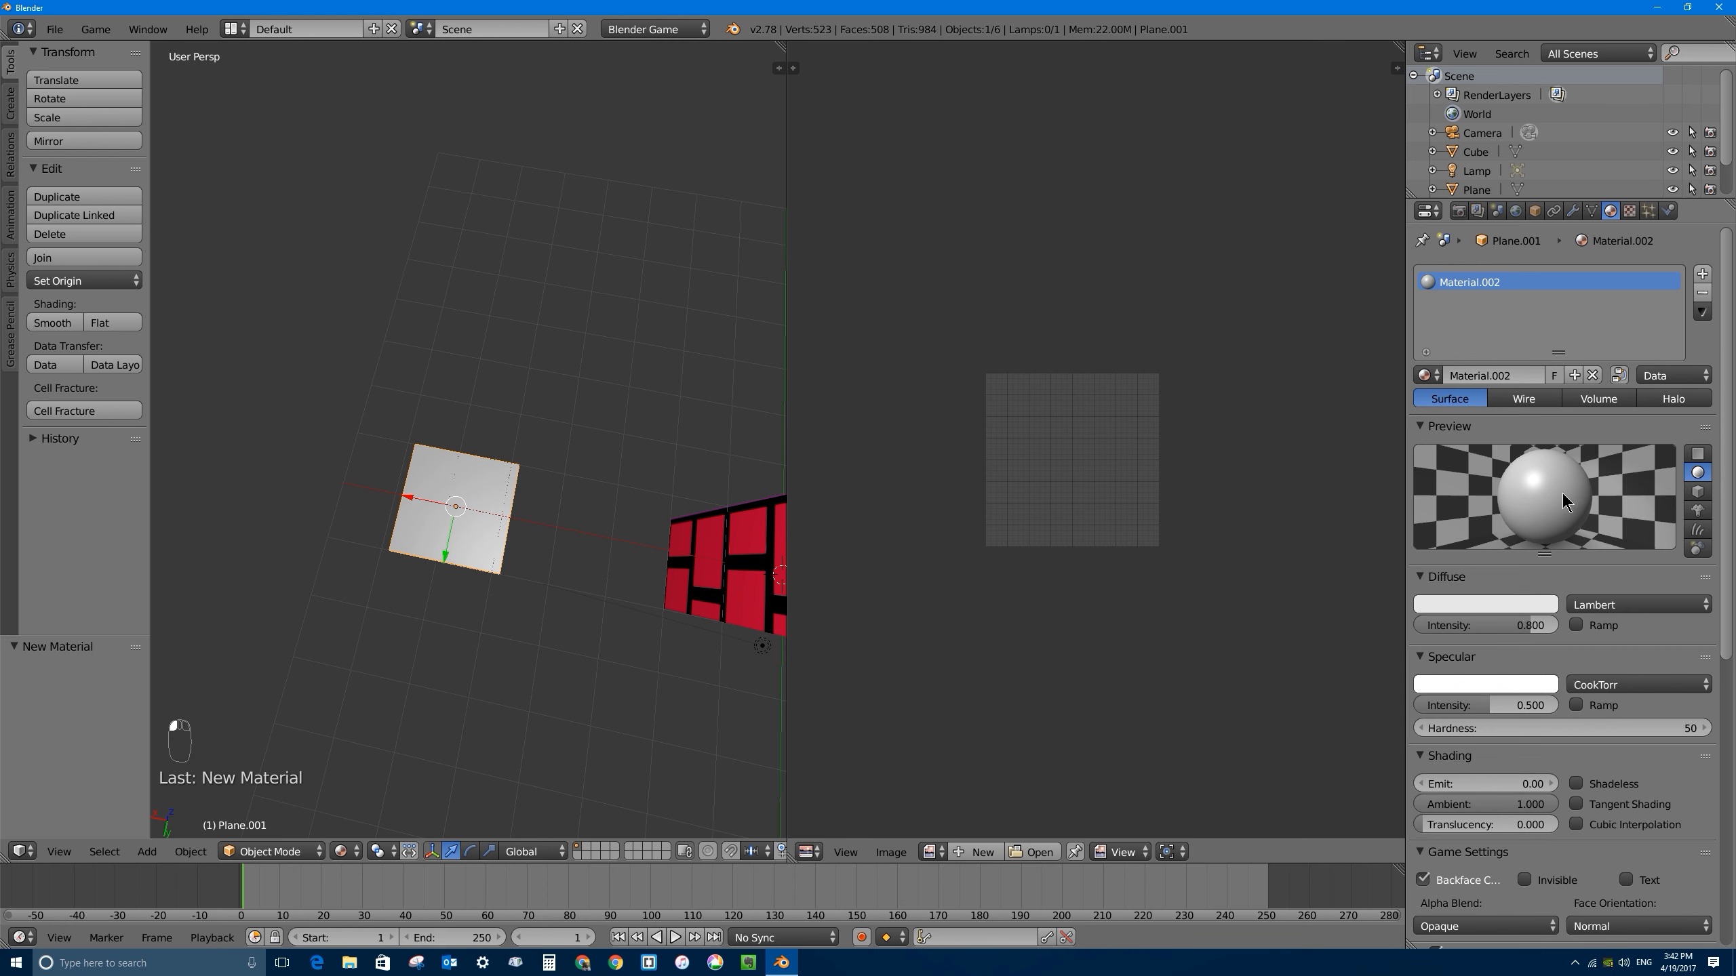
{"action": "left_click", "coordinate": [1487, 605]}
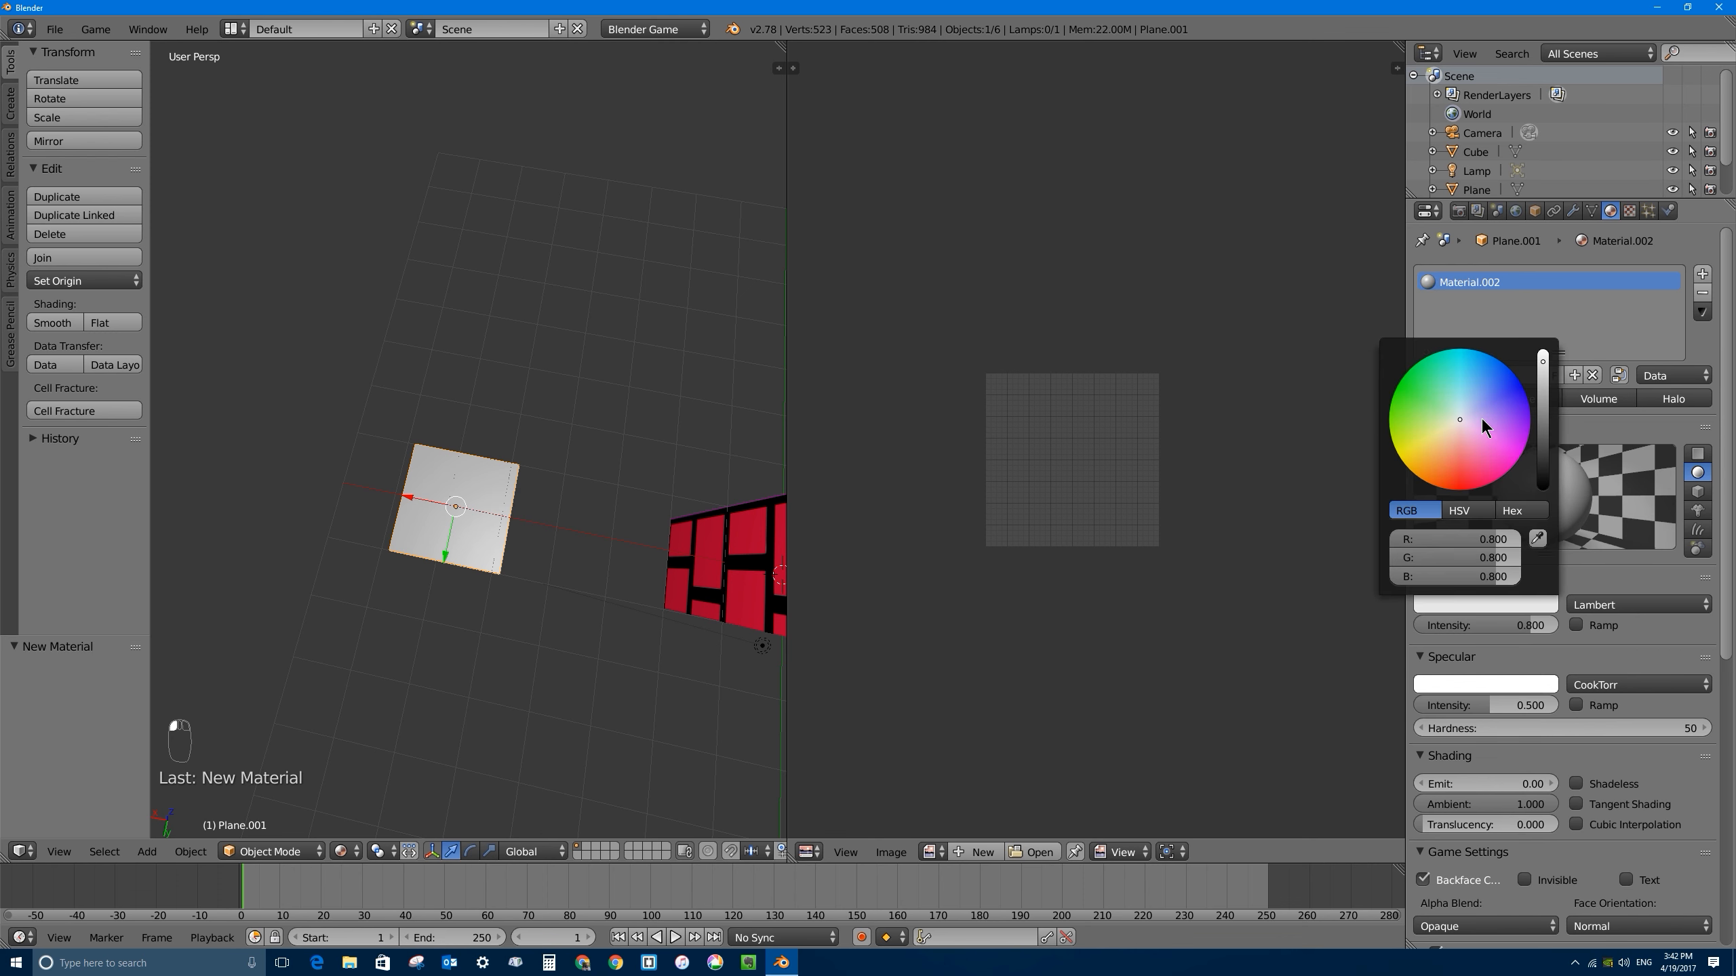
{"action": "left_click", "coordinate": [1473, 360]}
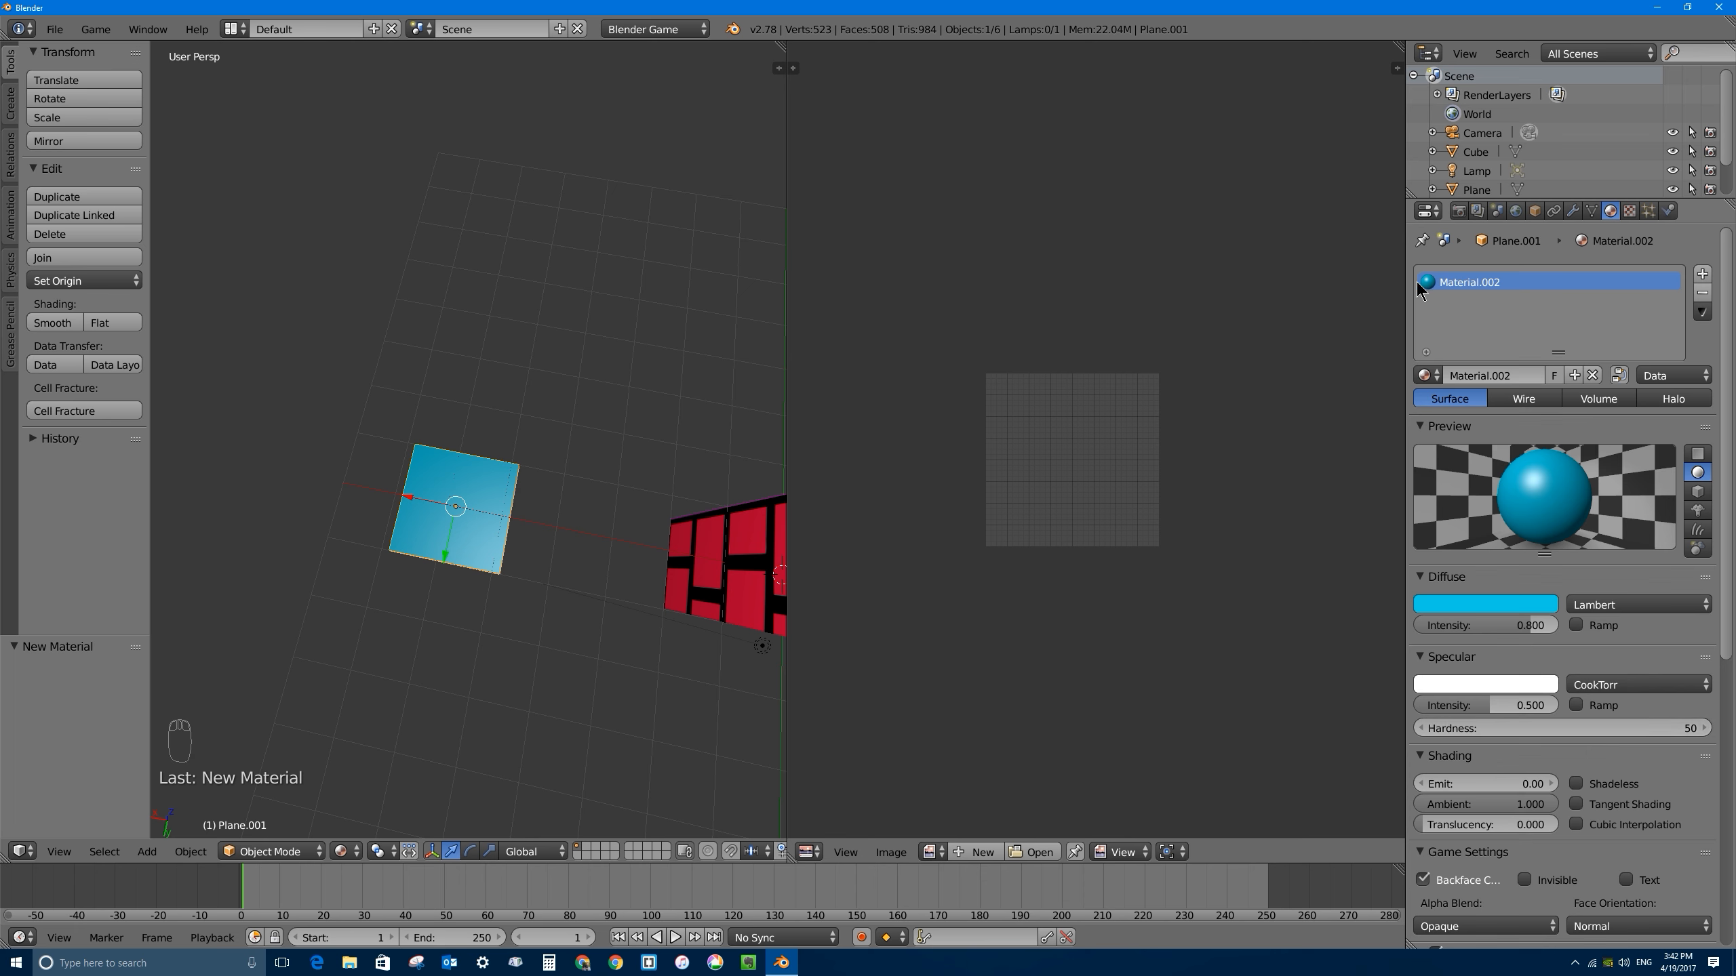
Step: Rename the second plane's material as leafs
{"action": "left_click", "coordinate": [1509, 375]}
{"action": "type", "text": "leafs"}
{"action": "key", "text": "Return"}
Step: Add a new texture to the leafs material and load the image tom-simple-spring-new-leaves-800px.png from the Desktop folder
{"action": "left_click", "coordinate": [1630, 212]}
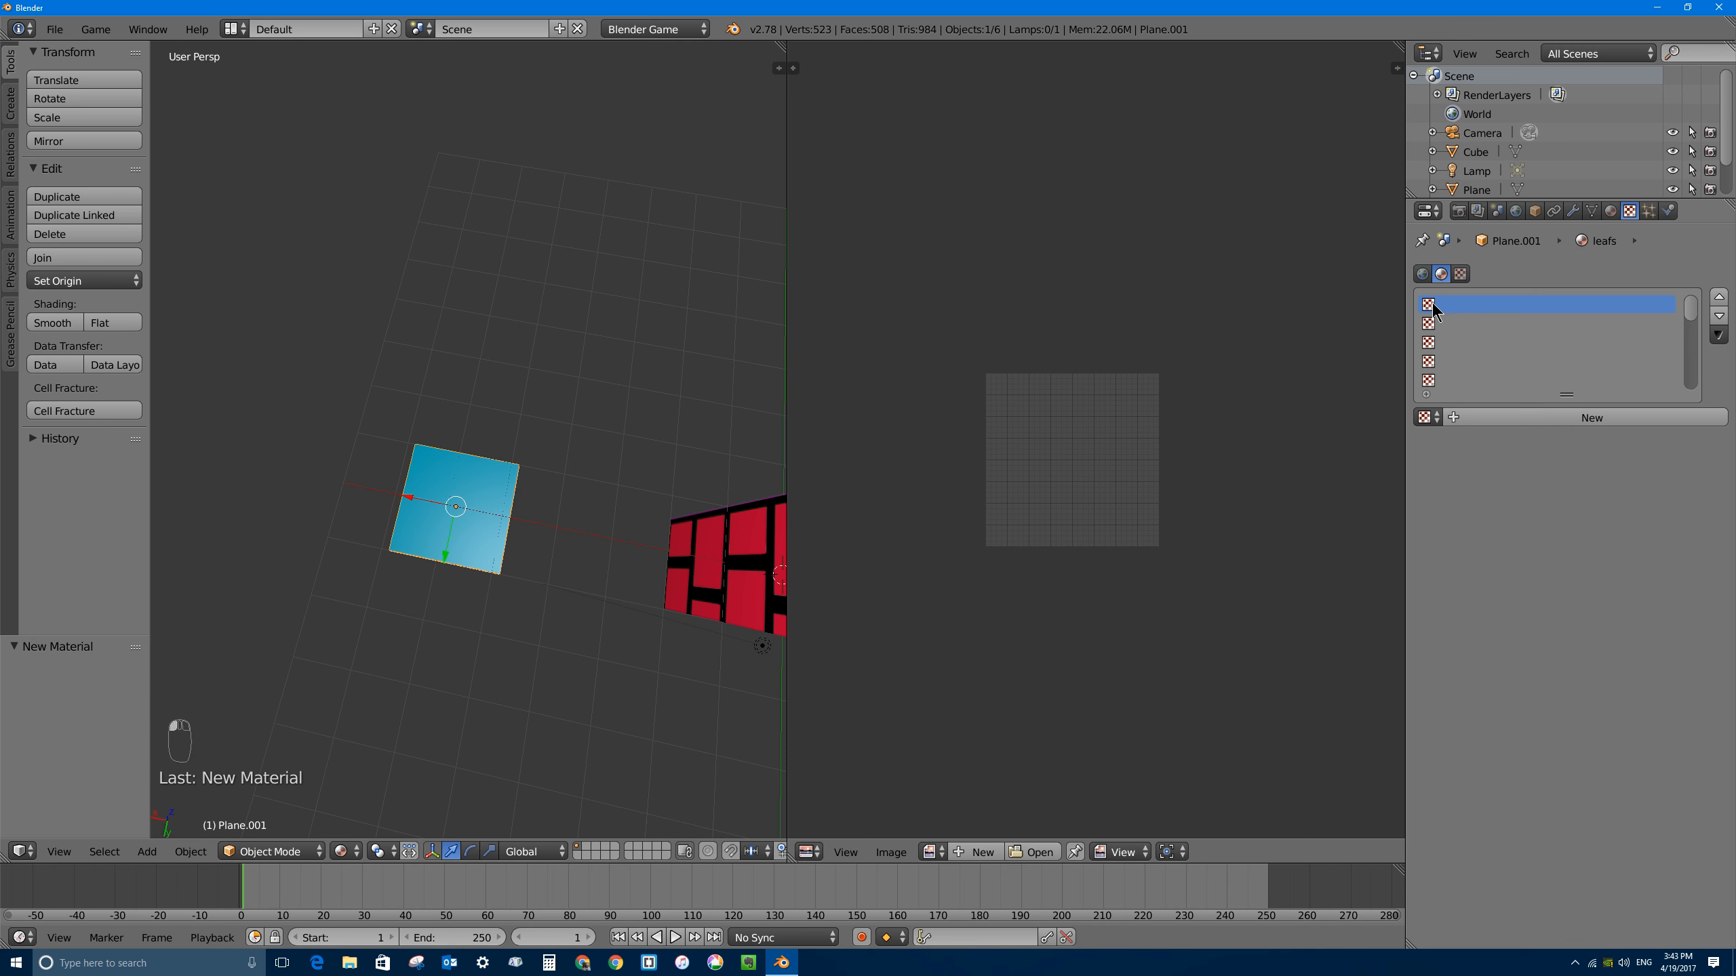
{"action": "left_click", "coordinate": [1610, 418]}
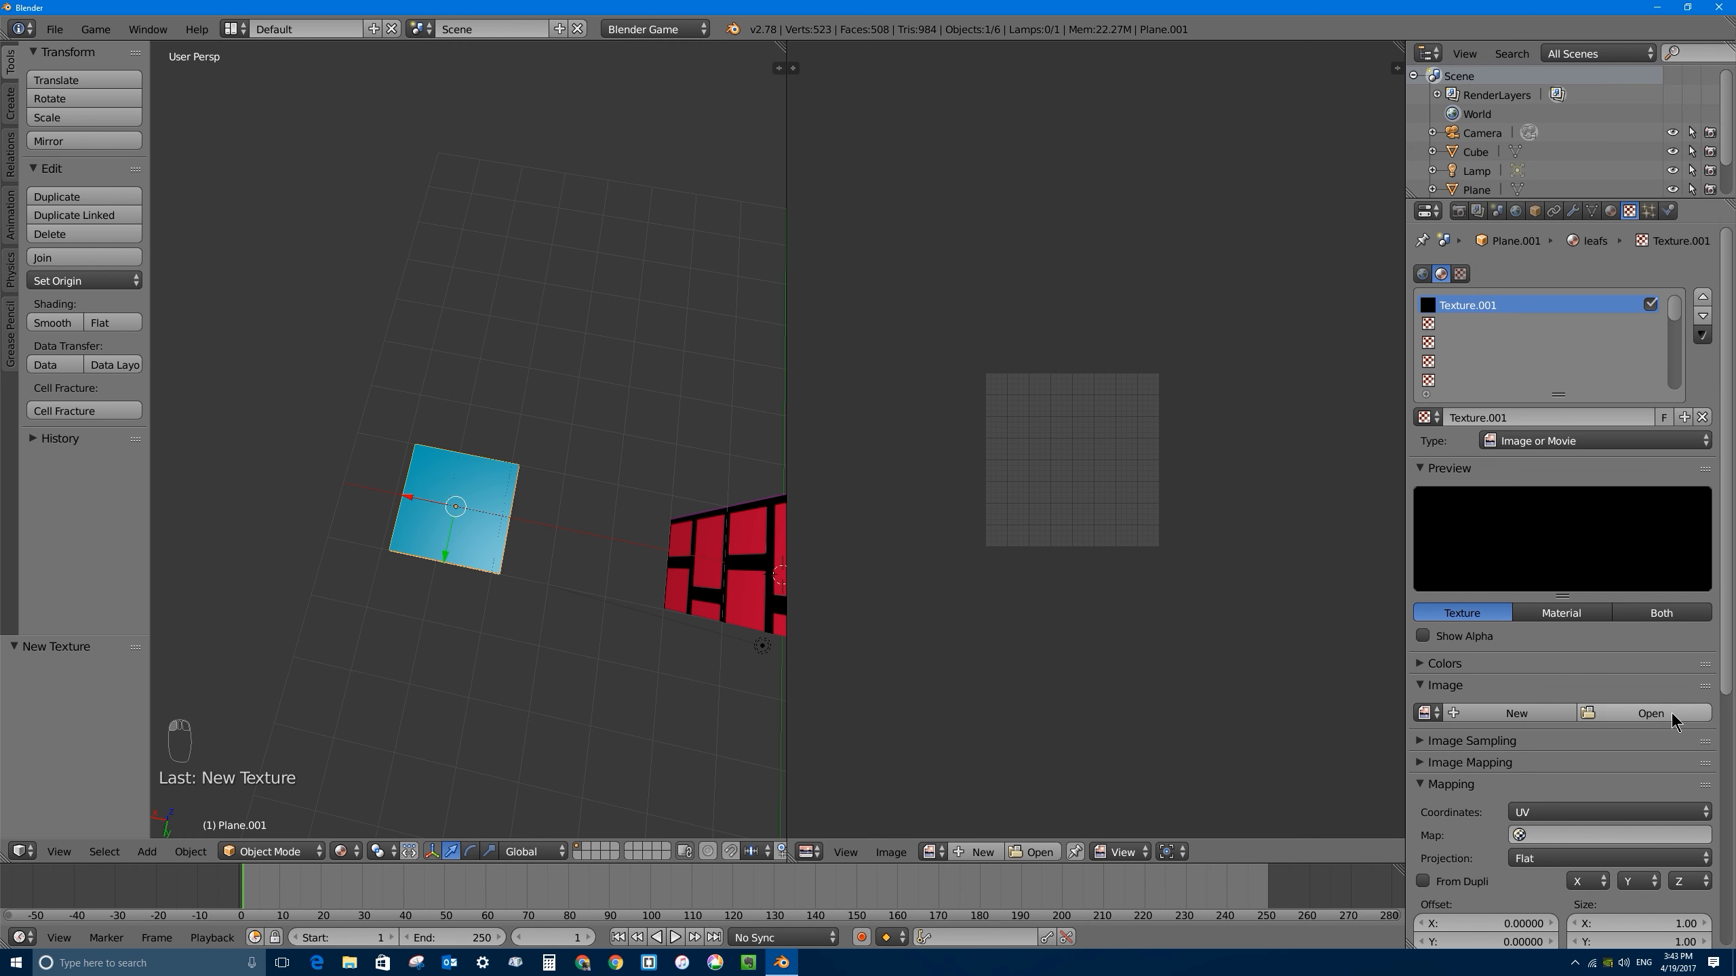
{"action": "left_click", "coordinate": [1650, 714]}
{"action": "left_click", "coordinate": [82, 379]}
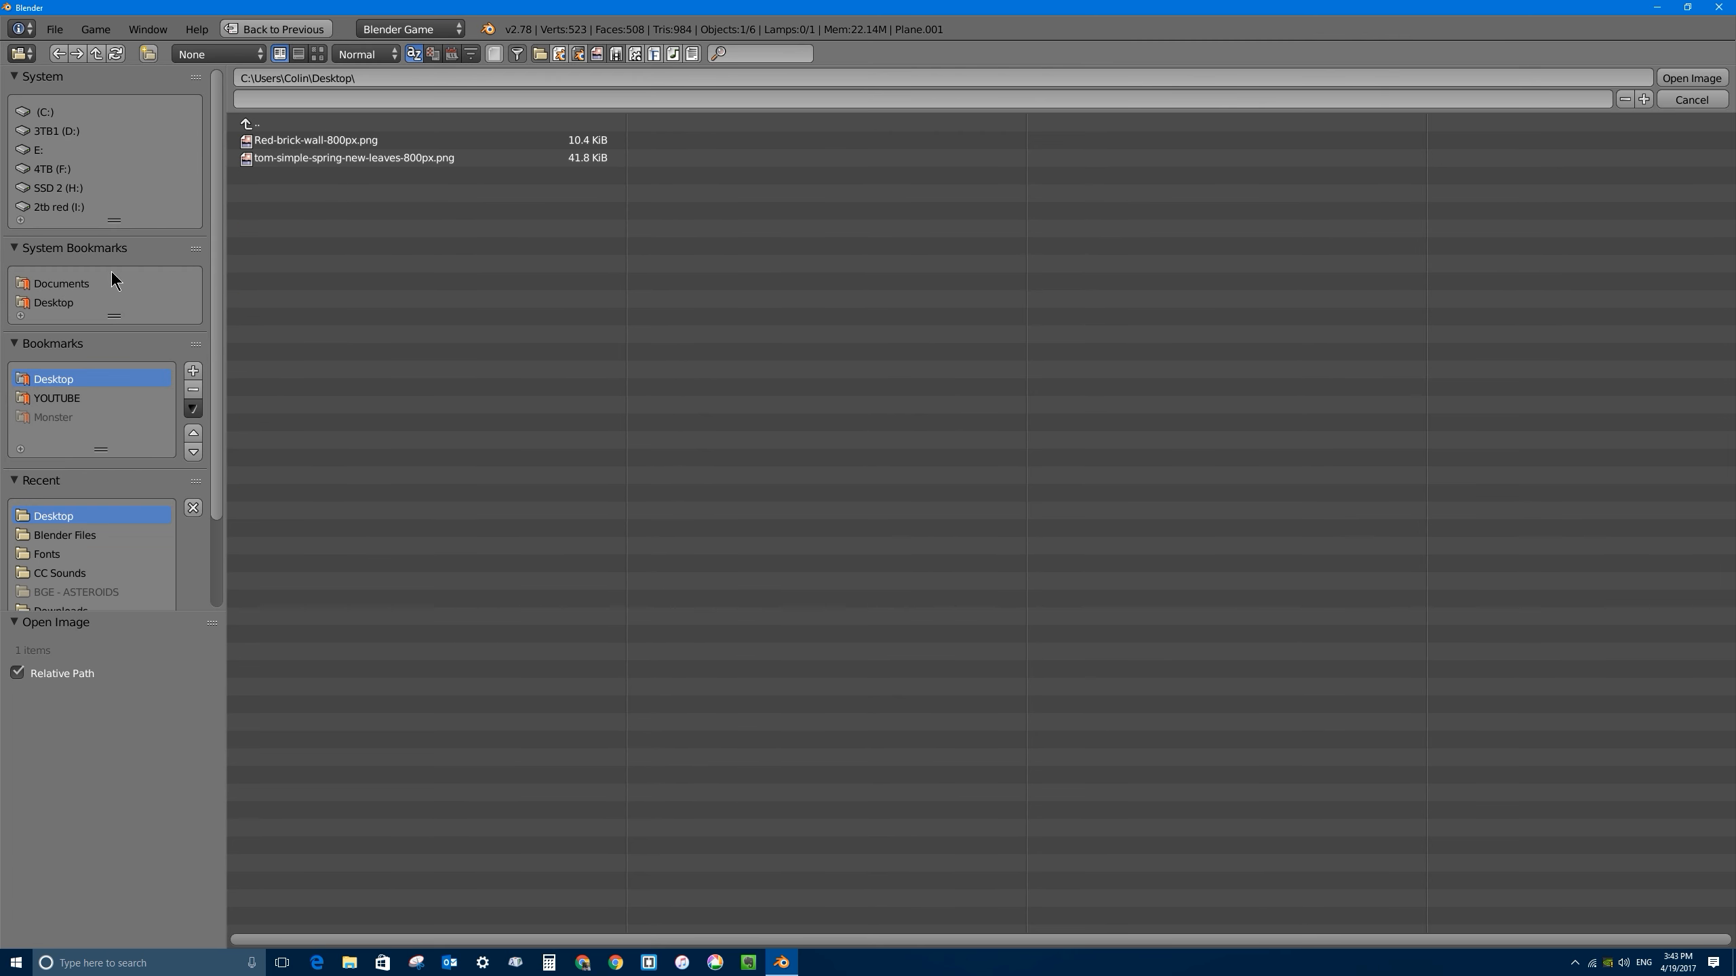
{"action": "left_click", "coordinate": [318, 53]}
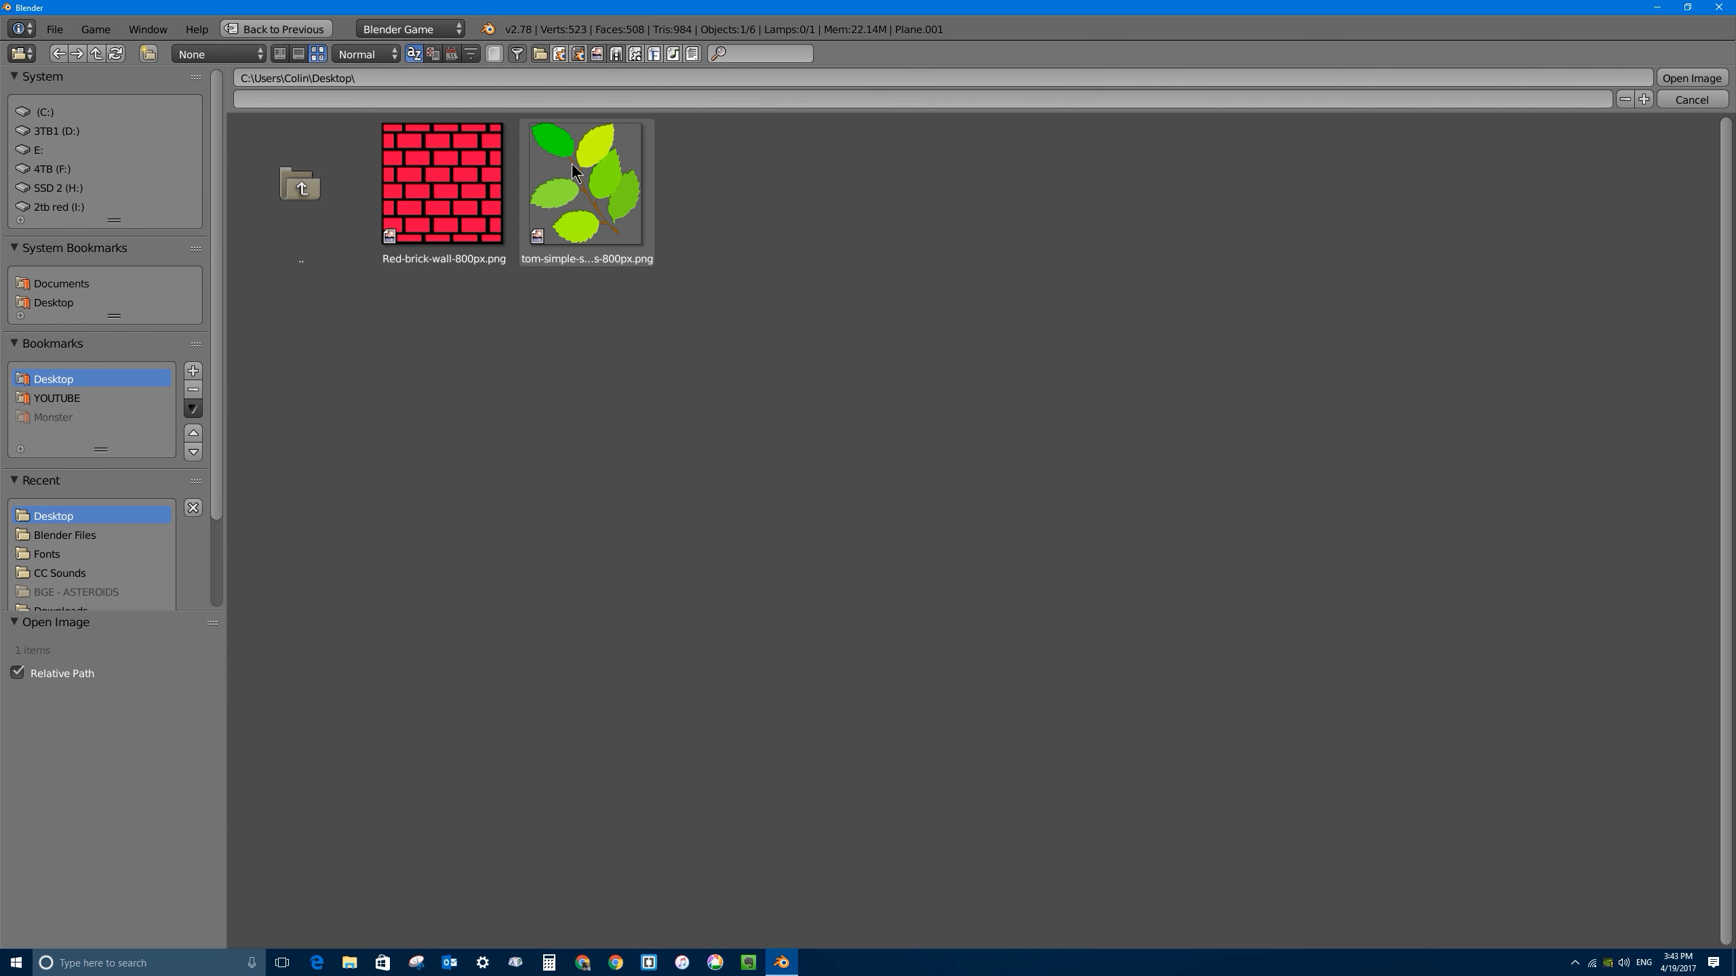
{"action": "left_click", "coordinate": [615, 157]}
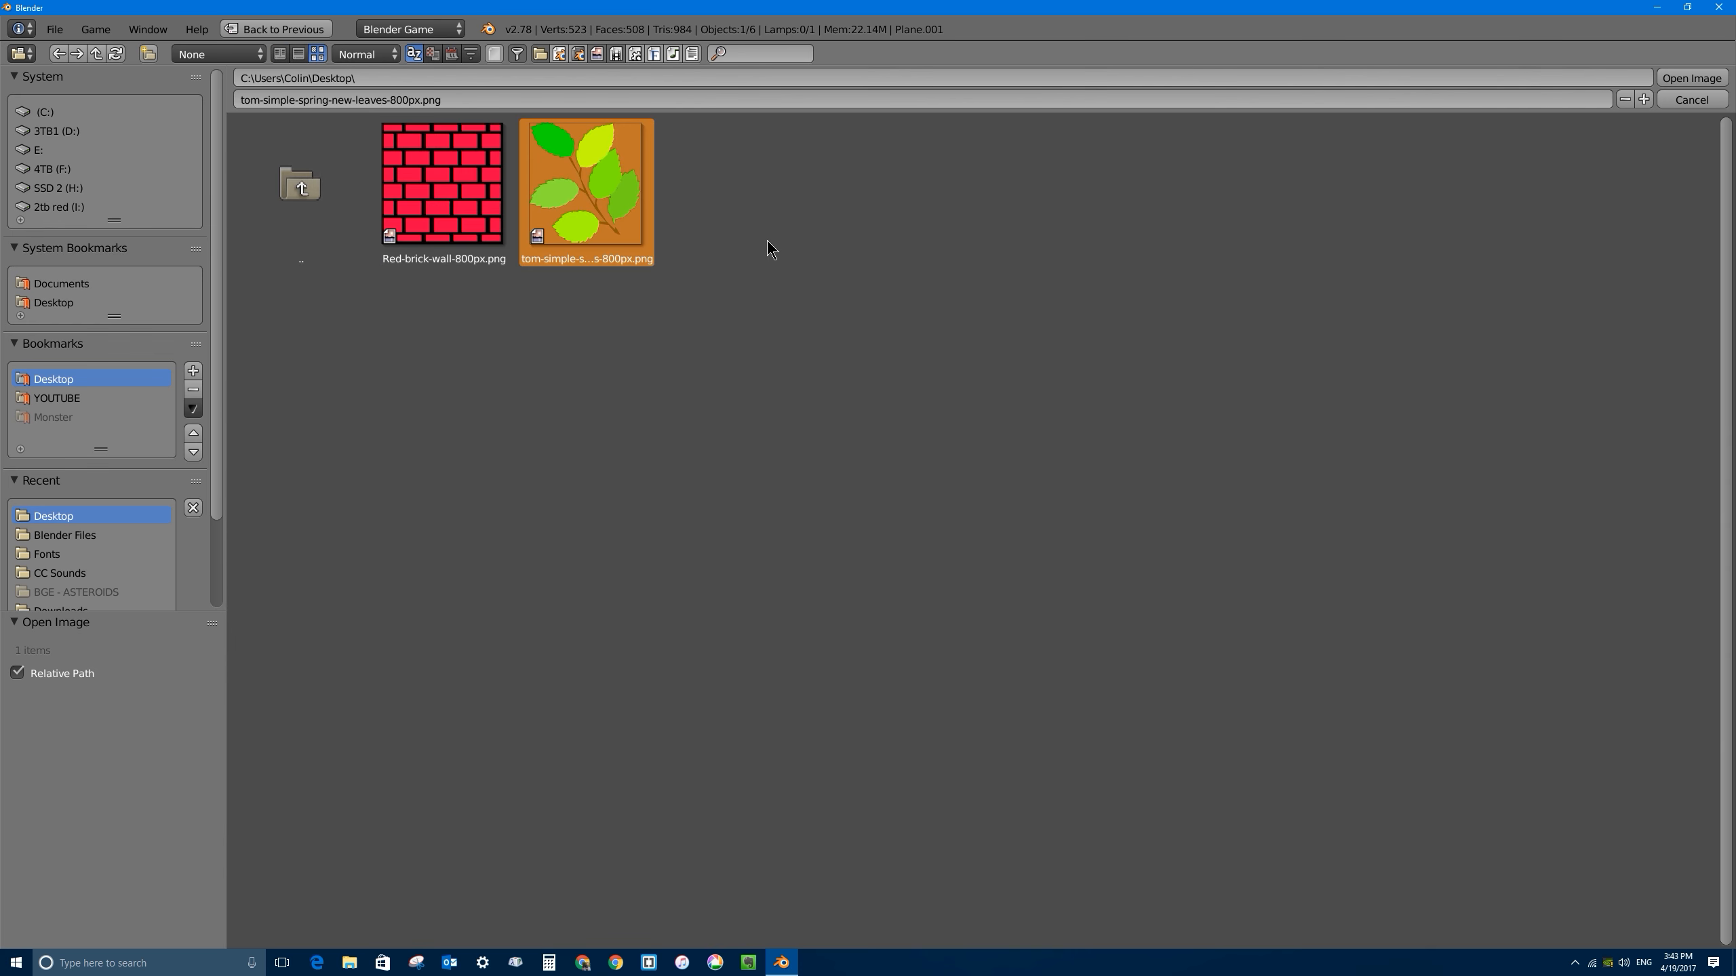
{"action": "left_click", "coordinate": [1690, 78]}
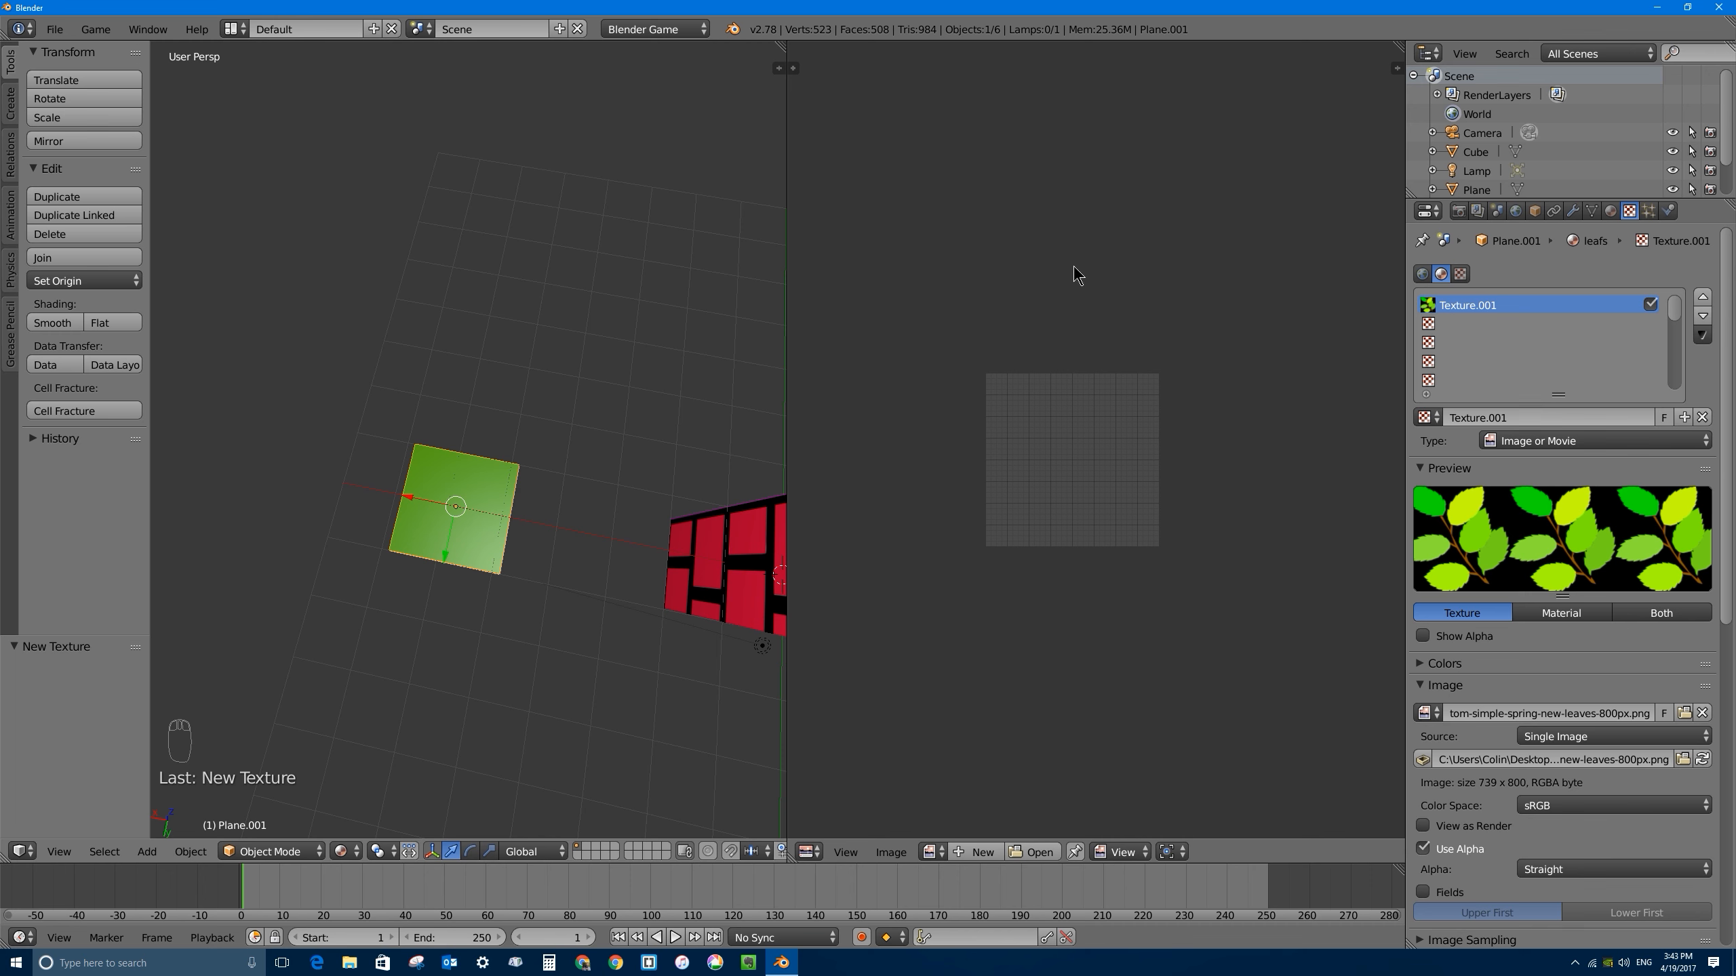
Step: Set the leaf texture's mapping coordinates to Generated
{"action": "left_click", "coordinate": [1611, 211]}
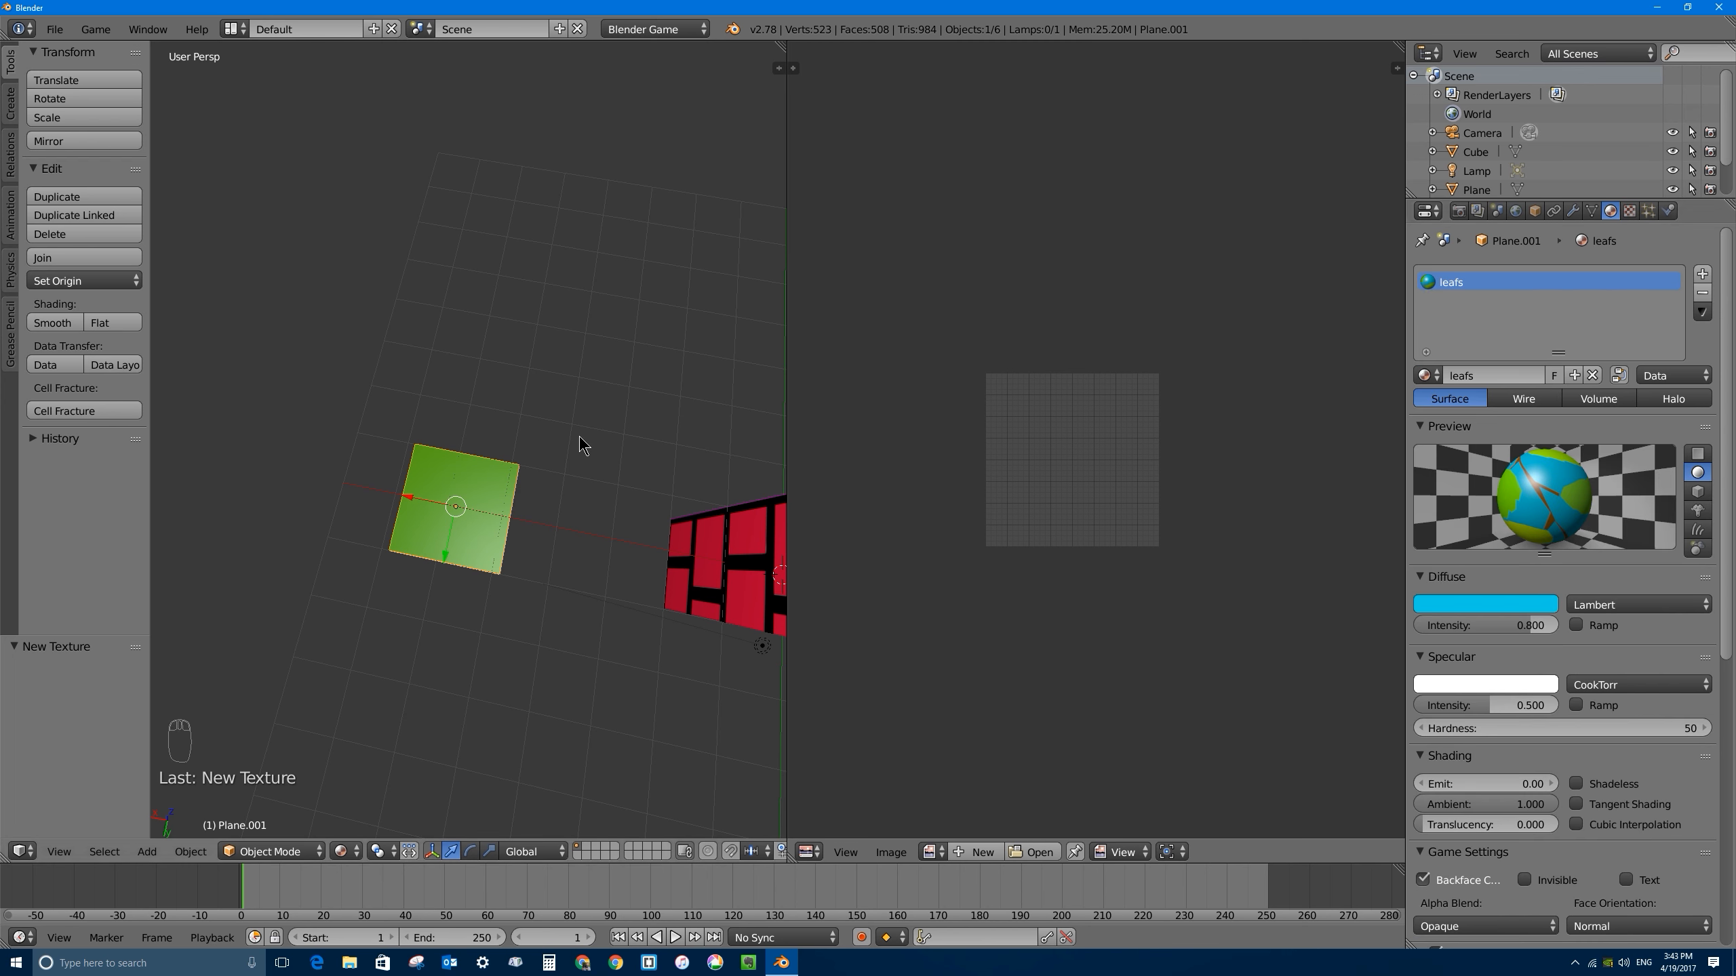
{"action": "middle_click_drag", "start_coordinate": [437, 543], "coordinate": [524, 488]}
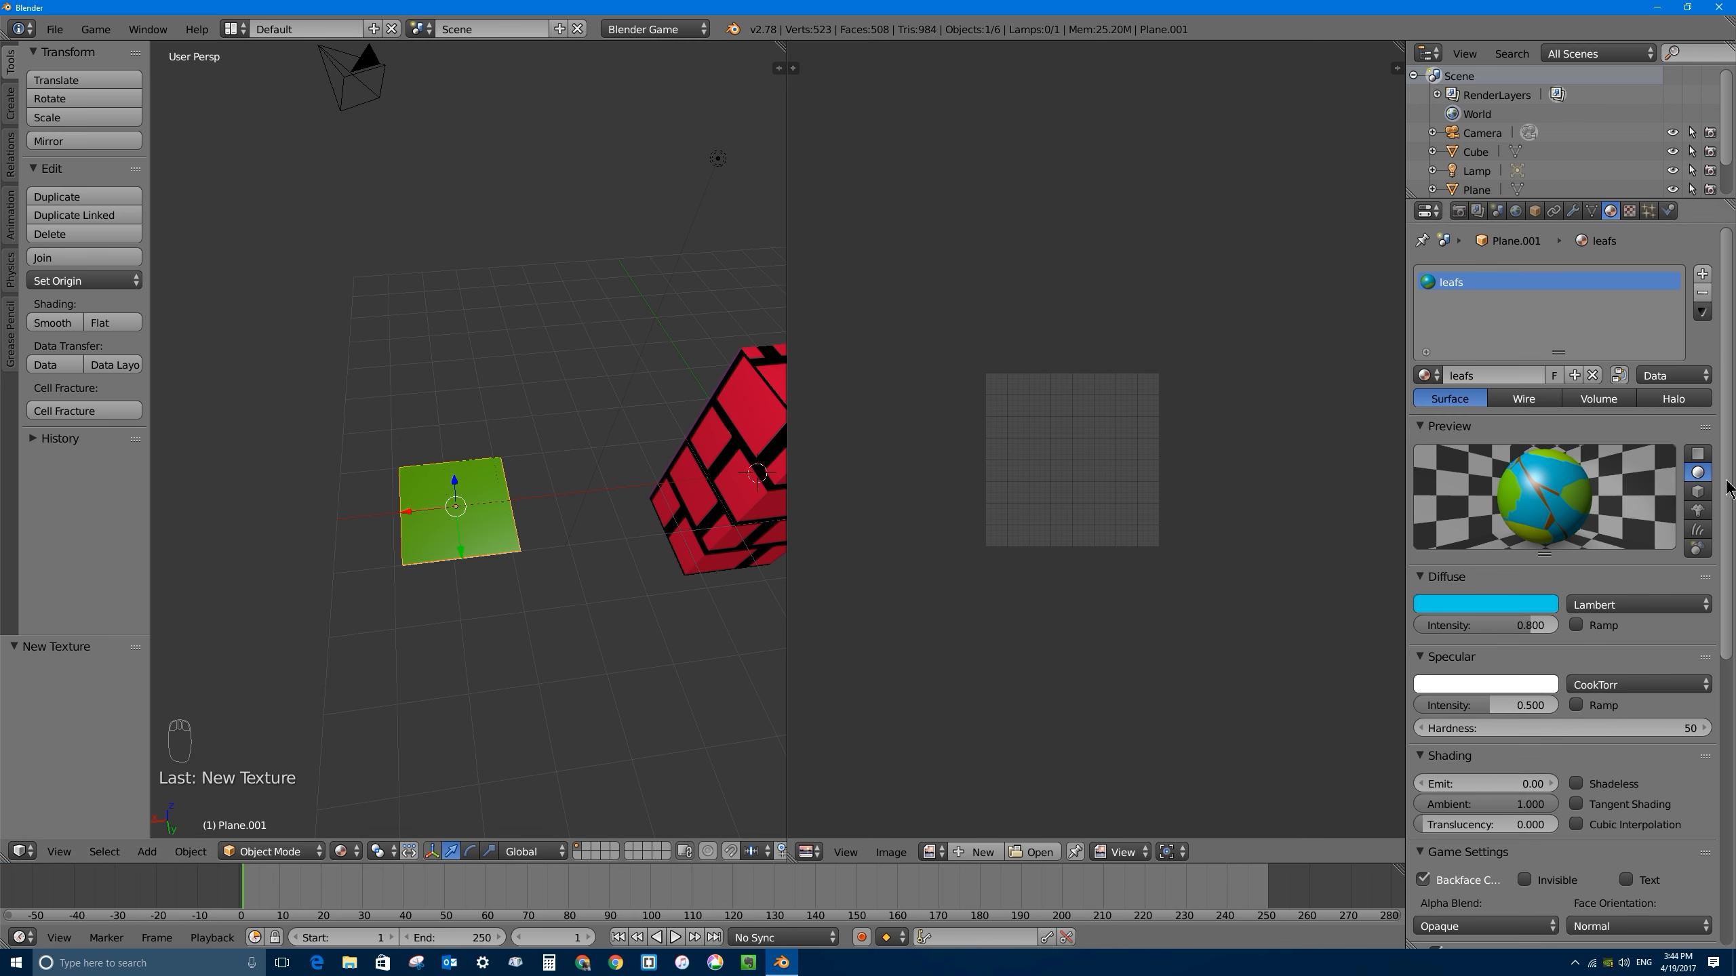
{"action": "left_click", "coordinate": [1630, 211]}
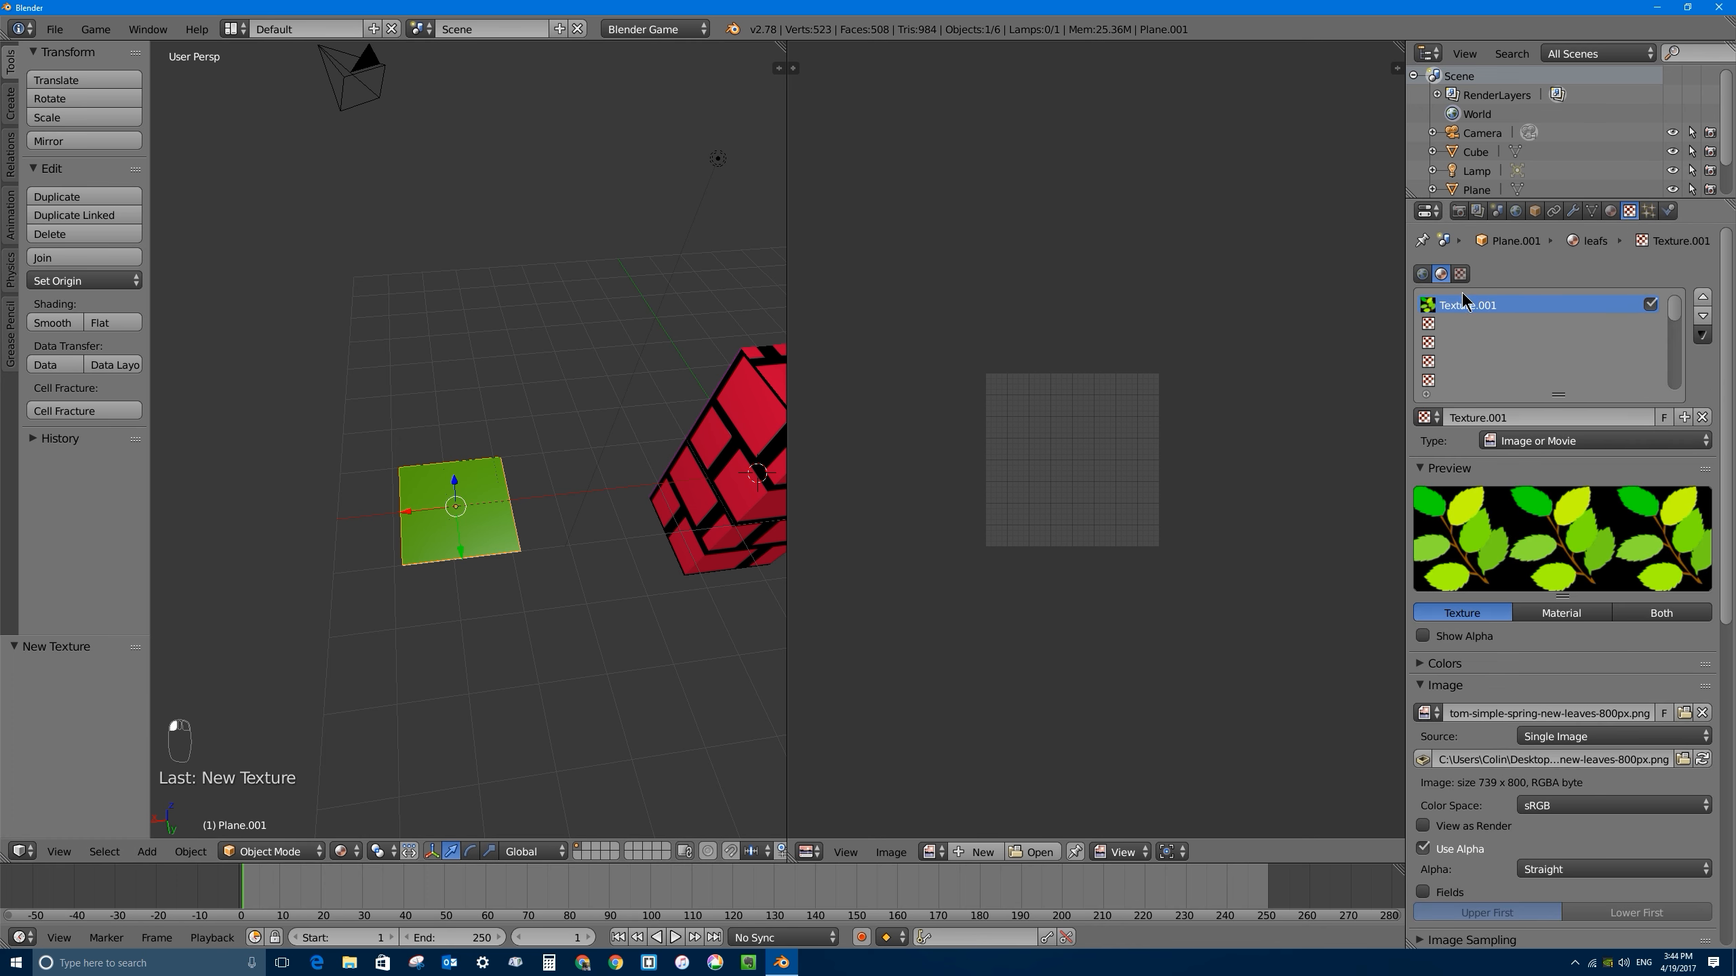
{"action": "left_click_drag", "start_coordinate": [1727, 298], "coordinate": [1729, 492]}
{"action": "scroll", "coordinate": [1729, 492], "scroll_direction": "down", "scroll_amount": 8}
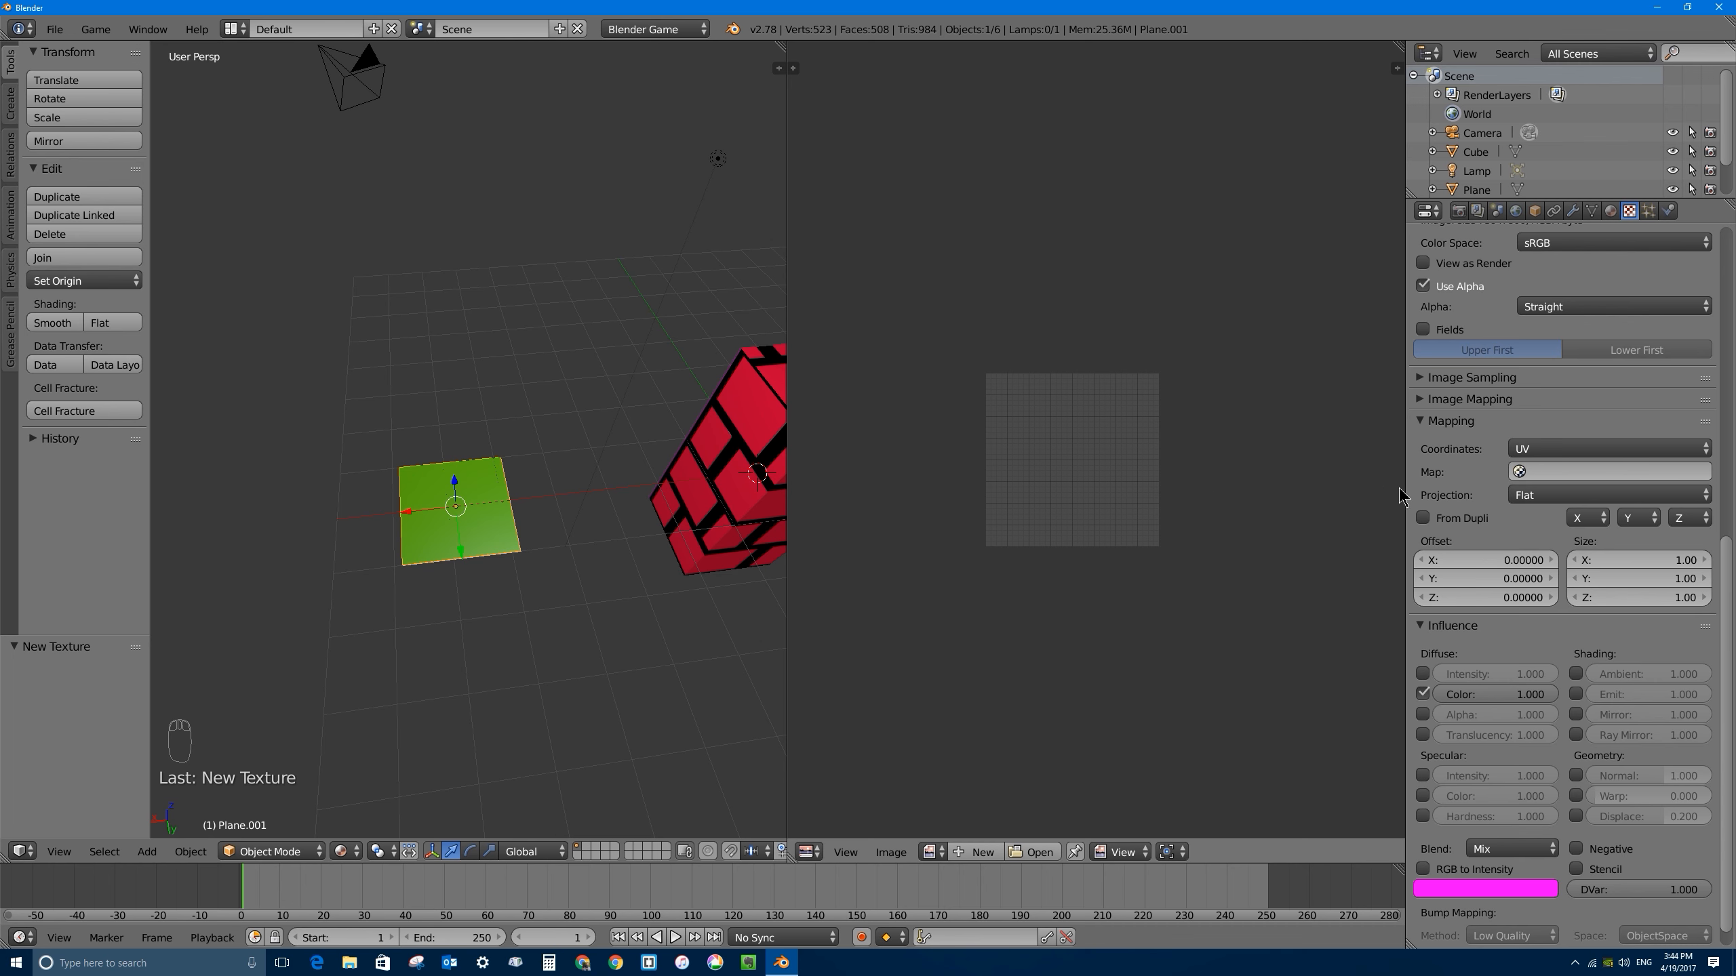
{"action": "left_click", "coordinate": [1552, 451]}
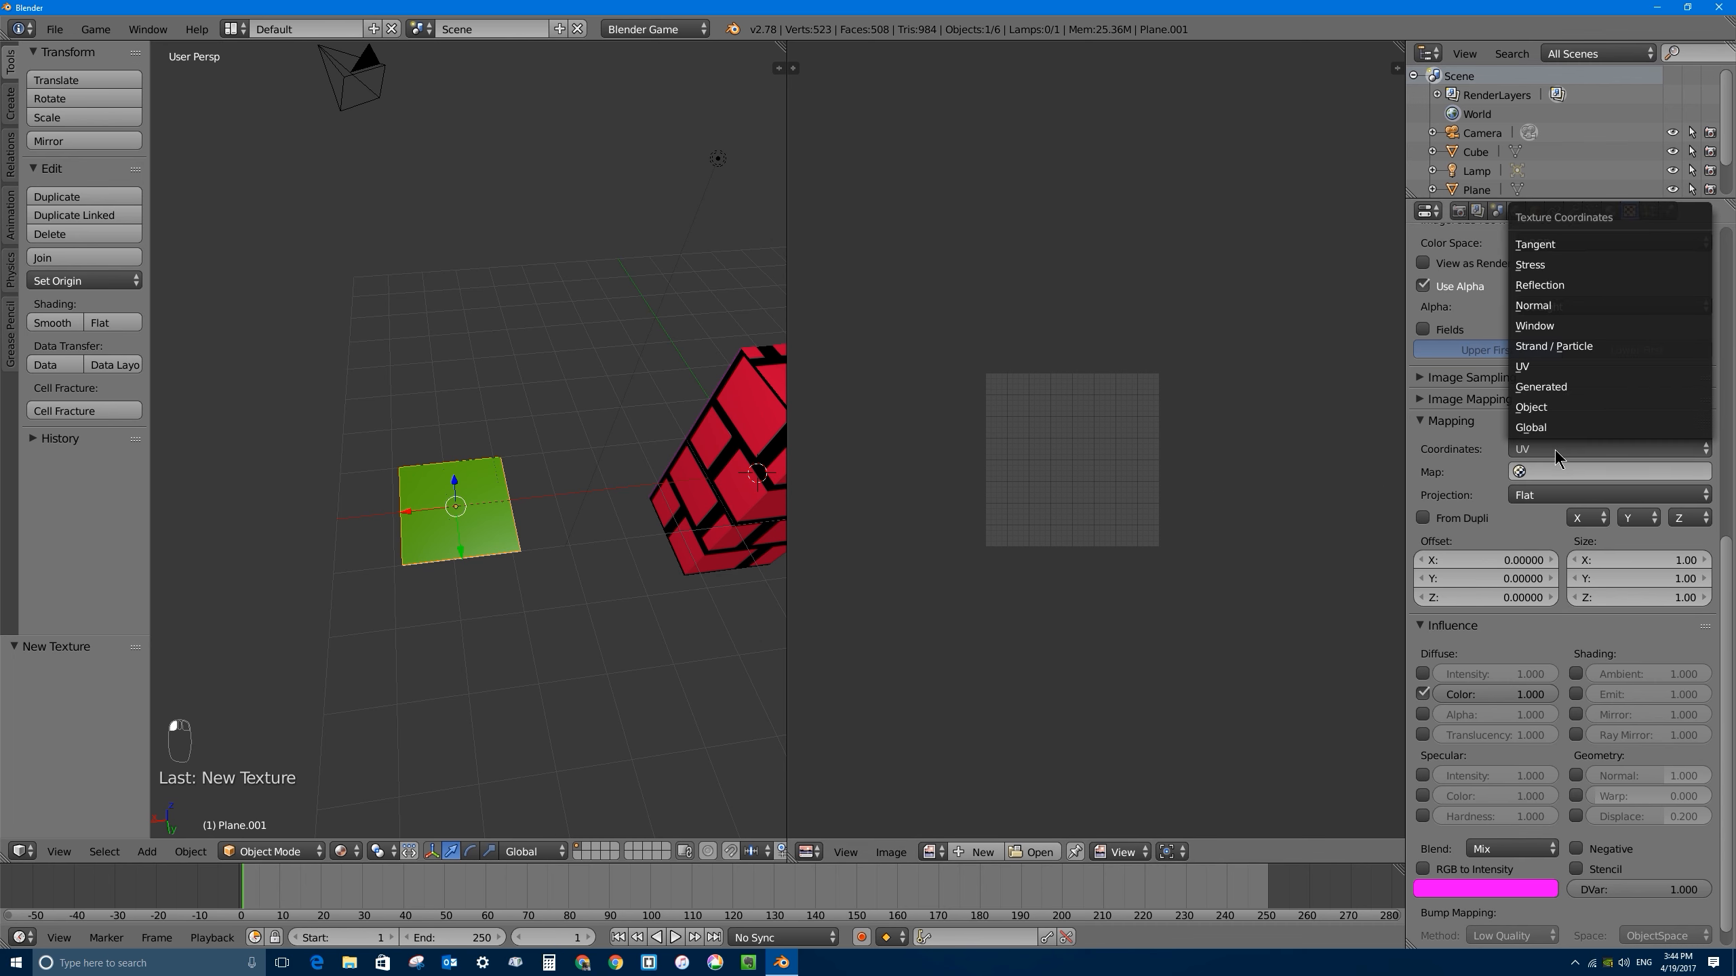
{"action": "left_click", "coordinate": [1546, 389]}
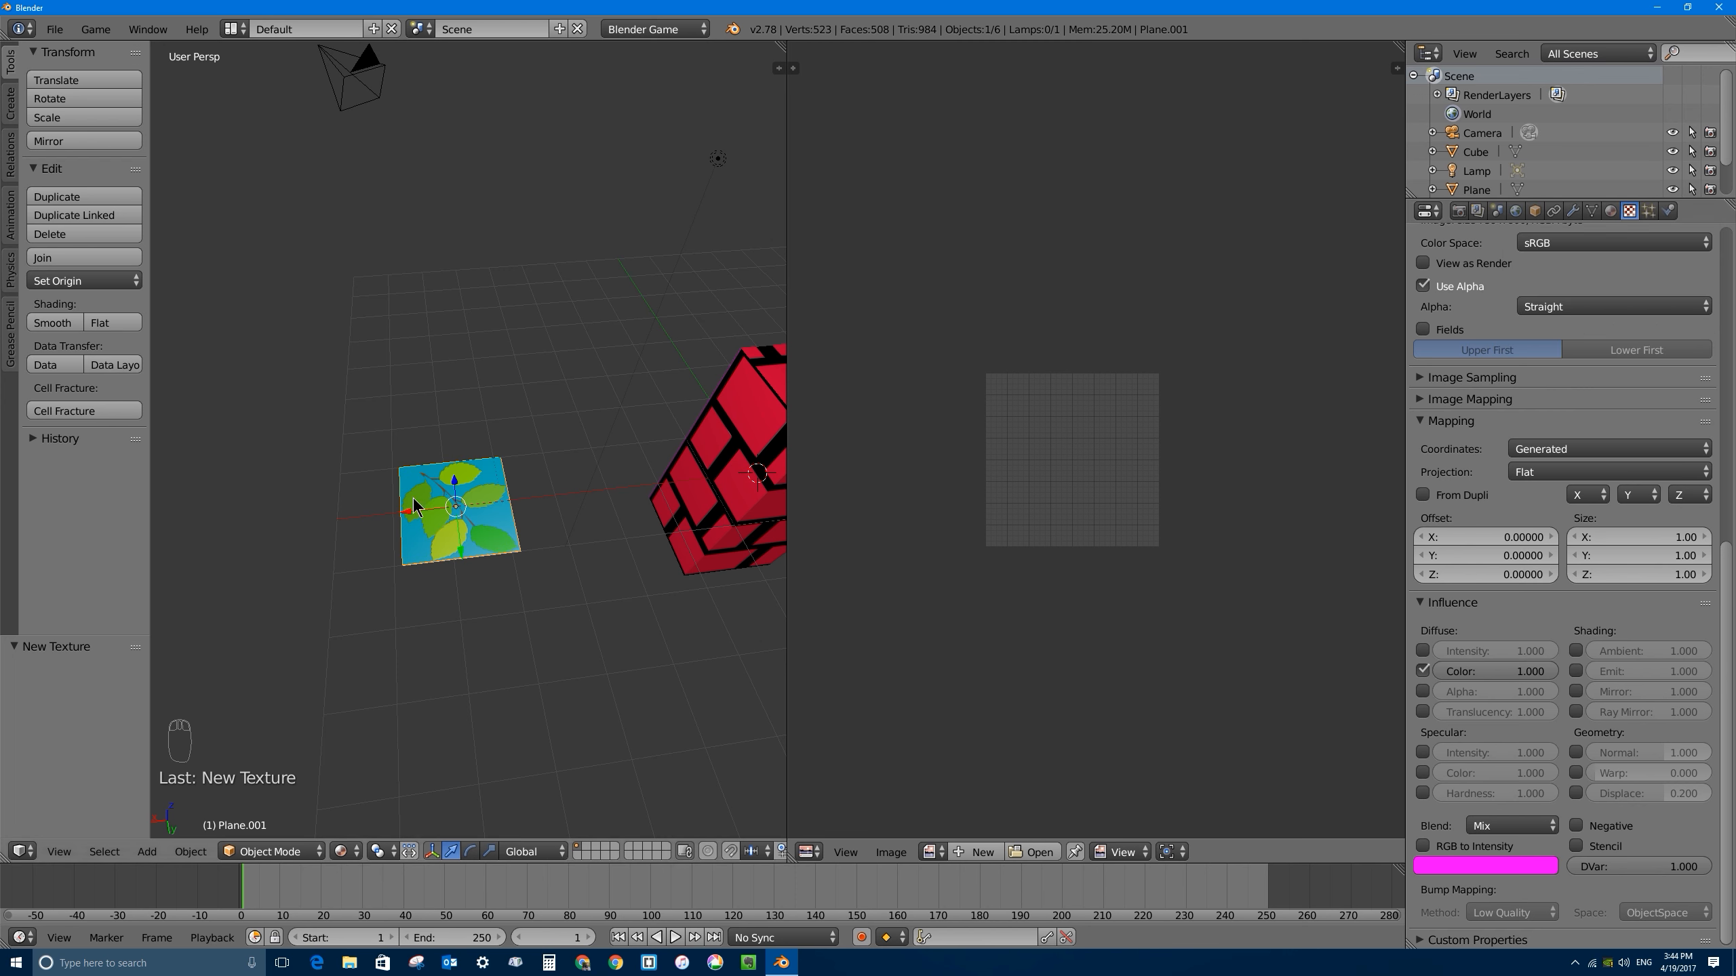
Step: Try different mapping sizes and an X offset of 8.4 on the leaf texture, and reset its X and Y size to 1
{"action": "middle_click_drag", "start_coordinate": [412, 498], "coordinate": [476, 488]}
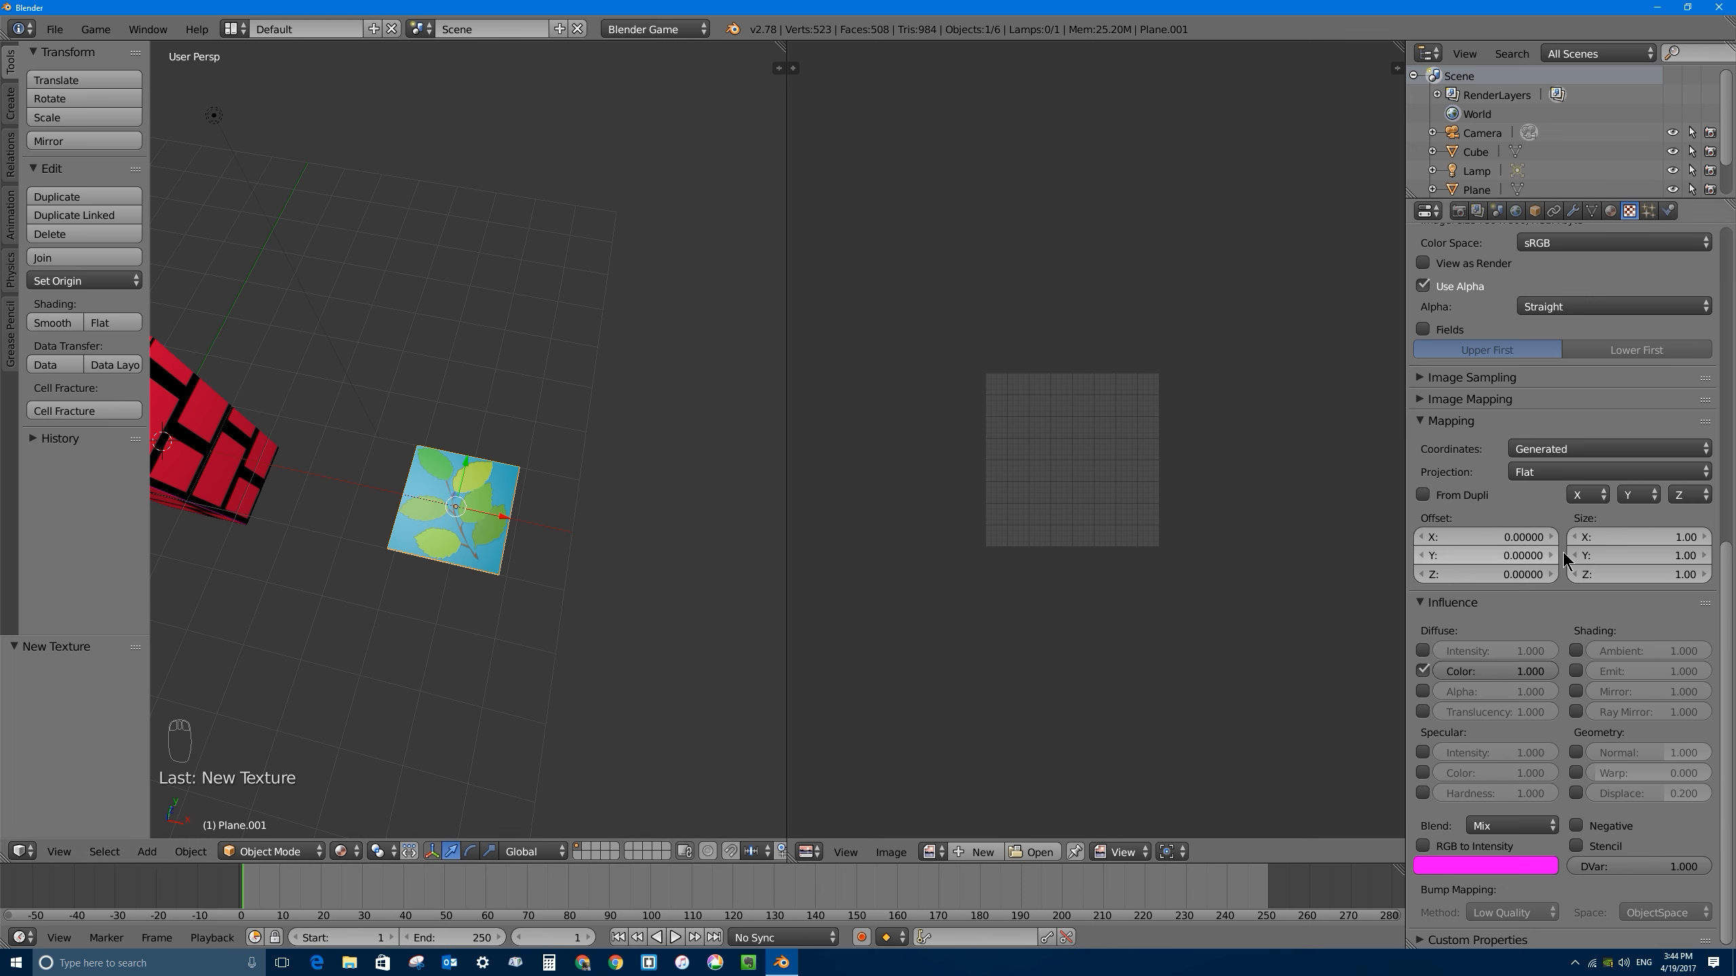
{"action": "left_click_drag", "start_coordinate": [1623, 547], "coordinate": [1562, 532]}
{"action": "left_click", "coordinate": [1630, 536]}
{"action": "type", "text": "1"}
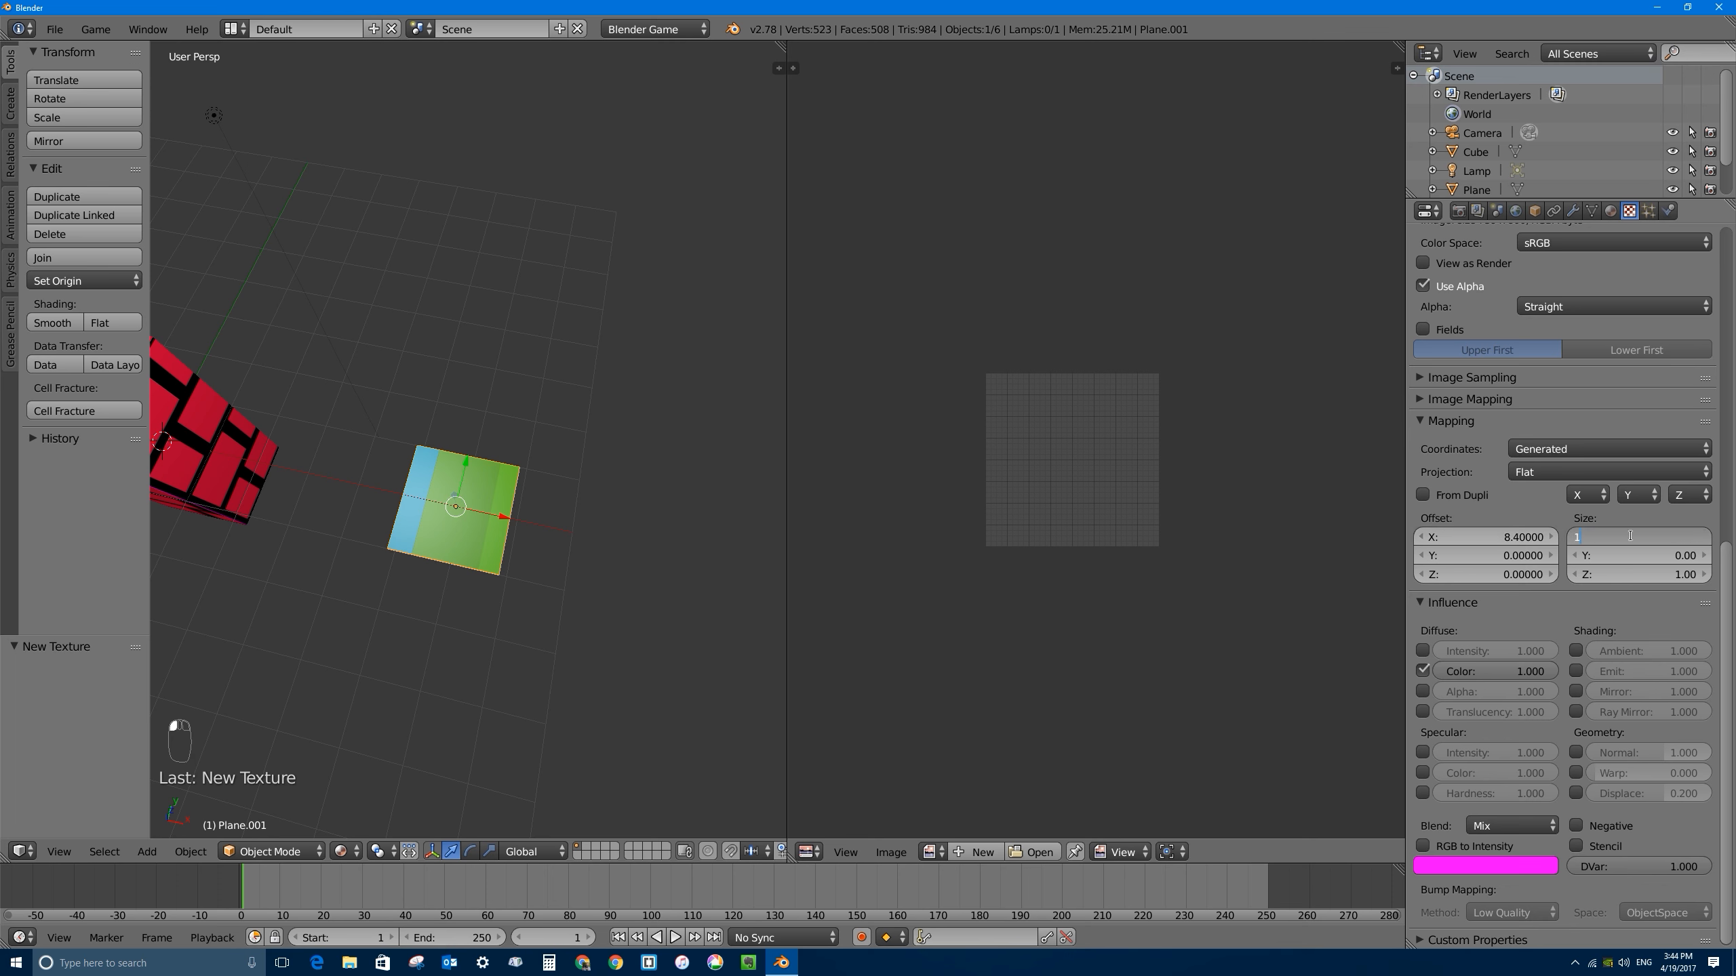
{"action": "key", "text": "Tab"}
{"action": "type", "text": "1"}
{"action": "key", "text": "Return"}
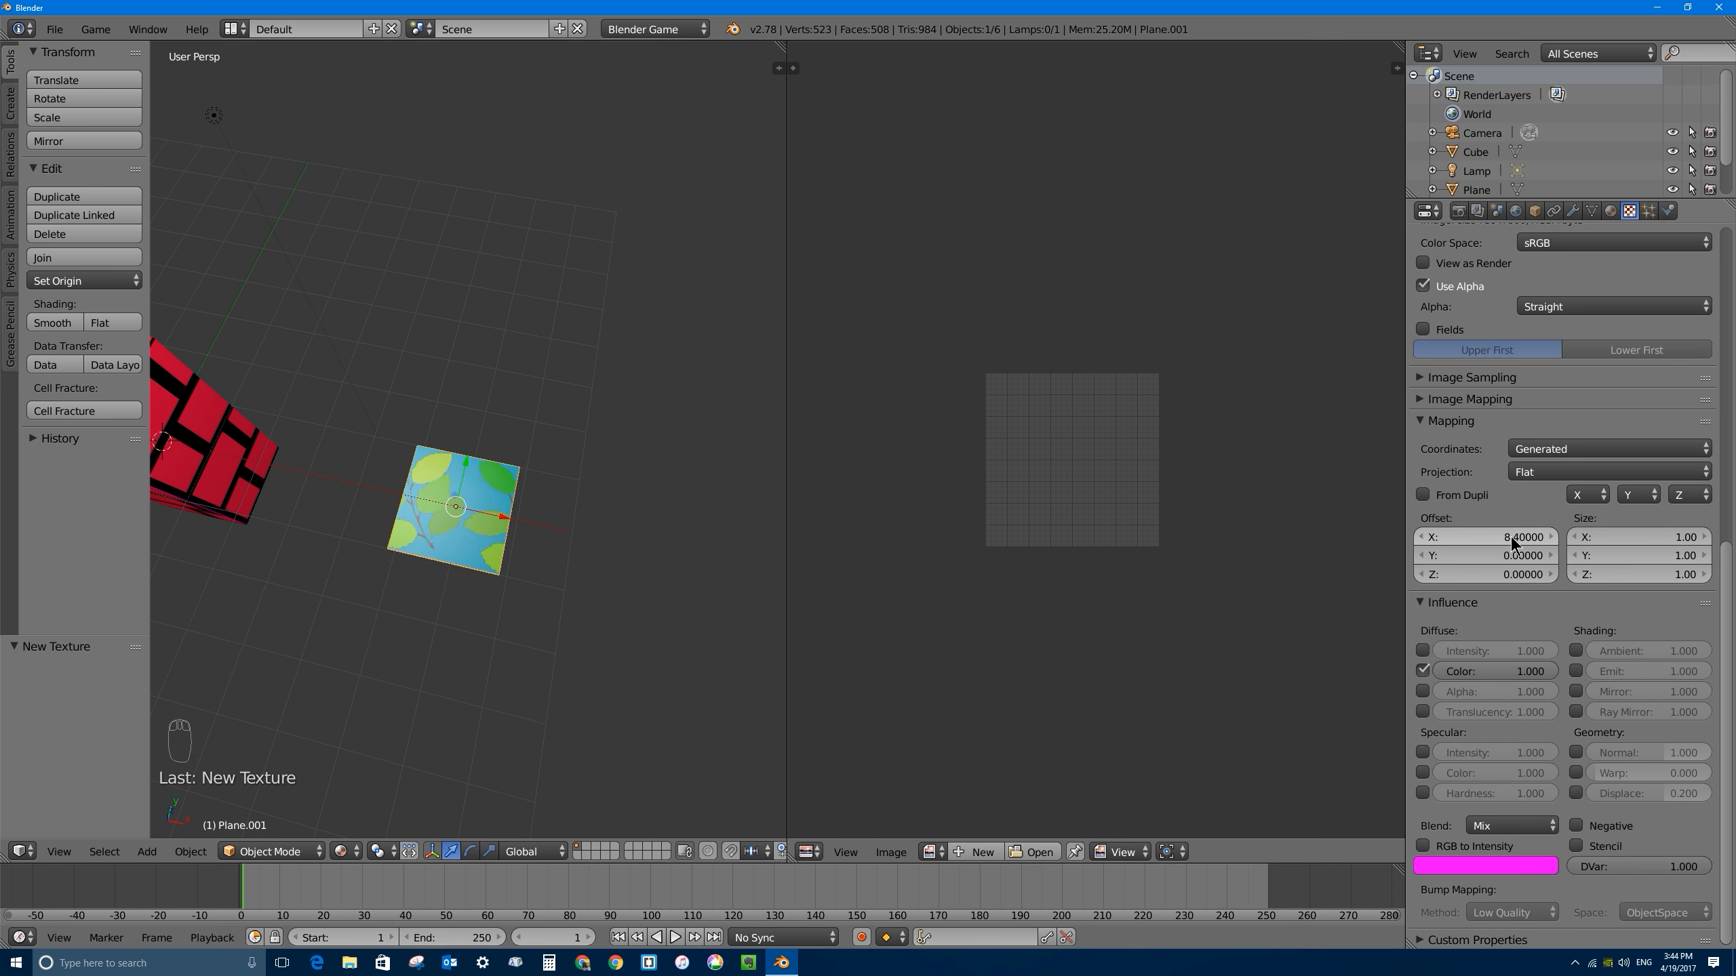
Step: Shift the leaf texture's mapping offset to X 7.7 and Y 0.8, and reset both offsets to 0
{"action": "mouse_move", "coordinate": [1511, 539]}
{"action": "left_mouse_down"}
{"action": "mouse_move", "coordinate": [1551, 539]}
{"action": "mouse_move", "coordinate": [1503, 538]}
{"action": "mouse_move", "coordinate": [1532, 555]}
{"action": "left_mouse_up"}
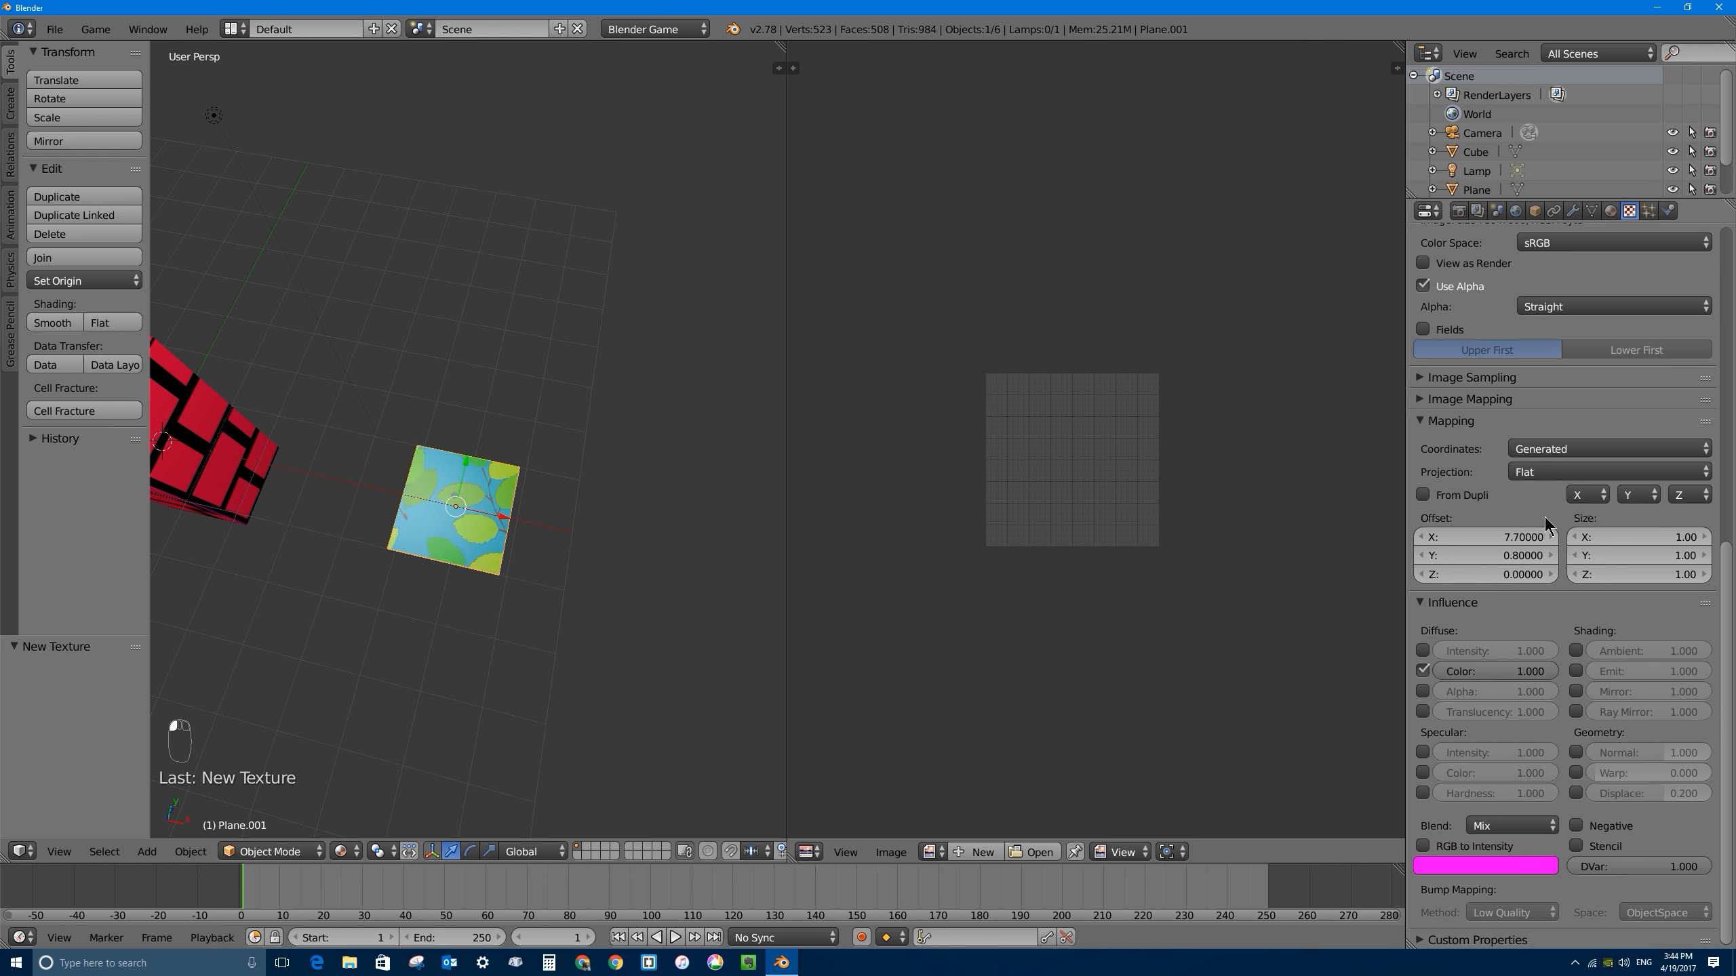
{"action": "left_click", "coordinate": [1514, 534]}
{"action": "type", "text": "0"}
{"action": "key", "text": "Tab"}
{"action": "type", "text": "0"}
{"action": "key", "text": "Return"}
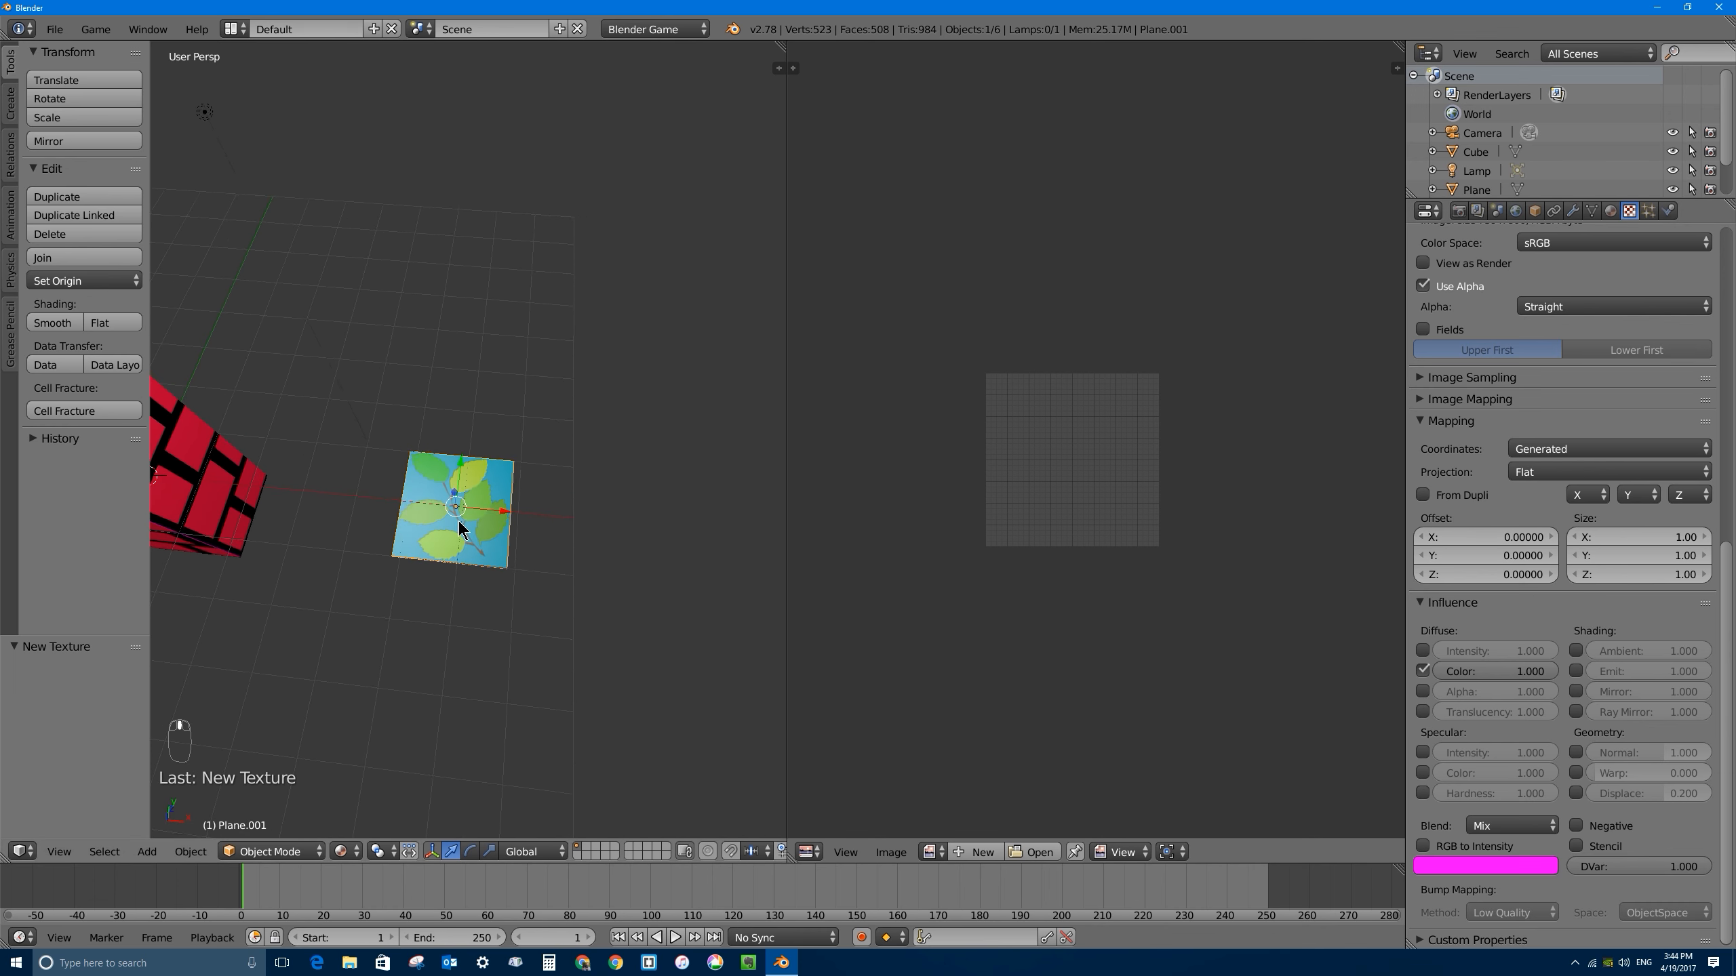
Step: Unwrap the second plane's face in Edit Mode with the standard Unwrap method and return to Object Mode
{"action": "middle_click_drag", "start_coordinate": [458, 521], "coordinate": [526, 468]}
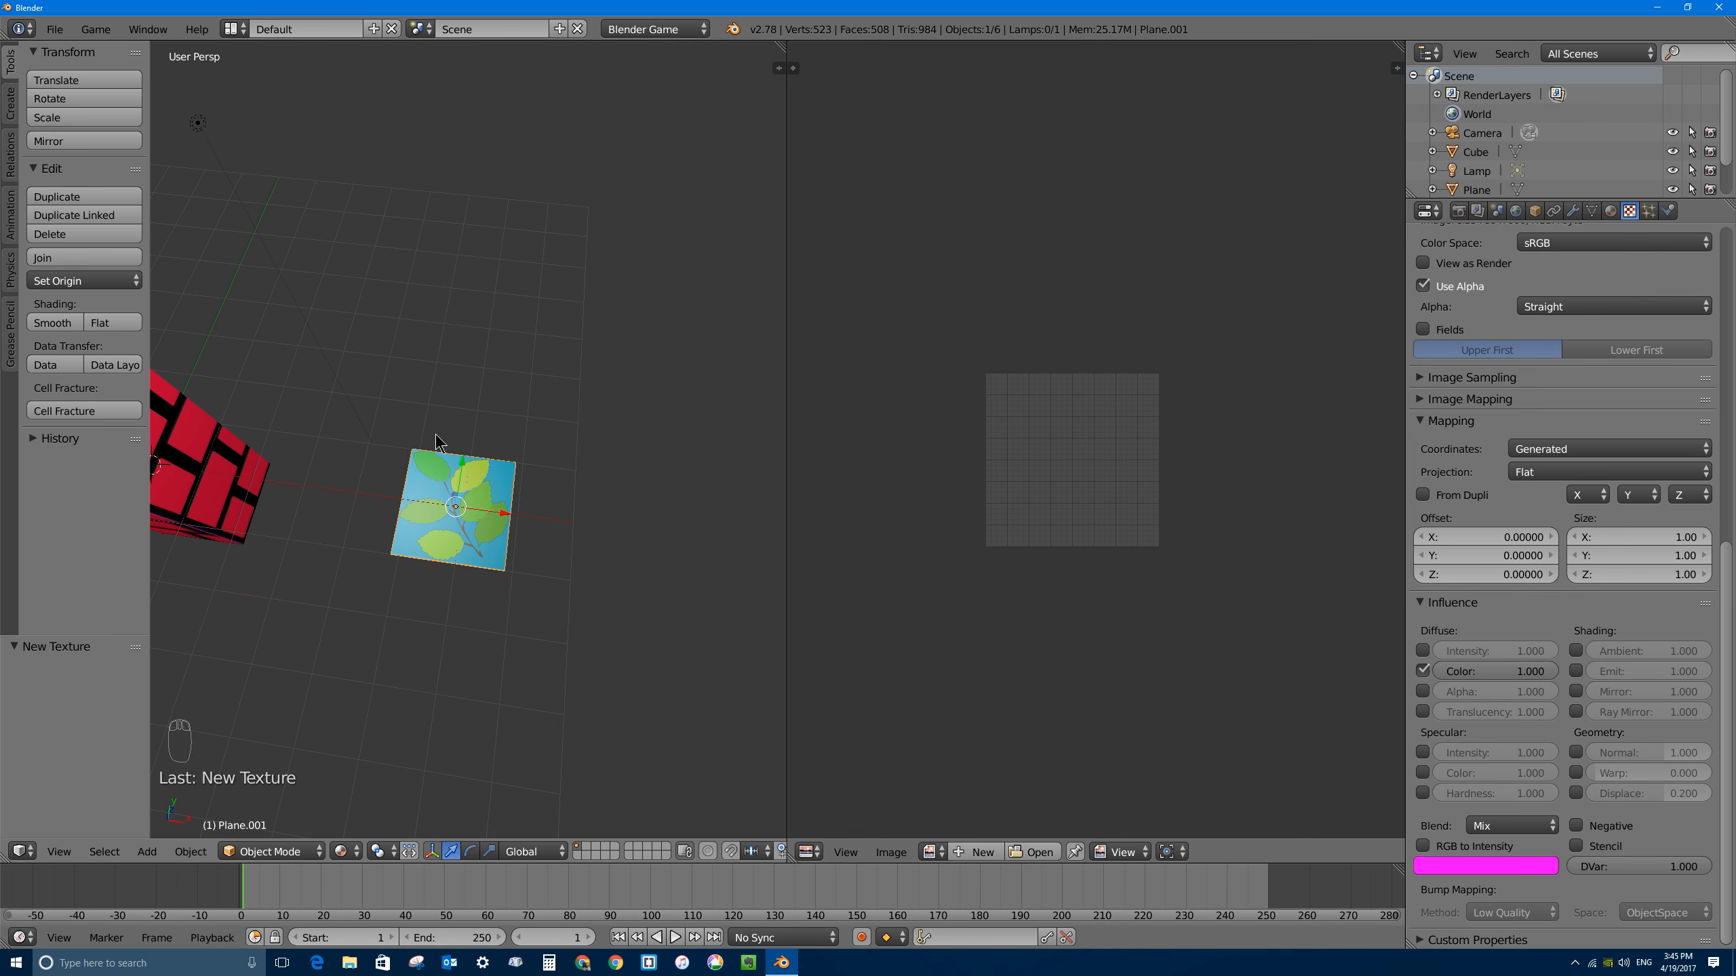
{"action": "key", "text": "Tab"}
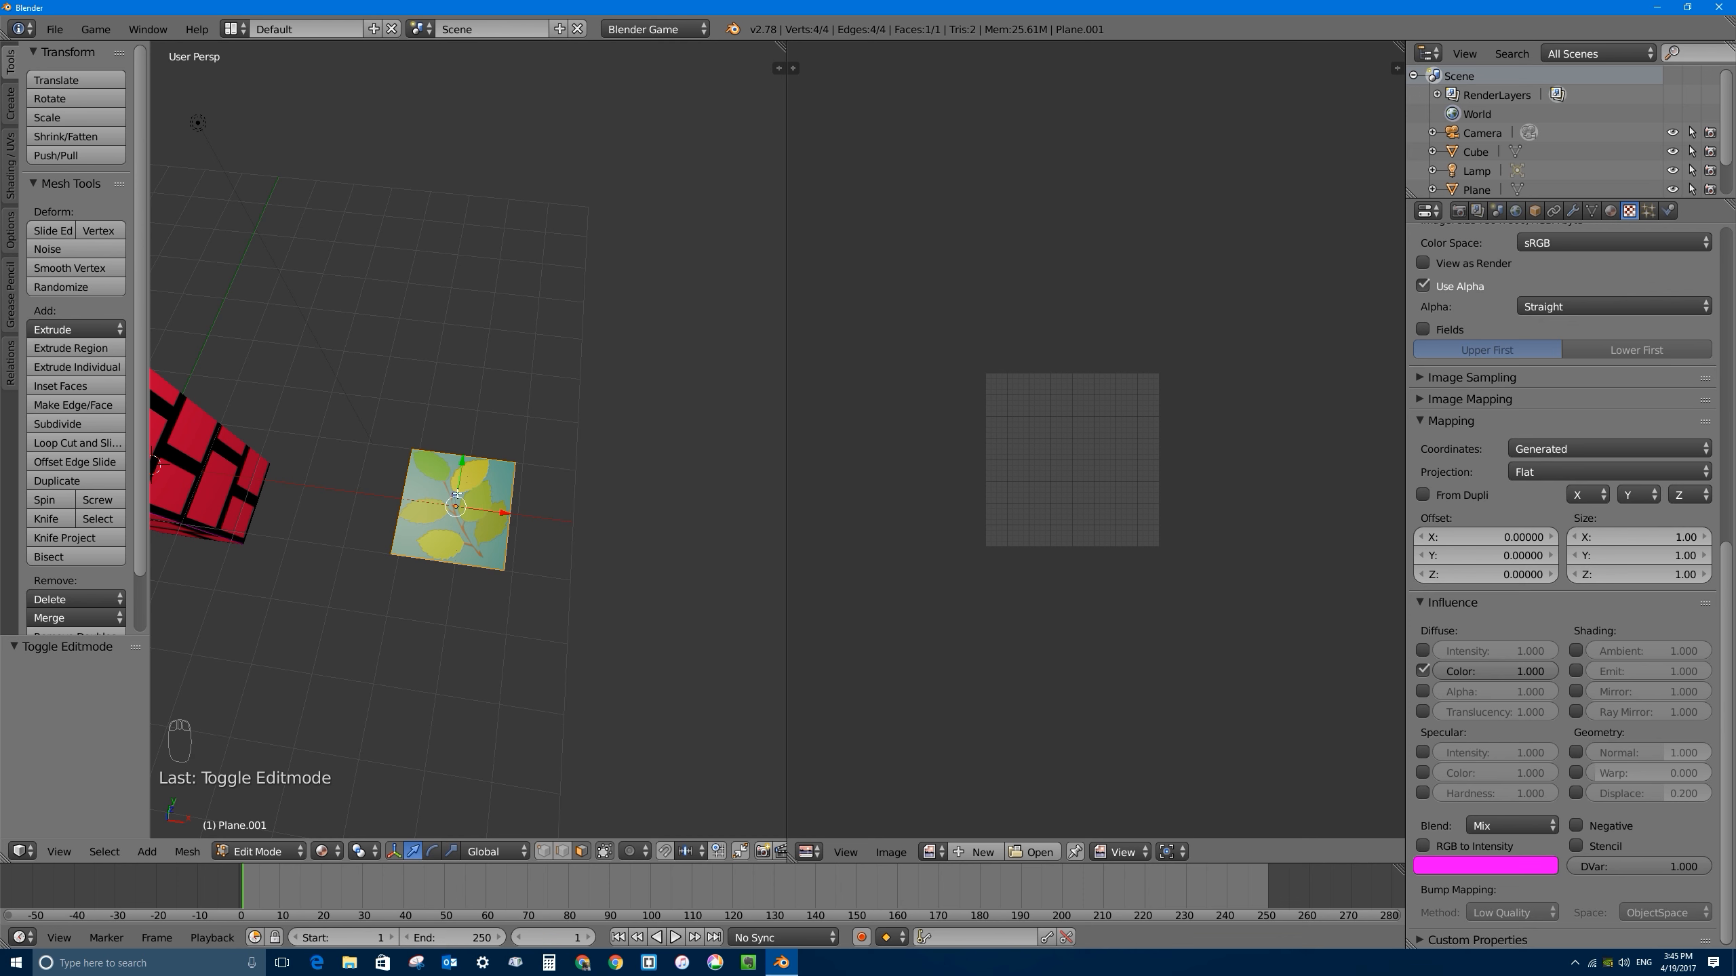
{"action": "middle_click_drag", "start_coordinate": [457, 493], "coordinate": [459, 527]}
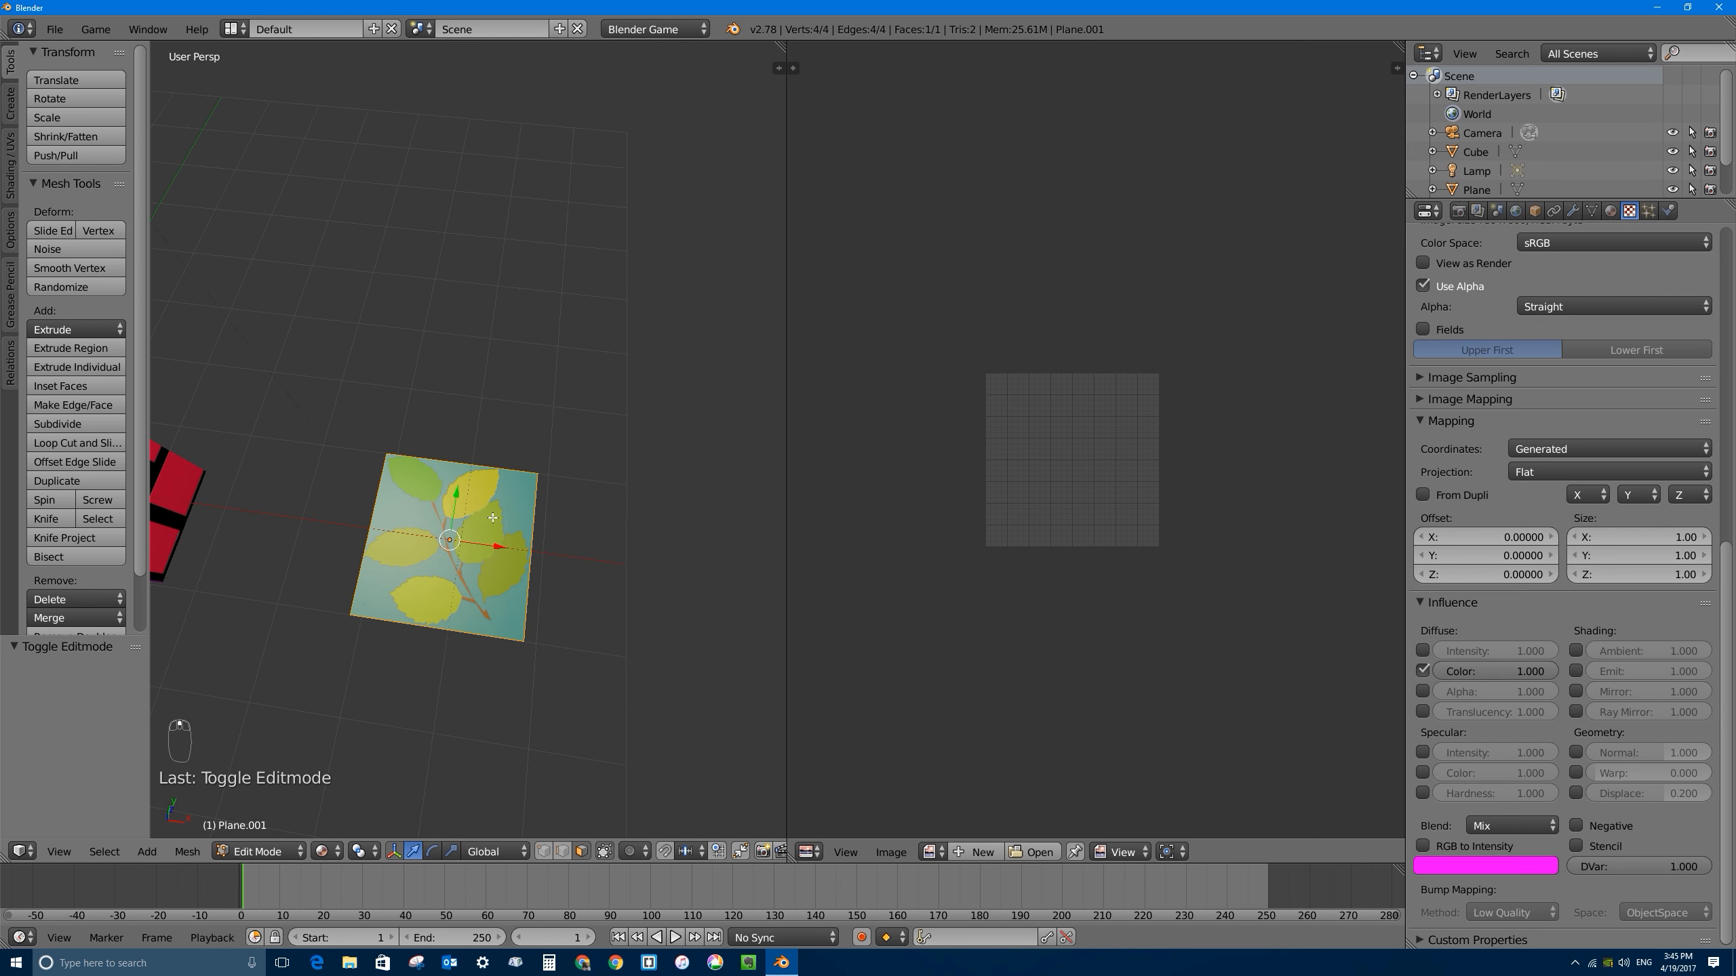
{"action": "key", "text": "u"}
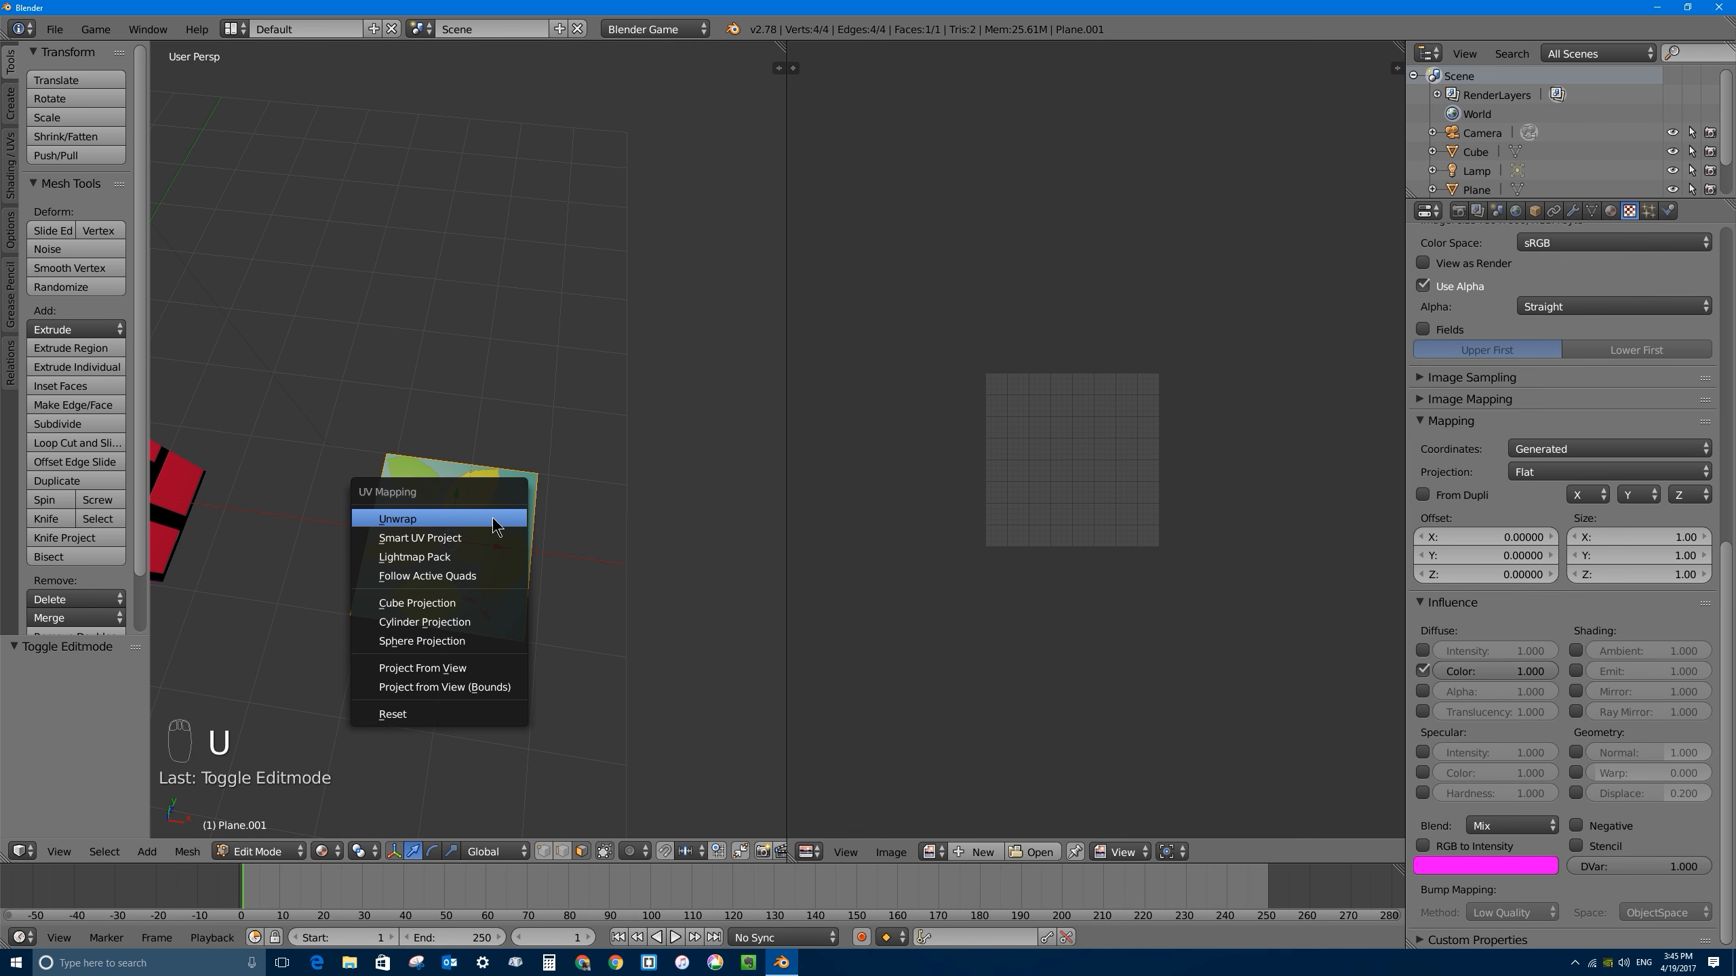
{"action": "left_click", "coordinate": [428, 521]}
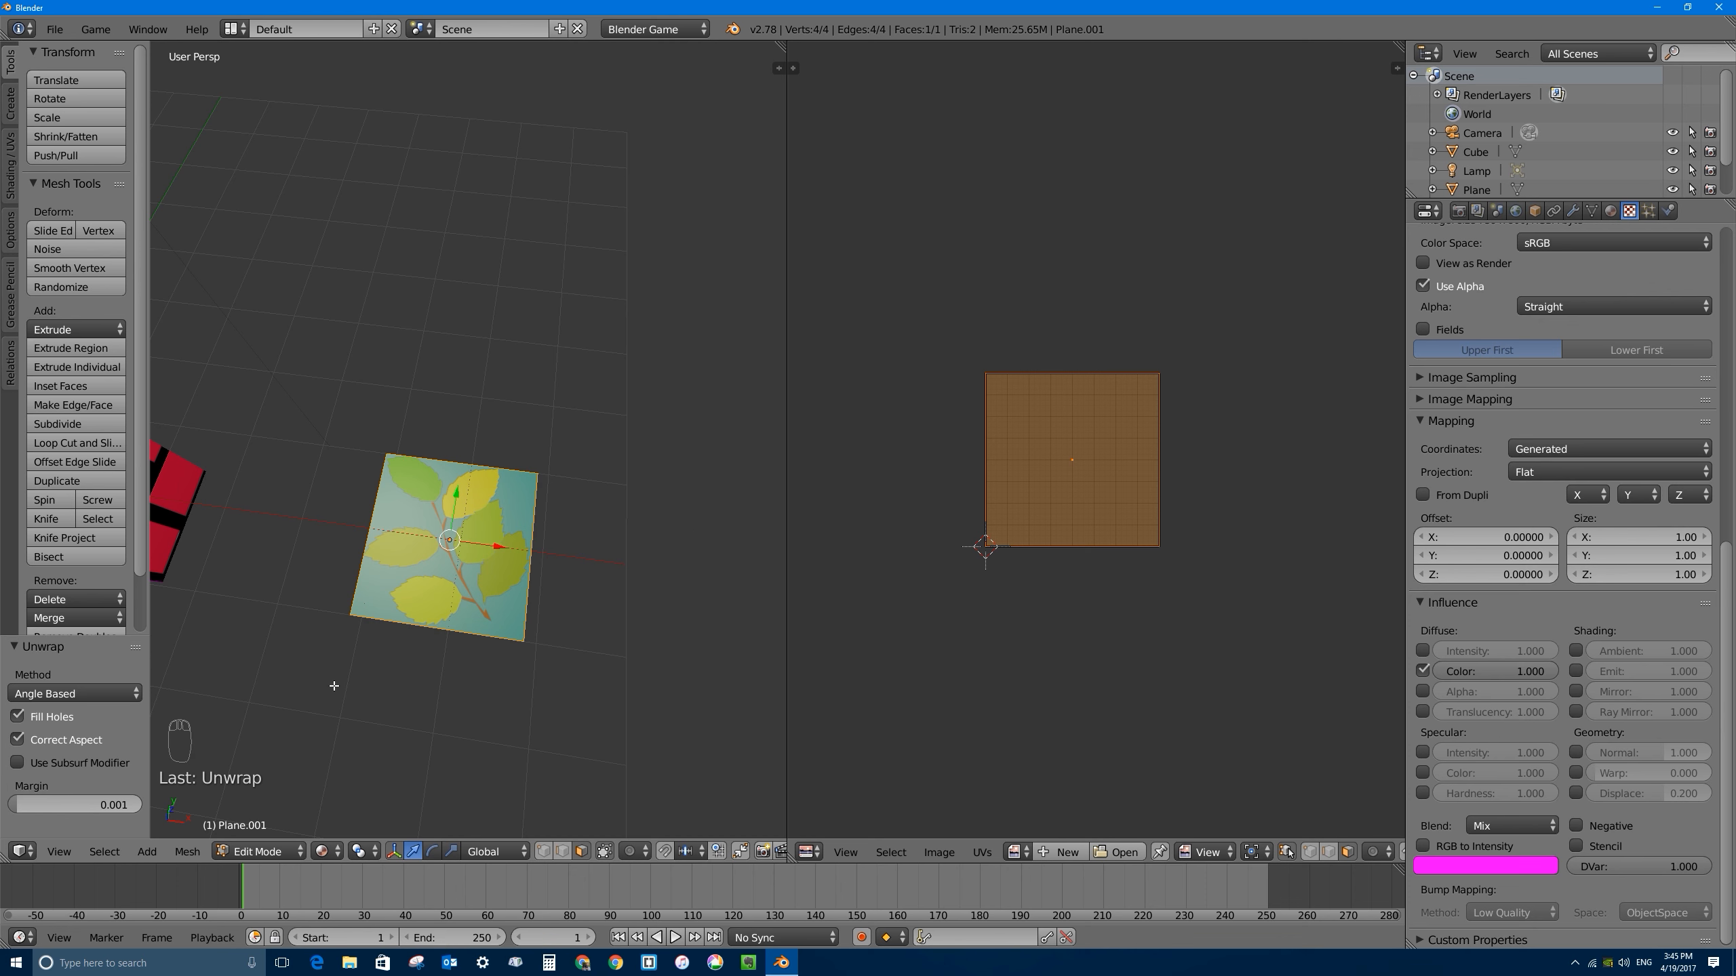
{"action": "key", "text": "Tab"}
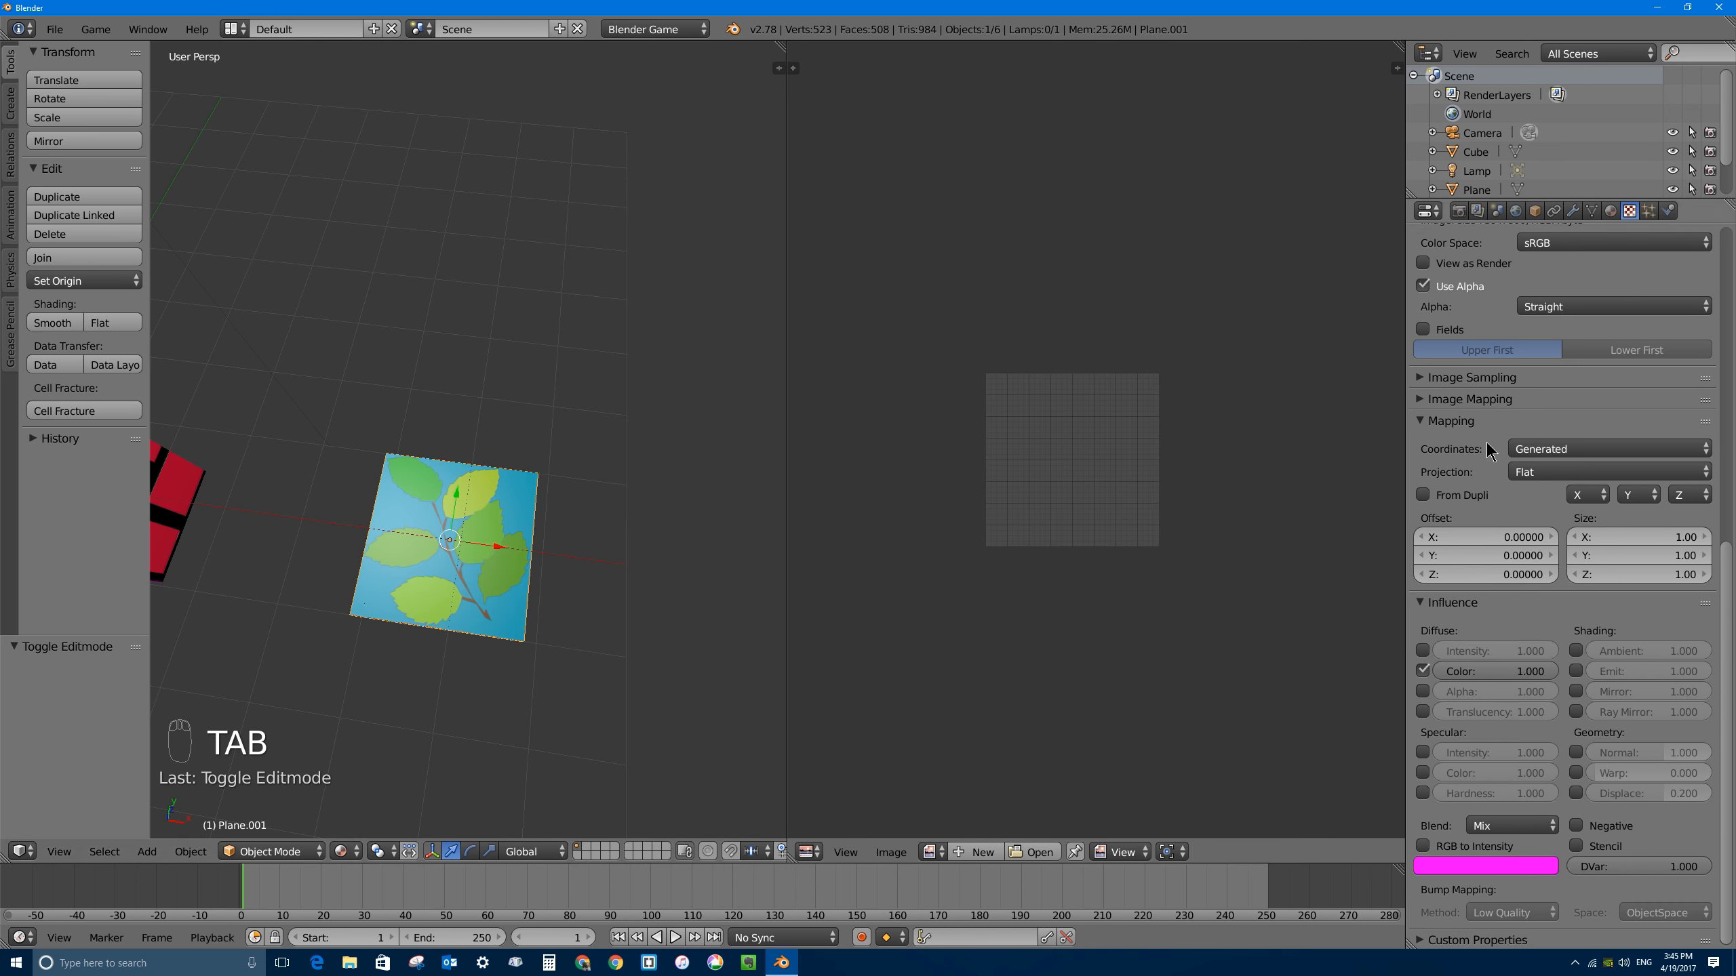
Step: Set the leaf texture's mapping coordinates to UV and assign UVMap as its map
{"action": "left_click", "coordinate": [1564, 450]}
{"action": "left_click", "coordinate": [1570, 367]}
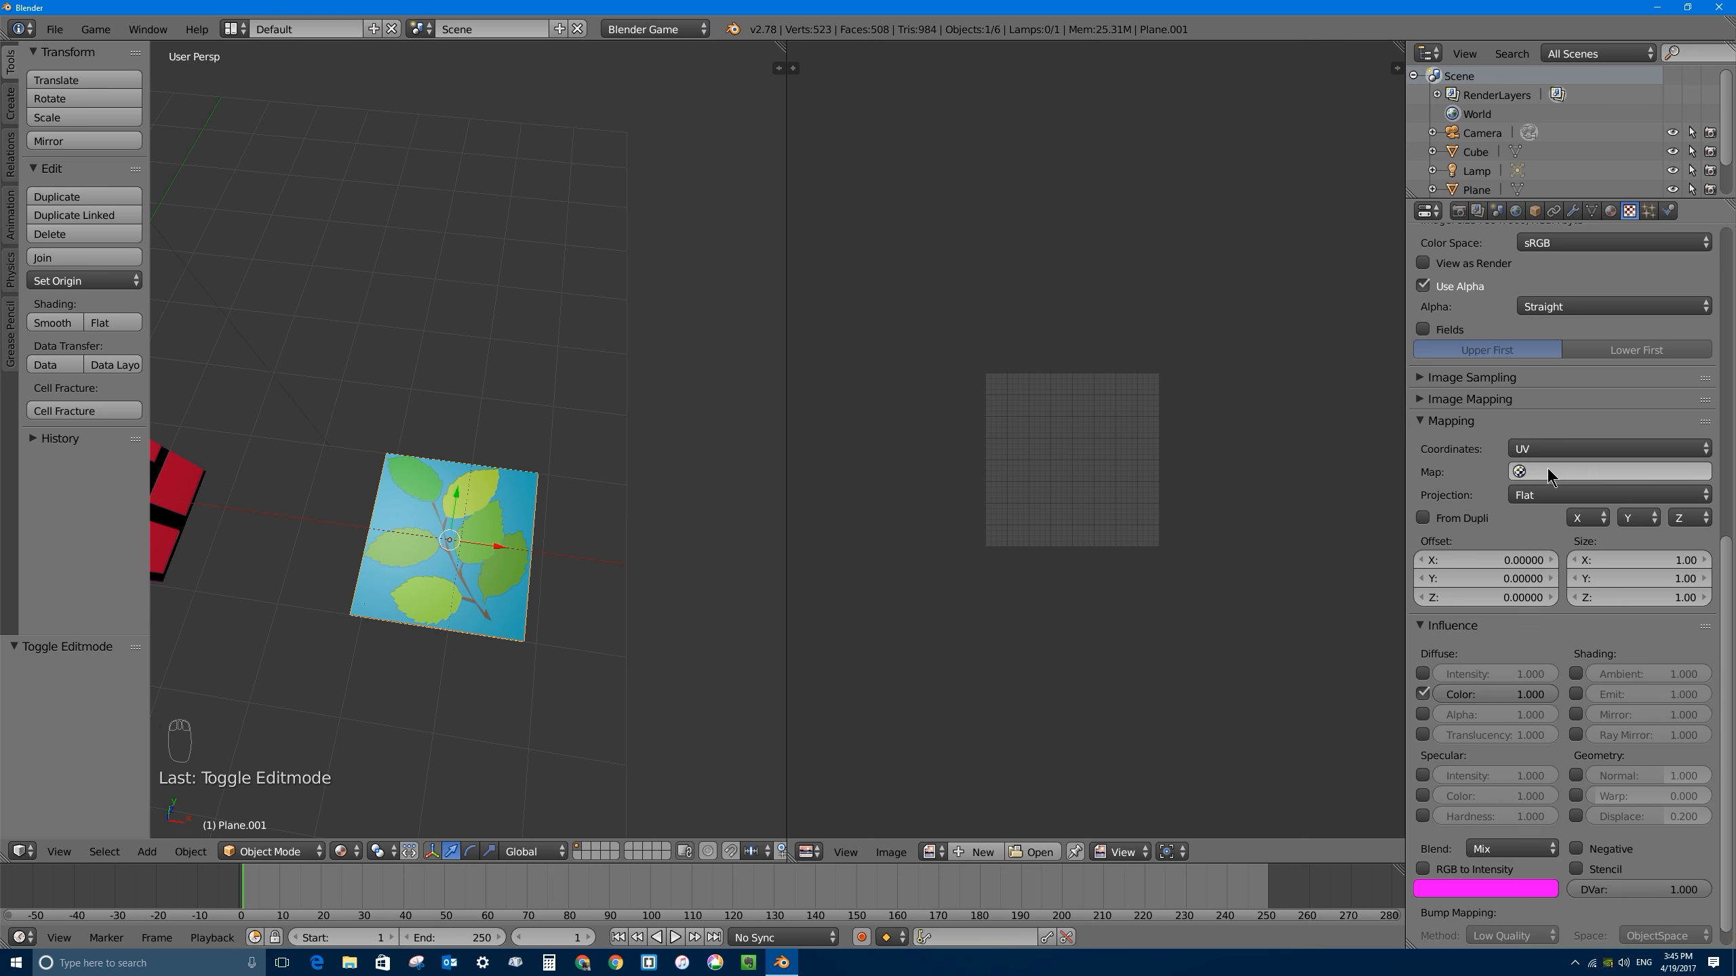
{"action": "middle_click_drag", "start_coordinate": [305, 520], "coordinate": [260, 506]}
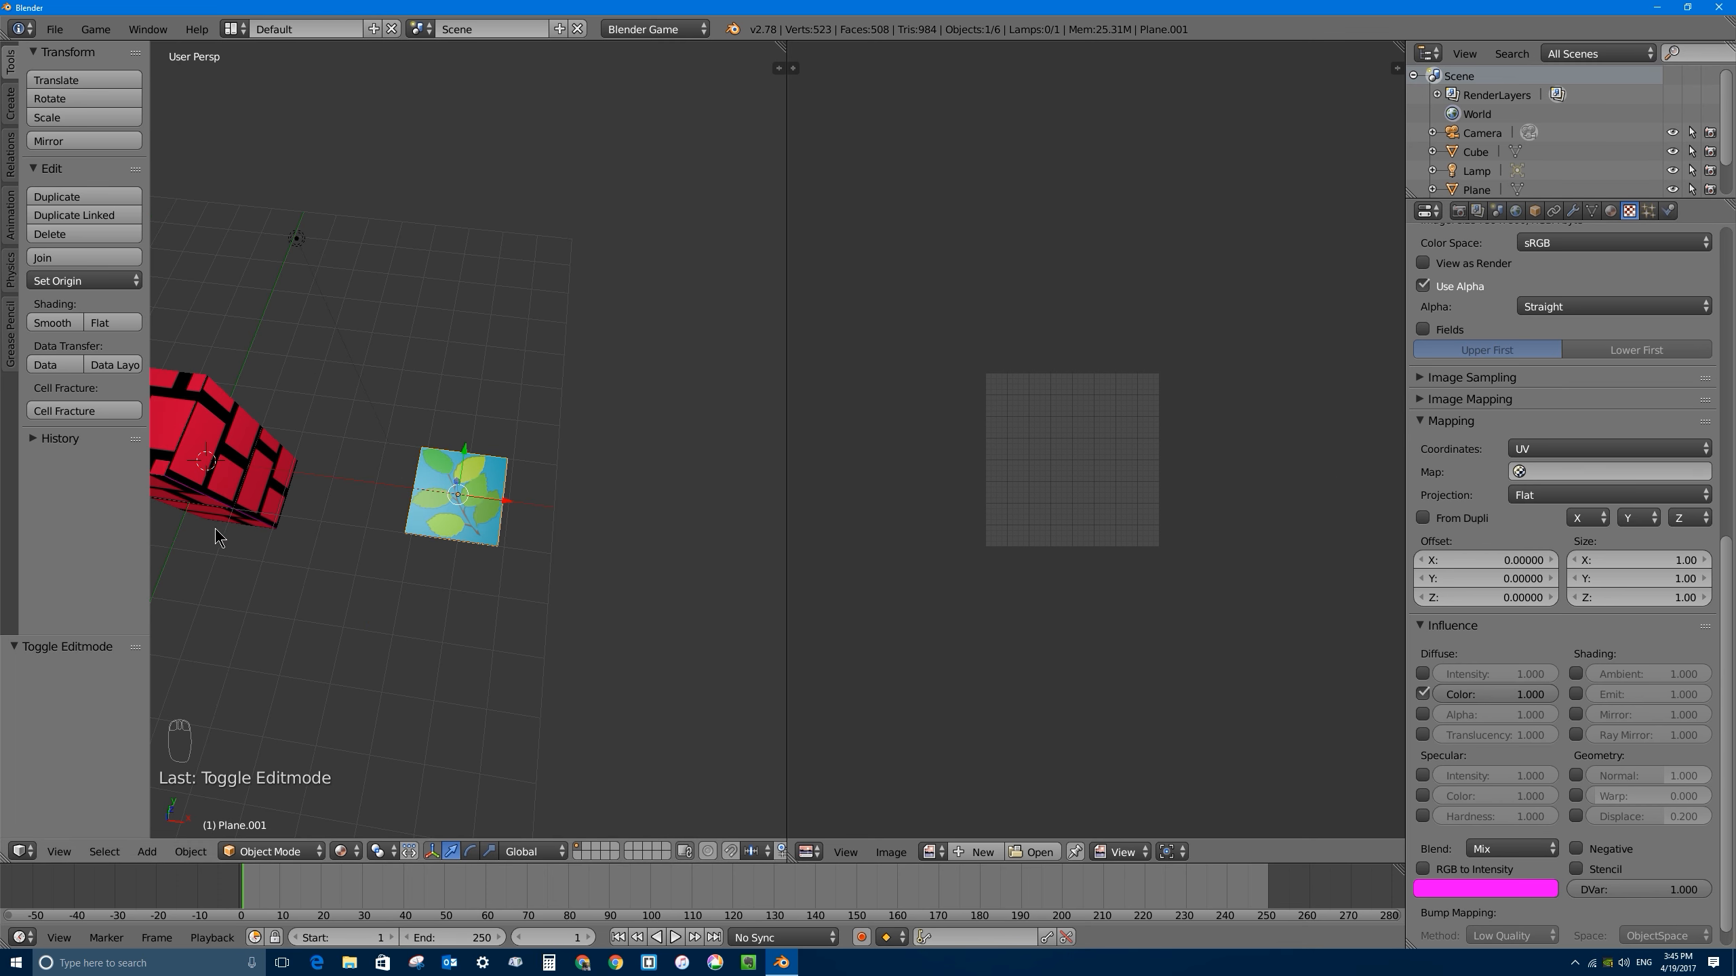
{"action": "left_click", "coordinate": [1557, 465]}
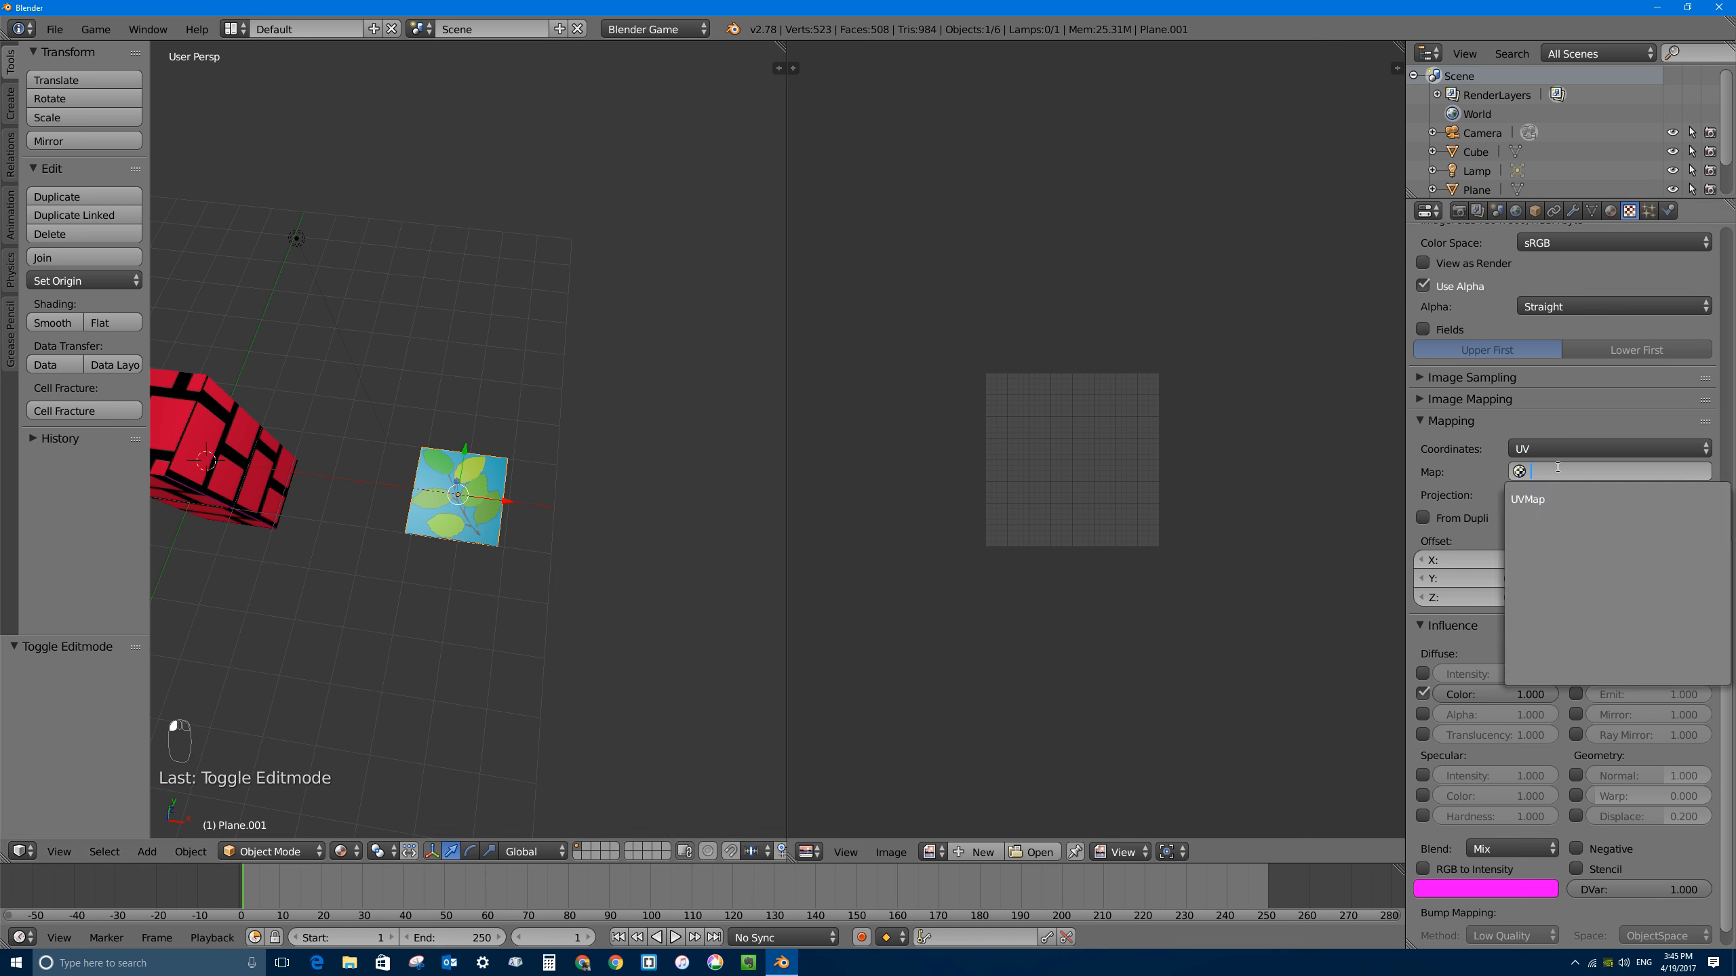
{"action": "left_click", "coordinate": [1552, 498]}
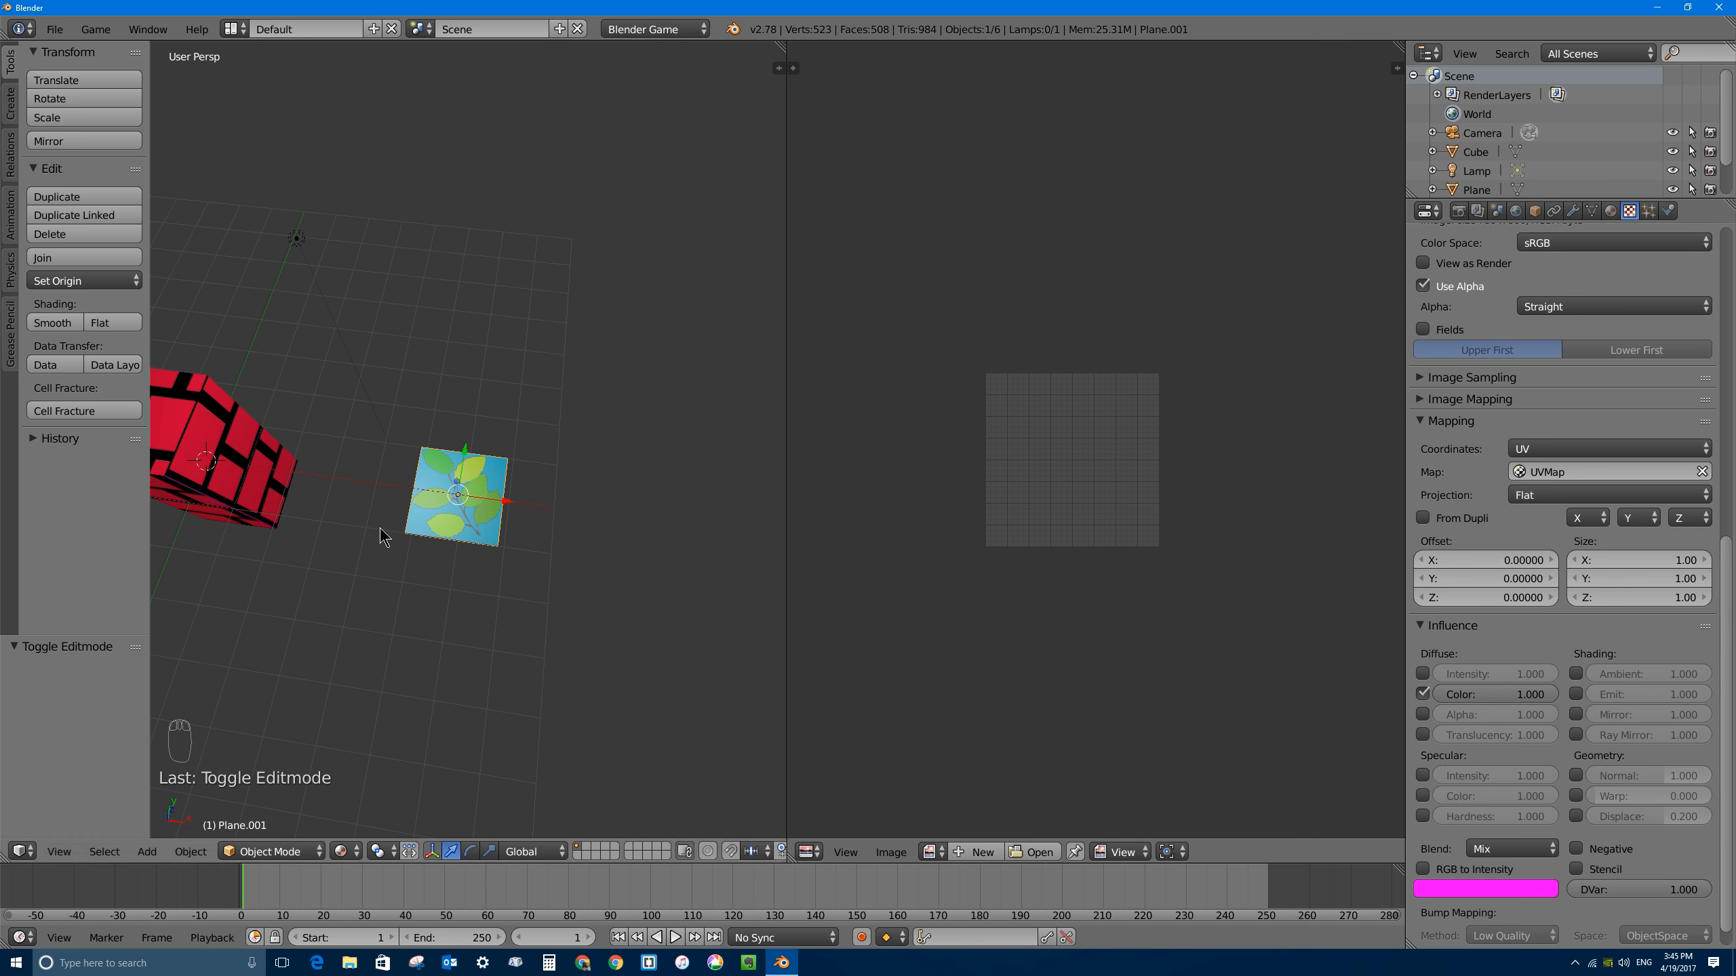
Step: Rename the second plane's UV map as leafsUVMap
{"action": "left_click", "coordinate": [1592, 211]}
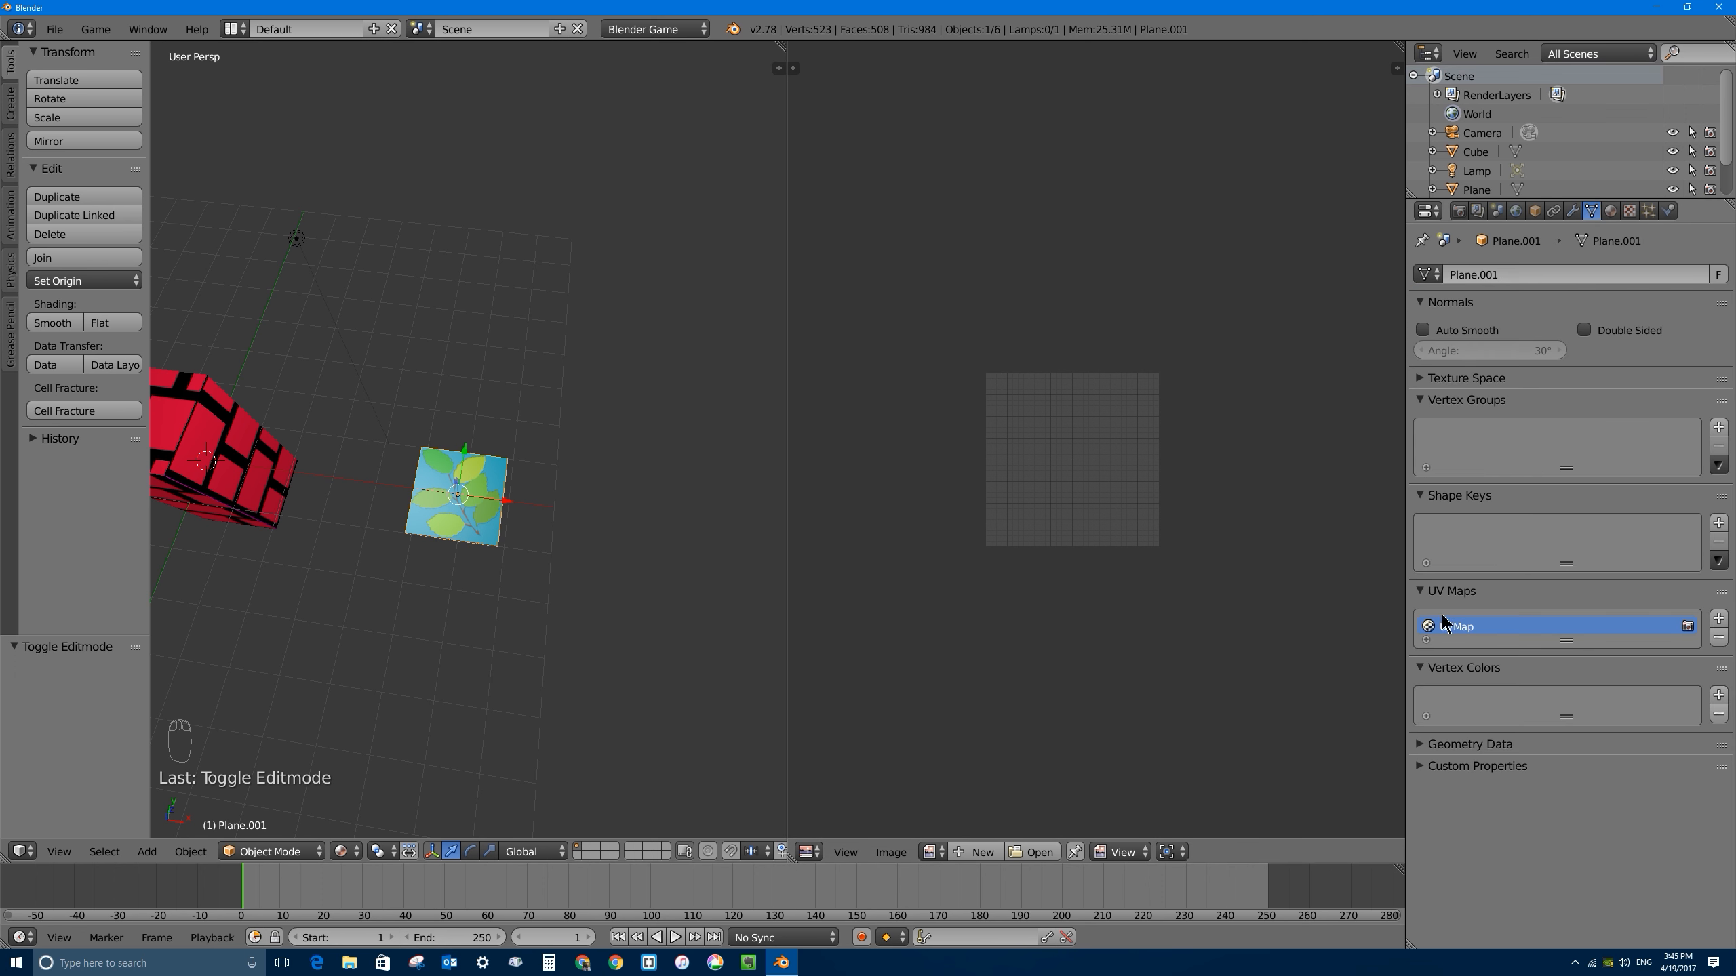
{"action": "double_click", "coordinate": [1469, 626]}
{"action": "type", "text": "leafs"}
{"action": "key", "text": "Return"}
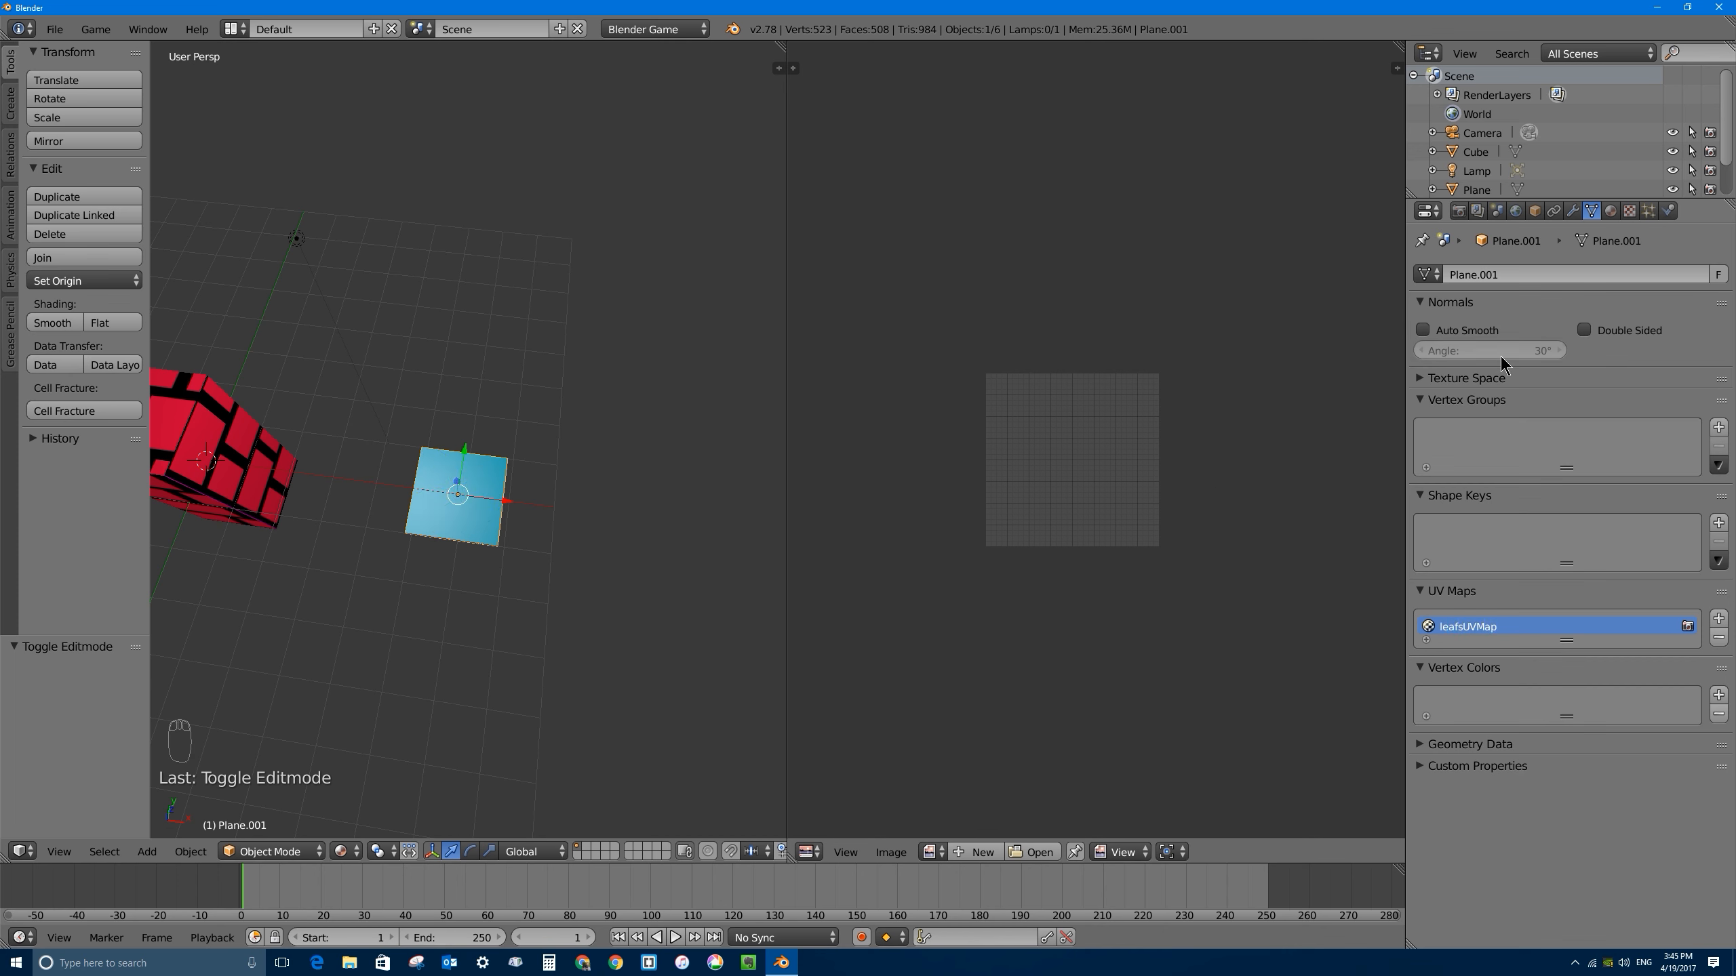
Step: Assign leafsUVMap as the UV map of the leaf texture
{"action": "left_click", "coordinate": [1630, 211]}
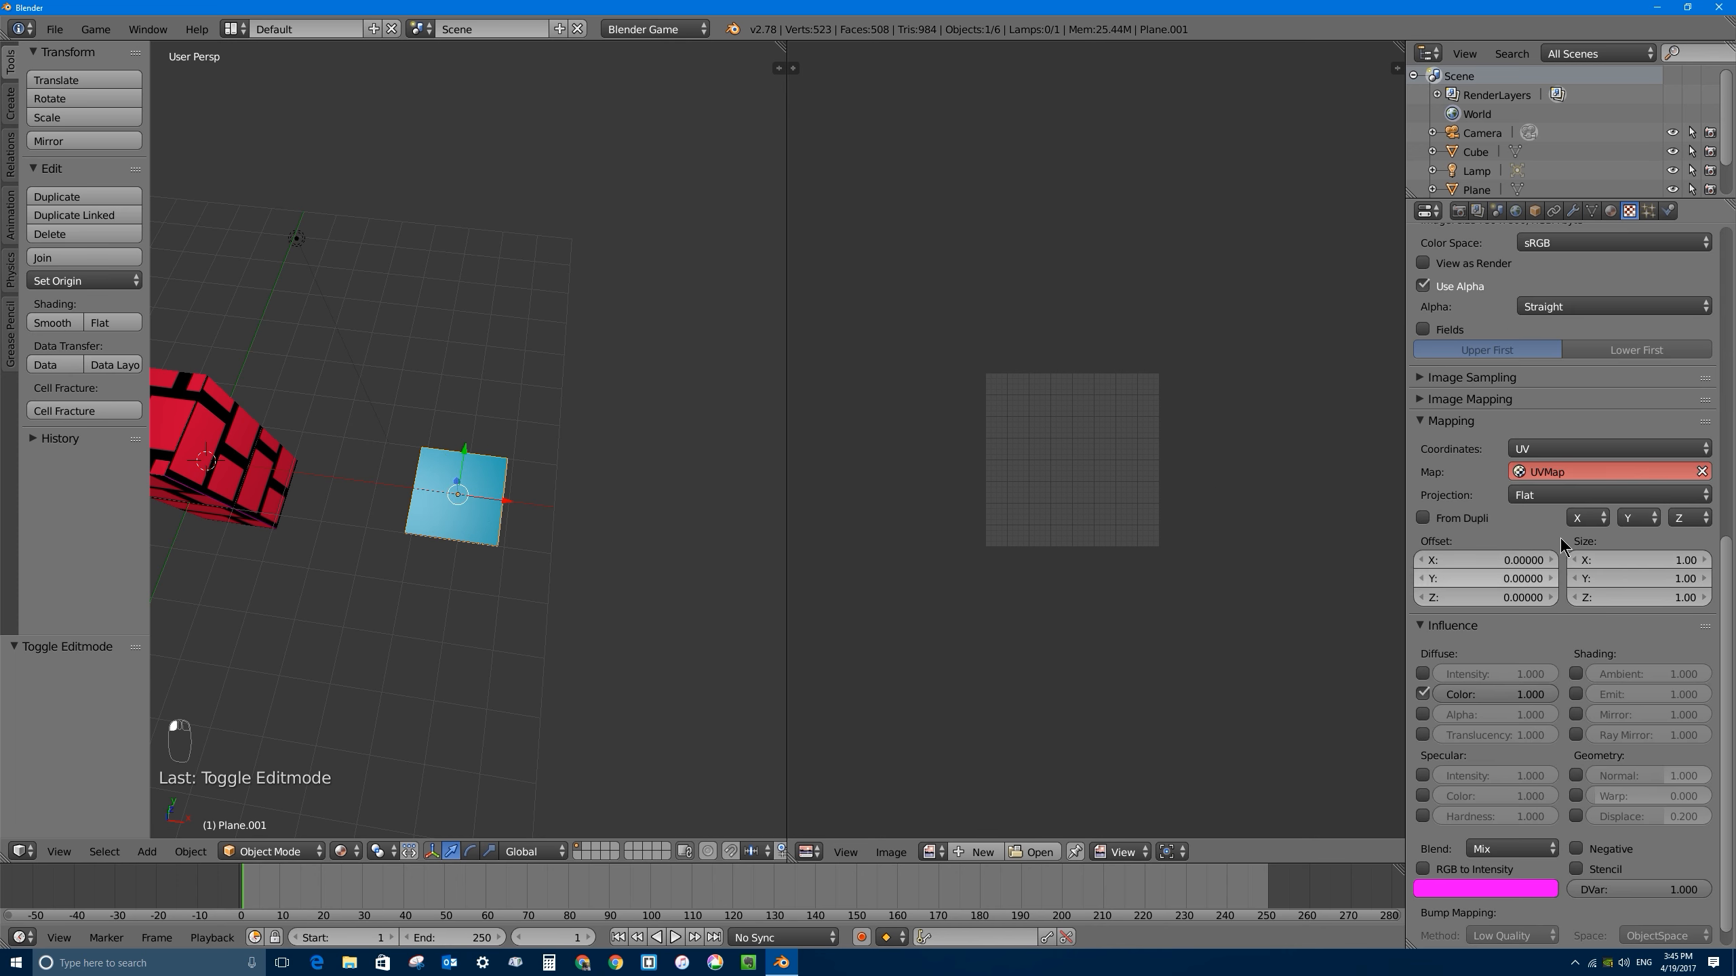
{"action": "left_click", "coordinate": [1542, 473]}
{"action": "left_click", "coordinate": [1565, 498]}
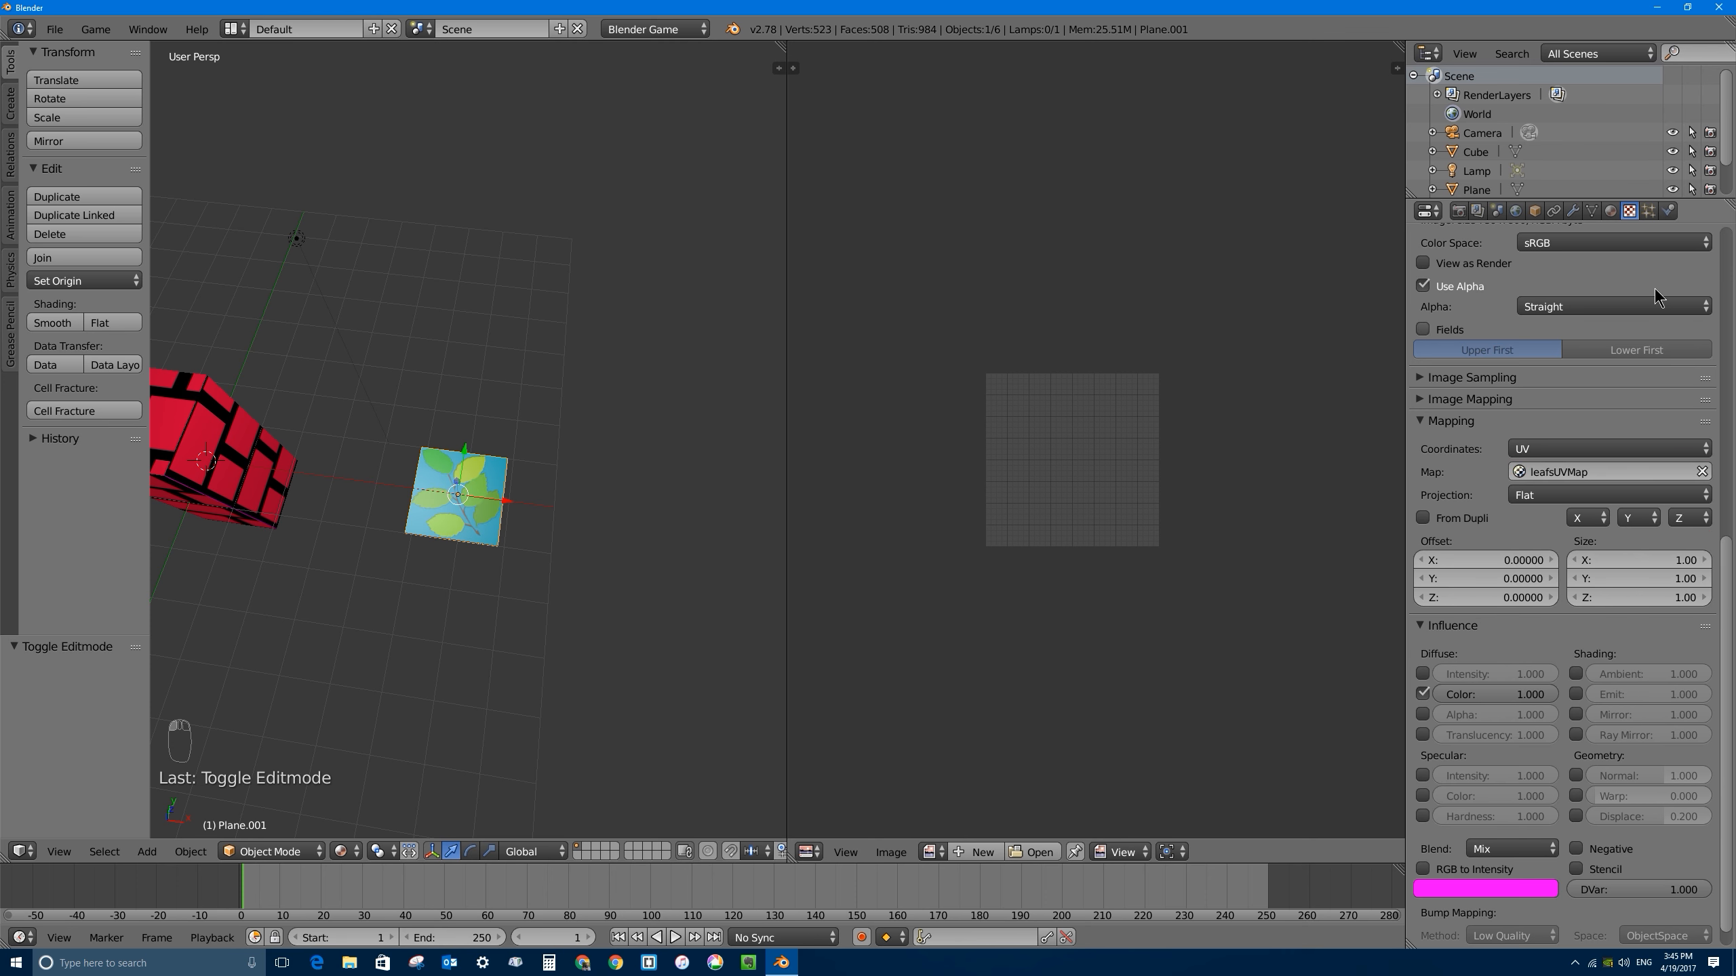
Step: Run the game engine preview to check the leaf plane, stop it, and inspect the plane up close
{"action": "scroll", "coordinate": [1581, 400], "scroll_direction": "up", "scroll_amount": 3}
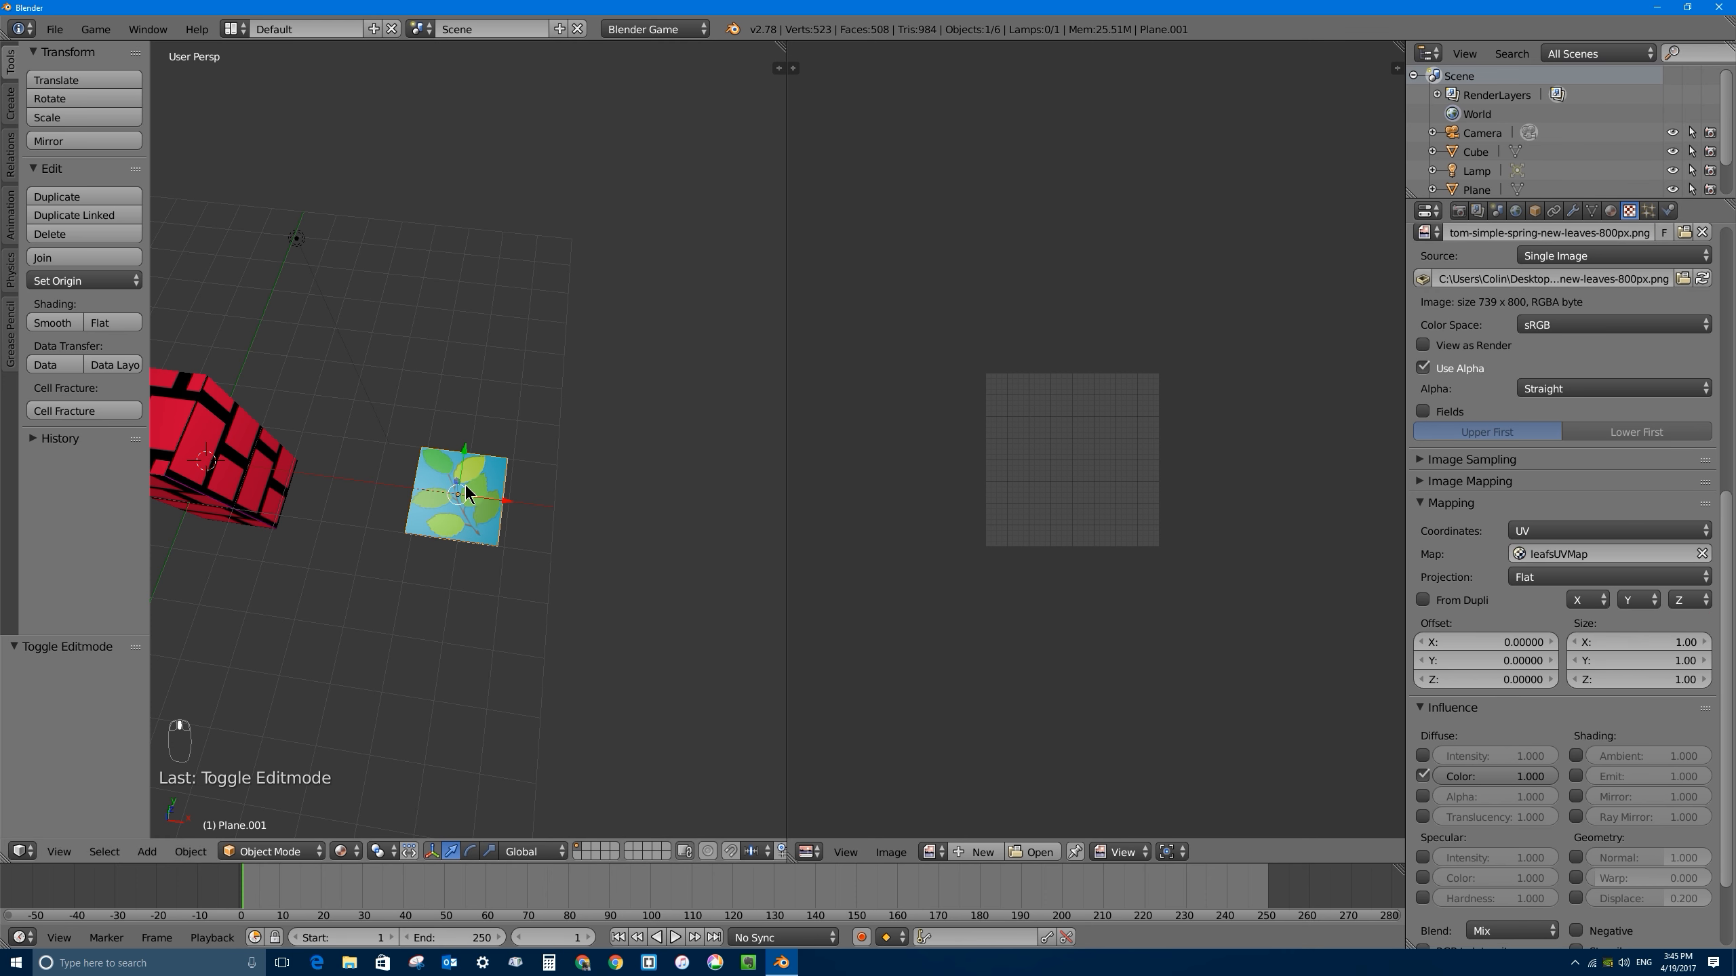
{"action": "key", "text": "p"}
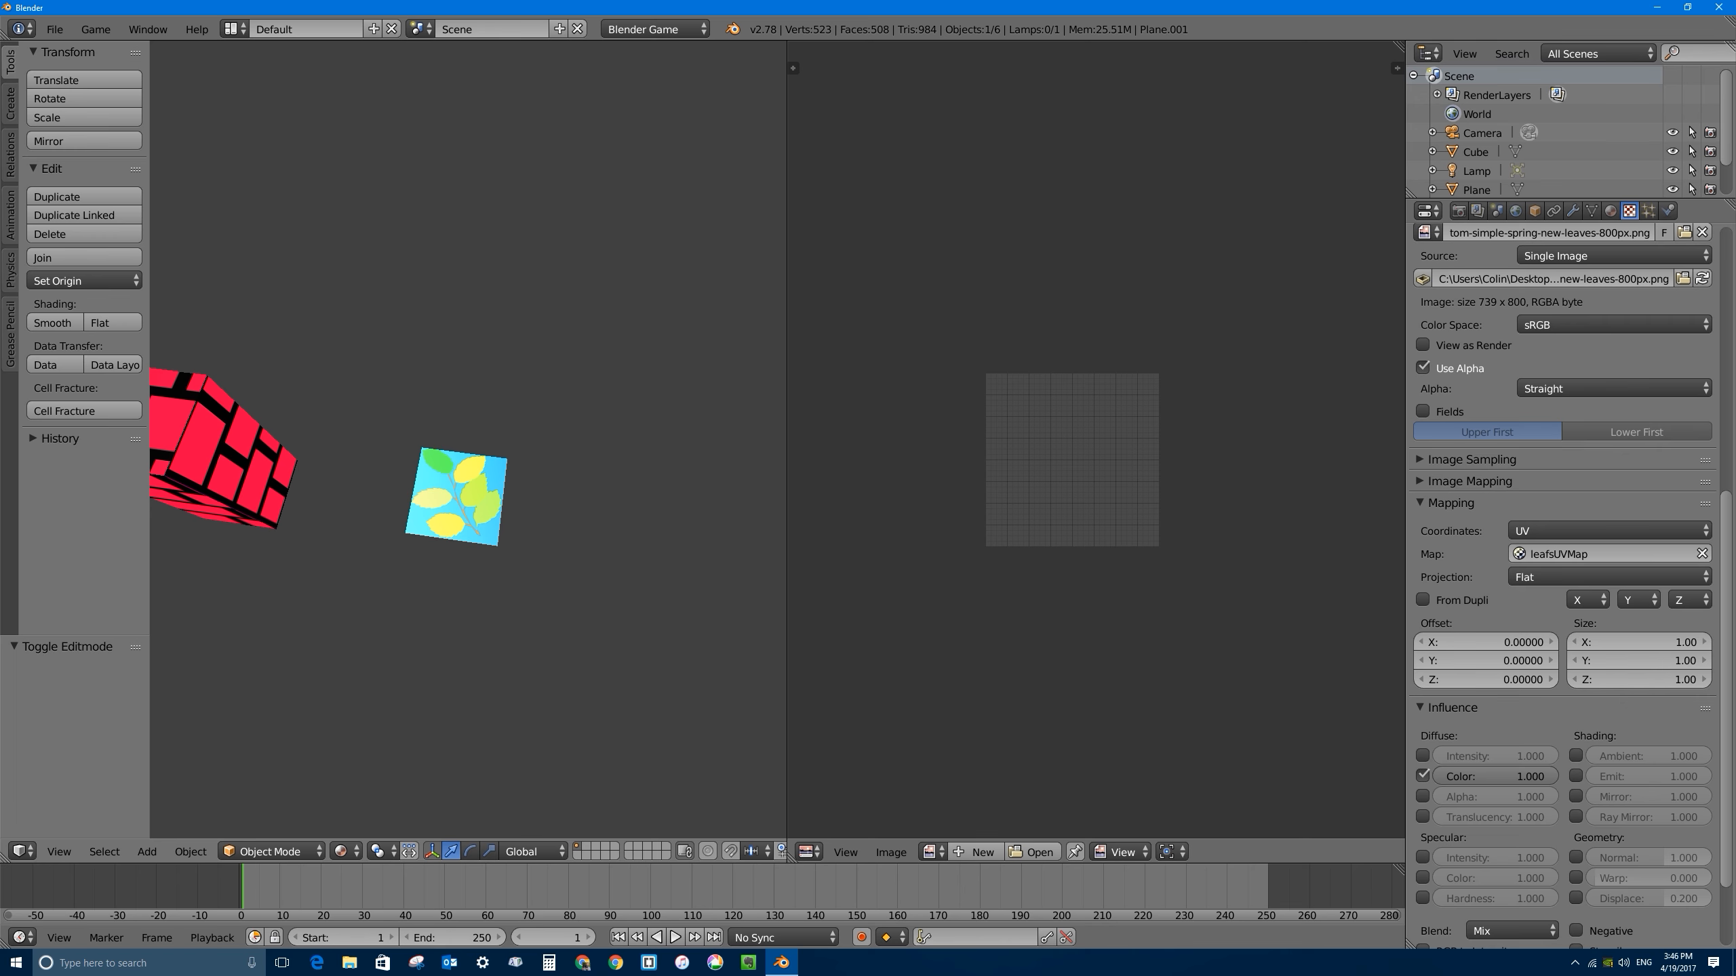
{"action": "key", "text": "Escape"}
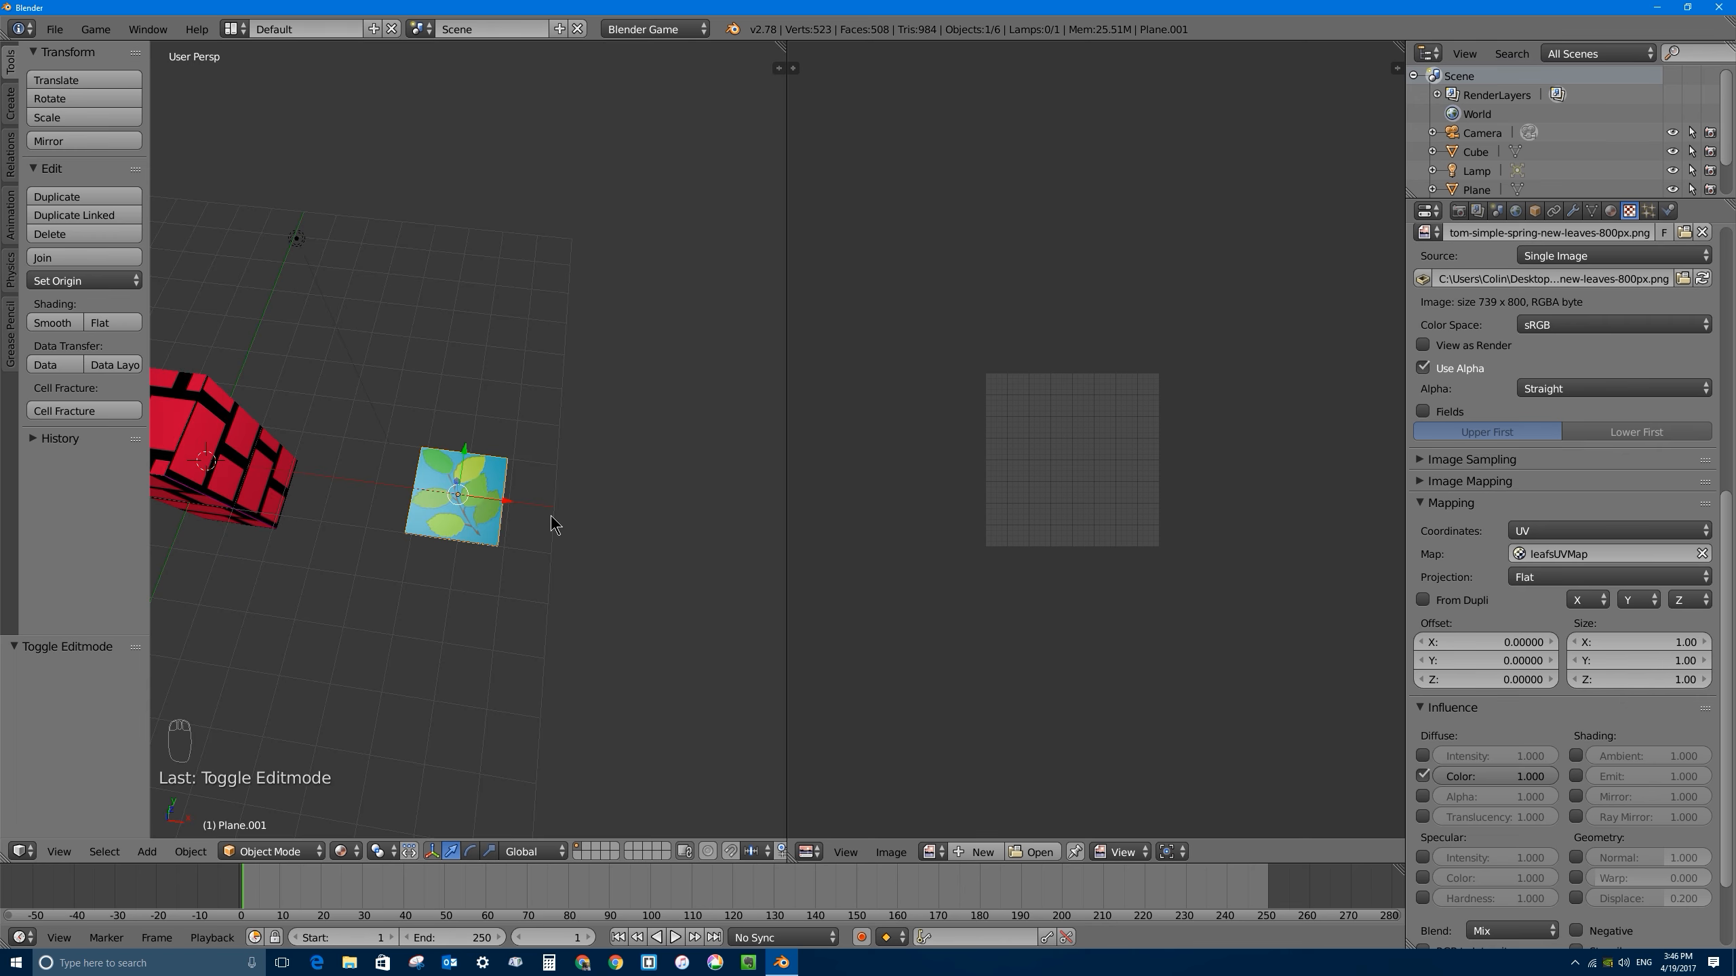
{"action": "scroll", "coordinate": [534, 505], "scroll_direction": "up", "scroll_amount": 5}
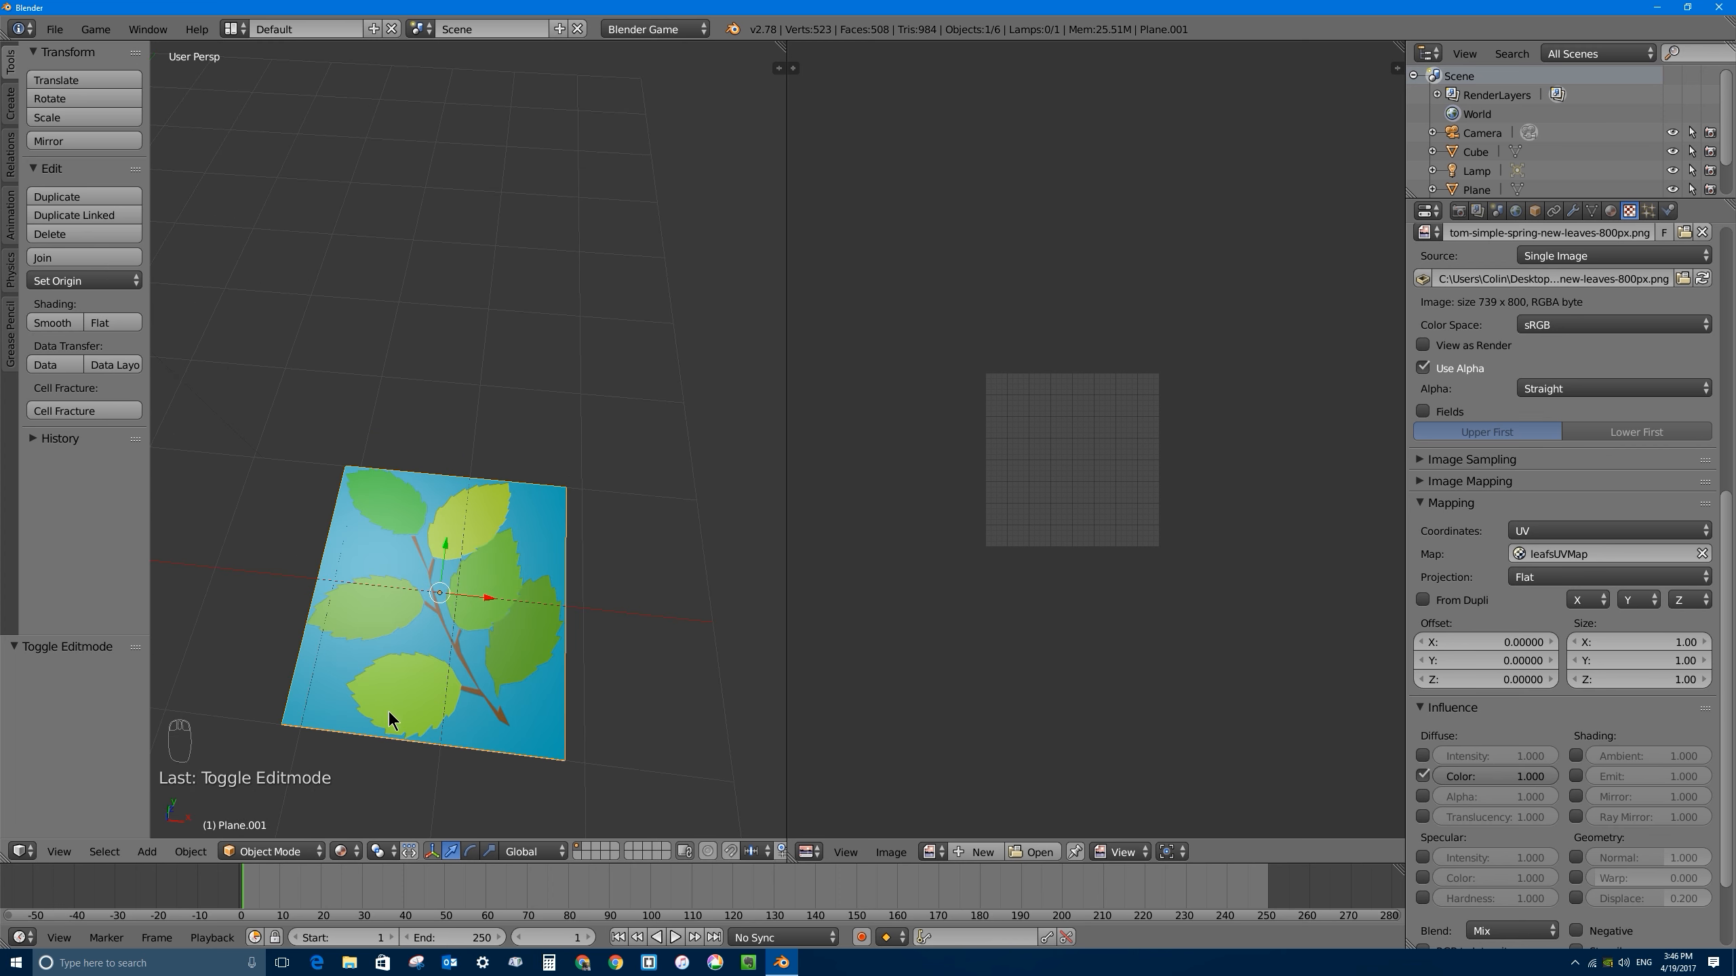
Step: Enable Z Transparency on the leafs material of the second plane and set its alpha to 0
{"action": "middle_click_drag", "start_coordinate": [439, 592], "coordinate": [476, 552]}
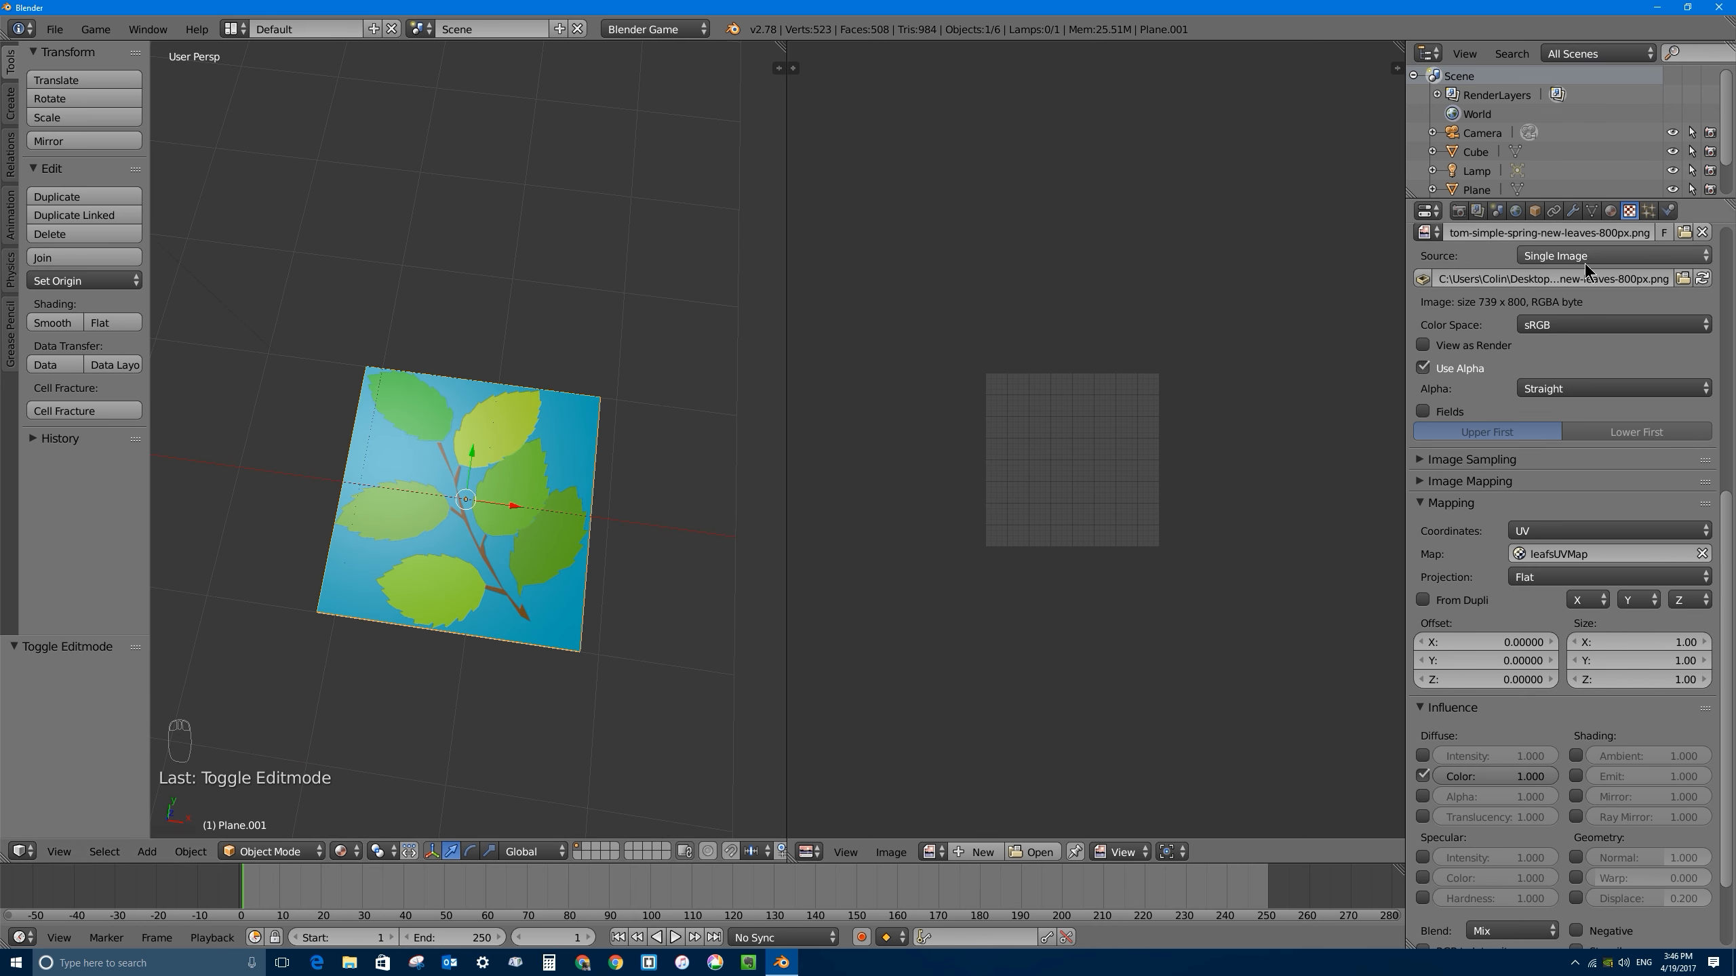
{"action": "left_click", "coordinate": [1611, 210]}
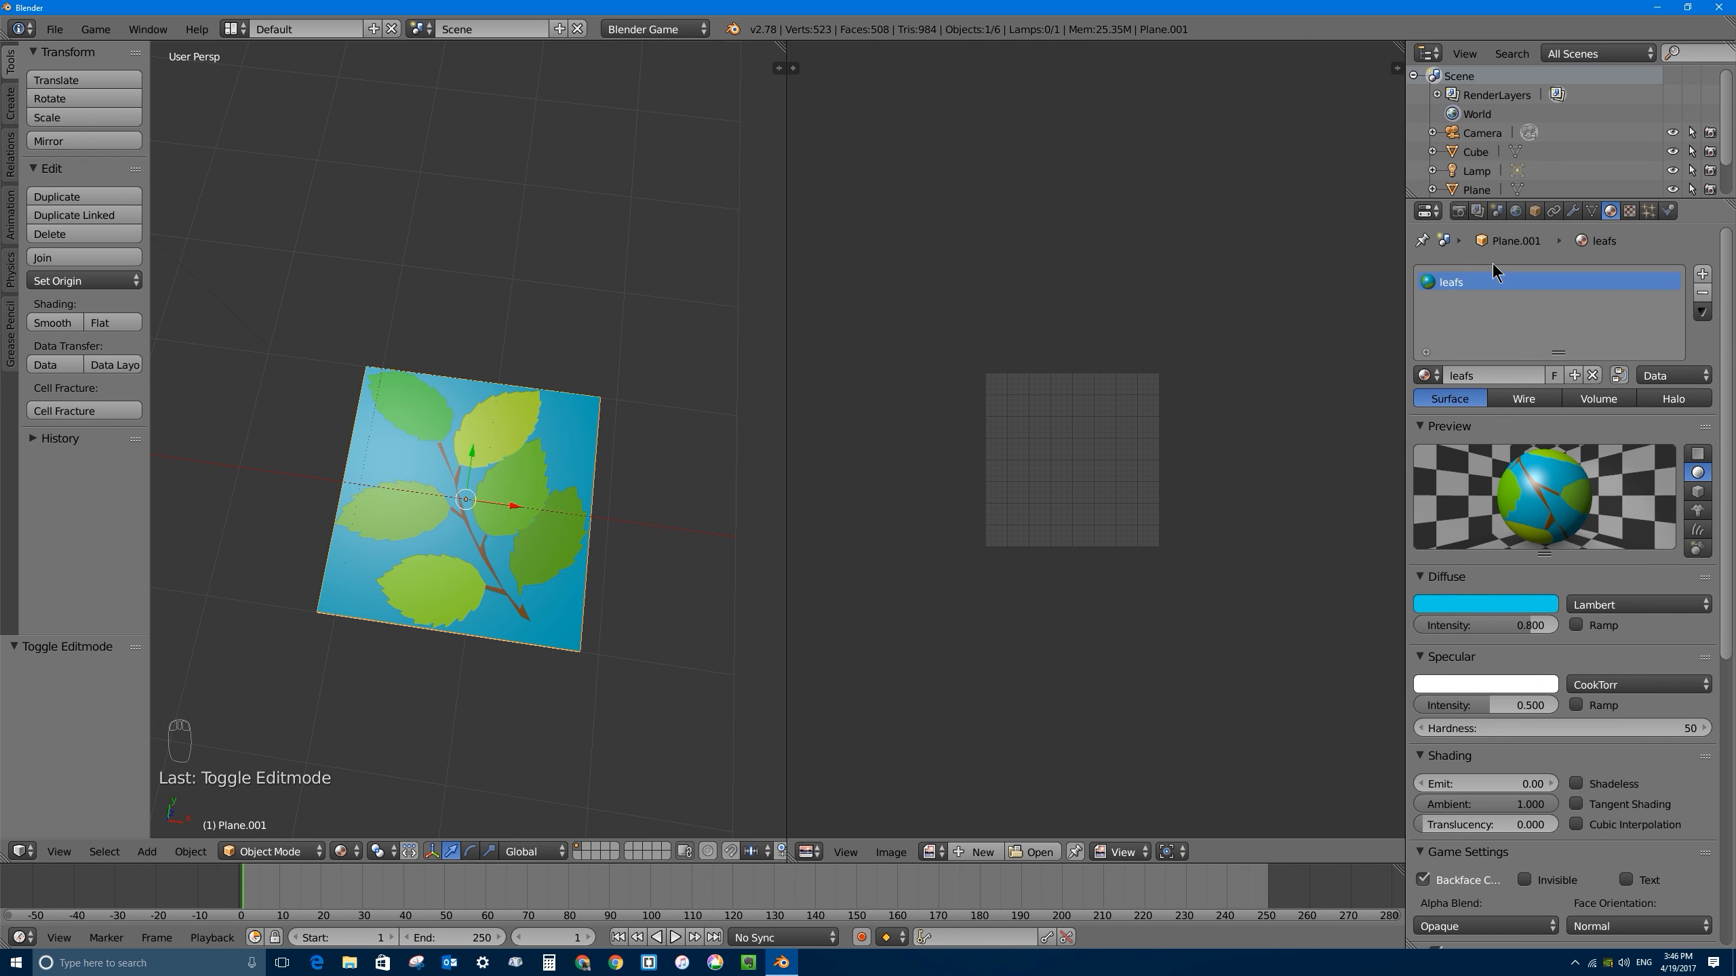
{"action": "middle_click_drag", "start_coordinate": [1545, 681], "coordinate": [1563, 359]}
{"action": "middle_click_drag", "start_coordinate": [1556, 613], "coordinate": [1553, 437]}
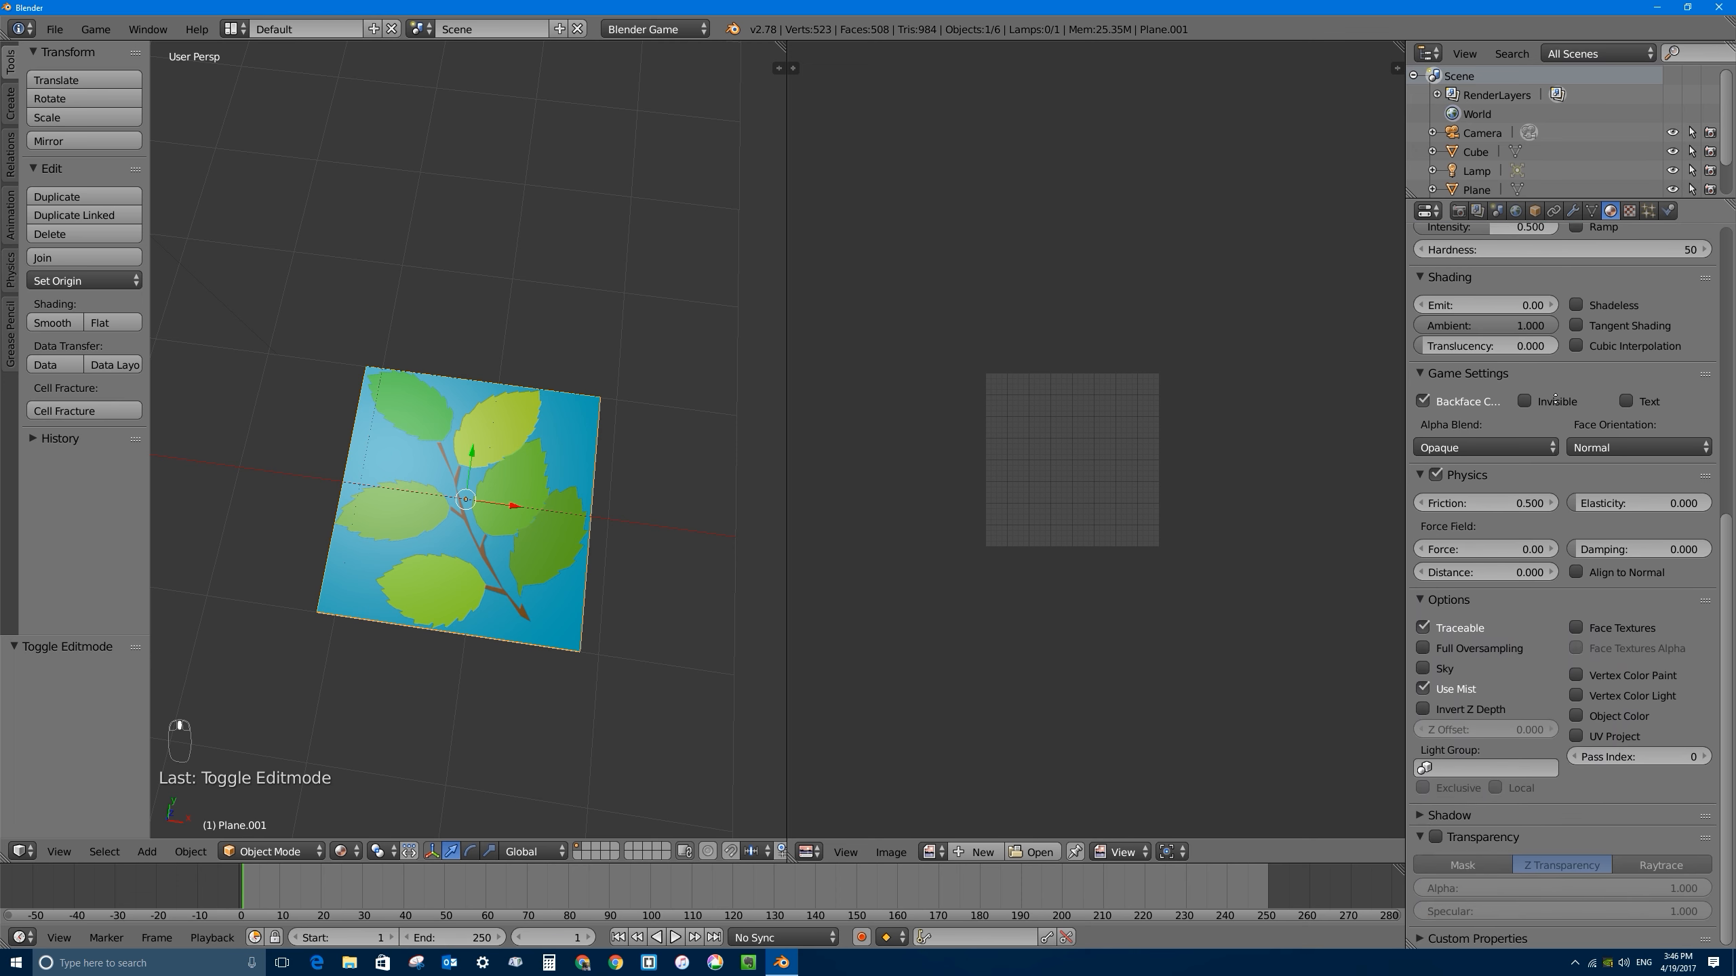
{"action": "left_click", "coordinate": [1436, 837]}
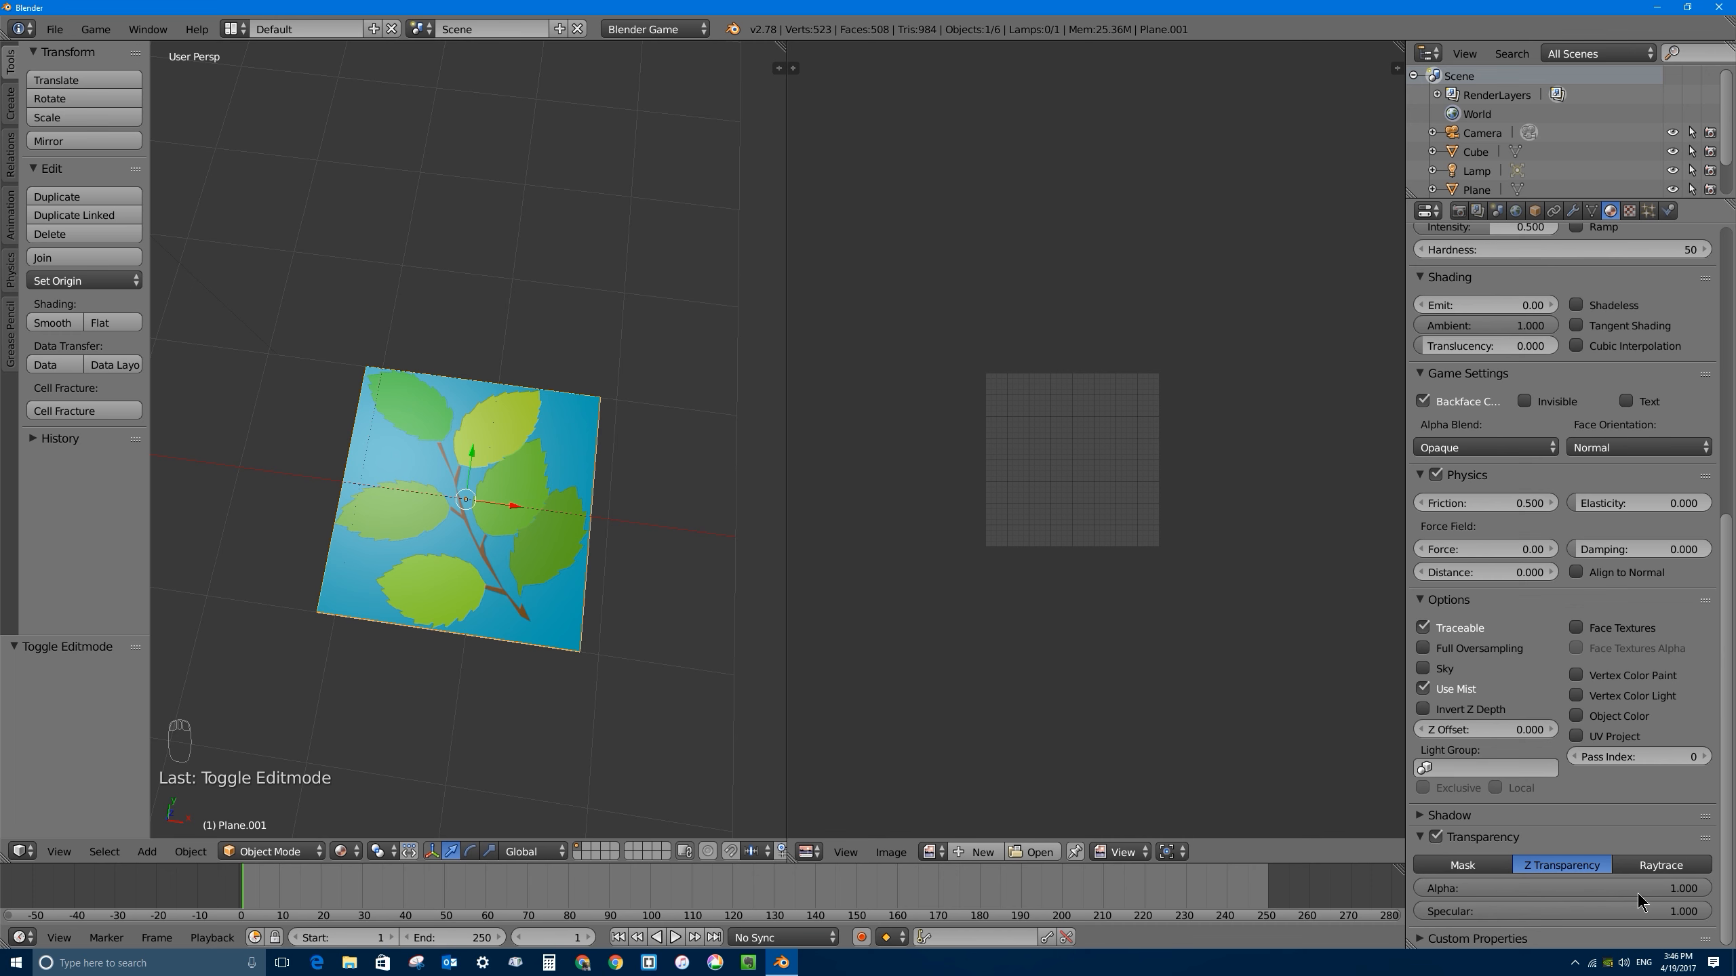
{"action": "left_click_drag", "start_coordinate": [1706, 895], "coordinate": [1416, 889]}
{"action": "middle_click_drag", "start_coordinate": [503, 542], "coordinate": [472, 499]}
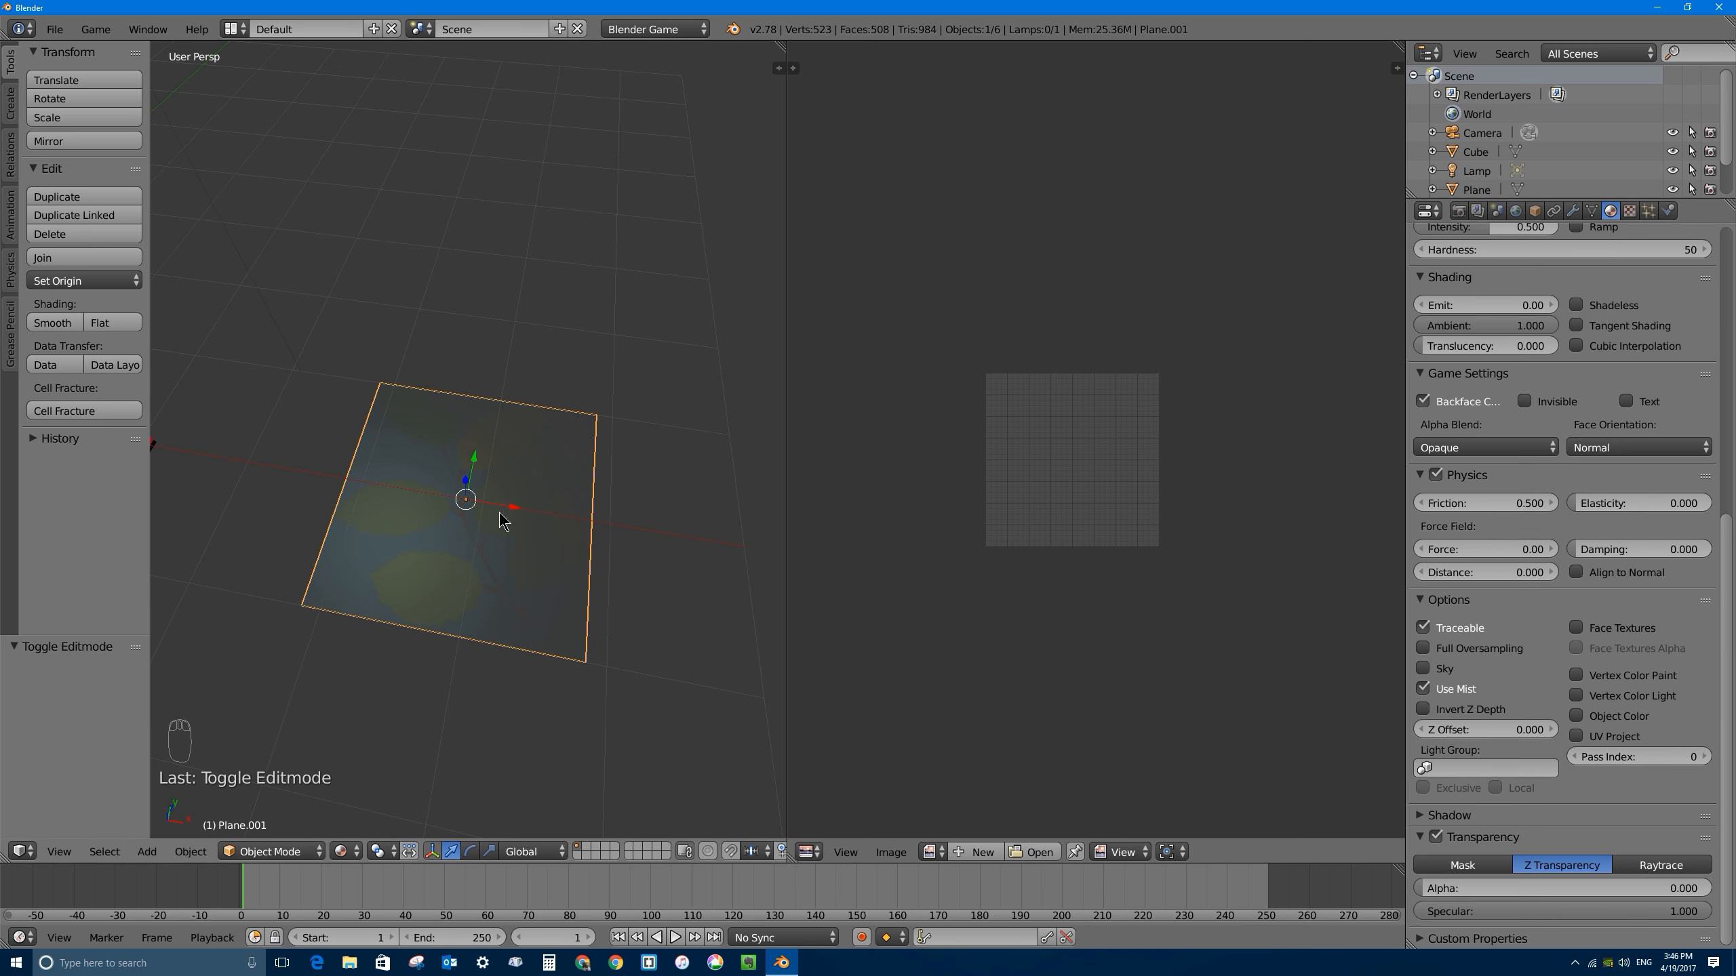
Step: Set the specular intensity of the leafs material to 0
{"action": "scroll", "coordinate": [1556, 506], "scroll_direction": "up", "scroll_amount": 6}
{"action": "scroll", "coordinate": [1557, 510], "scroll_direction": "up", "scroll_amount": 8}
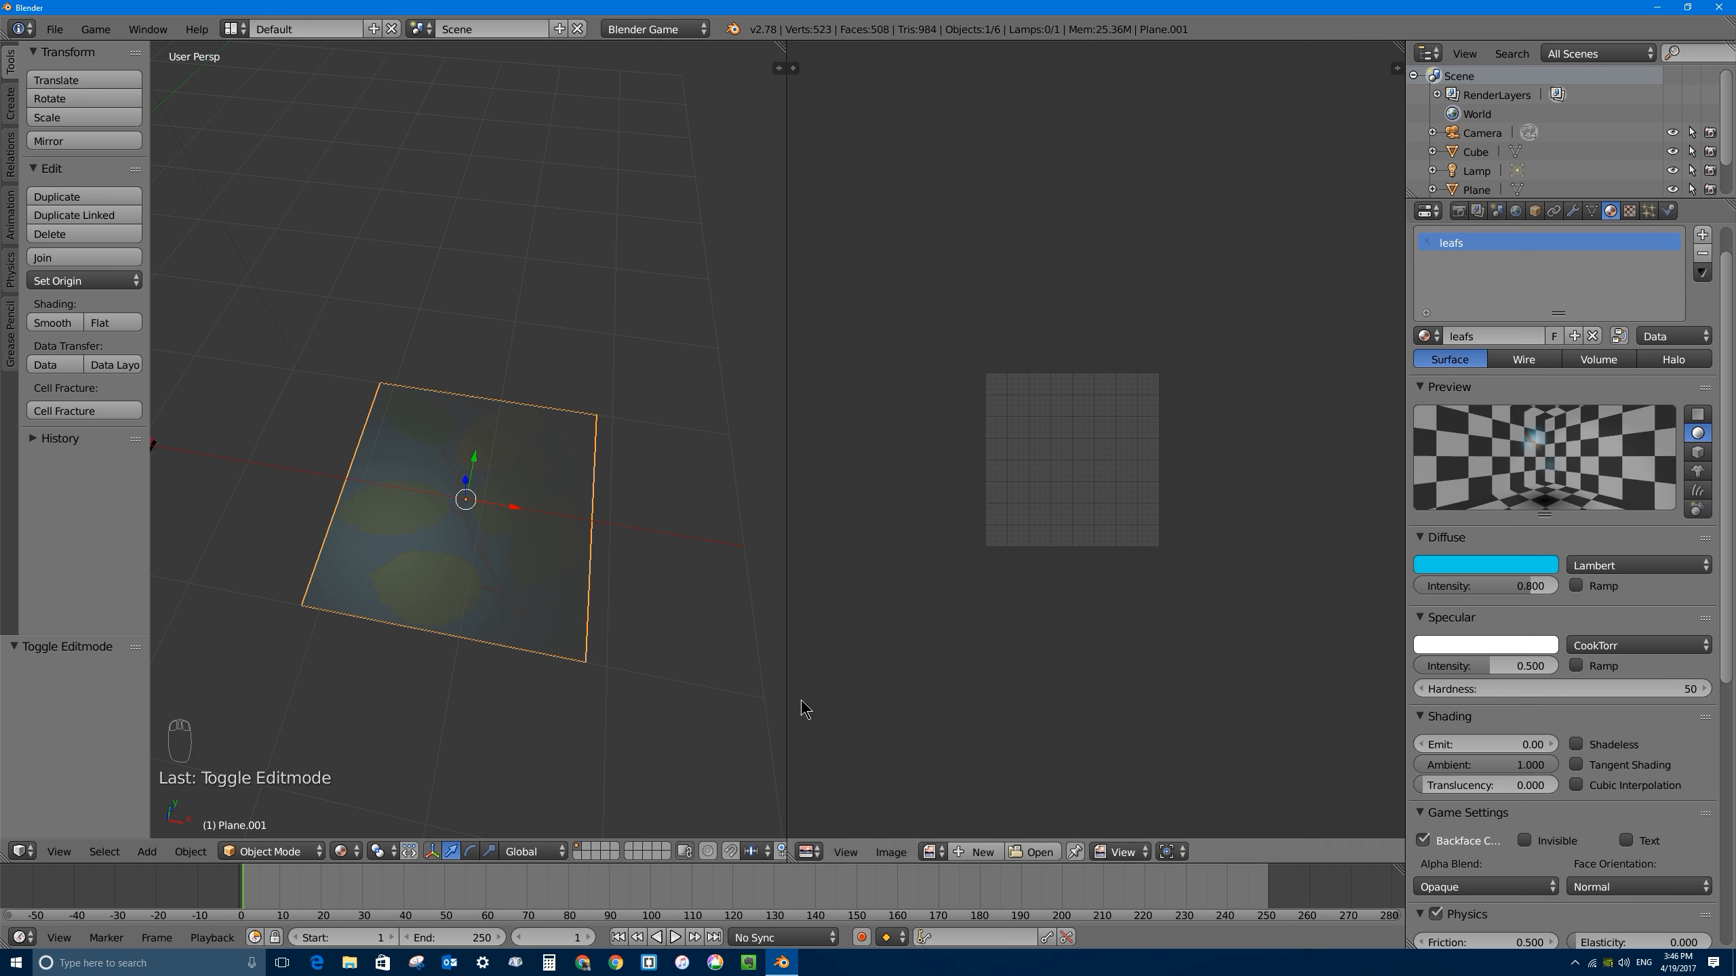
{"action": "middle_click_drag", "start_coordinate": [417, 572], "coordinate": [473, 608]}
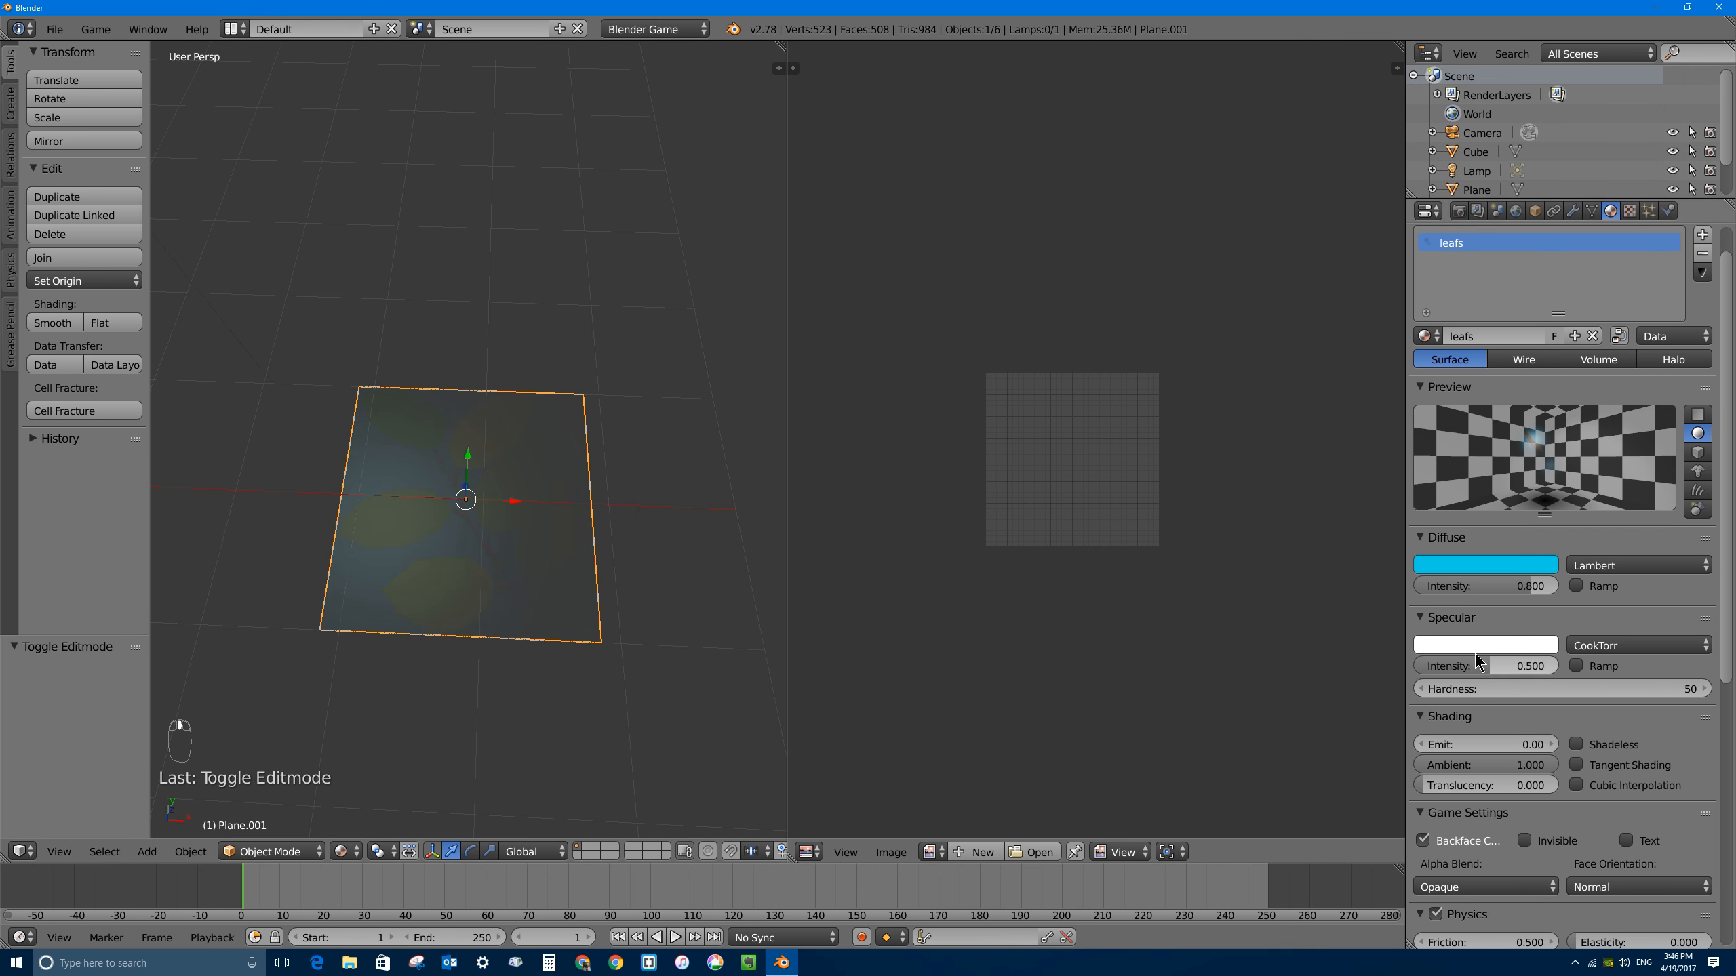
{"action": "left_click_drag", "start_coordinate": [1484, 659], "coordinate": [1413, 659]}
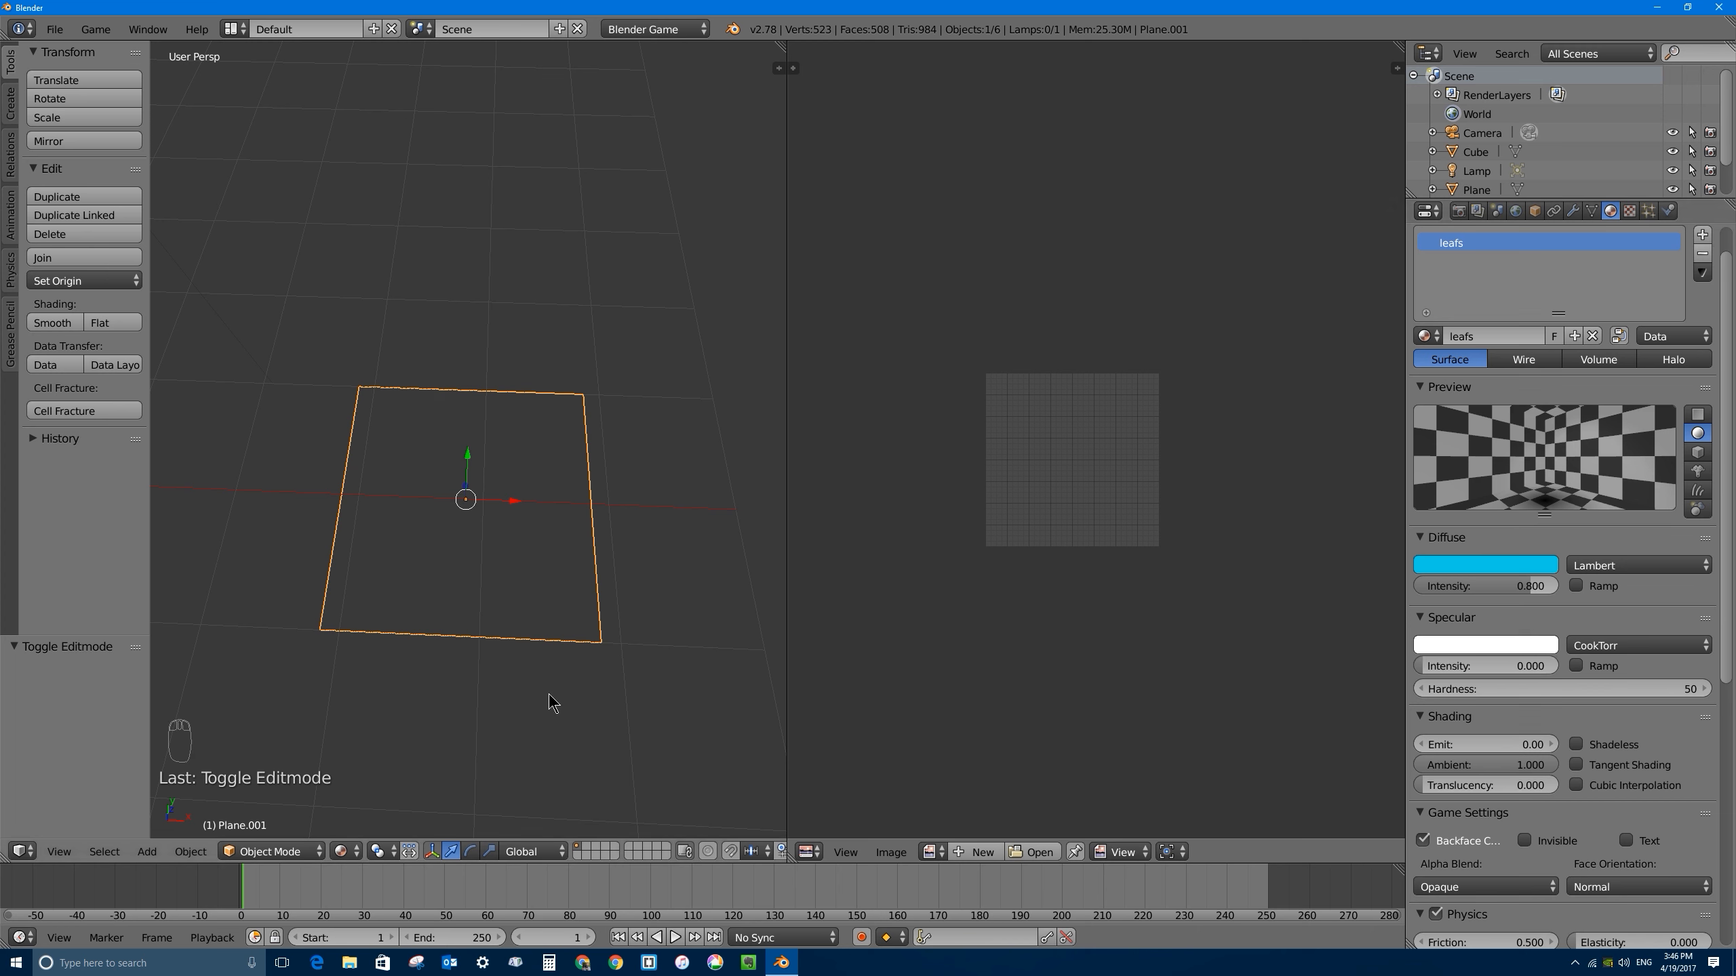
Step: Deselect everything, reselect the leaf plane, and enlarge the outliner to show all scene objects down to Suzanne
{"action": "scroll", "coordinate": [670, 461], "scroll_direction": "down", "scroll_amount": 5}
{"action": "key", "text": "a"}
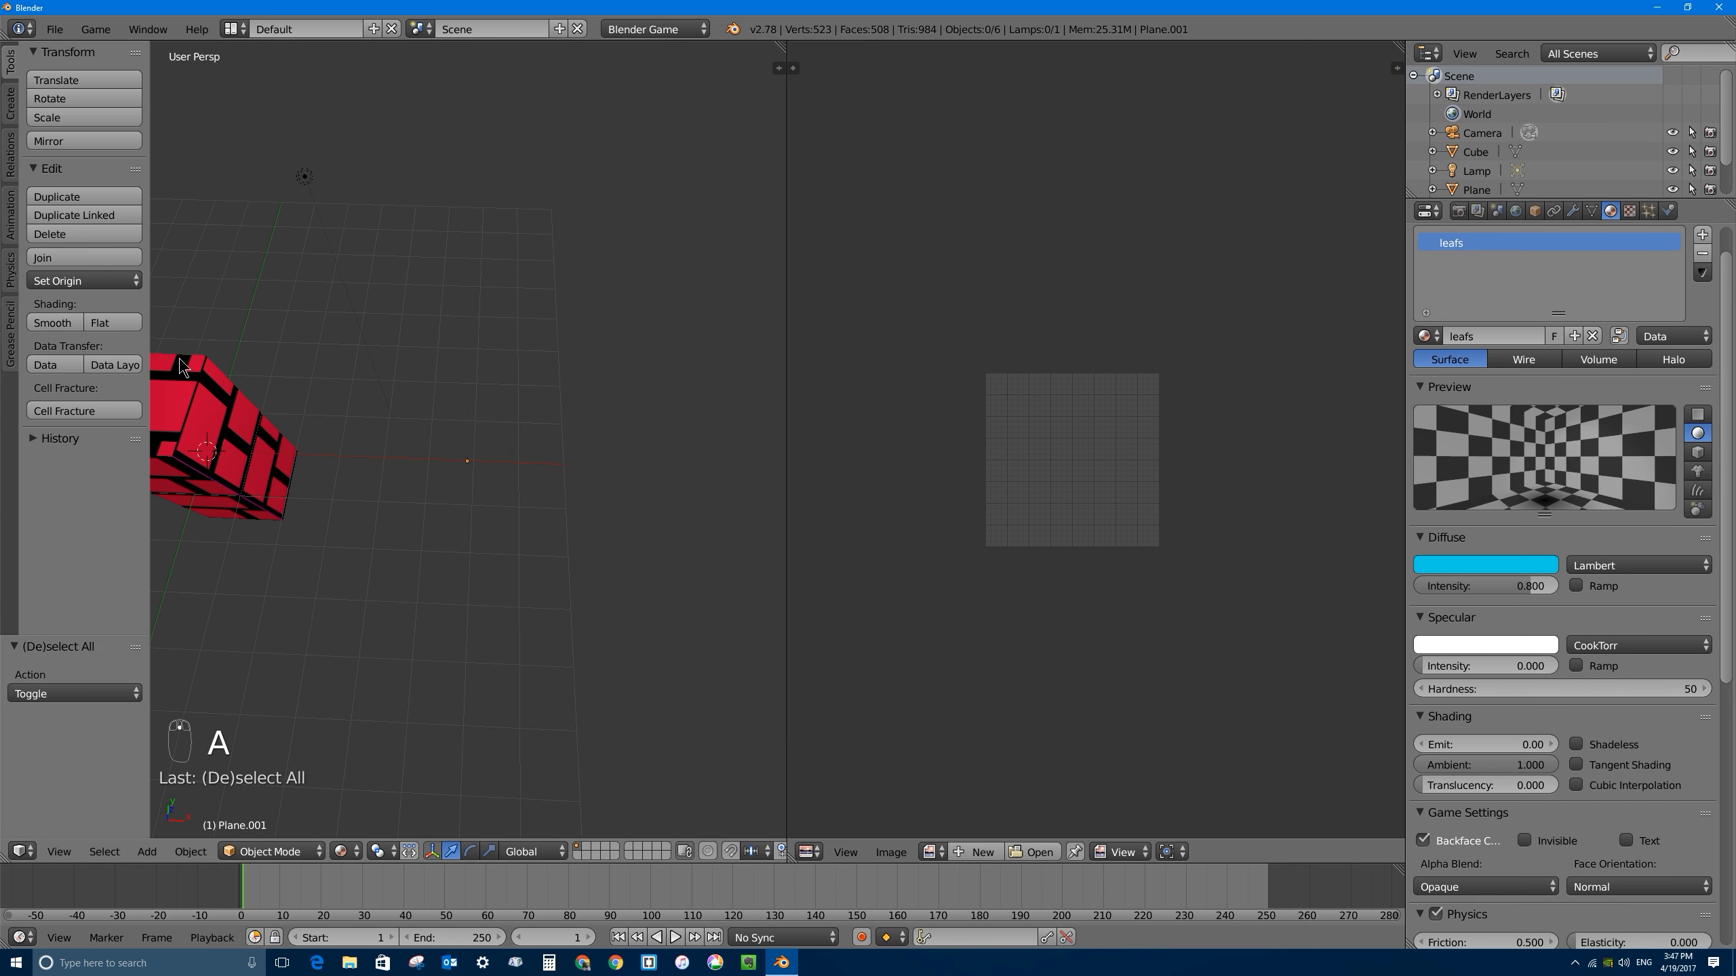
{"action": "right_click", "coordinate": [470, 459]}
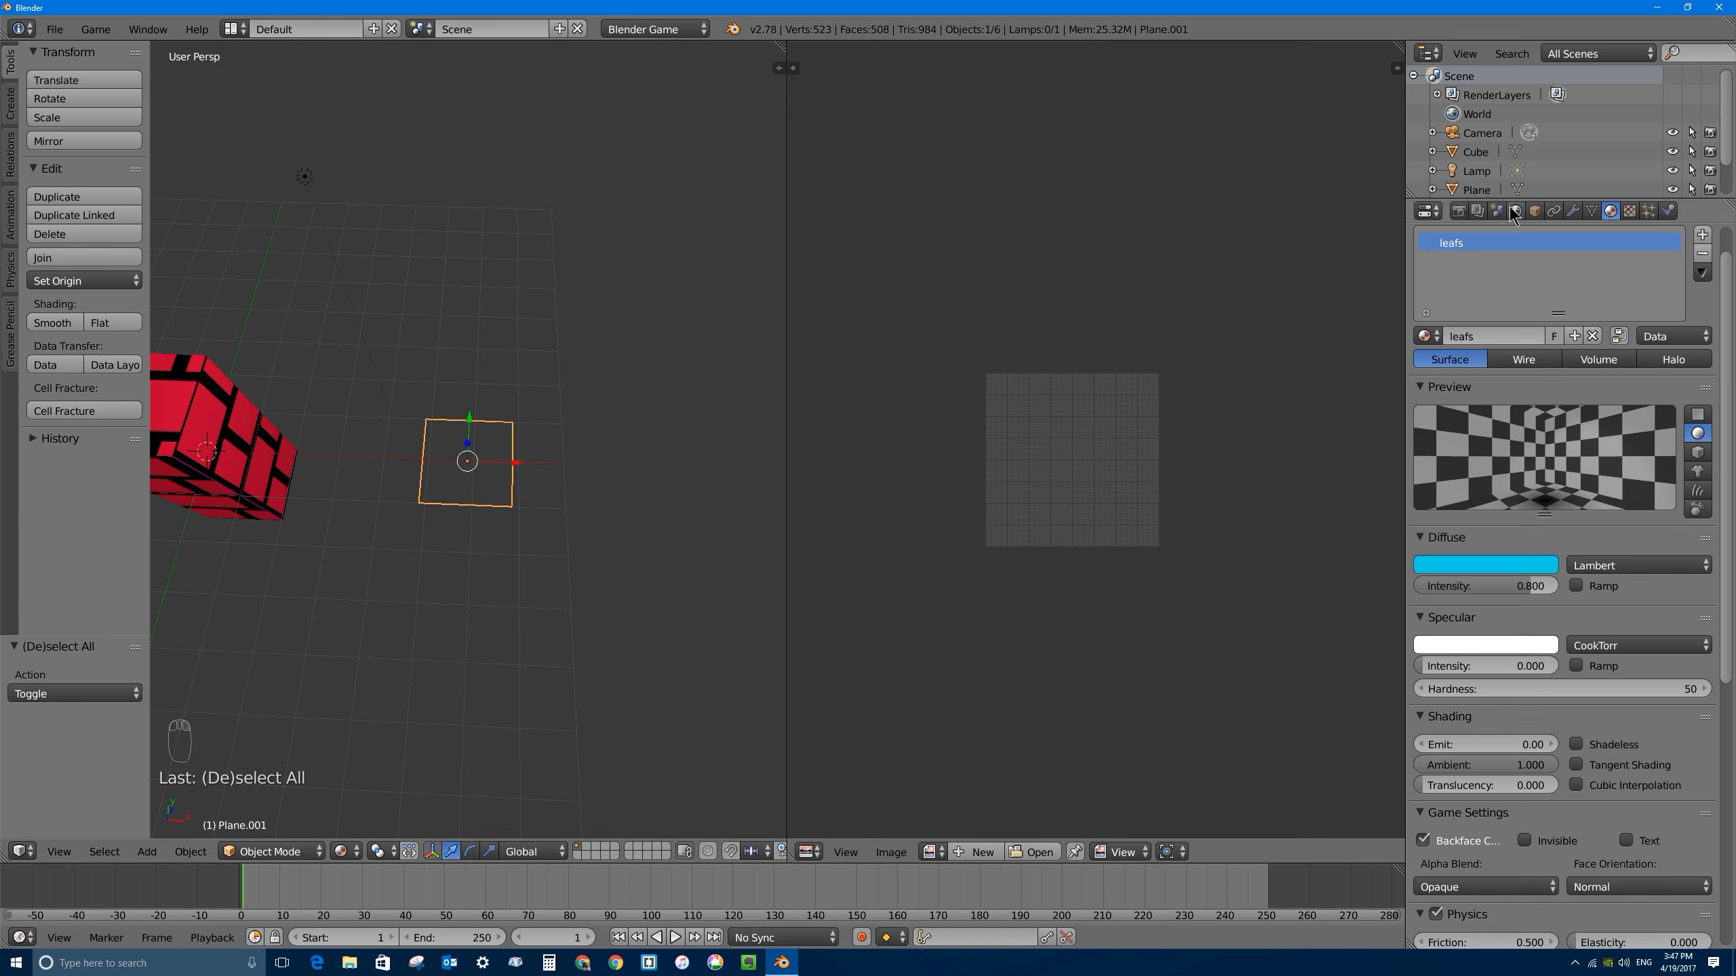
{"action": "left_click_drag", "start_coordinate": [1512, 200], "coordinate": [1511, 259]}
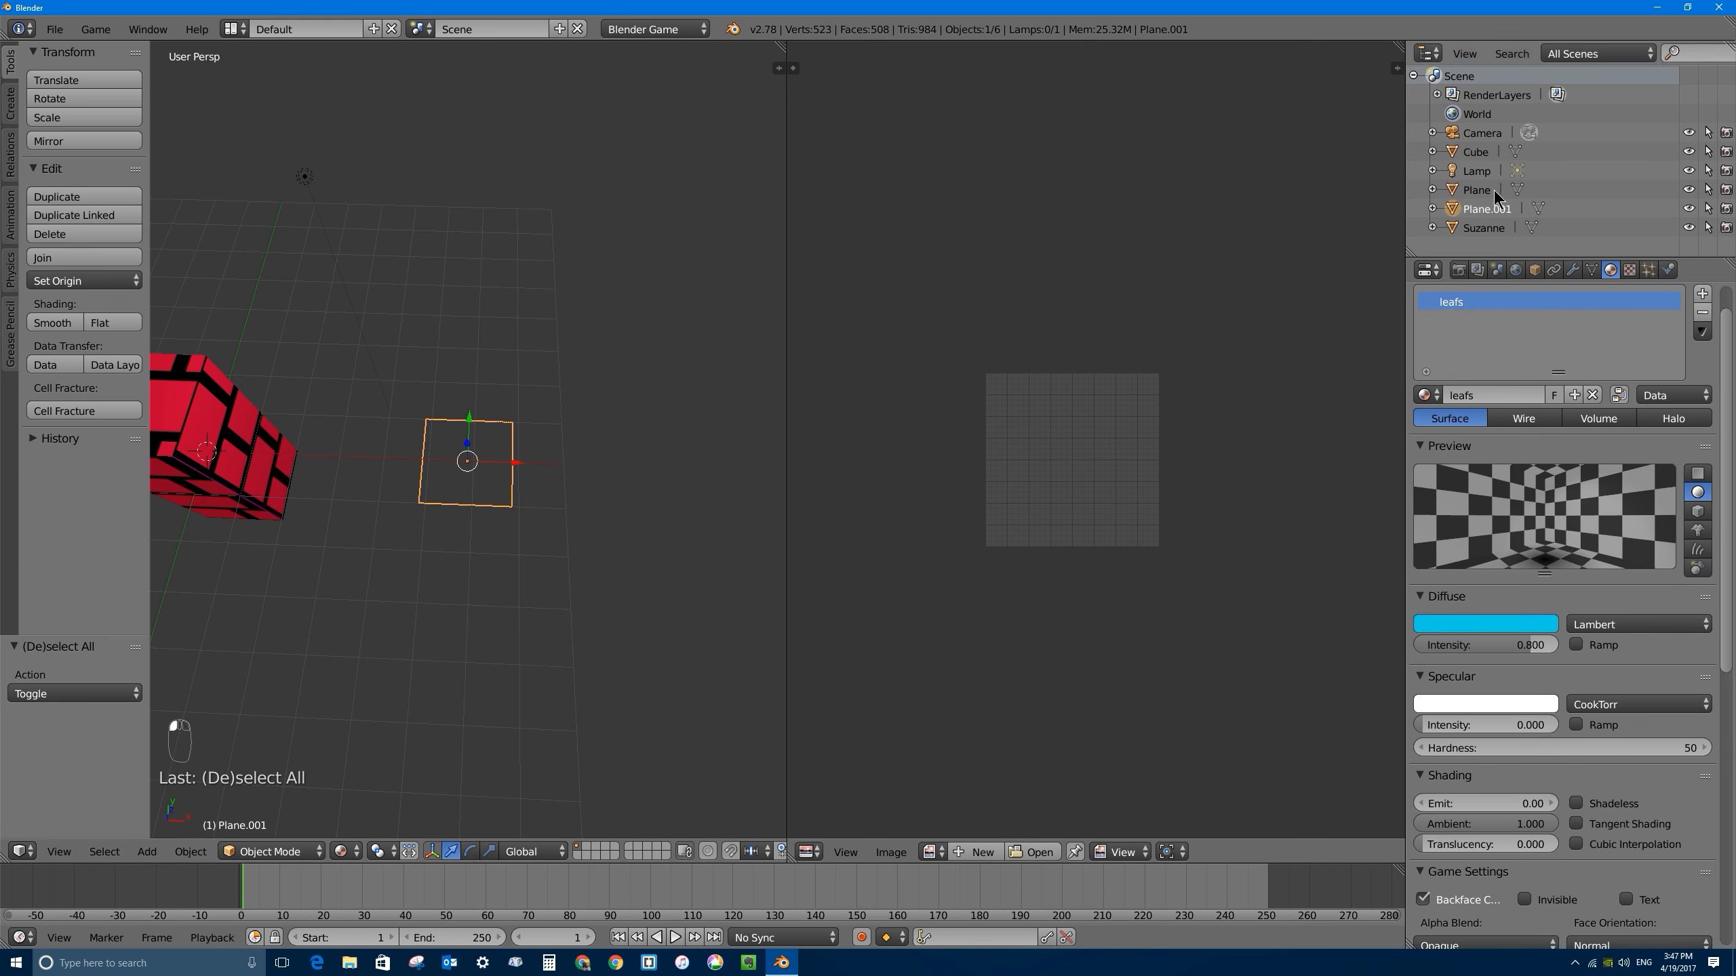
{"action": "left_click", "coordinate": [1478, 189]}
{"action": "left_click", "coordinate": [1487, 209]}
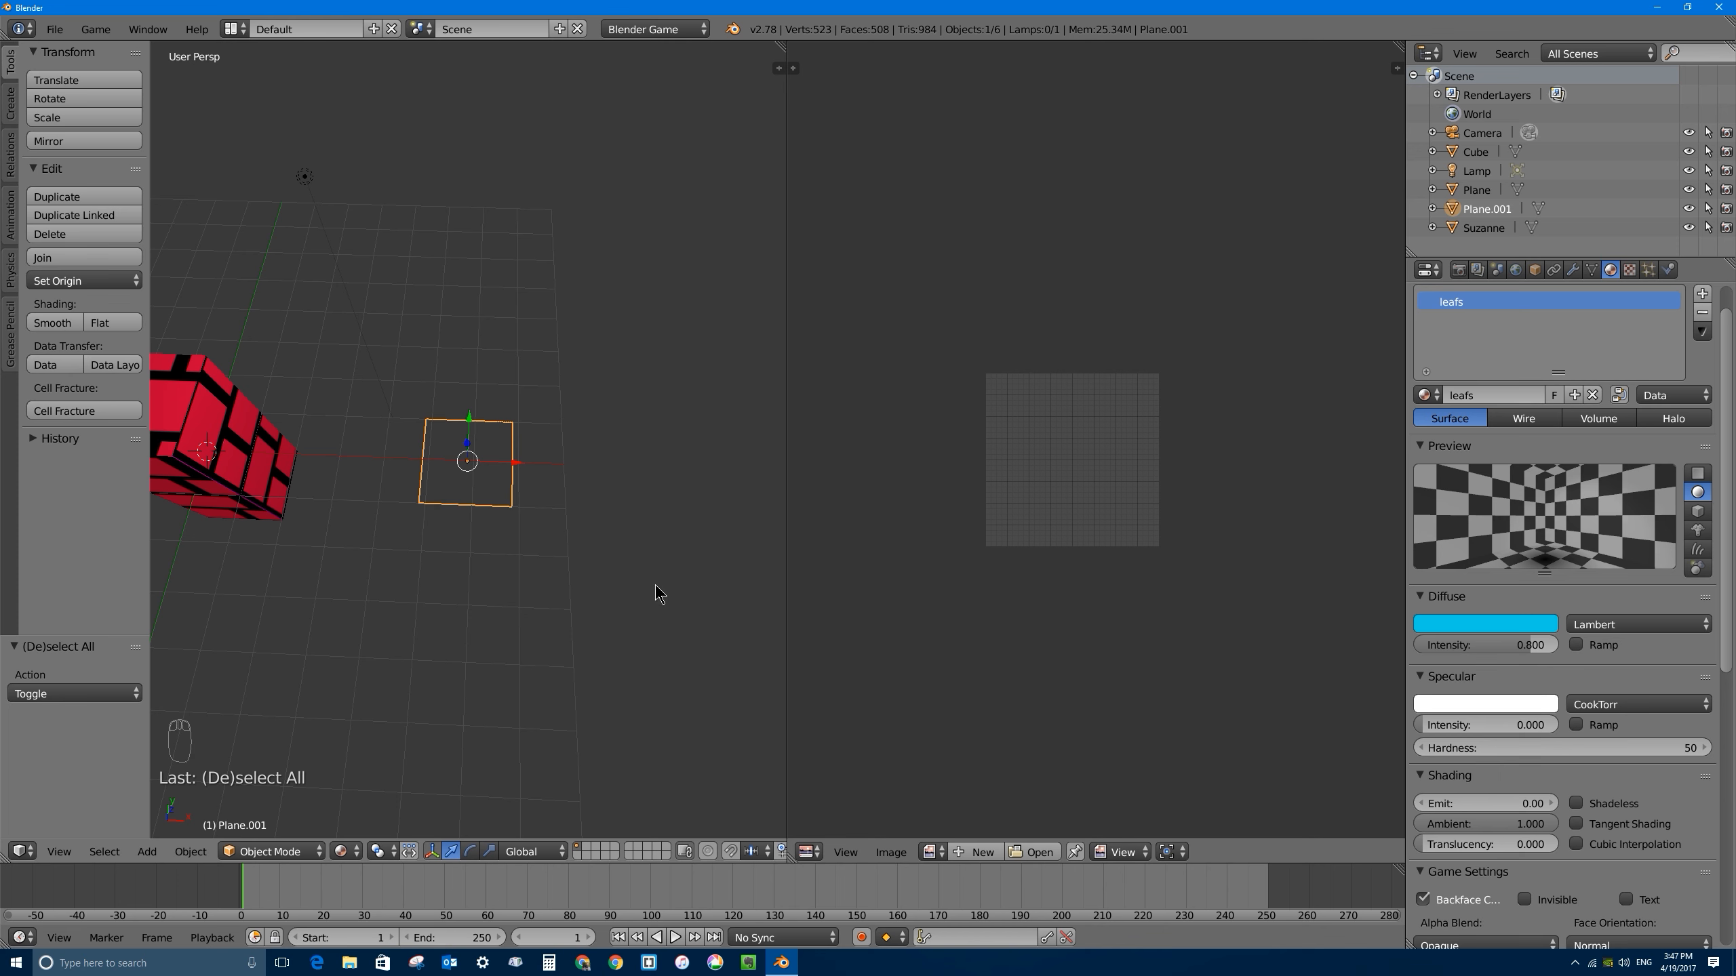
Step: Enable the diffuse Alpha influence of the leaf texture on the selected plane
{"action": "scroll", "coordinate": [470, 459], "scroll_direction": "up", "scroll_amount": 4}
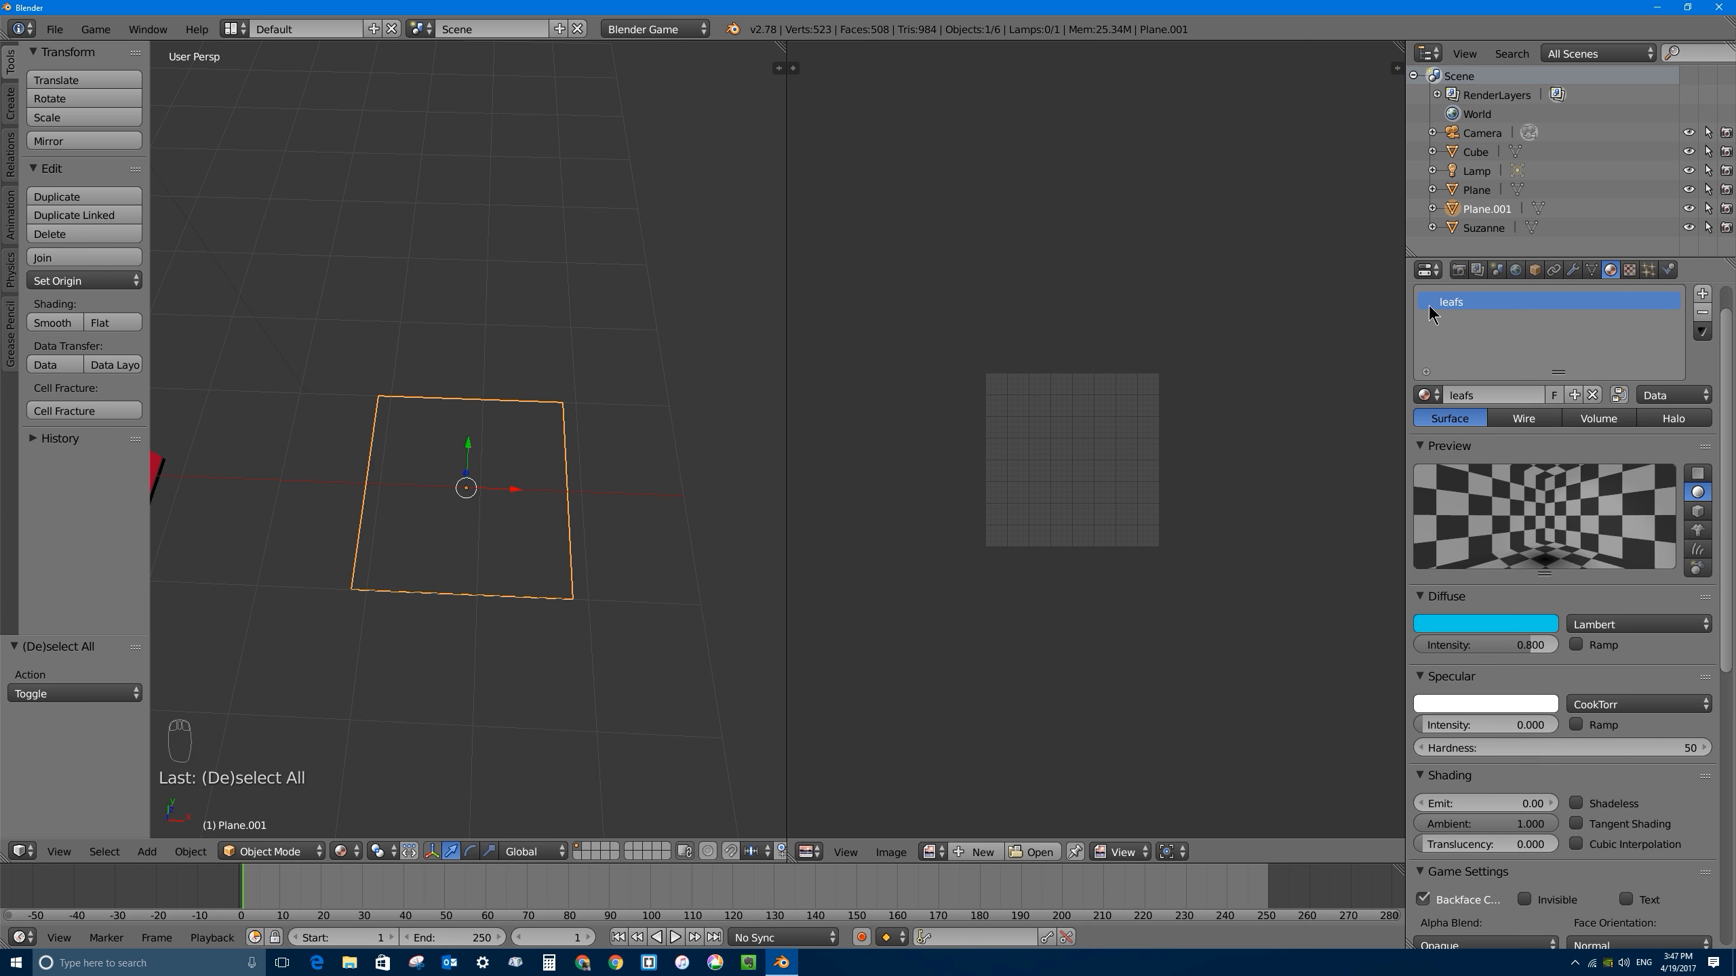
{"action": "left_click", "coordinate": [1629, 270]}
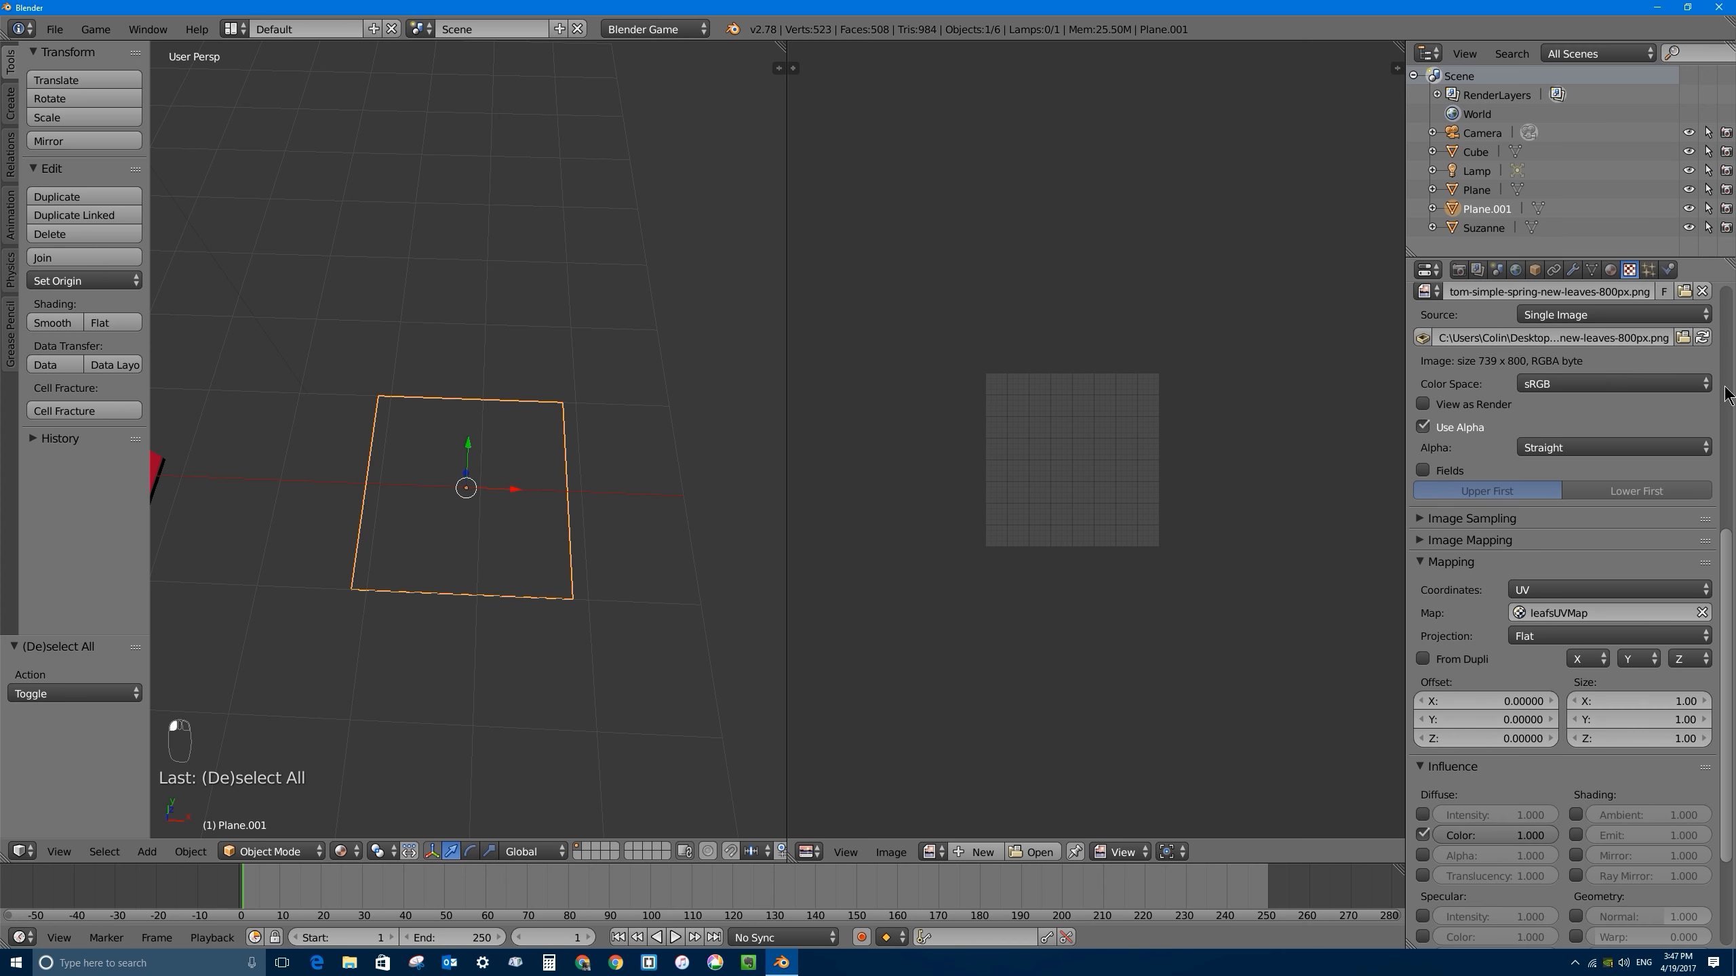
{"action": "scroll", "coordinate": [1729, 499], "scroll_direction": "down", "scroll_amount": 5}
{"action": "scroll", "coordinate": [1729, 499], "scroll_direction": "down", "scroll_amount": 10}
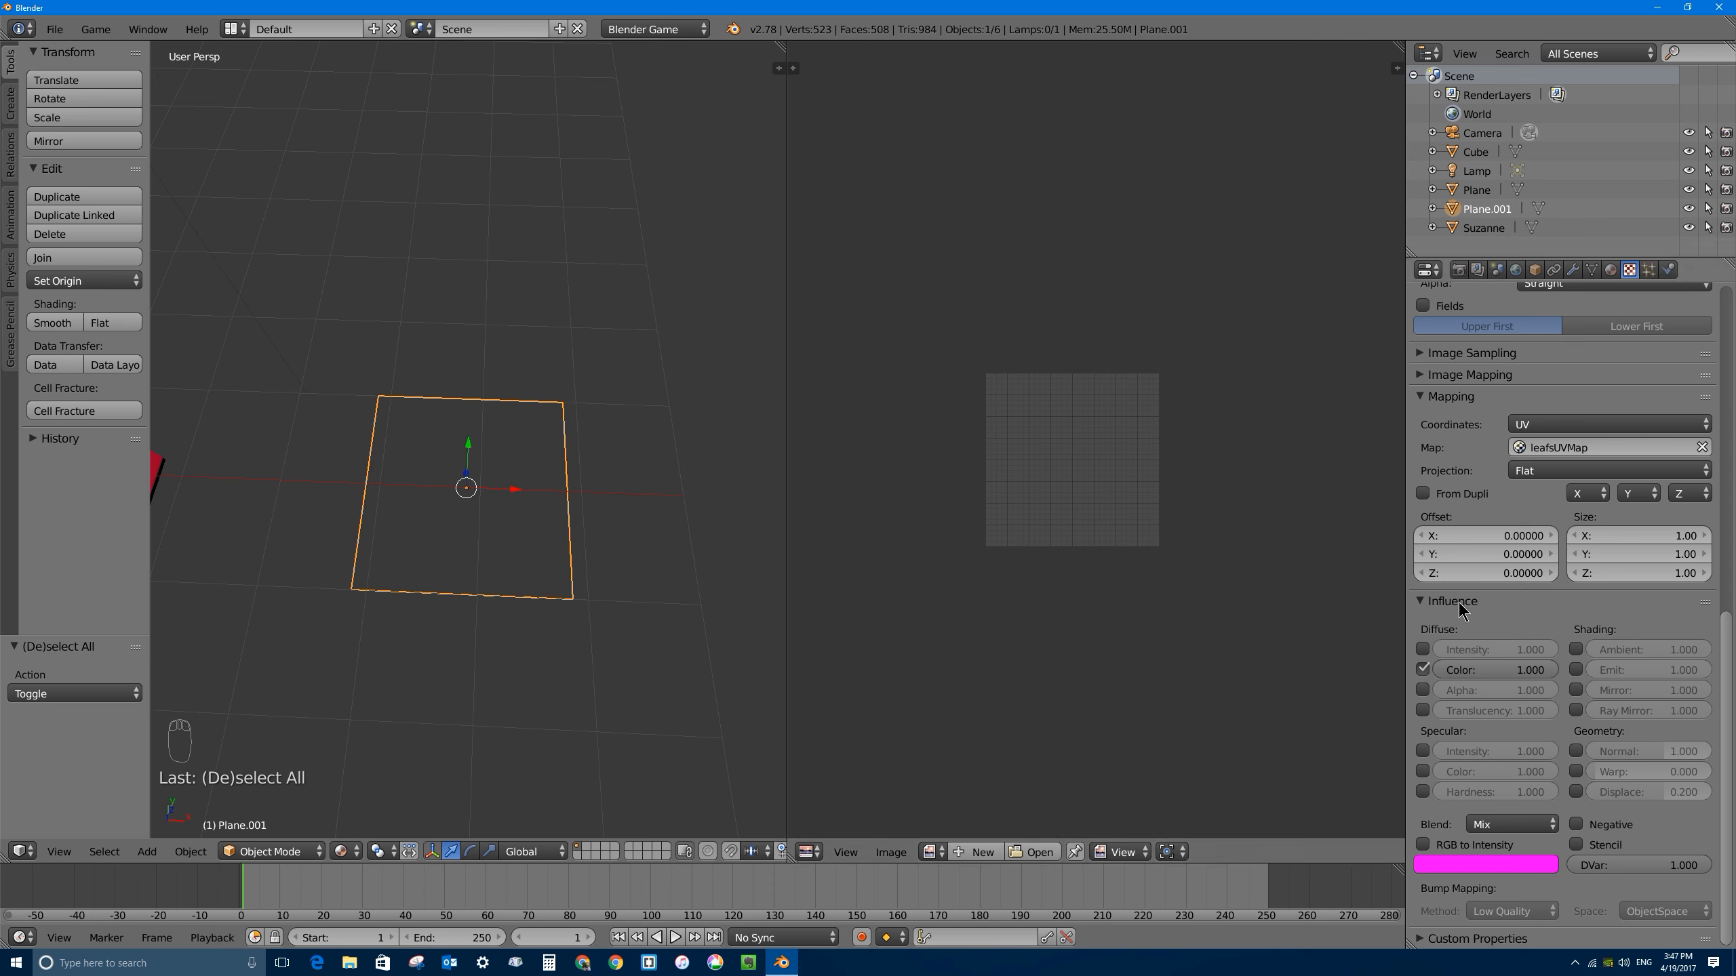
{"action": "left_click", "coordinate": [1423, 689]}
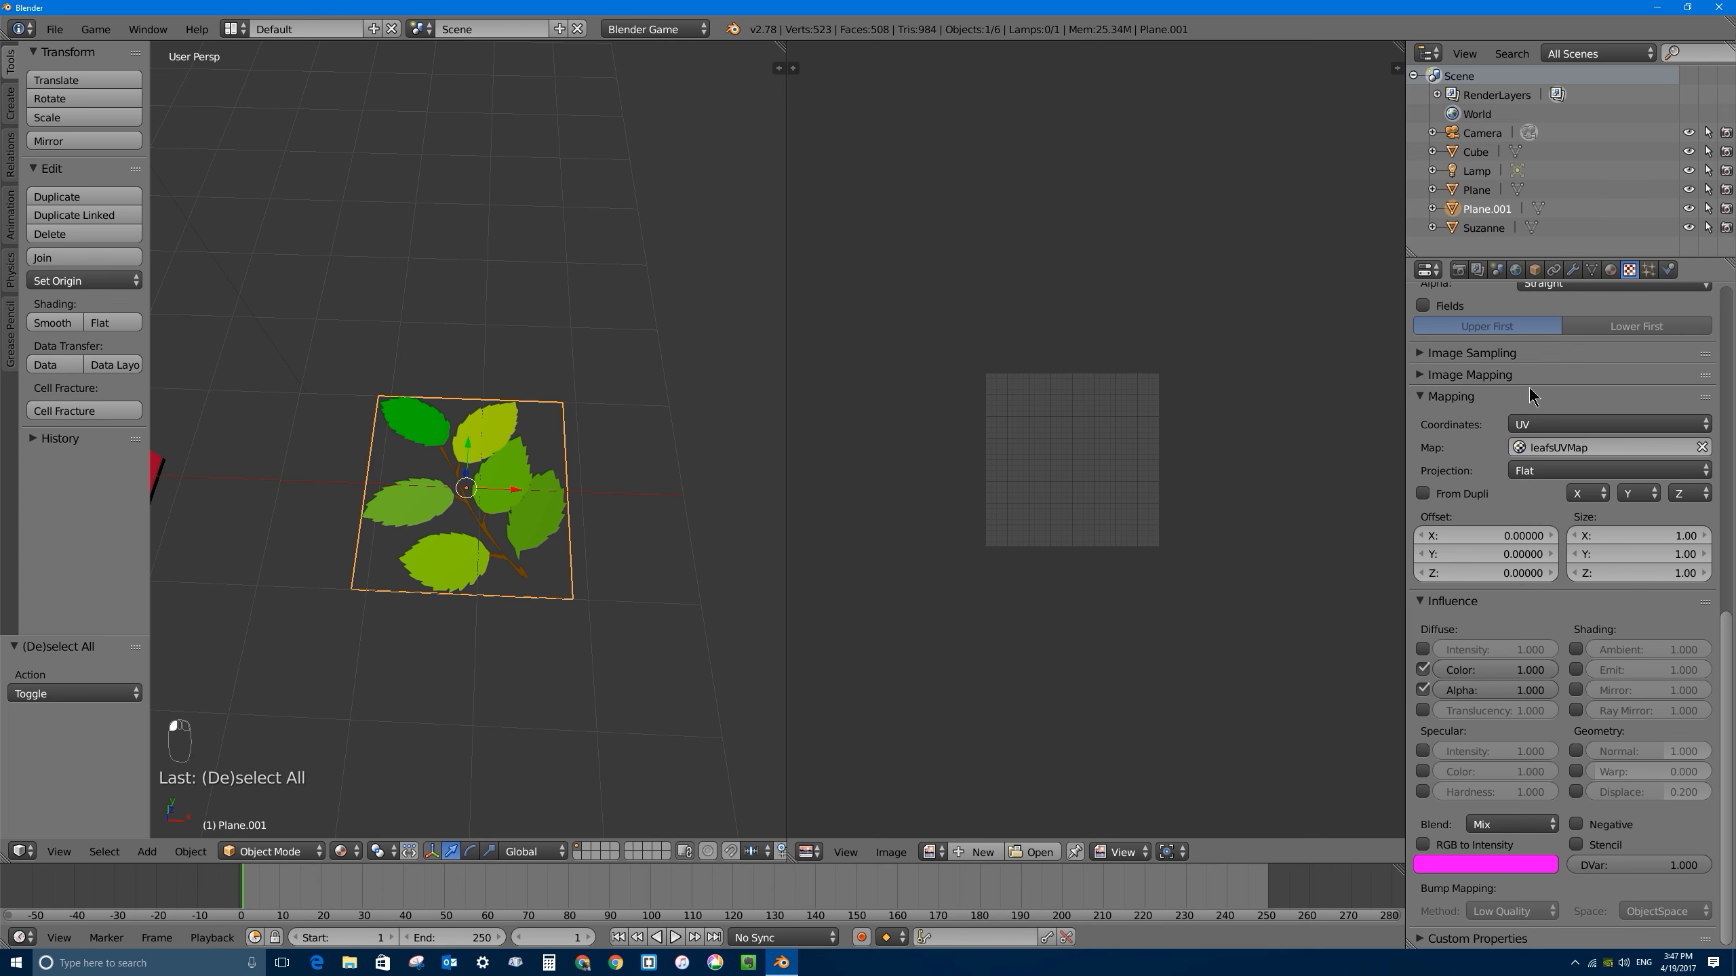
Step: Examine the leaf edges up close and set the leafs material's Alpha Blend game setting to Opaque
{"action": "middle_click_drag", "start_coordinate": [1534, 399], "coordinate": [1531, 500]}
{"action": "left_click", "coordinate": [1611, 268]}
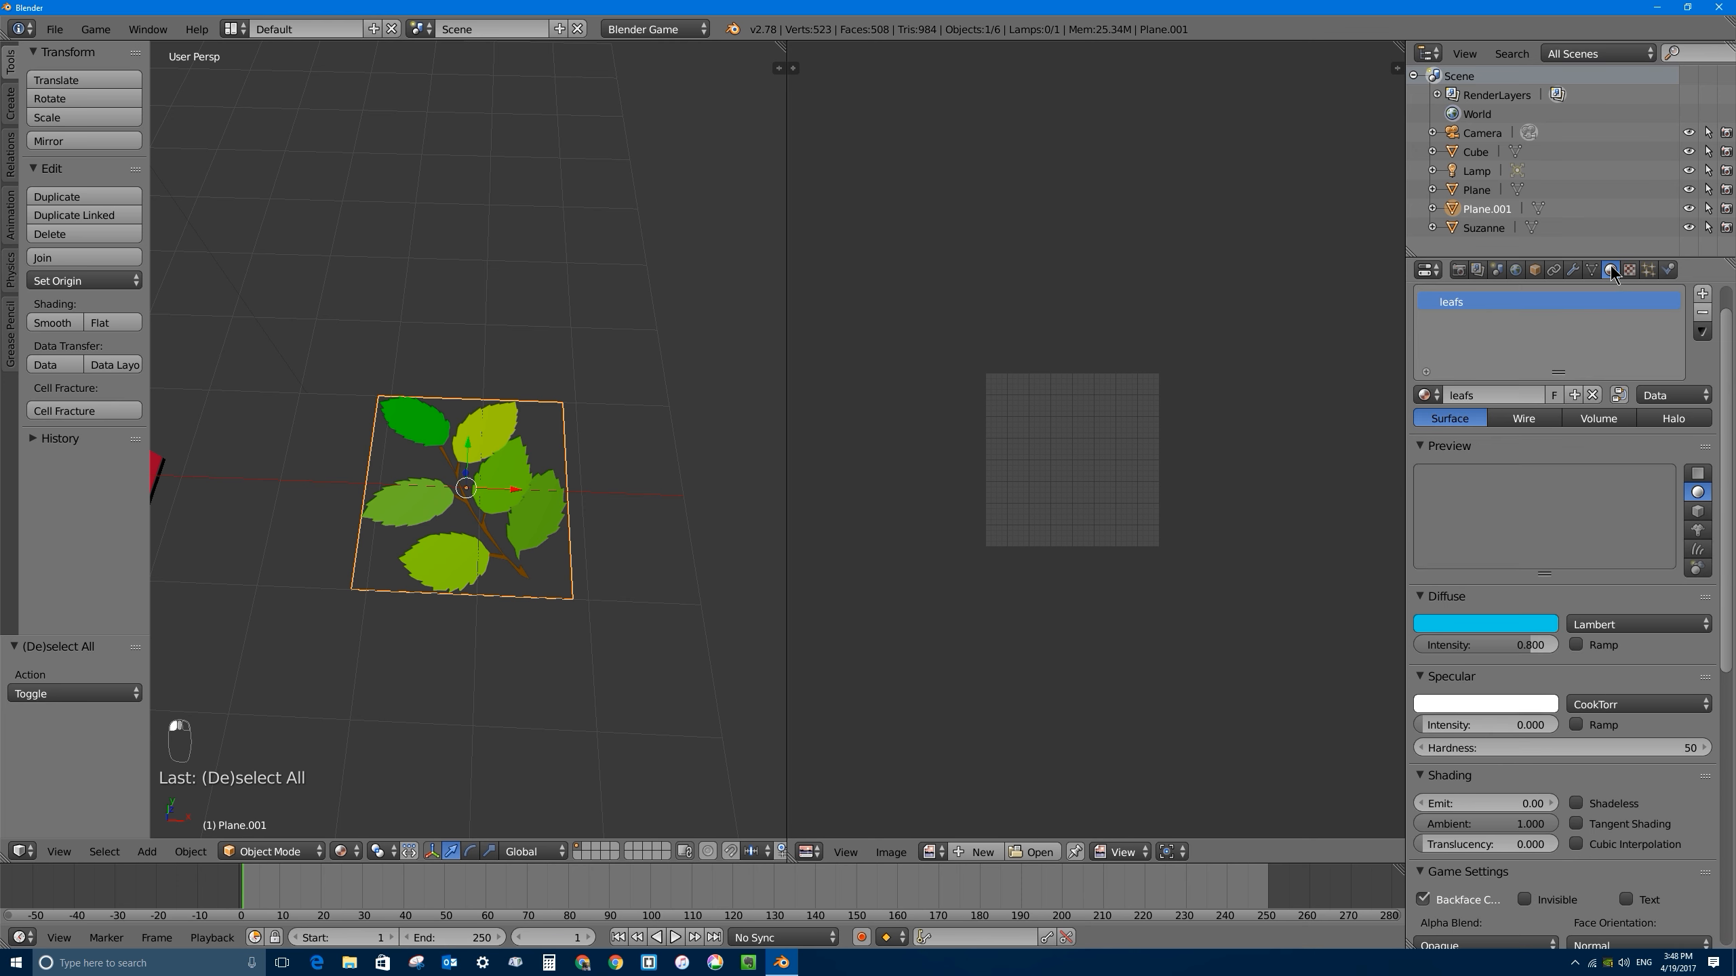
{"action": "scroll", "coordinate": [1626, 686], "scroll_direction": "down", "scroll_amount": 10}
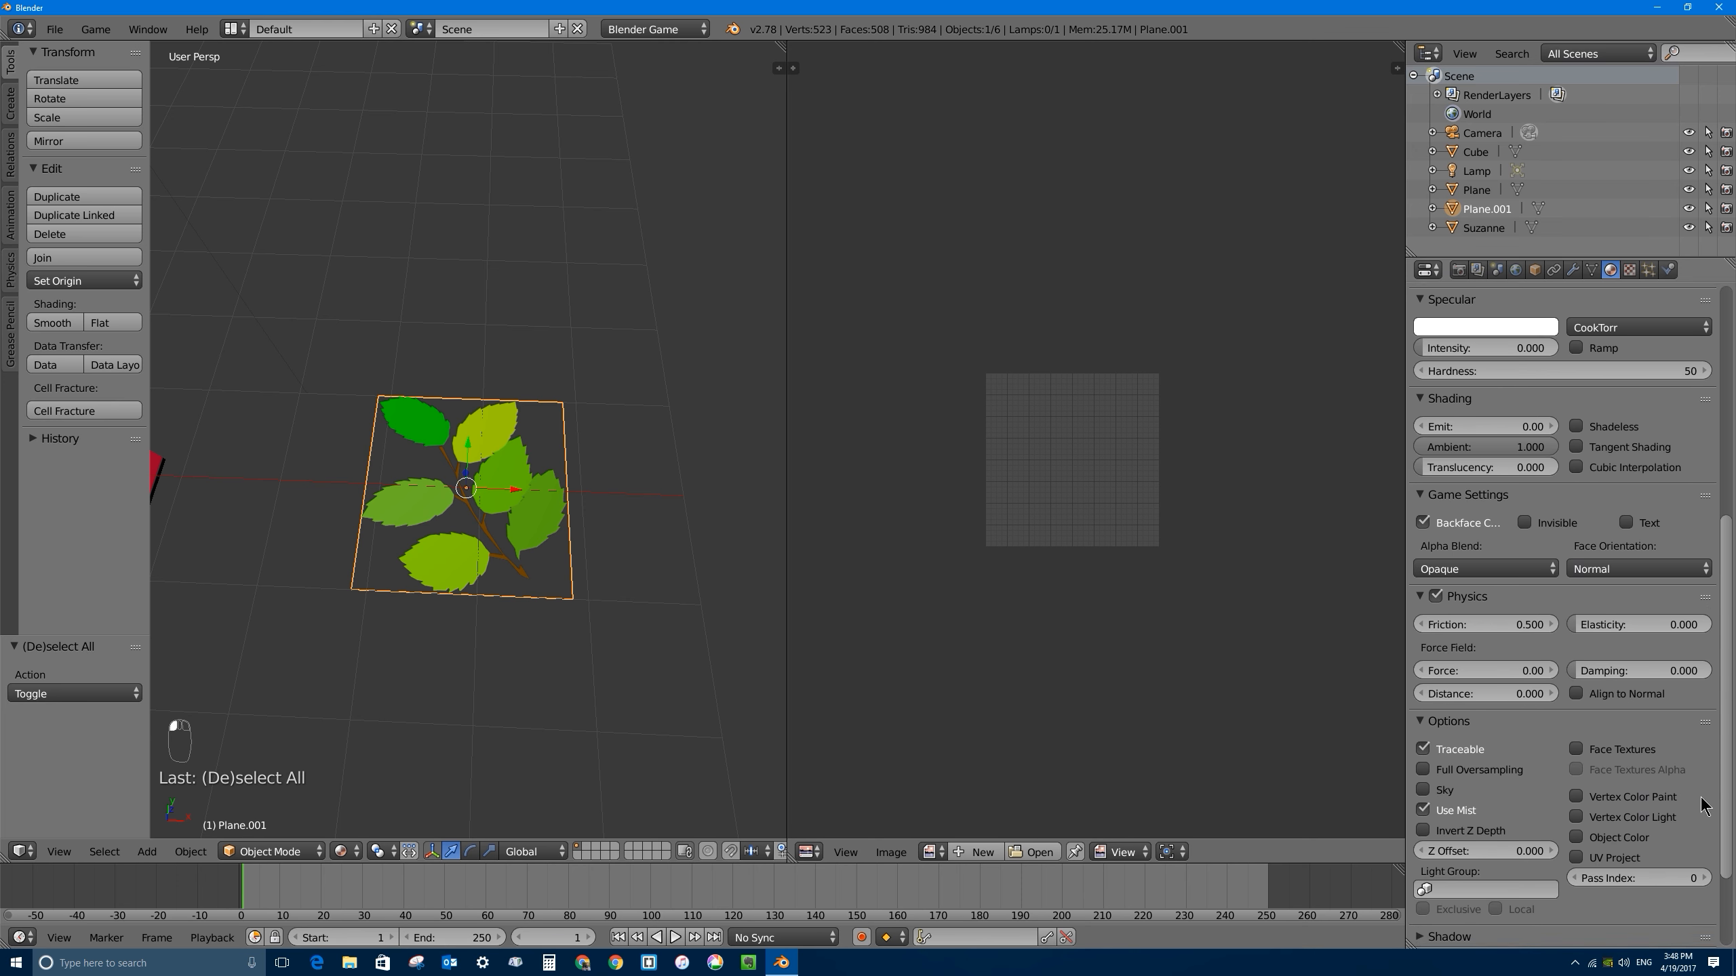
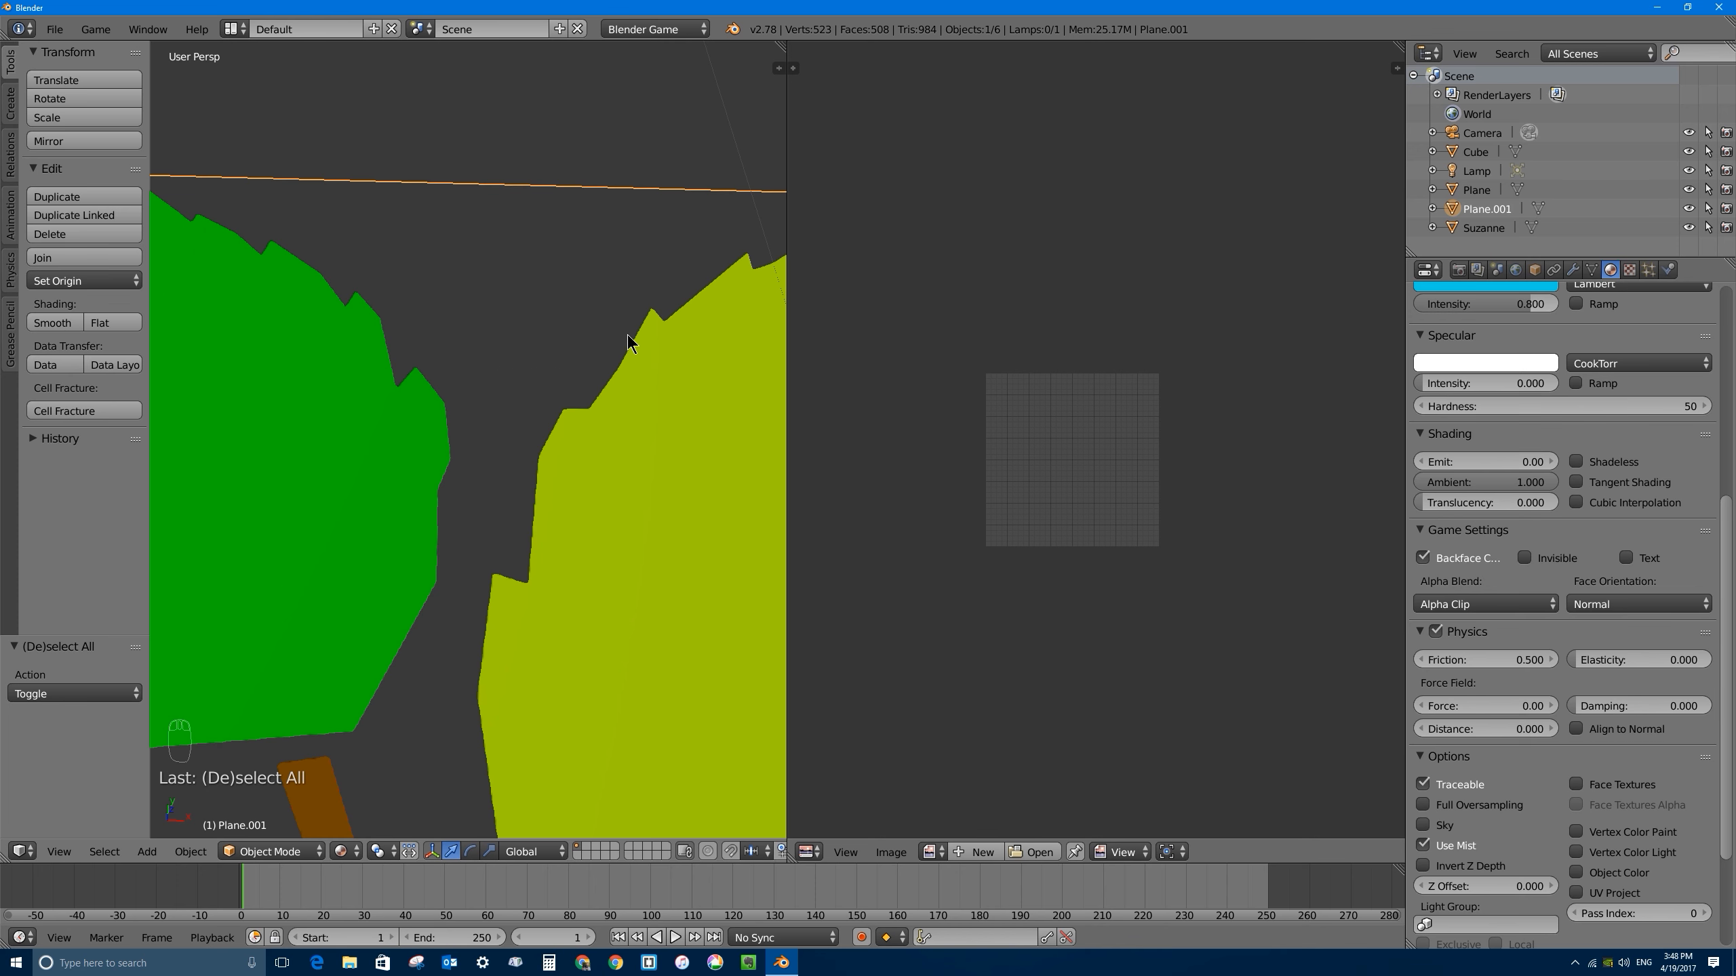
{"action": "scroll", "coordinate": [421, 522], "scroll_direction": "down", "scroll_amount": 5}
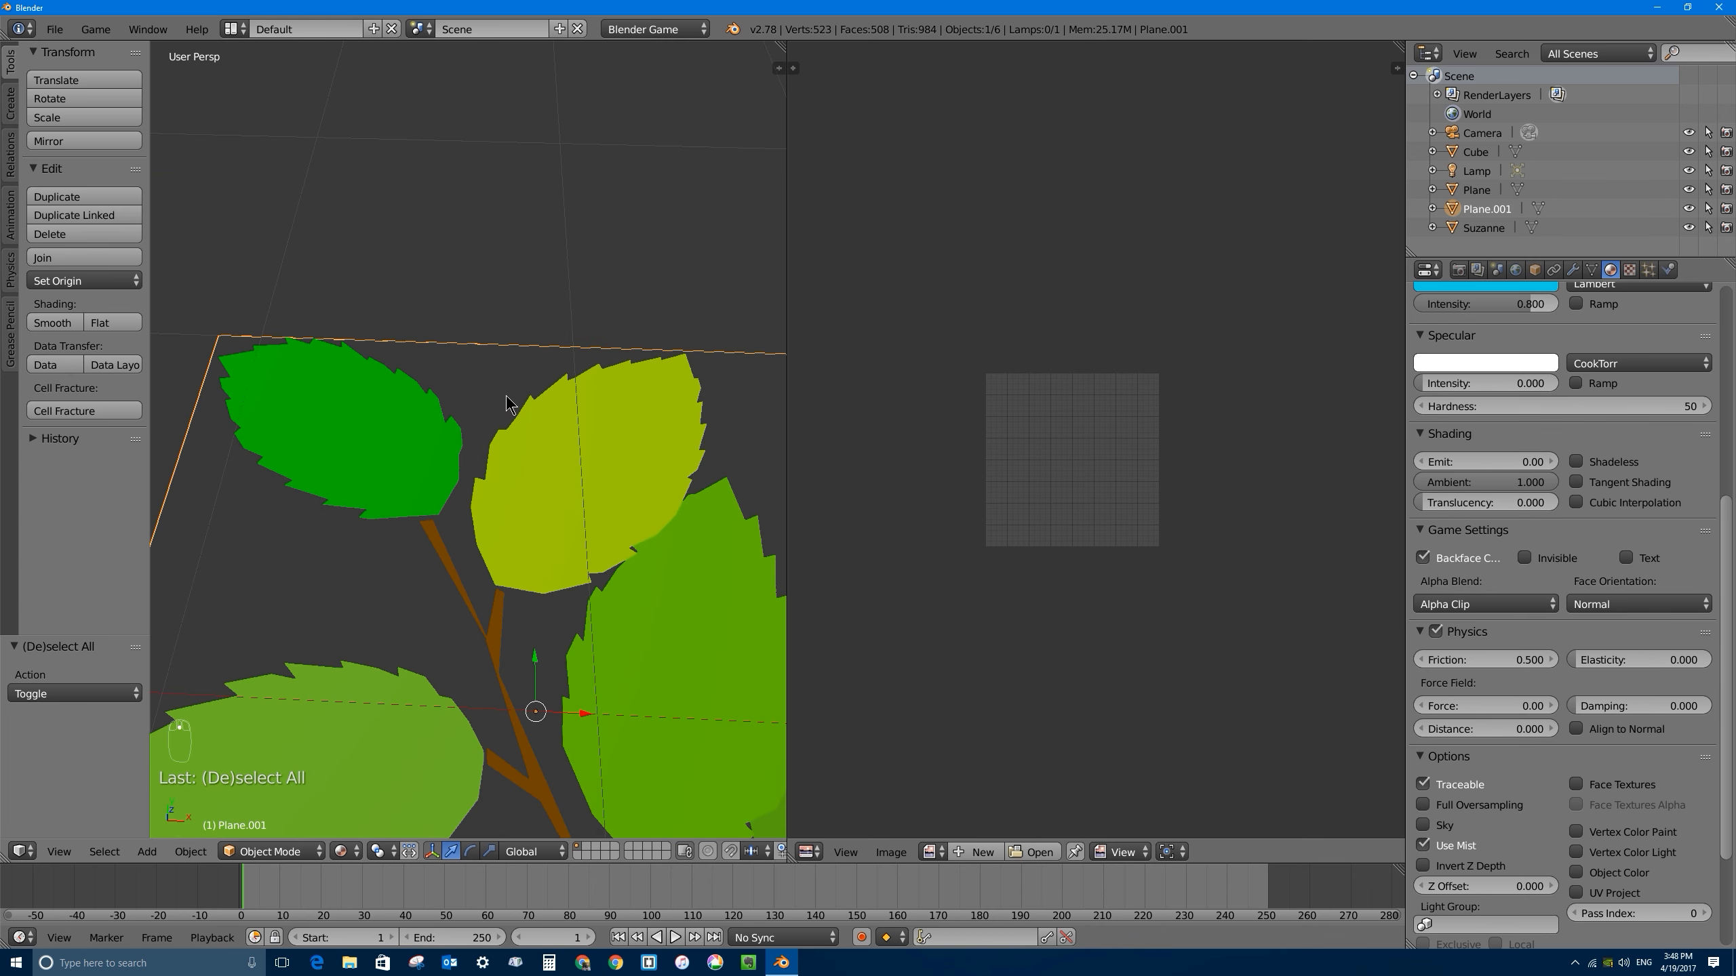
{"action": "scroll", "coordinate": [509, 404], "scroll_direction": "up", "scroll_amount": 5}
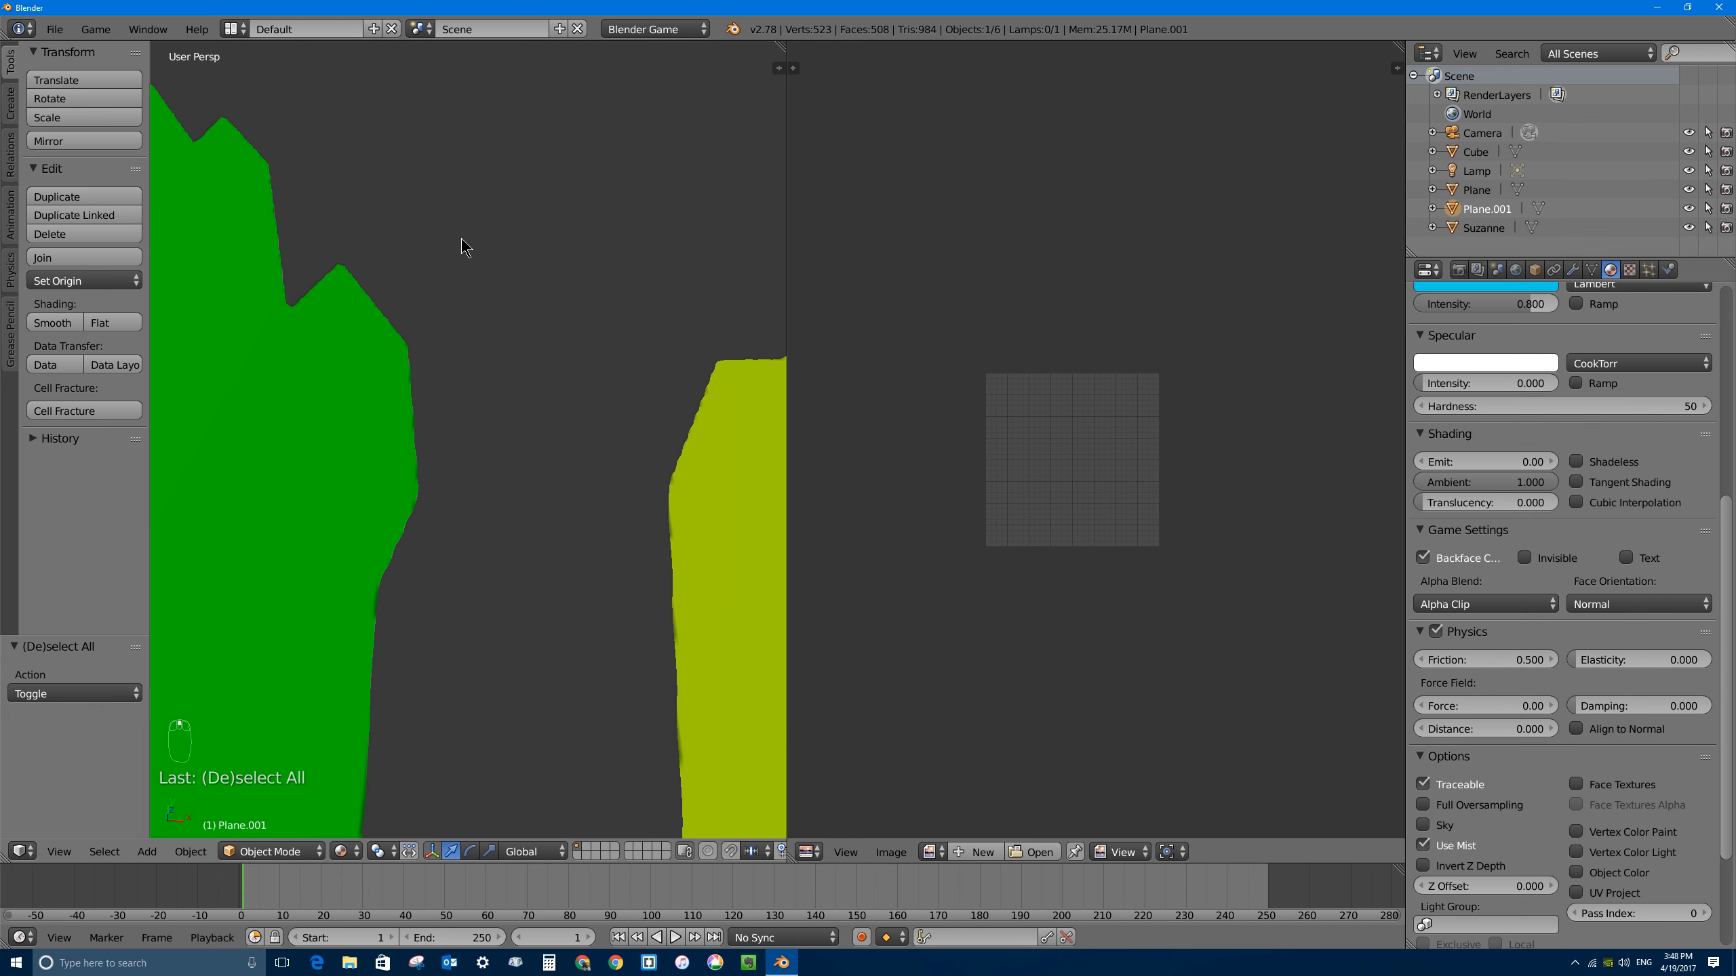
{"action": "left_click", "coordinate": [1483, 603]}
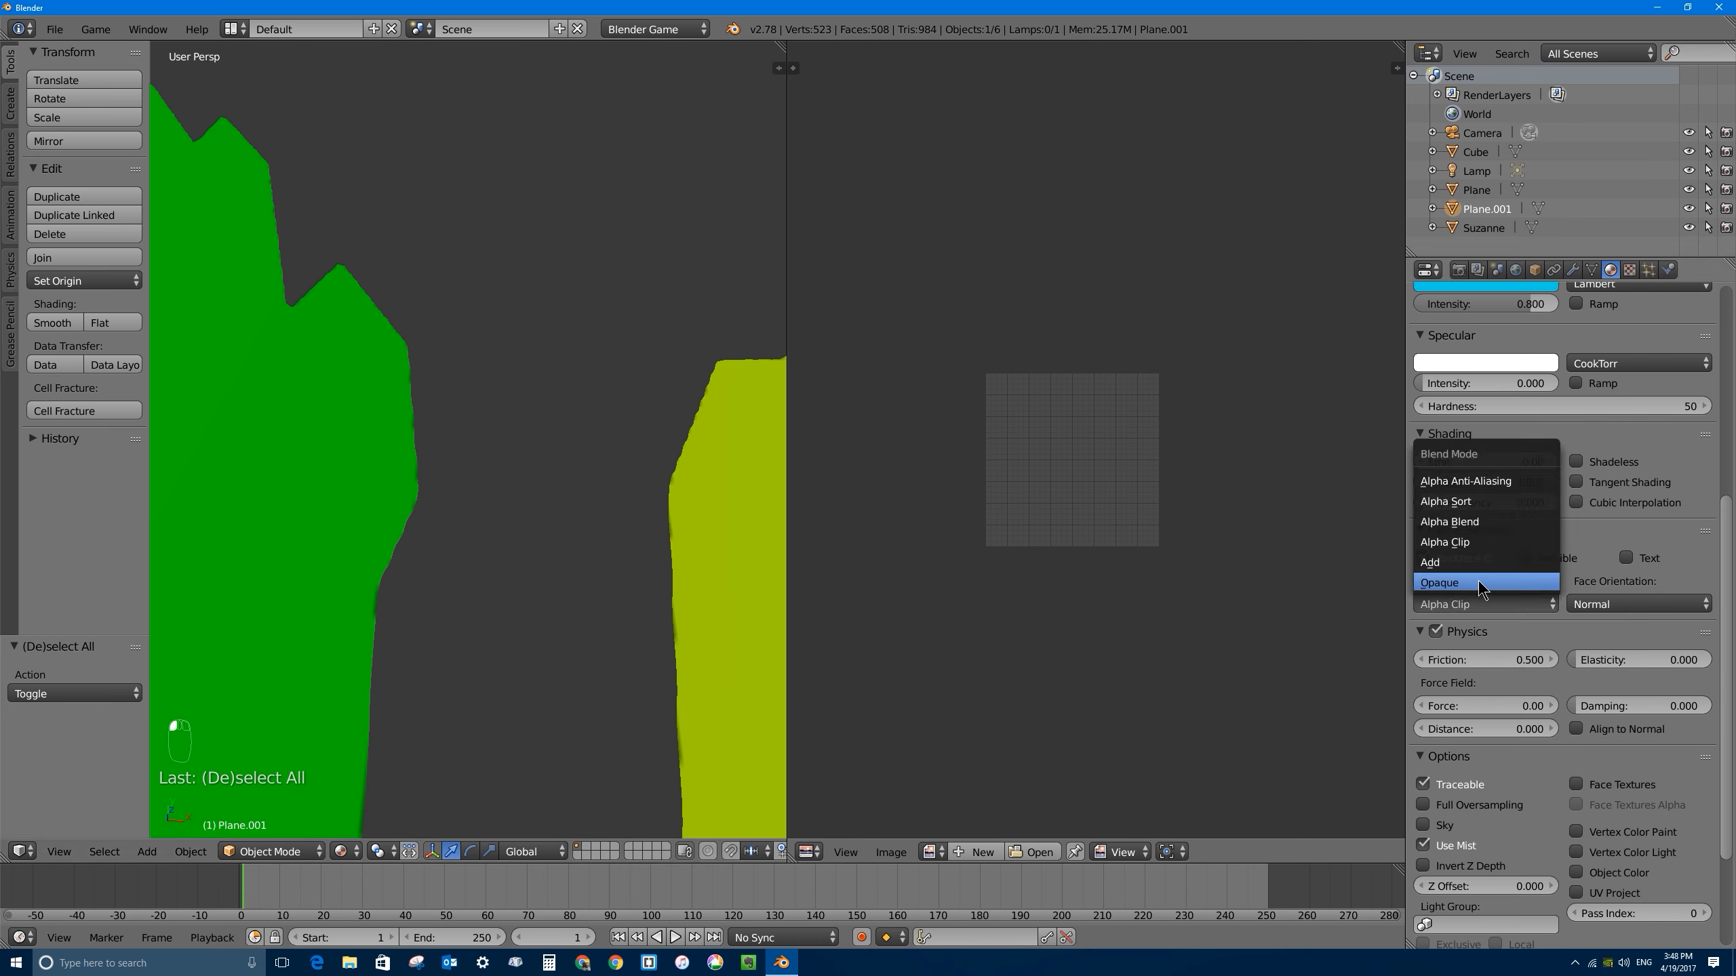
{"action": "left_click", "coordinate": [1467, 582]}
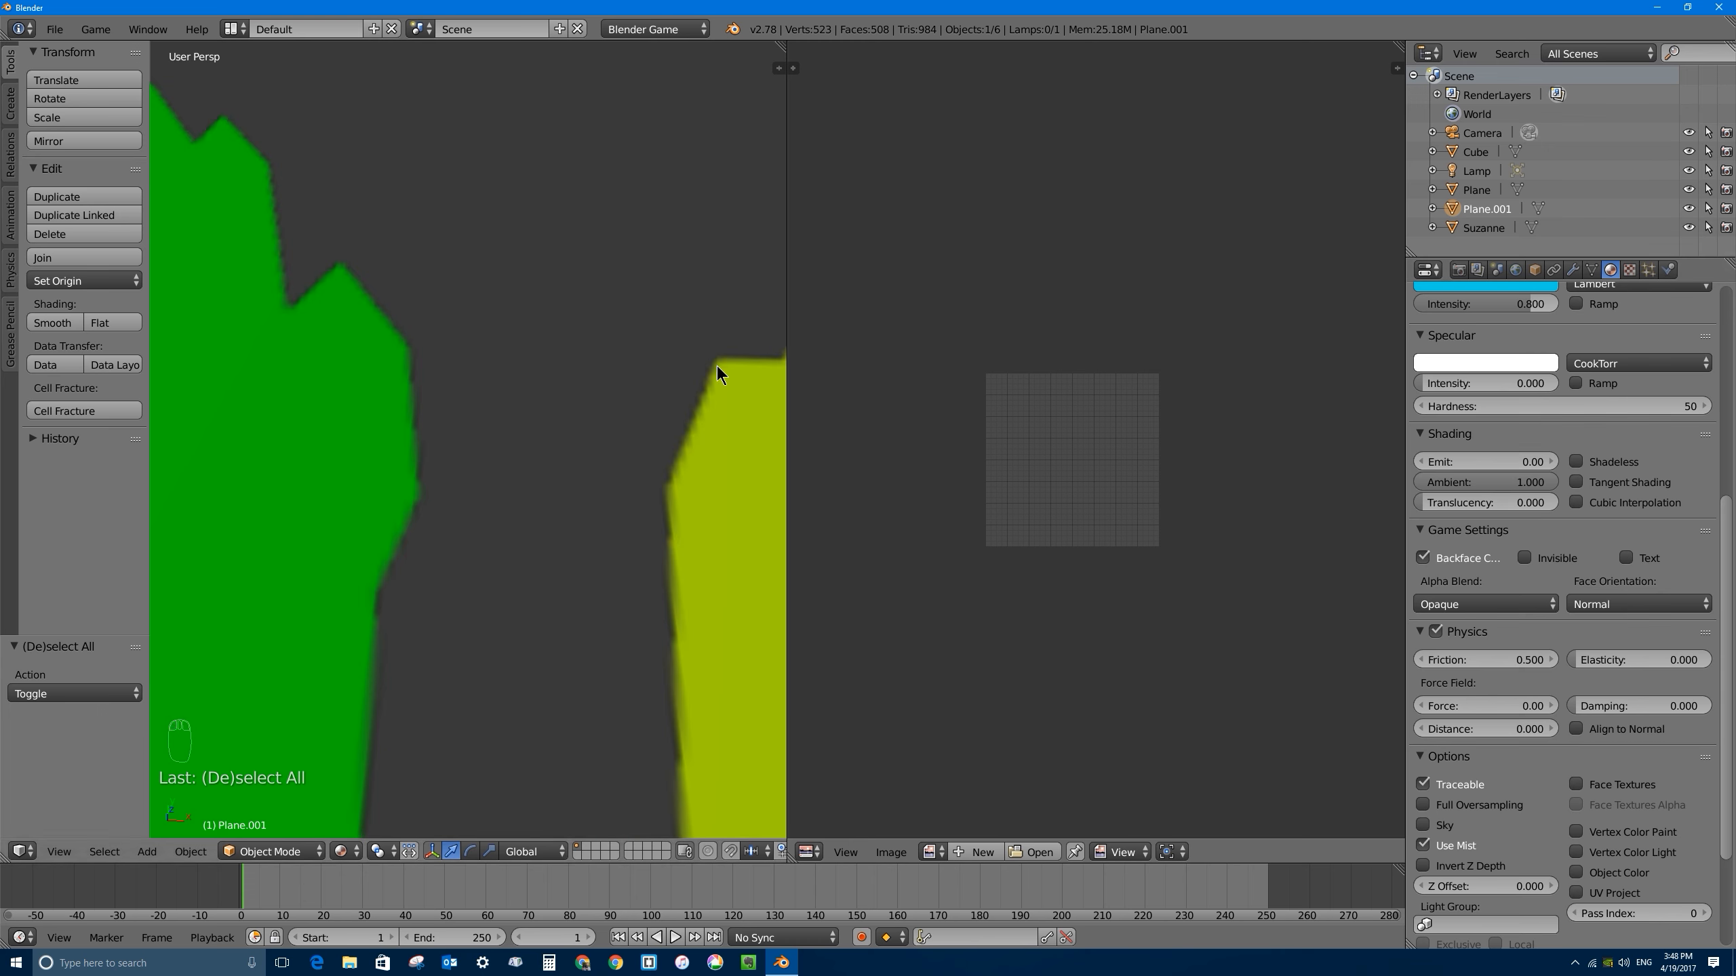
Step: Try Alpha Sort, Alpha Blend and Alpha Anti-Aliasing as the leafs material's blend mode, and return it to Opaque
{"action": "left_click", "coordinate": [1513, 604]}
{"action": "left_click", "coordinate": [1515, 512]}
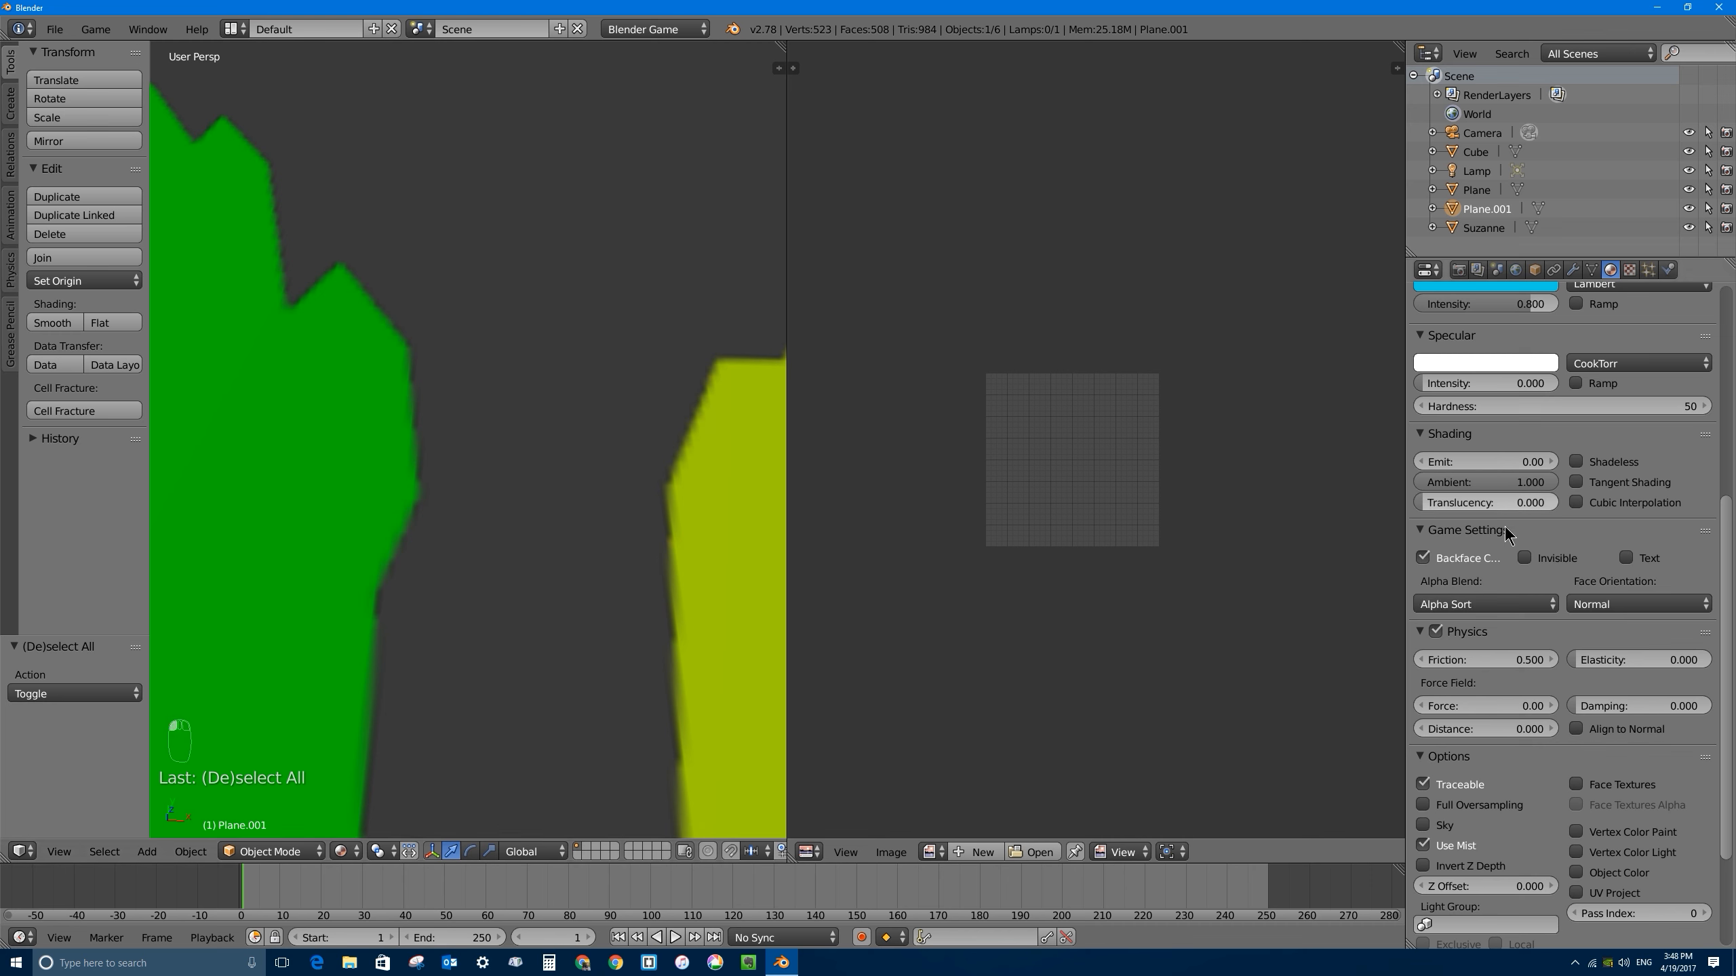
{"action": "left_click", "coordinate": [1486, 603]}
{"action": "left_click", "coordinate": [1497, 522]}
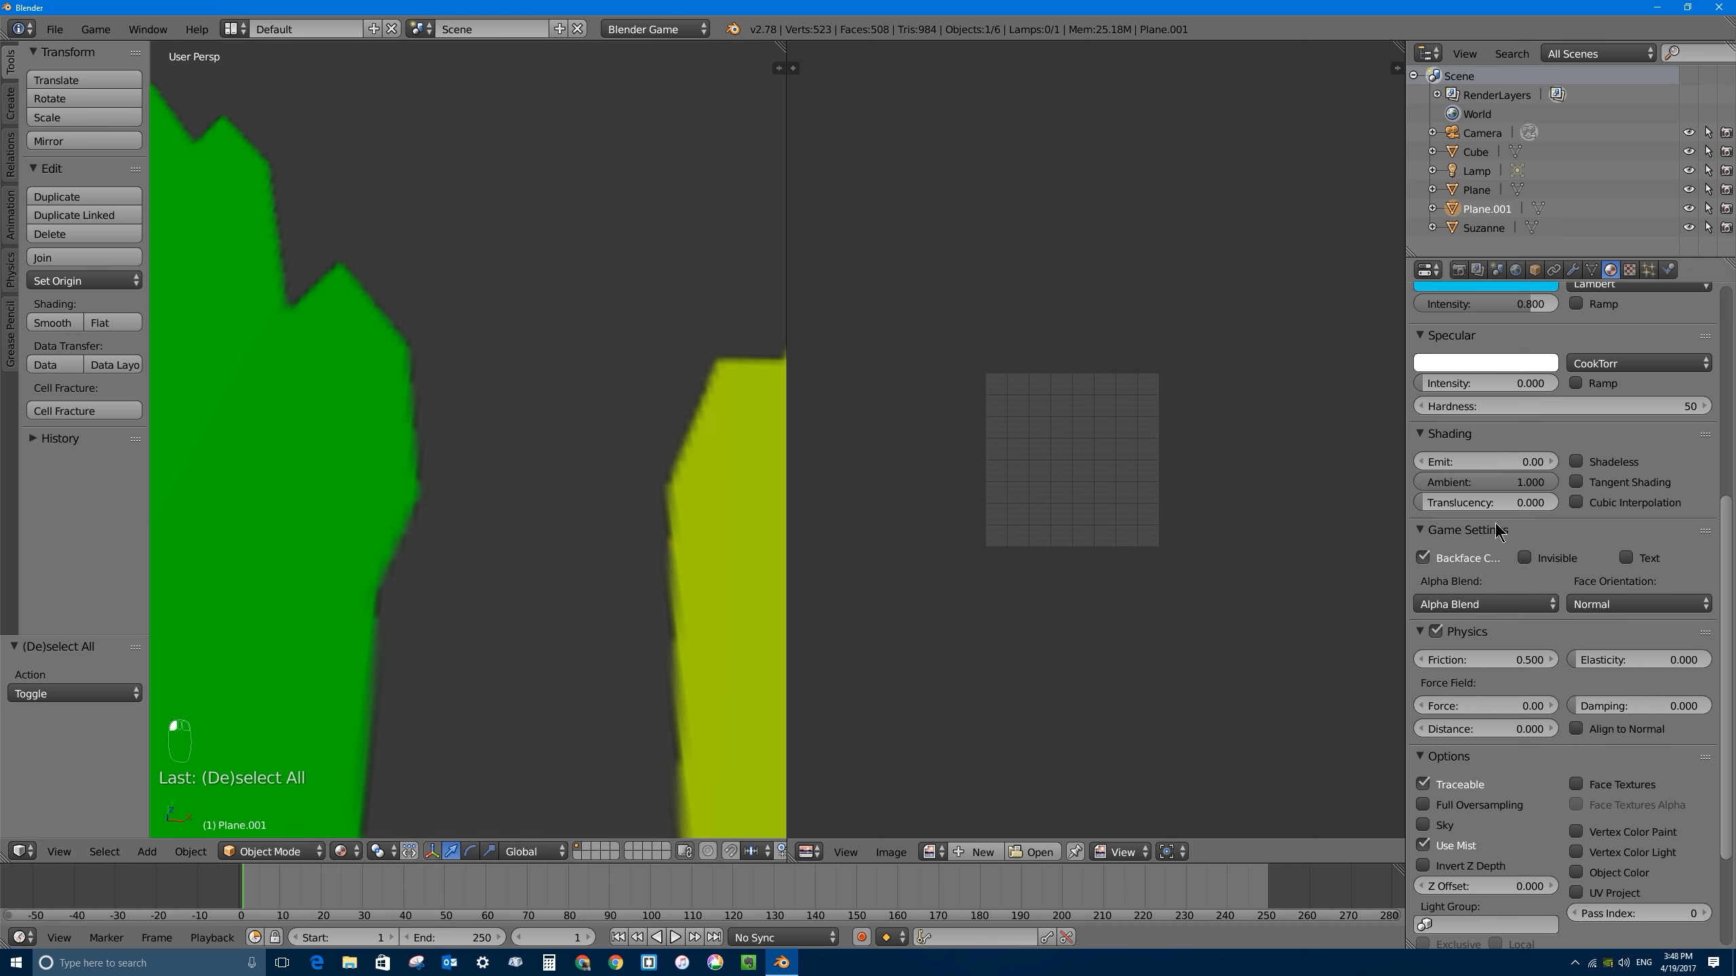
{"action": "left_click", "coordinate": [1497, 604]}
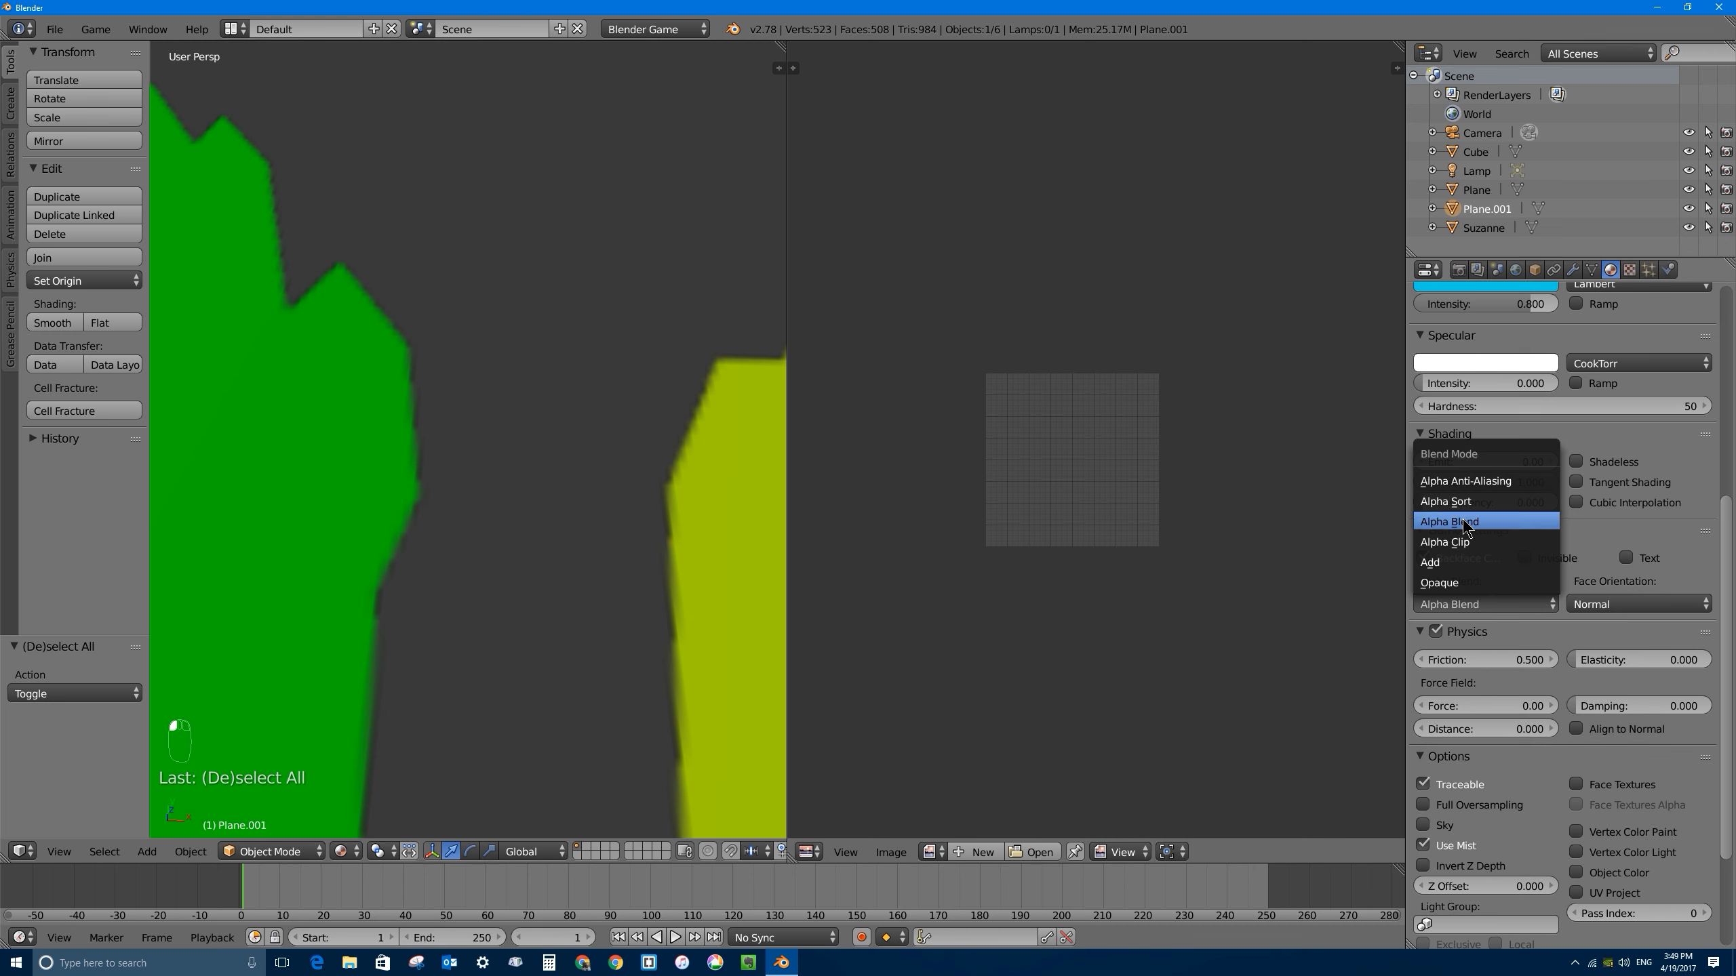
{"action": "left_click", "coordinate": [1489, 481]}
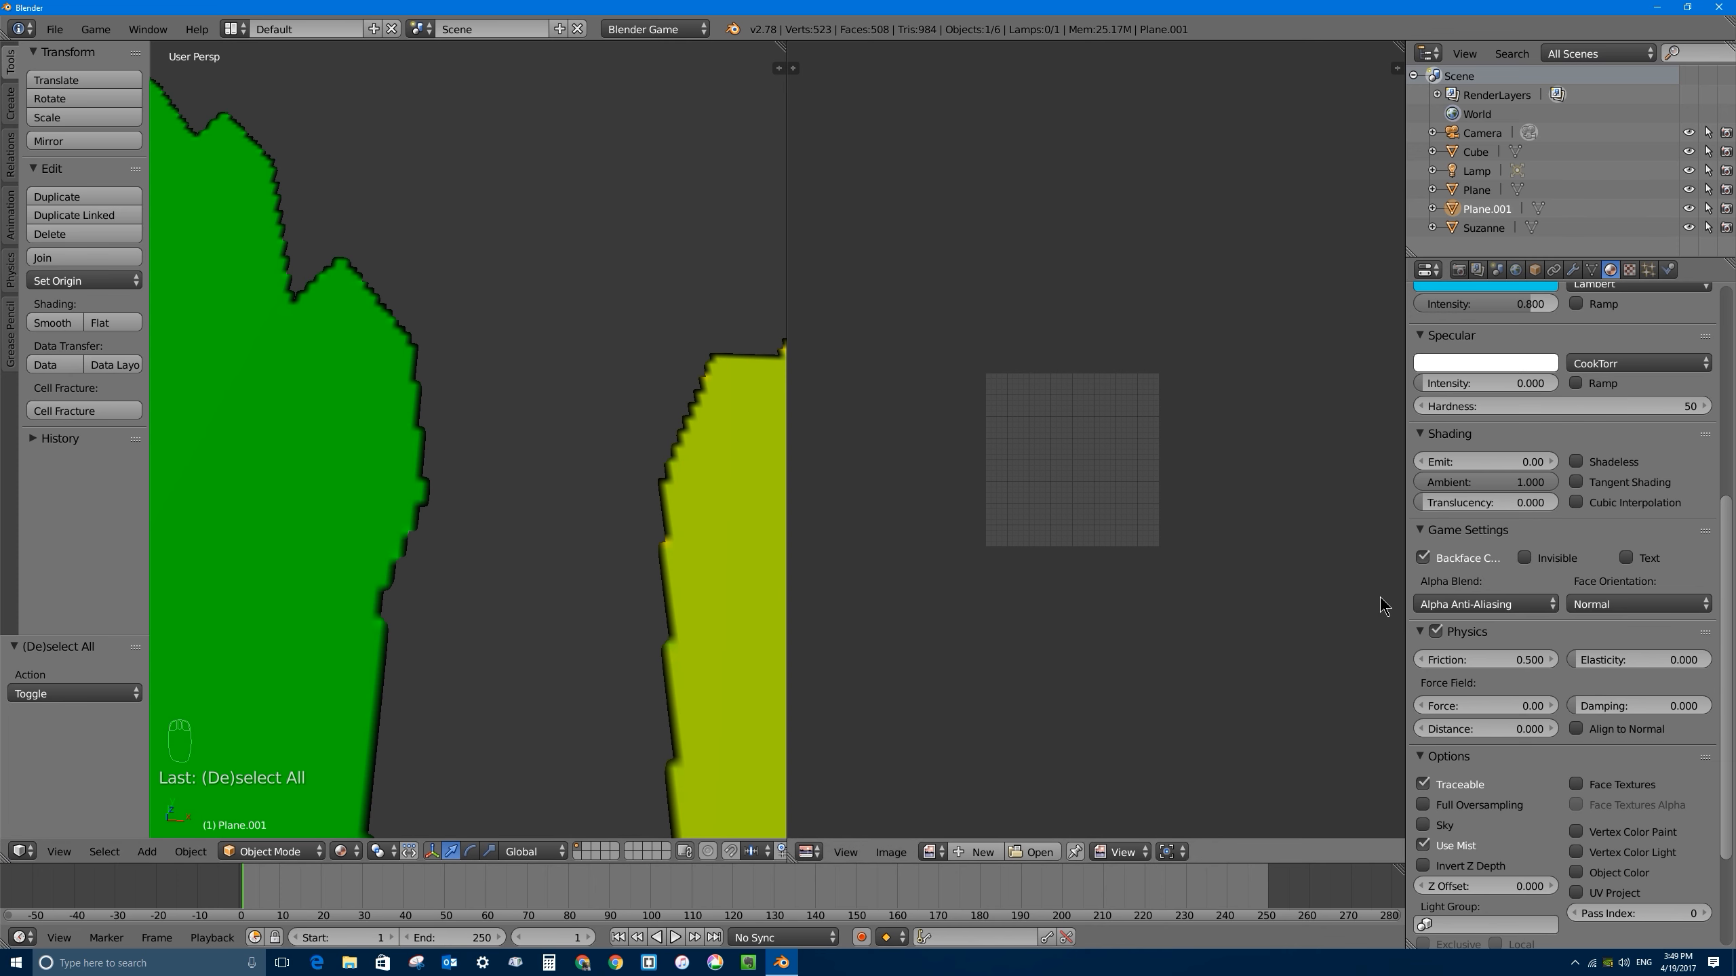
{"action": "left_click", "coordinate": [1478, 602]}
{"action": "left_click", "coordinate": [1477, 584]}
Step: Run the game engine preview once from above and once from beneath the leaf plane, stopping it each time
{"action": "scroll", "coordinate": [710, 470], "scroll_direction": "down", "scroll_amount": 6}
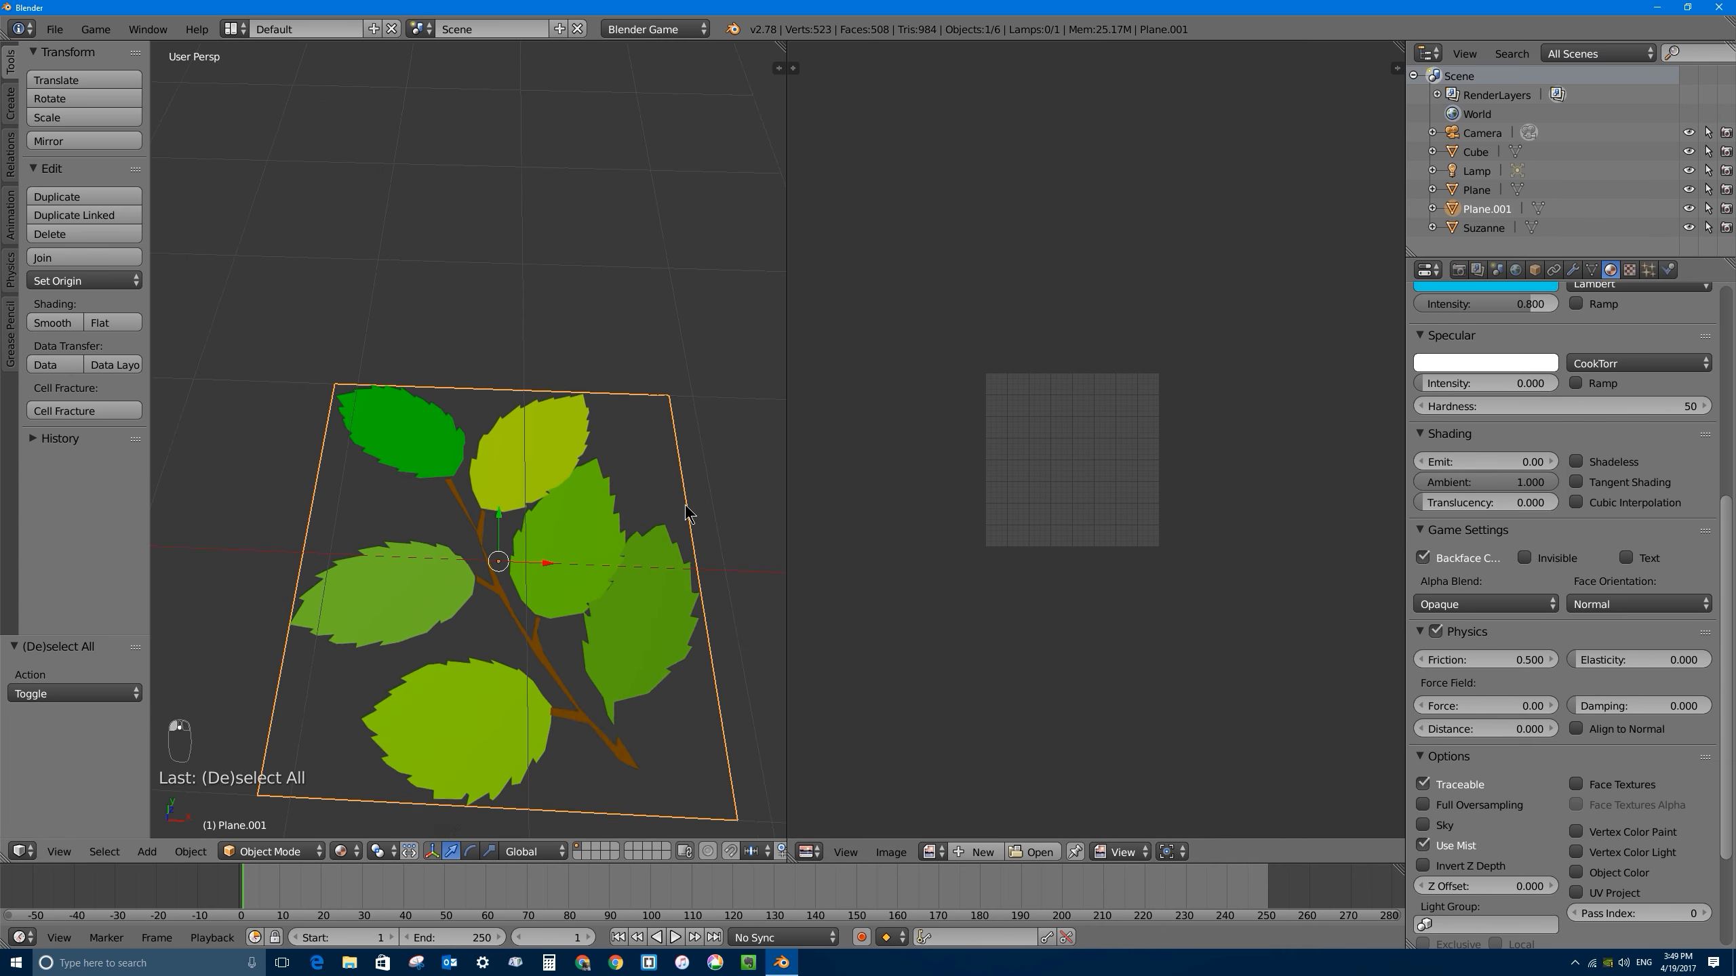
{"action": "middle_click_drag", "start_coordinate": [560, 640], "coordinate": [491, 555]}
{"action": "scroll", "coordinate": [485, 480], "scroll_direction": "down", "scroll_amount": 3}
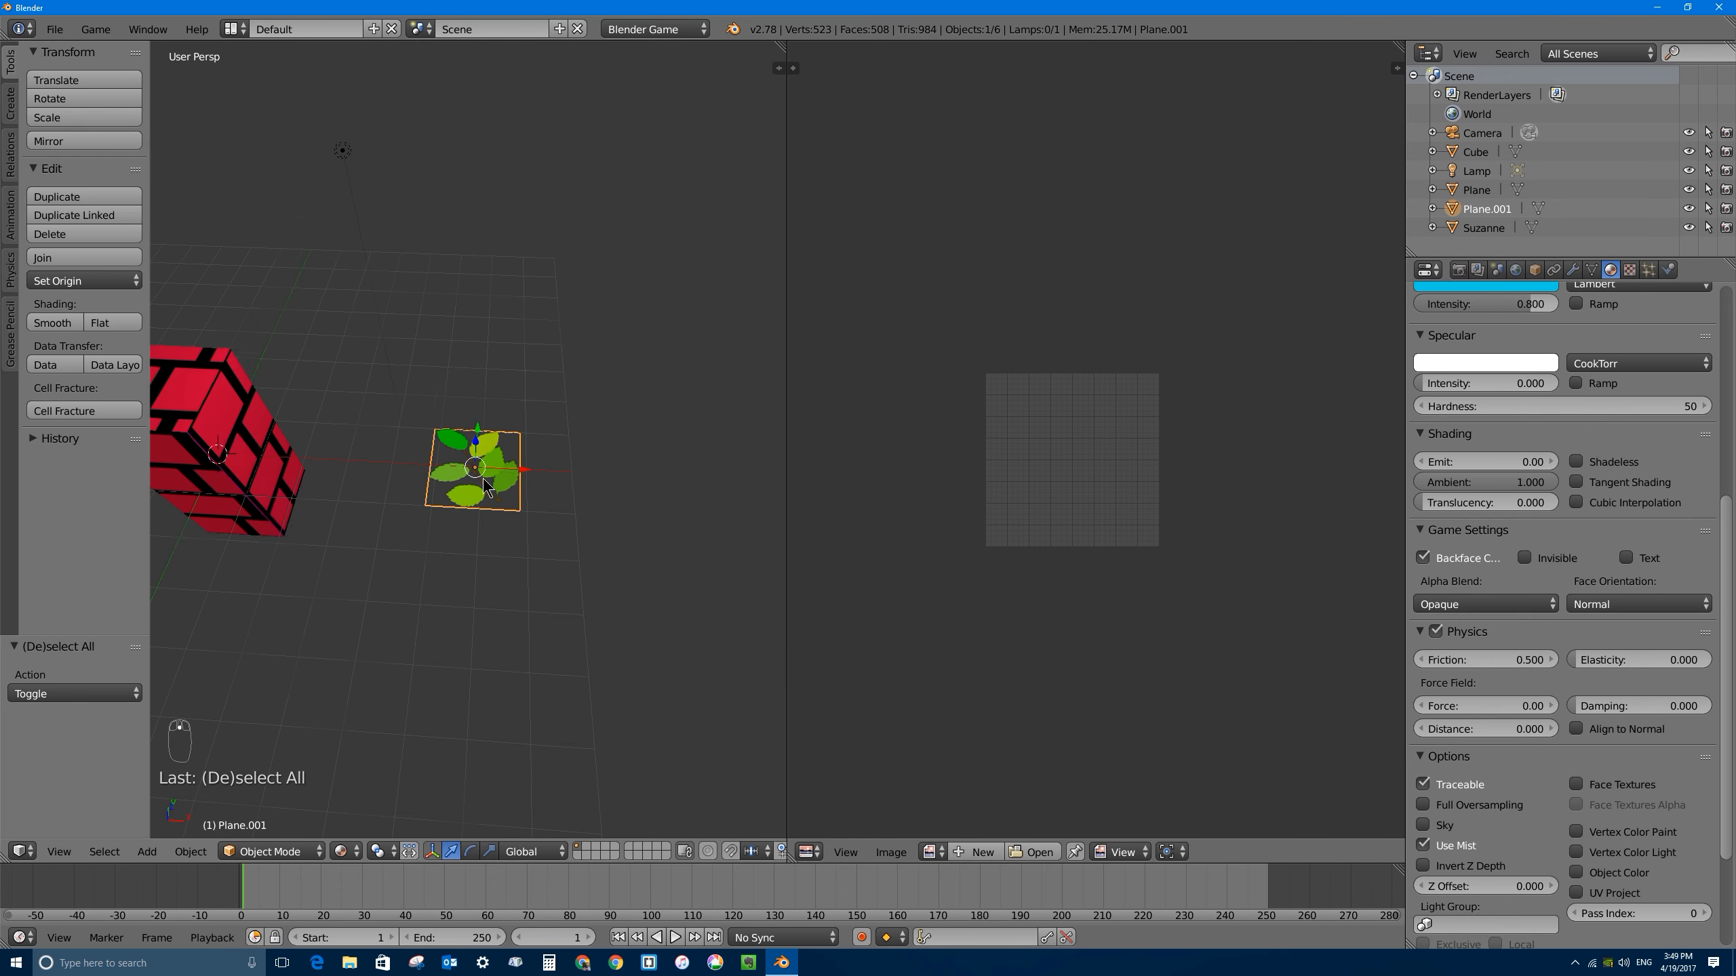
{"action": "middle_click_drag", "start_coordinate": [597, 501], "coordinate": [441, 500]}
{"action": "key", "text": "p"}
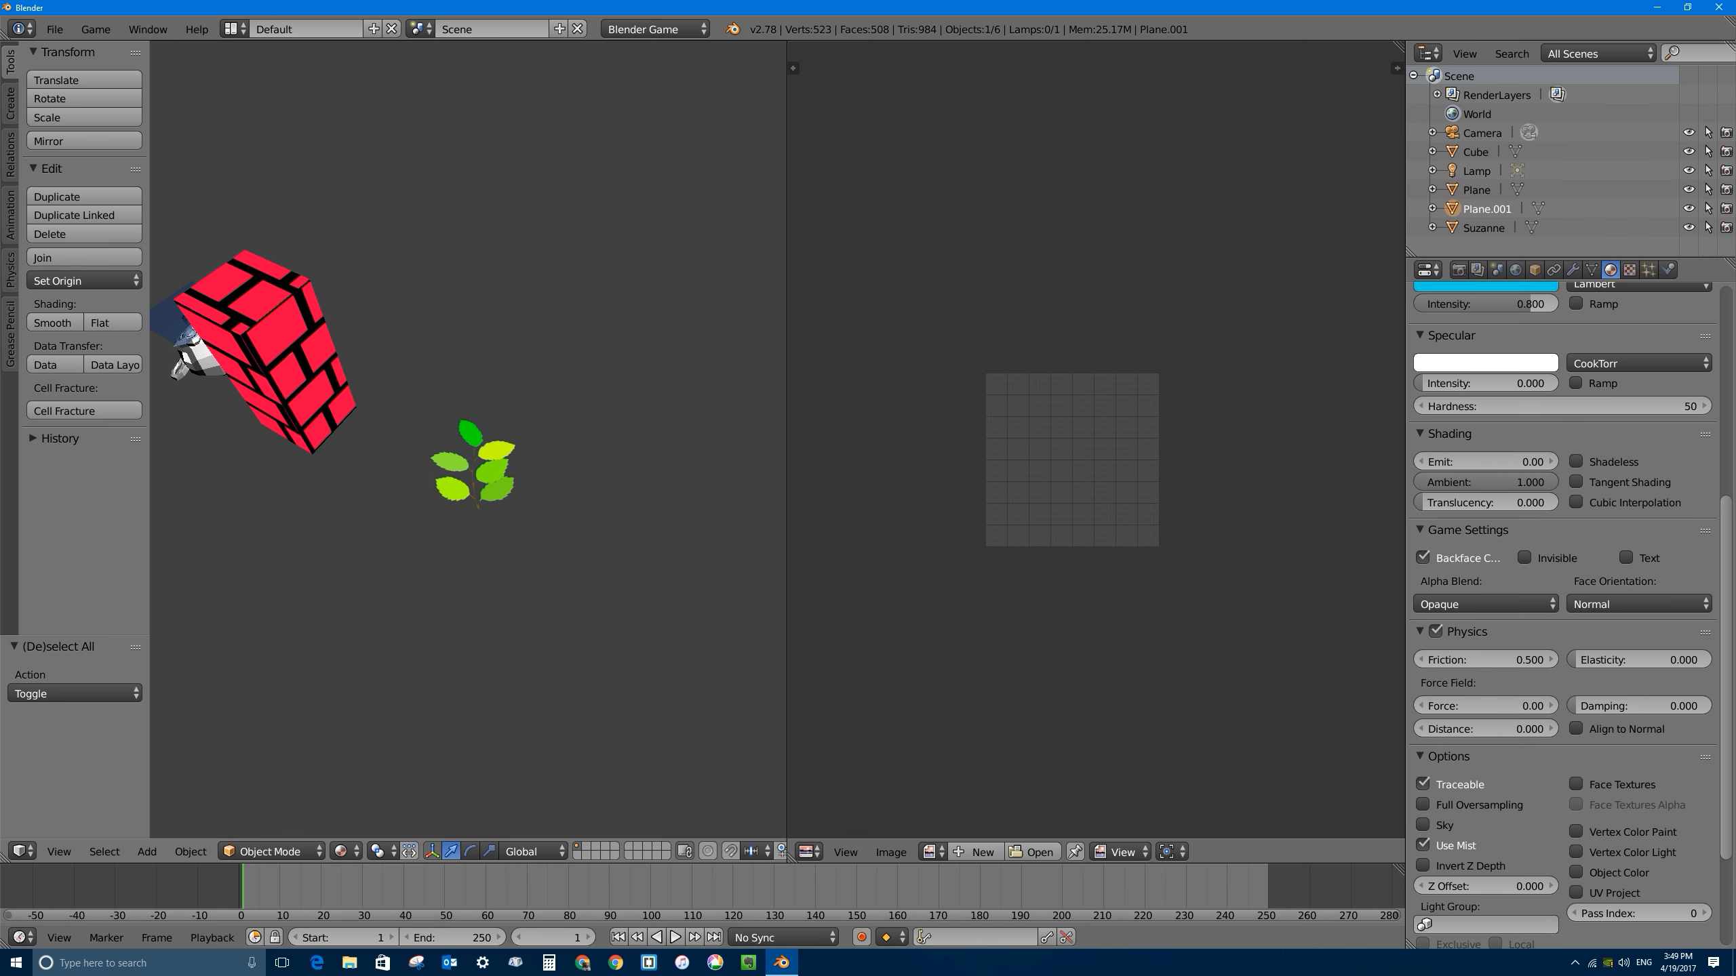
{"action": "key", "text": "Escape"}
{"action": "middle_click_drag", "start_coordinate": [608, 562], "coordinate": [376, 332]}
{"action": "key", "text": "p"}
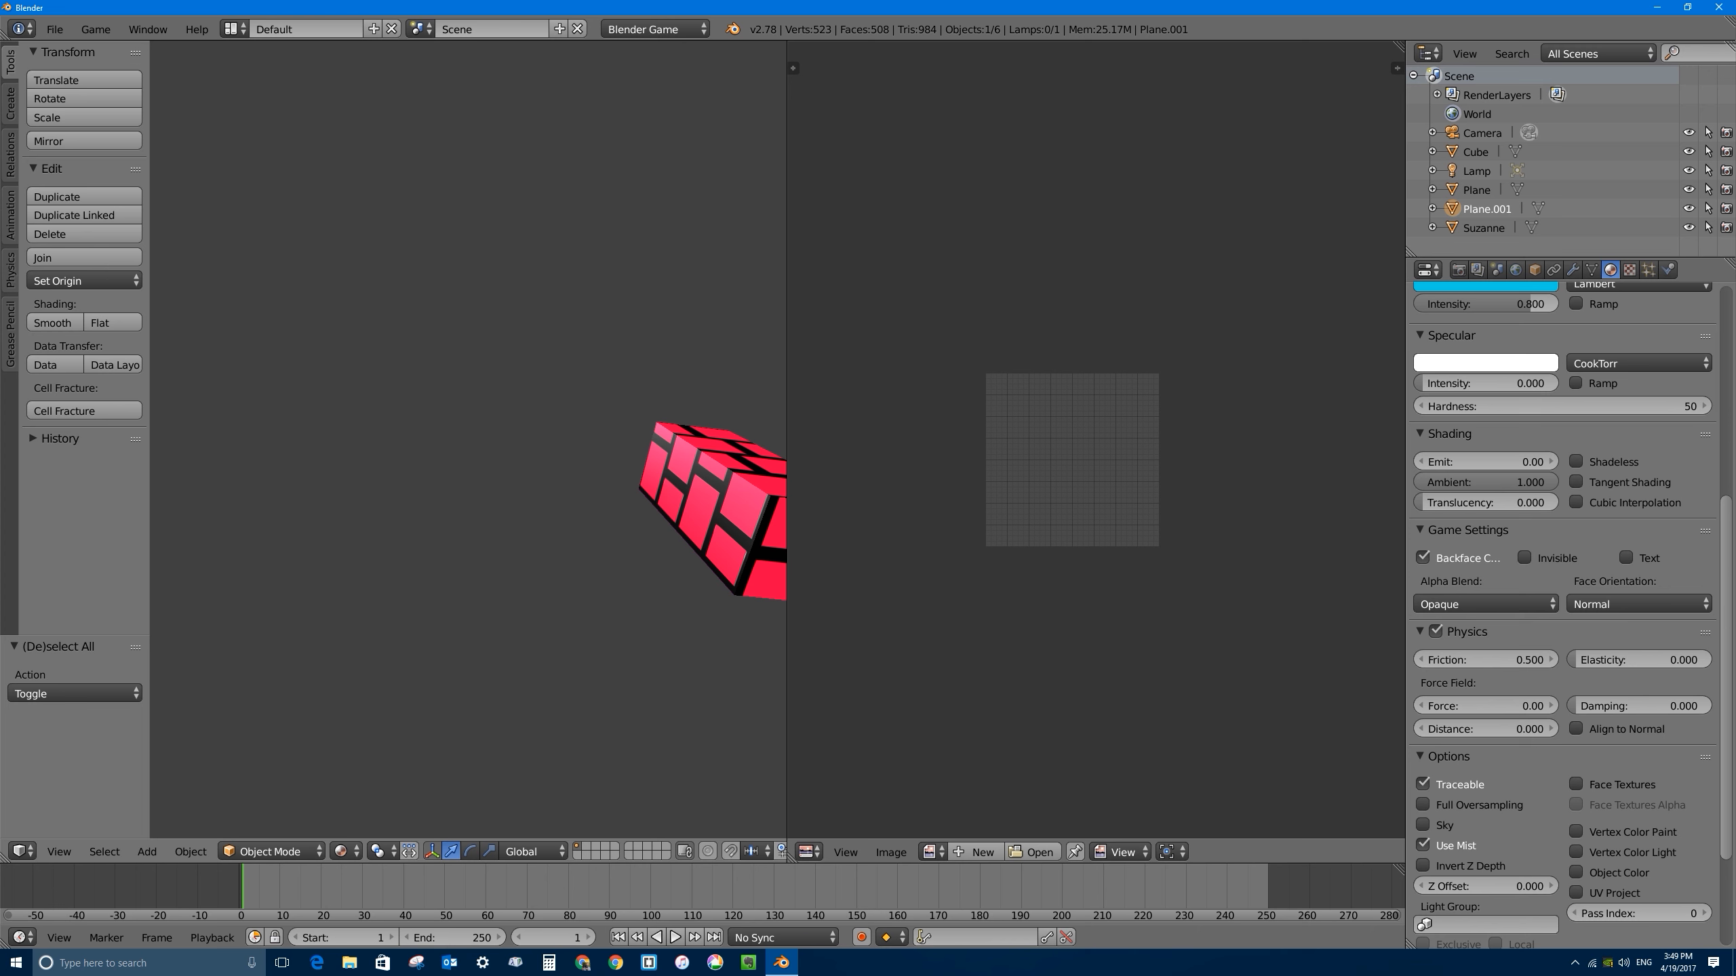
{"action": "key", "text": "Escape"}
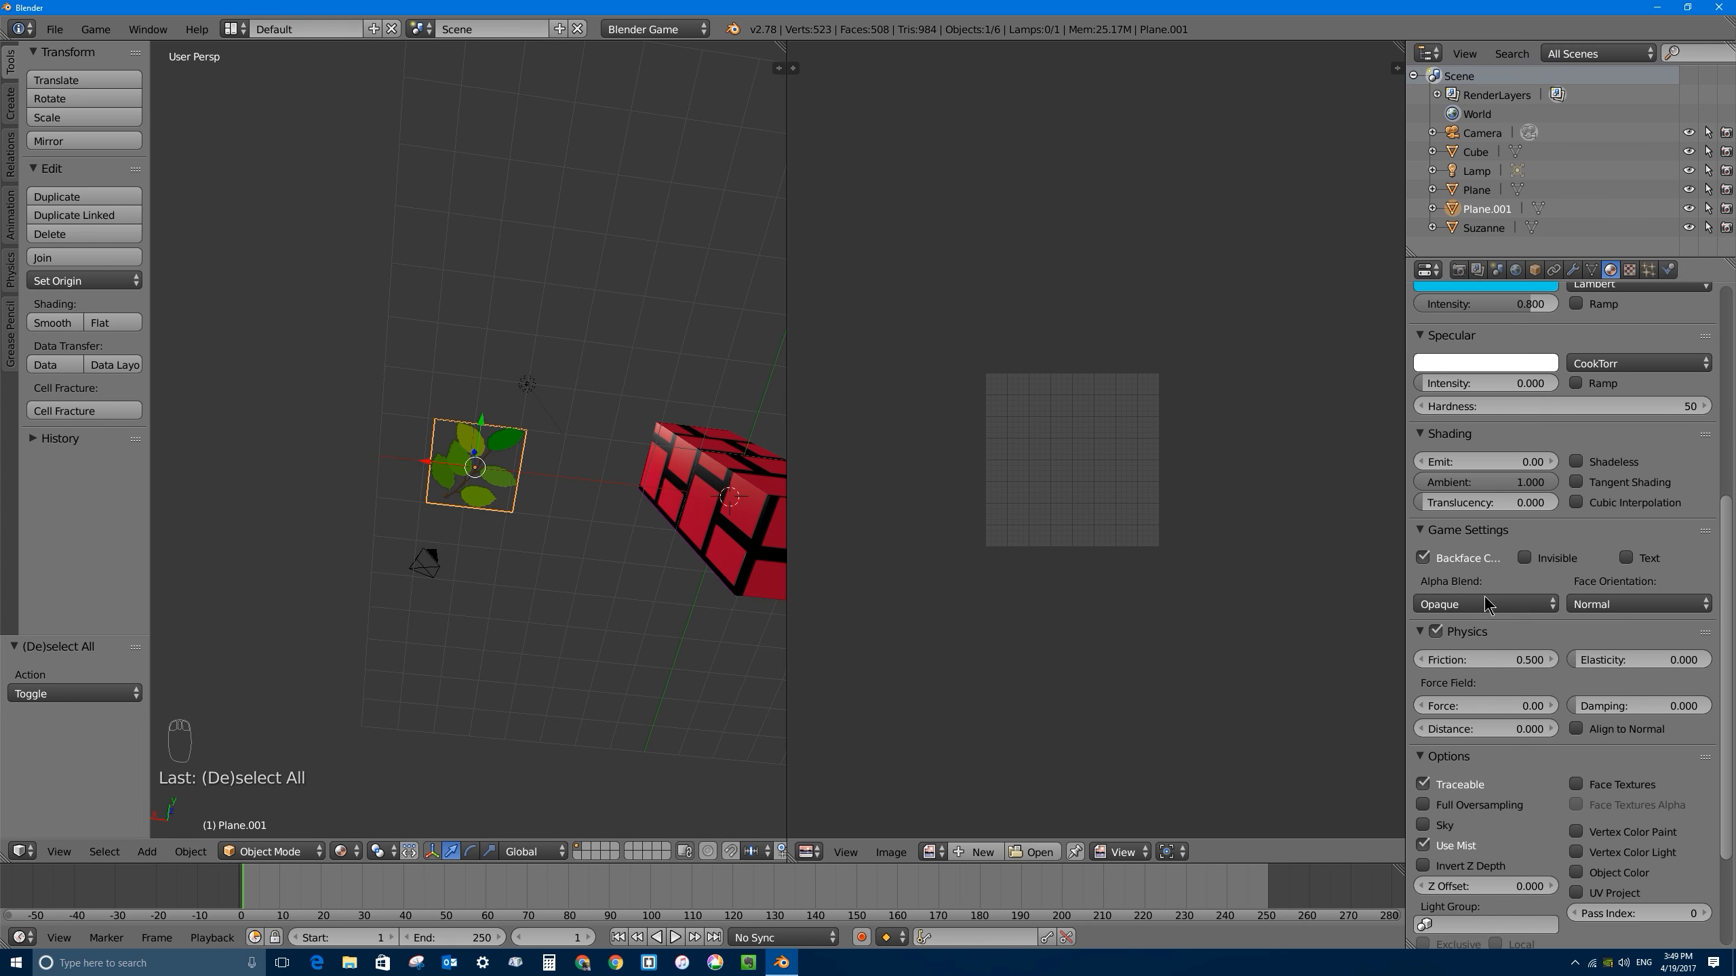
Step: Widen the properties editor, turn off Backface Culling for the leafs material, and run the game preview from beneath the plane
{"action": "scroll", "coordinate": [1459, 590], "scroll_direction": "up", "scroll_amount": 1}
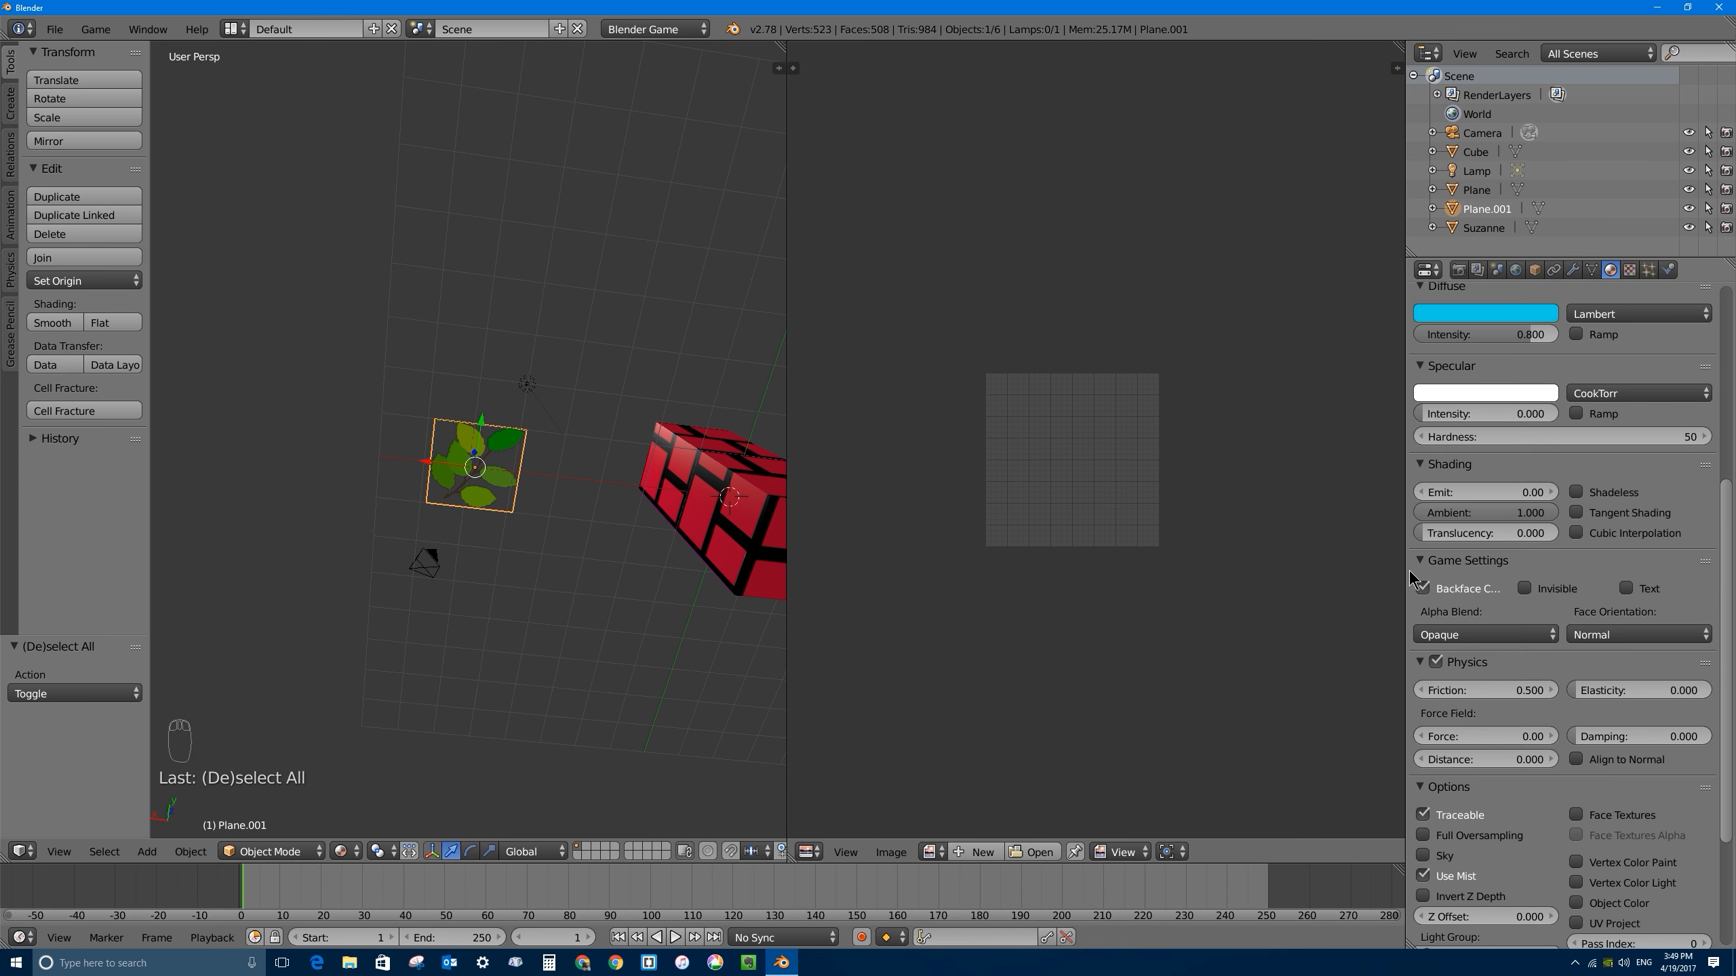
{"action": "left_click_drag", "start_coordinate": [1408, 576], "coordinate": [1317, 585]}
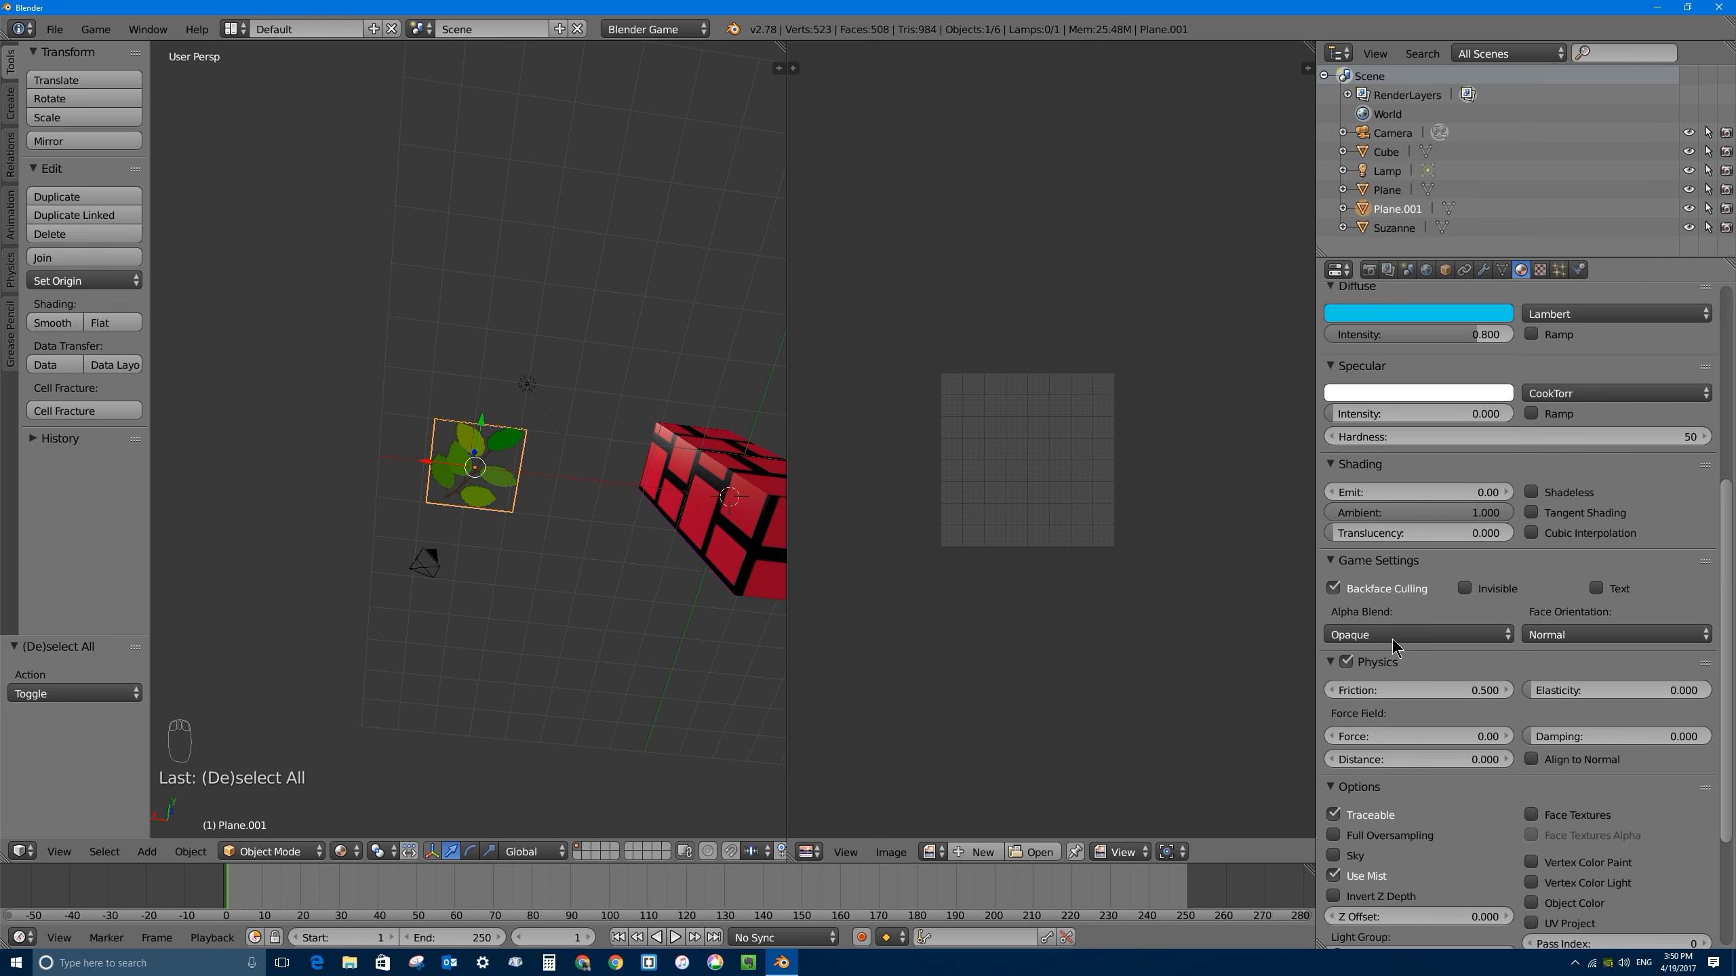
{"action": "left_click", "coordinate": [1333, 589]}
{"action": "key", "text": "p"}
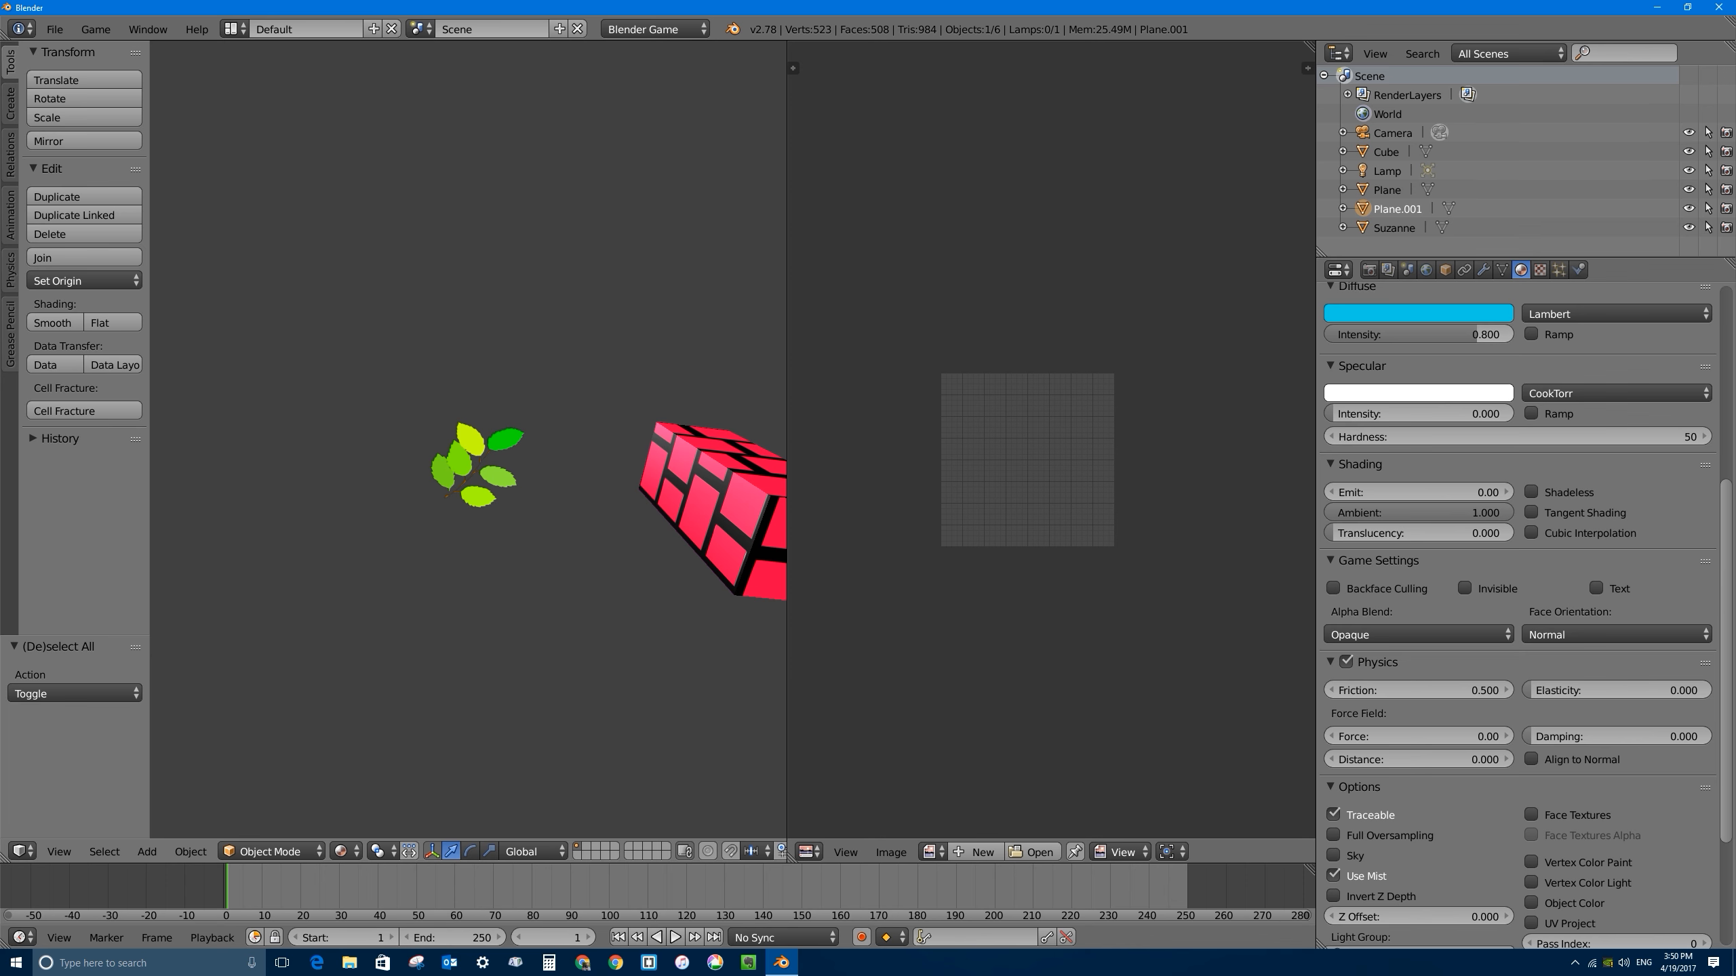
Step: Run the game engine preview of the leaf plane once more from a different viewing angle and stop it
{"action": "key", "text": "Escape"}
{"action": "middle_click_drag", "start_coordinate": [337, 465], "coordinate": [525, 646]}
{"action": "key", "text": "p"}
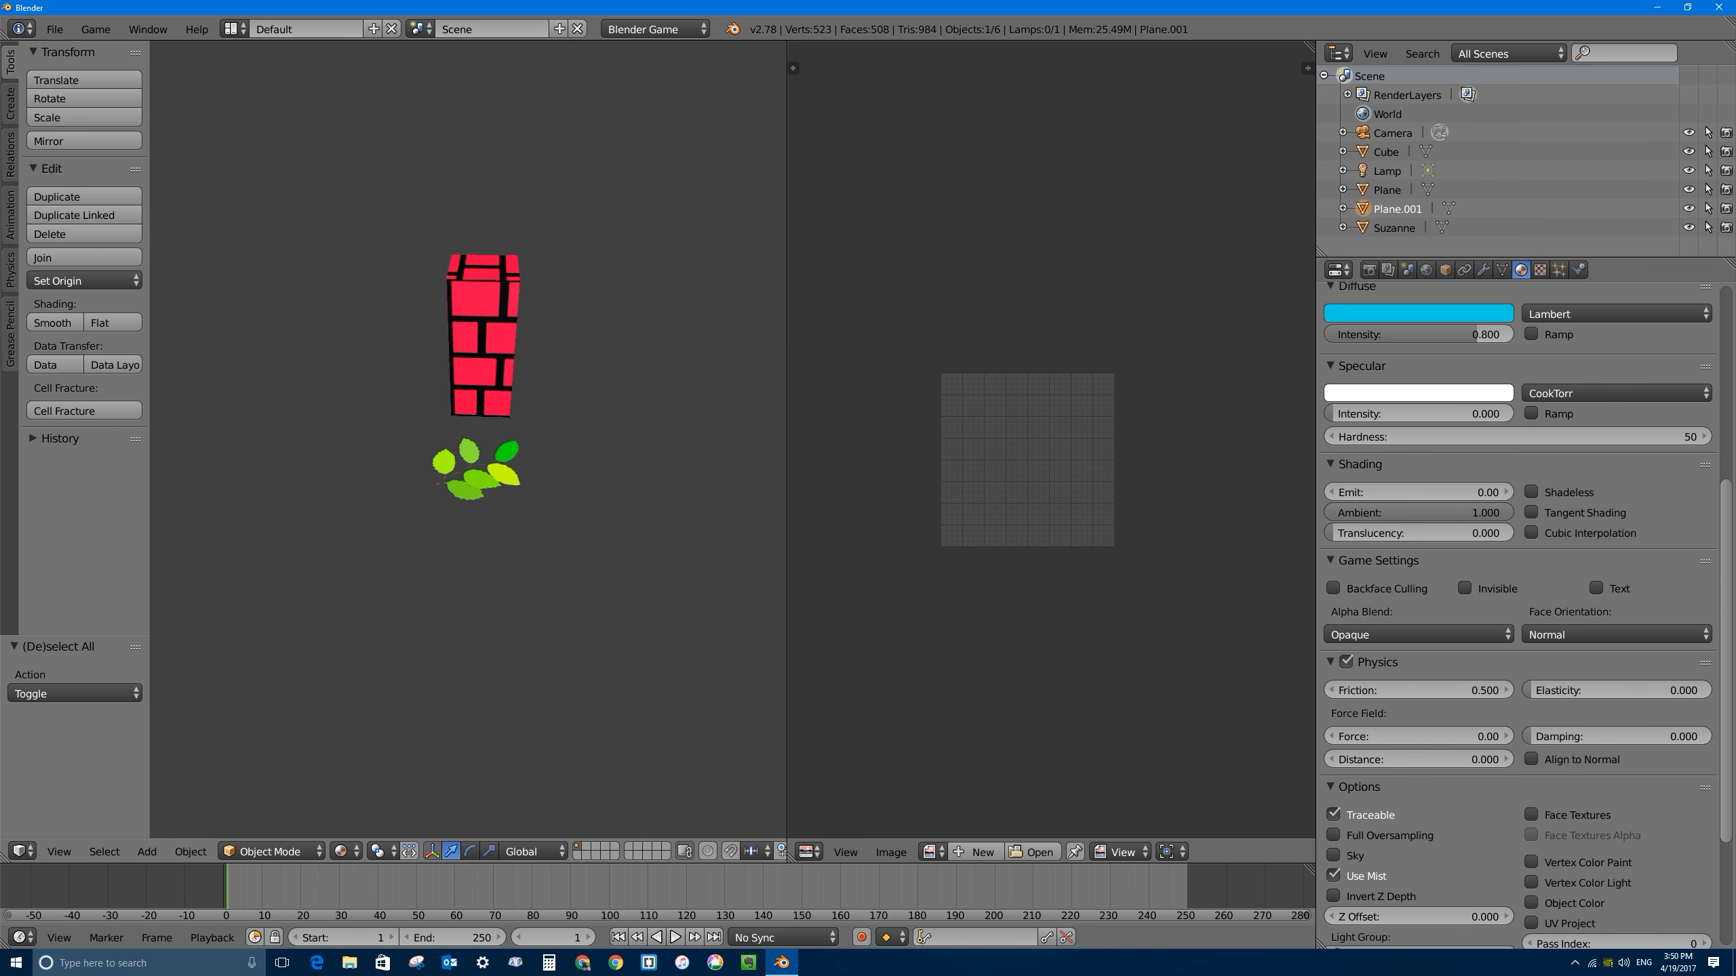
{"action": "key", "text": "Escape"}
{"action": "middle_click_drag", "start_coordinate": [387, 503], "coordinate": [539, 524]}
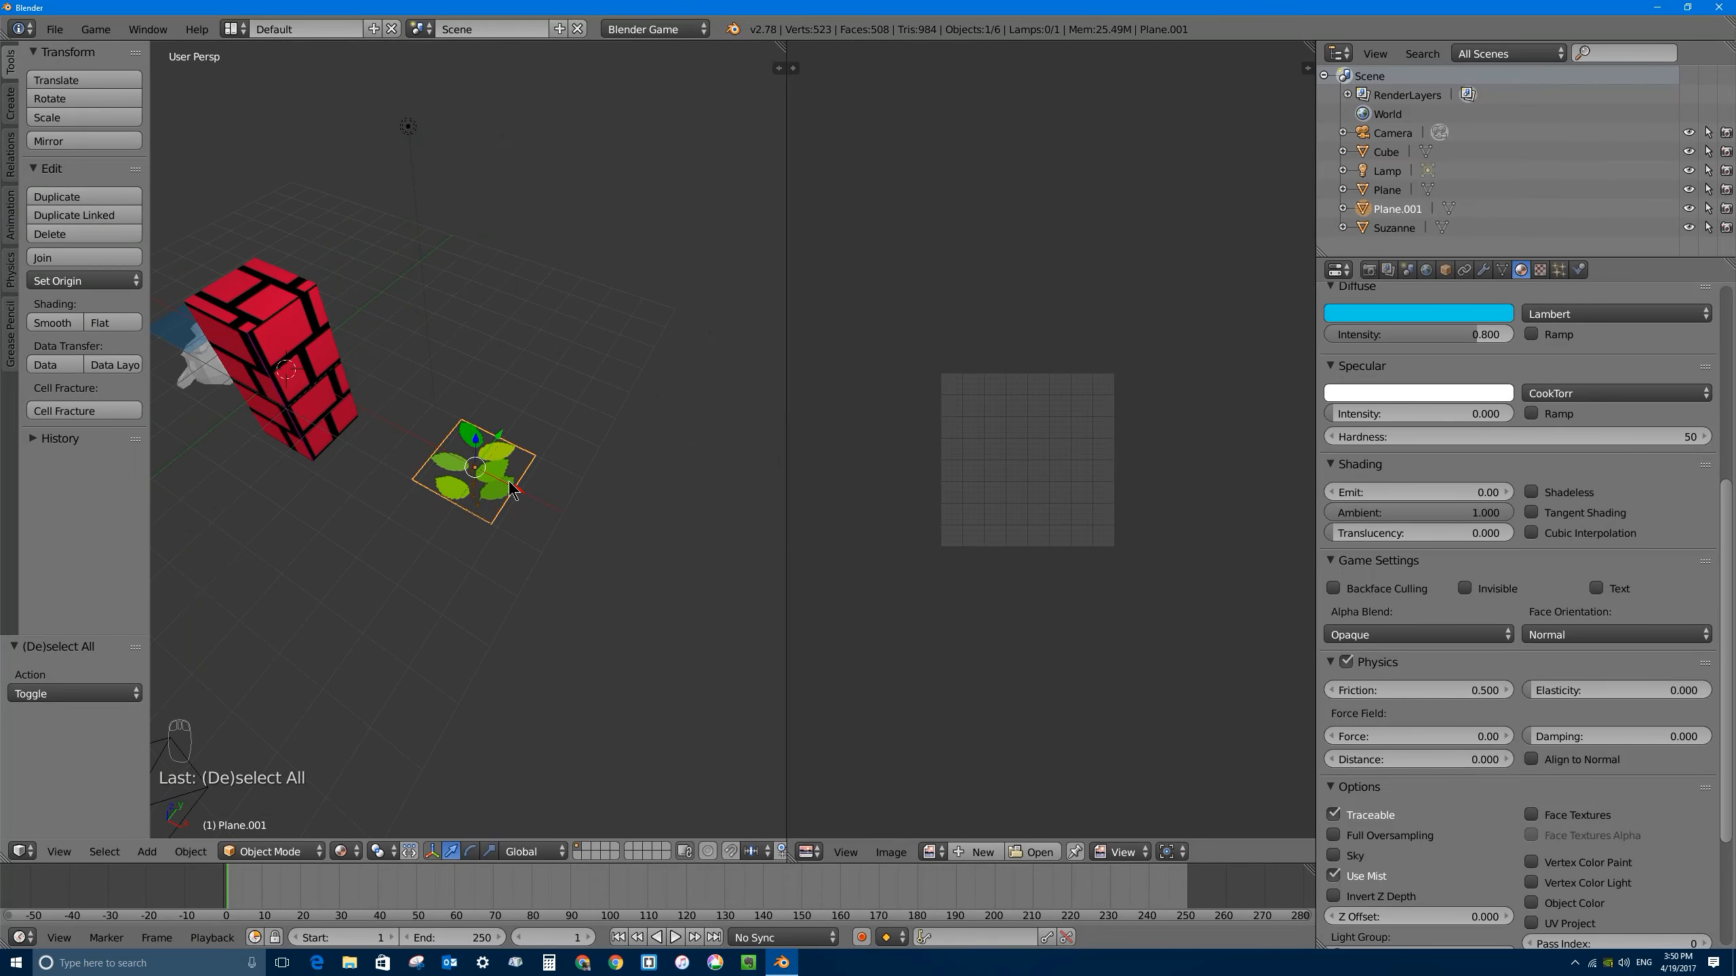
Step: Snap the 3D cursor to the scene centre, add a cube there and move it about 3.64 along X
{"action": "middle_click_drag", "start_coordinate": [520, 489], "coordinate": [565, 455]}
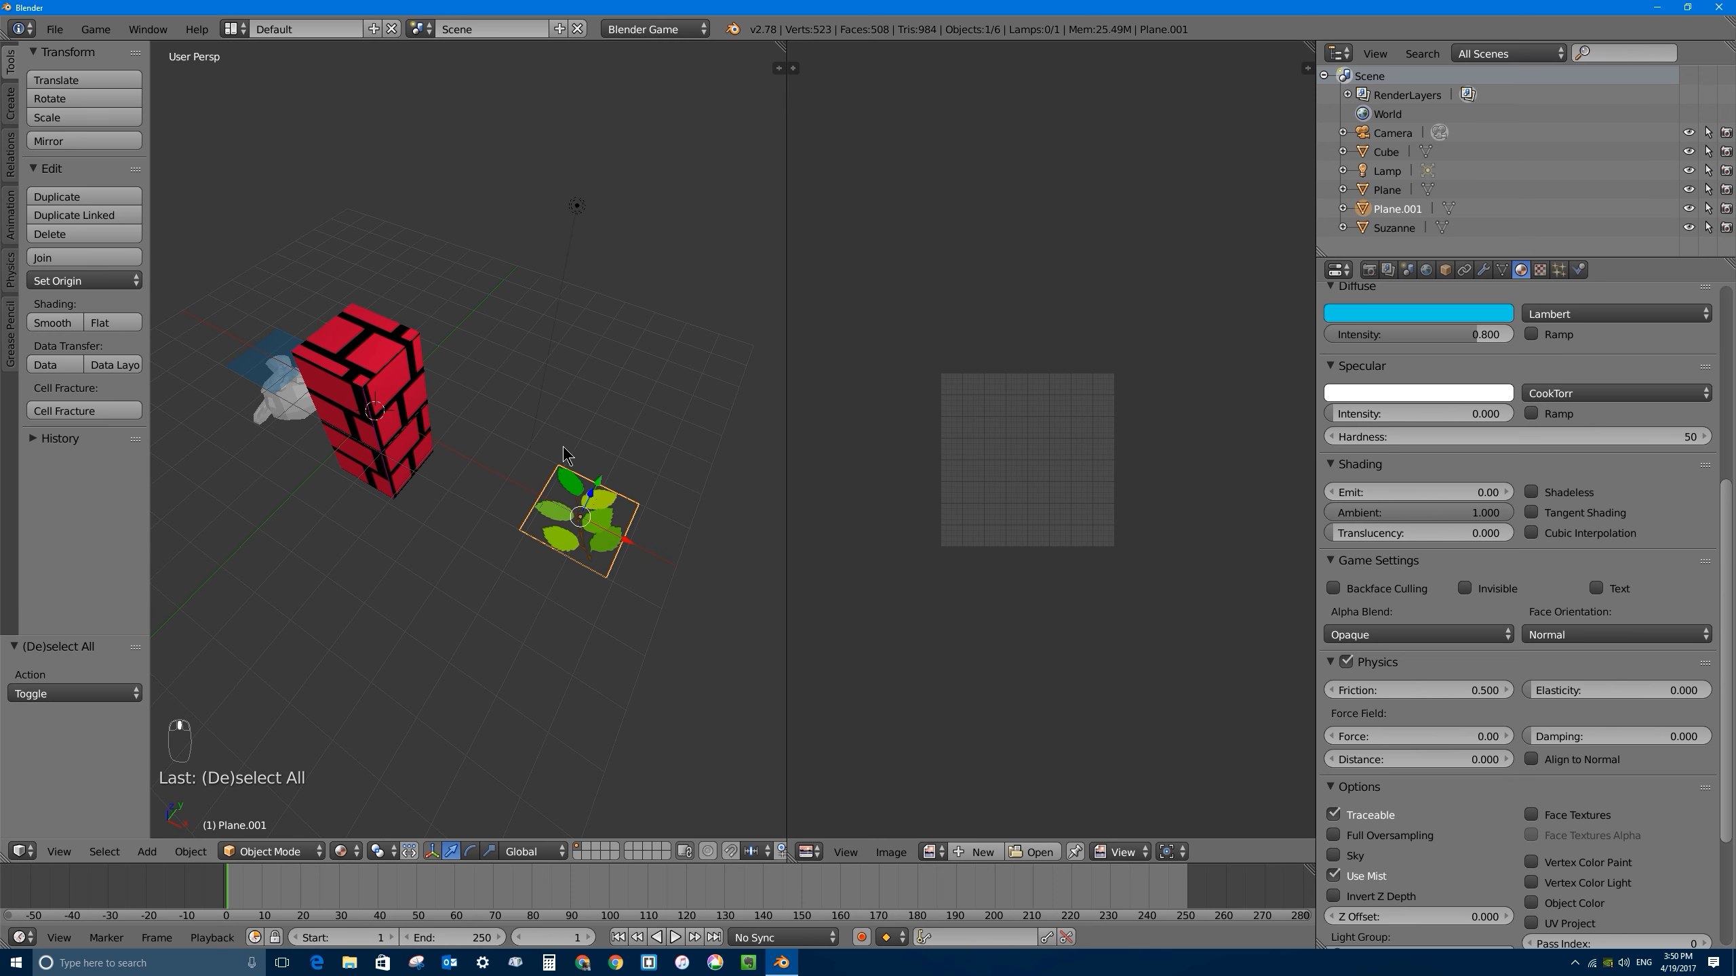
{"action": "key", "text": "shift+s"}
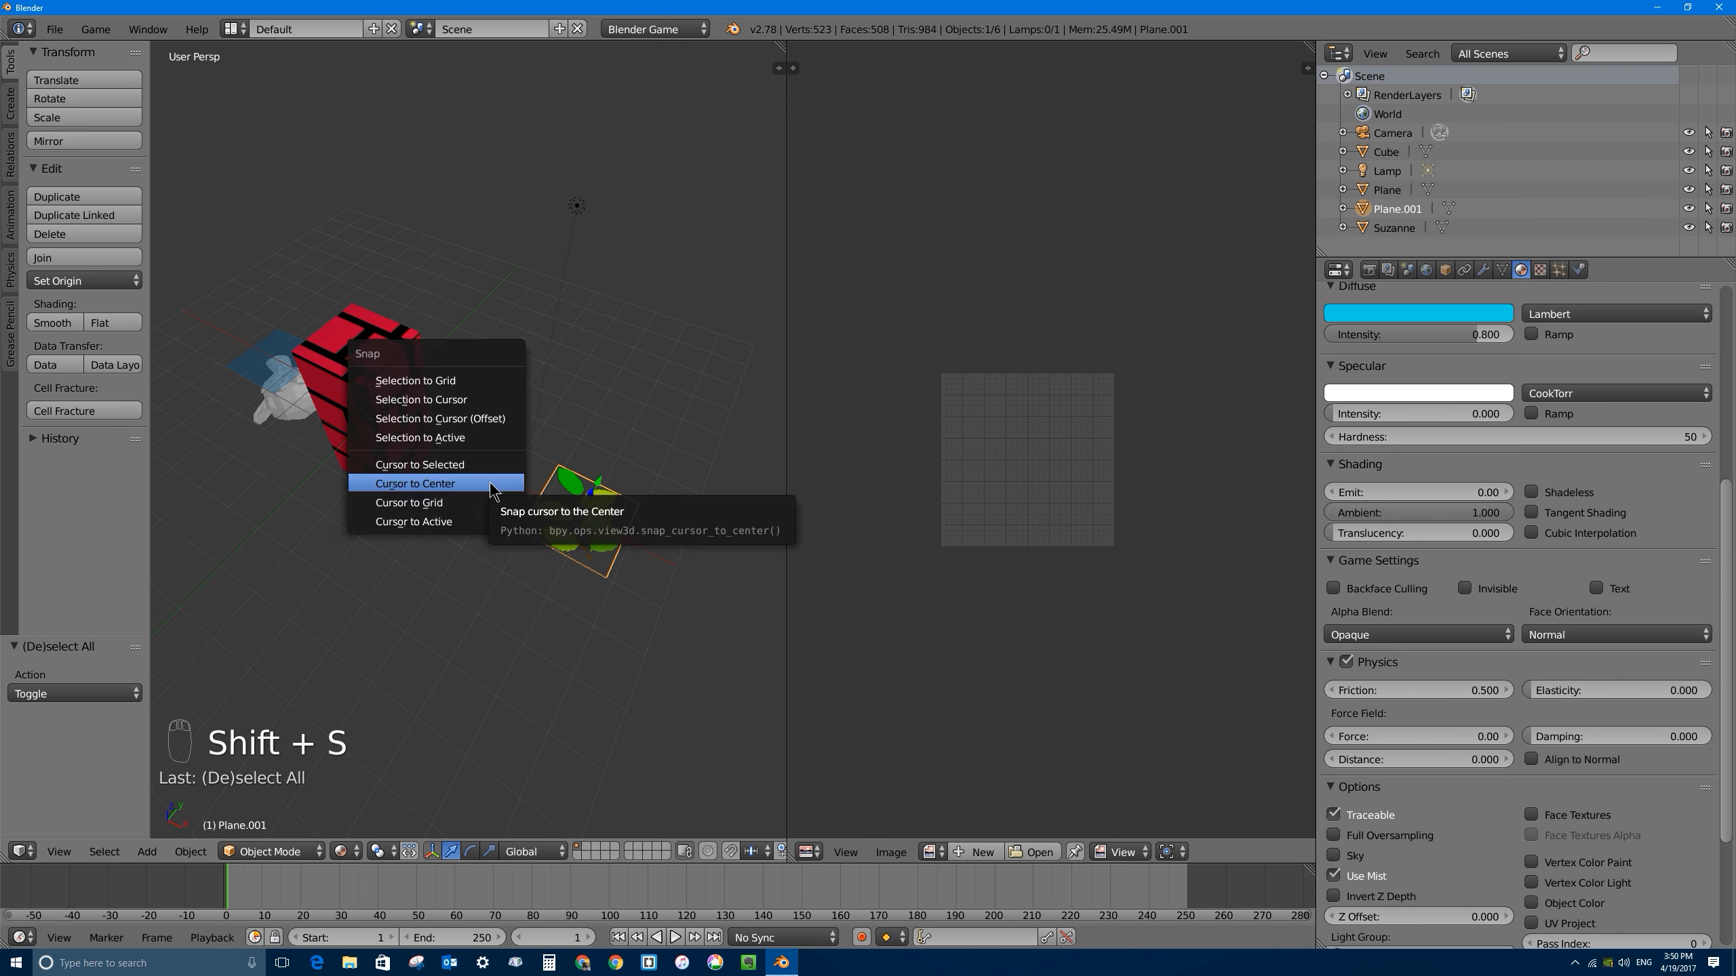
{"action": "left_click", "coordinate": [448, 483]}
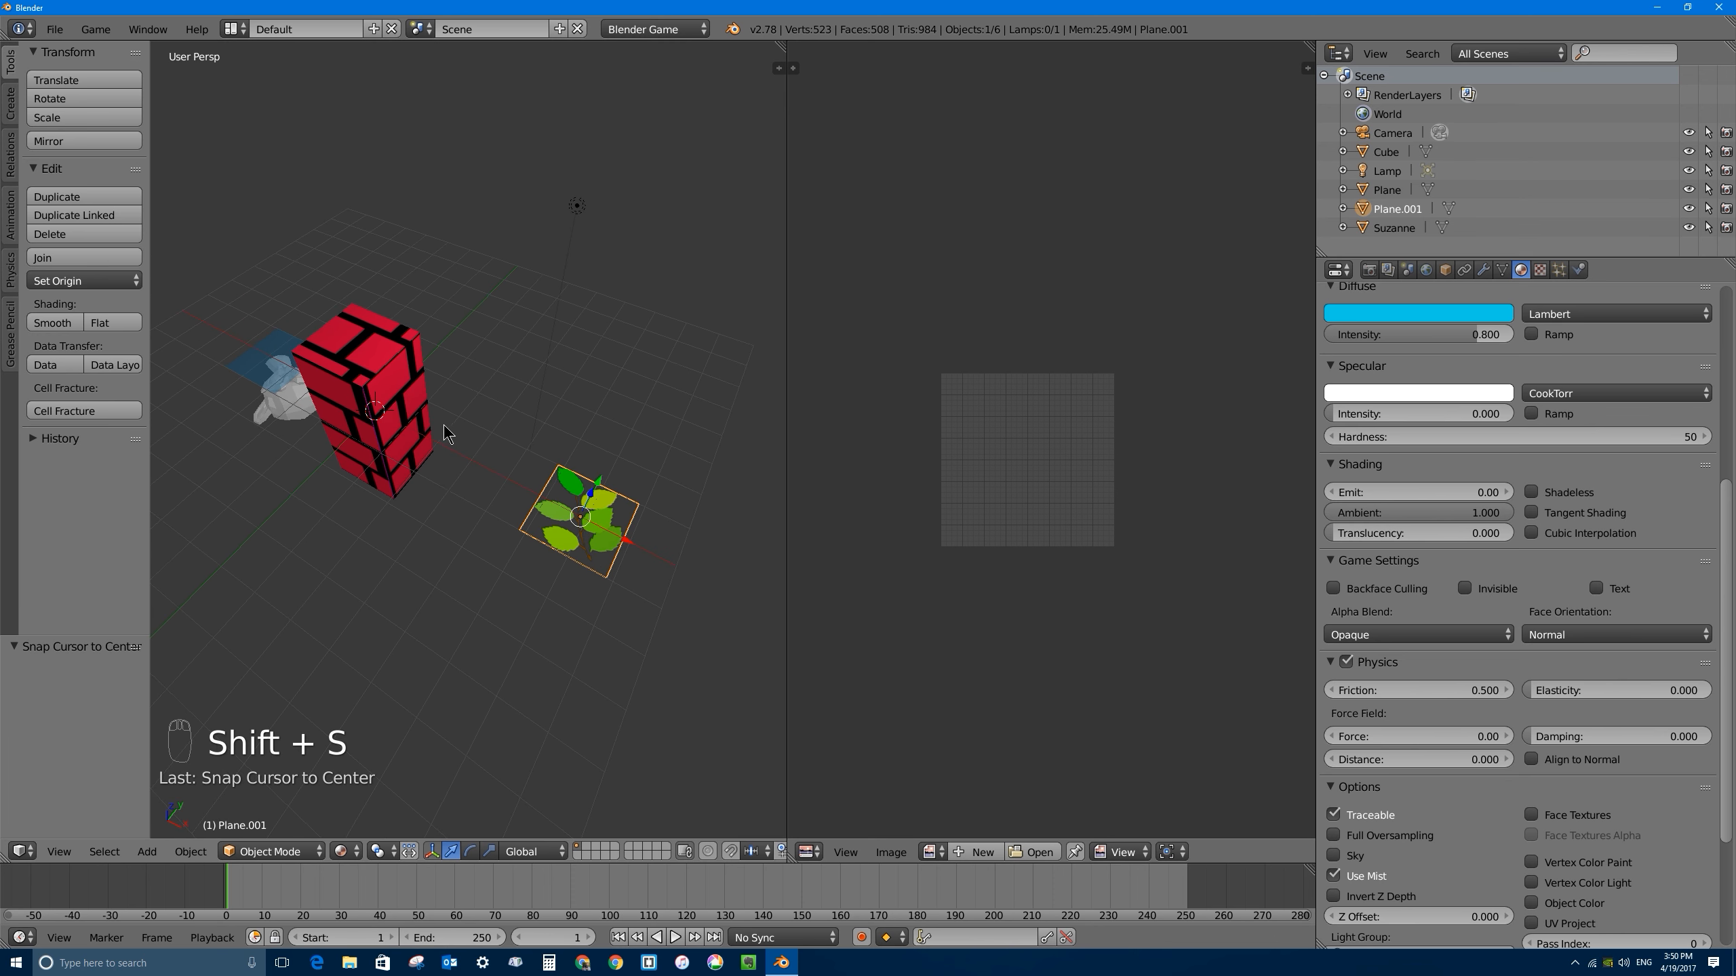
{"action": "key", "text": "shift+a"}
{"action": "mouse_move", "coordinate": [444, 434]}
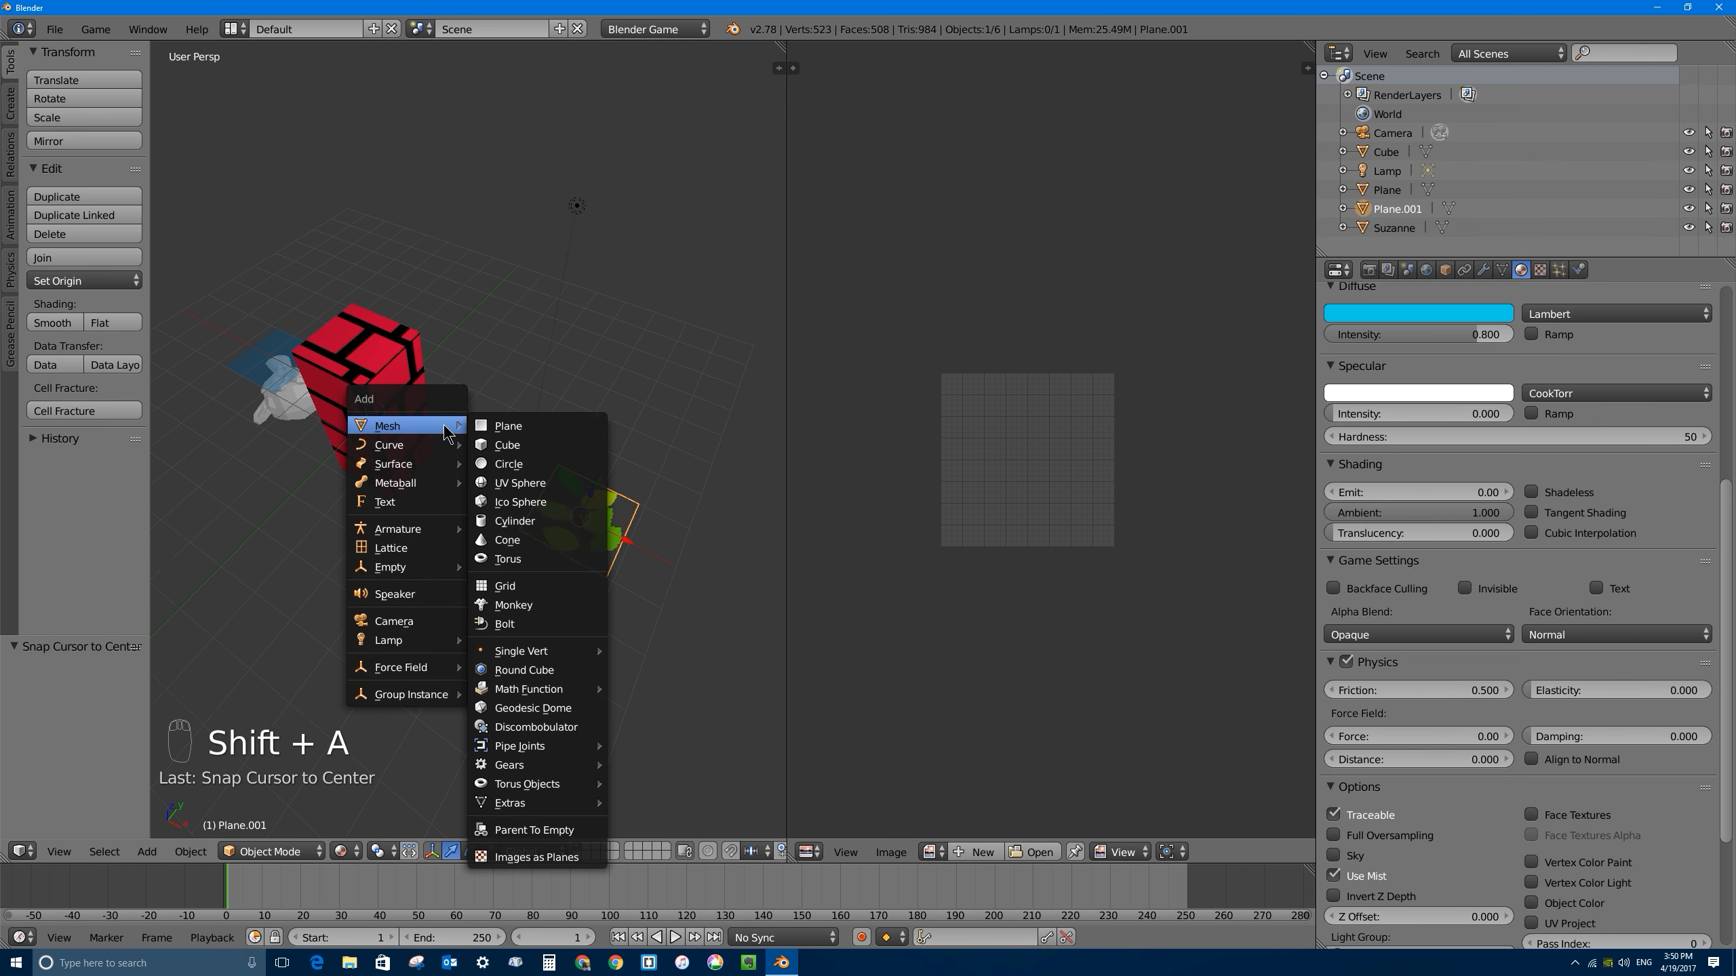
{"action": "left_click", "coordinate": [507, 444]}
{"action": "left_click_drag", "start_coordinate": [414, 430], "coordinate": [534, 487]}
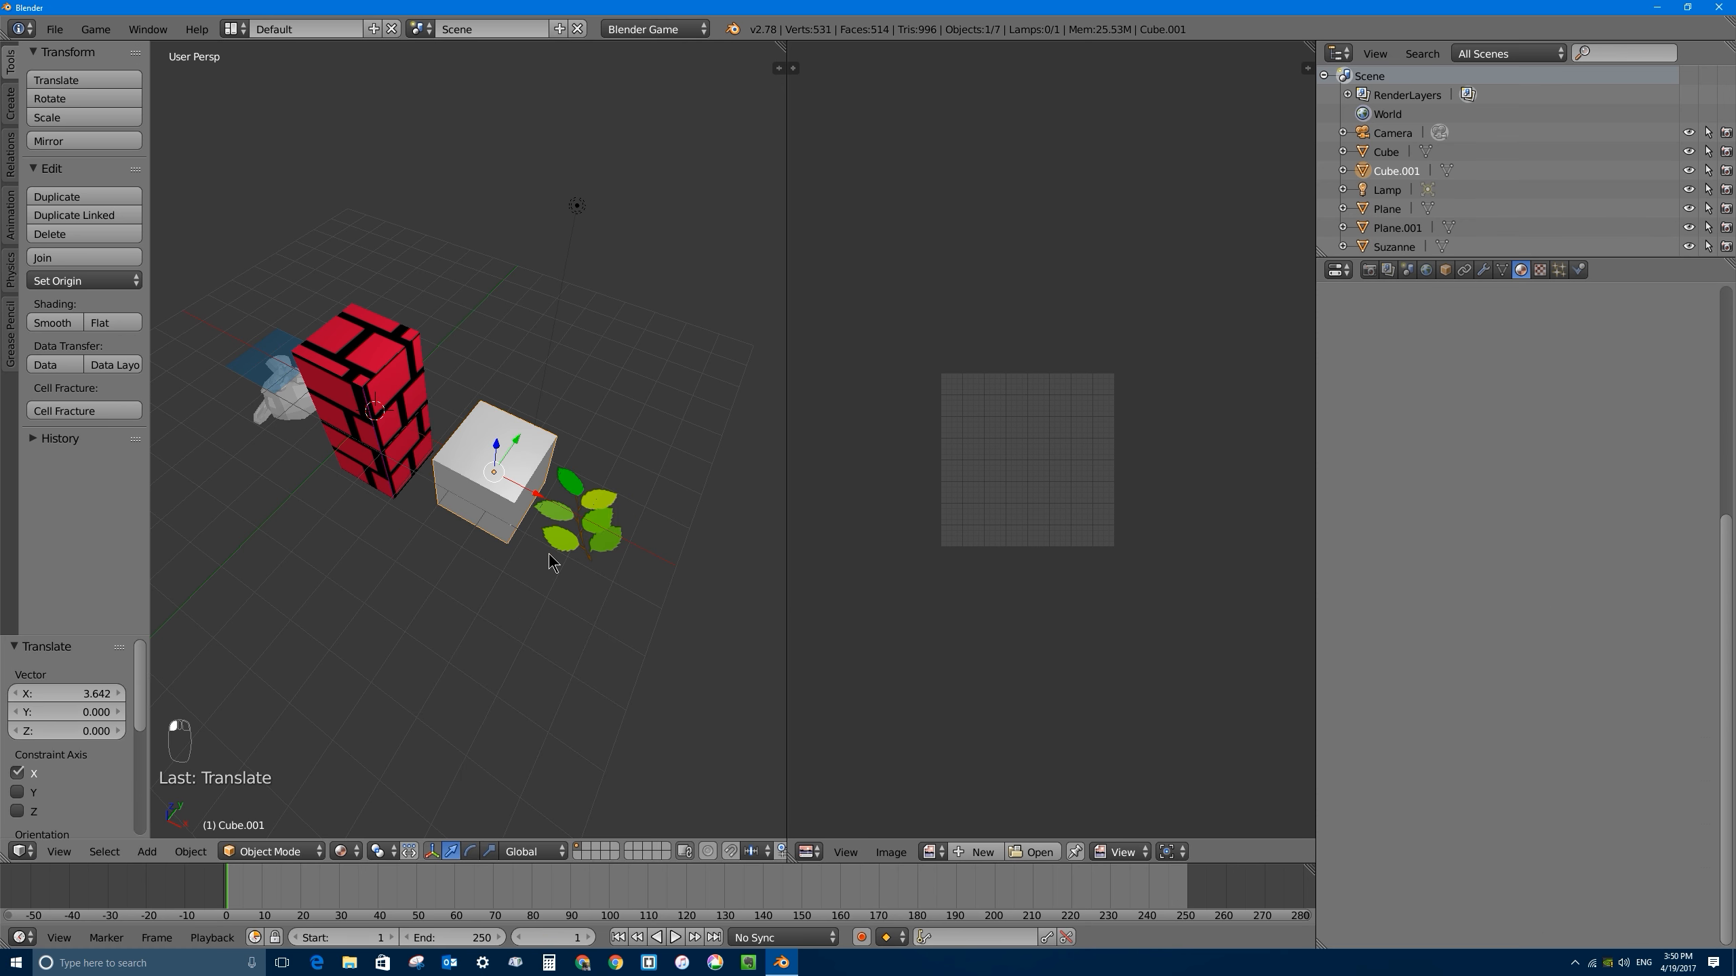
Step: Raise the new cube about 0.95 along Z in the front orthographic view
{"action": "middle_click_drag", "start_coordinate": [554, 565], "coordinate": [591, 507]}
{"action": "key", "text": "KP_1"}
{"action": "key", "text": "KP_5"}
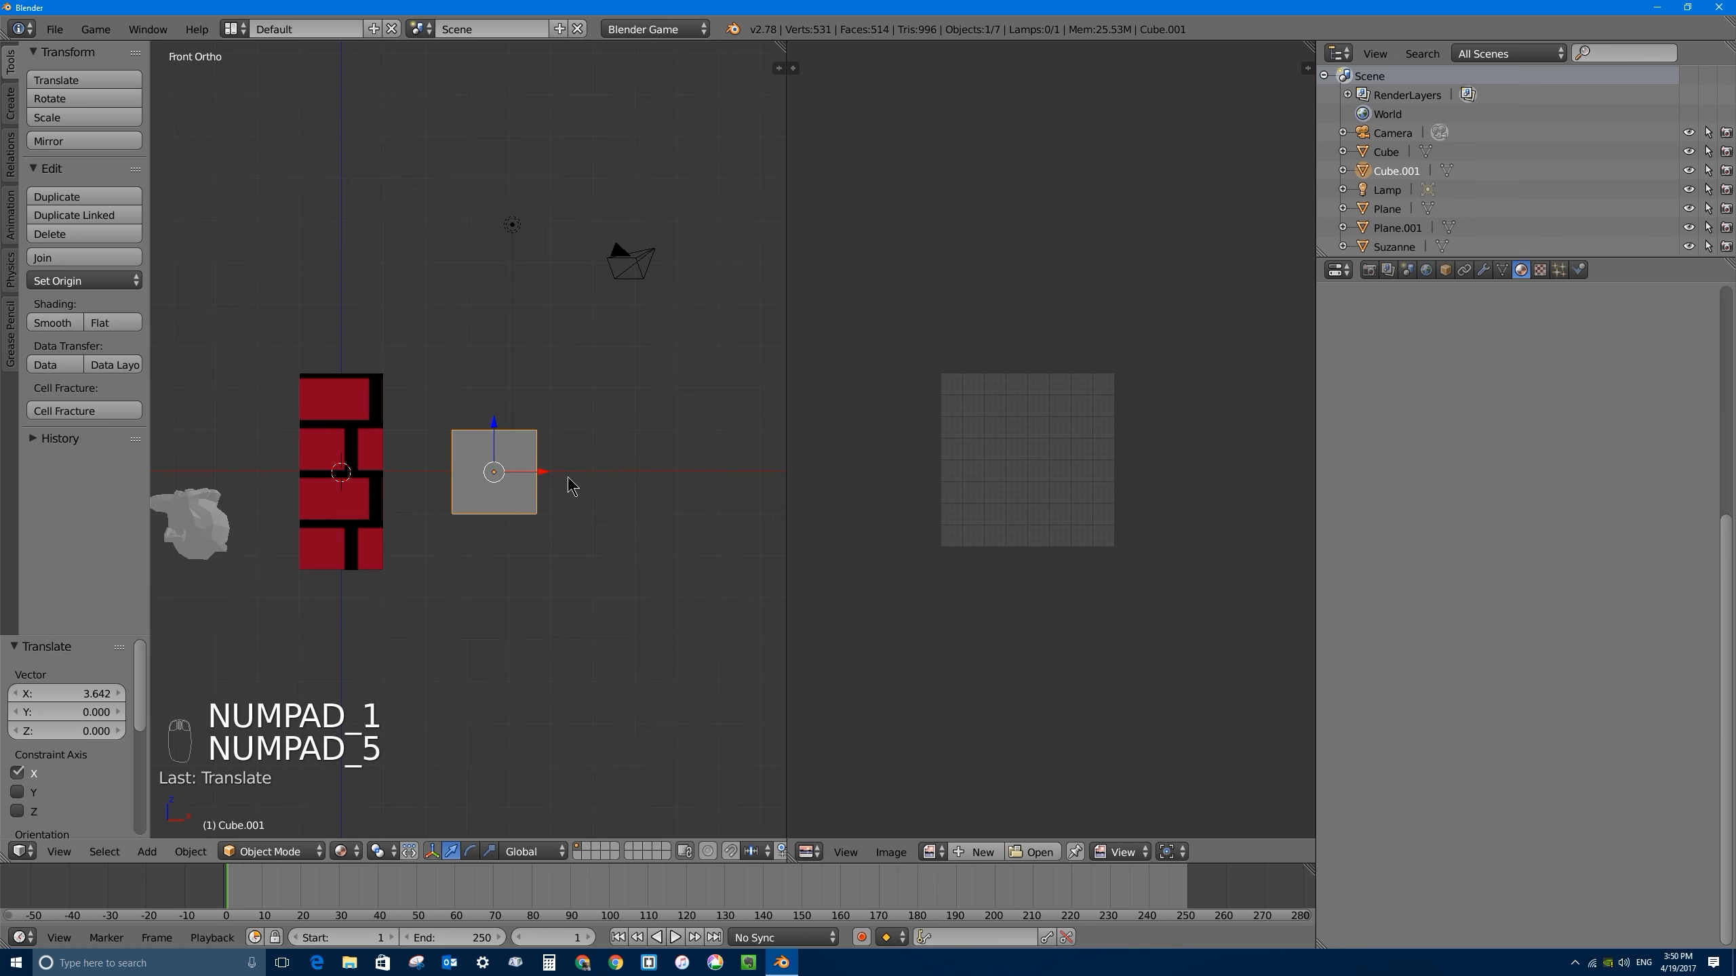
{"action": "left_click_drag", "start_coordinate": [498, 432], "coordinate": [507, 390]}
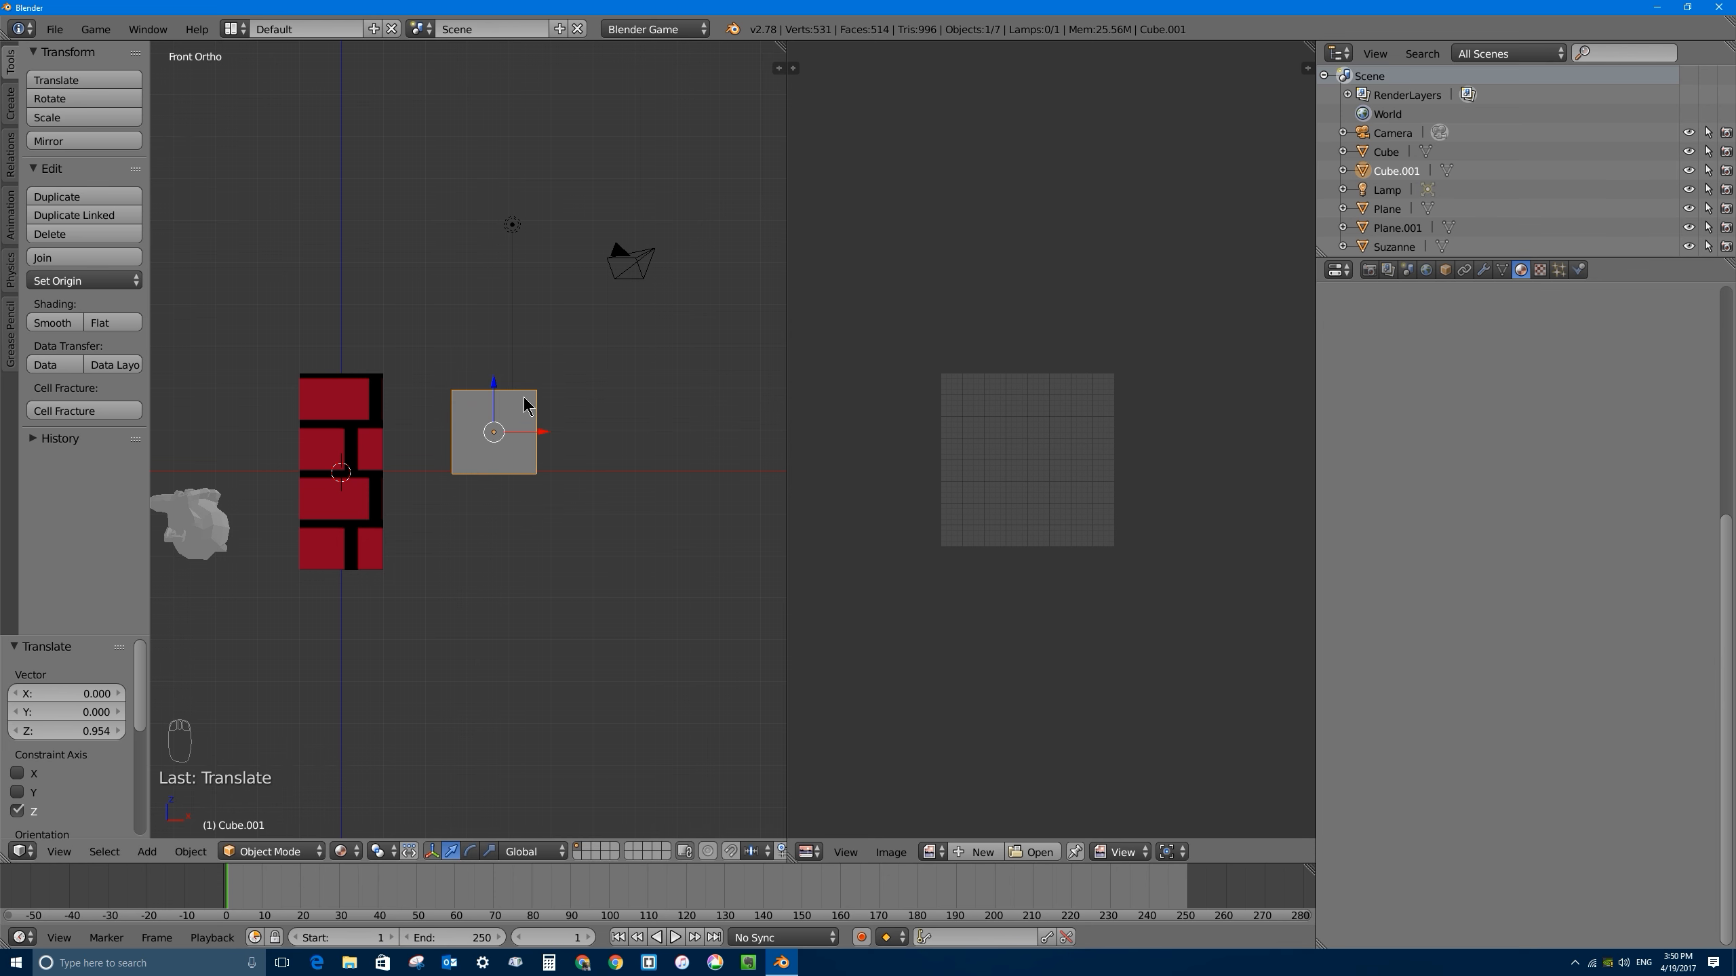
Step: Shrink the cube to roughly a tenth of its size and lower it along Z close to the ground line
{"action": "middle_click_drag", "start_coordinate": [526, 406], "coordinate": [464, 494]}
{"action": "key", "text": "s"}
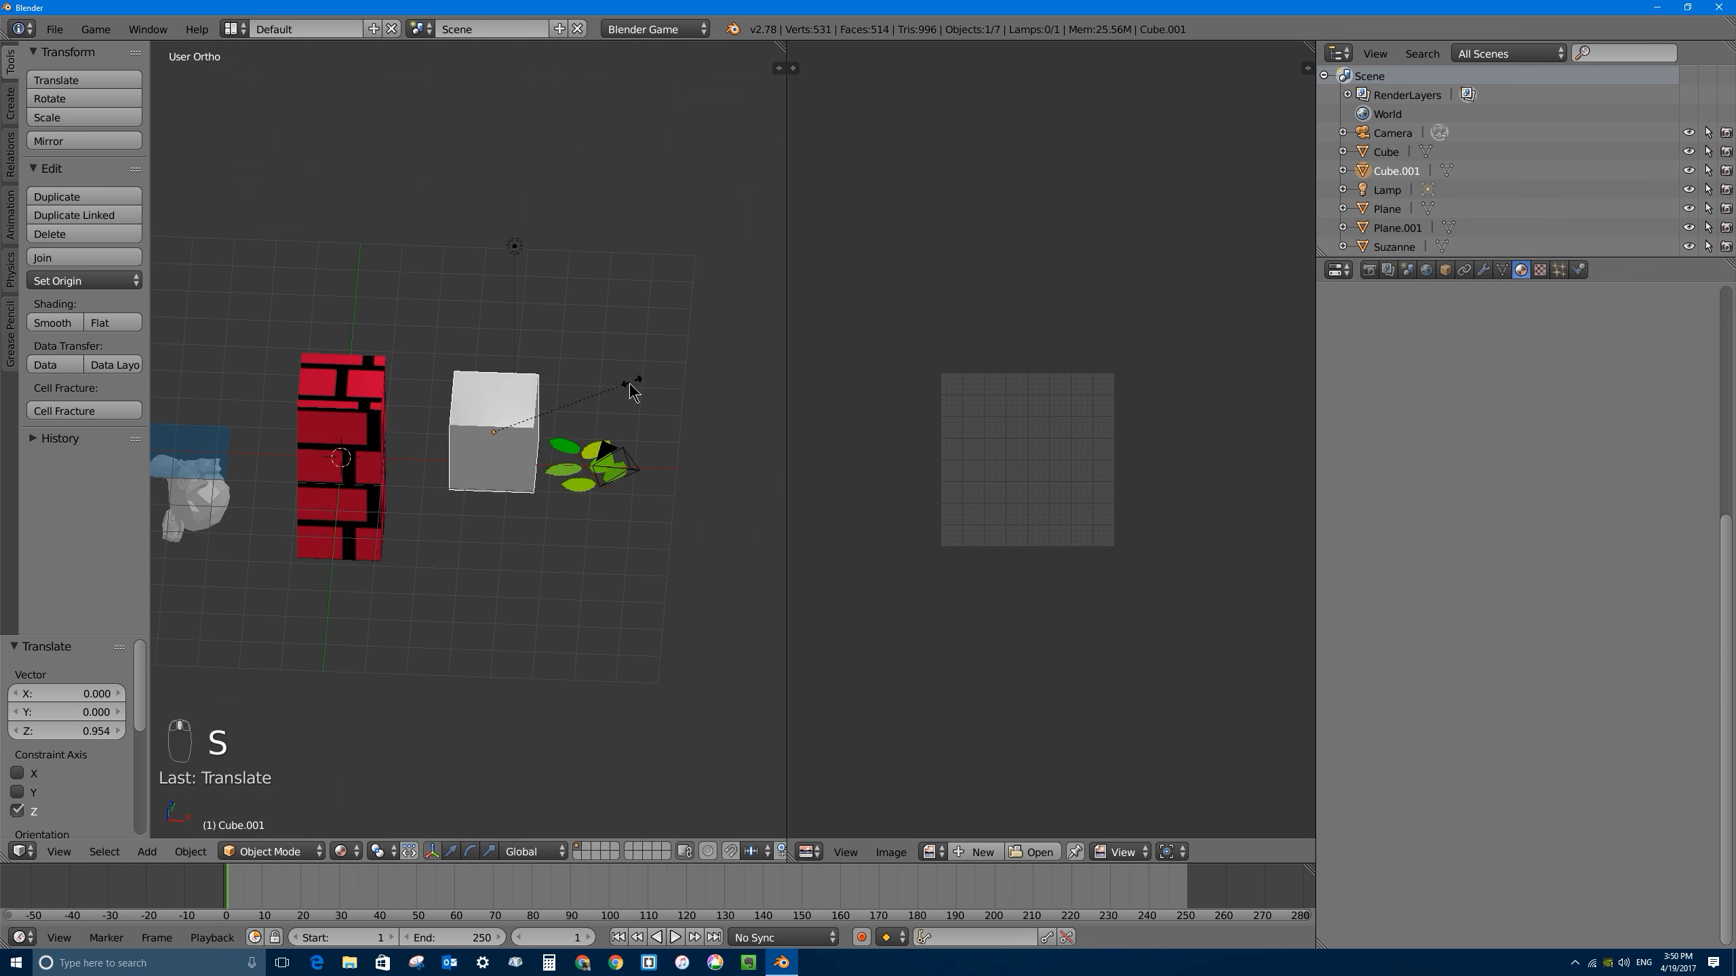
{"action": "left_click", "coordinate": [498, 391]}
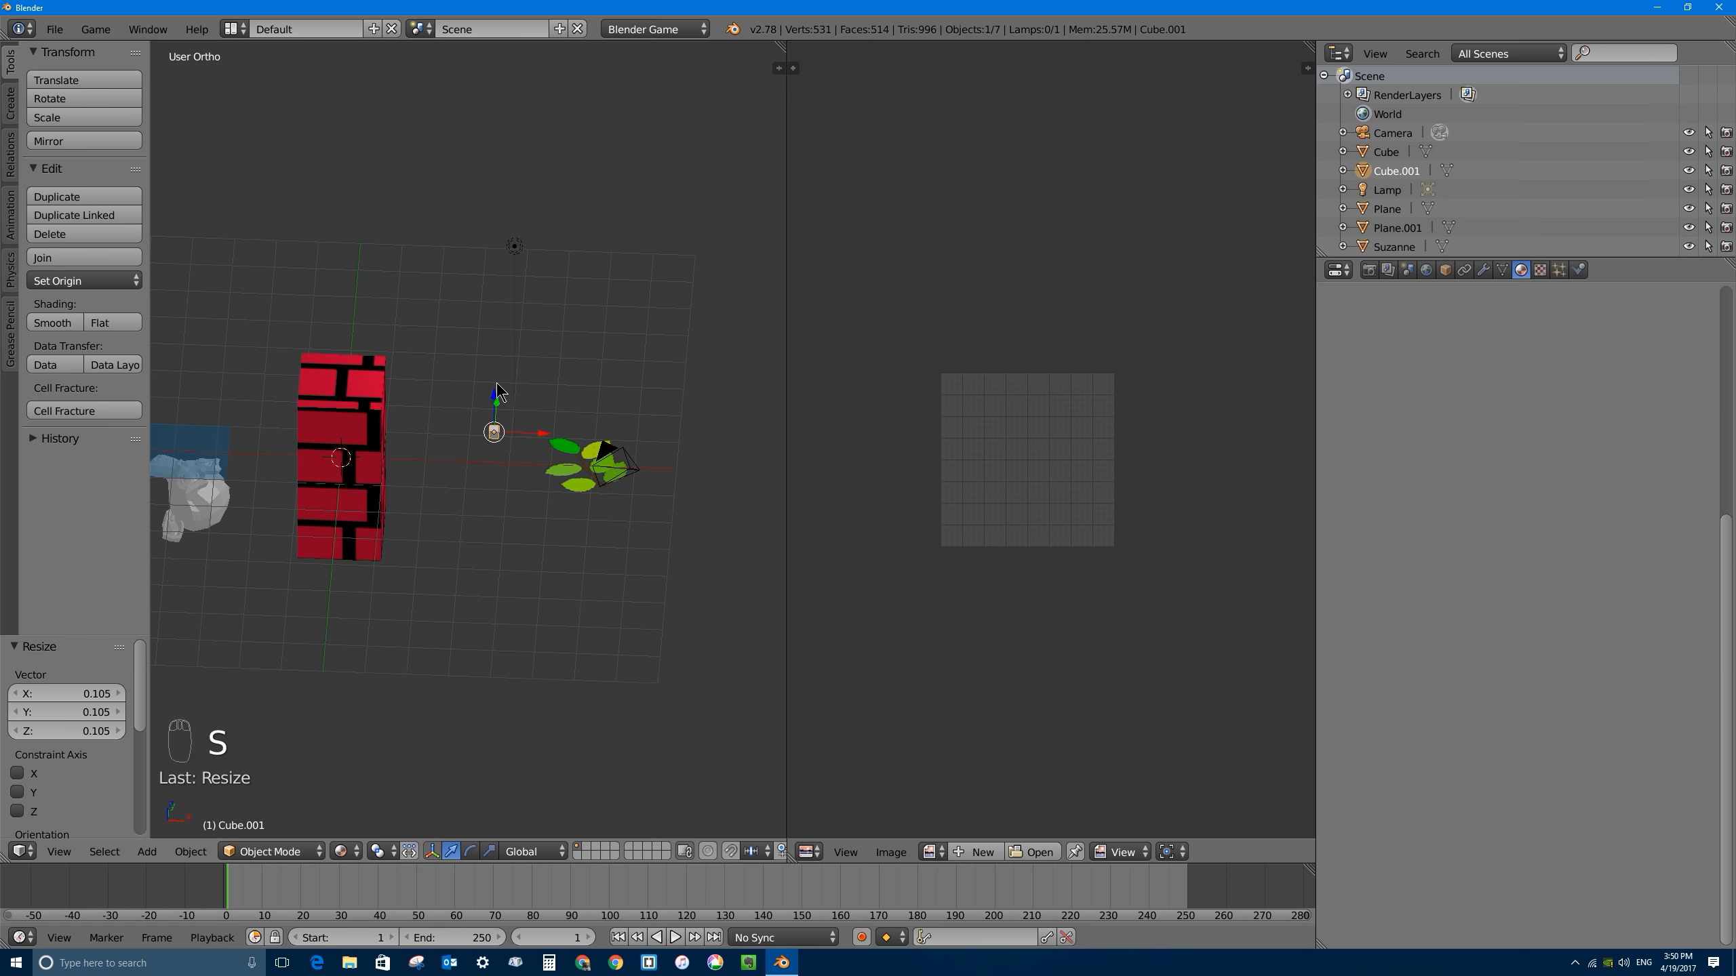
{"action": "key", "text": "s"}
{"action": "left_click", "coordinate": [514, 390]}
{"action": "key", "text": "g"}
{"action": "key", "text": "z"}
{"action": "key", "text": "KP_1"}
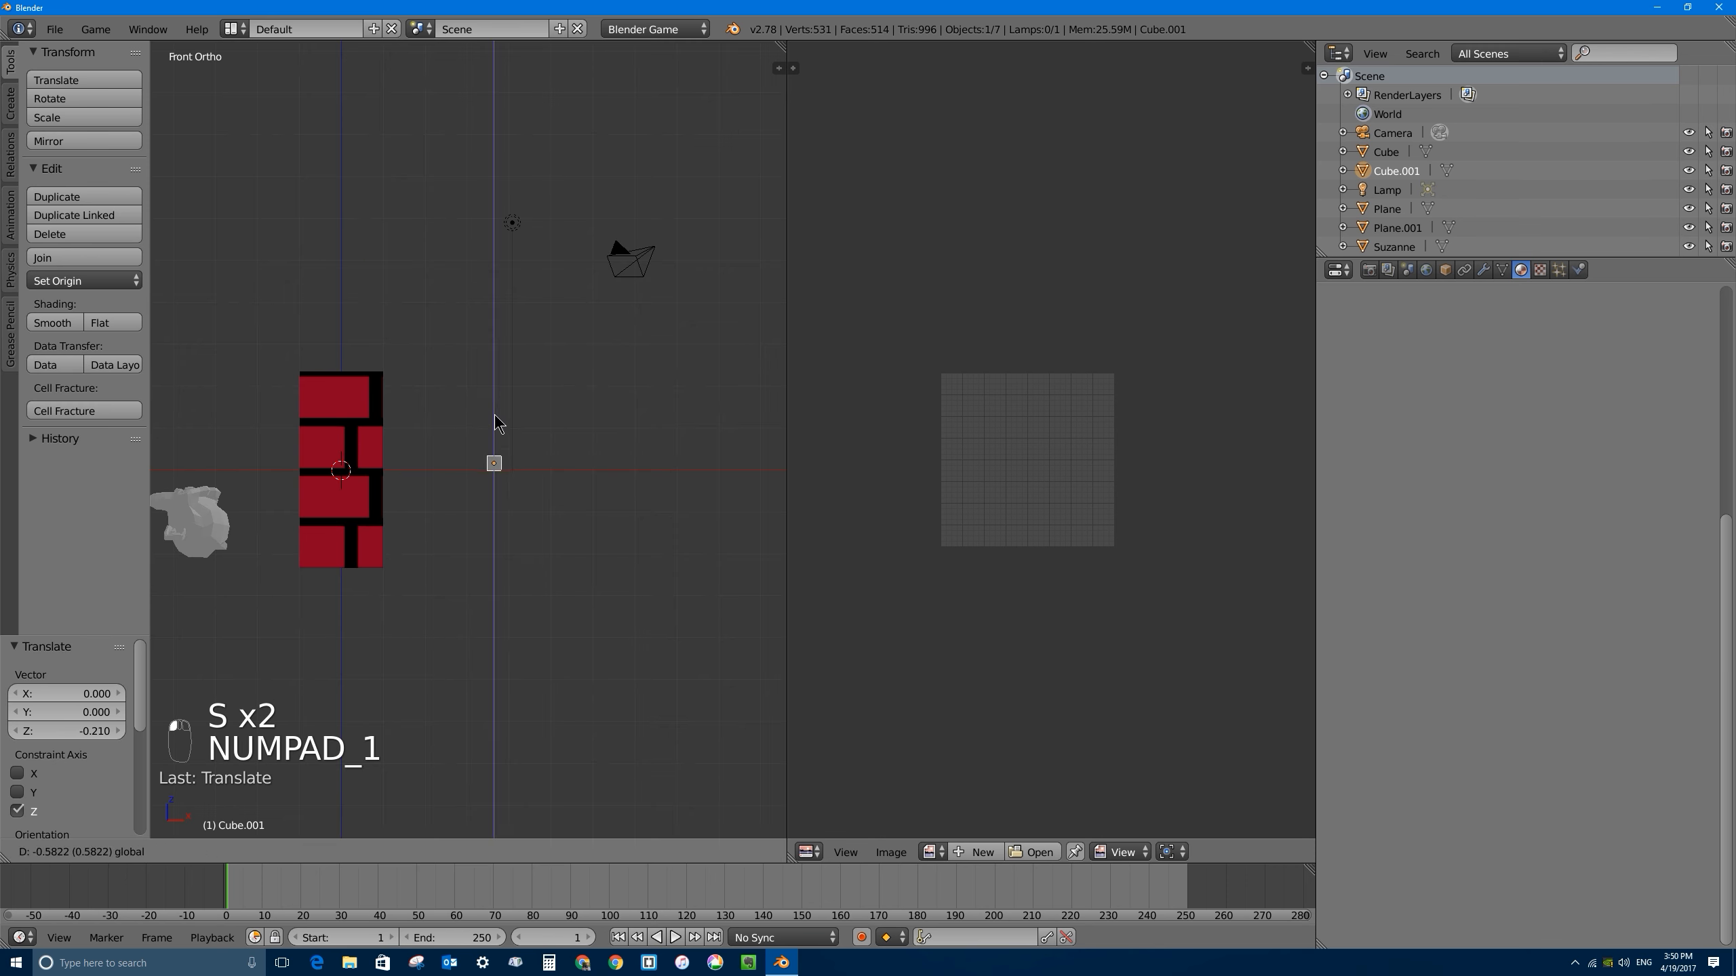
Step: Edit the small cube's mesh and extrude its top face about 5.13 upward into a tall trunk
{"action": "key", "text": "Tab"}
{"action": "mouse_move", "coordinate": [494, 453]}
{"action": "middle_mouse_down"}
{"action": "mouse_move", "coordinate": [472, 424]}
{"action": "mouse_move", "coordinate": [490, 455]}
{"action": "middle_mouse_up"}
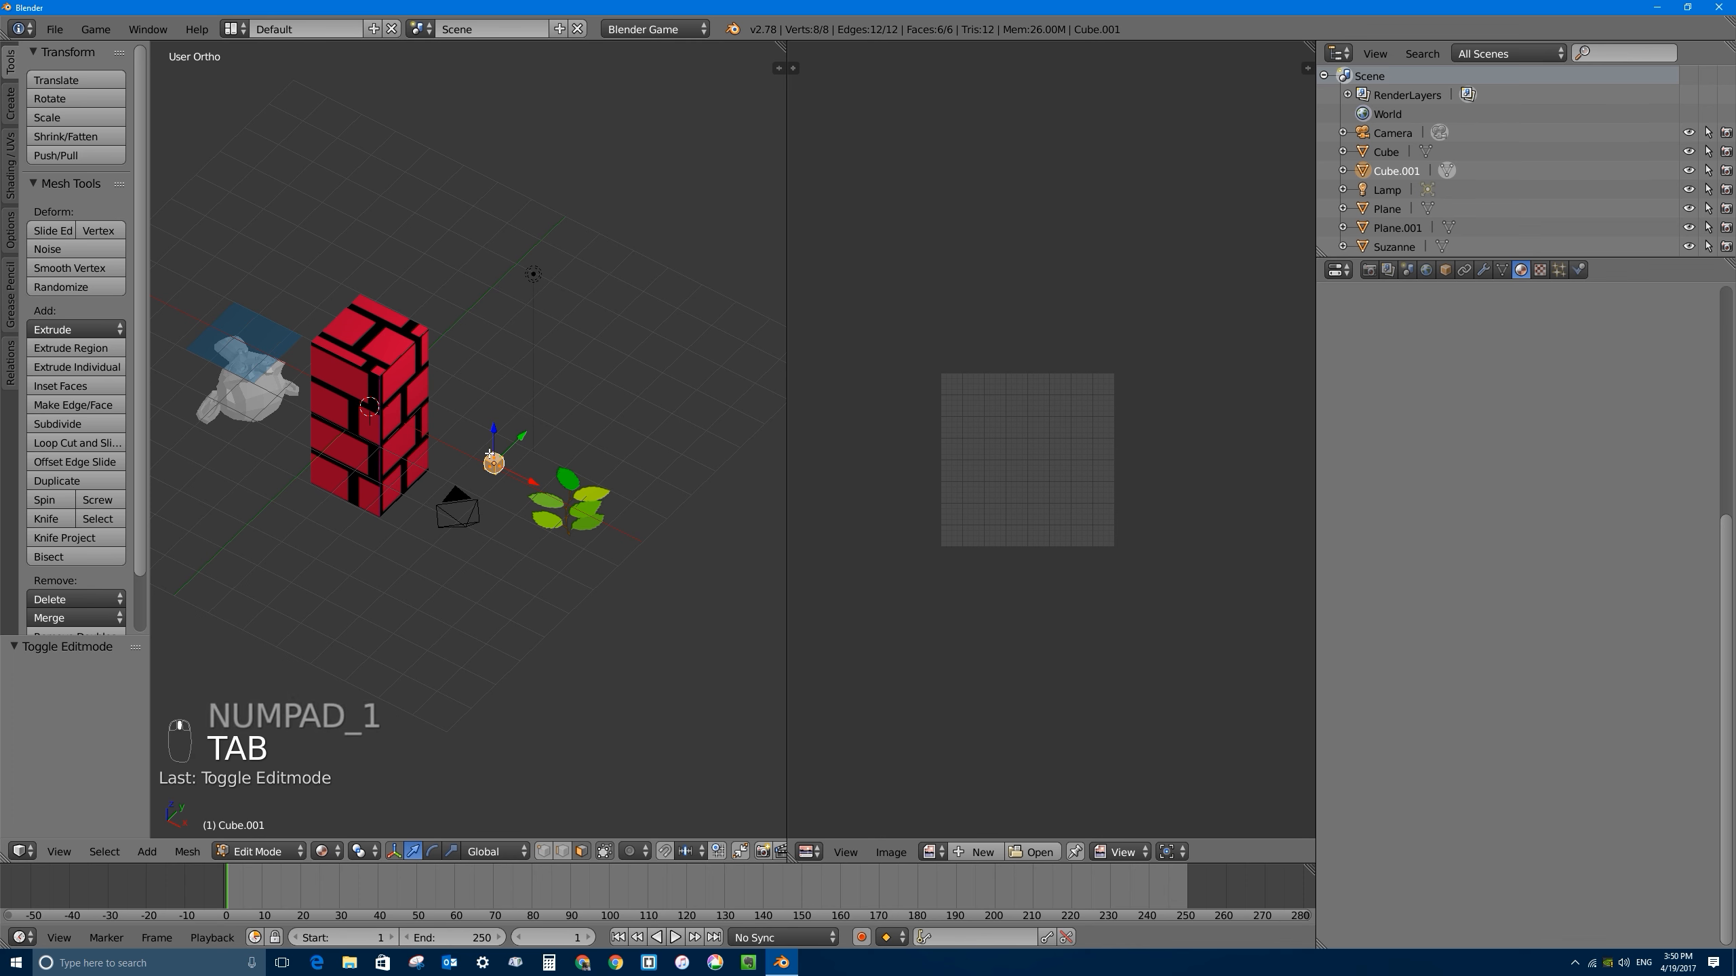
{"action": "right_click", "coordinate": [494, 462]}
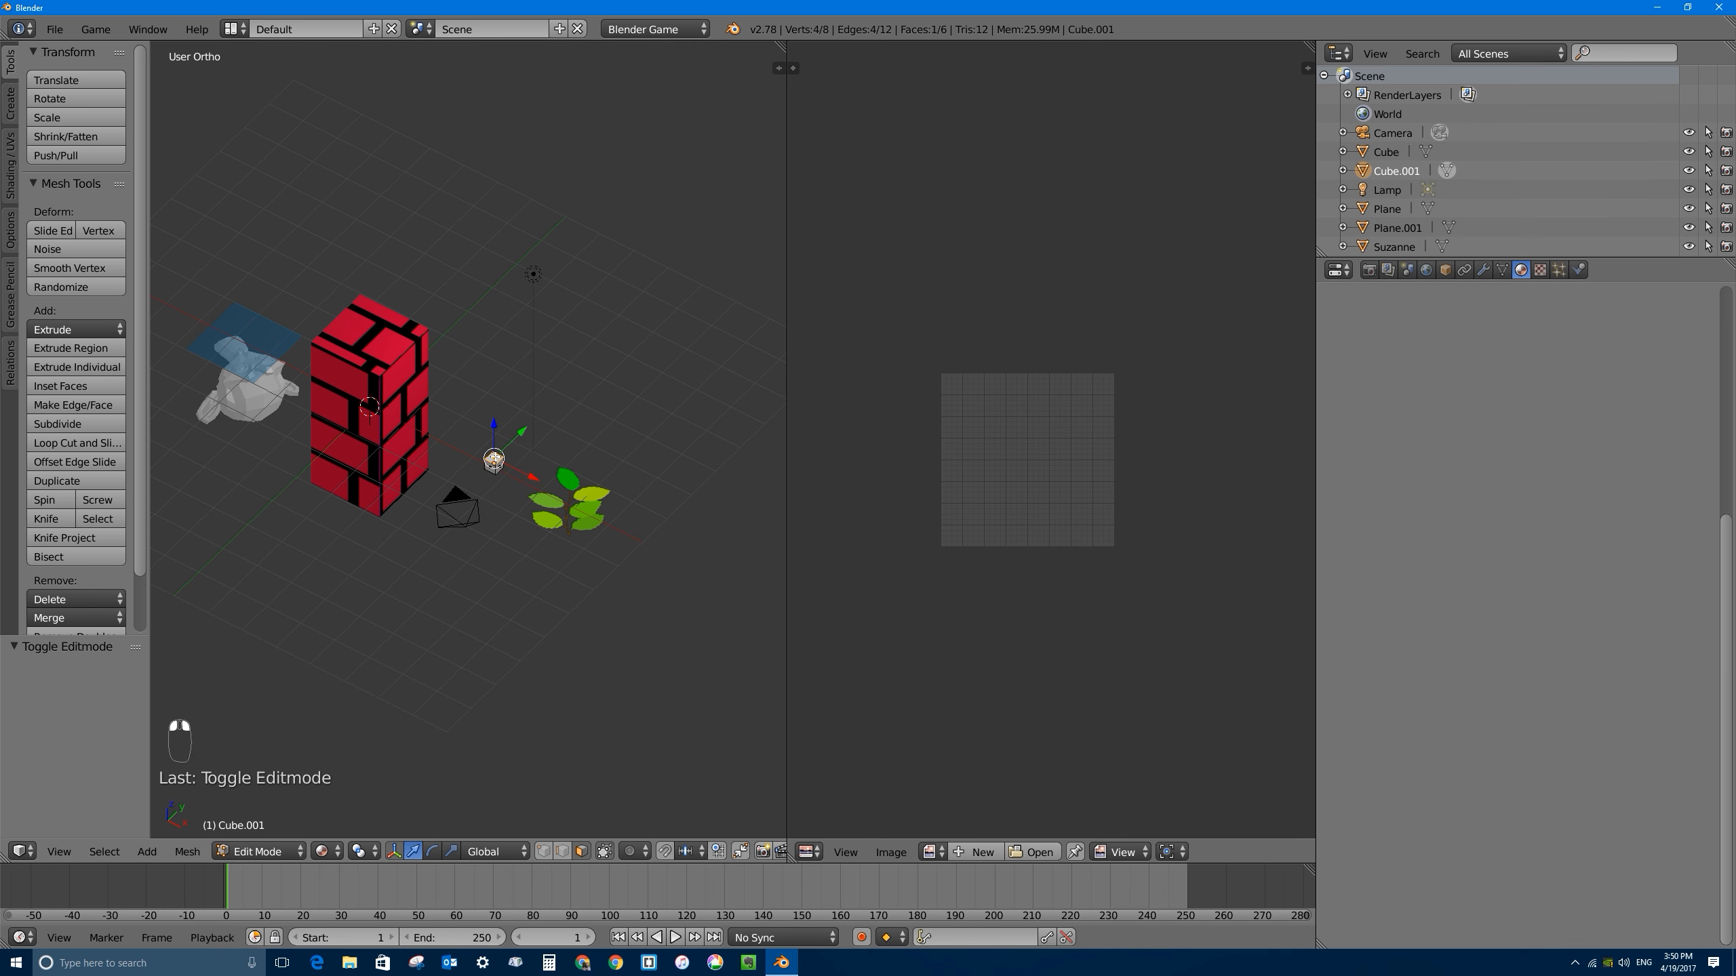
{"action": "middle_click_drag", "start_coordinate": [520, 395], "coordinate": [481, 253], "text": "shift"}
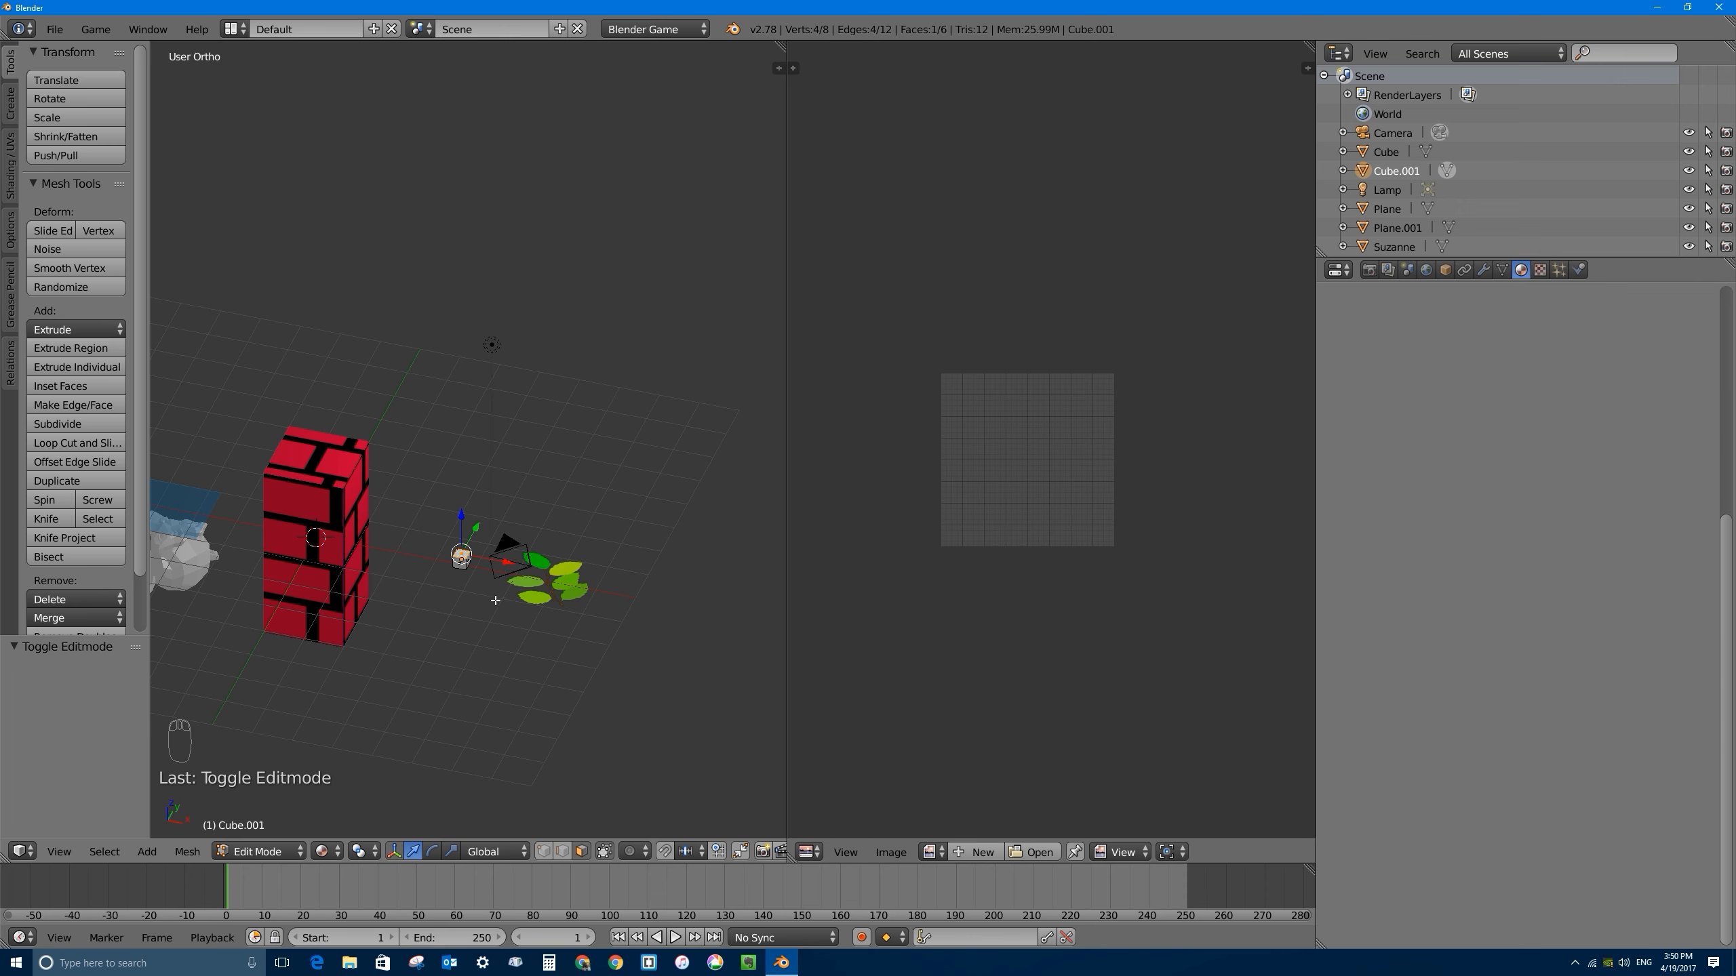
{"action": "scroll", "coordinate": [468, 441], "scroll_direction": "up", "scroll_amount": 4}
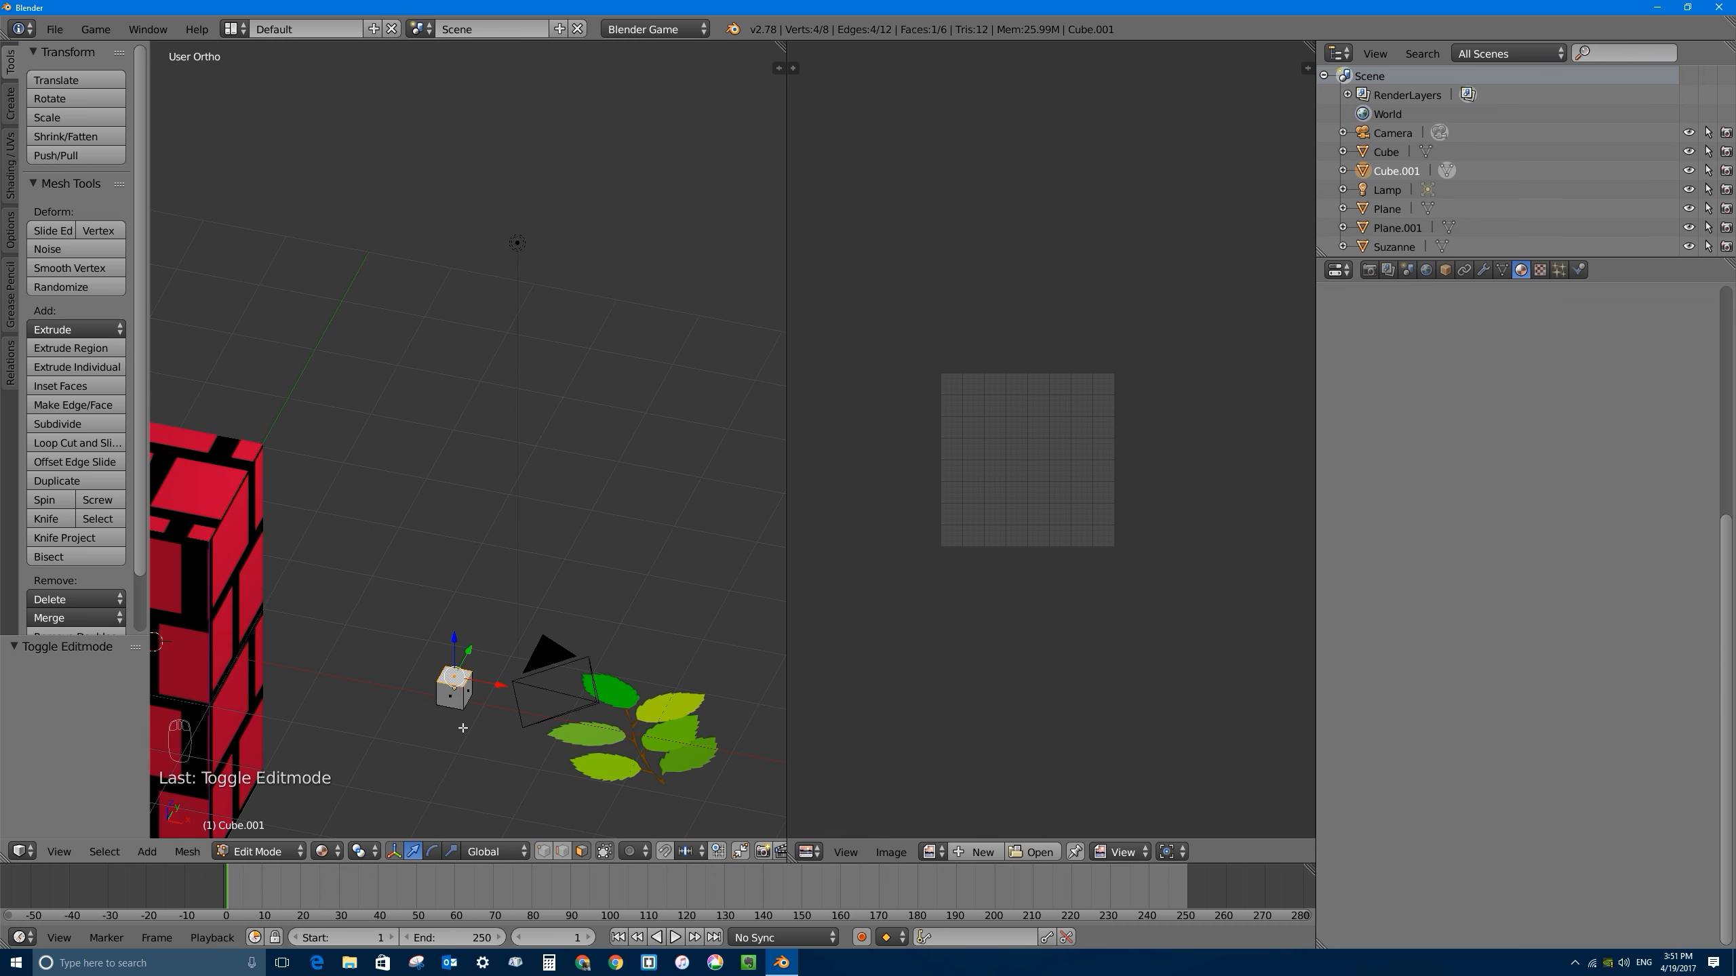
{"action": "key", "text": "e"}
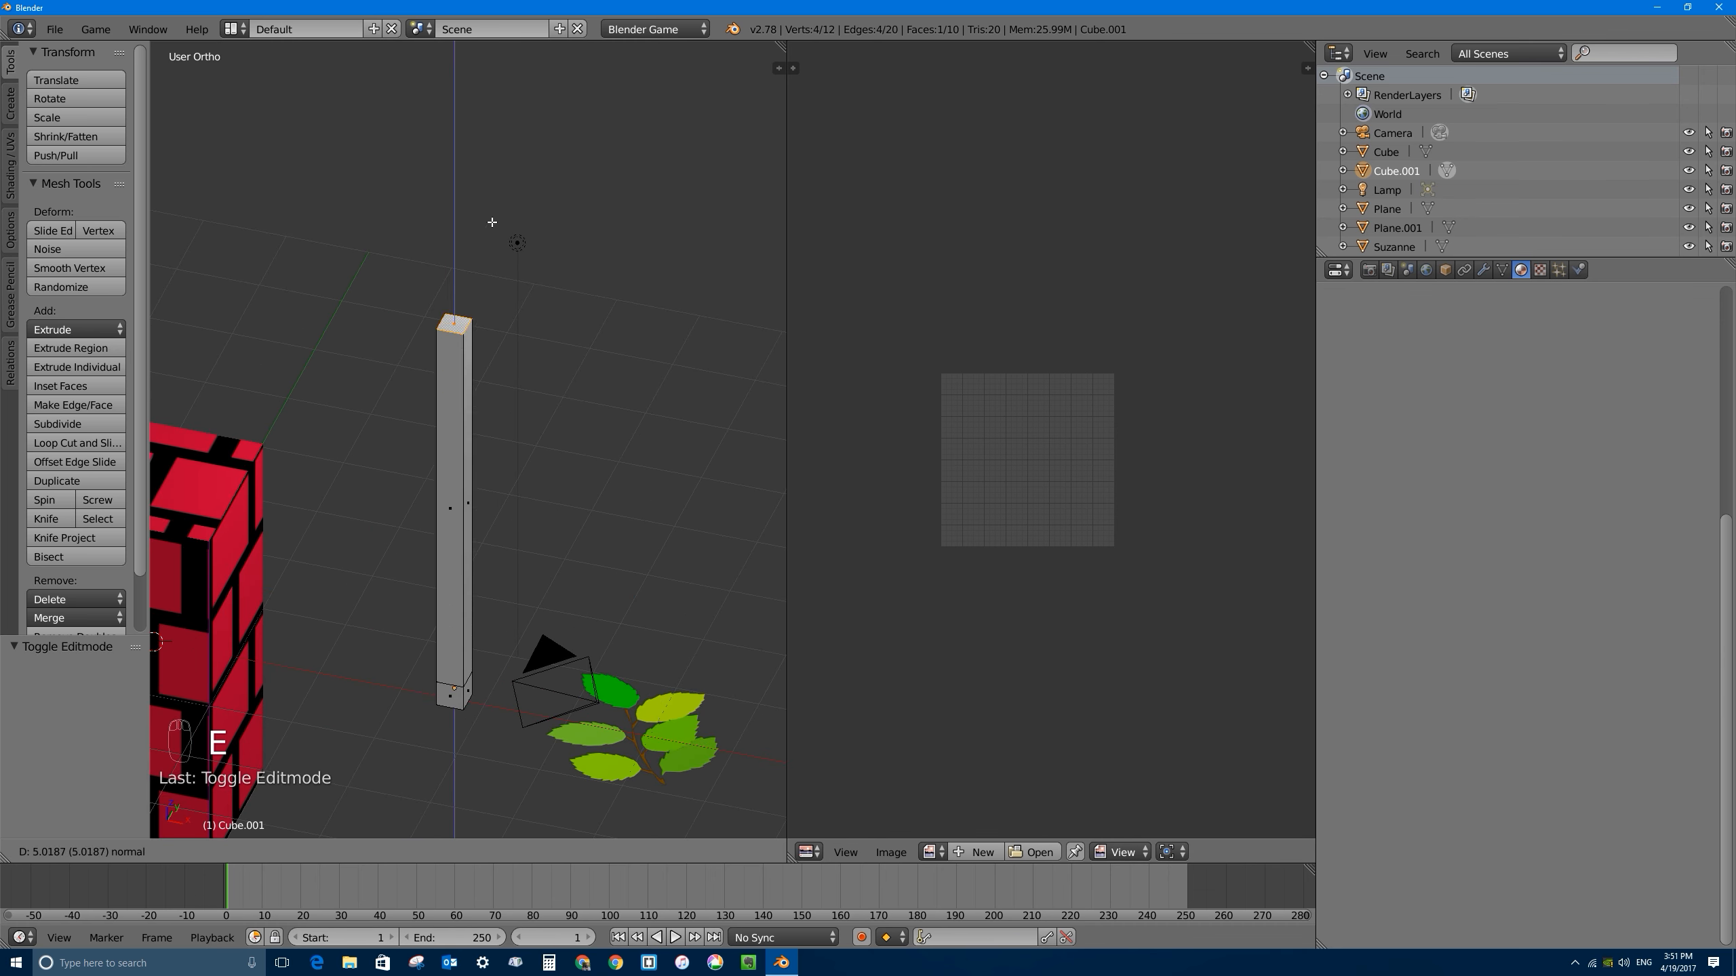
{"action": "left_click", "coordinate": [494, 216]}
Step: Taper the trunk by scaling down its top face, lower that face about 2.13 along Z and rescale it
{"action": "key", "text": "s"}
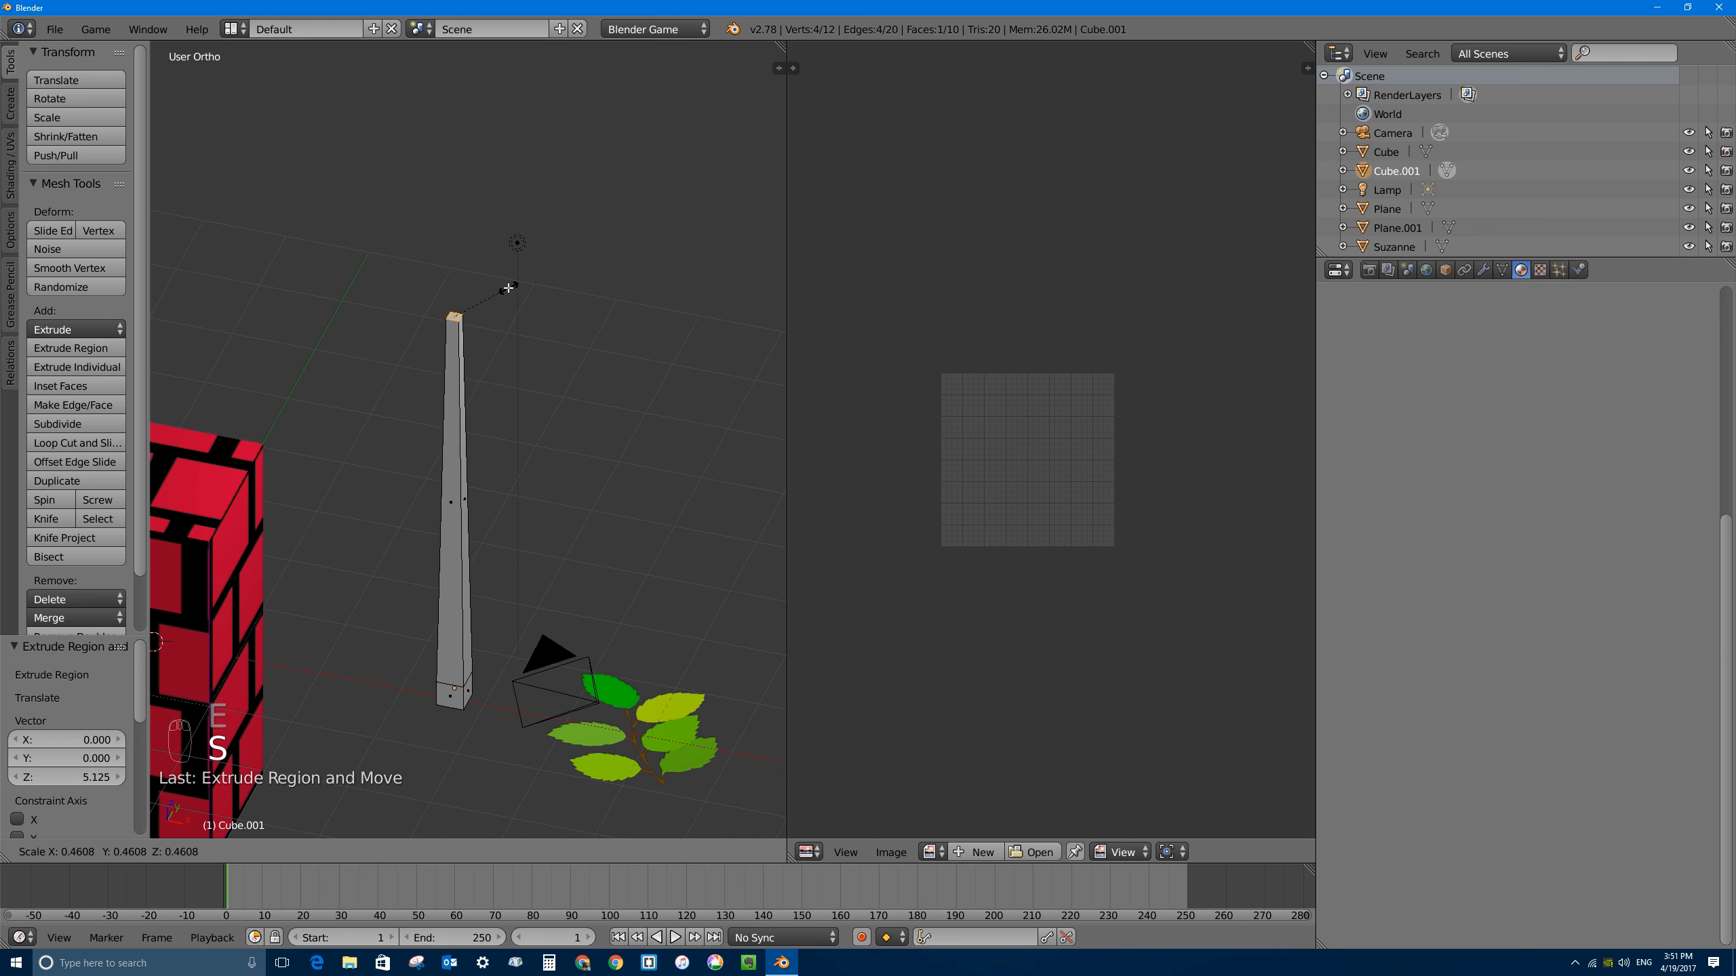
{"action": "left_click", "coordinate": [507, 283]}
{"action": "left_click_drag", "start_coordinate": [459, 278], "coordinate": [459, 430]}
{"action": "key", "text": "s"}
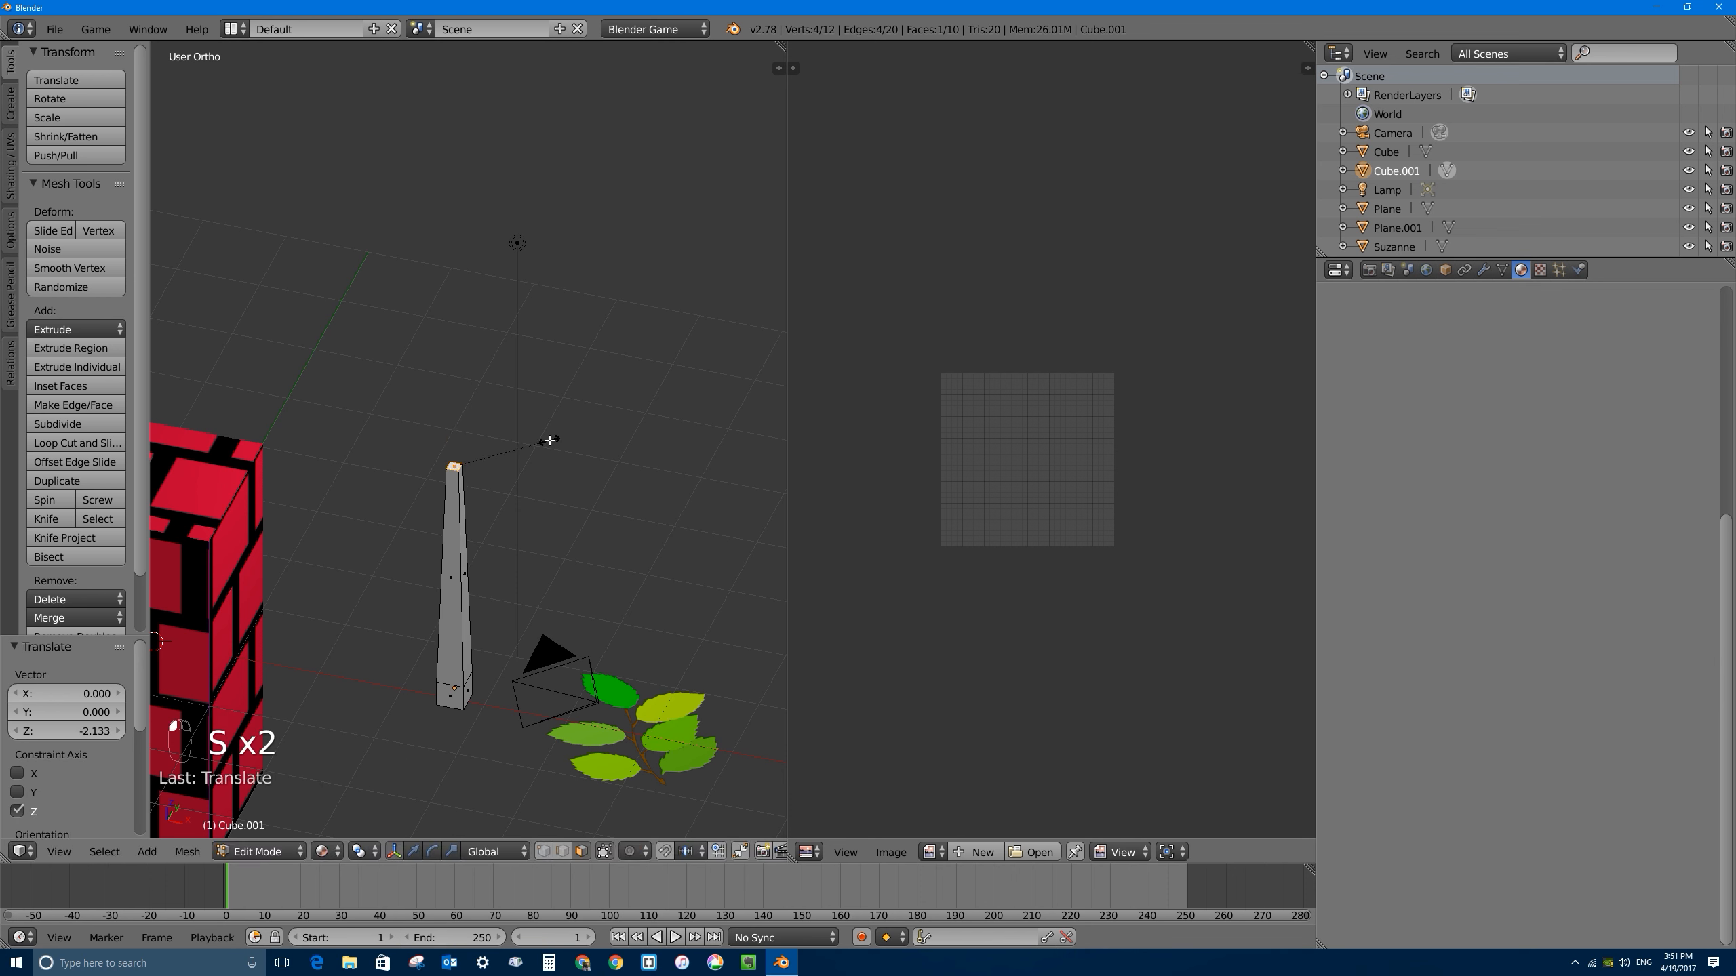
{"action": "left_click", "coordinate": [578, 441]}
Step: Extrude the trunk's top face about 3.07 upward and scale the new end to about 0.66
{"action": "key", "text": "e"}
{"action": "left_click", "coordinate": [574, 275]}
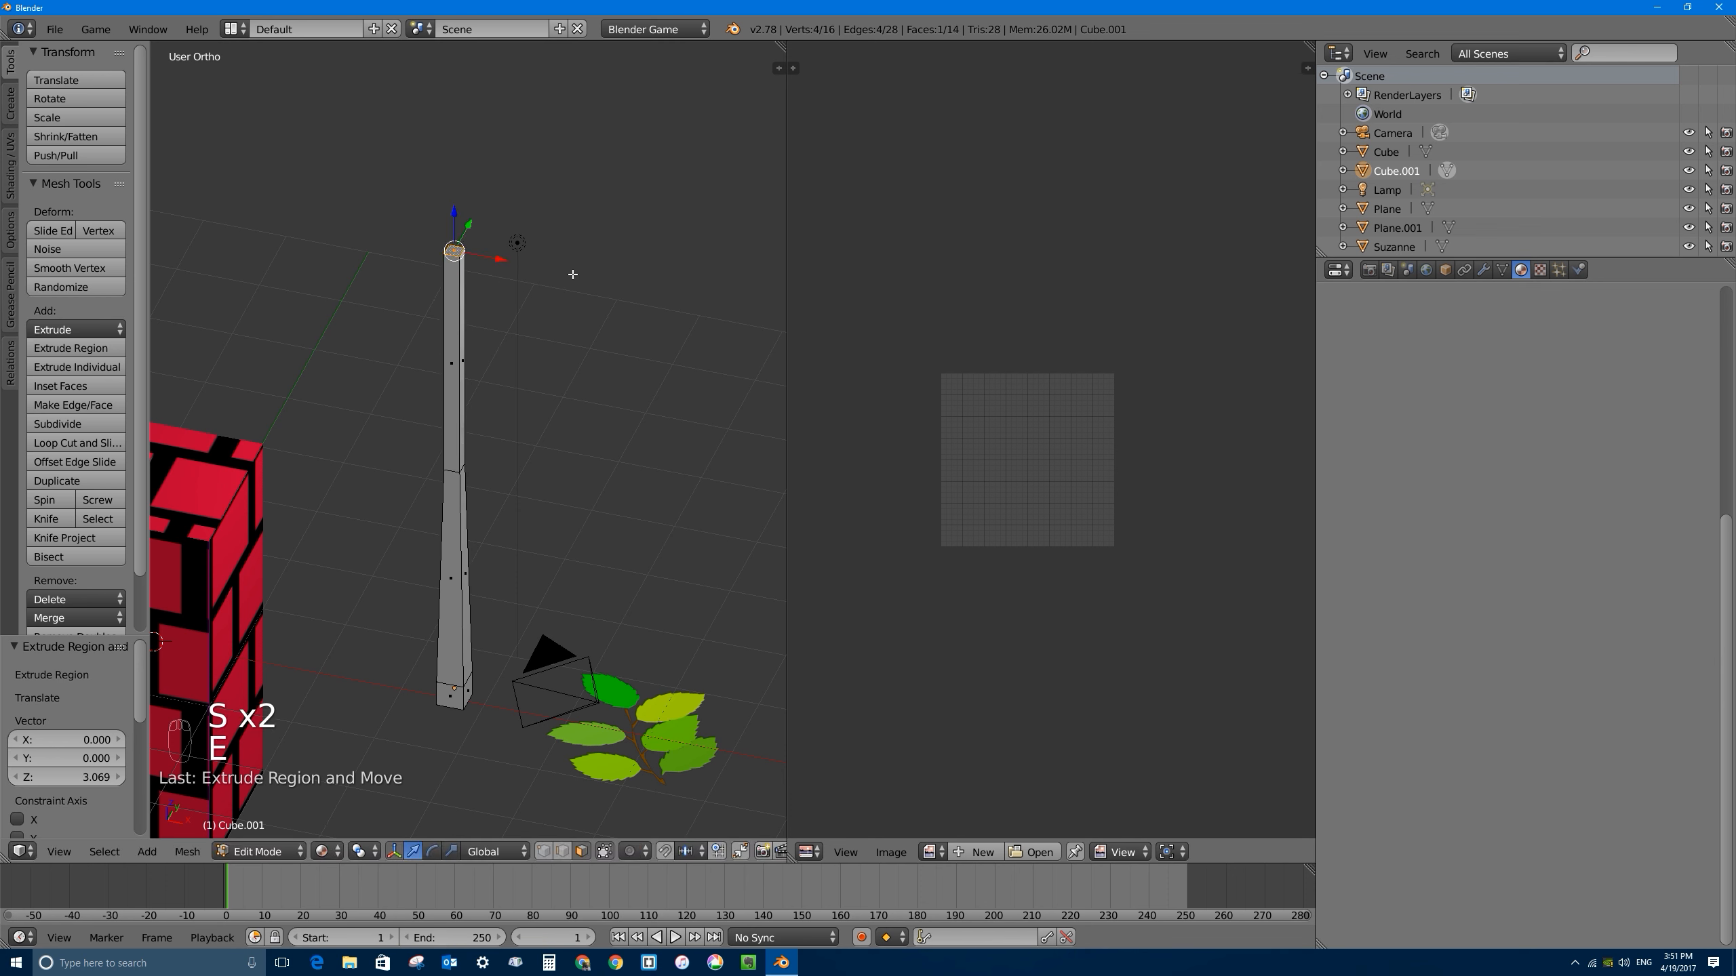
{"action": "key", "text": "s"}
{"action": "left_click", "coordinate": [531, 272]}
Step: Bend the upper trunk by shifting its top face slightly sideways, mainly about -0.31 in Y, and rotating it about -28.8°
{"action": "middle_click_drag", "start_coordinate": [531, 271], "coordinate": [494, 303]}
{"action": "key", "text": "g"}
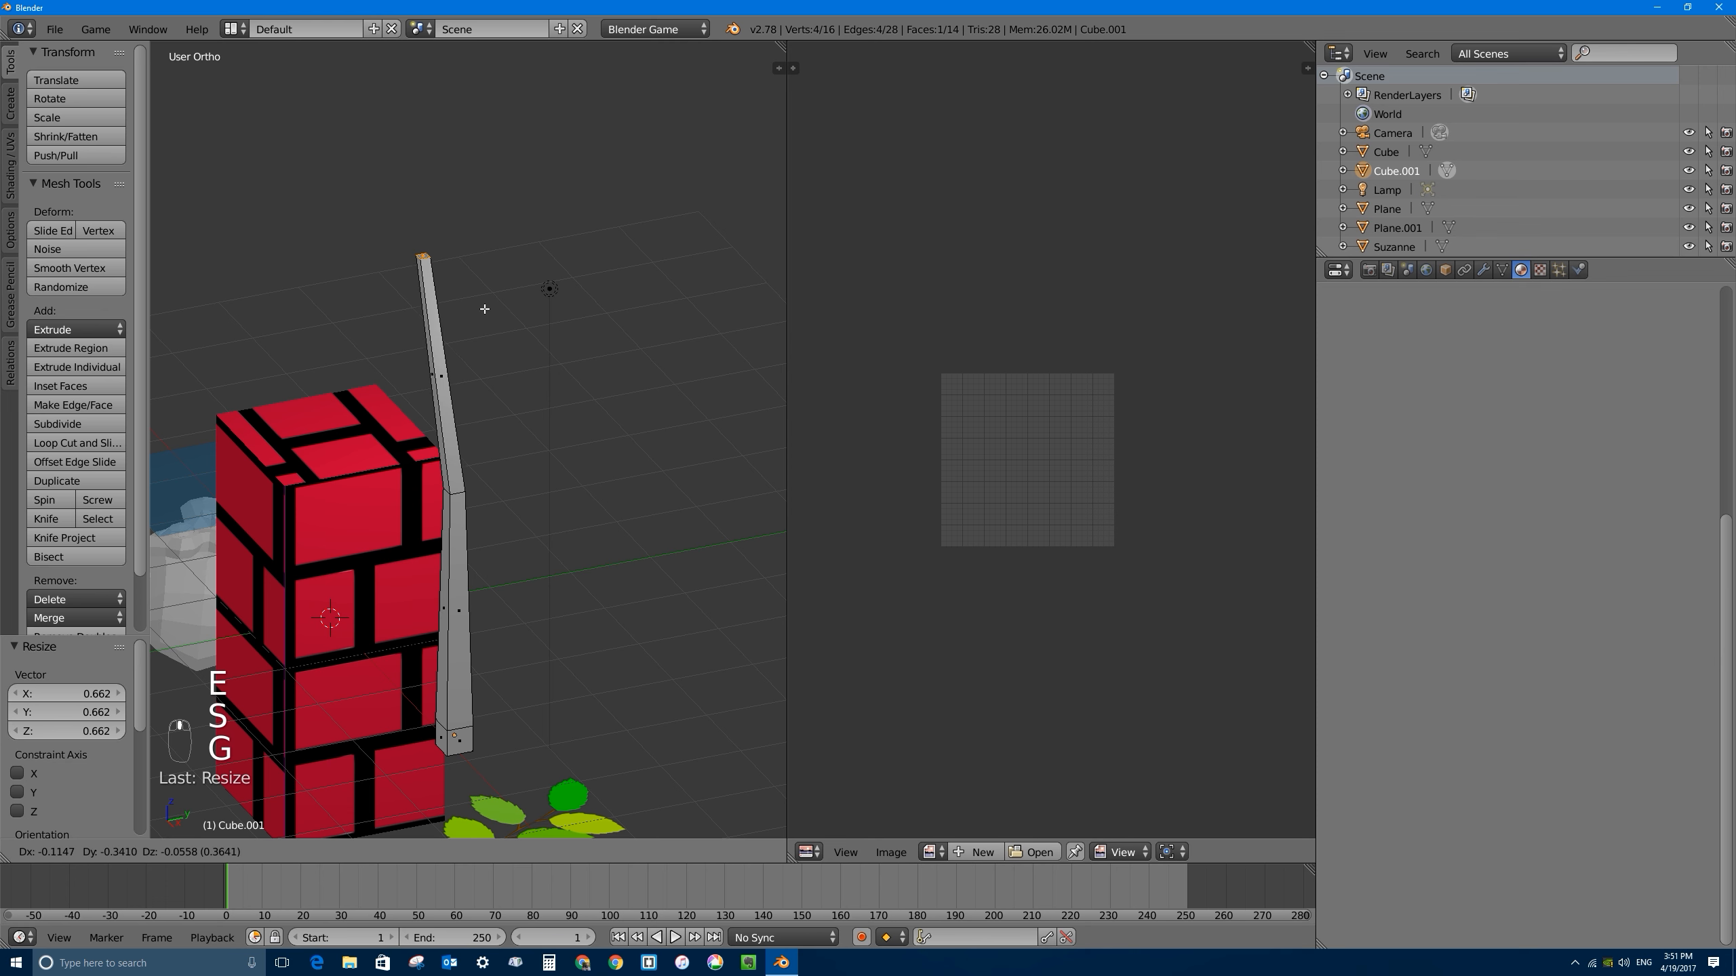
{"action": "left_click", "coordinate": [495, 305]}
{"action": "key", "text": "r"}
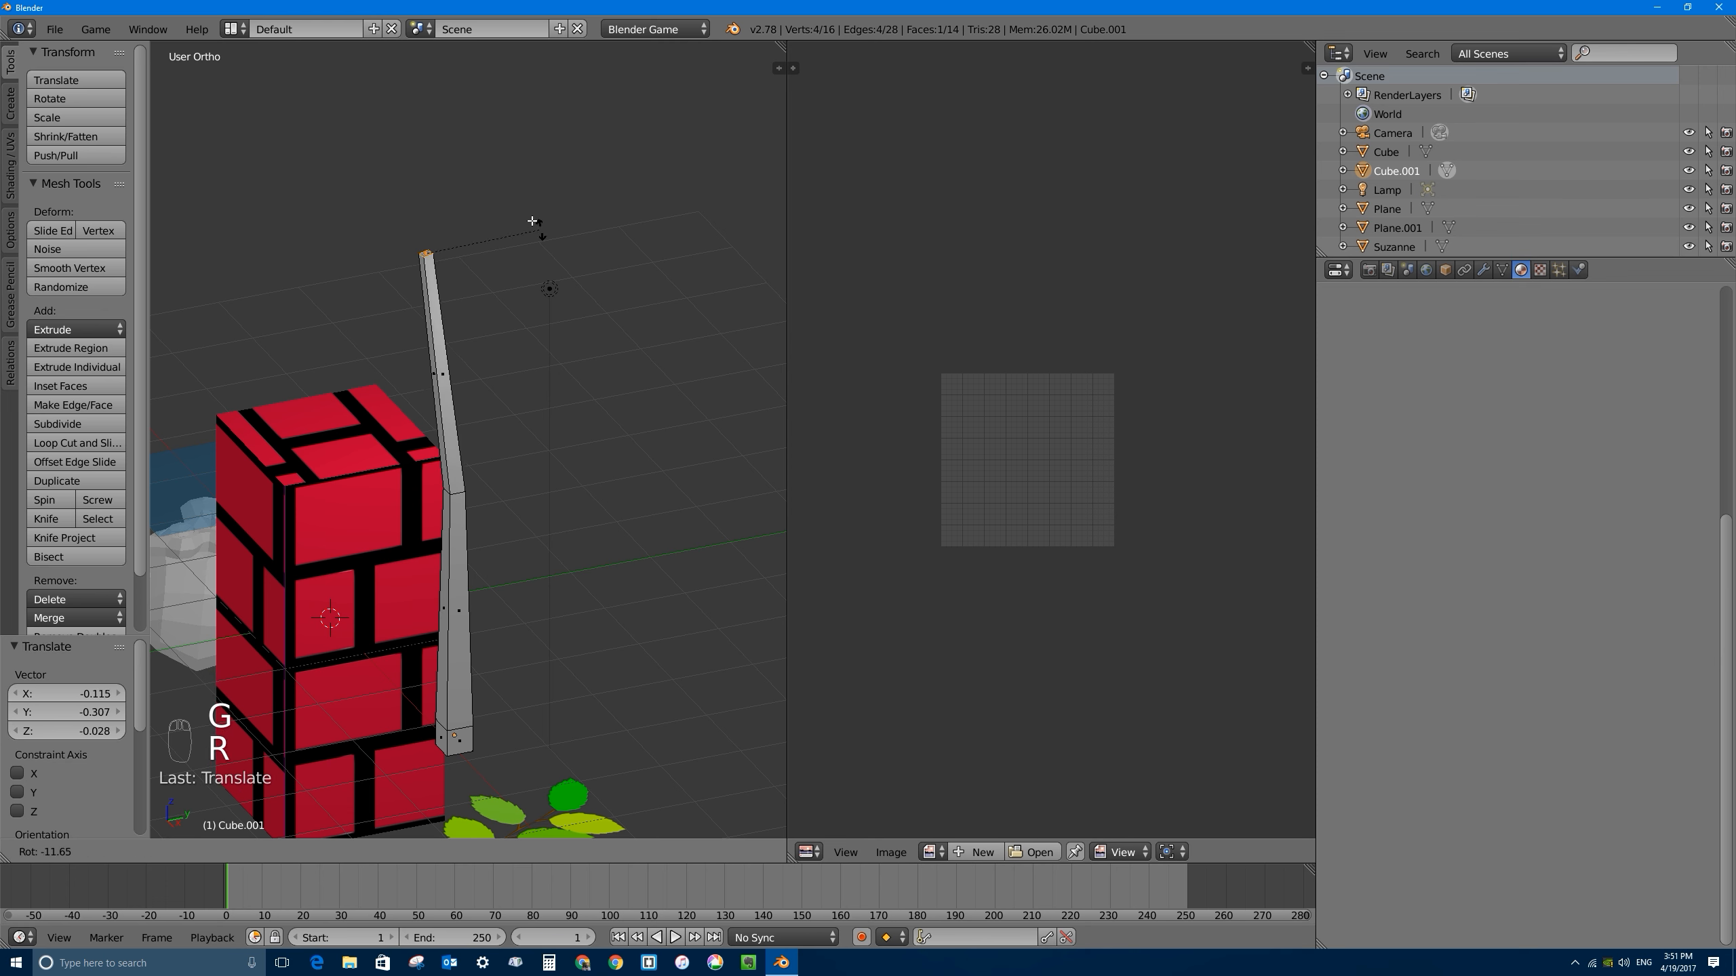
{"action": "left_click", "coordinate": [522, 201]}
Step: Extrude a branch about 2.46 long from the trunk top, move its end sideways and down, and rotate the end about -37.9°
{"action": "middle_click_drag", "start_coordinate": [522, 200], "coordinate": [496, 260]}
{"action": "key", "text": "e"}
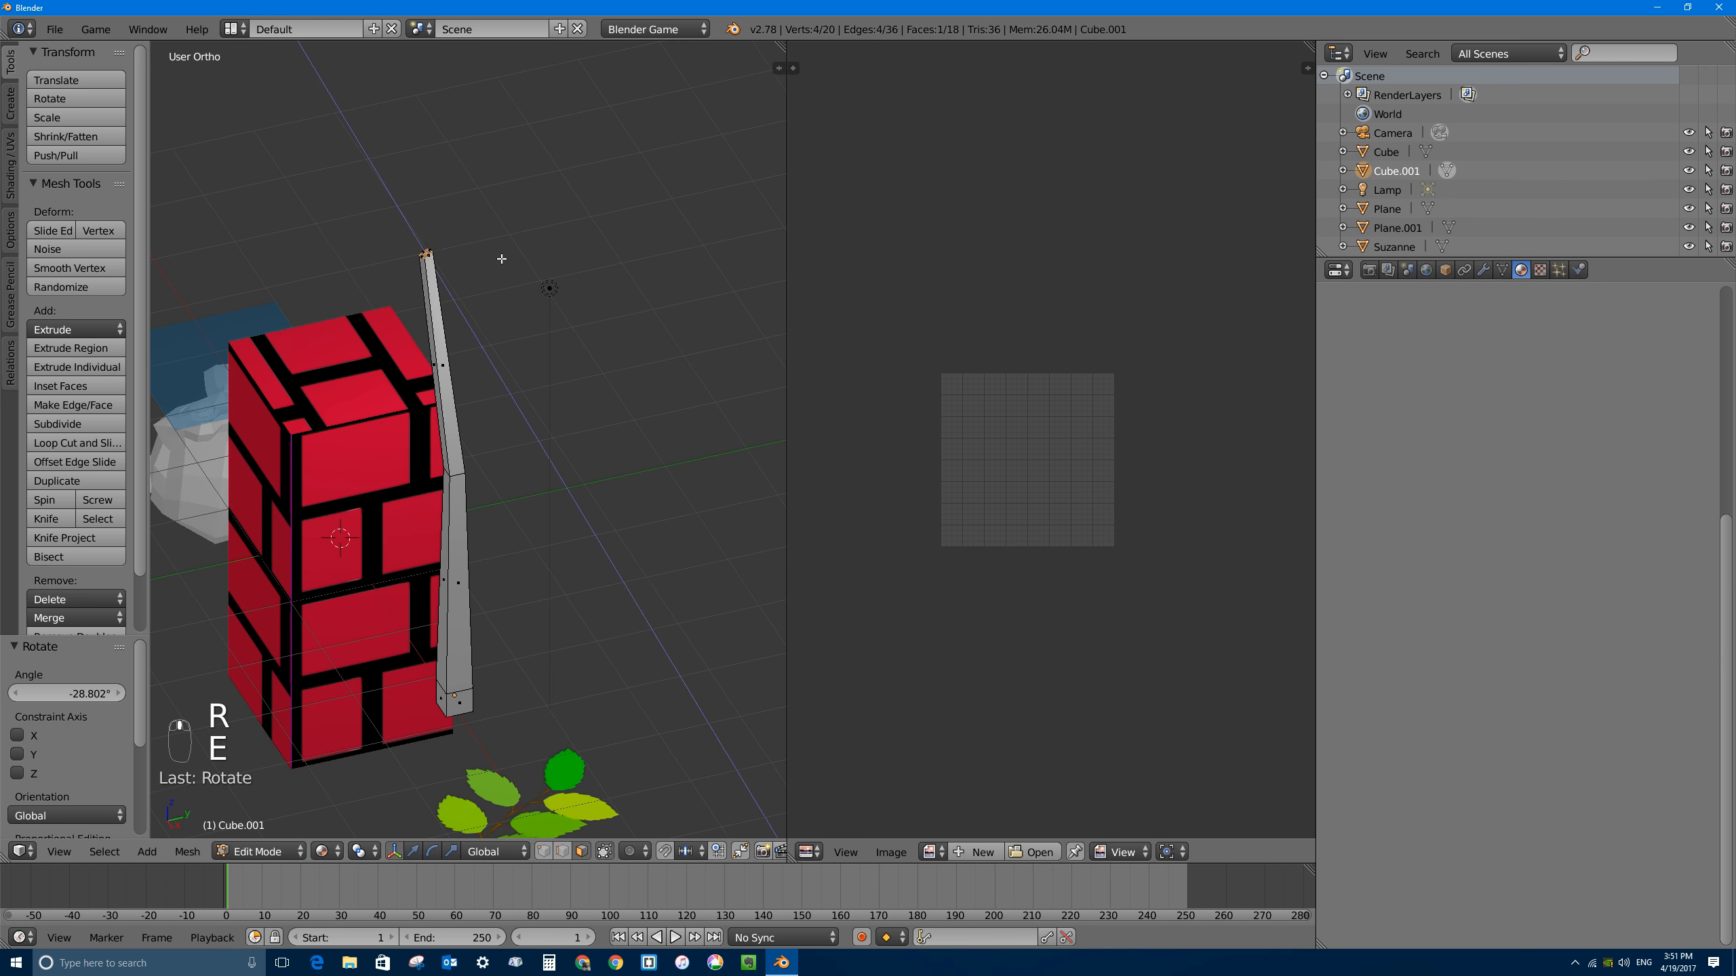
{"action": "left_click", "coordinate": [349, 158]}
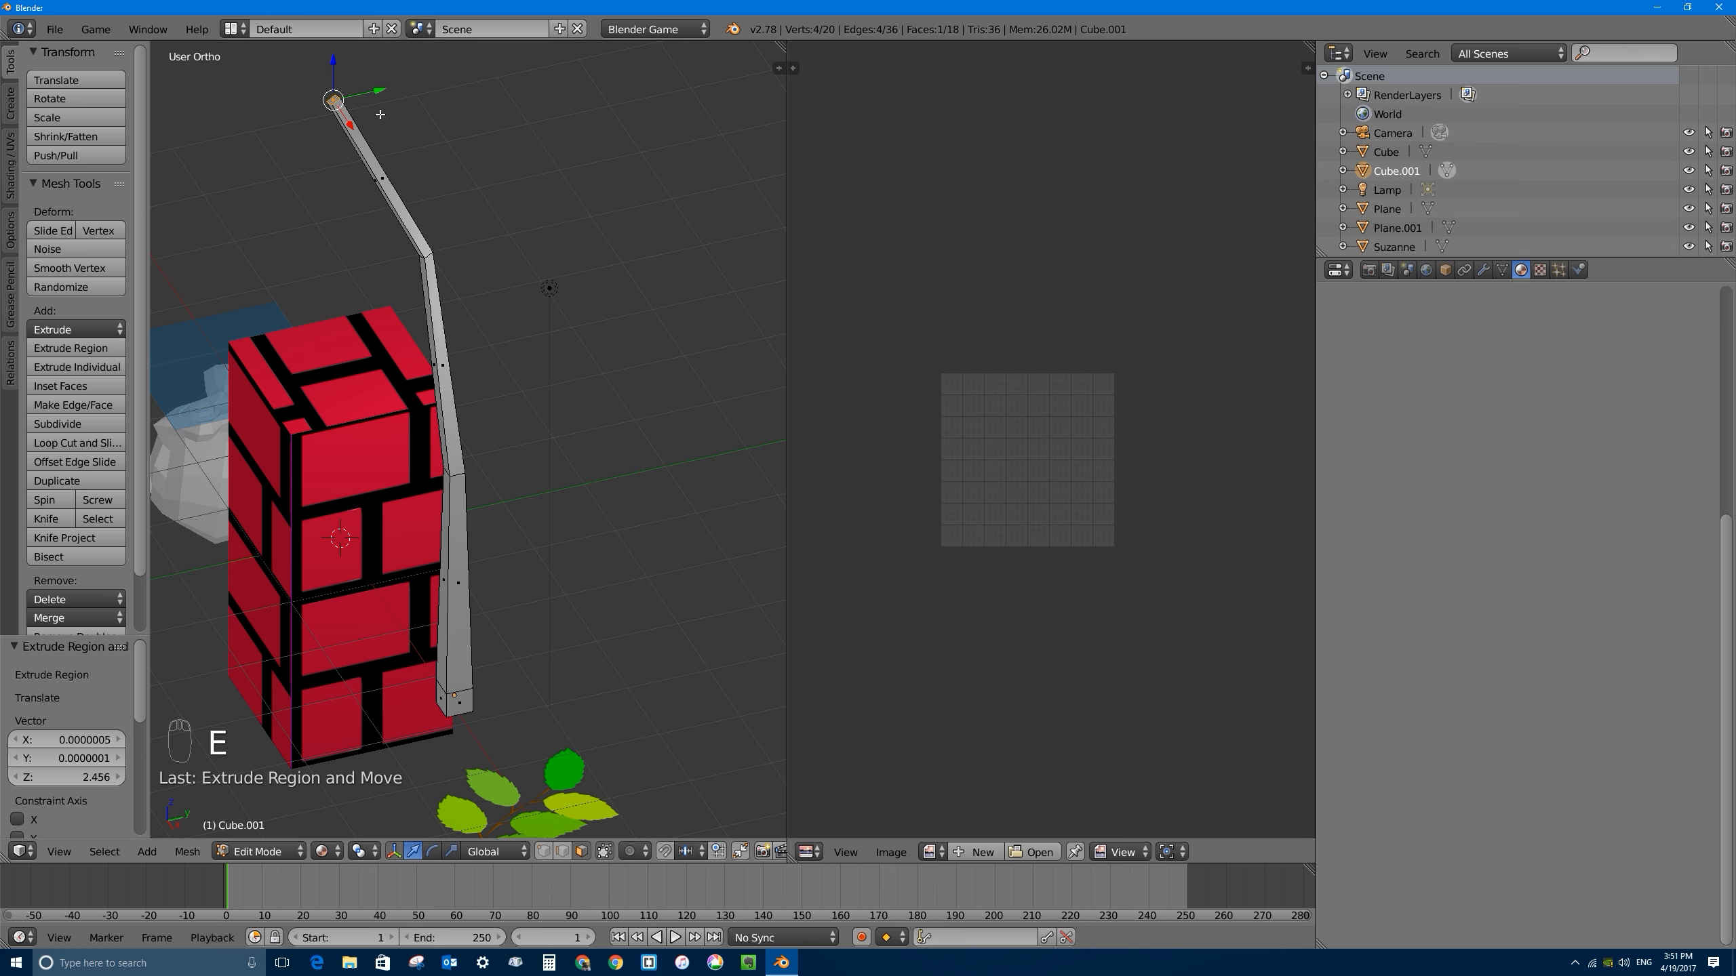
{"action": "key", "text": "g"}
{"action": "left_click", "coordinate": [353, 250]}
{"action": "key", "text": "r"}
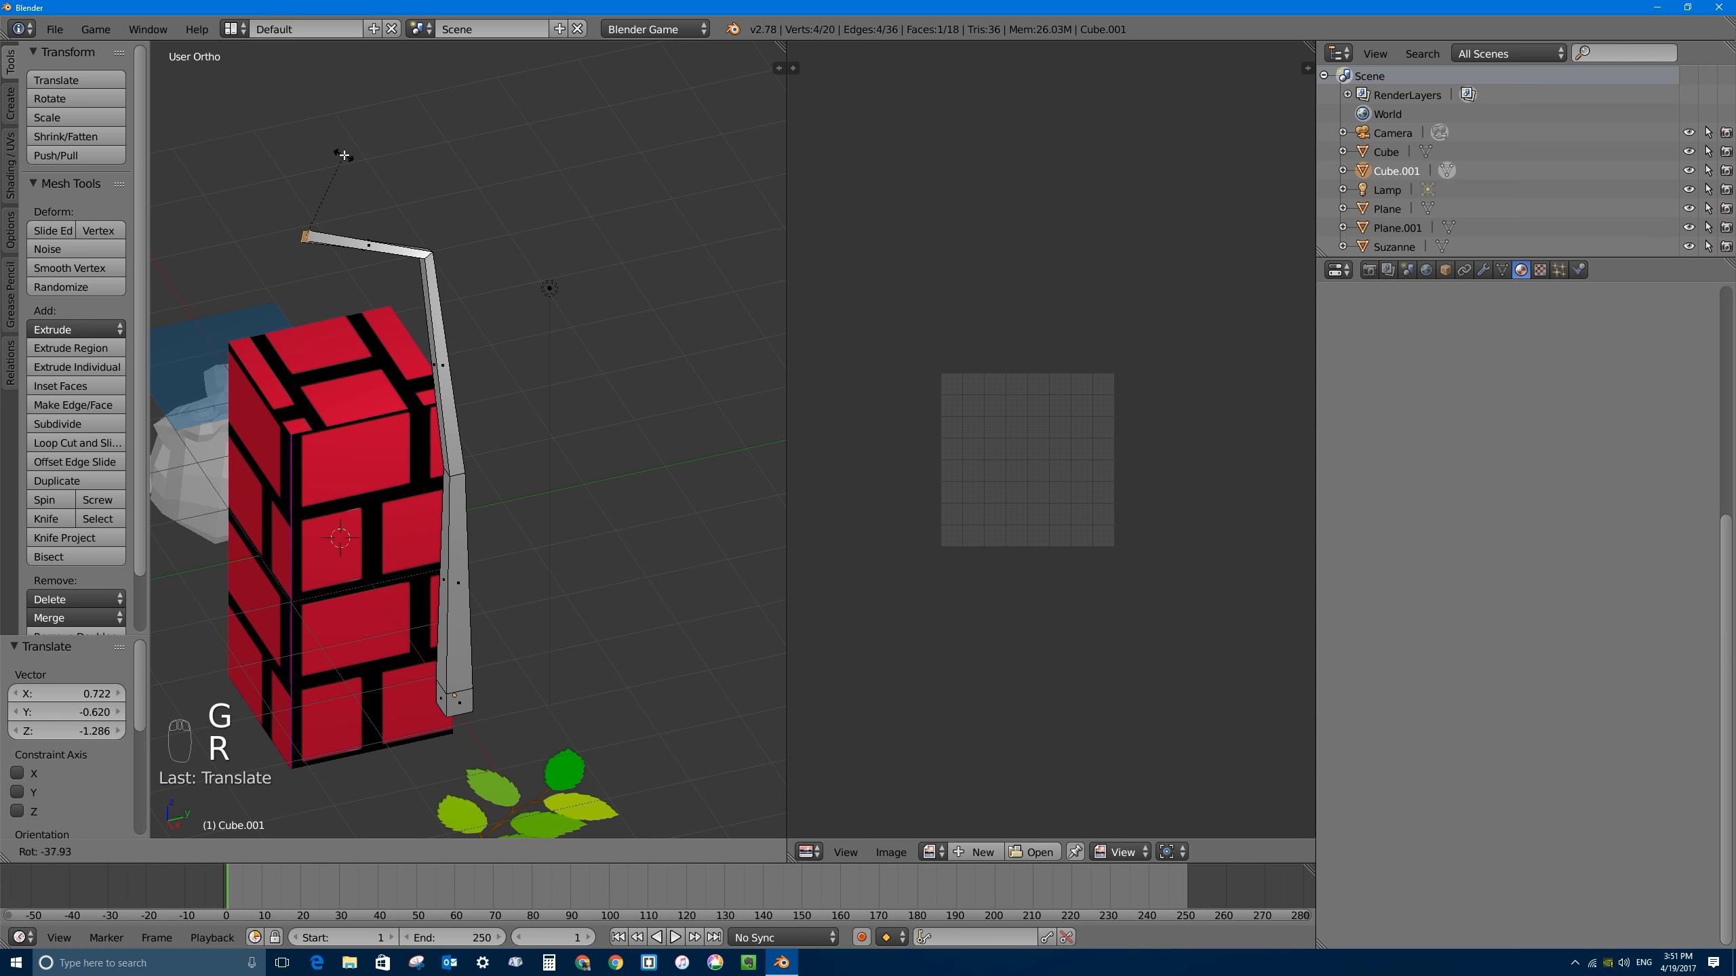
{"action": "left_click", "coordinate": [345, 155]}
Step: Freely rotate the branch's end face from another angle and extrude a short segment of about 0.17
{"action": "middle_click_drag", "start_coordinate": [345, 155], "coordinate": [330, 179]}
{"action": "key", "text": "r"}
{"action": "key", "text": "r"}
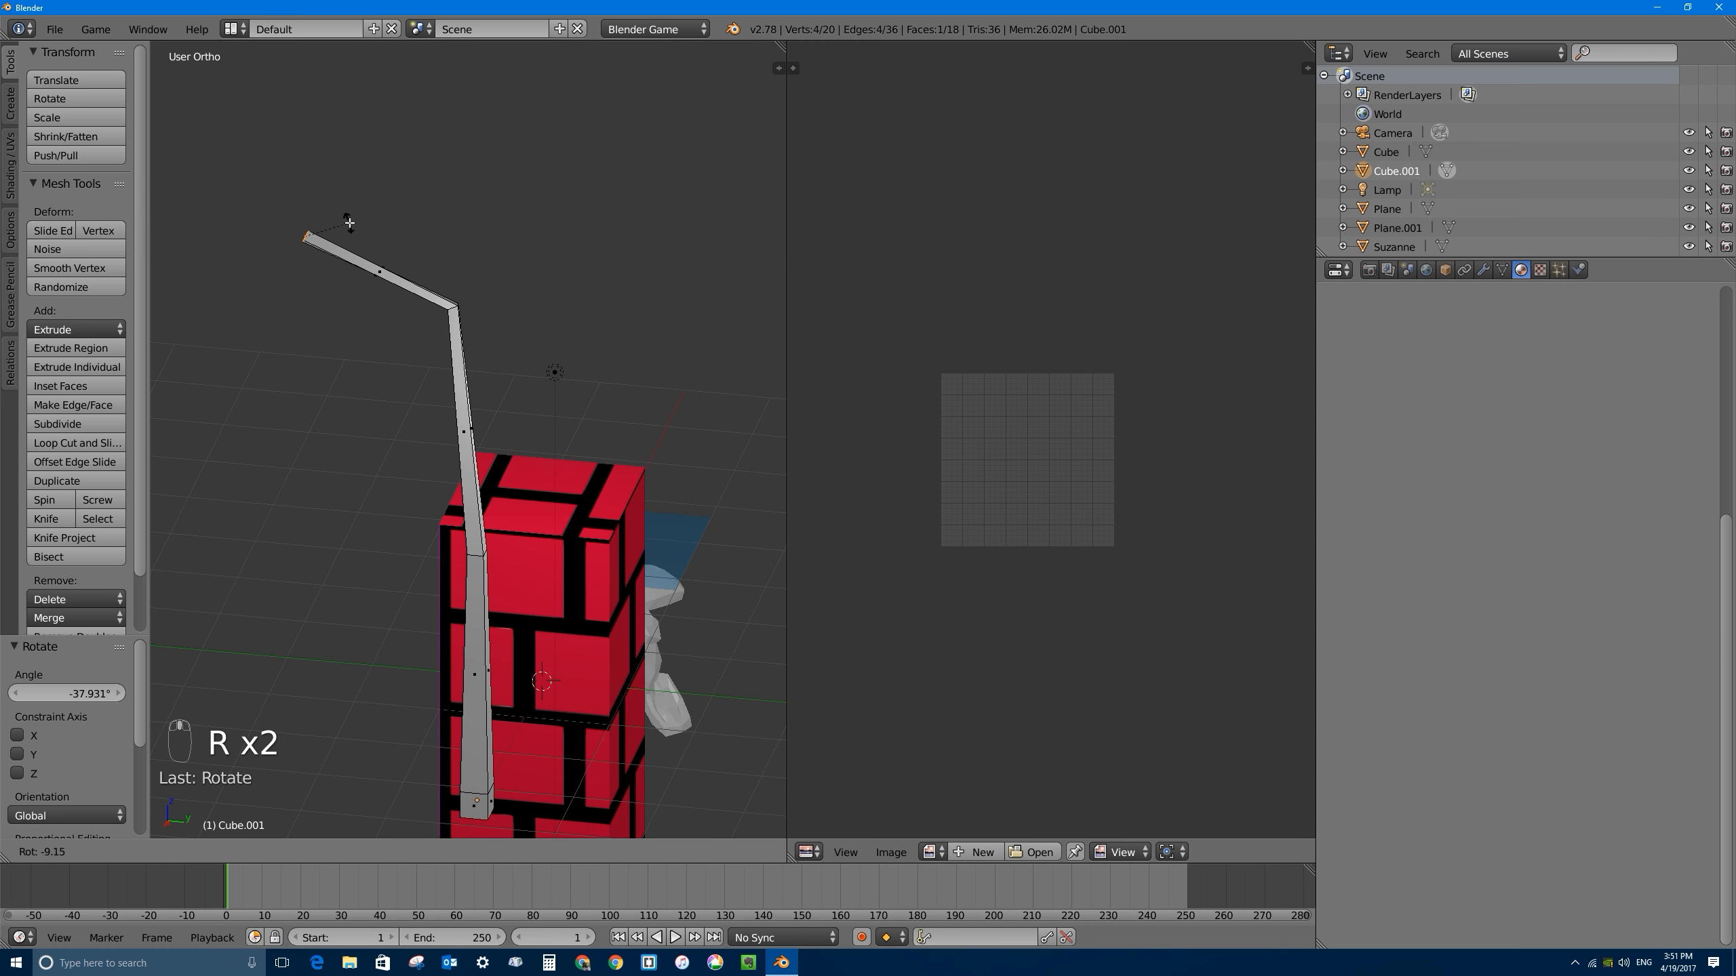
{"action": "left_click", "coordinate": [349, 223]}
{"action": "key", "text": "e"}
{"action": "left_click", "coordinate": [333, 230]}
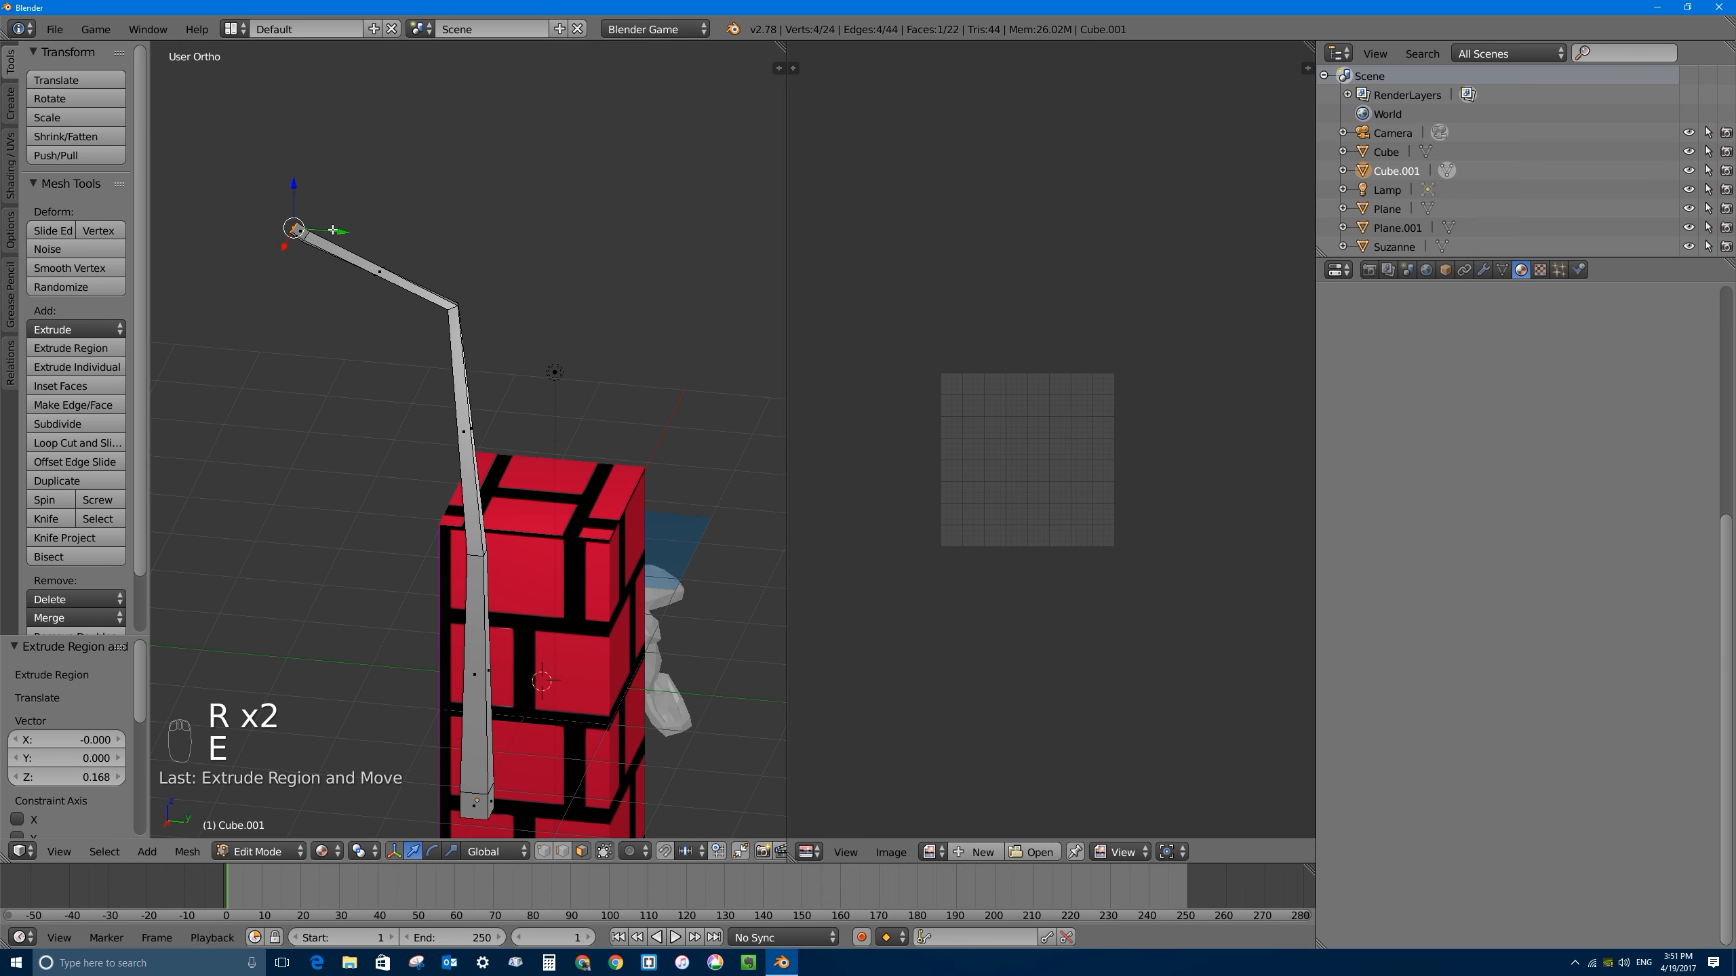
Step: Extrude a twig about 1.33 long from a side face of the branch's short end segment, narrowing and rotating its tip about 25.4°
{"action": "middle_click_drag", "start_coordinate": [333, 229], "coordinate": [293, 232]}
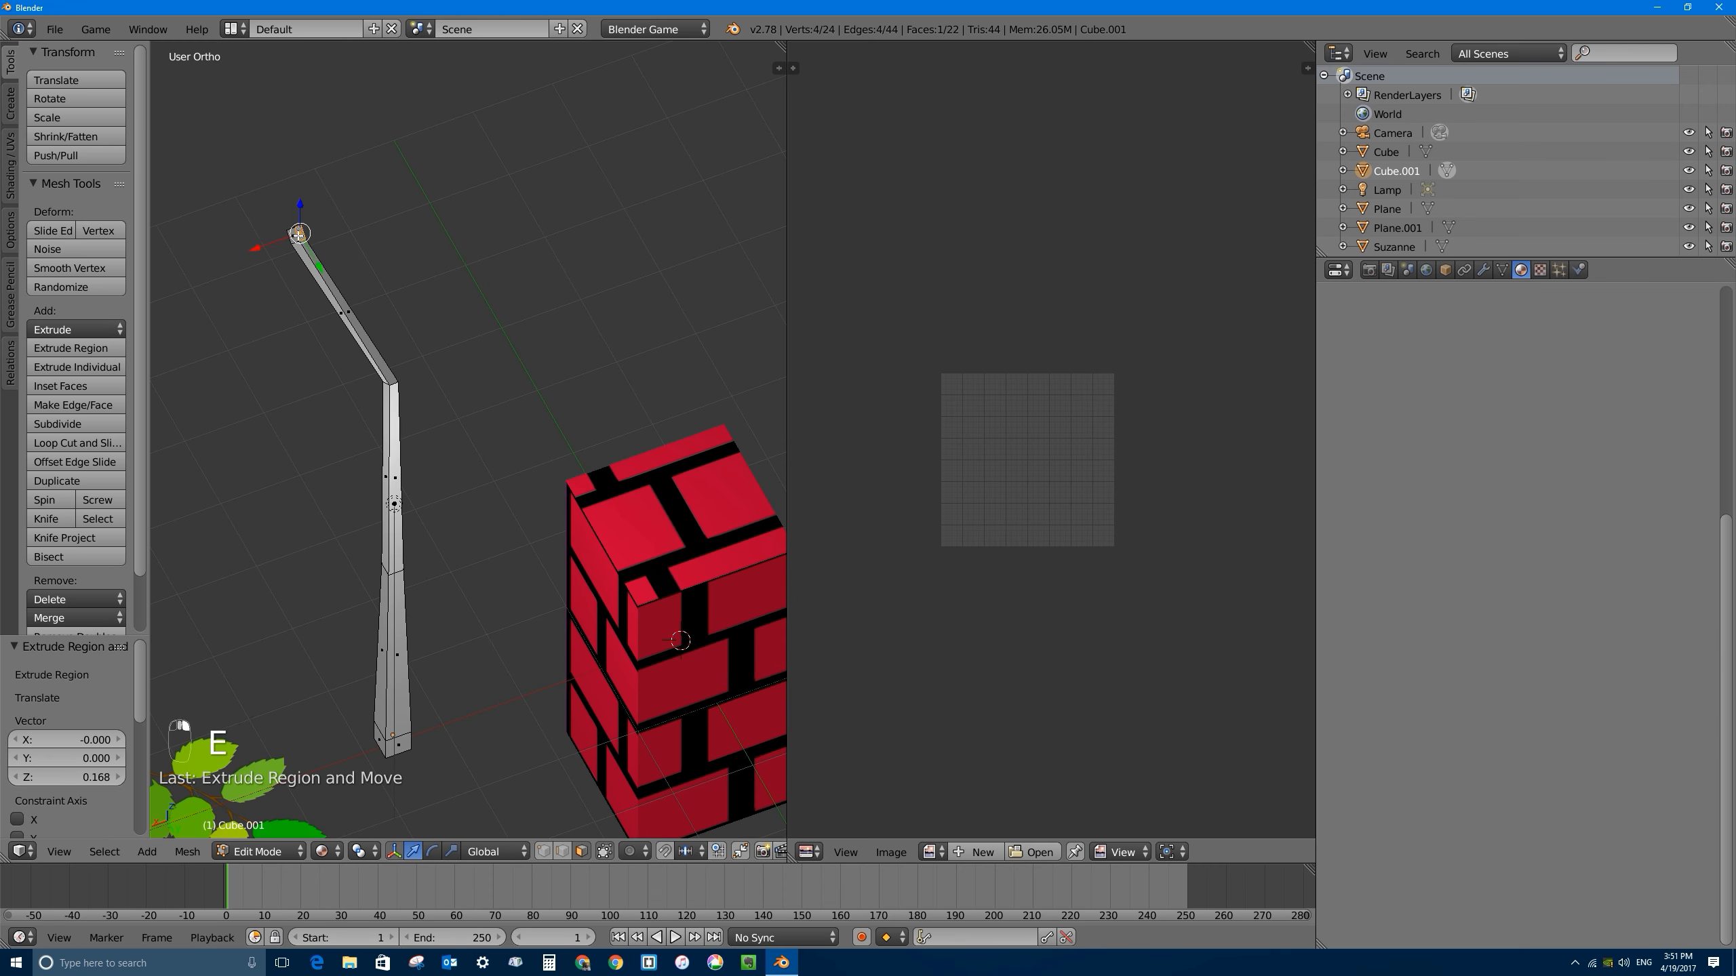
{"action": "key", "text": "e"}
{"action": "left_click", "coordinate": [394, 190]}
{"action": "key", "text": "s"}
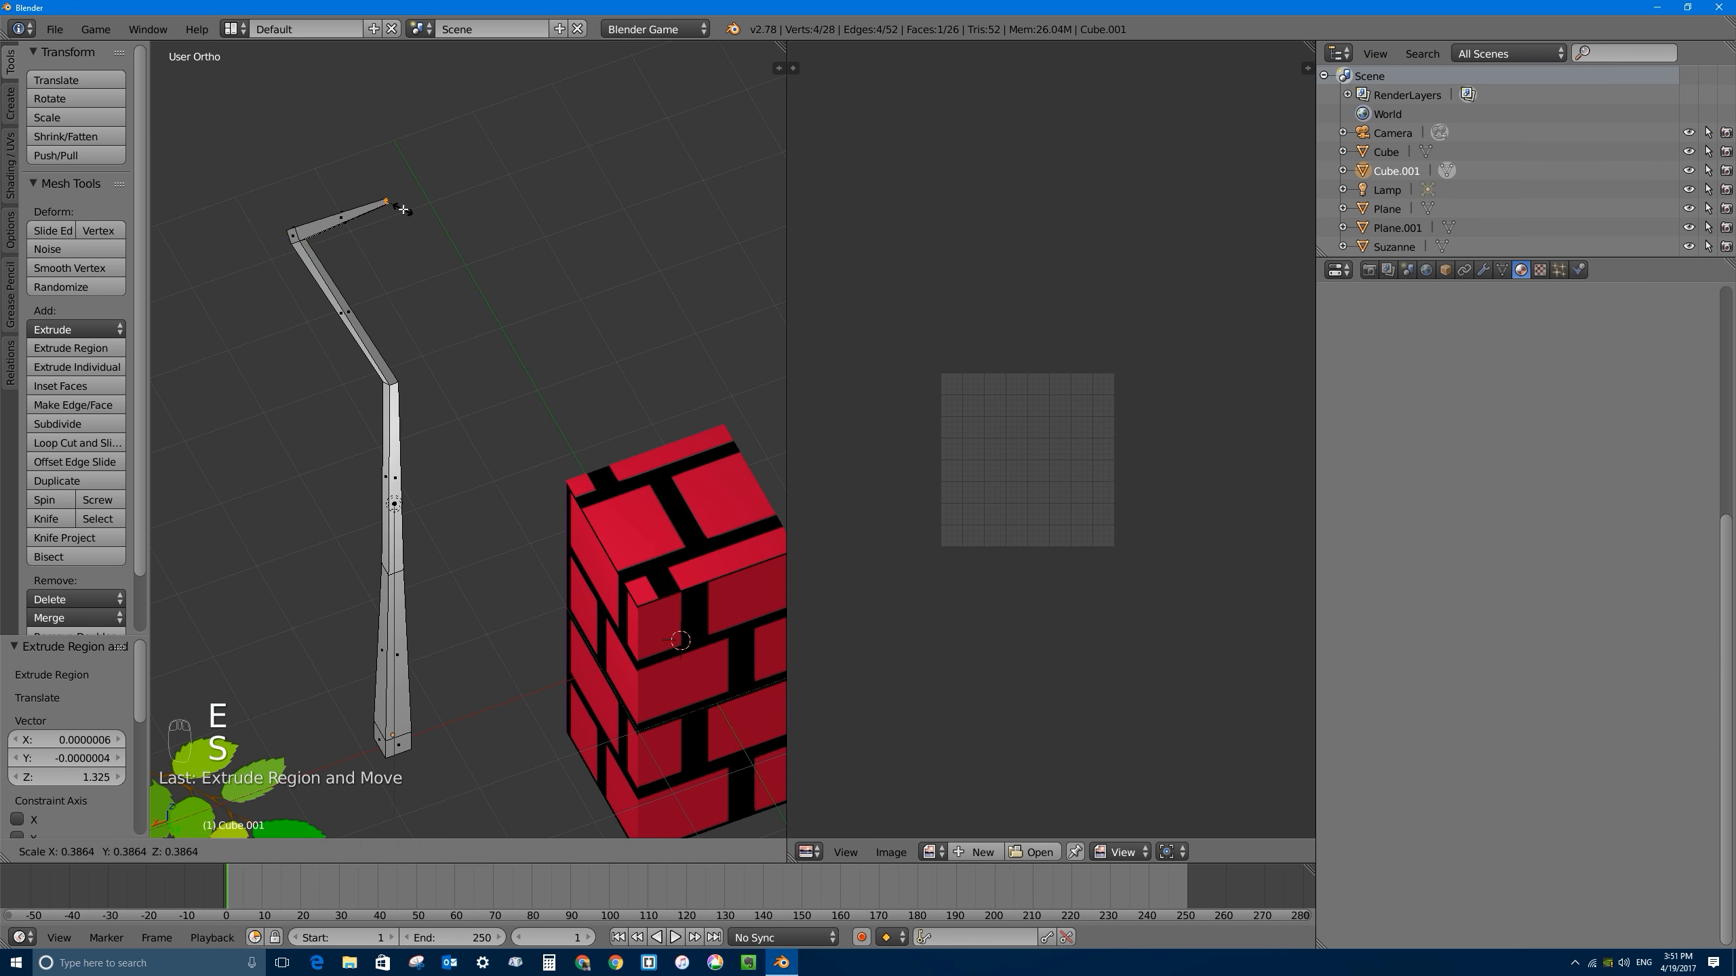
{"action": "left_click", "coordinate": [395, 204]}
{"action": "mouse_move", "coordinate": [396, 204]}
{"action": "middle_mouse_down"}
{"action": "mouse_move", "coordinate": [346, 270]}
{"action": "mouse_move", "coordinate": [383, 201]}
{"action": "middle_mouse_up"}
{"action": "key", "text": "r"}
{"action": "left_click", "coordinate": [400, 262]}
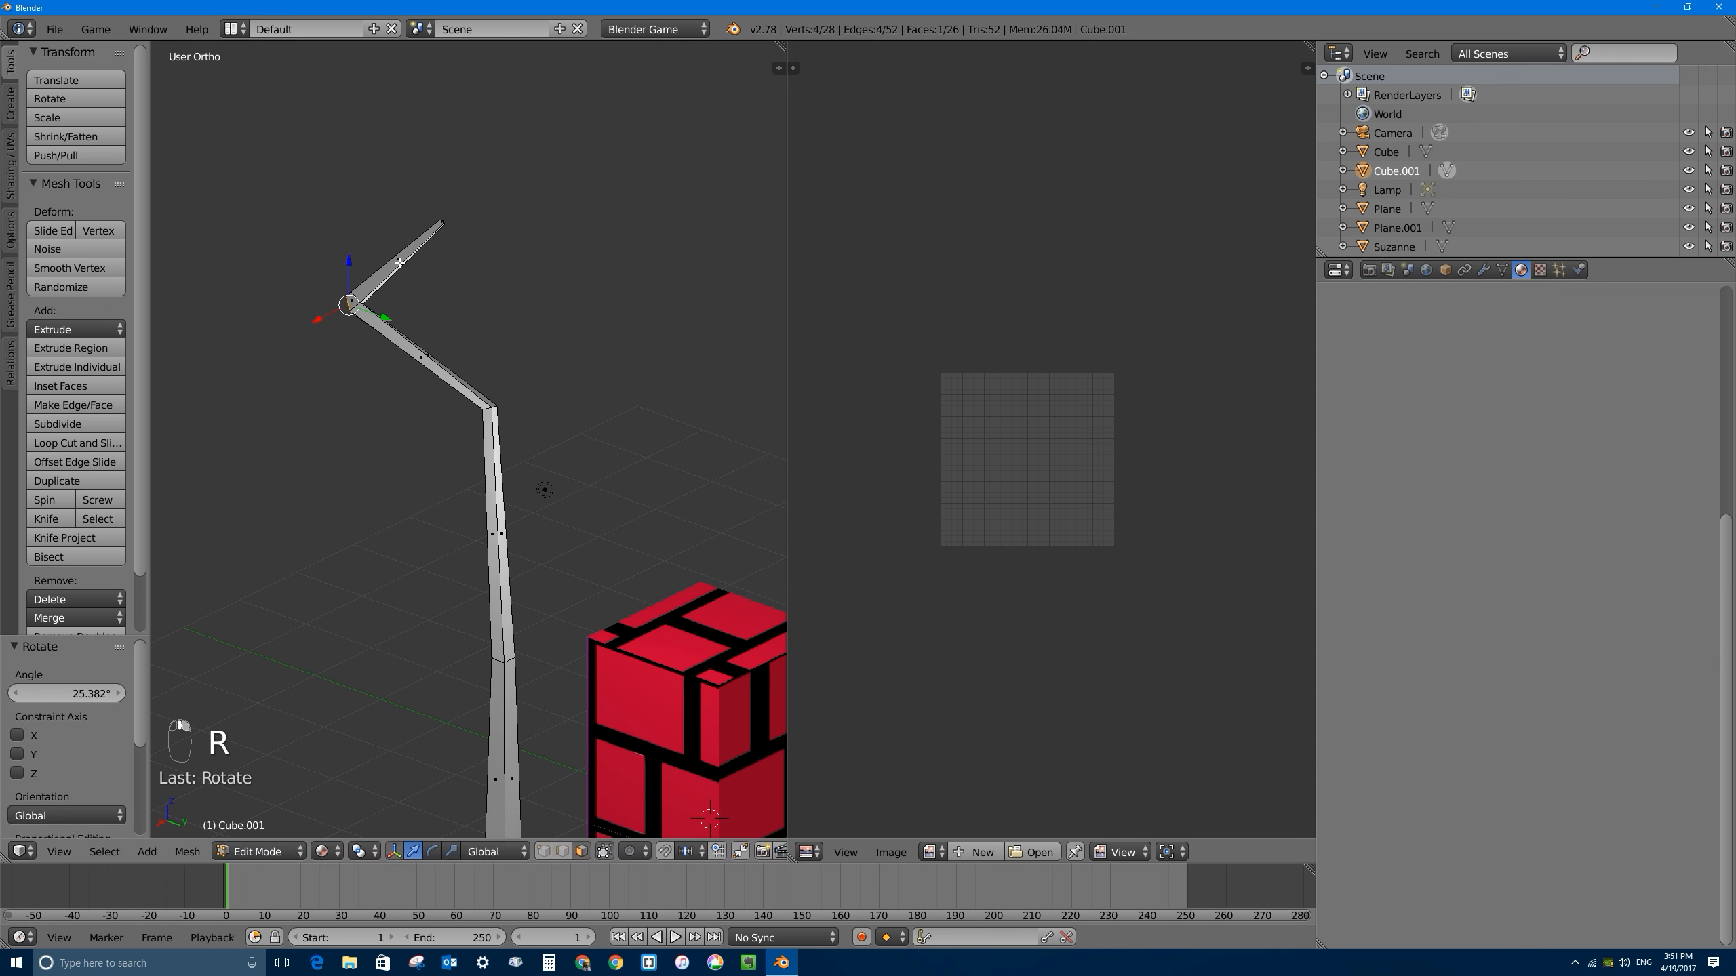
Step: Extrude a second twig about 1.25 long from the branch's end, reposition its tip, rotate it about 39.4° and scale it to 0.38
{"action": "key", "text": "e"}
{"action": "left_click", "coordinate": [253, 334]}
{"action": "key", "text": "g"}
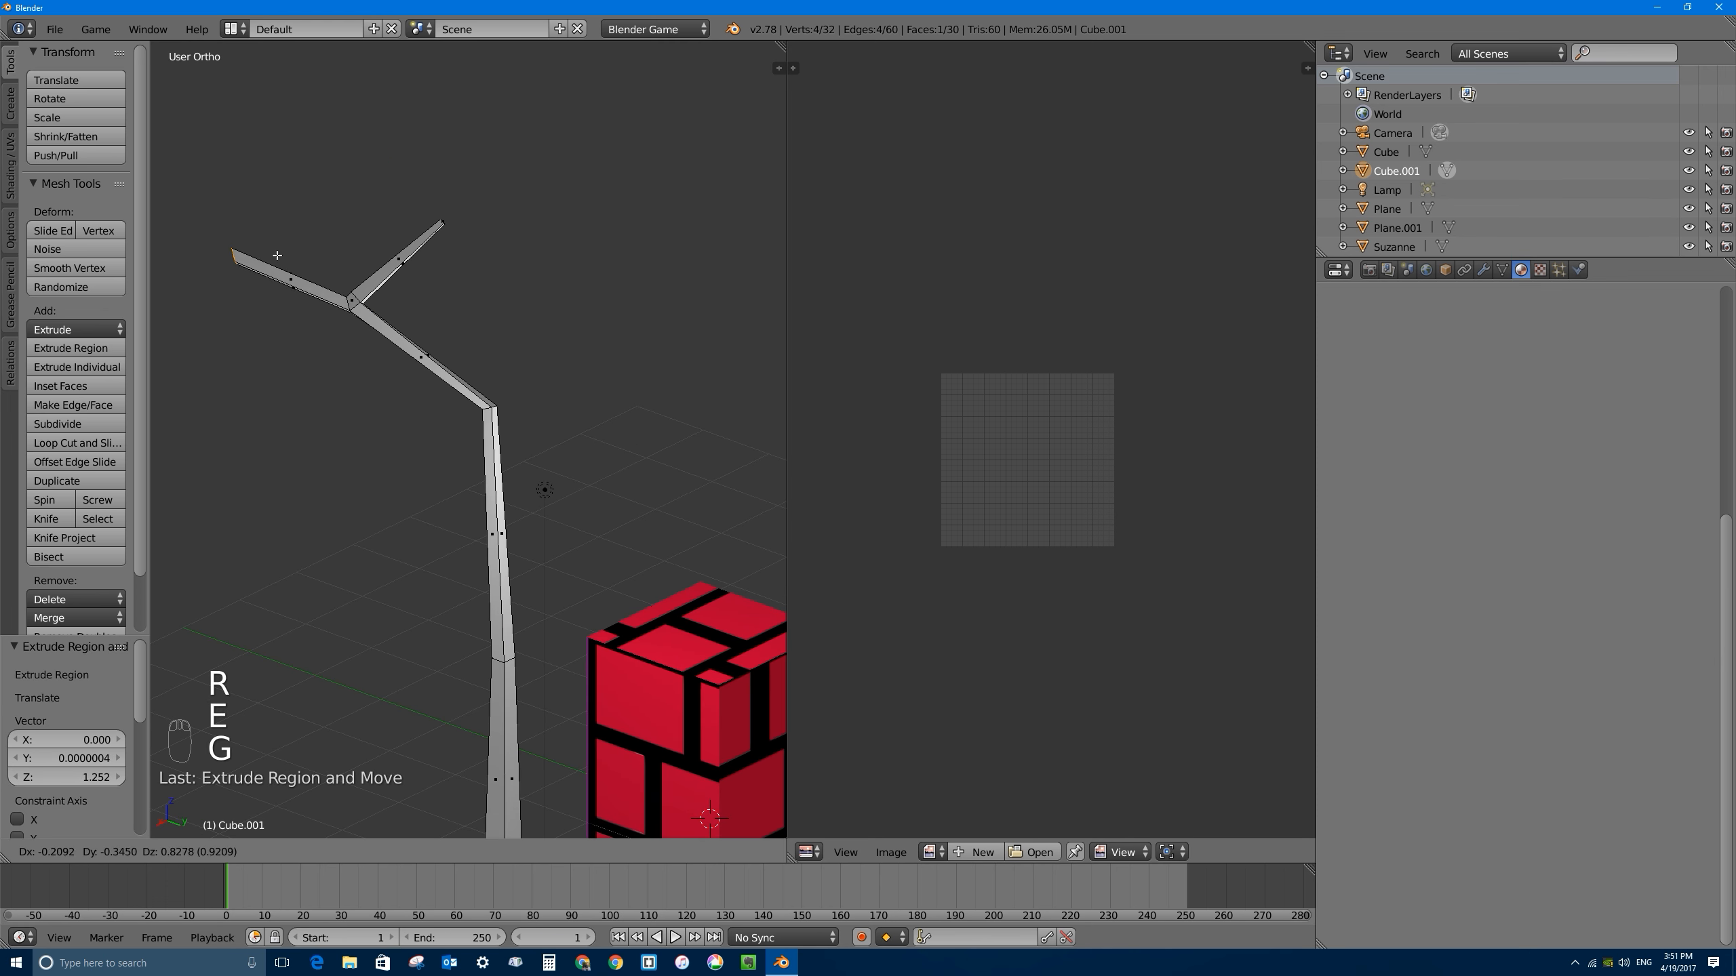
{"action": "left_click", "coordinate": [303, 198]}
{"action": "key", "text": "r"}
{"action": "left_click", "coordinate": [370, 246]}
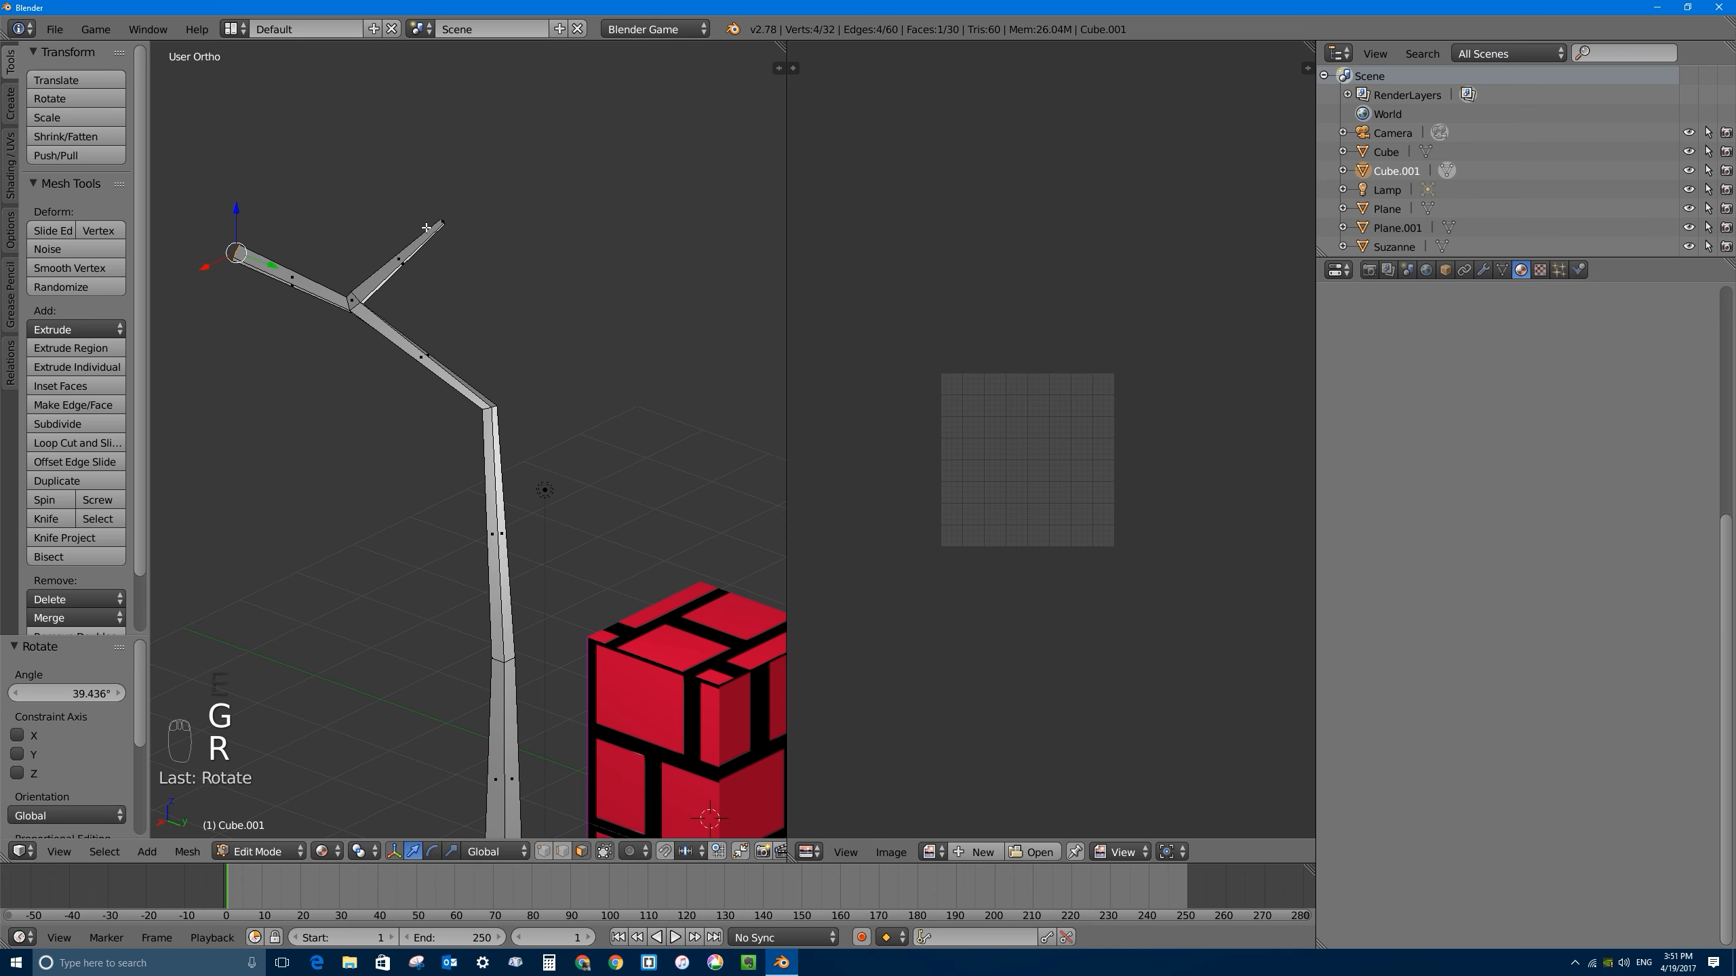
{"action": "key", "text": "s"}
{"action": "left_click", "coordinate": [260, 254]}
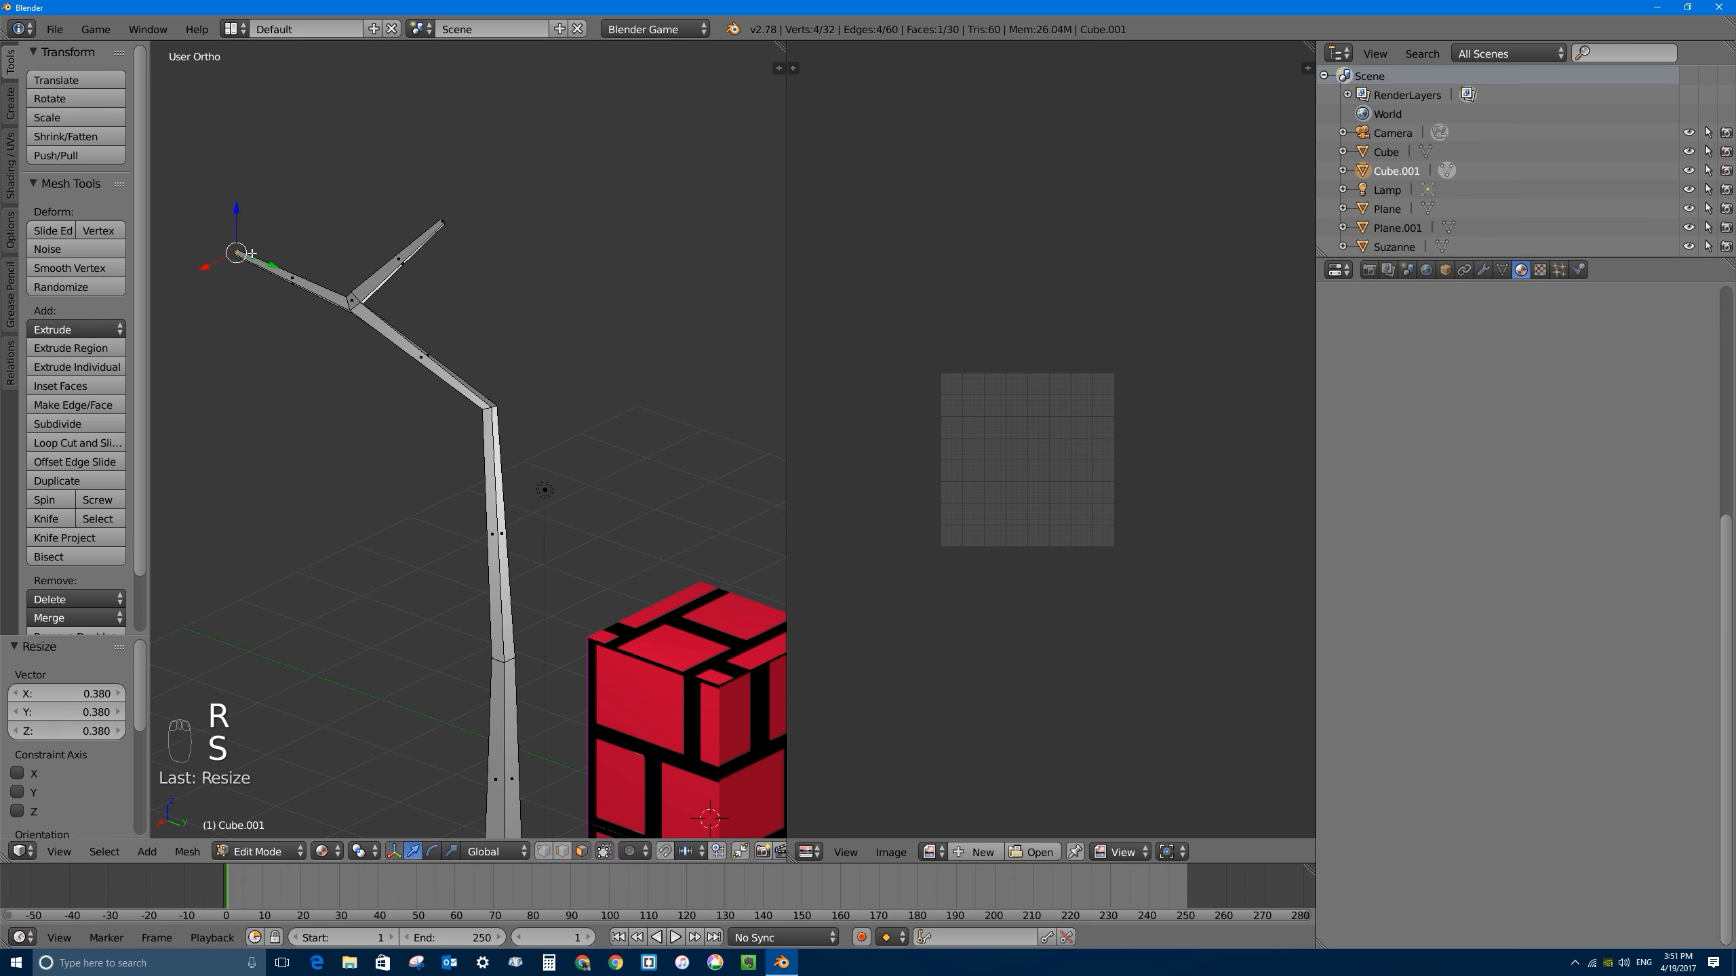
Step: Move the second twig's tip about 0.5 along the Y axis
{"action": "middle_click_drag", "start_coordinate": [251, 254], "coordinate": [411, 273]}
{"action": "left_click_drag", "start_coordinate": [262, 234], "coordinate": [282, 216]}
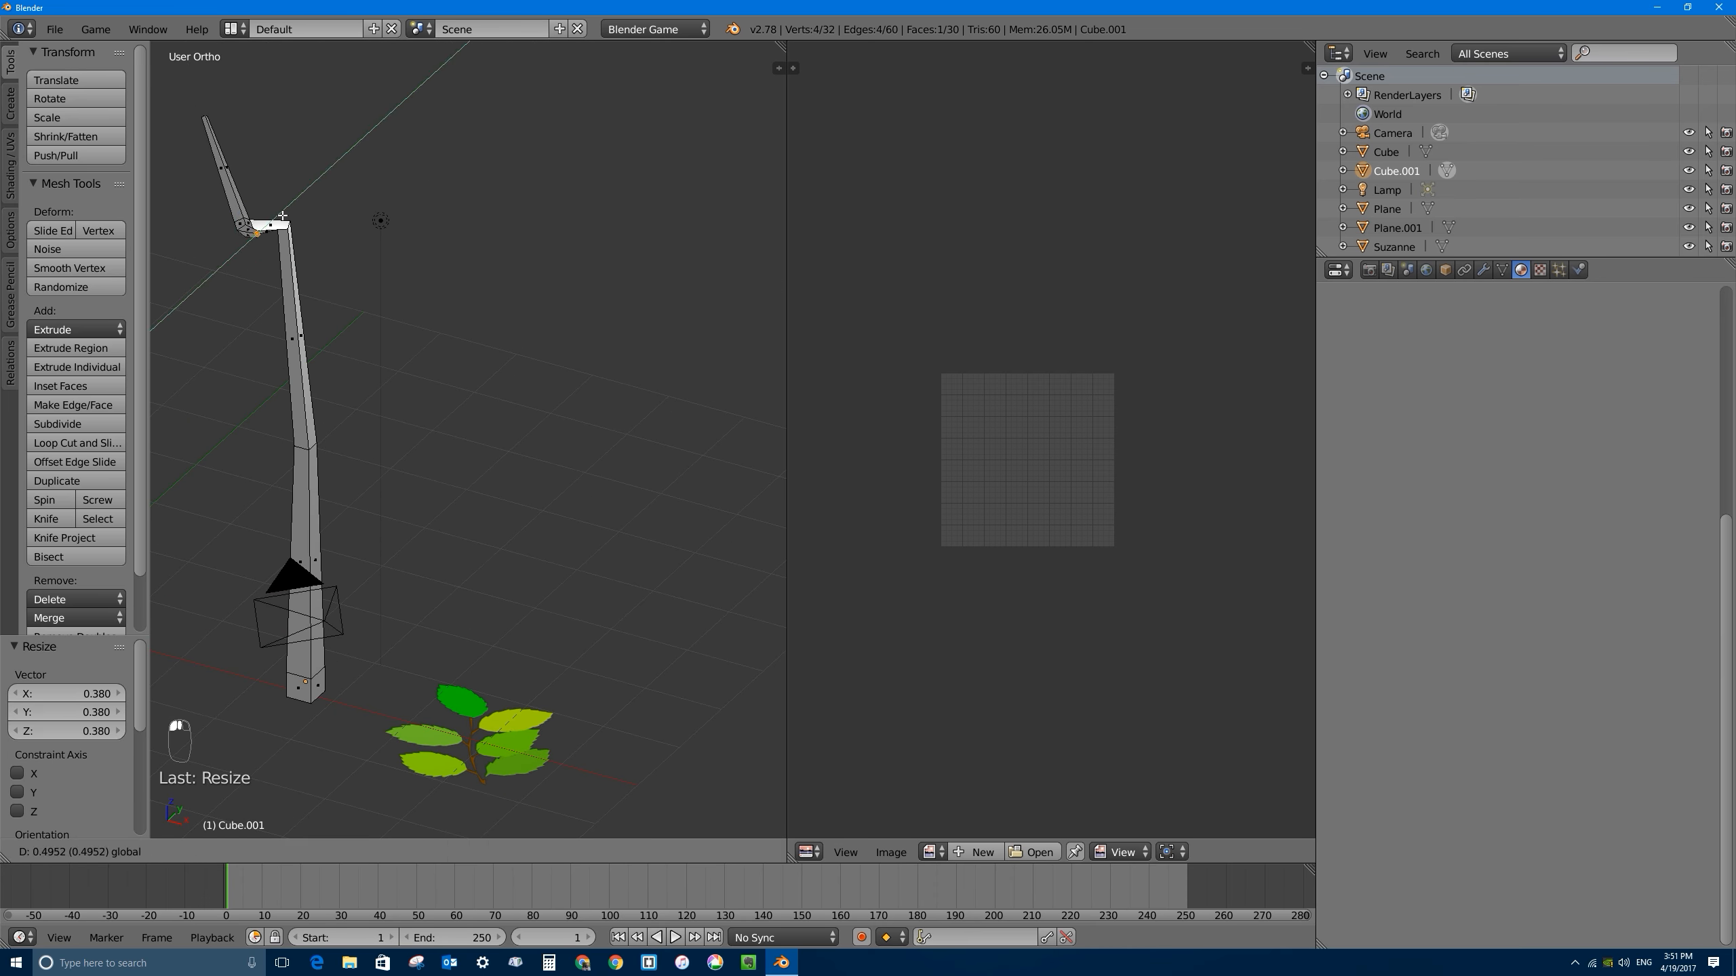
Step: Add a loop cut around the upper trunk section and slide it up to just below the bend
{"action": "middle_click_drag", "start_coordinate": [550, 216], "coordinate": [392, 261]}
{"action": "middle_click_drag", "start_coordinate": [479, 557], "coordinate": [396, 544]}
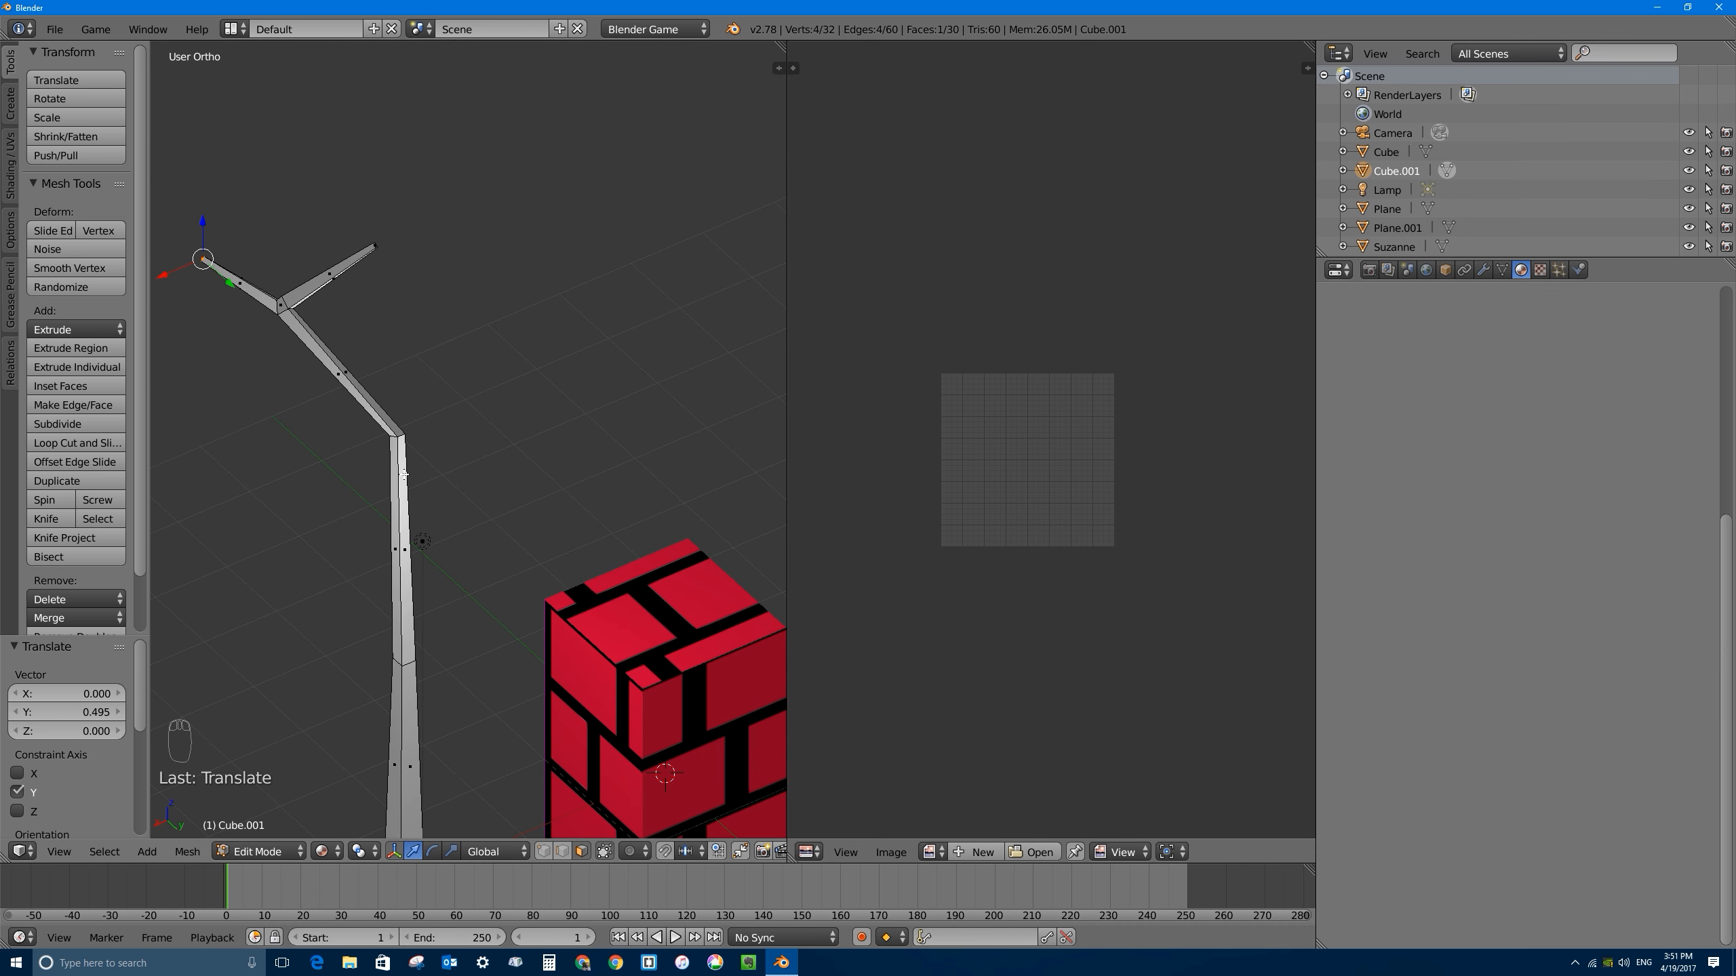
{"action": "key", "text": "ctrl+r"}
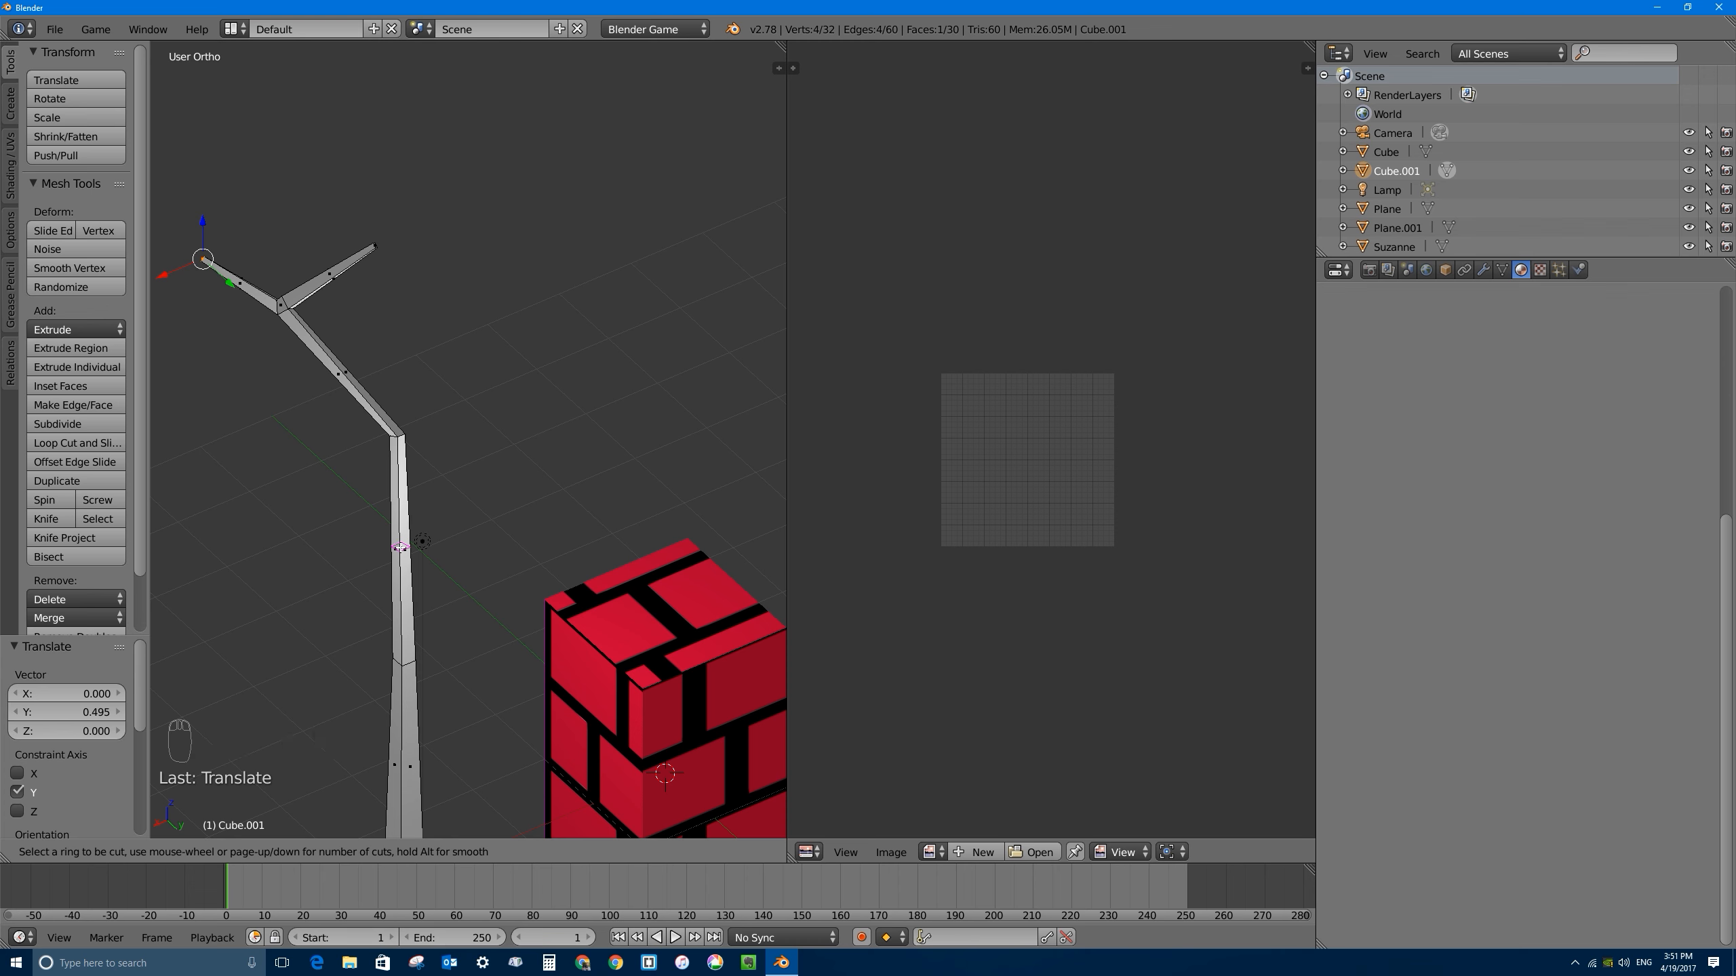
{"action": "left_click", "coordinate": [400, 547]}
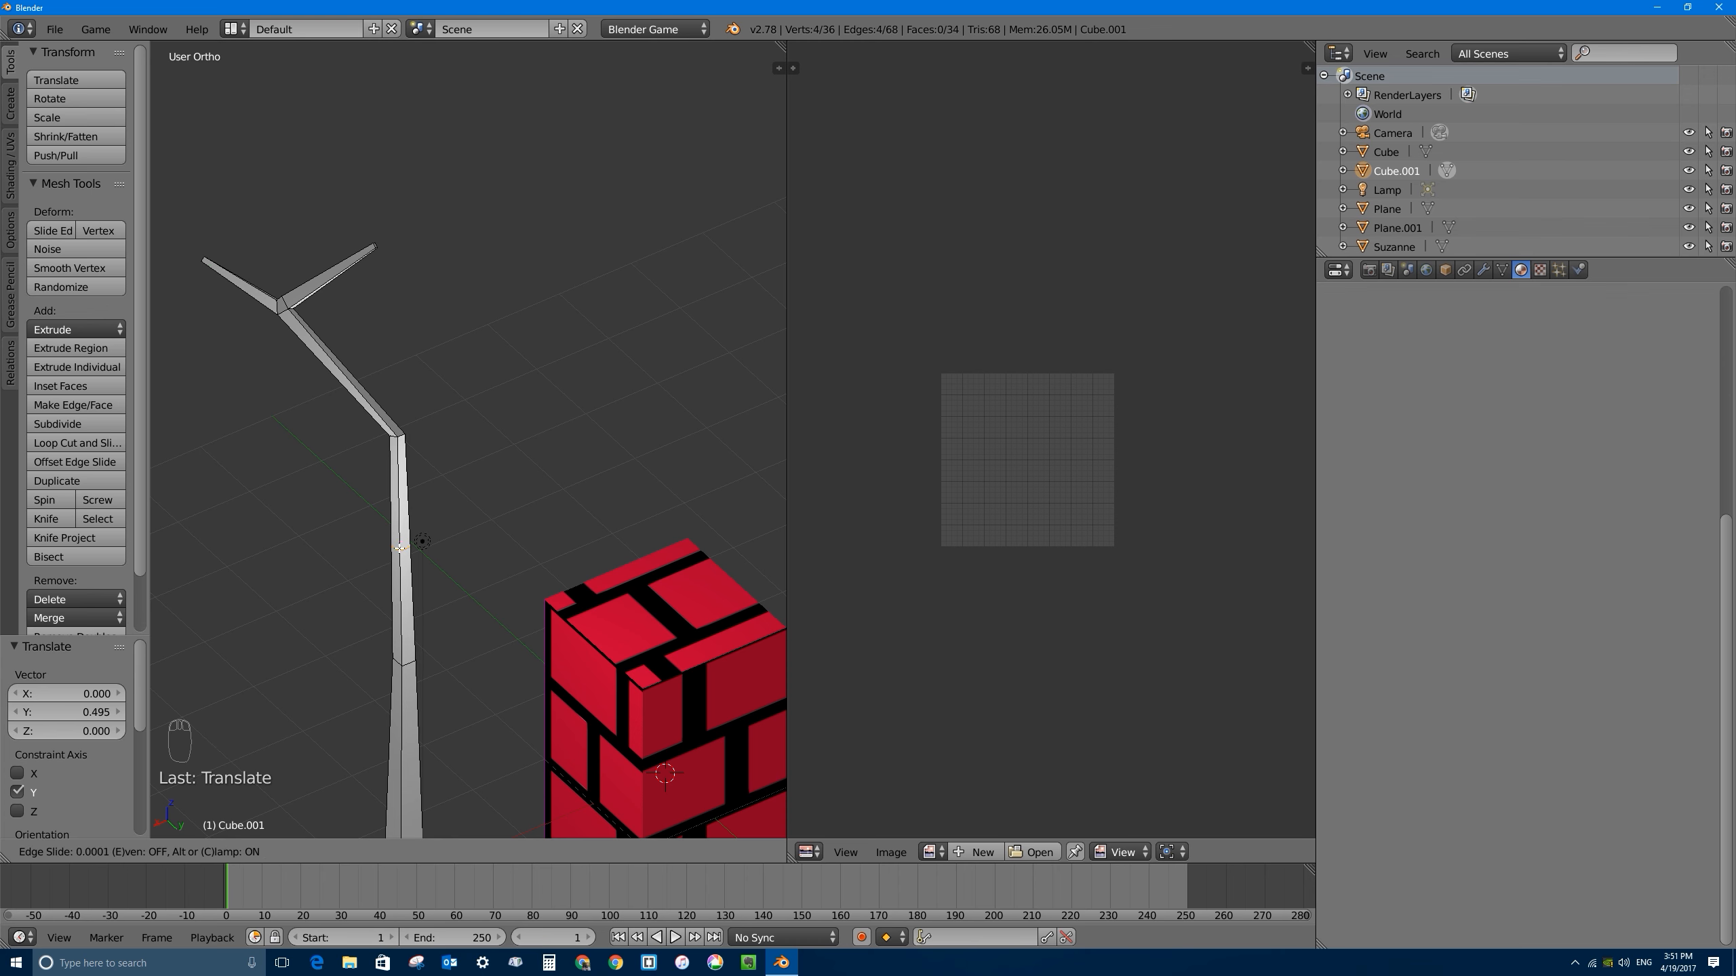
{"action": "left_click", "coordinate": [415, 448]}
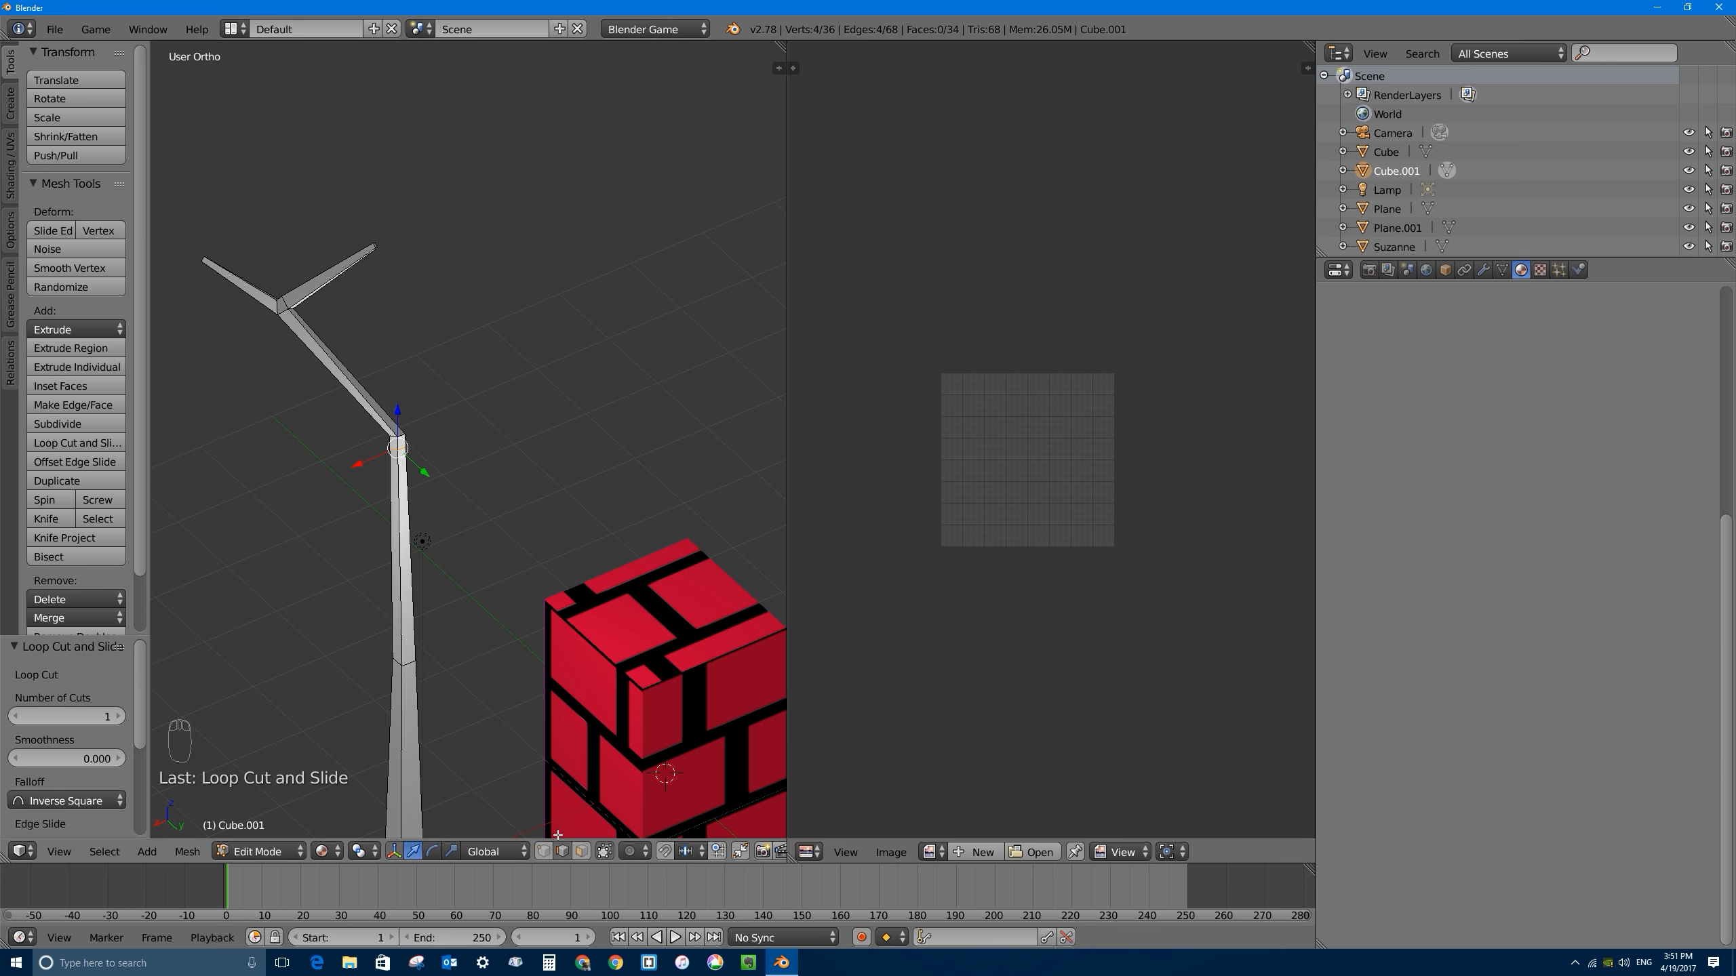
Step: Select the small face just below the trunk's bend and rotate it about -20°
{"action": "left_click", "coordinate": [582, 852]}
{"action": "left_click", "coordinate": [403, 440]}
{"action": "middle_click_drag", "start_coordinate": [403, 440], "coordinate": [491, 368]}
{"action": "key", "text": "r"}
{"action": "left_click", "coordinate": [447, 341]}
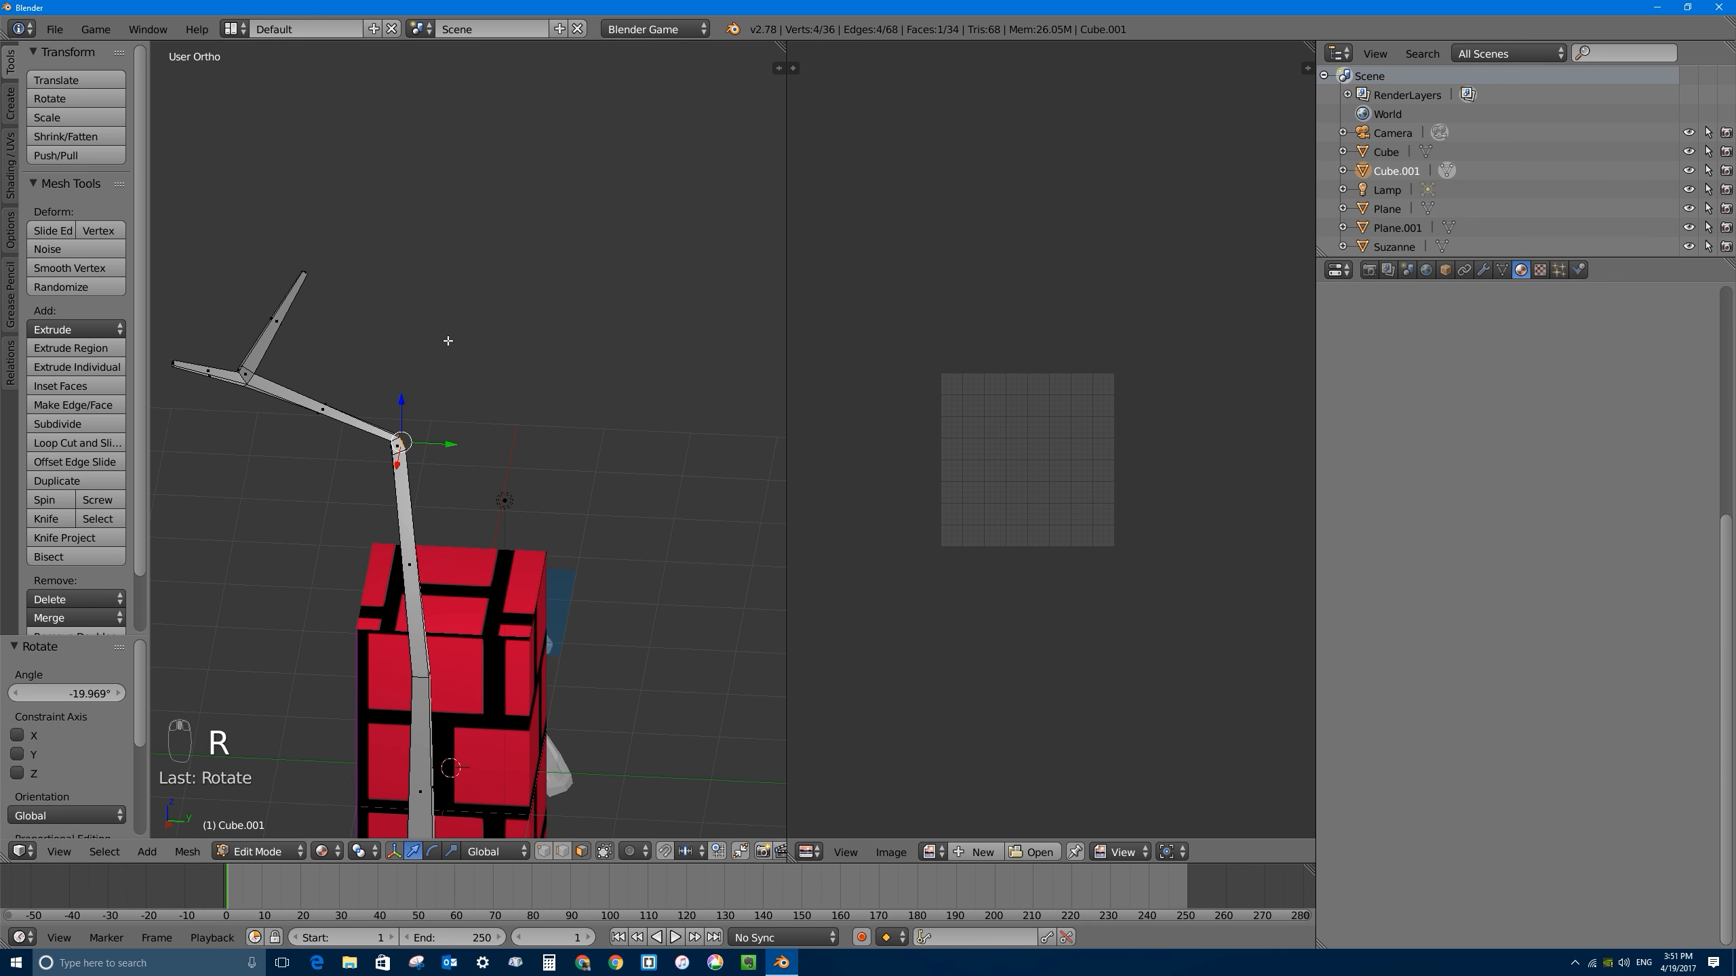
Step: Extrude the rotated face about 1.6 units into a new branch and taper its end to 0.475 scale
{"action": "key", "text": "e"}
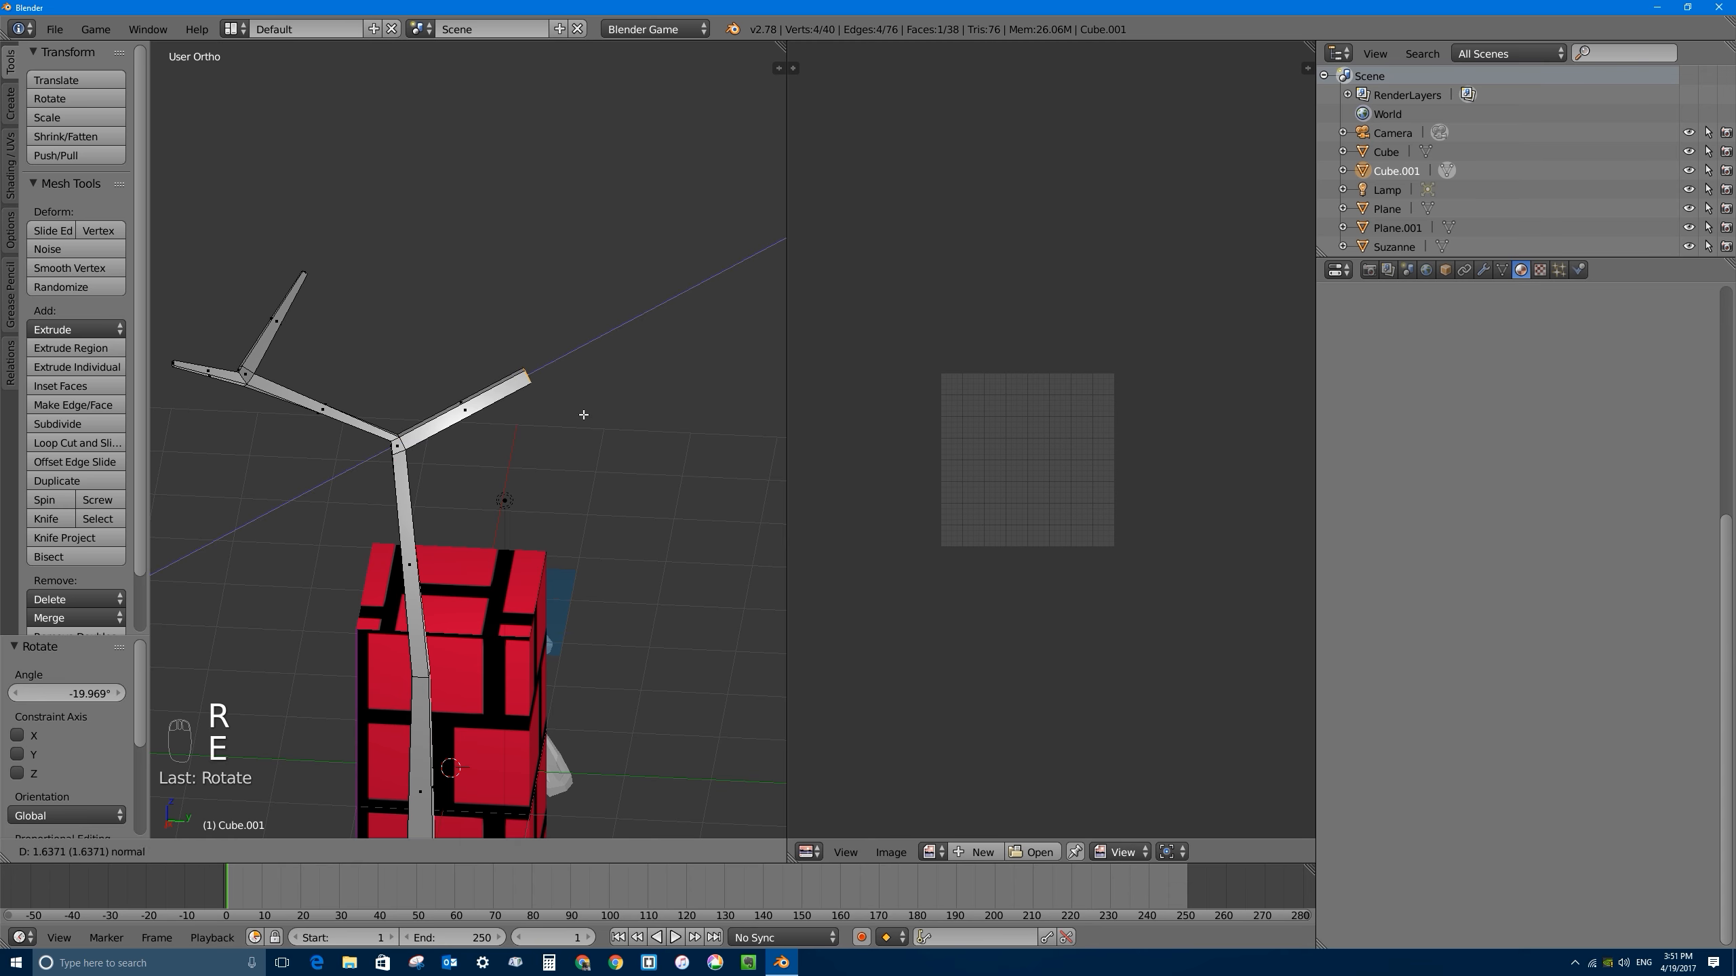
{"action": "left_click", "coordinate": [586, 413]}
{"action": "key", "text": "s"}
{"action": "left_click", "coordinate": [571, 384]}
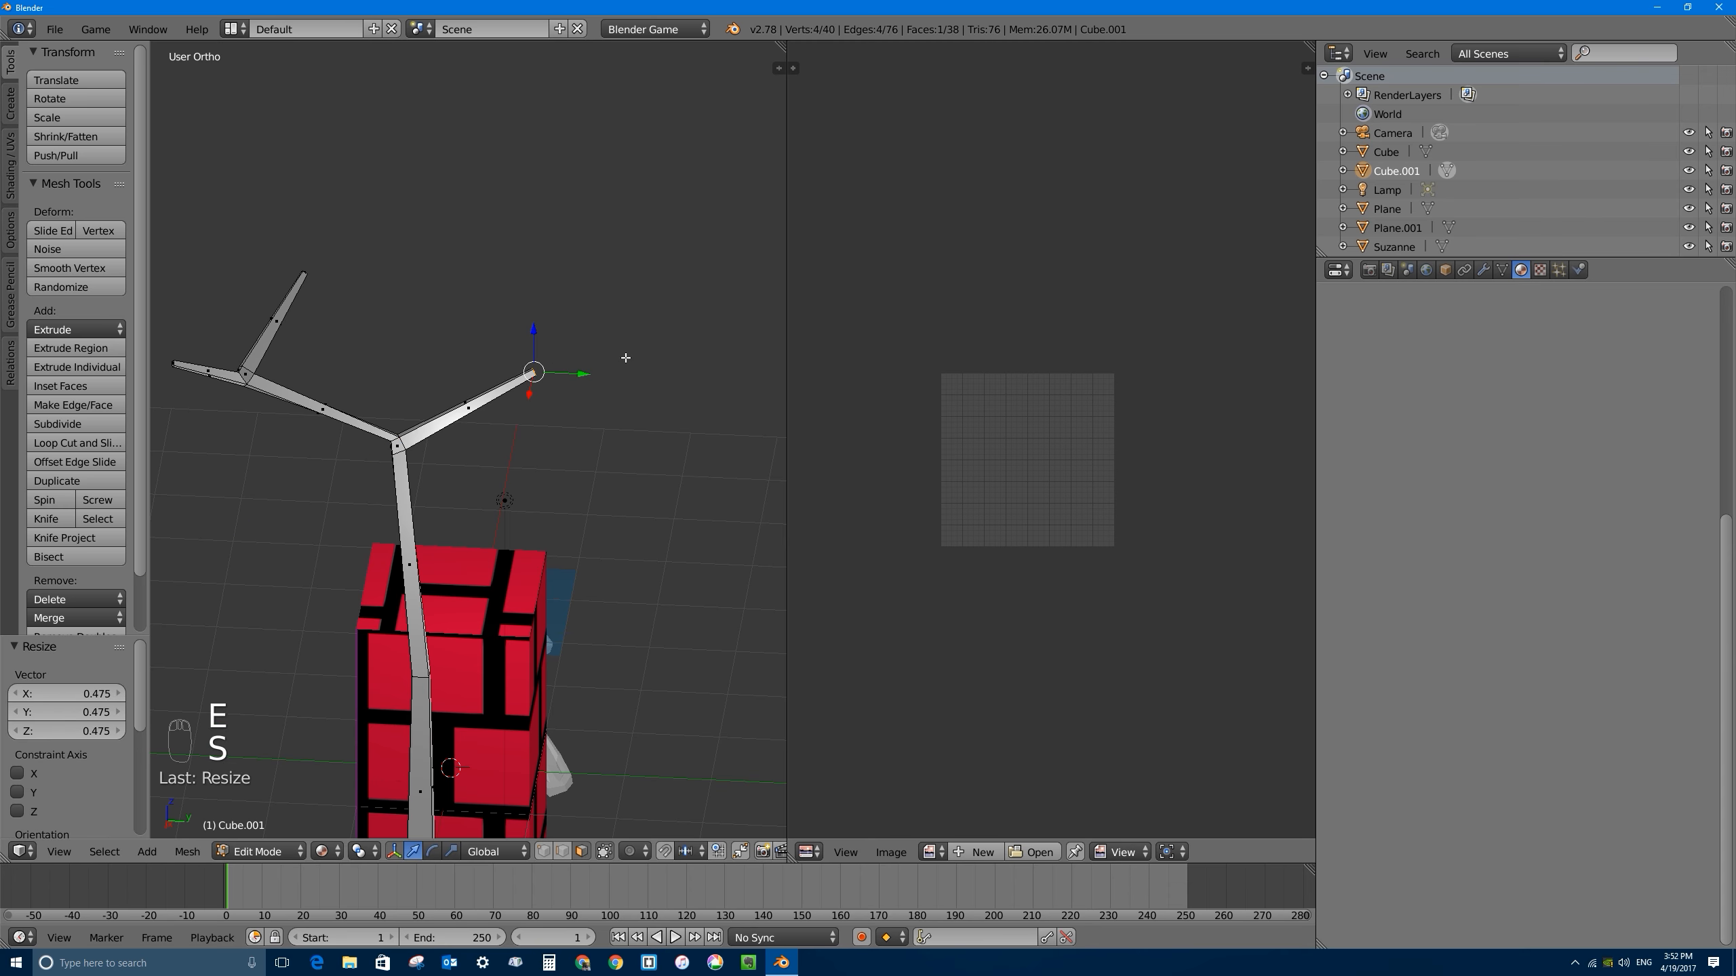
Step: Nudge the new branch's end face, then extrude a short segment of about 0.09 and raise it about 0.01 along Z
{"action": "middle_click_drag", "start_coordinate": [571, 384], "coordinate": [463, 345]}
{"action": "key", "text": "g"}
{"action": "left_click", "coordinate": [546, 376]}
{"action": "key", "text": "e"}
{"action": "left_click", "coordinate": [461, 340]}
{"action": "scroll", "coordinate": [464, 345], "scroll_direction": "up", "scroll_amount": 1}
{"action": "scroll", "coordinate": [464, 344], "scroll_direction": "up", "scroll_amount": 3}
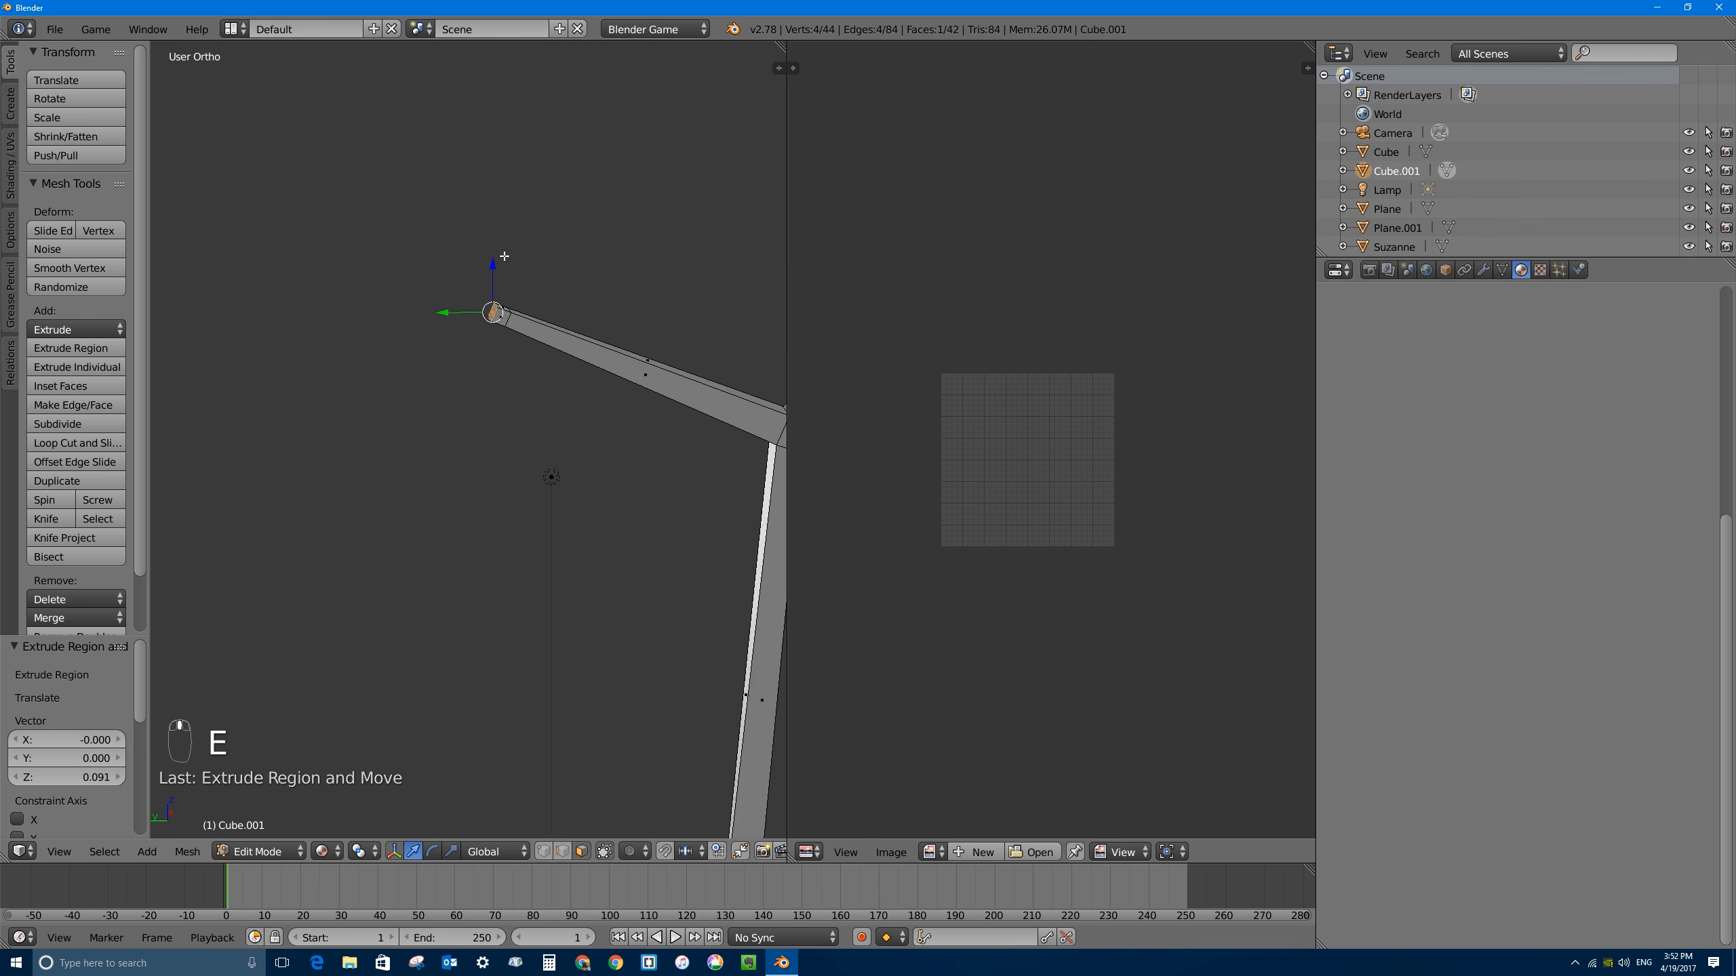
{"action": "key", "text": "g"}
{"action": "key", "text": "z"}
{"action": "left_click", "coordinate": [483, 277]}
Step: Rotate the short segment's end face about 32° and shift it about 0.04 along X
{"action": "middle_click_drag", "start_coordinate": [544, 339], "coordinate": [647, 476]}
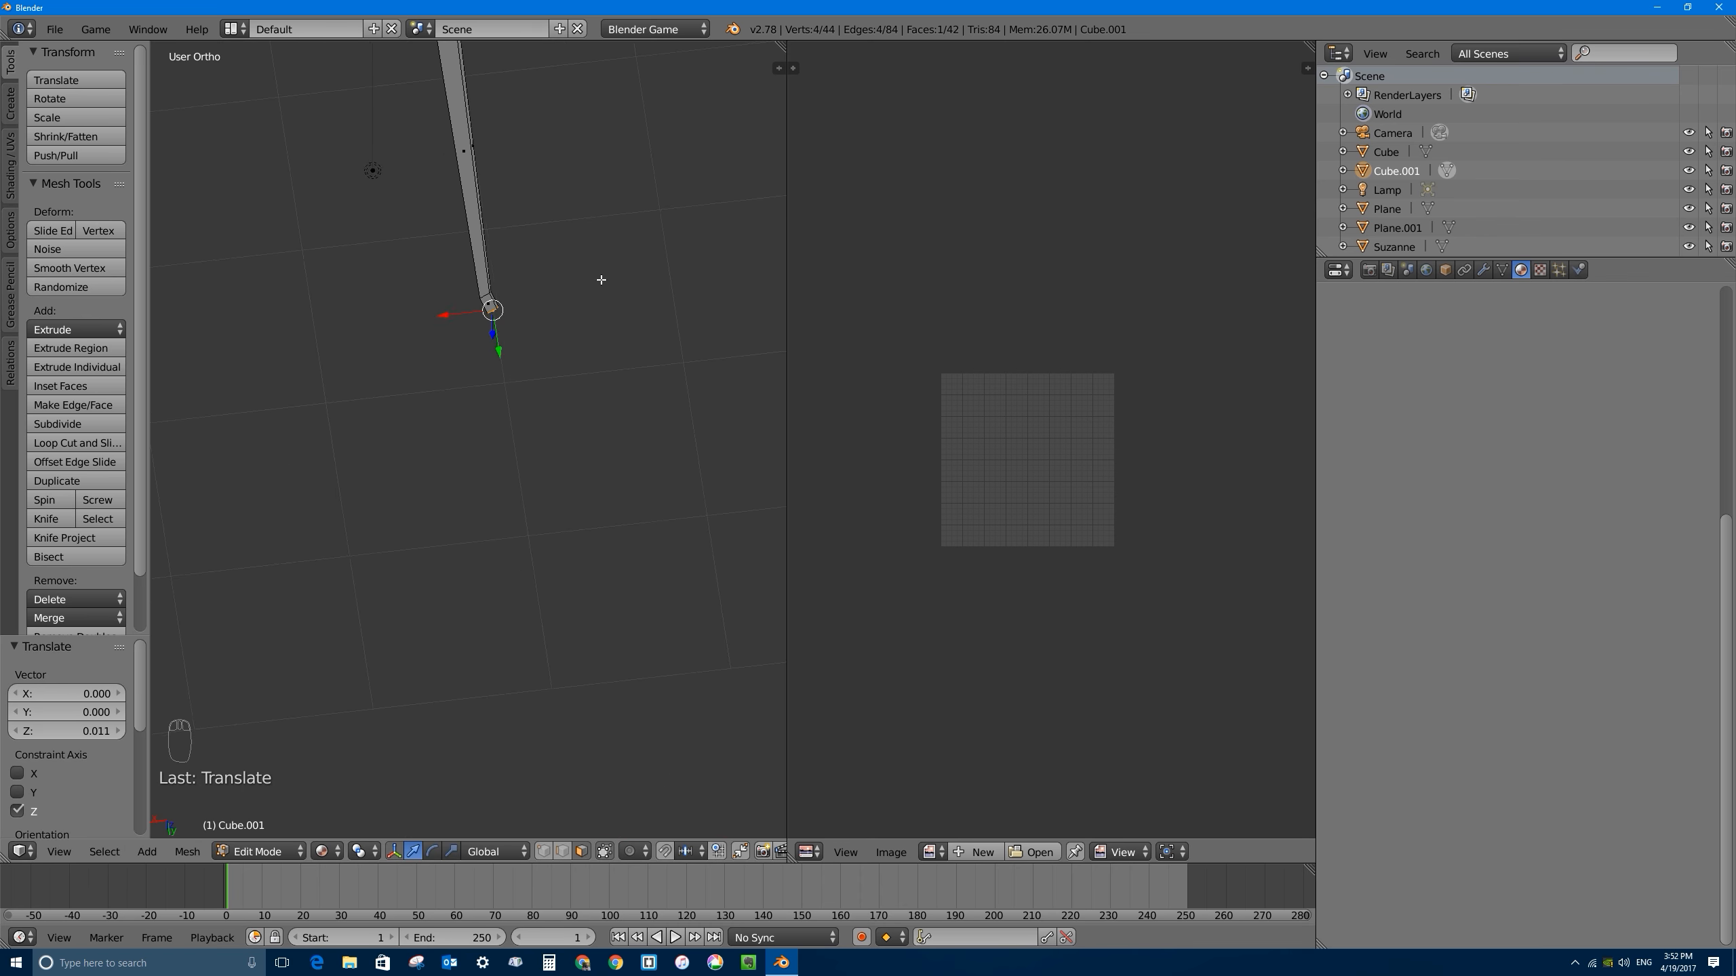
{"action": "key", "text": "r"}
{"action": "left_click", "coordinate": [610, 336]}
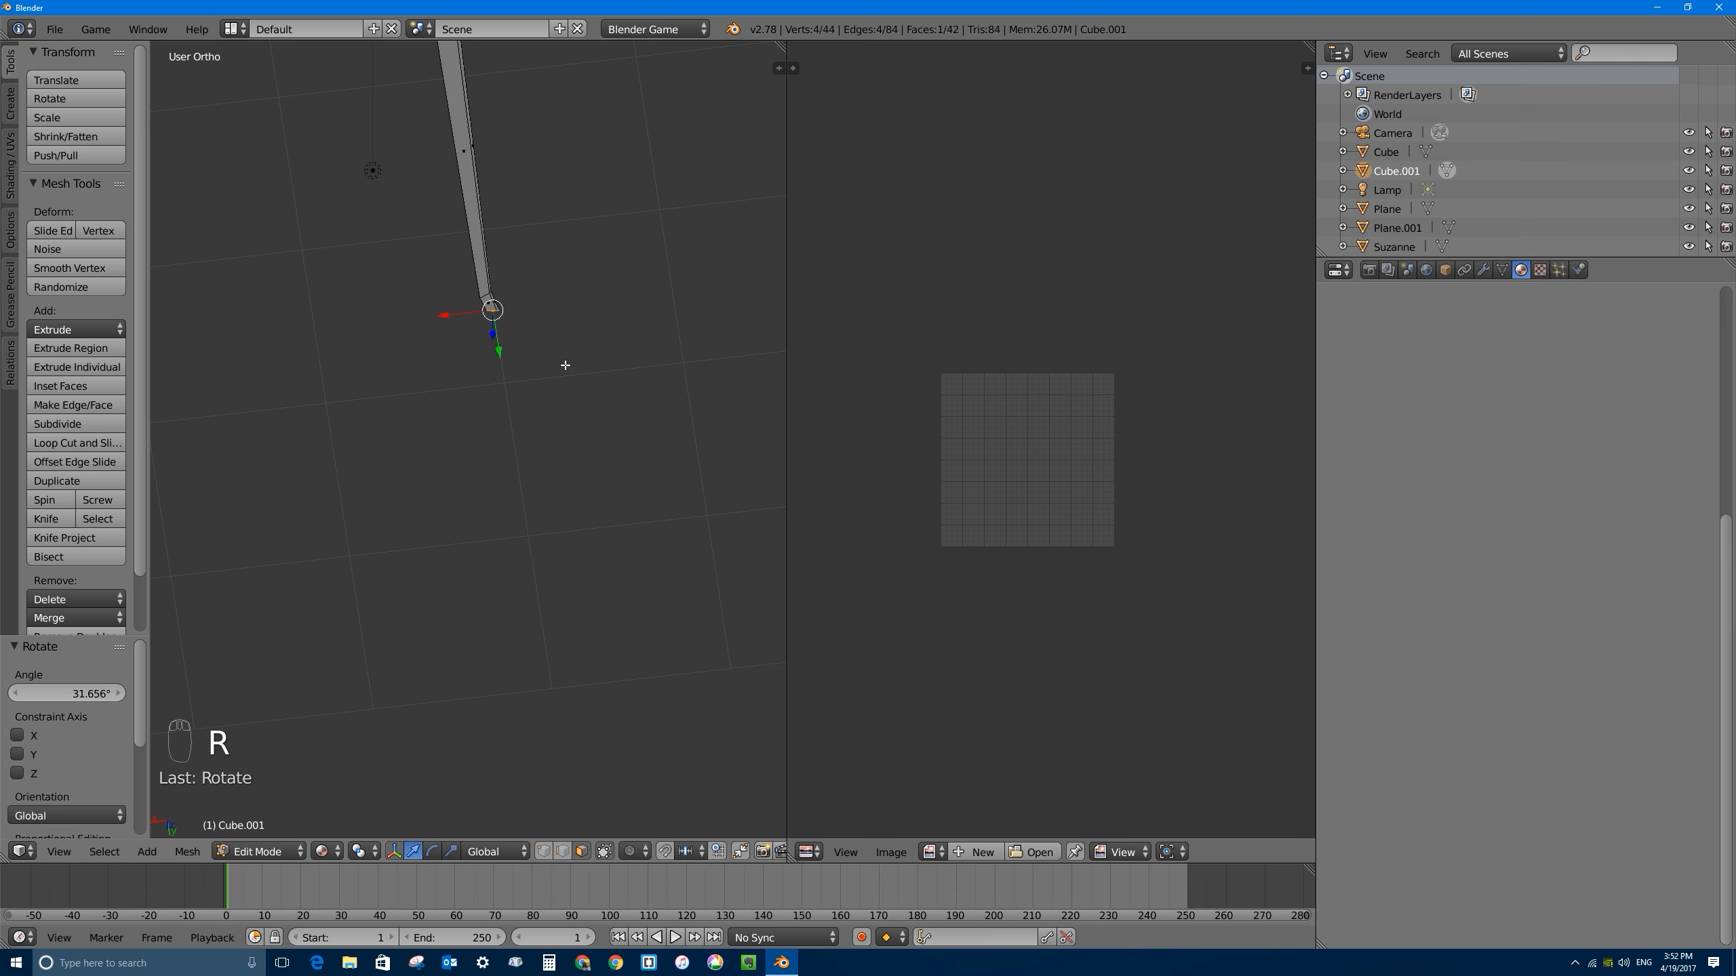
{"action": "key", "text": "g"}
{"action": "left_click", "coordinate": [550, 360]}
Step: Extrude a longer section from the branch's end face and taper its tip to 0.646 scale
{"action": "middle_click_drag", "start_coordinate": [550, 360], "coordinate": [395, 251]}
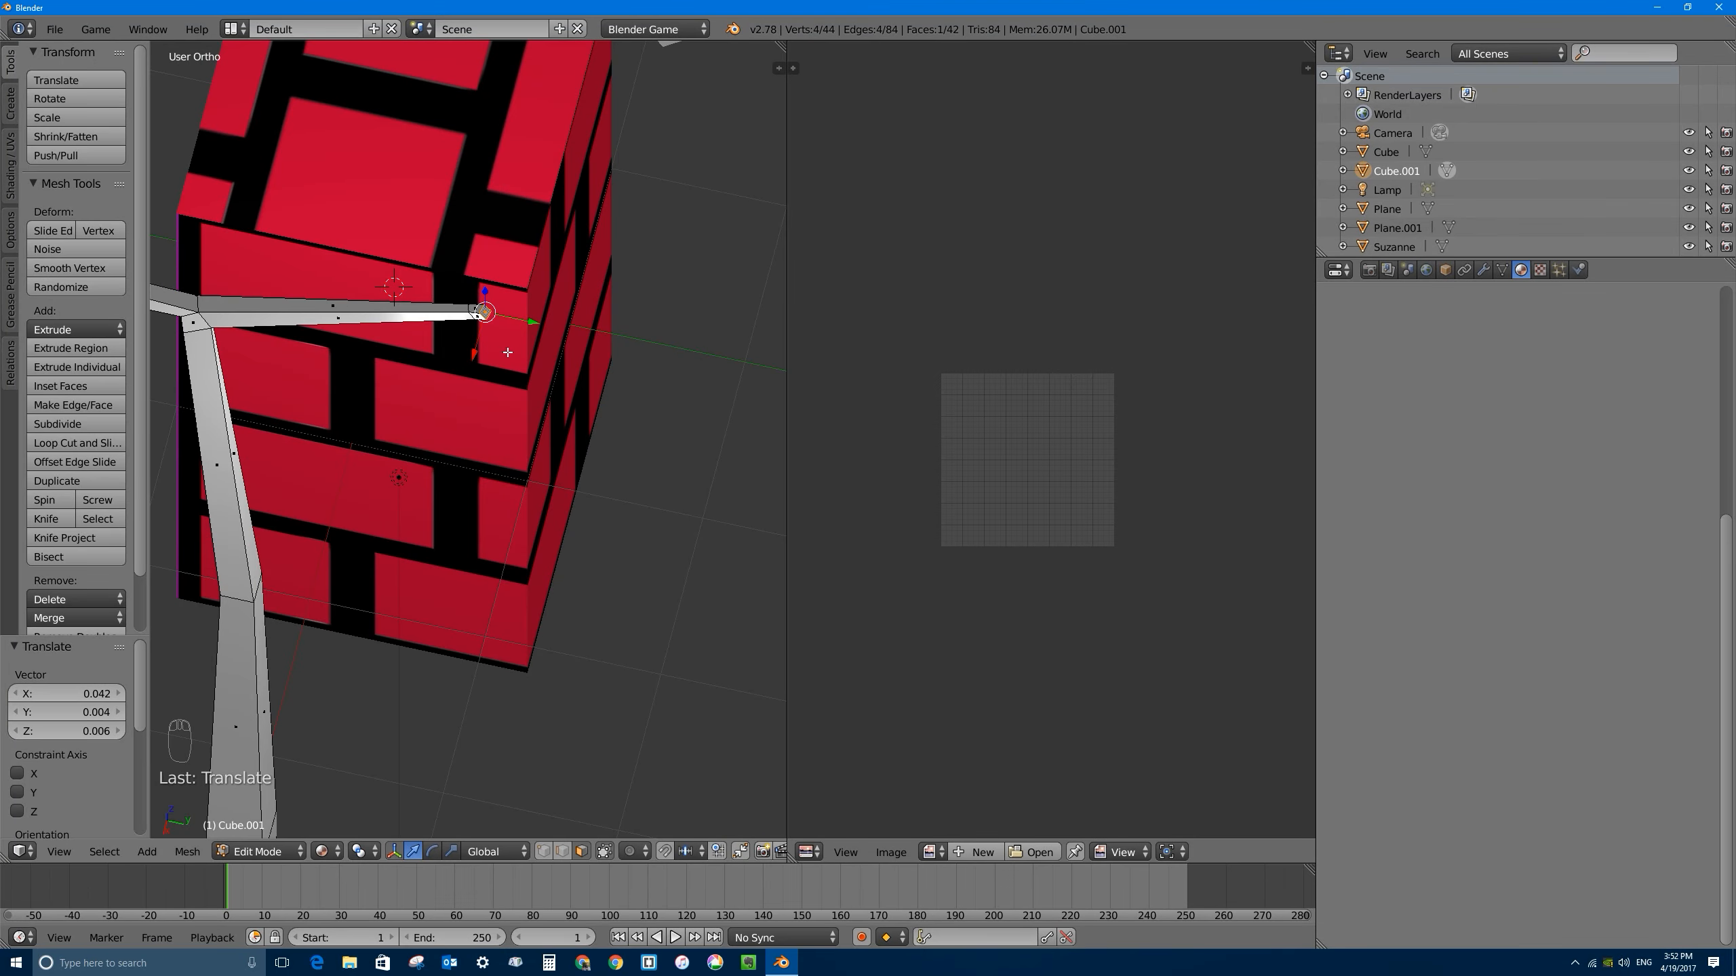
{"action": "key", "text": "e"}
{"action": "left_click", "coordinate": [714, 349]}
{"action": "key", "text": "s"}
{"action": "left_click", "coordinate": [721, 355]}
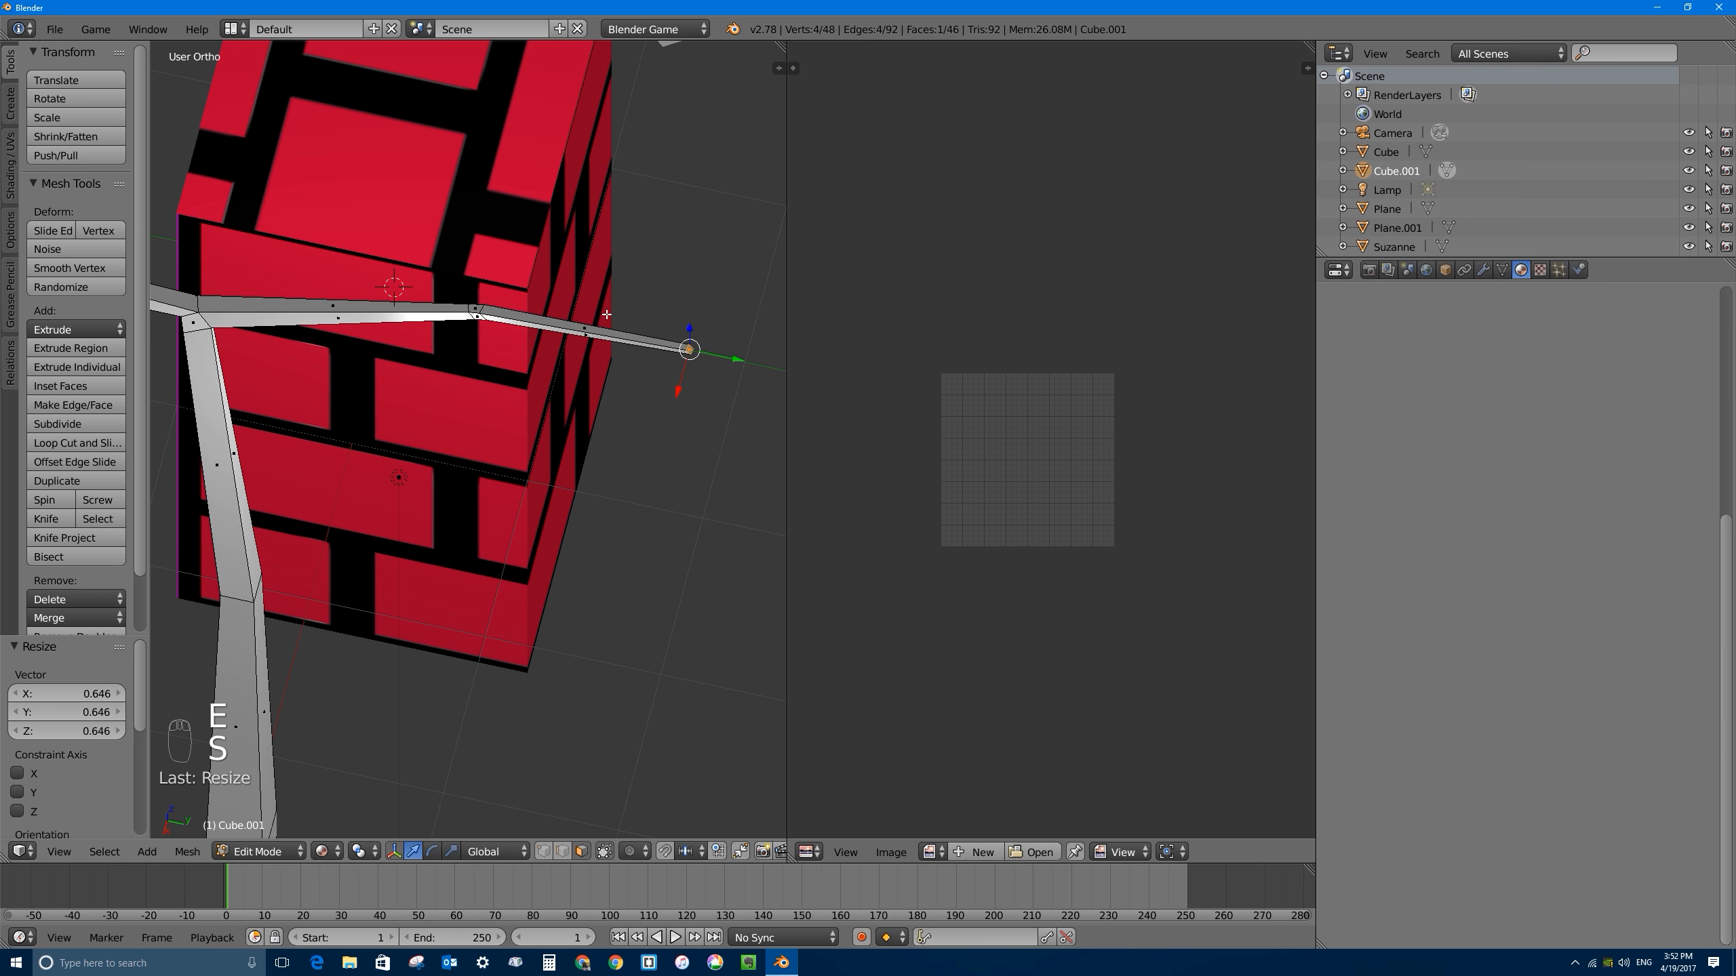
Step: Extrude the side face at the branch's joint about 0.93 into an offshoot and taper its end to 0.447 scale
{"action": "middle_click_drag", "start_coordinate": [604, 316], "coordinate": [438, 305]}
{"action": "middle_click_drag", "start_coordinate": [715, 229], "coordinate": [477, 301], "text": "shift"}
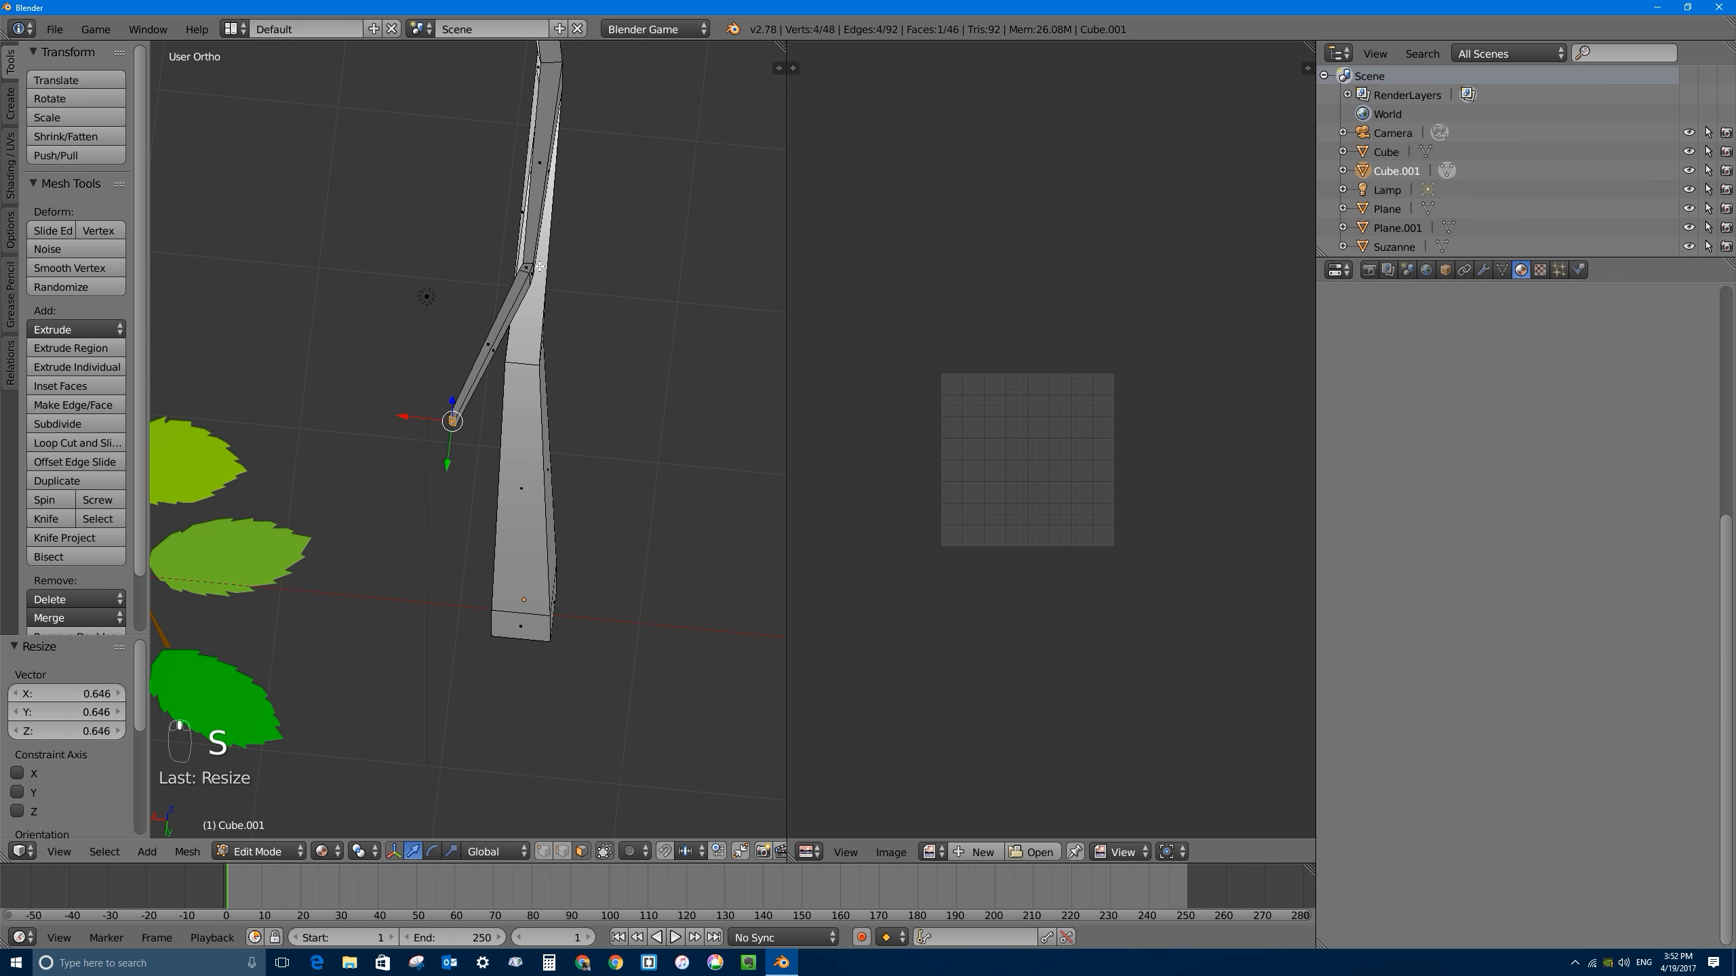
{"action": "right_click", "coordinate": [534, 273]}
{"action": "right_click", "coordinate": [530, 269]}
{"action": "middle_click_drag", "start_coordinate": [530, 269], "coordinate": [548, 372]}
{"action": "key", "text": "e"}
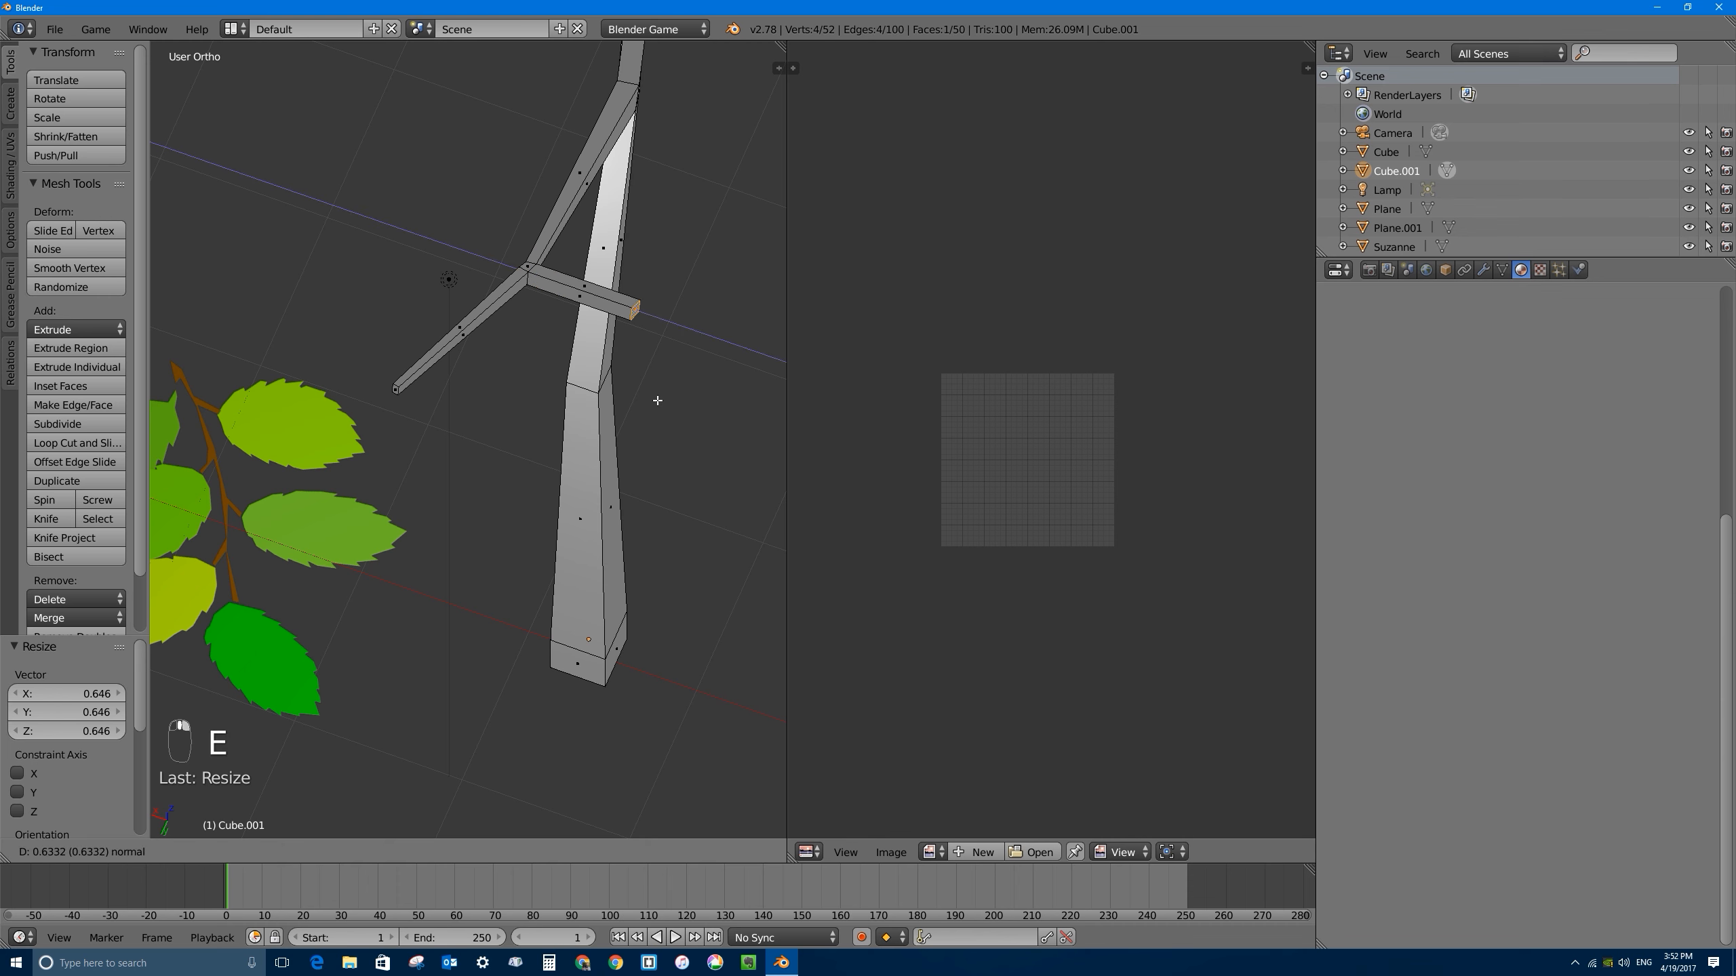
{"action": "left_click", "coordinate": [701, 404]}
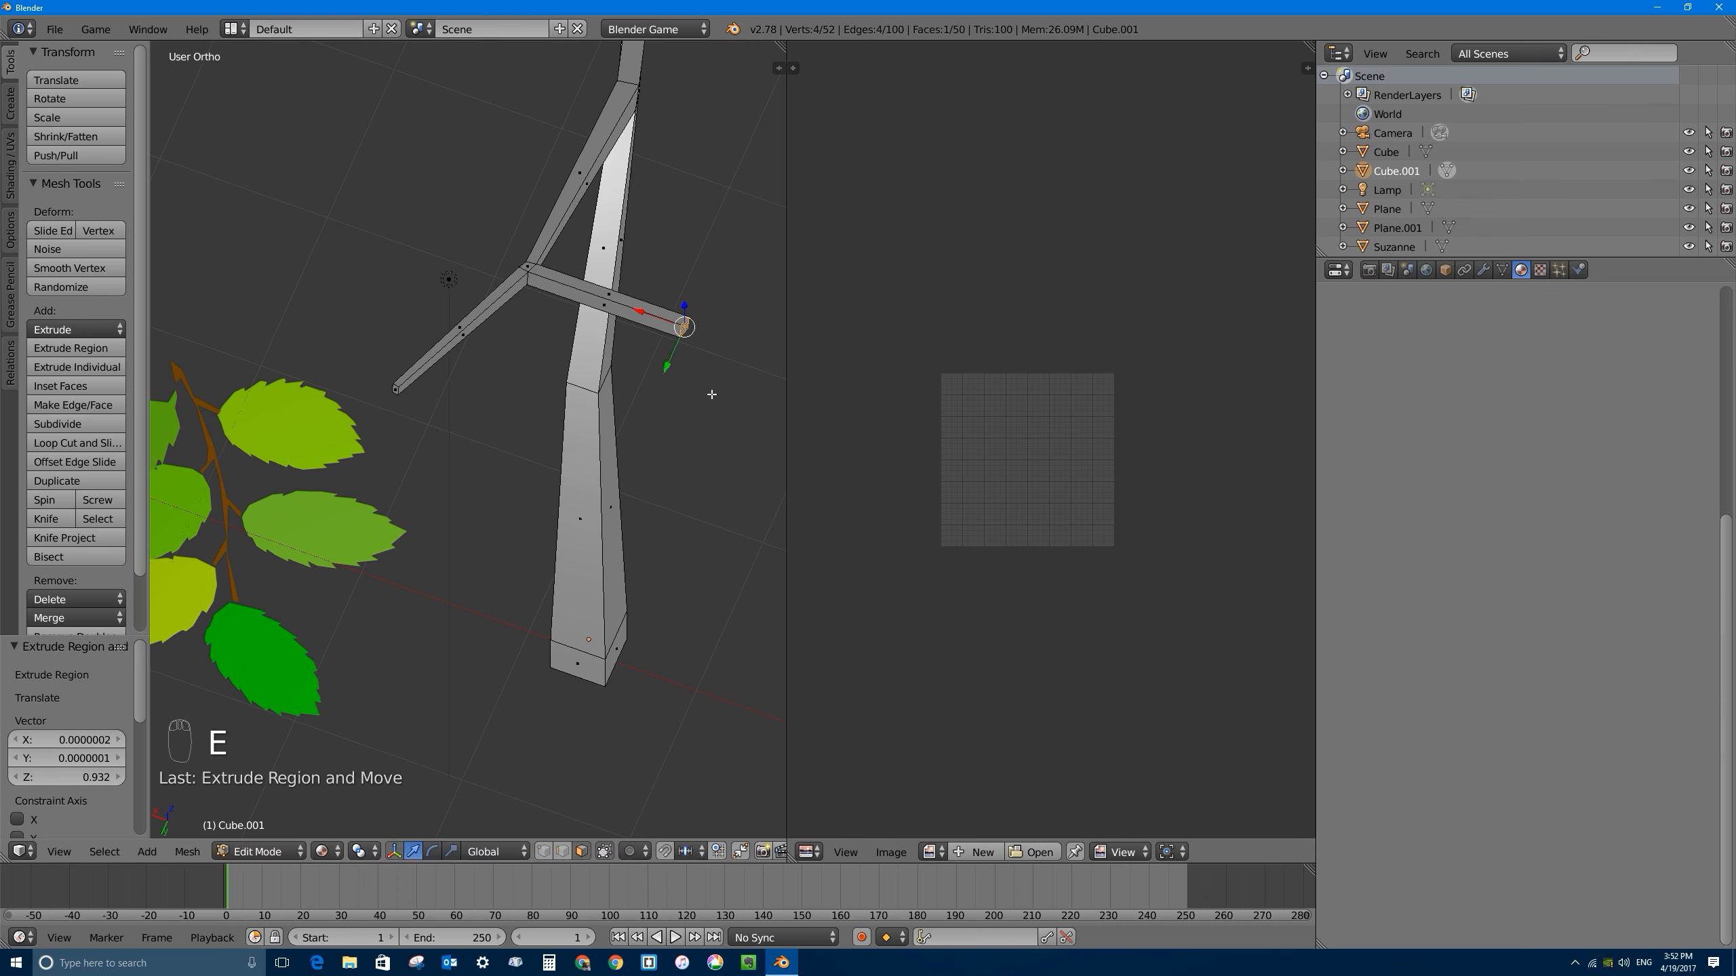
{"action": "key", "text": "s"}
{"action": "left_click", "coordinate": [686, 357]}
Step: Extend the offshoot with extrusions of about 0.045 and 0.59, then taper its tip to 0.986 and again to 0.769 scale
{"action": "key", "text": "e"}
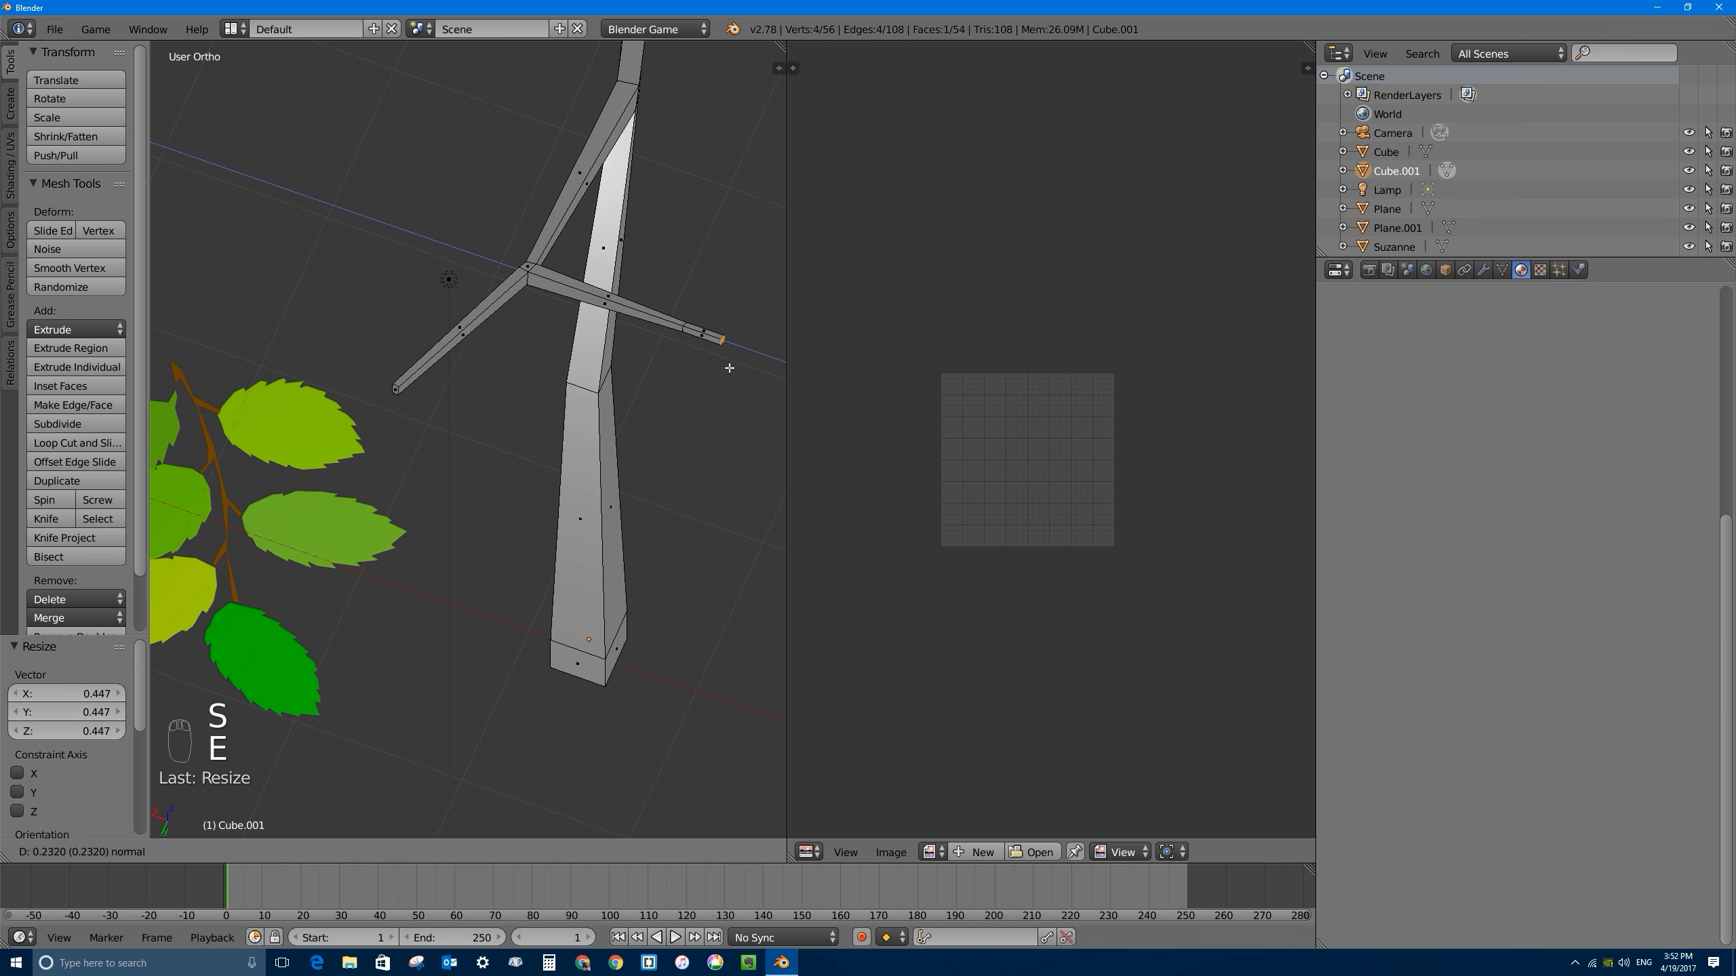
{"action": "left_click", "coordinate": [696, 352]}
{"action": "key", "text": "e"}
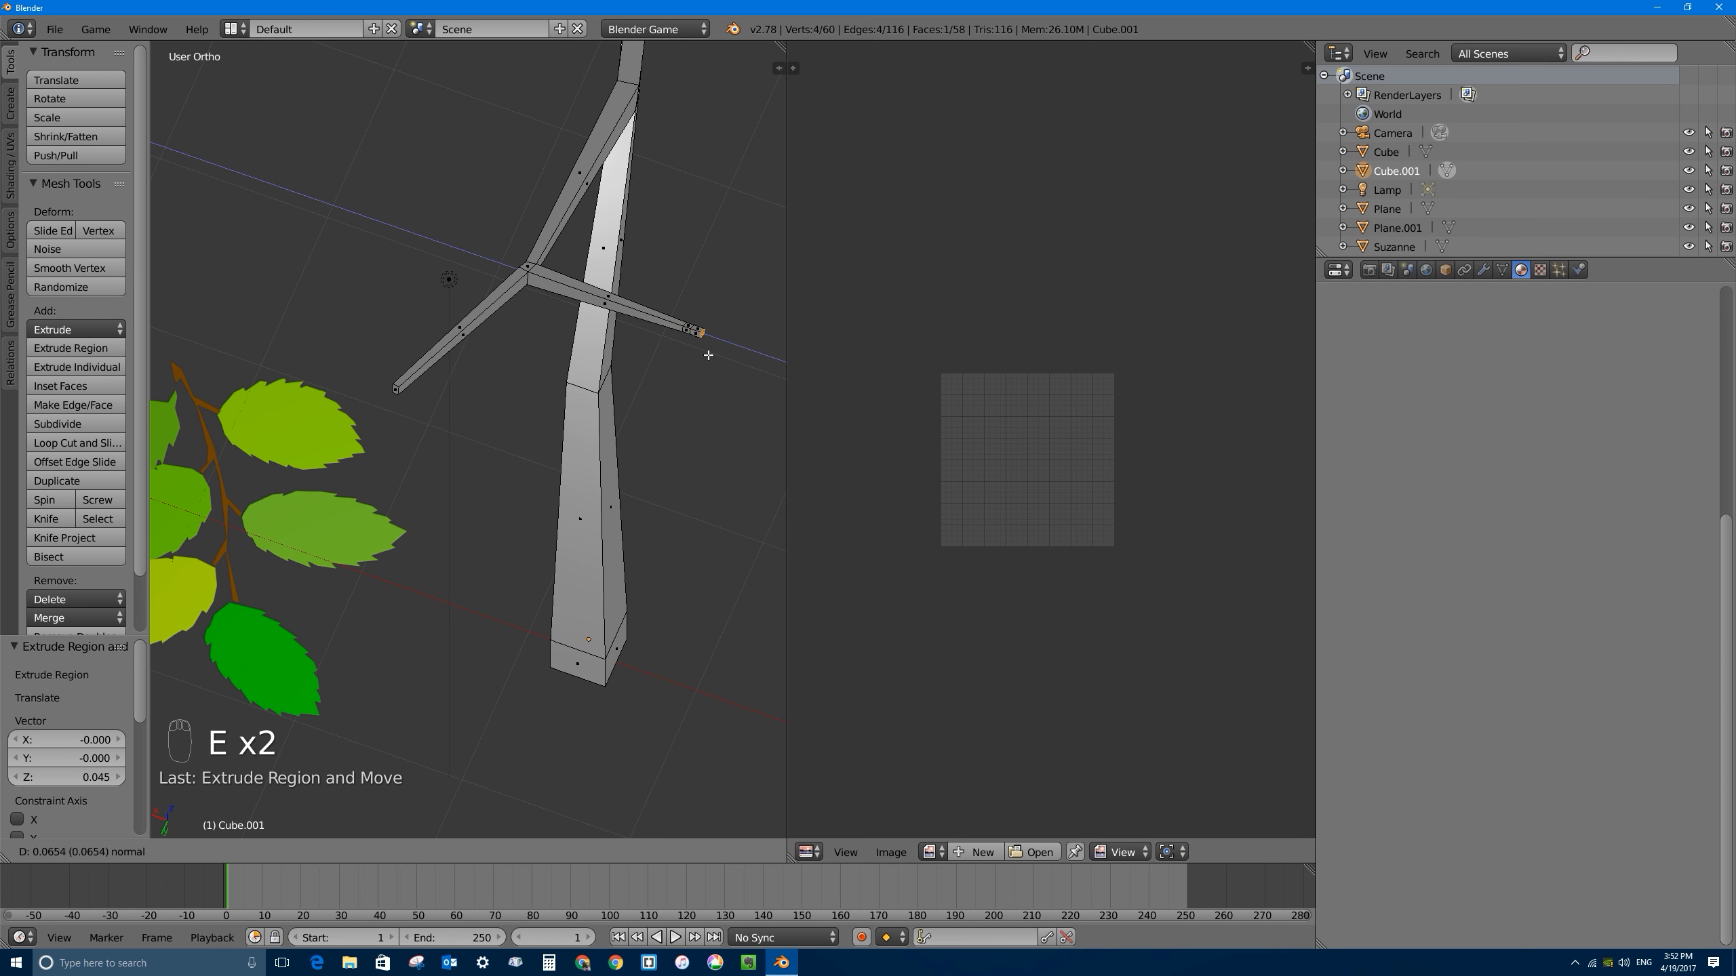
{"action": "left_click", "coordinate": [161, 381]}
{"action": "key", "text": "s"}
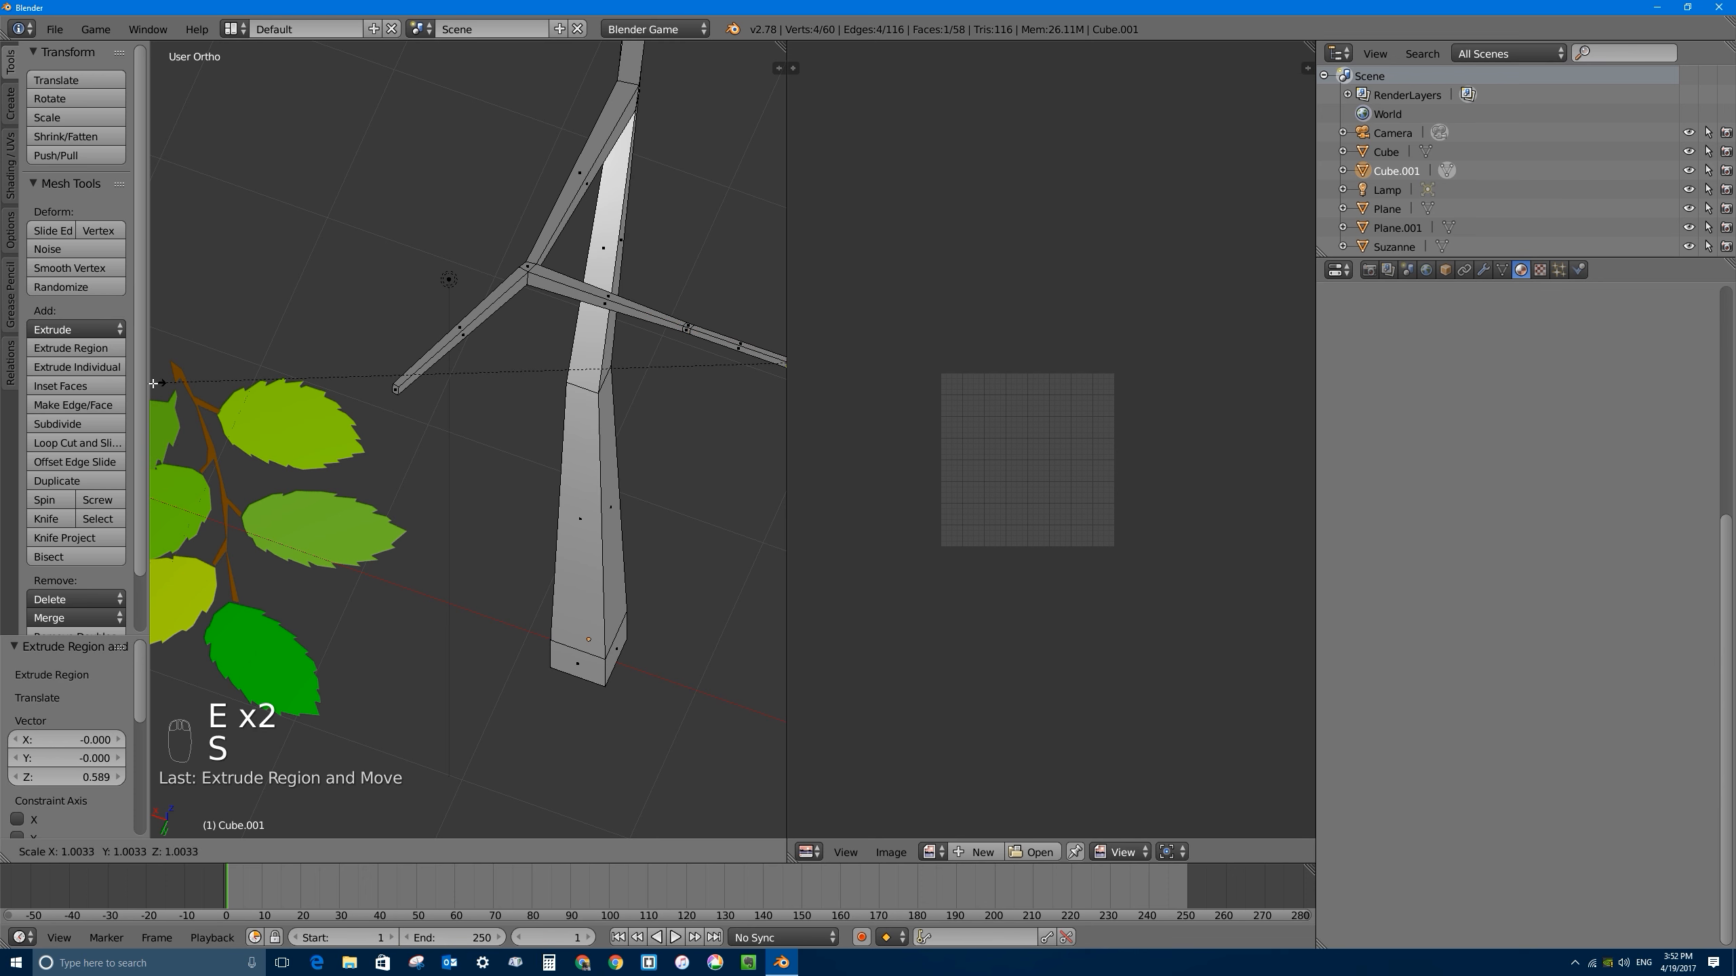
{"action": "left_click", "coordinate": [774, 387]}
{"action": "scroll", "coordinate": [772, 388], "scroll_direction": "down", "scroll_amount": 3}
{"action": "key", "text": "s"}
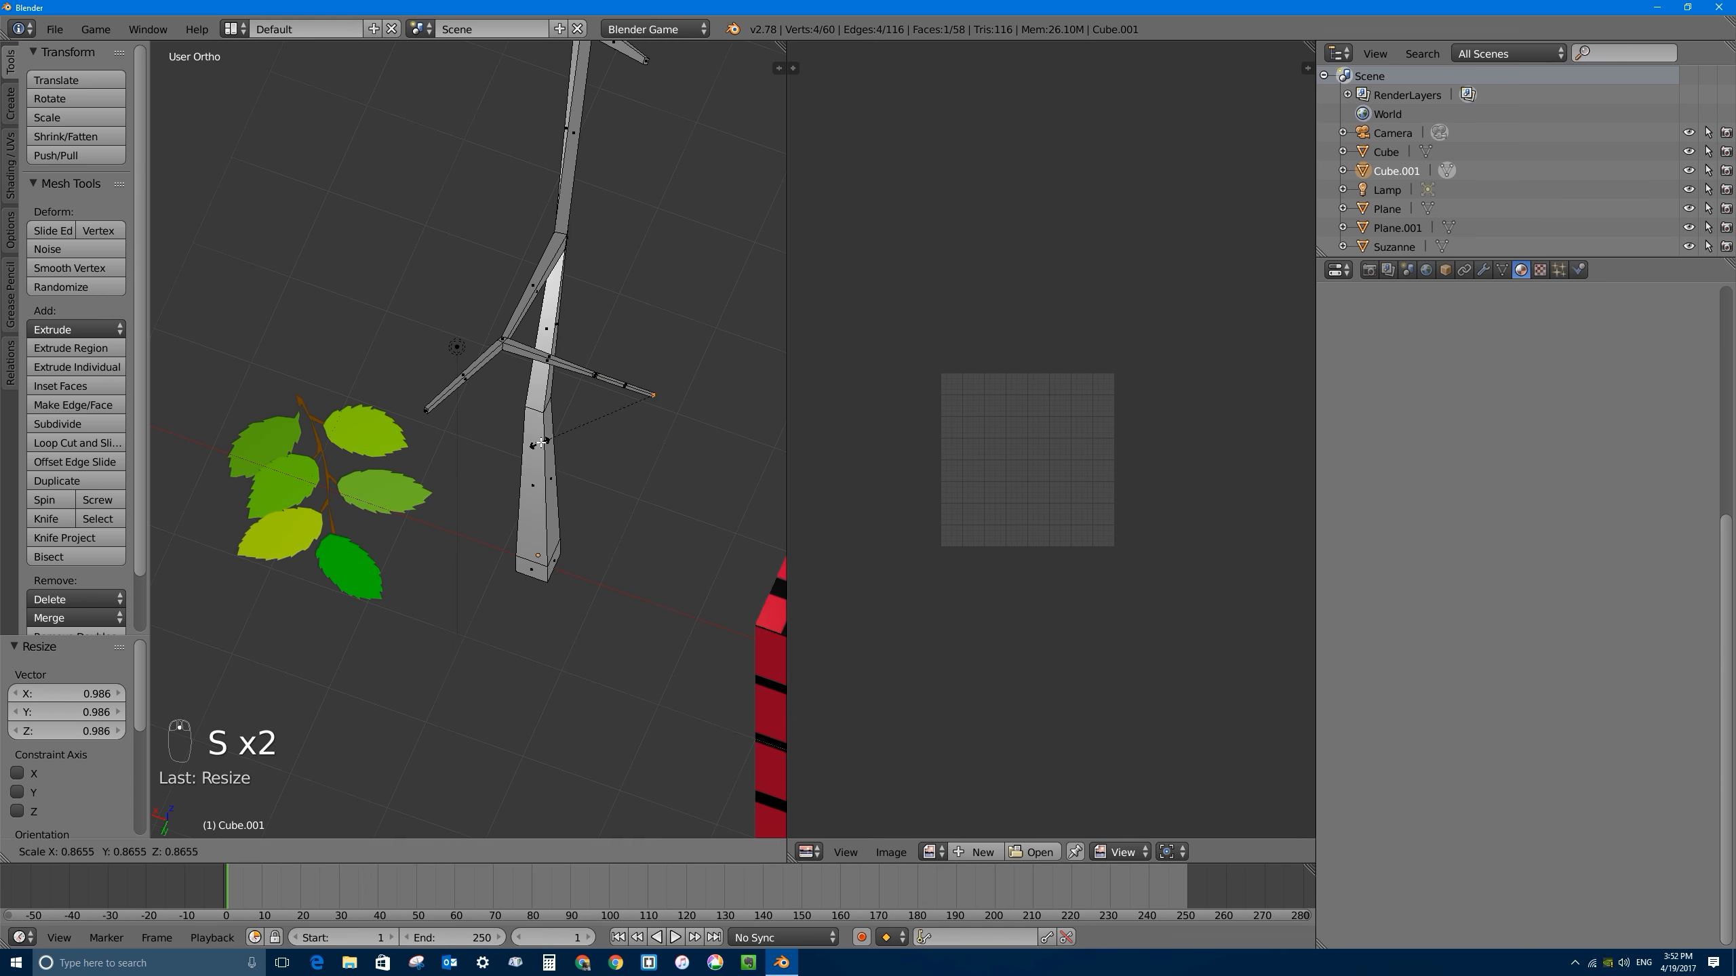
{"action": "left_click", "coordinate": [544, 441]}
Step: Extrude a tapered twig from the side face of the offshoot's short segment and shift its end about -0.04 along Y
{"action": "right_click", "coordinate": [592, 375]}
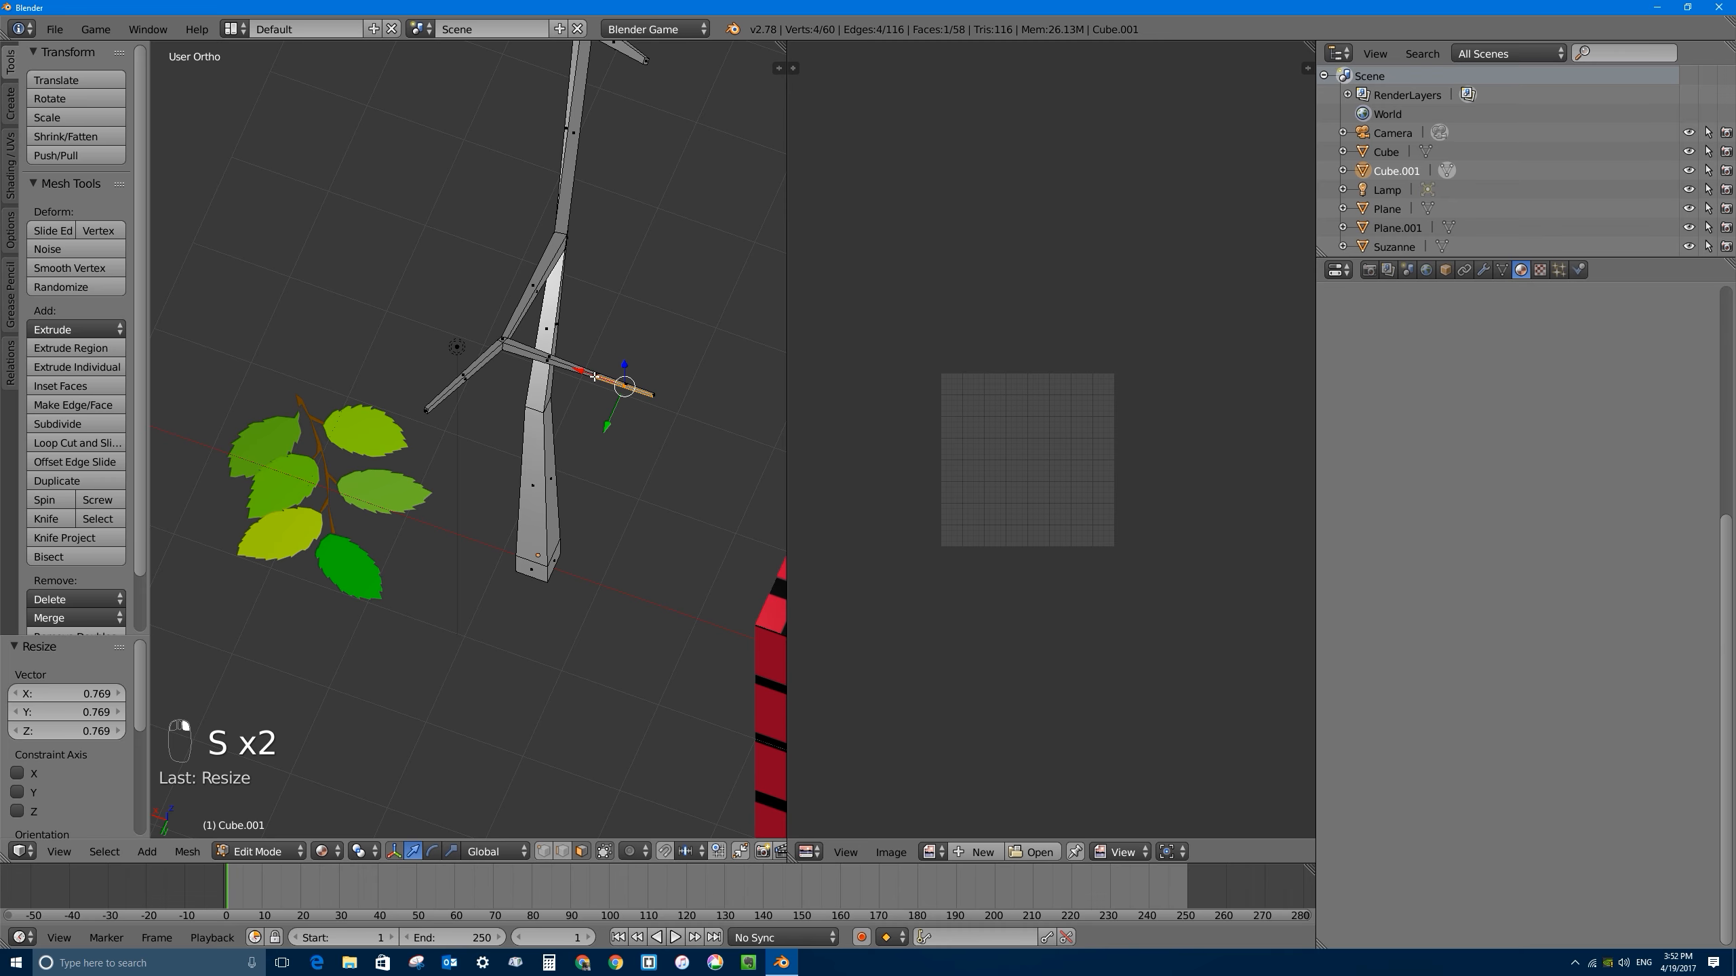
{"action": "scroll", "coordinate": [594, 376], "scroll_direction": "up", "scroll_amount": 5}
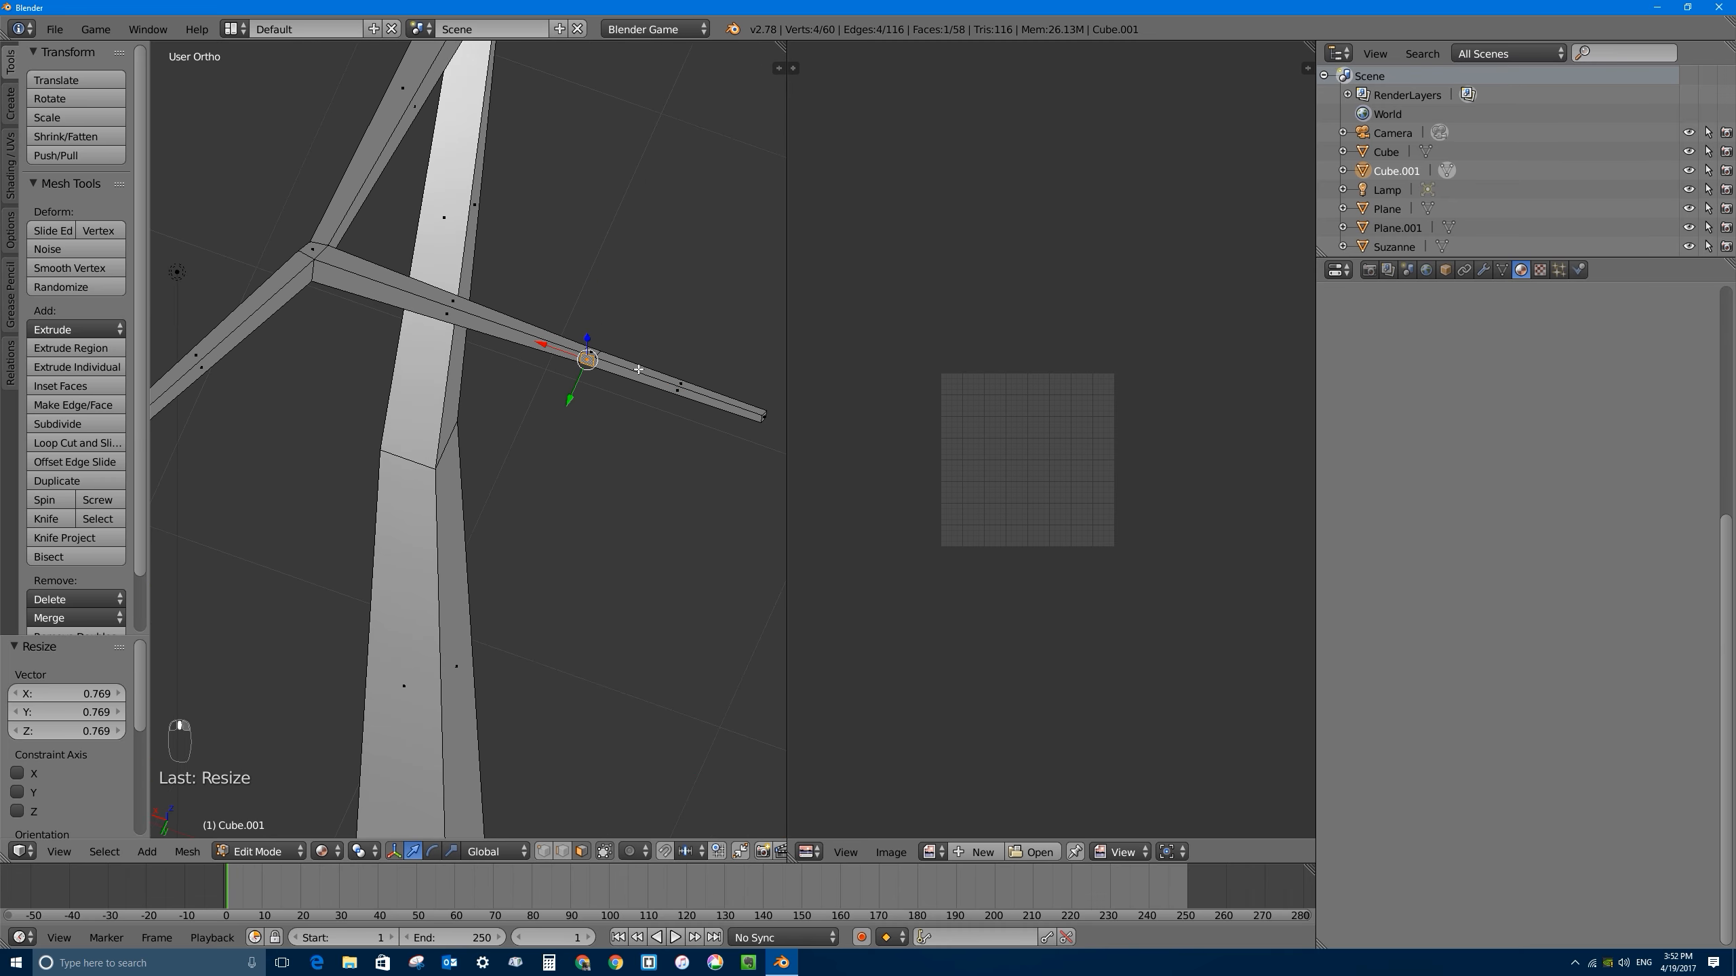
{"action": "middle_click_drag", "start_coordinate": [638, 369], "coordinate": [493, 361]}
{"action": "key", "text": "e"}
{"action": "left_click", "coordinate": [461, 337]}
{"action": "key", "text": "s"}
{"action": "left_click", "coordinate": [515, 341]}
{"action": "left_click_drag", "start_coordinate": [444, 345], "coordinate": [473, 283]}
Step: Select the offshoot's end face and move it along Z by about 0.29, then by about -0.49, to spread it from the twig
{"action": "right_click", "coordinate": [673, 491]}
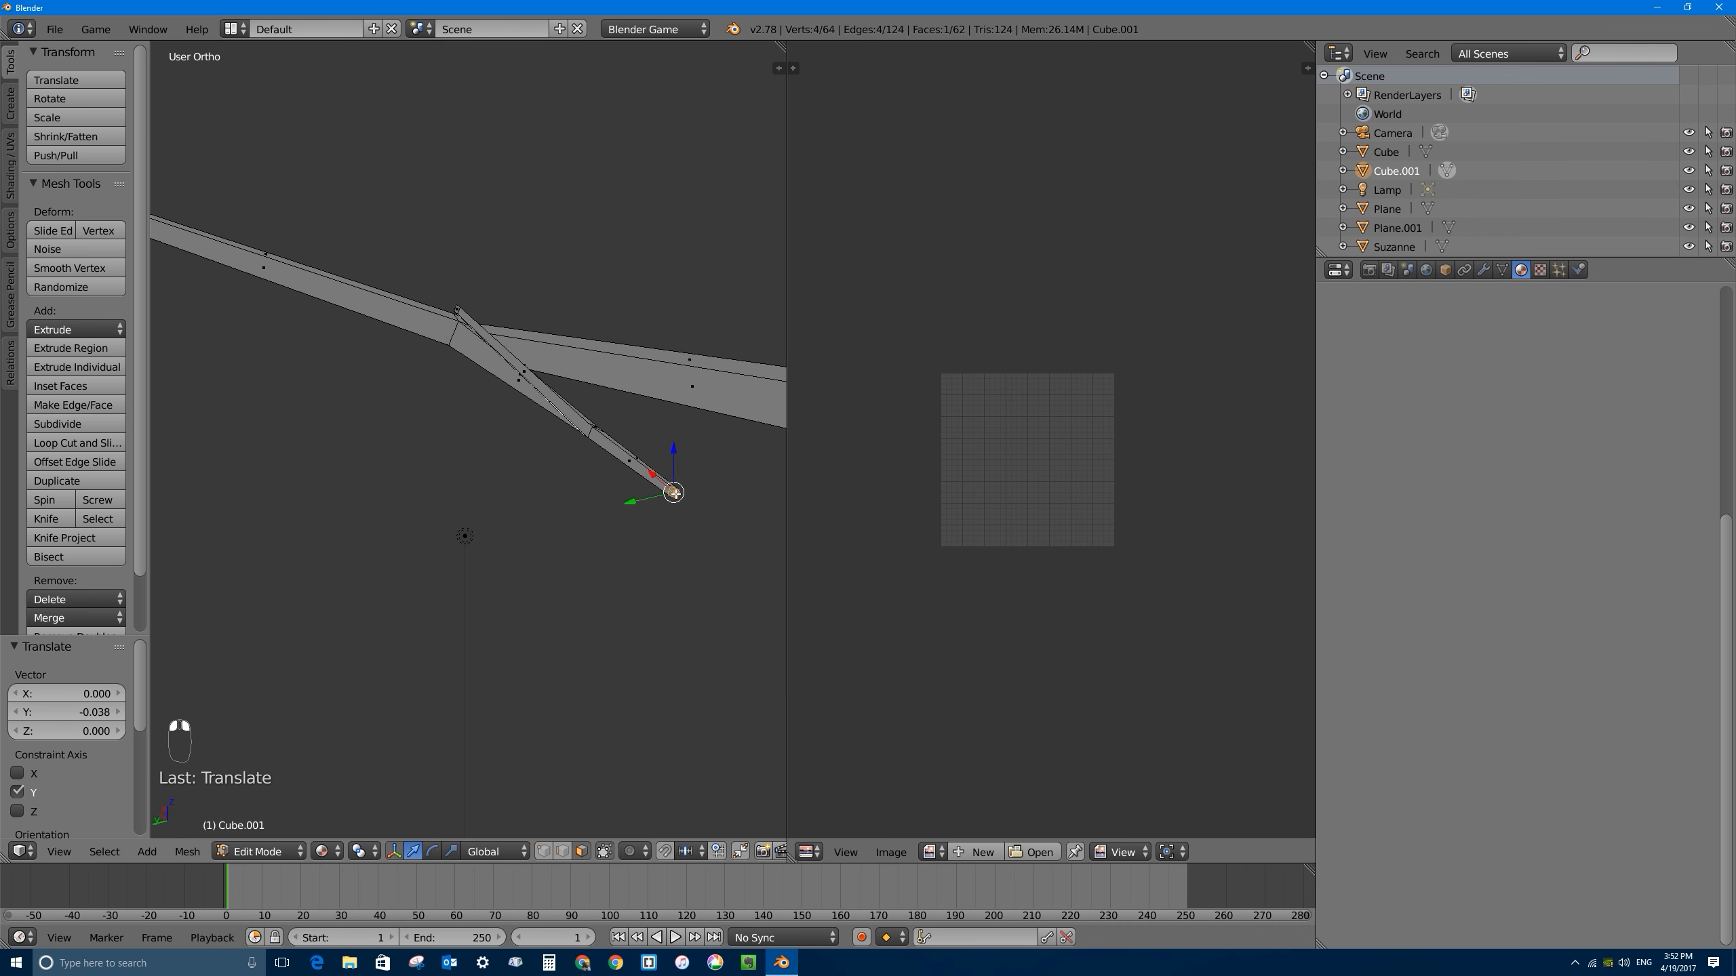
{"action": "left_click_drag", "start_coordinate": [673, 457], "coordinate": [622, 428]}
{"action": "middle_click_drag", "start_coordinate": [622, 427], "coordinate": [673, 370]}
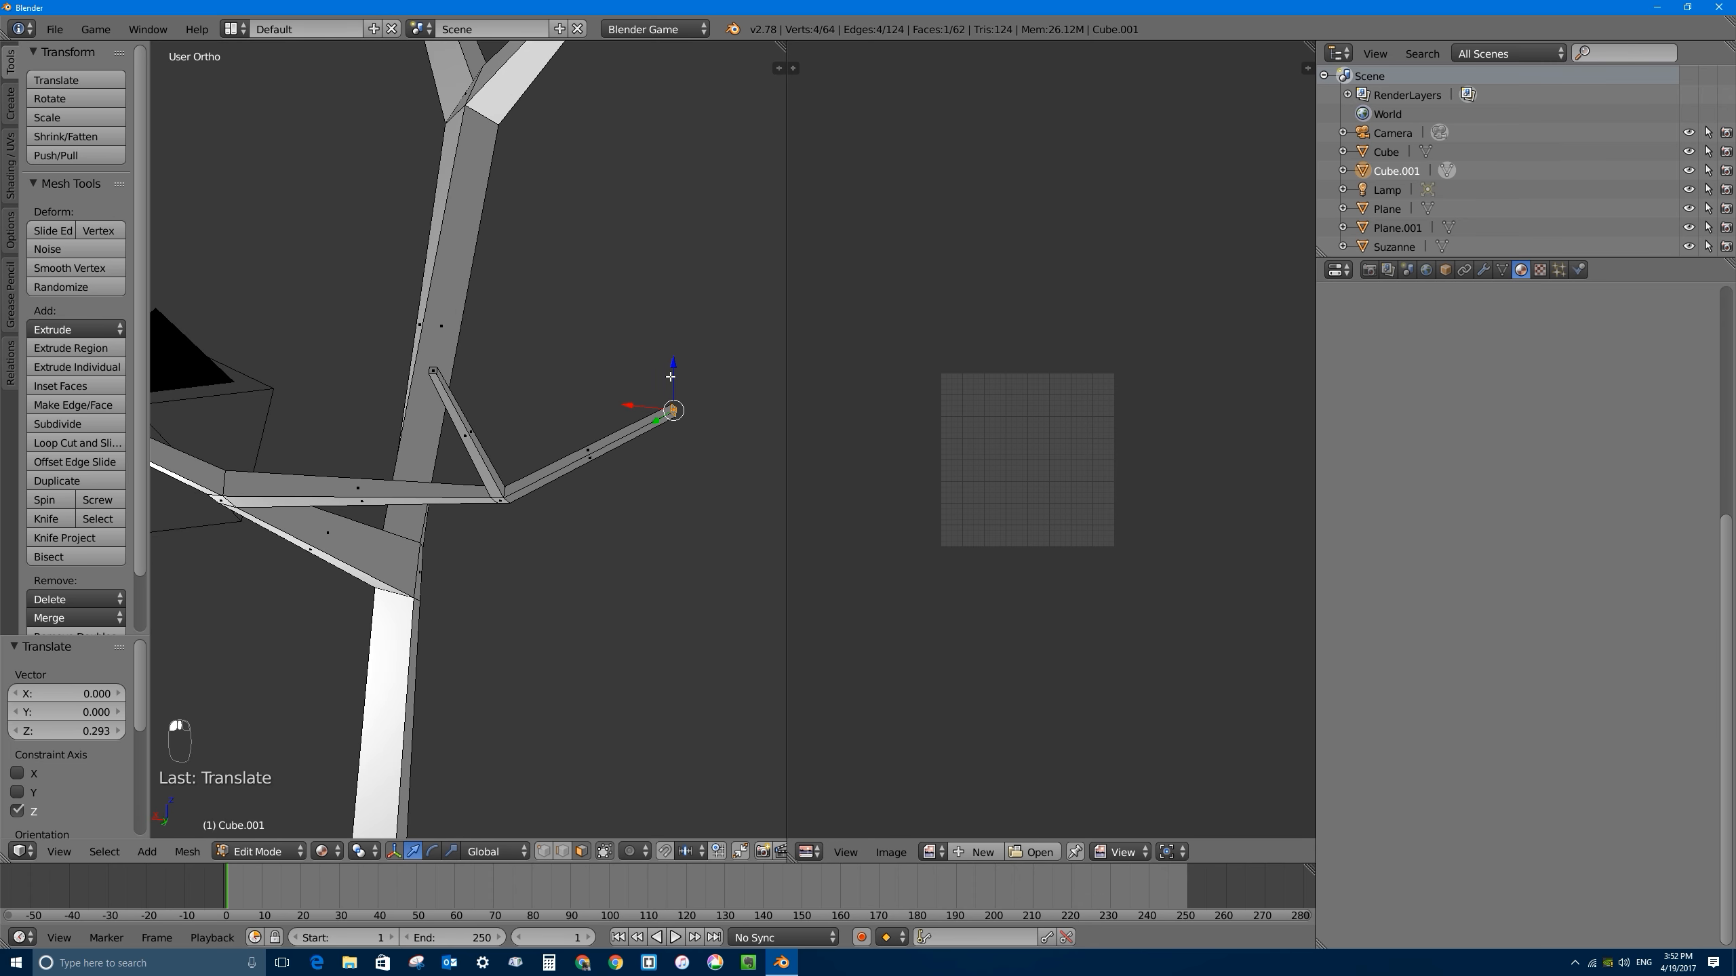
{"action": "left_click_drag", "start_coordinate": [673, 370], "coordinate": [659, 514]}
{"action": "middle_click_drag", "start_coordinate": [581, 512], "coordinate": [468, 505]}
{"action": "scroll", "coordinate": [589, 469], "scroll_direction": "down", "scroll_amount": 9}
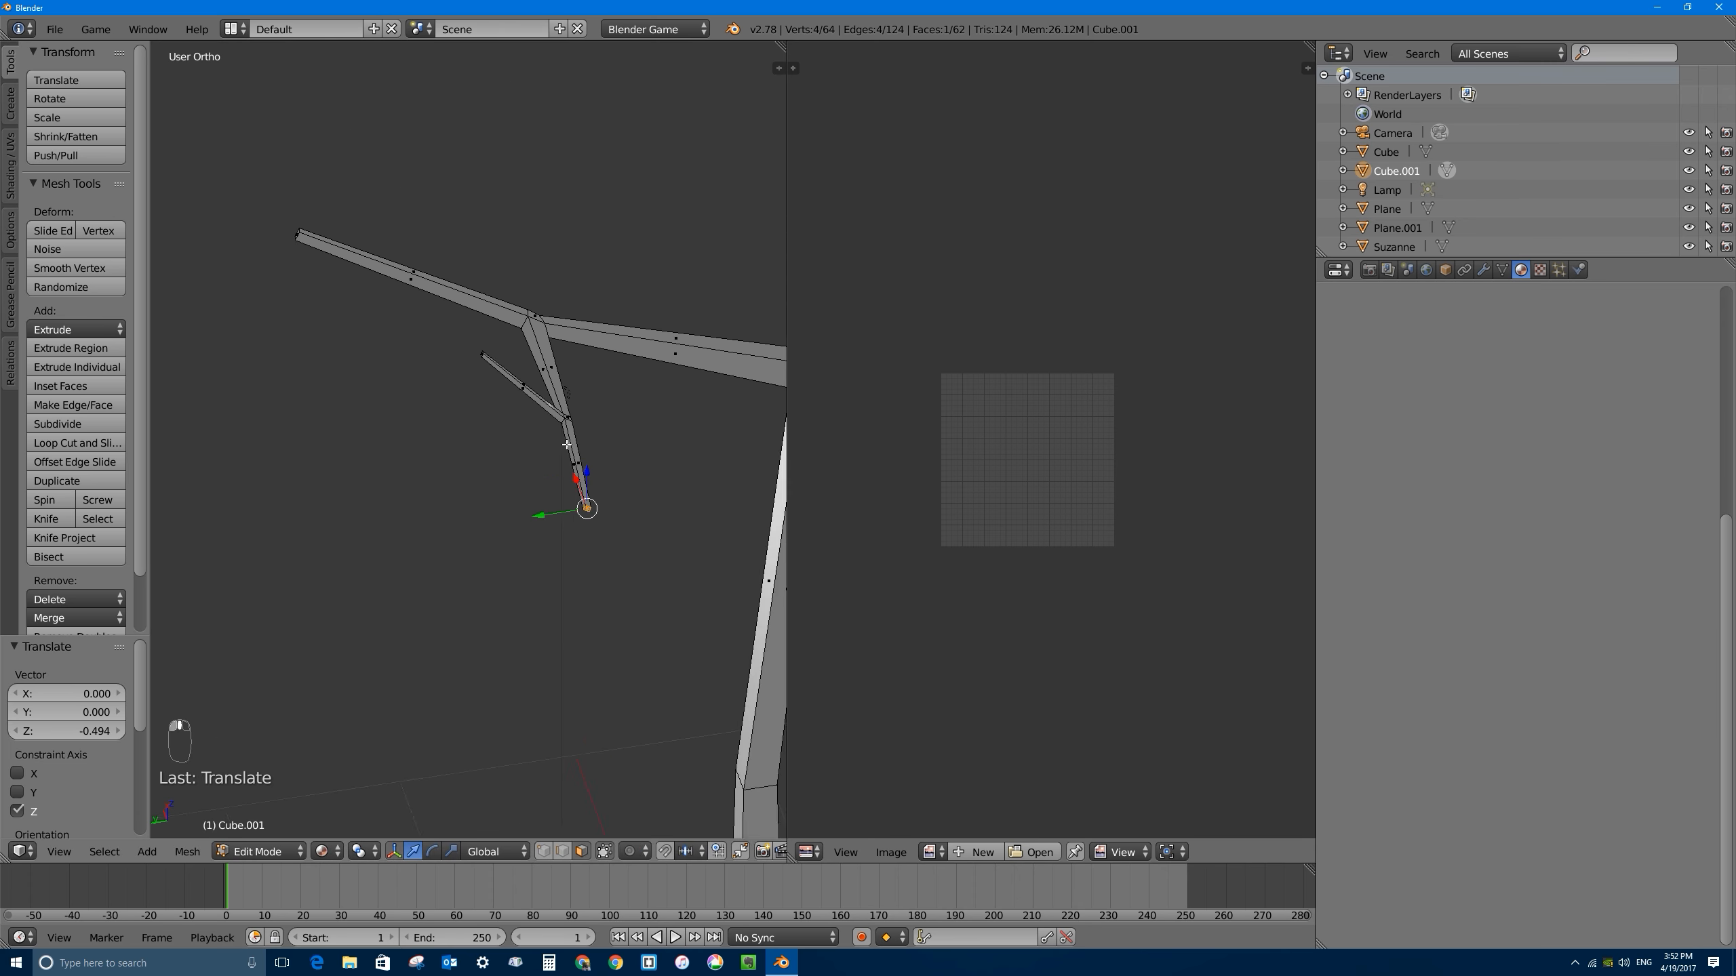
Step: Add a centred loop cut to the bare branch on the opposite side of the trunk's fork
{"action": "middle_click_drag", "start_coordinate": [589, 469], "coordinate": [659, 499]}
{"action": "scroll", "coordinate": [661, 451], "scroll_direction": "up", "scroll_amount": 4}
{"action": "middle_click_drag", "start_coordinate": [659, 499], "coordinate": [359, 440], "text": "shift"}
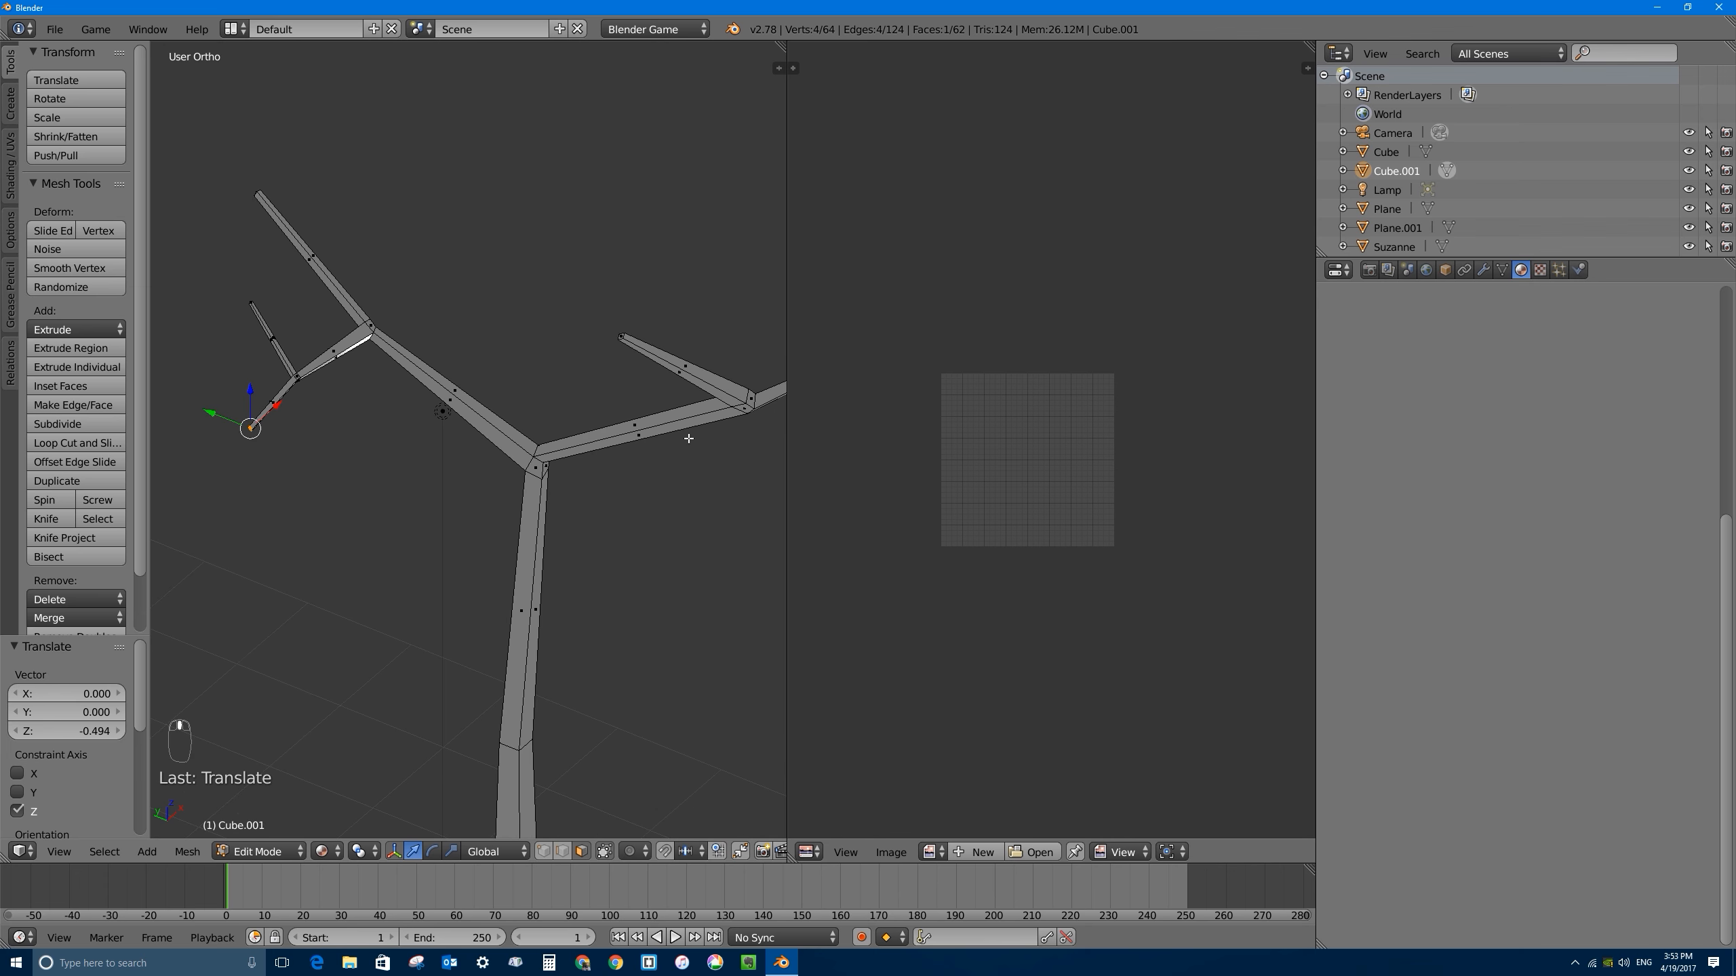
{"action": "key", "text": "ctrl+r"}
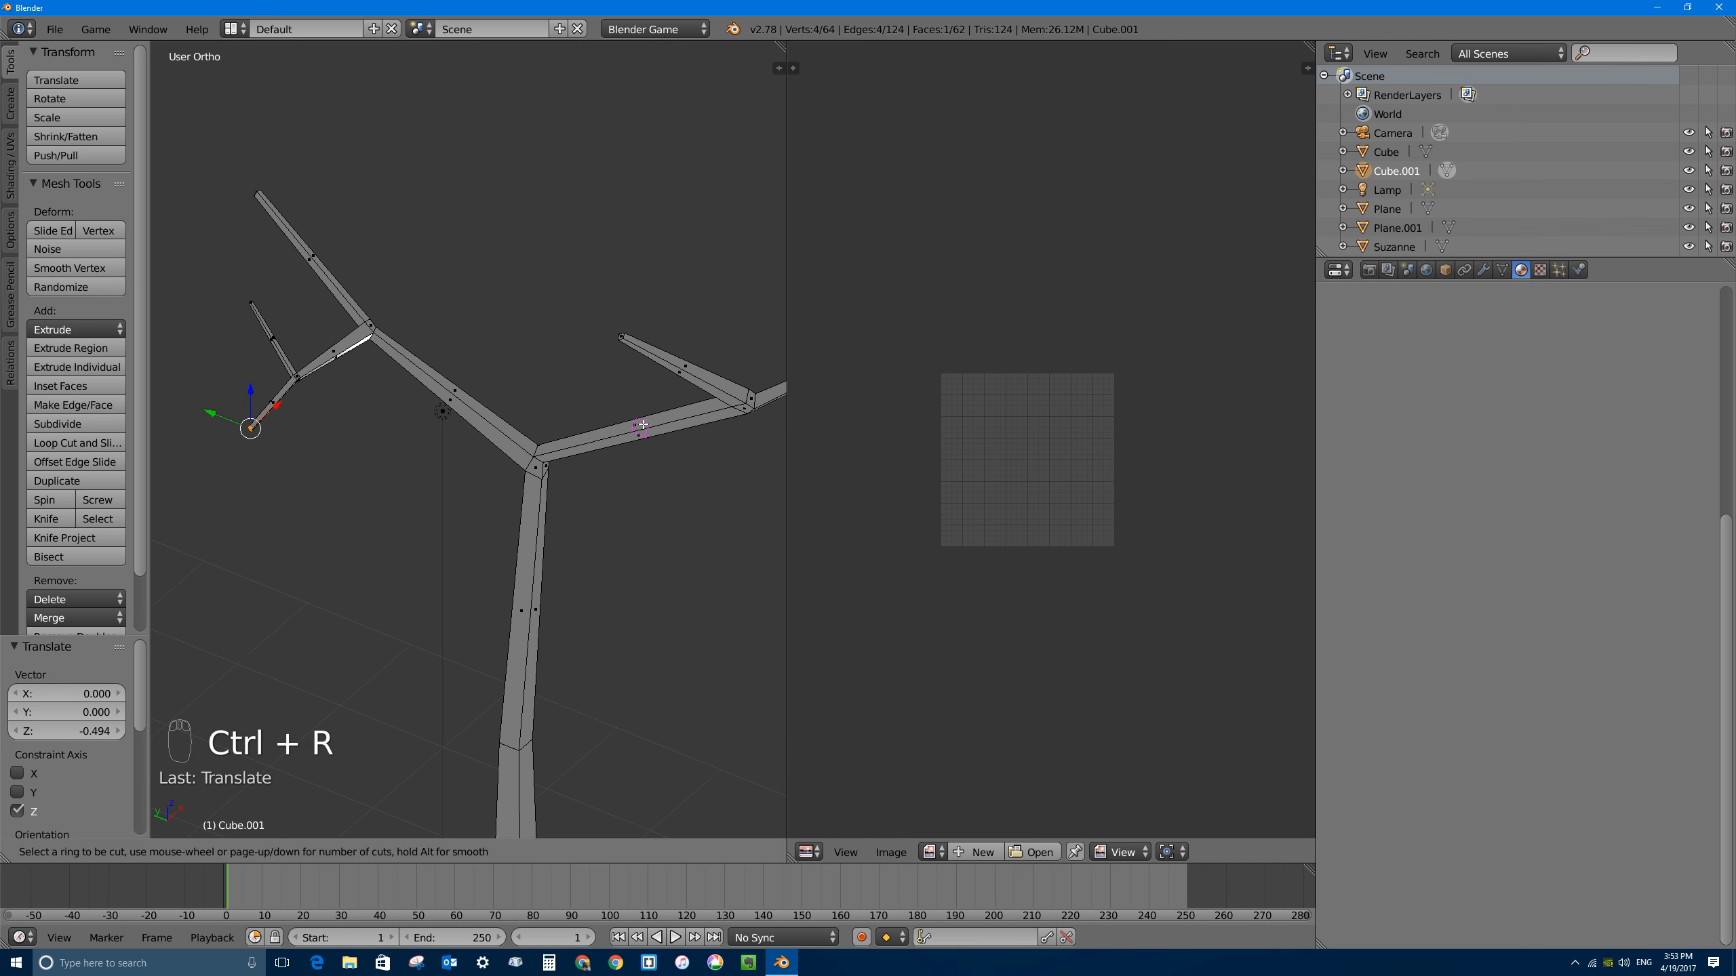
{"action": "left_click", "coordinate": [636, 425]}
{"action": "right_click", "coordinate": [638, 465]}
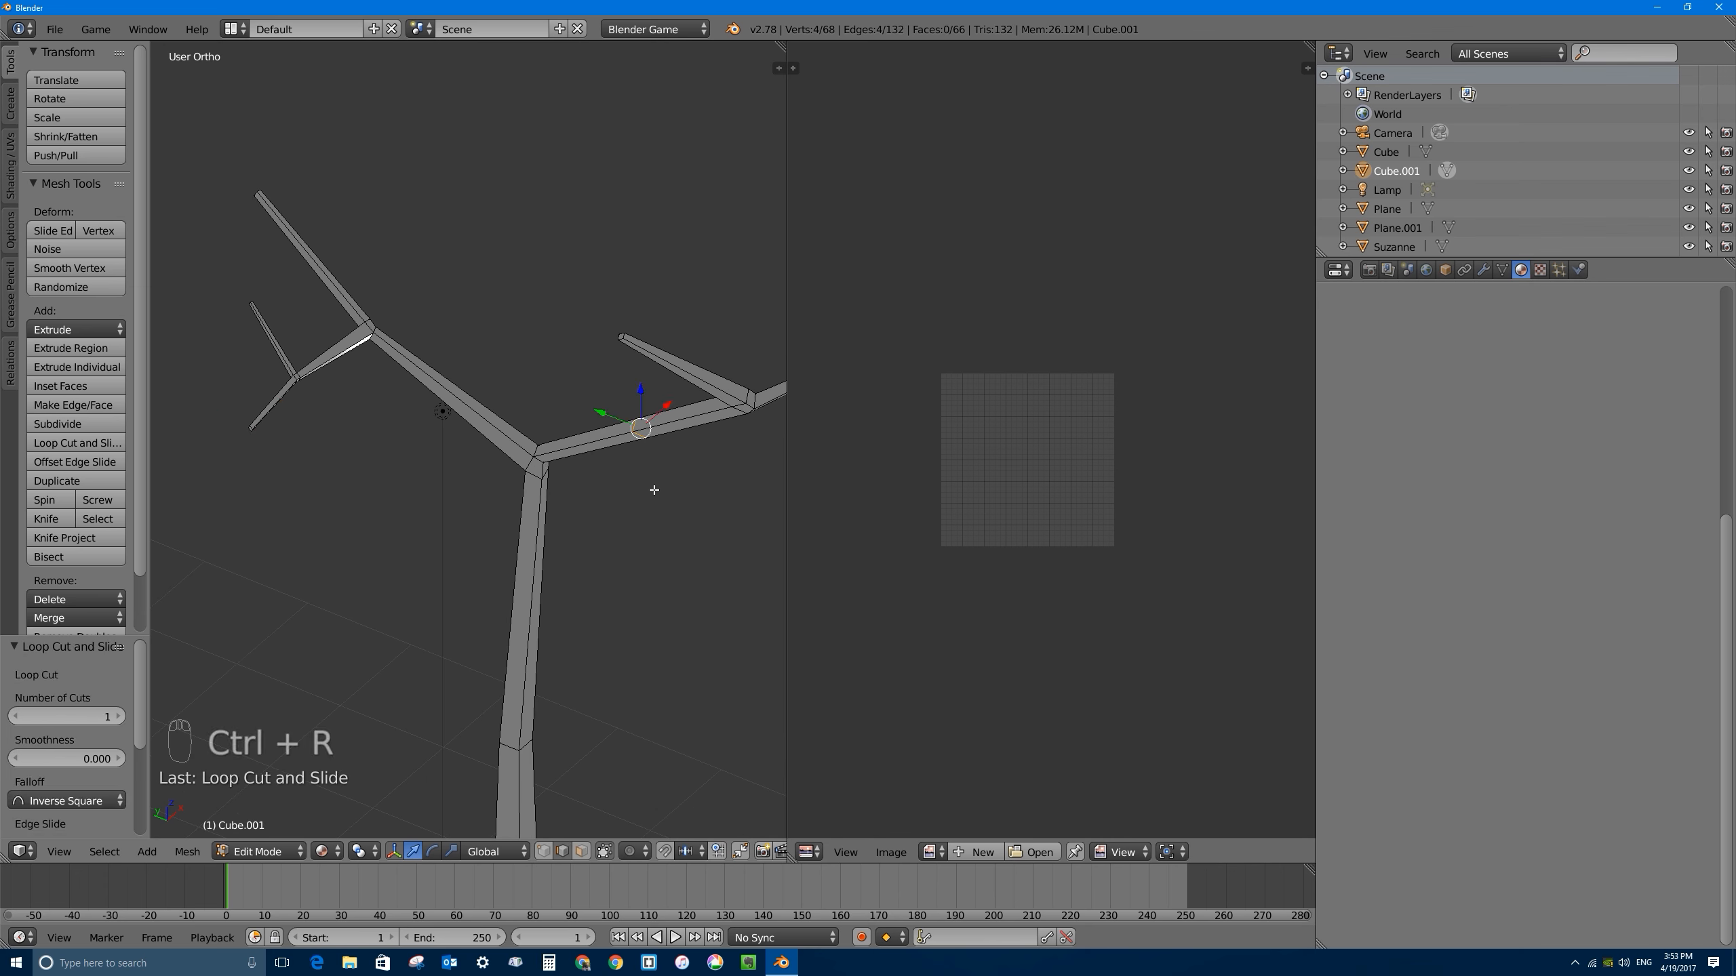
{"action": "key", "text": "ctrl+b"}
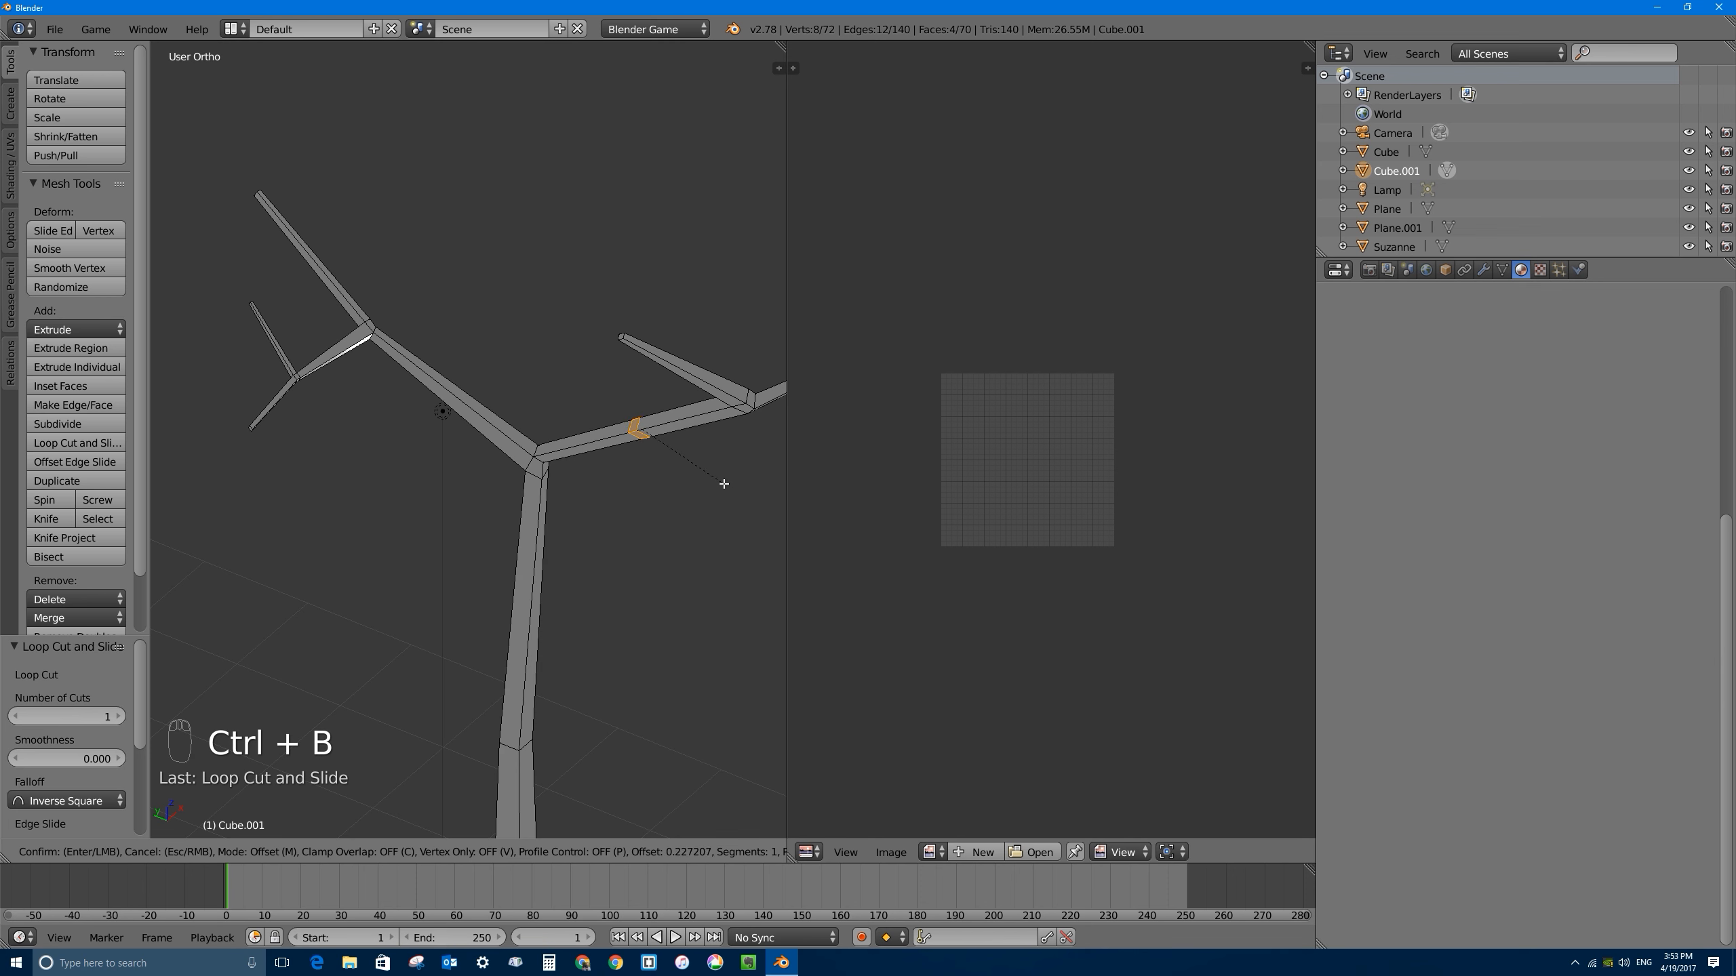
{"action": "left_click", "coordinate": [723, 483]}
{"action": "middle_click_drag", "start_coordinate": [724, 484], "coordinate": [689, 473]}
{"action": "key", "text": "ctrl+z"}
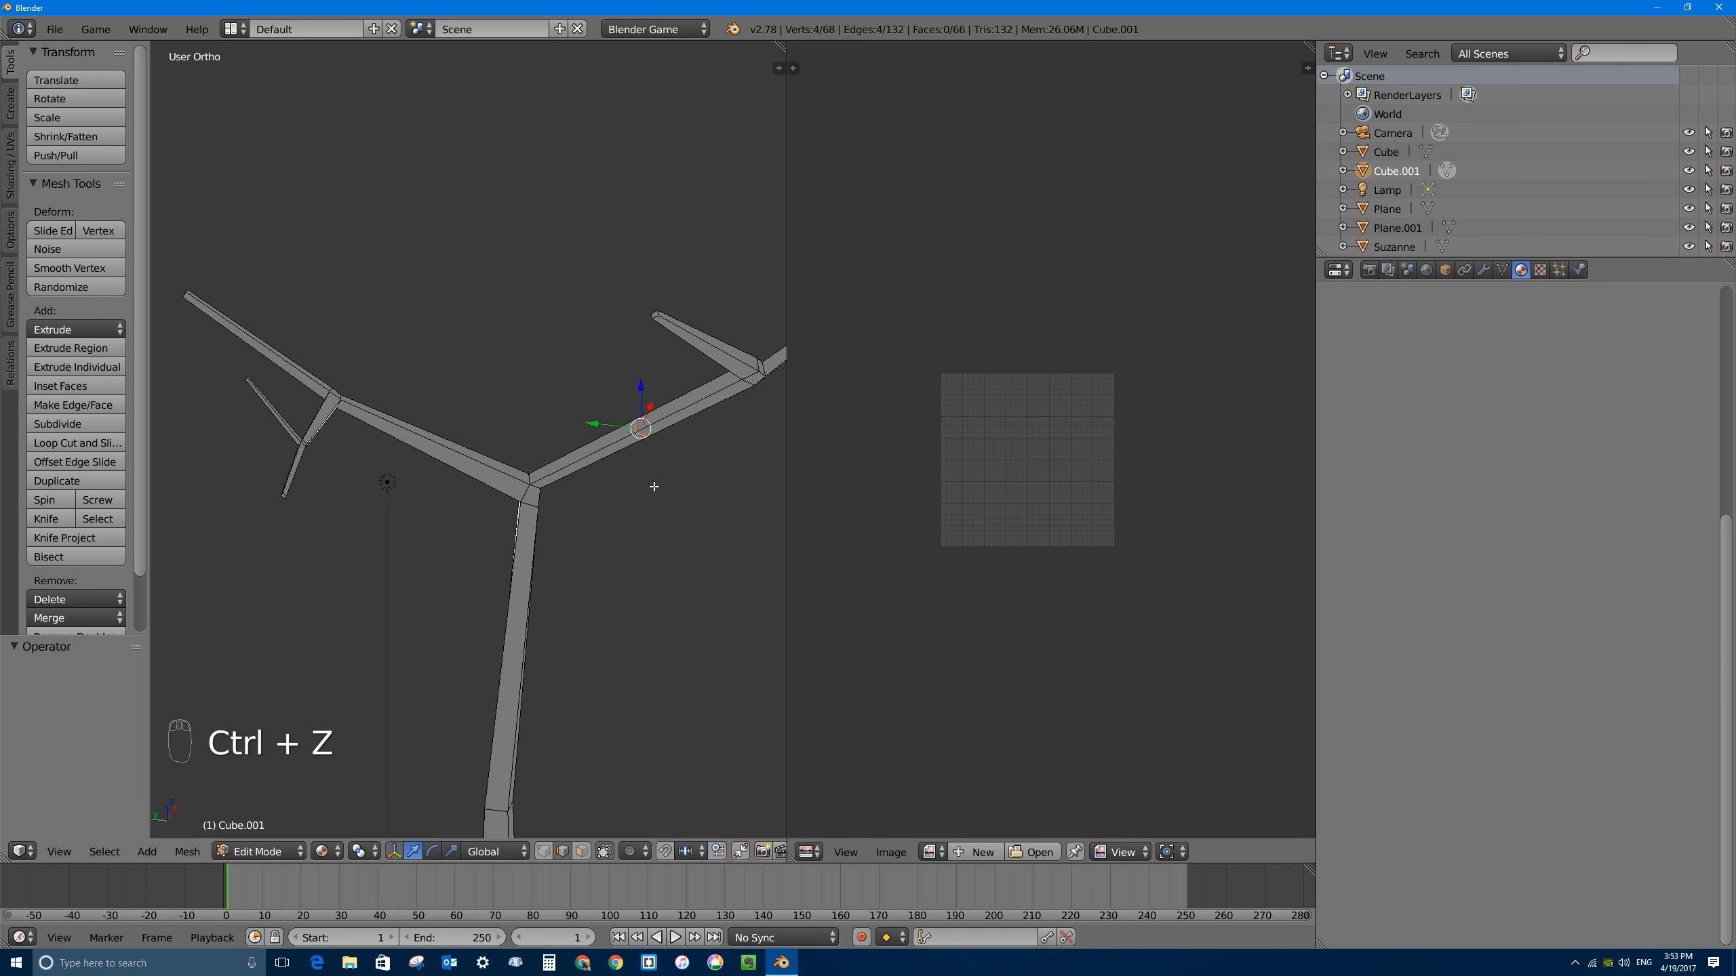
Step: Bevel the new edge loop by about 0.43 and select one of the resulting side faces in the middle of the branch
{"action": "key", "text": "ctrl+b"}
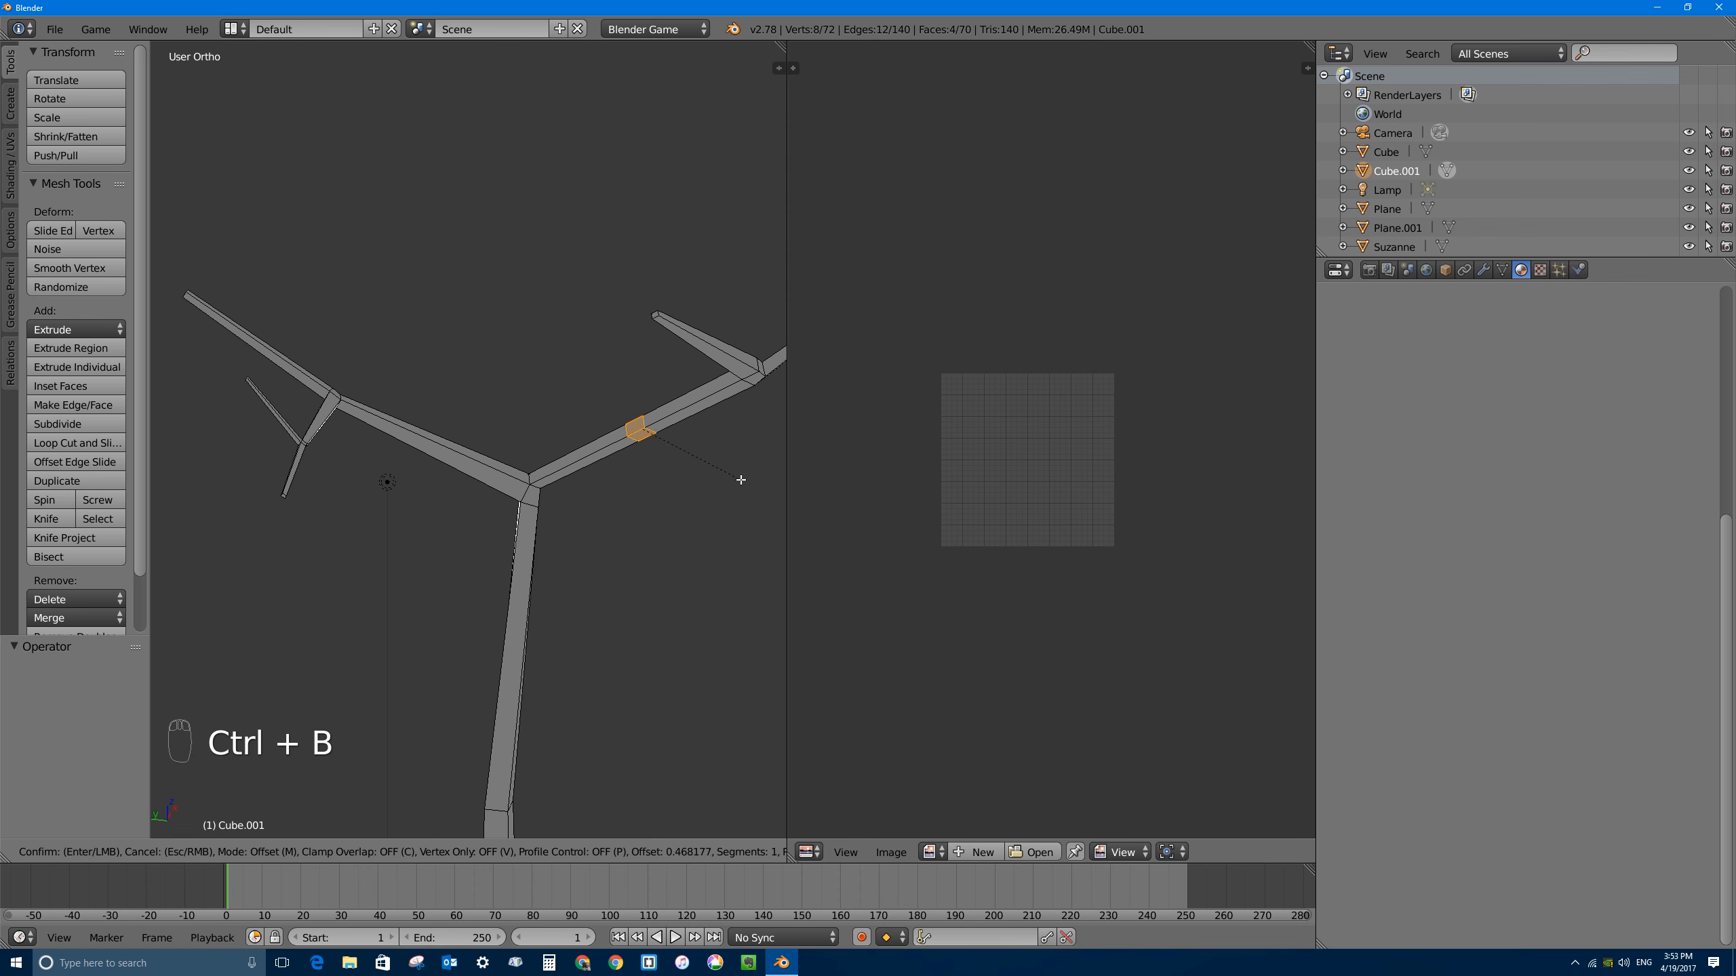
{"action": "left_click", "coordinate": [735, 481]}
{"action": "right_click", "coordinate": [636, 434]}
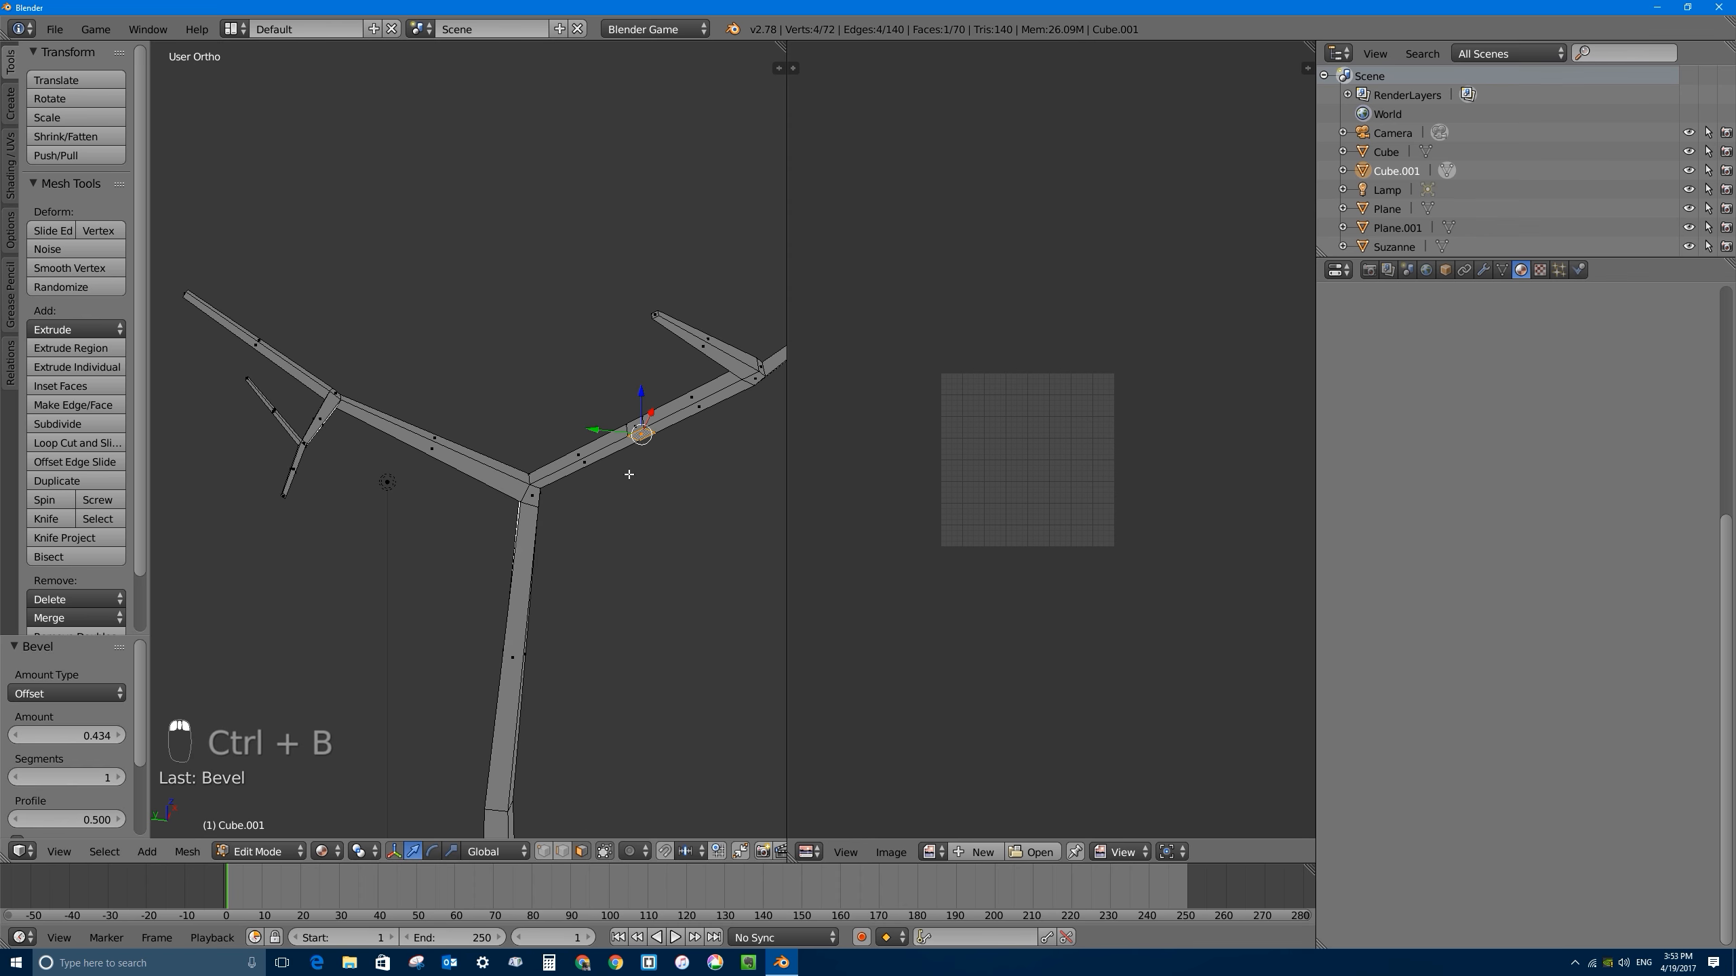
Step: Extrude the selected side face about 1.34 into a new branch and taper its end to 0.479 scale
{"action": "middle_click_drag", "start_coordinate": [635, 435], "coordinate": [591, 439]}
{"action": "key", "text": "e"}
{"action": "left_click", "coordinate": [473, 417]}
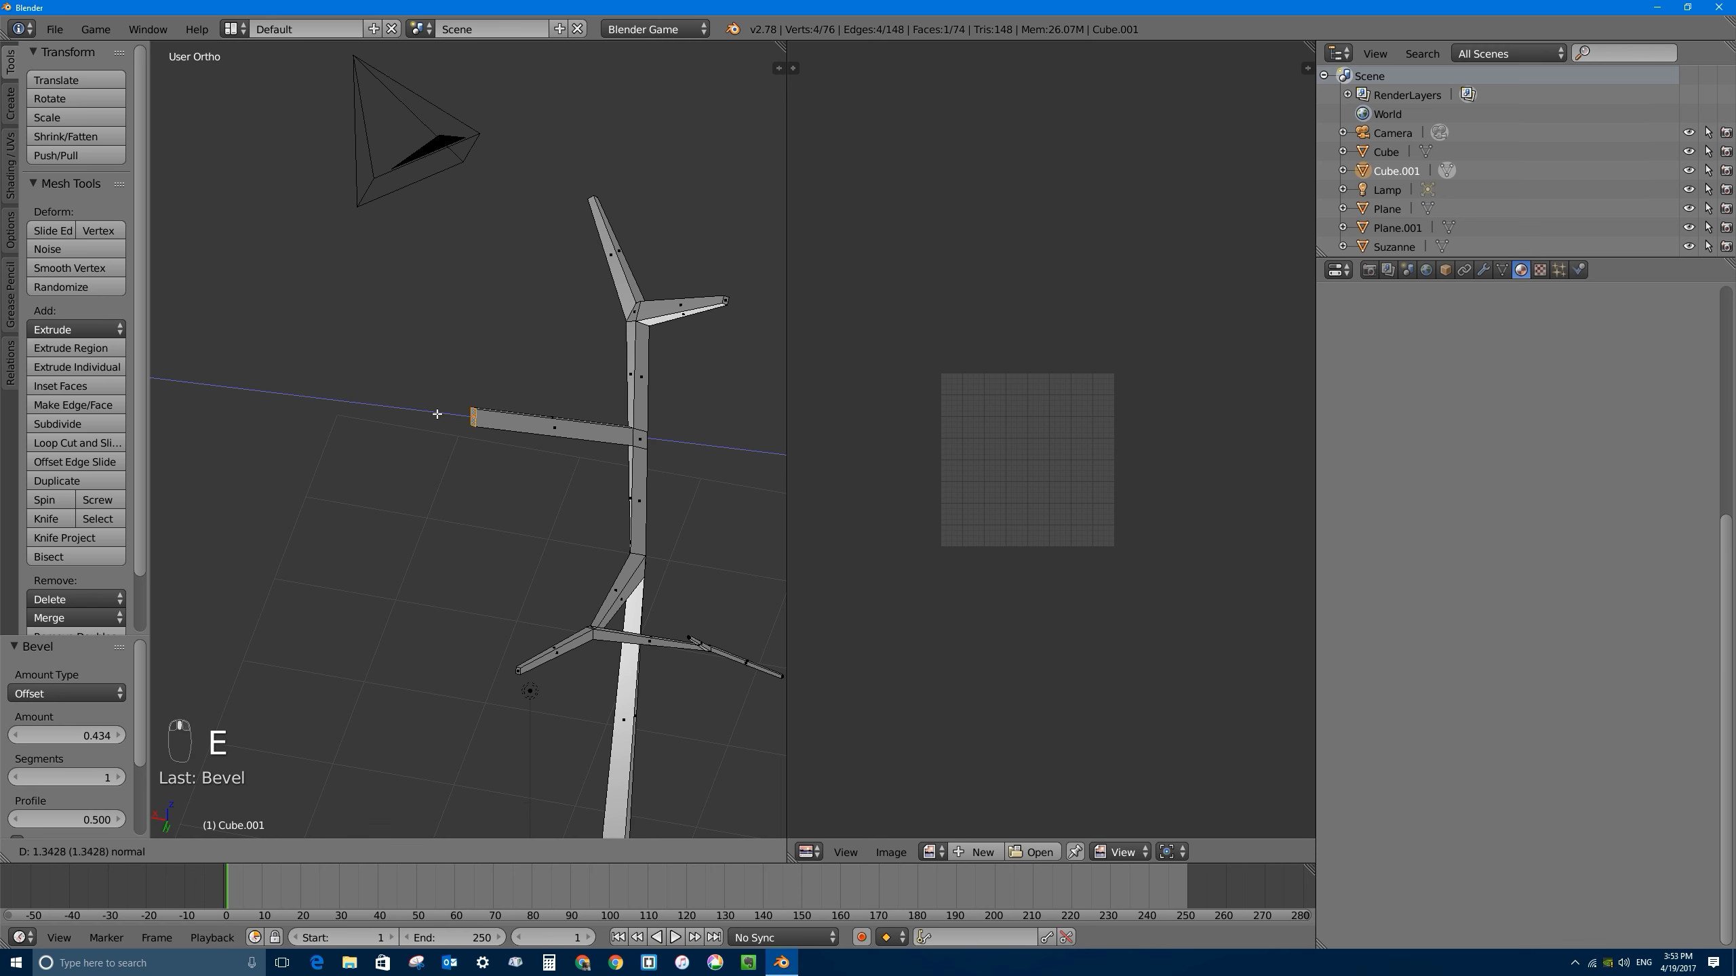
{"action": "key", "text": "s"}
{"action": "left_click", "coordinate": [540, 417]}
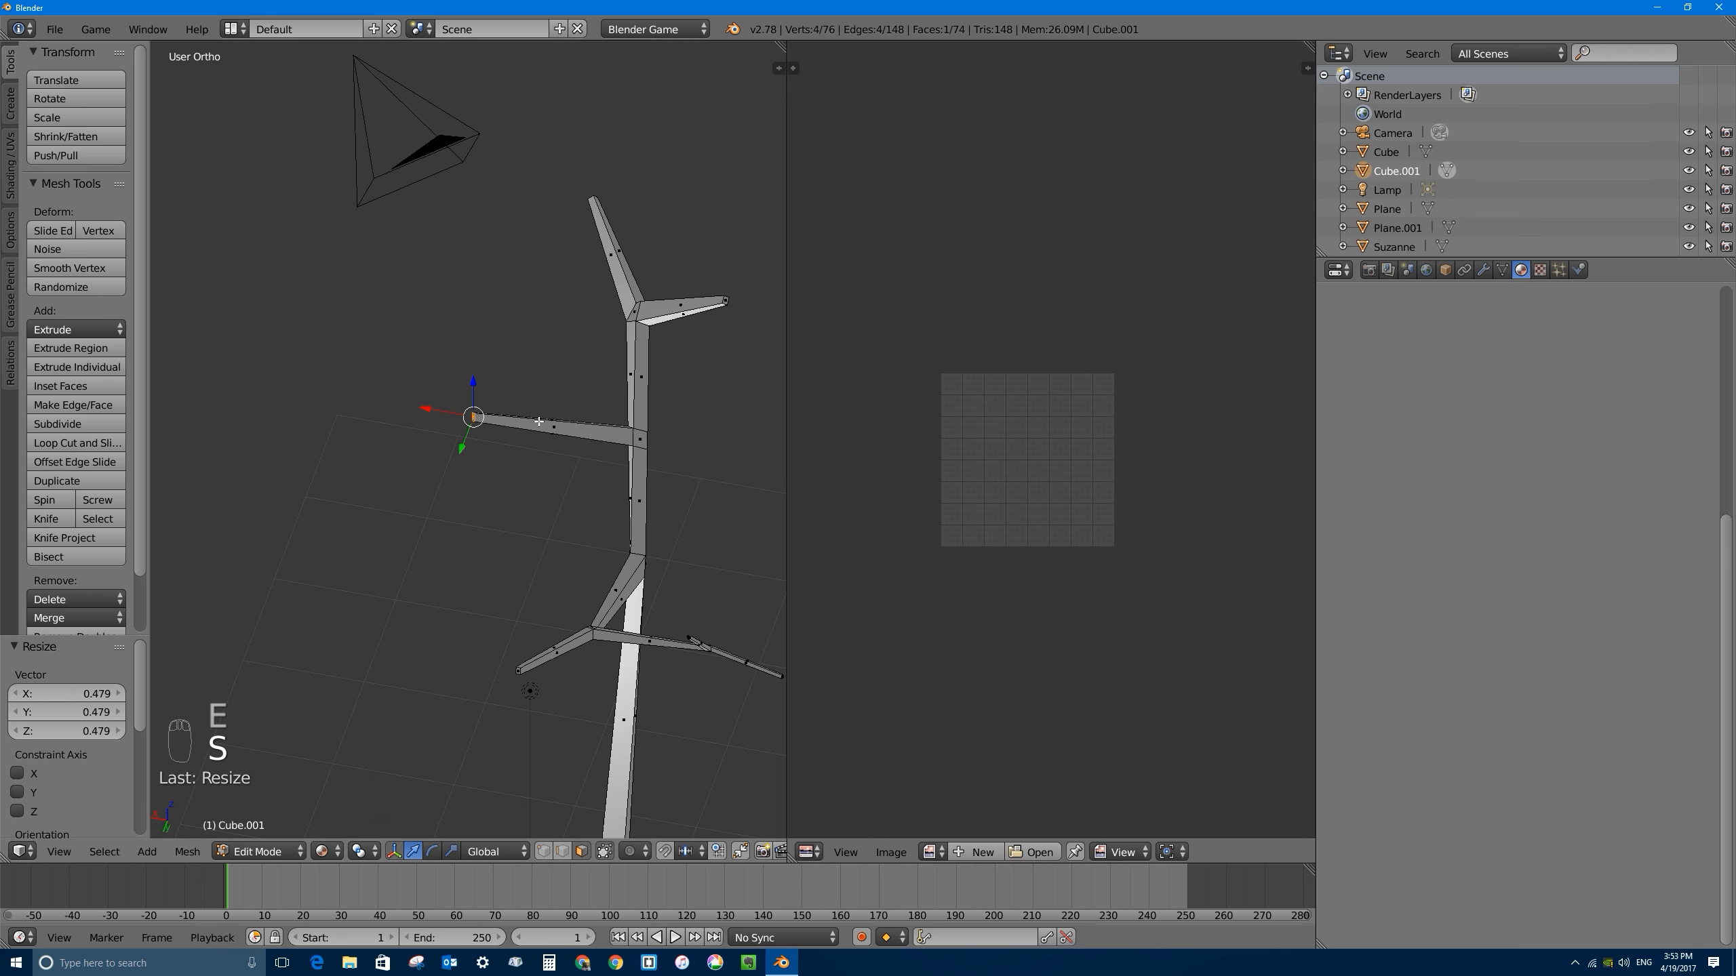
Step: Extrude a short segment from the new side branch's tip, then nudge it up about 0.045 along Z and rotate it about 32°
{"action": "key", "text": "e"}
{"action": "left_click", "coordinate": [537, 426]}
{"action": "middle_click_drag", "start_coordinate": [537, 426], "coordinate": [504, 387]}
{"action": "key", "text": "g"}
{"action": "left_click", "coordinate": [526, 336]}
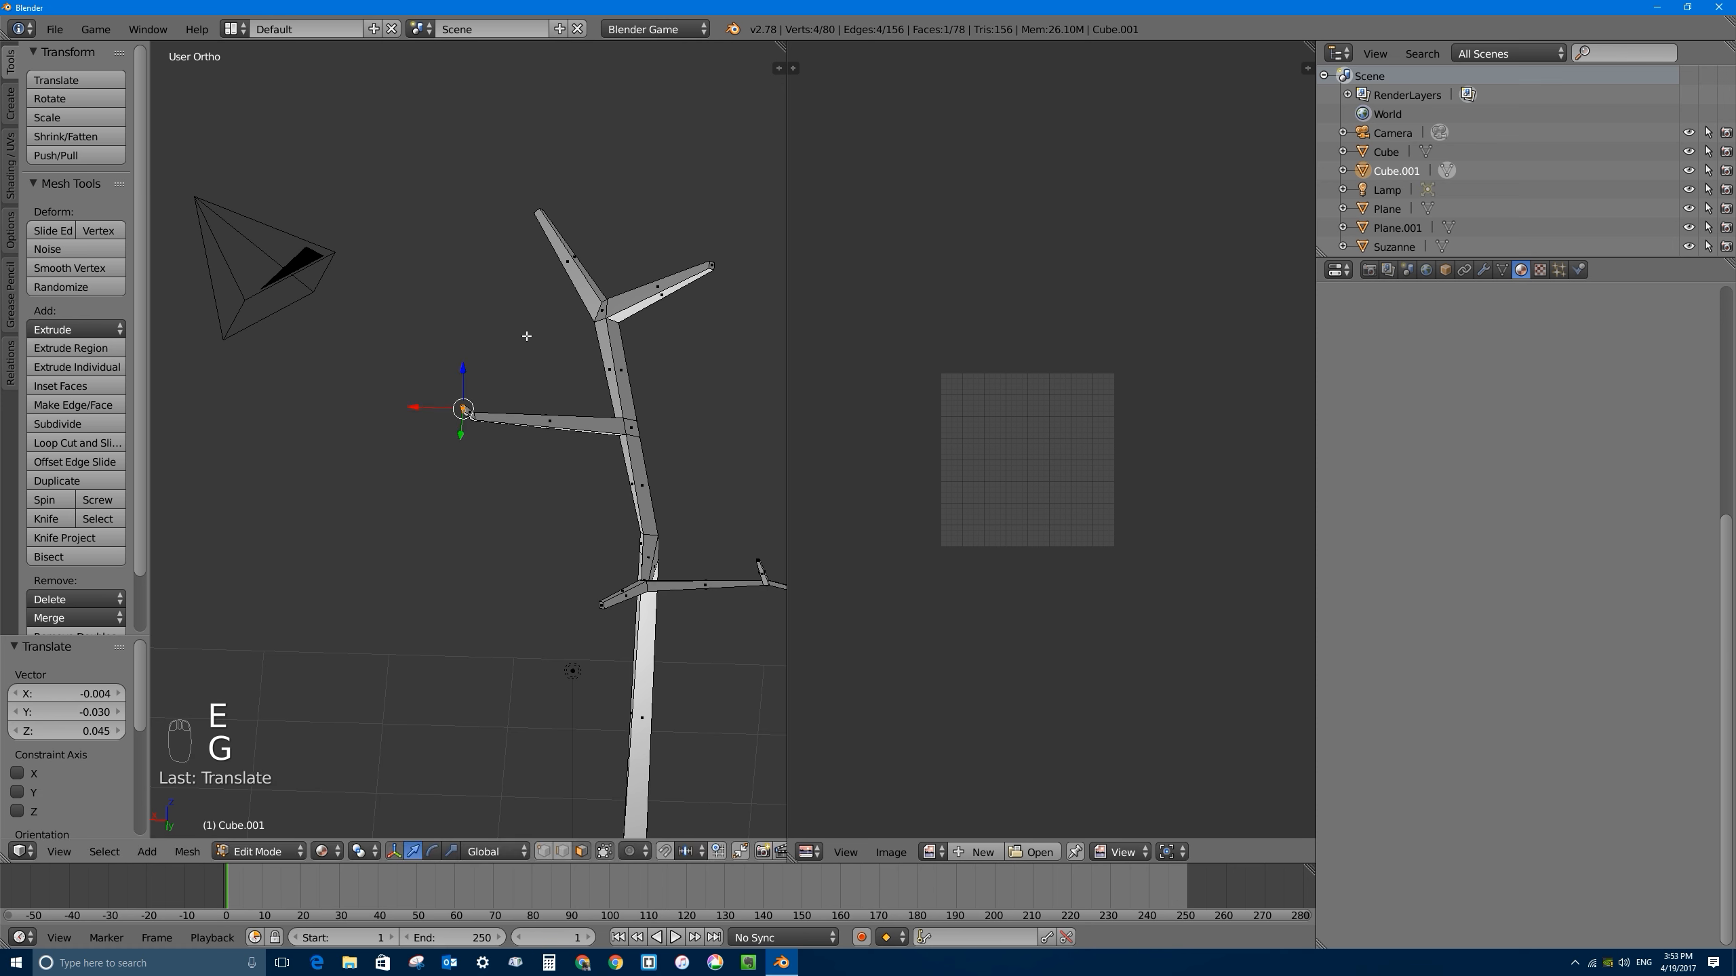
{"action": "key", "text": "r"}
{"action": "left_click", "coordinate": [562, 382]}
{"action": "middle_click_drag", "start_coordinate": [484, 404], "coordinate": [490, 396]}
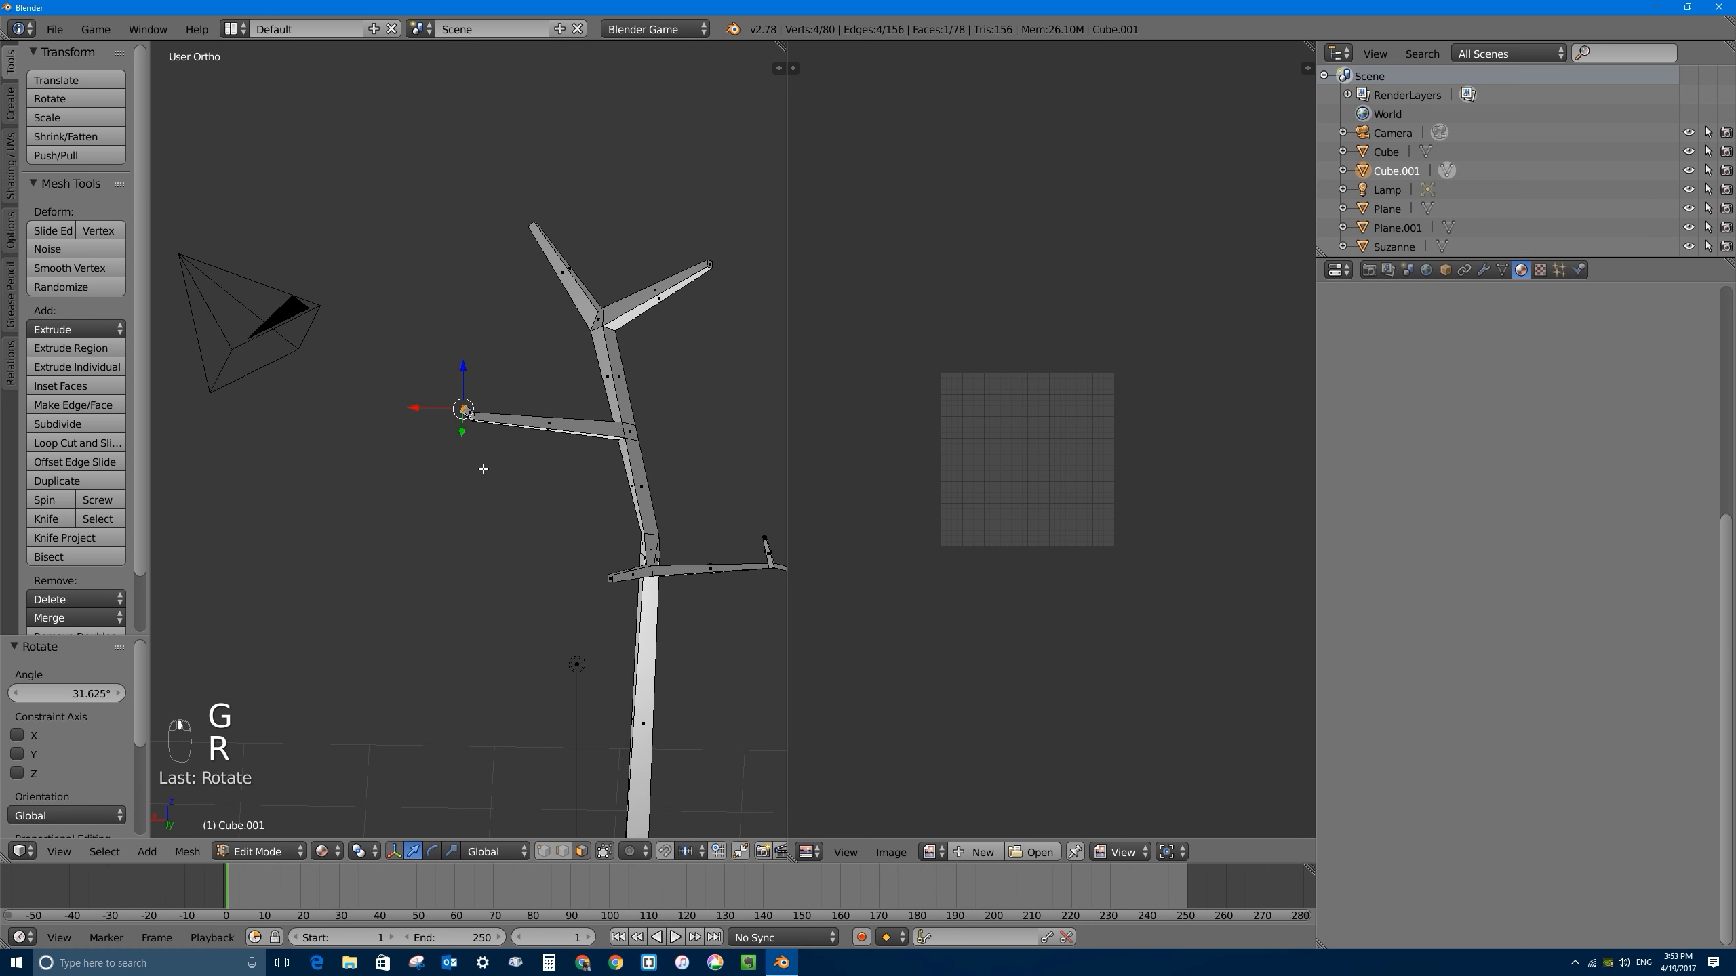
Step: Extrude the rotated tip of the new side branch outward into a twig and taper its end to 0.535 scale
{"action": "key", "text": "e"}
{"action": "left_click", "coordinate": [422, 423]}
{"action": "key", "text": "s"}
{"action": "left_click", "coordinate": [460, 379]}
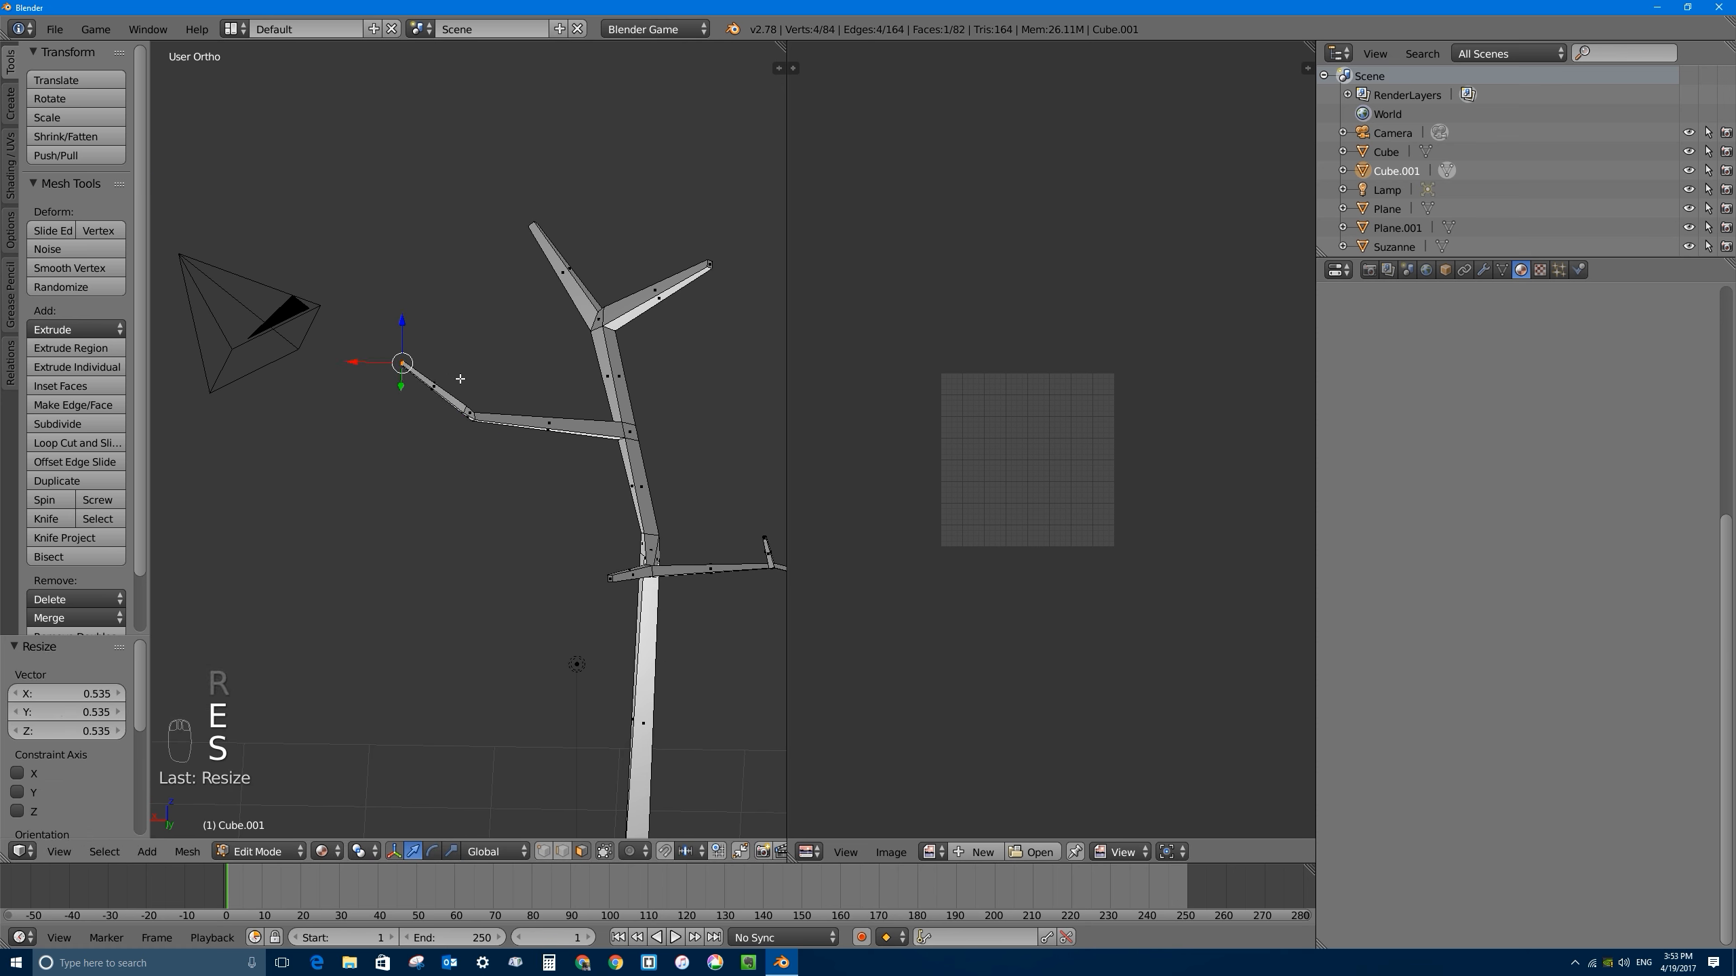
Step: Extrude a second twig about 0.684 long from the short joint segment of the side branch and taper its end
{"action": "right_click", "coordinate": [468, 414]}
{"action": "middle_click_drag", "start_coordinate": [466, 419], "coordinate": [518, 451]}
{"action": "right_click", "coordinate": [467, 416]}
{"action": "key", "text": "e"}
{"action": "left_click", "coordinate": [546, 509]}
{"action": "key", "text": "s"}
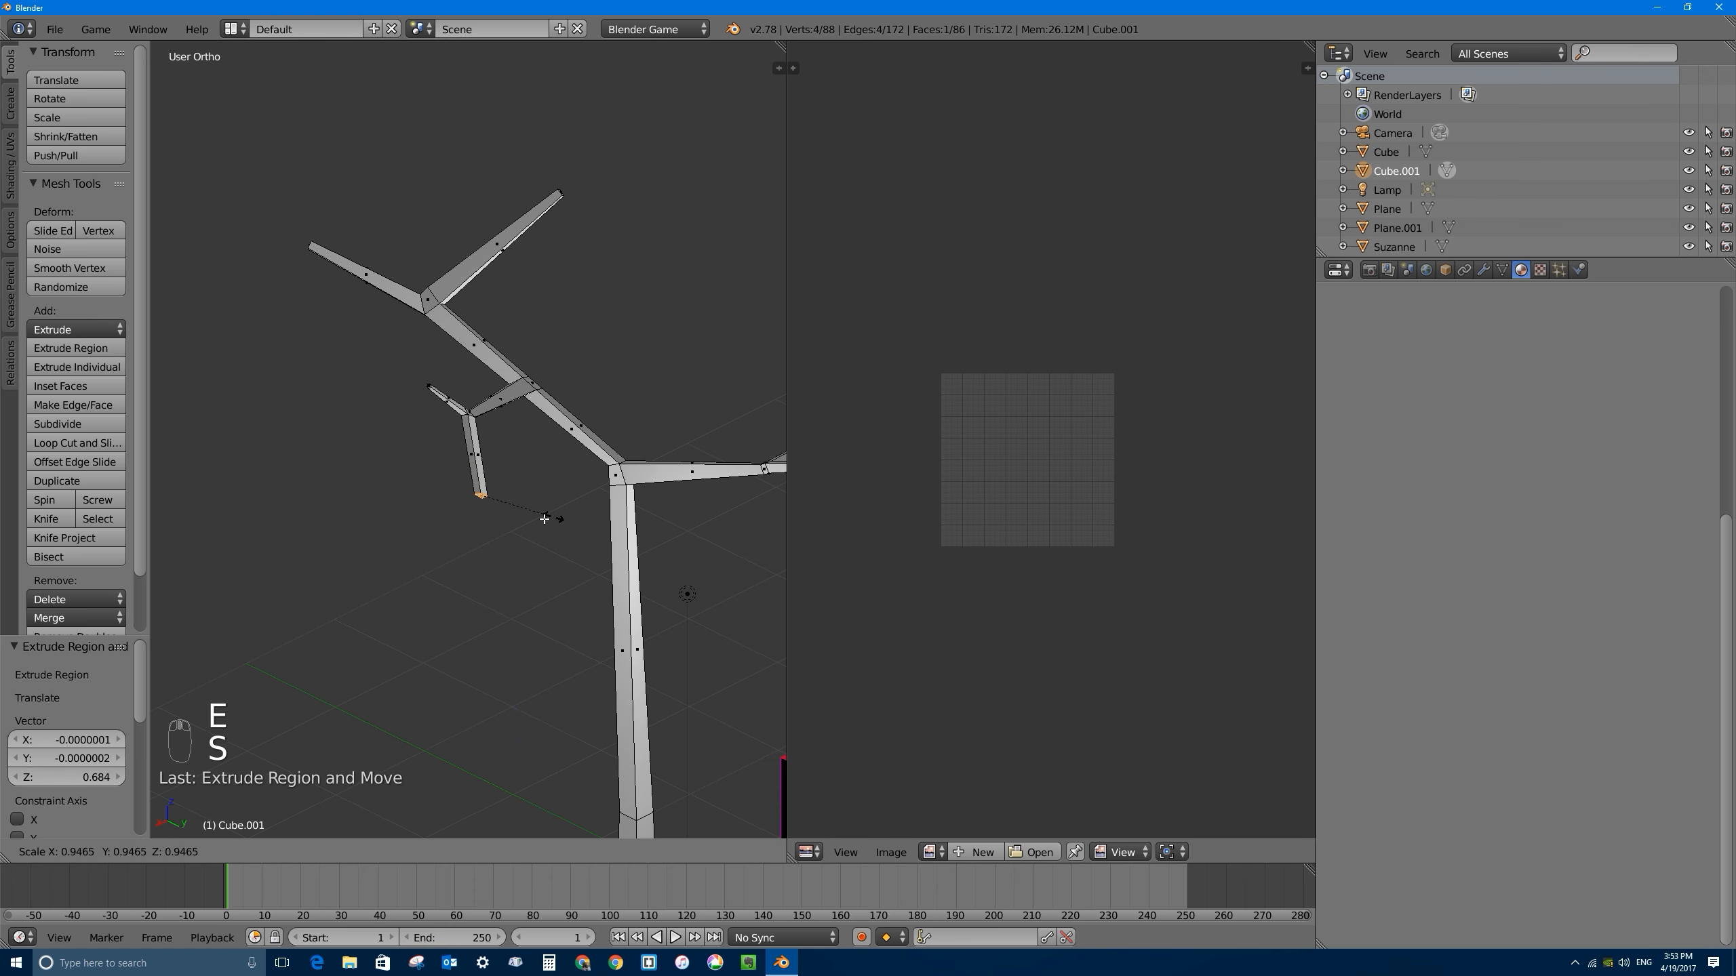
{"action": "left_click", "coordinate": [498, 513]}
Step: Select the three faces around the forking joint on the opposite branch and lower them about 0.229 along Z
{"action": "middle_click_drag", "start_coordinate": [497, 513], "coordinate": [438, 431]}
{"action": "right_click", "coordinate": [615, 489]}
{"action": "right_click", "coordinate": [620, 494], "text": "shift"}
{"action": "middle_click_drag", "start_coordinate": [636, 491], "coordinate": [701, 530]}
{"action": "right_click", "coordinate": [615, 493], "text": "shift"}
{"action": "left_click_drag", "start_coordinate": [613, 453], "coordinate": [608, 467]}
{"action": "middle_click_drag", "start_coordinate": [603, 467], "coordinate": [506, 499]}
Step: Add a loop cut between the trunk fork and the new side branch, then shift it about -0.124 along Z to bend the branch
{"action": "key", "text": "ctrl+r"}
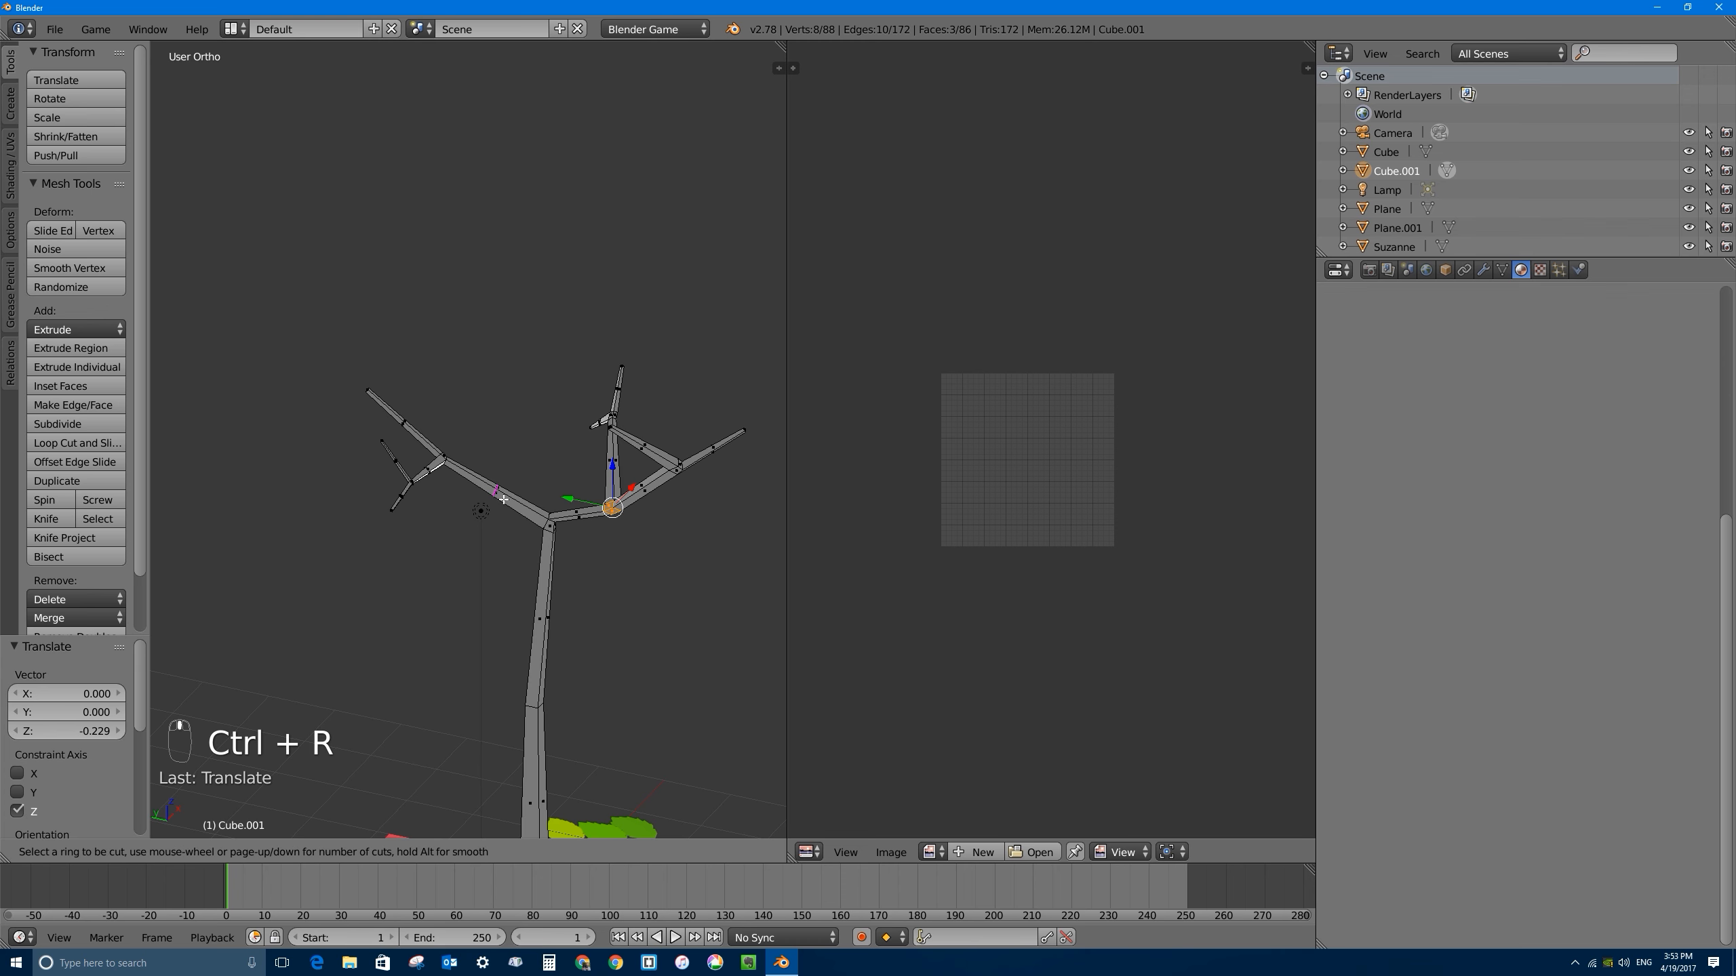
{"action": "left_click", "coordinate": [496, 492]}
{"action": "left_click", "coordinate": [503, 498]}
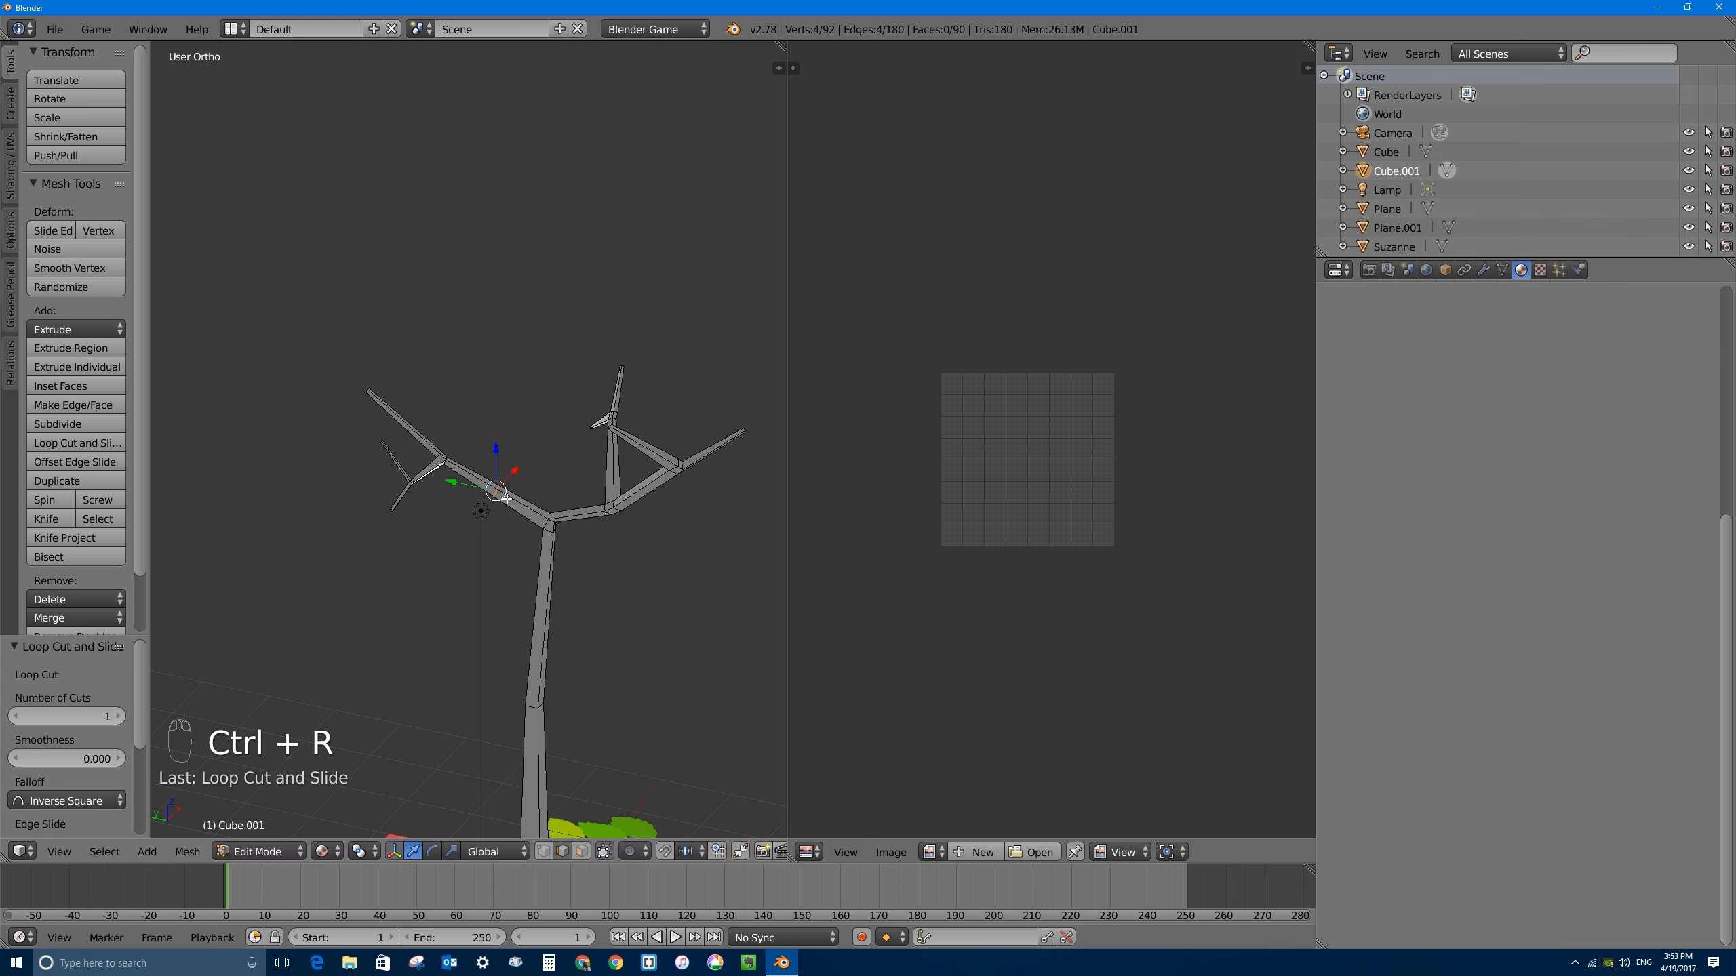
{"action": "key", "text": "g"}
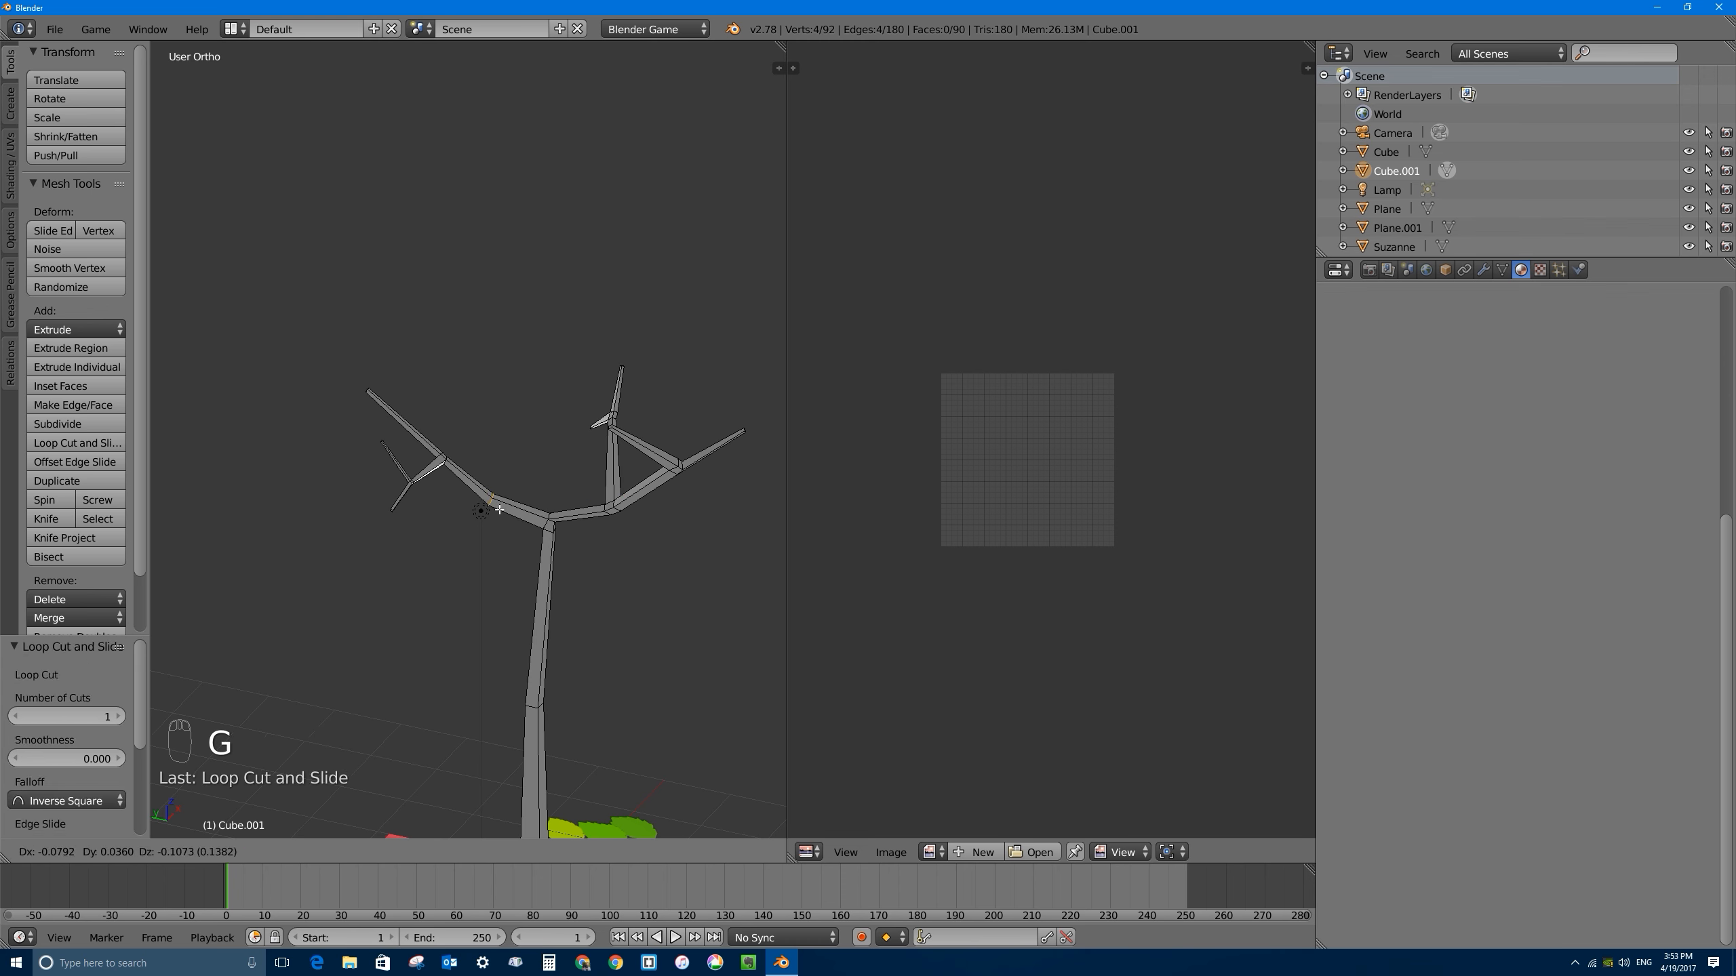
{"action": "left_click", "coordinate": [490, 486]}
Step: Switch to face selection, reposition the selected twig's end face to point it in a new direction, and return to Object Mode
{"action": "middle_click_drag", "start_coordinate": [490, 485], "coordinate": [414, 437]}
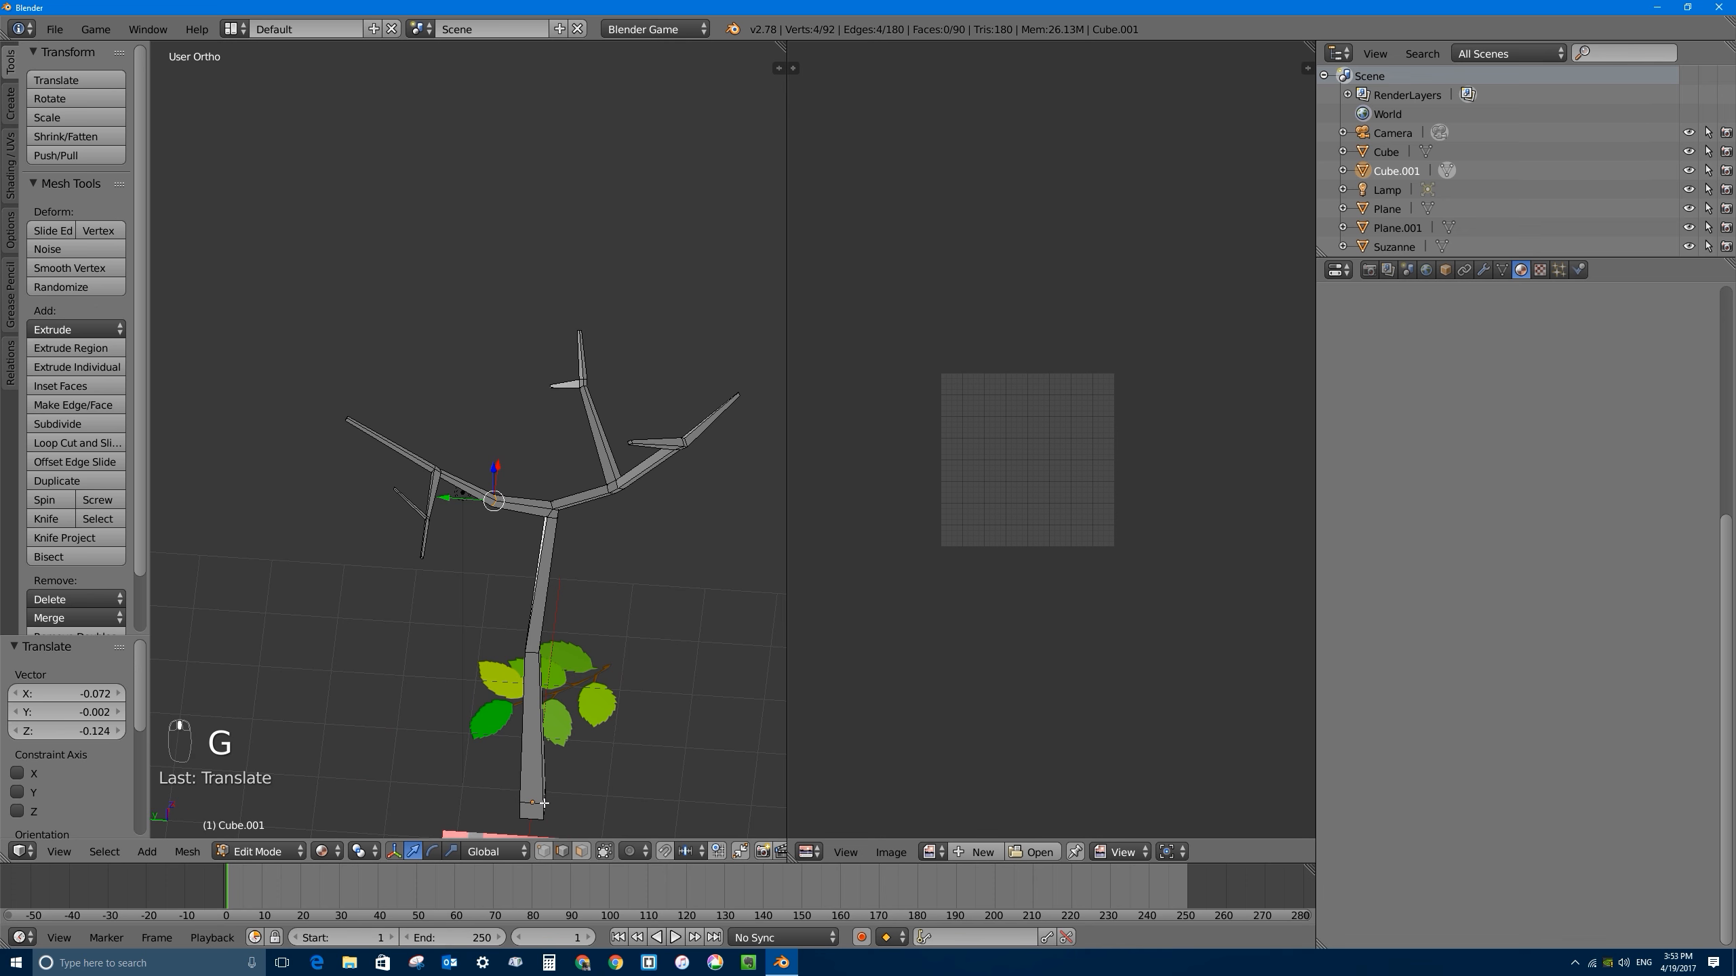
{"action": "left_click", "coordinate": [581, 851]}
{"action": "middle_click_drag", "start_coordinate": [283, 526], "coordinate": [506, 615]}
{"action": "scroll", "coordinate": [520, 636], "scroll_direction": "up", "scroll_amount": 5}
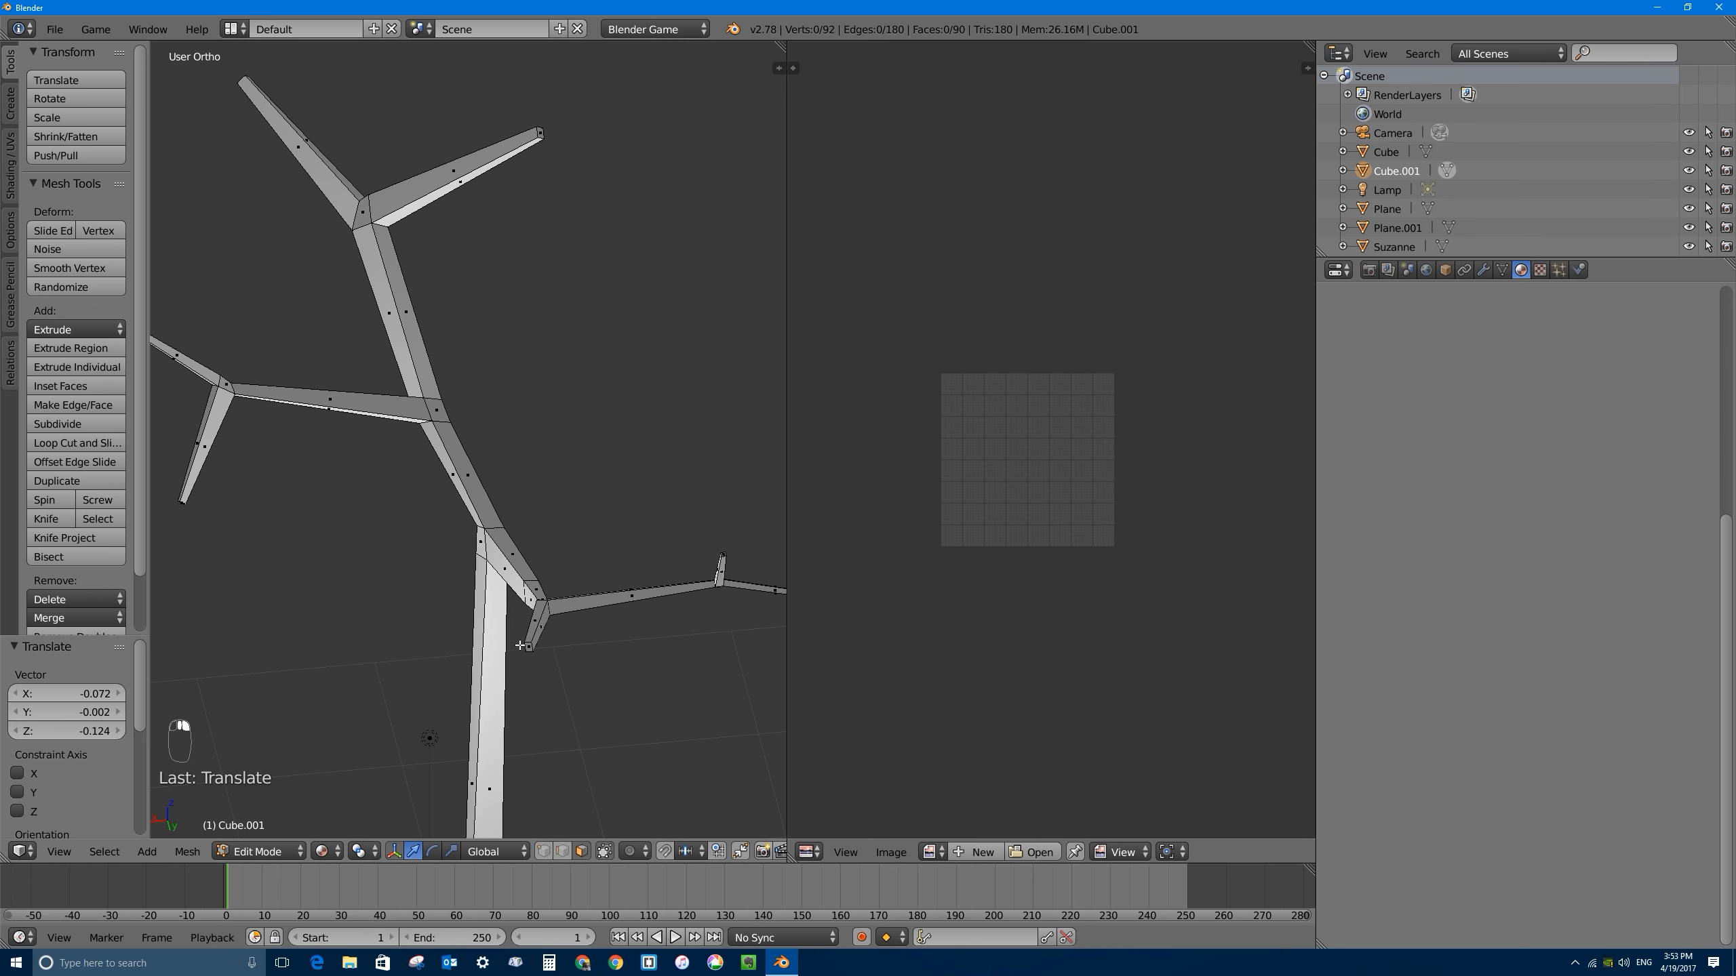
{"action": "right_click", "coordinate": [528, 647]}
{"action": "key", "text": "g"}
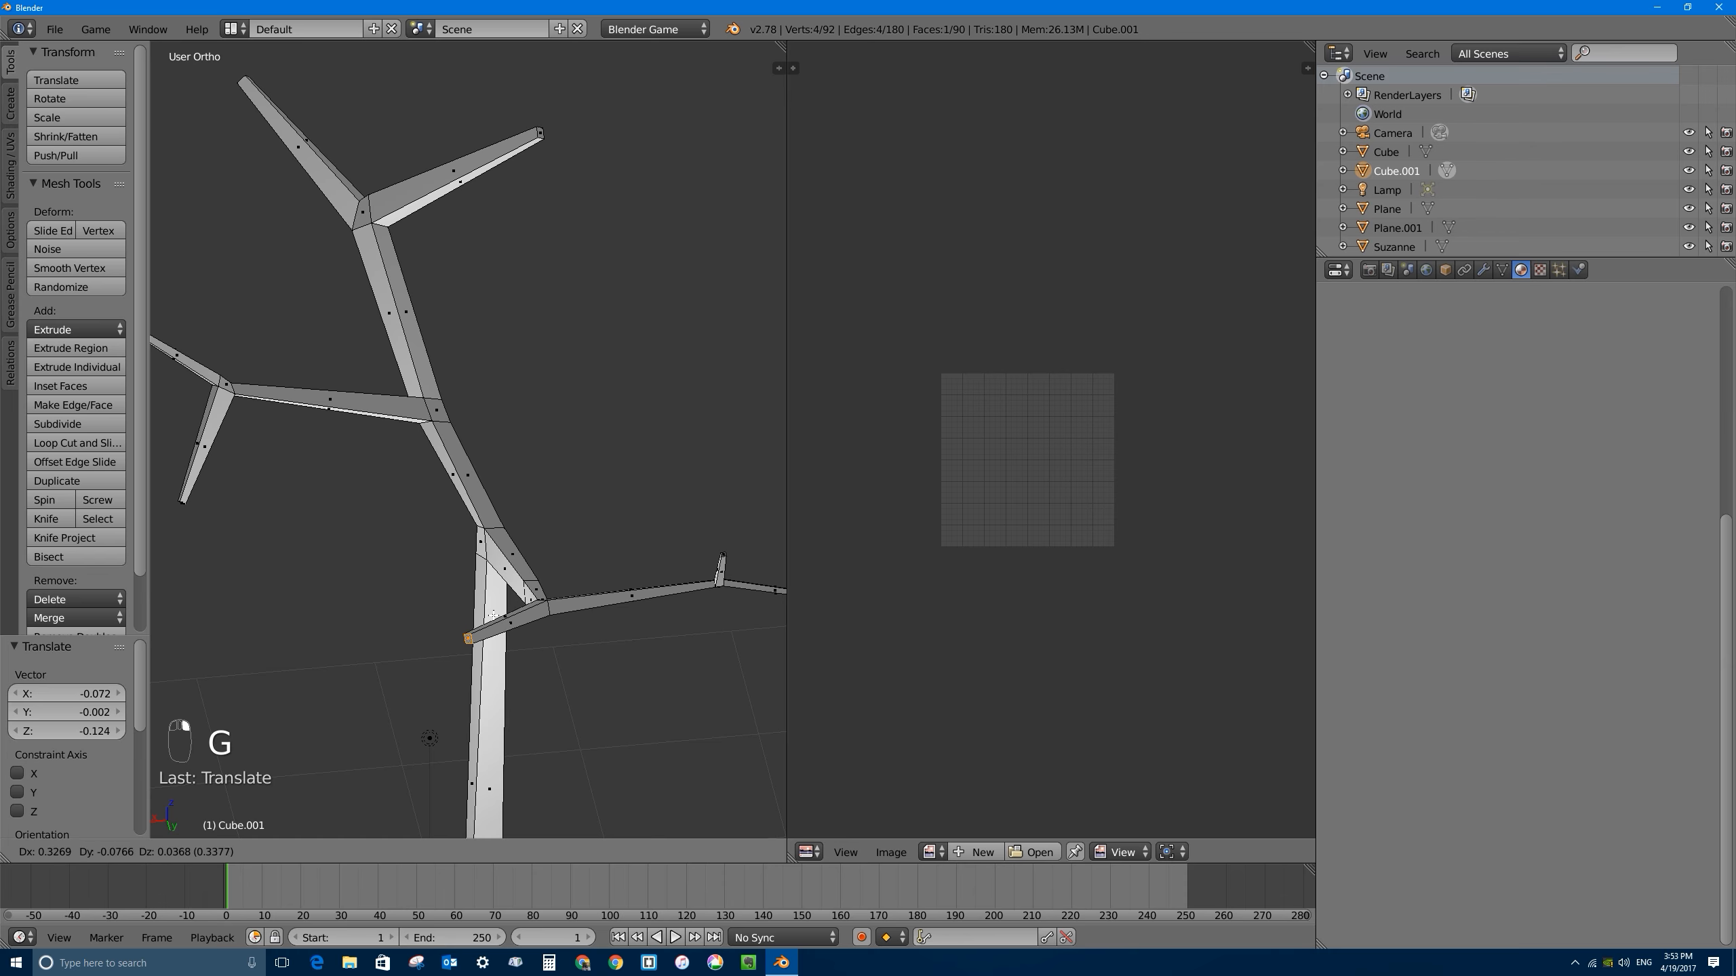
{"action": "left_click", "coordinate": [479, 619]}
{"action": "middle_click_drag", "start_coordinate": [479, 619], "coordinate": [581, 533]}
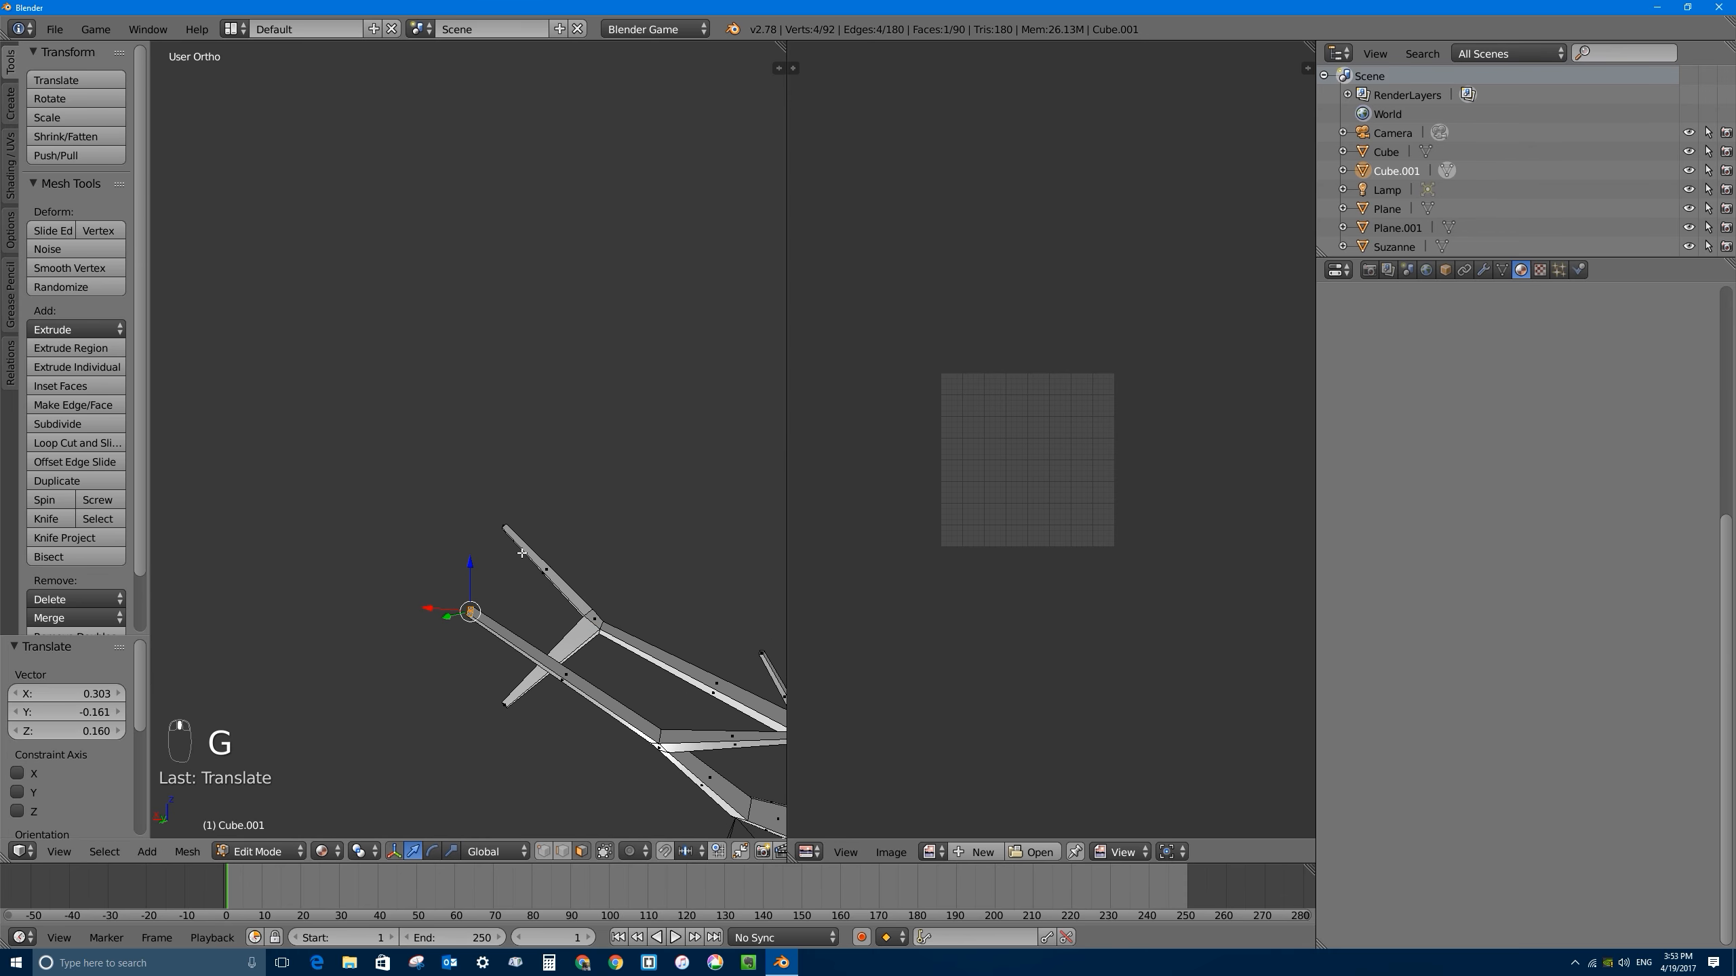
{"action": "key", "text": "g"}
{"action": "left_click", "coordinate": [601, 559]}
{"action": "scroll", "coordinate": [601, 559], "scroll_direction": "down", "scroll_amount": 8}
{"action": "key", "text": "Tab"}
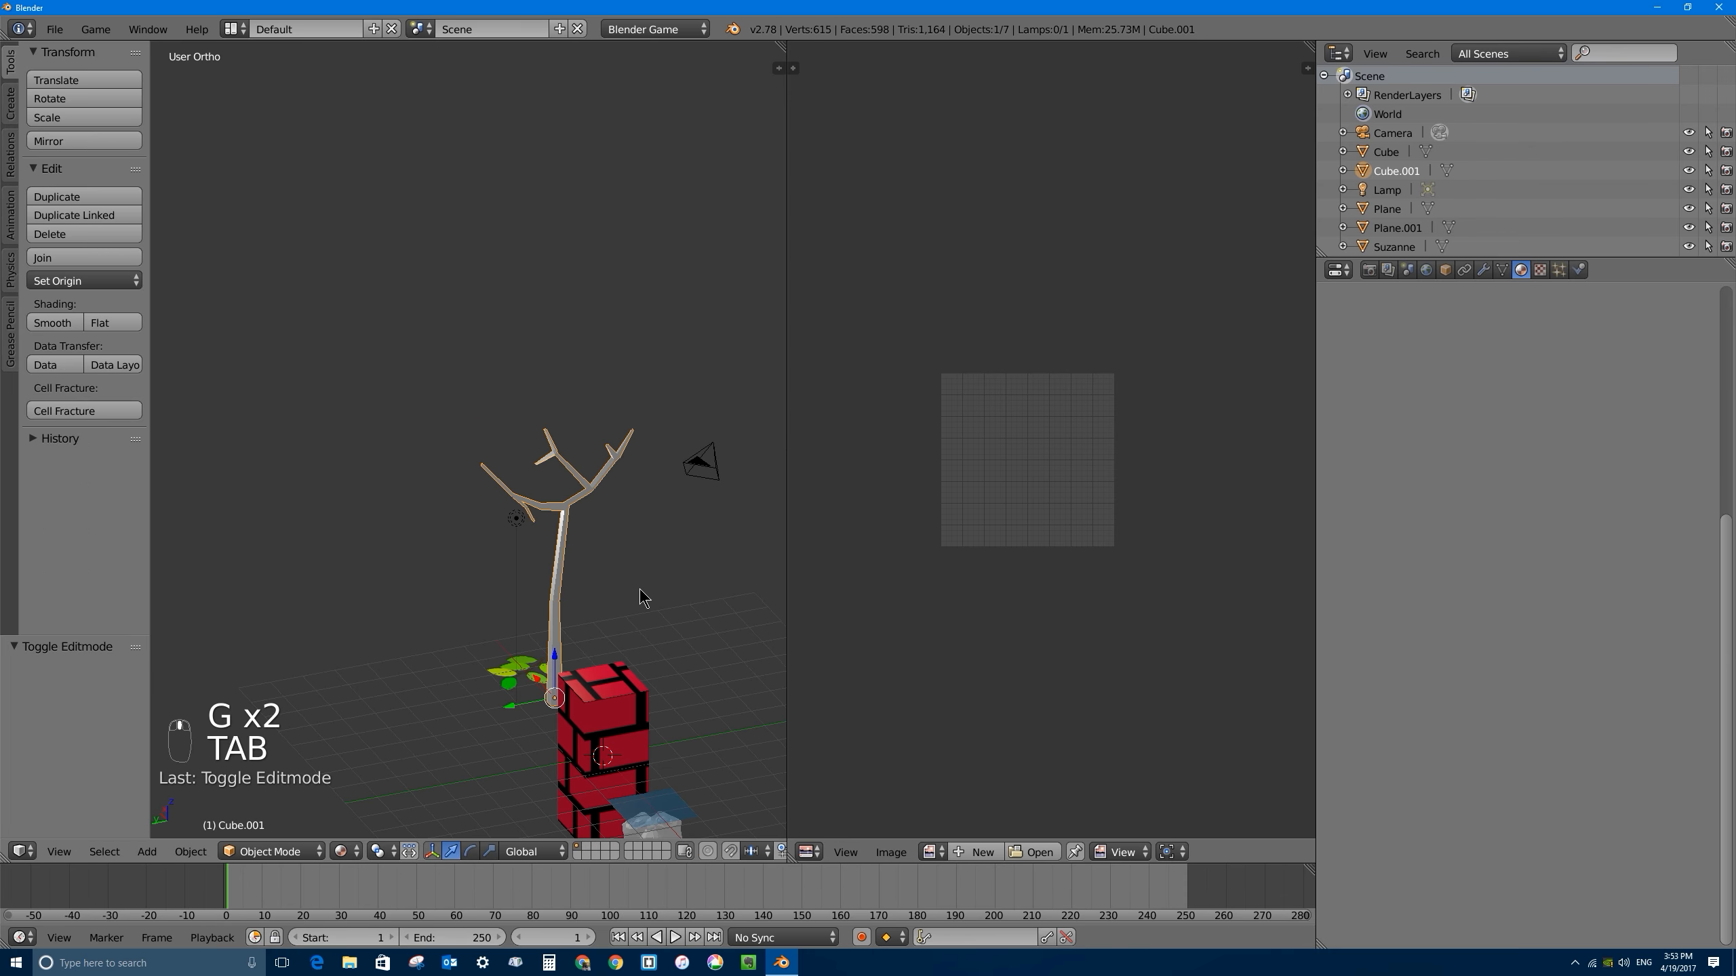
Step: Add a Subdivision Surface modifier to the tree and set its render subdivisions to 1
{"action": "middle_click_drag", "start_coordinate": [640, 588], "coordinate": [409, 577]}
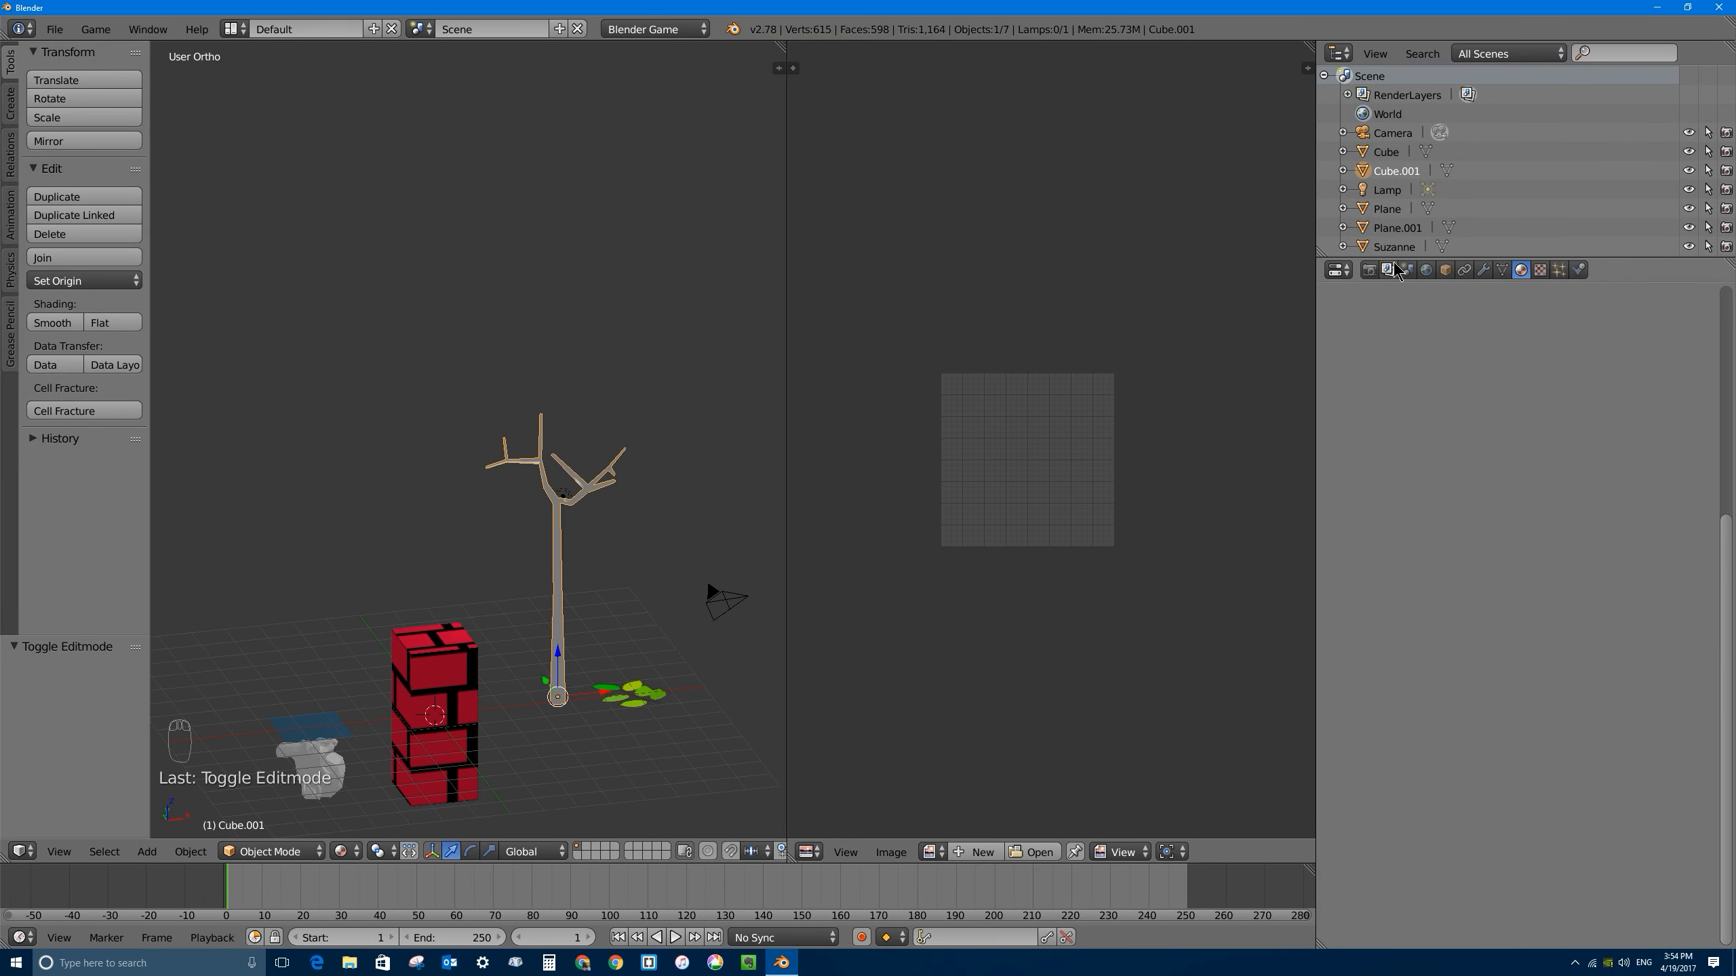
{"action": "left_click", "coordinate": [1483, 268]}
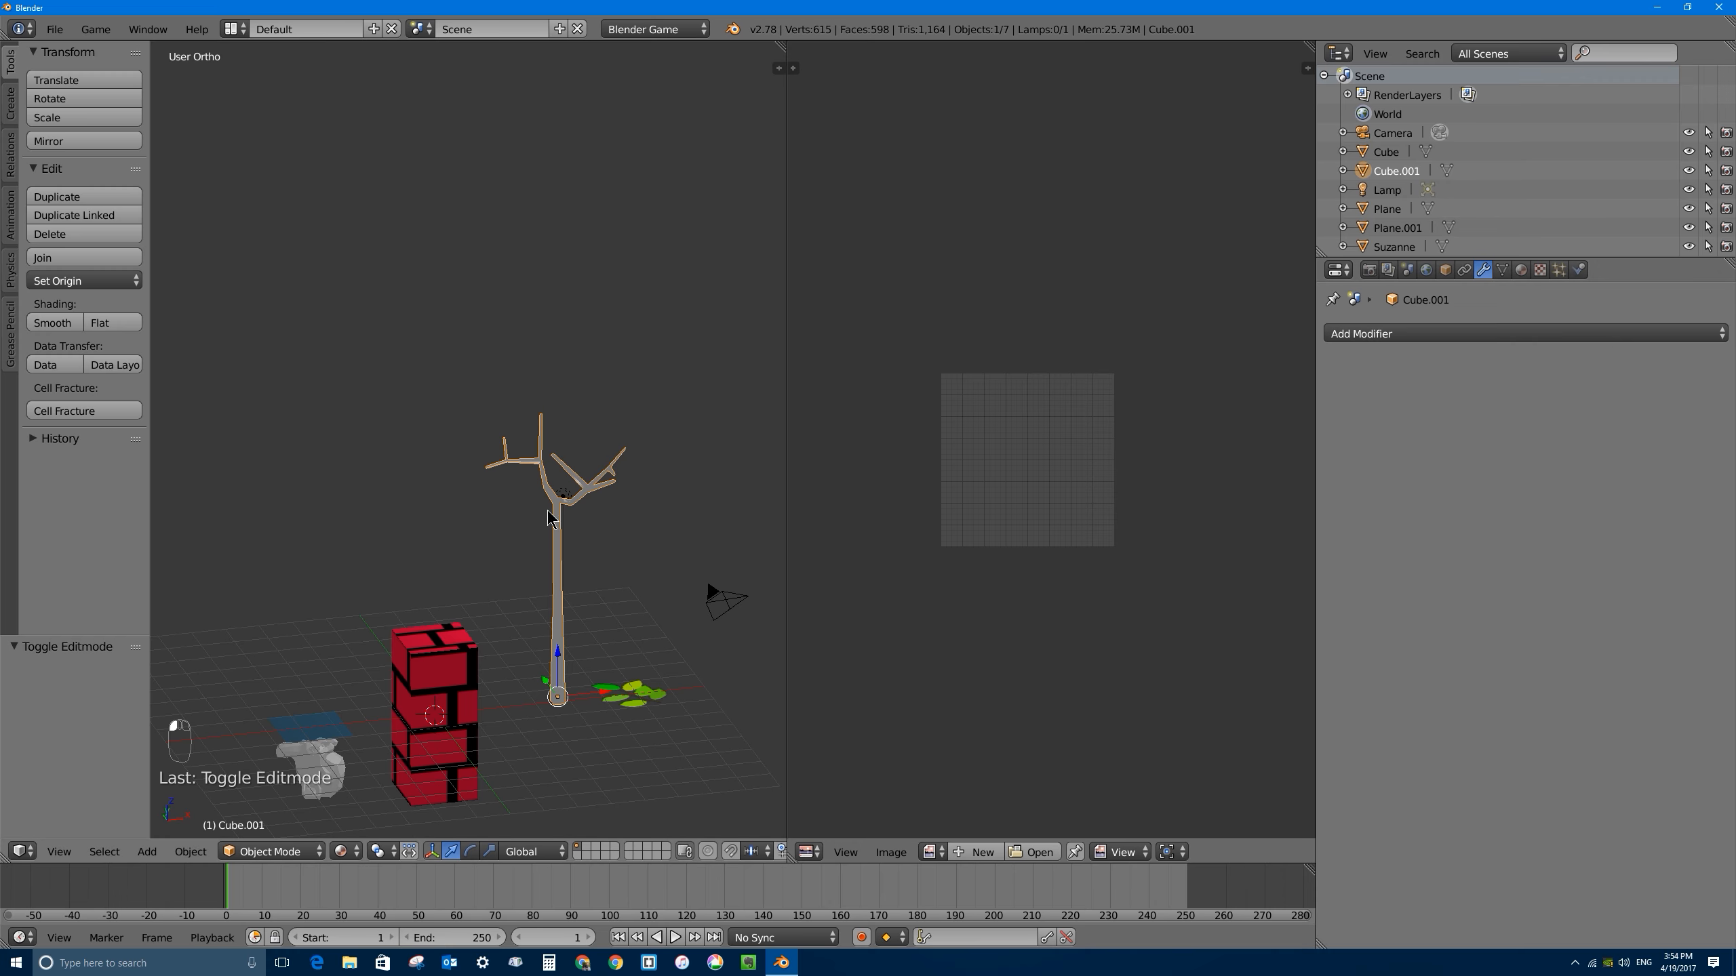
{"action": "middle_click_drag", "start_coordinate": [567, 491], "coordinate": [642, 417]}
{"action": "scroll", "coordinate": [516, 416], "scroll_direction": "up", "scroll_amount": 3}
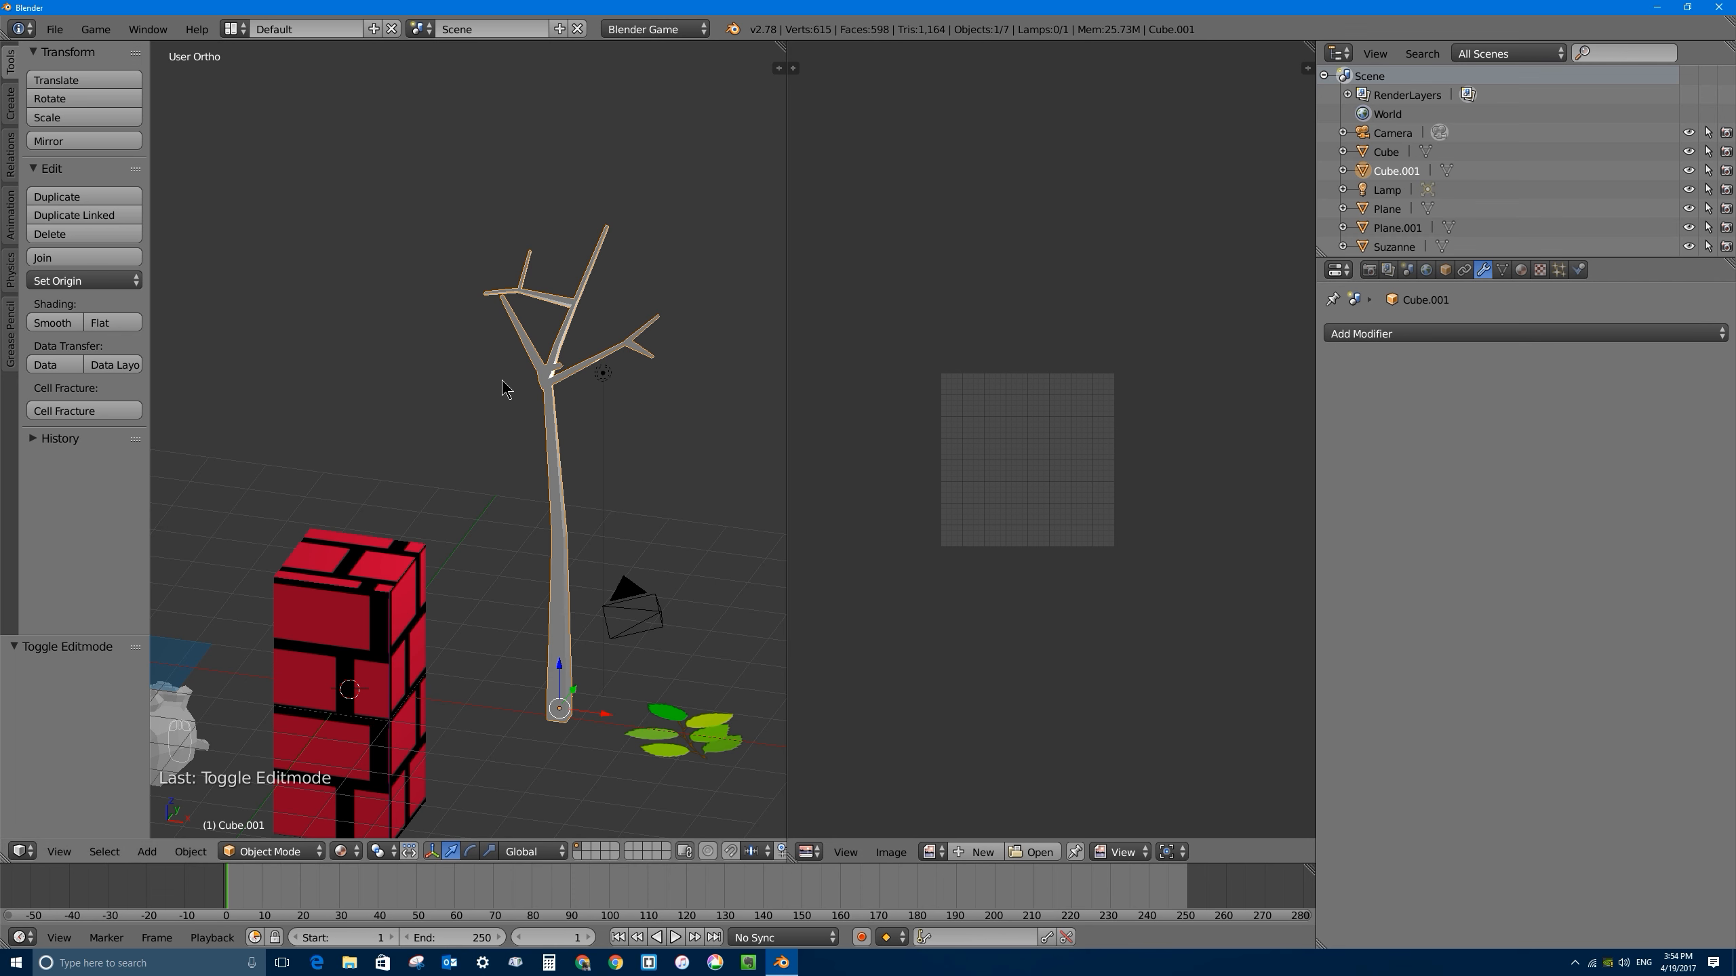
{"action": "left_click", "coordinate": [1387, 335]}
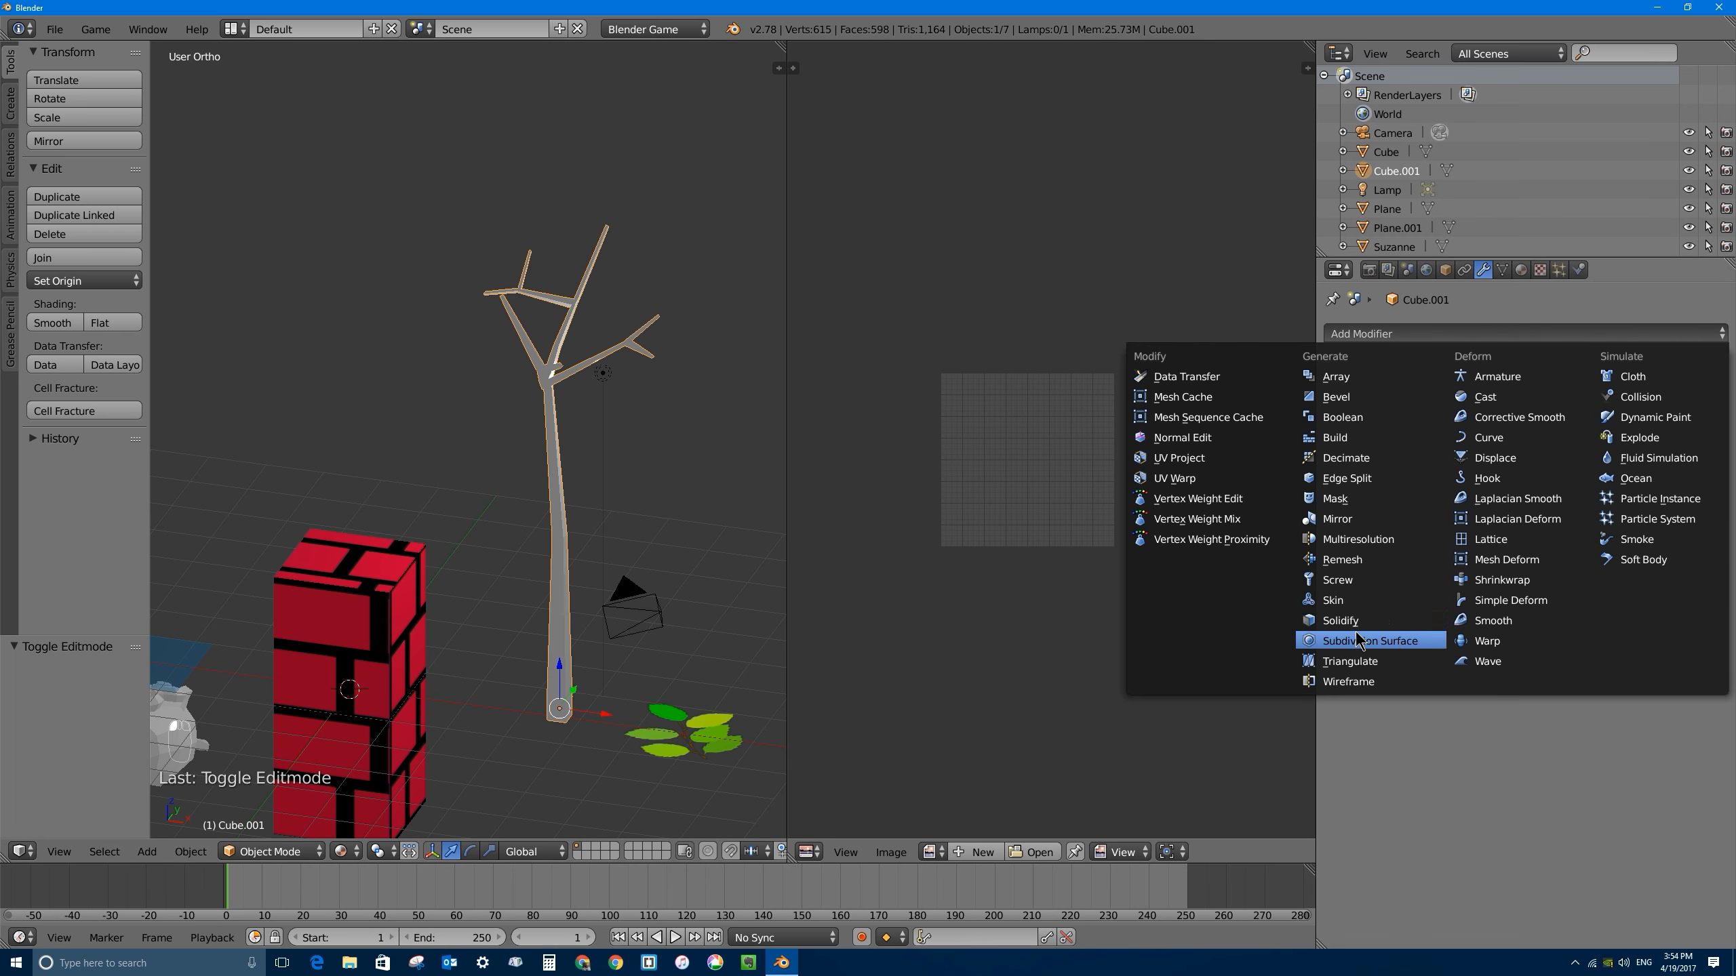
{"action": "left_click", "coordinate": [1425, 642]}
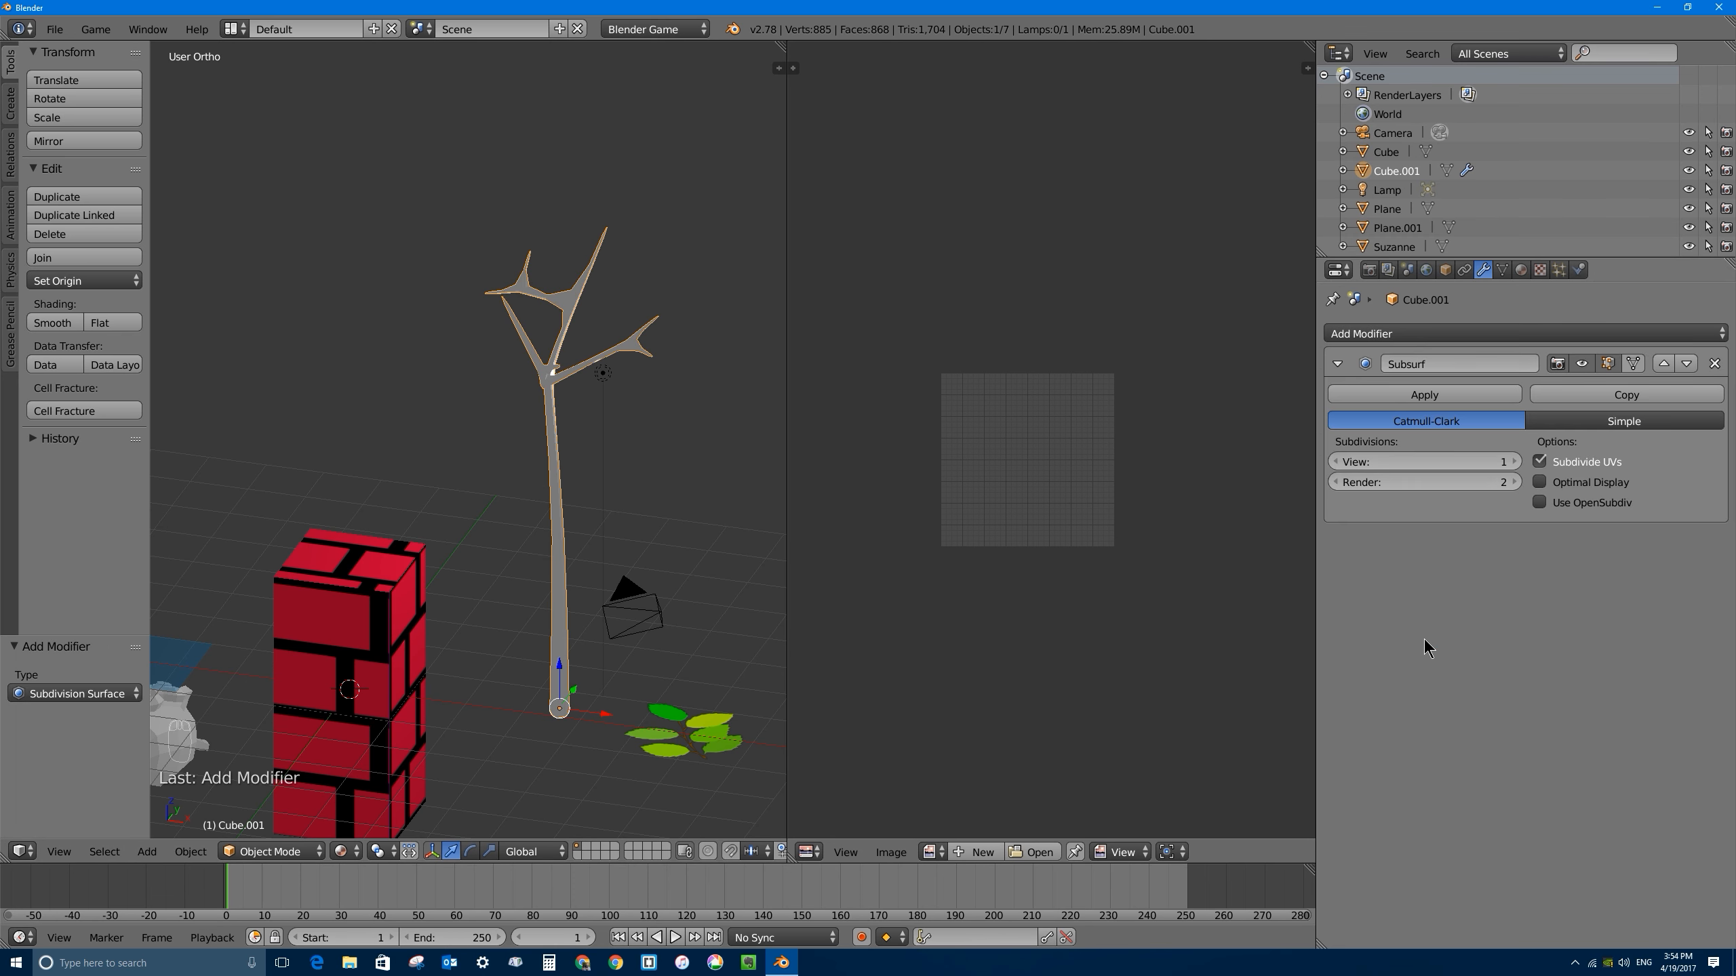
{"action": "middle_click_drag", "start_coordinate": [463, 293], "coordinate": [528, 302]}
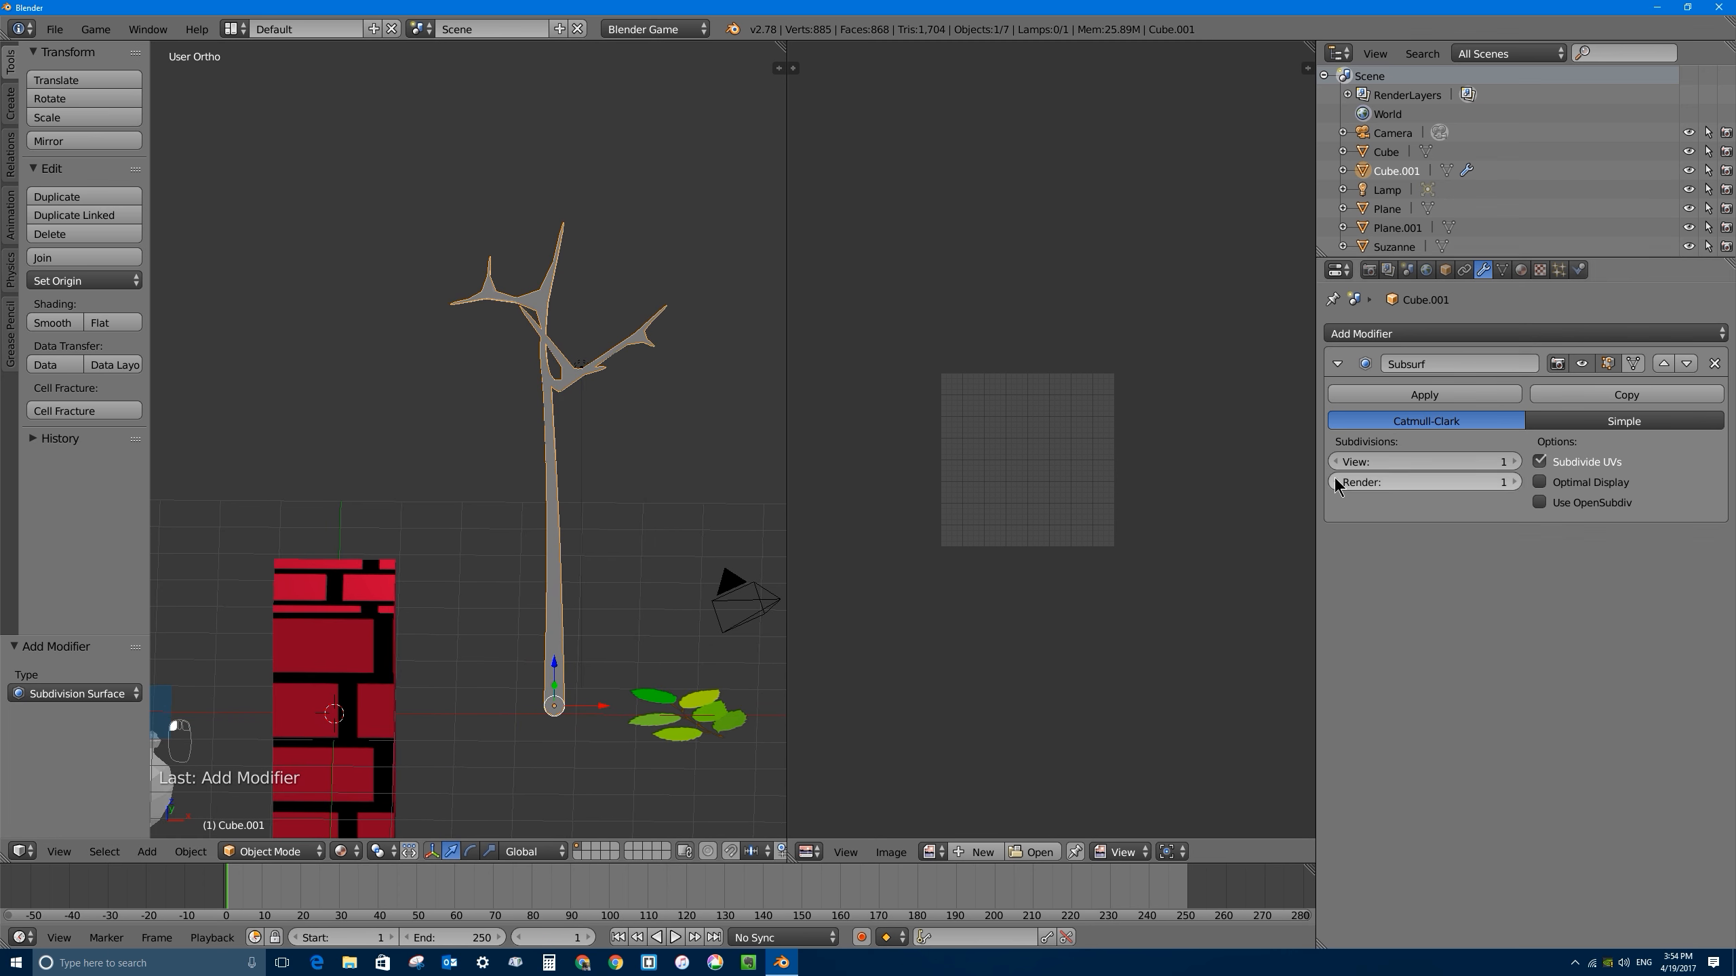
{"action": "middle_click_drag", "start_coordinate": [450, 341], "coordinate": [568, 351]}
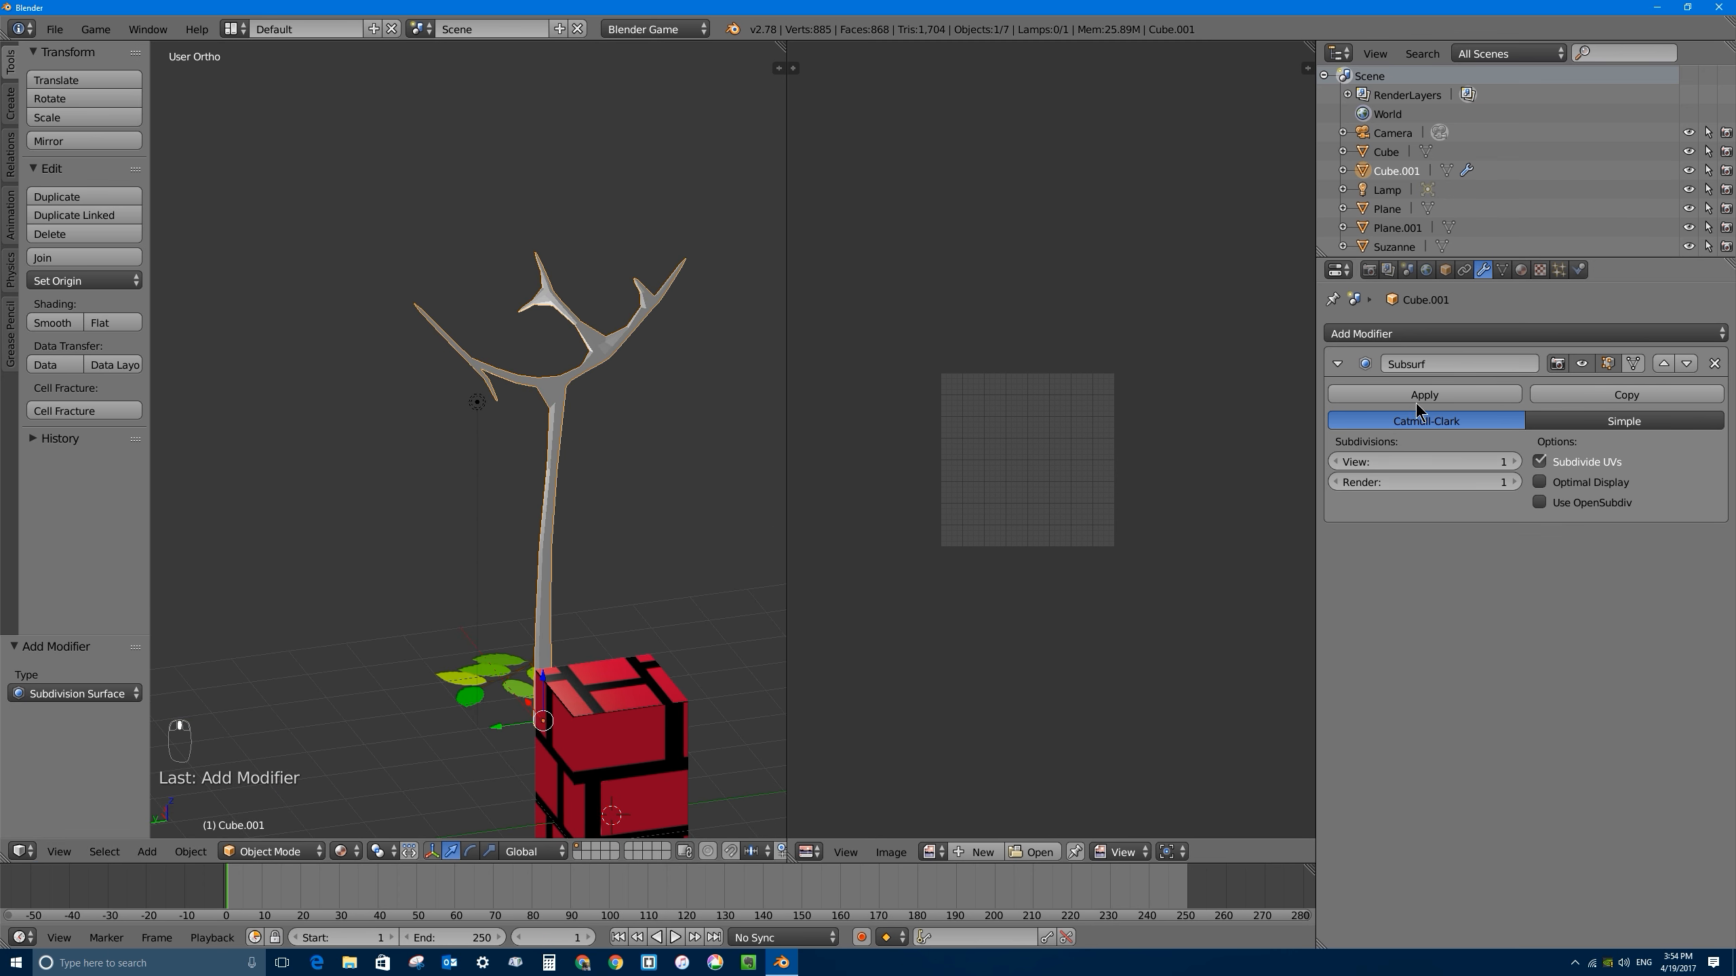
Step: In Edit Mode, add two loop cuts to the upright inner branch, one slid against its base and one against its twig fork
{"action": "scroll", "coordinate": [610, 335], "scroll_direction": "up", "scroll_amount": 2}
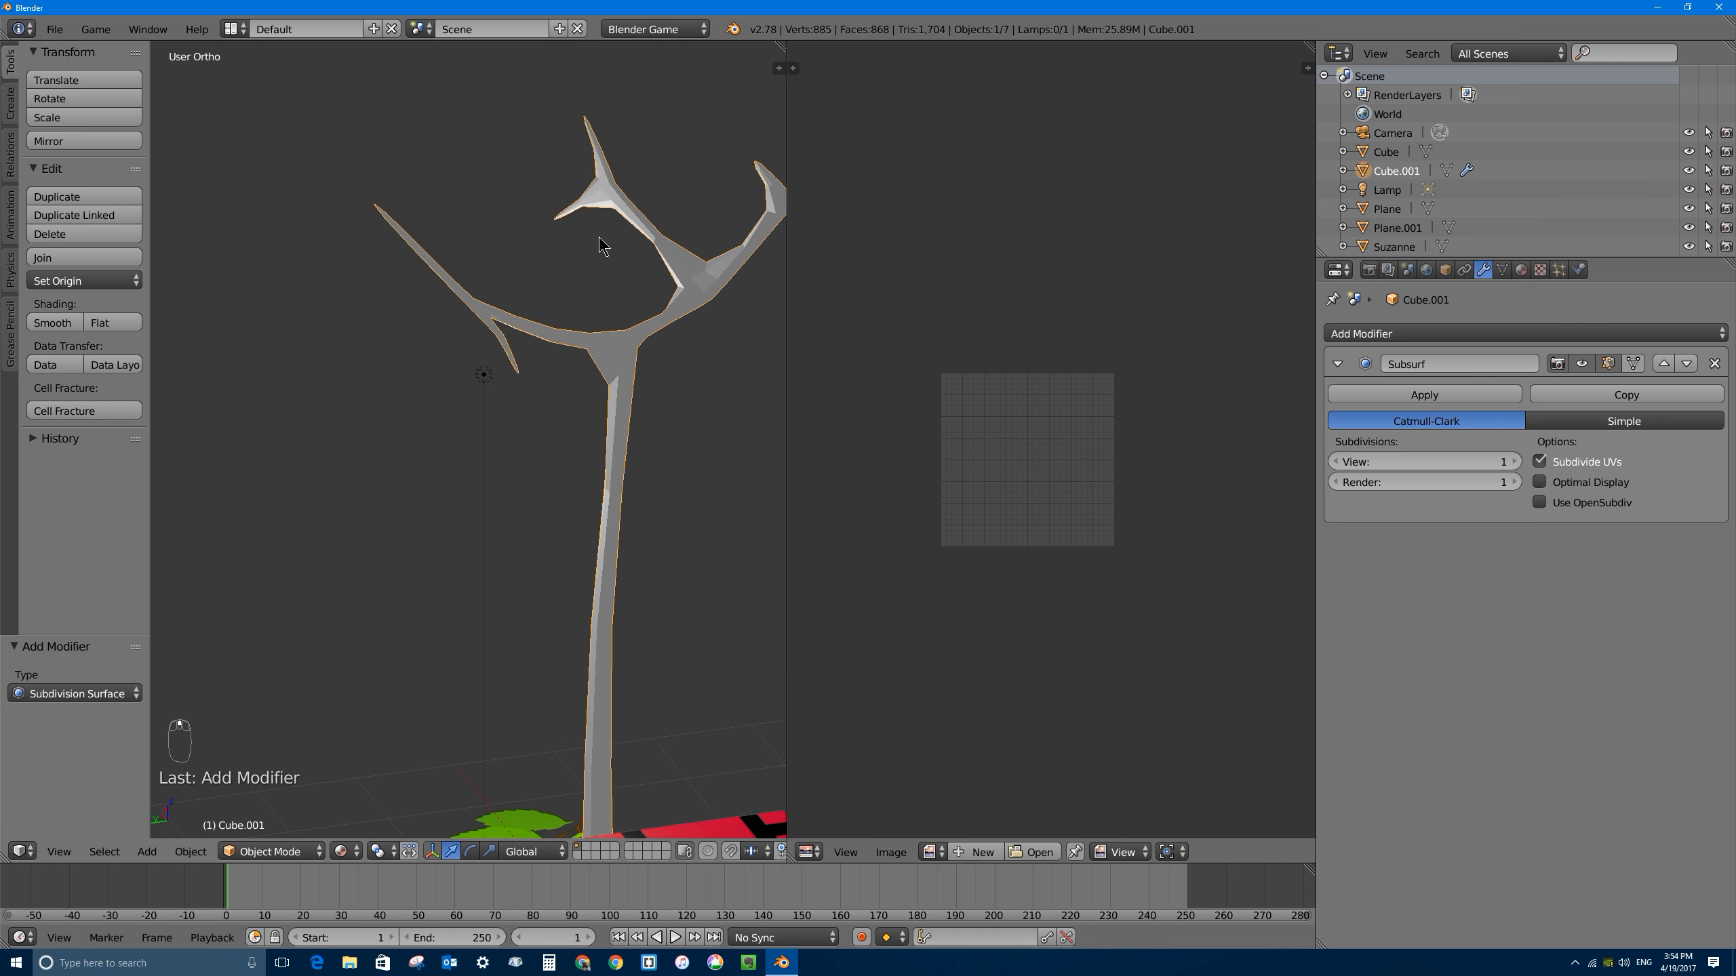
{"action": "middle_click_drag", "start_coordinate": [687, 236], "coordinate": [564, 305]}
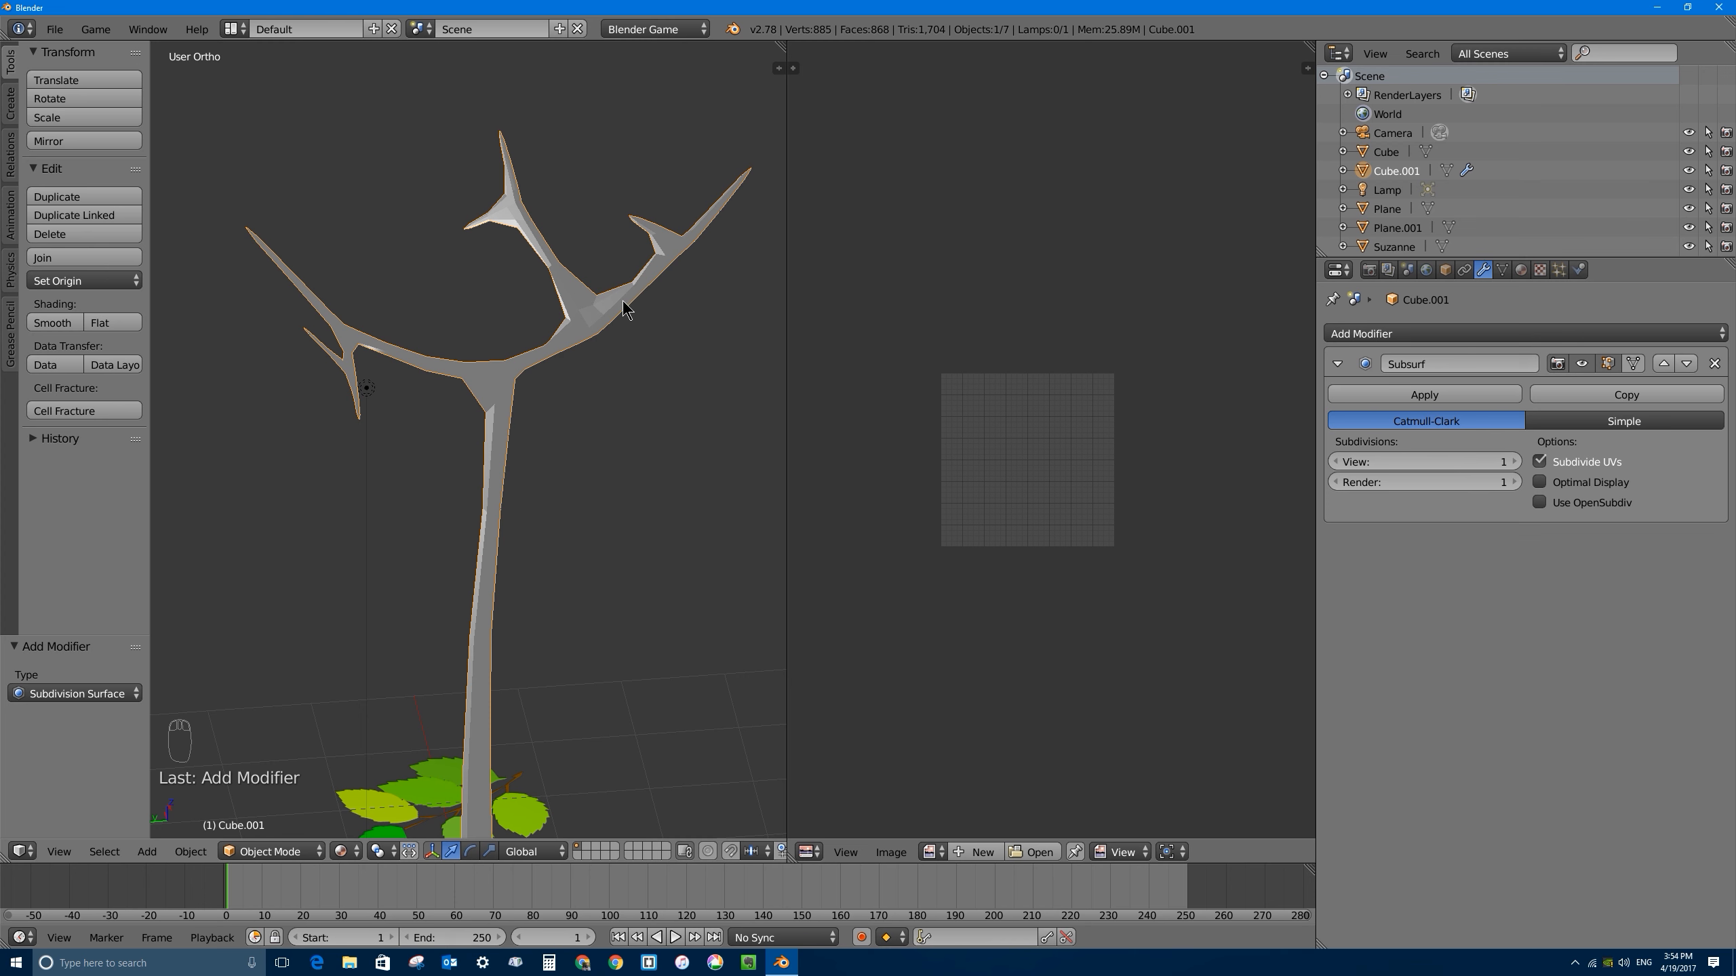
{"action": "key", "text": "Tab"}
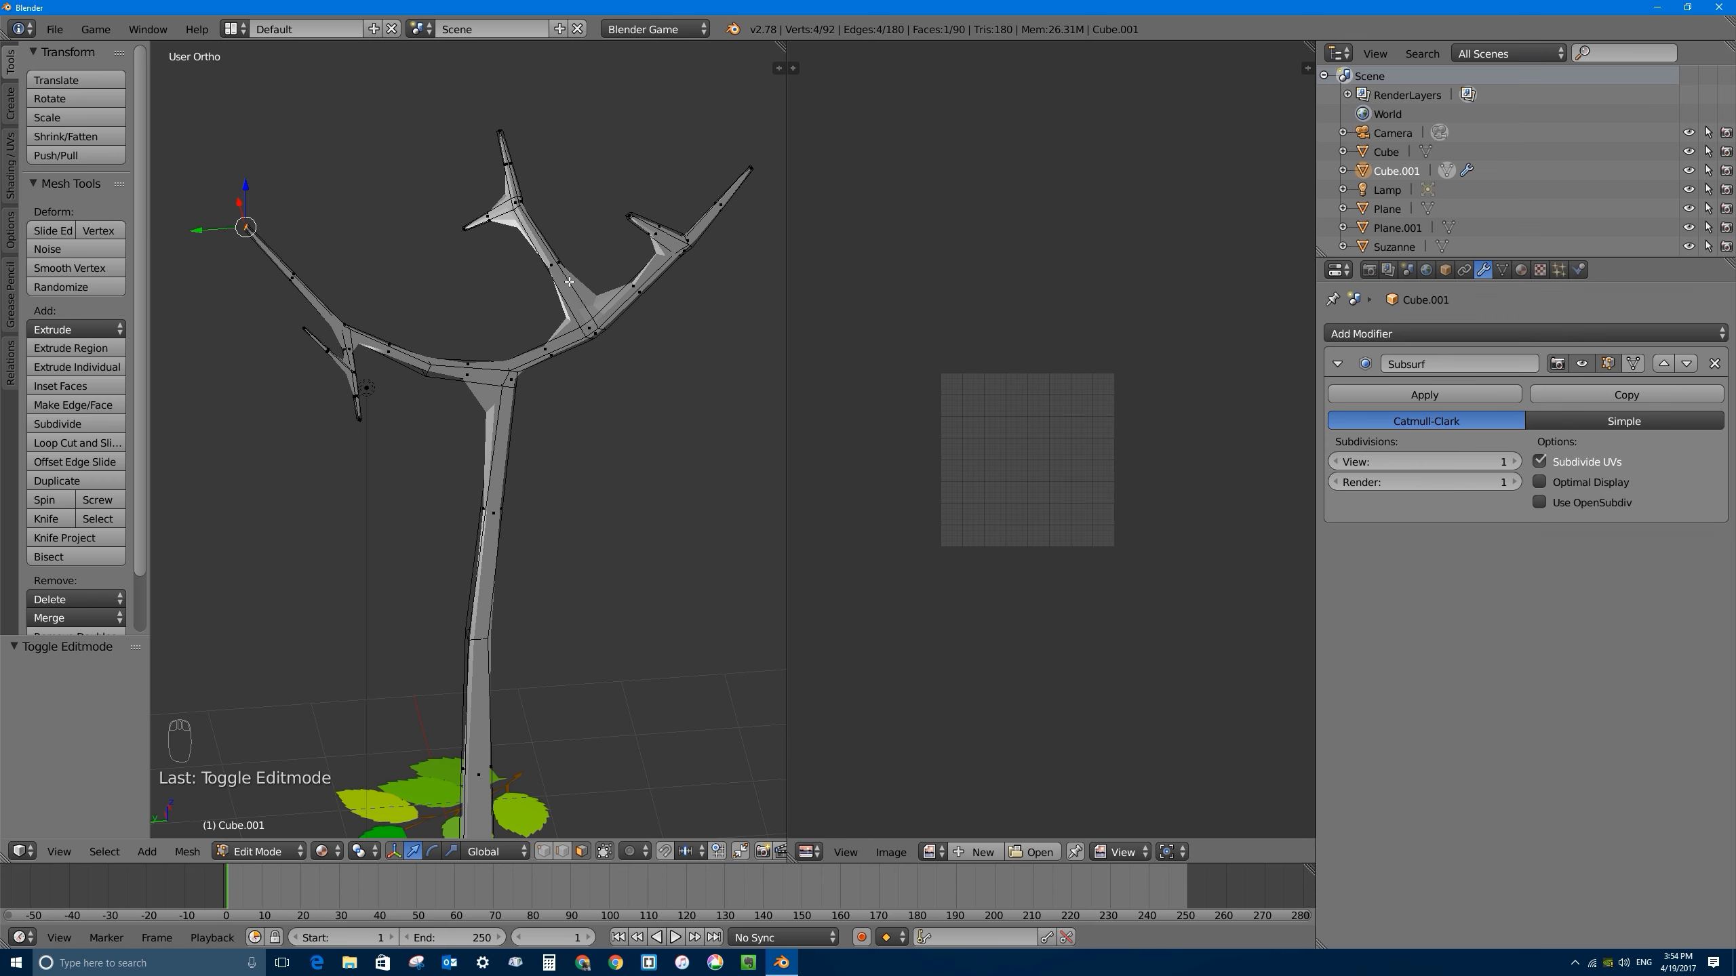
{"action": "key", "text": "ctrl+r"}
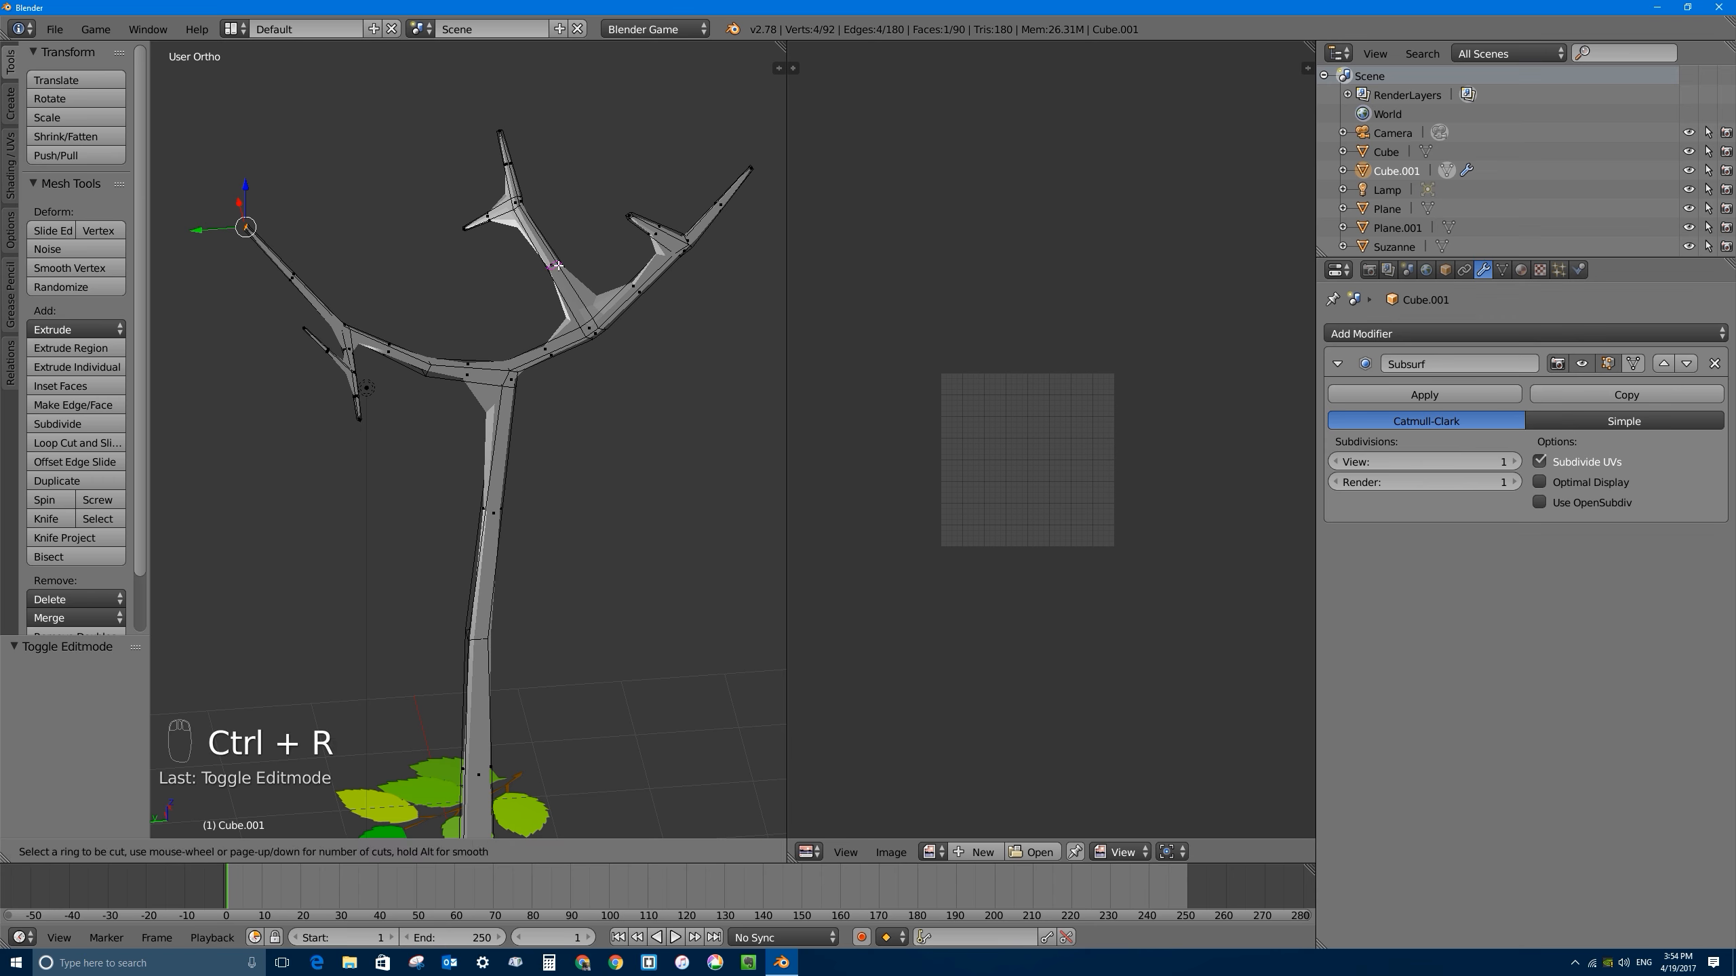
{"action": "left_click", "coordinate": [557, 266]}
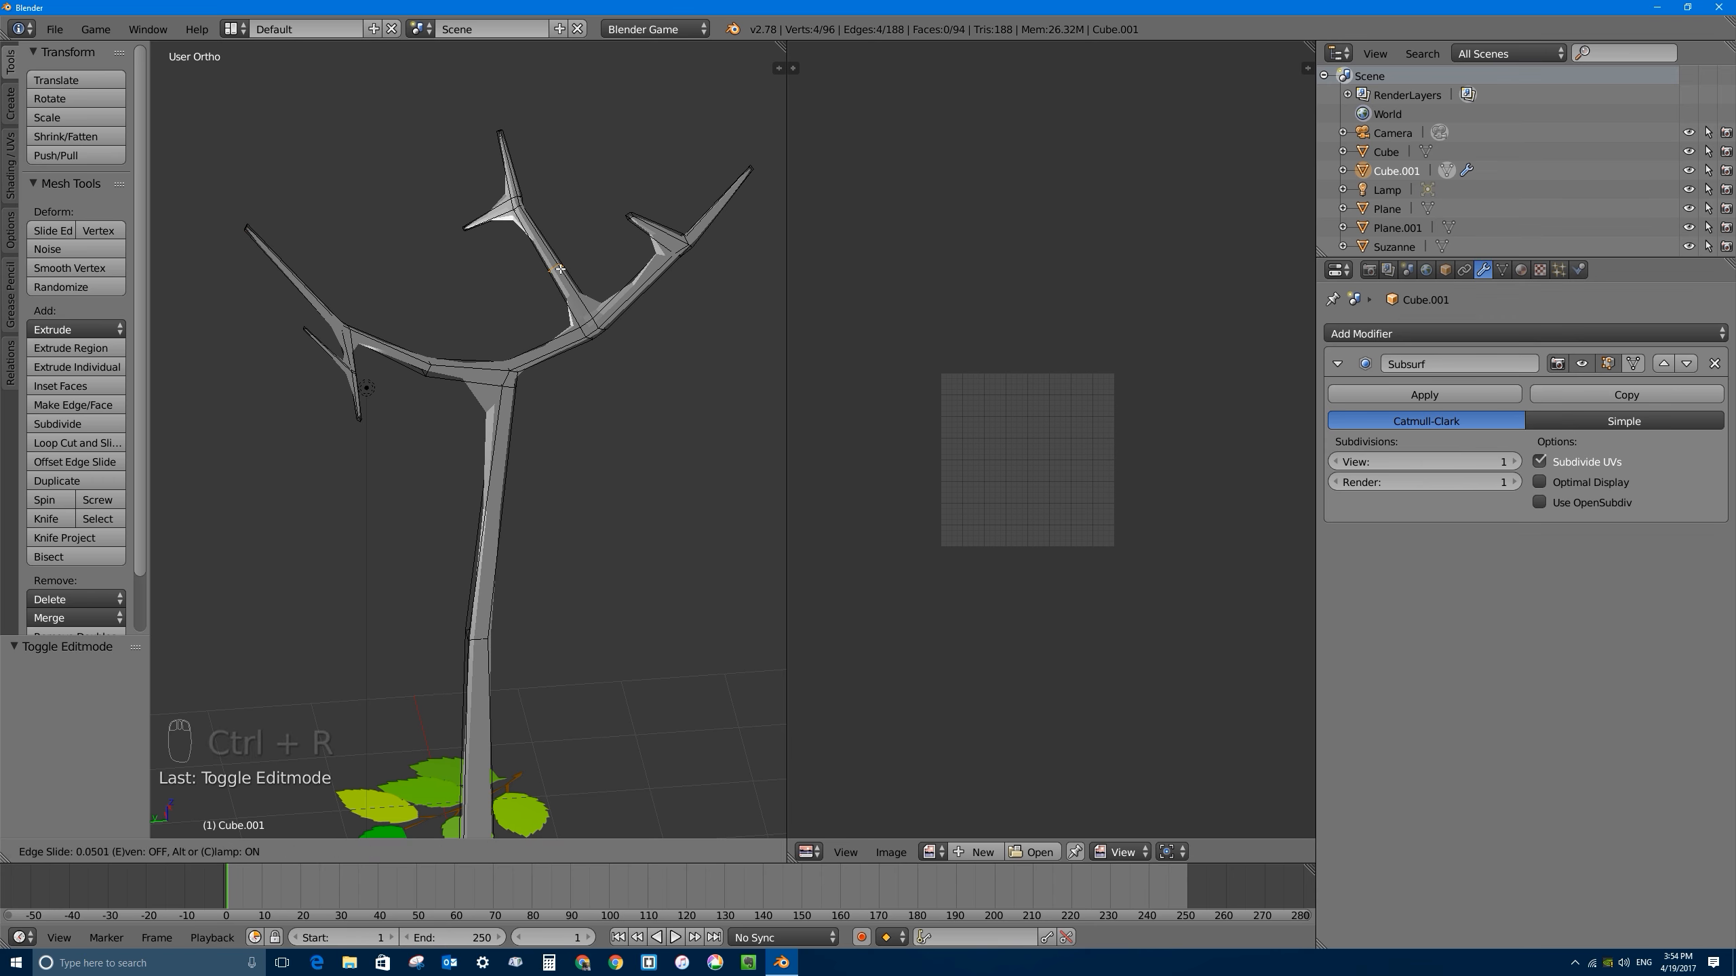
{"action": "left_click", "coordinate": [598, 307]}
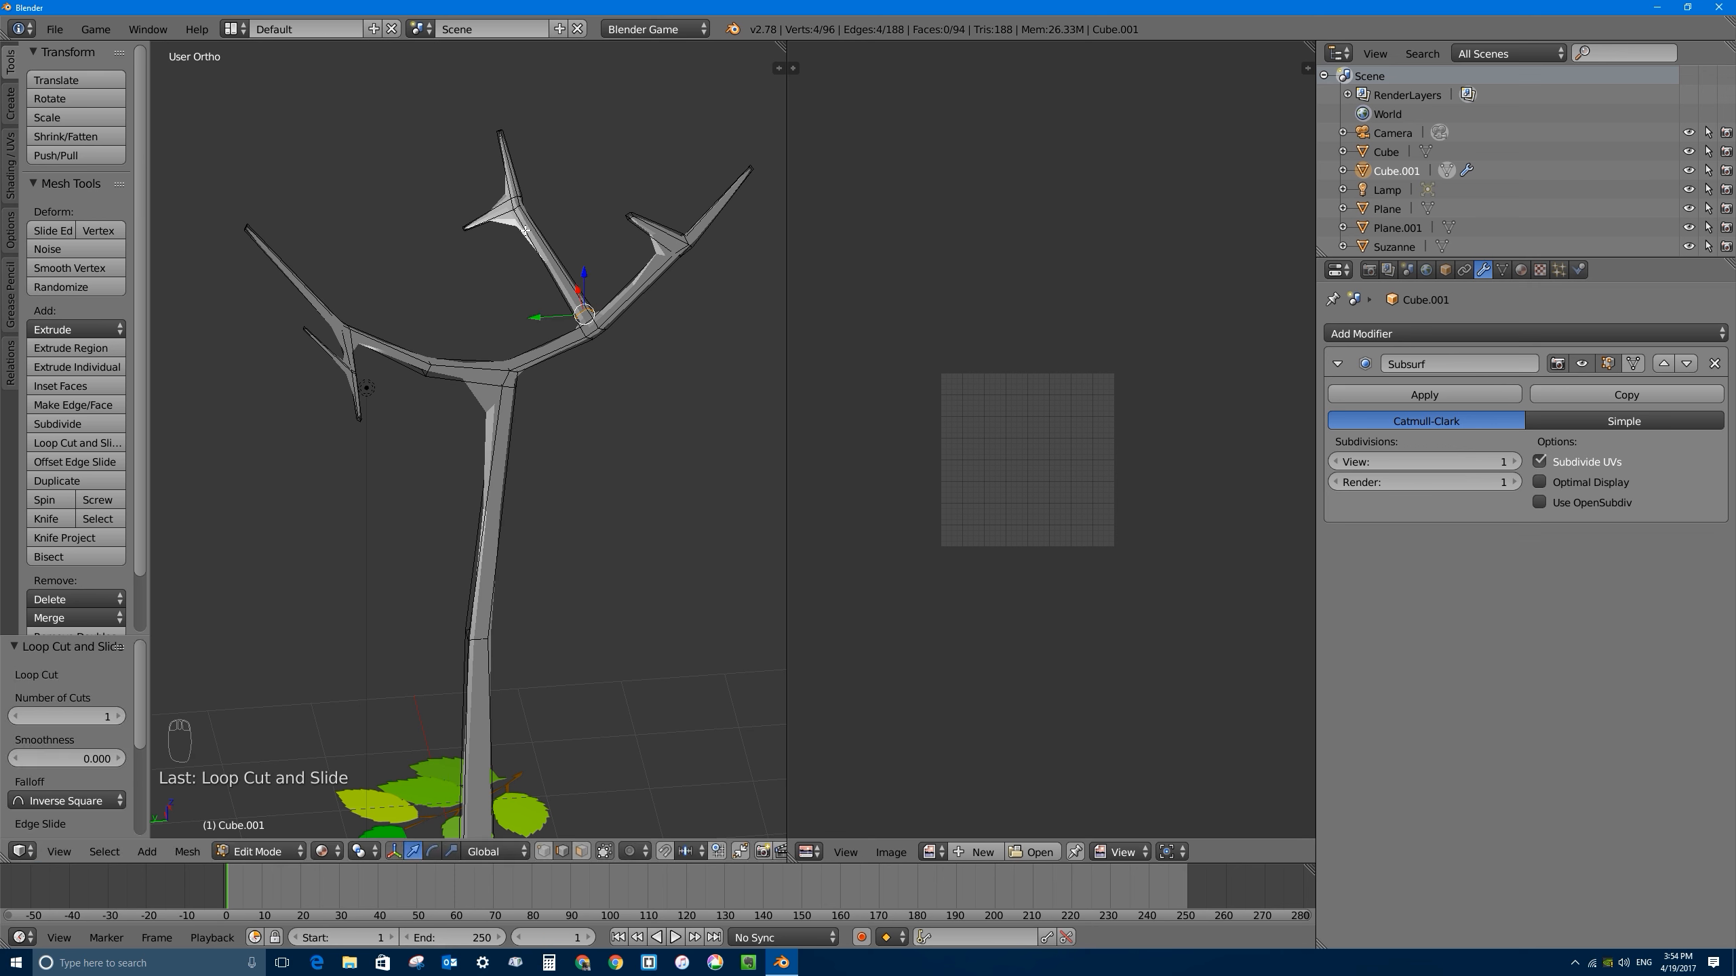
{"action": "key", "text": "ctrl+r"}
{"action": "left_click", "coordinate": [548, 262]}
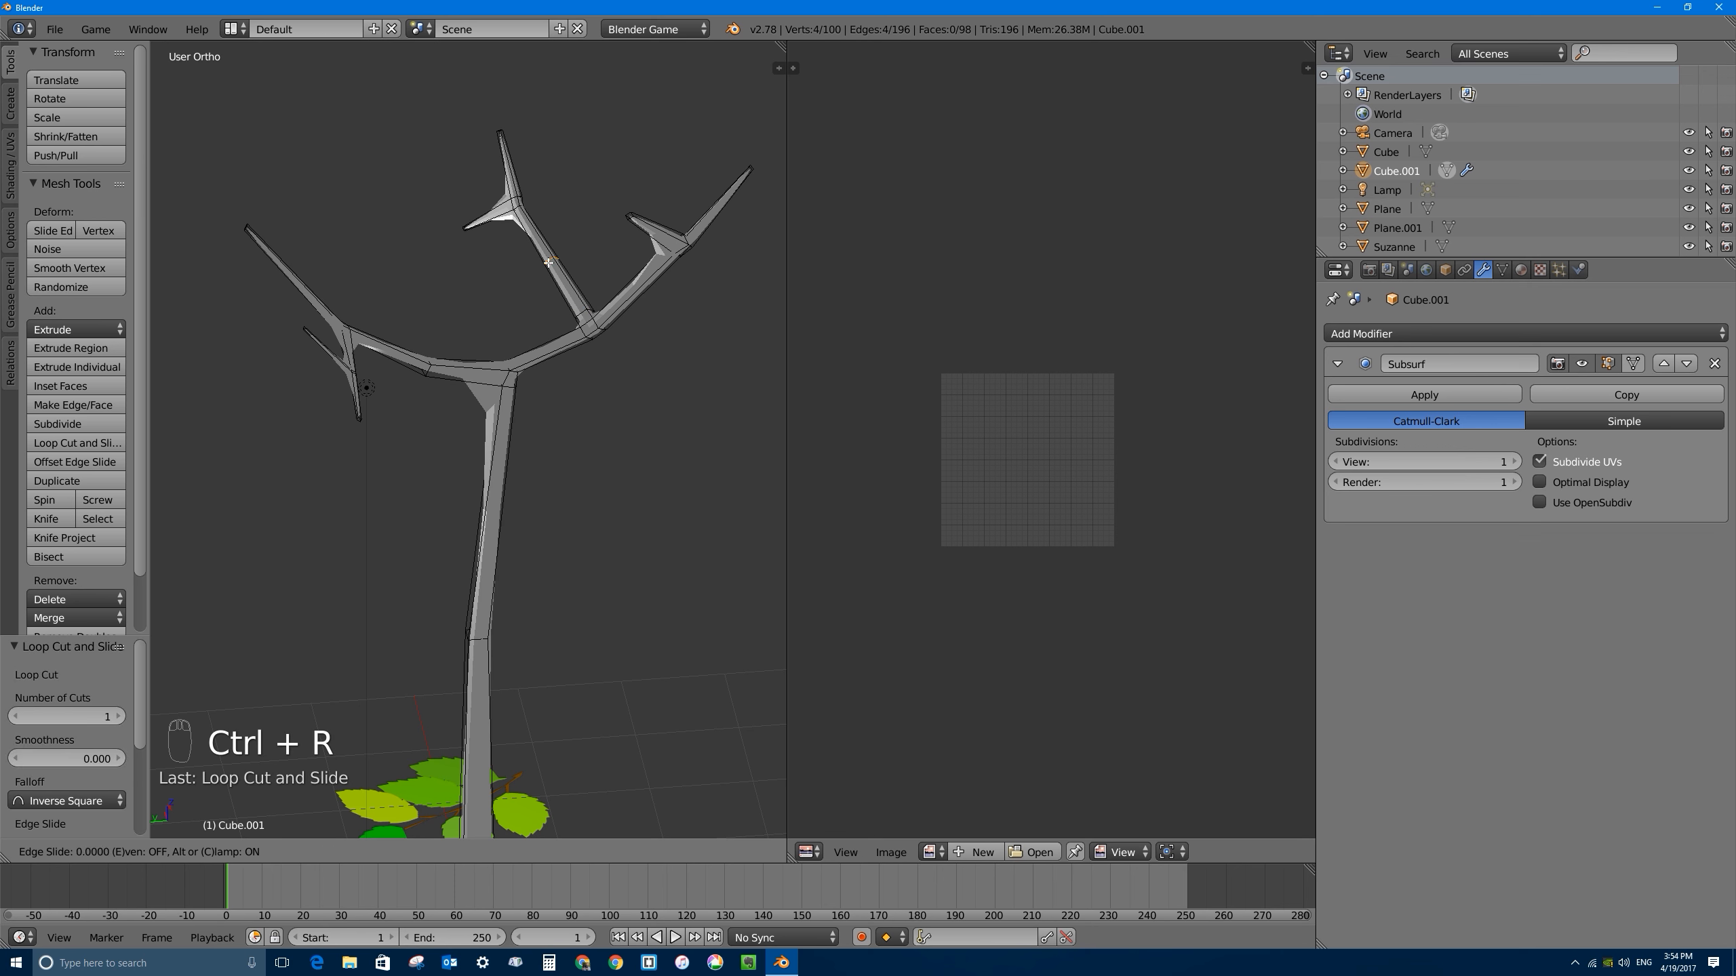
{"action": "left_click", "coordinate": [529, 229]}
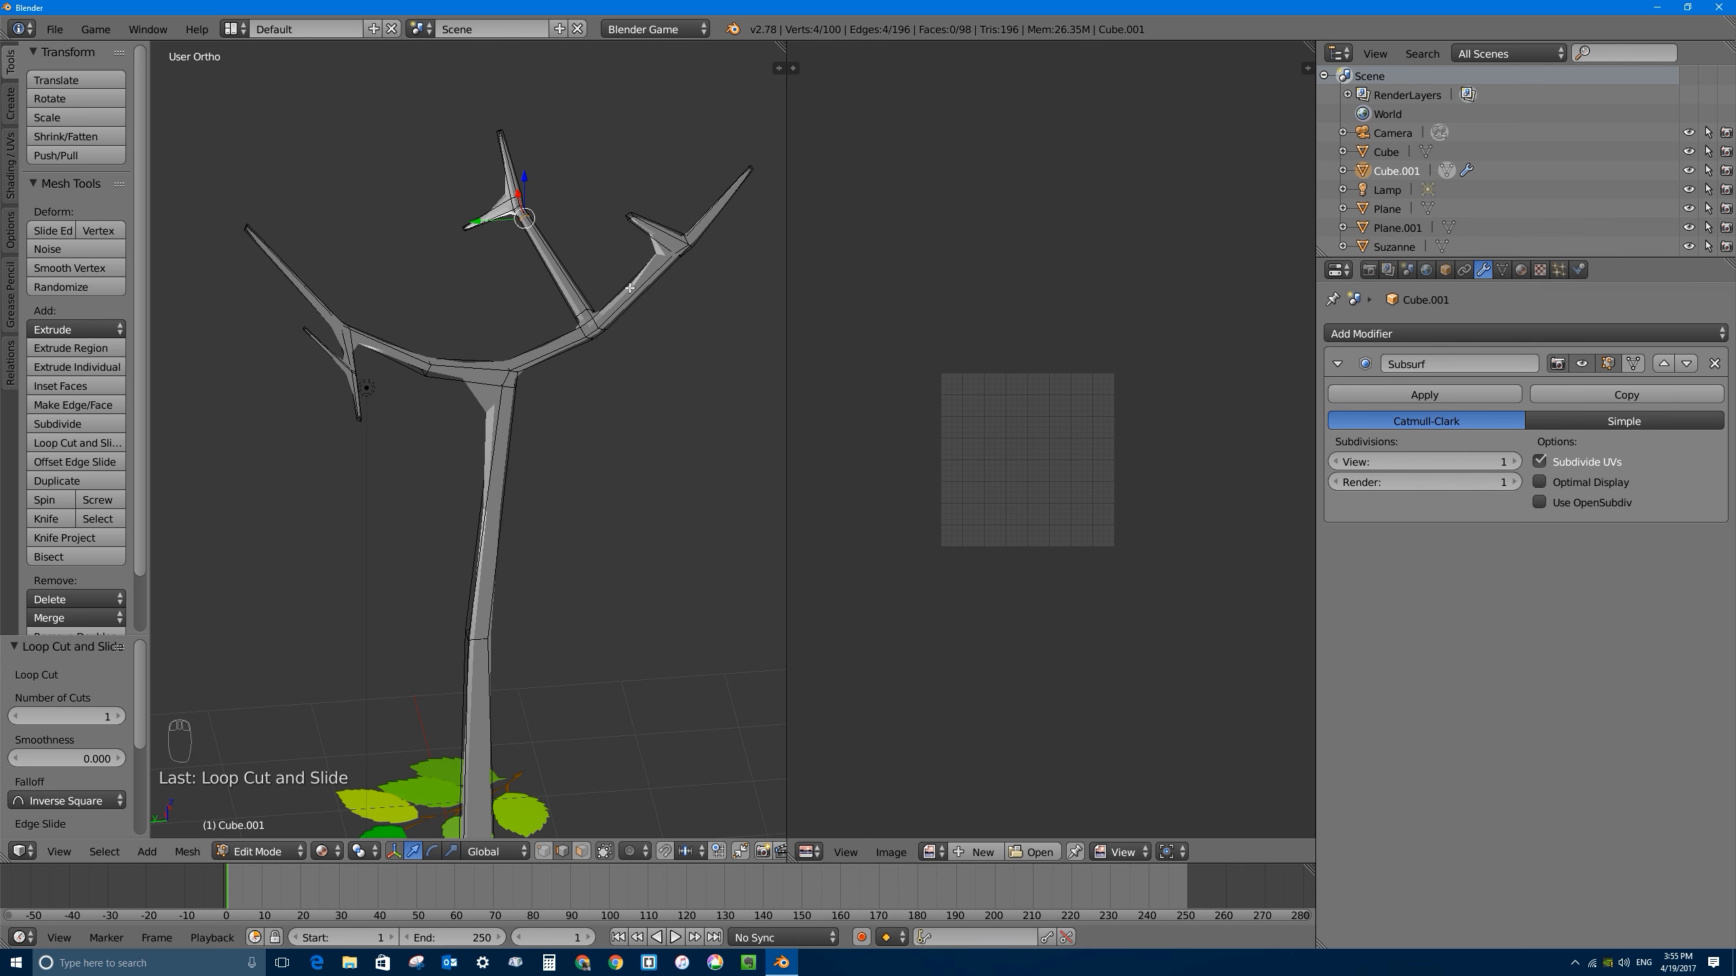
Step: Tighten the outer branch's twig fork with a loop cut just below it and another at the base of its side twig
{"action": "middle_click_drag", "start_coordinate": [669, 252], "coordinate": [657, 267]}
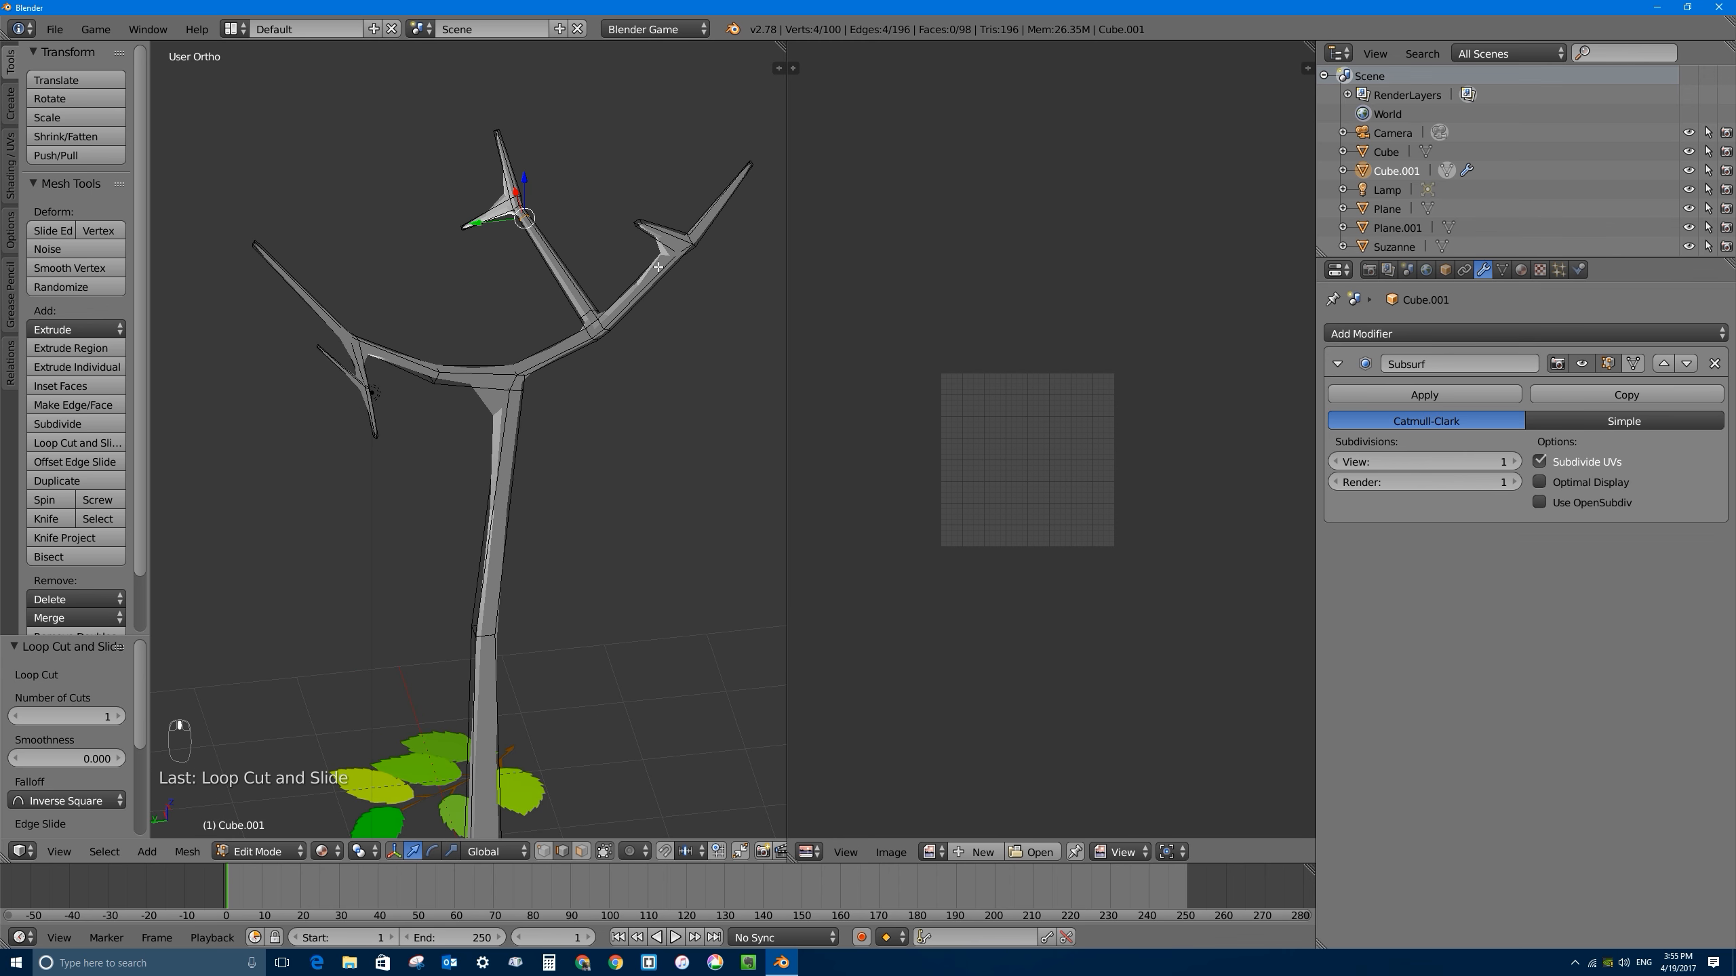
{"action": "key", "text": "ctrl+r"}
{"action": "left_click", "coordinate": [658, 264]}
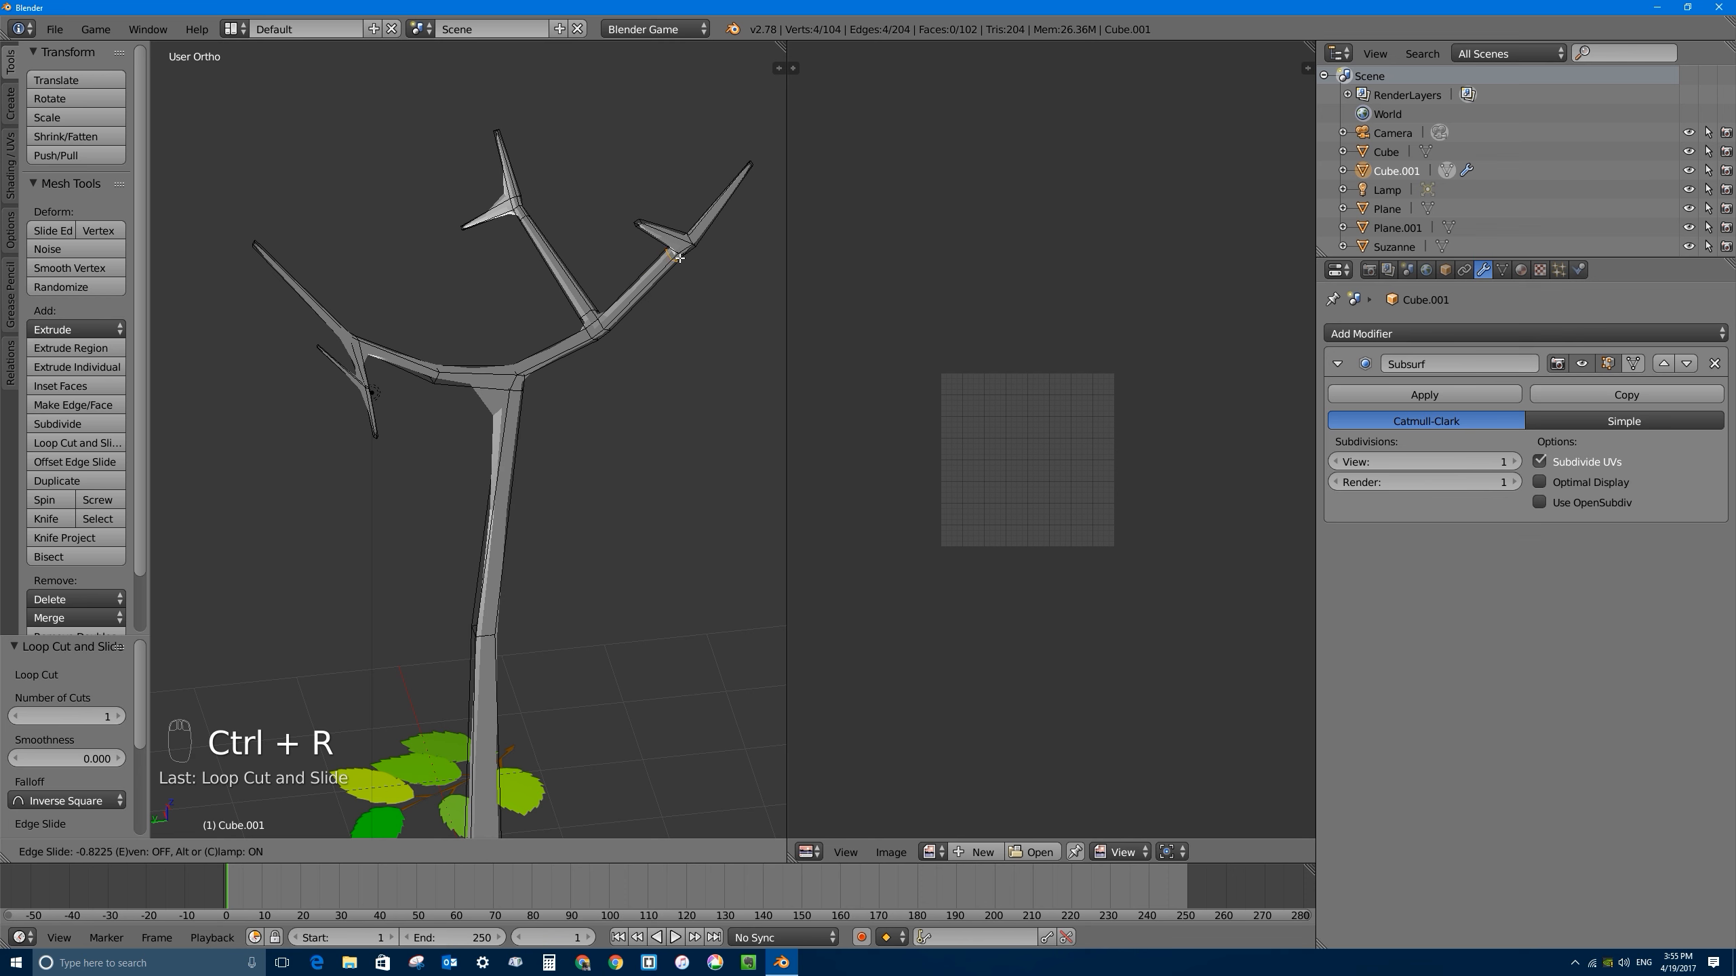
{"action": "left_click", "coordinate": [679, 258]}
{"action": "middle_click_drag", "start_coordinate": [660, 236], "coordinate": [642, 222]}
{"action": "key", "text": "ctrl+r"}
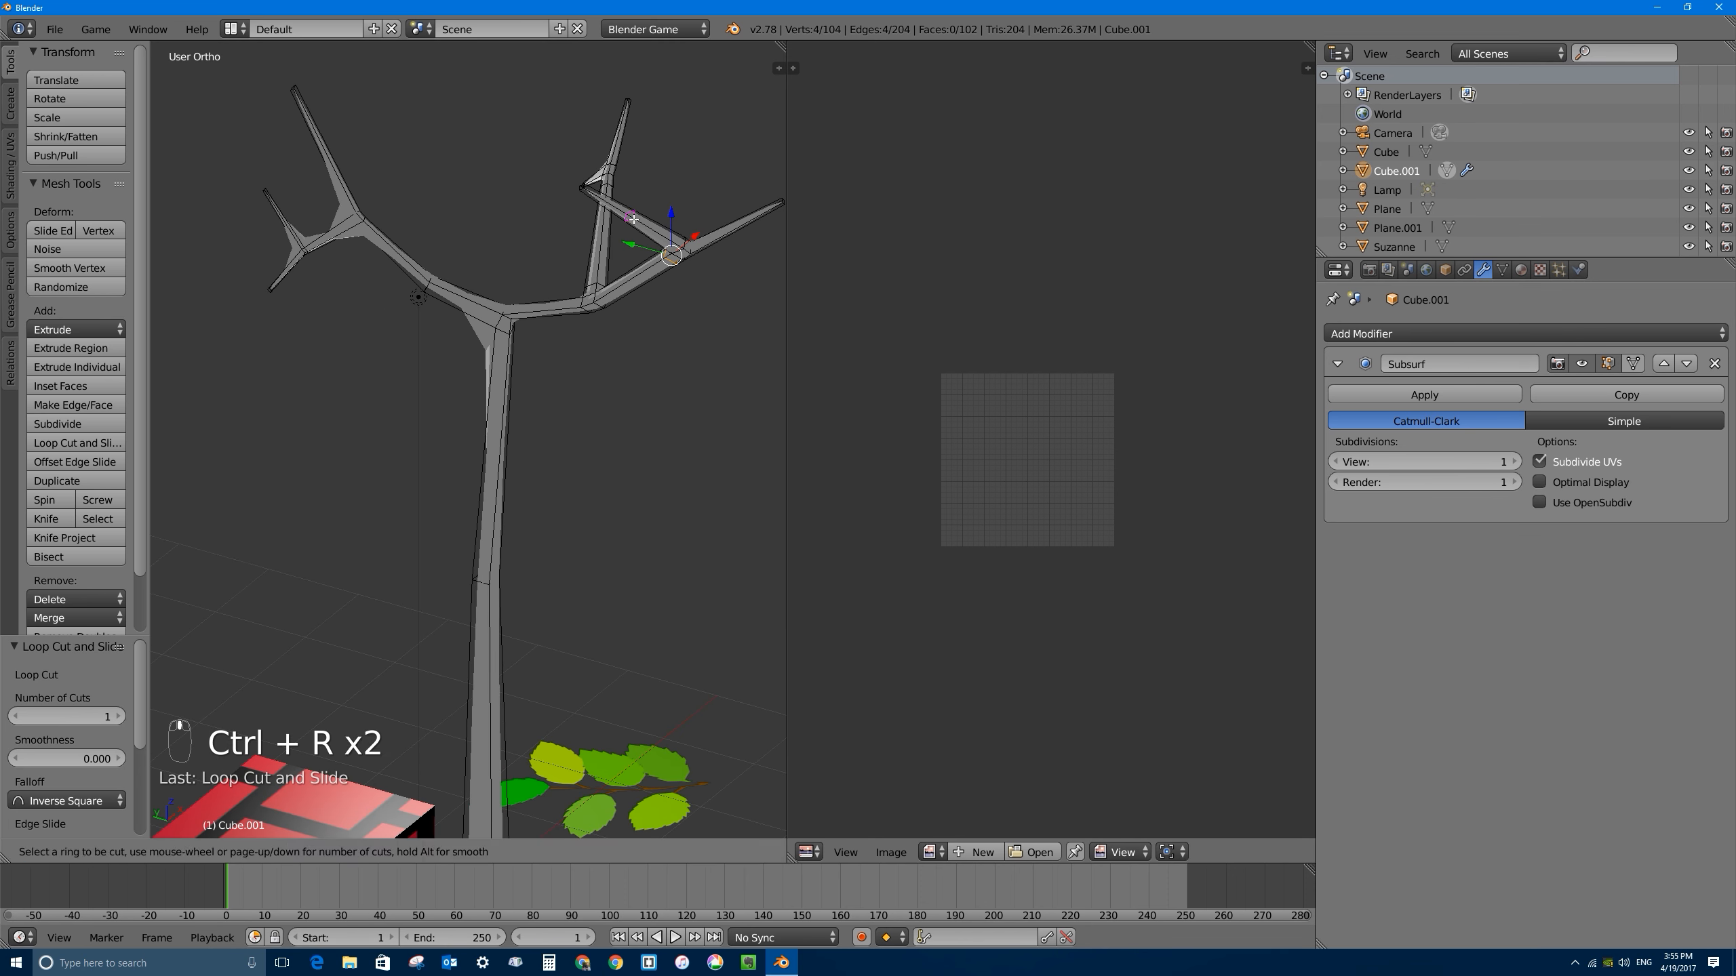
{"action": "left_click", "coordinate": [637, 217]}
{"action": "left_click", "coordinate": [675, 240]}
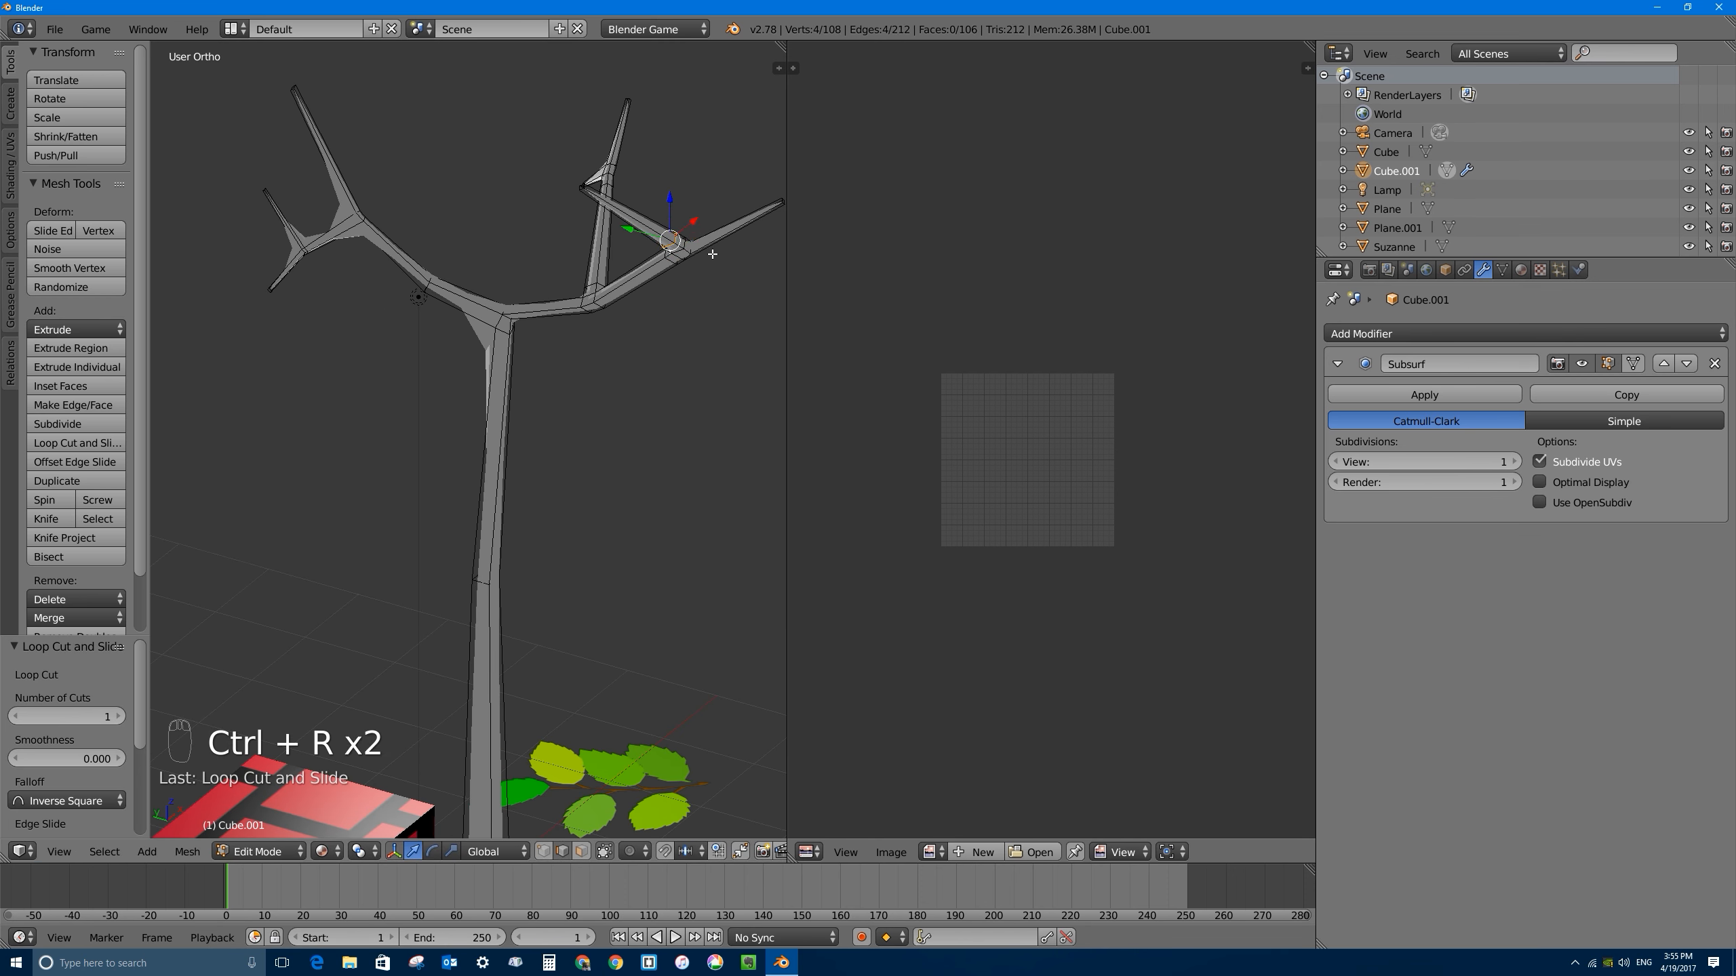
Step: Add two loop cuts to the outer branch's end segment, one slid against the twig fork and one close to the tip
{"action": "key", "text": "ctrl+r"}
{"action": "left_click", "coordinate": [721, 244]}
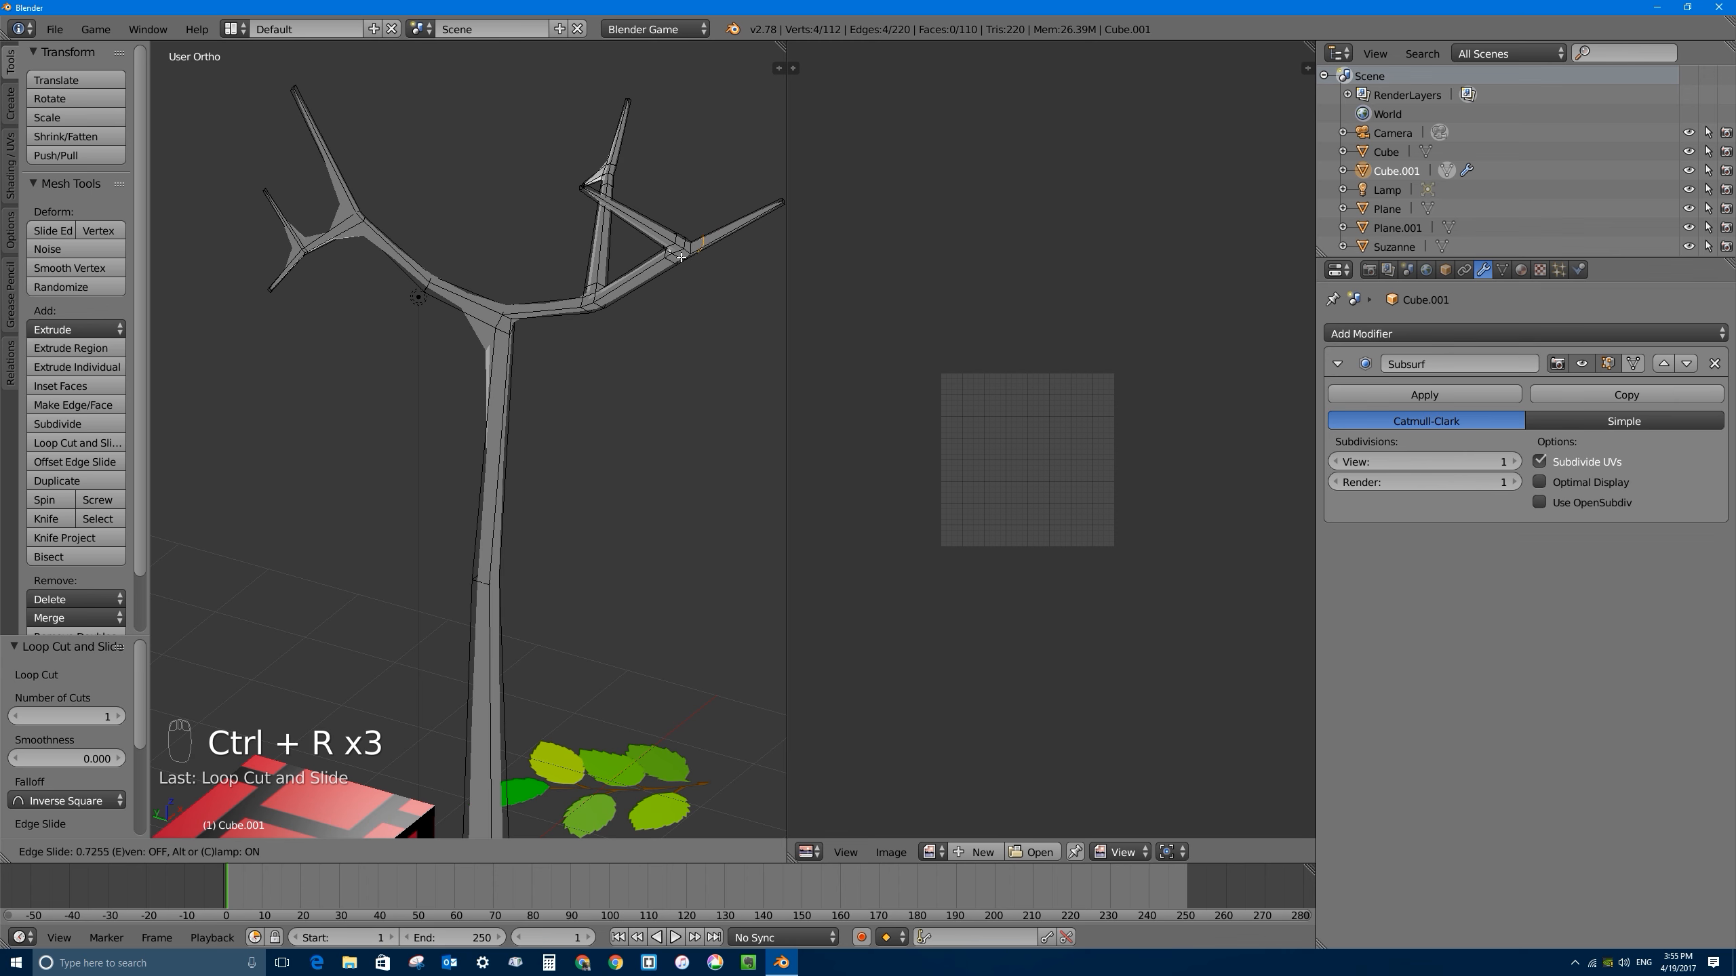
{"action": "left_click", "coordinate": [681, 257]}
{"action": "key", "text": "ctrl+r"}
{"action": "left_click", "coordinate": [724, 230]}
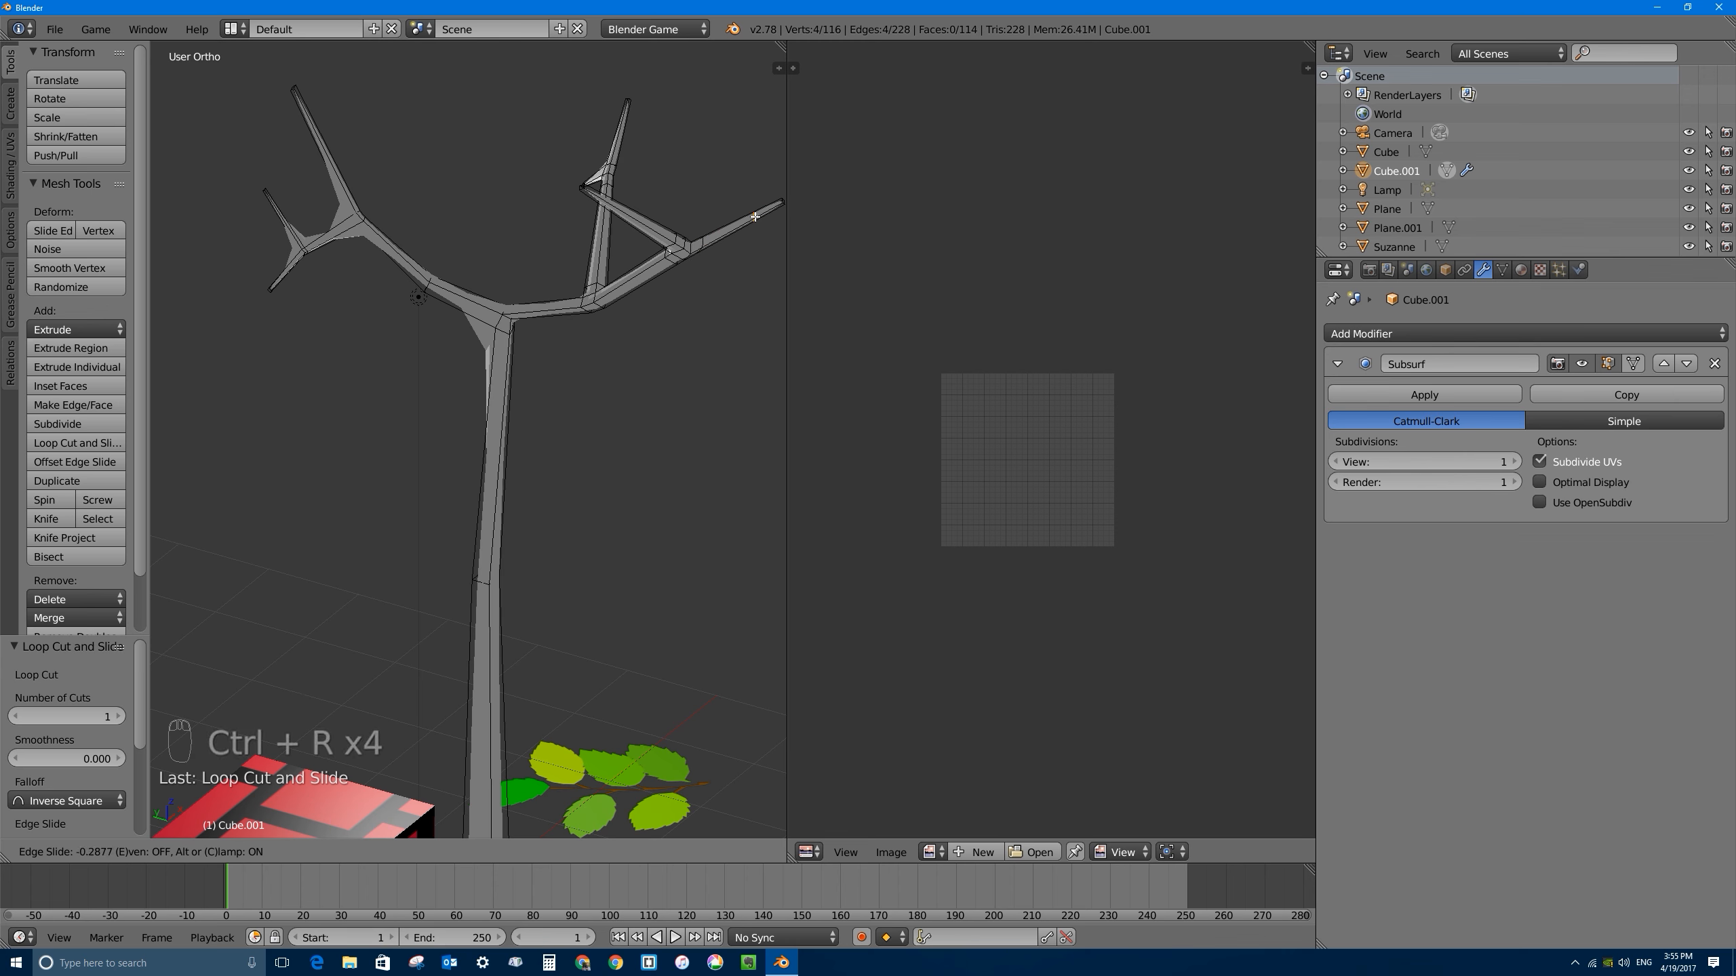
{"action": "left_click", "coordinate": [773, 210]}
{"action": "middle_click_drag", "start_coordinate": [773, 209], "coordinate": [422, 214]}
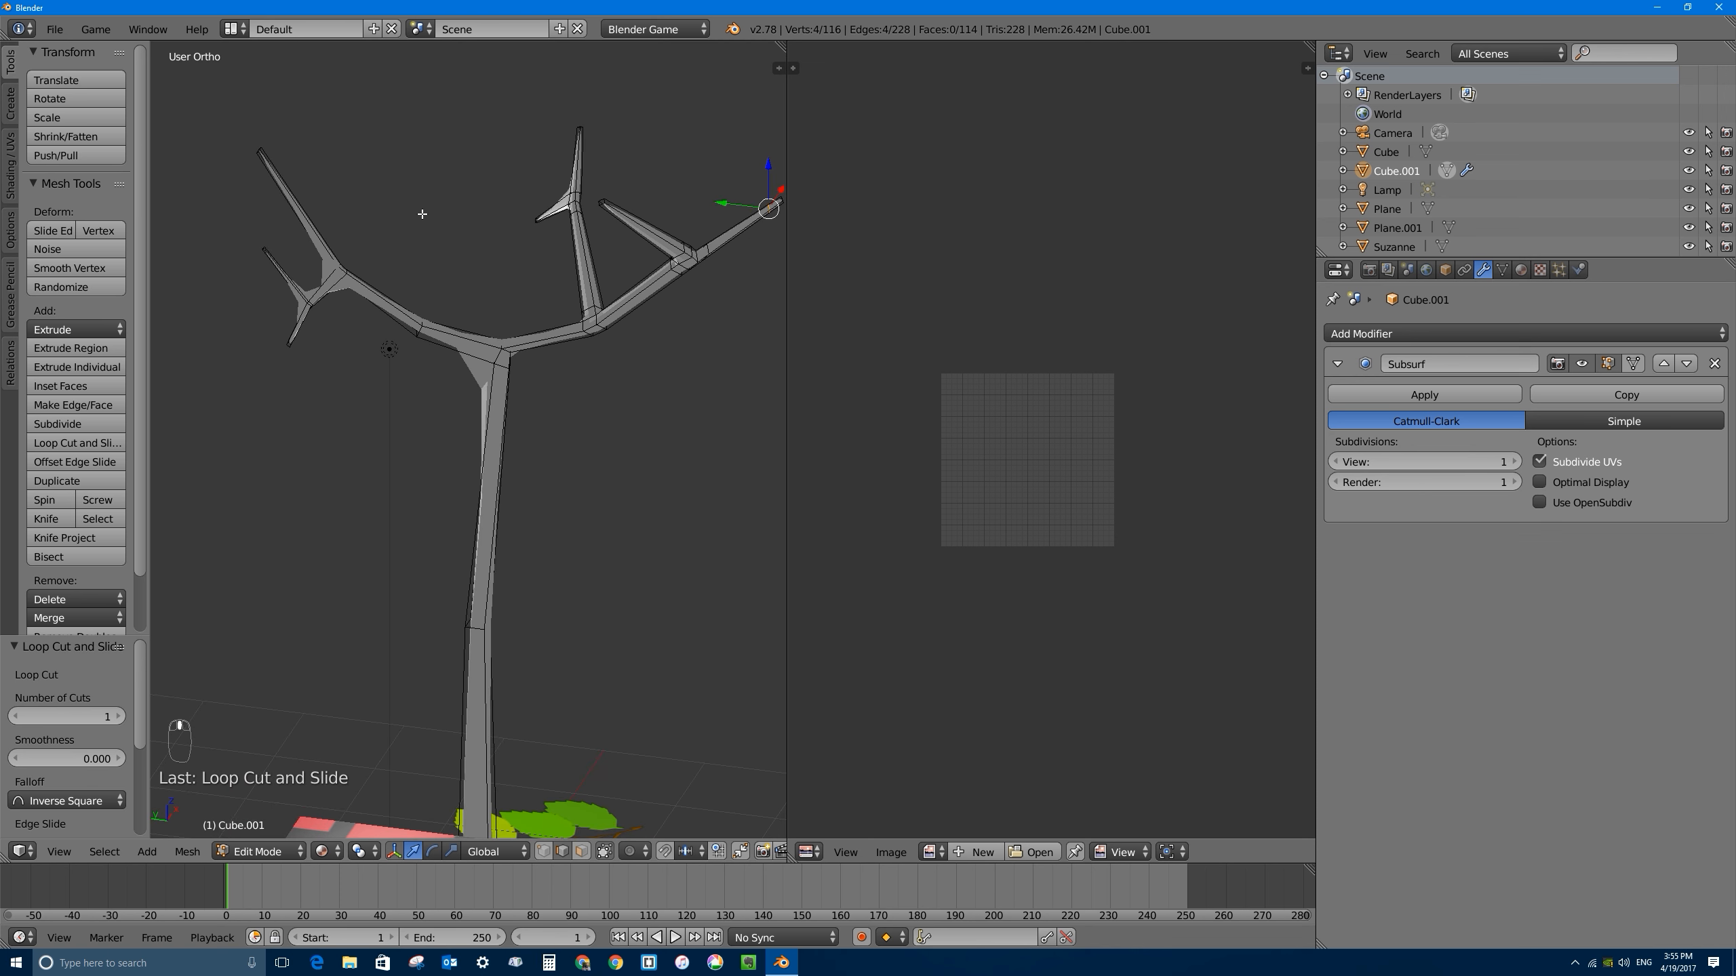
Step: Add a loop cut to the end segment of the opposite main branch and slide it down to the side branch joint
{"action": "key", "text": "ctrl+r"}
{"action": "left_click", "coordinate": [305, 228]}
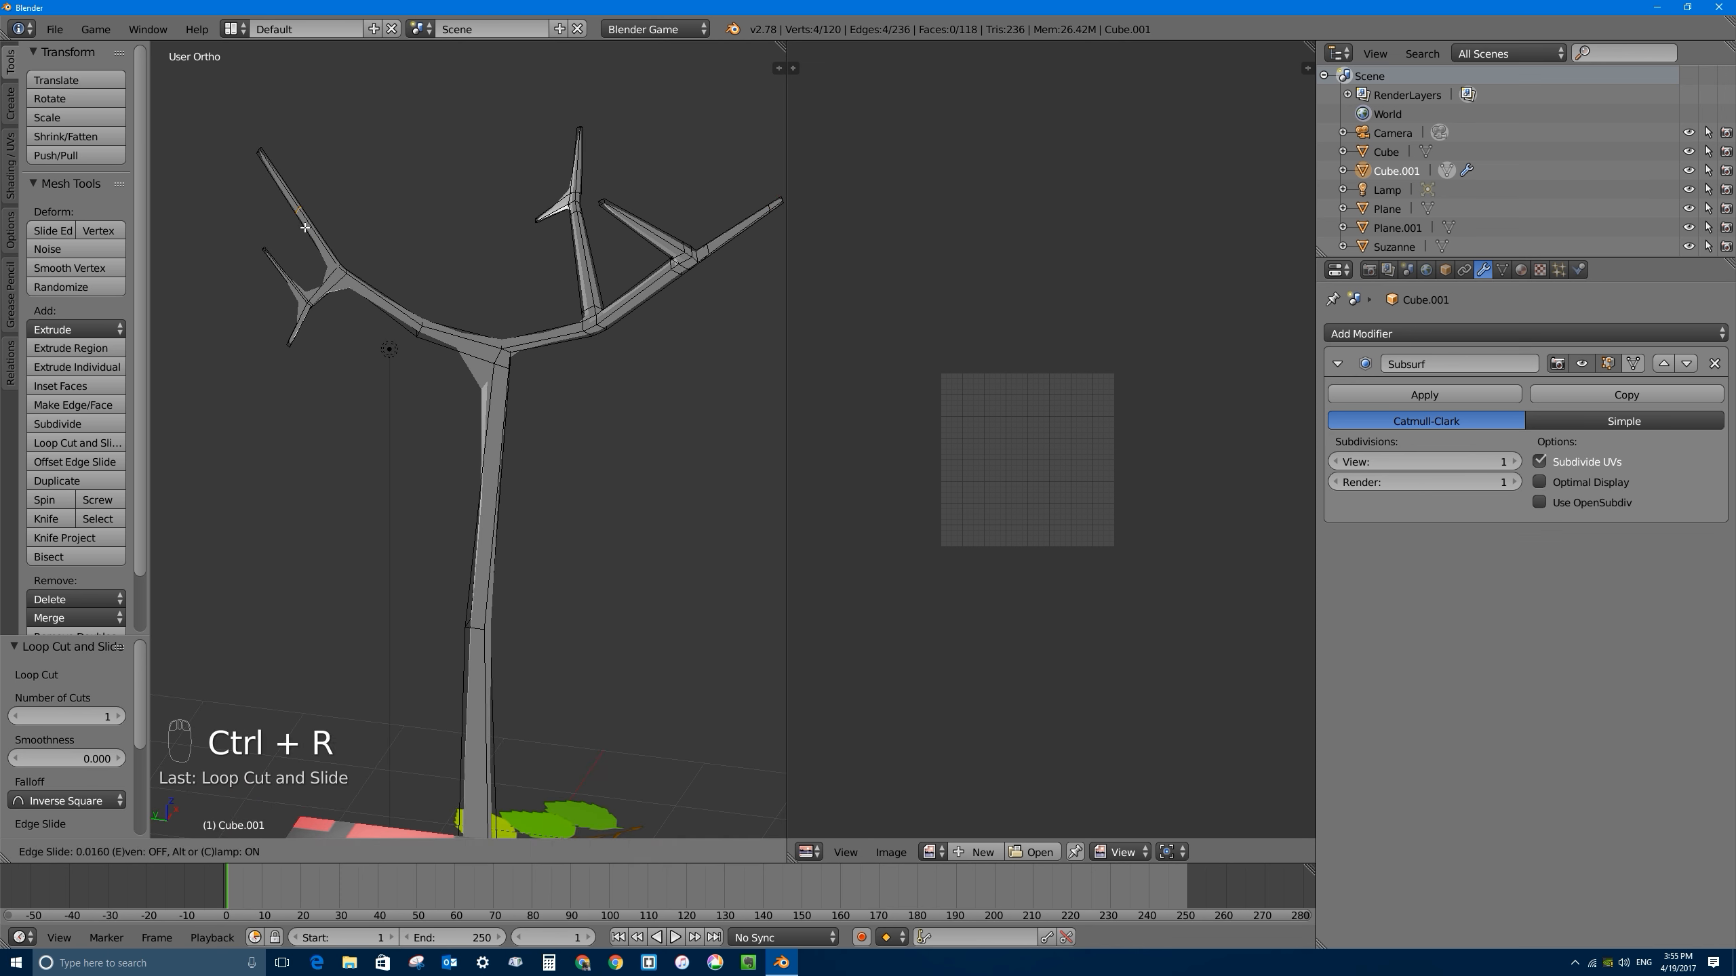
{"action": "left_click", "coordinate": [337, 267]}
Step: Add two loop cuts to the forked side branch, one near its twig fork and one near the main branch
{"action": "key", "text": "ctrl+r"}
{"action": "left_click", "coordinate": [296, 288]}
{"action": "left_click", "coordinate": [306, 299]}
{"action": "key", "text": "ctrl+r"}
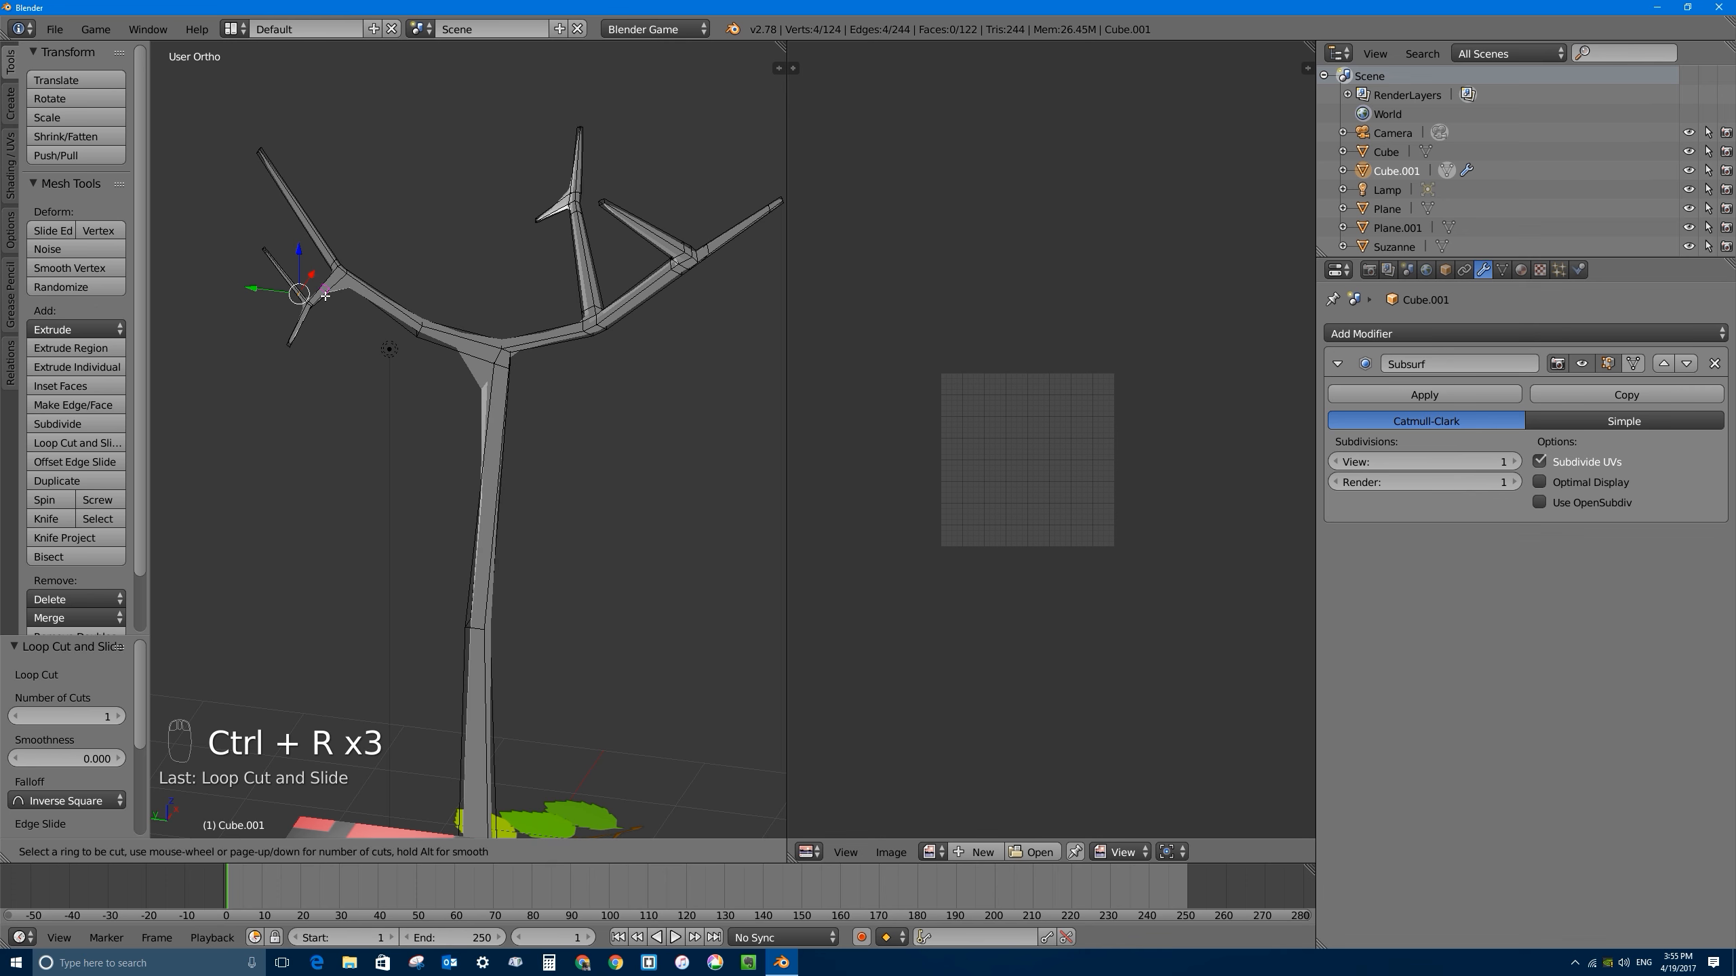
{"action": "left_click", "coordinate": [335, 288]}
{"action": "left_click", "coordinate": [331, 287]}
Step: Add a loop cut to the upper trunk and slide it up against the main fork
{"action": "key", "text": "ctrl+r"}
{"action": "left_click", "coordinate": [498, 387]}
{"action": "left_click", "coordinate": [511, 297]}
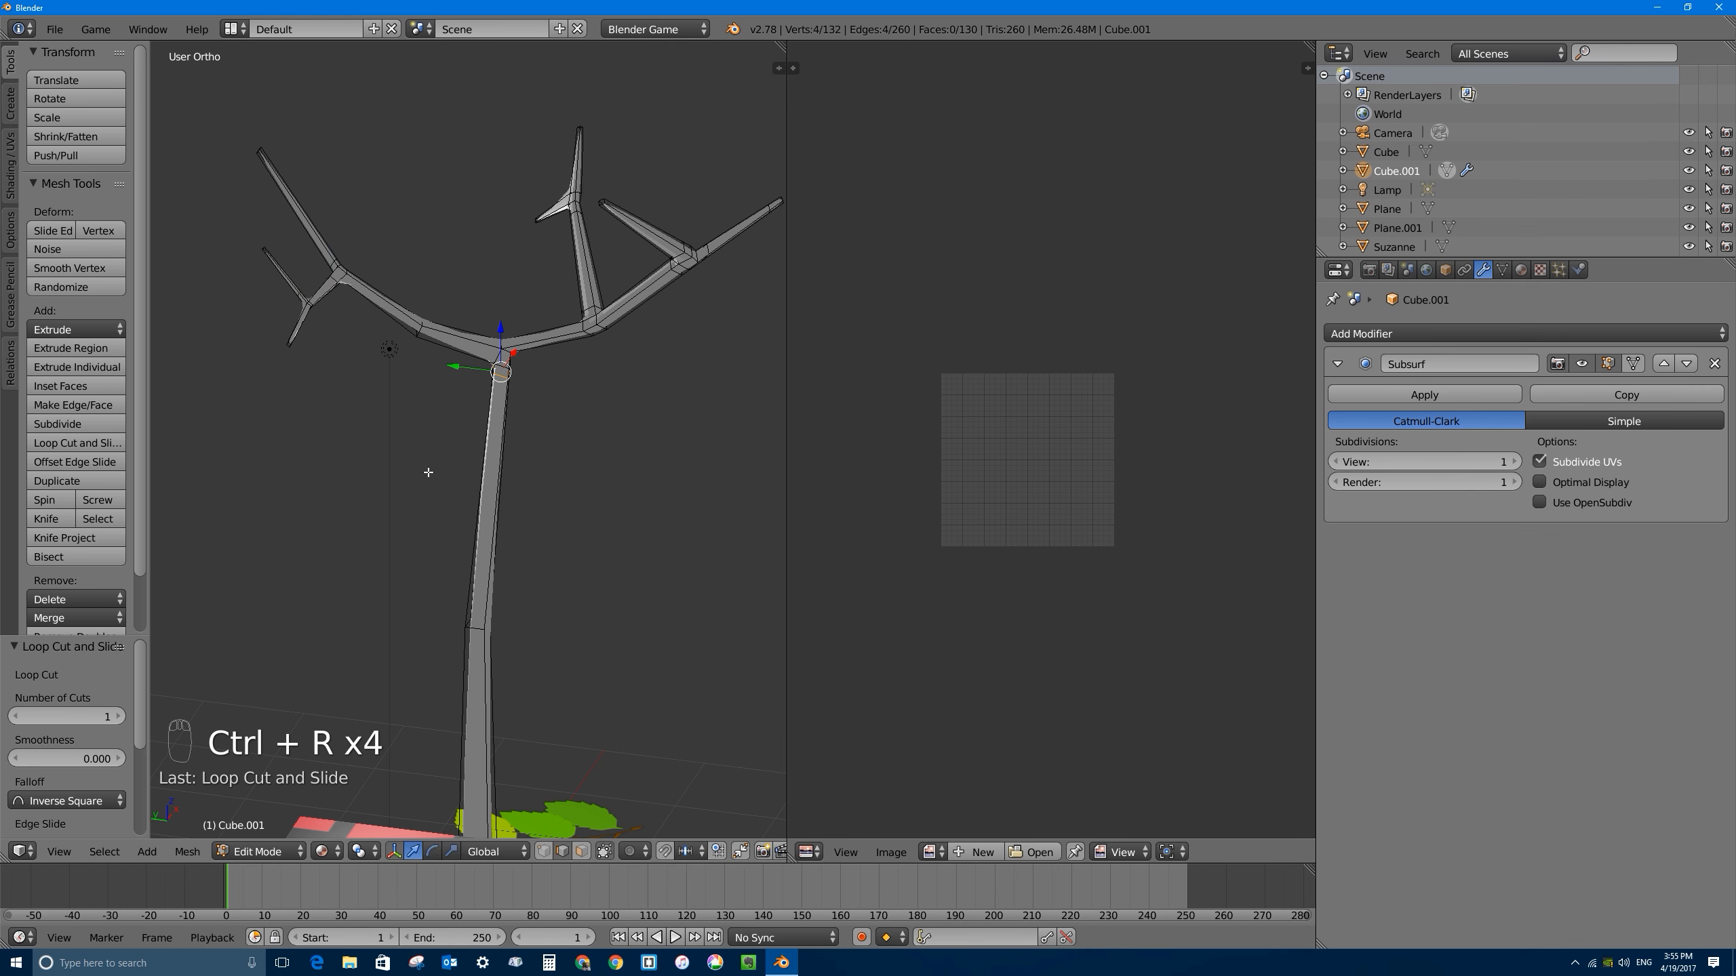
Step: Select the edge loop just above the trunk's base and move it slightly down towards the base
{"action": "middle_click_drag", "start_coordinate": [427, 471], "coordinate": [438, 734]}
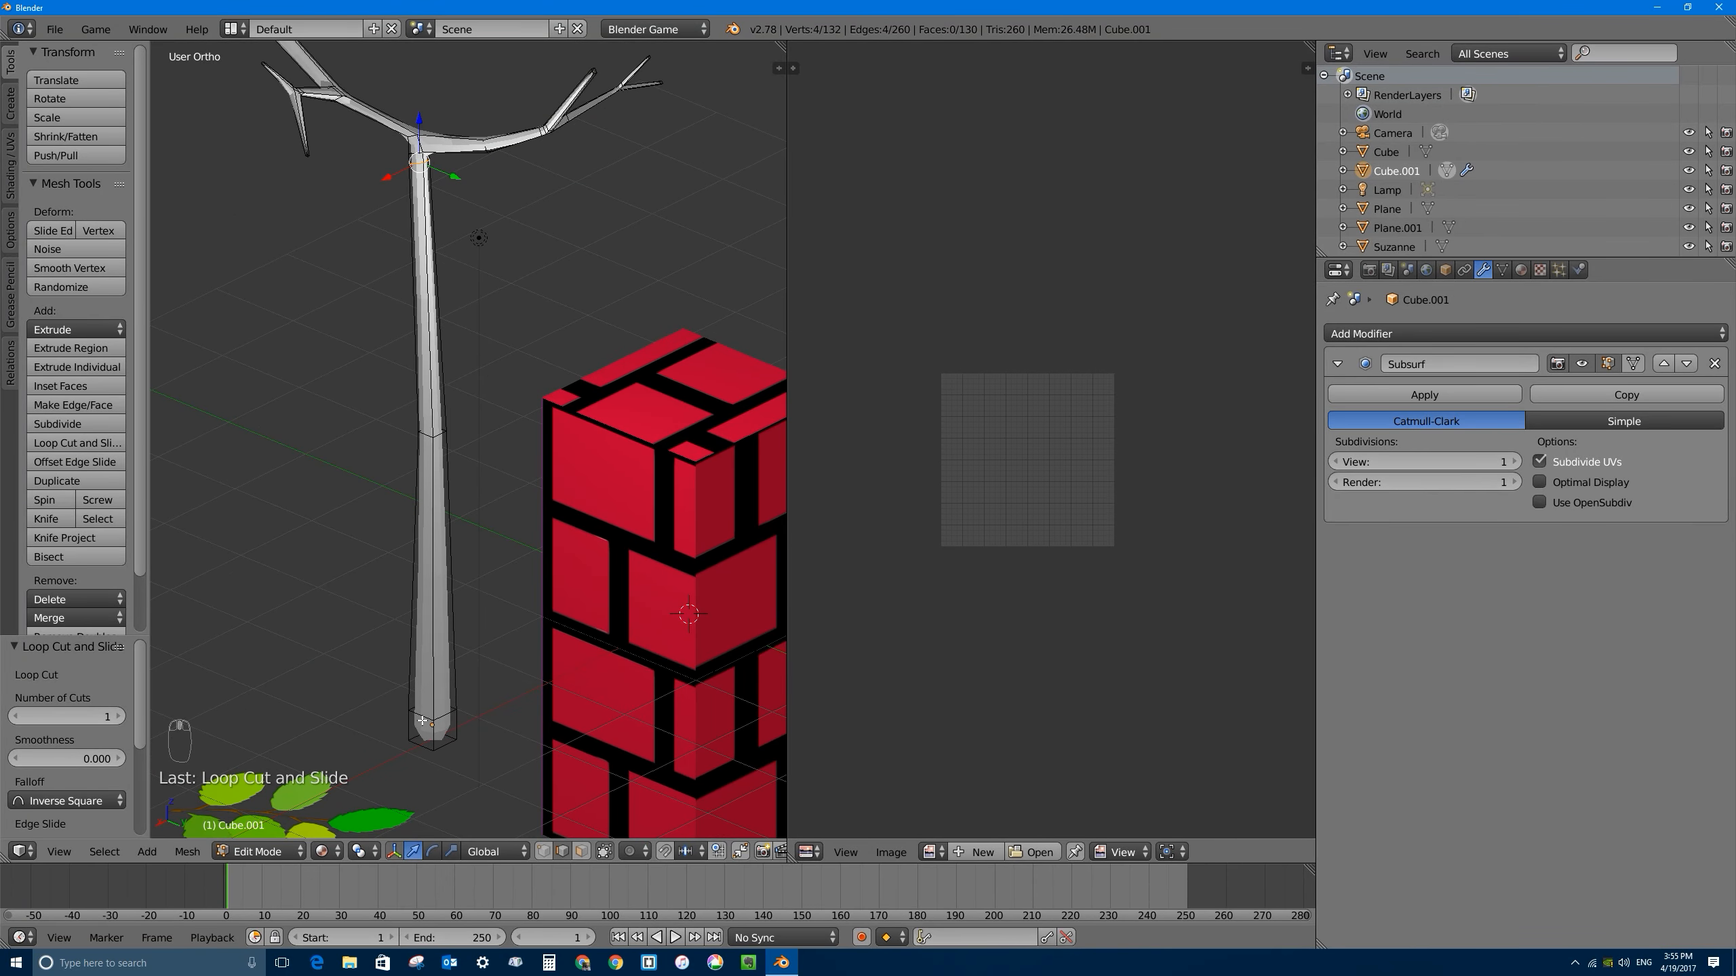
{"action": "right_click", "coordinate": [425, 716], "text": "alt"}
{"action": "key", "text": "a"}
{"action": "right_click", "coordinate": [445, 714], "text": "alt"}
{"action": "left_click_drag", "start_coordinate": [434, 668], "coordinate": [438, 690]}
{"action": "middle_click_drag", "start_coordinate": [440, 611], "coordinate": [379, 253]}
{"action": "key", "text": "Tab"}
{"action": "key", "text": "Tab"}
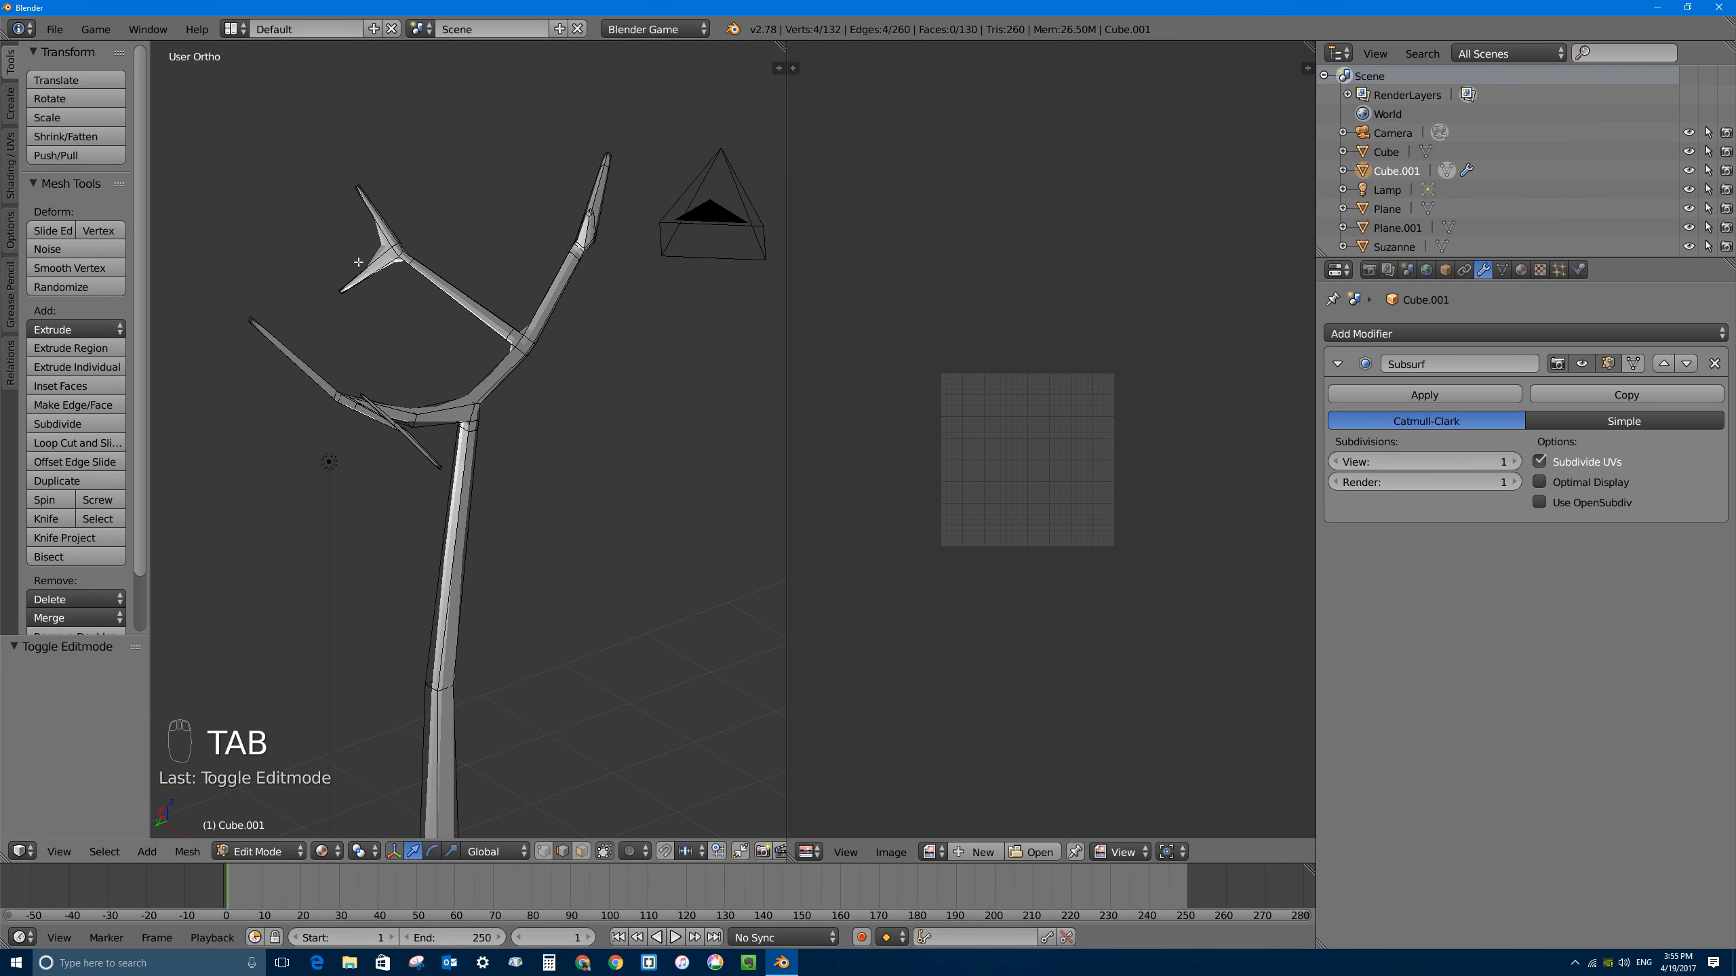
Step: Add two loop cuts to the lower twig of the forked side branch, one against the fork and one near mid-length
{"action": "key", "text": "ctrl+r"}
{"action": "left_click", "coordinate": [388, 259]}
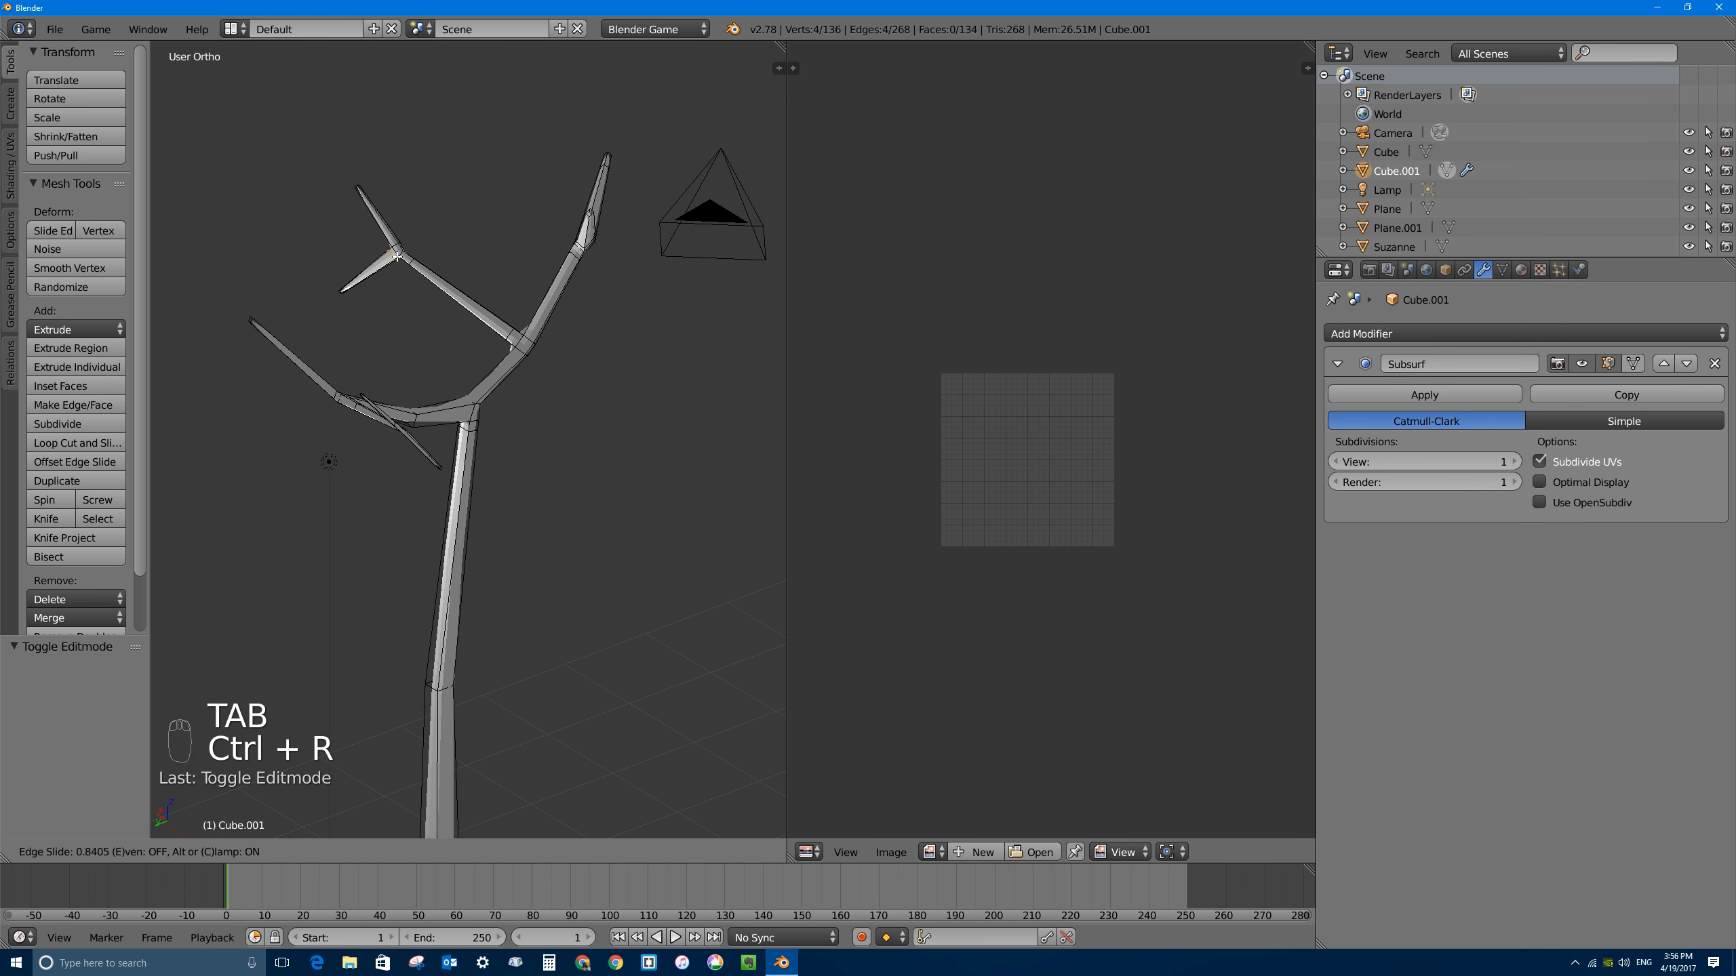
{"action": "left_click", "coordinate": [397, 257]}
{"action": "key", "text": "ctrl+r"}
{"action": "left_click", "coordinate": [385, 262]}
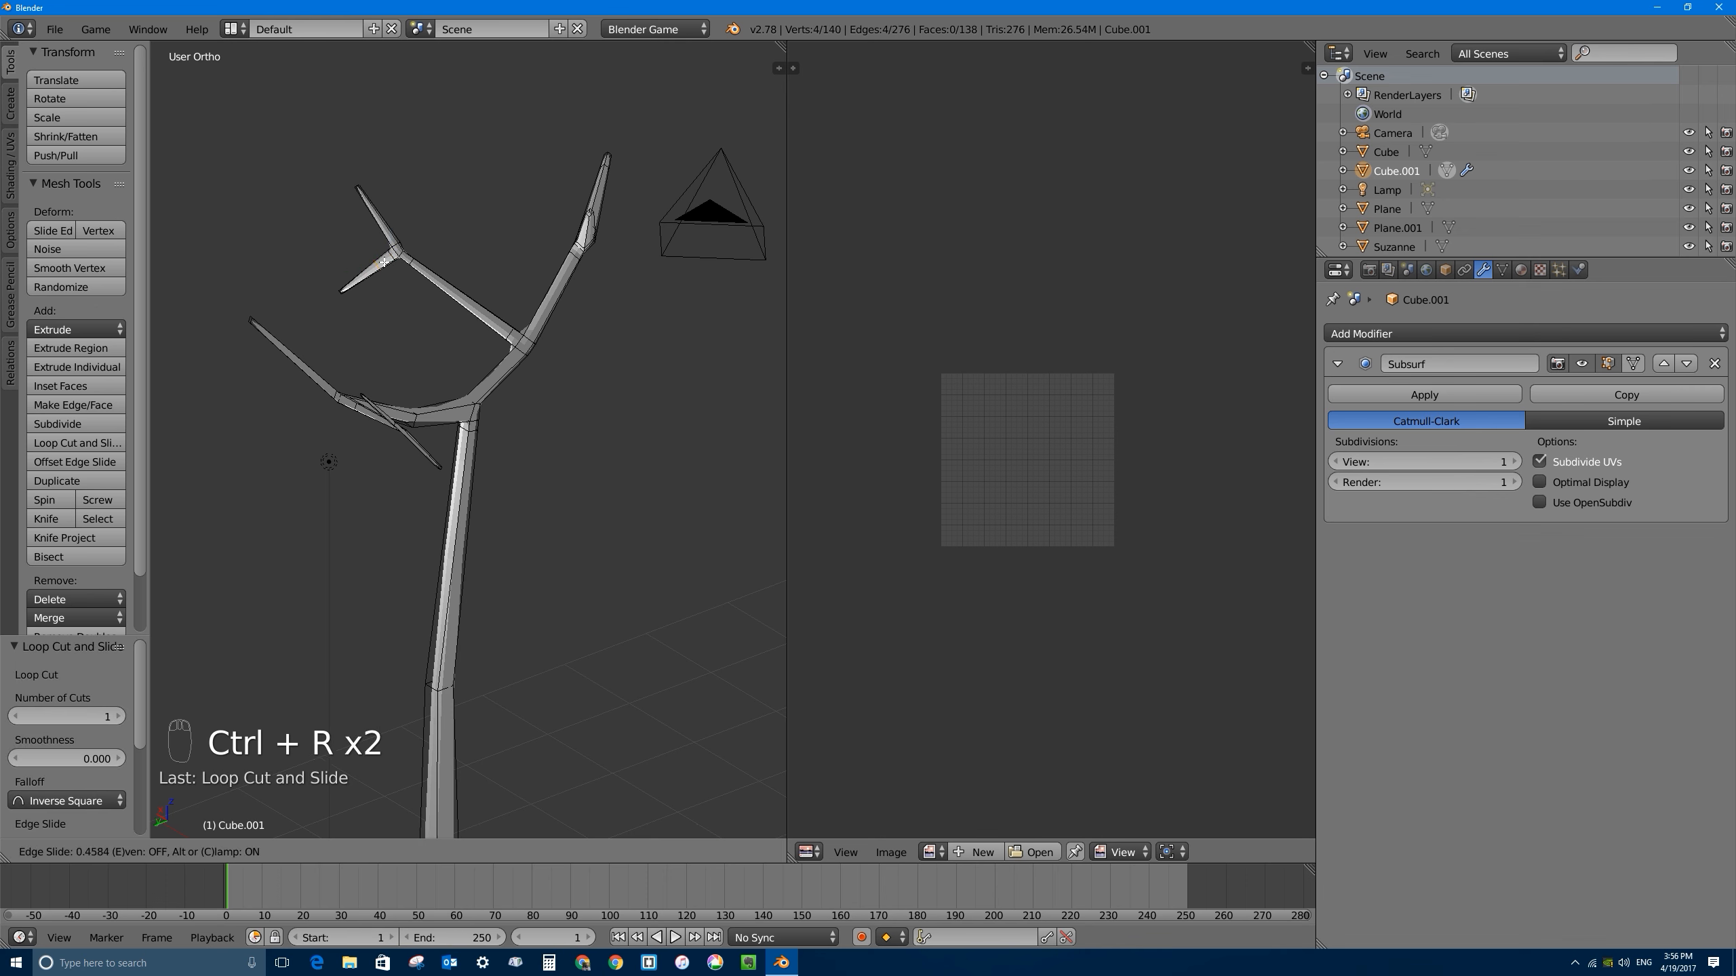
{"action": "left_click", "coordinate": [383, 262]}
Step: Scale the twig's middle loop to about 0.705 and shift it slightly to bend the twig
{"action": "key", "text": "s"}
{"action": "left_click", "coordinate": [424, 256]}
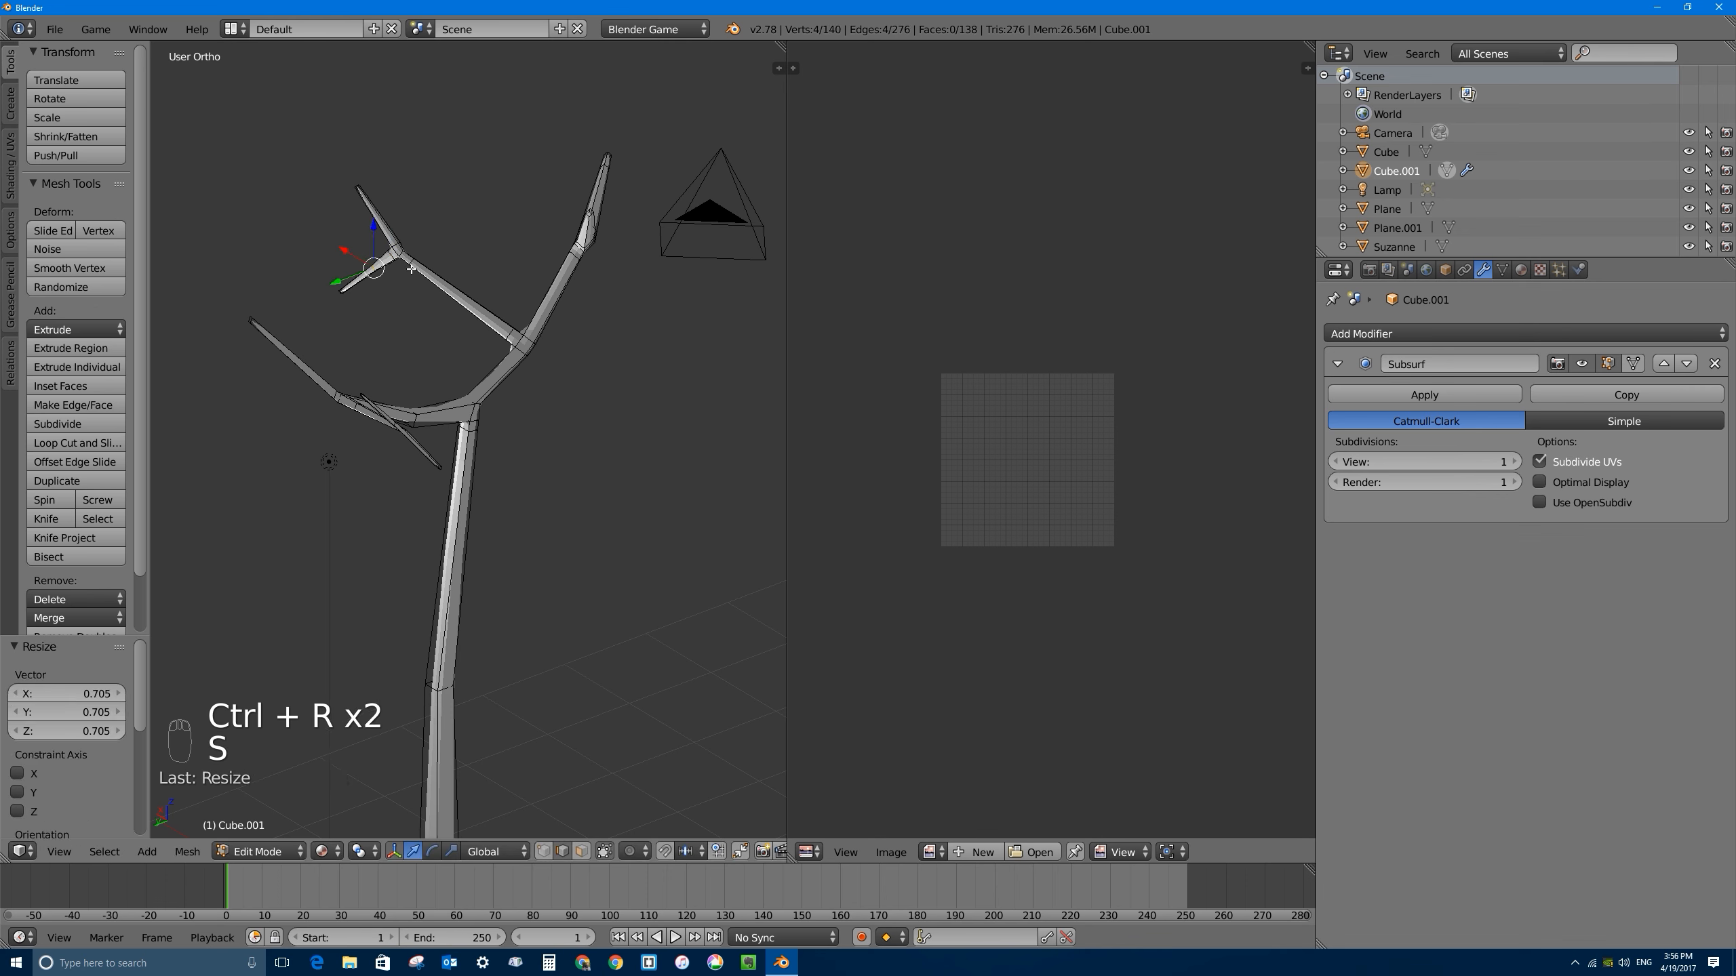
{"action": "key", "text": "g"}
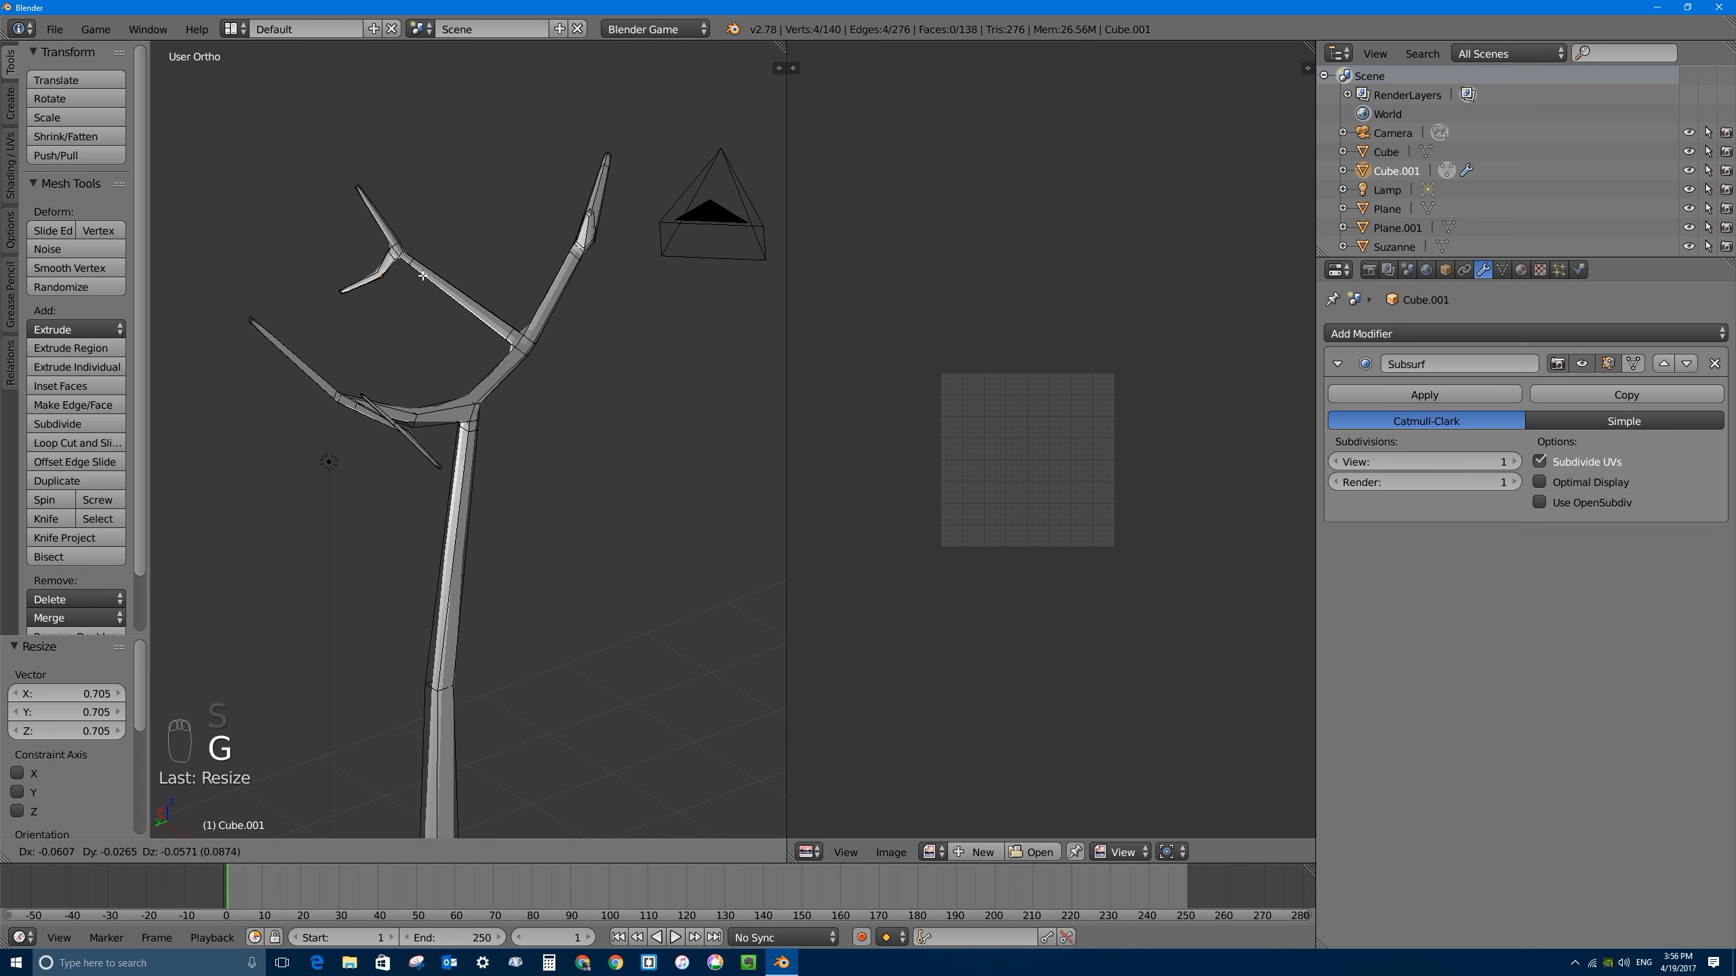
{"action": "left_click", "coordinate": [423, 275]}
{"action": "middle_click_drag", "start_coordinate": [423, 275], "coordinate": [426, 337]}
{"action": "key", "text": "Tab"}
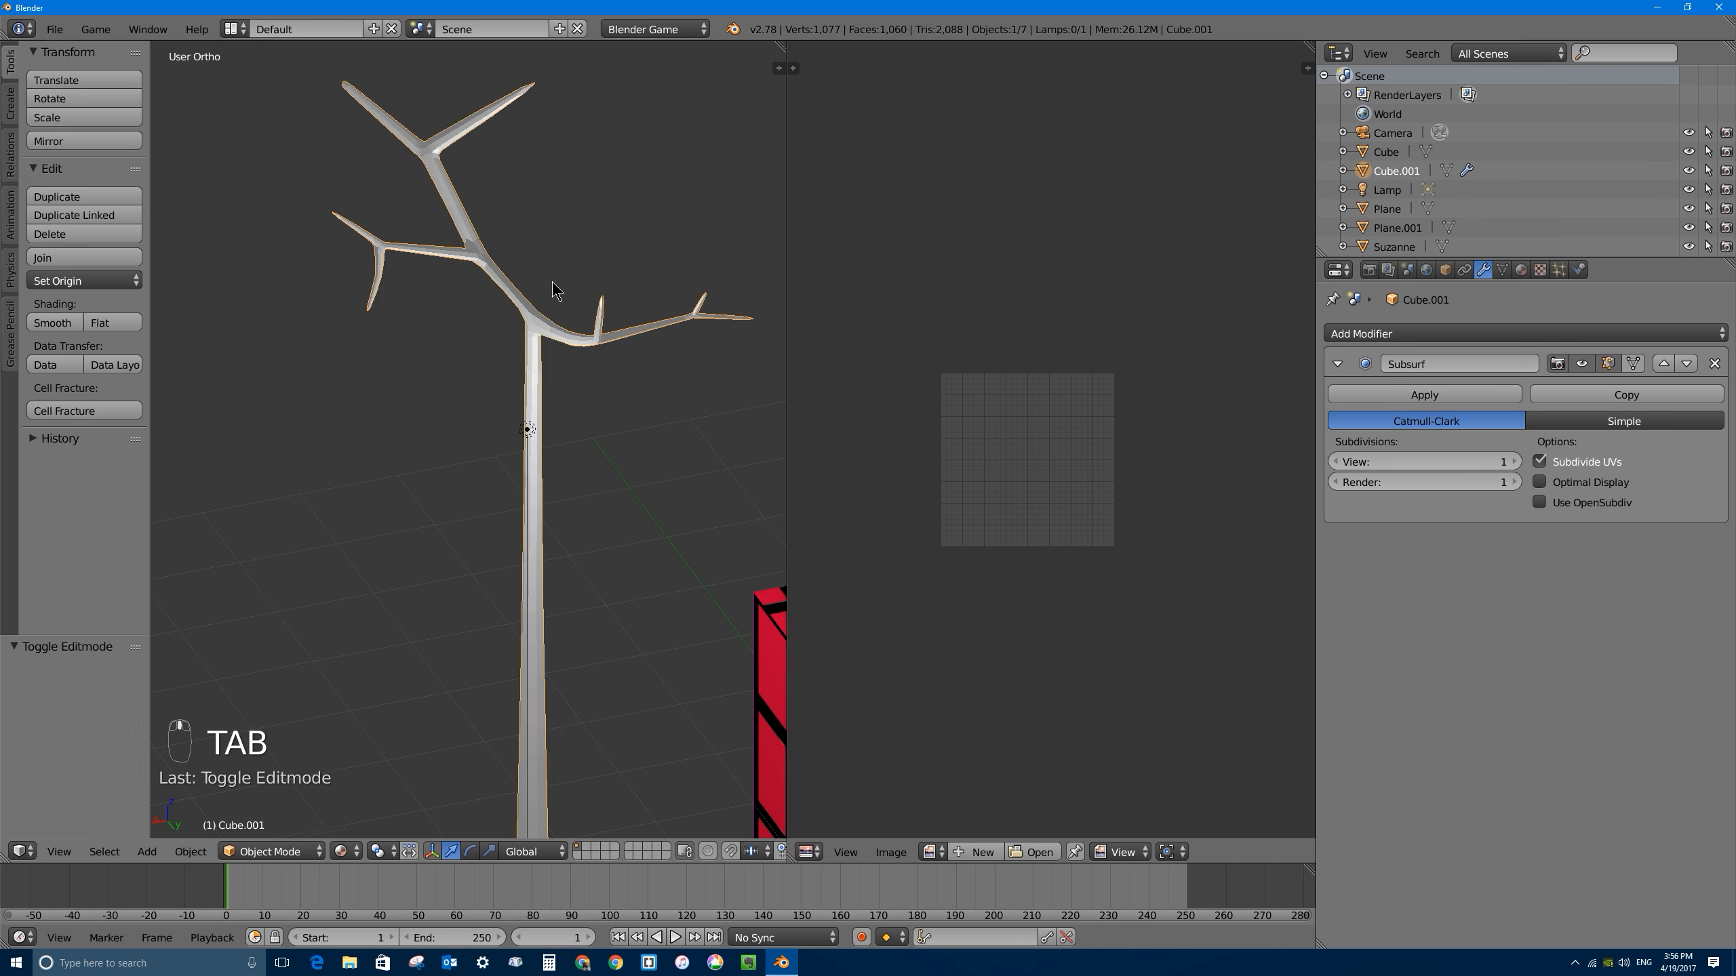
Step: Select the leaf plane beside the tree and open its mesh for editing
{"action": "scroll", "coordinate": [504, 341], "scroll_direction": "down", "scroll_amount": 4}
{"action": "right_click", "coordinate": [417, 653]}
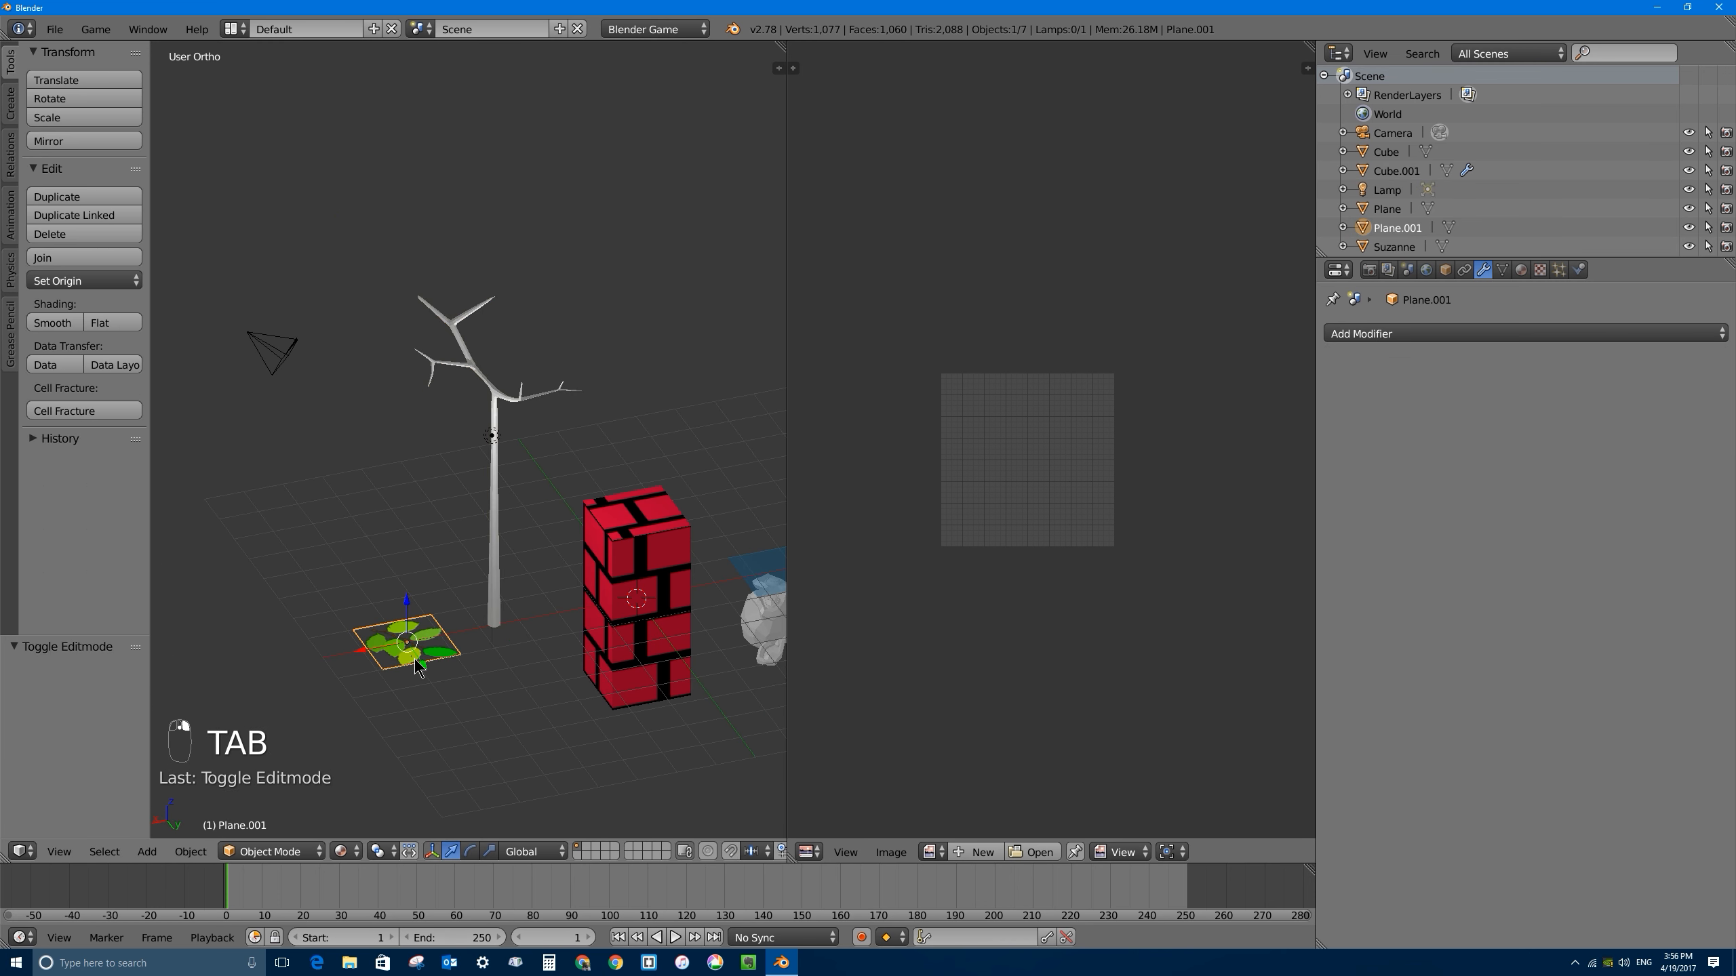
{"action": "middle_click_drag", "start_coordinate": [444, 670], "coordinate": [520, 559], "text": "shift"}
{"action": "scroll", "coordinate": [474, 509], "scroll_direction": "up", "scroll_amount": 6}
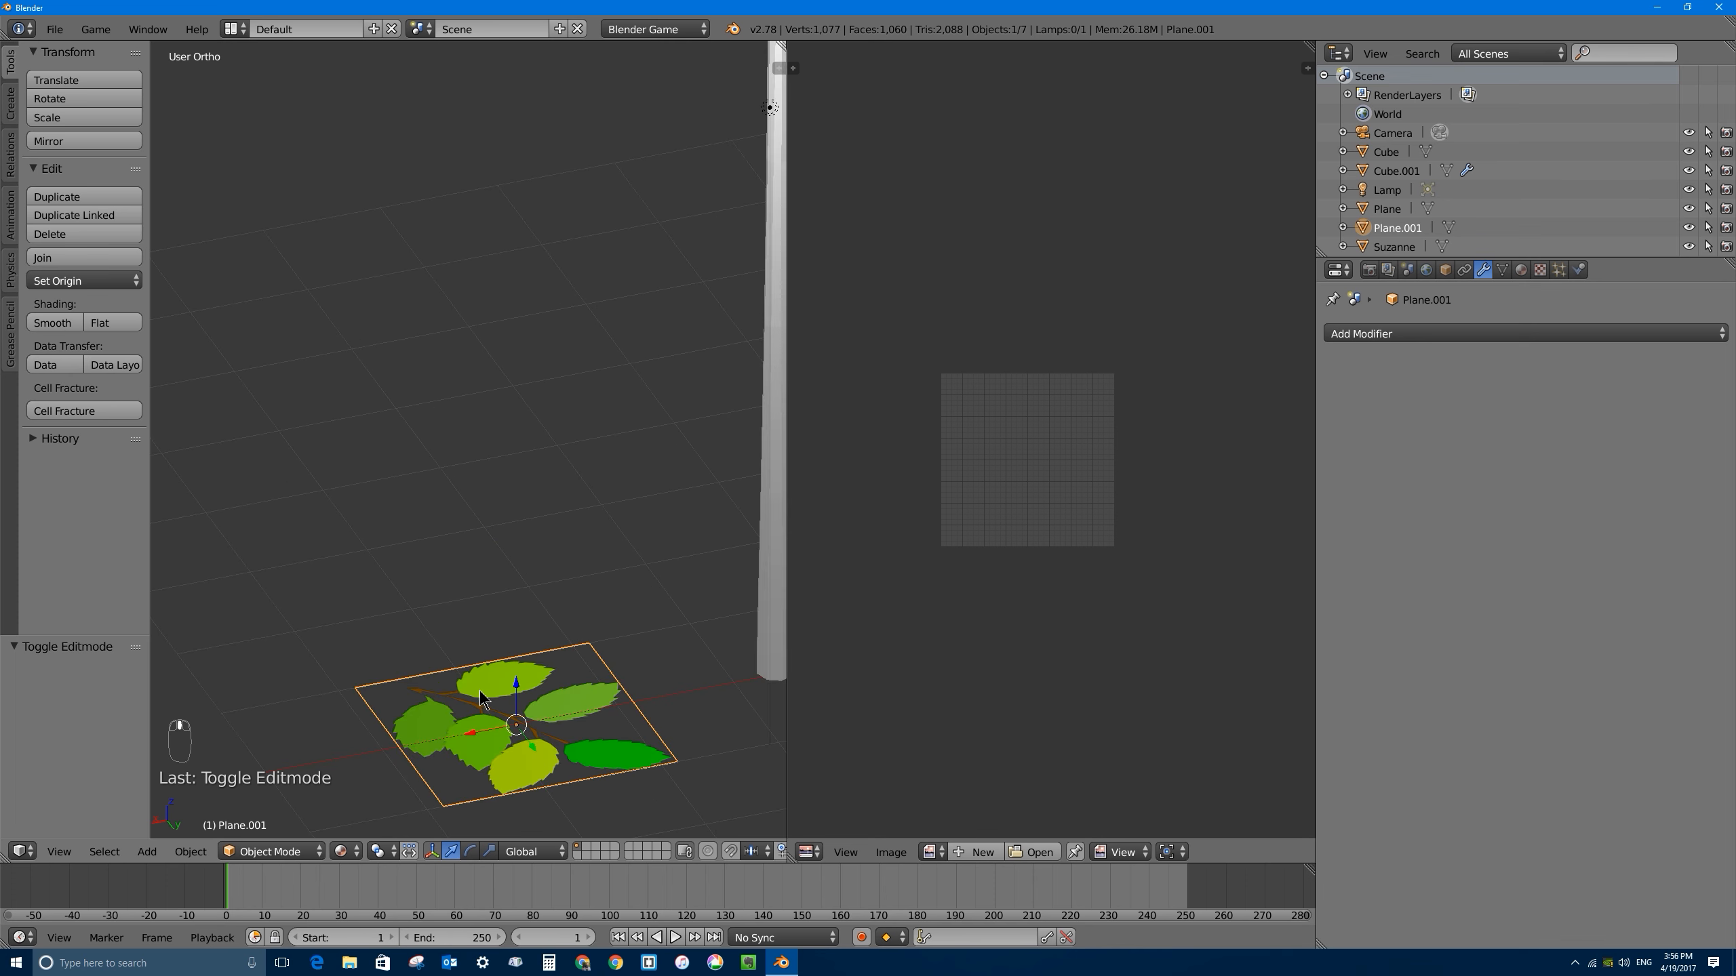
{"action": "middle_click_drag", "start_coordinate": [557, 766], "coordinate": [523, 575]}
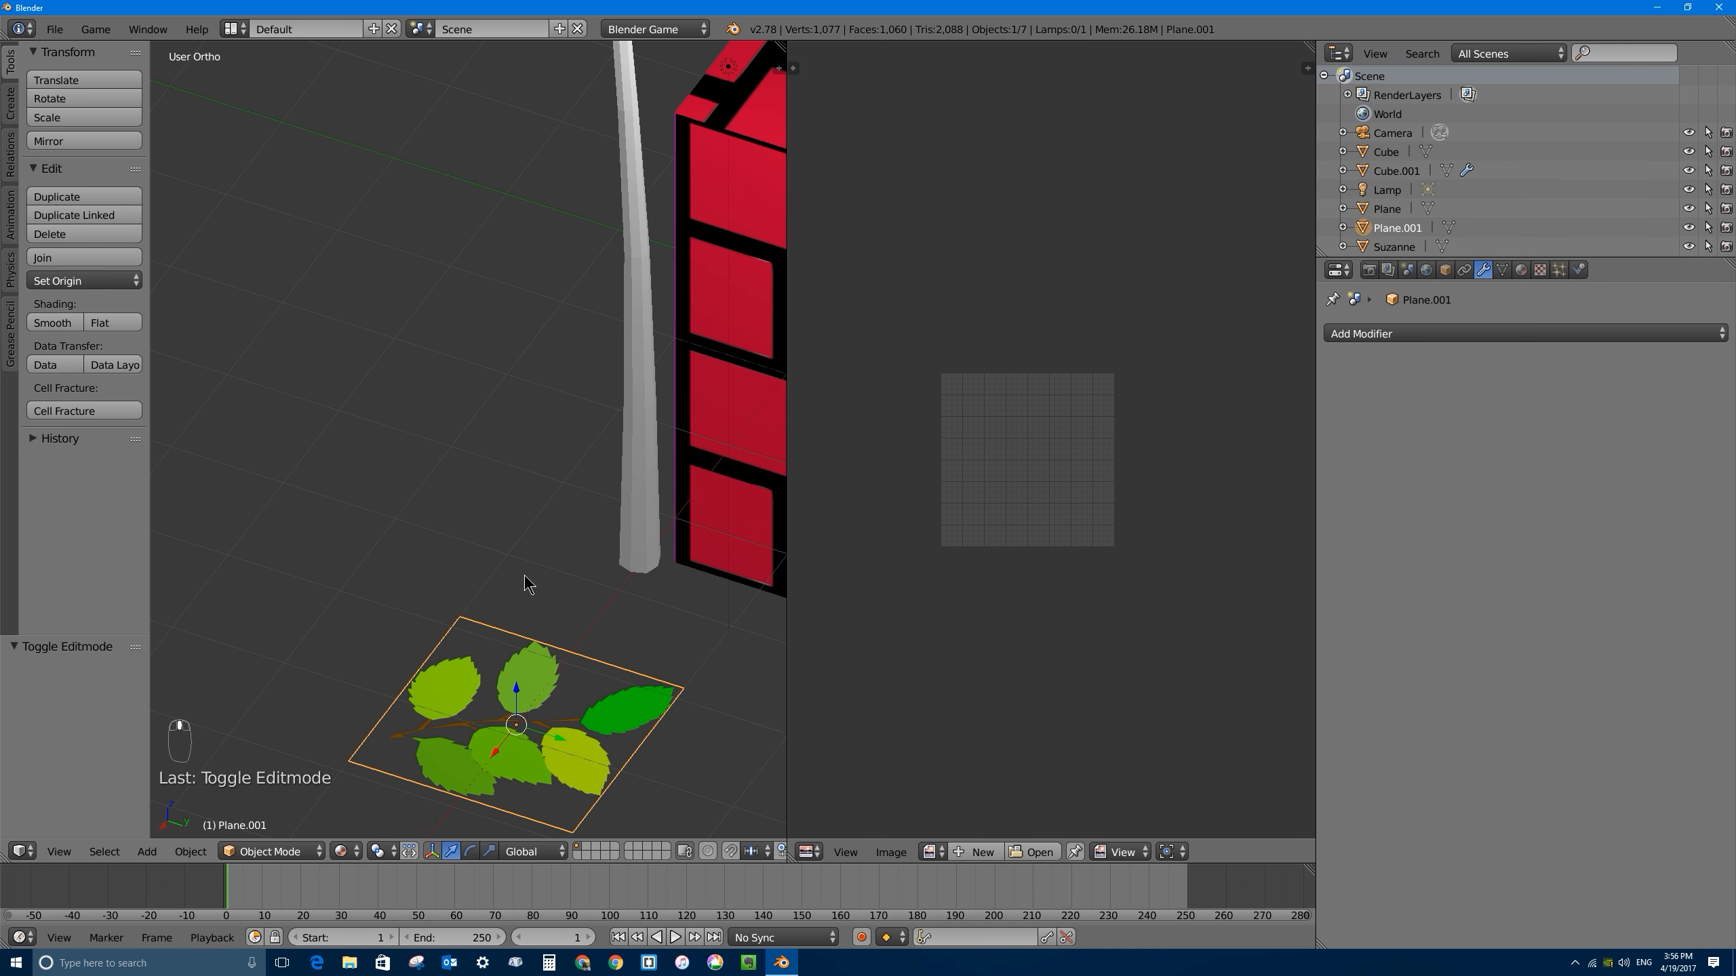
{"action": "key", "text": "Tab"}
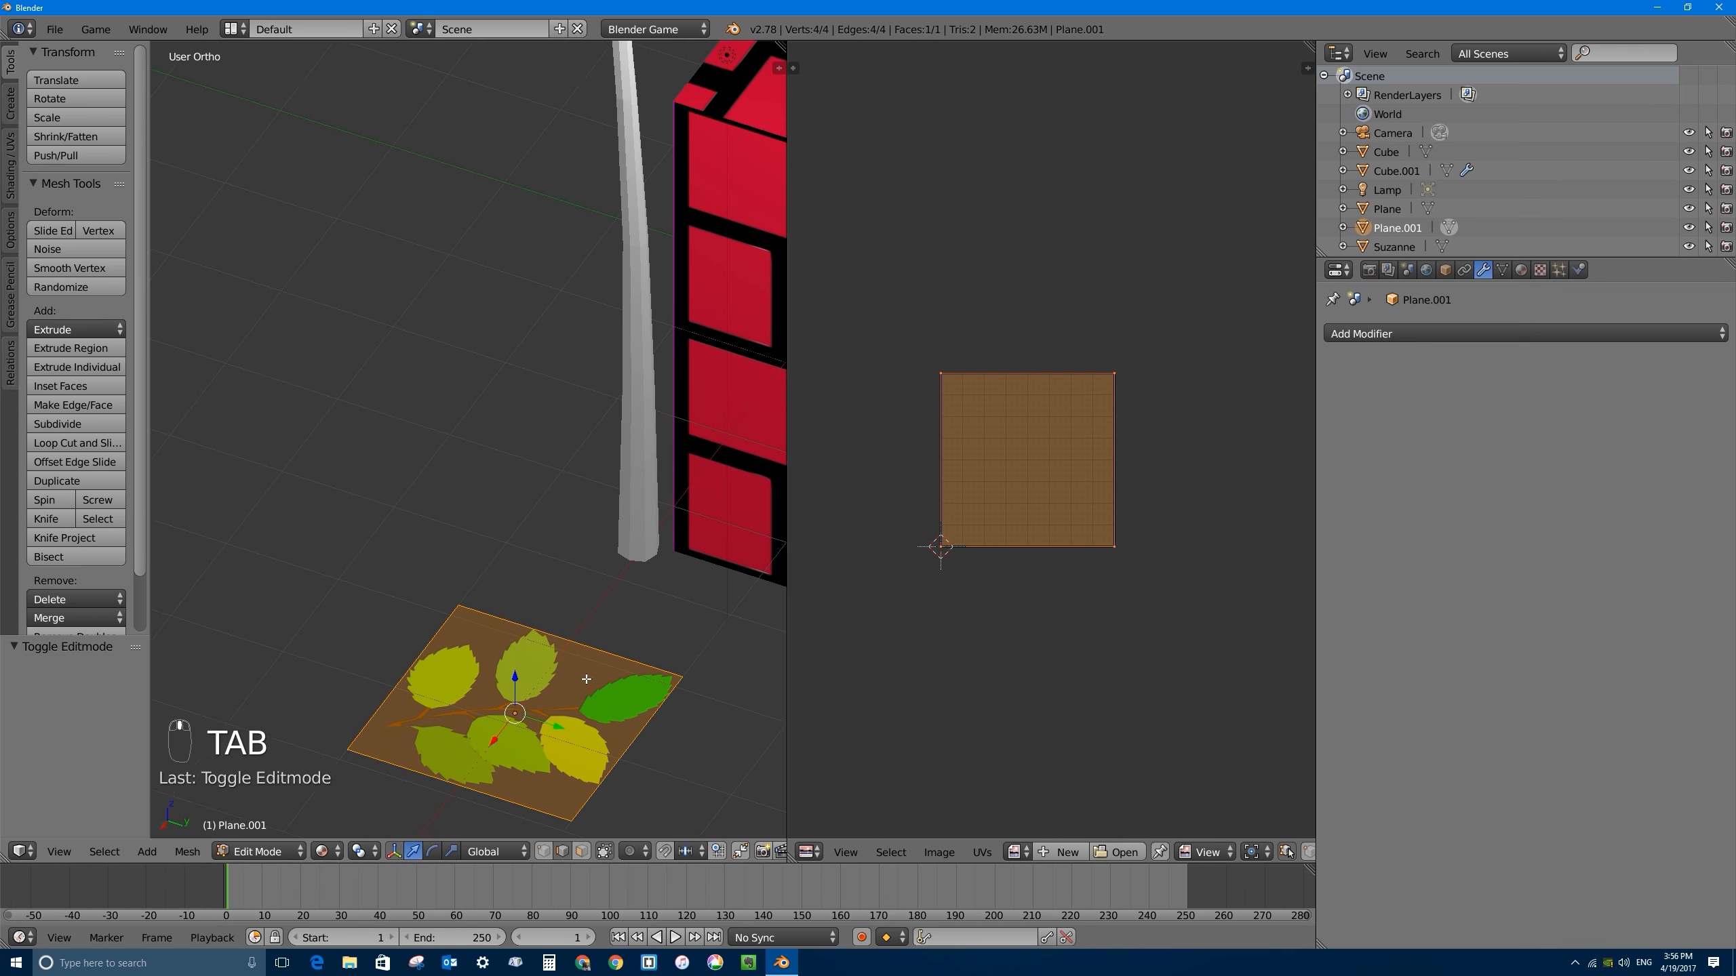
{"action": "middle_click_drag", "start_coordinate": [586, 679], "coordinate": [552, 566], "text": "shift"}
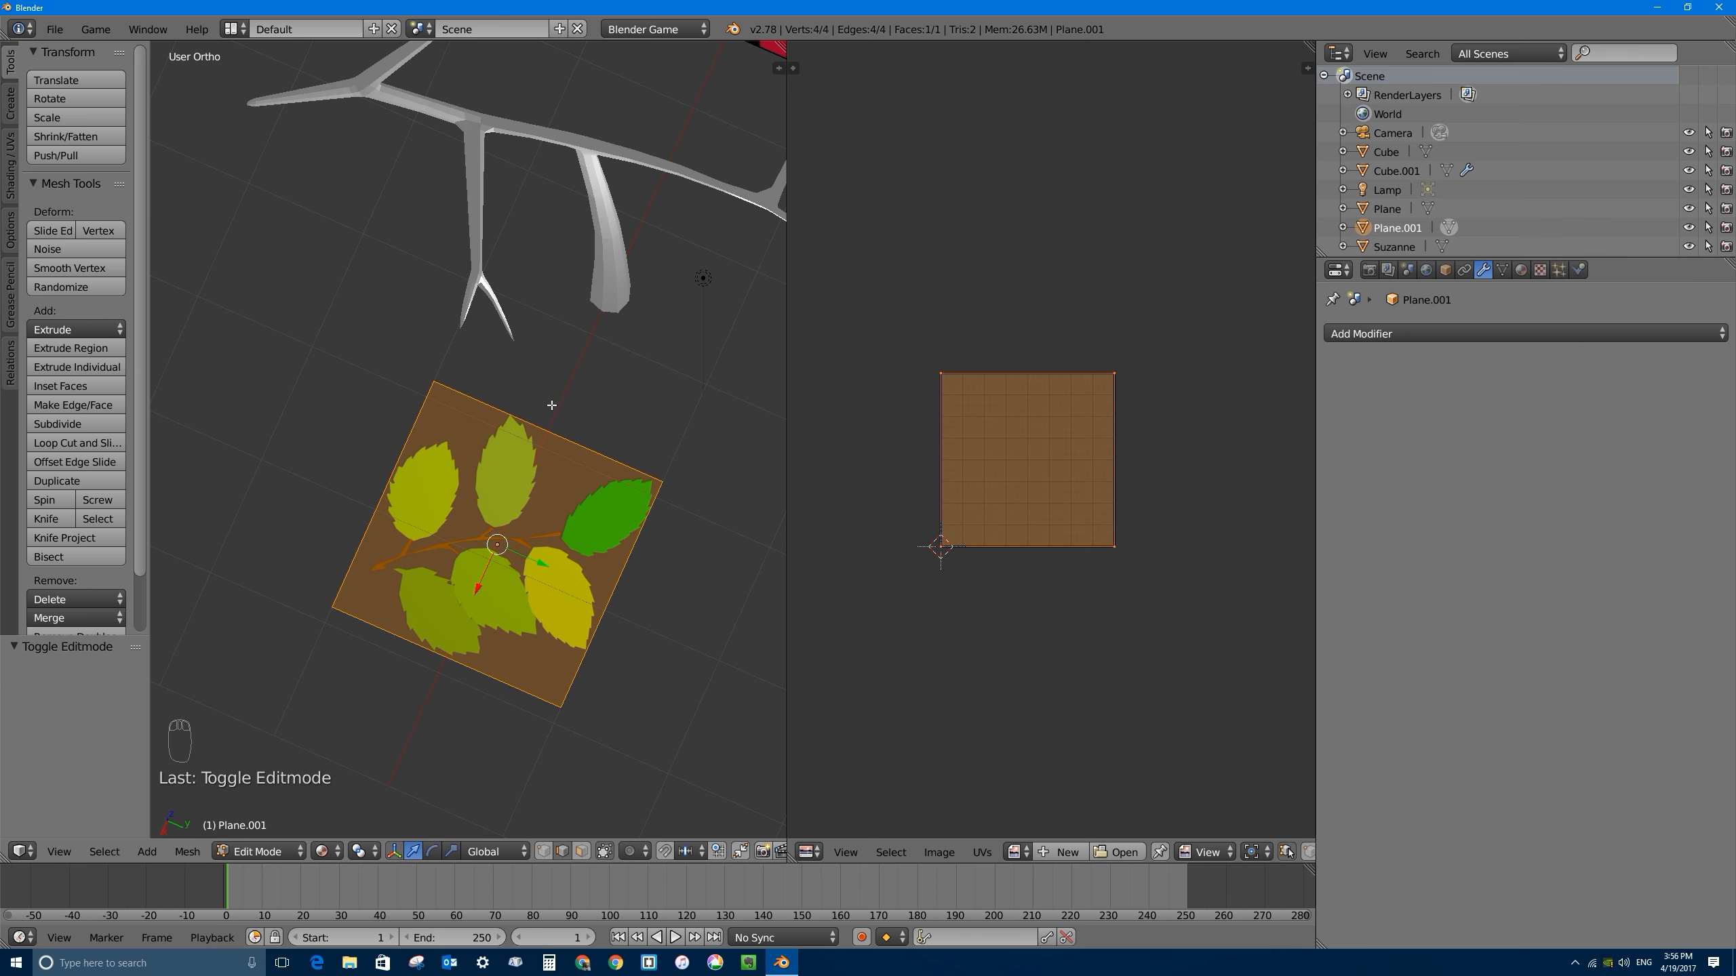
Step: Subdivide the entire leaf plane with 2 cuts
{"action": "key", "text": "a"}
{"action": "key", "text": "a"}
{"action": "key", "text": "a"}
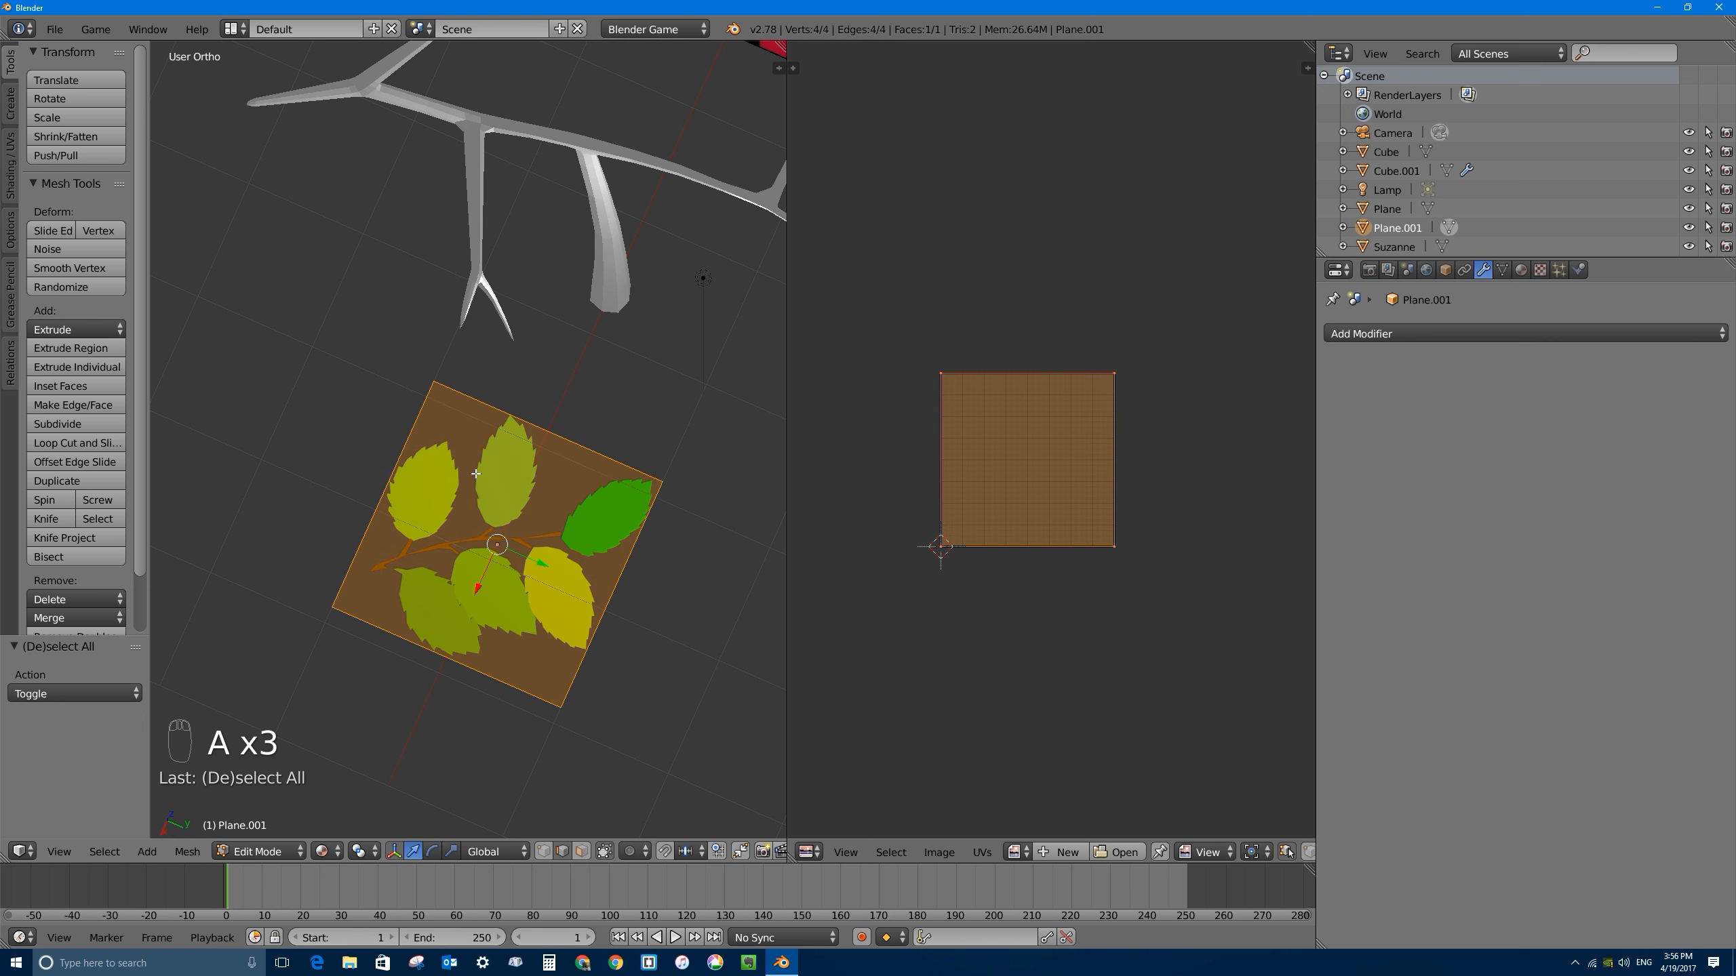
{"action": "key", "text": "w"}
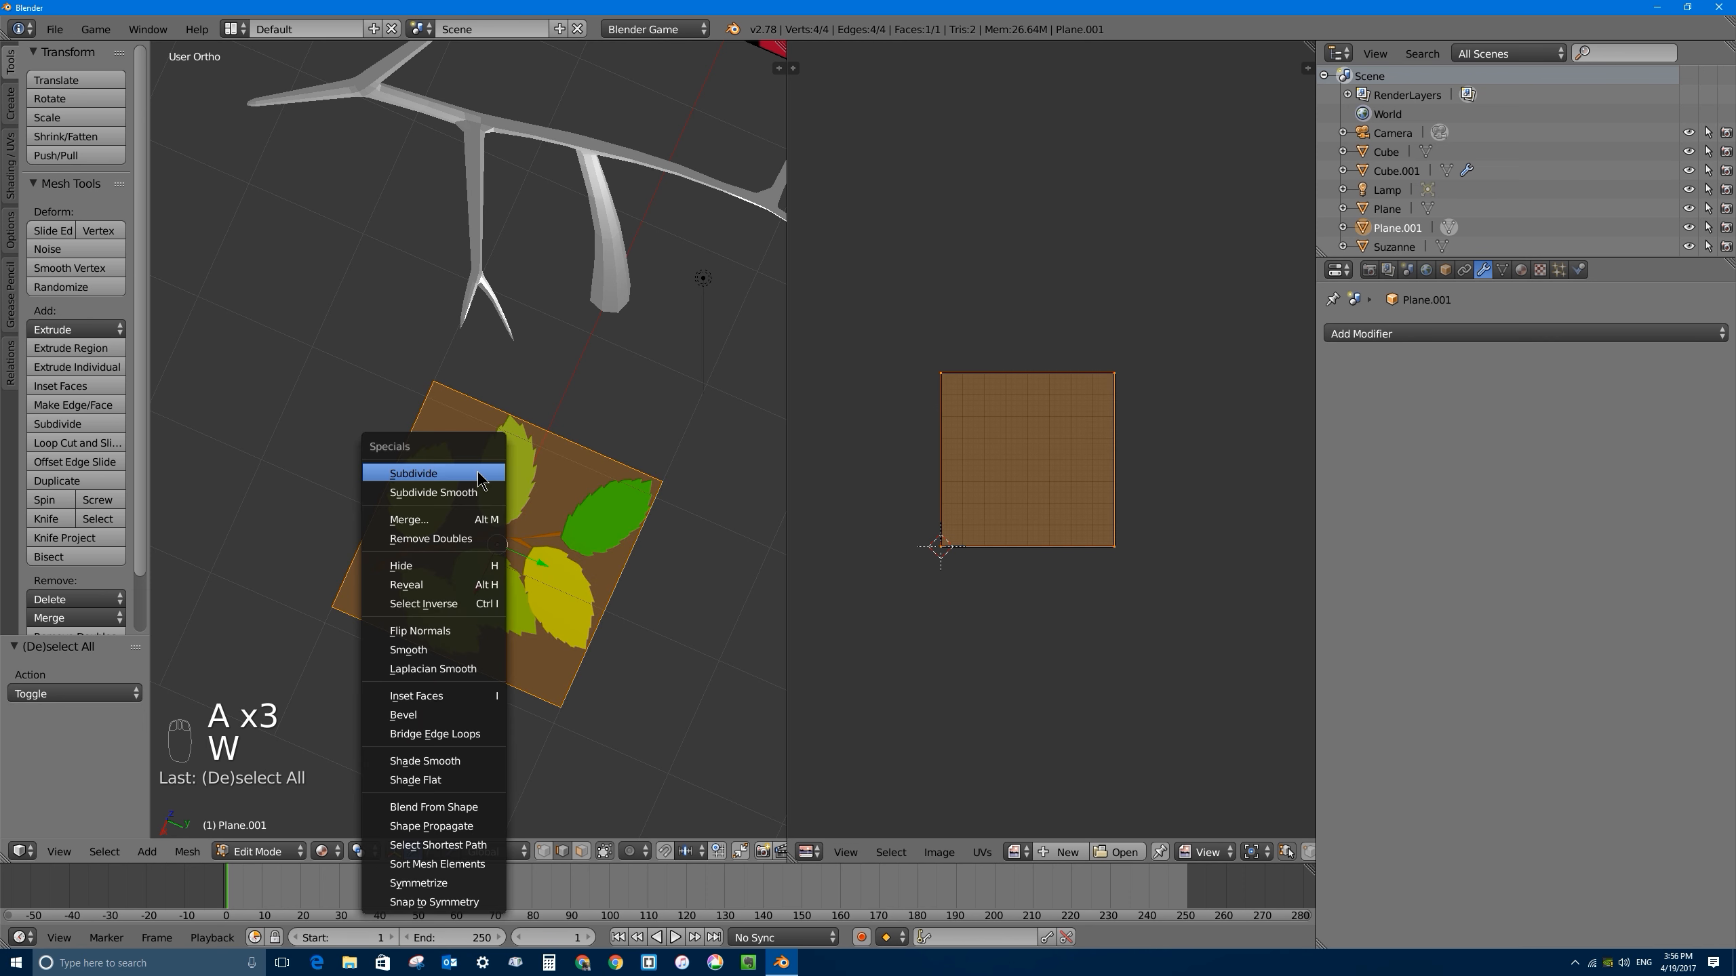
{"action": "left_click", "coordinate": [418, 475]}
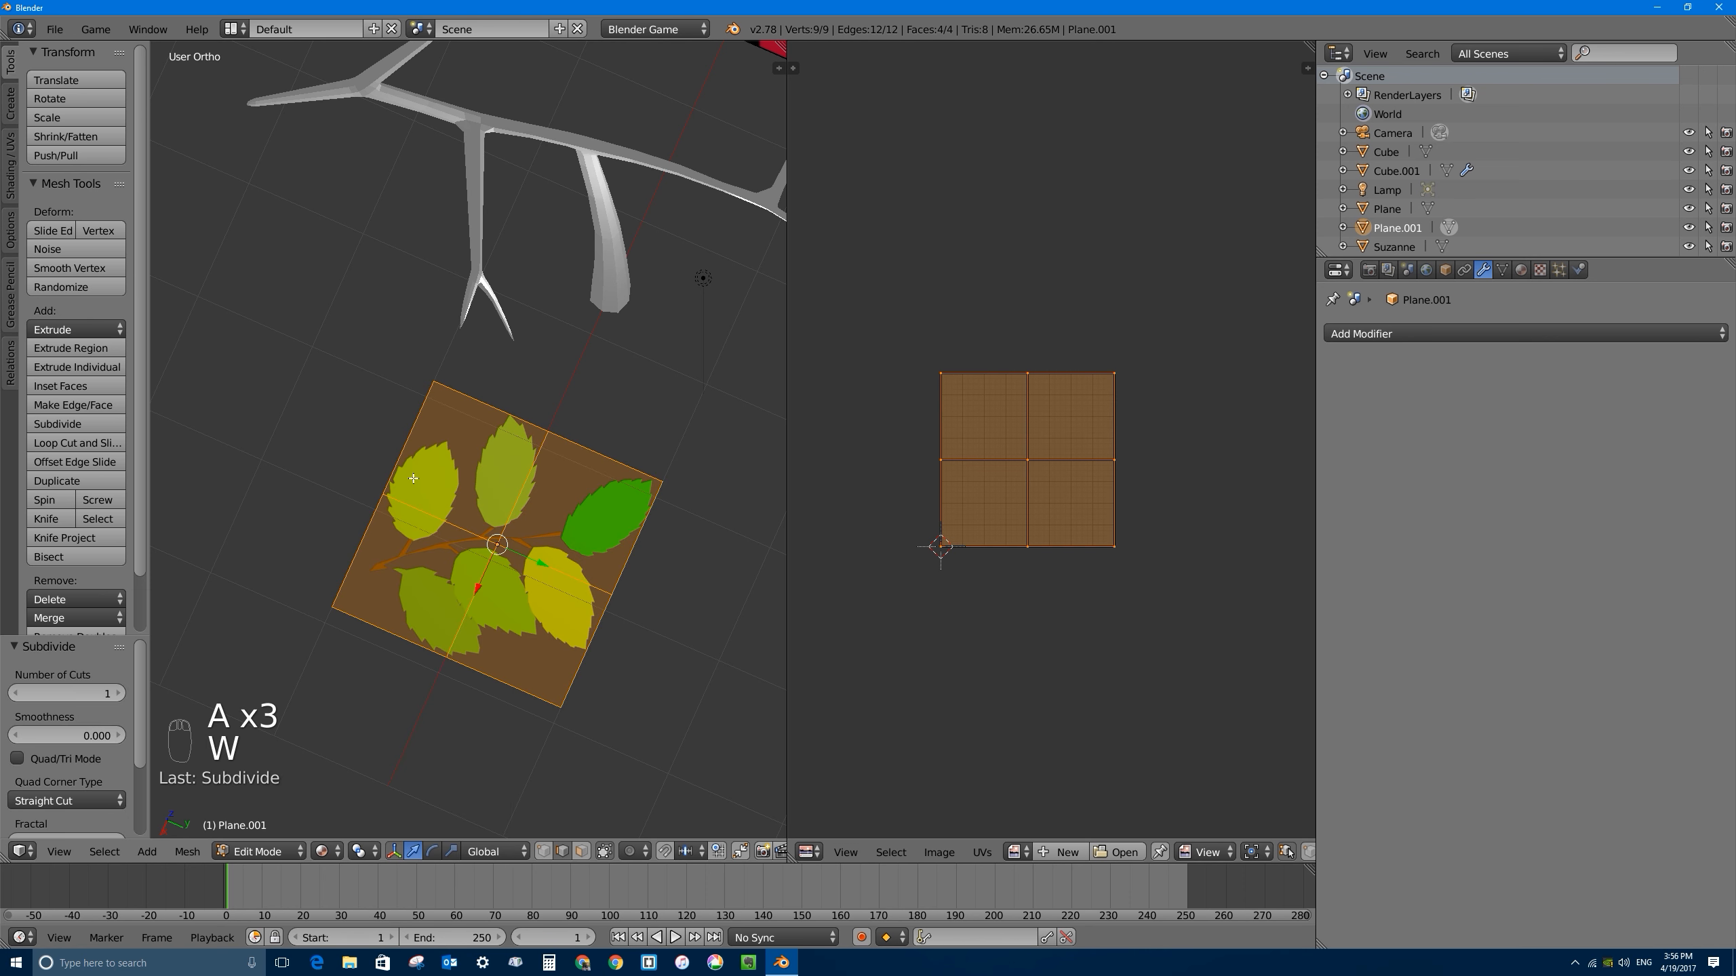
{"action": "left_click", "coordinate": [119, 694]}
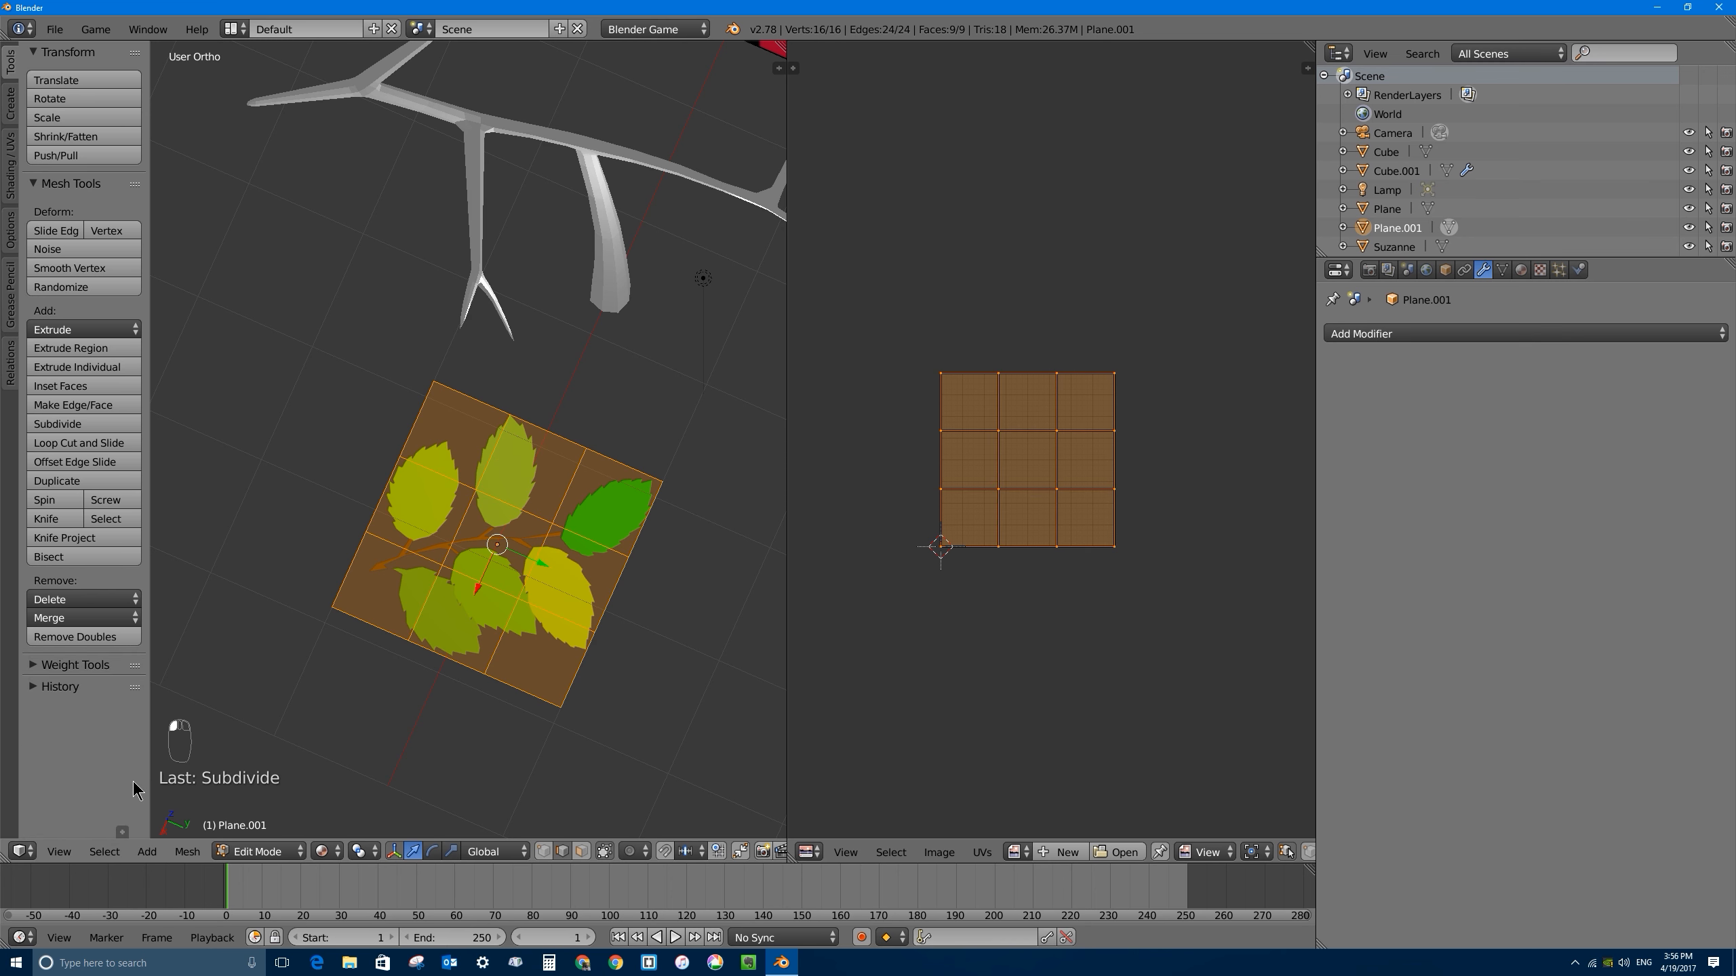
Step: Raise the leaf plane's subdivision to 4 cuts and return to Object Mode
{"action": "left_click_drag", "start_coordinate": [145, 787], "coordinate": [4, 732]}
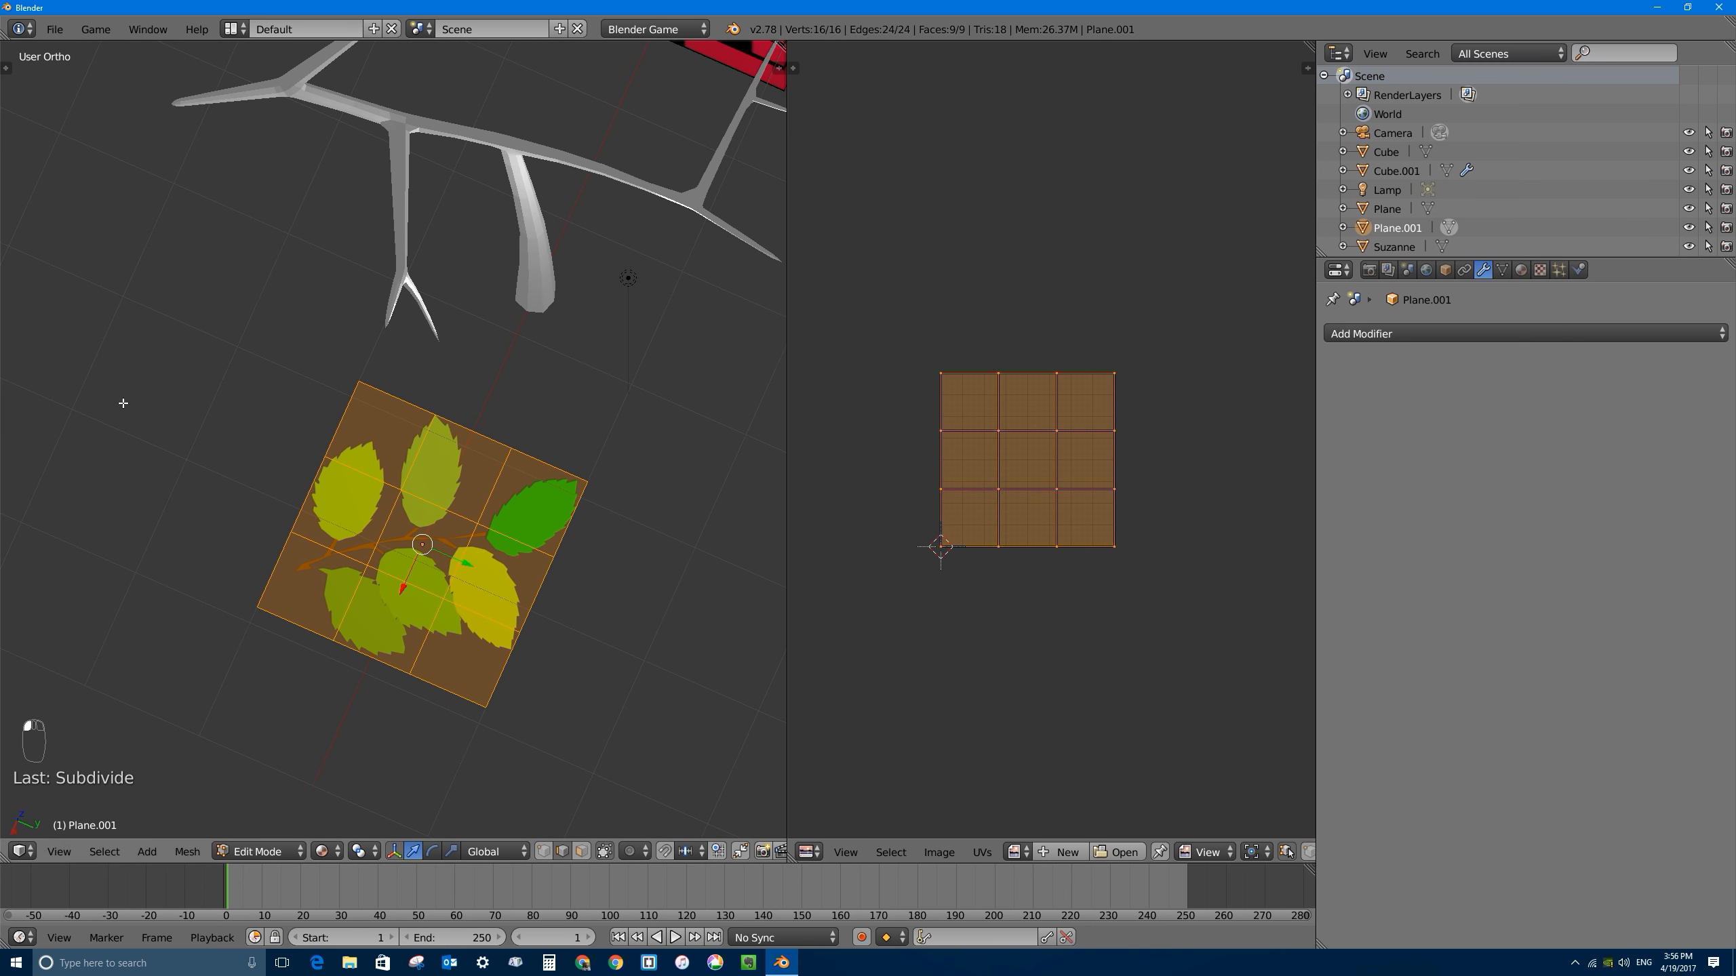
{"action": "key", "text": "t"}
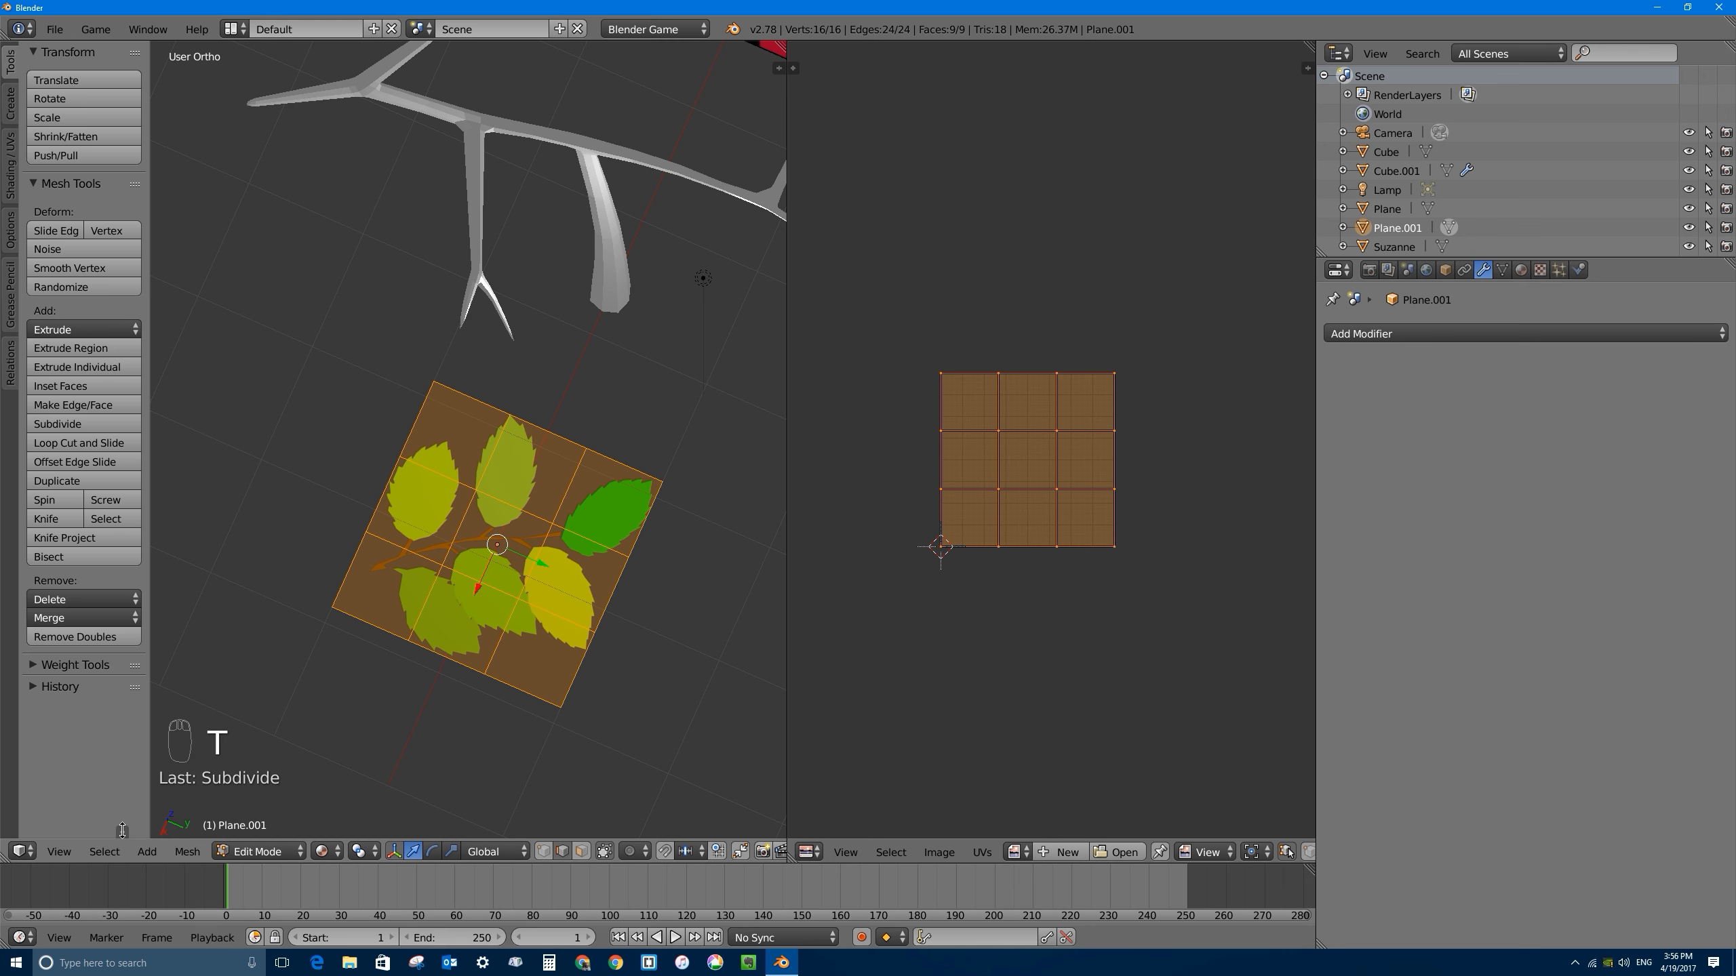
{"action": "left_click_drag", "start_coordinate": [124, 827], "coordinate": [108, 519]}
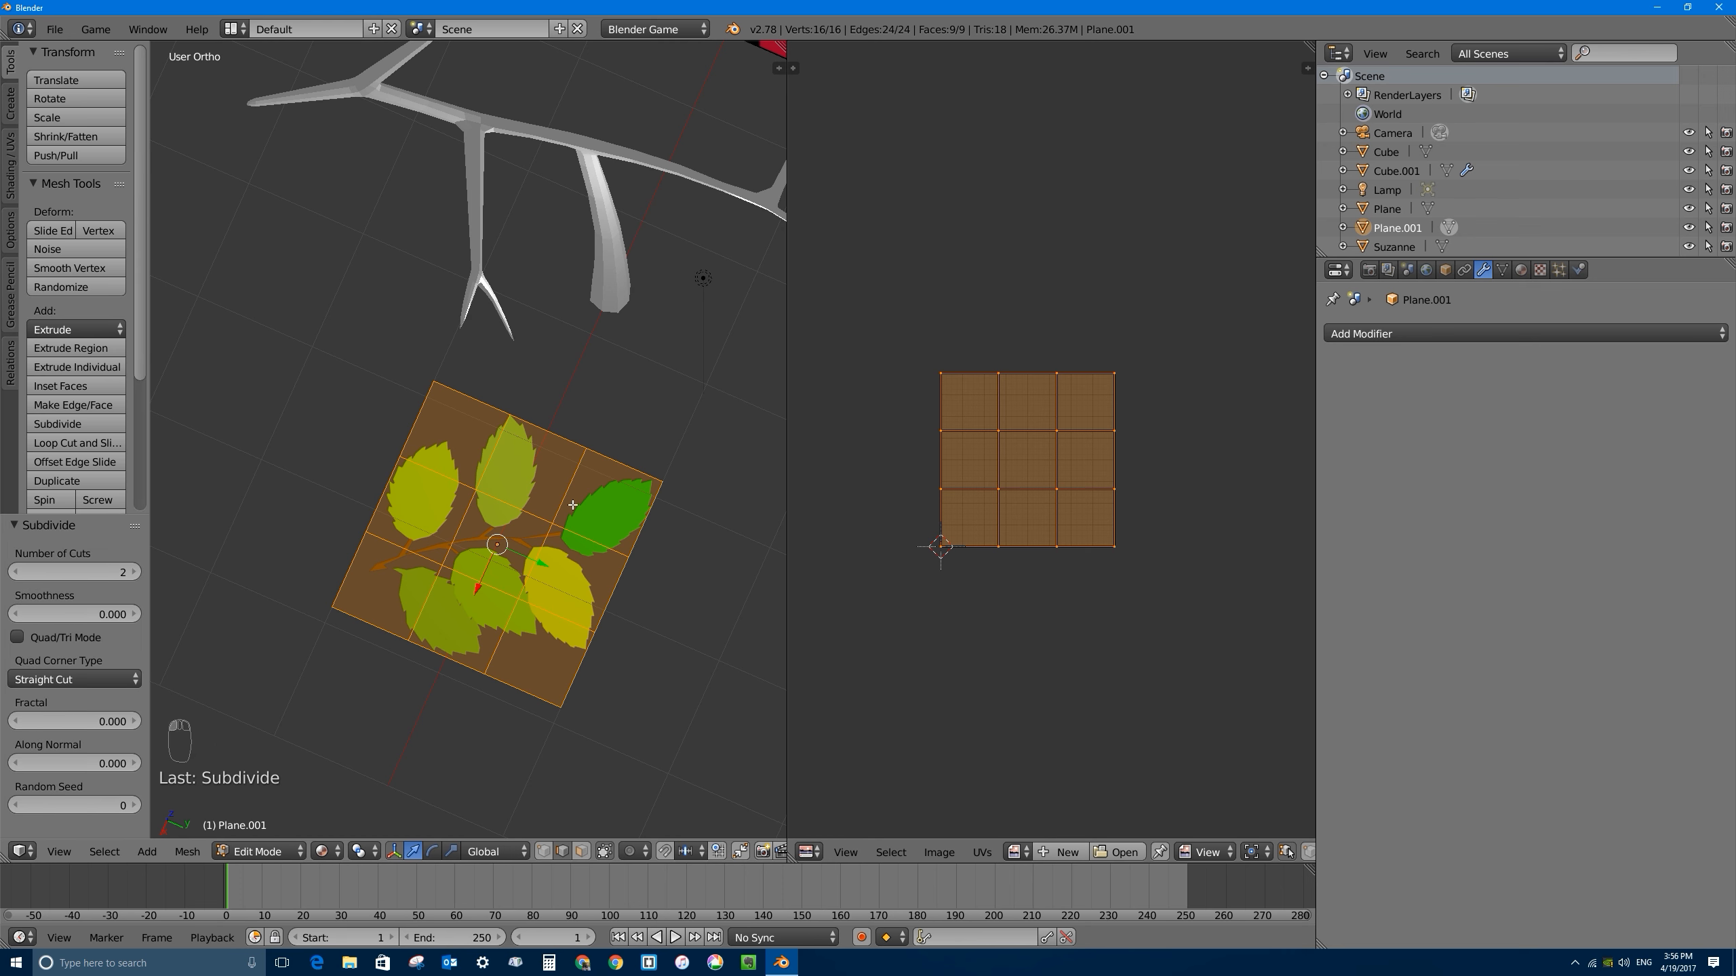
{"action": "left_click", "coordinate": [134, 572]}
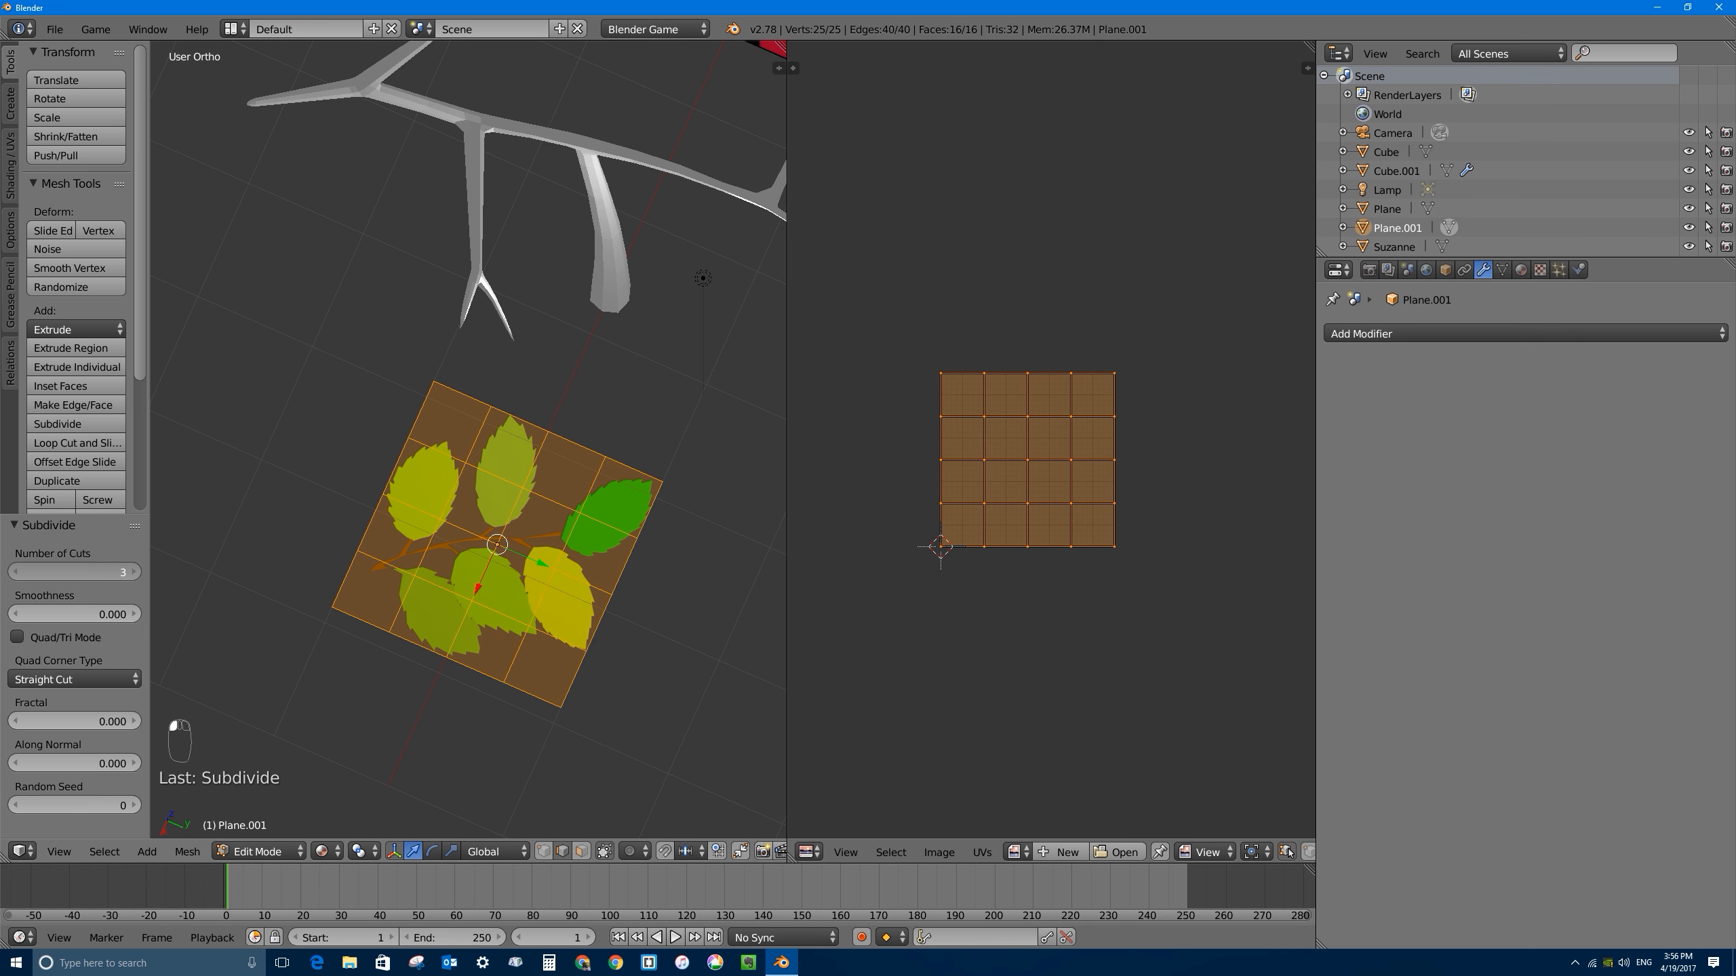
{"action": "left_click", "coordinate": [134, 572]}
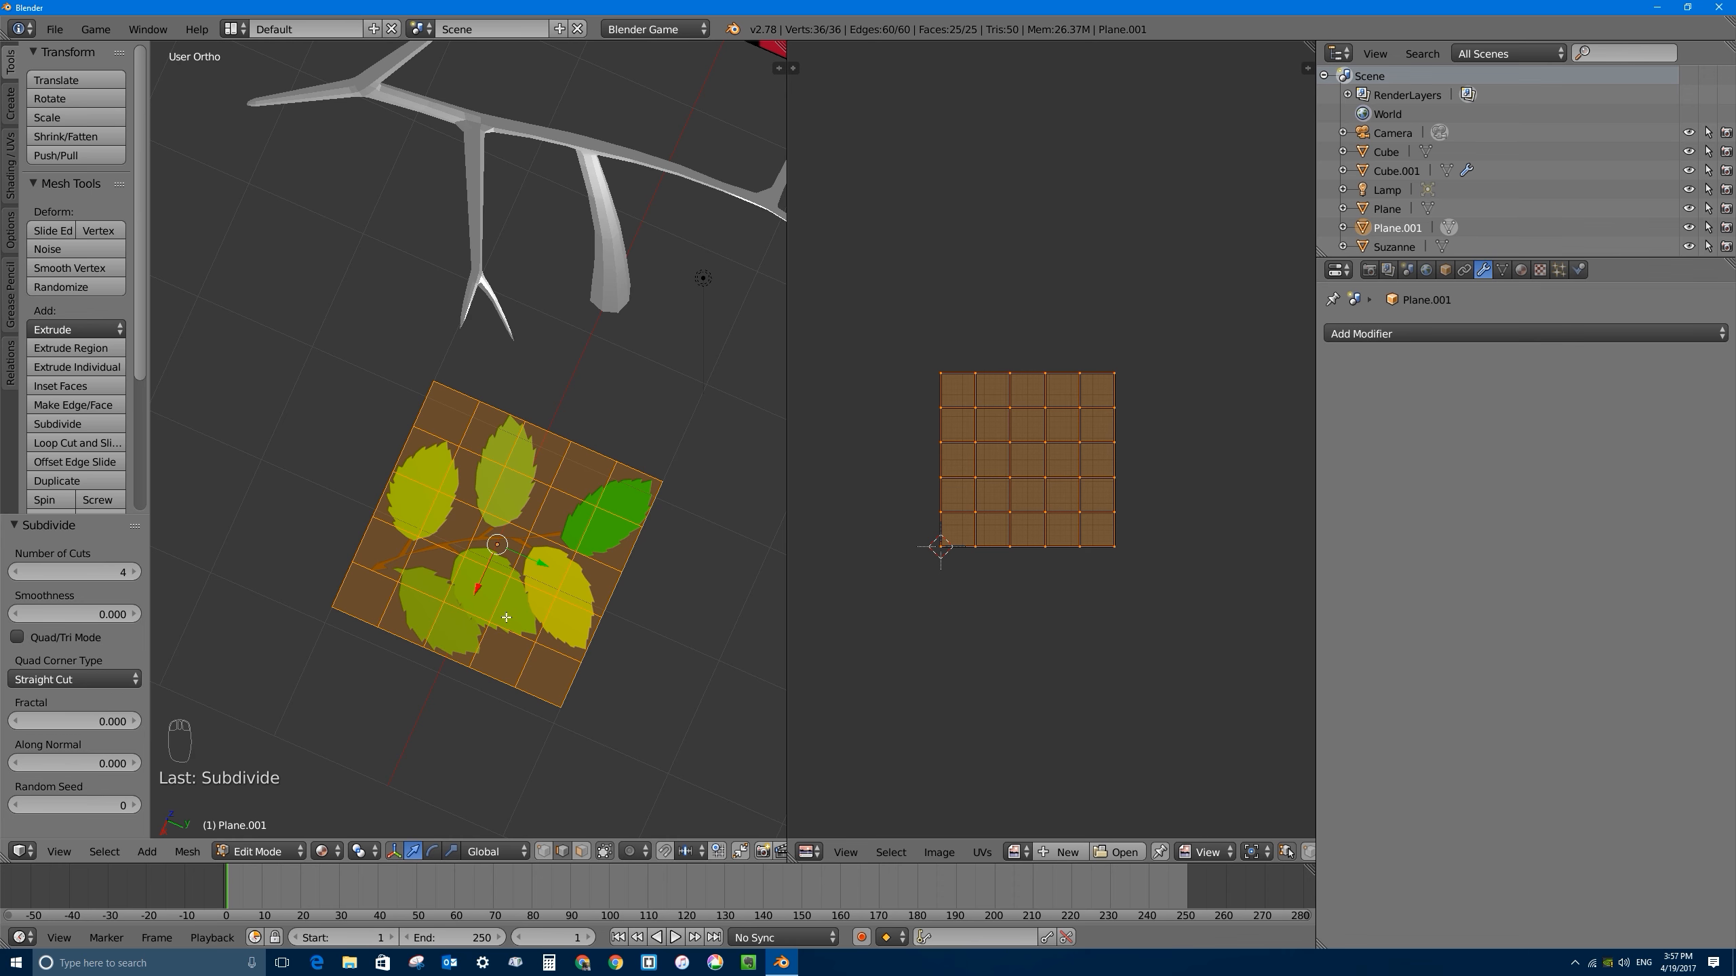
{"action": "key", "text": "Tab"}
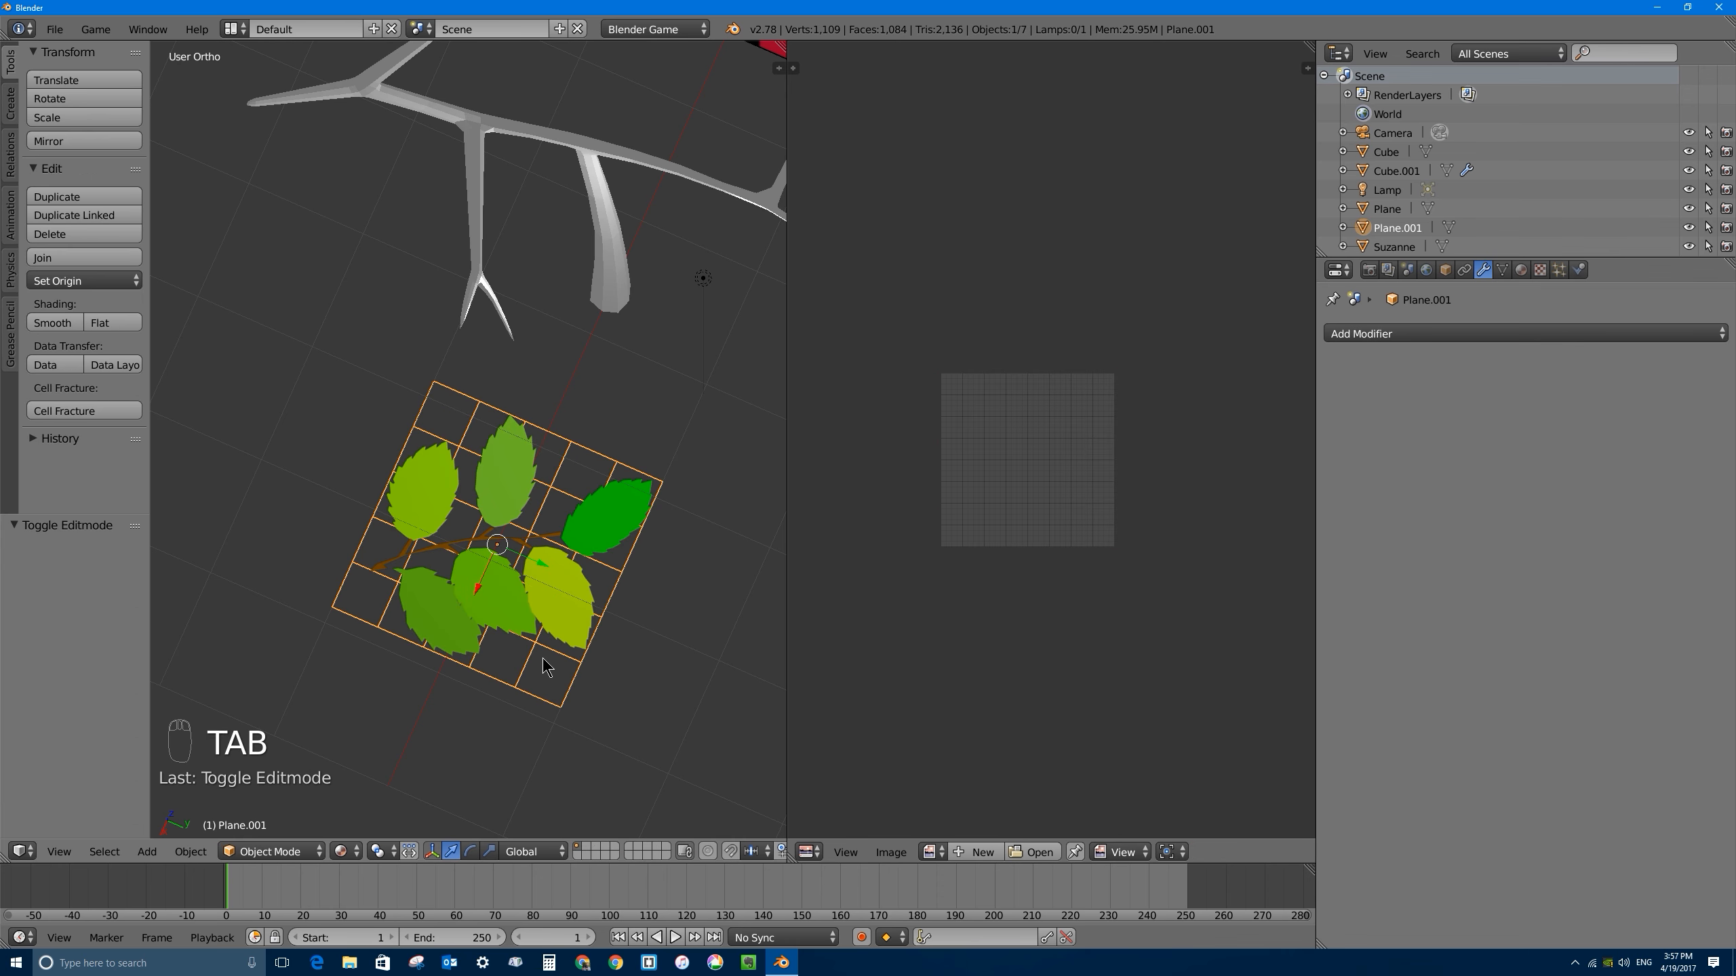
{"action": "middle_click_drag", "start_coordinate": [537, 560], "coordinate": [513, 642]}
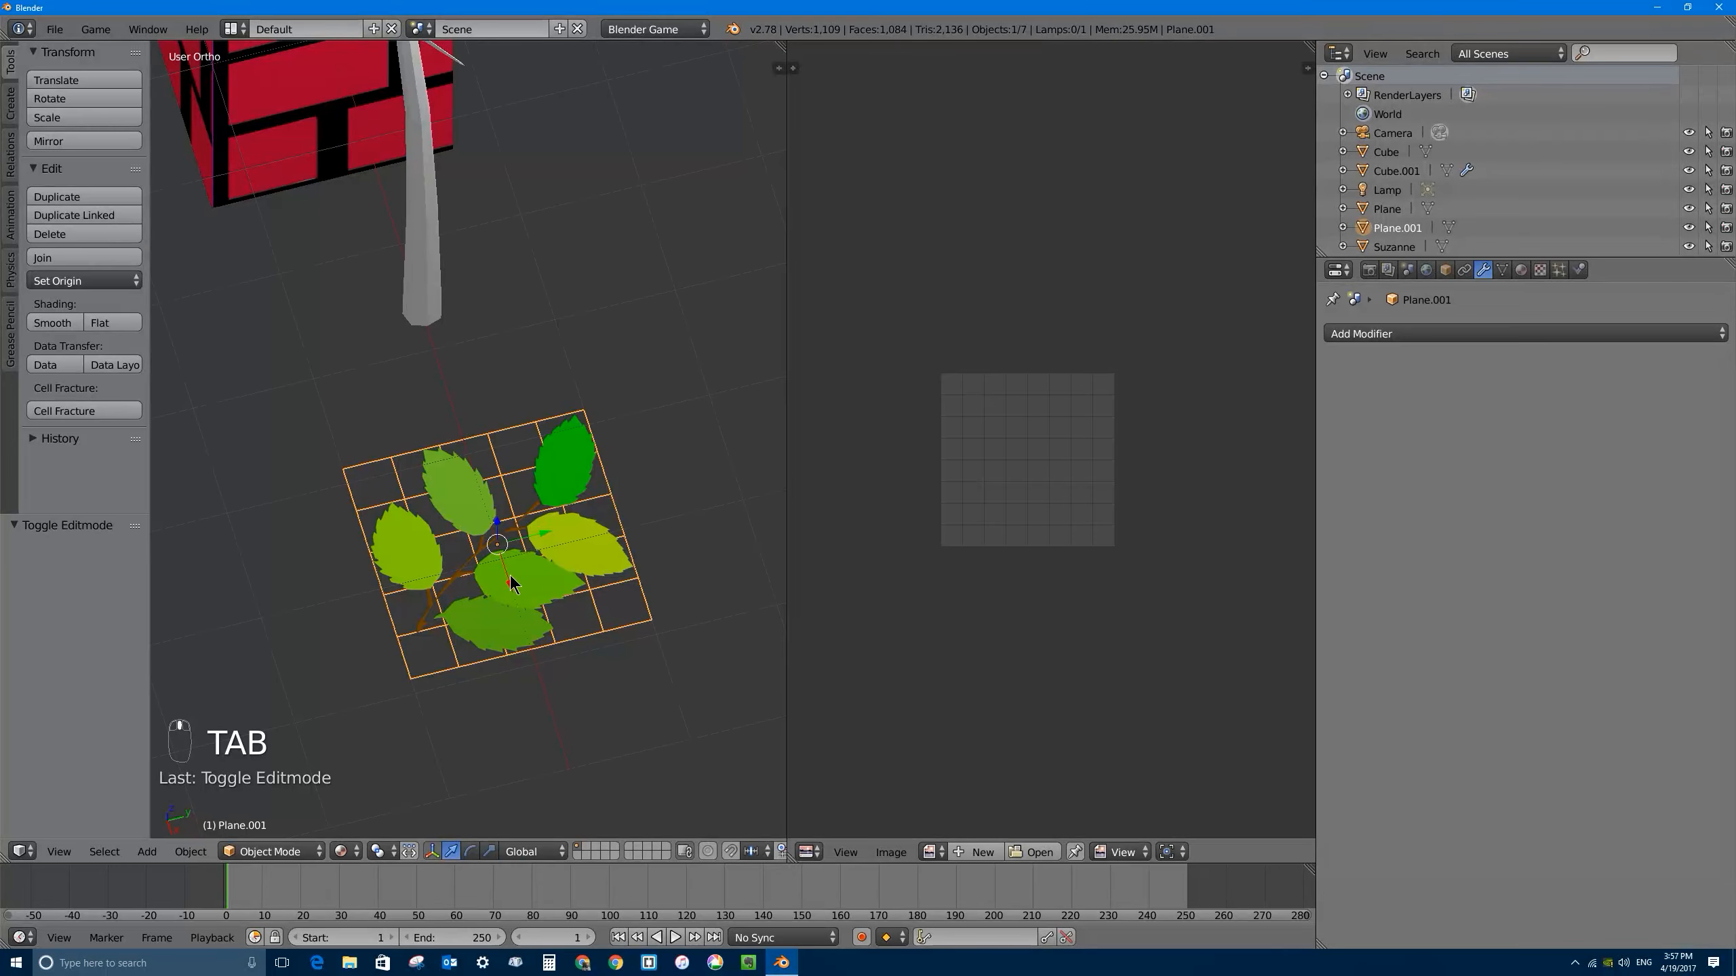
{"action": "left_click", "coordinate": [534, 479]}
{"action": "key", "text": "r"}
{"action": "right_click", "coordinate": [608, 473]}
Step: Try to place the 3D cursor at the end of the leaf sprig's stem in top view
{"action": "scroll", "coordinate": [414, 635], "scroll_direction": "up", "scroll_amount": 6}
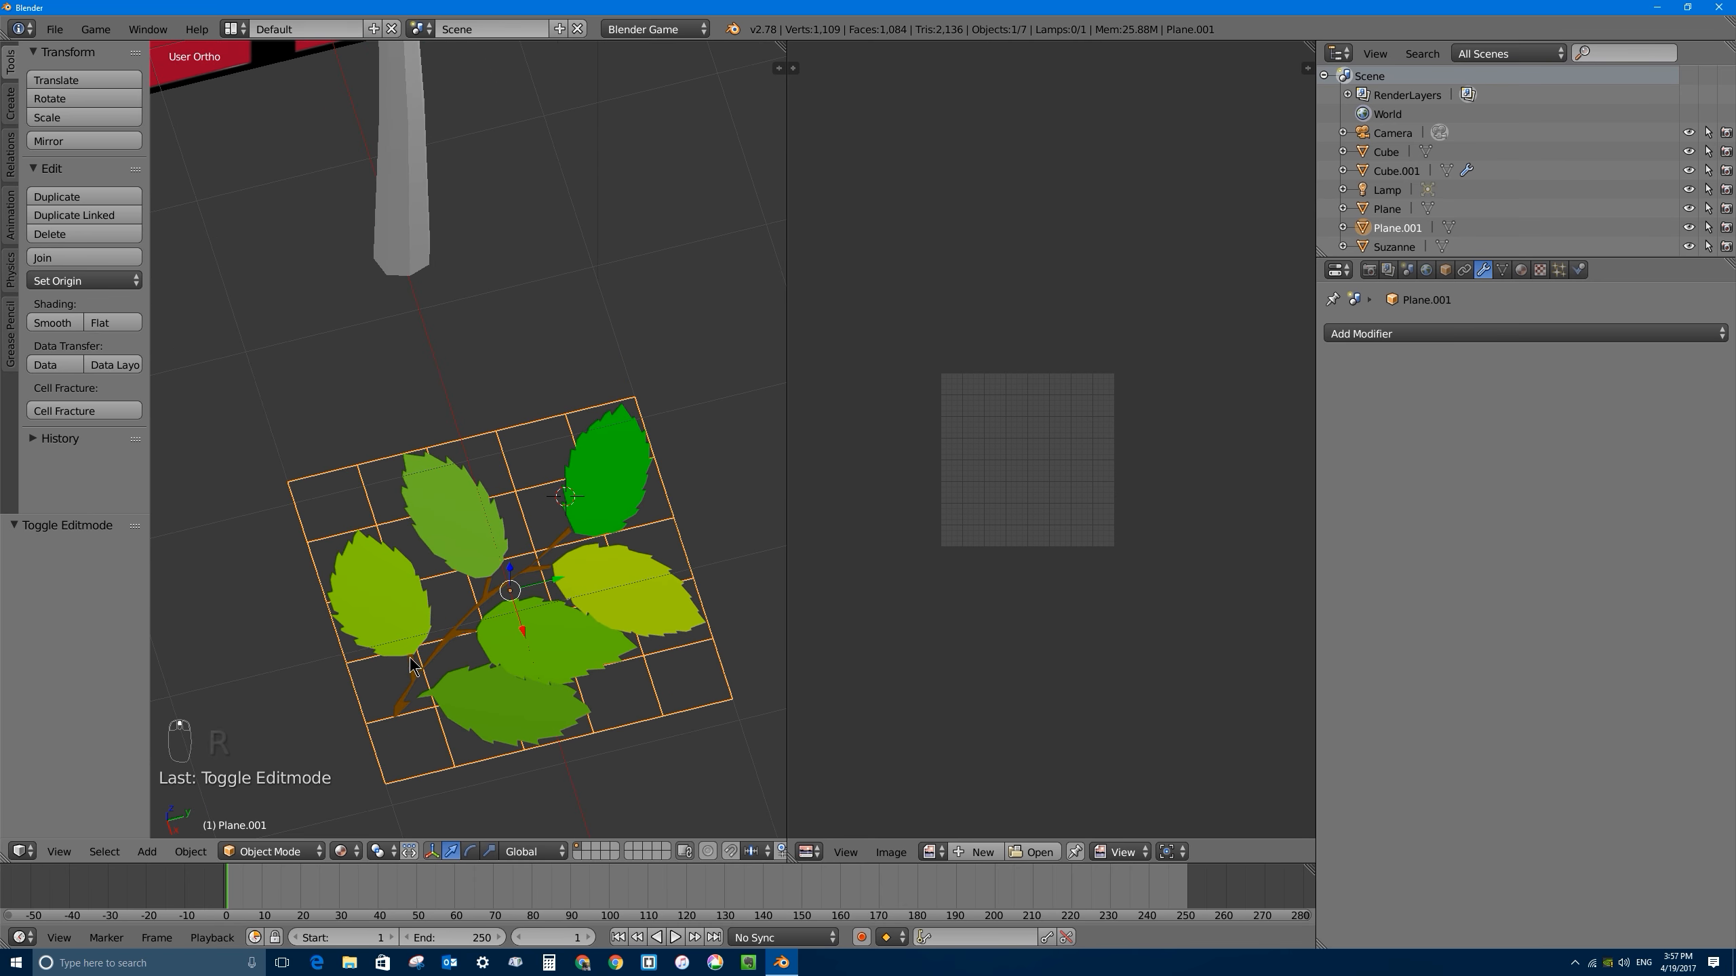
{"action": "middle_click_drag", "start_coordinate": [530, 729], "coordinate": [482, 503], "text": "shift"}
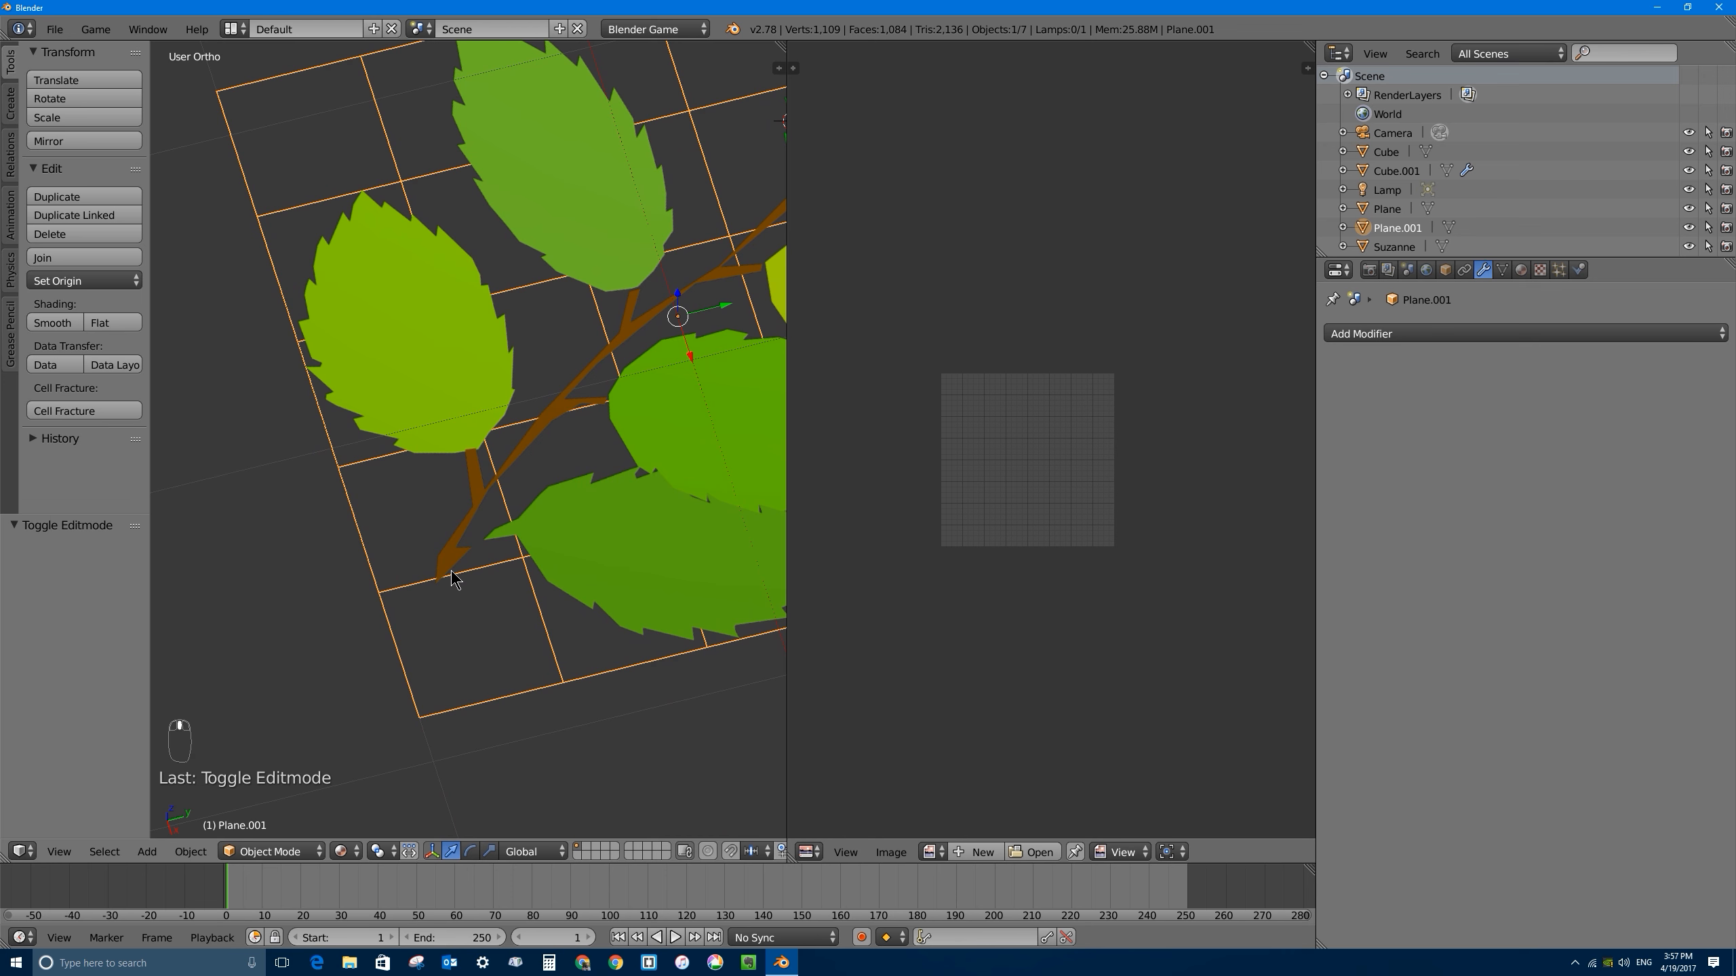
{"action": "key", "text": "KP_7"}
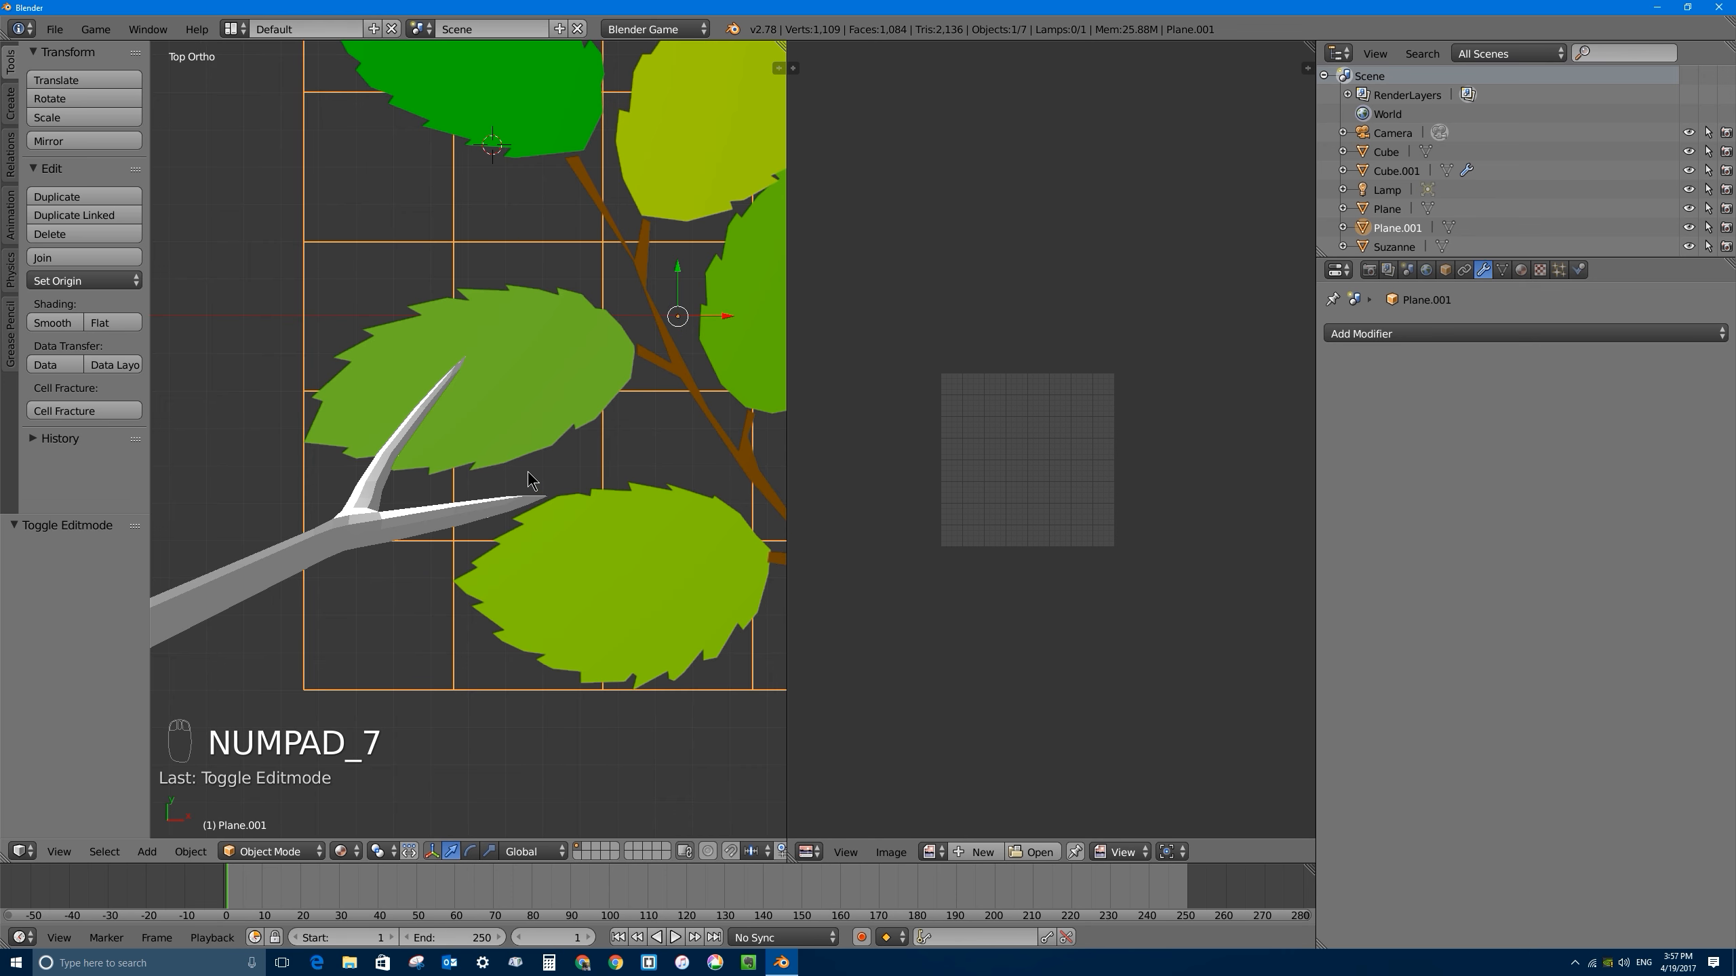
{"action": "scroll", "coordinate": [560, 478], "scroll_direction": "down", "scroll_amount": 5}
{"action": "left_click", "coordinate": [586, 494]}
{"action": "left_click", "coordinate": [596, 549]}
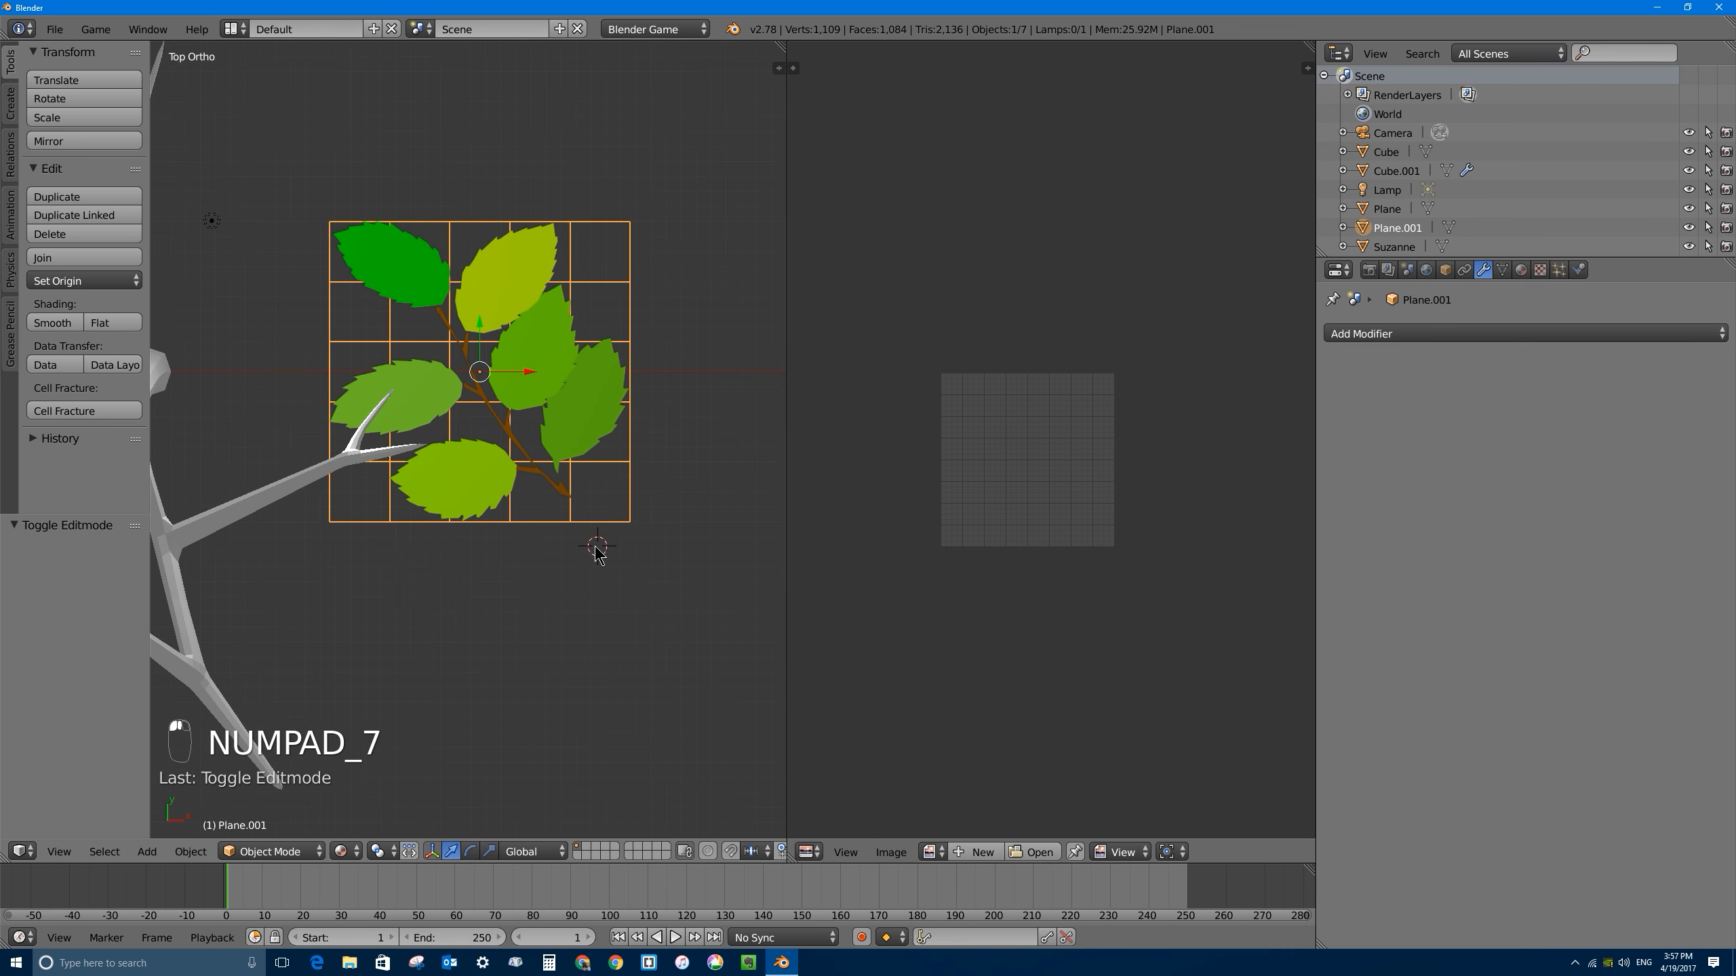
{"action": "left_click", "coordinate": [573, 519]}
{"action": "left_click", "coordinate": [574, 504]}
{"action": "scroll", "coordinate": [583, 505], "scroll_direction": "up", "scroll_amount": 4}
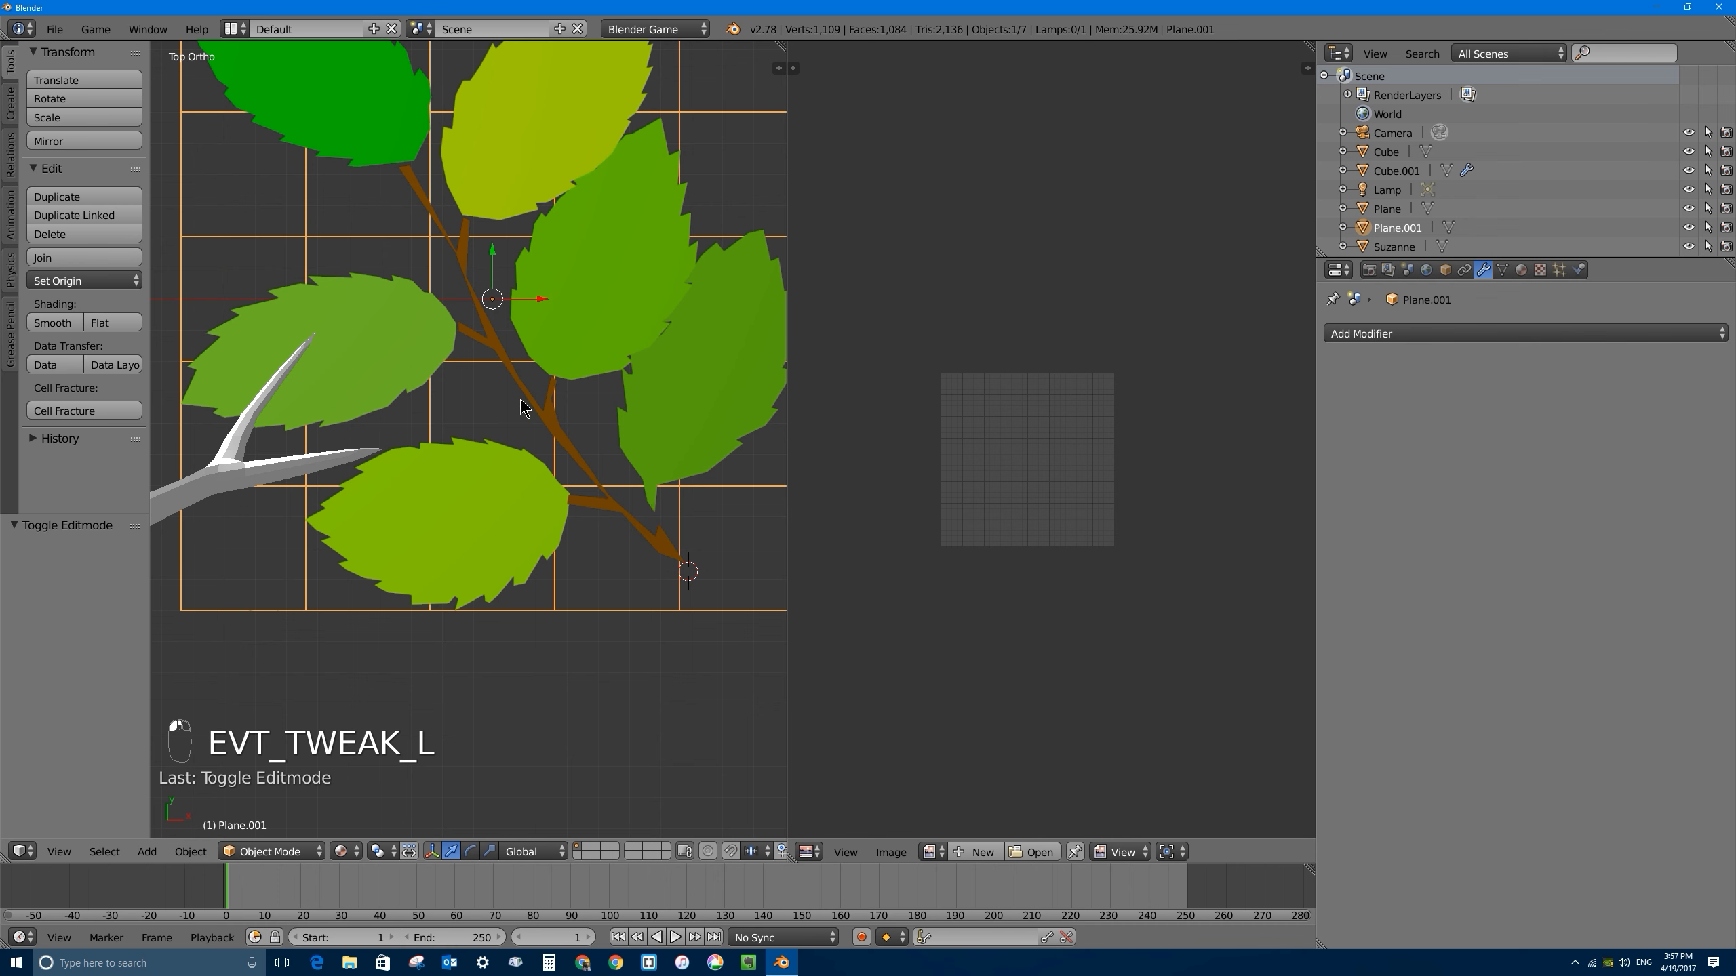
{"action": "scroll", "coordinate": [517, 272], "scroll_direction": "down", "scroll_amount": 2}
{"action": "middle_click_drag", "start_coordinate": [538, 371], "coordinate": [651, 526]}
{"action": "left_click", "coordinate": [677, 225]}
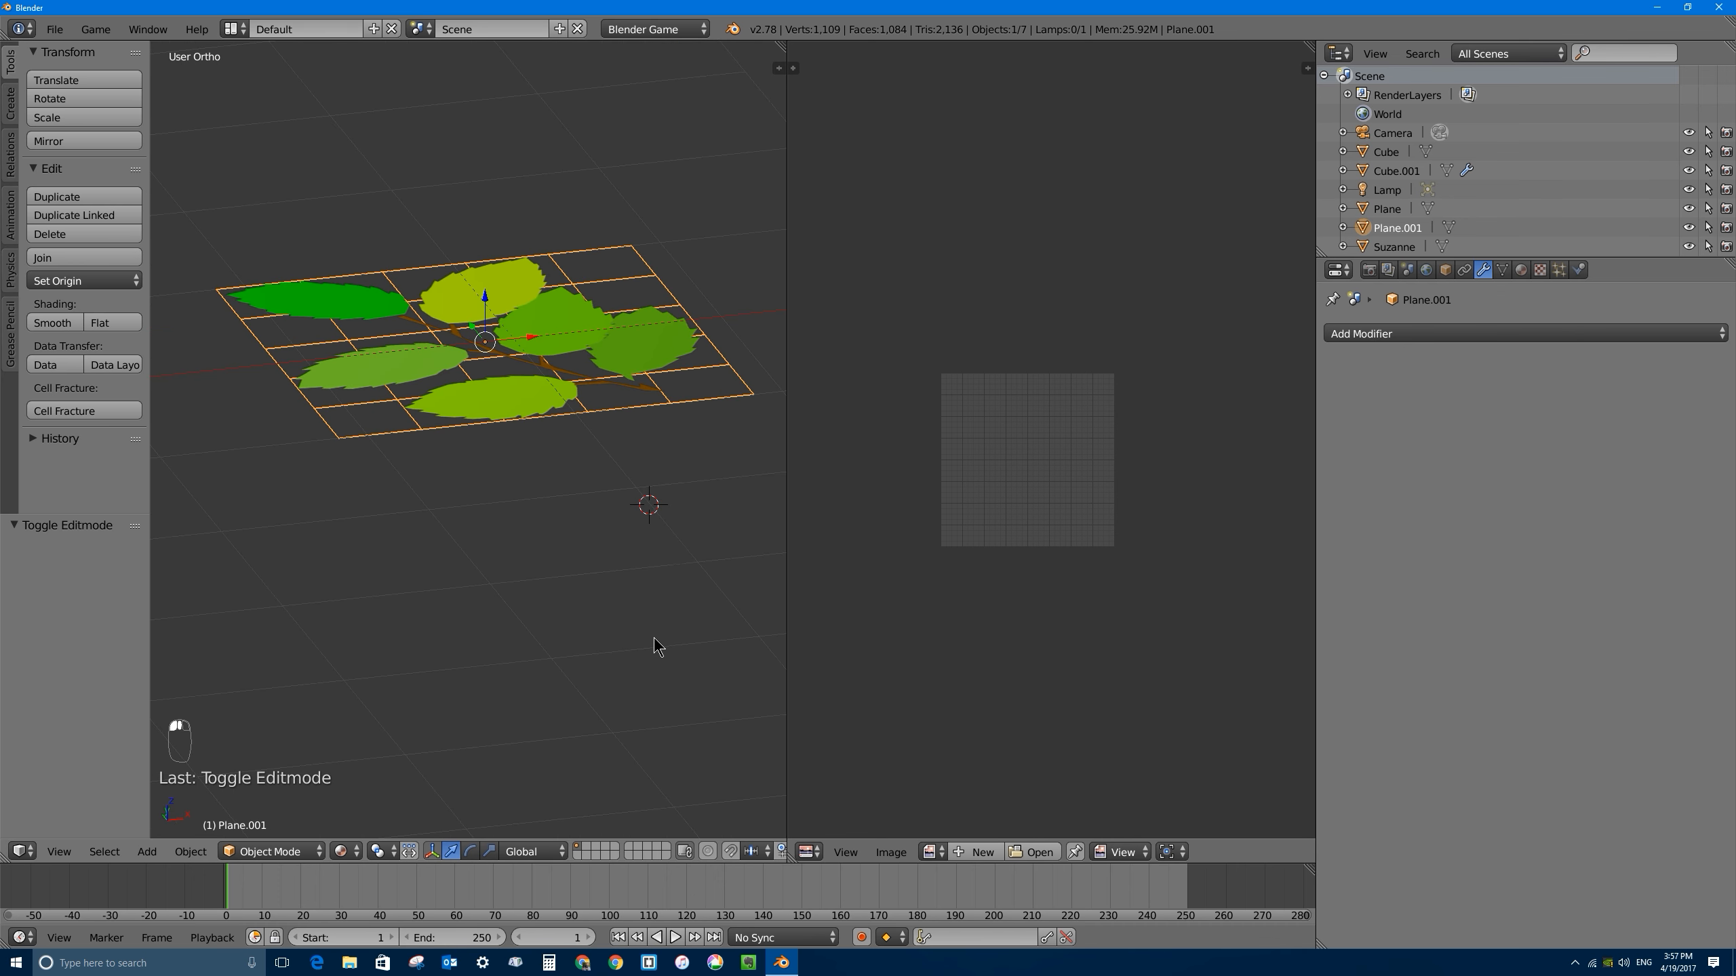
Step: Snap the 3D cursor to the leaf plane, then place it at the stem's end in top view
{"action": "key", "text": "KP_7"}
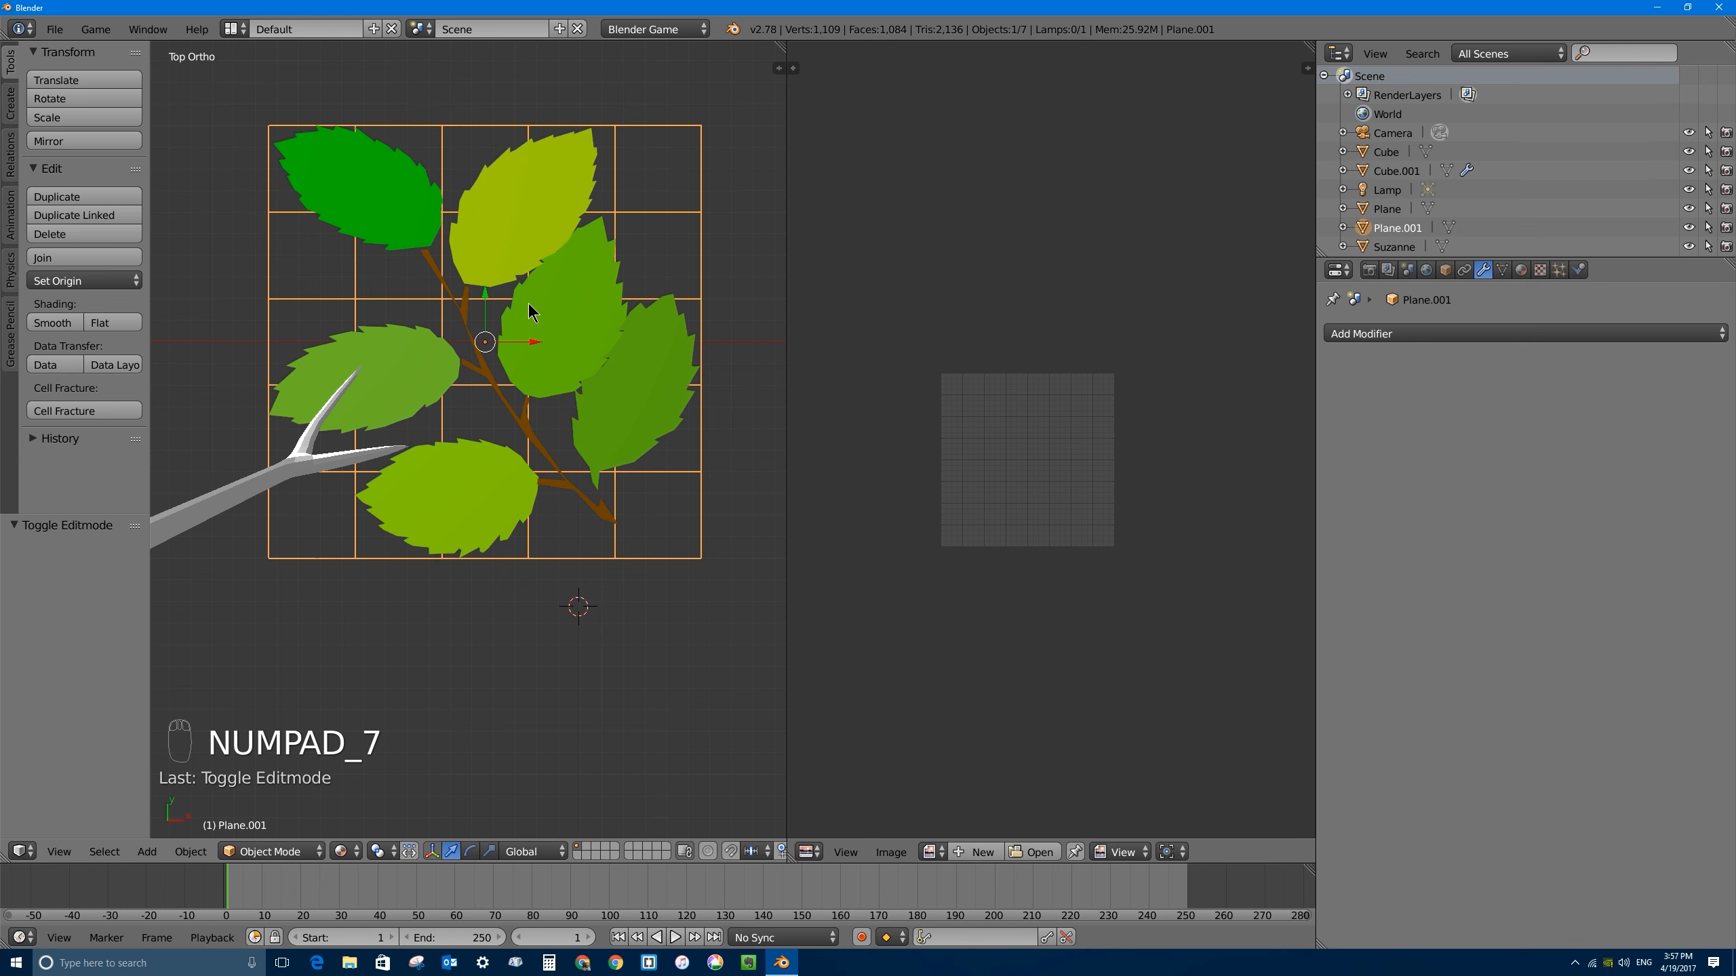
{"action": "key", "text": "shift+s"}
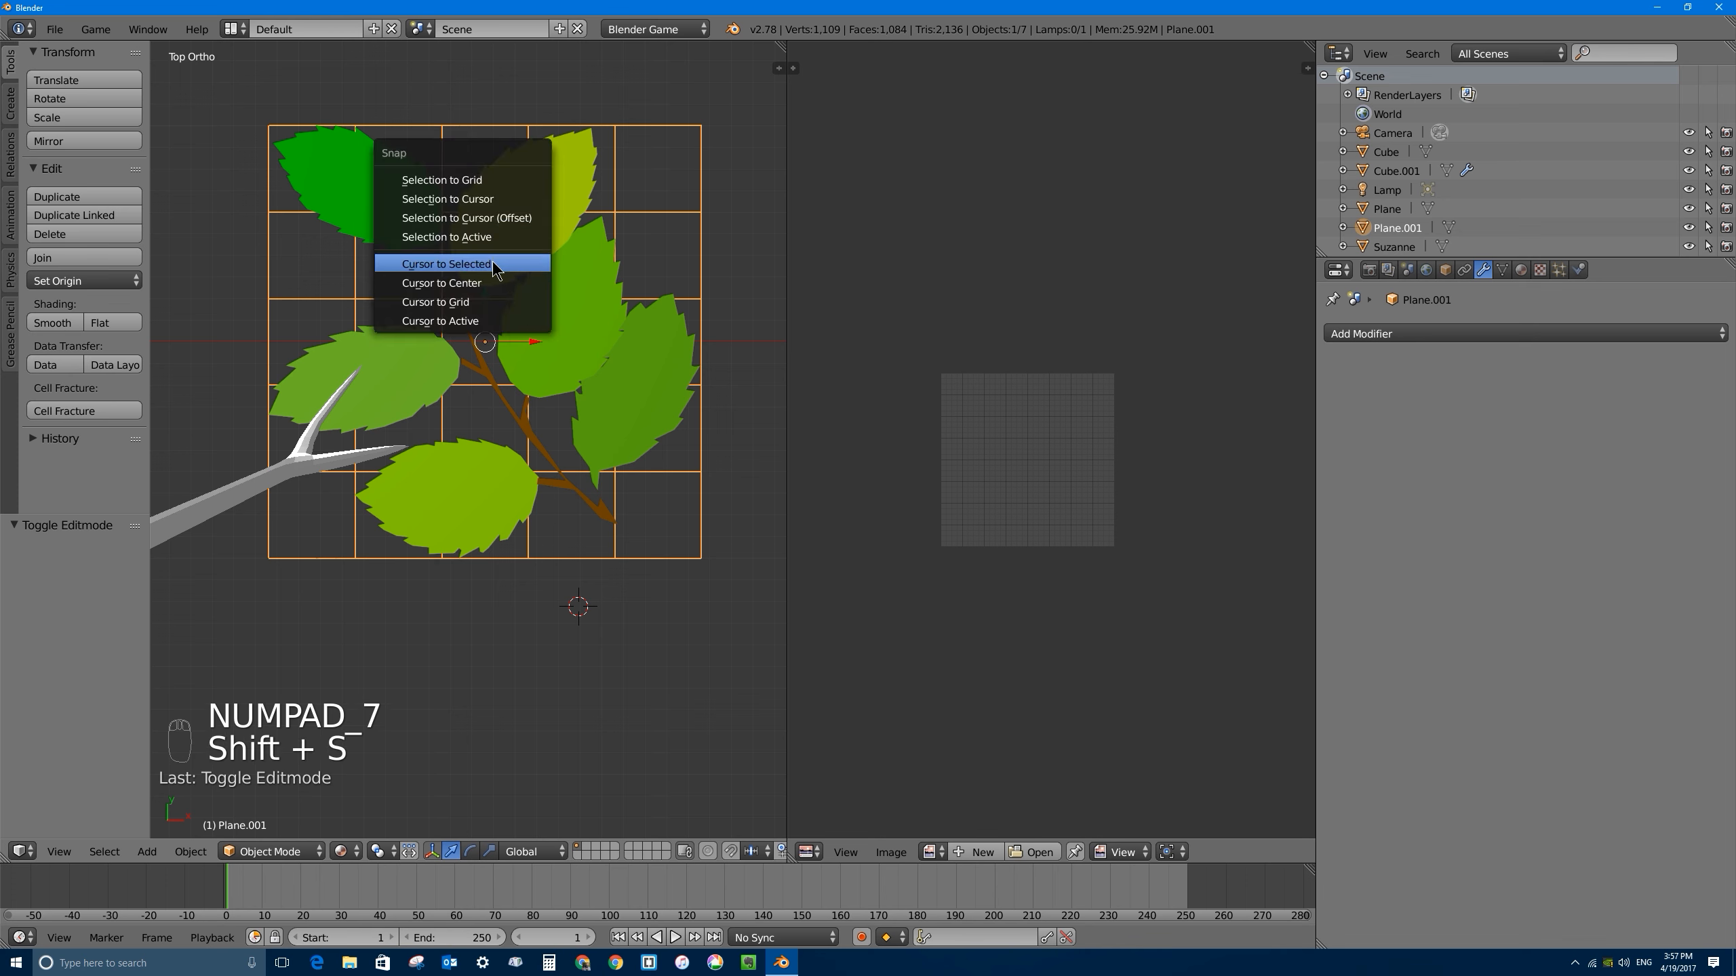
{"action": "left_click", "coordinate": [482, 265]}
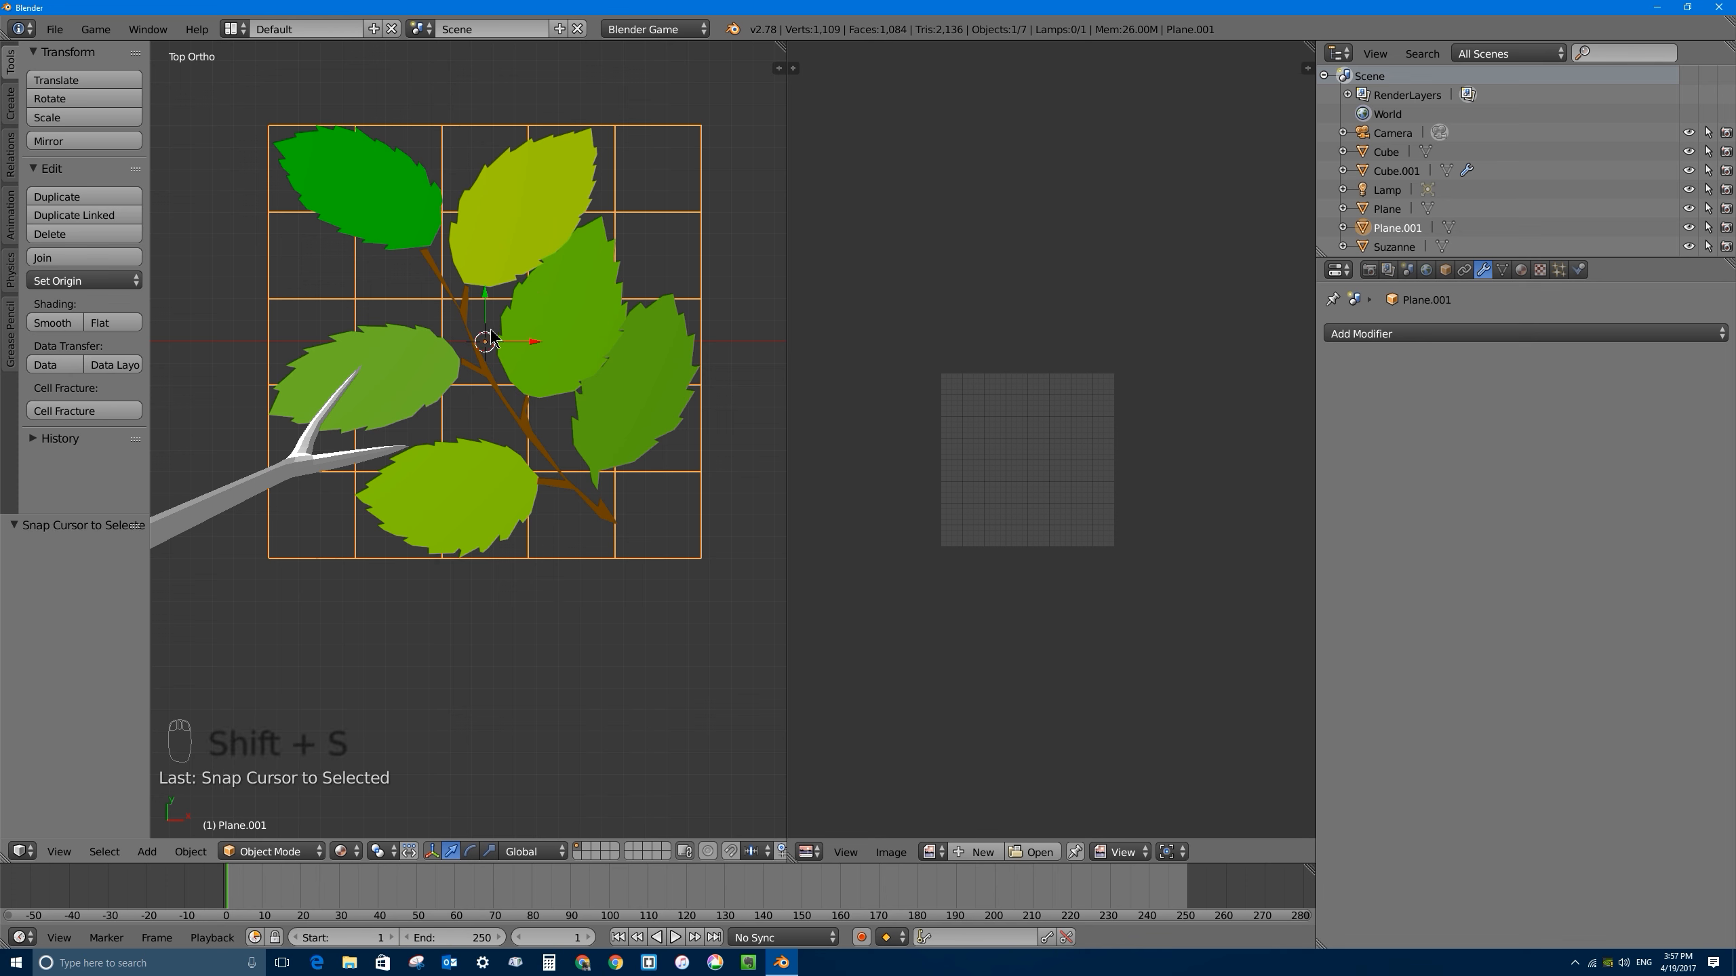
{"action": "left_click", "coordinate": [617, 525]}
Step: Set the leaf plane's origin to the 3D cursor at the stem's end
{"action": "left_click", "coordinate": [85, 280]}
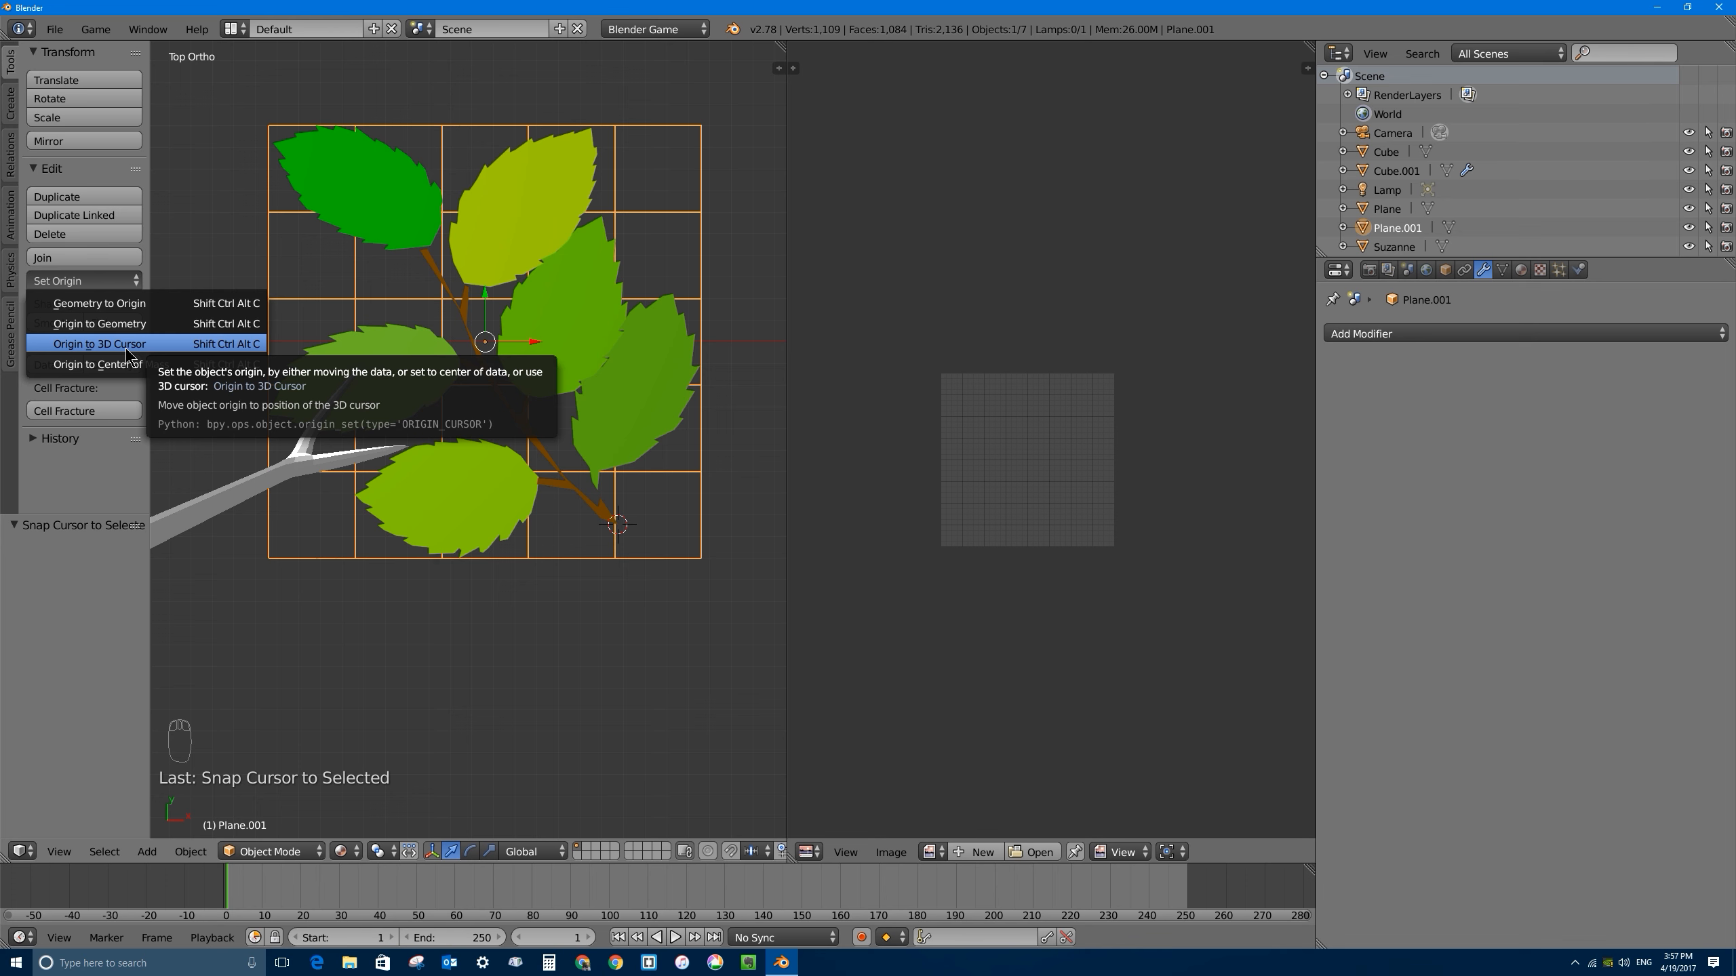
{"action": "left_click", "coordinate": [109, 280]}
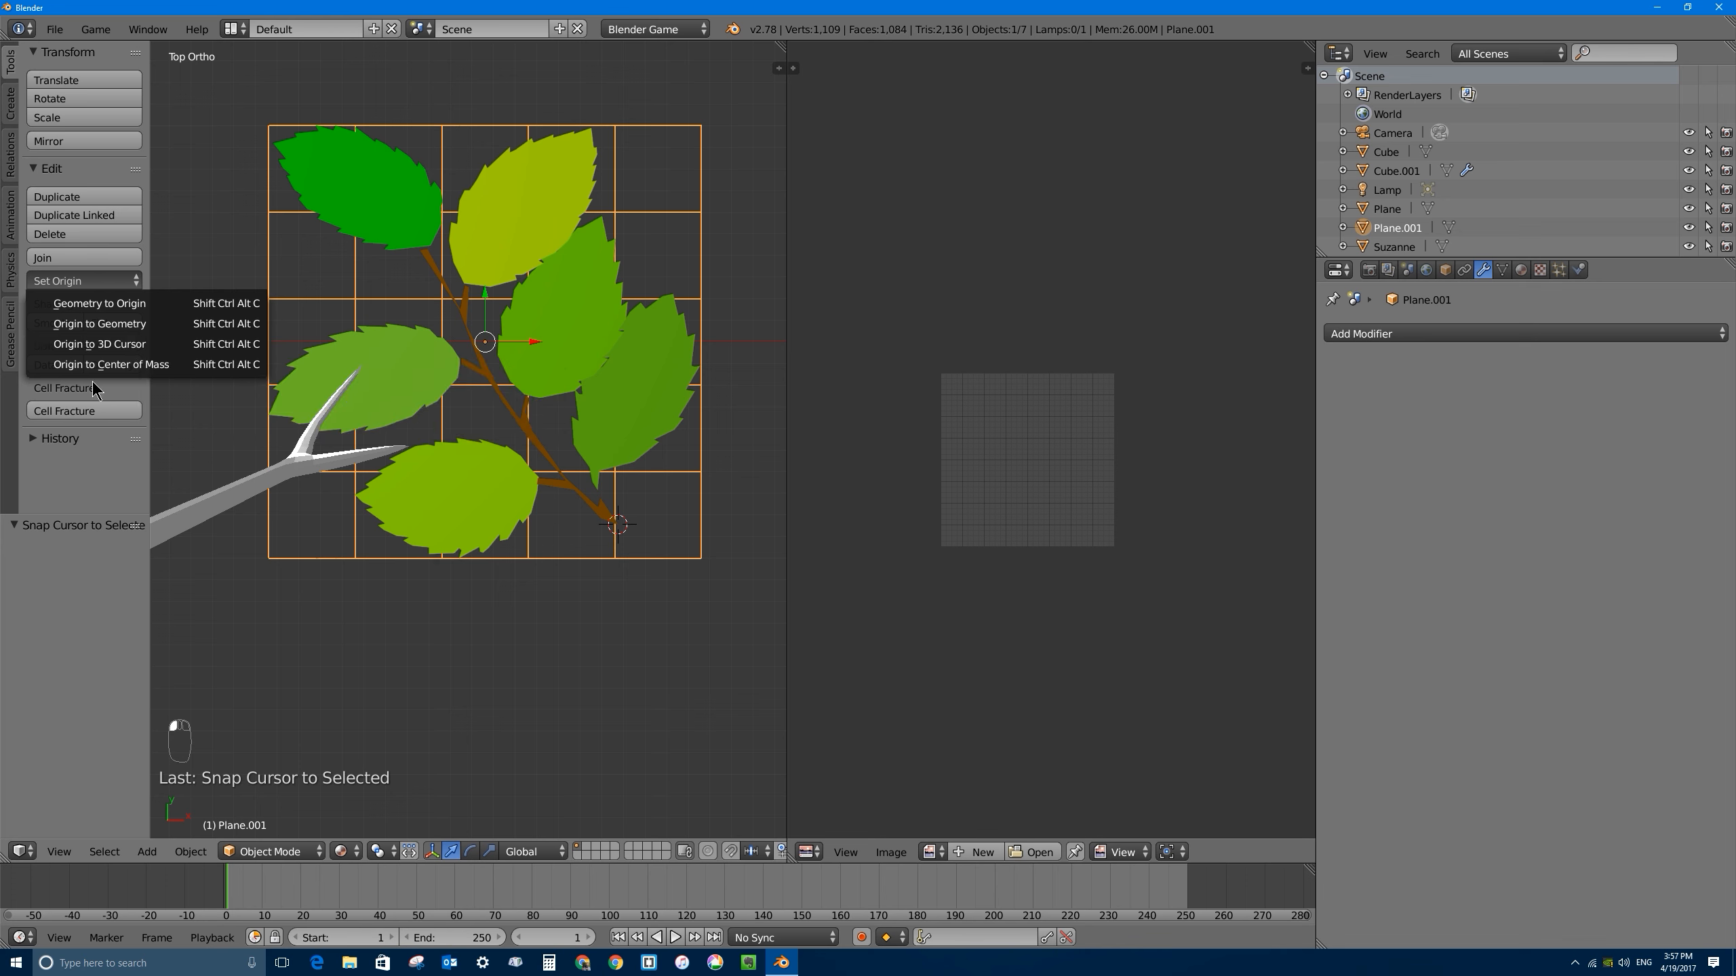
{"action": "left_click", "coordinate": [116, 344]}
{"action": "middle_click_drag", "start_coordinate": [570, 562], "coordinate": [635, 410]}
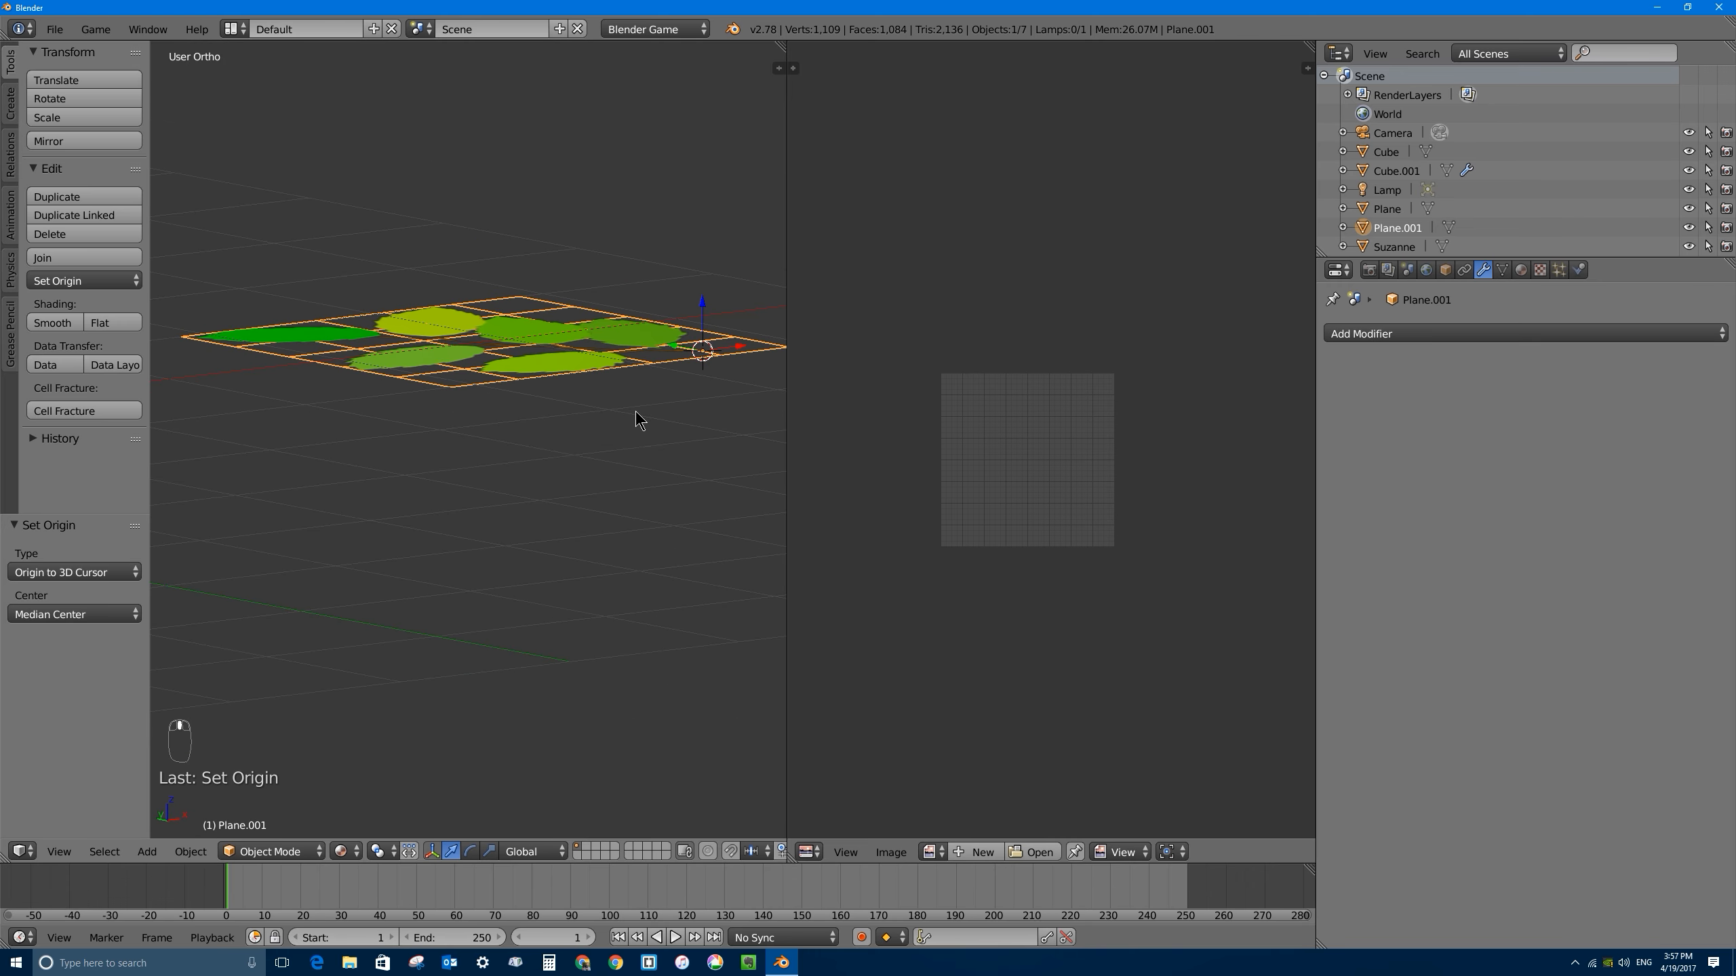
Step: Try rotating the leaf plane about its origin at the stem's end
{"action": "key", "text": "r"}
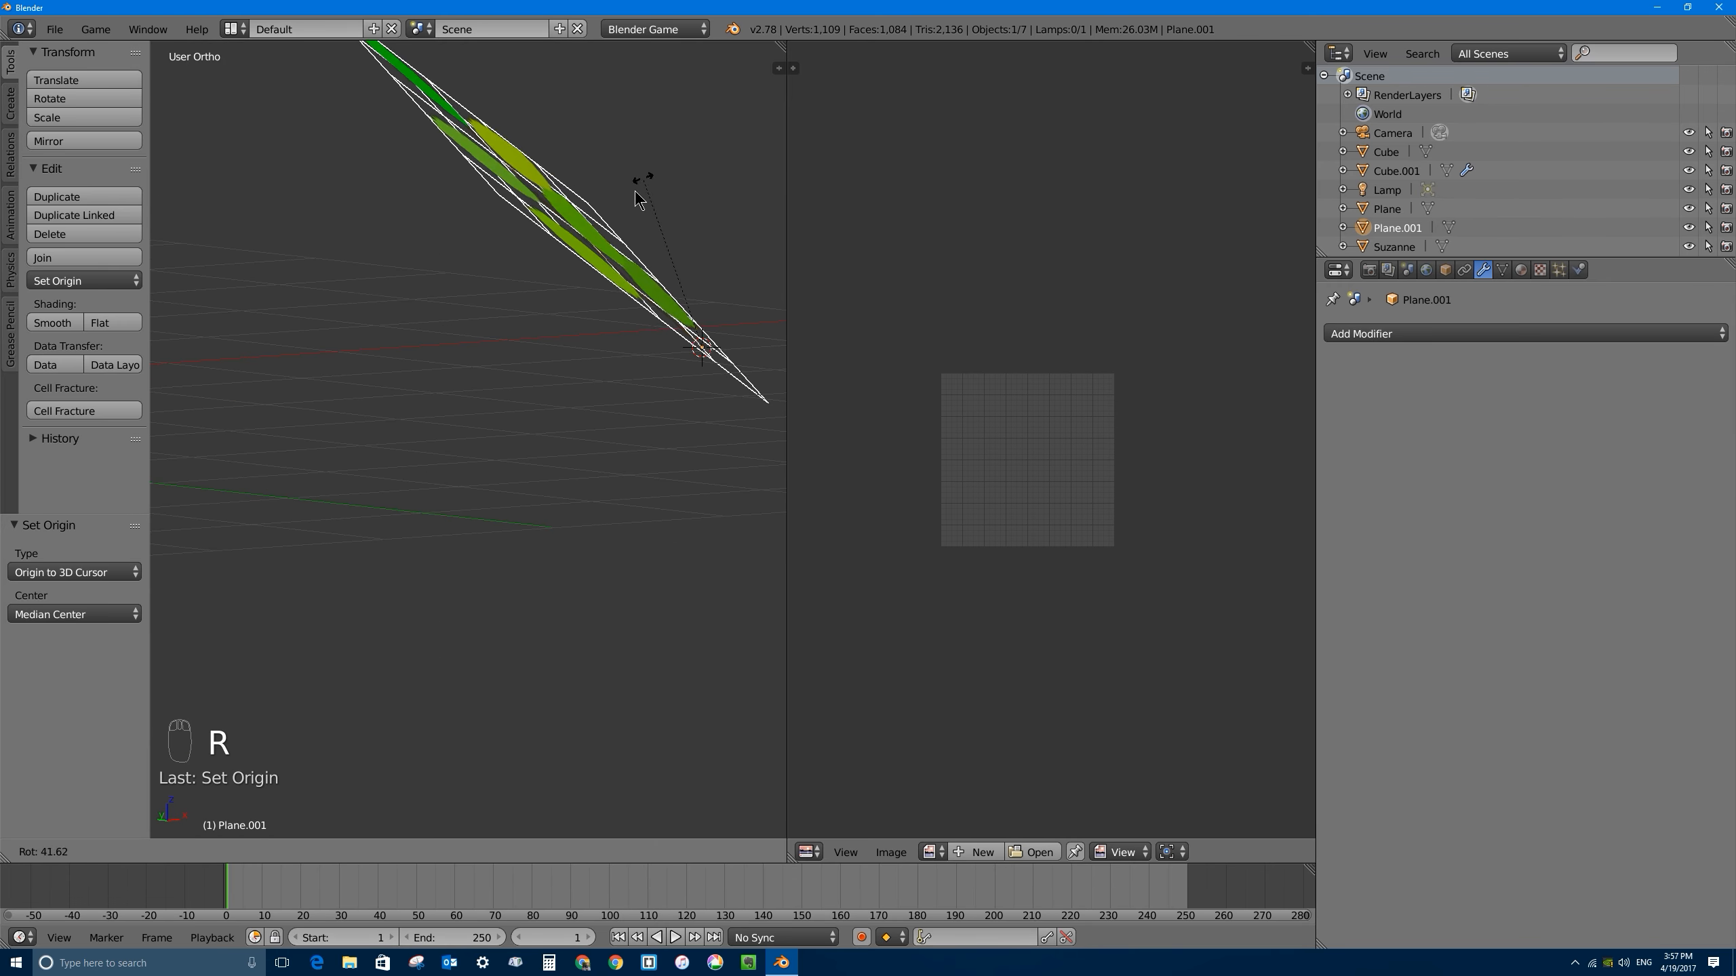
{"action": "right_click", "coordinate": [735, 339]}
{"action": "middle_click_drag", "start_coordinate": [735, 339], "coordinate": [654, 434]}
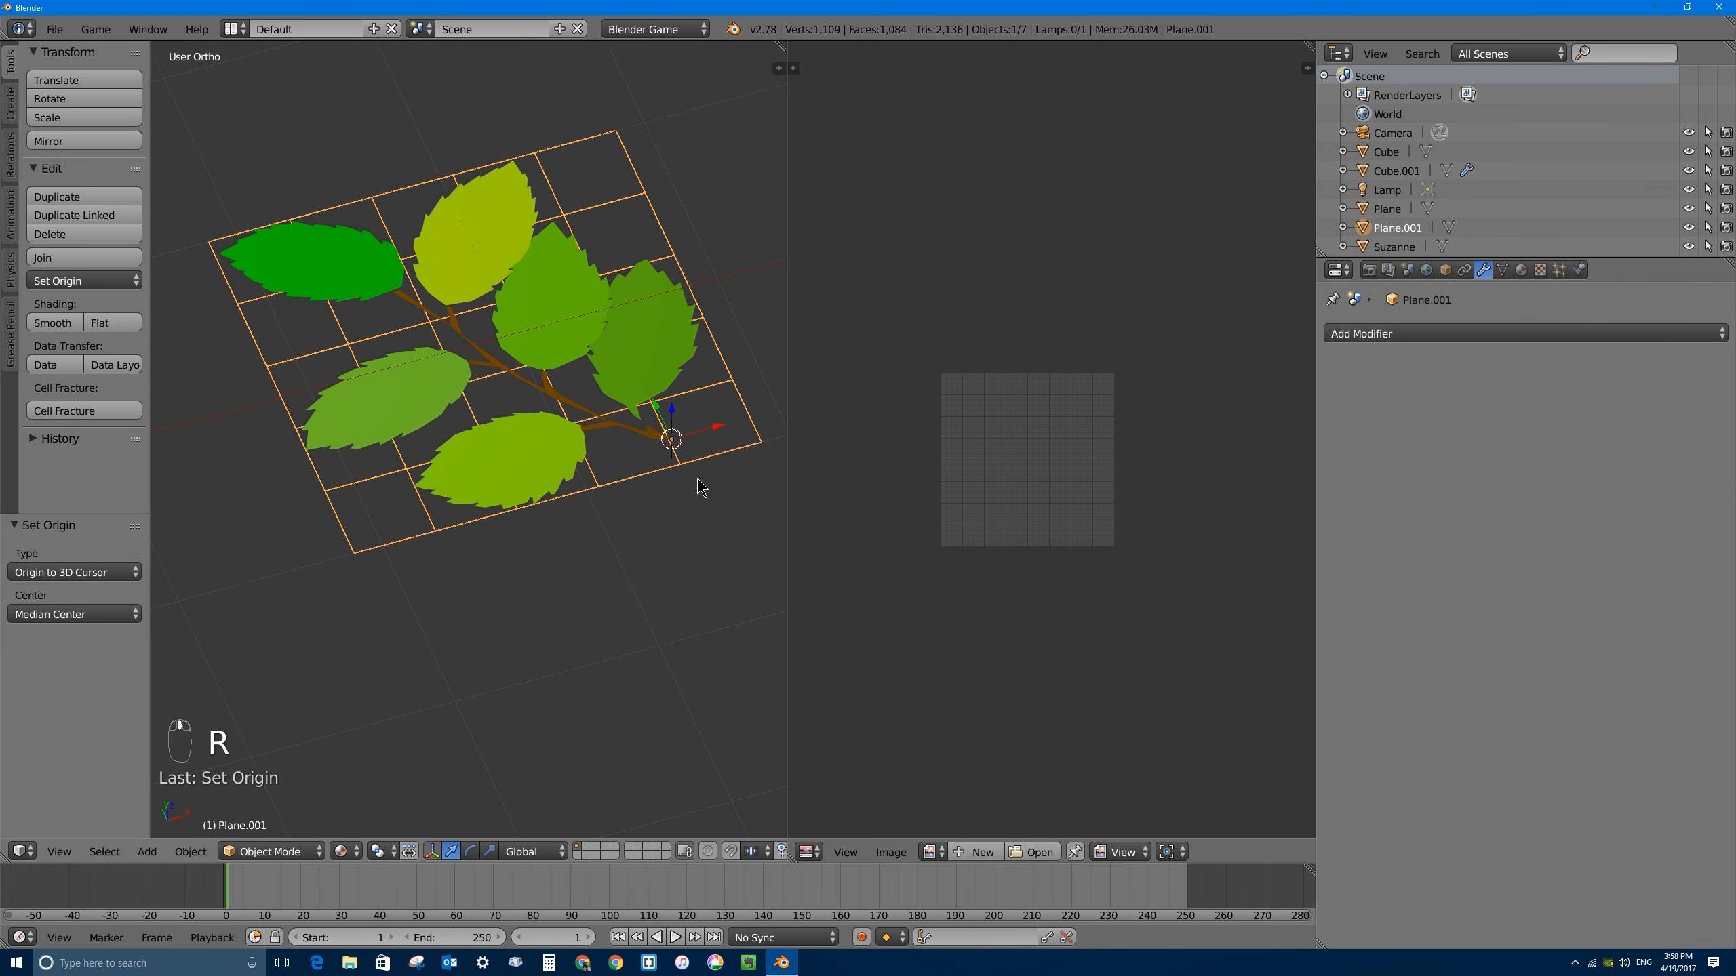
Step: Select the tree and give it a new material named wood
{"action": "scroll", "coordinate": [701, 488], "scroll_direction": "down", "scroll_amount": 5}
{"action": "middle_click_drag", "start_coordinate": [701, 487], "coordinate": [485, 312]}
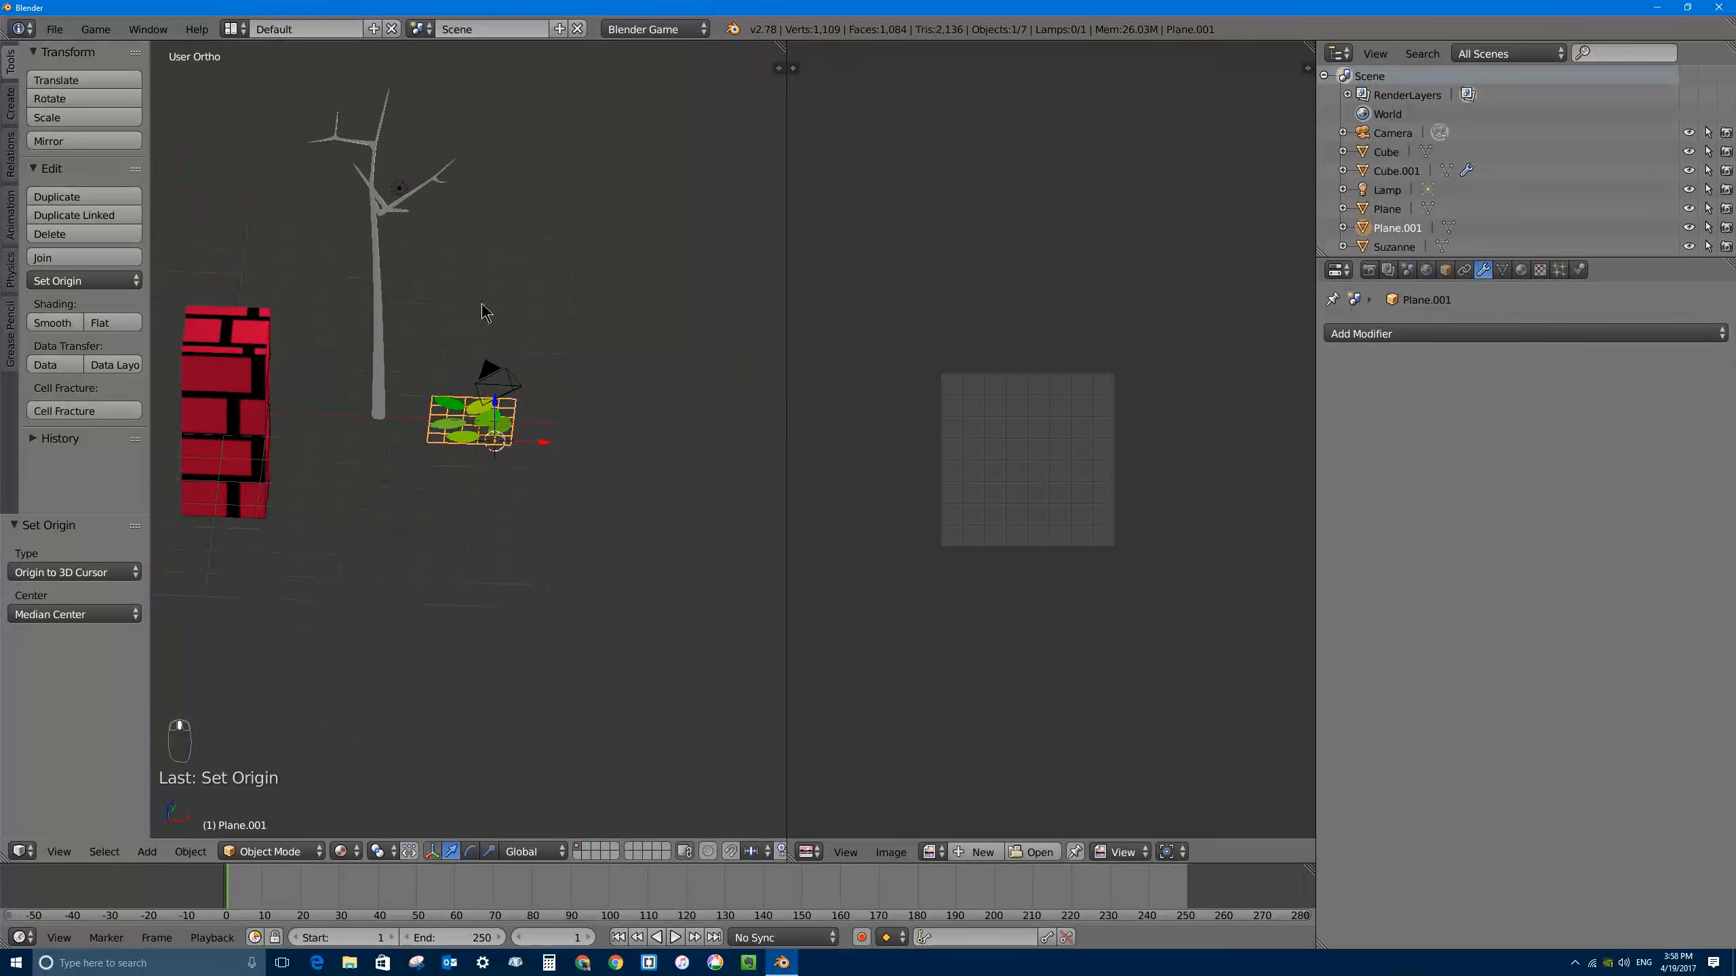
{"action": "right_click", "coordinate": [377, 186]}
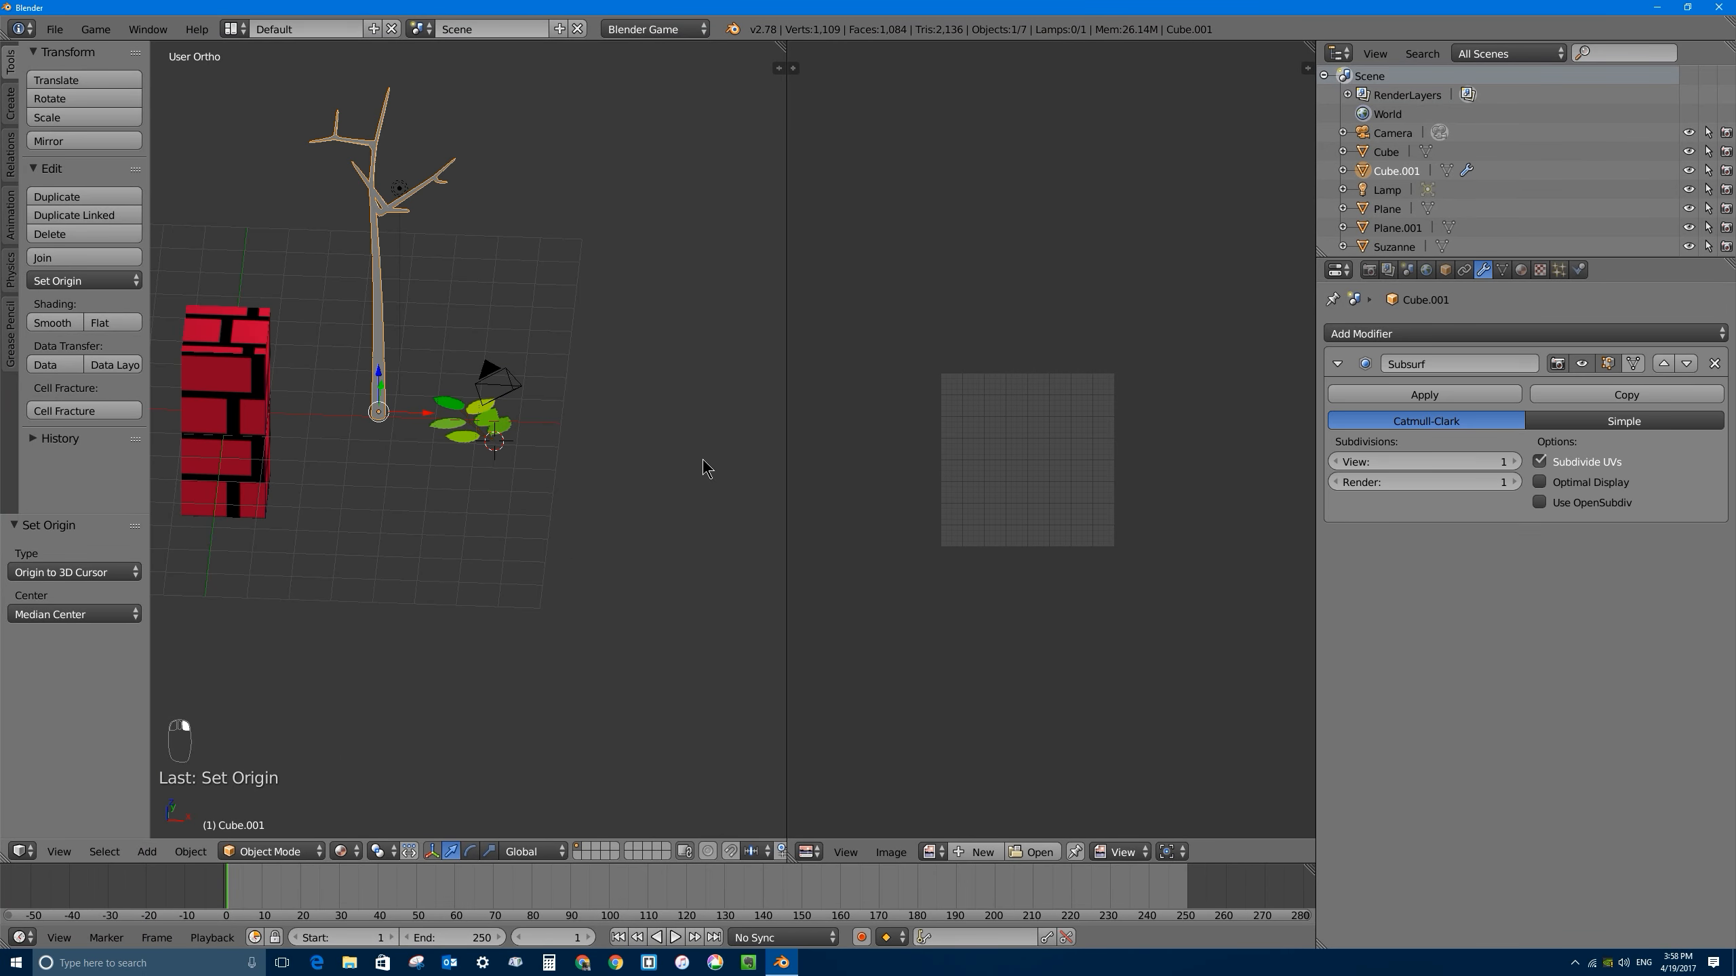
{"action": "left_click", "coordinate": [1522, 270]}
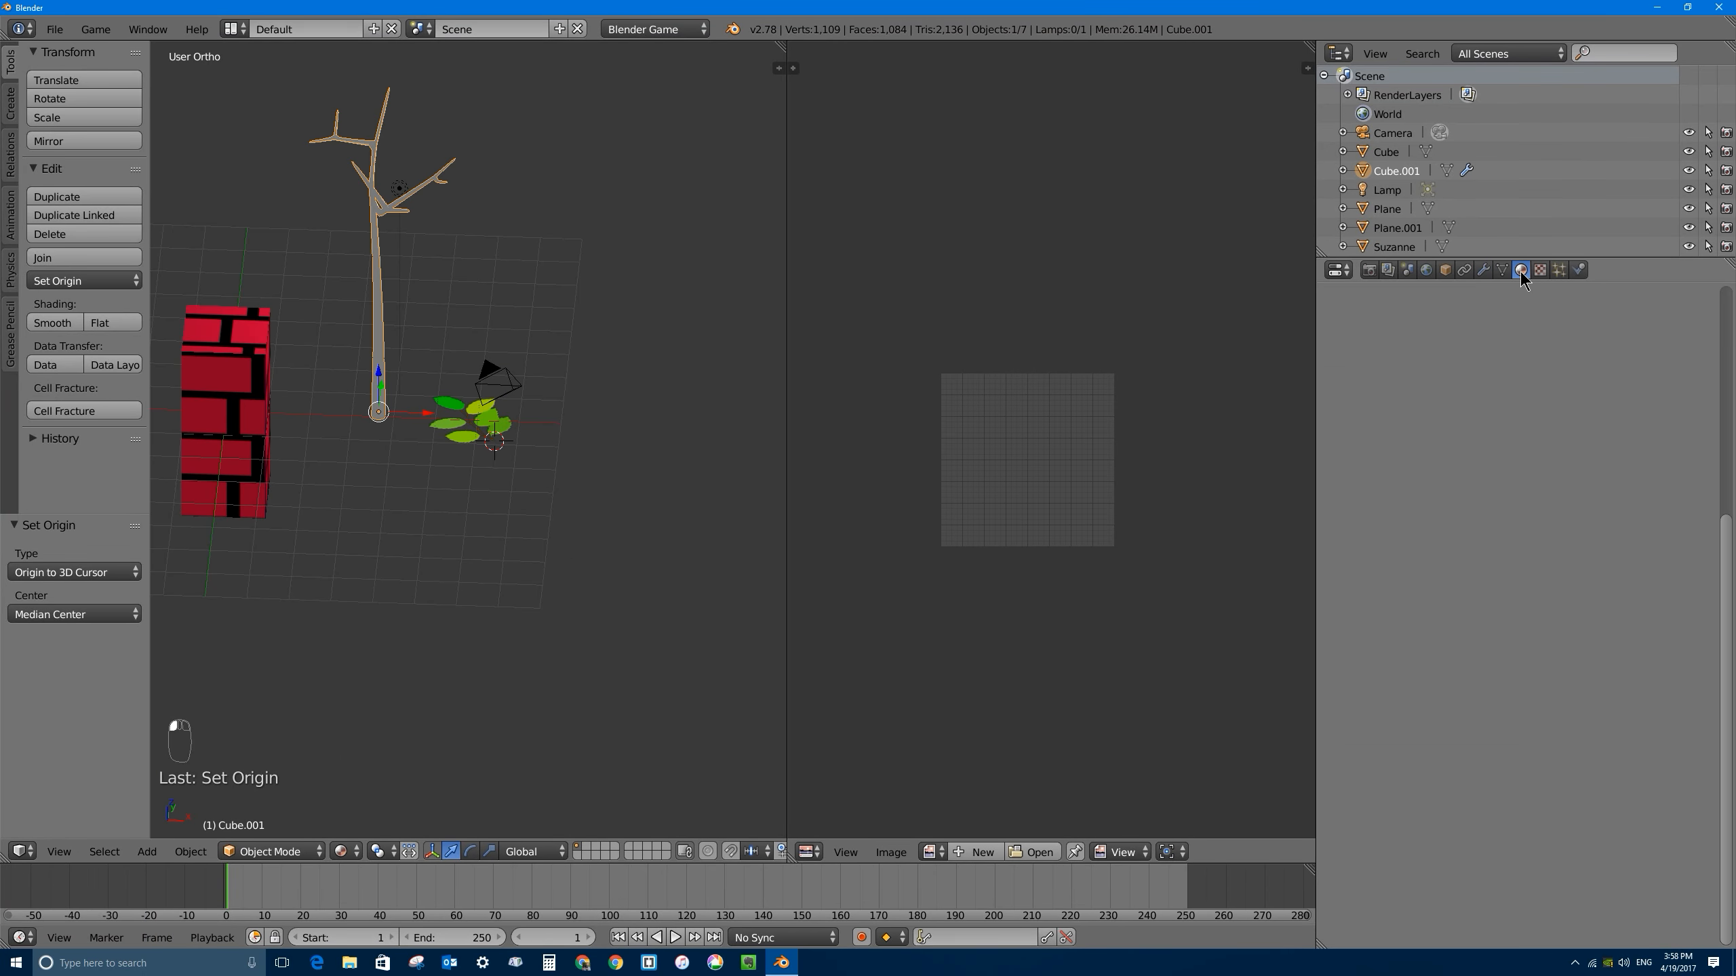
{"action": "left_click", "coordinate": [1497, 435]}
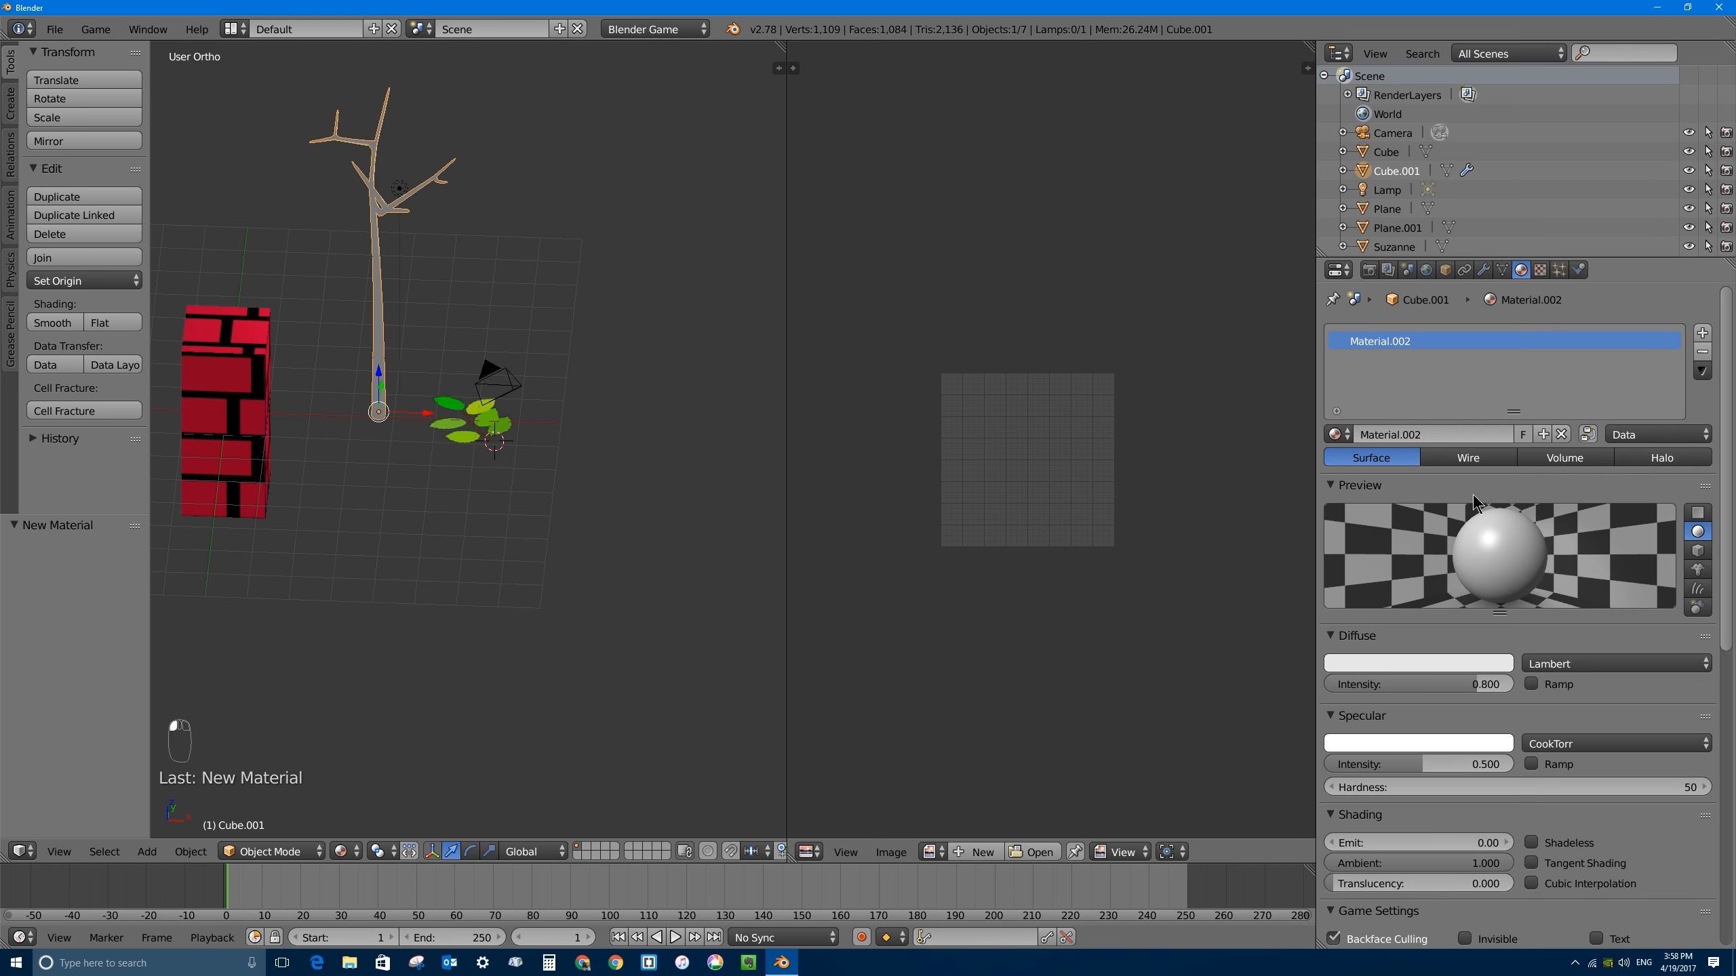
{"action": "left_click", "coordinate": [1443, 425]}
{"action": "type", "text": "wood"}
{"action": "key", "text": "Return"}
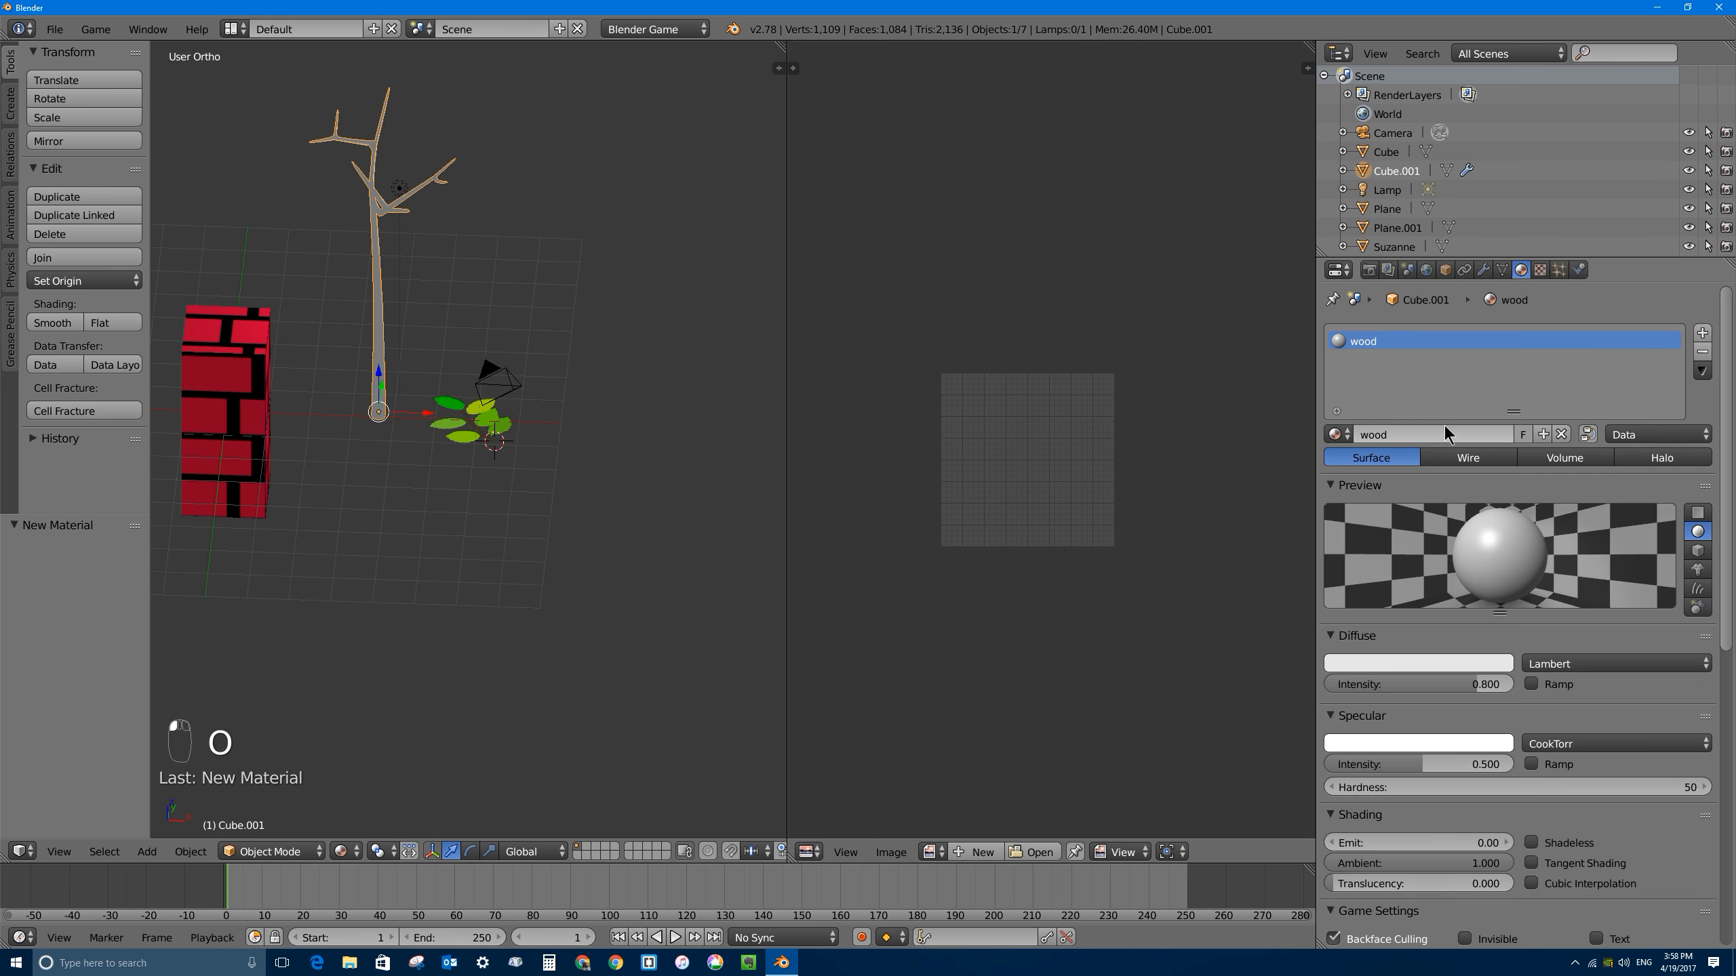
Step: Give the wood material a dark brown diffuse colour and set its specular intensity to 0
{"action": "left_click", "coordinate": [1397, 662]}
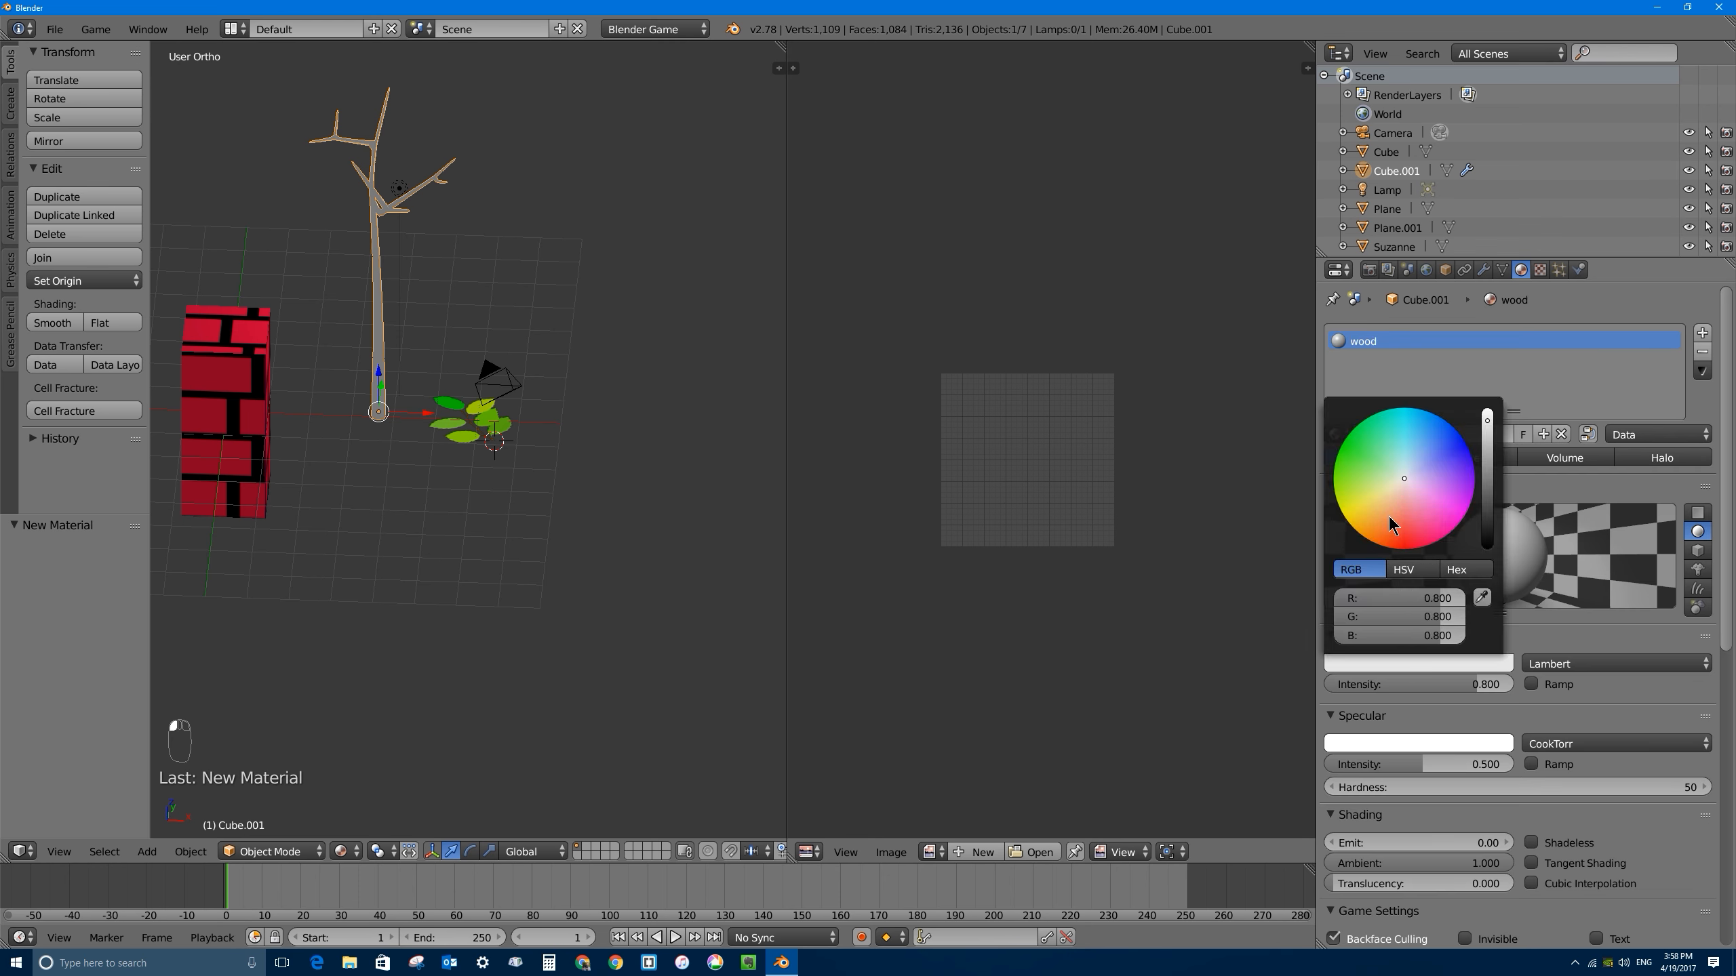
{"action": "left_click_drag", "start_coordinate": [1389, 515], "coordinate": [1382, 513]}
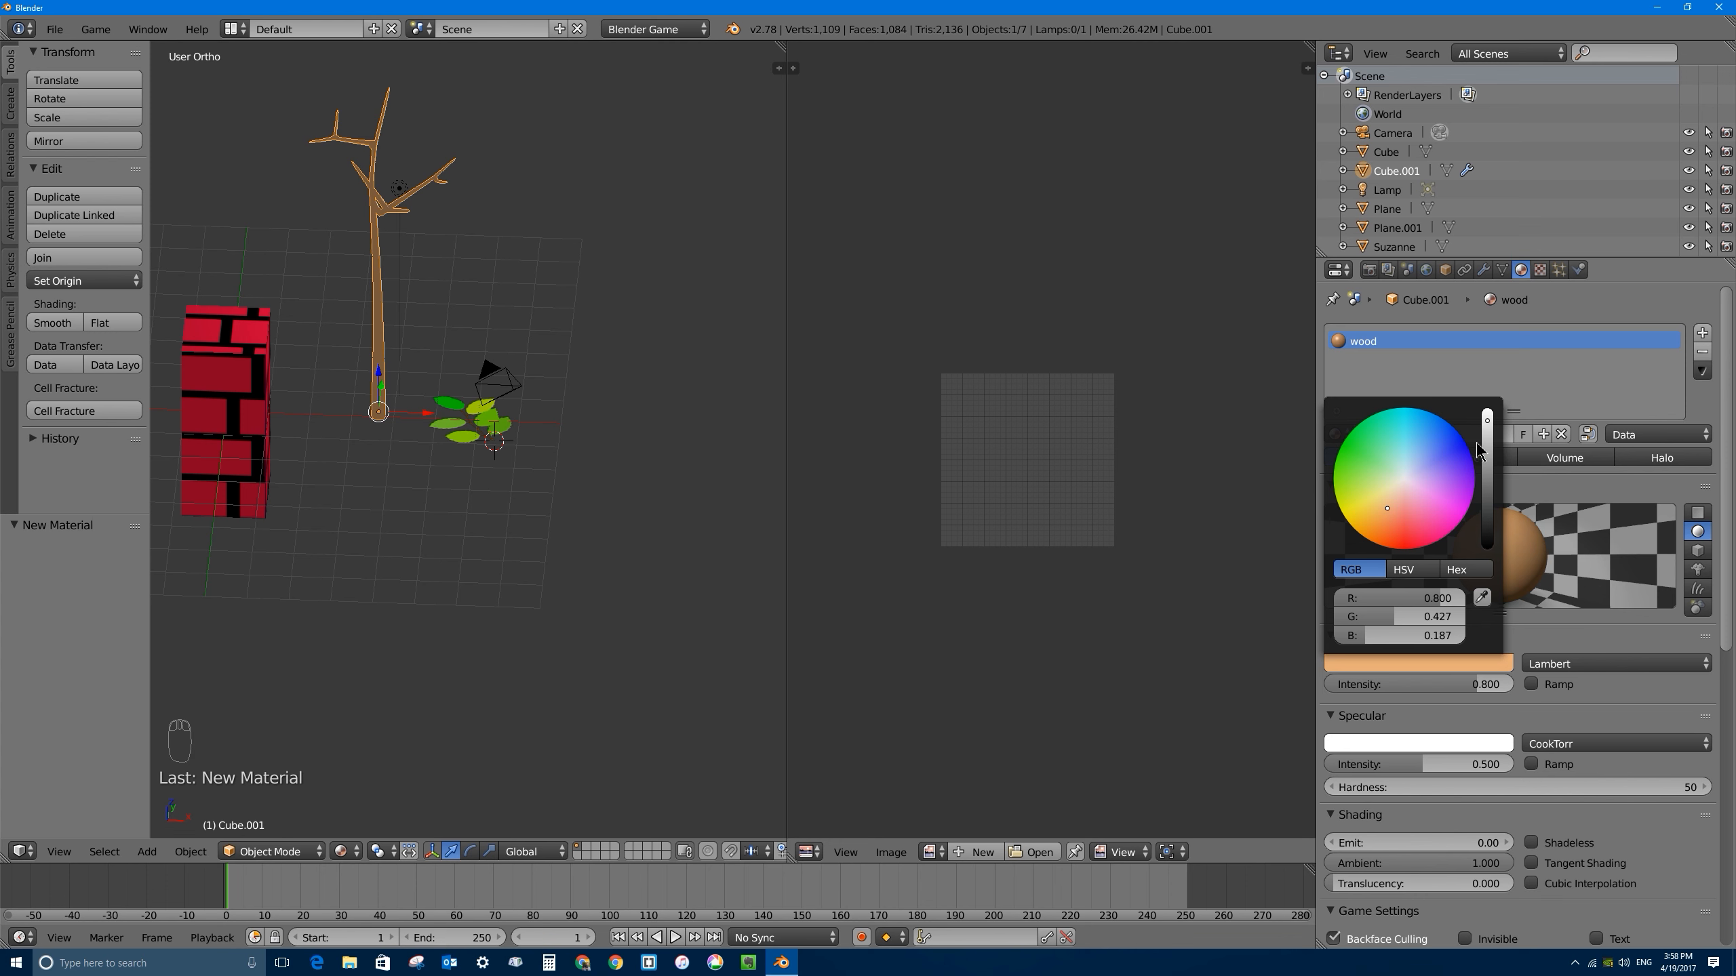
{"action": "left_click_drag", "start_coordinate": [1479, 444], "coordinate": [1486, 499]}
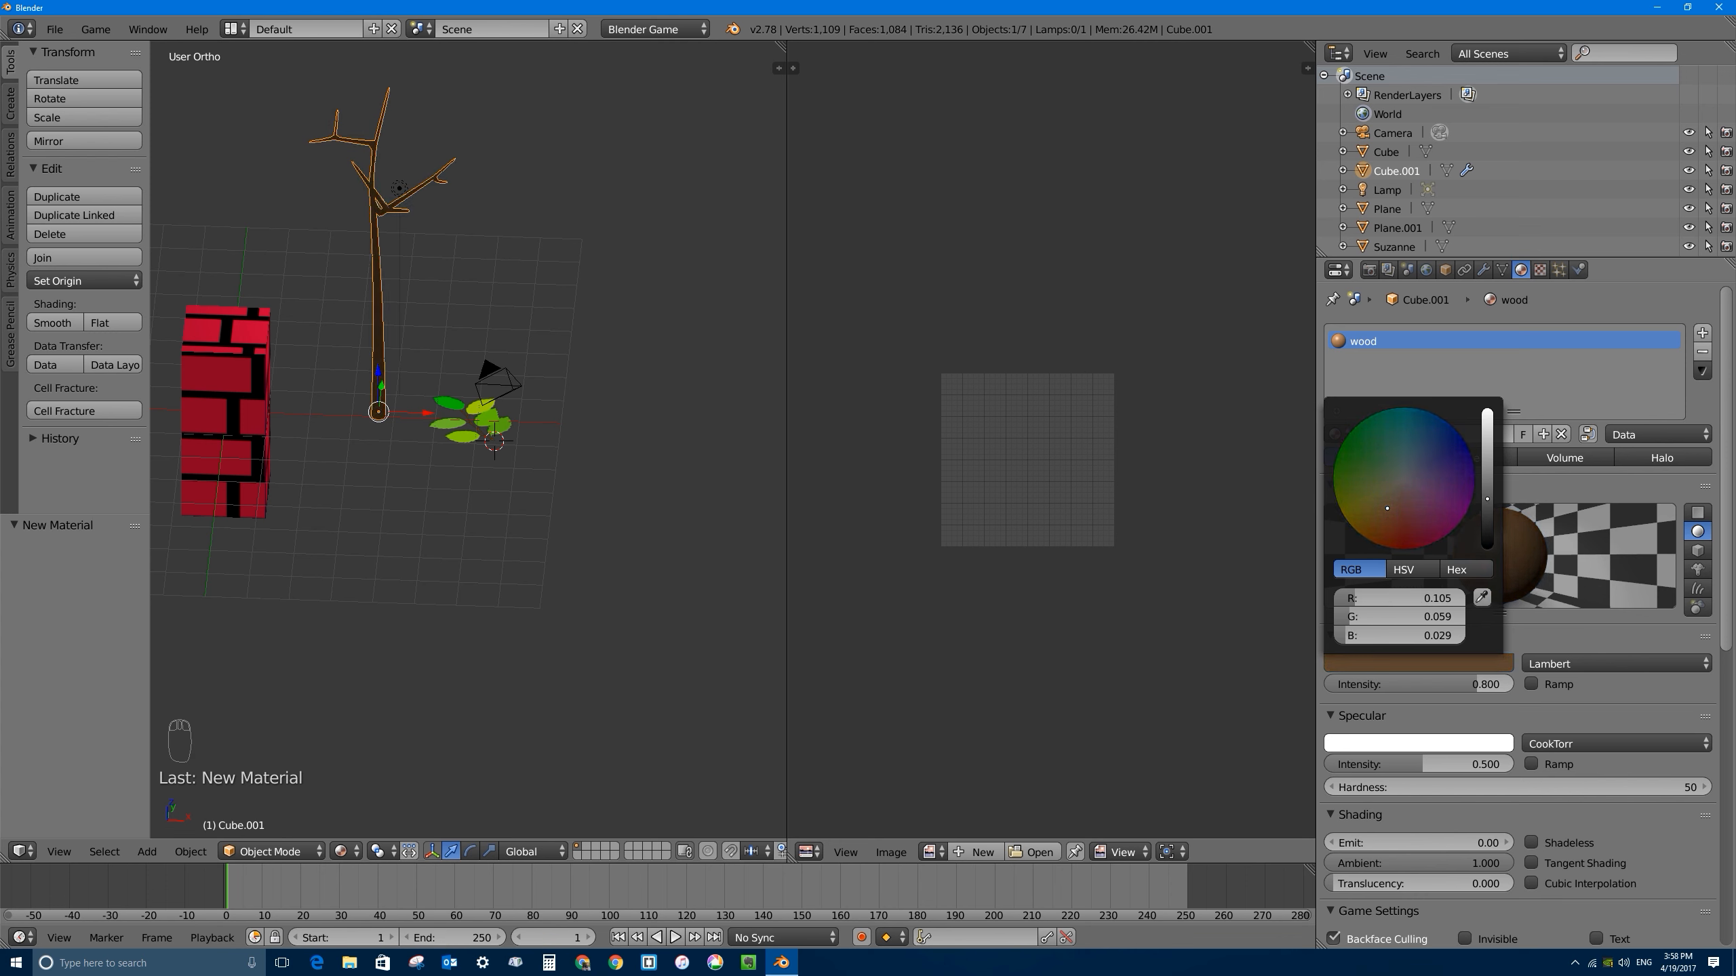
{"action": "left_click_drag", "start_coordinate": [1376, 525], "coordinate": [1380, 525]}
{"action": "left_click_drag", "start_coordinate": [1378, 764], "coordinate": [1325, 764]}
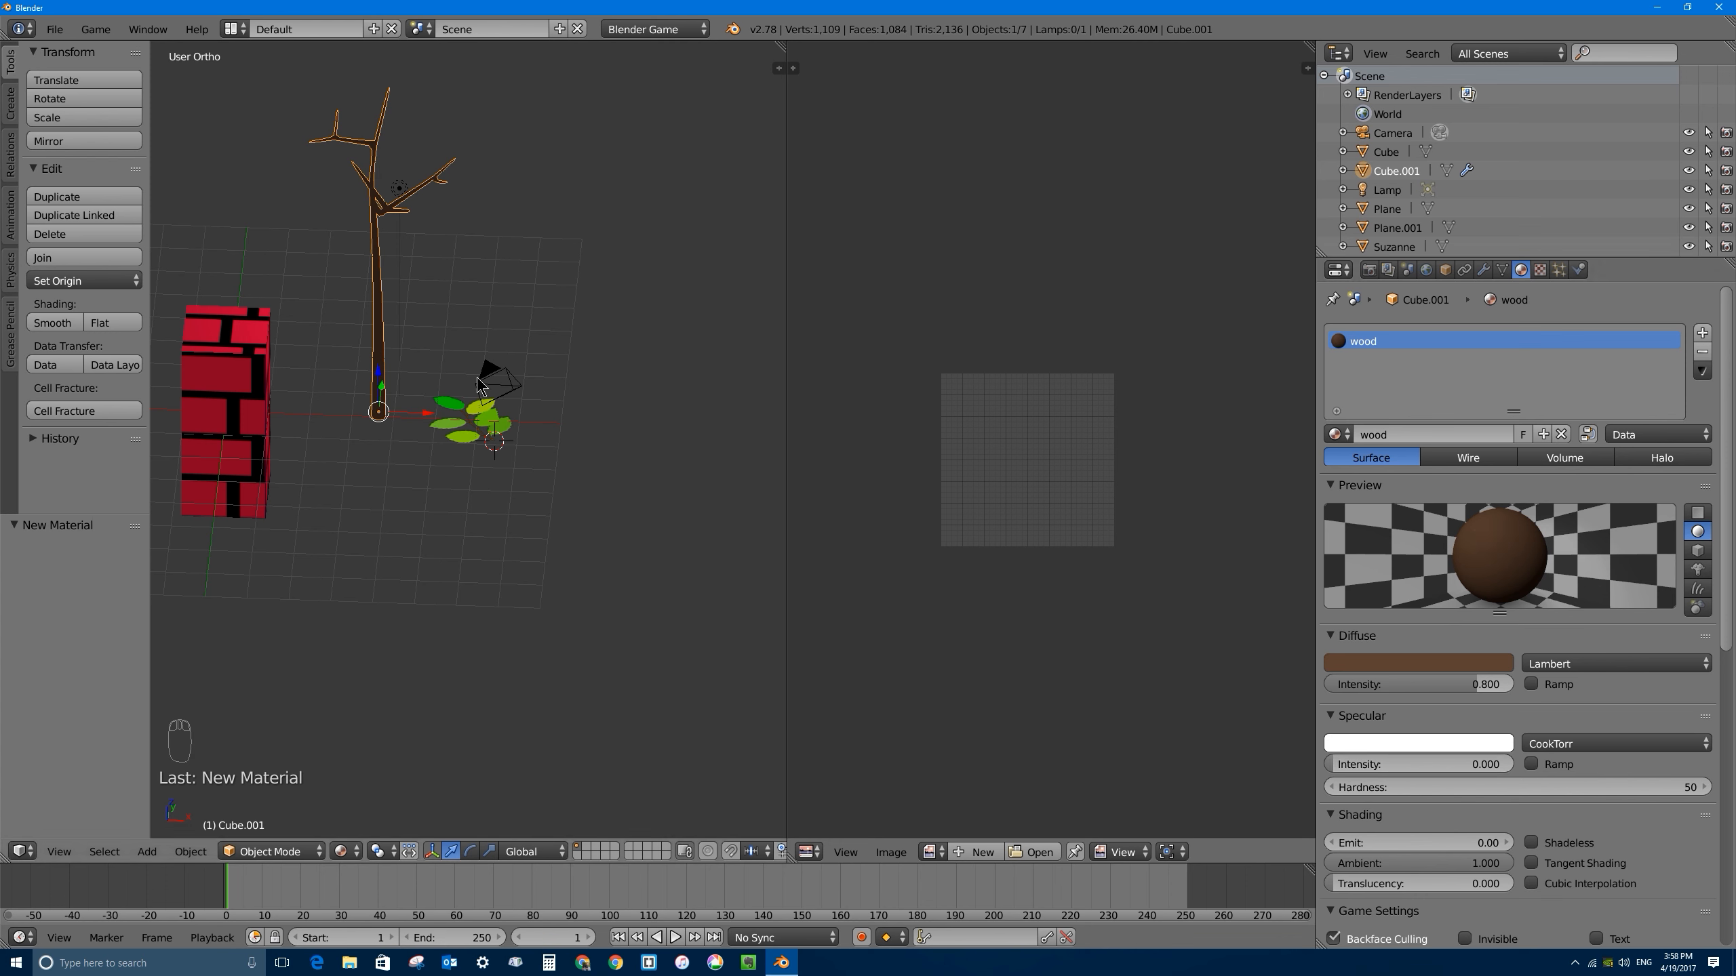
Step: Select the leaf plane and enter Edit Mode
{"action": "middle_click_drag", "start_coordinate": [478, 385], "coordinate": [427, 431]}
{"action": "right_click", "coordinate": [472, 416]}
{"action": "scroll", "coordinate": [441, 438], "scroll_direction": "up", "scroll_amount": 7}
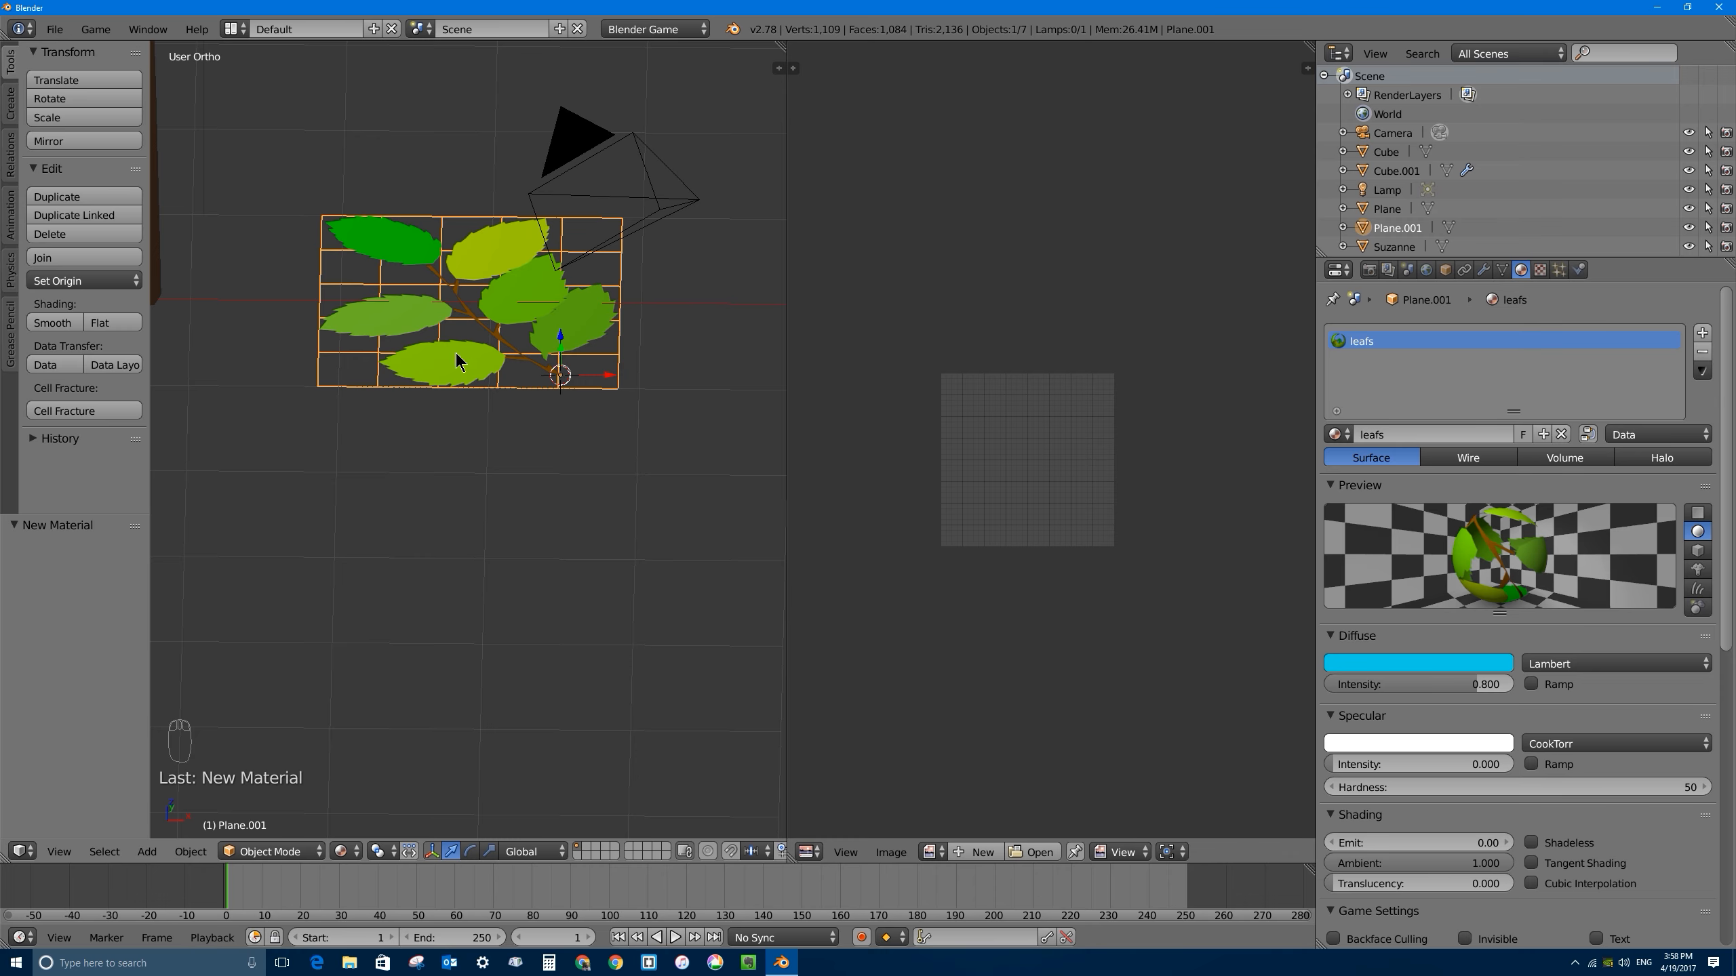
{"action": "middle_click_drag", "start_coordinate": [505, 390], "coordinate": [437, 273]}
{"action": "key", "text": "Tab"}
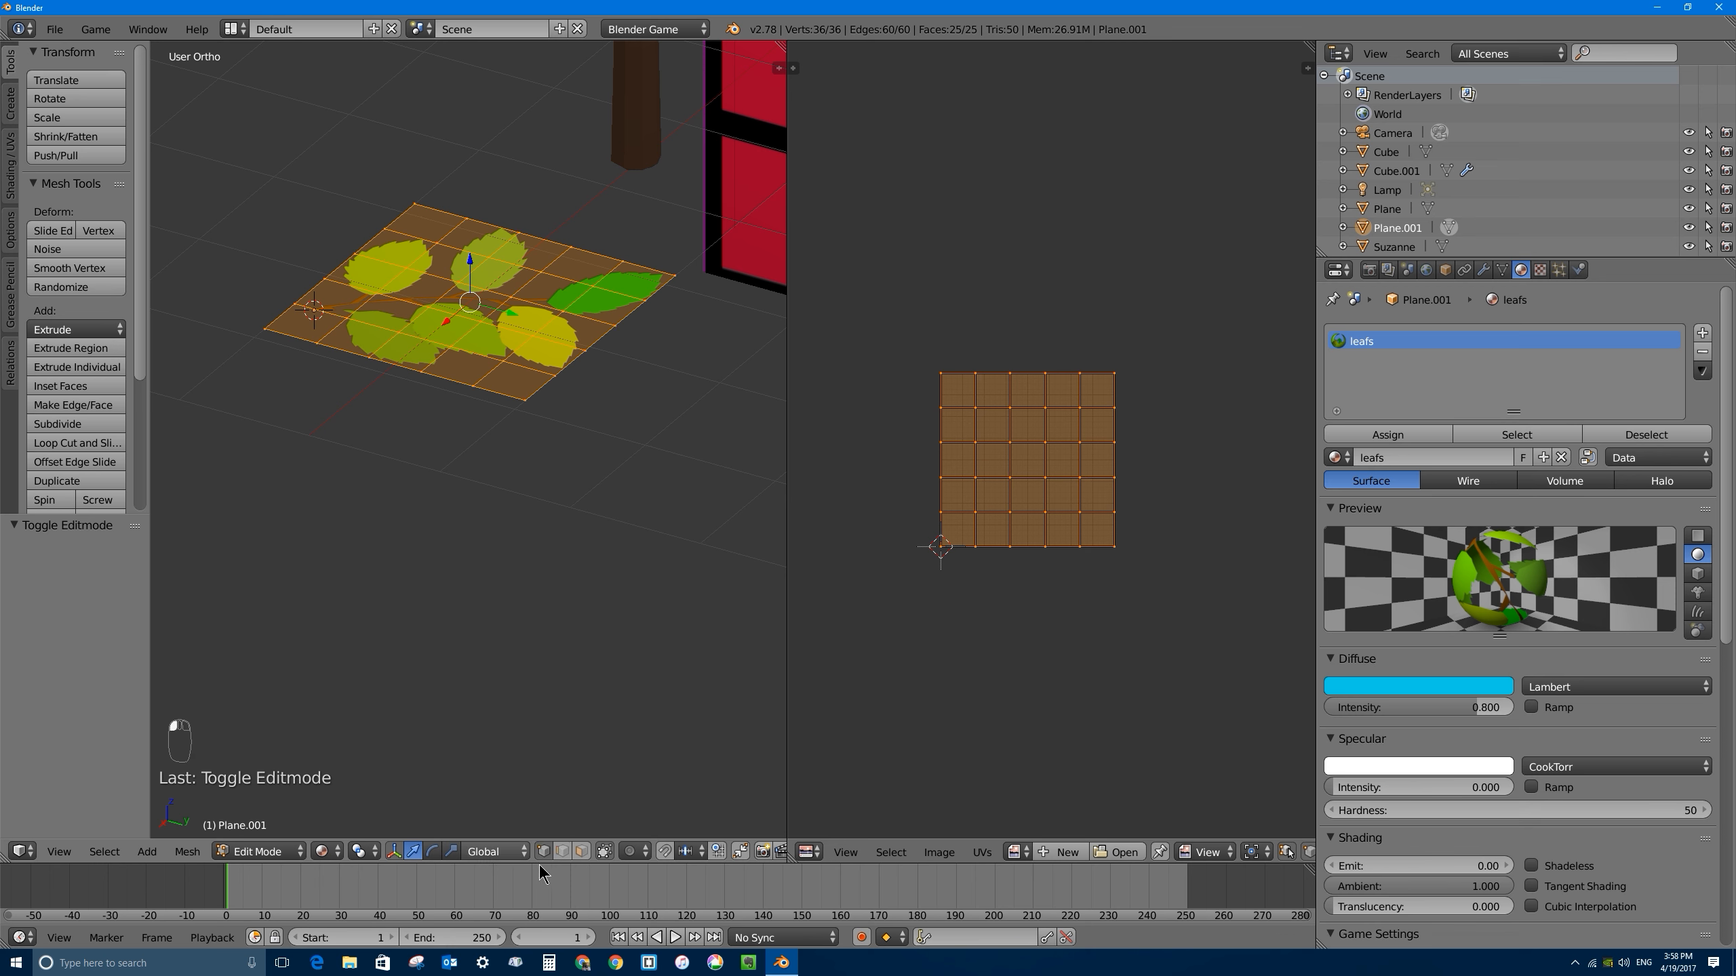
Step: Try to bend the leaf plane's far corner down by moving its corner vertex, then that vertex with its two neighbours
{"action": "right_click", "coordinate": [674, 274]}
{"action": "left_click_drag", "start_coordinate": [676, 246], "coordinate": [678, 306]}
{"action": "key", "text": "ctrl+z"}
{"action": "right_click", "coordinate": [646, 305], "text": "shift"}
{"action": "right_click", "coordinate": [627, 255], "text": "shift"}
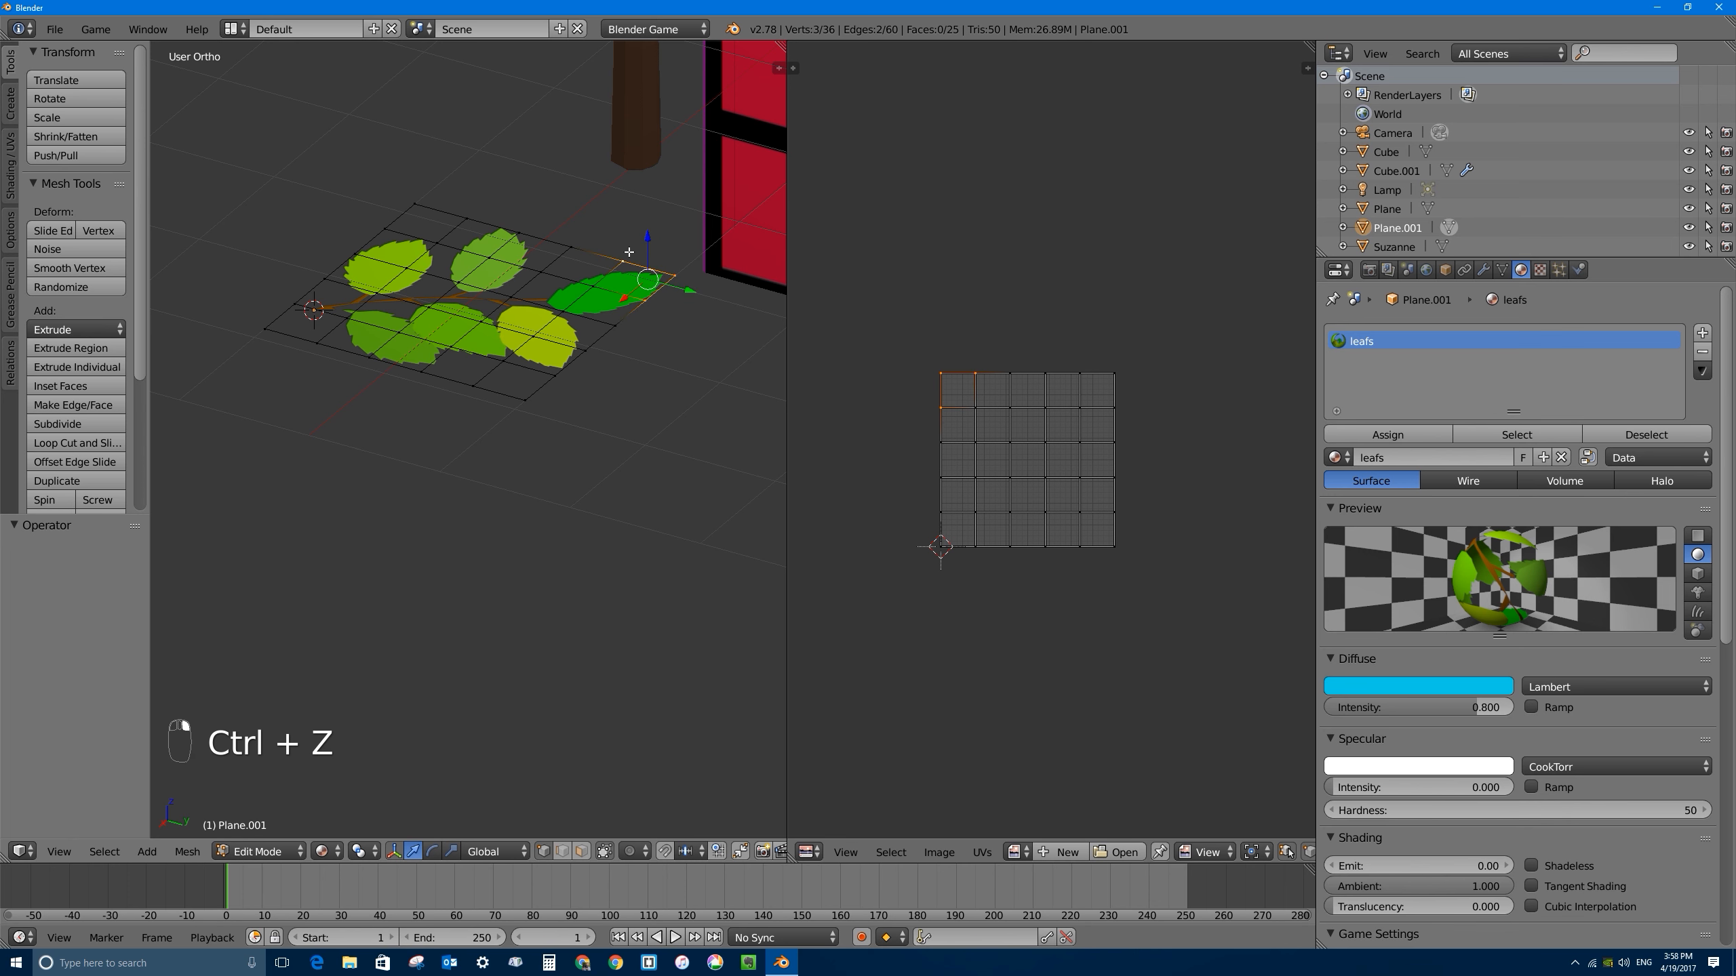
{"action": "key", "text": "g"}
{"action": "left_click", "coordinate": [670, 323]}
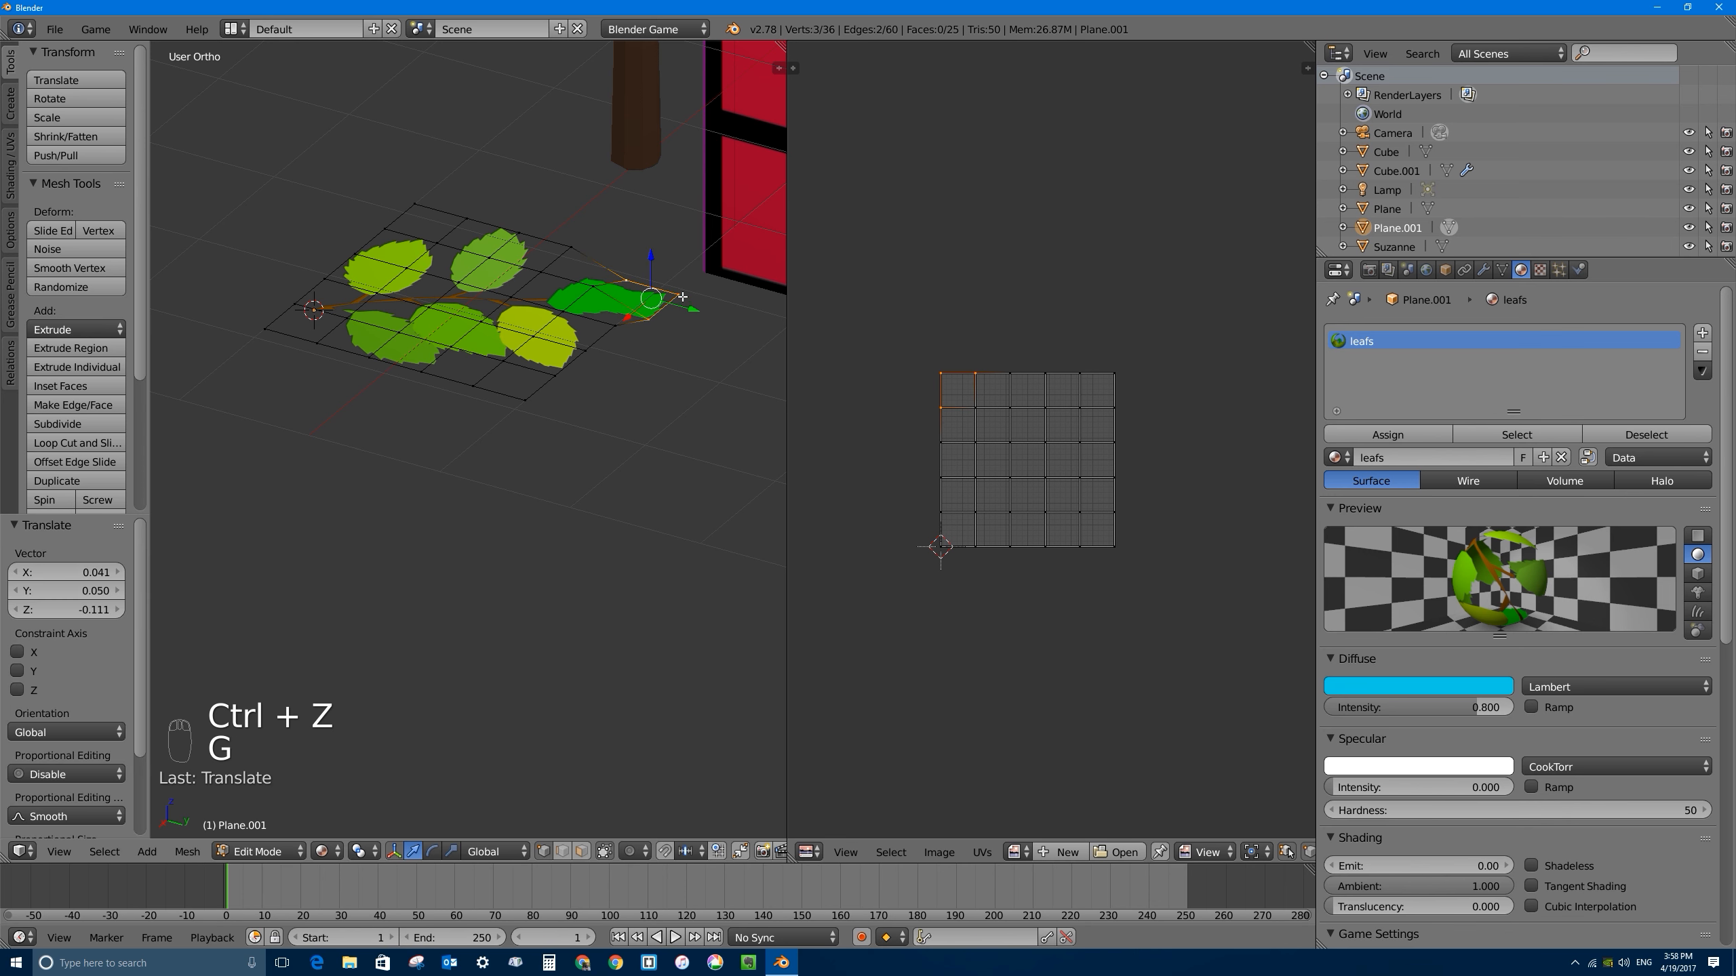
Step: Try lowering the far corner vertex alone, then undo the corner moves on the leaf plane
{"action": "right_click", "coordinate": [681, 297]}
{"action": "left_click_drag", "start_coordinate": [673, 253], "coordinate": [676, 275]}
{"action": "mouse_move", "coordinate": [608, 328]}
{"action": "middle_mouse_down"}
{"action": "mouse_move", "coordinate": [567, 296]}
{"action": "mouse_move", "coordinate": [582, 379]}
{"action": "mouse_move", "coordinate": [618, 357]}
{"action": "middle_mouse_up"}
{"action": "key", "text": "ctrl+z"}
{"action": "key", "text": "ctrl+z"}
{"action": "key", "text": "ctrl+z"}
{"action": "key", "text": "ctrl+z"}
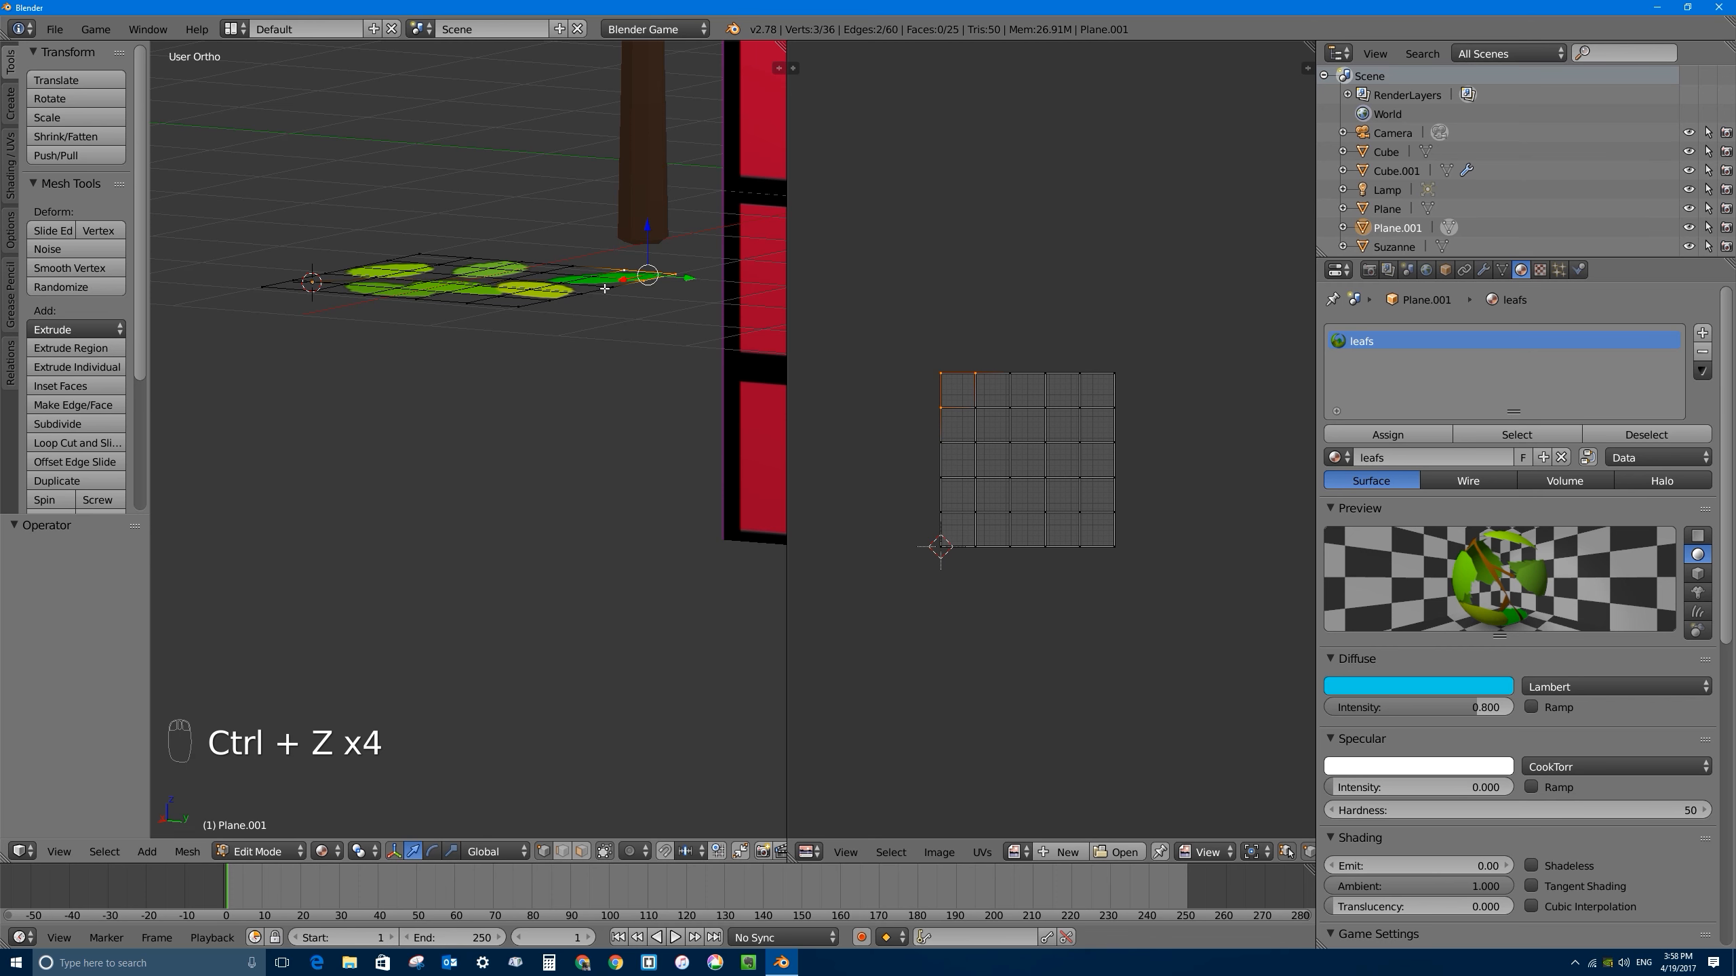
Step: Select only the leaf plane's far corner vertex, widen the 3D view and enable proportional editing
{"action": "key", "text": "a"}
{"action": "right_click", "coordinate": [673, 278]}
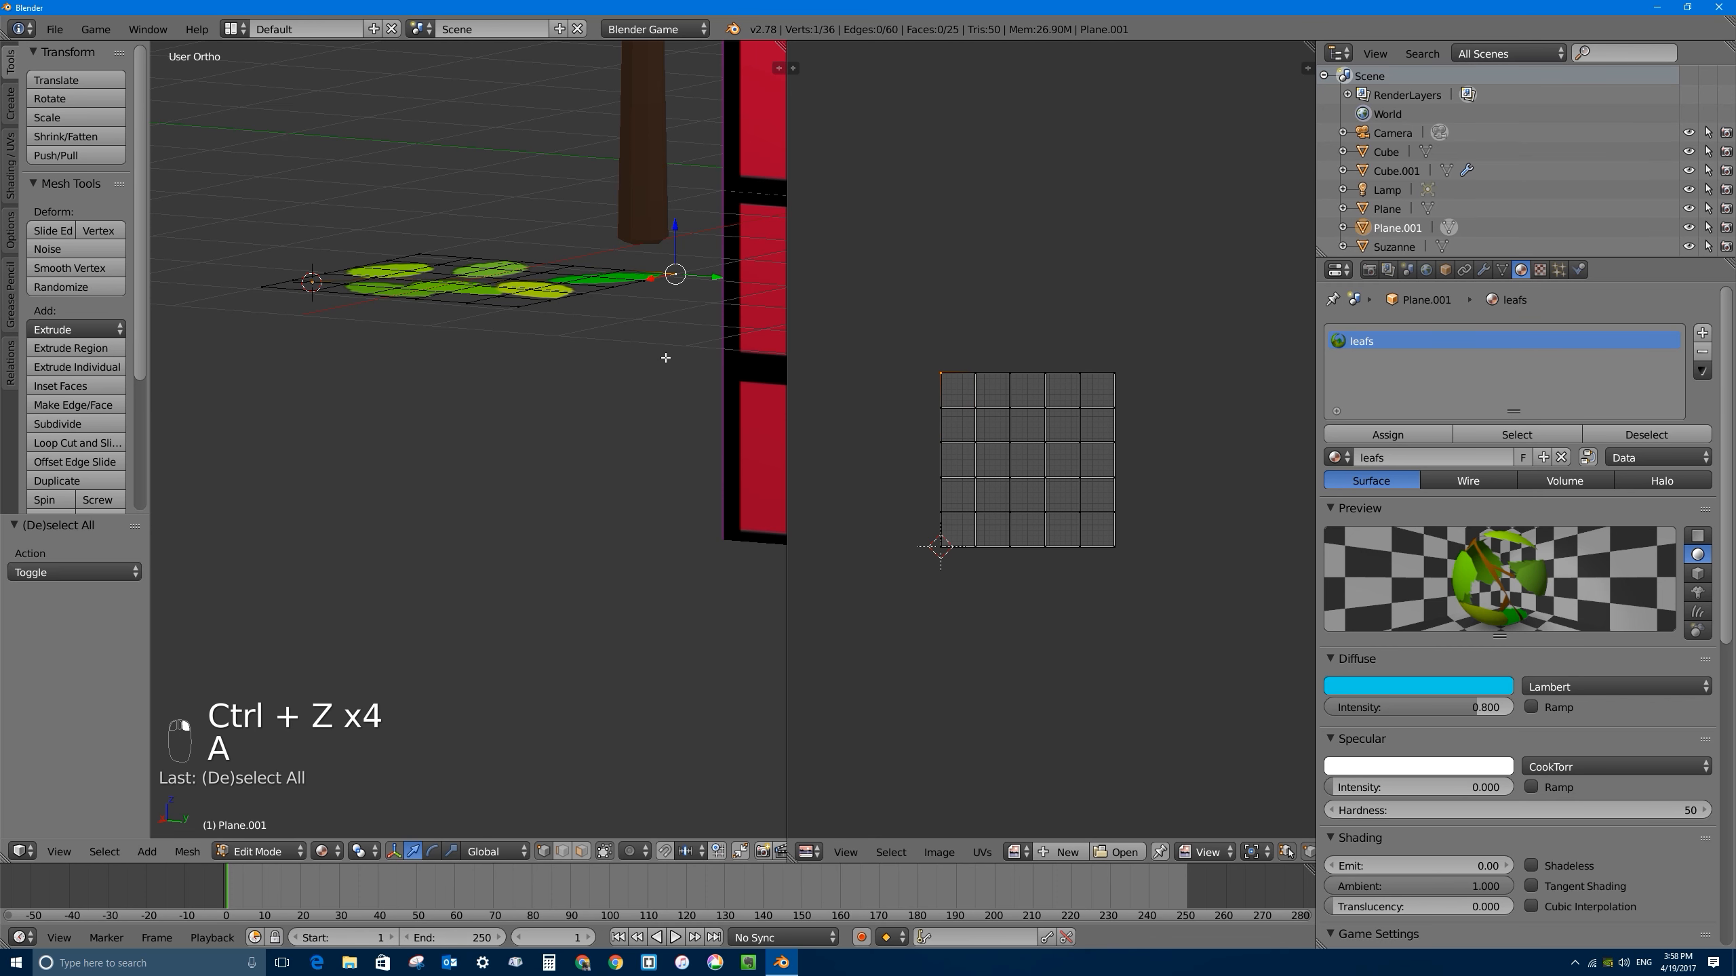
{"action": "middle_click_drag", "start_coordinate": [667, 358], "coordinate": [667, 689]}
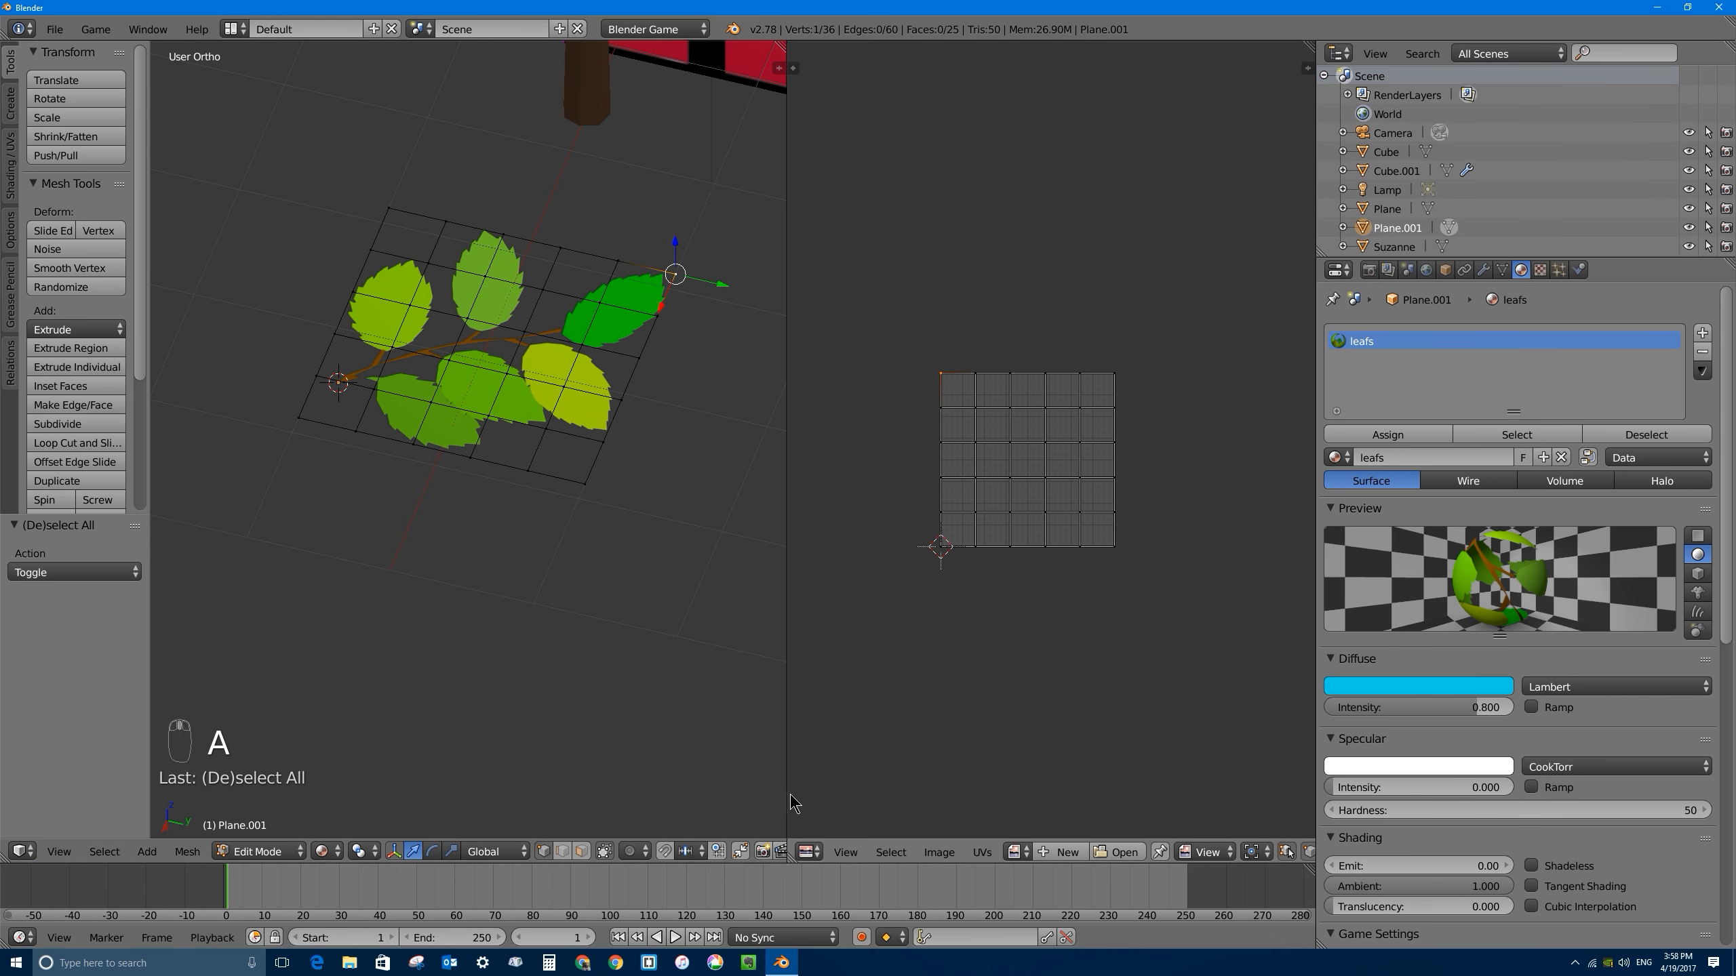
{"action": "left_click_drag", "start_coordinate": [786, 793], "coordinate": [901, 800]}
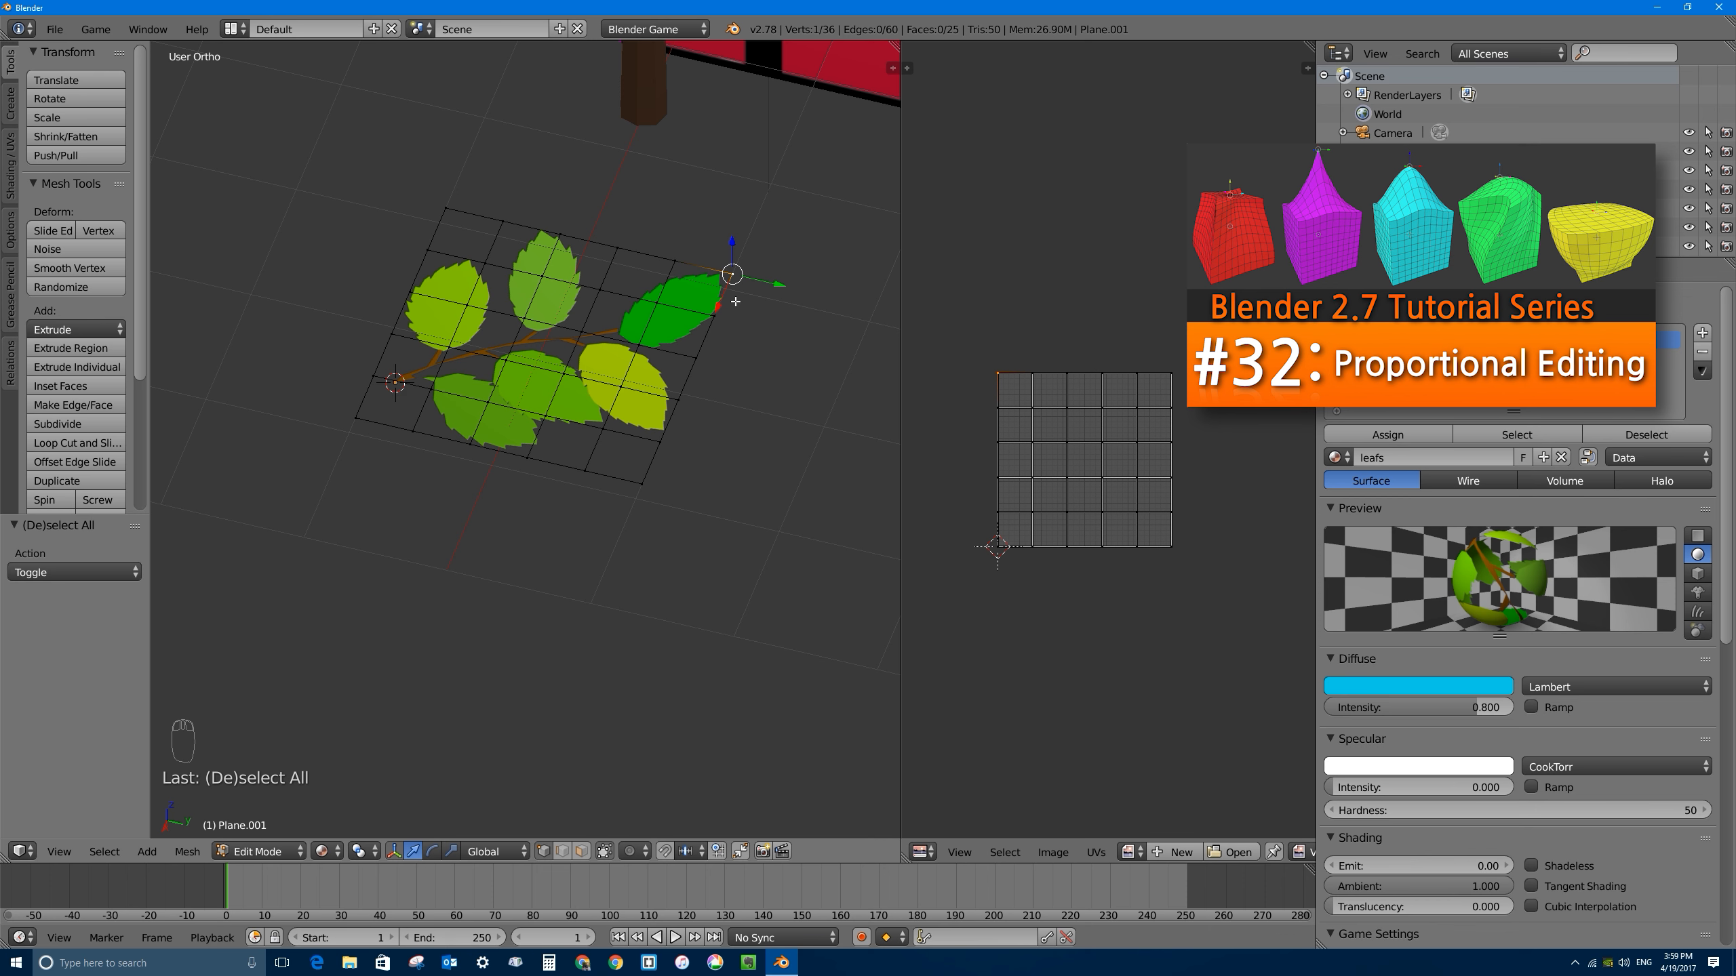
{"action": "middle_click_drag", "start_coordinate": [735, 301], "coordinate": [722, 356]}
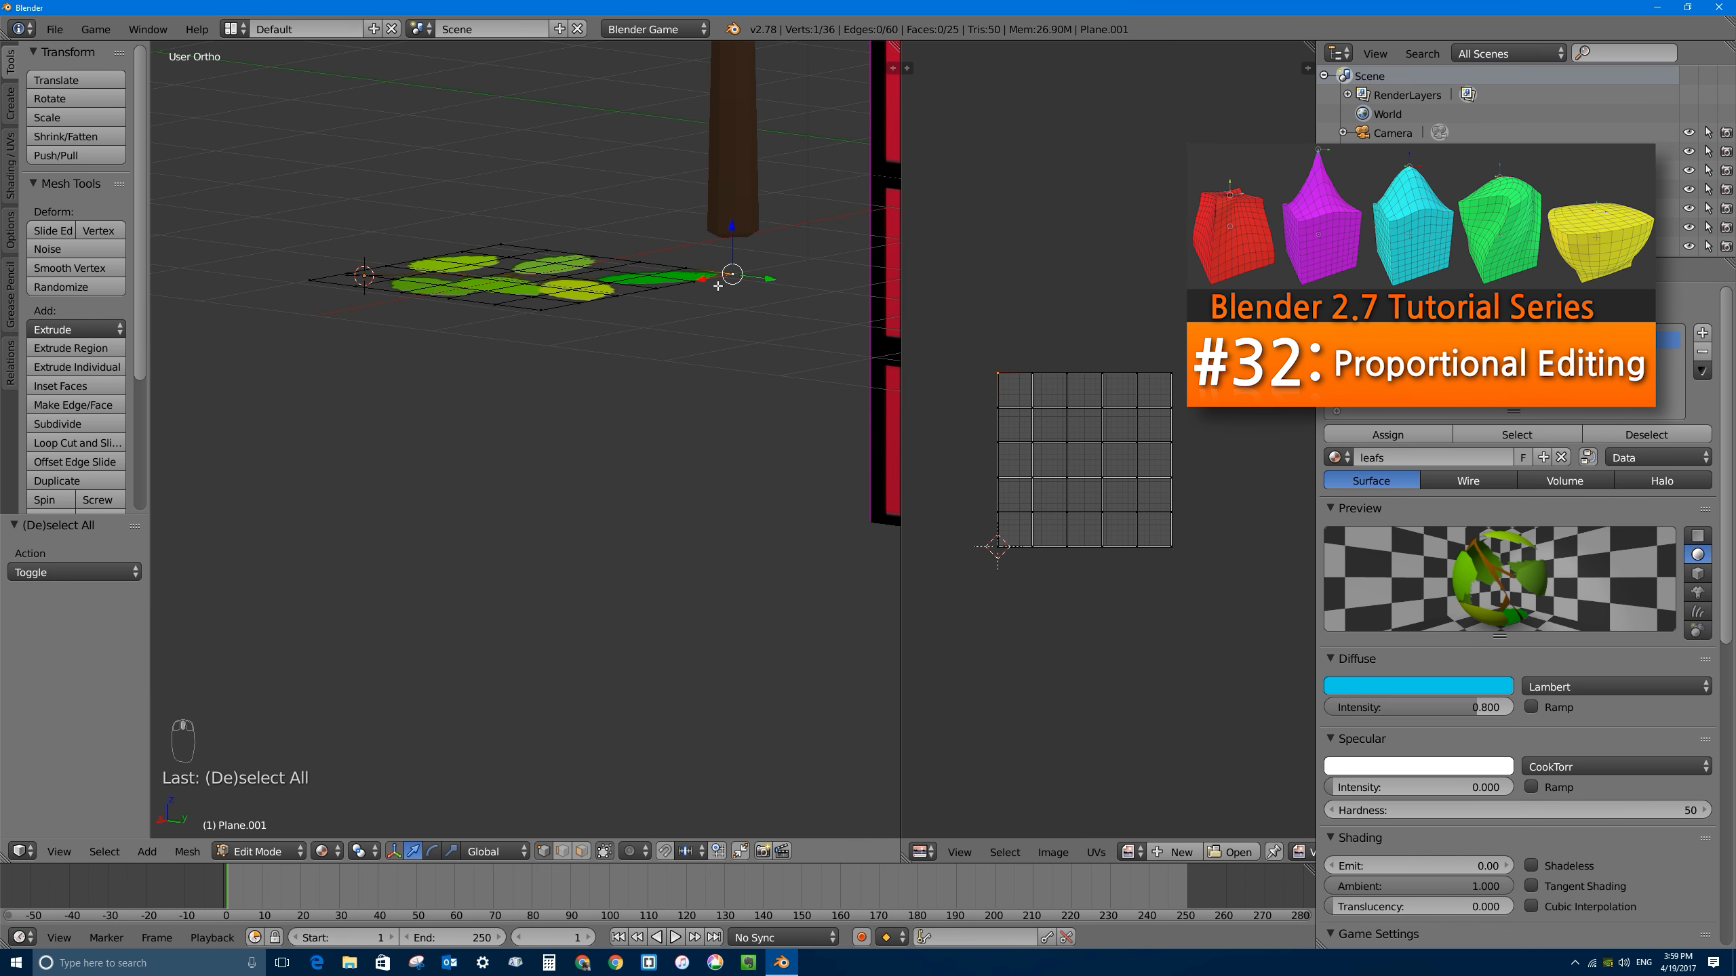
{"action": "left_click", "coordinate": [632, 852]}
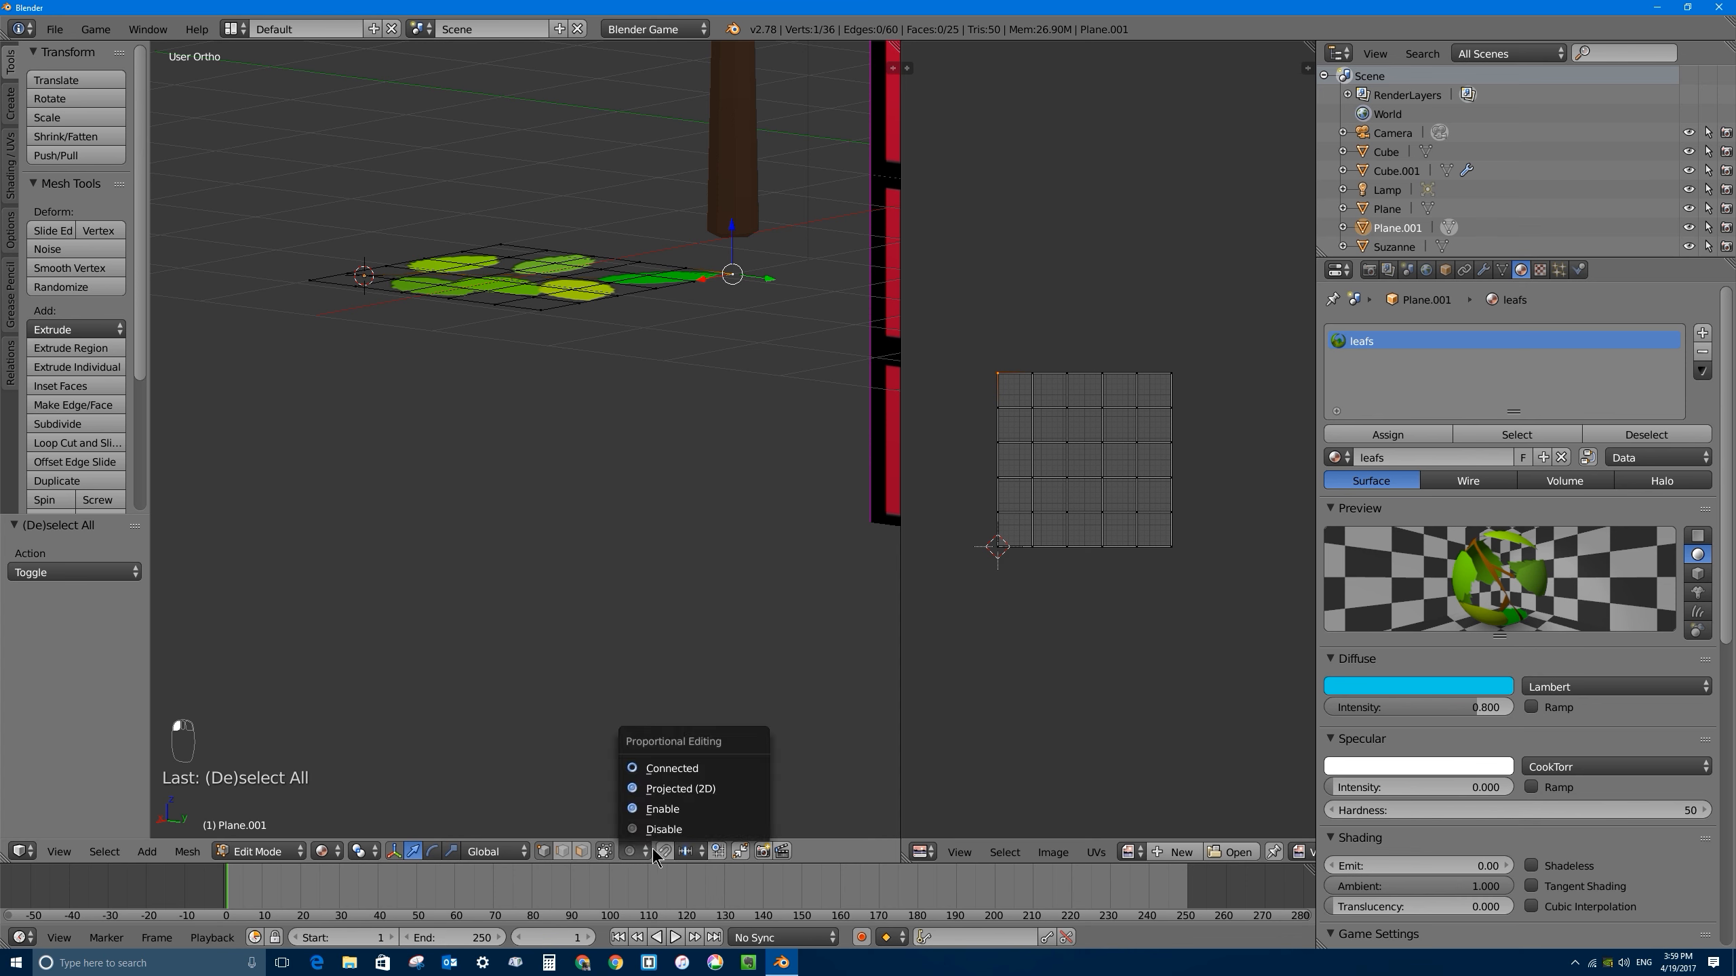
{"action": "left_click", "coordinate": [663, 810]}
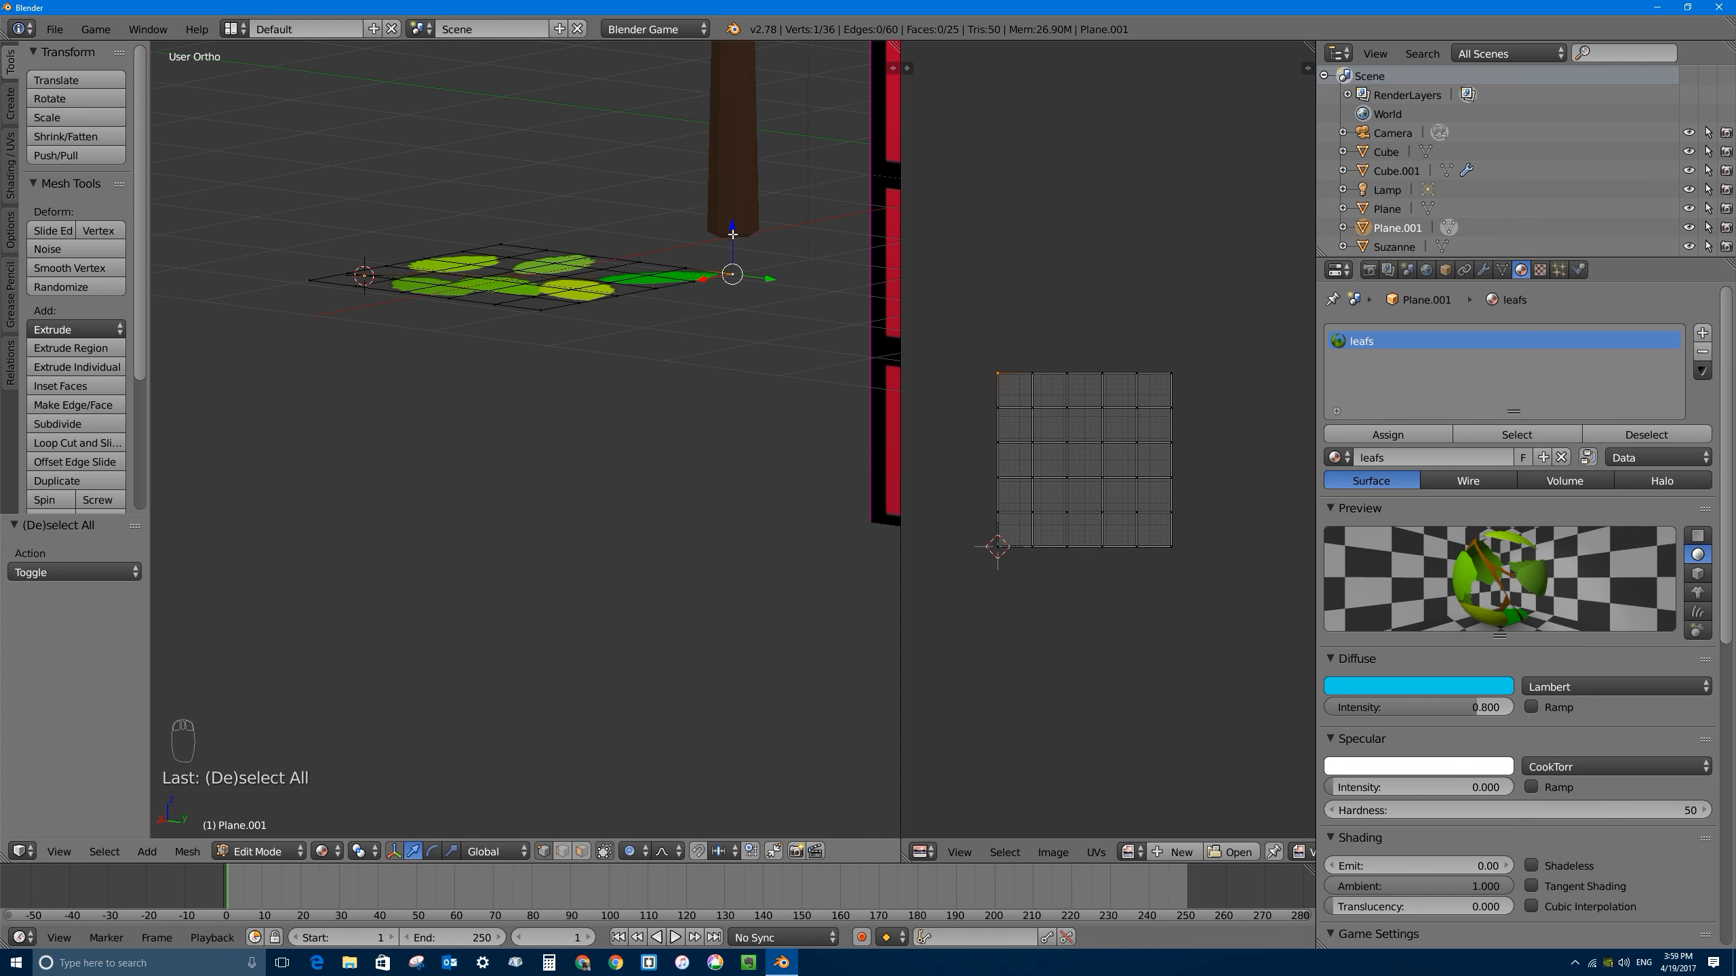
Step: Set the proportional editing size to 2.36 while test-moving the far corner vertex, then cancel the move
{"action": "key", "text": "g"}
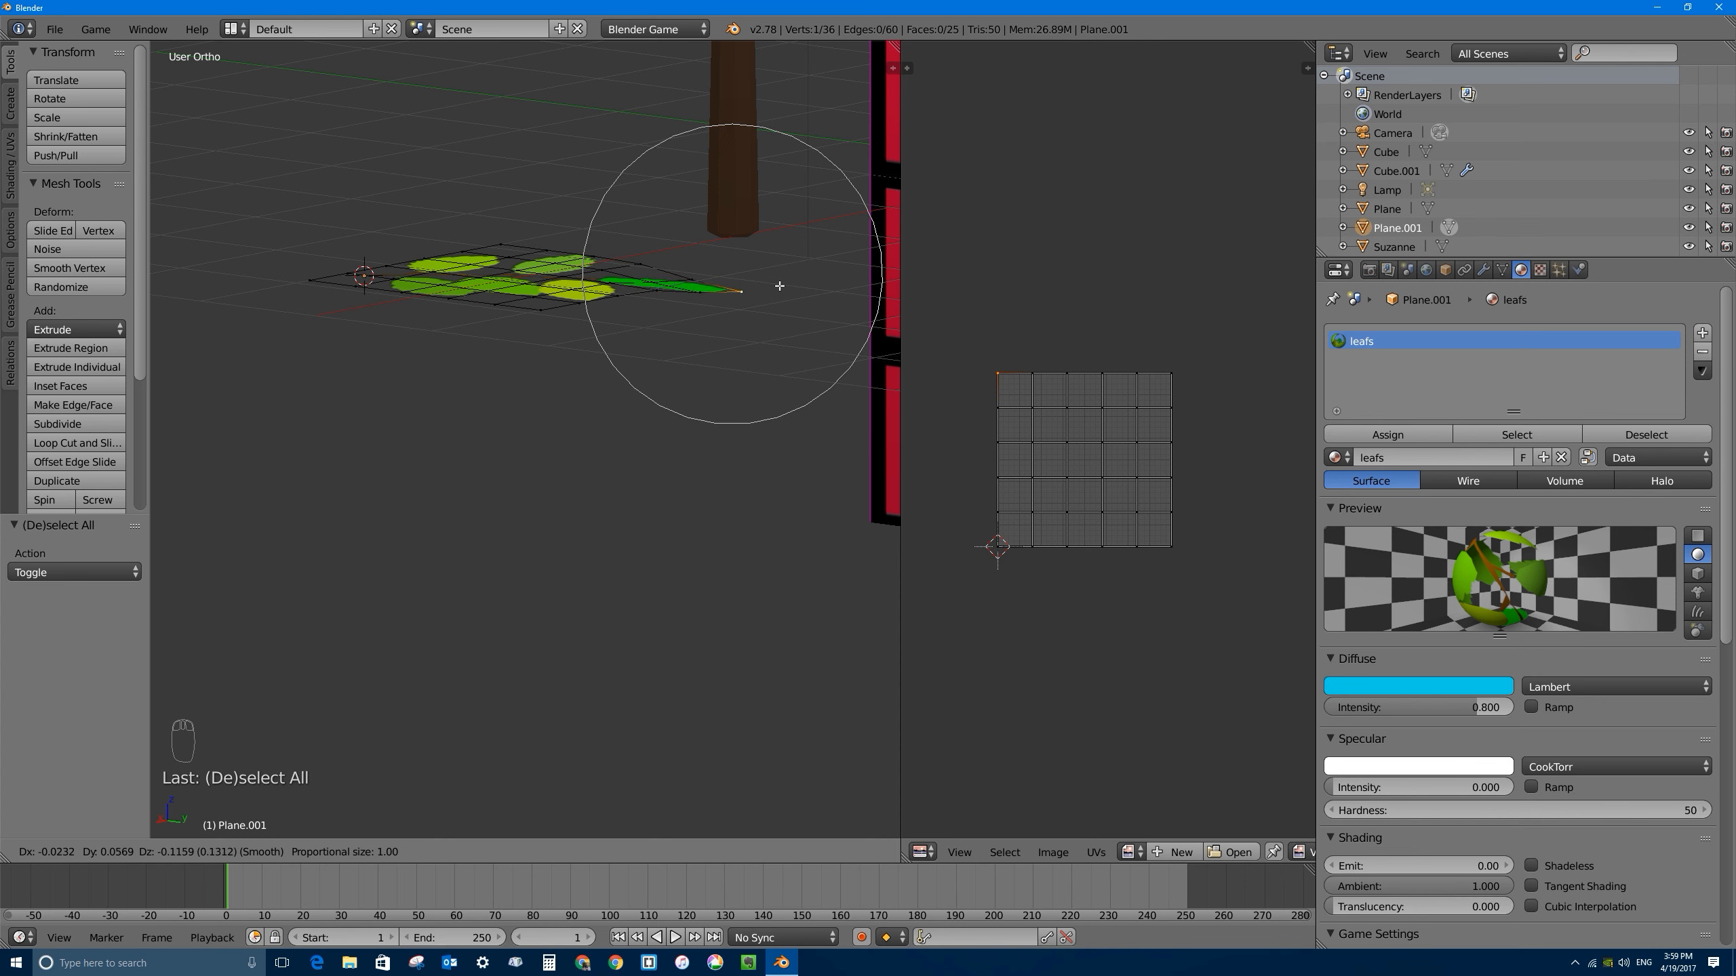
{"action": "left_click", "coordinate": [770, 267]}
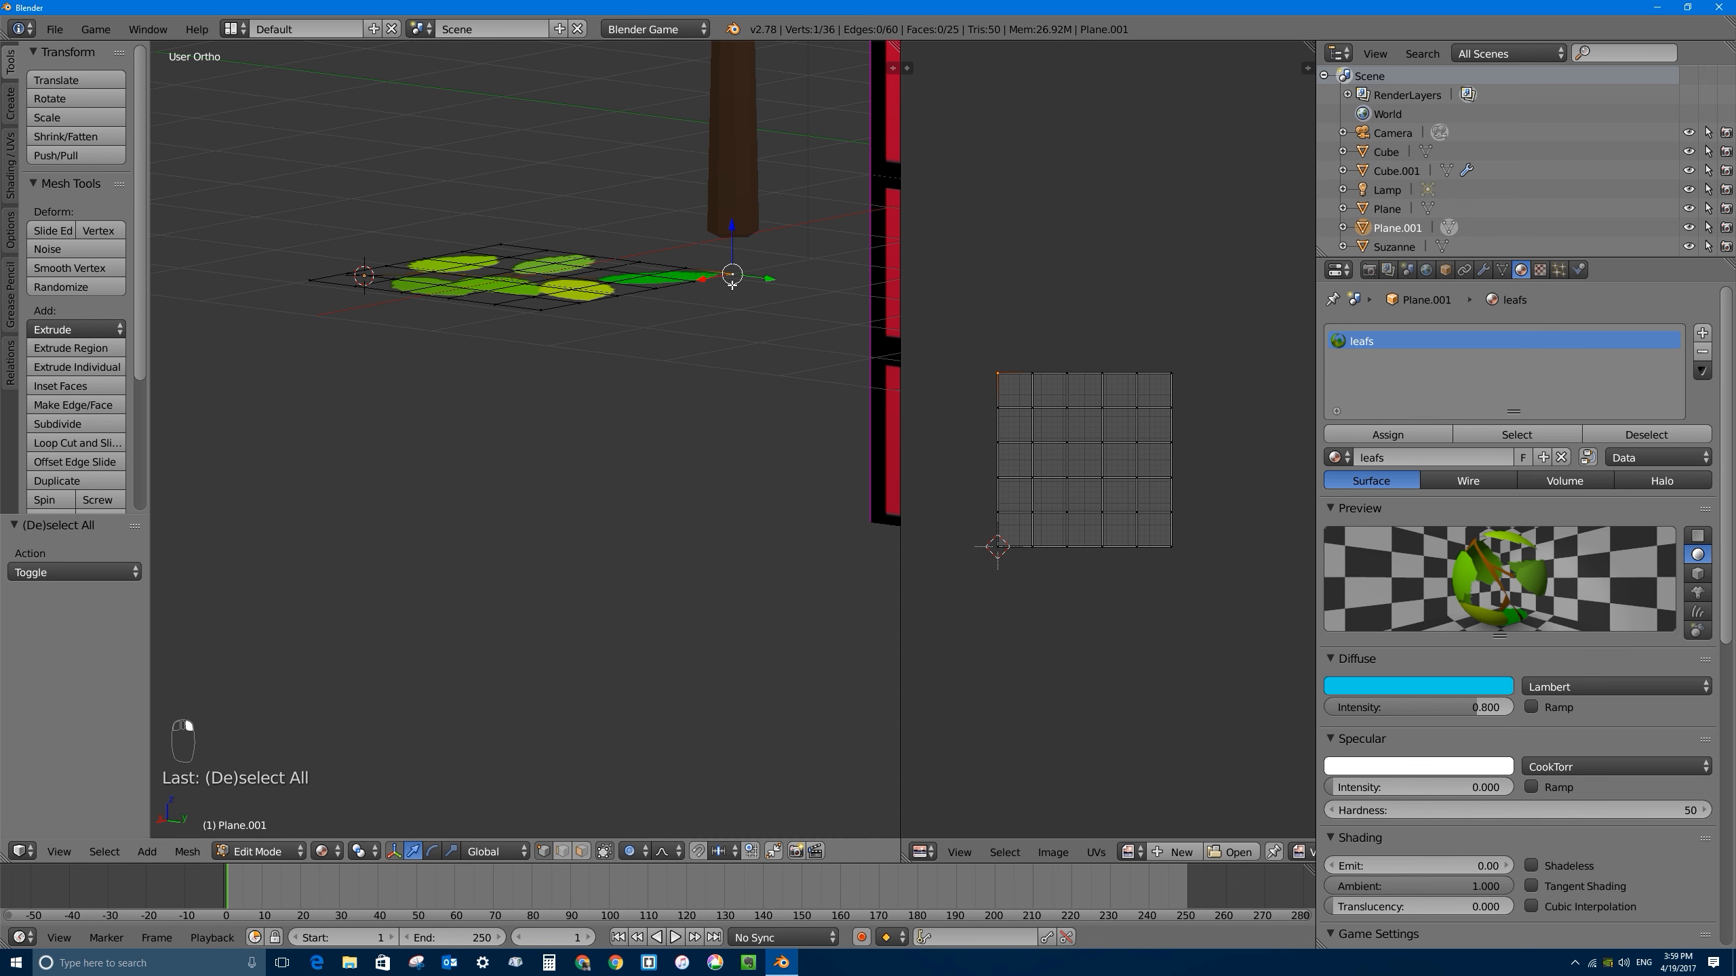
{"action": "key", "text": "g"}
{"action": "scroll", "coordinate": [732, 283], "scroll_direction": "up", "scroll_amount": 6}
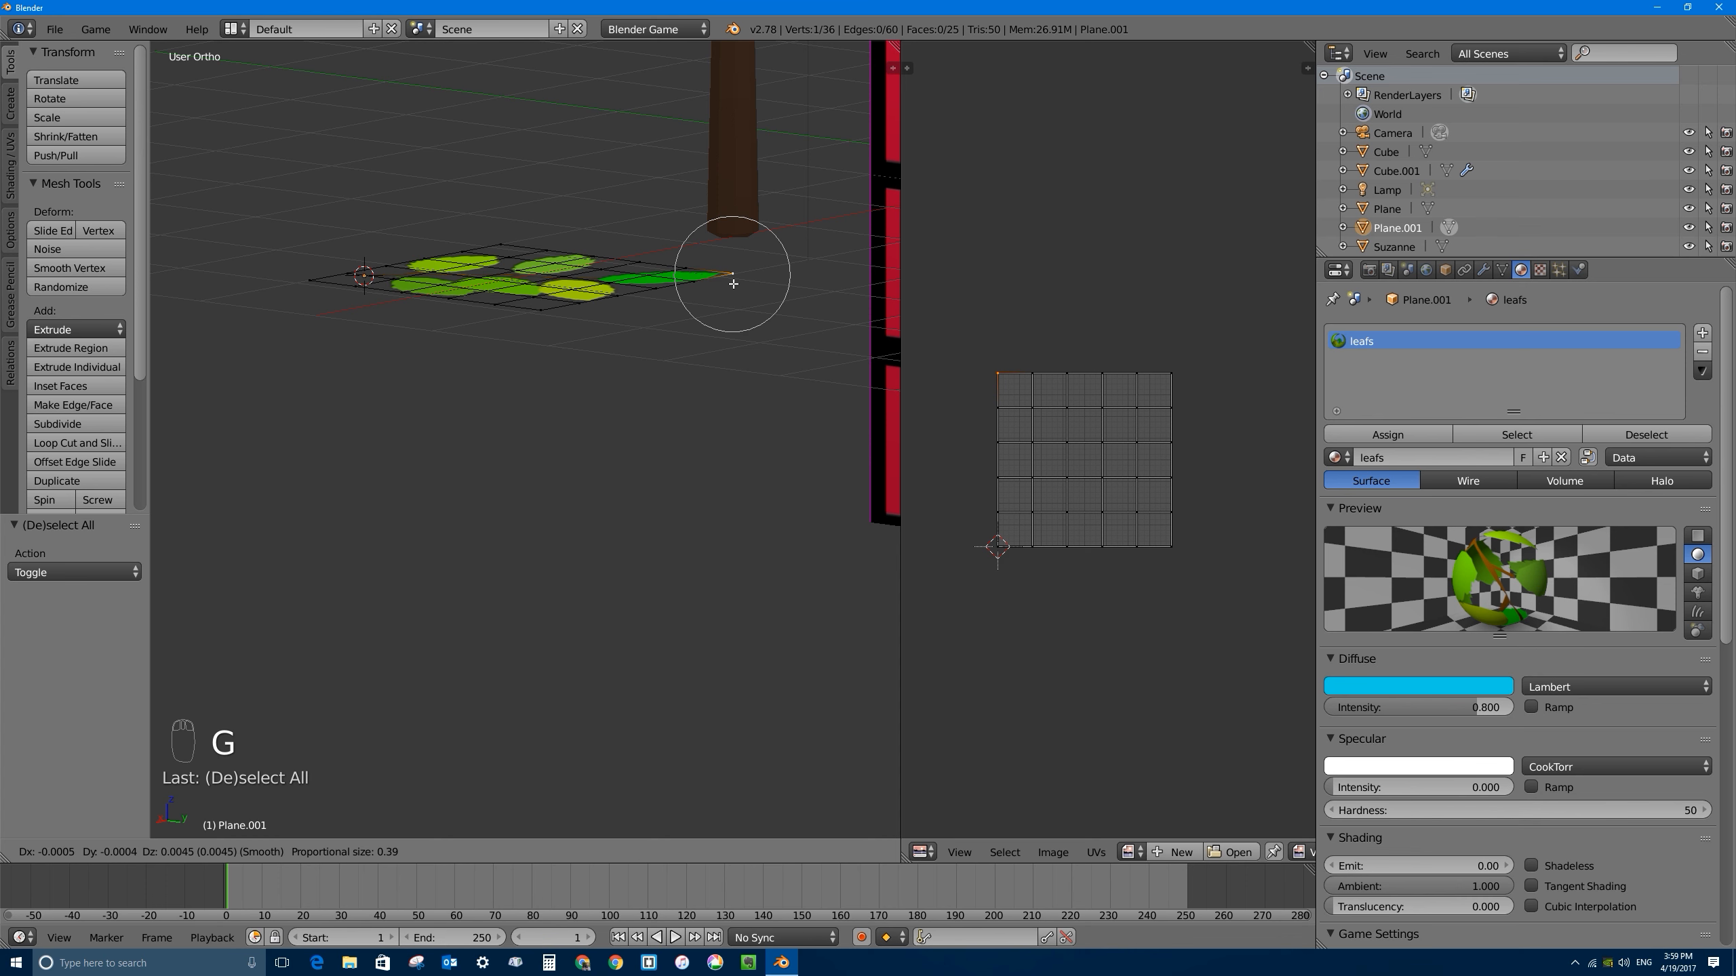
{"action": "scroll", "coordinate": [733, 282], "scroll_direction": "down", "scroll_amount": 13}
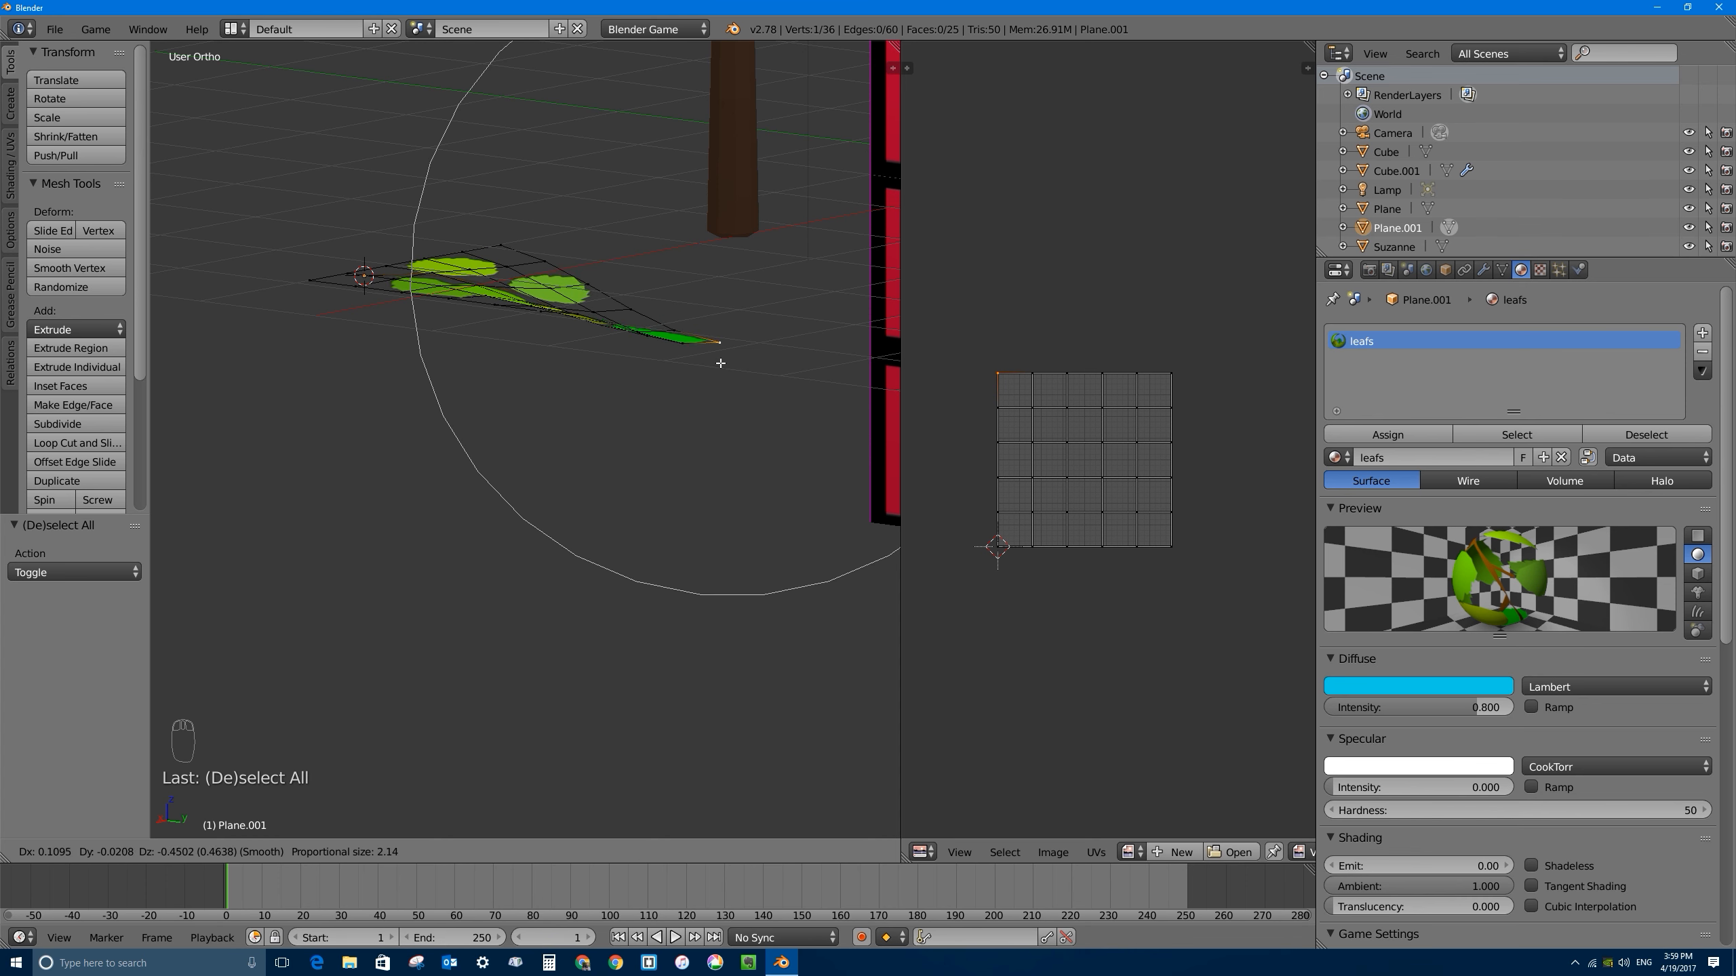
{"action": "scroll", "coordinate": [666, 232], "scroll_direction": "down", "scroll_amount": 1}
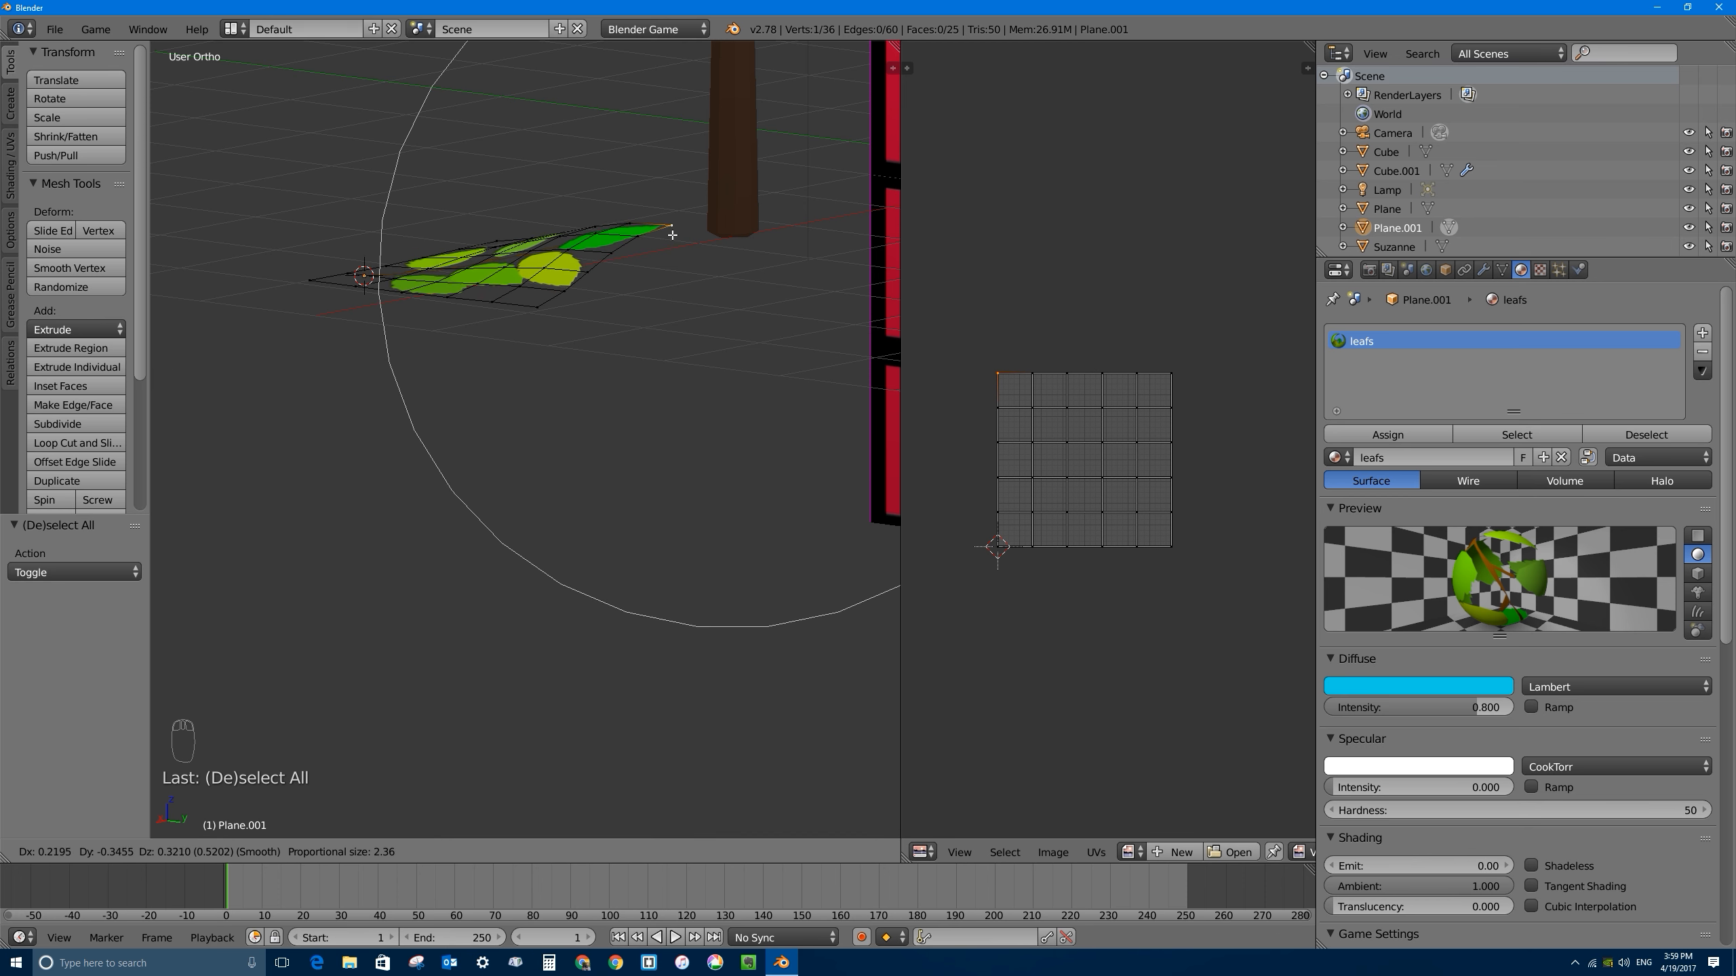
{"action": "right_click", "coordinate": [691, 238]}
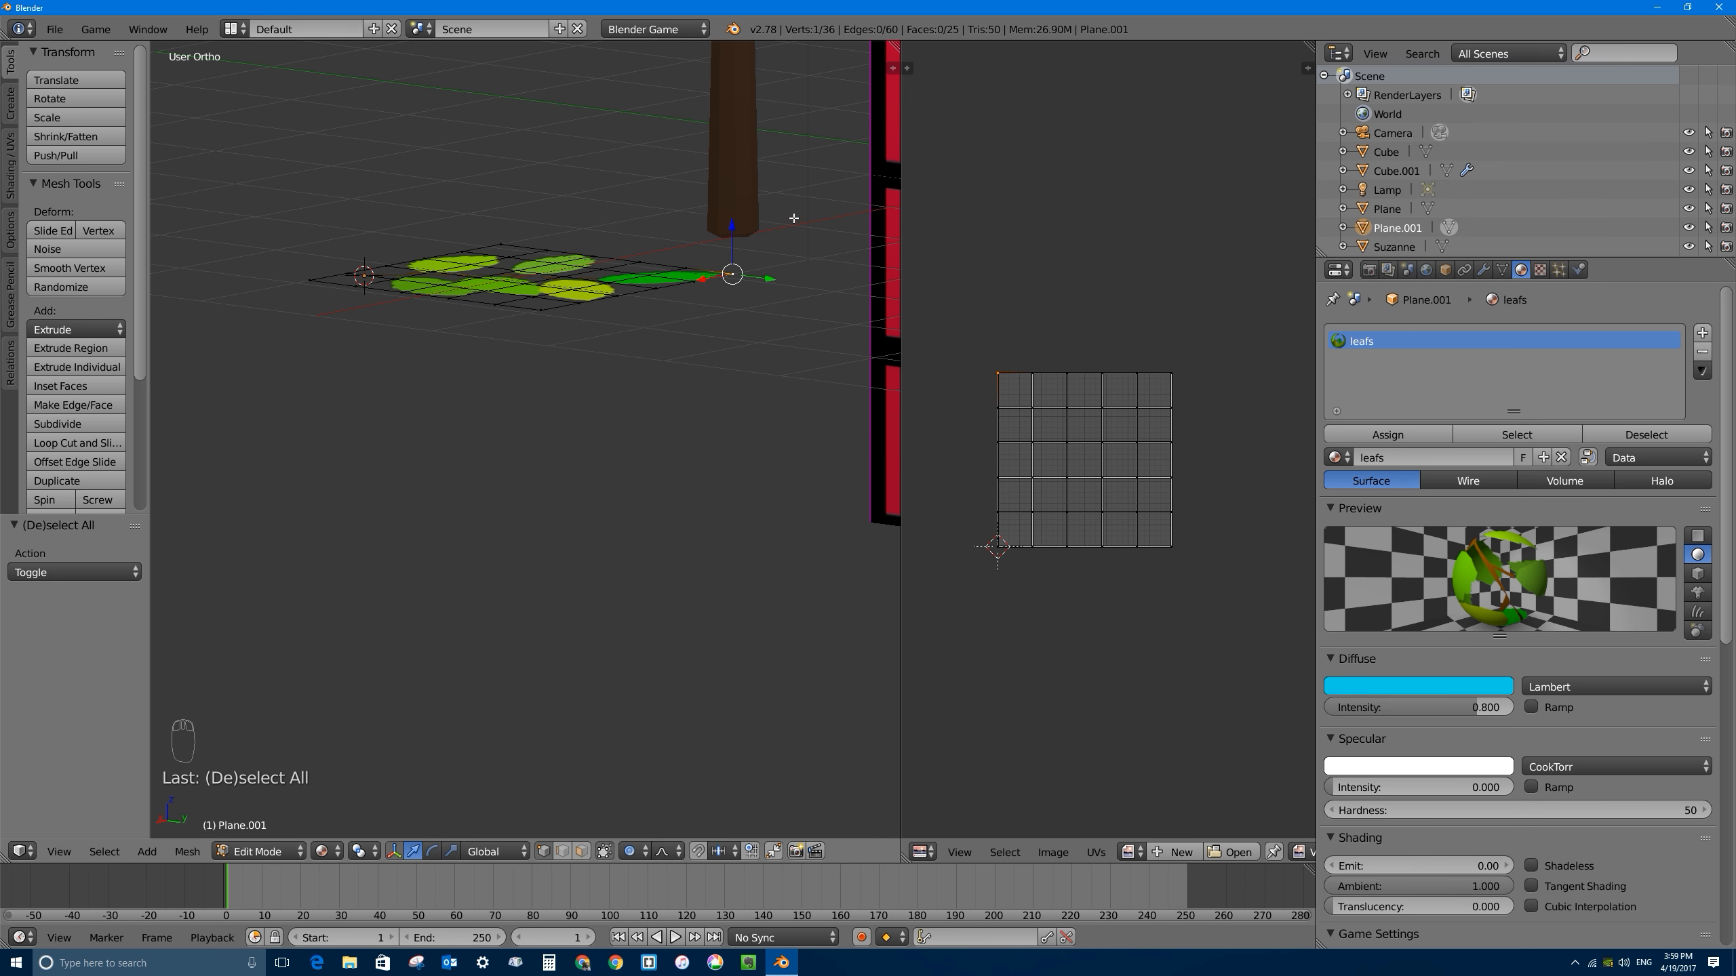
Step: Test rotating around the far corner vertex, then lower it along Z by about 0.56 with proportional editing
{"action": "key", "text": "r"}
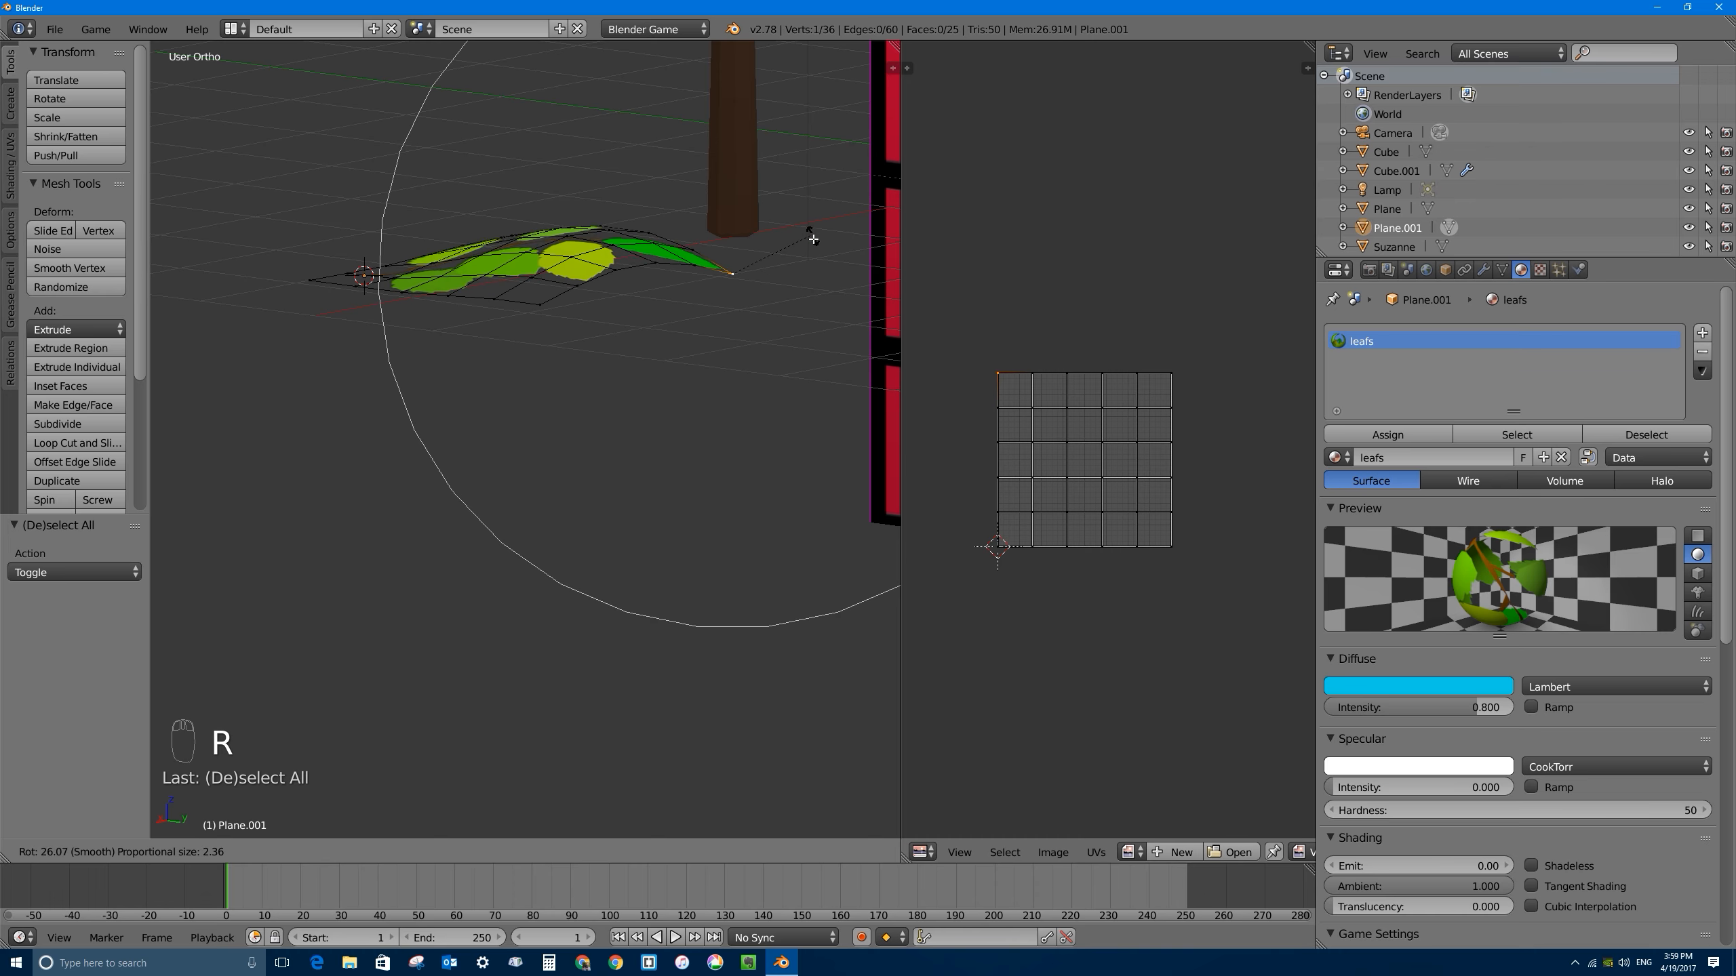
{"action": "left_click", "coordinate": [809, 259]}
{"action": "left_click_drag", "start_coordinate": [736, 220], "coordinate": [724, 308]}
Step: Lower two edge vertices beside the adjacent corner slightly and rotate them about -17.8° with proportional size 1.331
{"action": "middle_click_drag", "start_coordinate": [725, 308], "coordinate": [699, 311]}
{"action": "middle_click_drag", "start_coordinate": [641, 419], "coordinate": [664, 325]}
{"action": "key", "text": "r"}
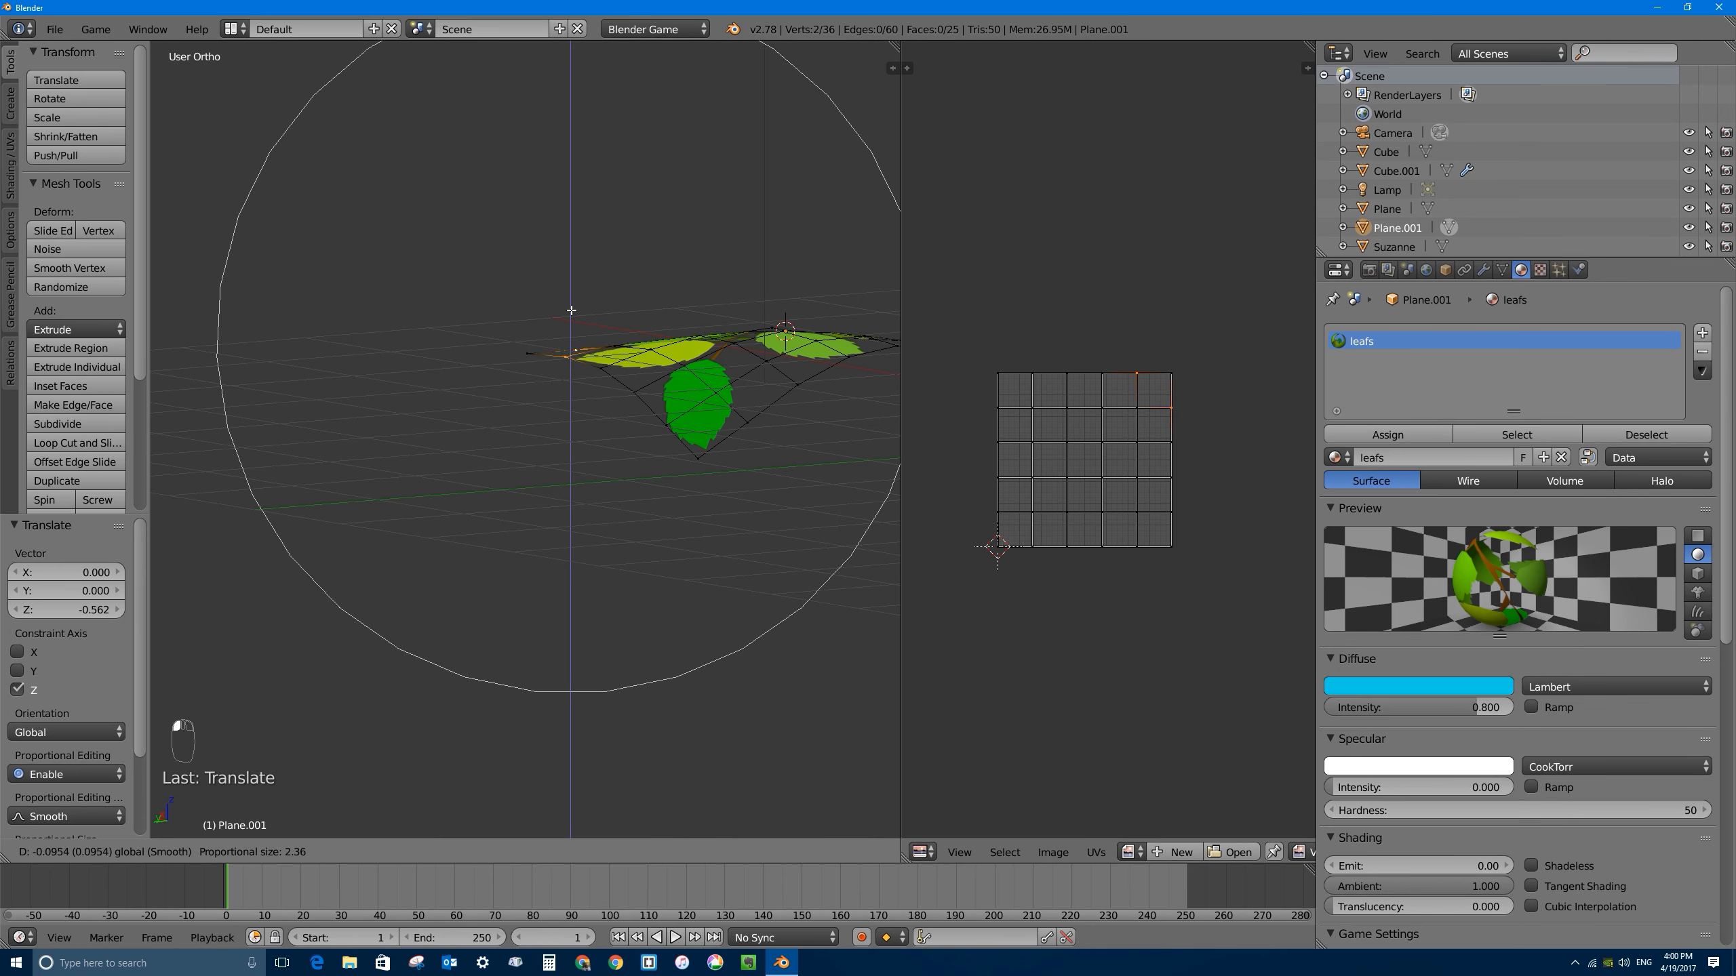
{"action": "scroll", "coordinate": [669, 209], "scroll_direction": "up", "scroll_amount": 6}
{"action": "left_click", "coordinate": [655, 212]}
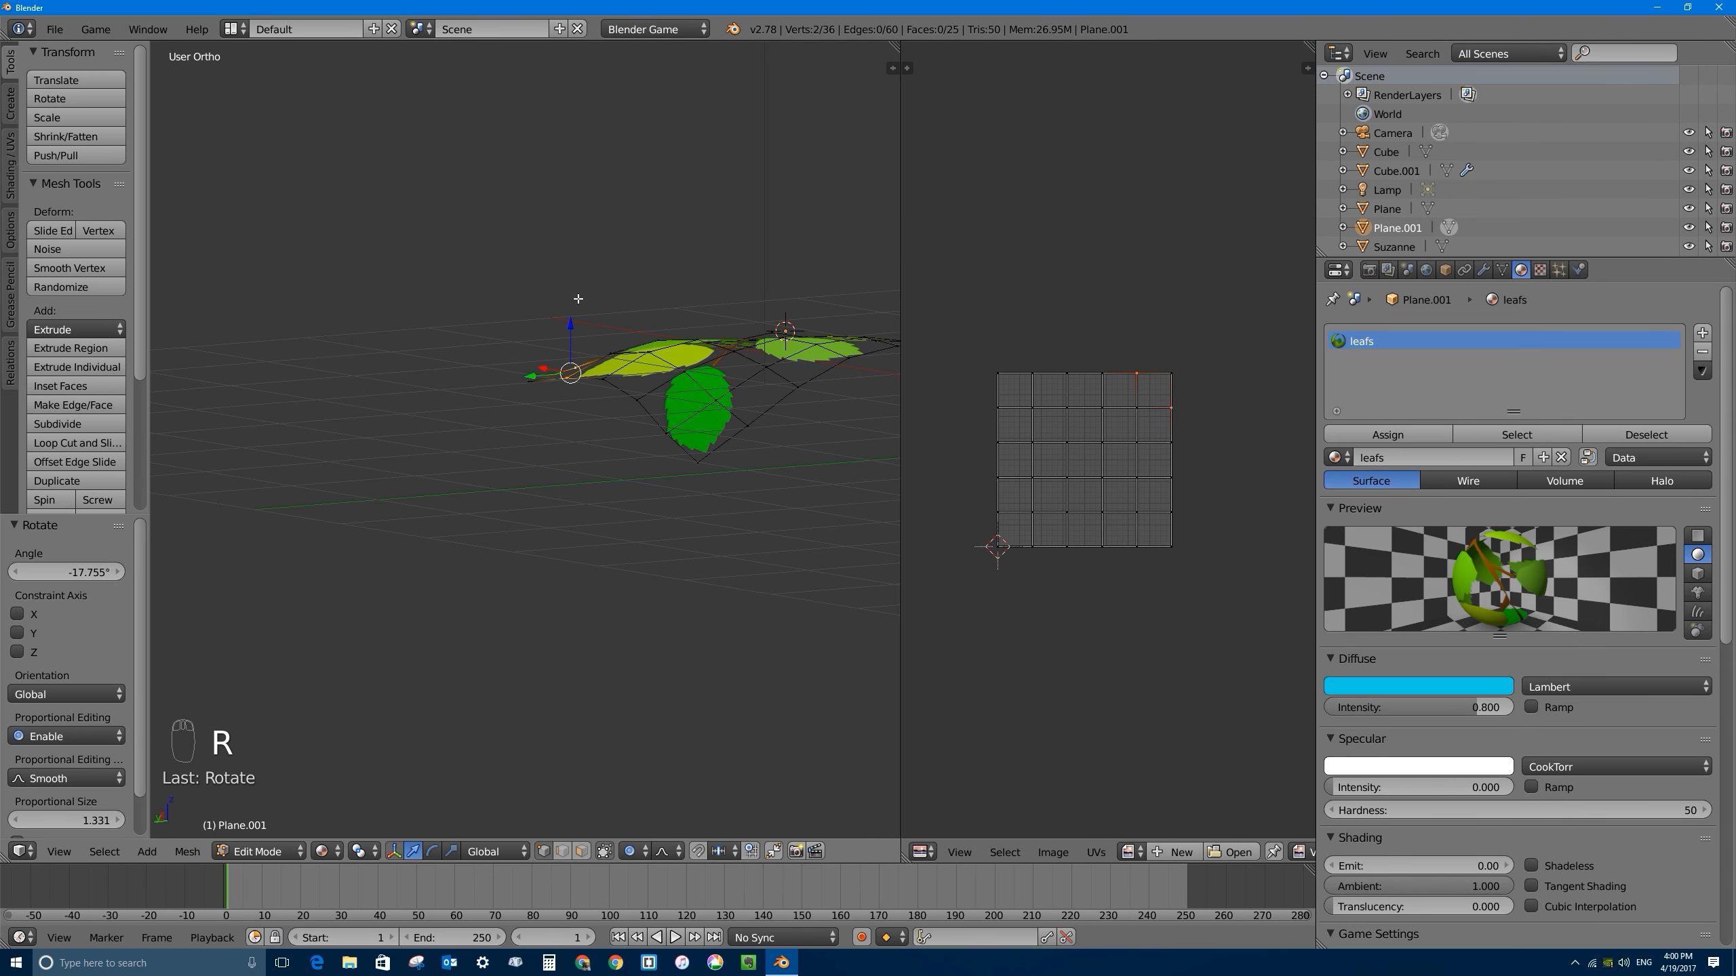
Step: Bend the adjacent corner down further, lowering its corner vertex along Z by about 0.22
{"action": "left_click_drag", "start_coordinate": [571, 323], "coordinate": [535, 383]}
{"action": "key", "text": "r"}
{"action": "left_click", "coordinate": [537, 284]}
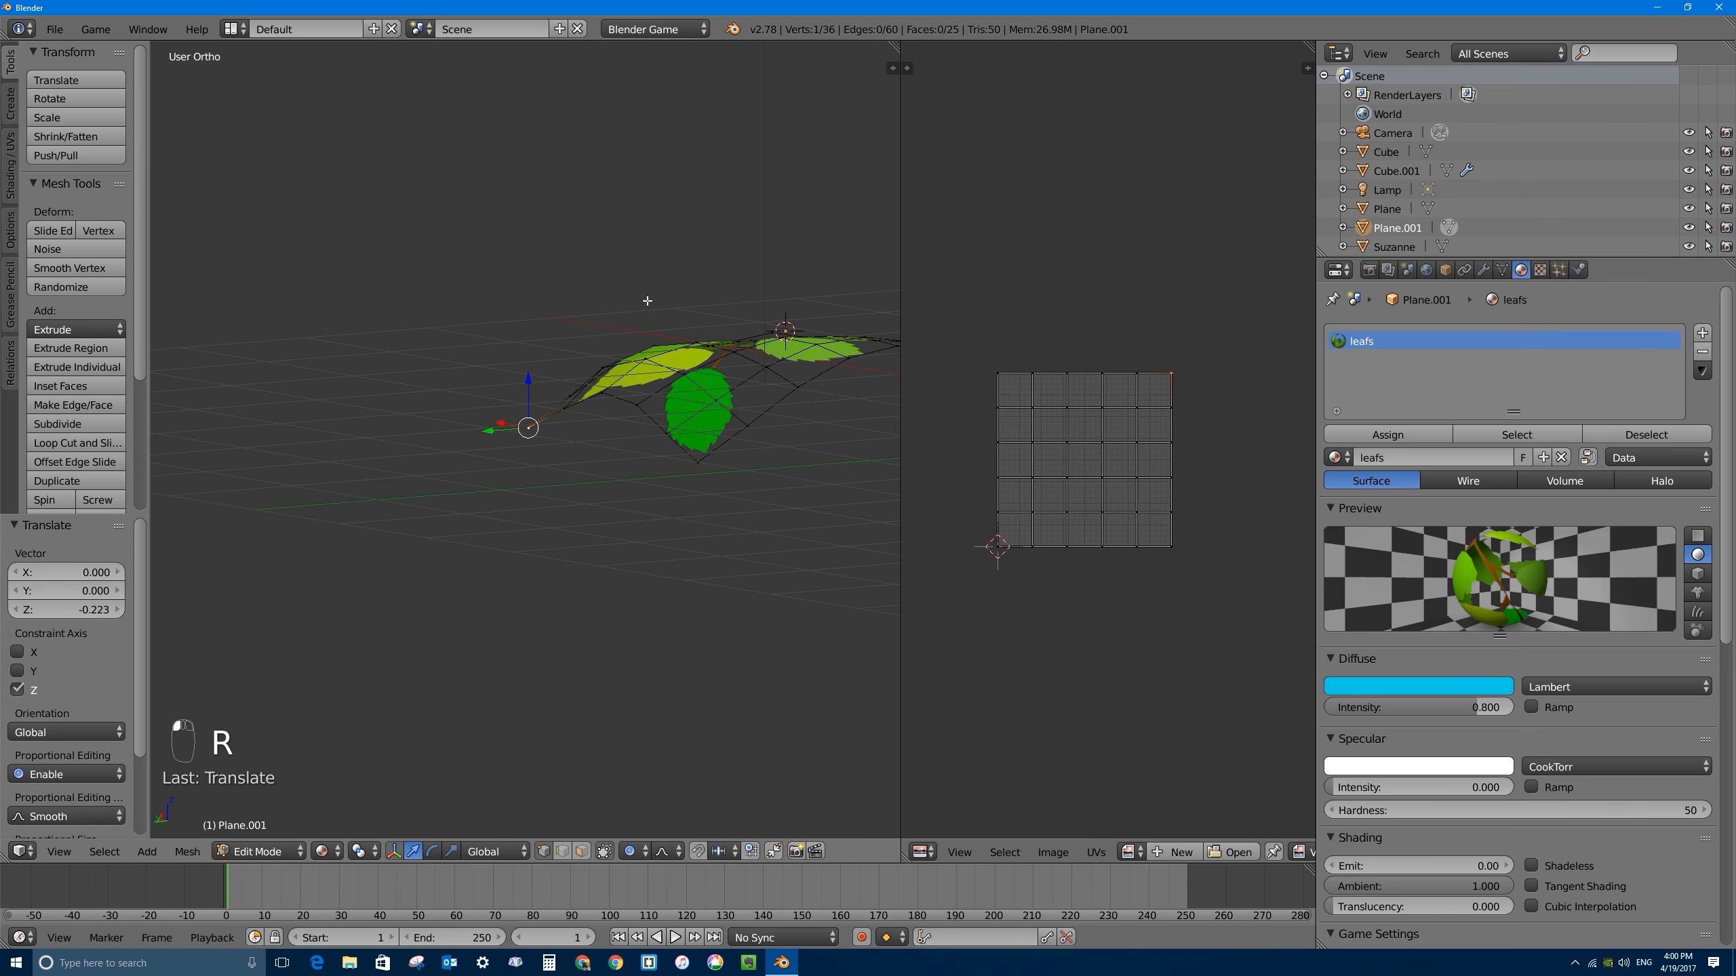
Step: Raise the three vertices along the leaf stem along Z with proportional size 0.75, and adjust the two vertices at the stem base
{"action": "middle_click_drag", "start_coordinate": [647, 298], "coordinate": [760, 354]}
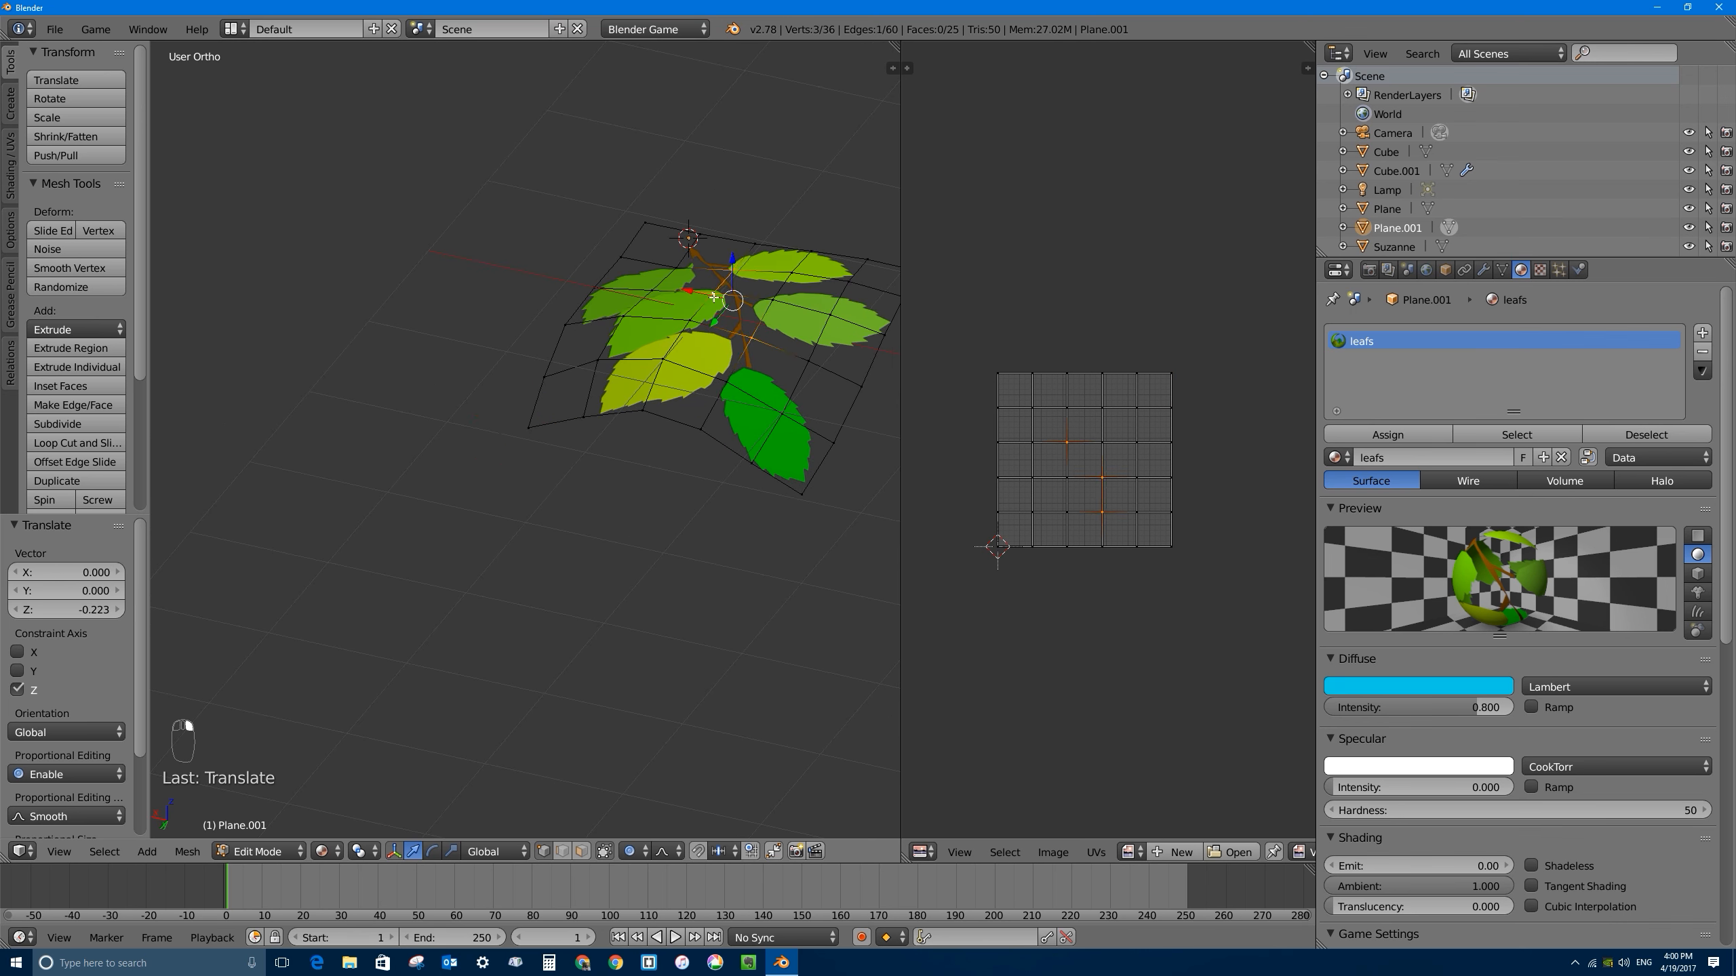
{"action": "left_click_drag", "start_coordinate": [732, 259], "coordinate": [731, 237]}
{"action": "key", "text": "ctrl+z"}
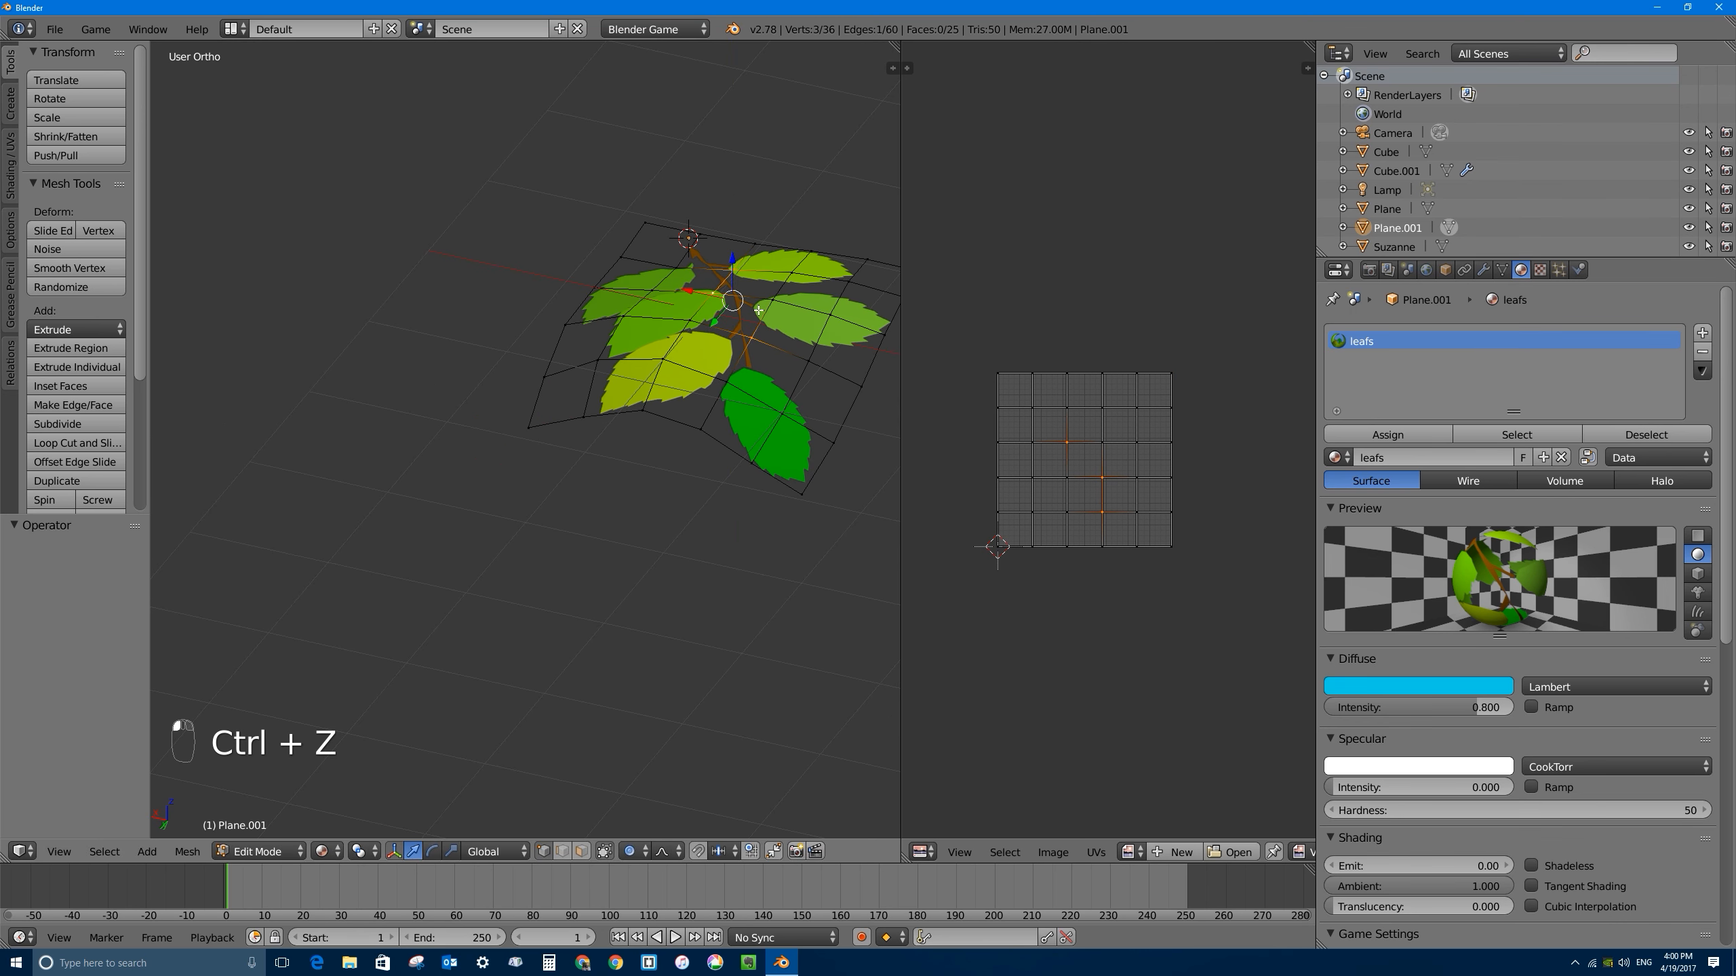
{"action": "key", "text": "g"}
{"action": "key", "text": "z"}
{"action": "scroll", "coordinate": [760, 301], "scroll_direction": "up", "scroll_amount": 6}
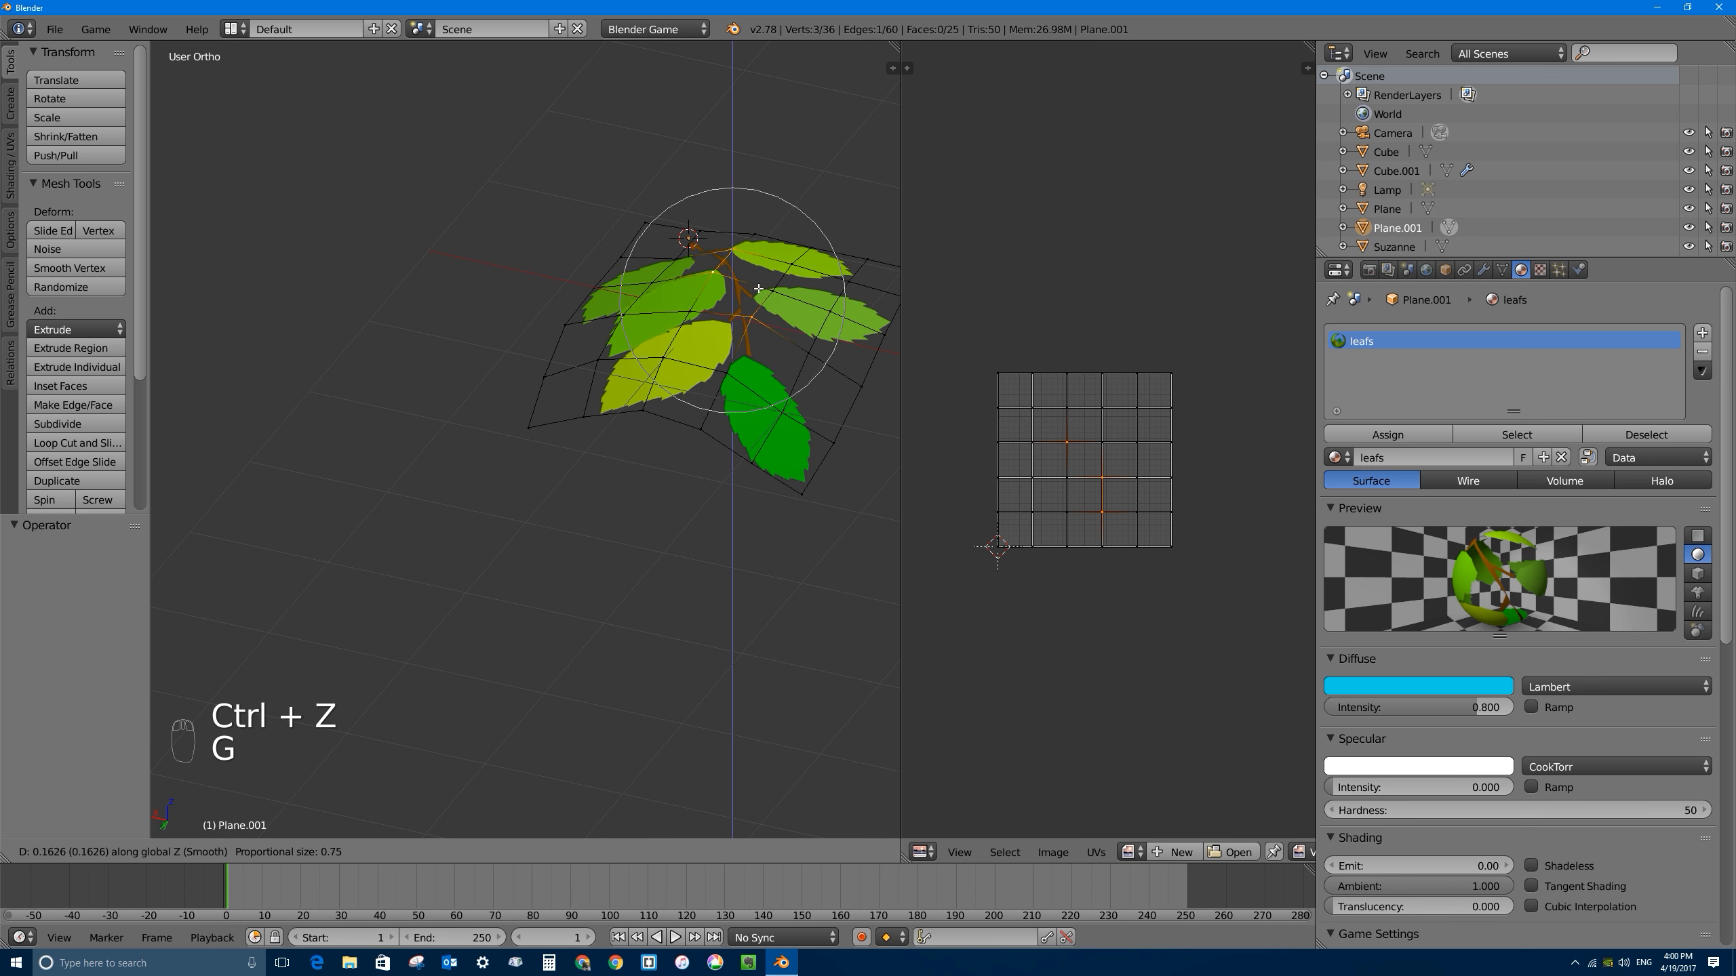
{"action": "left_click", "coordinate": [759, 296]}
{"action": "middle_click_drag", "start_coordinate": [760, 296], "coordinate": [638, 282]}
{"action": "left_click_drag", "start_coordinate": [607, 265], "coordinate": [591, 311]}
{"action": "middle_click_drag", "start_coordinate": [688, 235], "coordinate": [654, 314]}
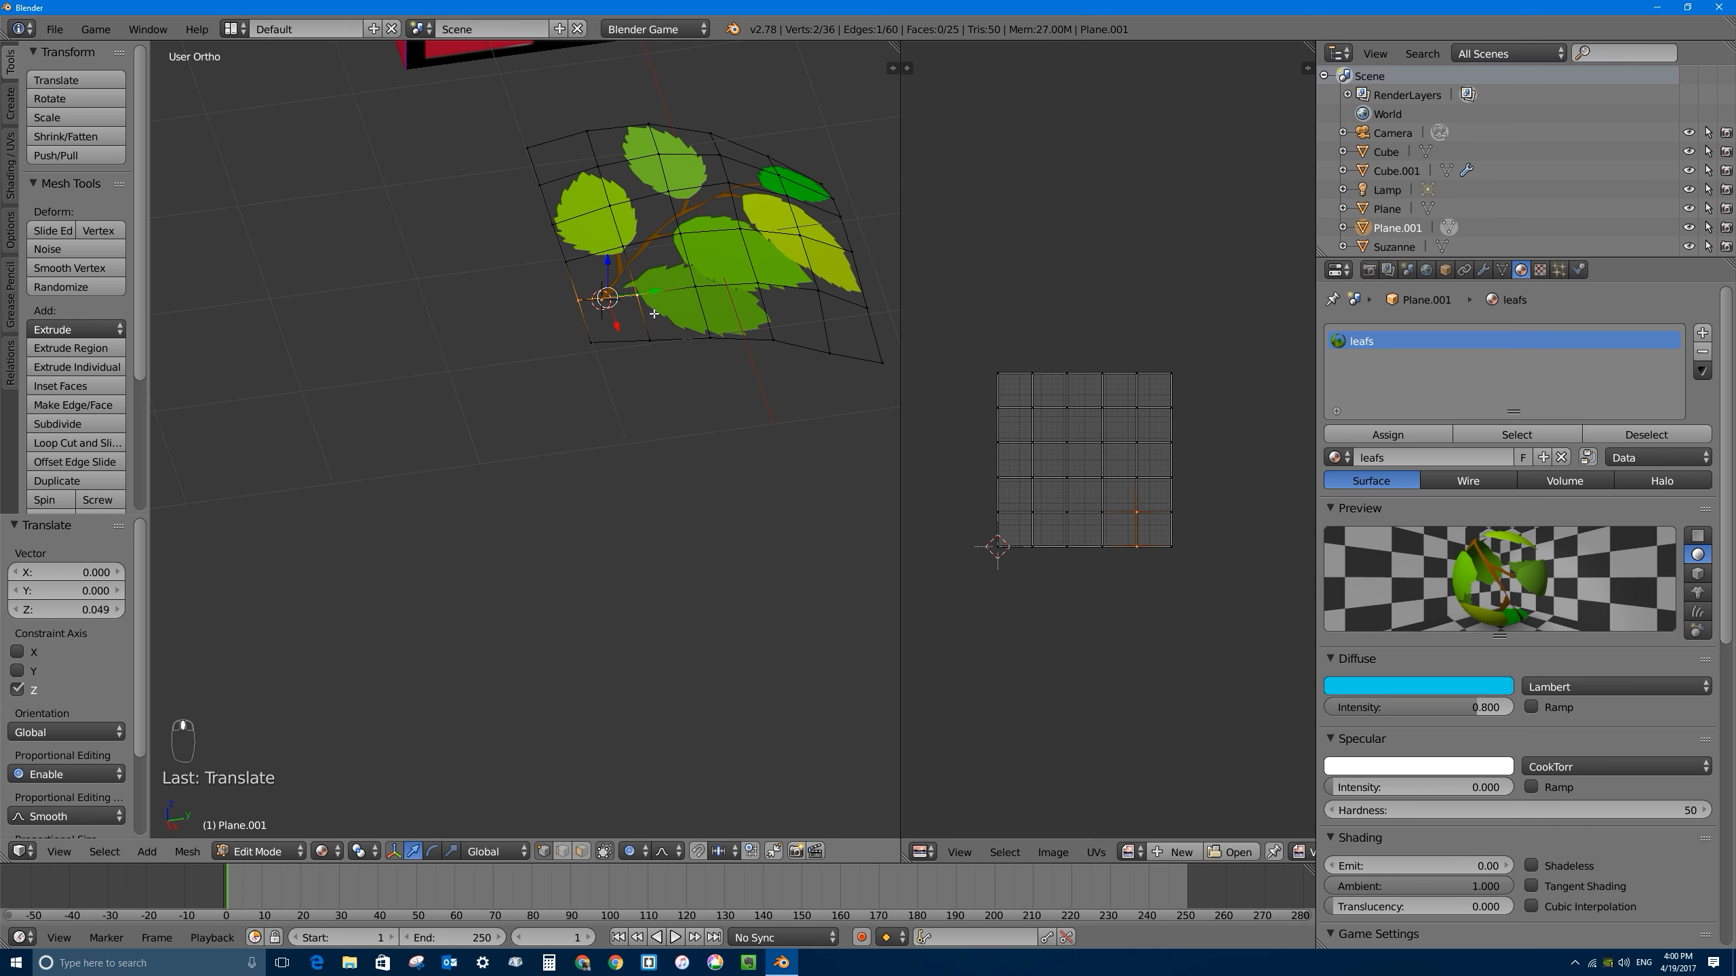
Step: Lower the three vertices around the plane's still-flat corner along Z by about 0.23 with proportional editing
{"action": "middle_click_drag", "start_coordinate": [631, 254], "coordinate": [661, 292]}
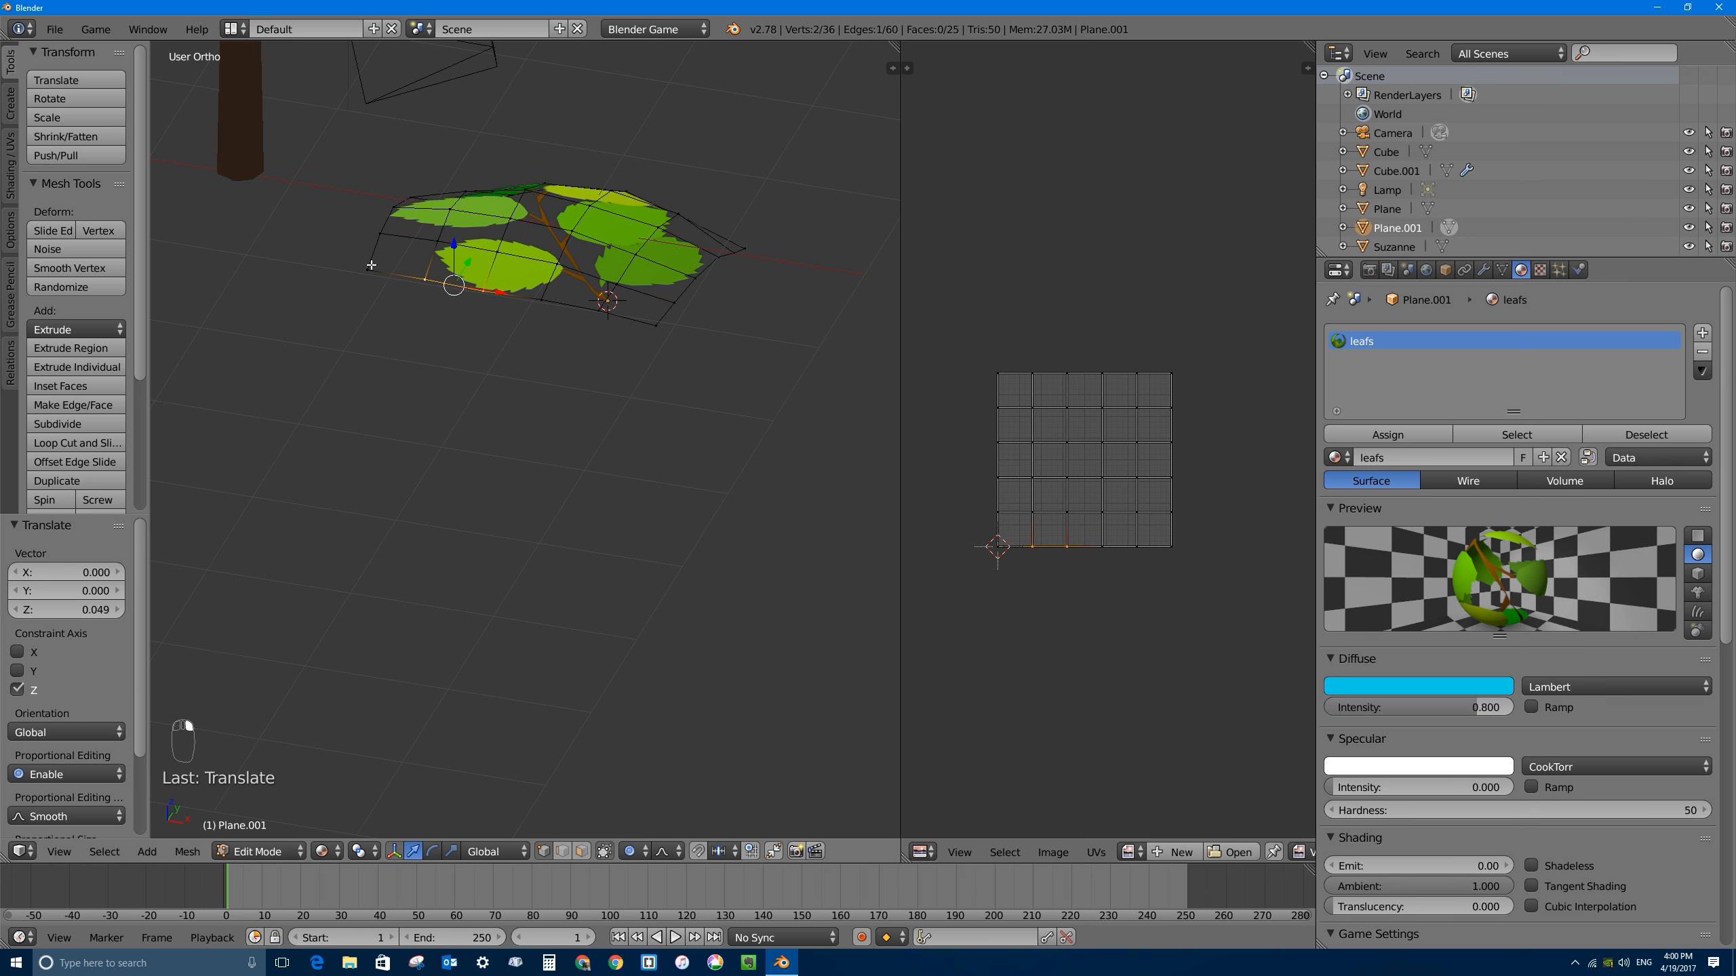
{"action": "middle_click_drag", "start_coordinate": [421, 279], "coordinate": [442, 259]}
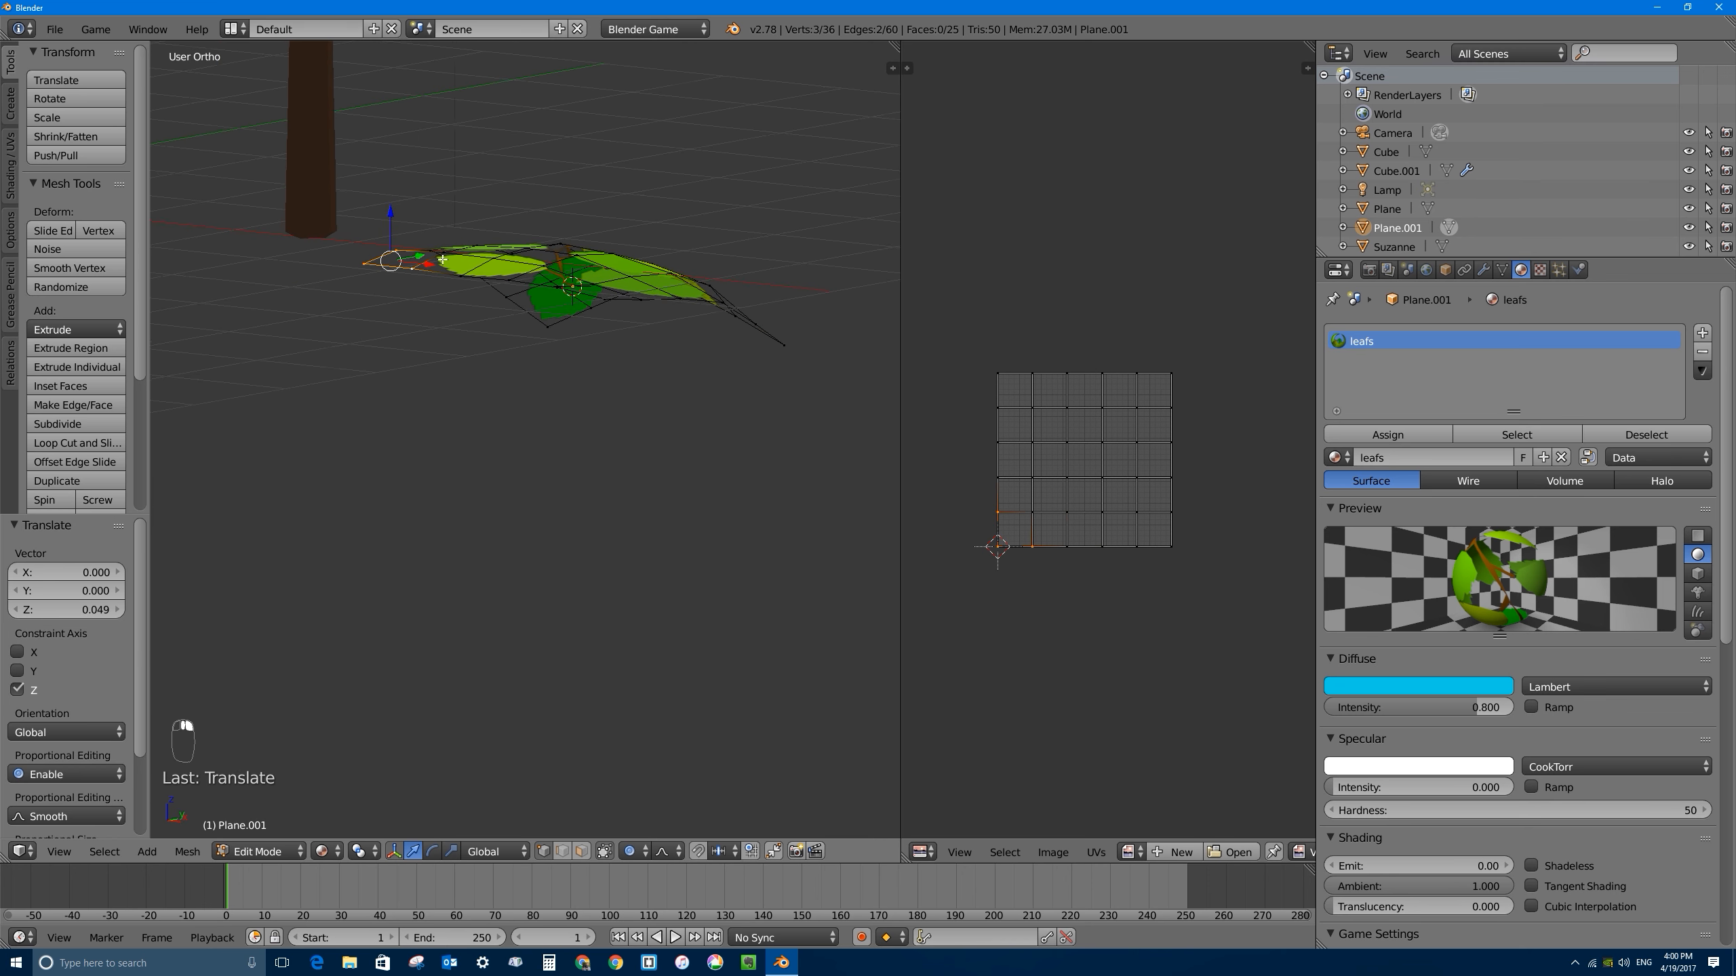
{"action": "key", "text": "r"}
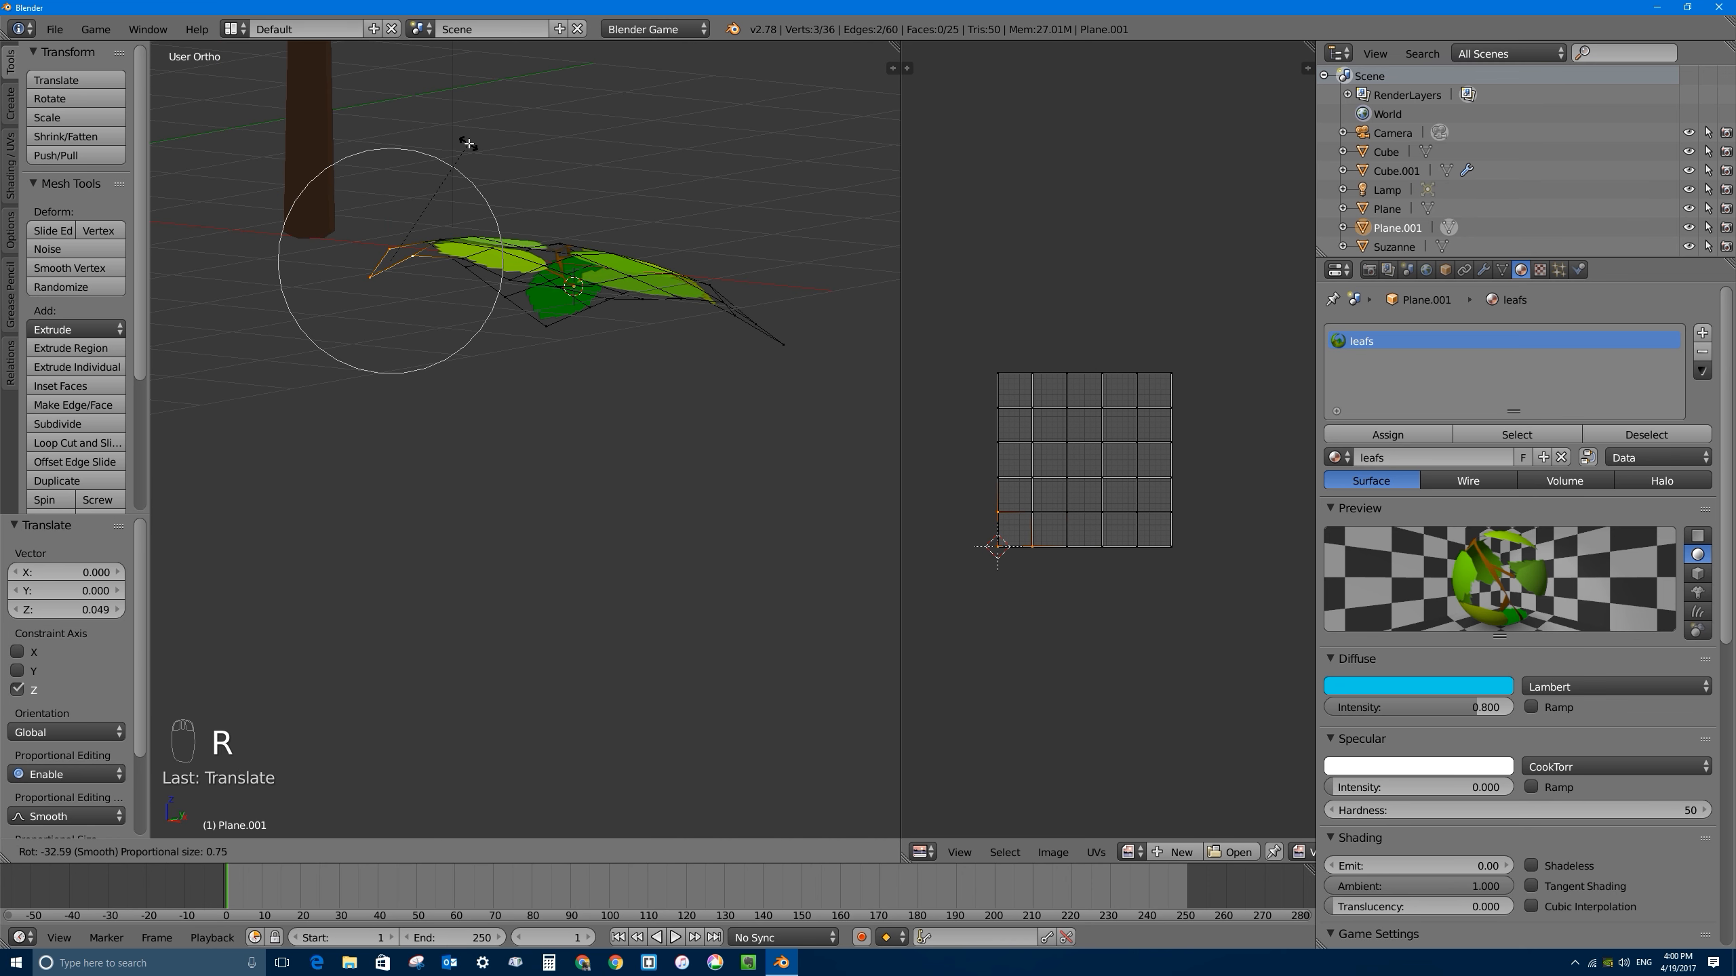
{"action": "right_click", "coordinate": [472, 138]}
{"action": "left_click_drag", "start_coordinate": [390, 211], "coordinate": [394, 245]}
Step: Rotate the three corner vertices by about -42.7° with a proportional size of 0.909
{"action": "key", "text": "r"}
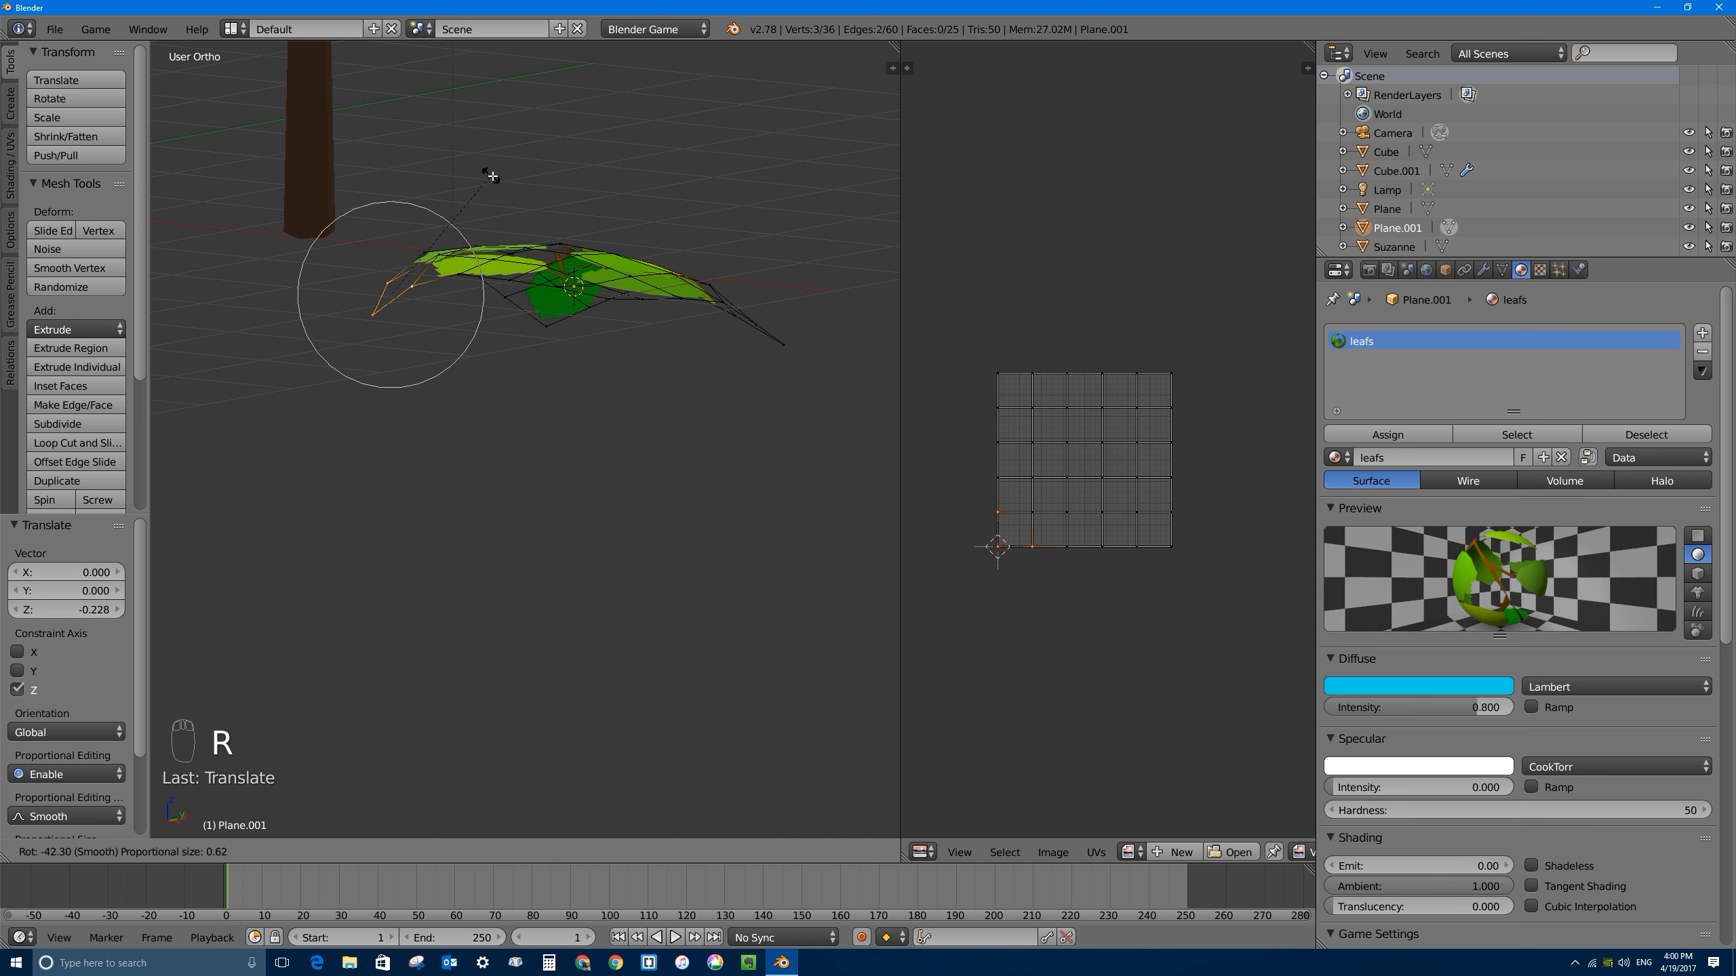
{"action": "scroll", "coordinate": [480, 175], "scroll_direction": "down", "scroll_amount": 3}
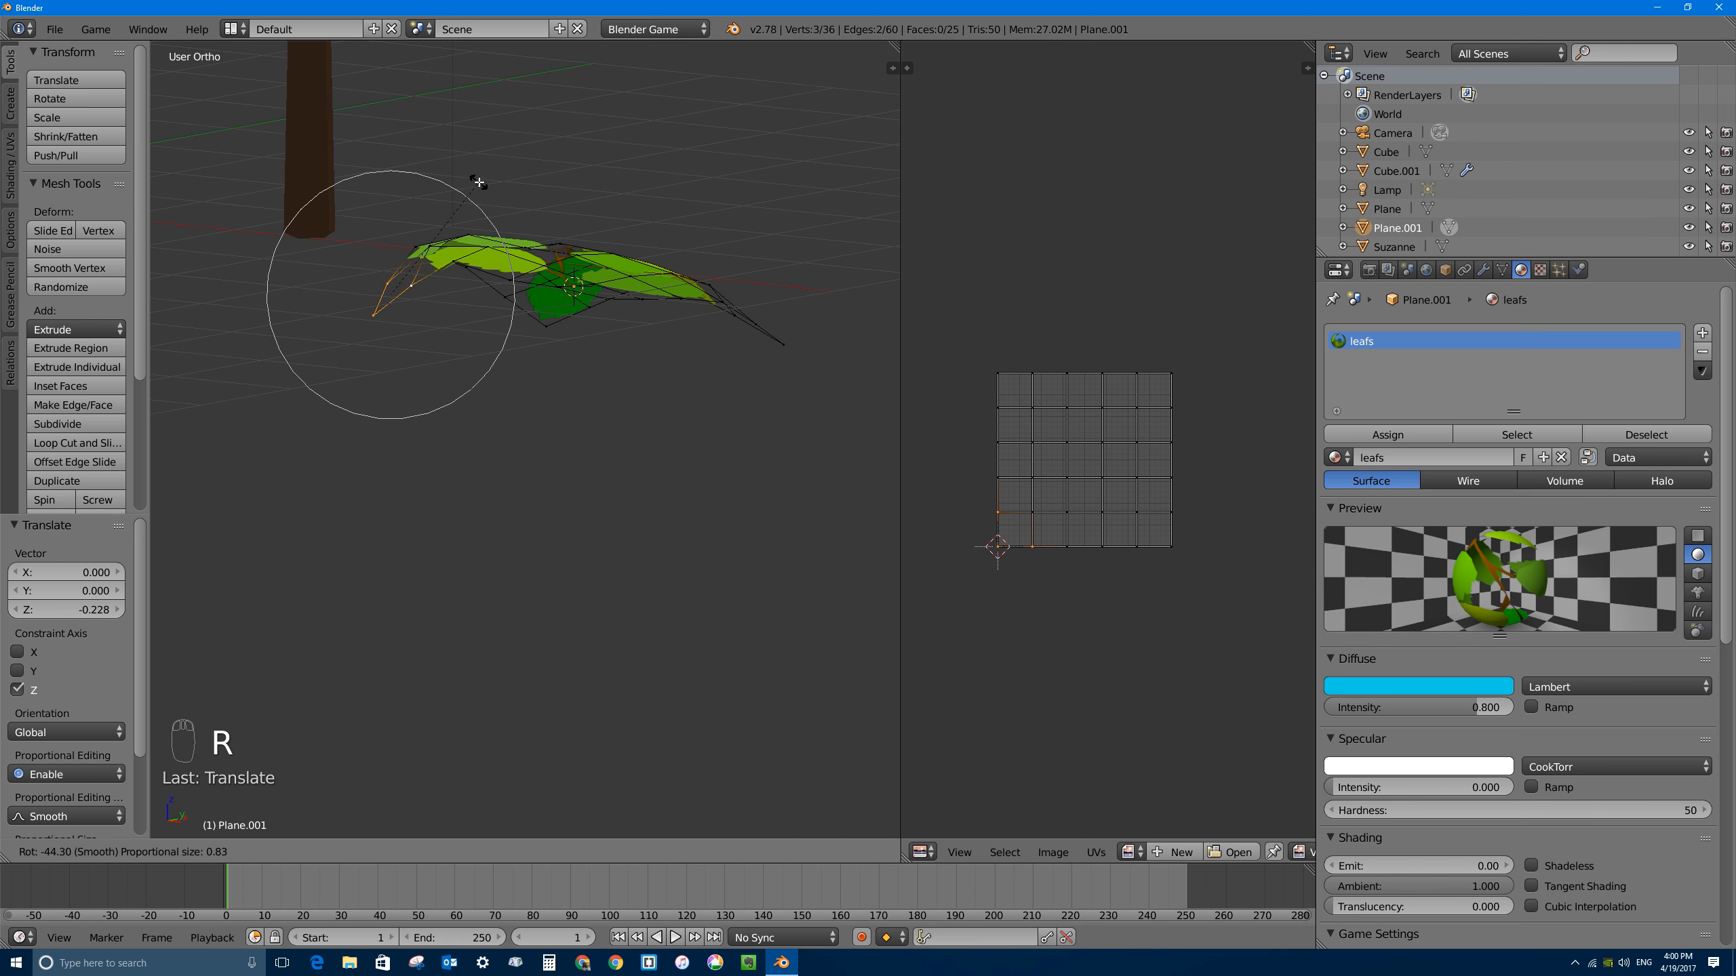
{"action": "scroll", "coordinate": [479, 182], "scroll_direction": "up", "scroll_amount": 1}
{"action": "scroll", "coordinate": [479, 182], "scroll_direction": "down", "scroll_amount": 4}
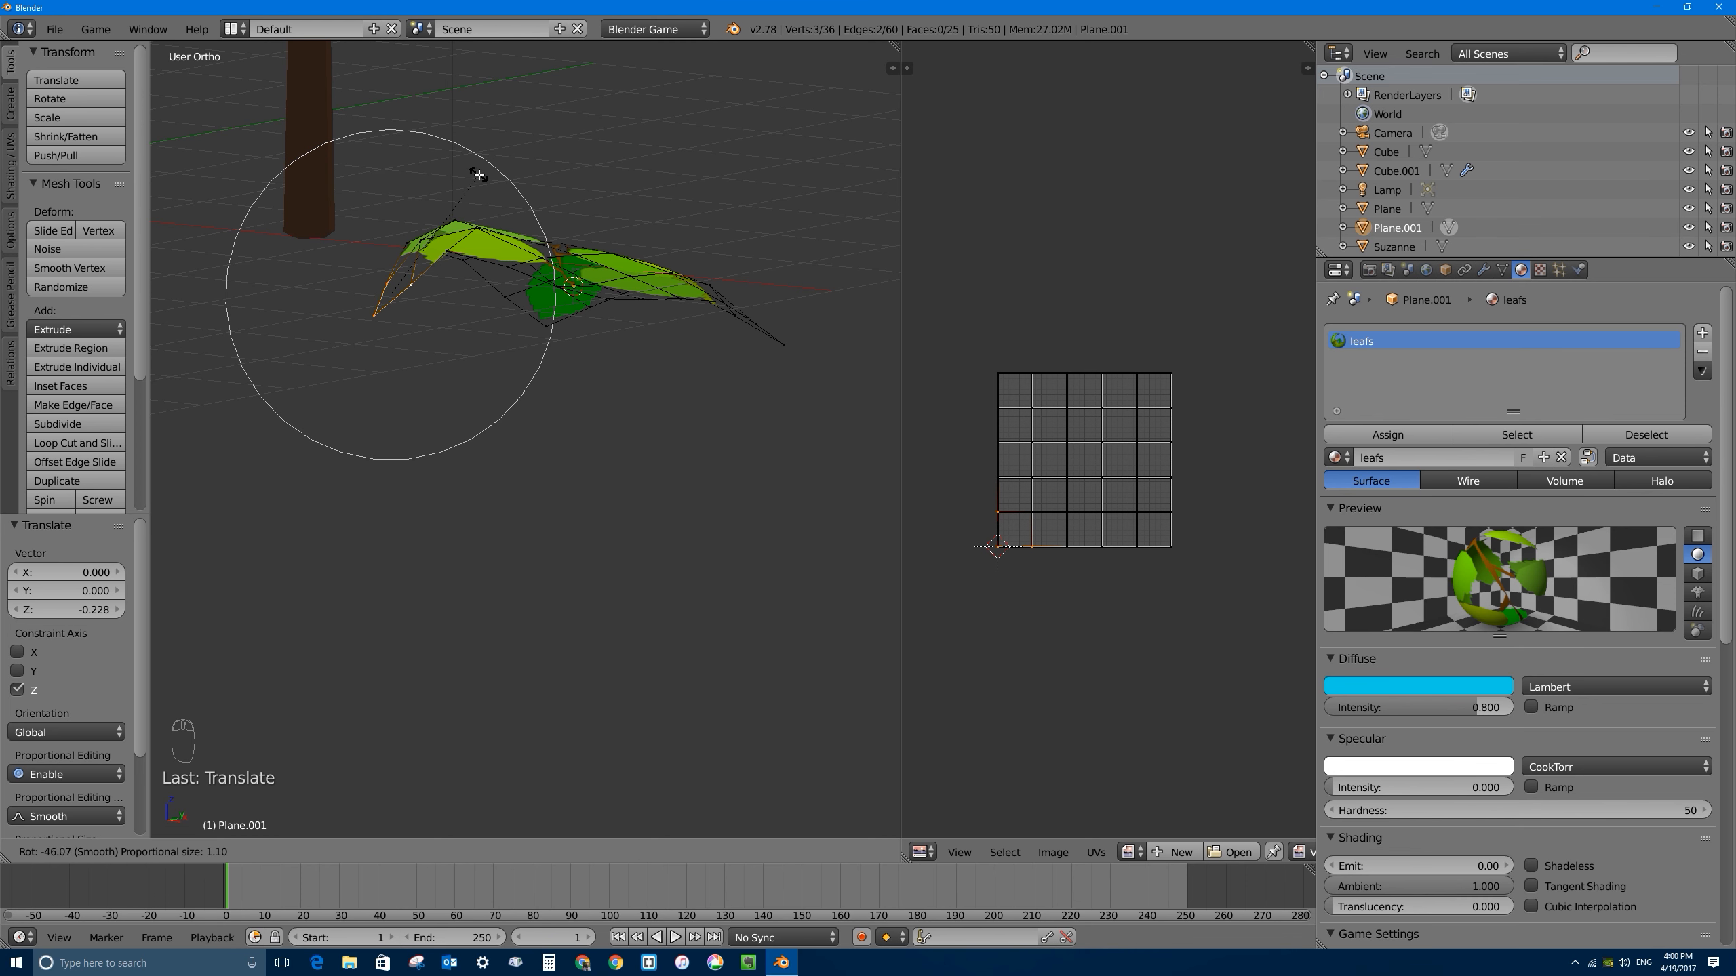
{"action": "scroll", "coordinate": [482, 180], "scroll_direction": "up", "scroll_amount": 1}
{"action": "scroll", "coordinate": [481, 179], "scroll_direction": "up", "scroll_amount": 1}
{"action": "left_click", "coordinate": [480, 179]}
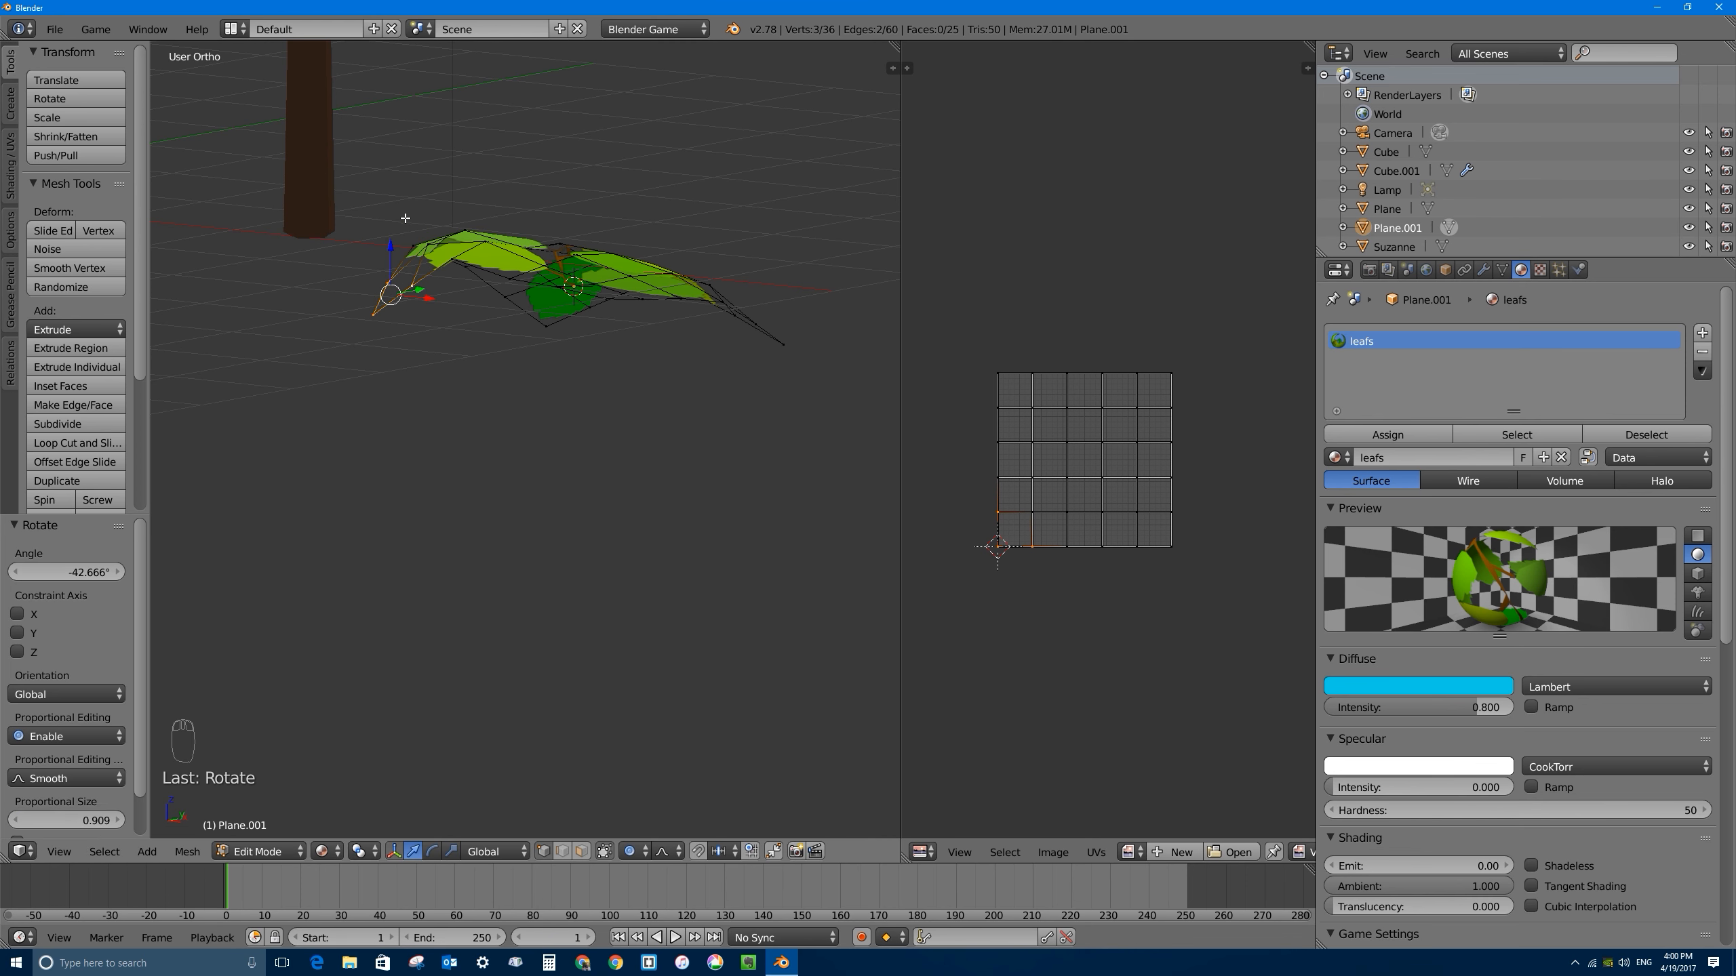
Step: Lower the three corner vertices another 0.22 or so along Z and reposition them freely to refine the bend
{"action": "key", "text": "g"}
{"action": "key", "text": "z"}
{"action": "left_click", "coordinate": [403, 279]}
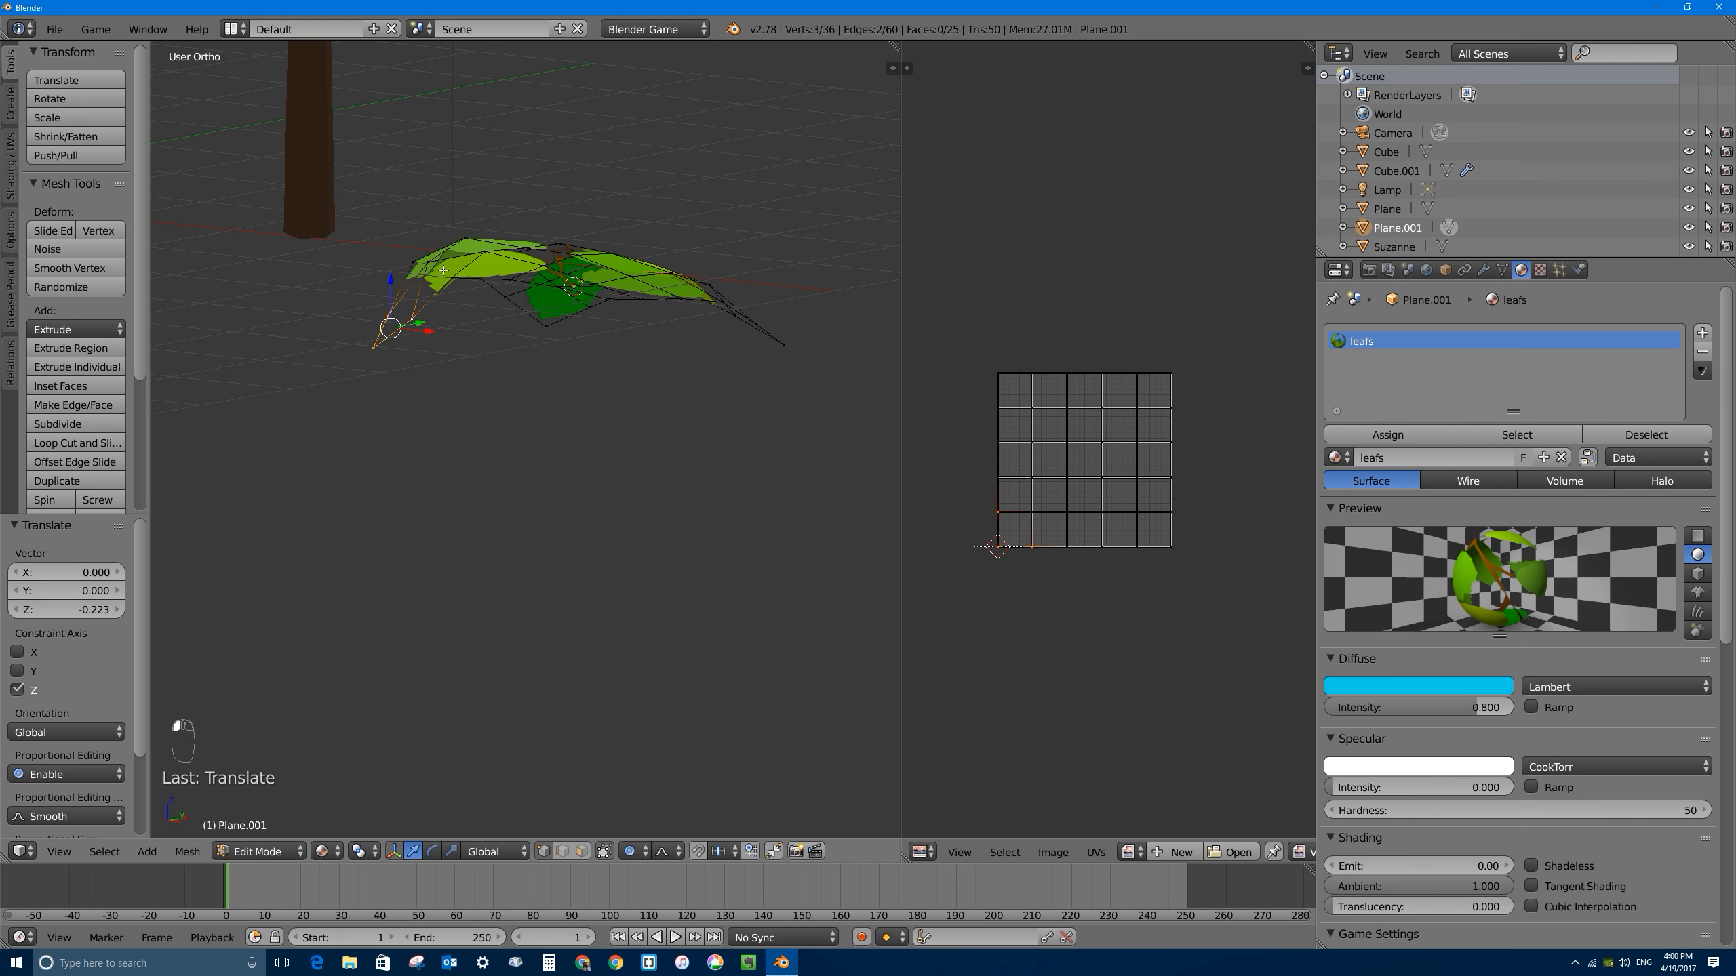
{"action": "key", "text": "g"}
{"action": "left_click", "coordinate": [492, 306]}
Step: Lower the edge vertices beside the same corner along Z by about 0.13
{"action": "middle_click_drag", "start_coordinate": [426, 243], "coordinate": [565, 230]}
{"action": "right_click", "coordinate": [429, 325], "text": "shift"}
{"action": "middle_click_drag", "start_coordinate": [430, 325], "coordinate": [415, 238]}
{"action": "key", "text": "g"}
{"action": "key", "text": "z"}
{"action": "left_click", "coordinate": [441, 246]}
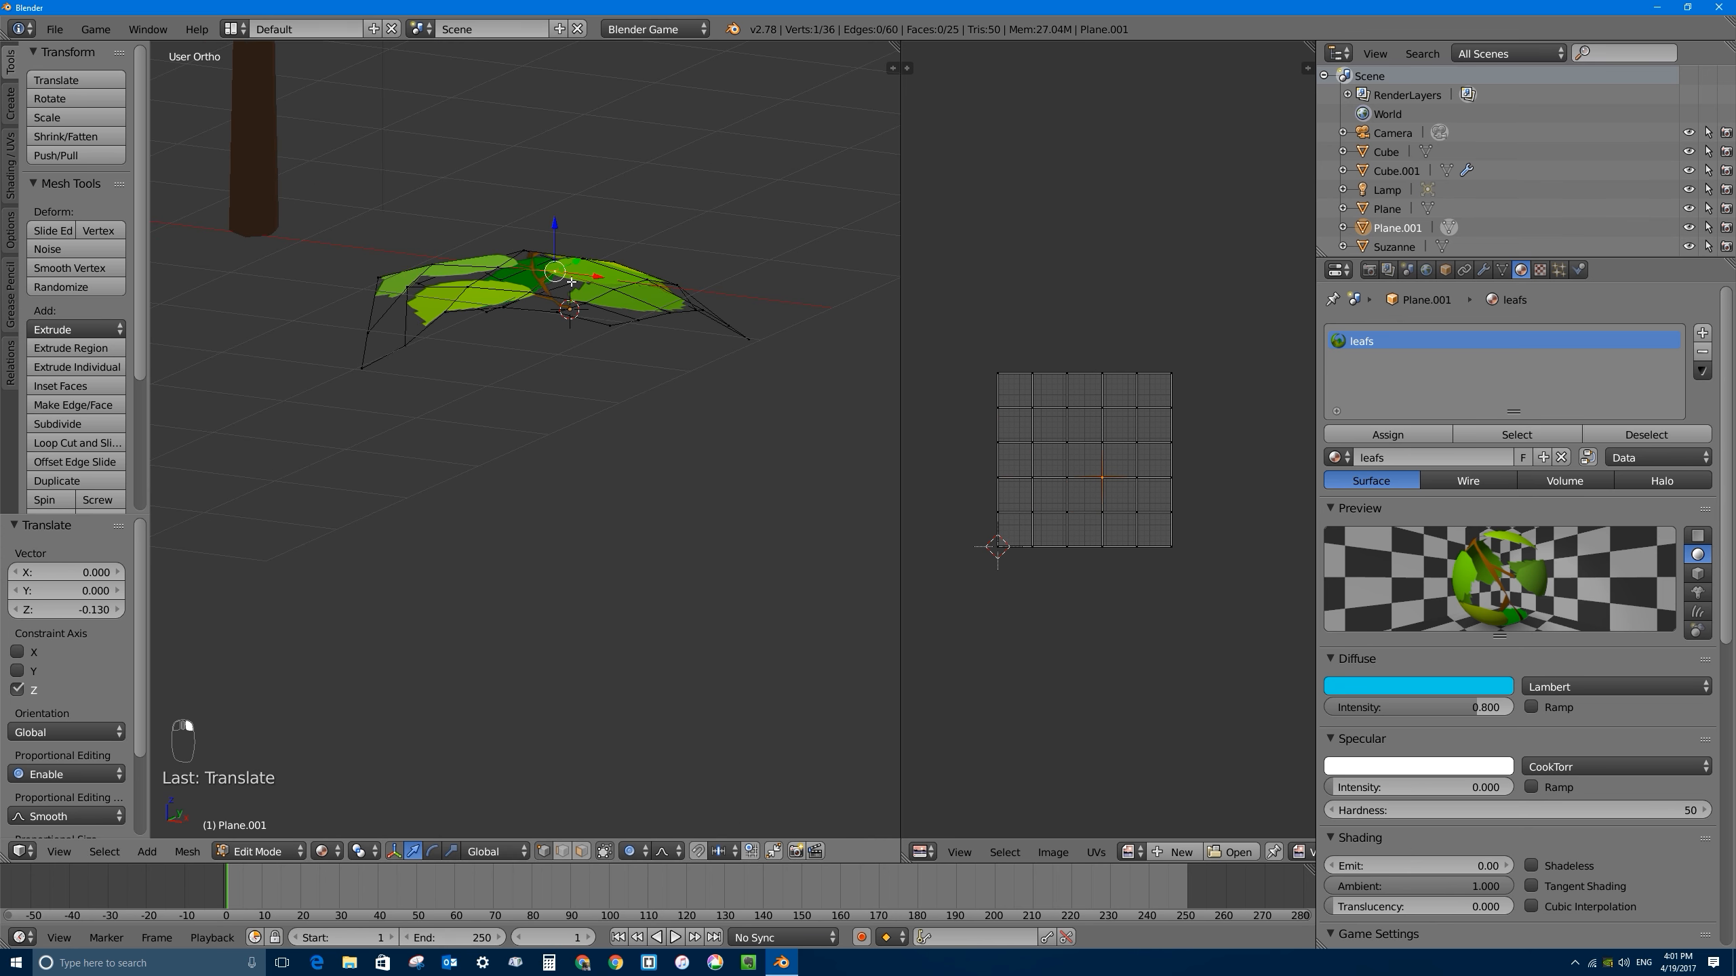
Step: Raise three vertices along the leaf stem by about 0.065 along Z, and lift the vertex beside the stem slightly
{"action": "middle_click_drag", "start_coordinate": [572, 281], "coordinate": [585, 373]}
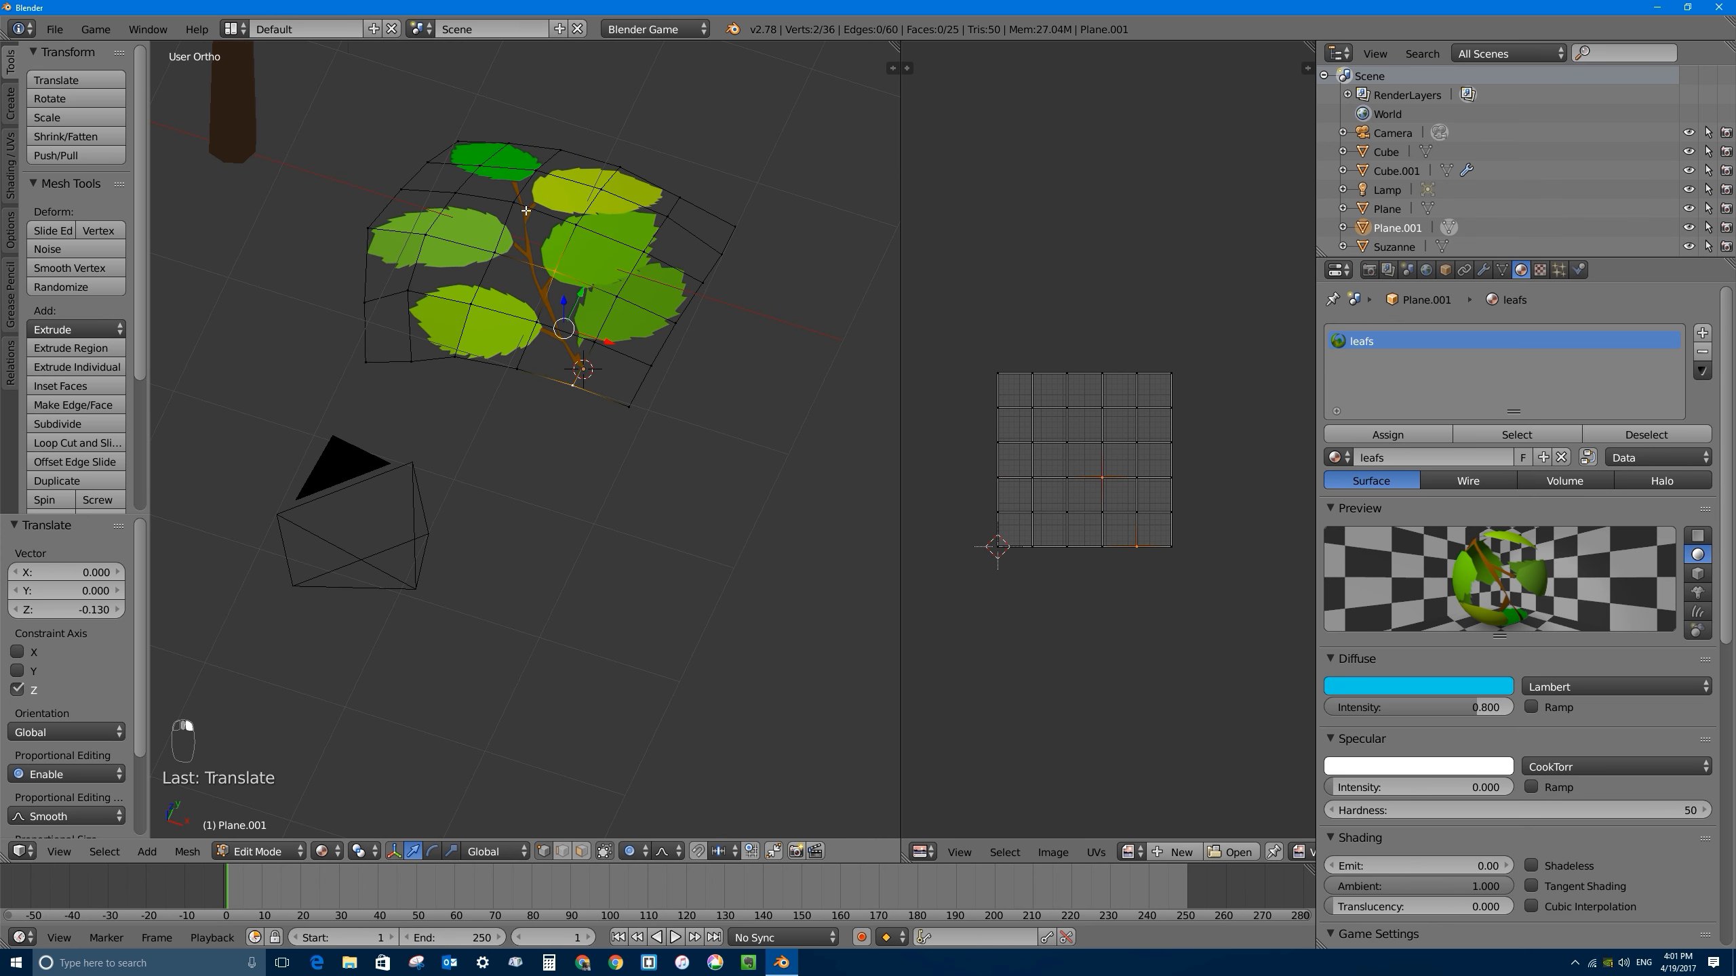
{"action": "middle_click_drag", "start_coordinate": [544, 316], "coordinate": [608, 240]}
{"action": "left_click_drag", "start_coordinate": [548, 243], "coordinate": [550, 235]}
{"action": "key", "text": "ctrl+z"}
{"action": "key", "text": "g"}
{"action": "key", "text": "z"}
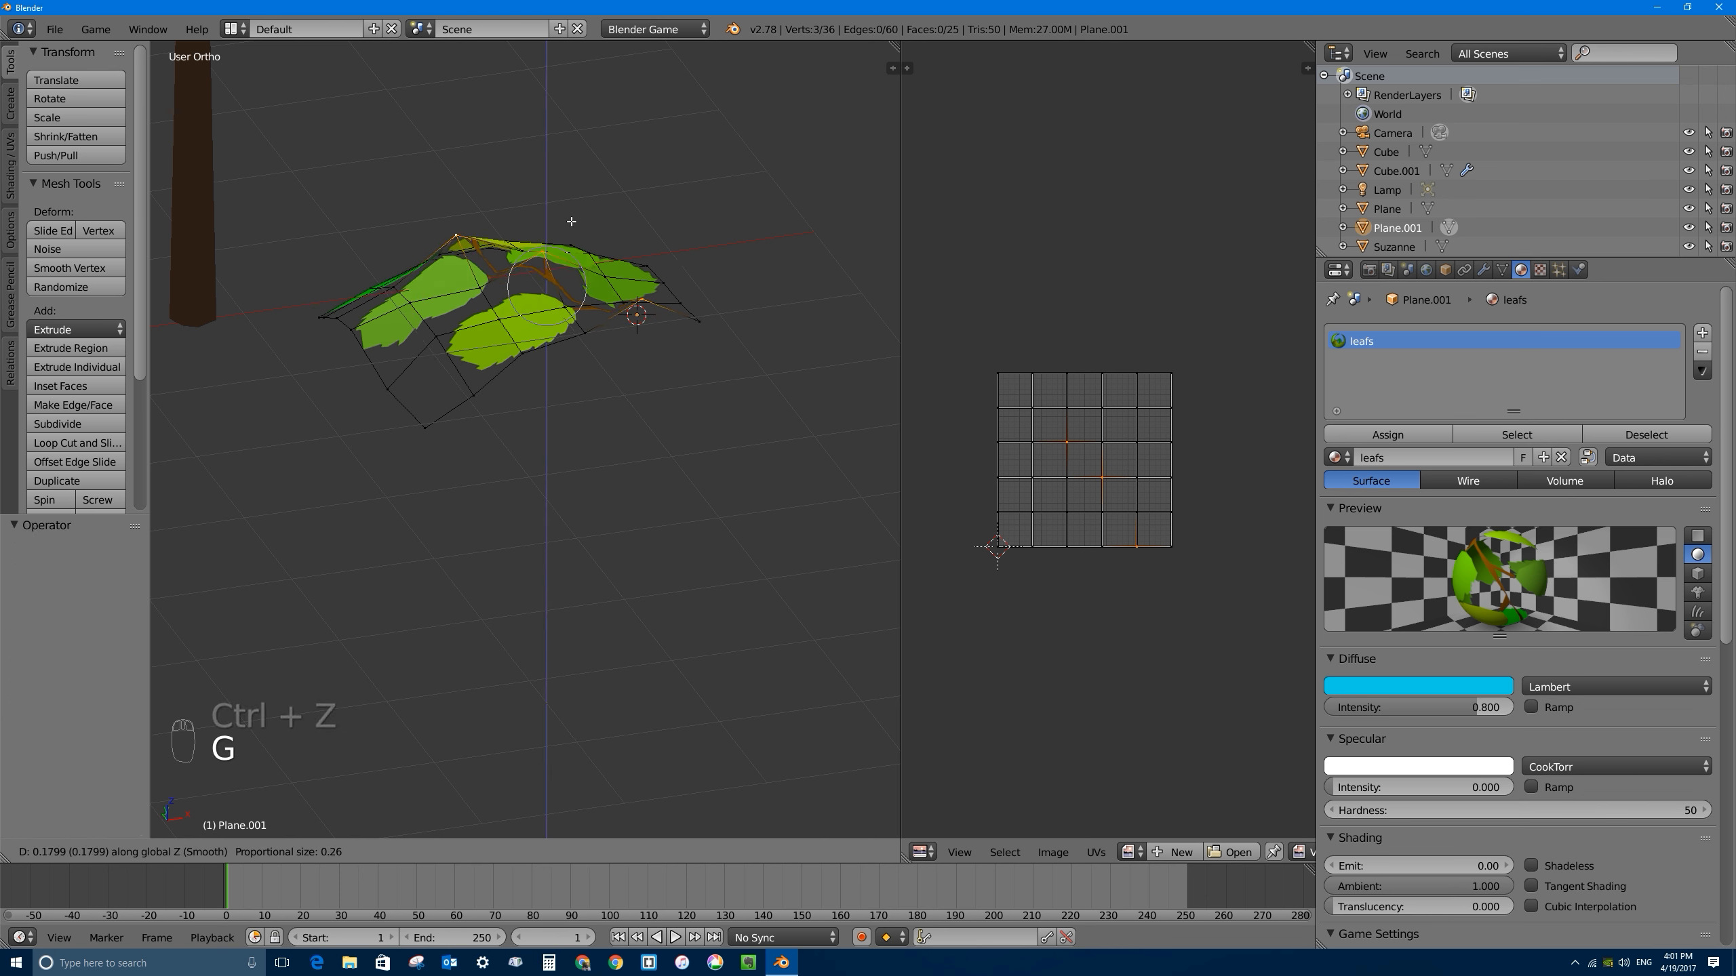
{"action": "left_click", "coordinate": [572, 236]}
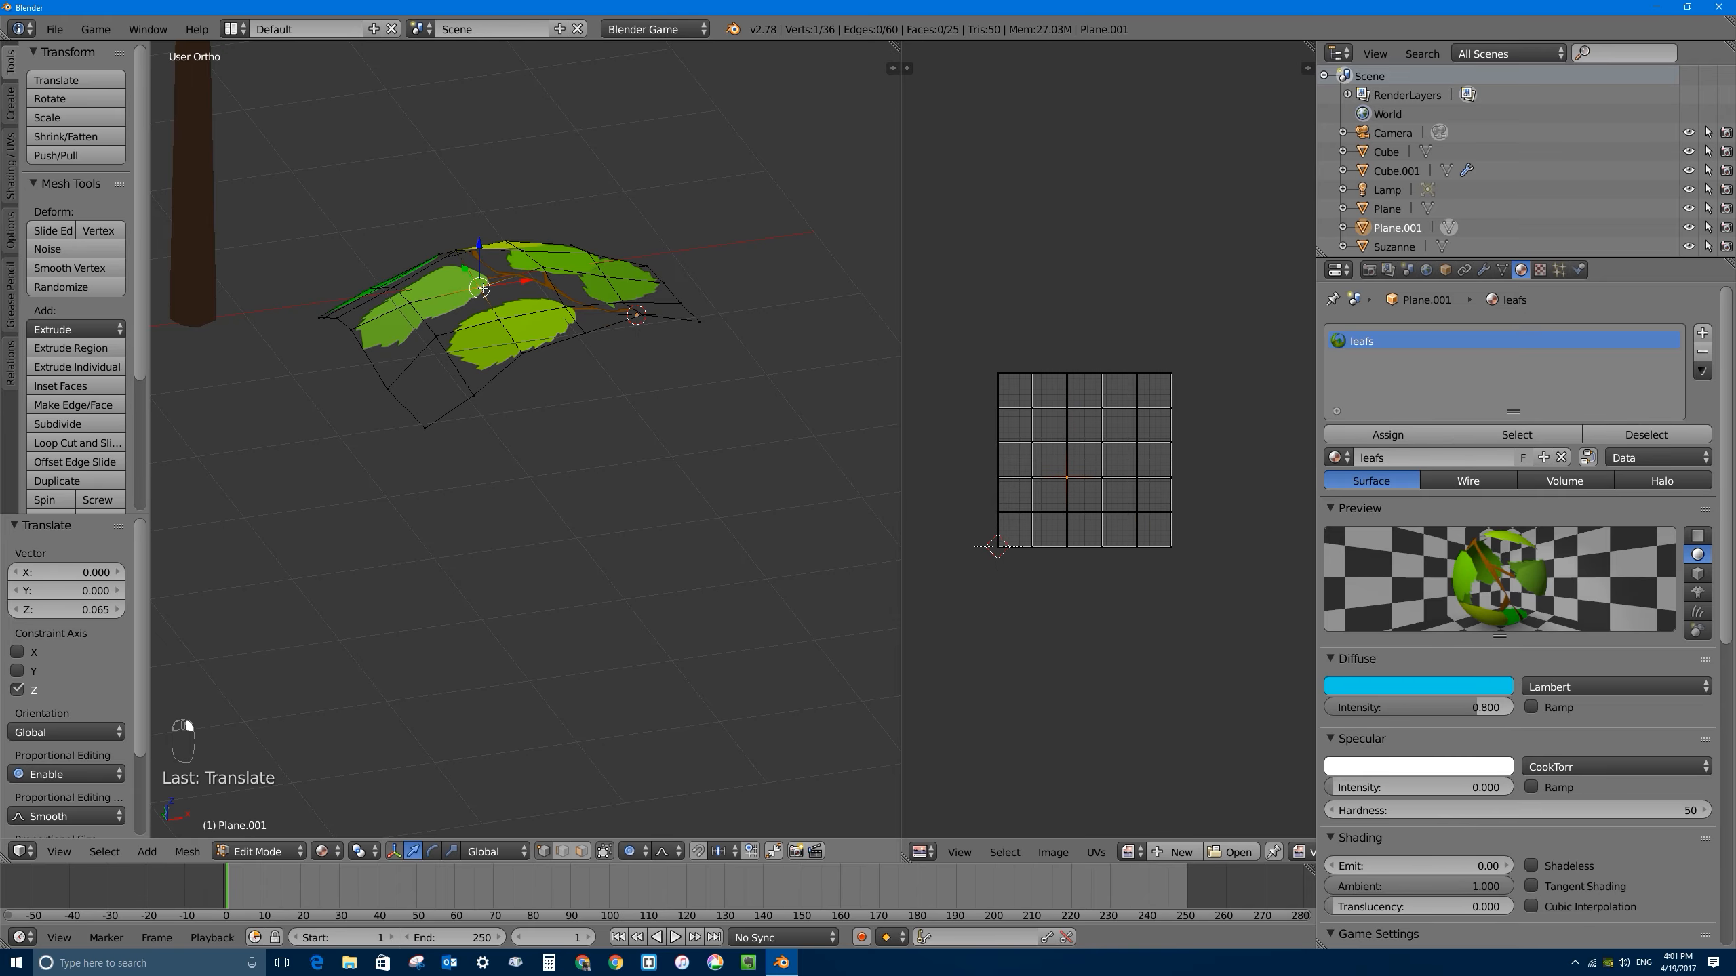
{"action": "left_click_drag", "start_coordinate": [480, 272], "coordinate": [479, 264]}
Step: Return the leaf plane to Object Mode and apply smooth shading to it
{"action": "middle_click_drag", "start_coordinate": [474, 274], "coordinate": [178, 376]}
{"action": "key", "text": "Tab"}
{"action": "scroll", "coordinate": [430, 347], "scroll_direction": "down", "scroll_amount": 4}
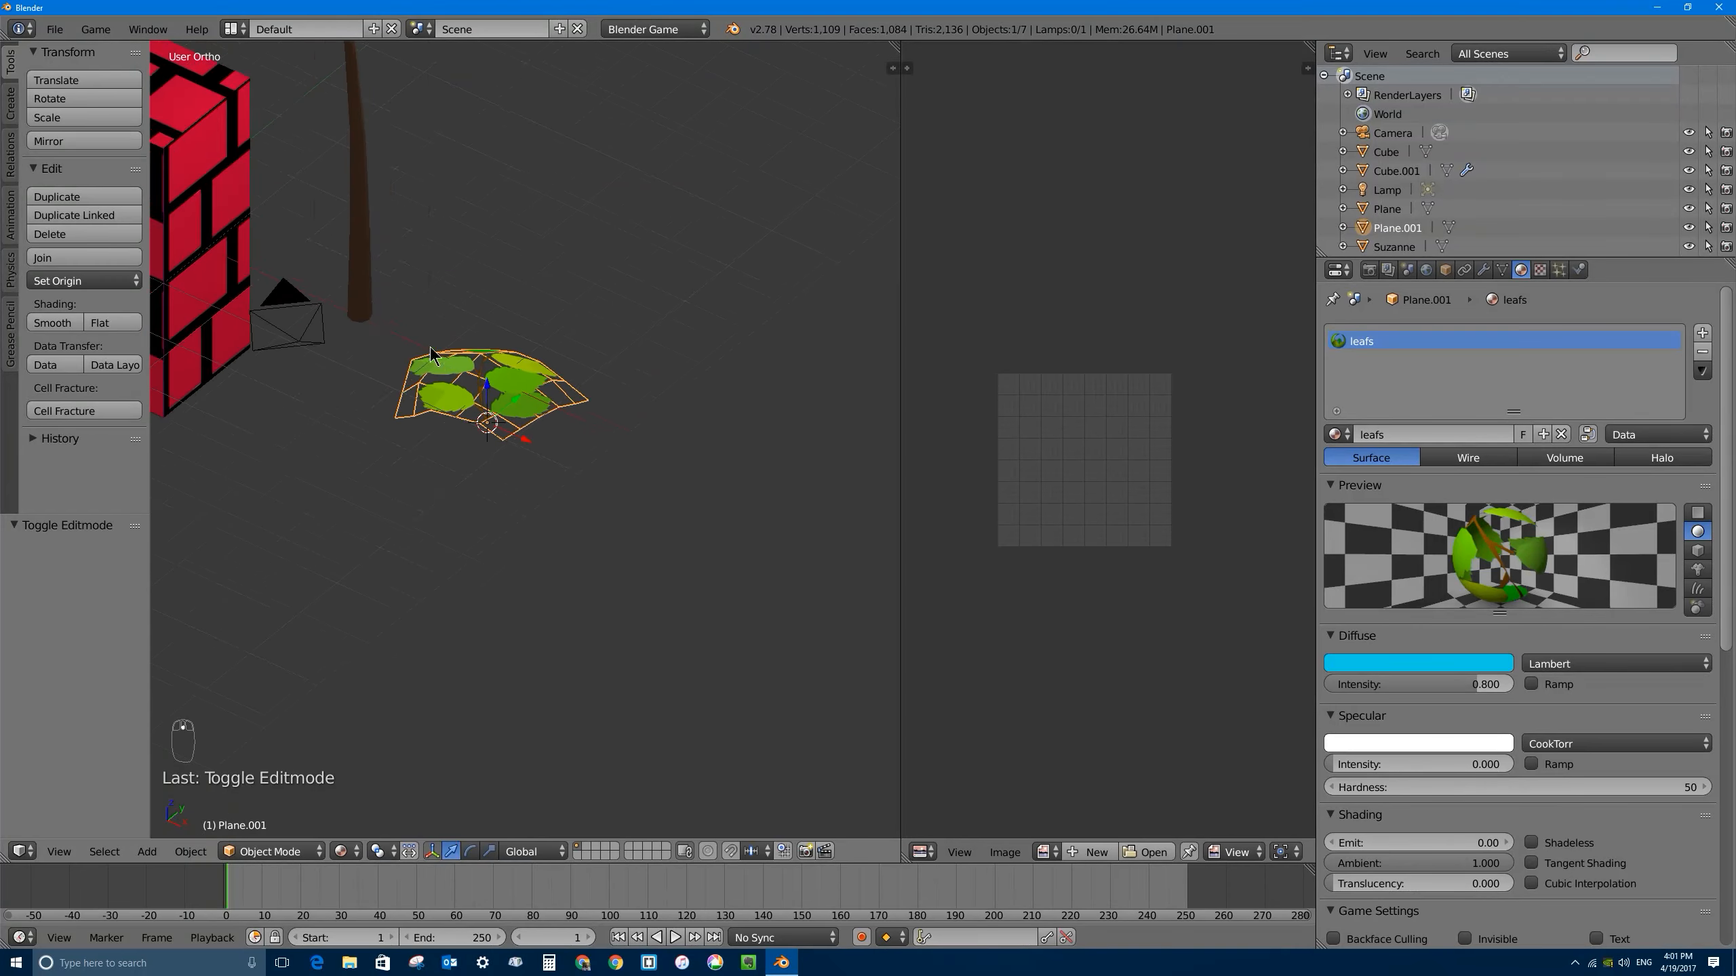
{"action": "mouse_move", "coordinate": [430, 349]}
{"action": "middle_mouse_down"}
{"action": "mouse_move", "coordinate": [485, 333]}
{"action": "mouse_move", "coordinate": [256, 322]}
{"action": "mouse_move", "coordinate": [205, 263]}
{"action": "mouse_move", "coordinate": [454, 349]}
{"action": "middle_mouse_up"}
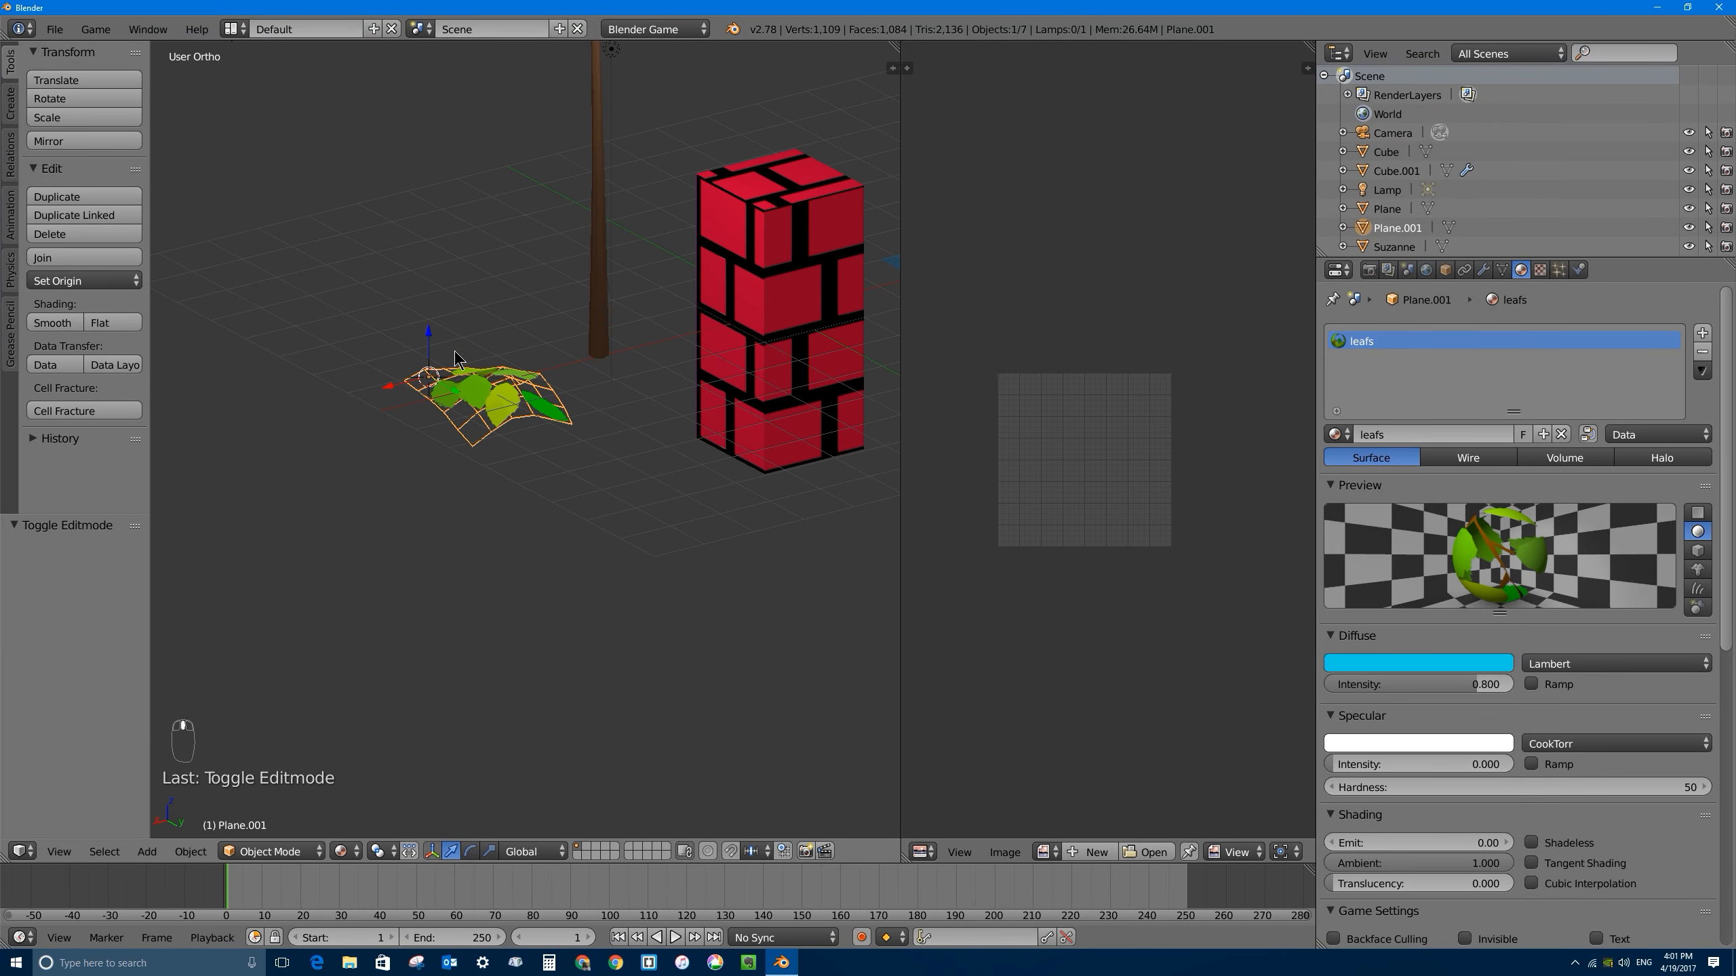
{"action": "scroll", "coordinate": [474, 369], "scroll_direction": "up", "scroll_amount": 5}
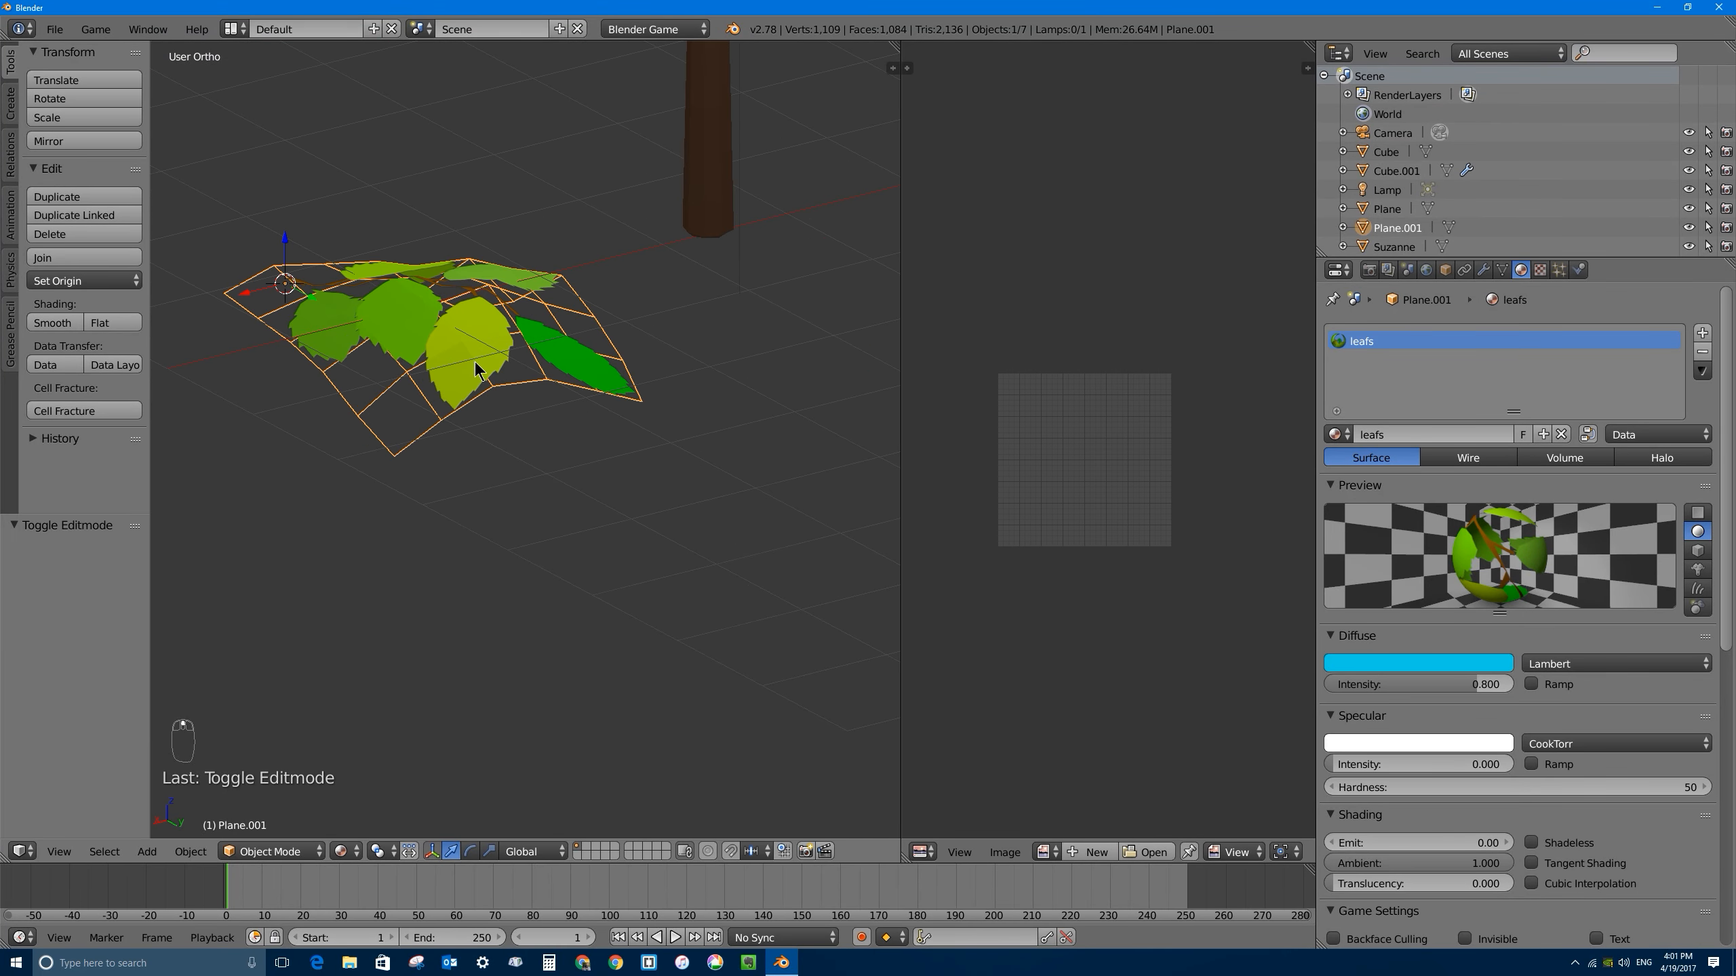
{"action": "scroll", "coordinate": [452, 312], "scroll_direction": "up", "scroll_amount": 3}
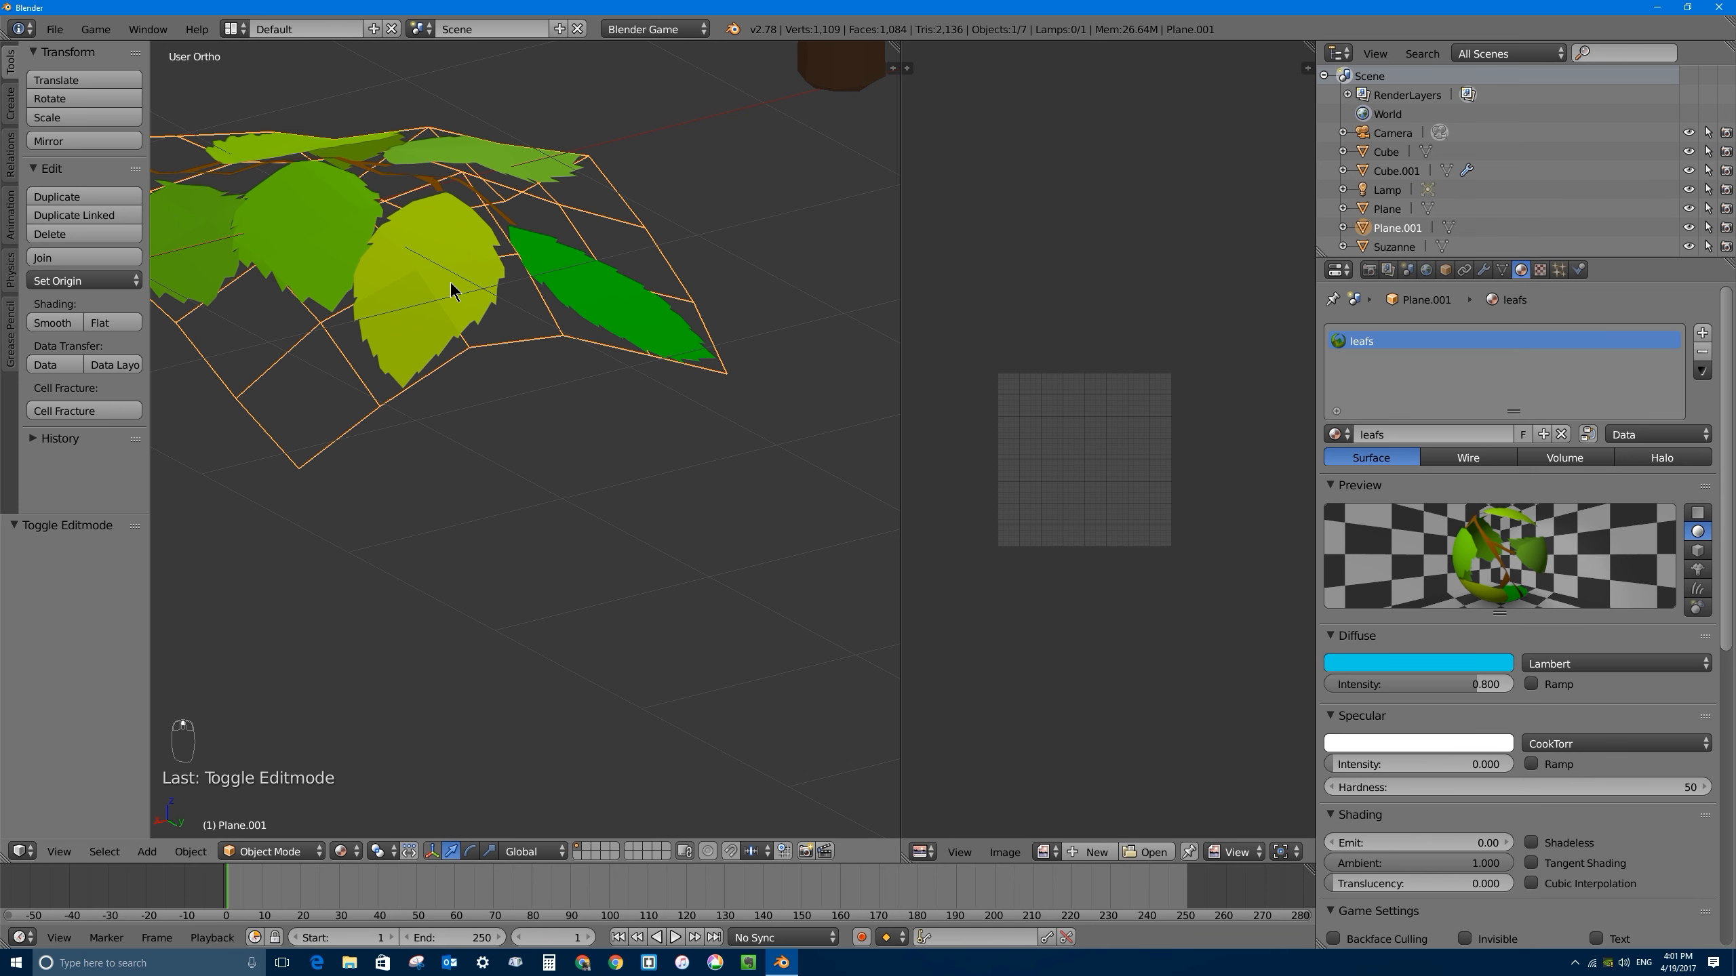
{"action": "middle_click_drag", "start_coordinate": [453, 327], "coordinate": [558, 288]}
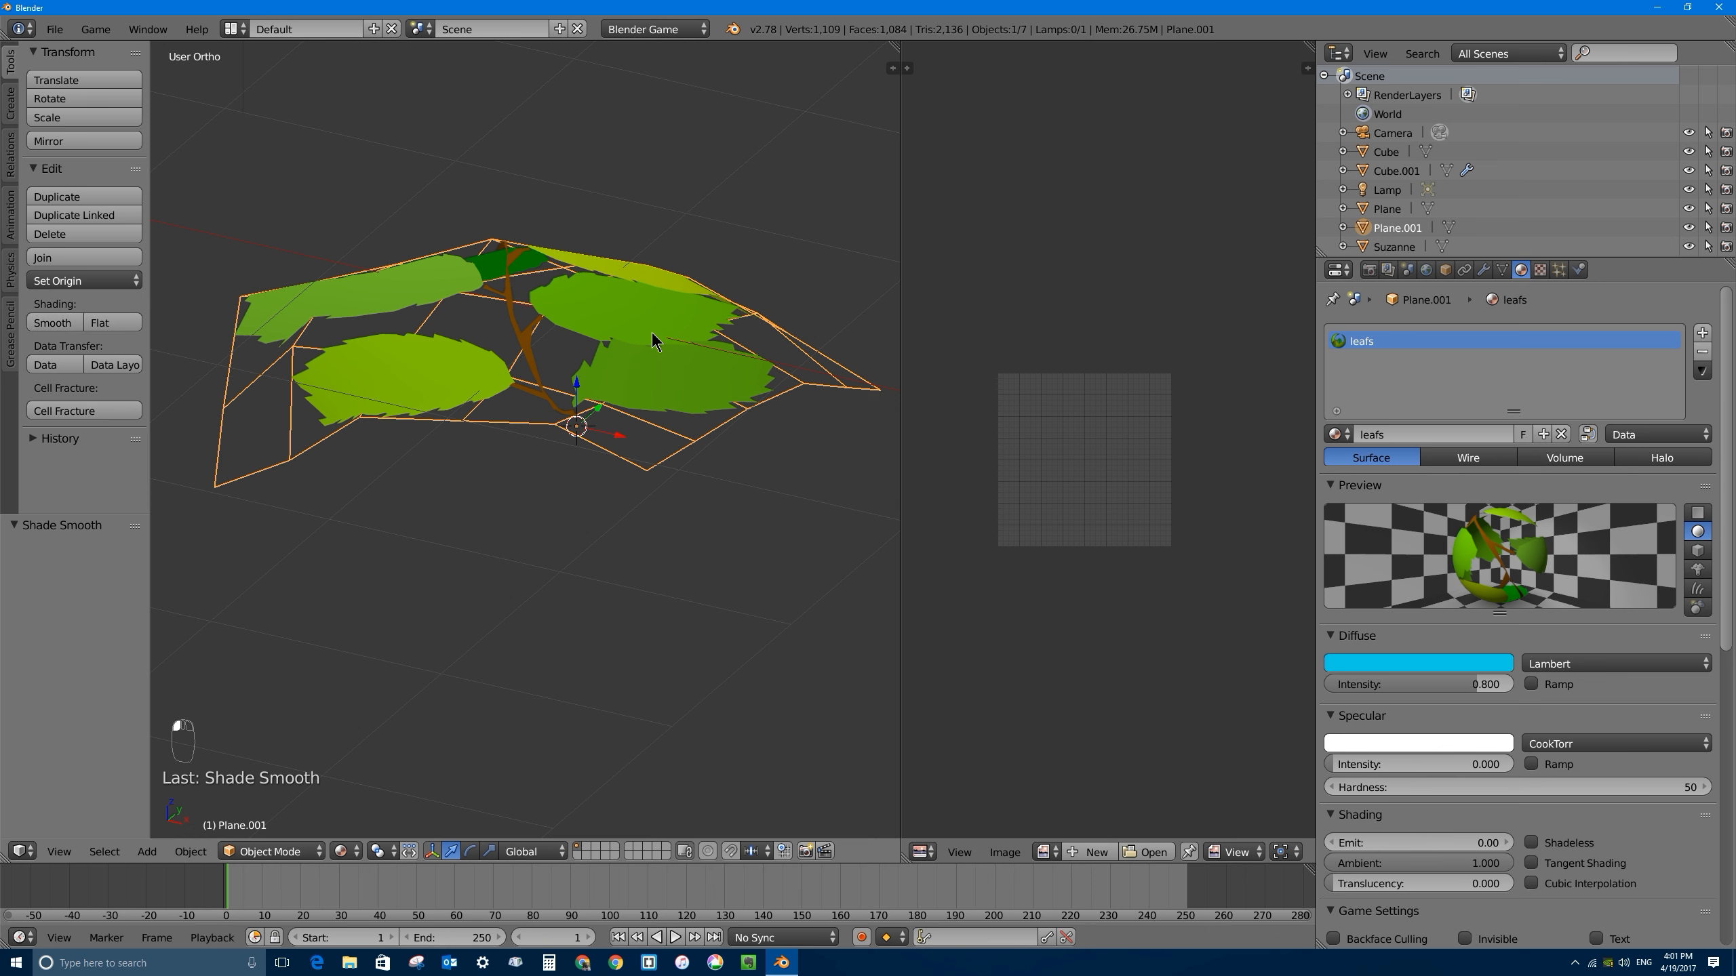
Step: In top view, move the leaf plane about -2.75 in X and 2.99 in Y so its stem meets the upper branch tip
{"action": "scroll", "coordinate": [551, 359], "scroll_direction": "down", "scroll_amount": 4}
{"action": "middle_click_drag", "start_coordinate": [549, 365], "coordinate": [615, 386]}
{"action": "scroll", "coordinate": [616, 386], "scroll_direction": "down", "scroll_amount": 5}
{"action": "key", "text": "KP_7"}
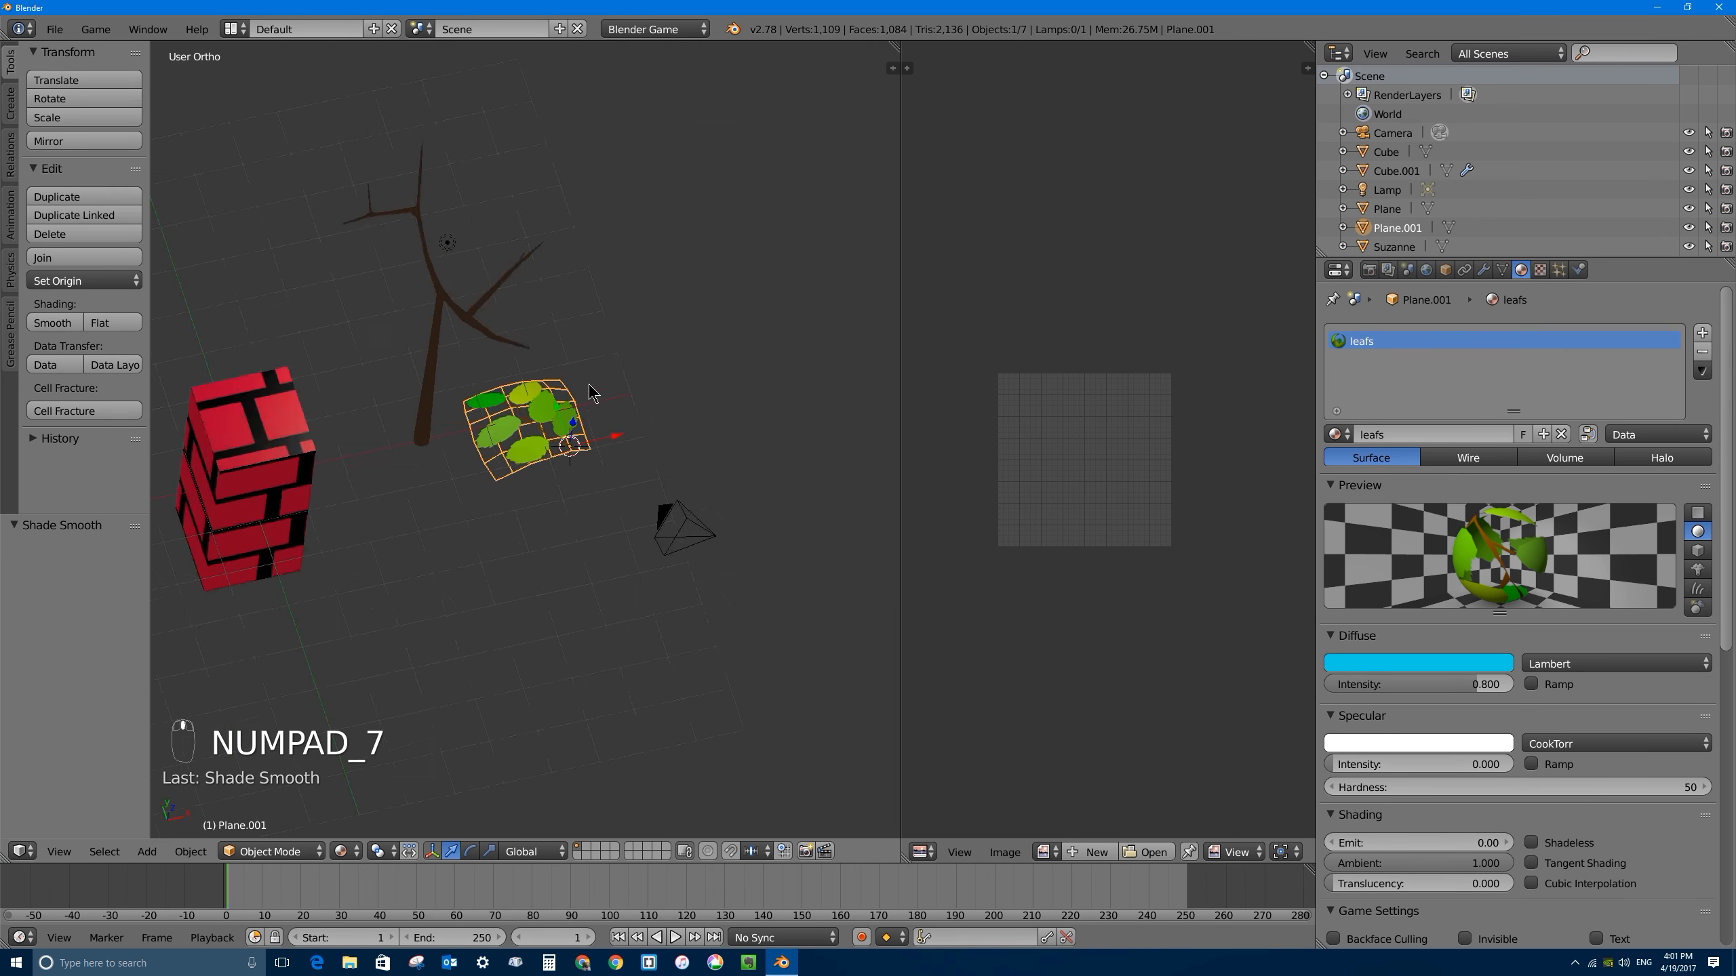
{"action": "key", "text": "g"}
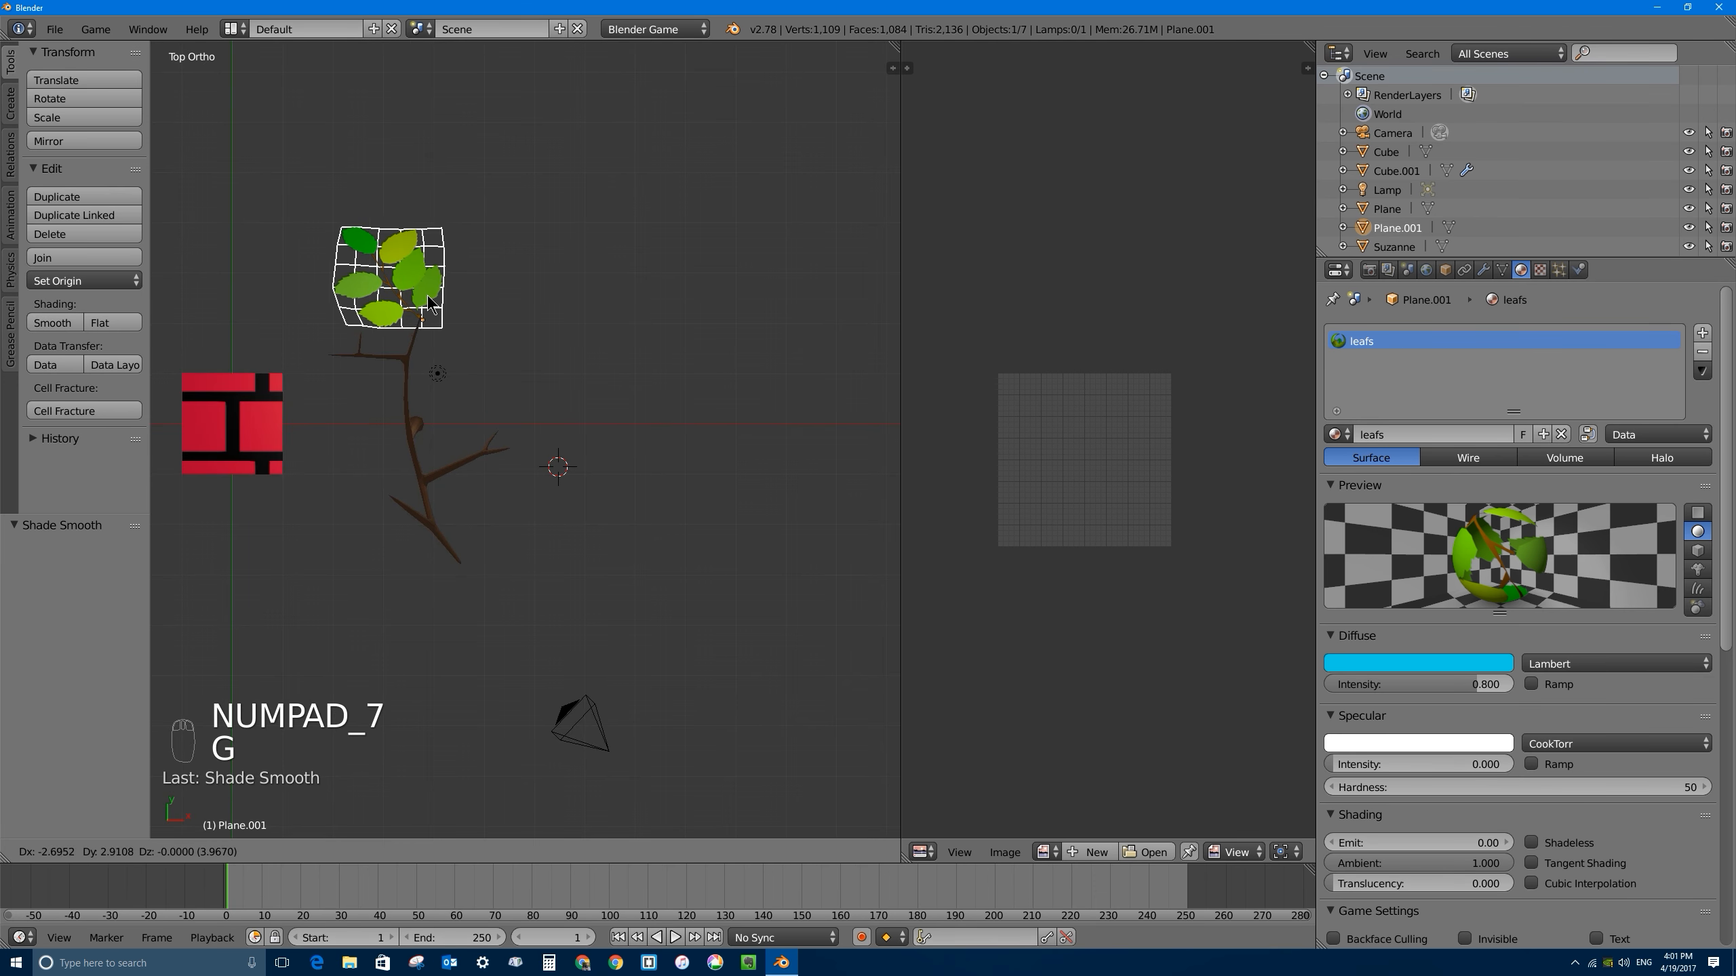
{"action": "left_click", "coordinate": [427, 294]}
{"action": "middle_click_drag", "start_coordinate": [404, 294], "coordinate": [541, 374], "text": "shift"}
{"action": "scroll", "coordinate": [538, 372], "scroll_direction": "up", "scroll_amount": 8}
{"action": "middle_click_drag", "start_coordinate": [676, 228], "coordinate": [608, 354], "text": "shift"}
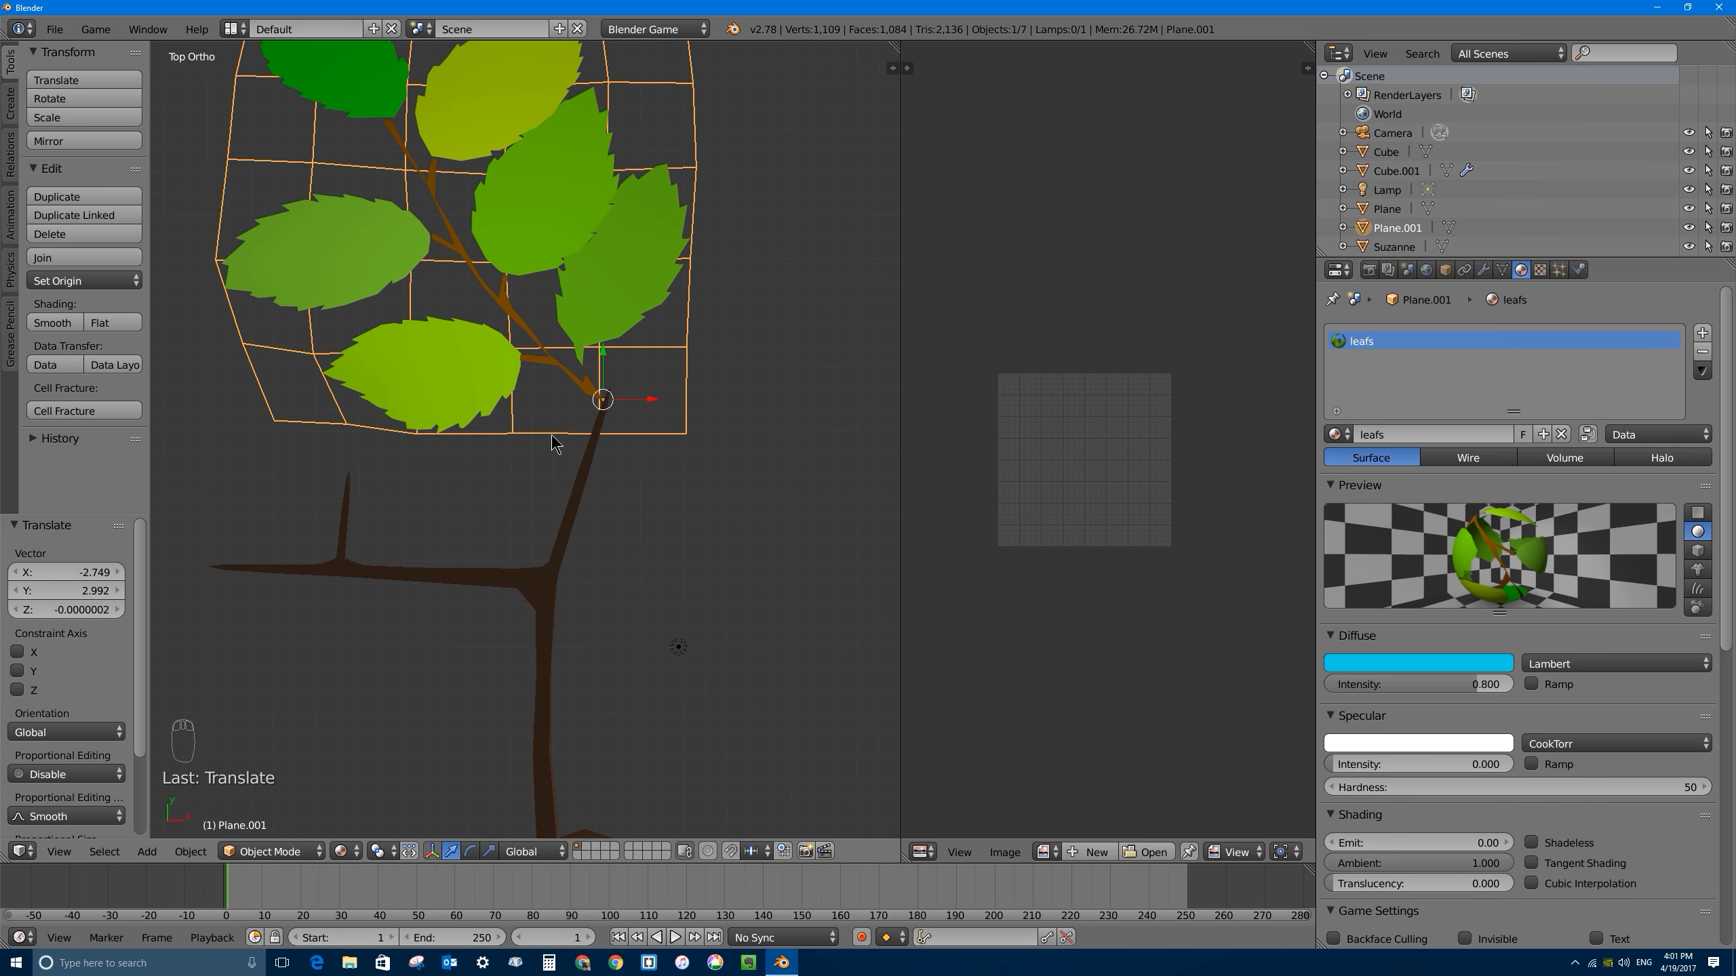
Step: Raise the leaf plane along Z by about 6.69 and a further 1.23 to the height of the branch tip
{"action": "scroll", "coordinate": [552, 444], "scroll_direction": "down", "scroll_amount": 3}
{"action": "middle_click_drag", "start_coordinate": [639, 434], "coordinate": [597, 429]}
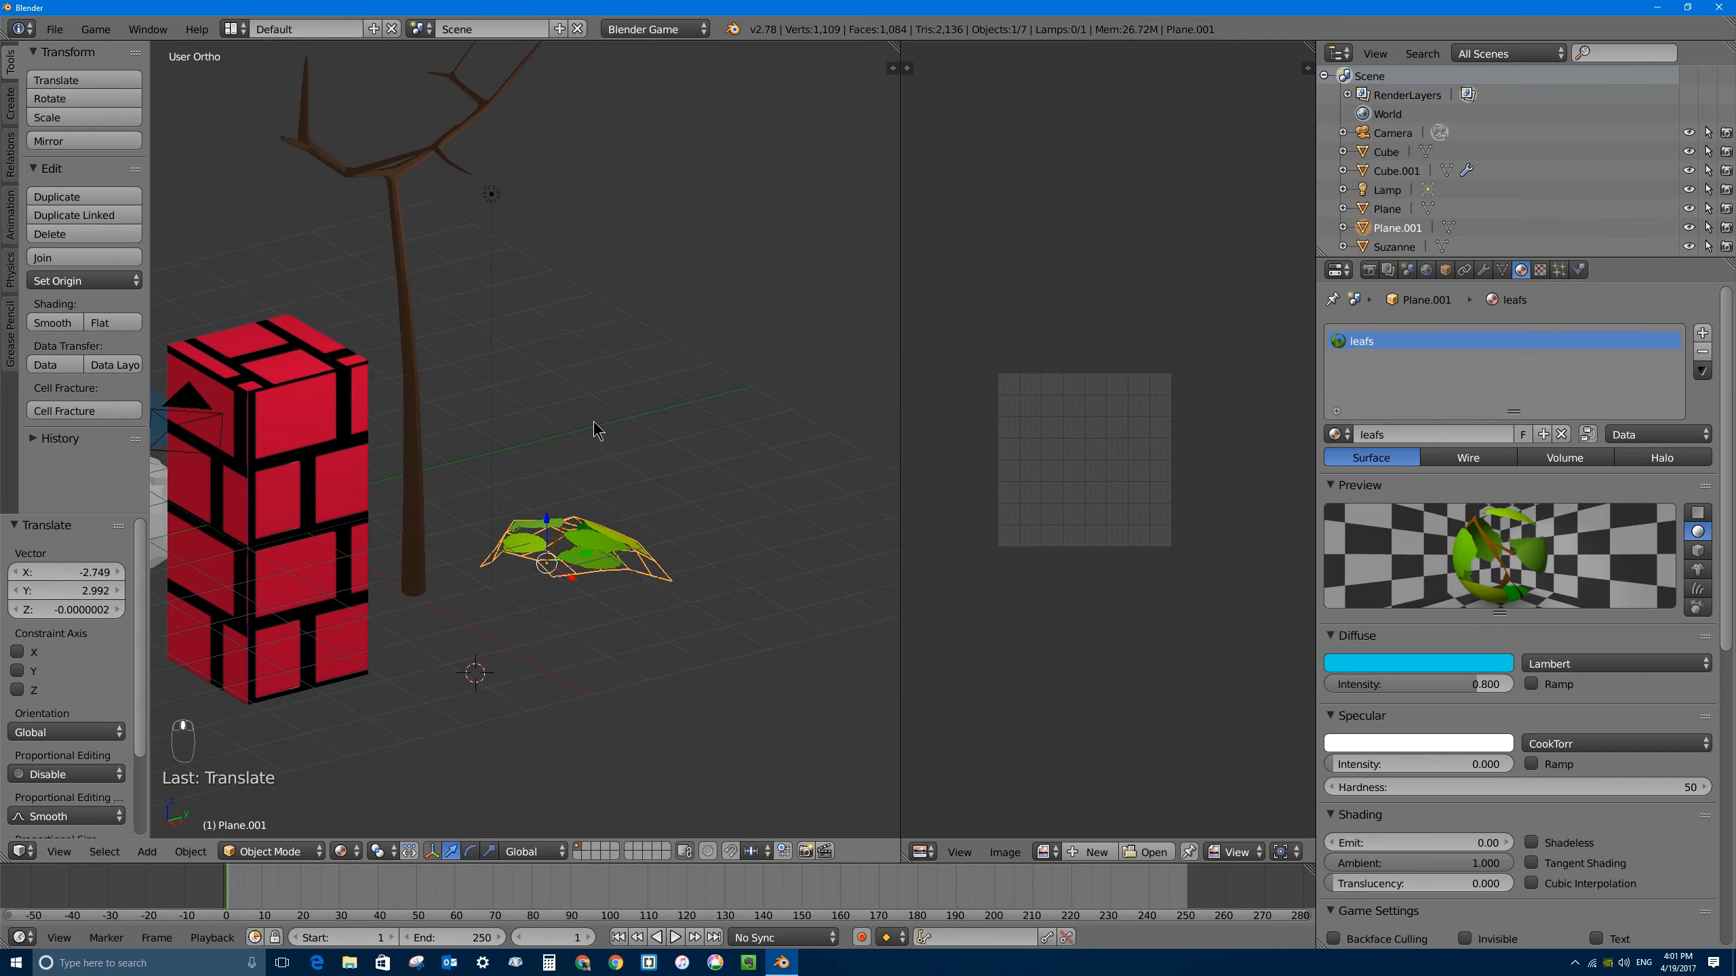
{"action": "left_click_drag", "start_coordinate": [542, 521], "coordinate": [536, 74]}
{"action": "middle_click_drag", "start_coordinate": [592, 95], "coordinate": [664, 431], "text": "shift"}
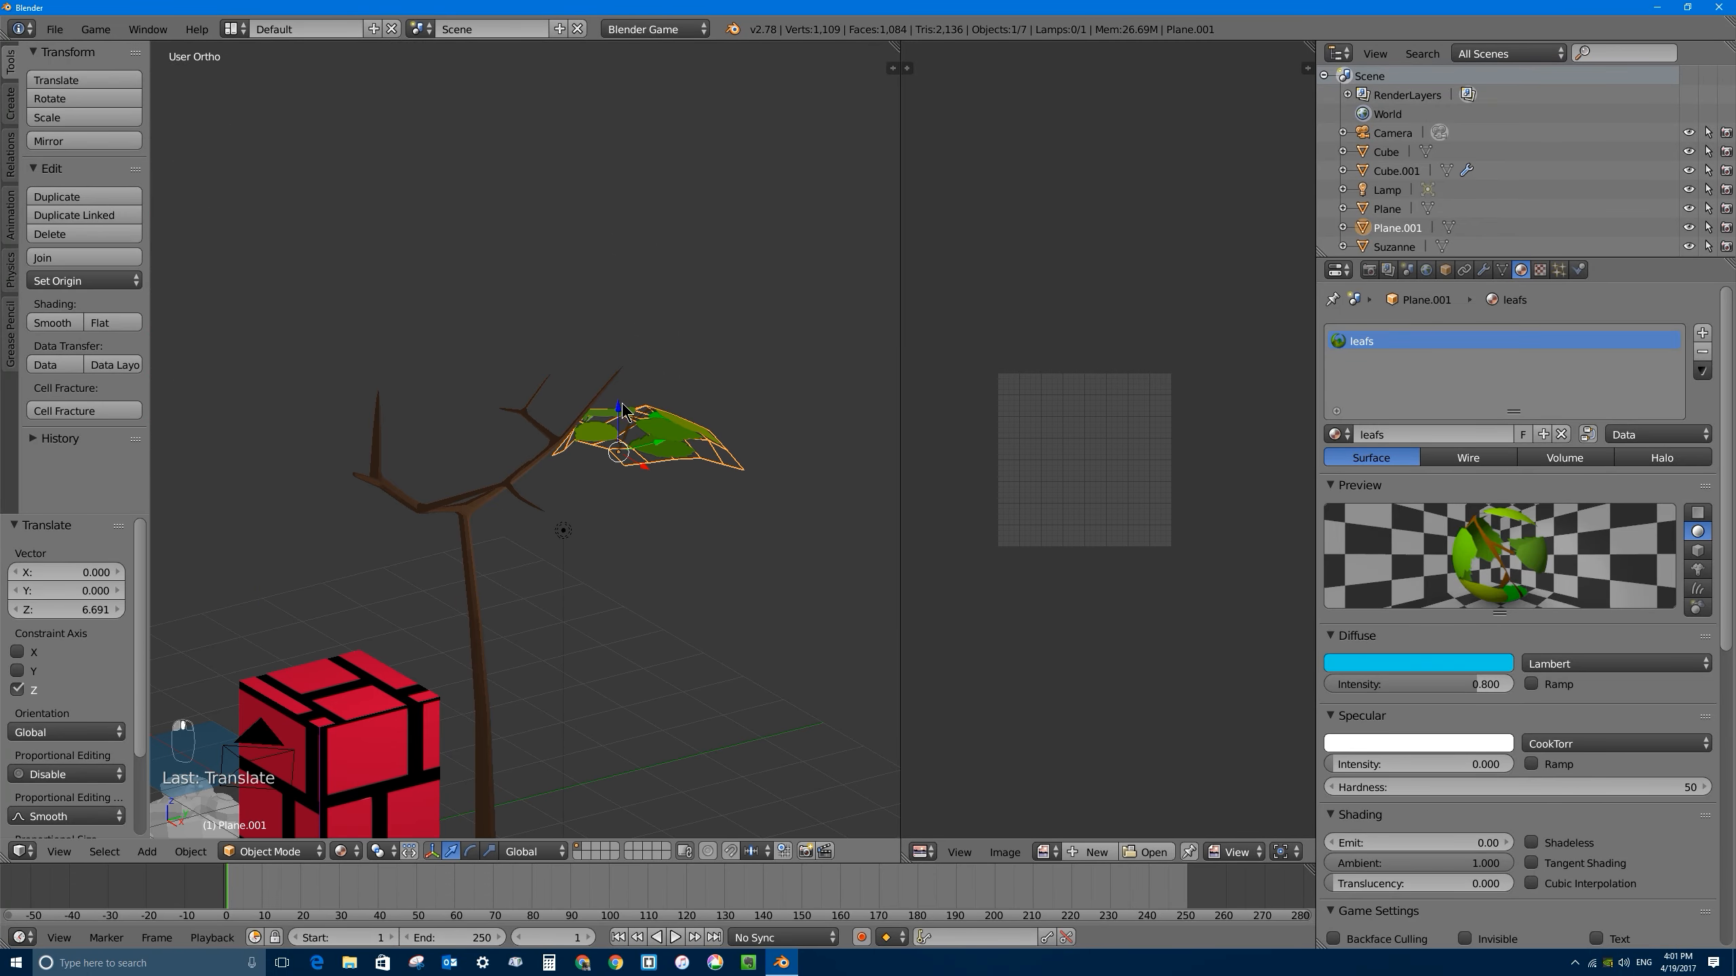
{"action": "left_click_drag", "start_coordinate": [622, 405], "coordinate": [621, 315]}
{"action": "scroll", "coordinate": [622, 312], "scroll_direction": "up", "scroll_amount": 10}
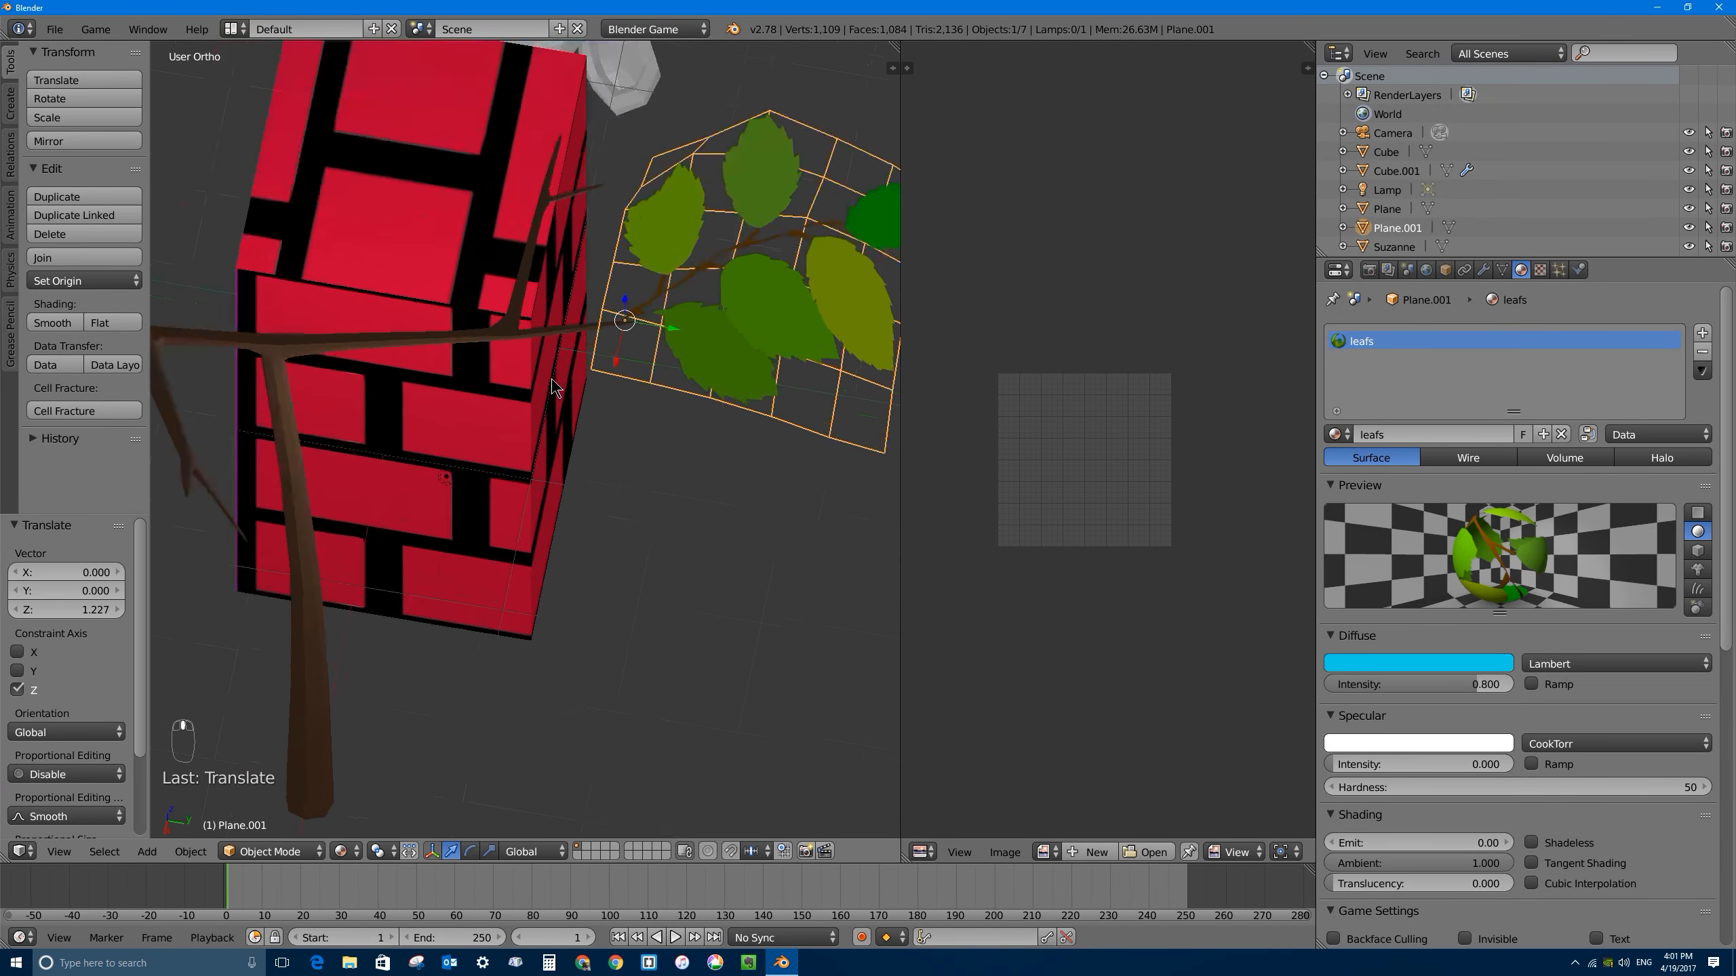
Step: Shift the leaf plane about 0.027 along X to align its stem with the branch tip
{"action": "scroll", "coordinate": [622, 311], "scroll_direction": "down", "scroll_amount": 5}
{"action": "key", "text": "KP_7"}
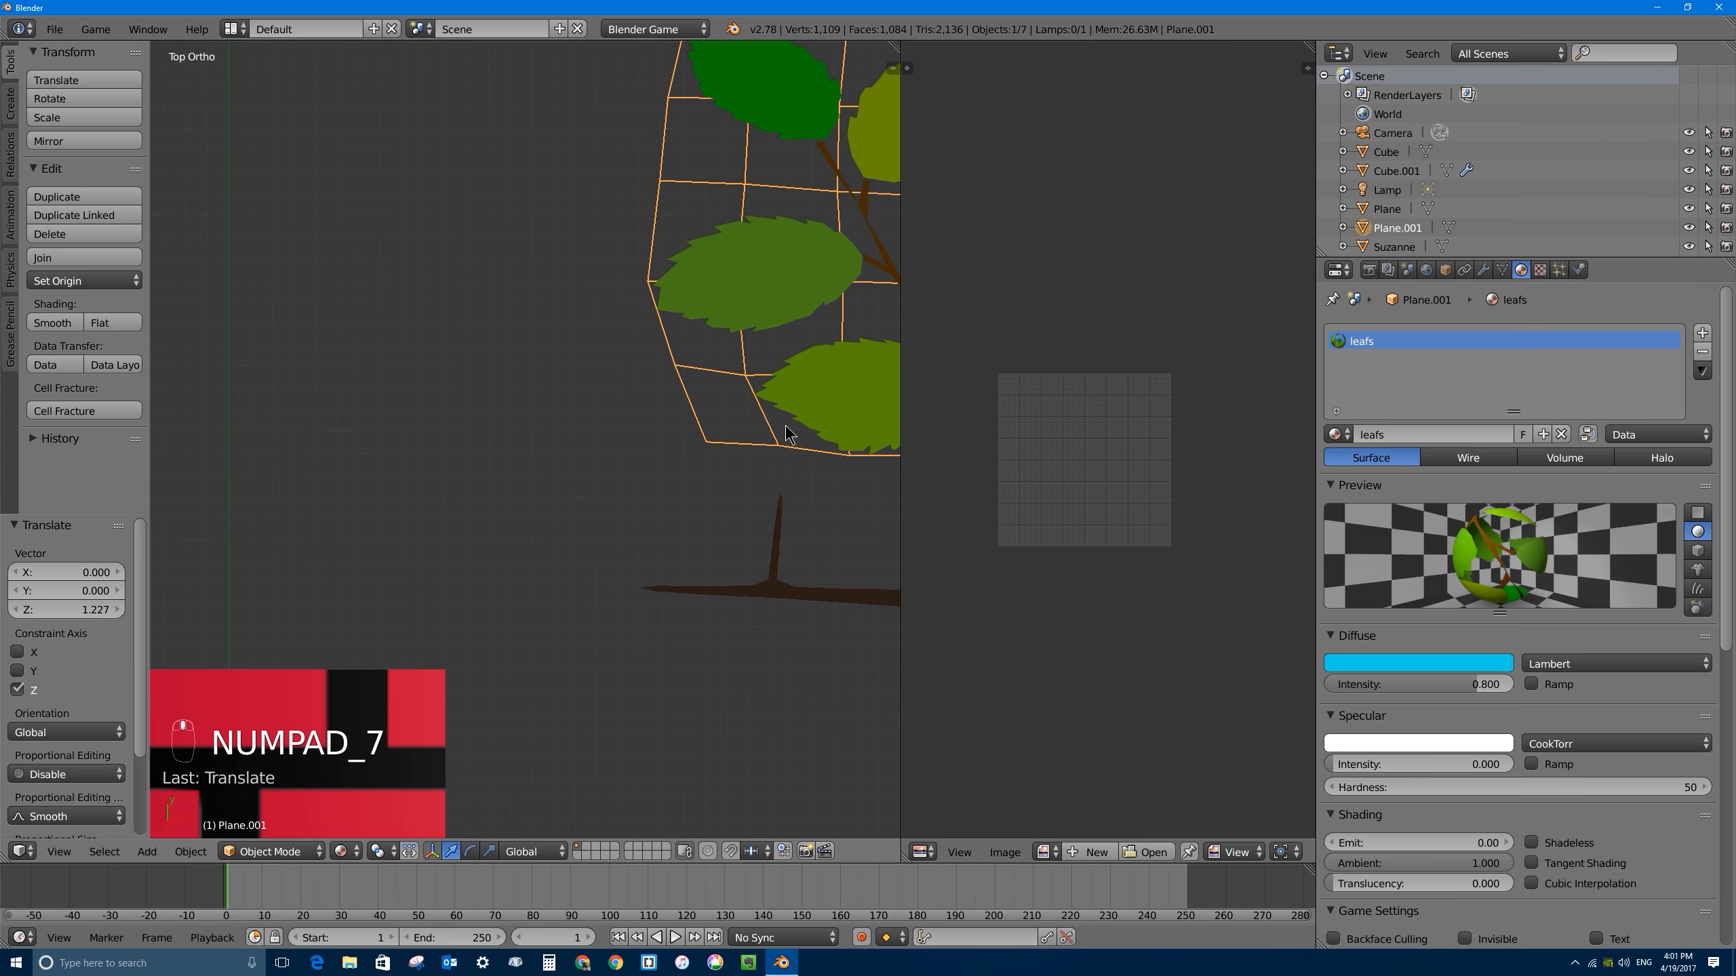
{"action": "middle_click_drag", "start_coordinate": [786, 434], "coordinate": [624, 469]}
{"action": "scroll", "coordinate": [708, 513], "scroll_direction": "up", "scroll_amount": 1}
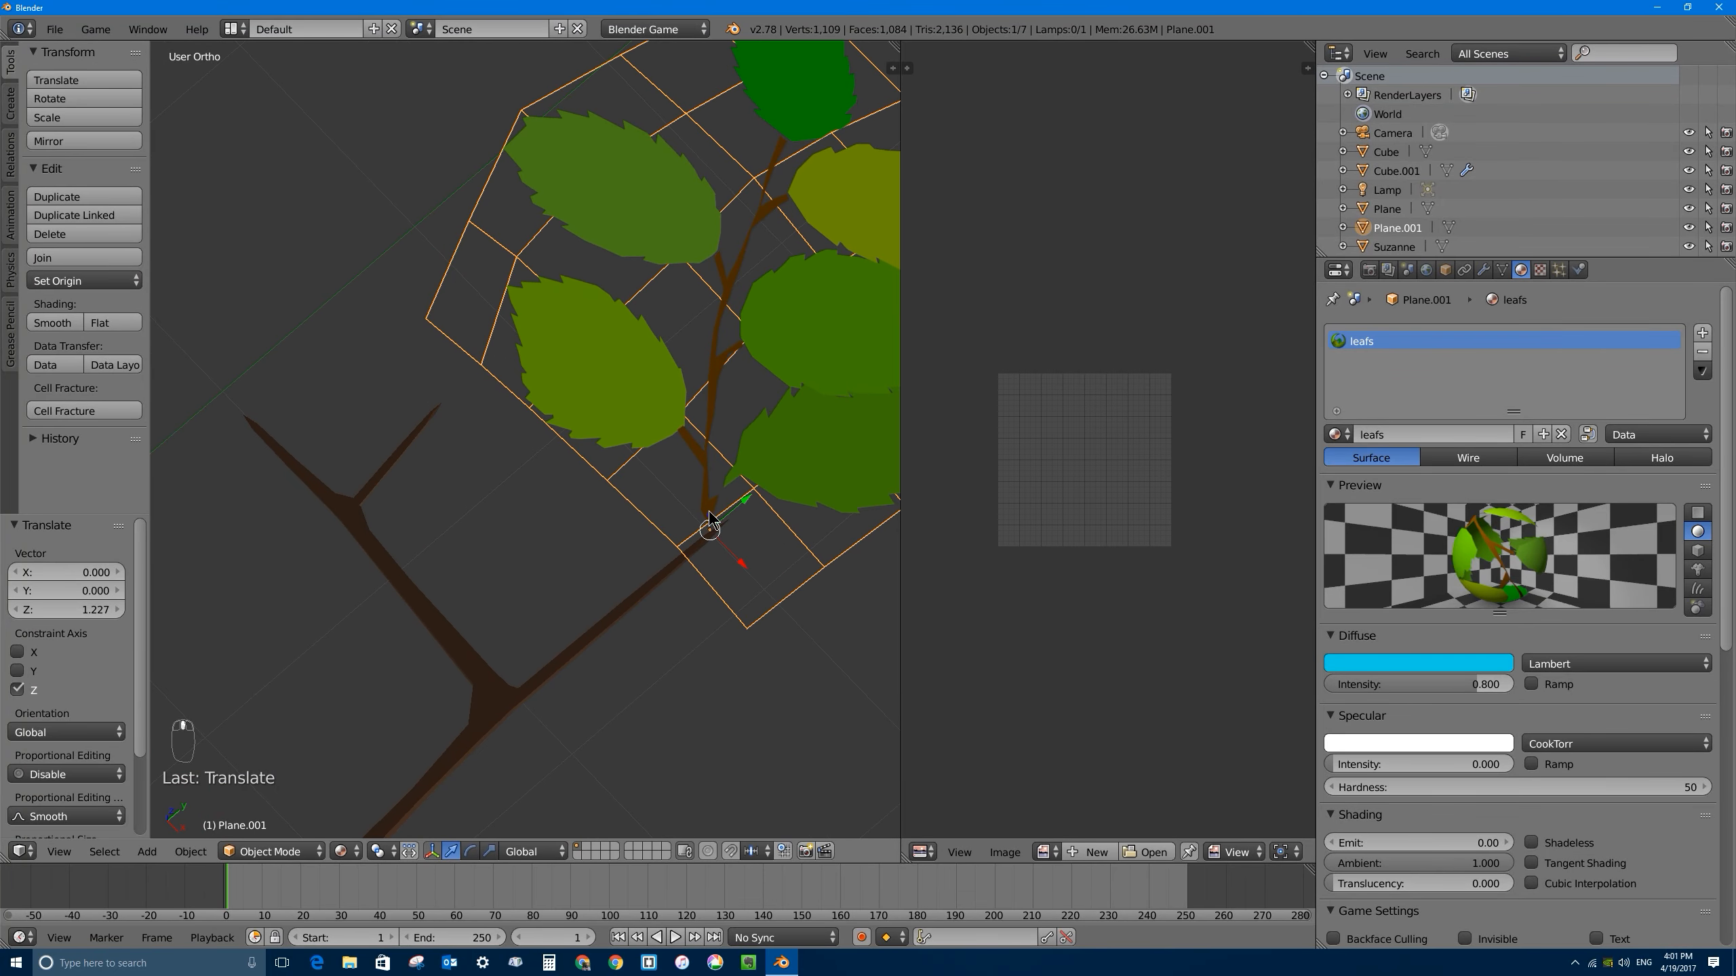
{"action": "left_click_drag", "start_coordinate": [744, 569], "coordinate": [746, 571]}
Step: Rotate the leaf plane about -8.65° around the Z axis
{"action": "scroll", "coordinate": [697, 506], "scroll_direction": "down", "scroll_amount": 3}
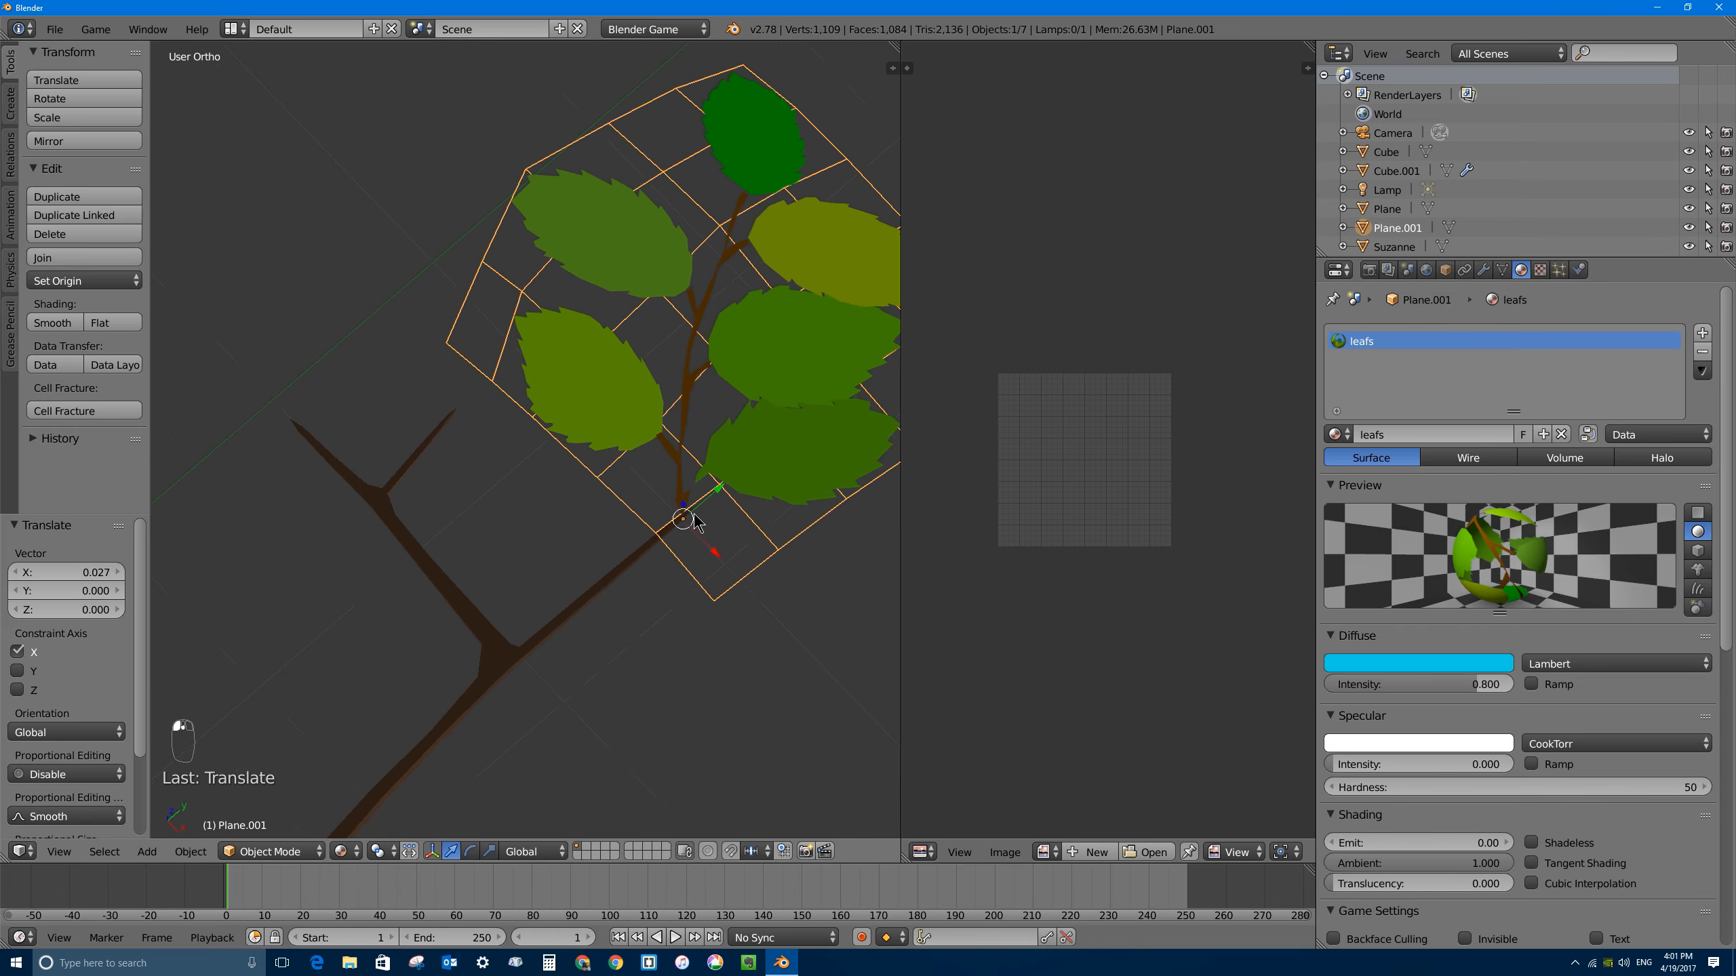
{"action": "key", "text": "r"}
{"action": "key", "text": "z"}
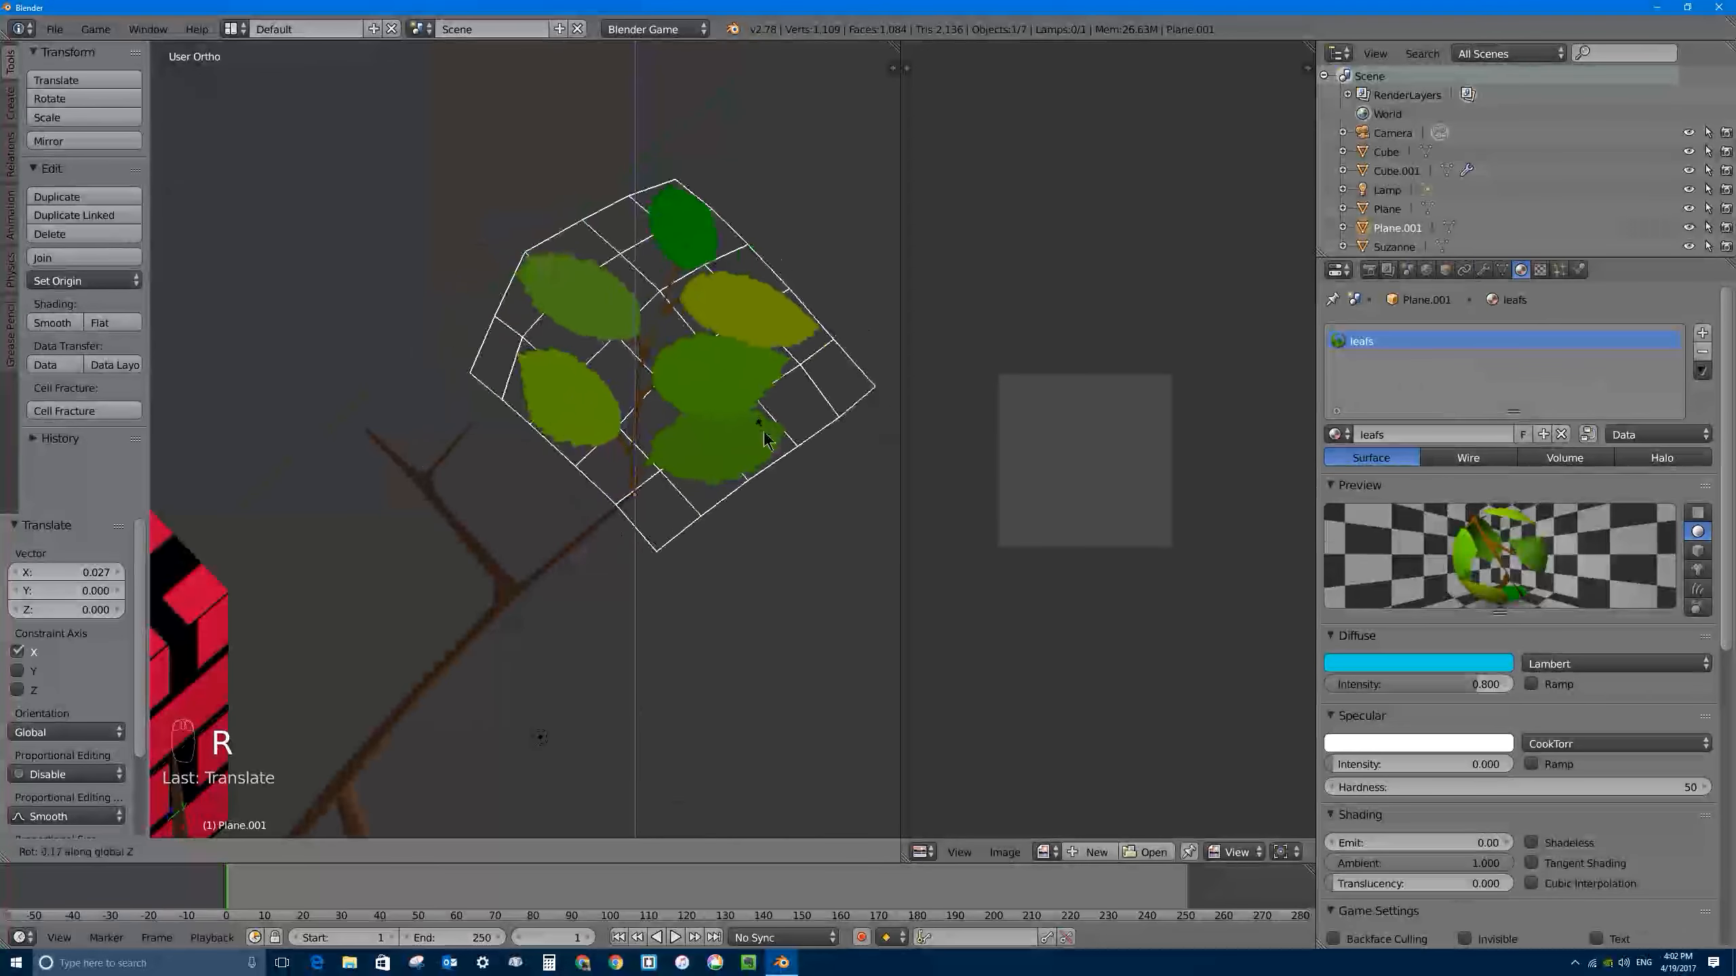
{"action": "left_click", "coordinate": [756, 513]}
Step: From a side view, tilt the leaf plane by about -22.4° to follow the branch's slope
{"action": "middle_click_drag", "start_coordinate": [756, 512], "coordinate": [697, 236]}
{"action": "key", "text": "r"}
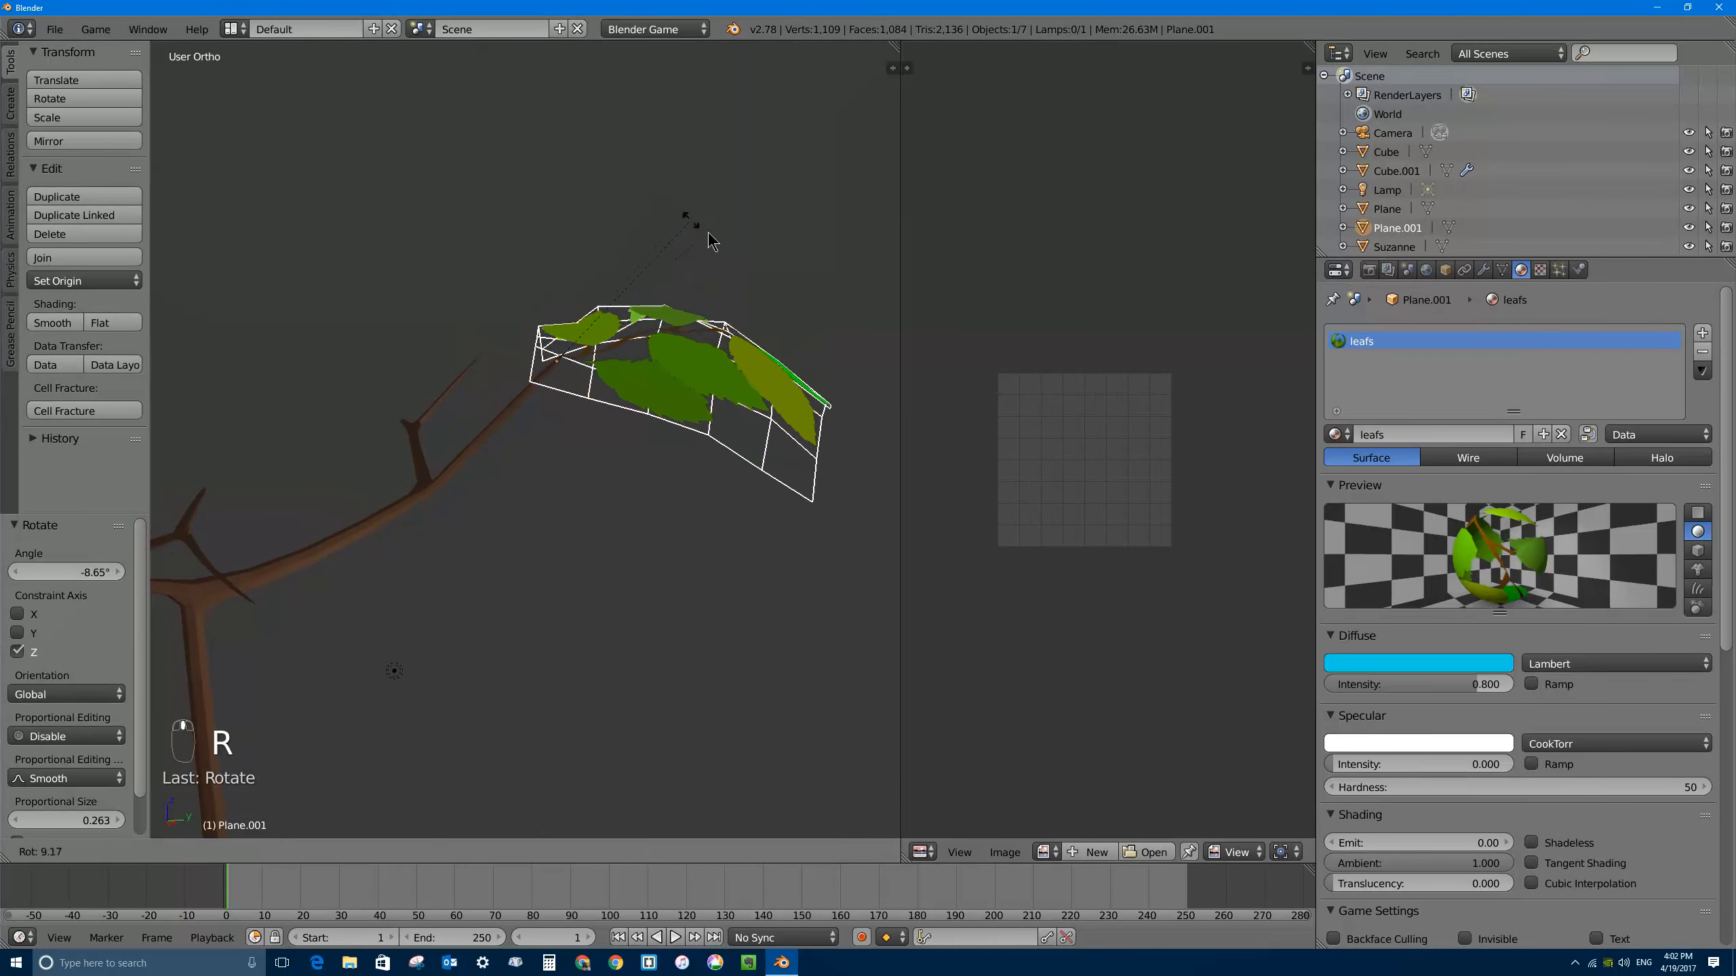
{"action": "left_click", "coordinate": [604, 157]}
{"action": "middle_click_drag", "start_coordinate": [419, 399], "coordinate": [610, 437]}
{"action": "middle_click_drag", "start_coordinate": [704, 308], "coordinate": [480, 380], "text": "shift"}
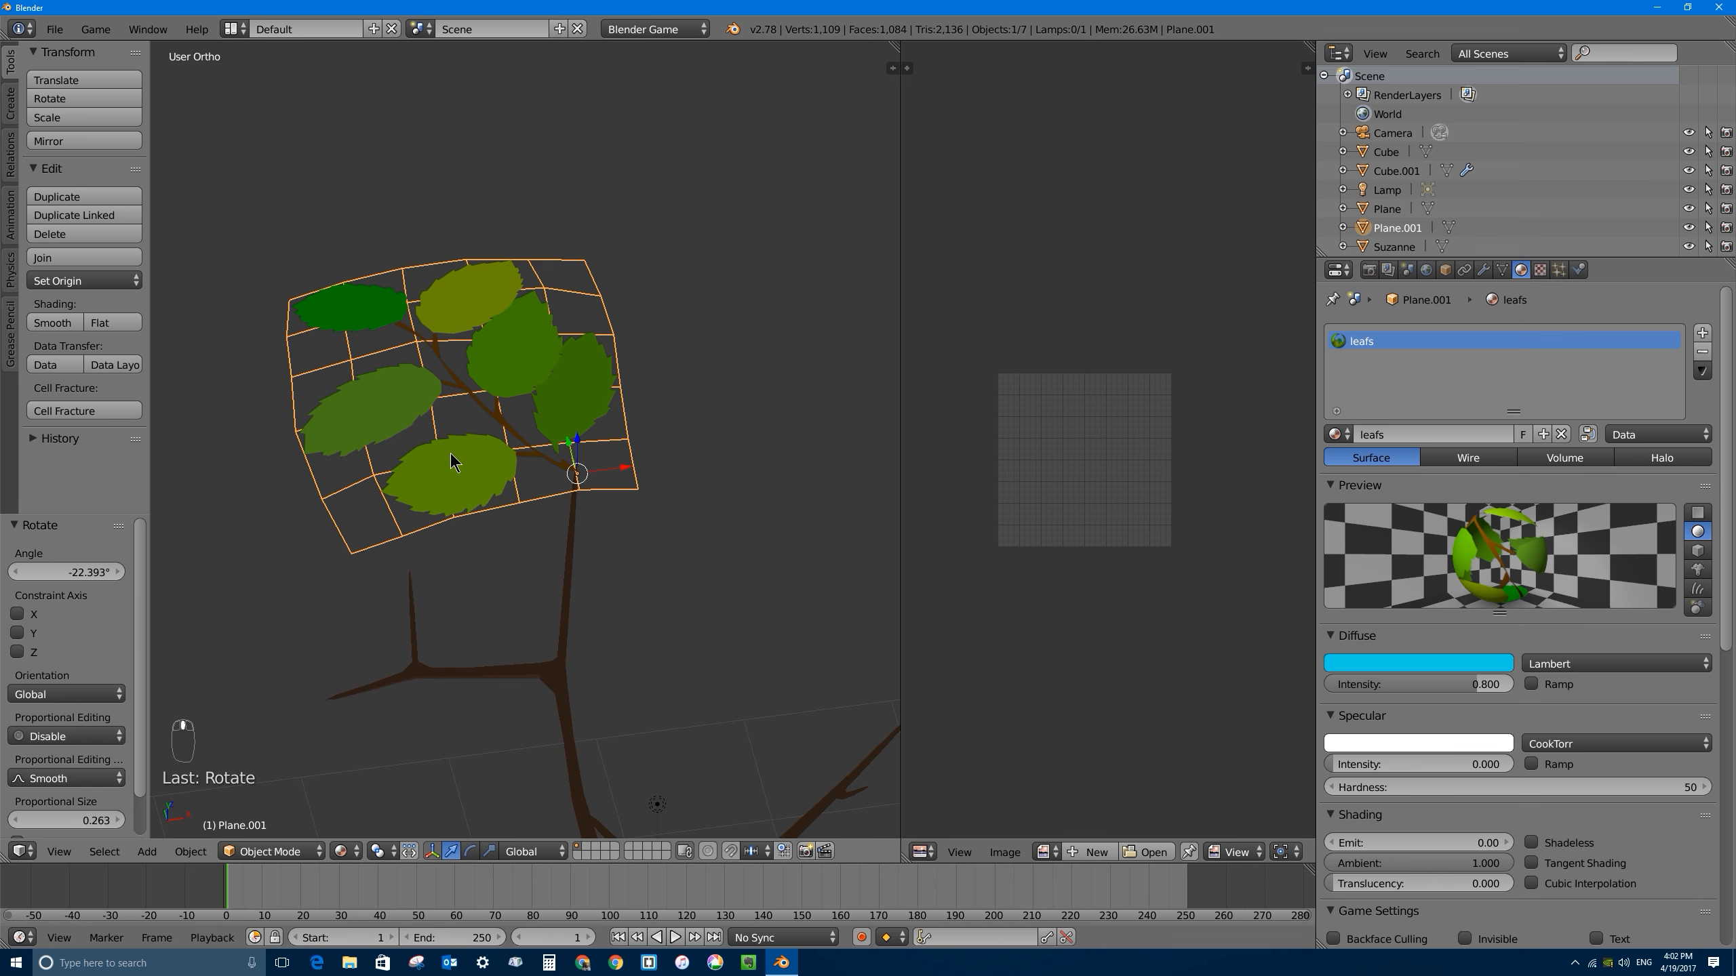
Step: Duplicate the leaf plane in place and rotate the copy about -113.7° around the Z axis
{"action": "key", "text": "shift+d"}
{"action": "key", "text": "Escape"}
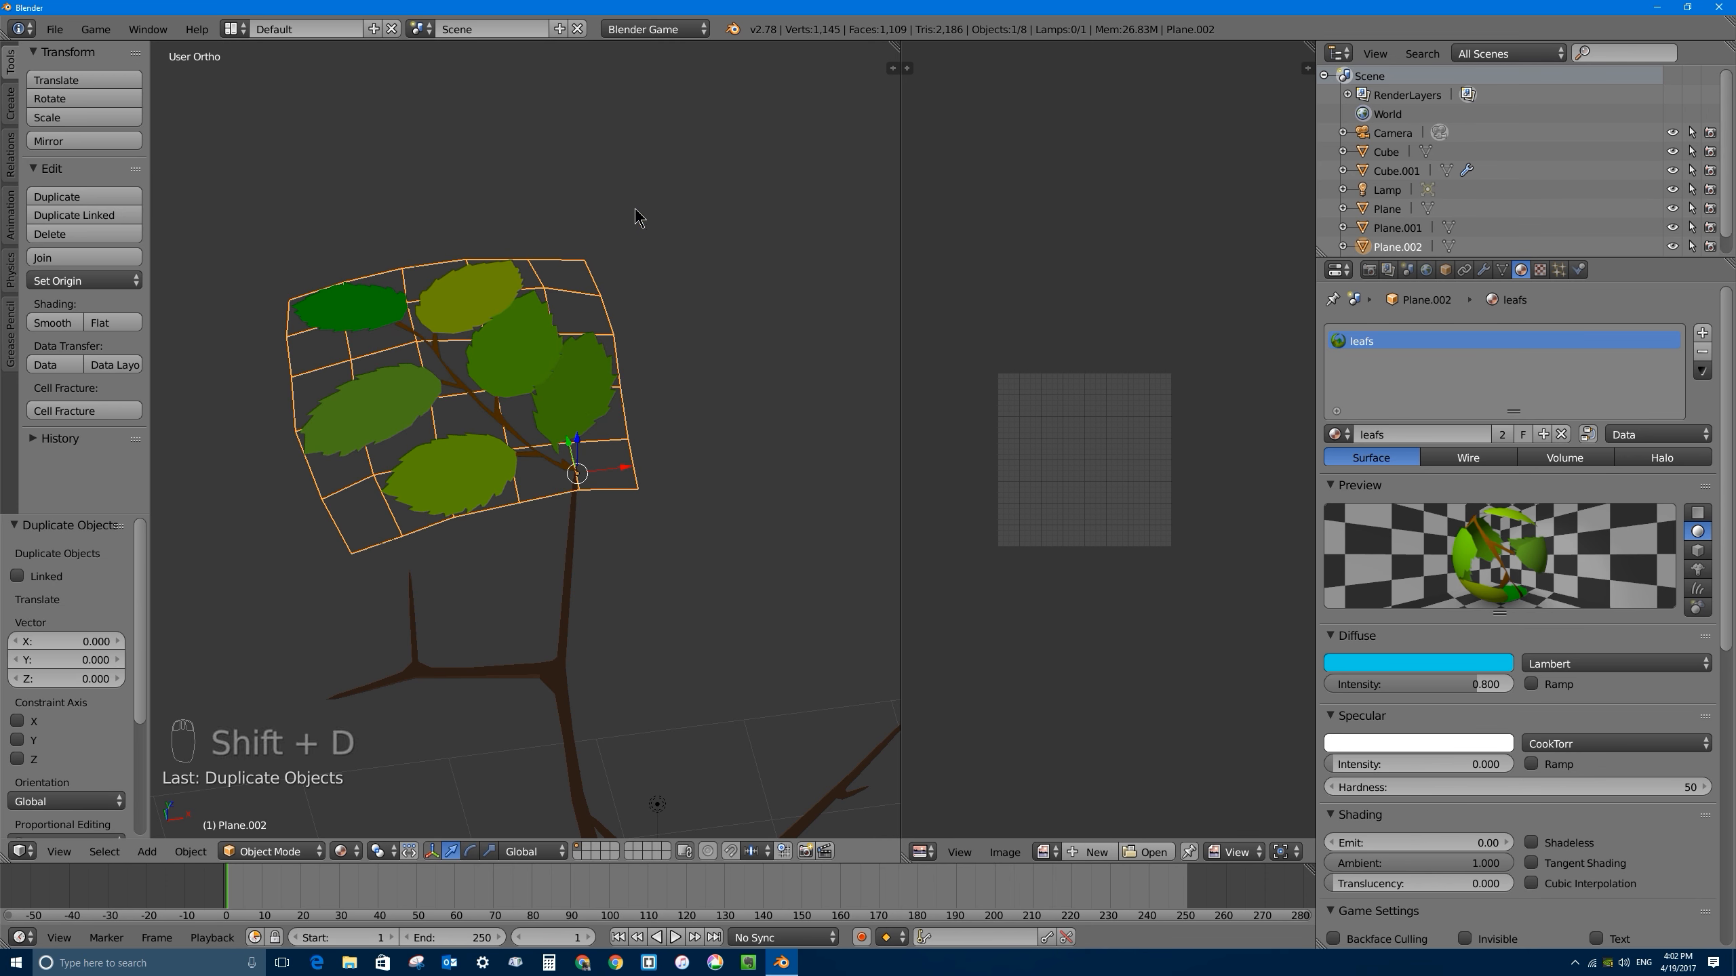
{"action": "key", "text": "r"}
{"action": "key", "text": "z"}
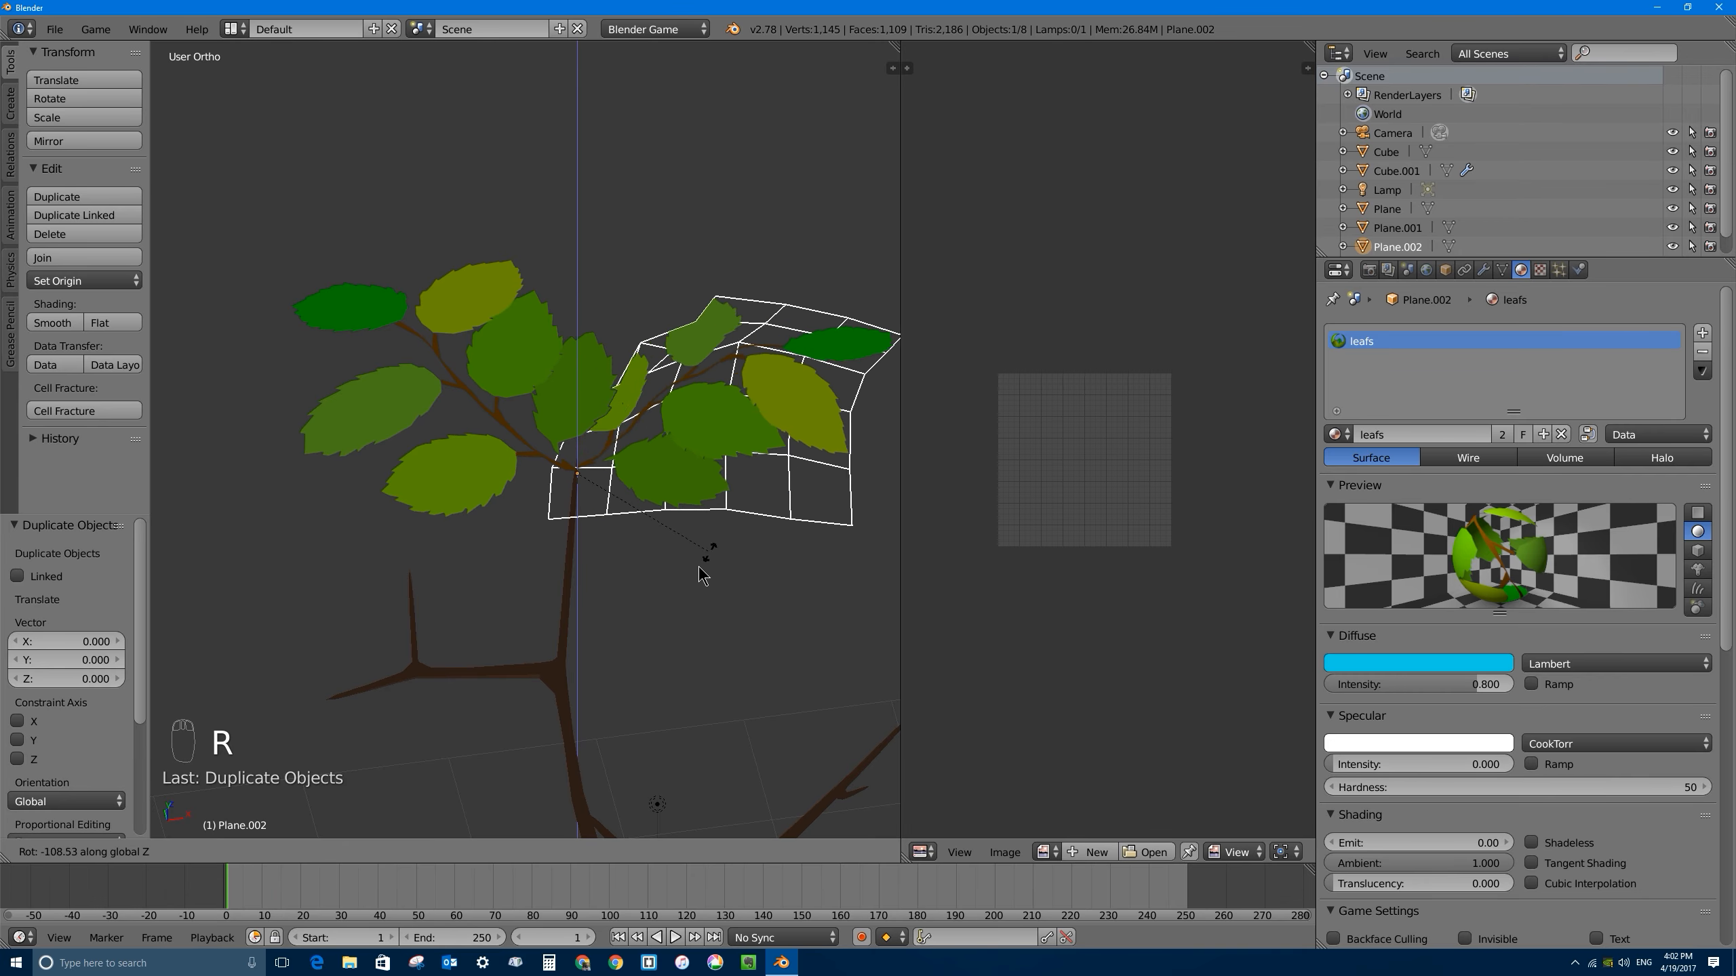
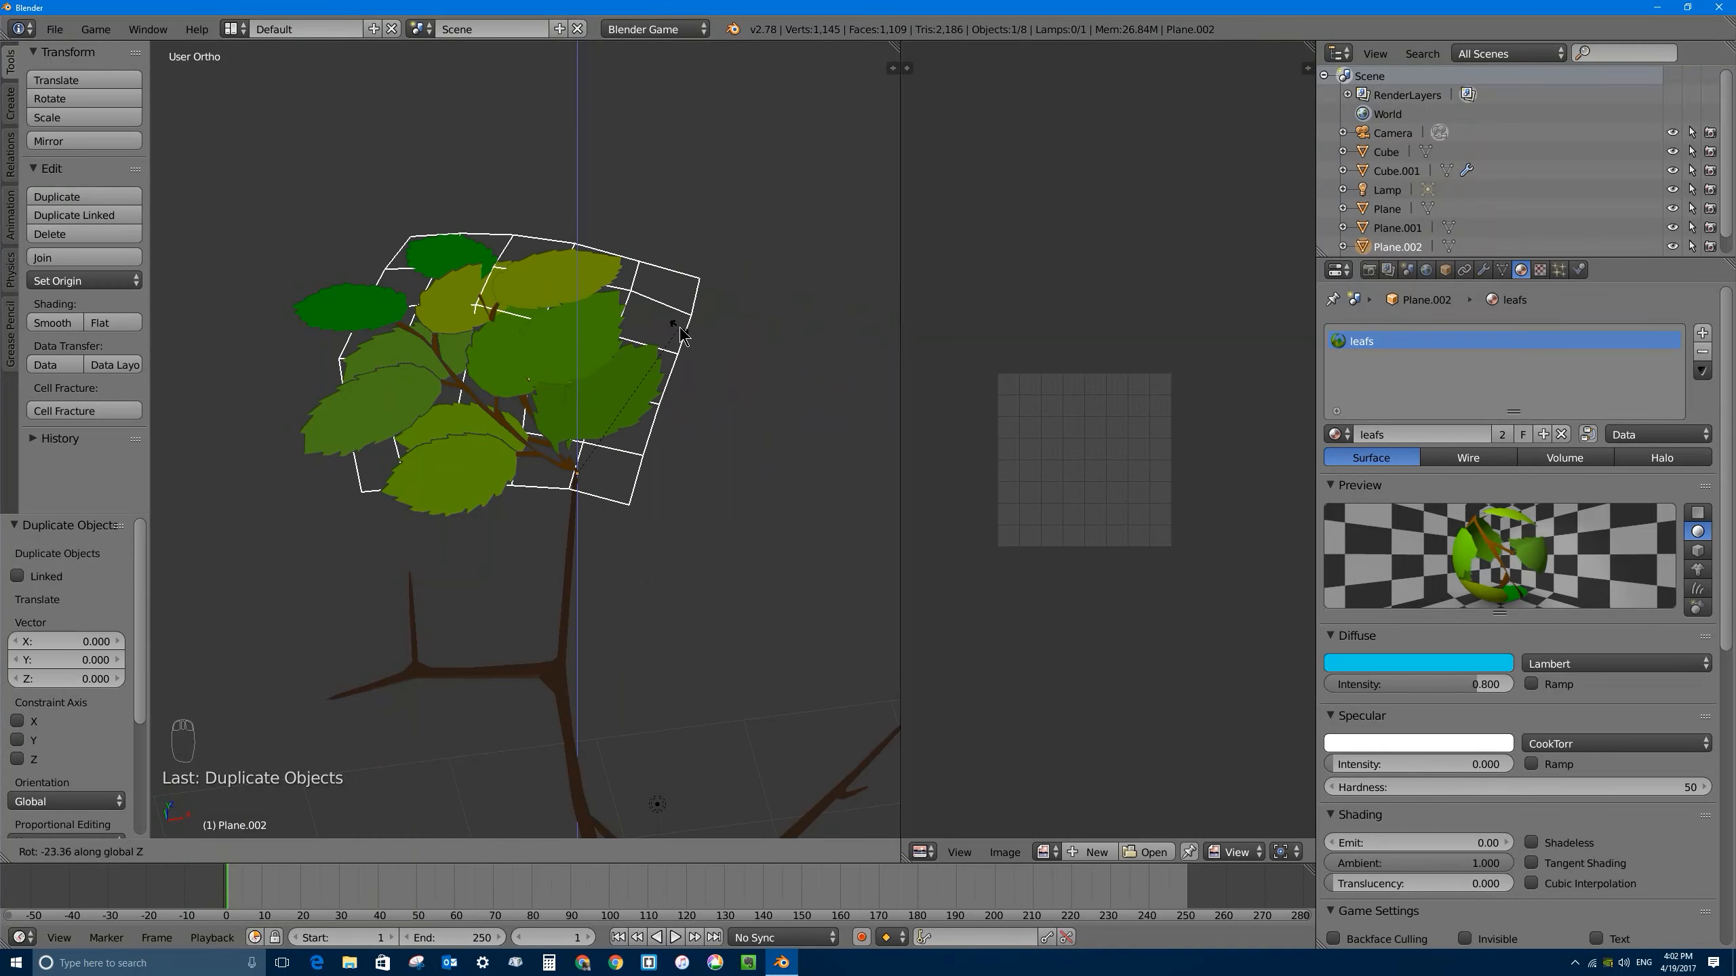
{"action": "left_click", "coordinate": [685, 547]}
Step: Trackball-rotate the copied leaf plane by about -25.8° and 36.7° to tilt it away from the original
{"action": "middle_click_drag", "start_coordinate": [686, 547], "coordinate": [683, 239]}
{"action": "key", "text": "r"}
{"action": "key", "text": "r"}
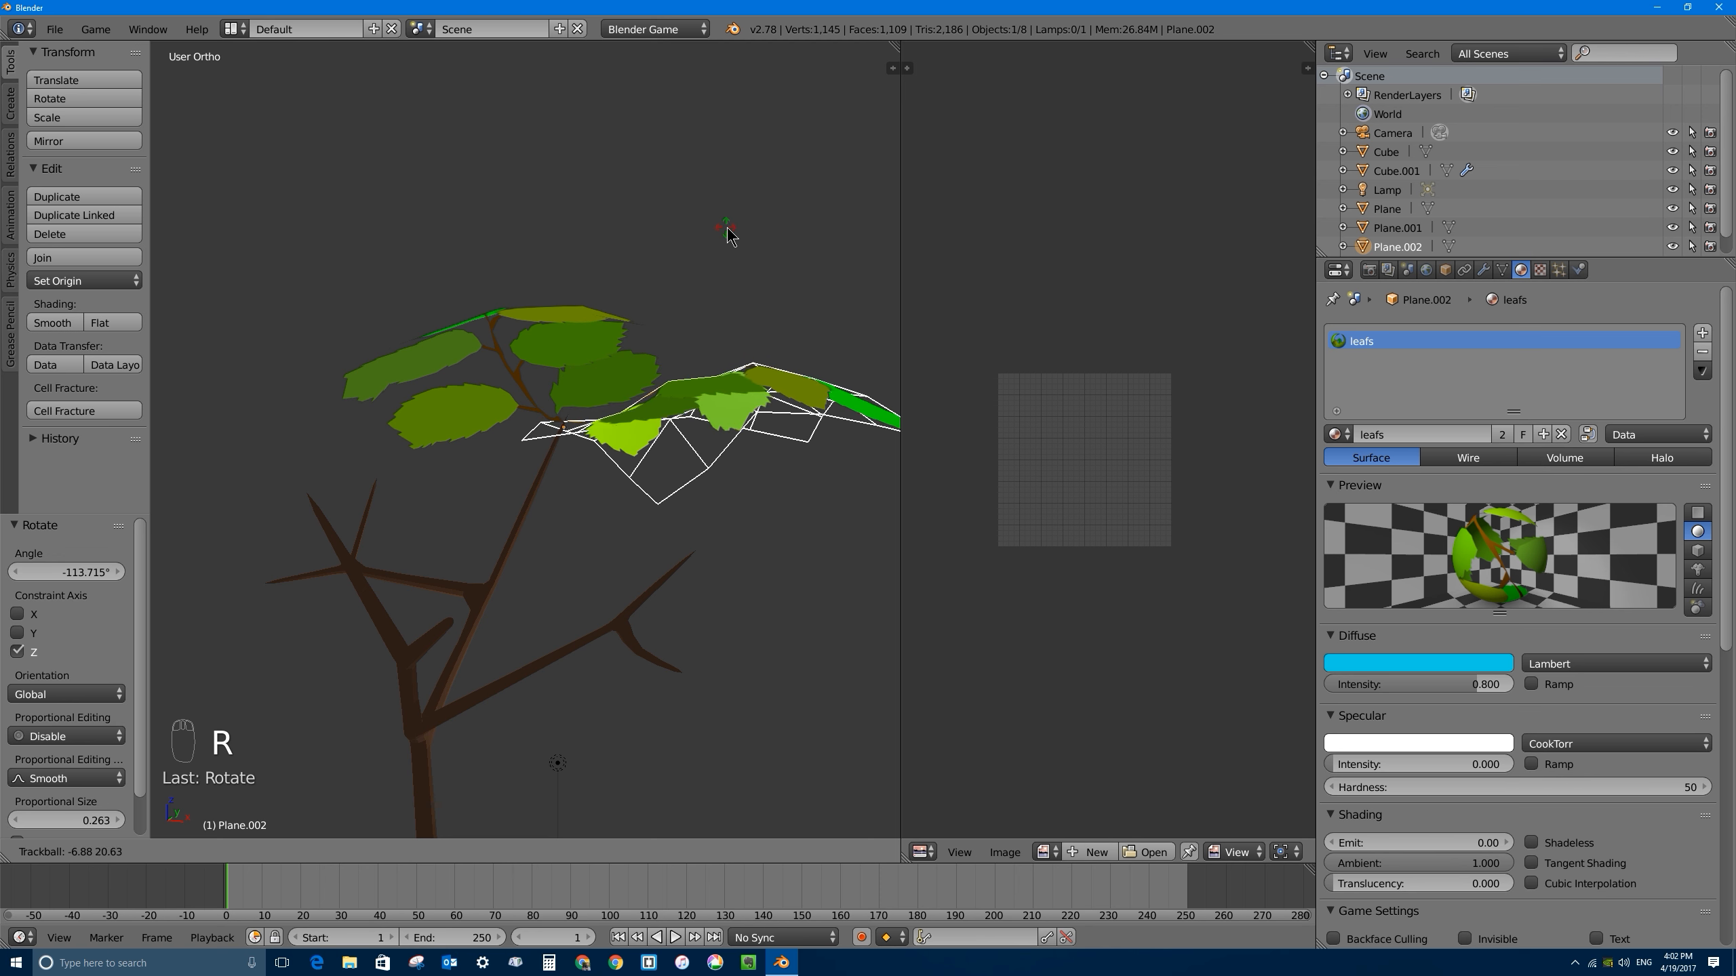
{"action": "left_click", "coordinate": [745, 217]}
Step: Select both leaf planes and, from the top view, duplicate them with an offset of about -1.80 in X and -0.77 in Y
{"action": "middle_click_drag", "start_coordinate": [596, 268], "coordinate": [629, 383]}
{"action": "right_click", "coordinate": [558, 391], "text": "shift"}
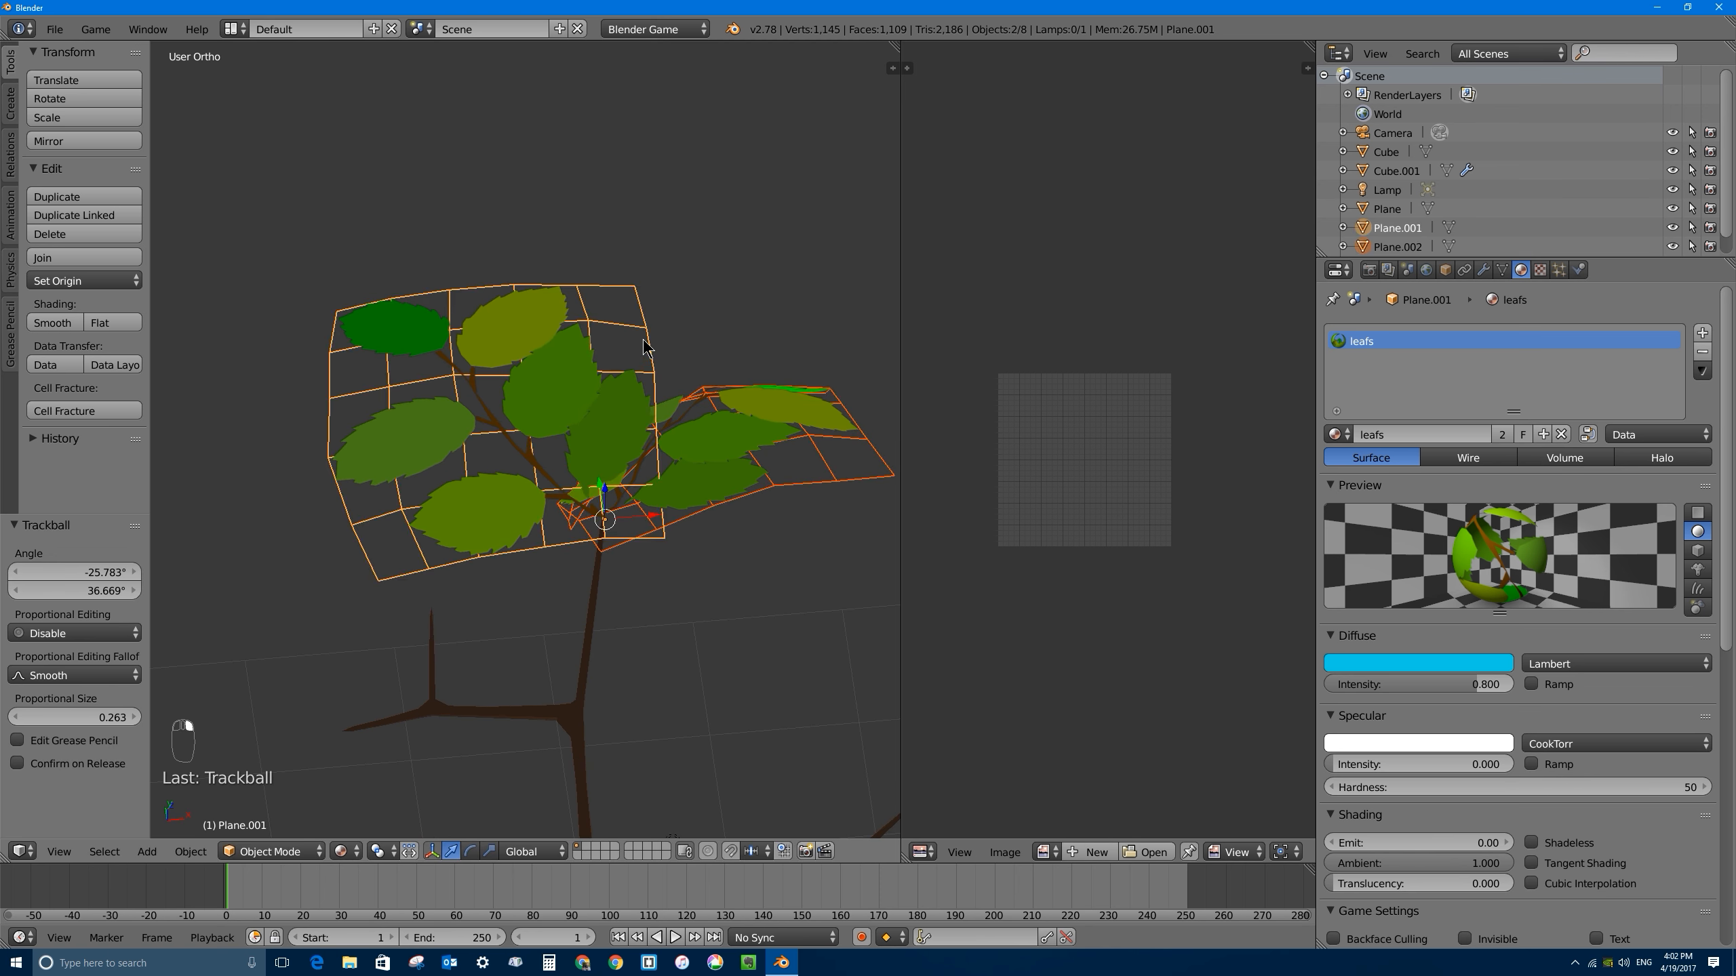
{"action": "key", "text": "KP_7"}
{"action": "key", "text": "shift+d"}
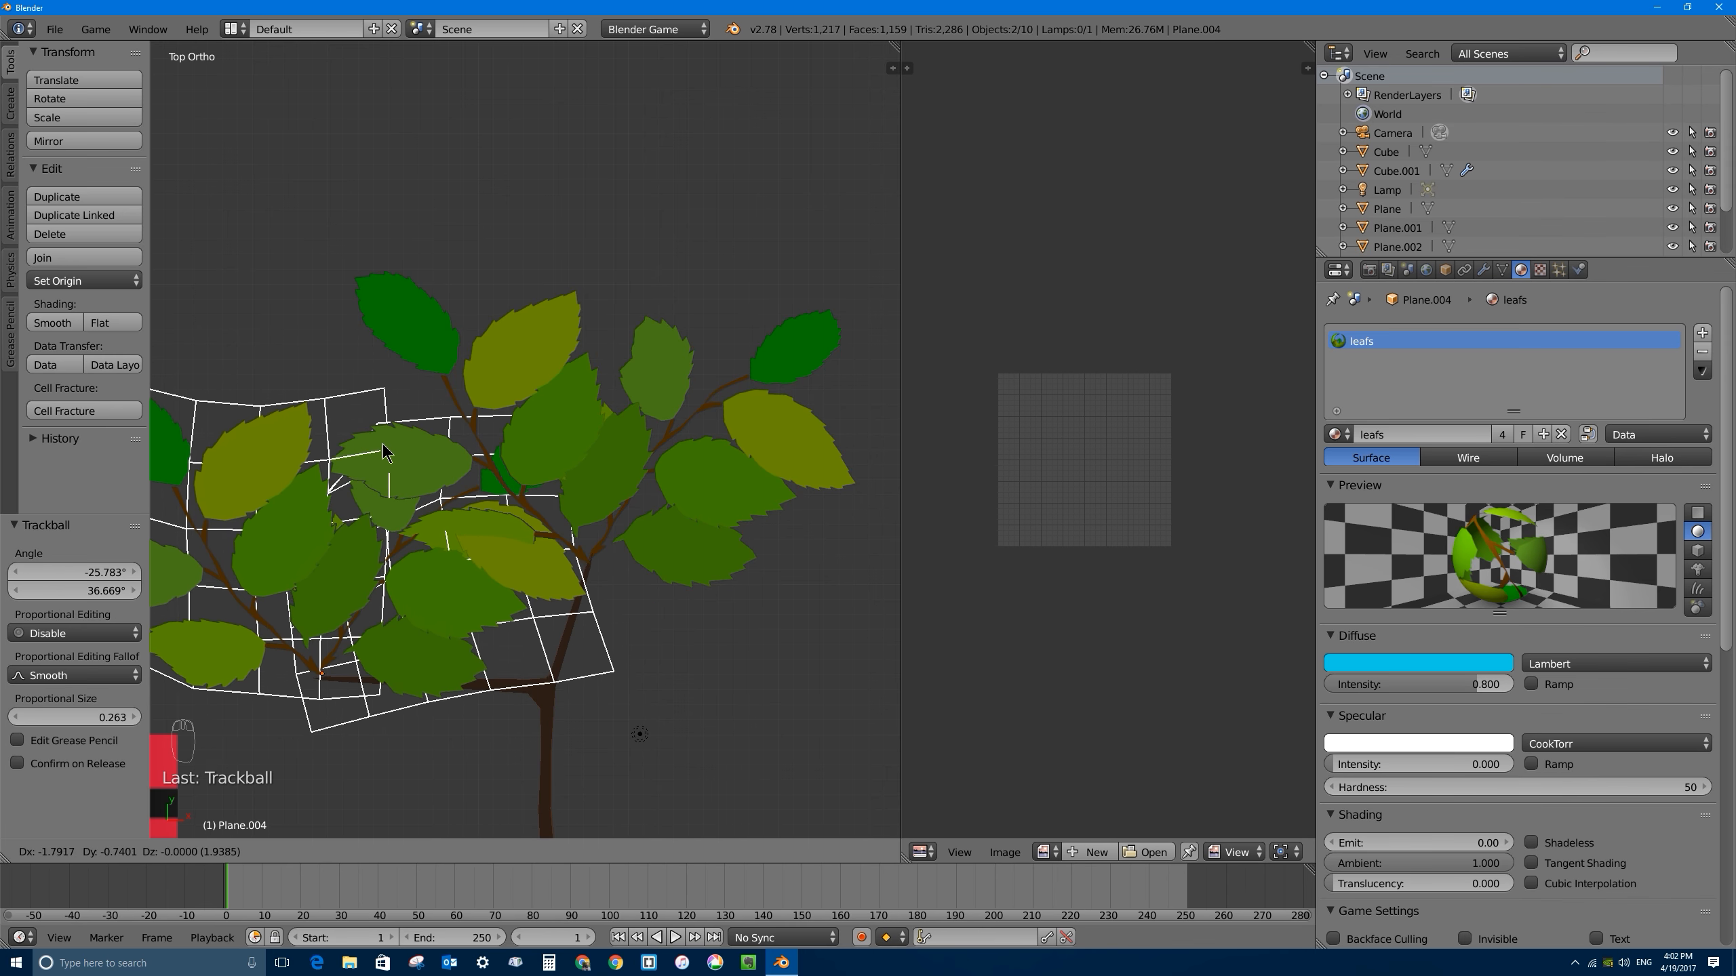
{"action": "left_click", "coordinate": [382, 446]}
Step: Lower the duplicated leaf pair by about 1.03 along Z to the height of the lower side branch
{"action": "middle_click_drag", "start_coordinate": [464, 569], "coordinate": [407, 503]}
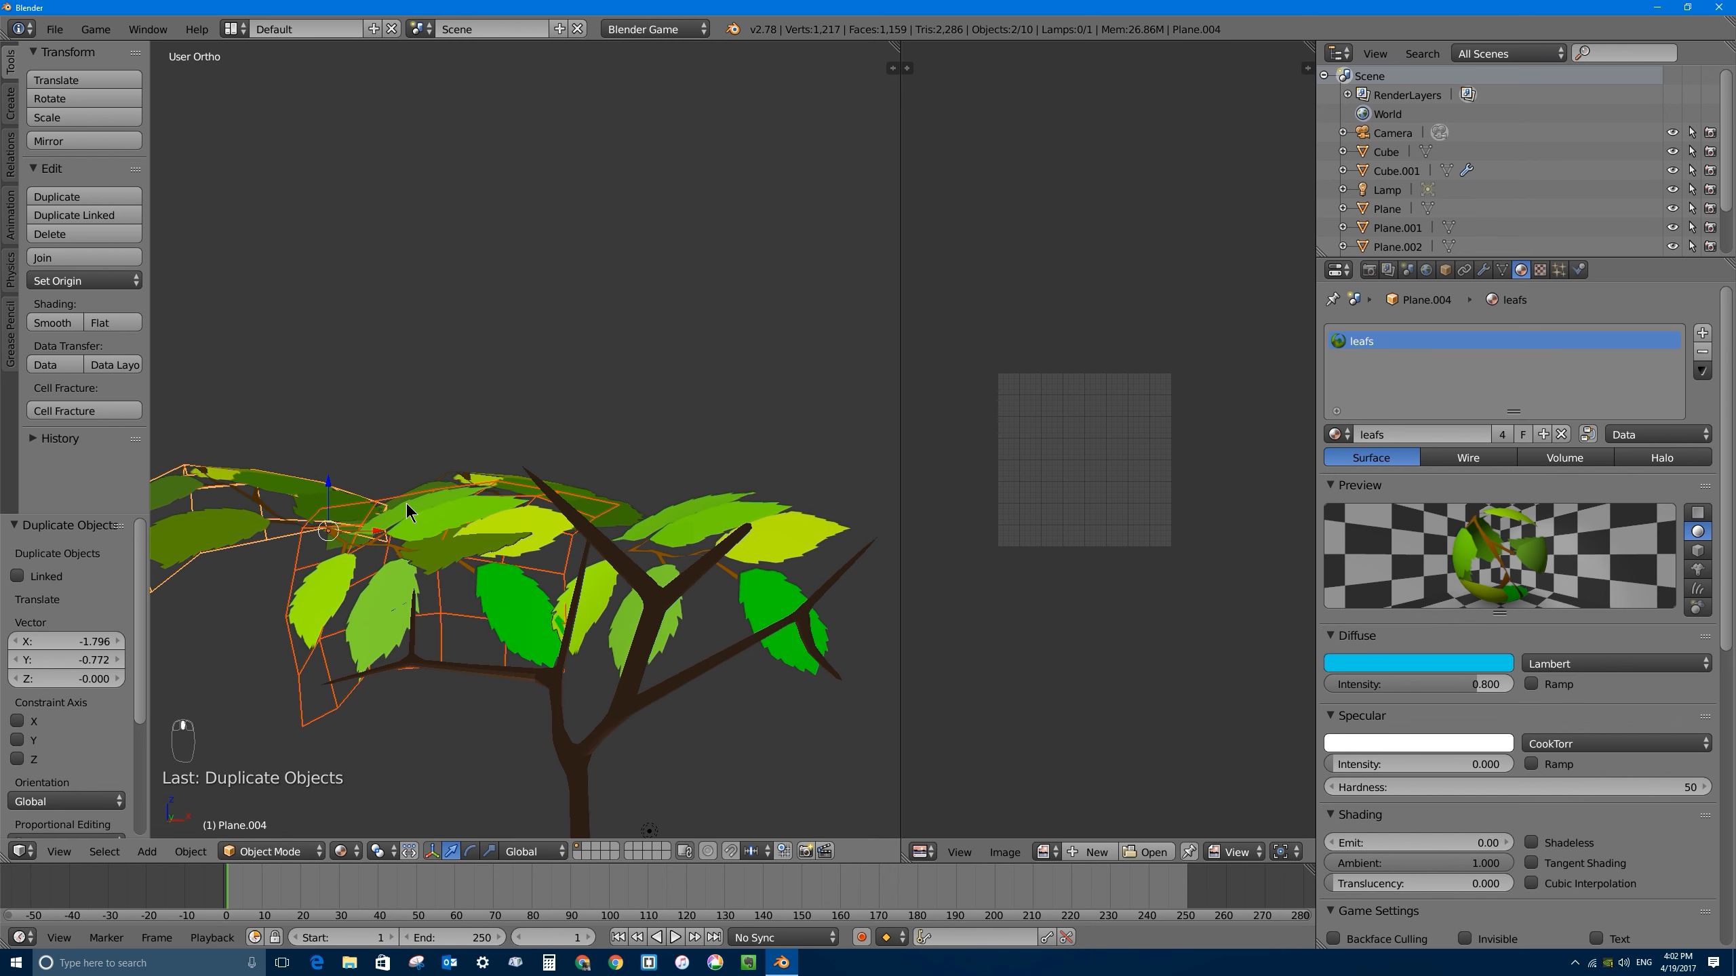
{"action": "key", "text": "g"}
{"action": "key", "text": "z"}
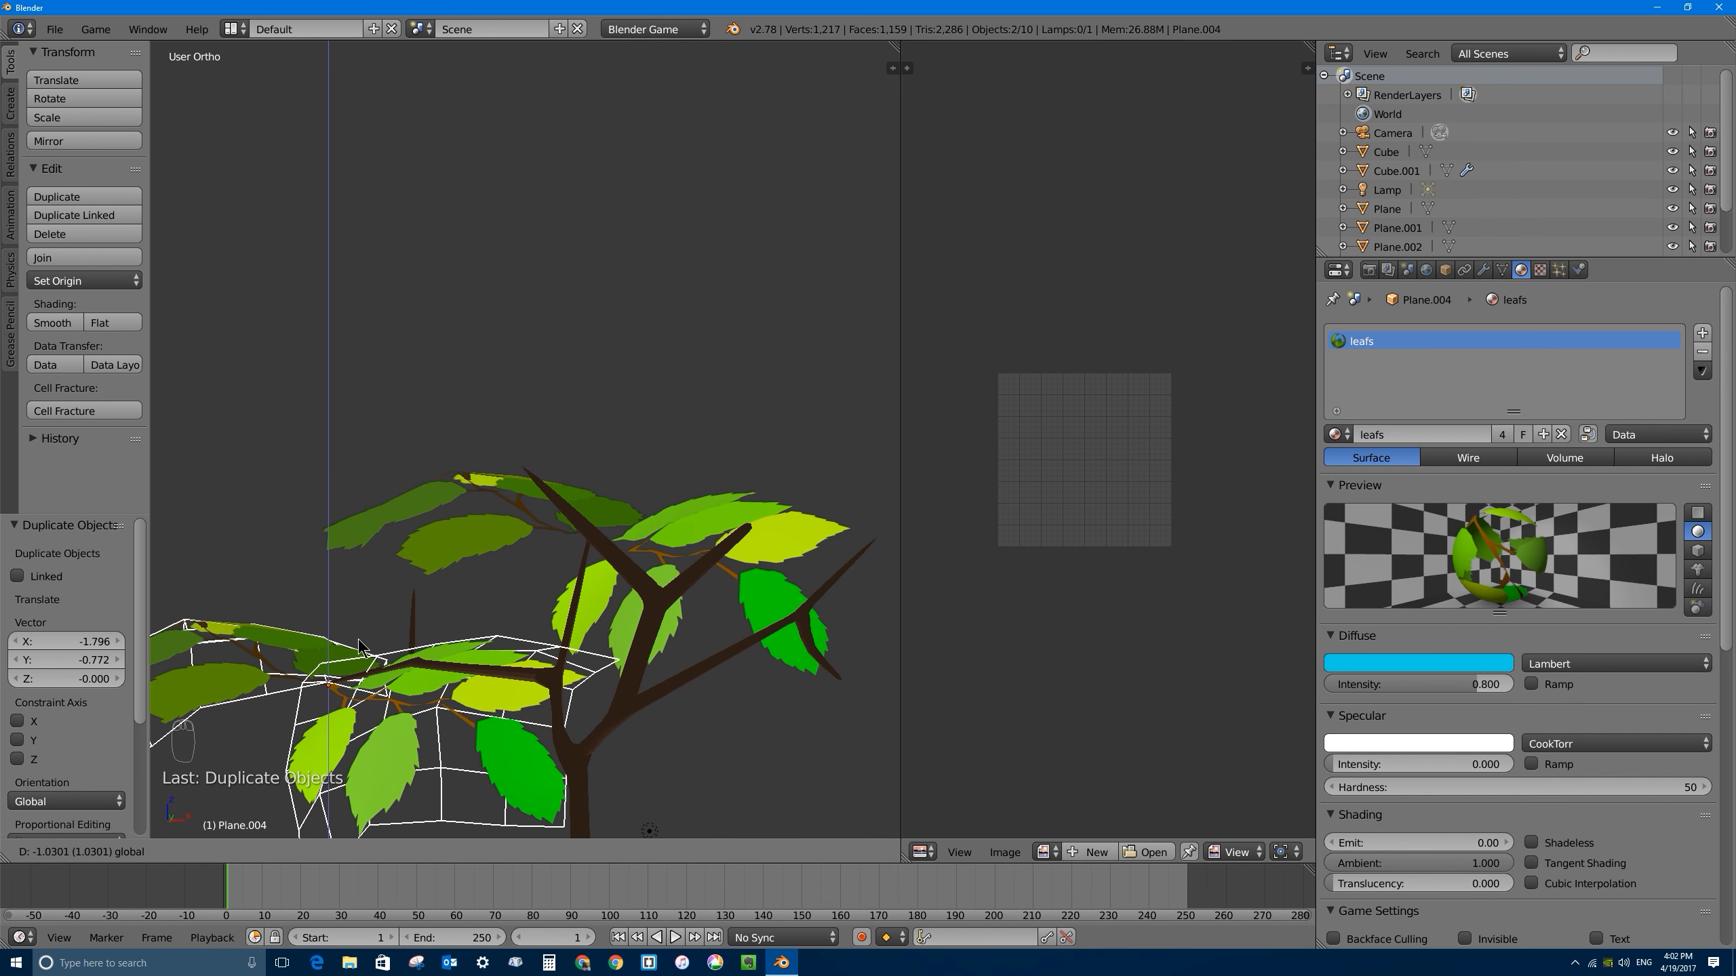
{"action": "left_click", "coordinate": [360, 645]}
Step: Rotate the lowered leaf pair about 66.2° around Z, and tilt it about -16.2° from a side view
{"action": "middle_click_drag", "start_coordinate": [360, 645], "coordinate": [629, 551]}
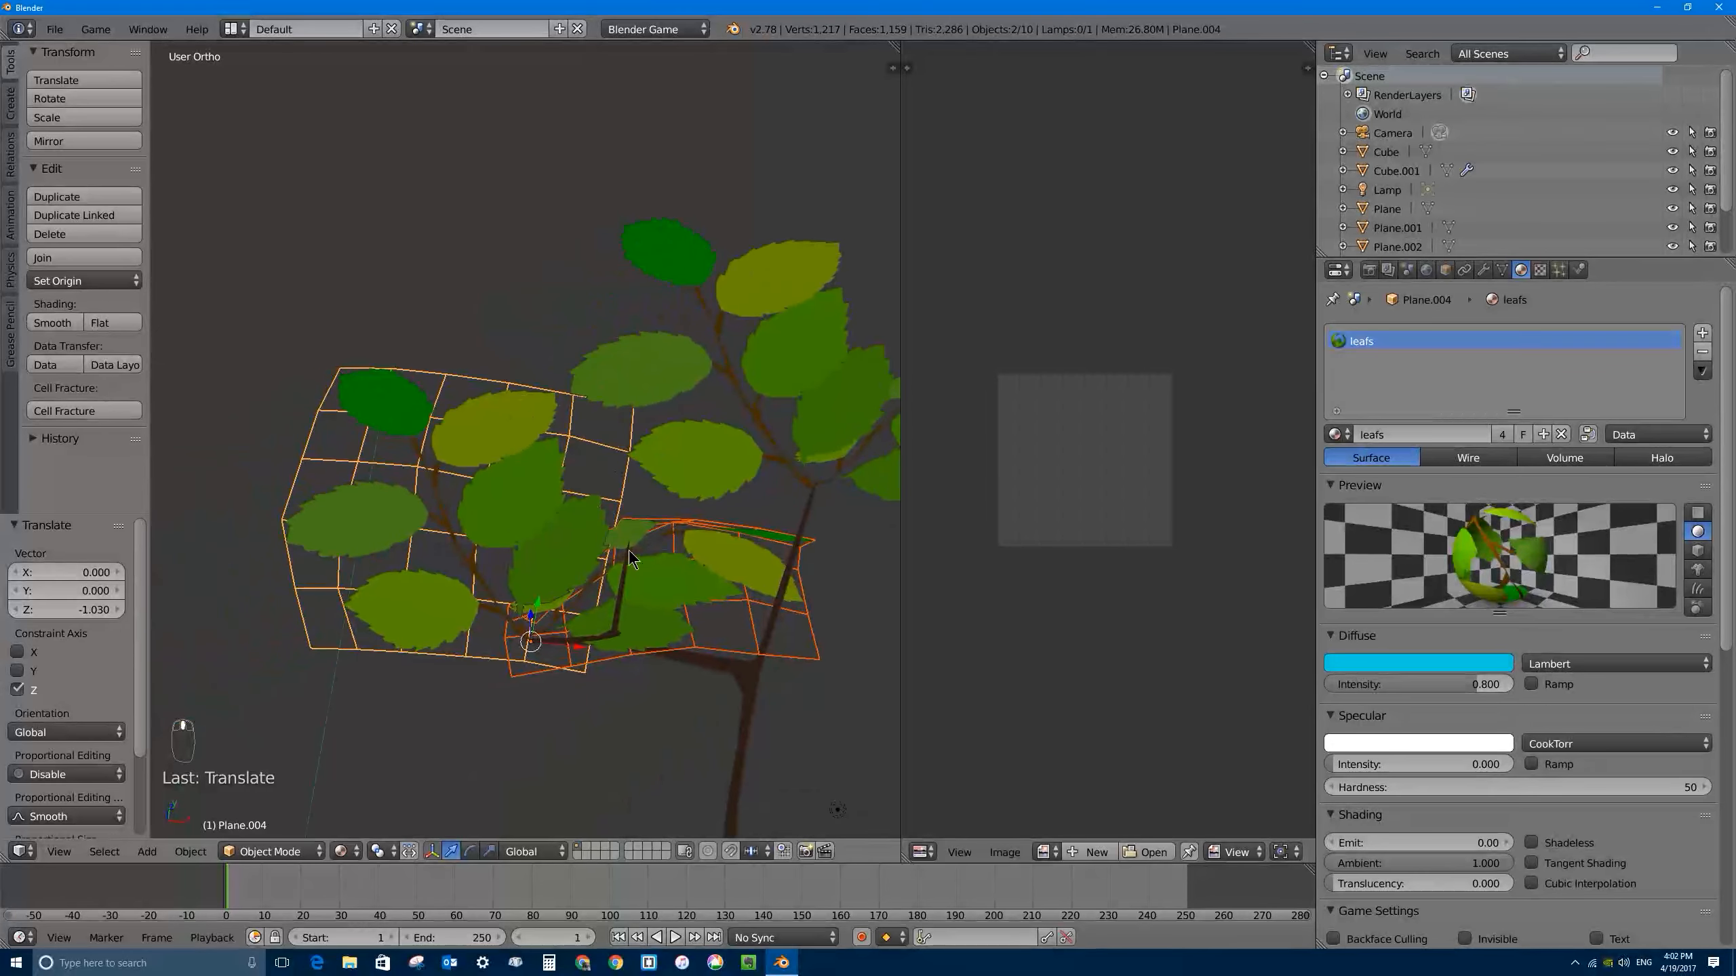
{"action": "key", "text": "r"}
{"action": "key", "text": "z"}
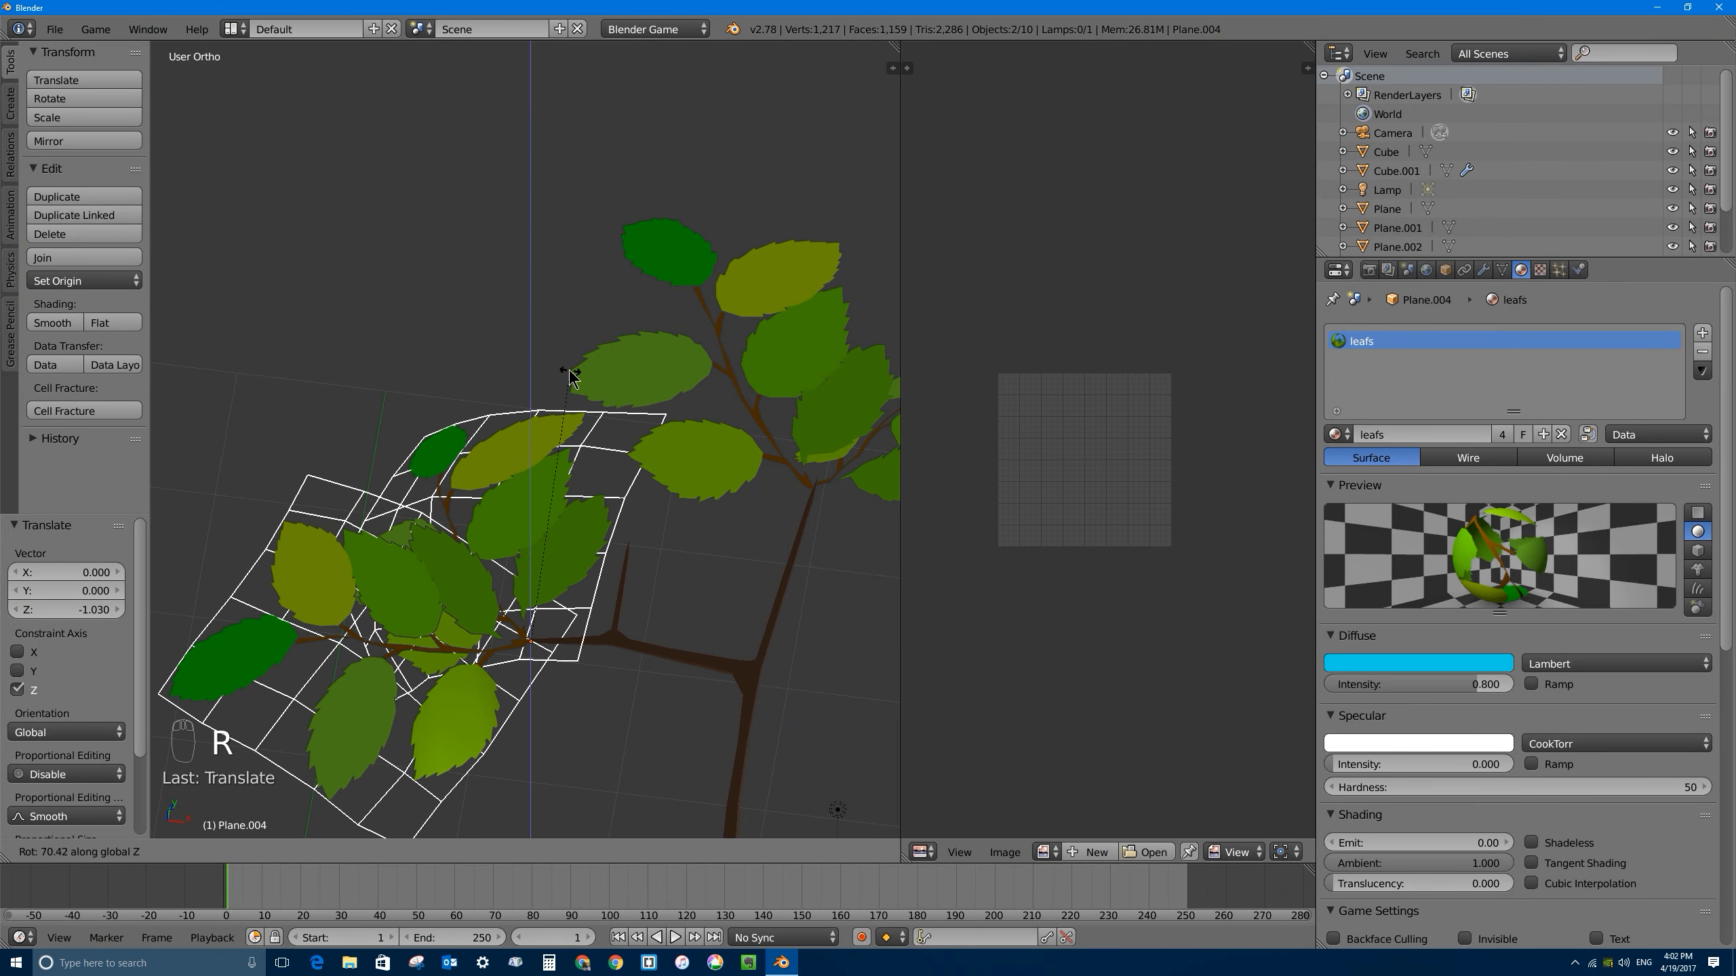
{"action": "left_click", "coordinate": [566, 376]}
{"action": "middle_click_drag", "start_coordinate": [566, 377], "coordinate": [607, 401]}
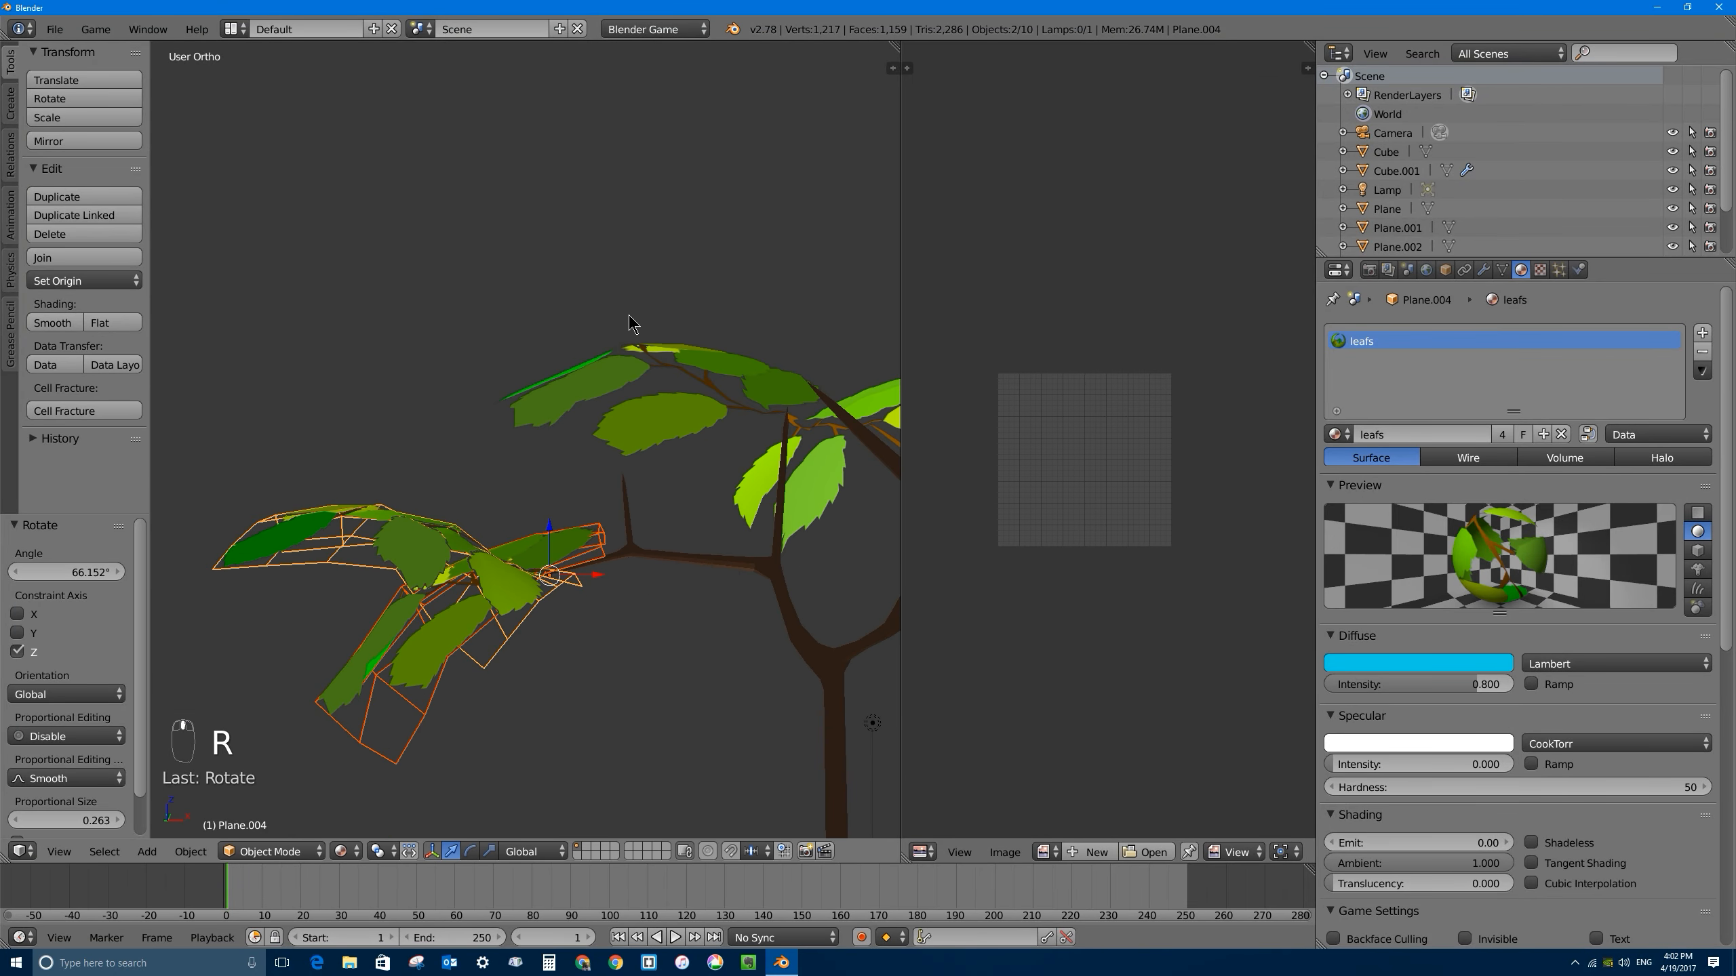
{"action": "key", "text": "r"}
{"action": "left_click", "coordinate": [535, 330]}
Step: From the top view, duplicate the leaf pair onto the opposite branch, about 3.26 in X and -1.54 in Y away
{"action": "middle_click_drag", "start_coordinate": [535, 329], "coordinate": [449, 315]}
{"action": "scroll", "coordinate": [523, 543], "scroll_direction": "down", "scroll_amount": 5}
{"action": "key", "text": "KP_7"}
{"action": "key", "text": "shift+d"}
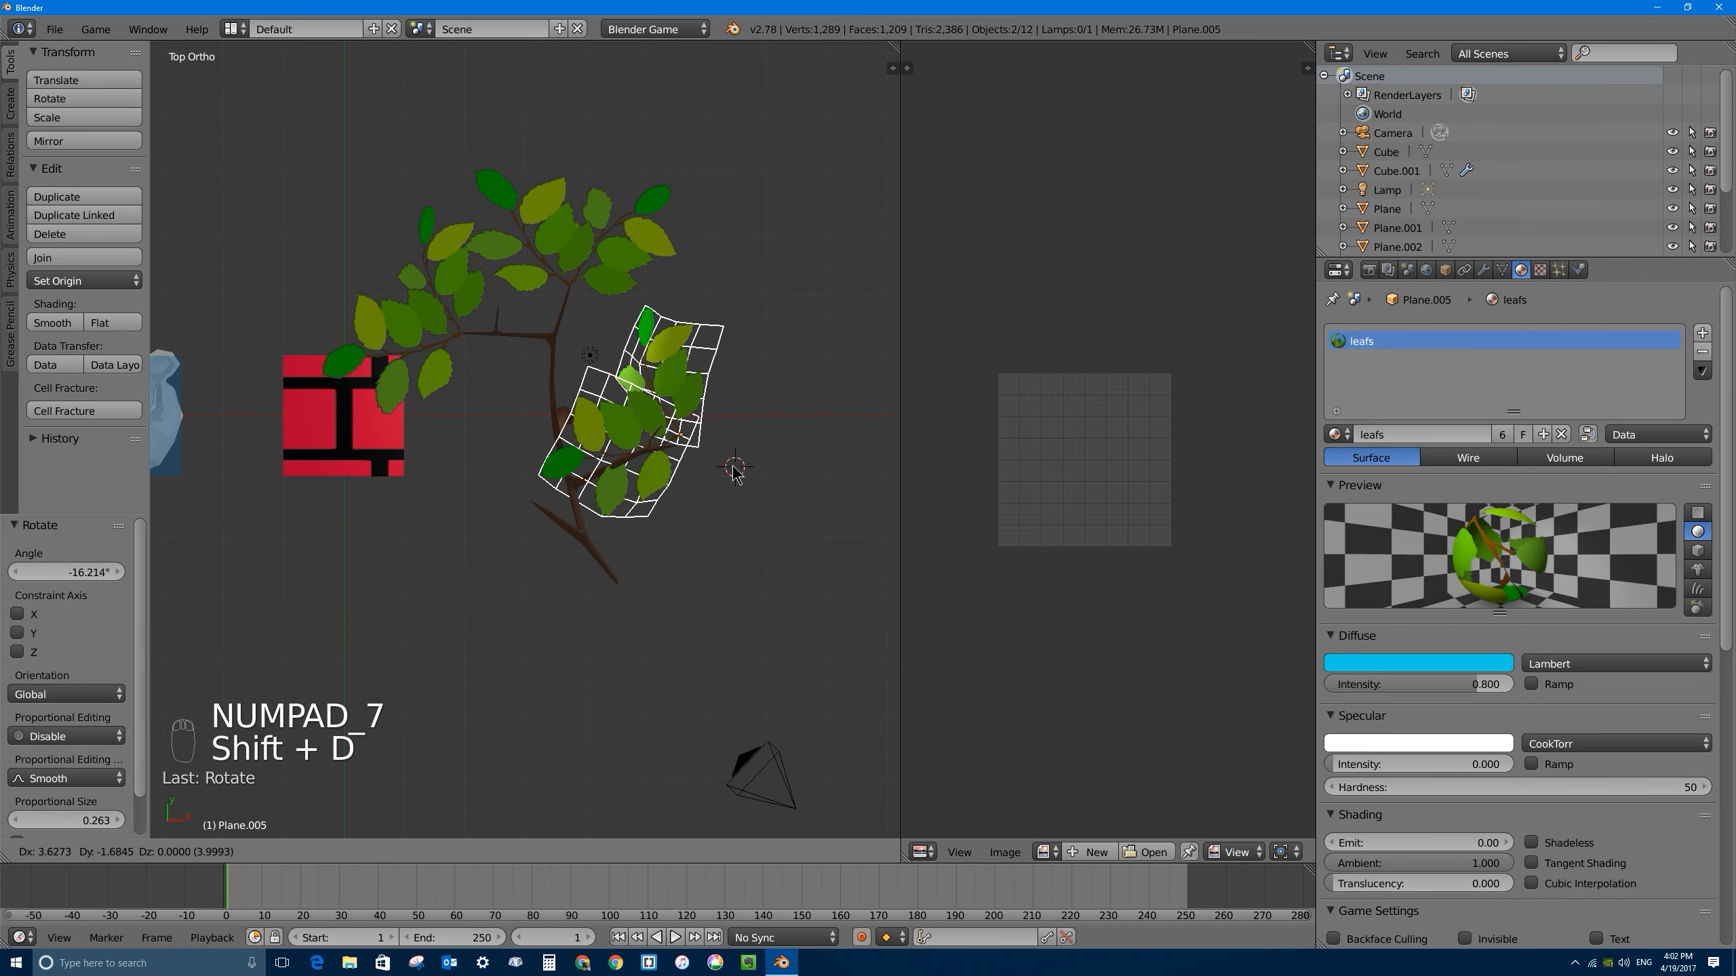
{"action": "left_click", "coordinate": [712, 463]}
Step: From the front view, move the new leaf pair about -0.018 along Z and 0.054 along X towards the branch tip
{"action": "scroll", "coordinate": [713, 464], "scroll_direction": "up", "scroll_amount": 5}
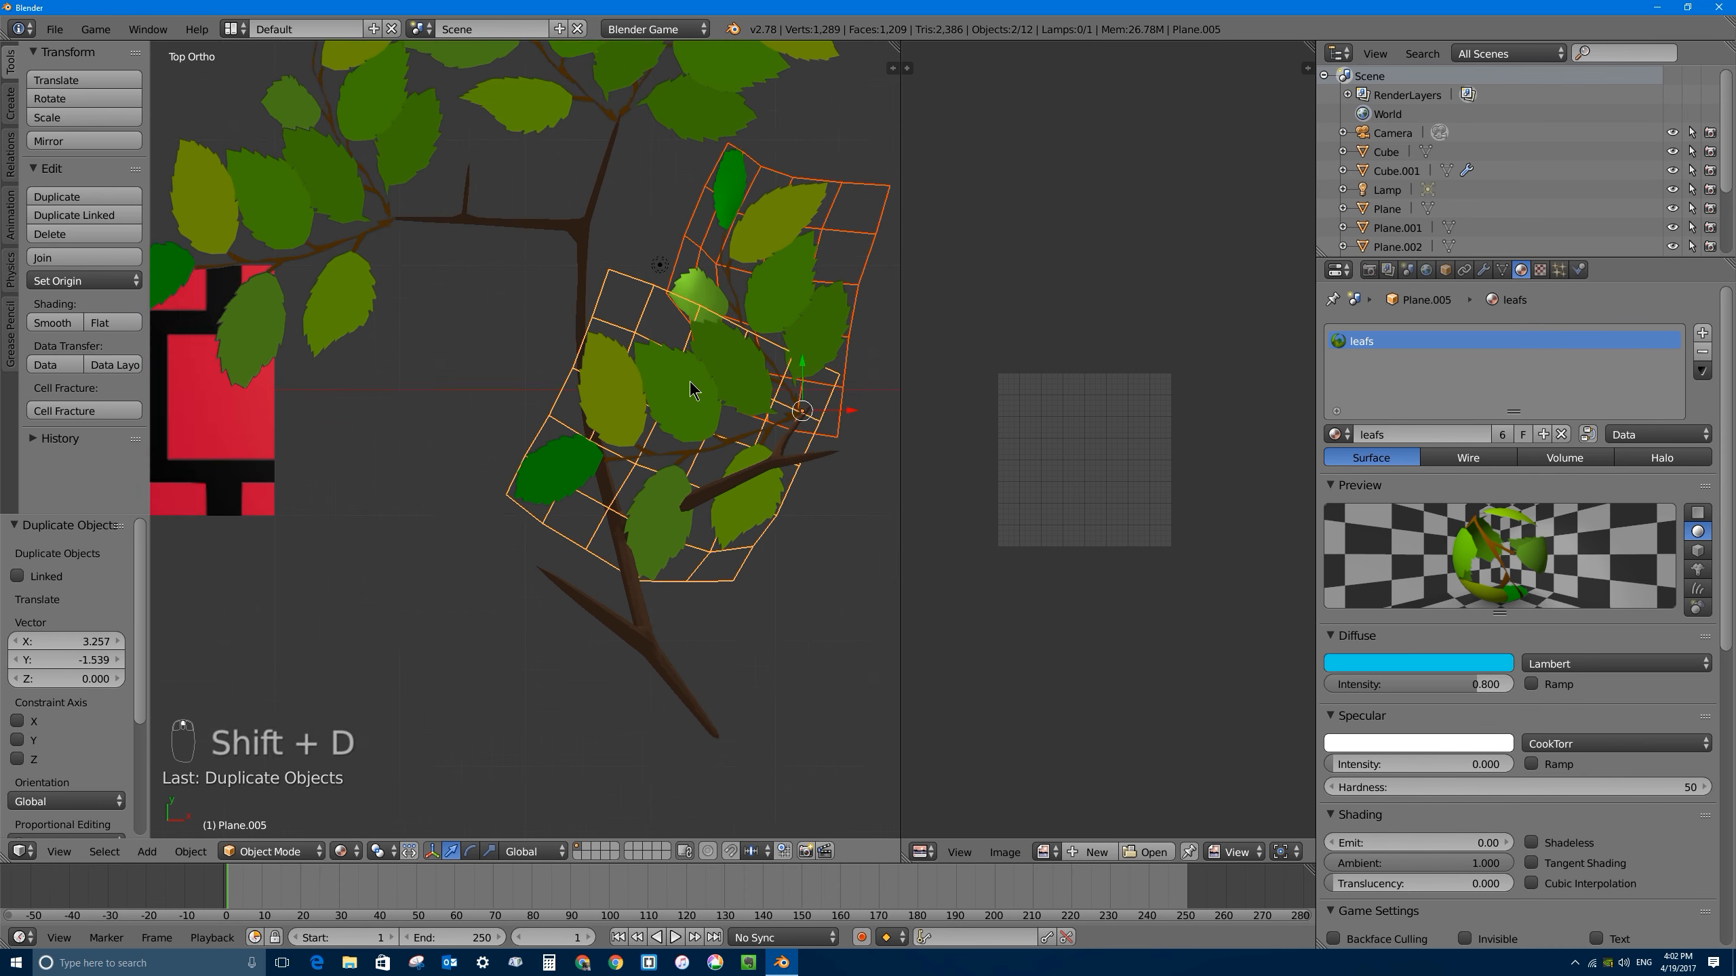
{"action": "middle_click_drag", "start_coordinate": [763, 414], "coordinate": [586, 414], "text": "shift"}
{"action": "key", "text": "KP_1"}
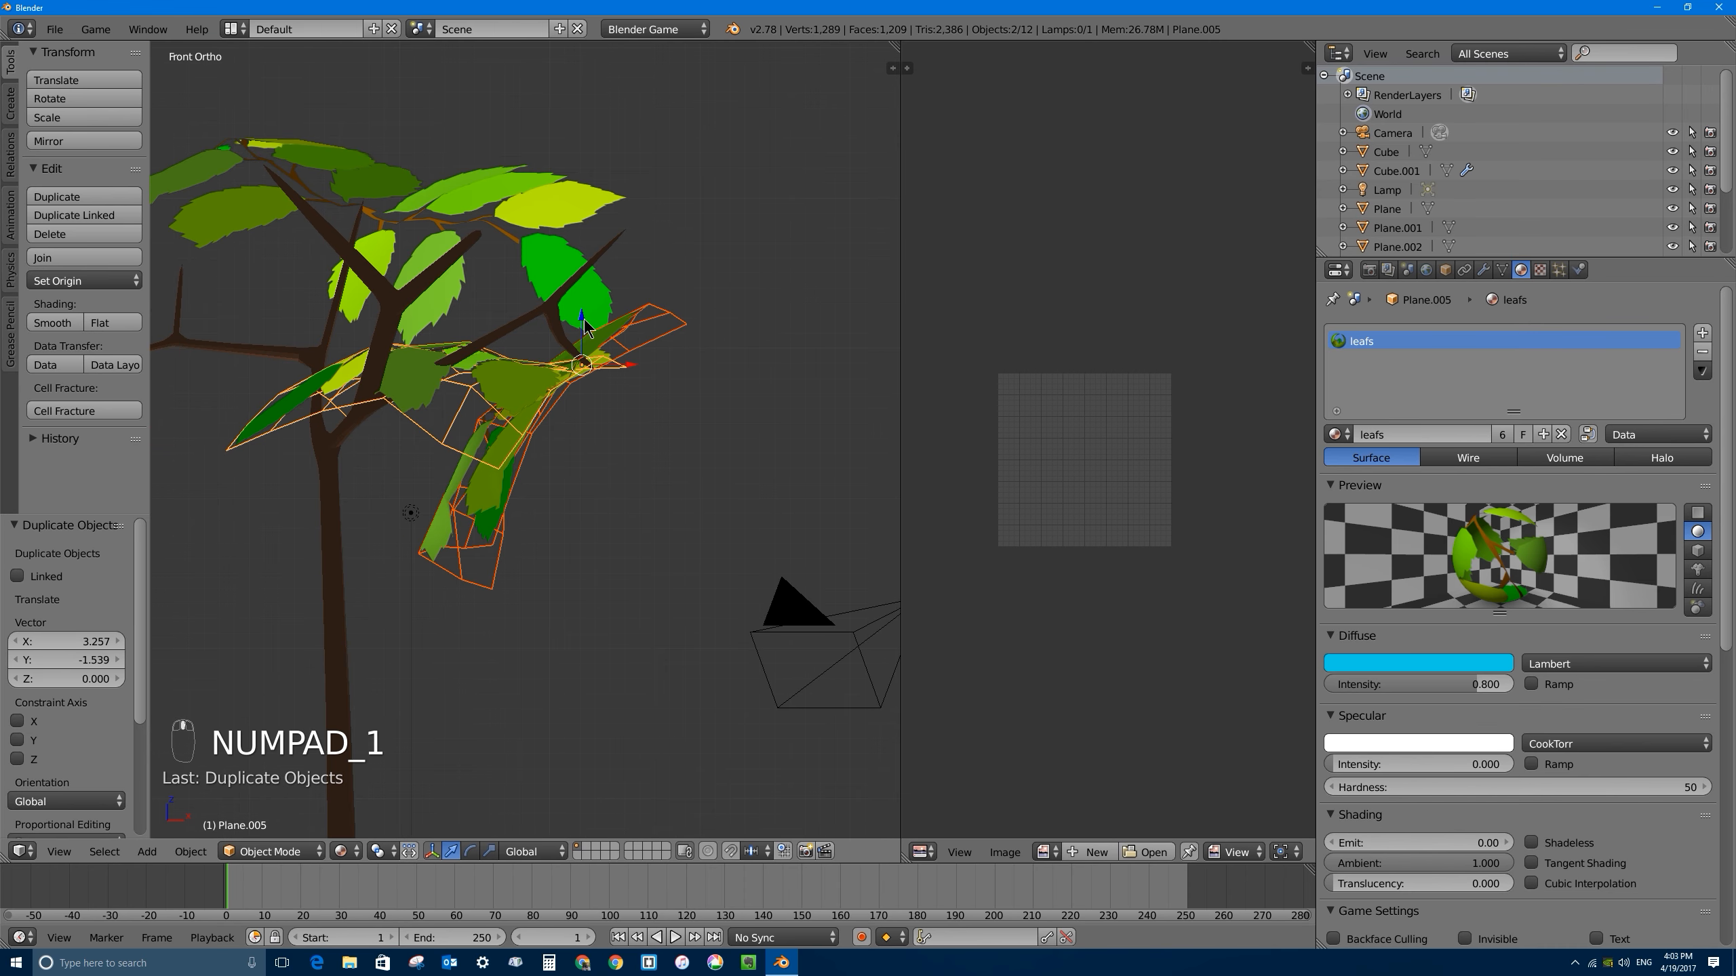
{"action": "key", "text": "g"}
{"action": "key", "text": "z"}
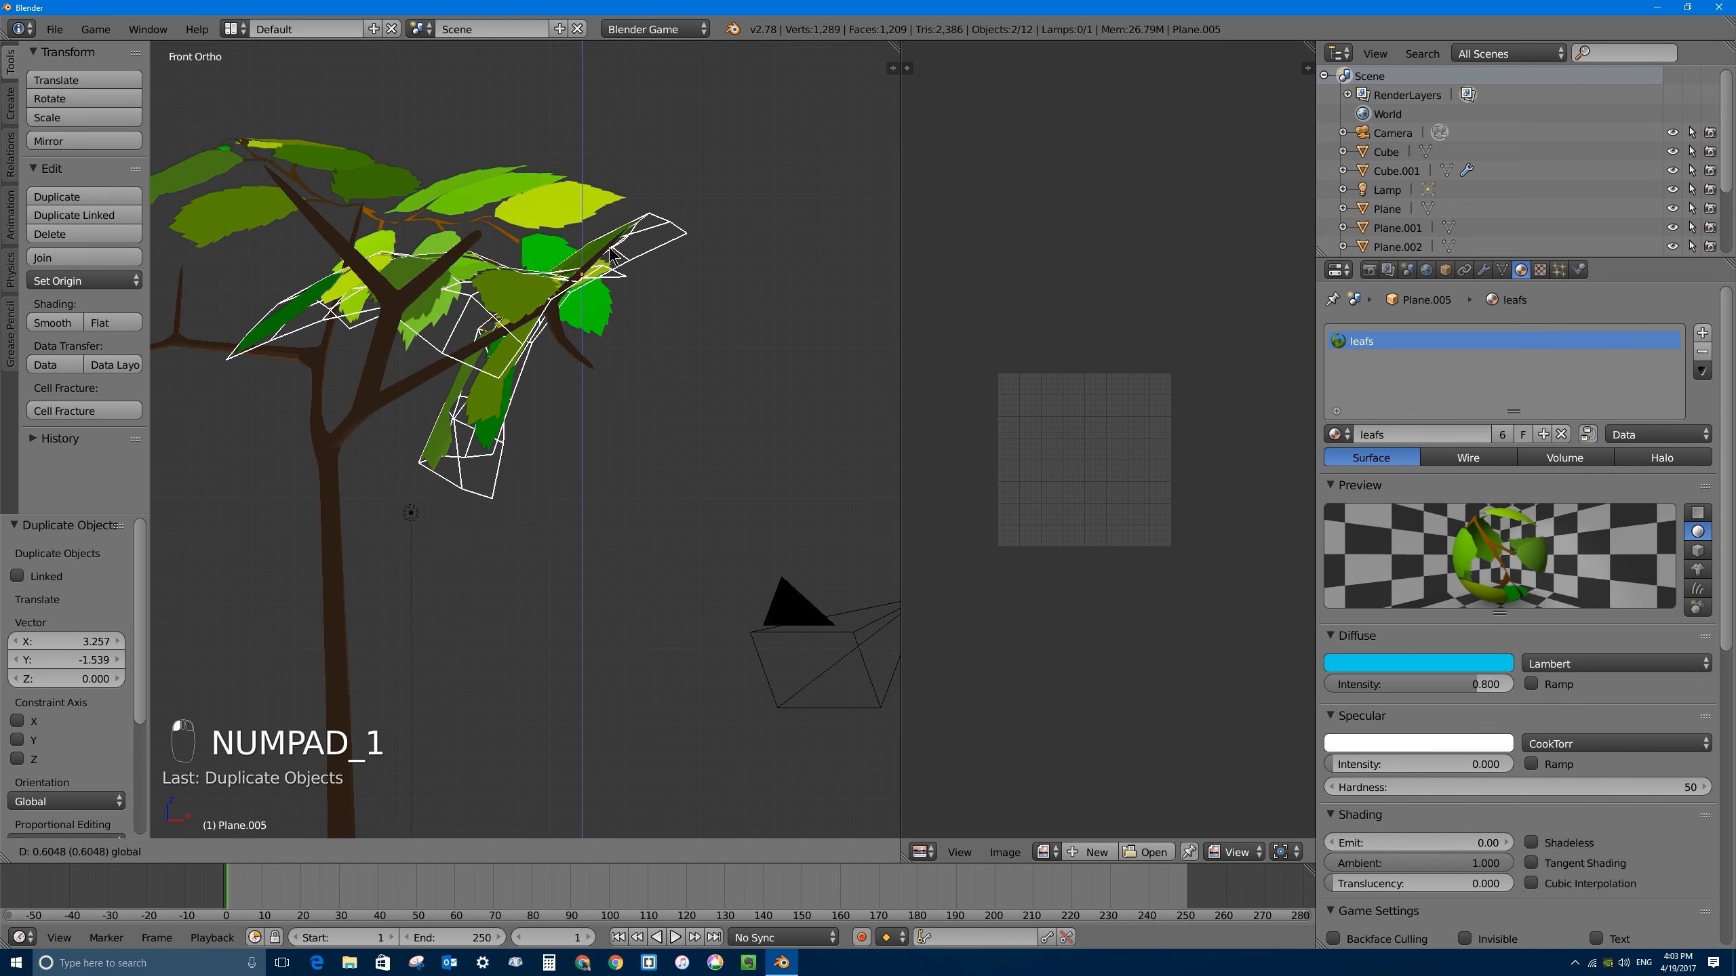
{"action": "left_click", "coordinate": [626, 321]}
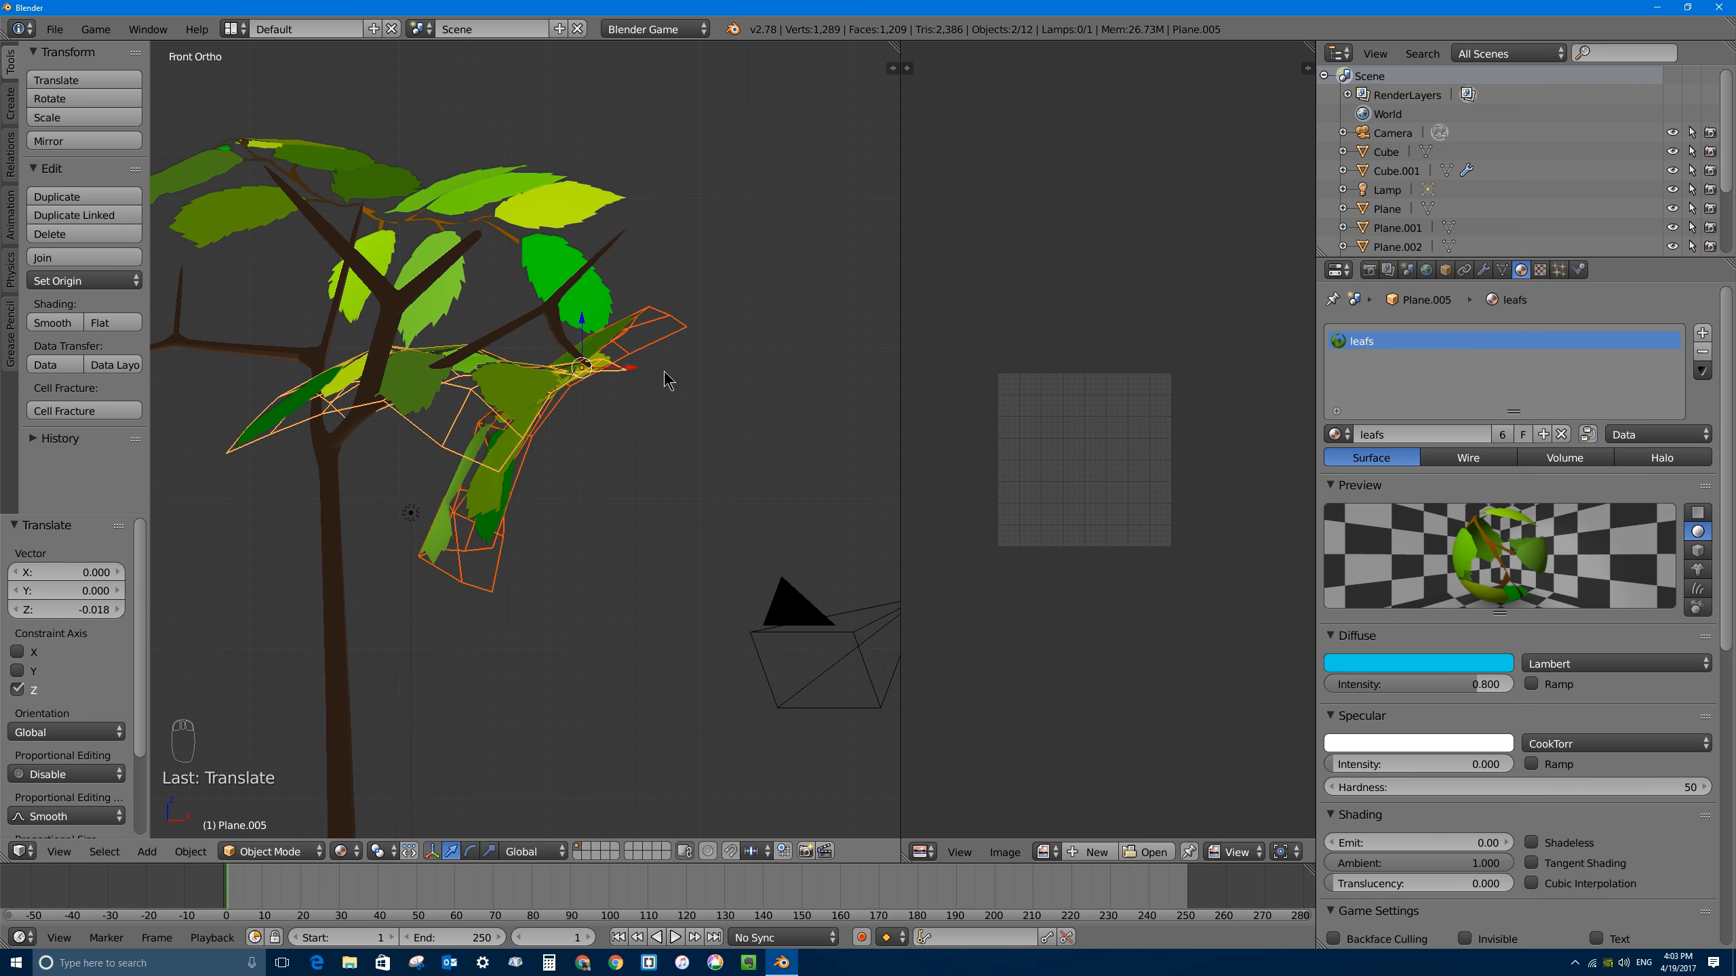
{"action": "key", "text": "g"}
{"action": "key", "text": "x"}
{"action": "left_click", "coordinate": [635, 373]}
Step: From the top view, fine-position the leaf pair on the branch tip by about 0.019 in X and 0.049 in Y
{"action": "key", "text": "KP_7"}
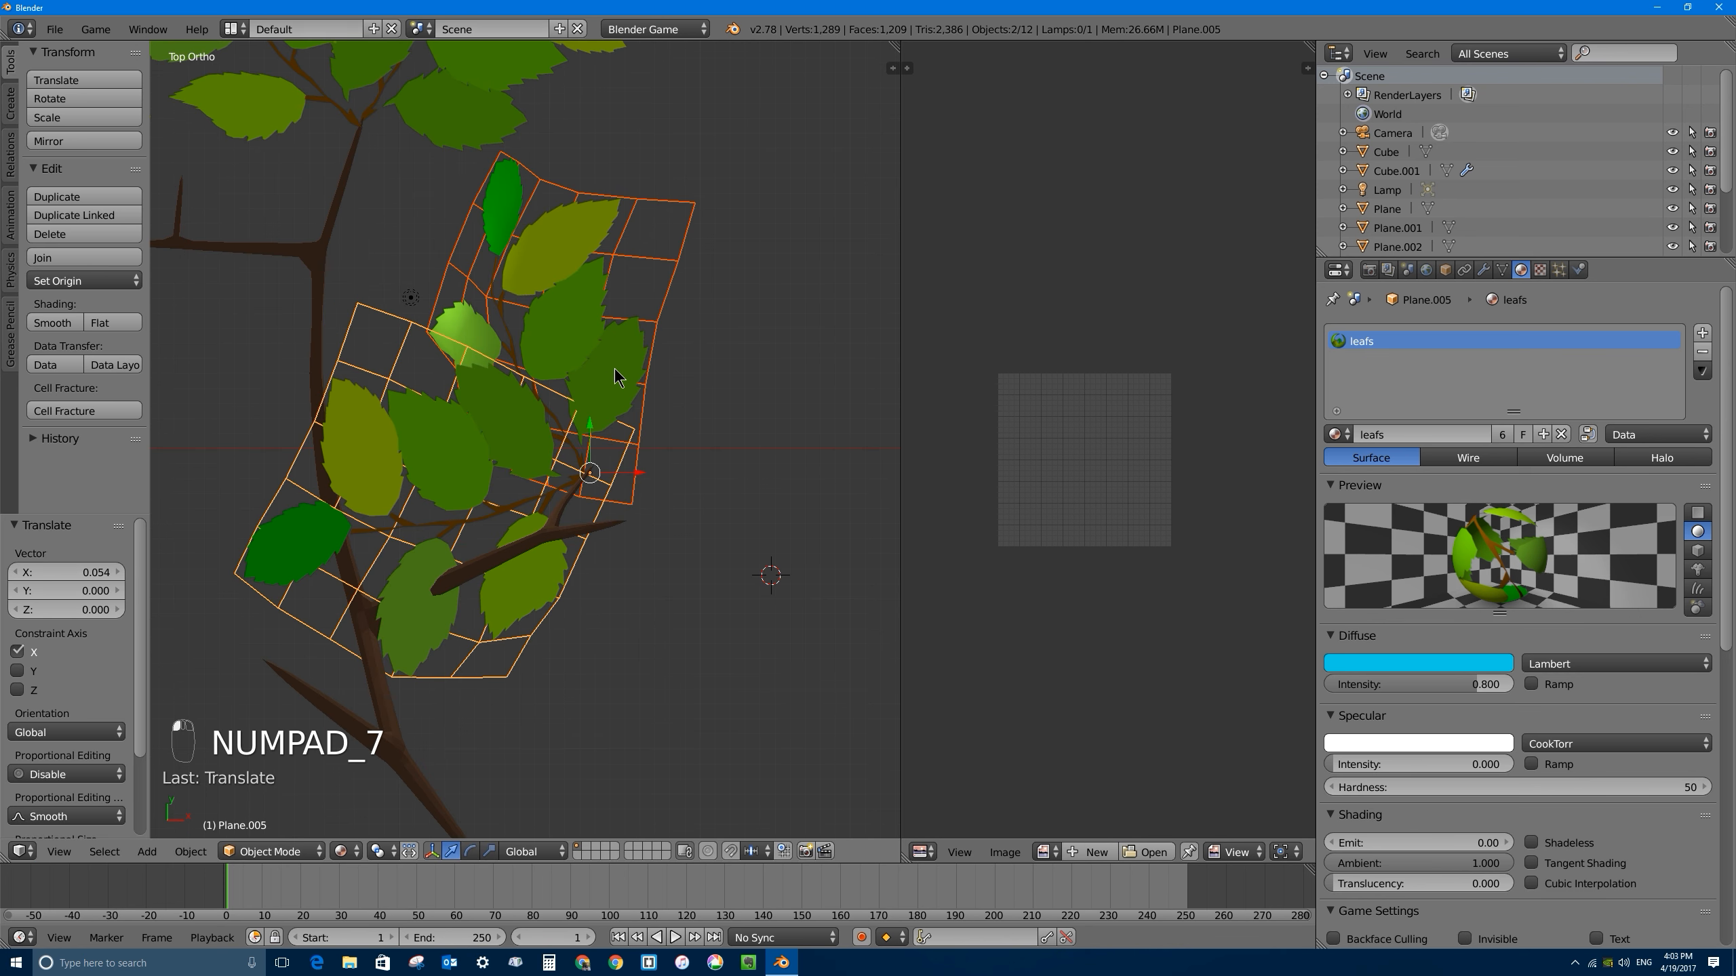
{"action": "scroll", "coordinate": [622, 362], "scroll_direction": "up", "scroll_amount": 6}
{"action": "scroll", "coordinate": [706, 523], "scroll_direction": "up", "scroll_amount": 2}
{"action": "key", "text": "g"}
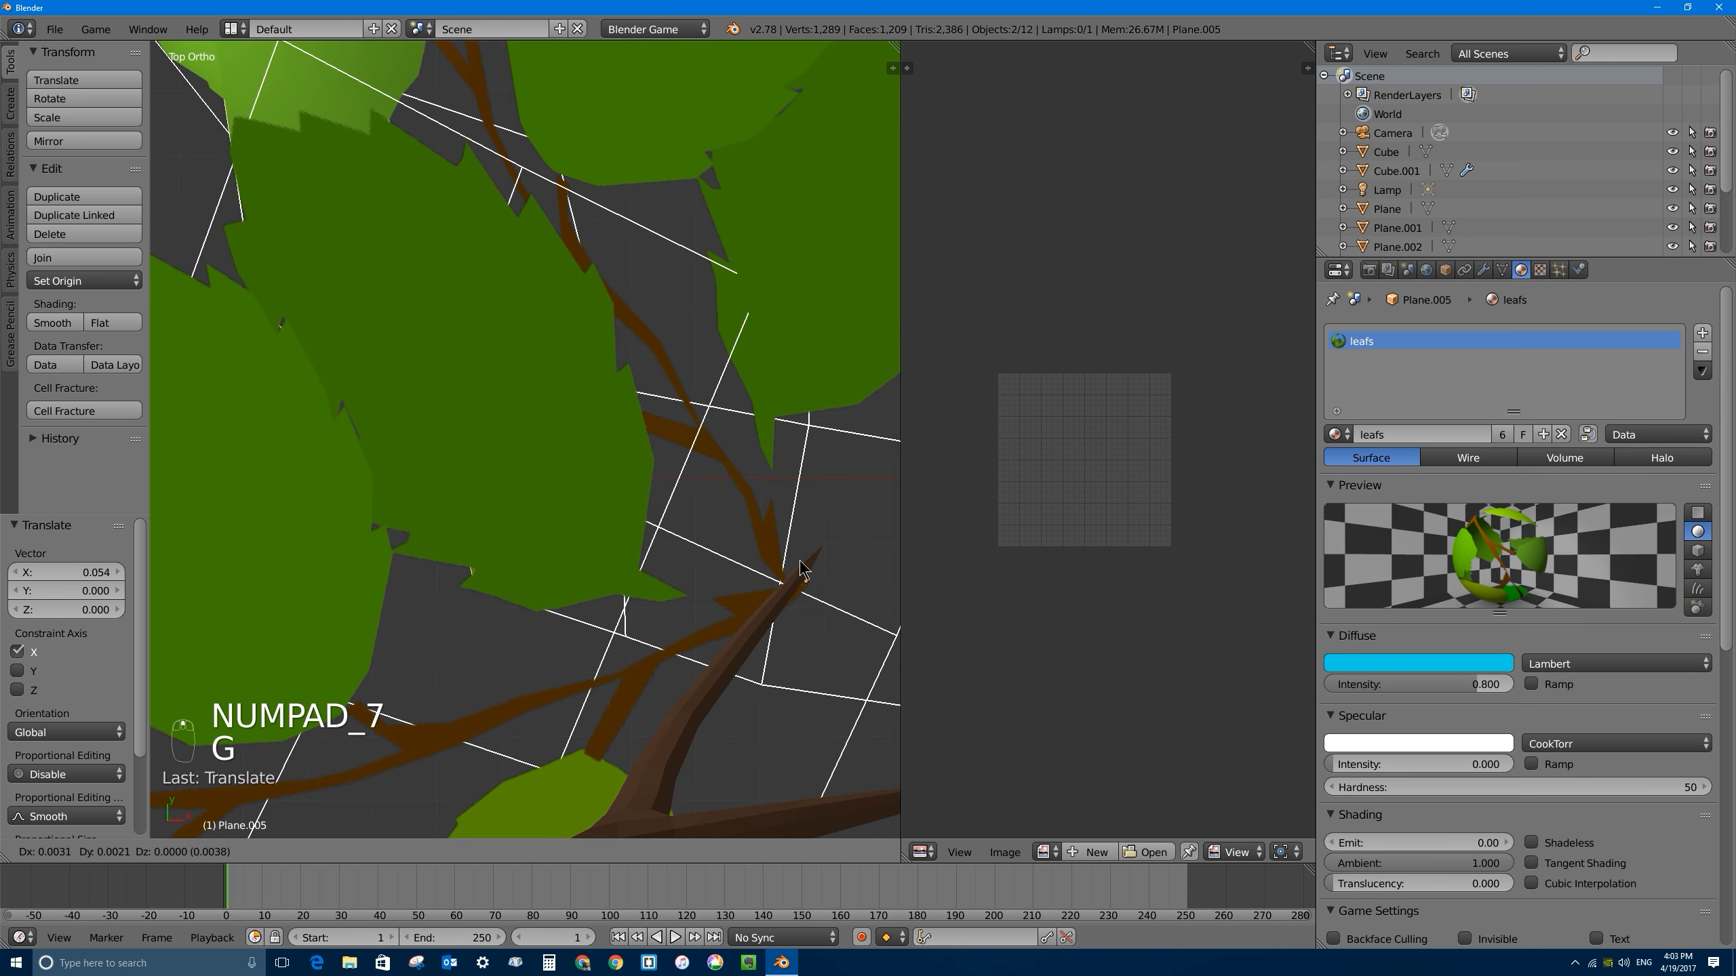
{"action": "left_click", "coordinate": [798, 529]}
Step: Rotate the leaf pair about 77.1° in the top view so it fans outward from the branch
{"action": "scroll", "coordinate": [798, 528], "scroll_direction": "down", "scroll_amount": 5}
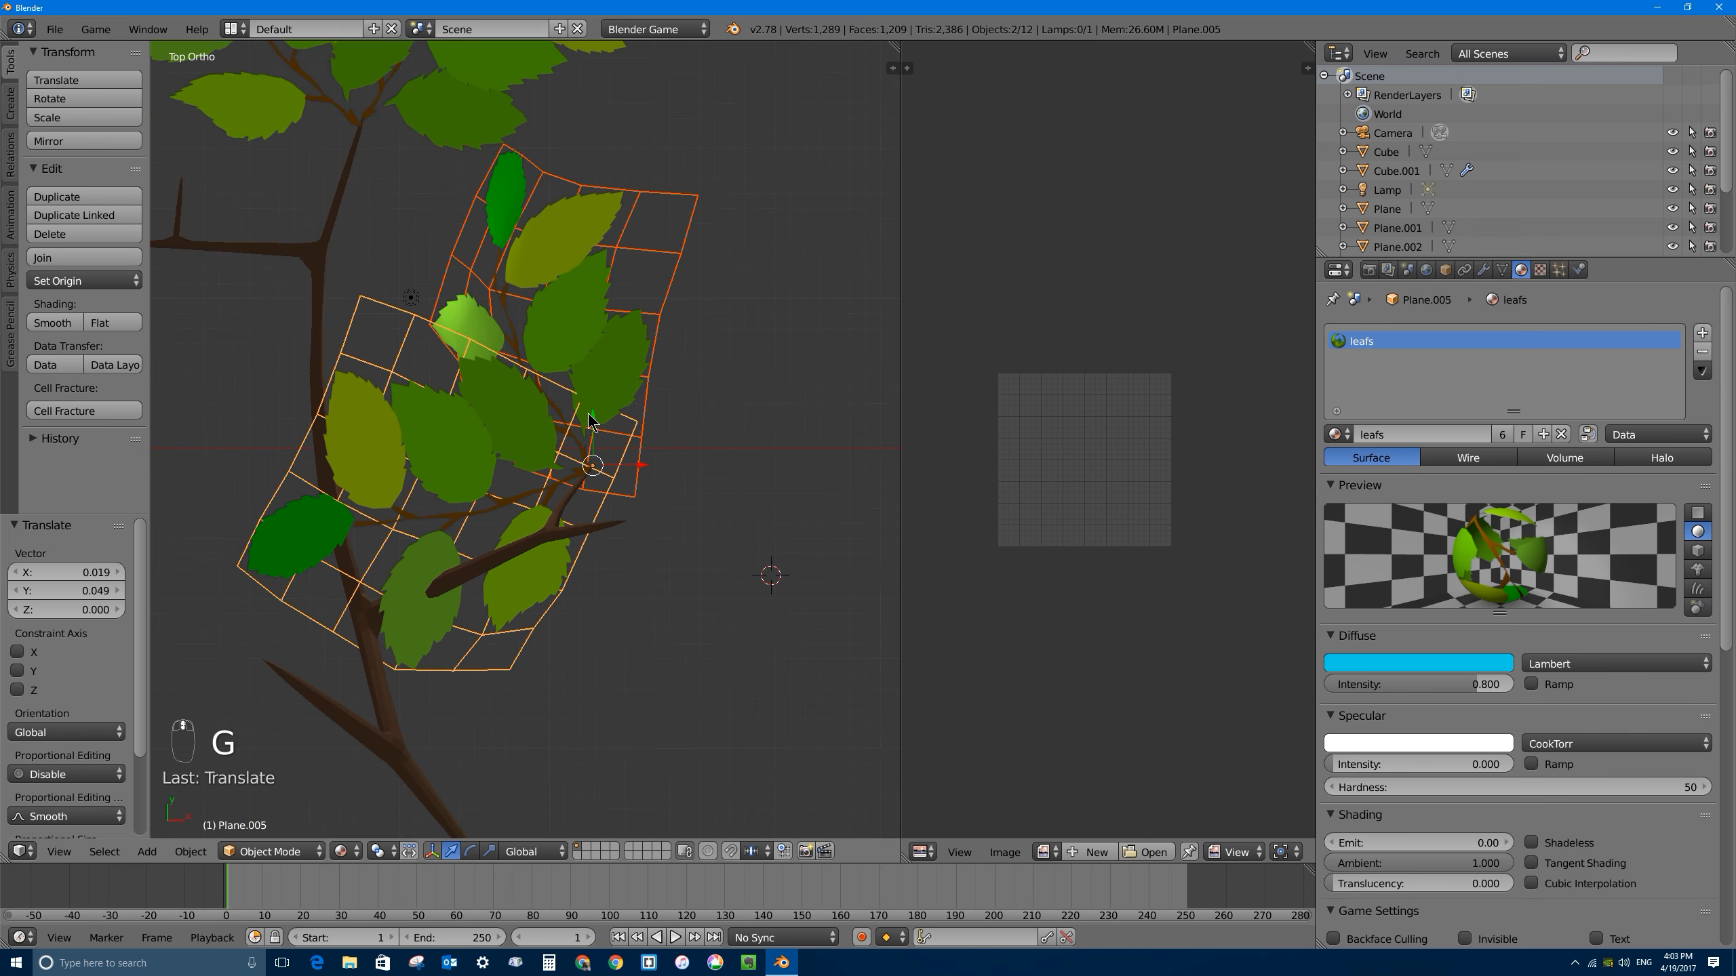
{"action": "key", "text": "r"}
{"action": "left_click", "coordinate": [797, 505]}
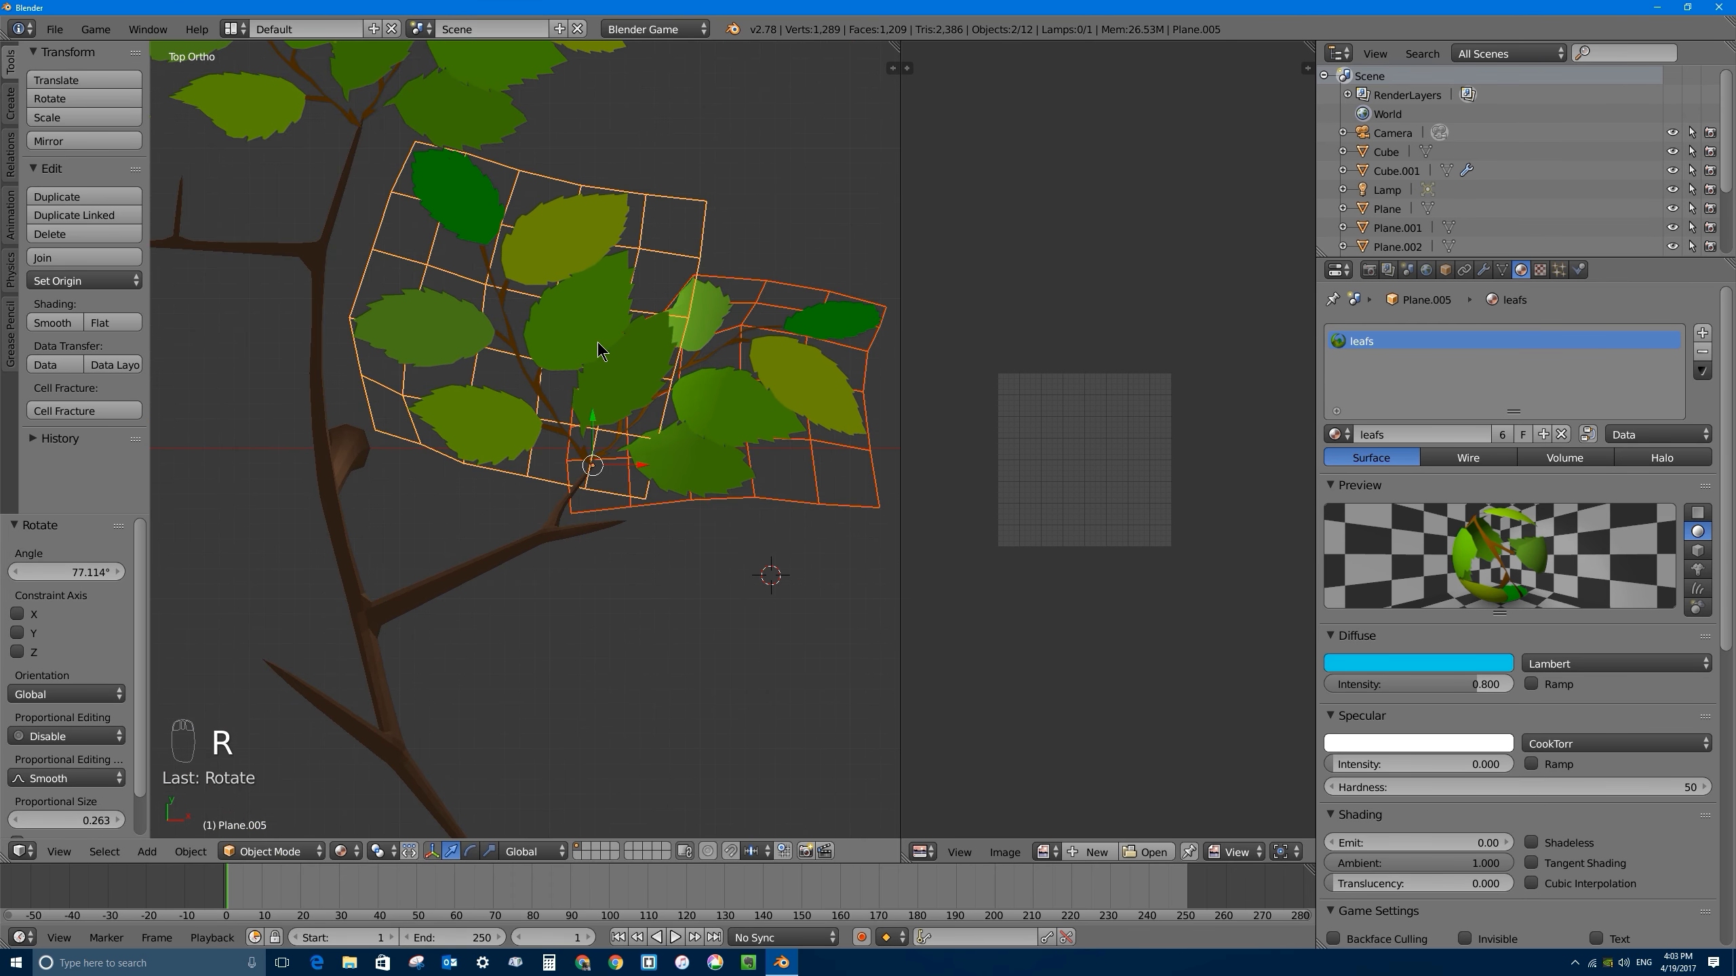
Step: Duplicate the leaf pair about 0.185 in X and -0.379 in Y away, and raise the copy about 0.889 along Z to the neighbouring twig
{"action": "key", "text": "shift+d"}
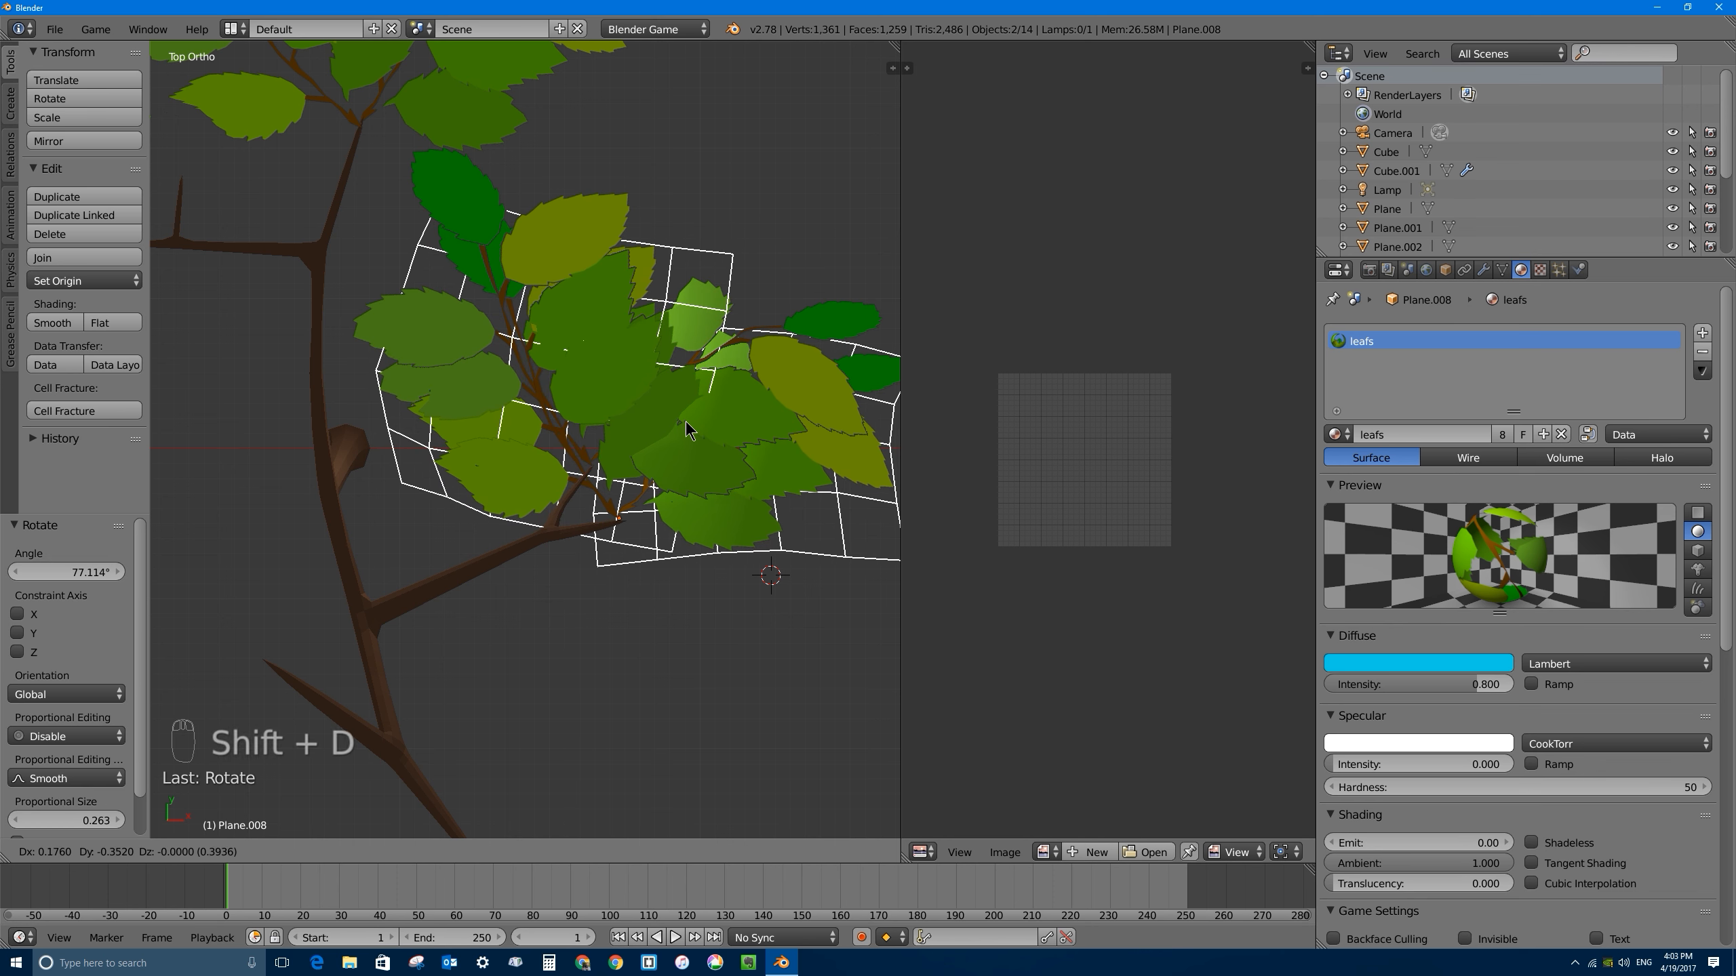
{"action": "left_click", "coordinate": [688, 433]}
{"action": "key", "text": "KP_1"}
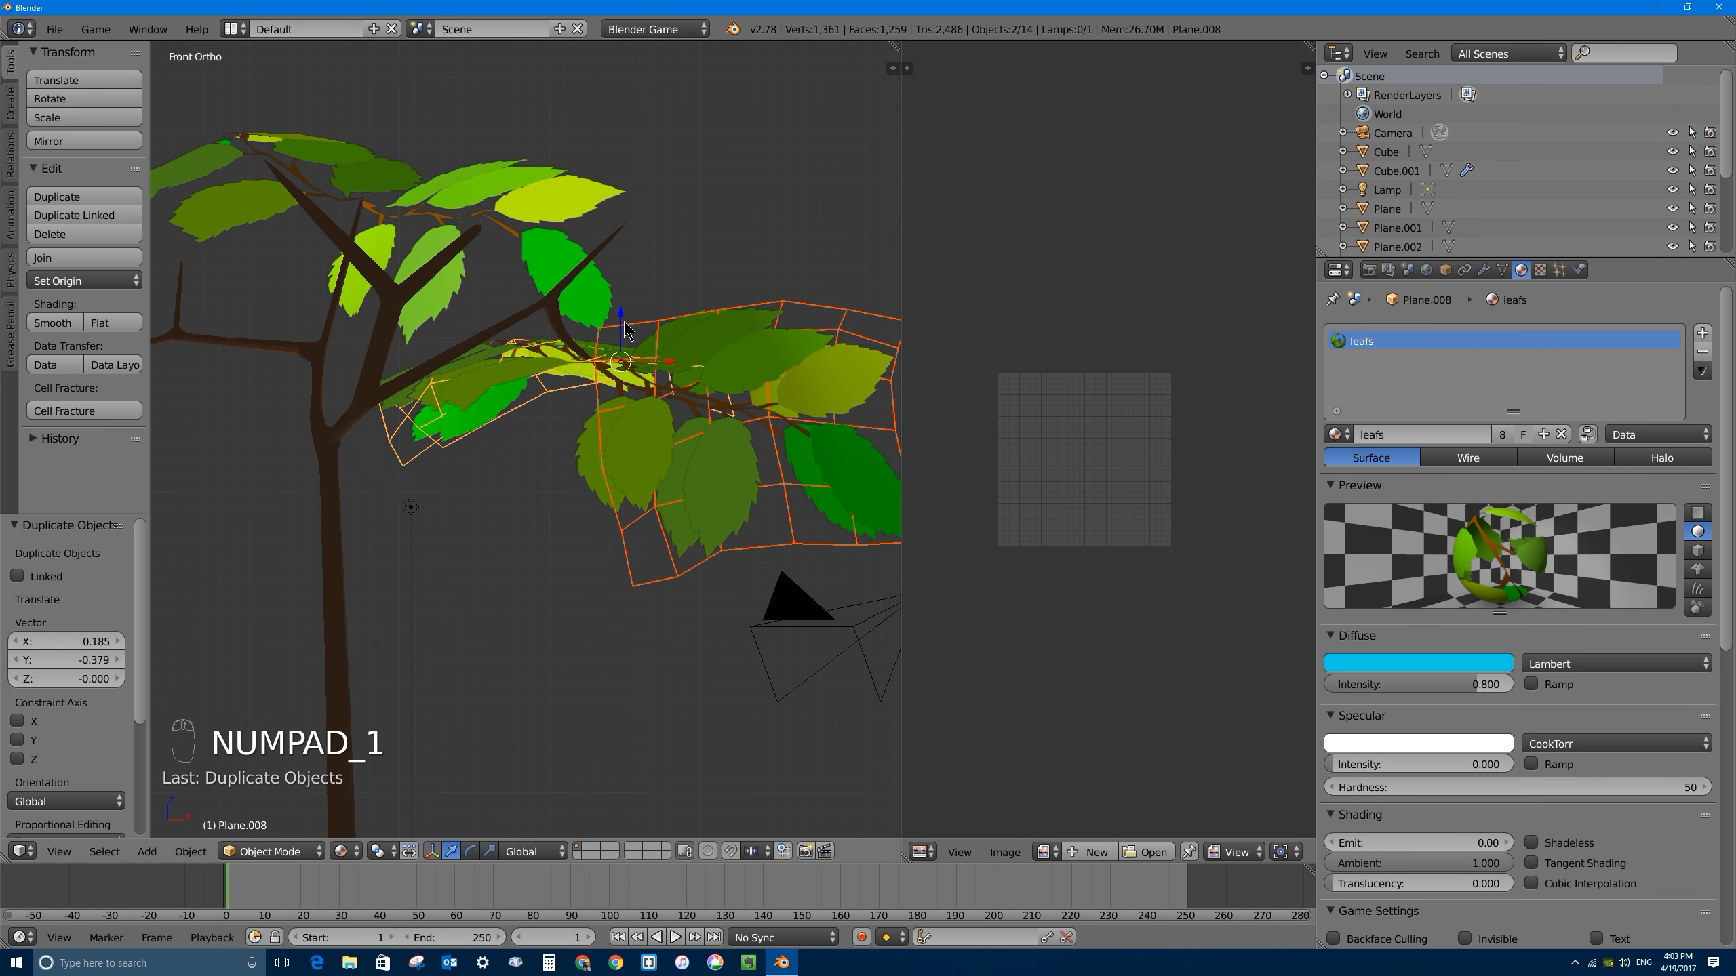
{"action": "left_click_drag", "start_coordinate": [629, 344], "coordinate": [631, 184]}
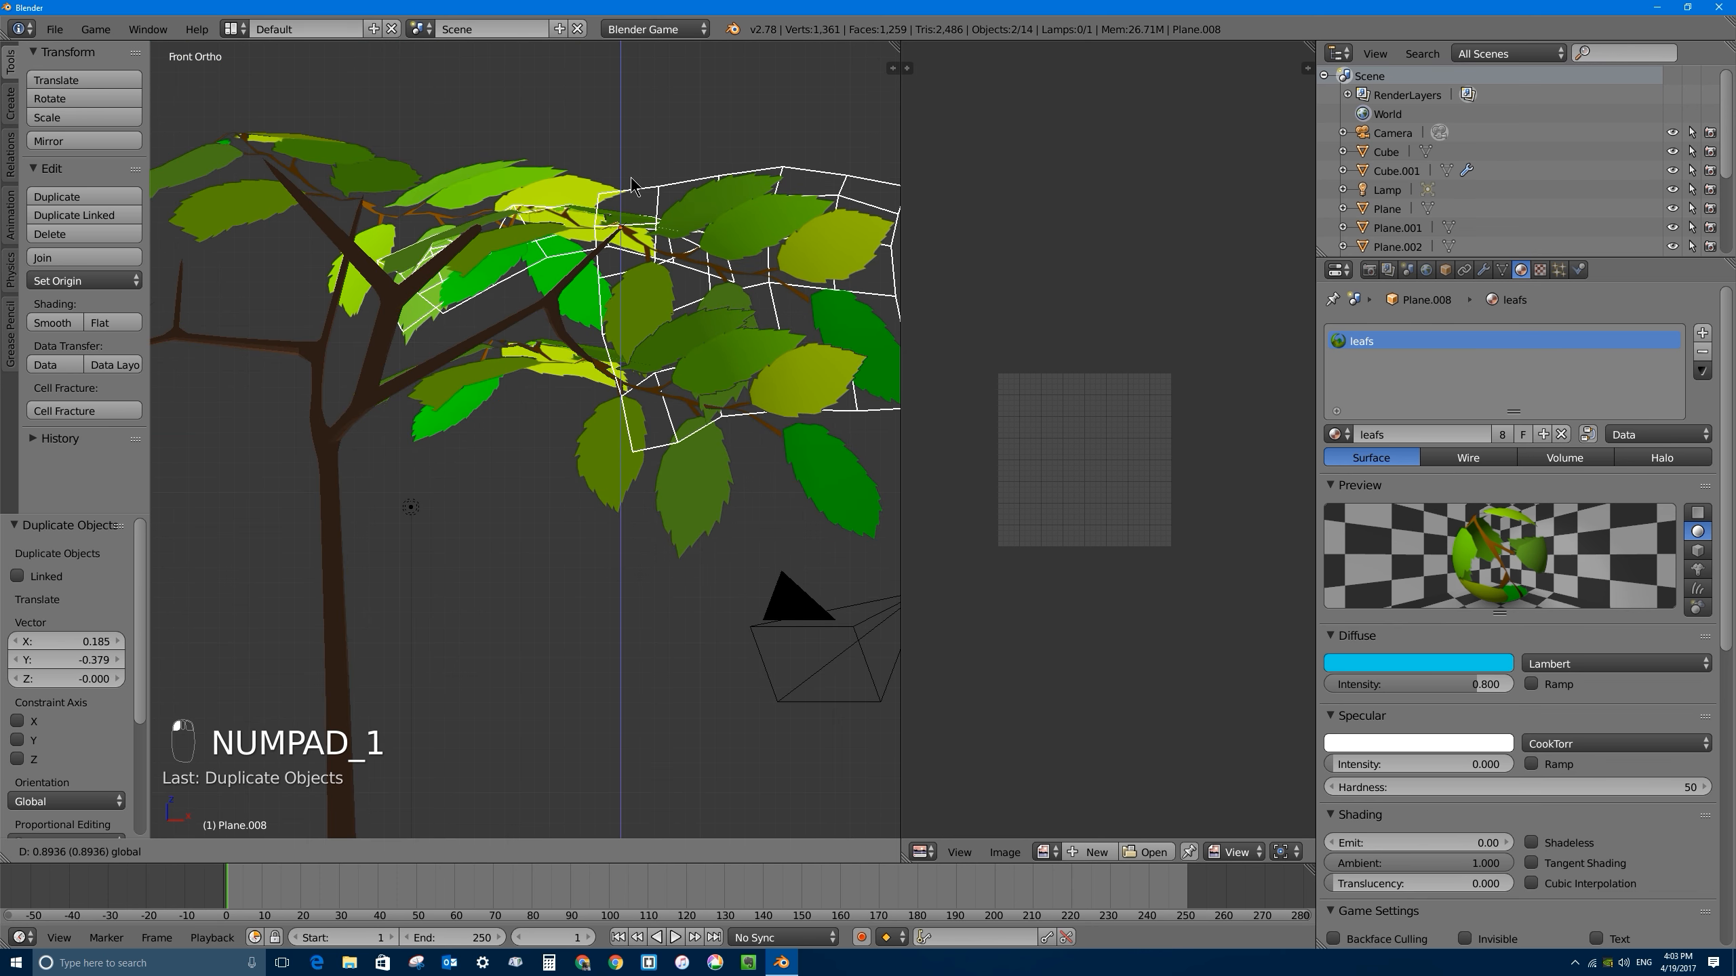
{"action": "left_click", "coordinate": [632, 184]}
Step: Rotate the raised leaf pair 135° in the top view
{"action": "key", "text": "KP_7"}
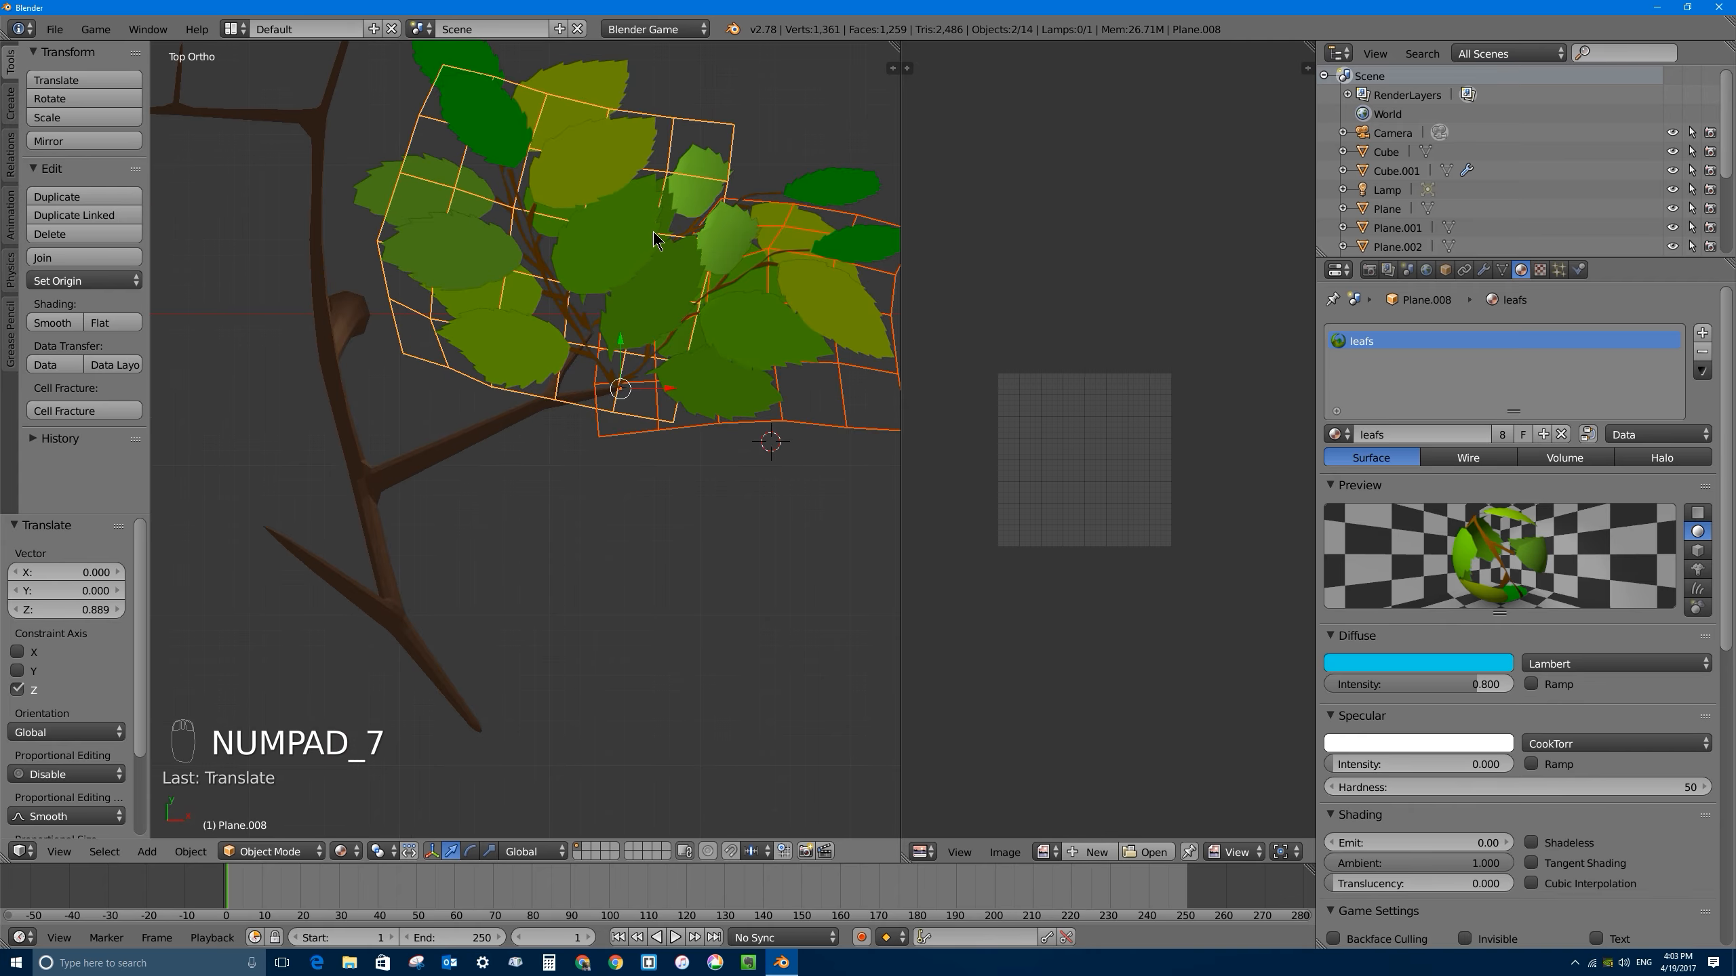
{"action": "key", "text": "r"}
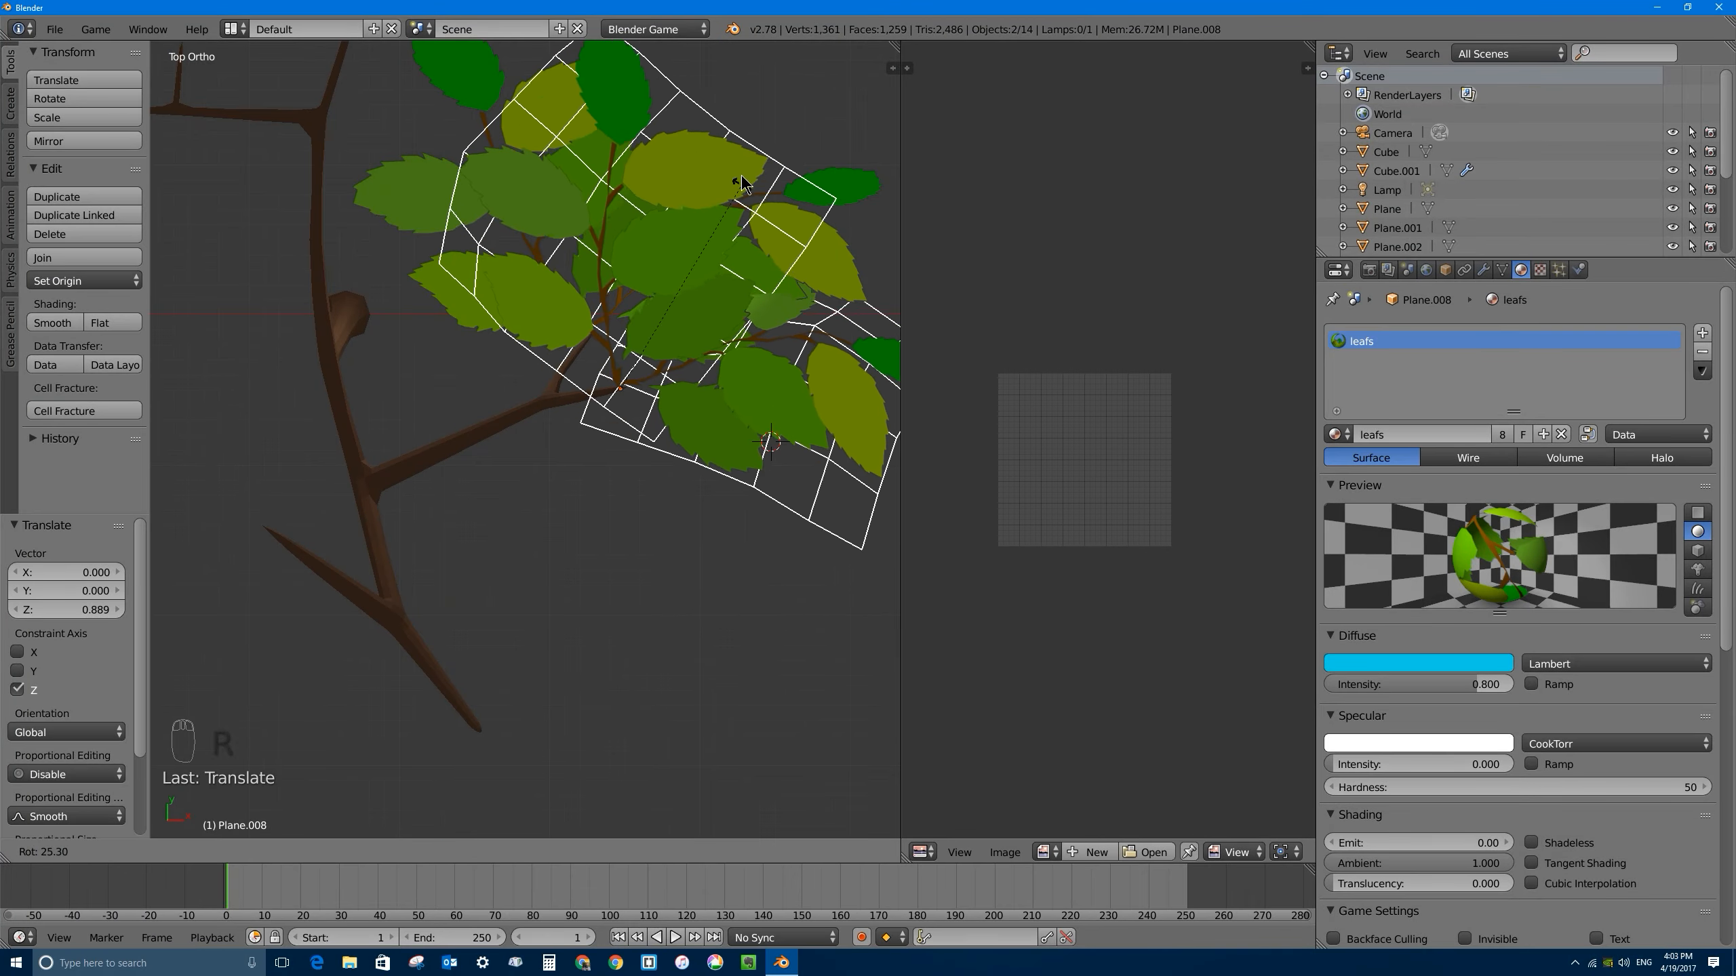
{"action": "left_click", "coordinate": [697, 481]}
Step: Duplicate the leaf pair onto the tip of the next long branch, about -0.975 in X and -2.268 in Y away
{"action": "middle_click_drag", "start_coordinate": [697, 482], "coordinate": [581, 329]}
{"action": "scroll", "coordinate": [633, 419], "scroll_direction": "down", "scroll_amount": 5}
{"action": "key", "text": "KP_7"}
{"action": "scroll", "coordinate": [582, 327], "scroll_direction": "up", "scroll_amount": 6}
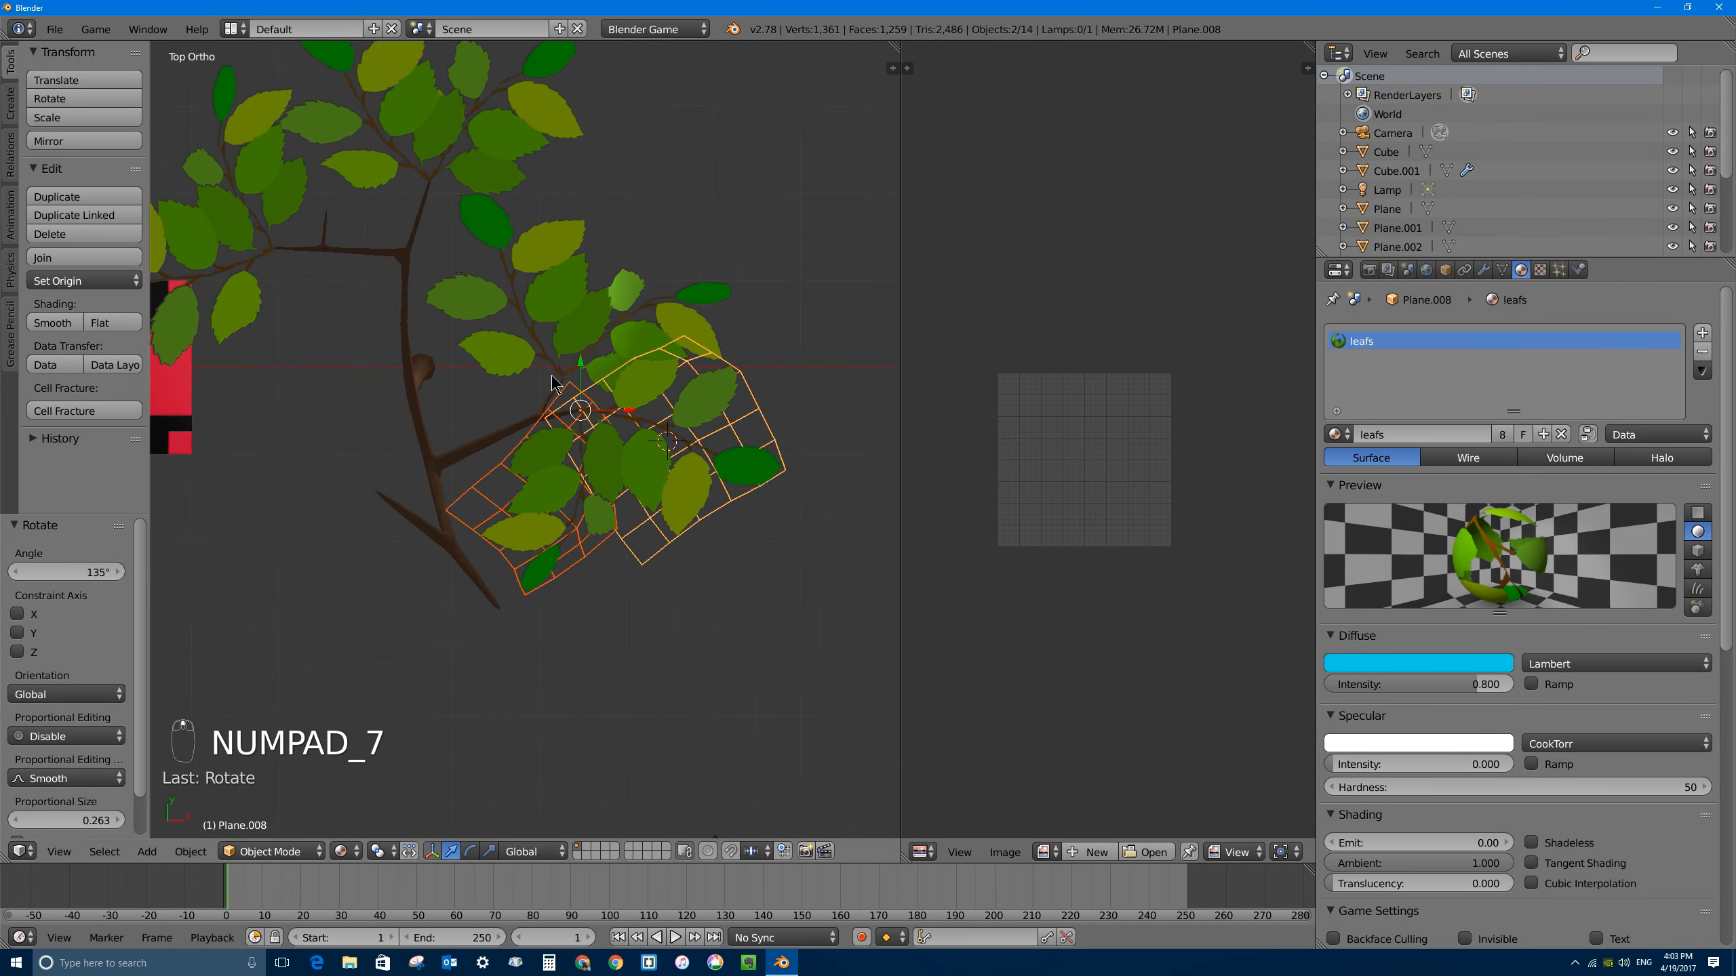
{"action": "key", "text": "shift+d"}
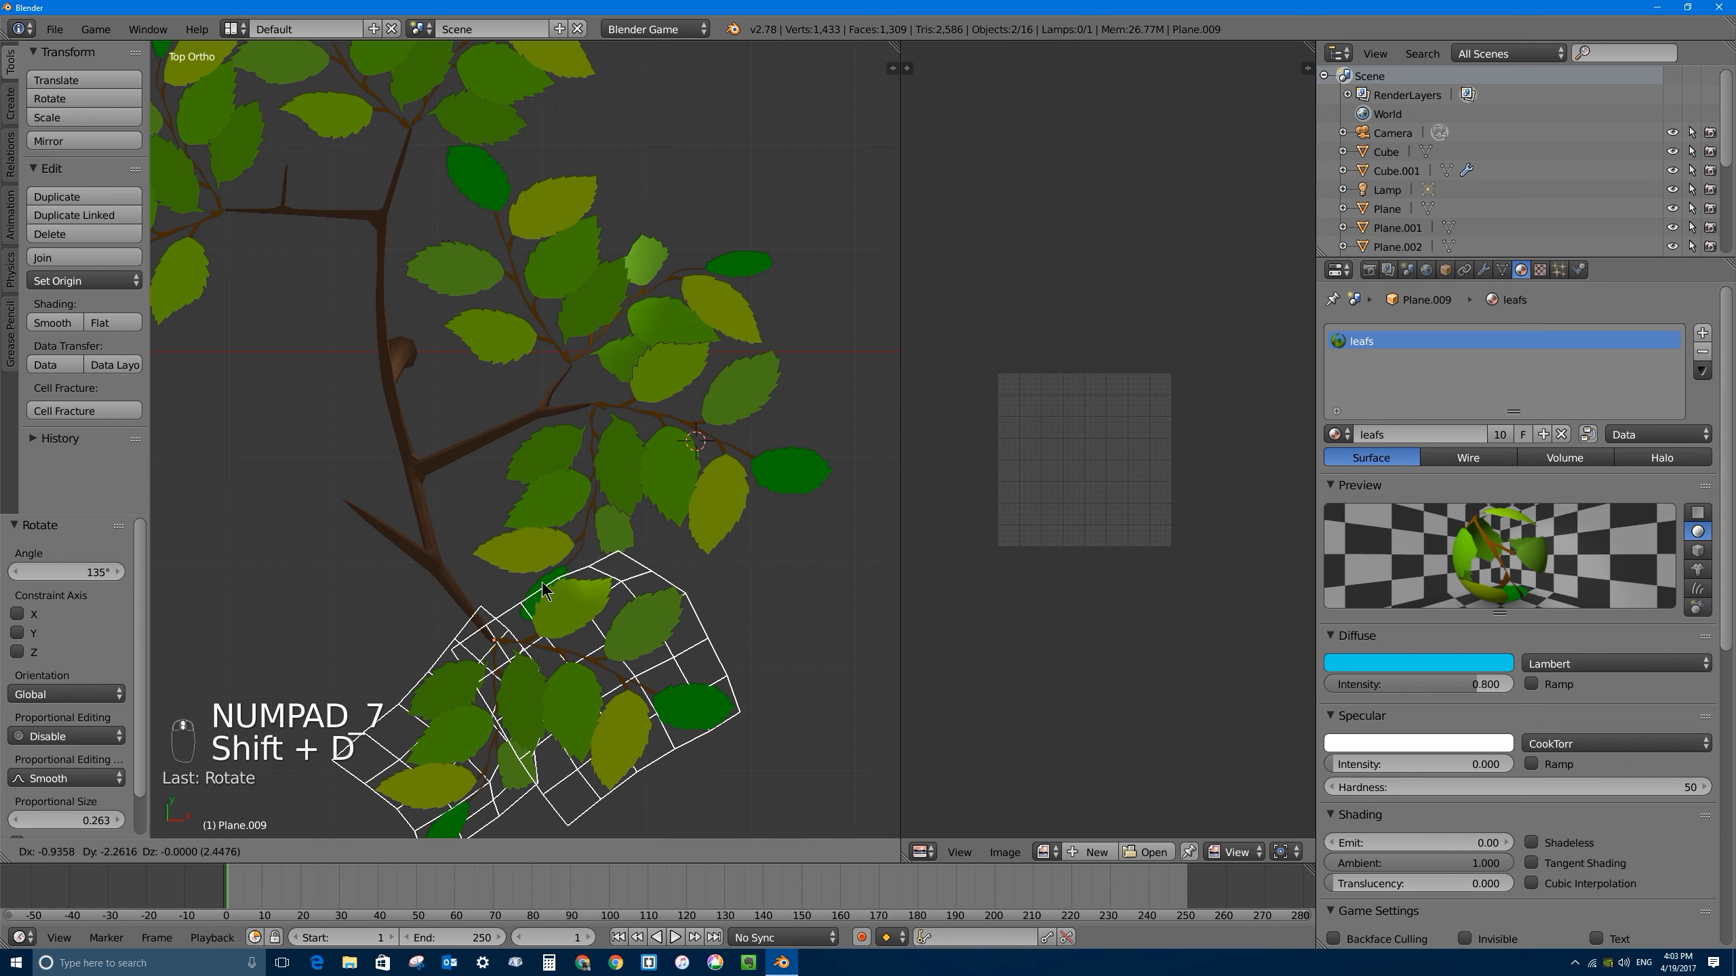
{"action": "left_click", "coordinate": [538, 597]}
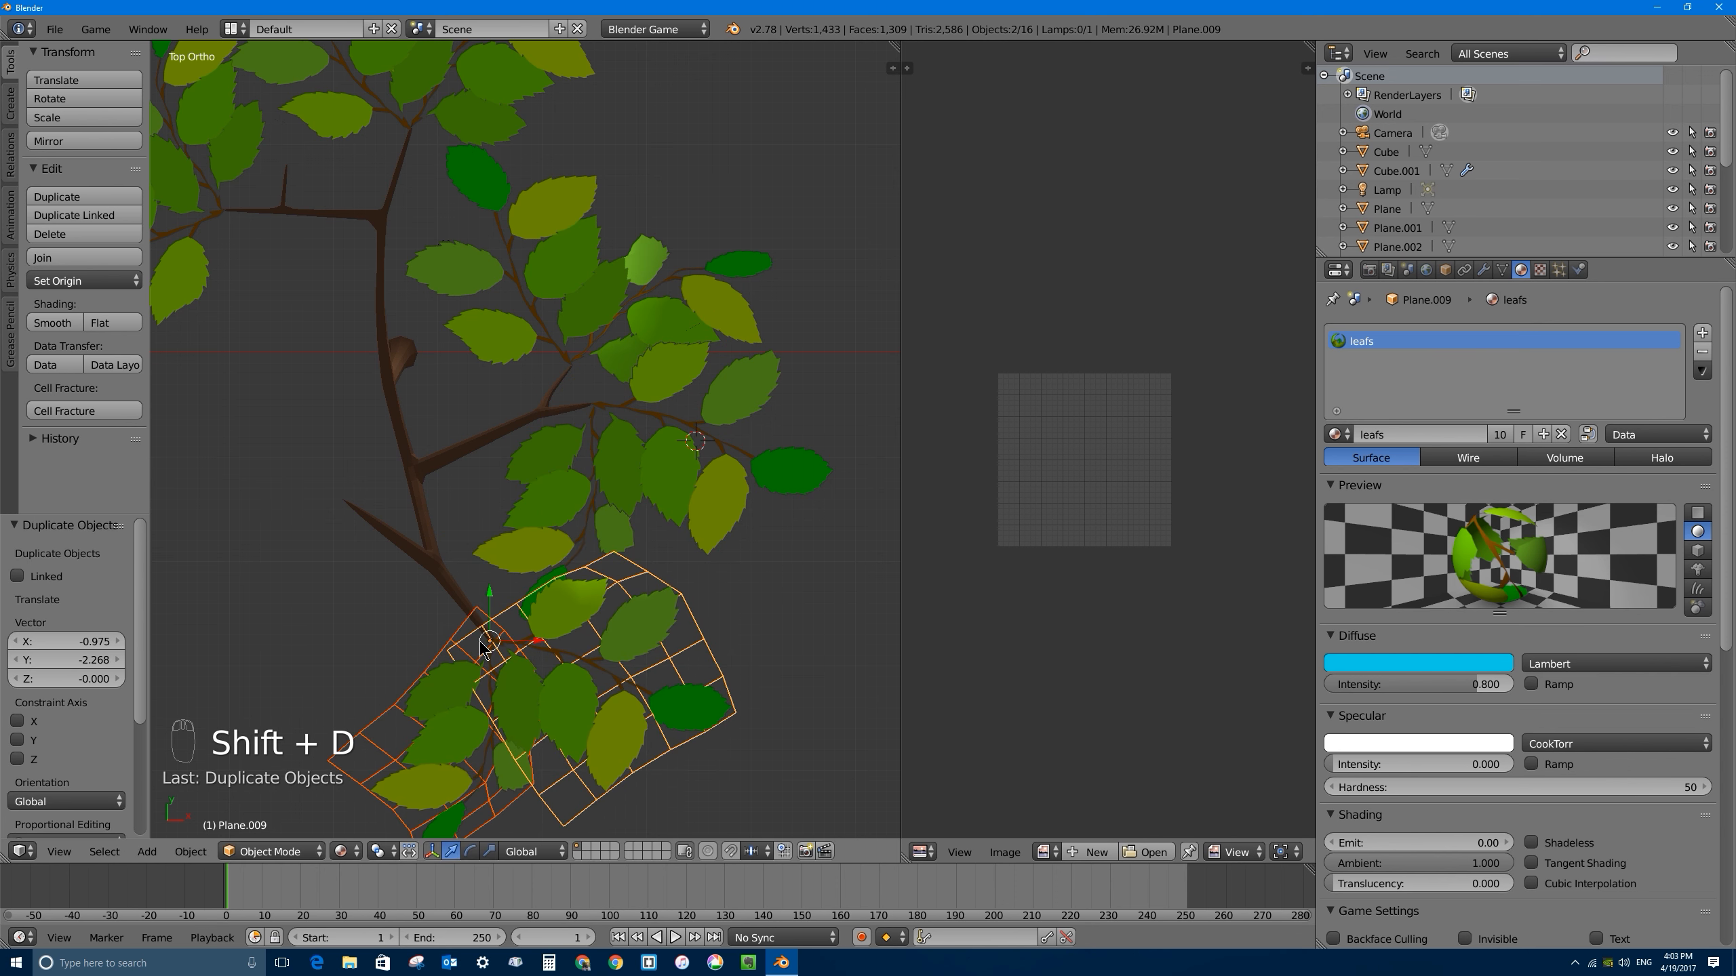
Step: Align the new leaf pair with the branch tip by shifting it about 0.020 along X and 0.016 along Z
{"action": "scroll", "coordinate": [483, 648], "scroll_direction": "up", "scroll_amount": 7}
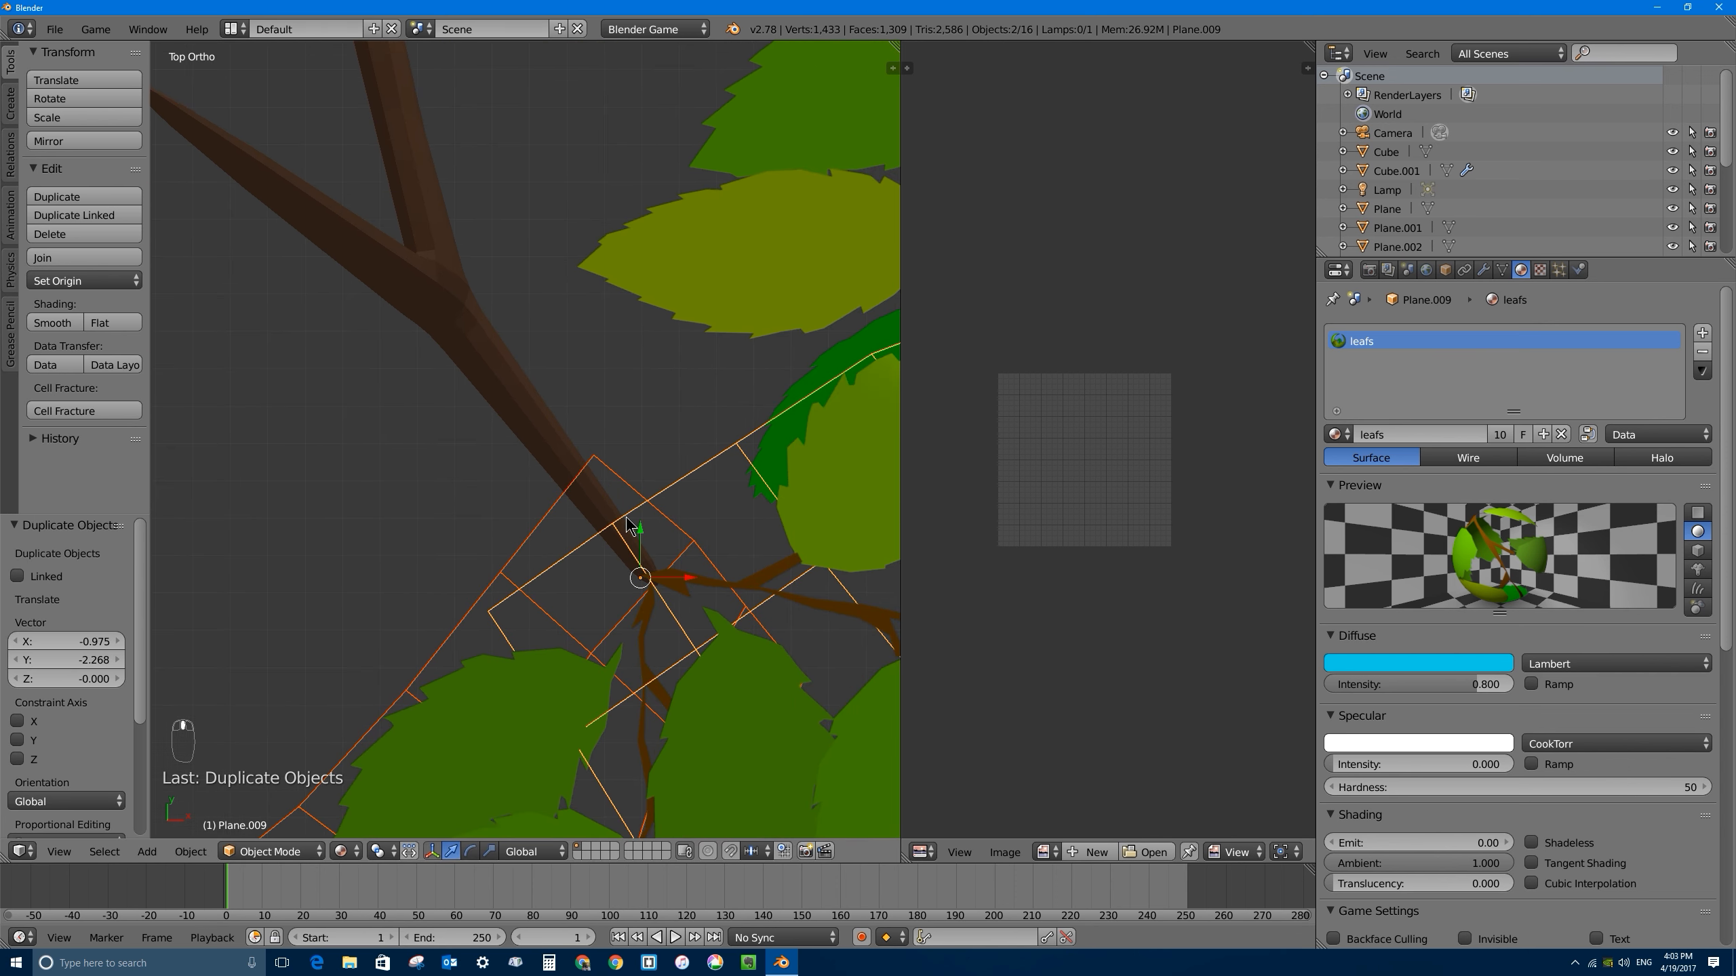
{"action": "key", "text": "g"}
{"action": "left_click", "coordinate": [628, 525]}
{"action": "key", "text": "KP_1"}
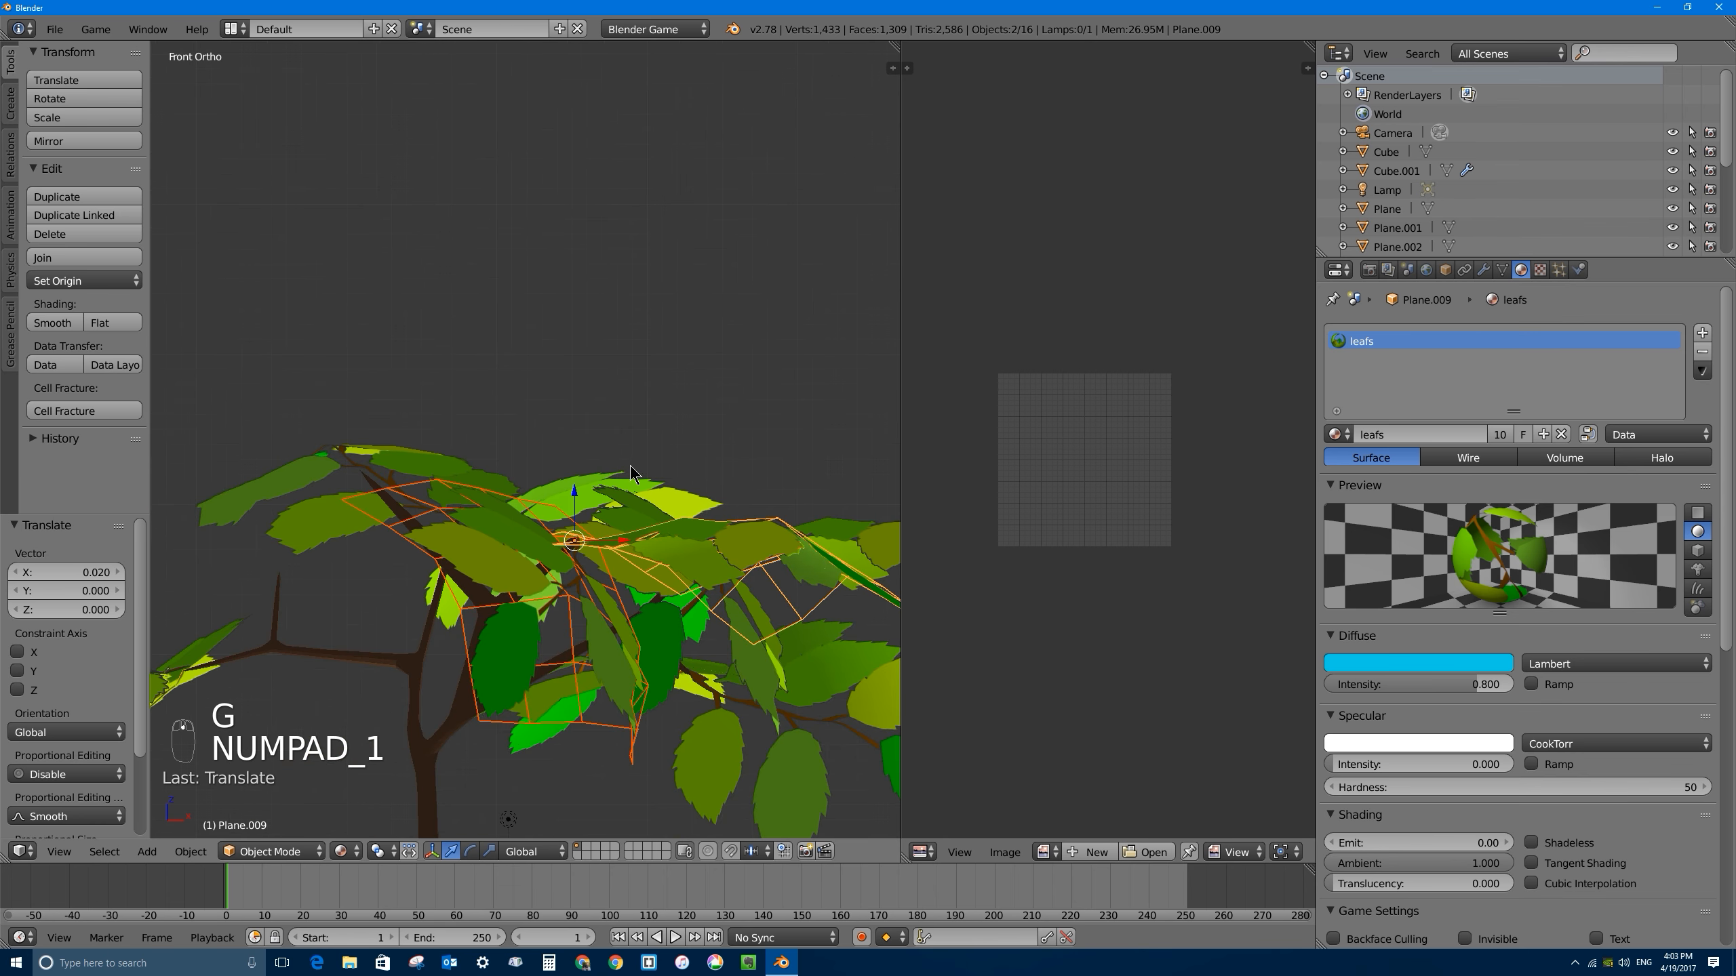
{"action": "scroll", "coordinate": [629, 466], "scroll_direction": "down", "scroll_amount": 3}
{"action": "middle_click_drag", "start_coordinate": [630, 466], "coordinate": [558, 464]}
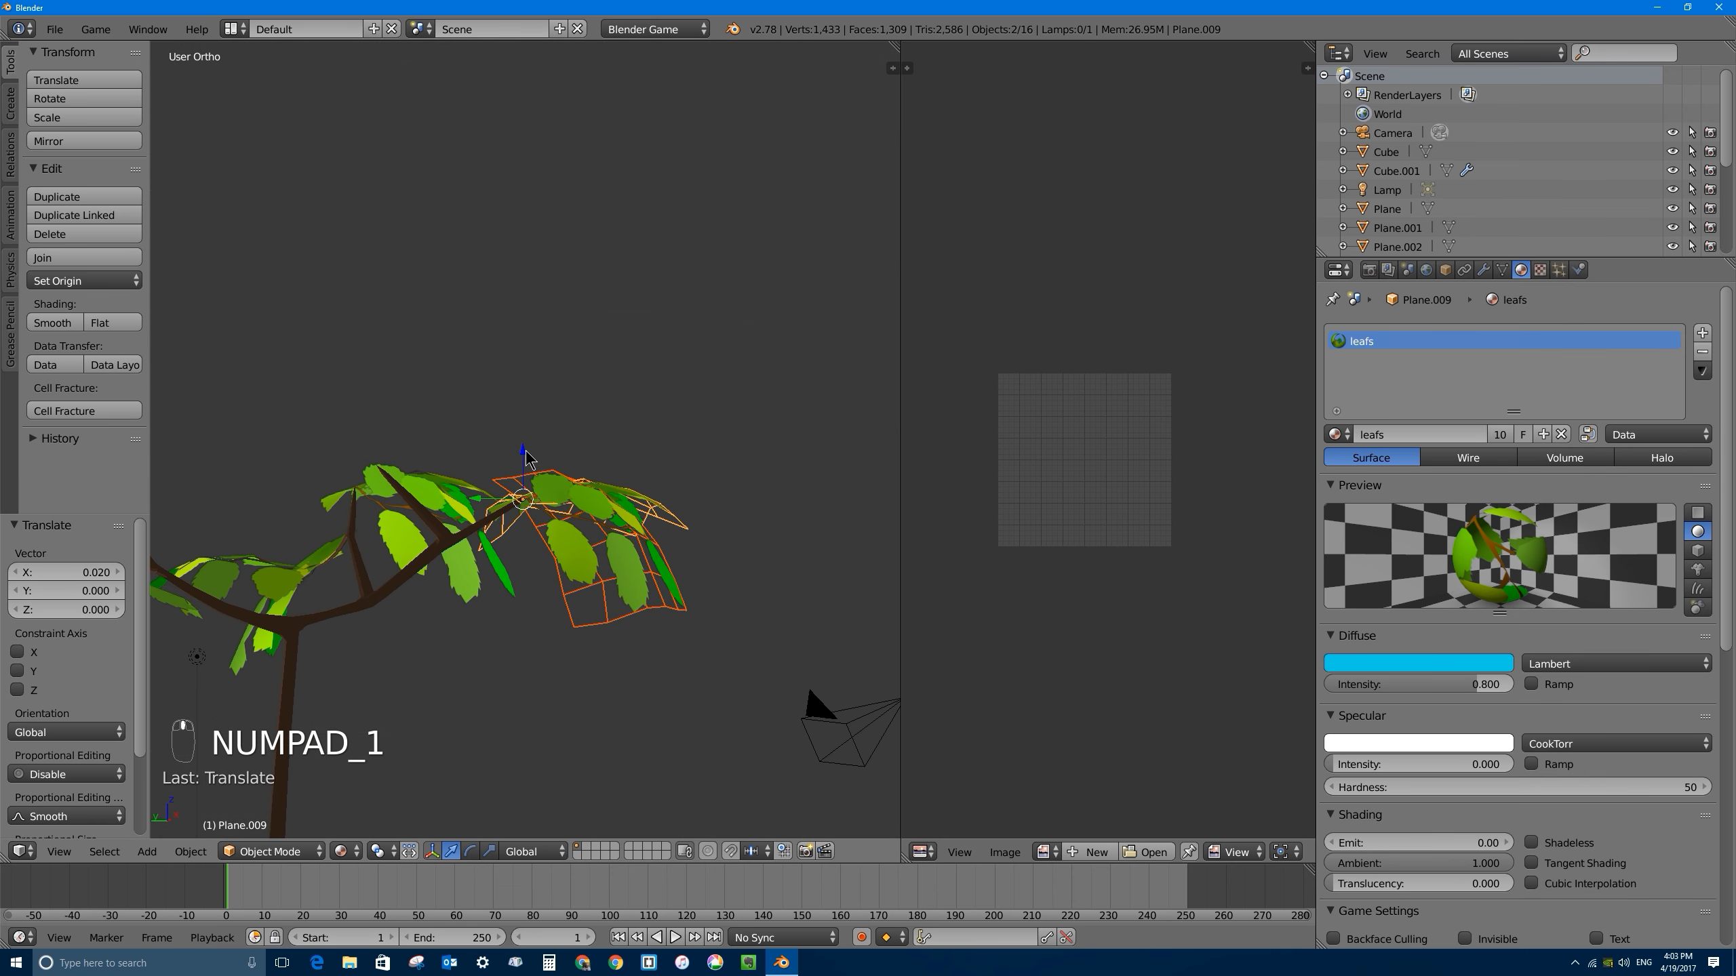
{"action": "left_click_drag", "start_coordinate": [526, 452], "coordinate": [526, 424]}
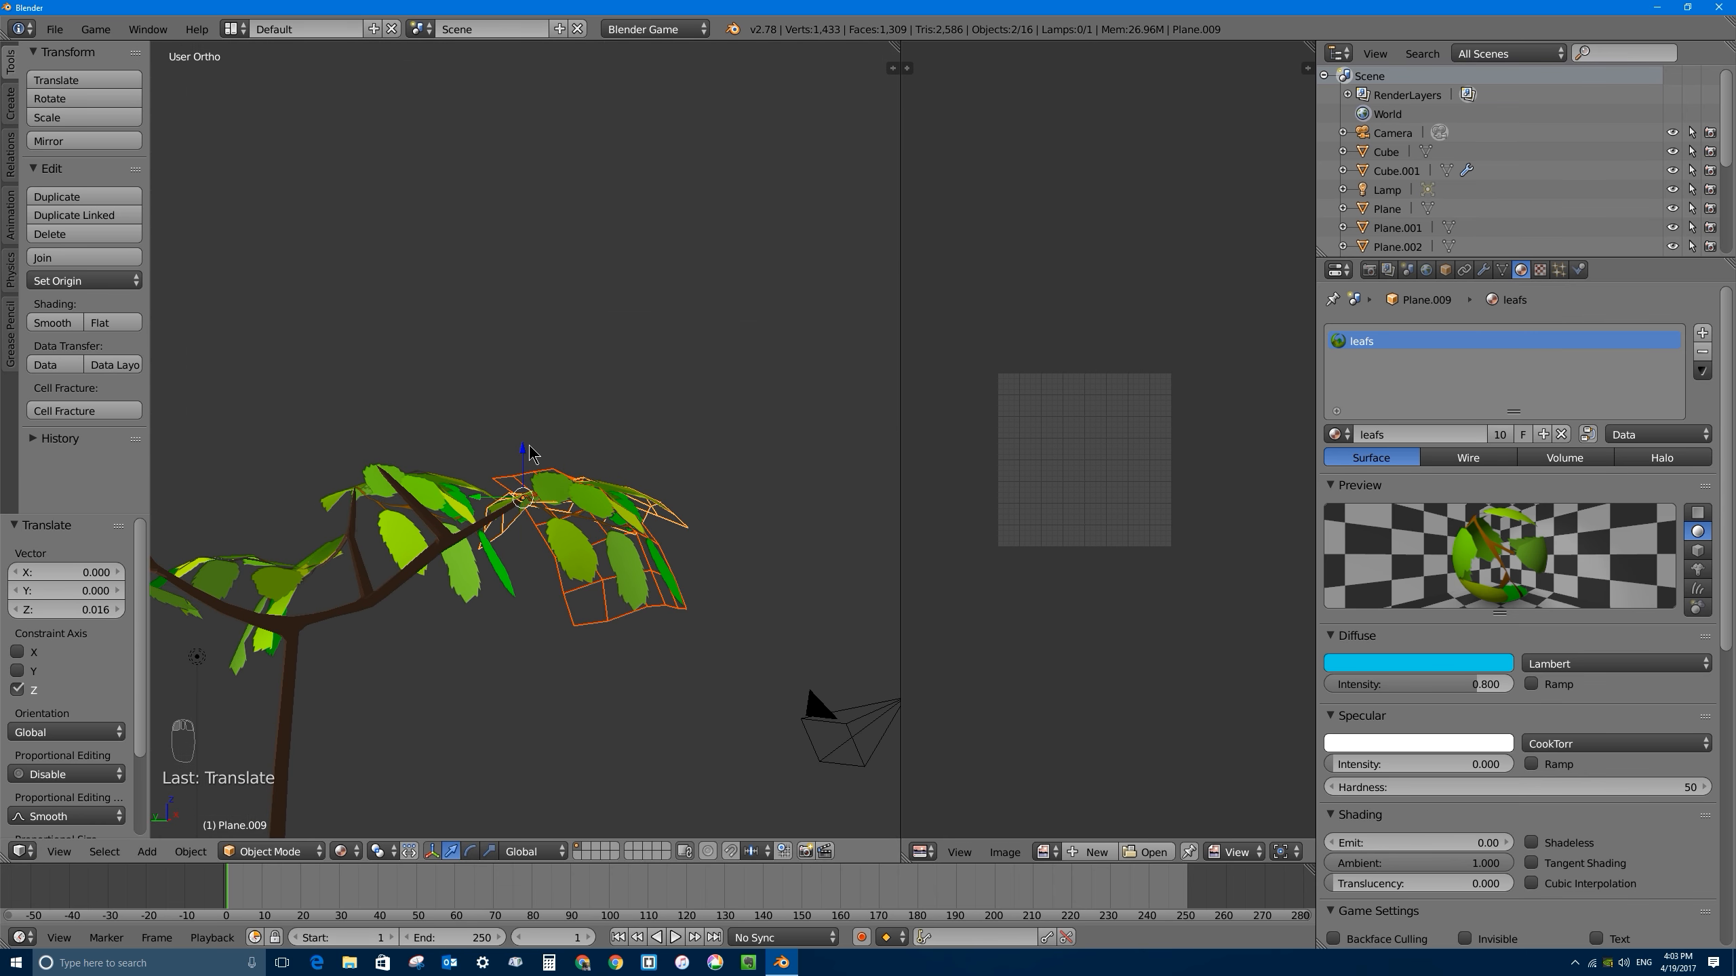
Step: From an angled view, rotate the leaf pair at the long branch's tip by about -33.1°
{"action": "scroll", "coordinate": [532, 448], "scroll_direction": "up", "scroll_amount": 5}
{"action": "scroll", "coordinate": [546, 475], "scroll_direction": "down", "scroll_amount": 2}
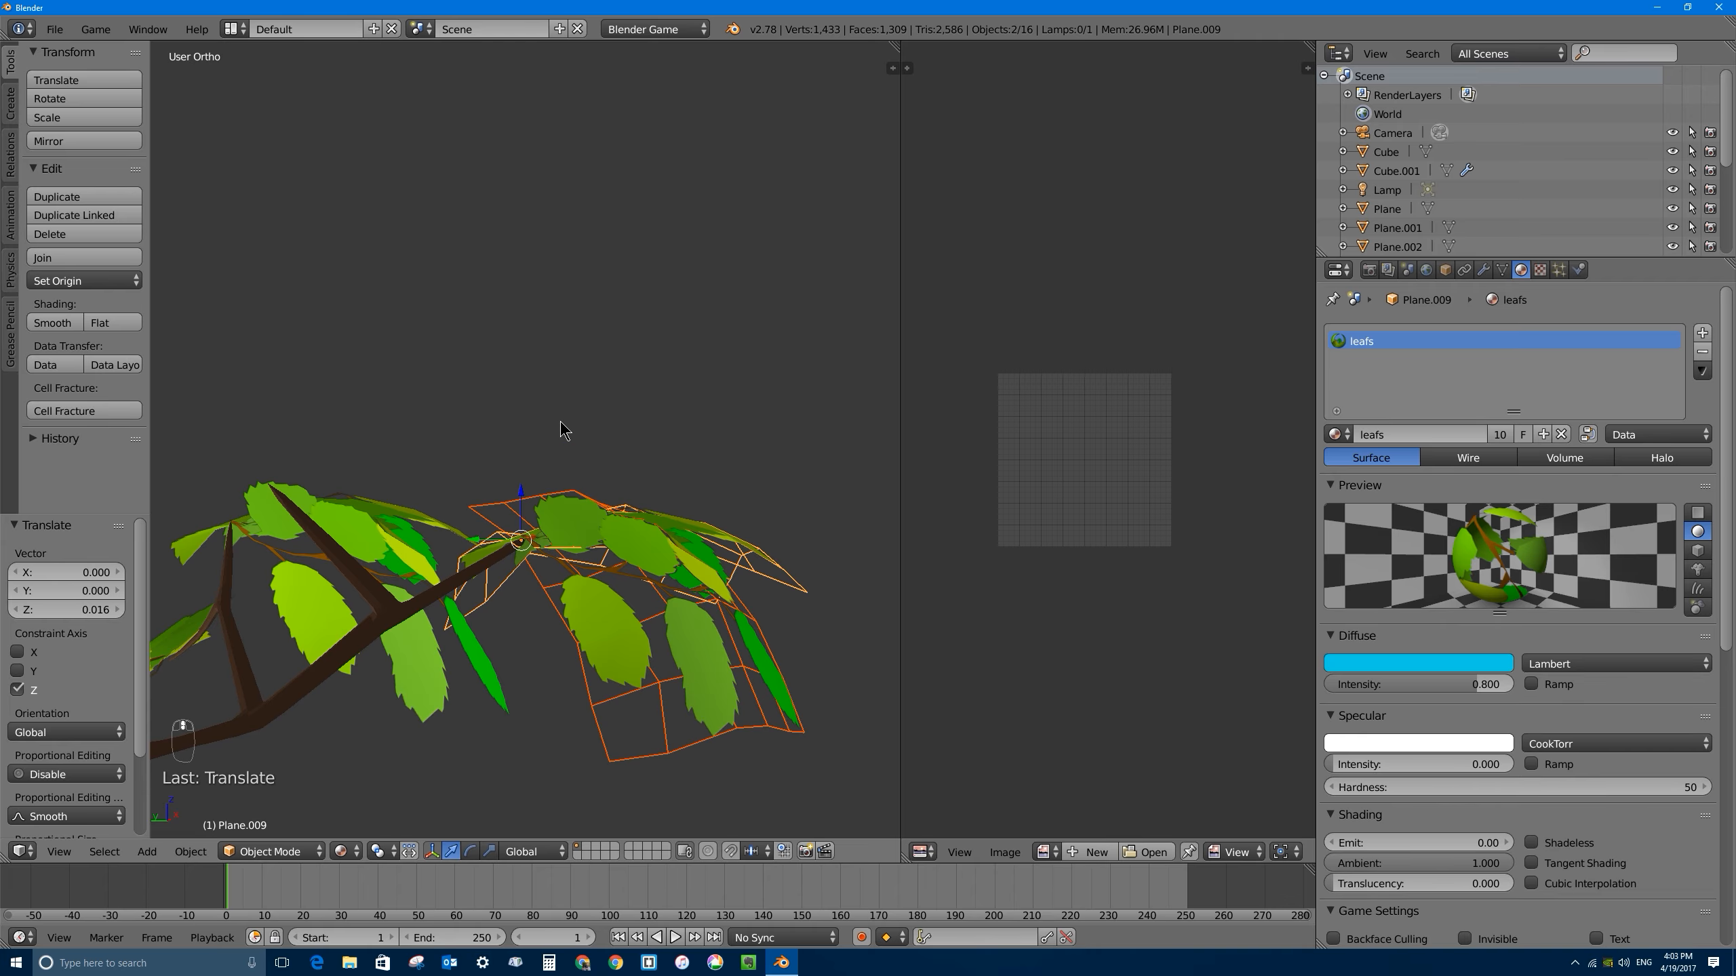
{"action": "key", "text": "KP_7"}
{"action": "middle_click_drag", "start_coordinate": [560, 430], "coordinate": [589, 591]}
{"action": "key", "text": "r"}
{"action": "left_click", "coordinate": [690, 372]}
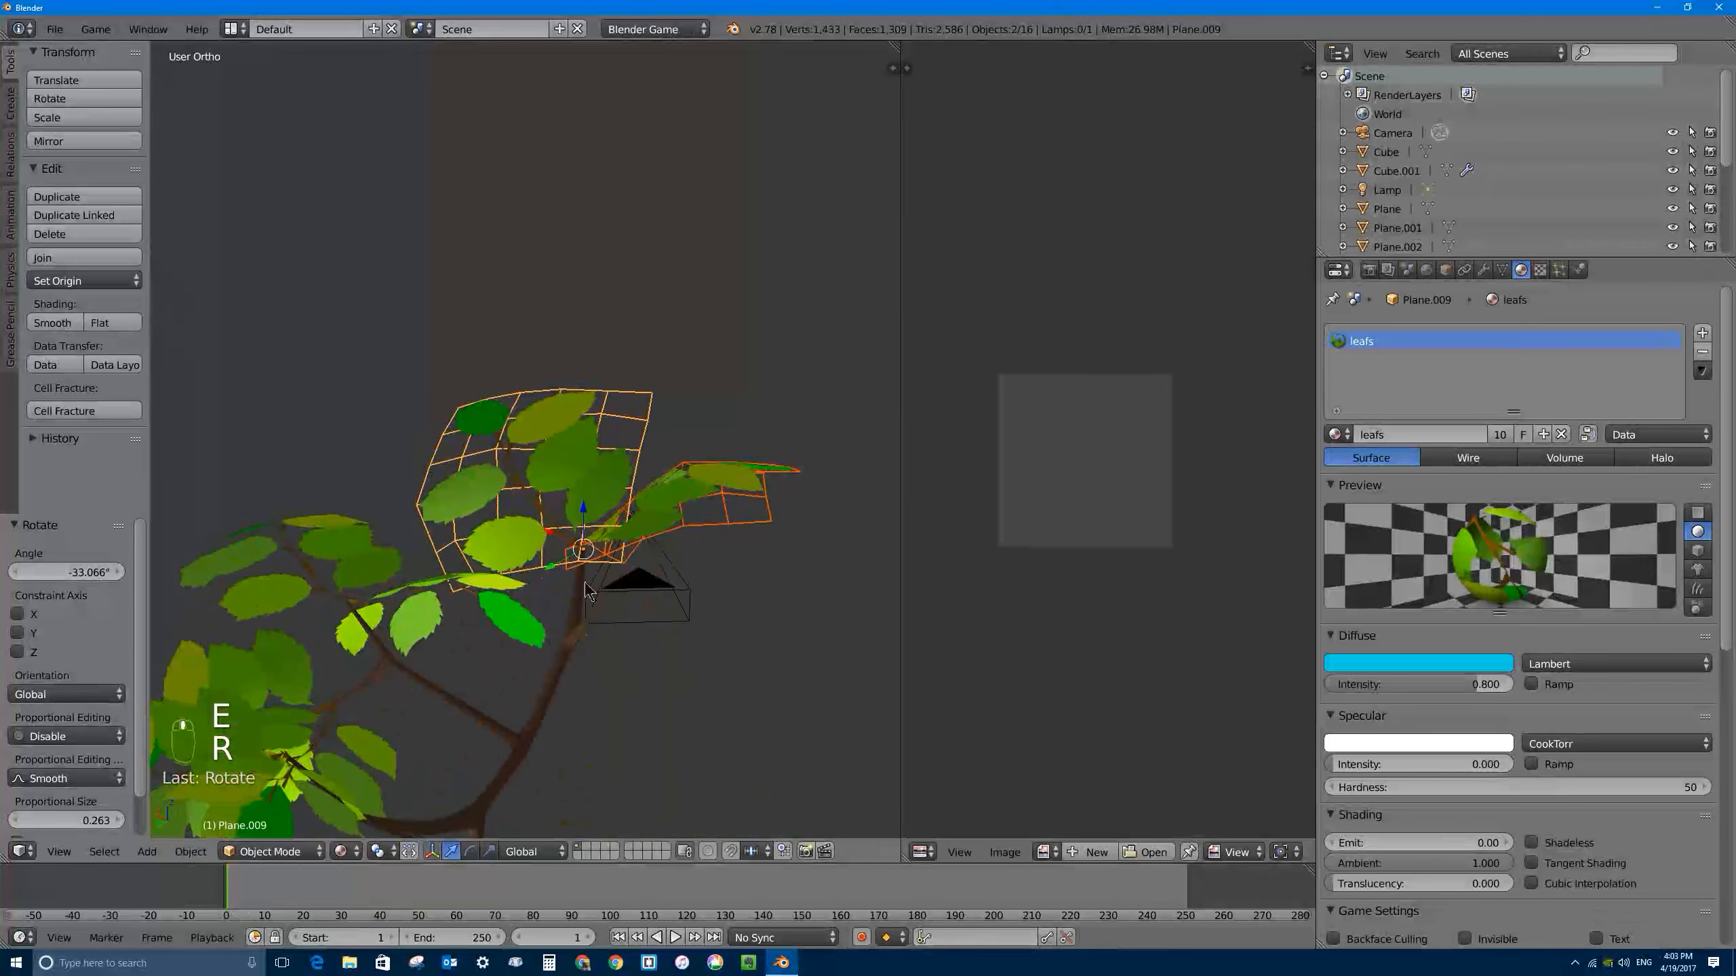
Step: In the top view, duplicate the leaf pair onto the bare inner branch tip and rotate the copy about 129.7°
{"action": "key", "text": "KP_7"}
{"action": "key", "text": "shift+d"}
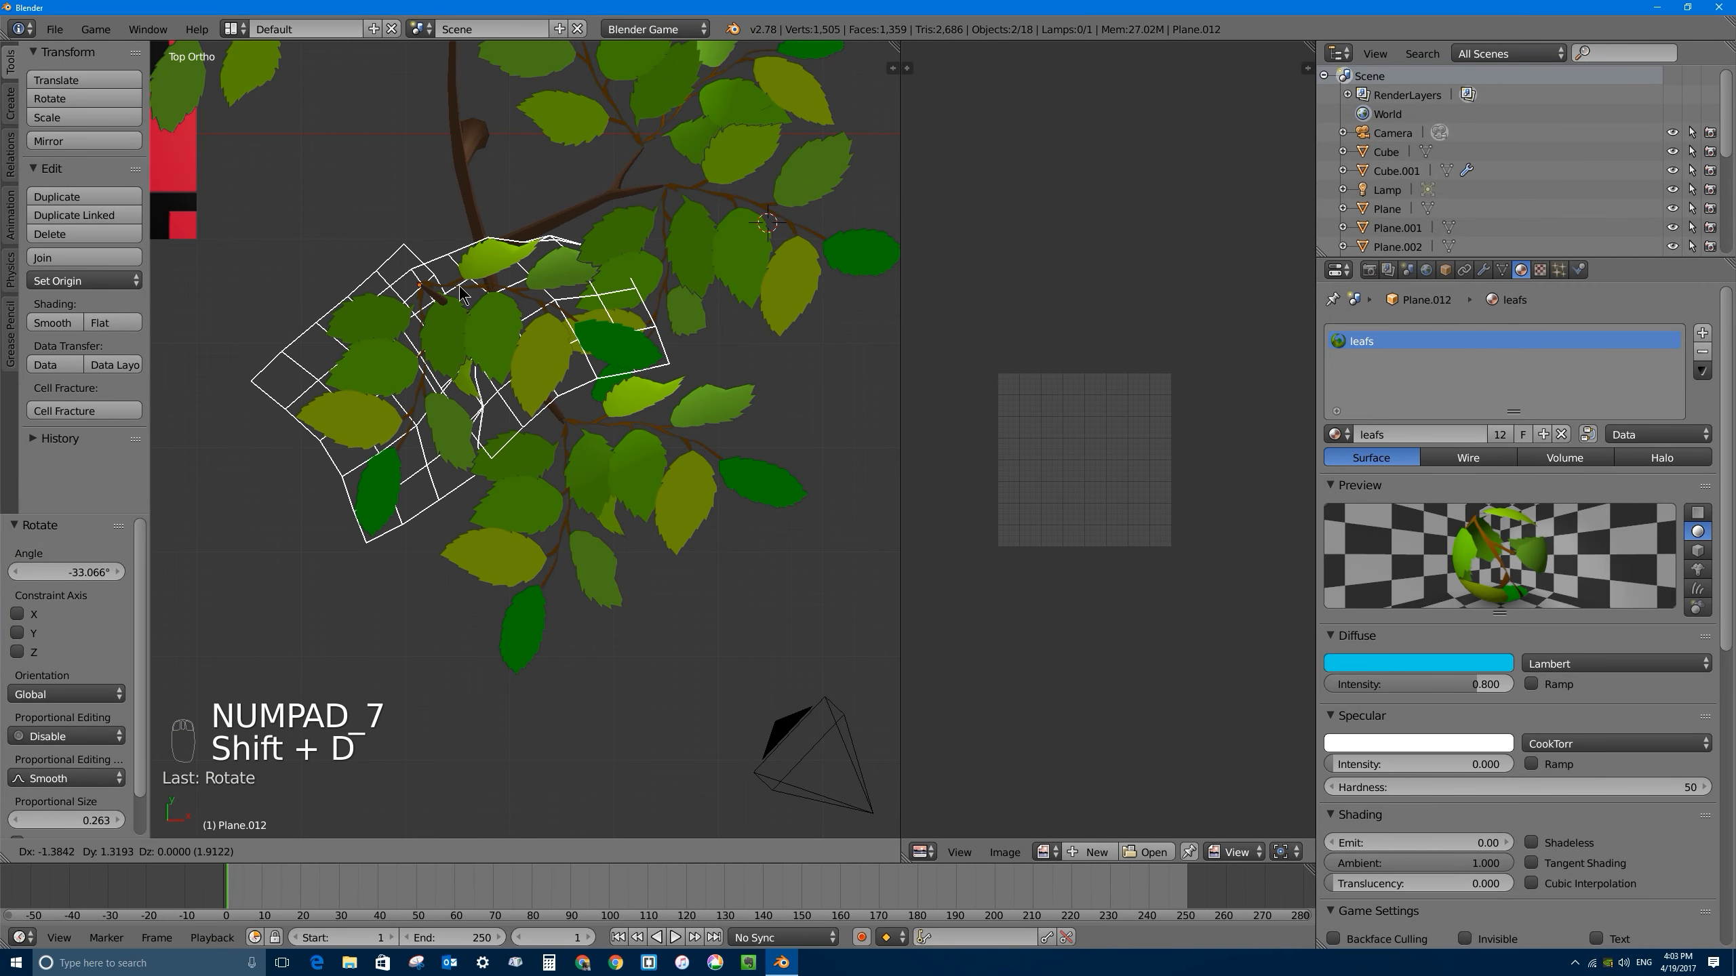
{"action": "left_click", "coordinate": [459, 286]}
{"action": "key", "text": "r"}
{"action": "left_click", "coordinate": [523, 512]}
Step: Raise the new leaf pair 0.370 along Z to meet the branch tip
{"action": "middle_click_drag", "start_coordinate": [523, 511], "coordinate": [458, 341]}
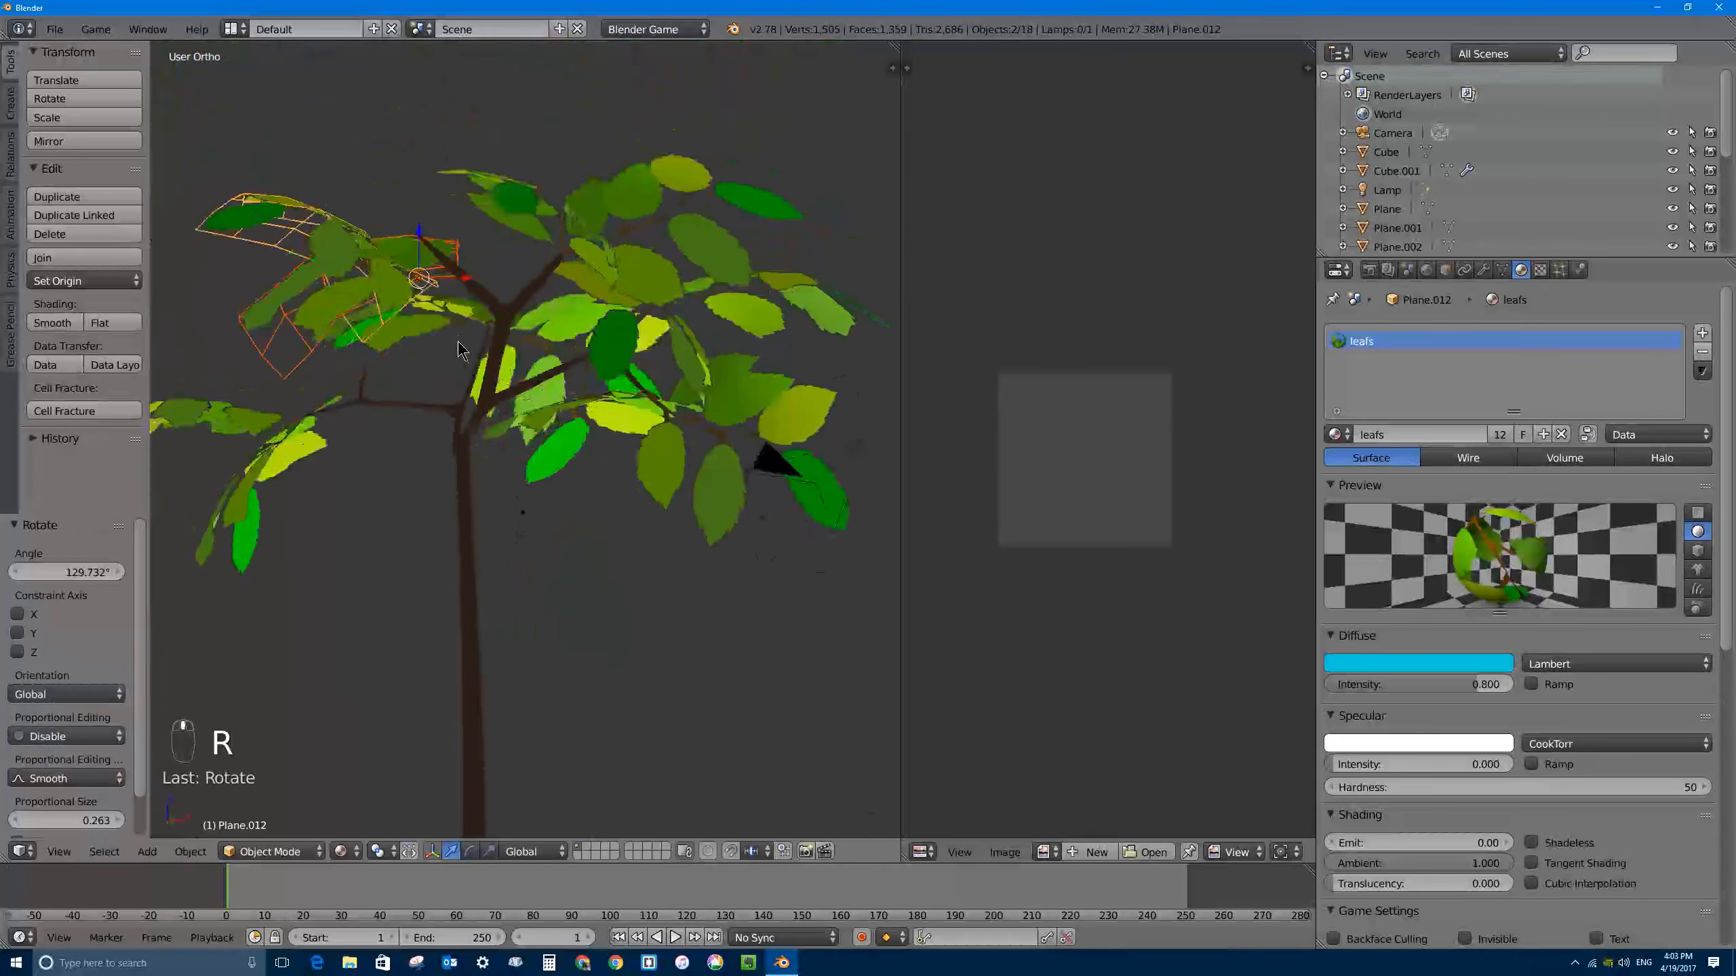
{"action": "scroll", "coordinate": [459, 350], "scroll_direction": "up", "scroll_amount": 7}
{"action": "left_click_drag", "start_coordinate": [579, 453], "coordinate": [583, 344]}
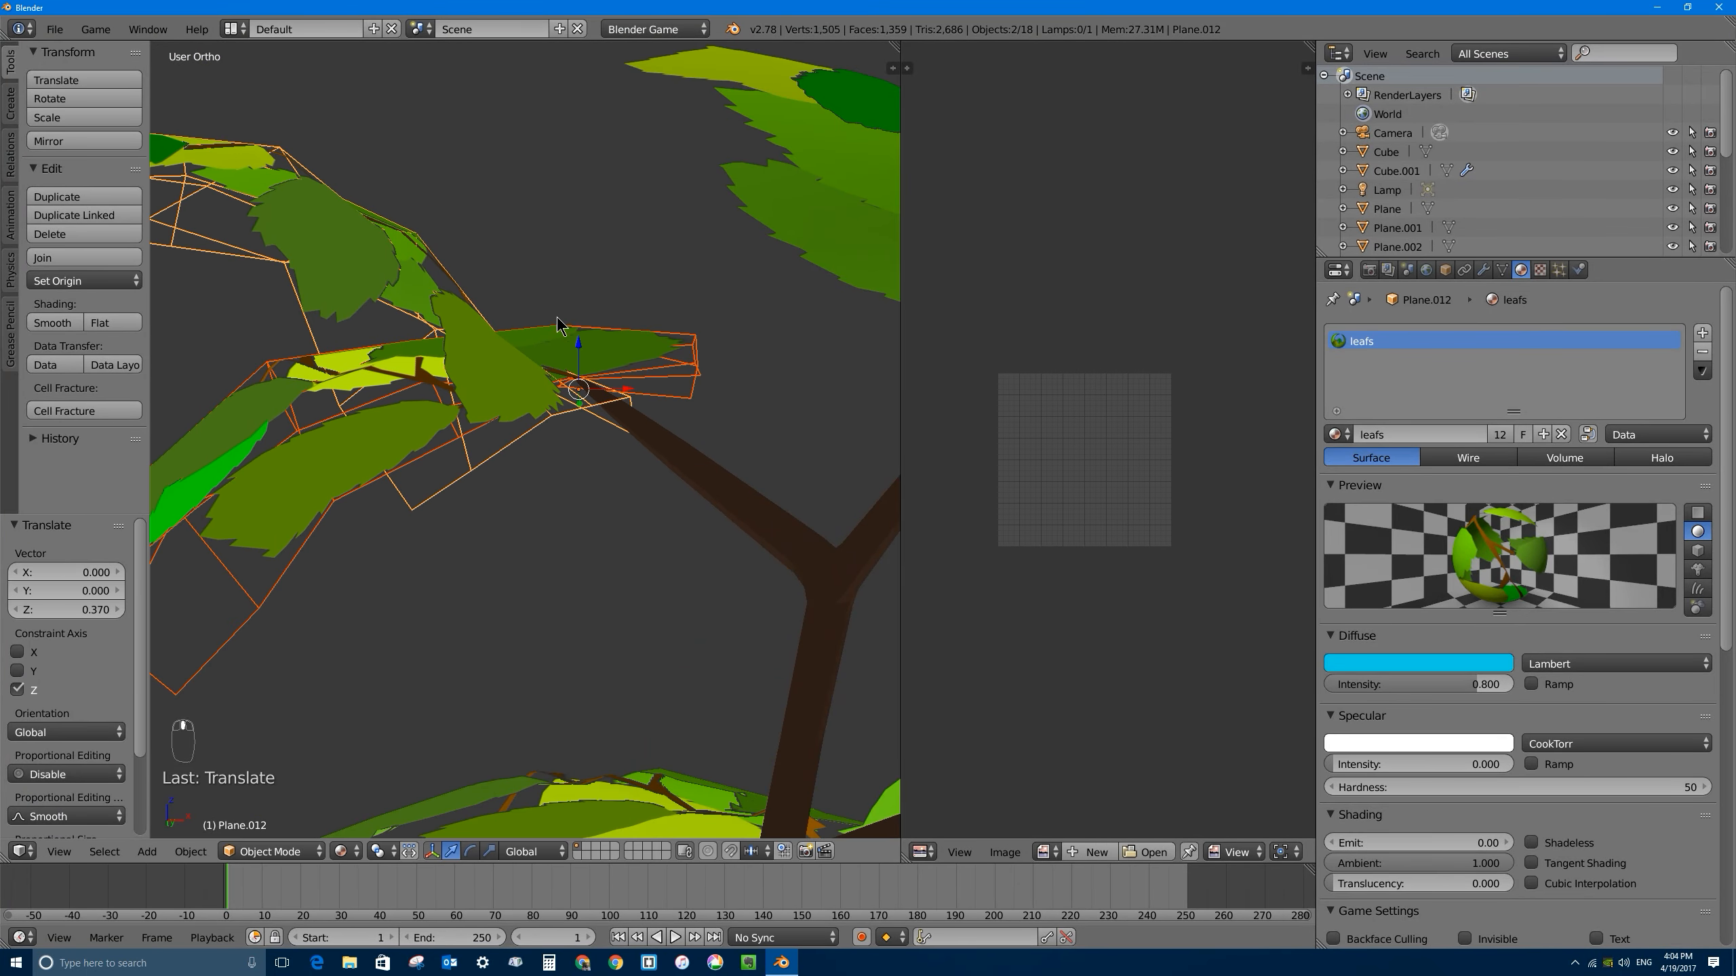
{"action": "middle_click_drag", "start_coordinate": [557, 317], "coordinate": [542, 404]}
{"action": "scroll", "coordinate": [543, 404], "scroll_direction": "down", "scroll_amount": 4}
Step: Rotate only the outer leaf plane of the new pair about -33.7° from an angled view
{"action": "key", "text": "KP_7"}
{"action": "middle_click_drag", "start_coordinate": [608, 509], "coordinate": [536, 418]}
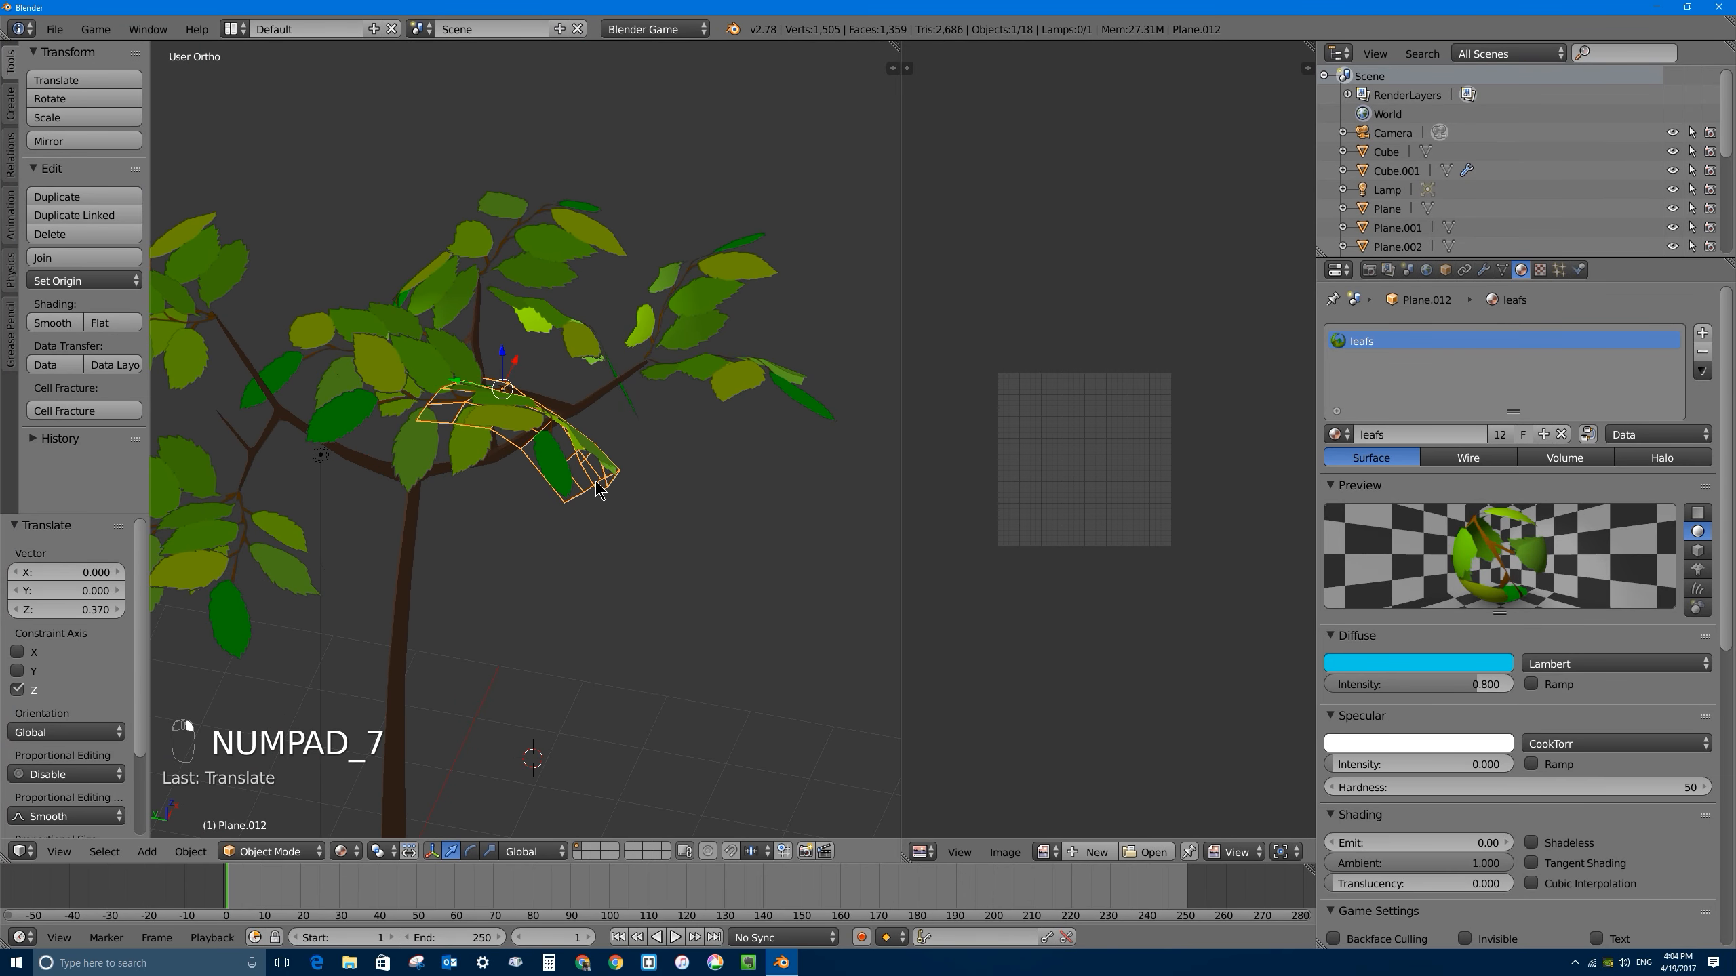
{"action": "key", "text": "r"}
{"action": "left_click", "coordinate": [694, 397]}
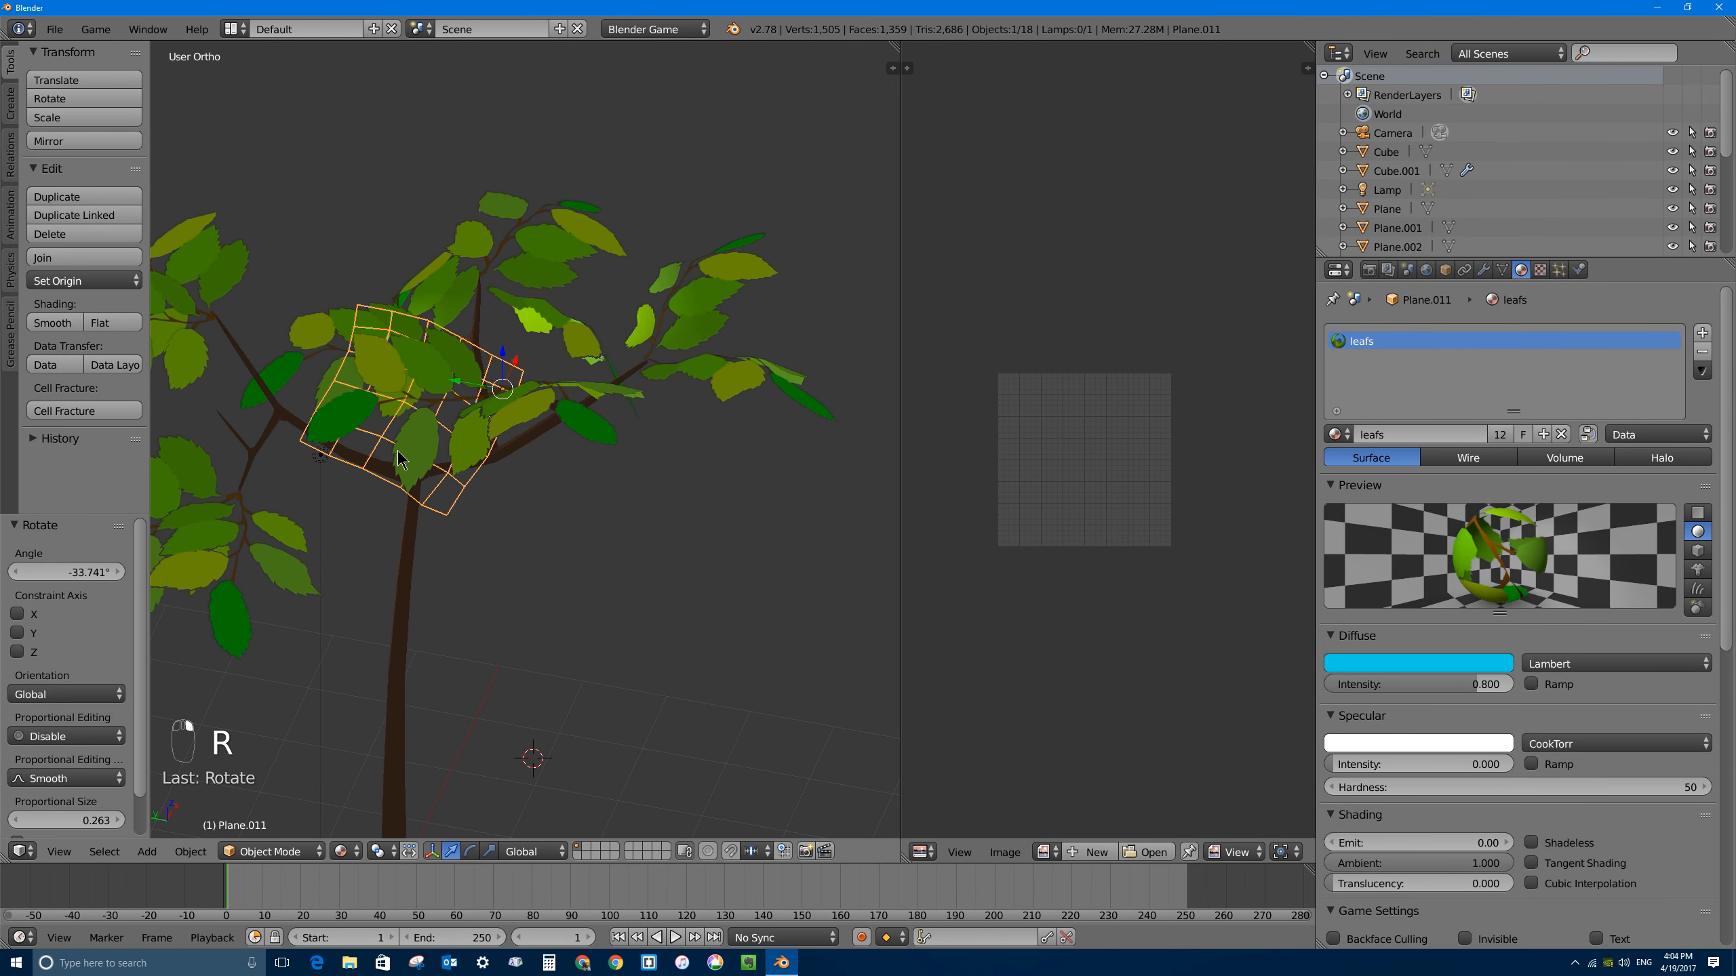
Step: Rotate the pair's other leaf plane by about -54° and by about -20.4° around global Z
{"action": "middle_click_drag", "start_coordinate": [382, 473], "coordinate": [548, 387]}
{"action": "key", "text": "r"}
{"action": "key", "text": "r"}
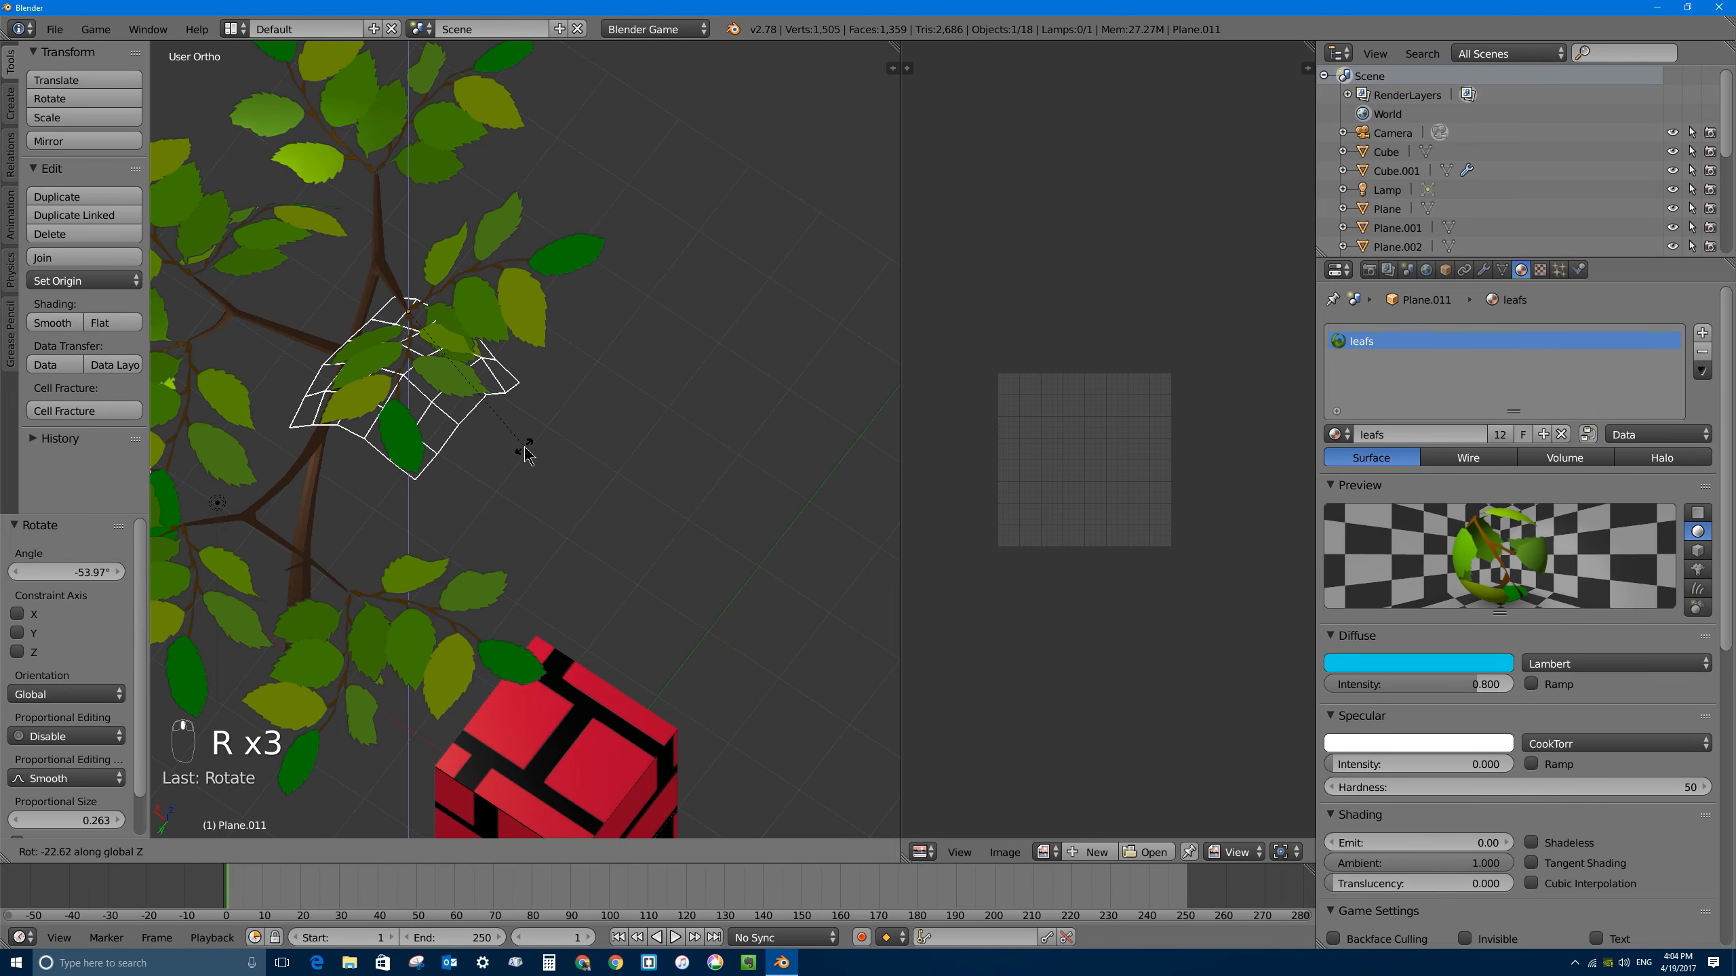
{"action": "left_click", "coordinate": [528, 446]}
Step: Duplicate the single leaf plane in the top view, placing the copy about 0.616 in X and 0.382 in Y away
{"action": "middle_click_drag", "start_coordinate": [525, 444], "coordinate": [176, 380]}
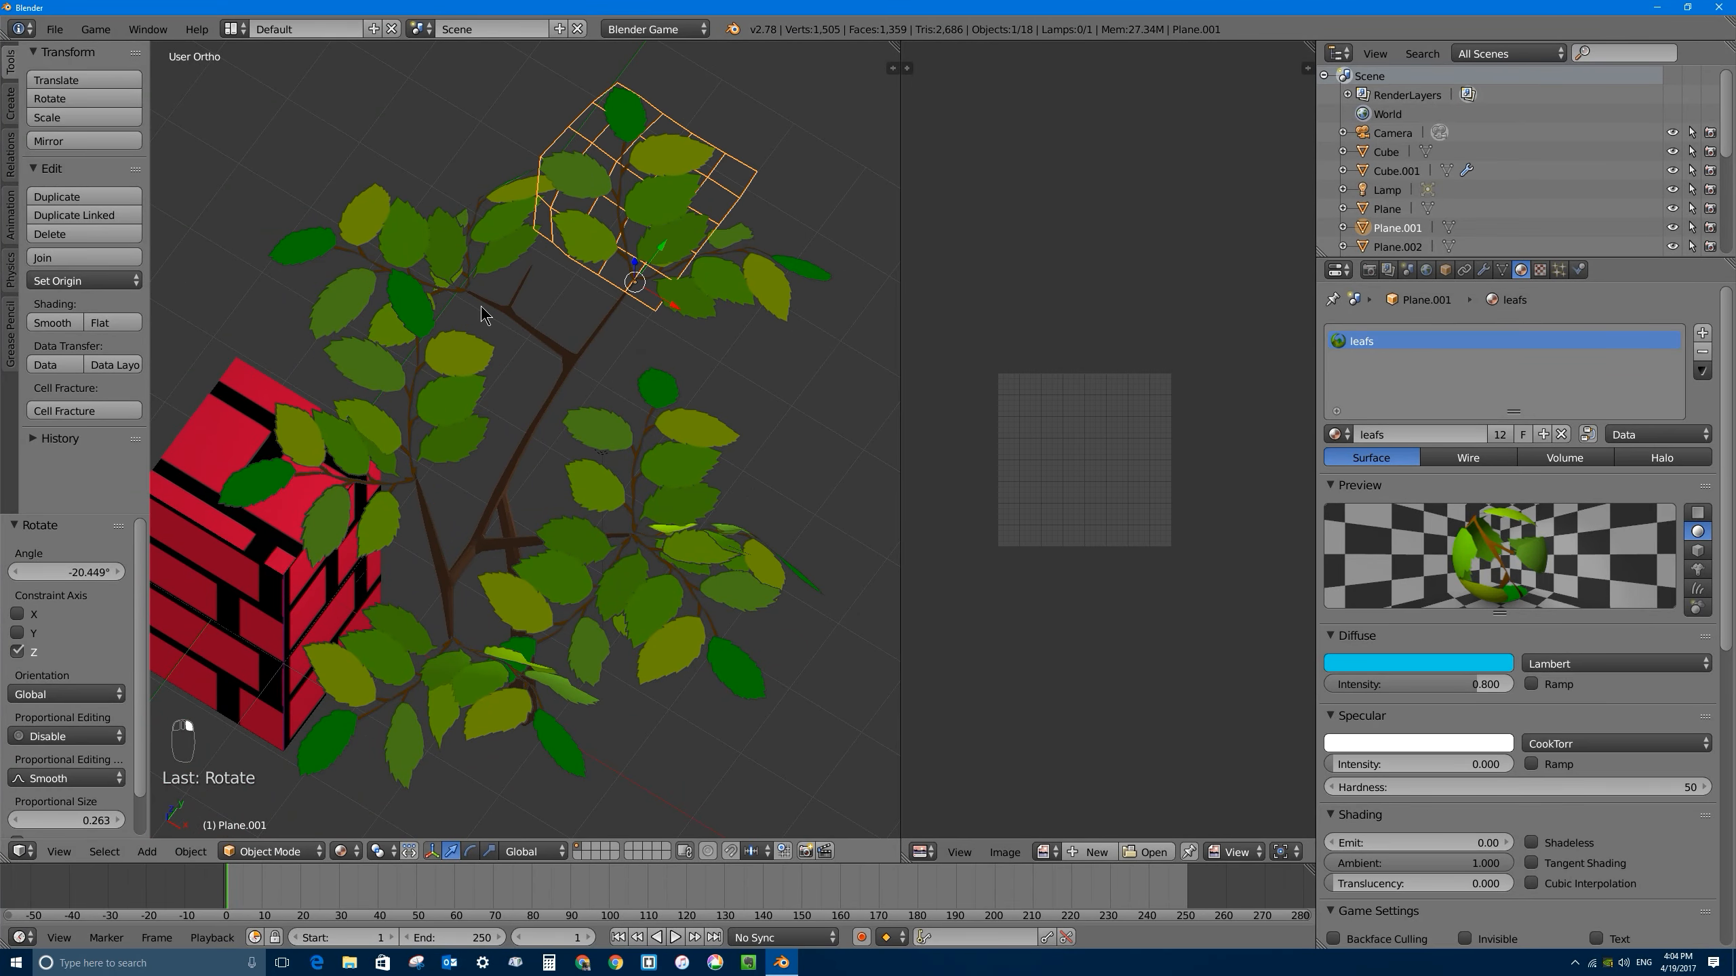
{"action": "middle_click_drag", "start_coordinate": [480, 307], "coordinate": [546, 447]}
{"action": "key", "text": "KP_7"}
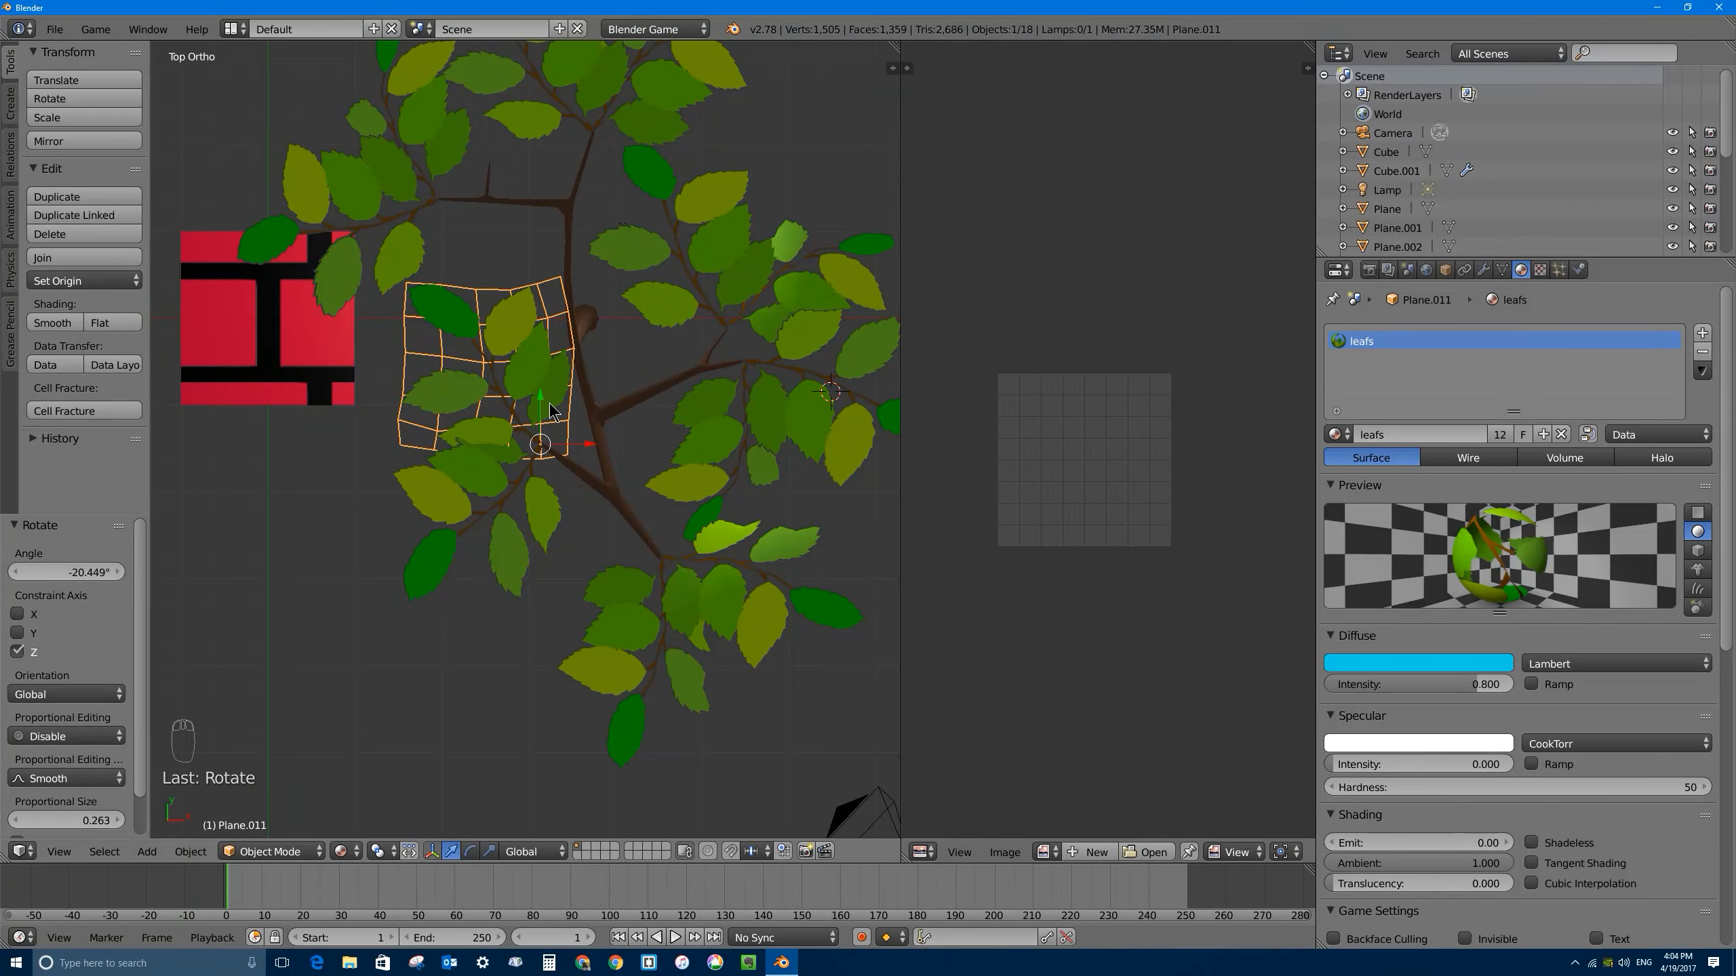
{"action": "key", "text": "shift+d"}
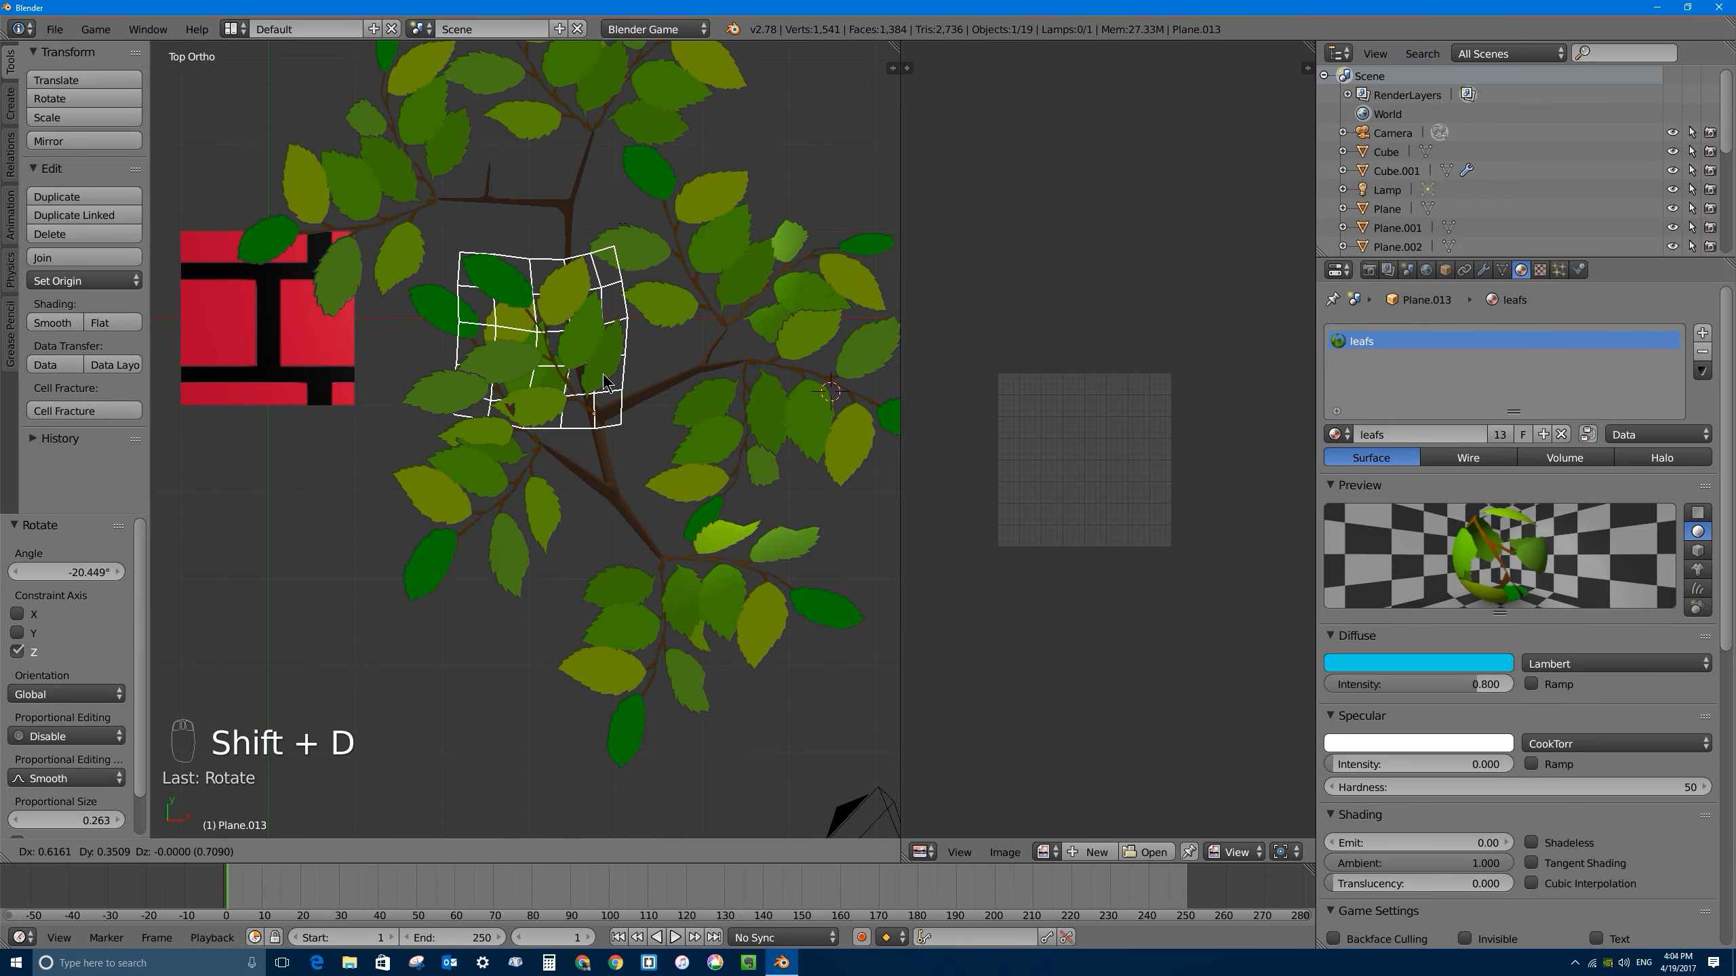
{"action": "left_click", "coordinate": [602, 372]}
Step: Lower the duplicated leaf plane about 1.516 along Z to the fork of the lower branches
{"action": "middle_click_drag", "start_coordinate": [602, 372], "coordinate": [704, 389]}
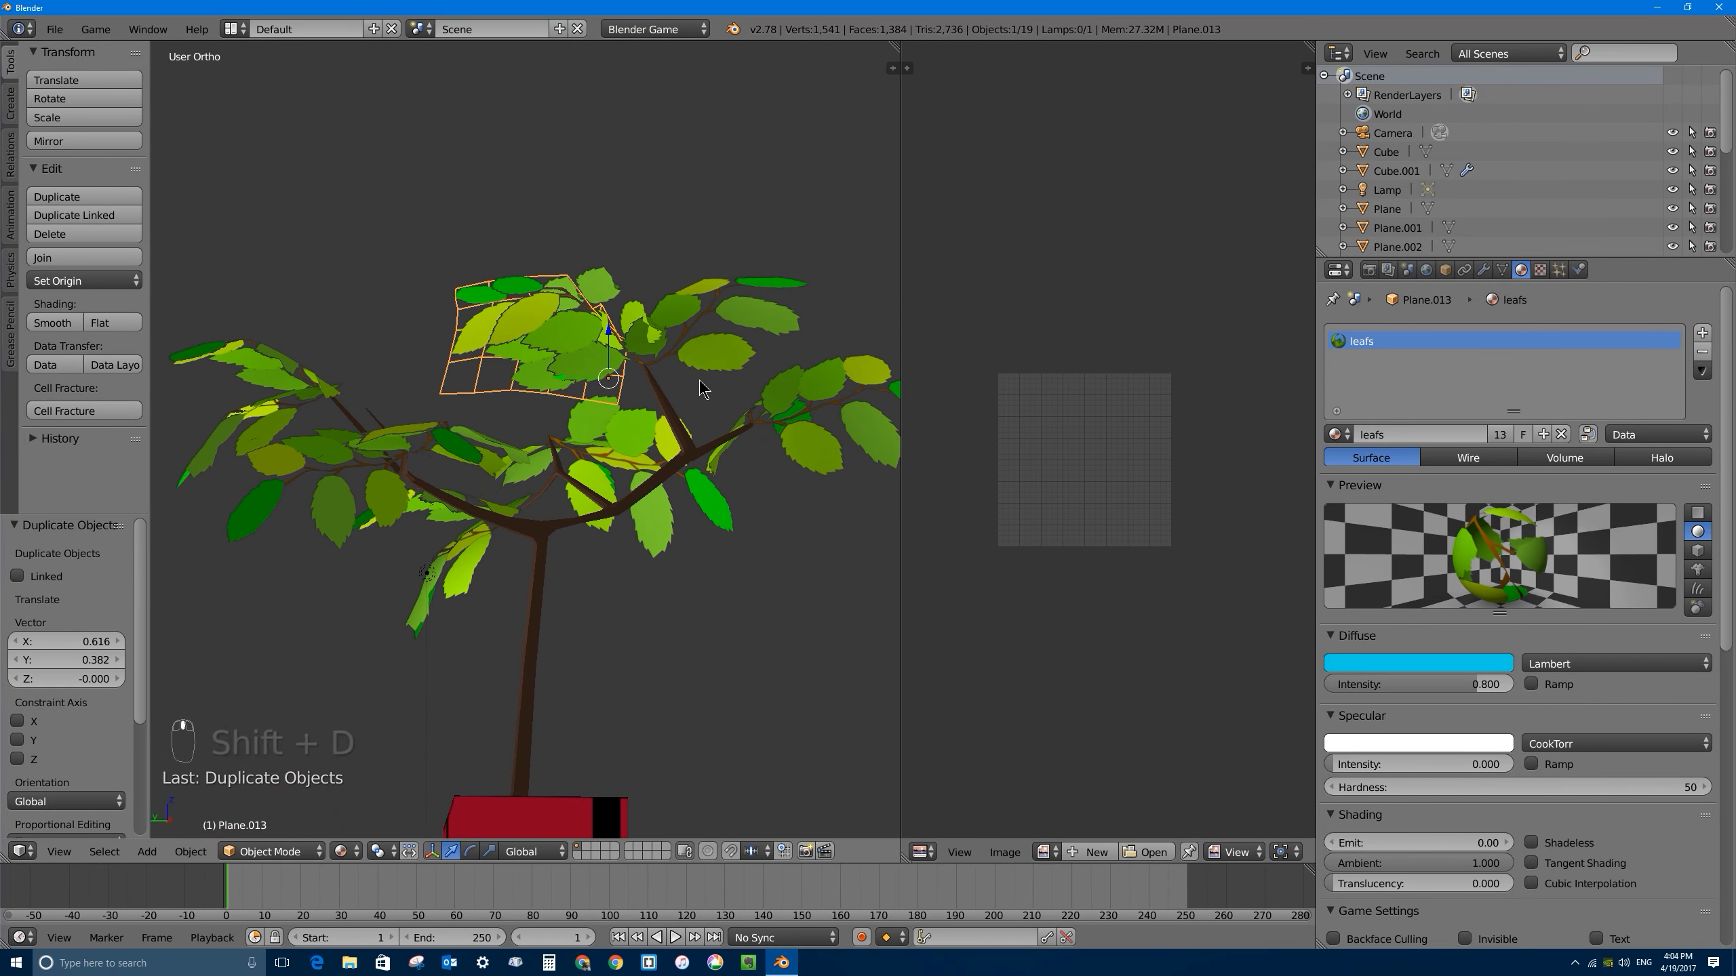
{"action": "left_click_drag", "start_coordinate": [608, 345], "coordinate": [614, 387]}
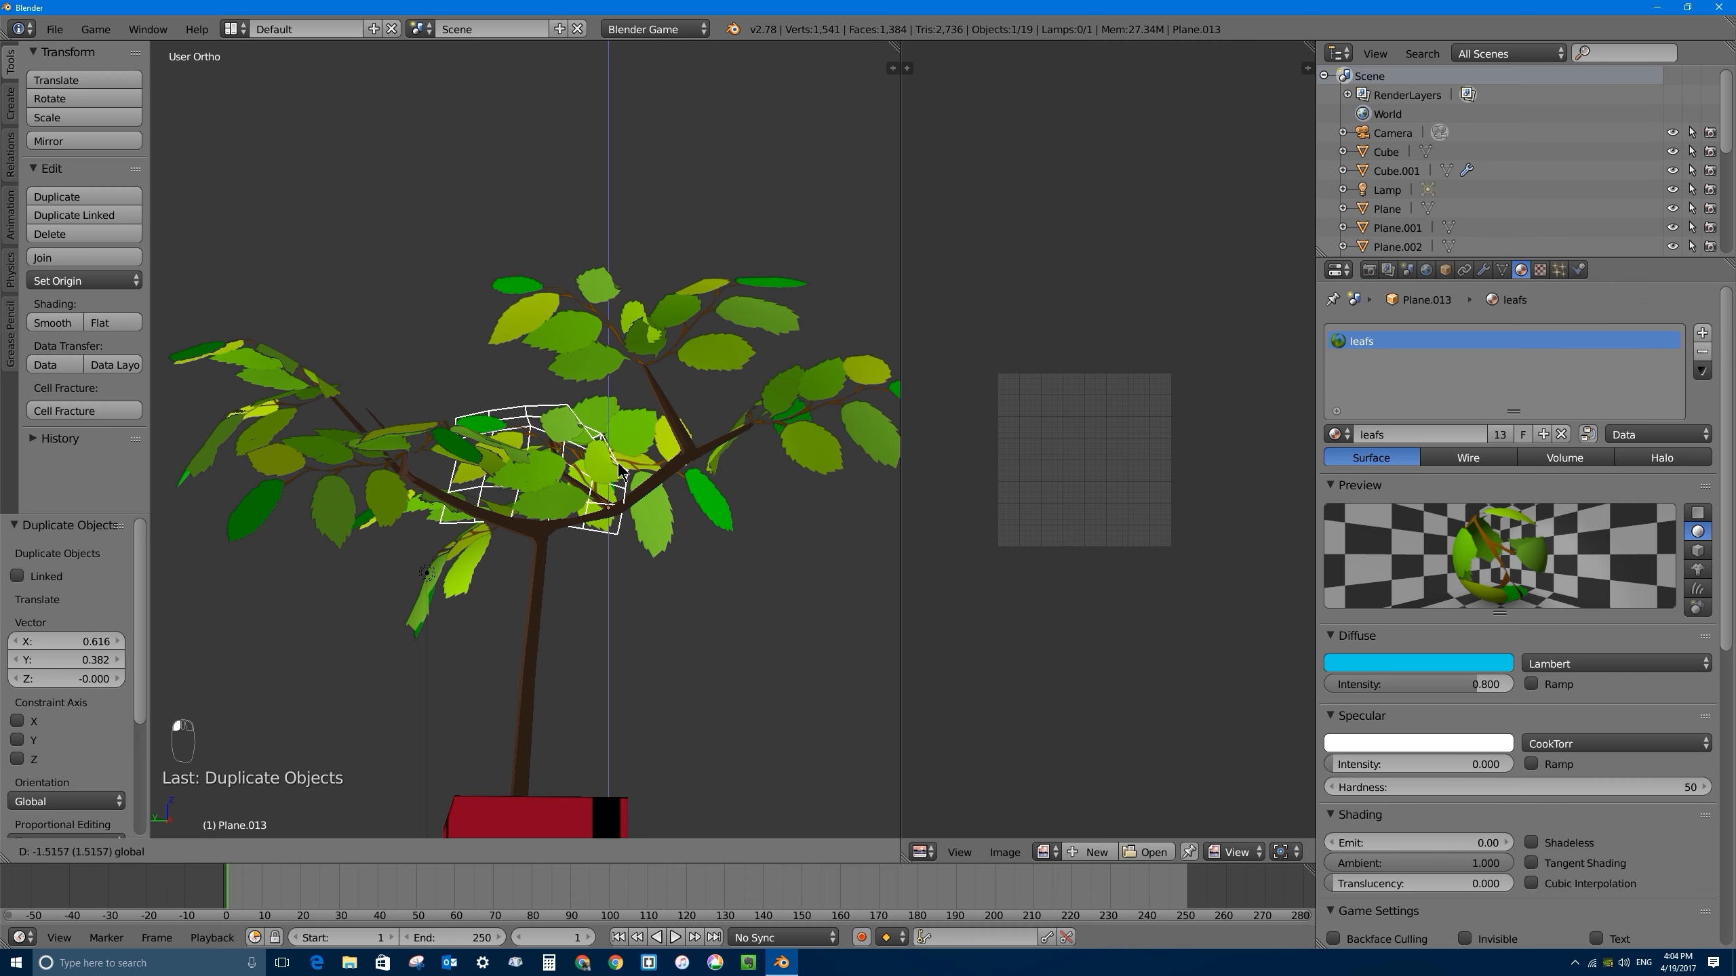
{"action": "left_click", "coordinate": [621, 467]}
Step: Align the leaf plane's stem with the branch fork by shifting it 0.030 in X, -0.002 in Y and -0.030 in Z
{"action": "scroll", "coordinate": [561, 400], "scroll_direction": "up", "scroll_amount": 8}
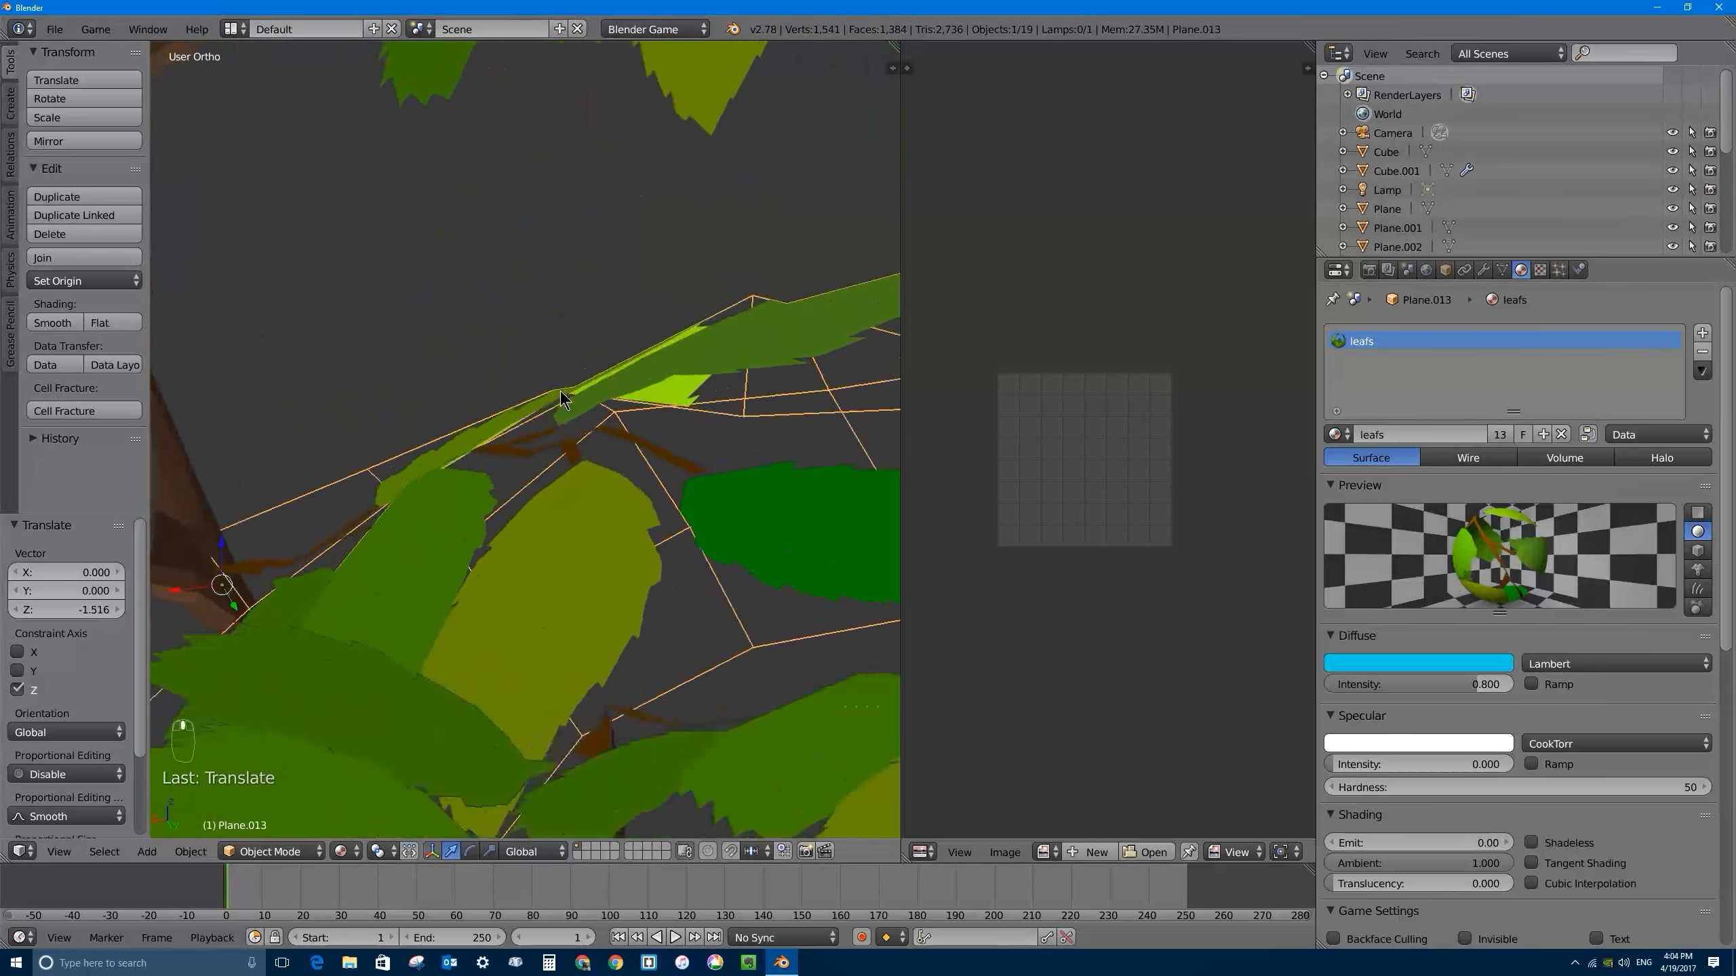
{"action": "middle_click_drag", "start_coordinate": [560, 392], "coordinate": [752, 340]}
{"action": "middle_click_drag", "start_coordinate": [492, 476], "coordinate": [702, 543], "text": "shift"}
{"action": "key", "text": "g"}
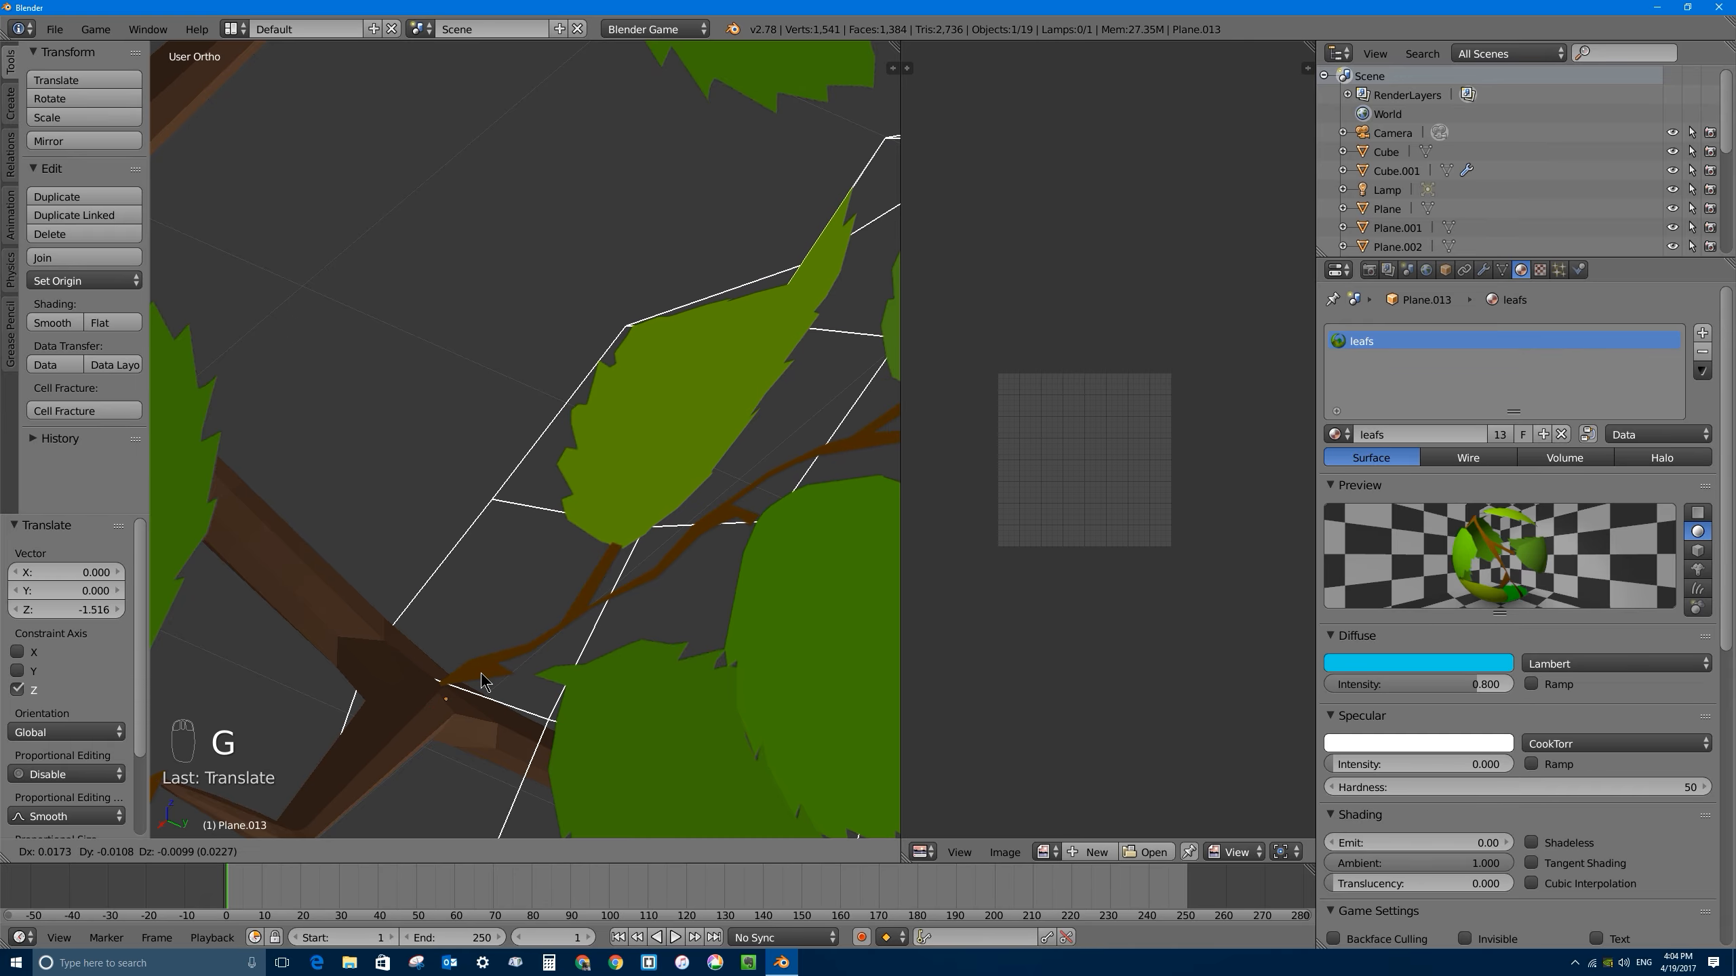
{"action": "left_click", "coordinate": [606, 570]}
Step: Rotate the leaf plane at the fork about 47.7° around global Z and about 23.1° from a side angle
{"action": "scroll", "coordinate": [606, 570], "scroll_direction": "down", "scroll_amount": 5}
{"action": "middle_click_drag", "start_coordinate": [605, 562], "coordinate": [557, 637]}
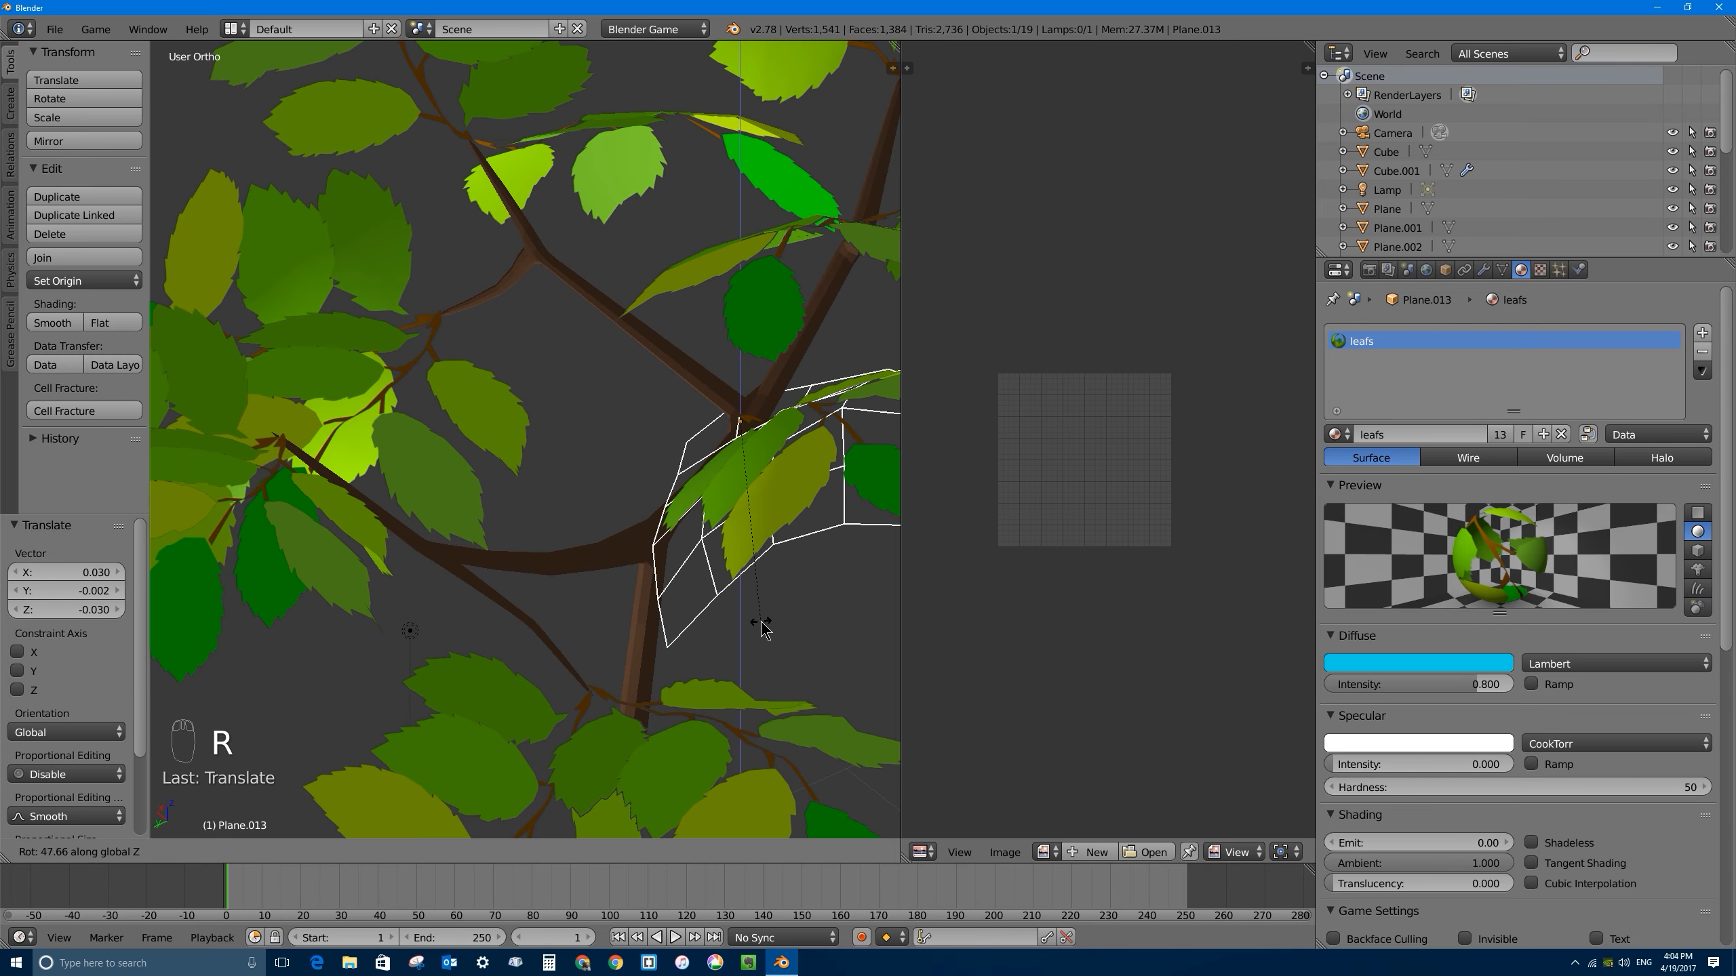
{"action": "left_click", "coordinate": [760, 624]}
{"action": "middle_click_drag", "start_coordinate": [729, 508], "coordinate": [506, 451]}
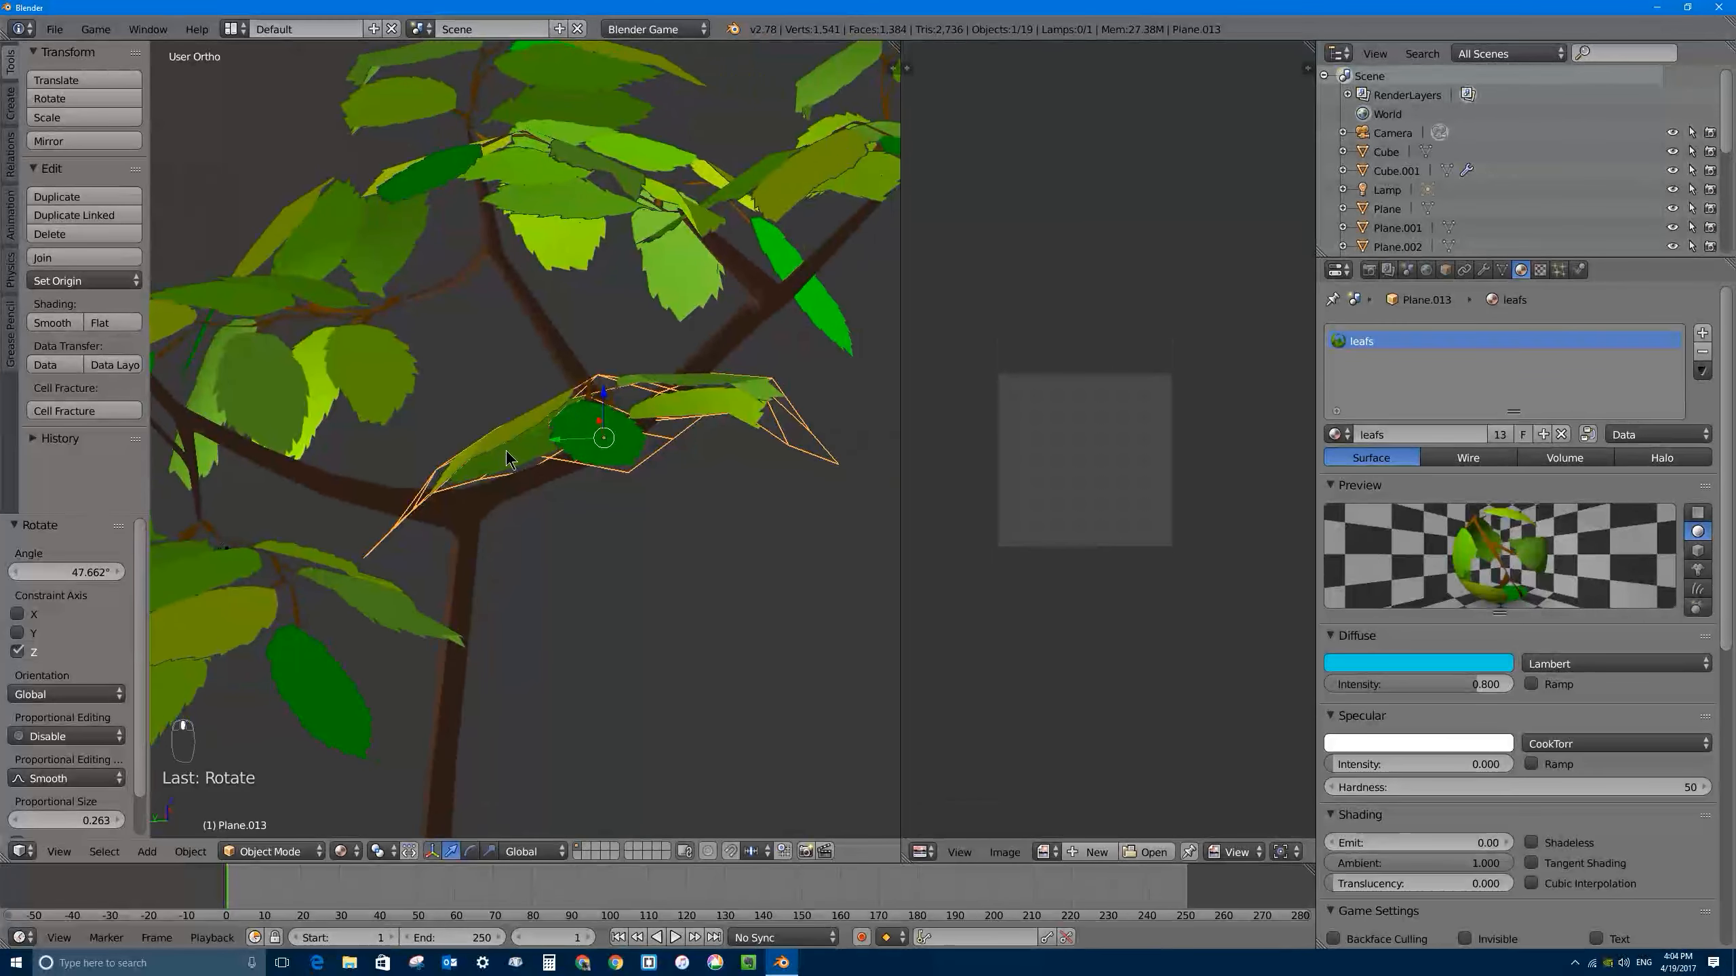
{"action": "key", "text": "r"}
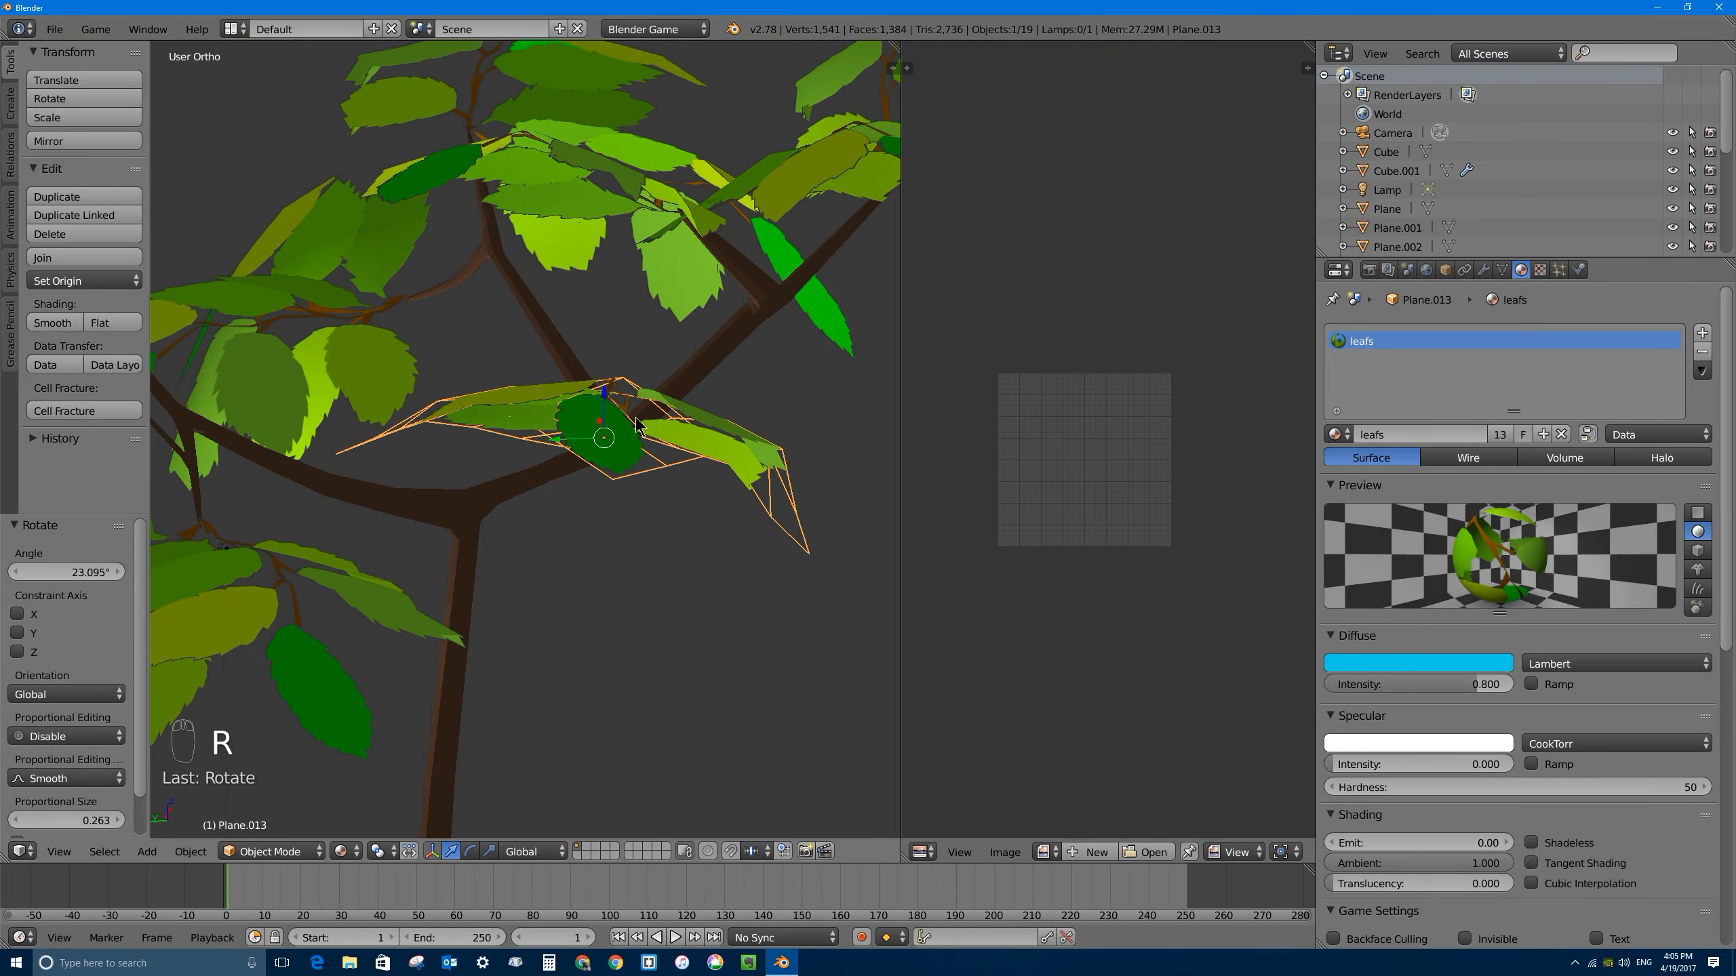
Step: Duplicate the fork's leaf plane onto the next branch junction, about -0.330 in X and 2.361 in Y away
{"action": "middle_click_drag", "start_coordinate": [636, 424], "coordinate": [827, 504]}
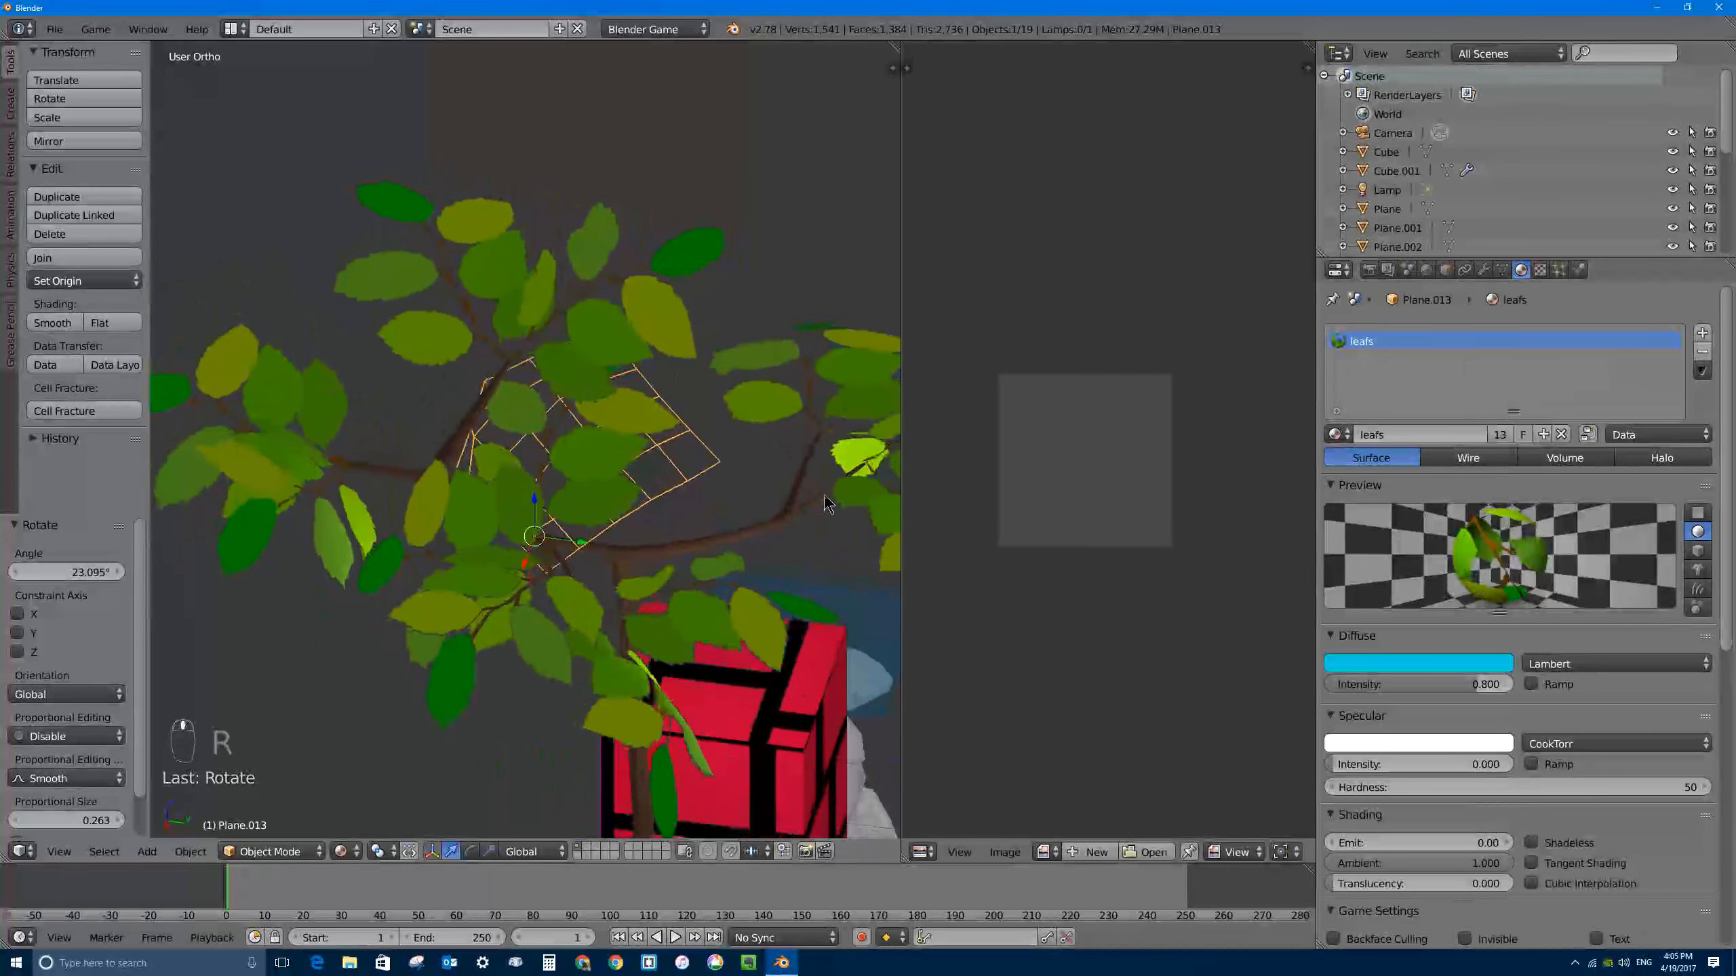
{"action": "scroll", "coordinate": [825, 496], "scroll_direction": "down", "scroll_amount": 4}
{"action": "middle_click_drag", "start_coordinate": [703, 483], "coordinate": [470, 449]}
{"action": "scroll", "coordinate": [533, 471], "scroll_direction": "up", "scroll_amount": 5}
{"action": "key", "text": "KP_7"}
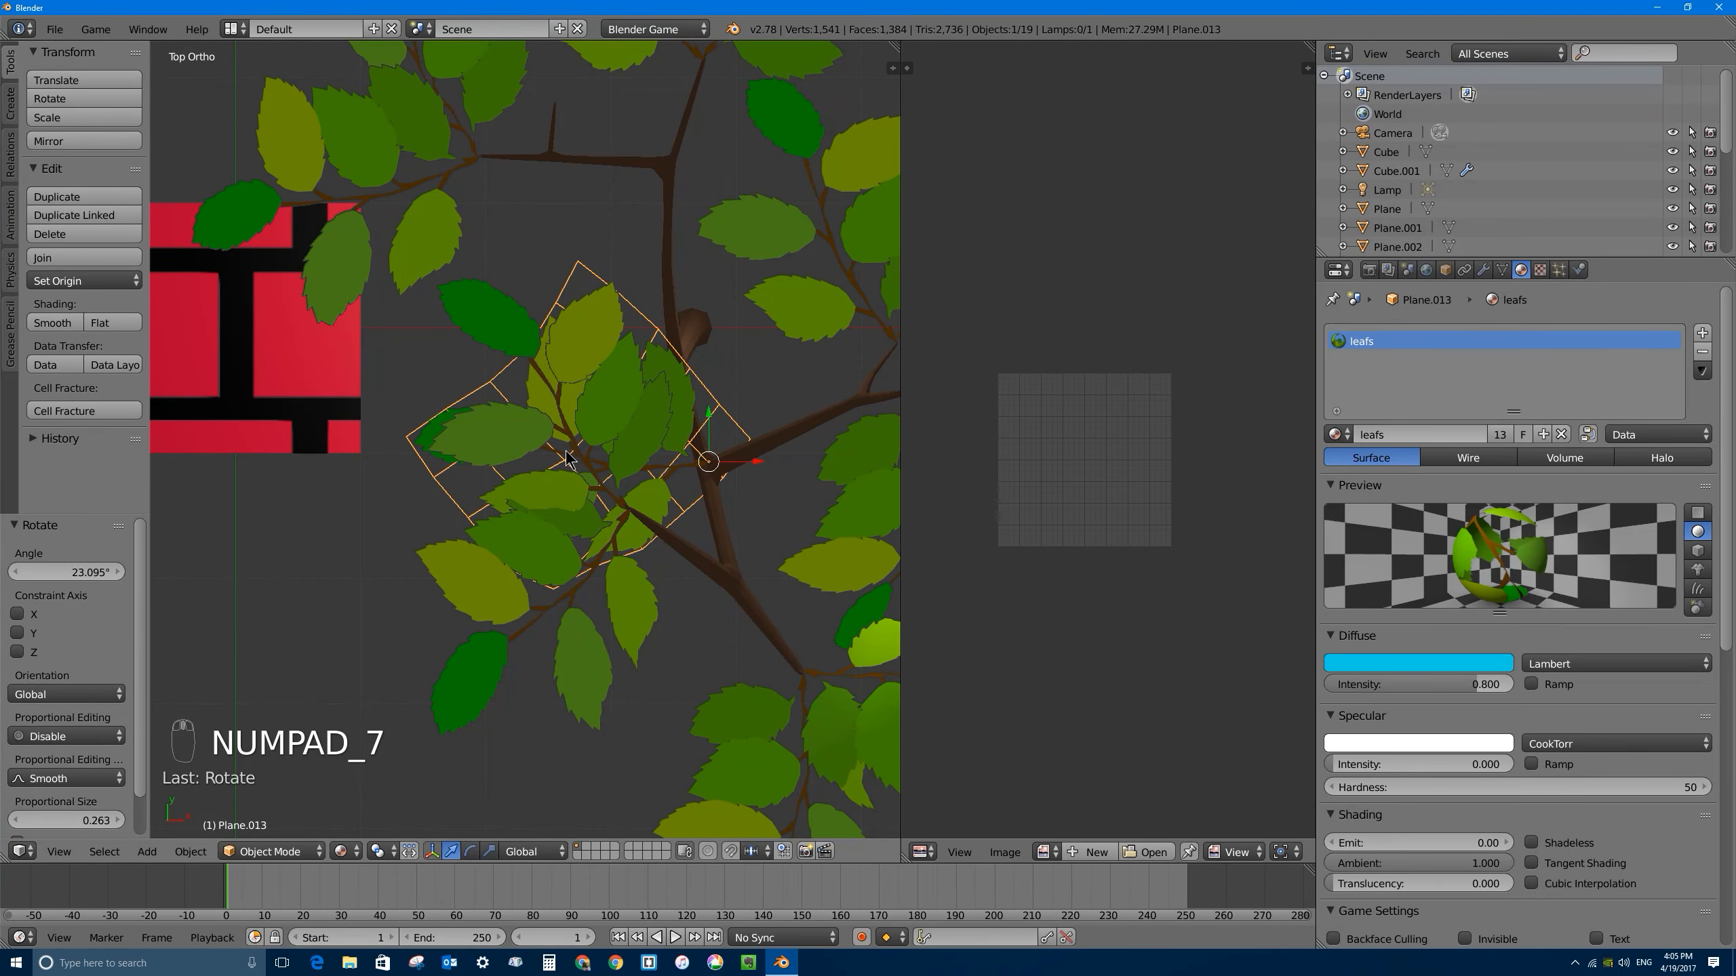
{"action": "key", "text": "shift+d"}
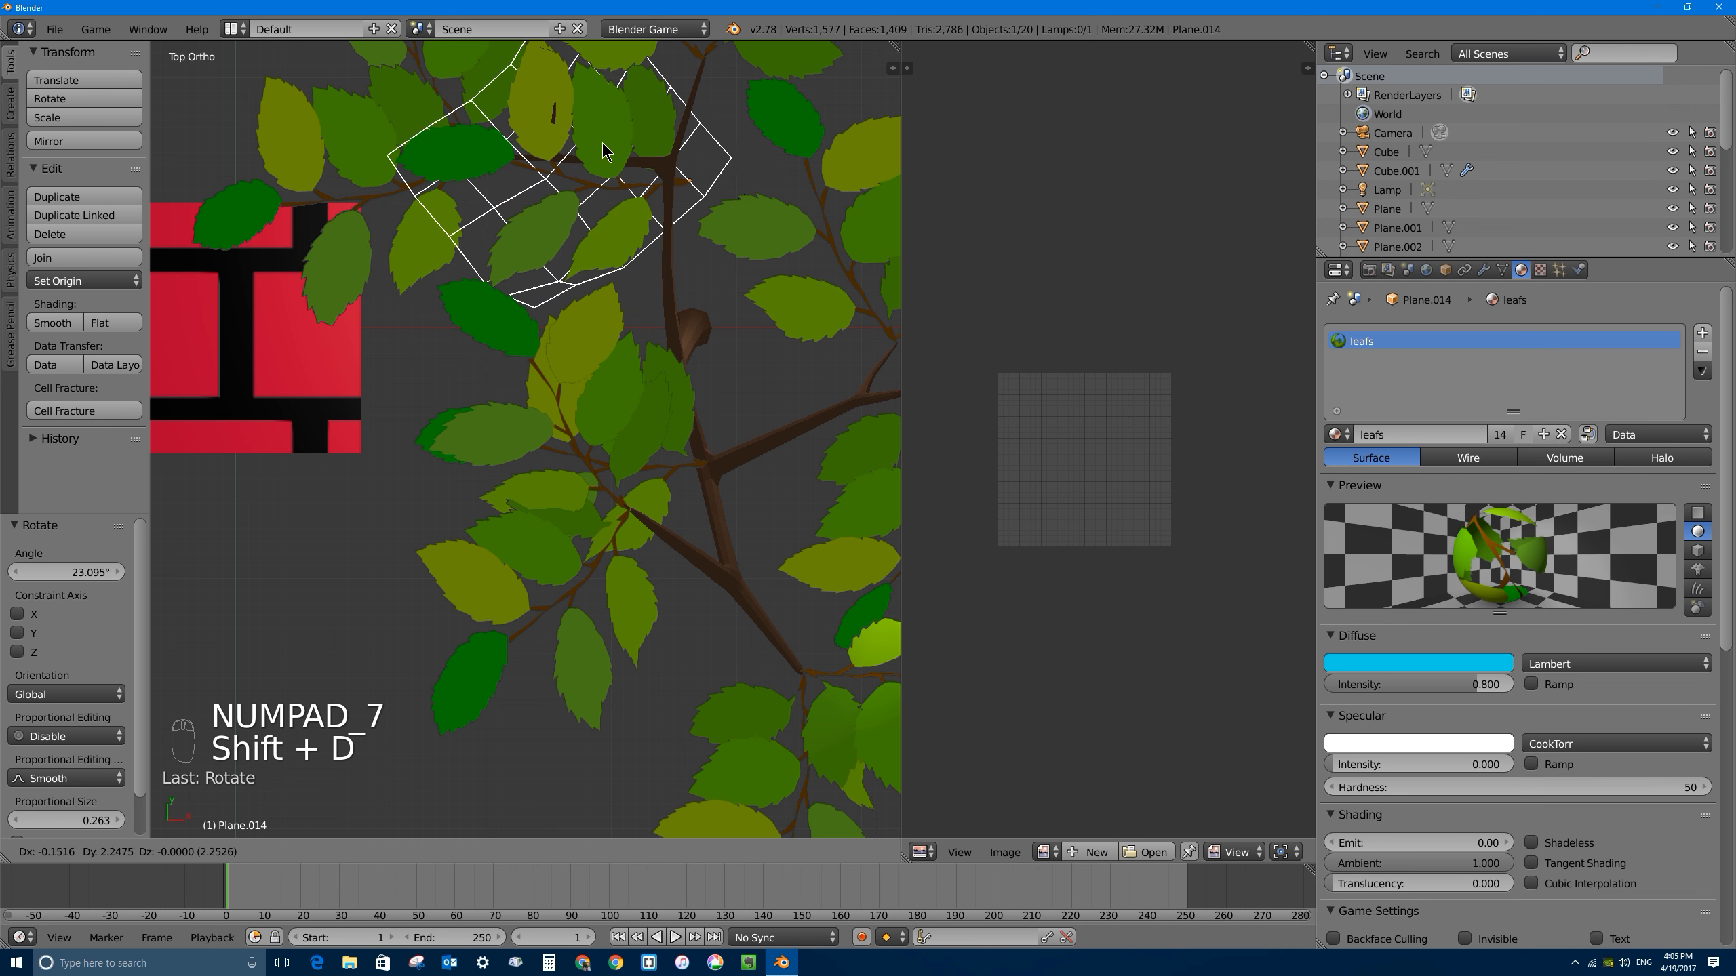
{"action": "left_click", "coordinate": [604, 179]}
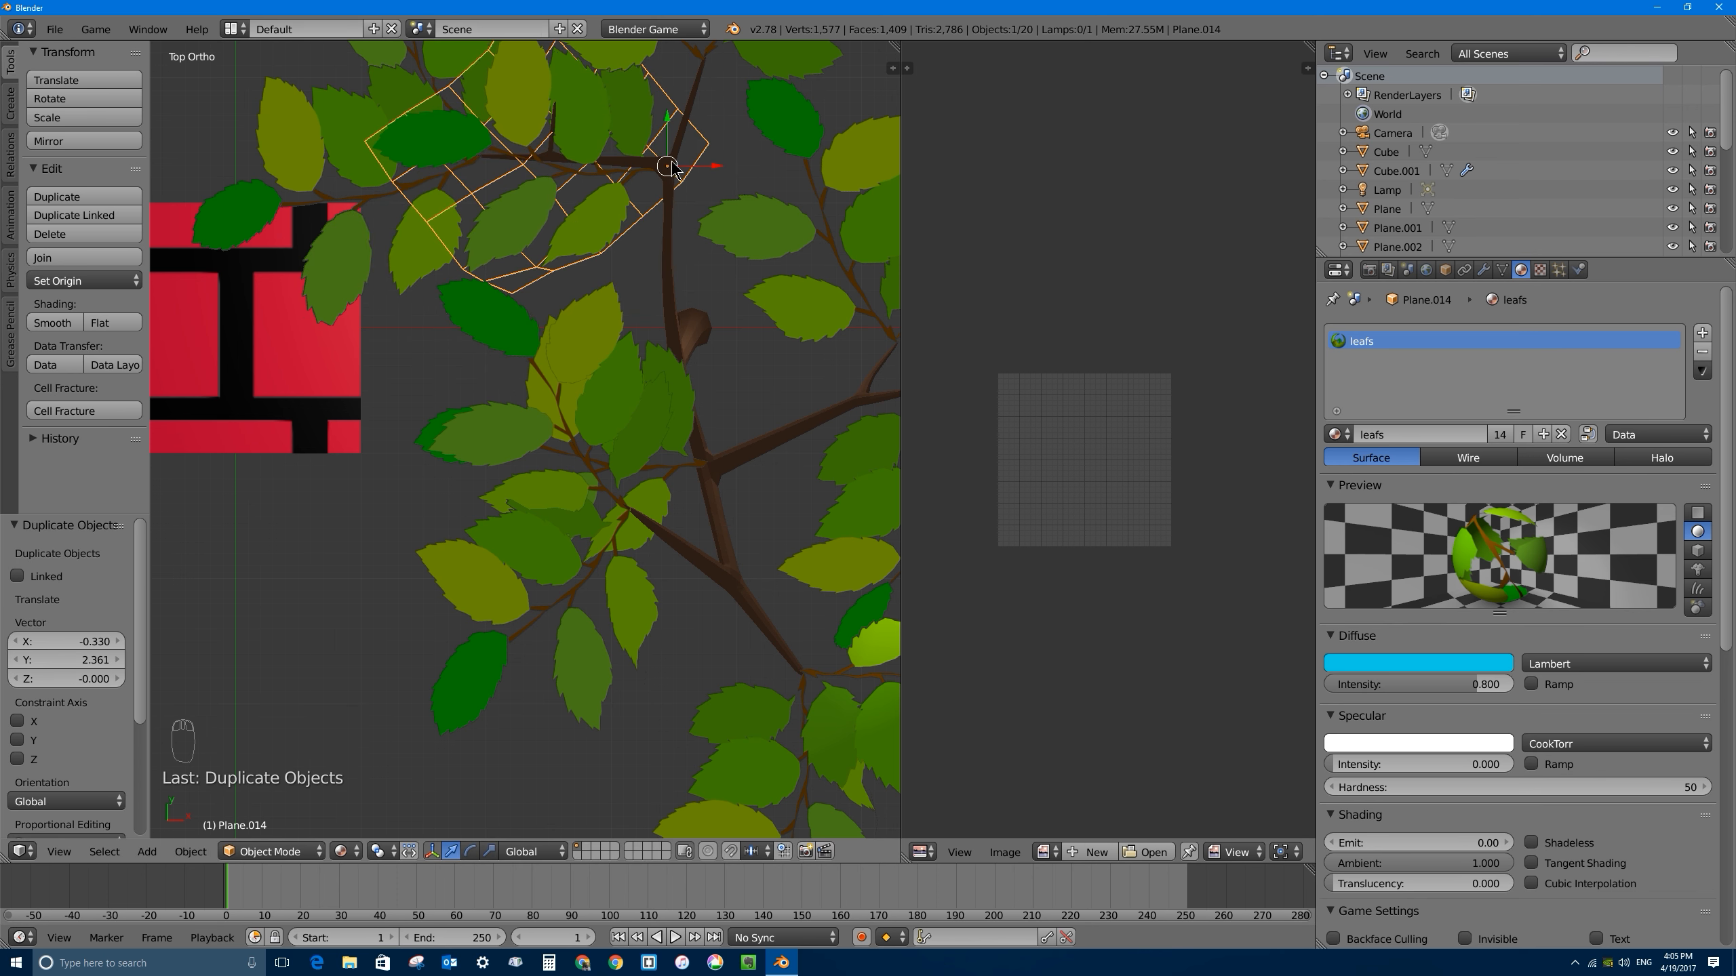
Step: Scale the new leaf plane to 0.848 and rotate it about 176.8° in the top view
{"action": "middle_click_drag", "start_coordinate": [673, 170], "coordinate": [741, 255], "text": "shift"}
{"action": "key", "text": "s"}
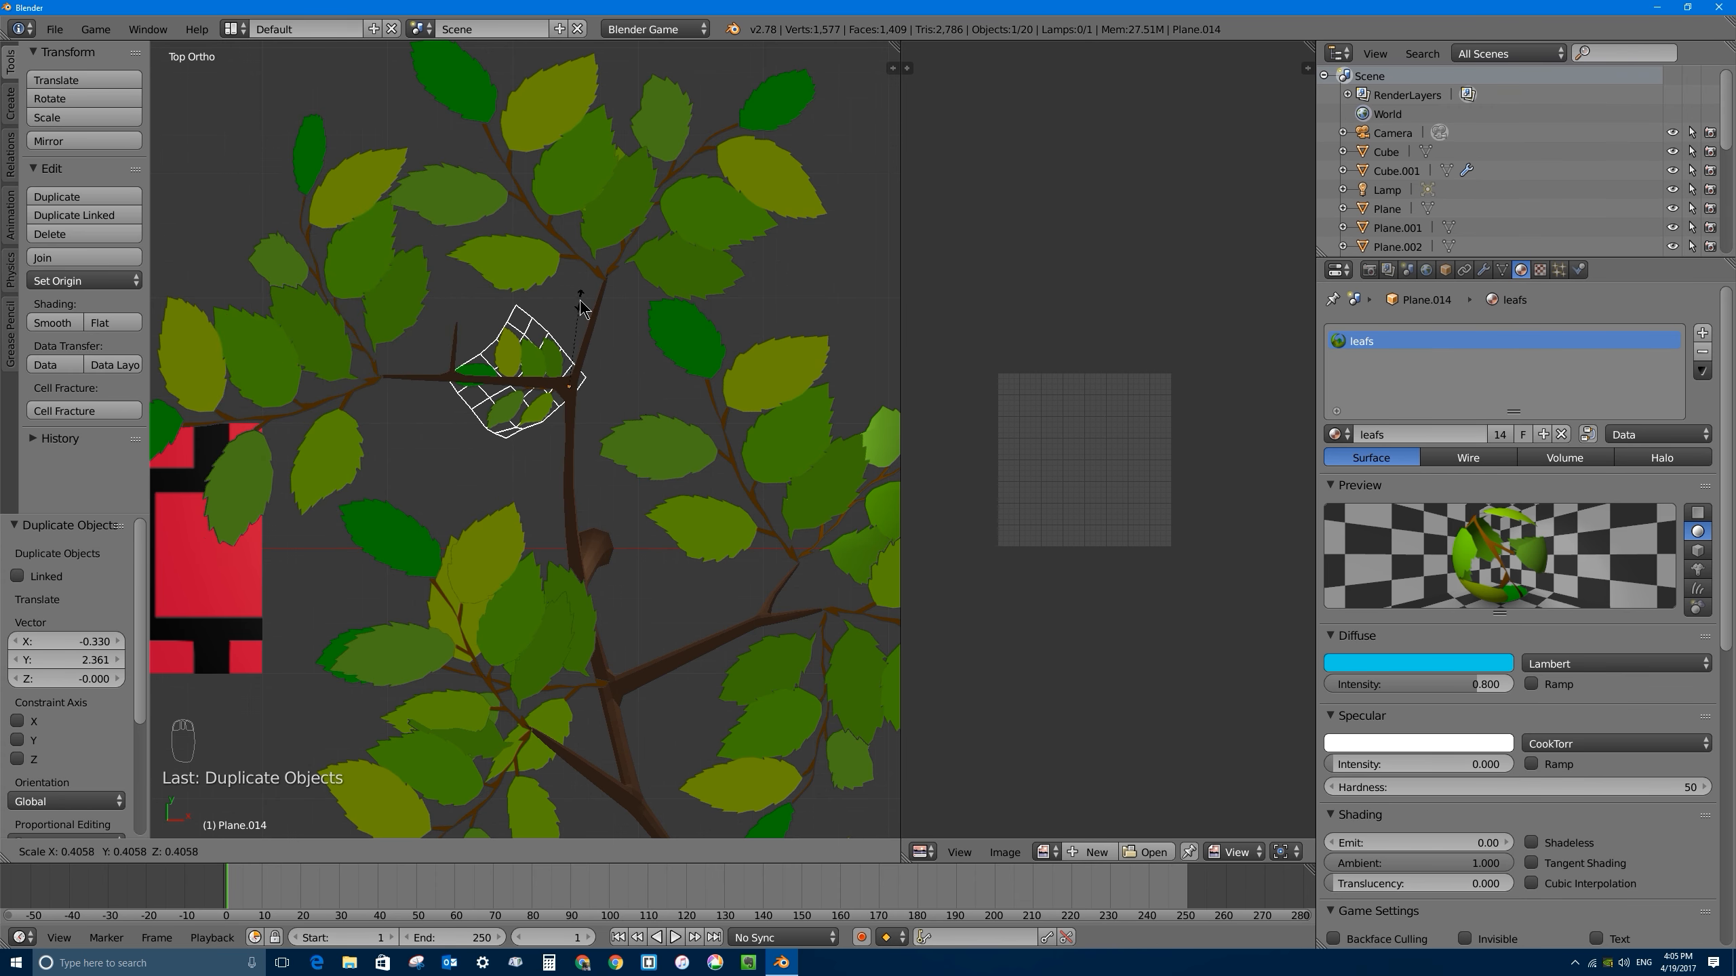
{"action": "left_click", "coordinate": [729, 239]}
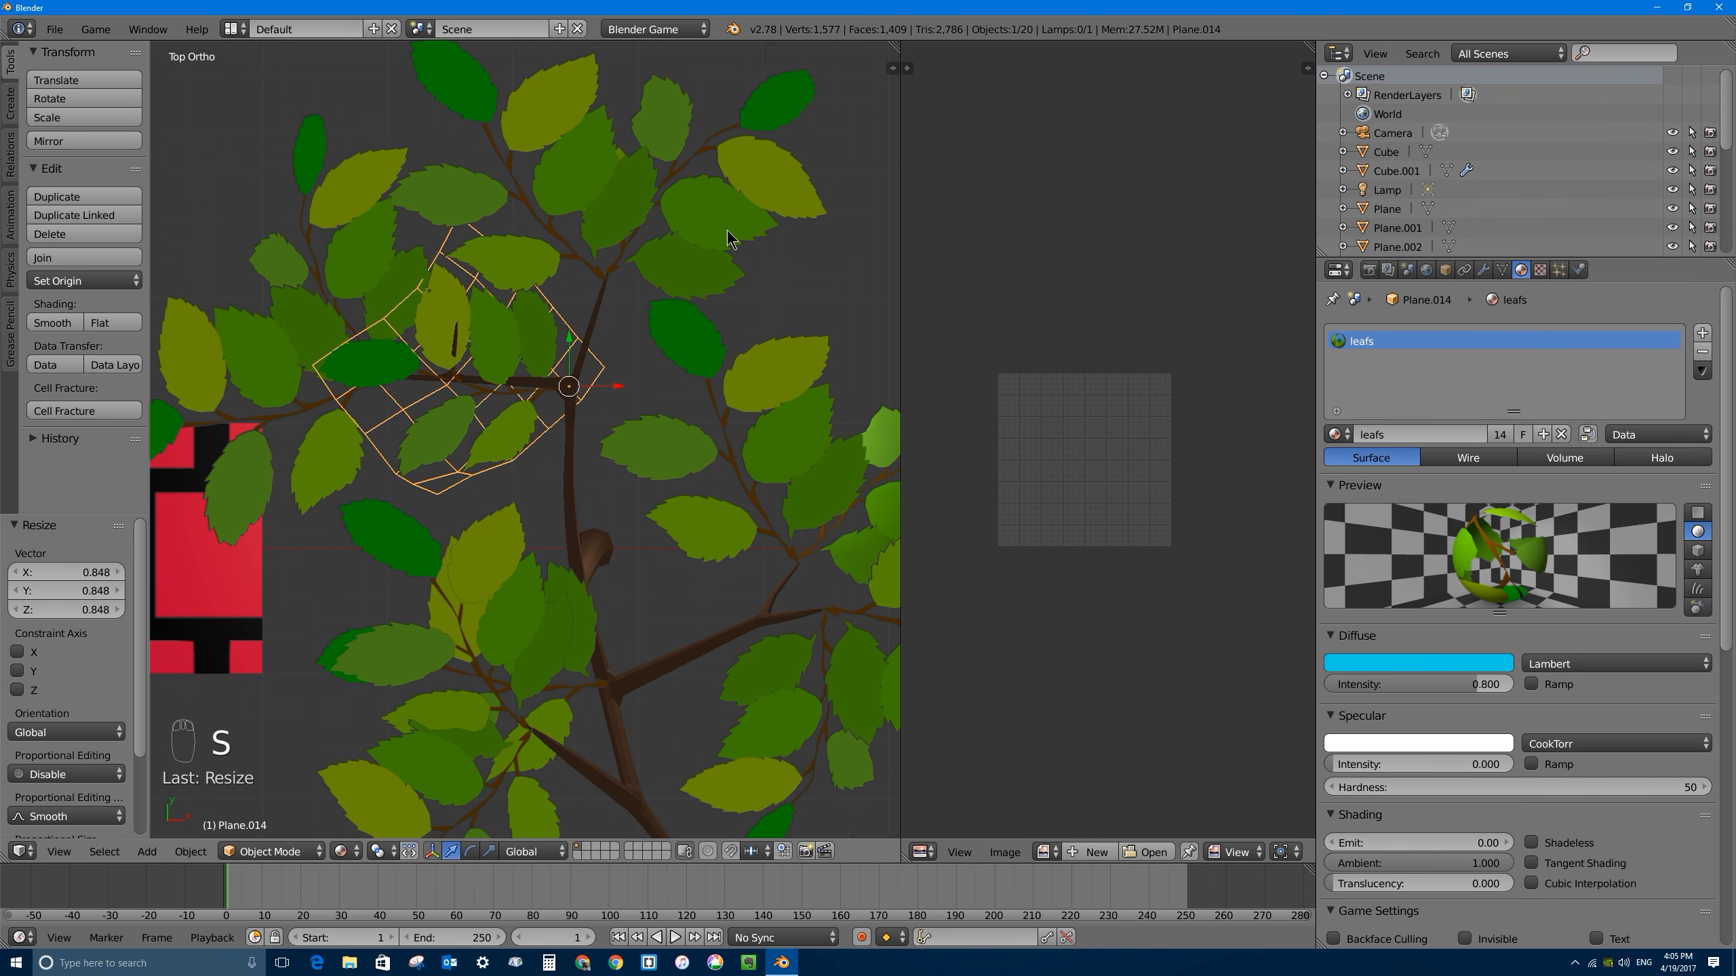
{"action": "key", "text": "r"}
{"action": "left_click", "coordinate": [580, 497]}
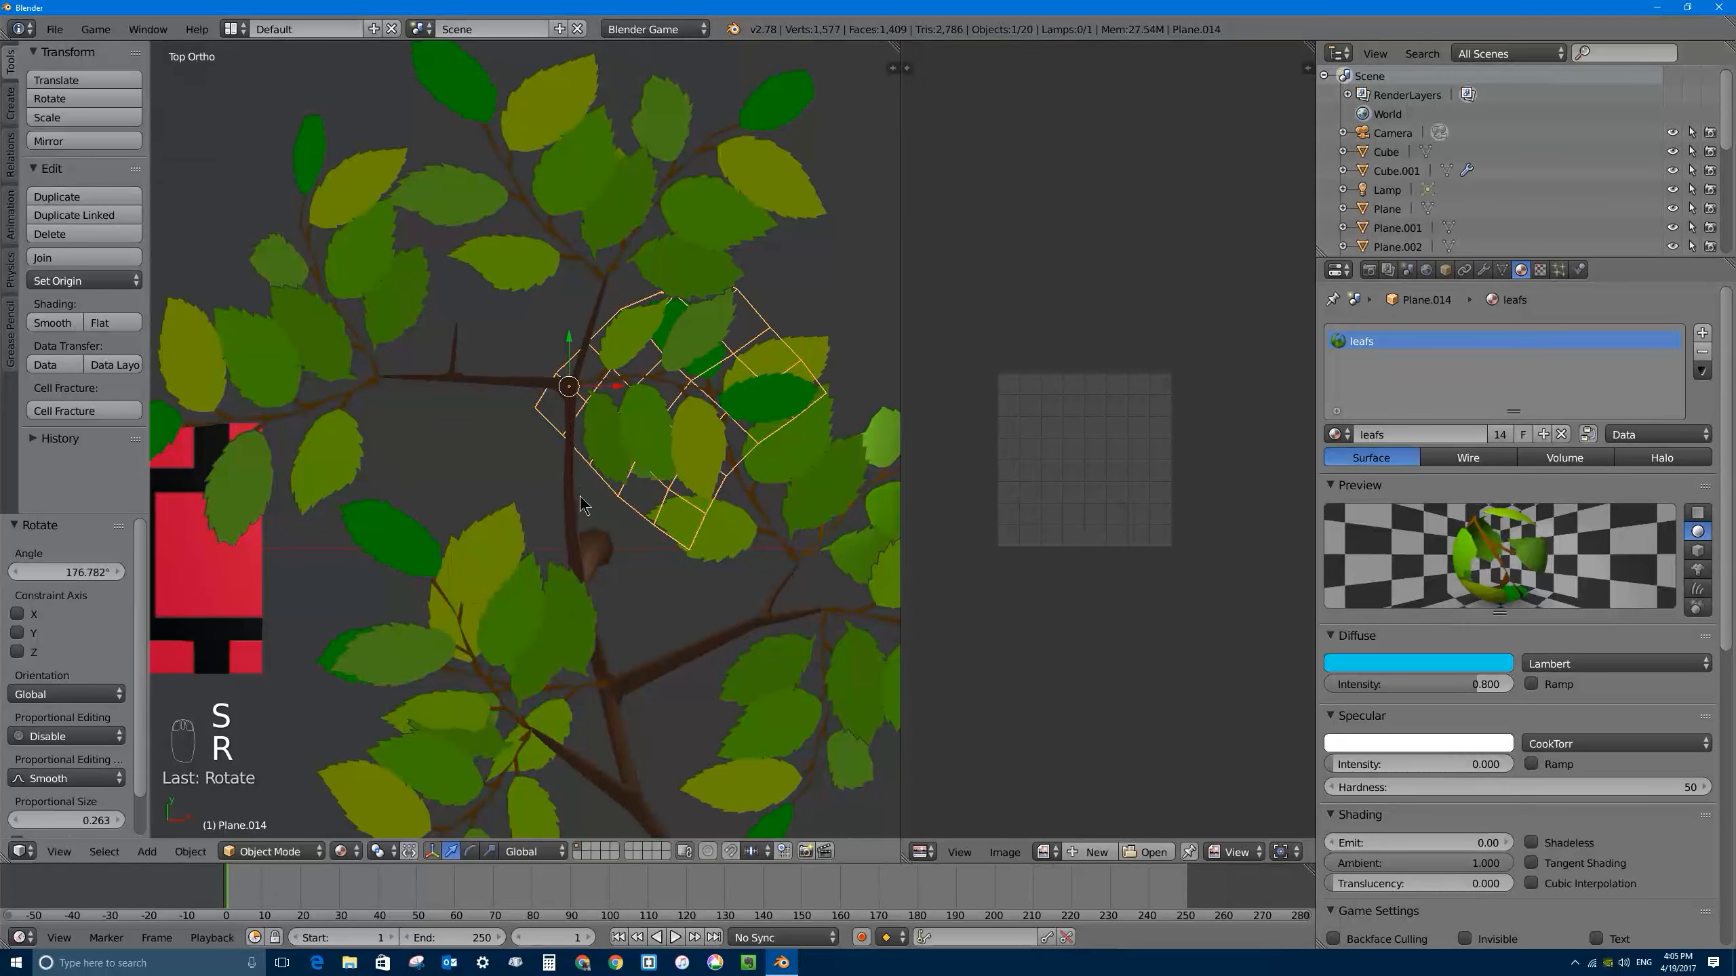
Step: Shift the scaled leaf plane vertically onto its branch, then rotate it about 47.4° around Z and about 31.9° in an angled view
{"action": "middle_click_drag", "start_coordinate": [581, 497], "coordinate": [589, 384]}
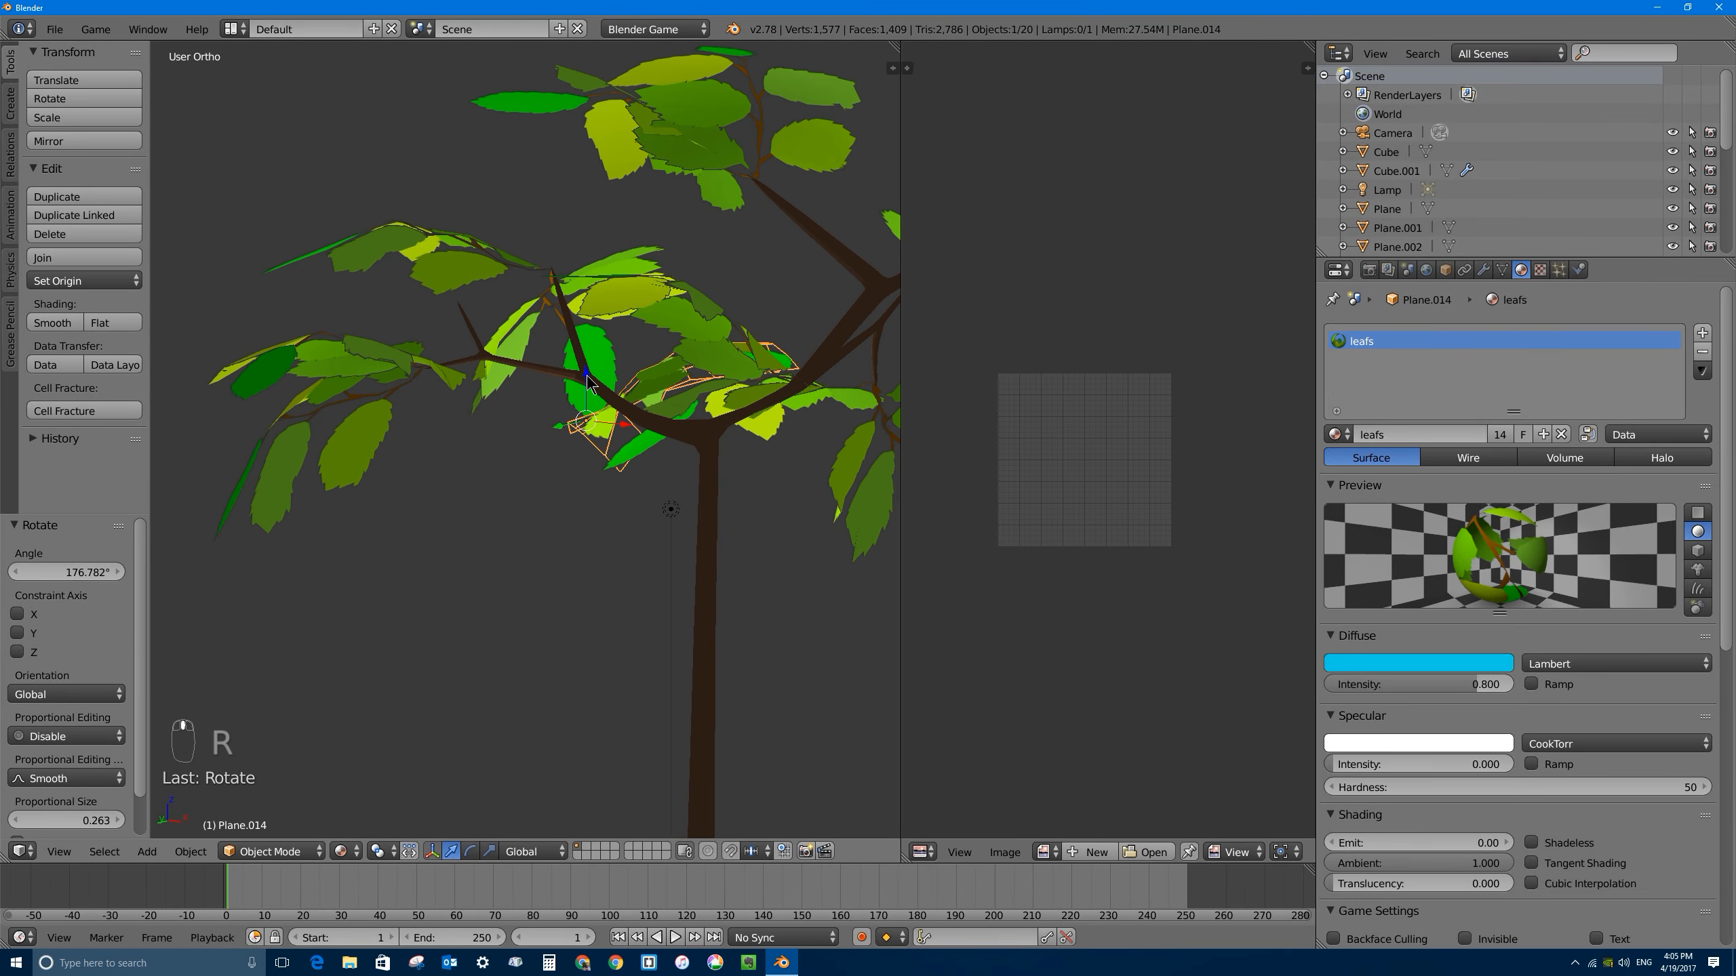
{"action": "left_click_drag", "start_coordinate": [602, 332], "coordinate": [603, 334]}
{"action": "middle_click_drag", "start_coordinate": [603, 334], "coordinate": [682, 306]}
{"action": "left_click", "coordinate": [752, 479]}
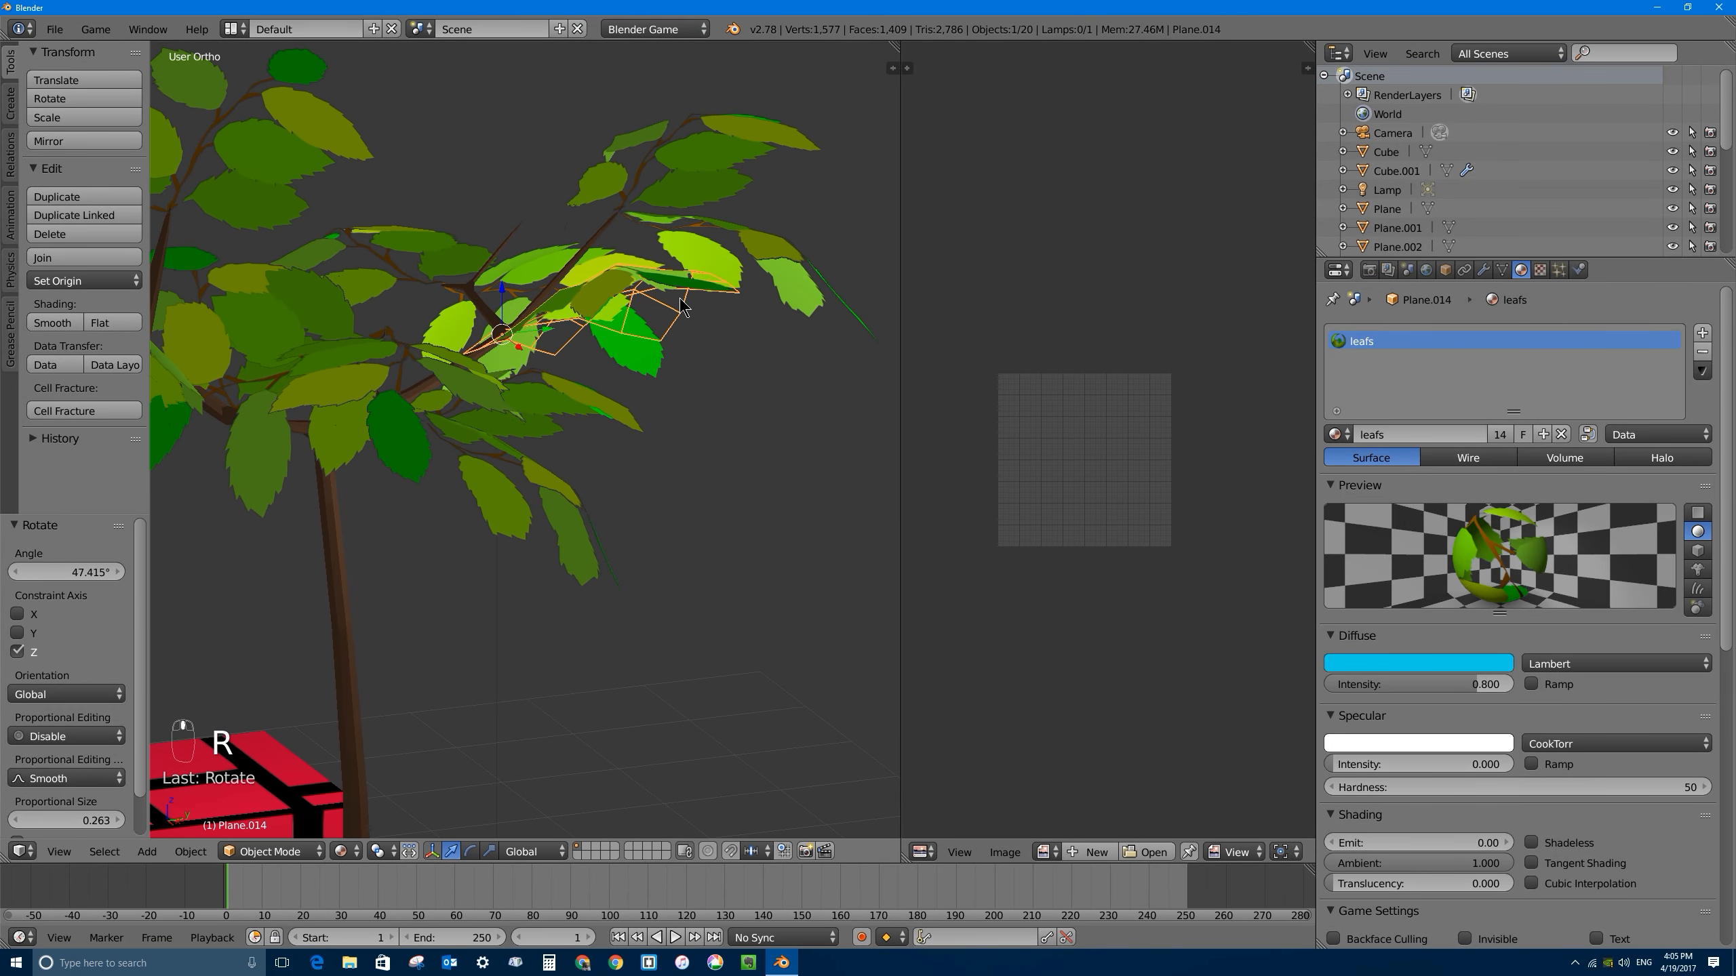
{"action": "key", "text": "r"}
{"action": "left_click", "coordinate": [734, 404]}
Step: Duplicate the scaled leaf plane onto the small side twig, about -0.888 in X and 0.487 in Y away, and rotate the copy
{"action": "middle_click_drag", "start_coordinate": [734, 405], "coordinate": [642, 339]}
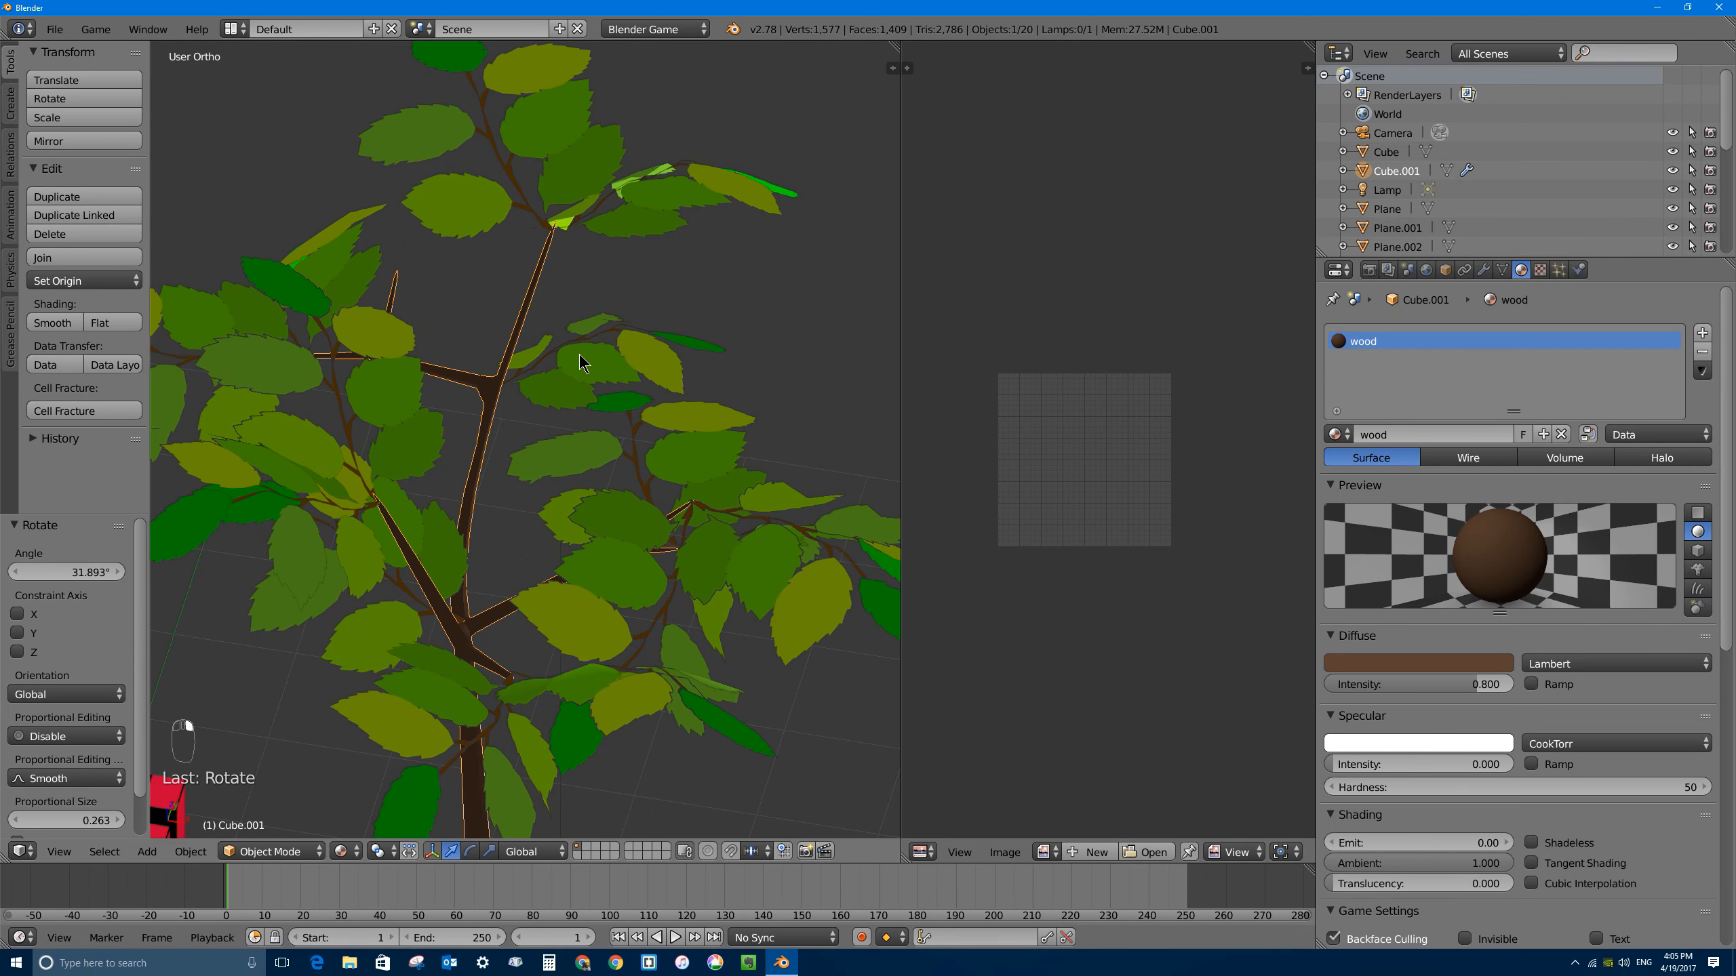
{"action": "key", "text": "KP_7"}
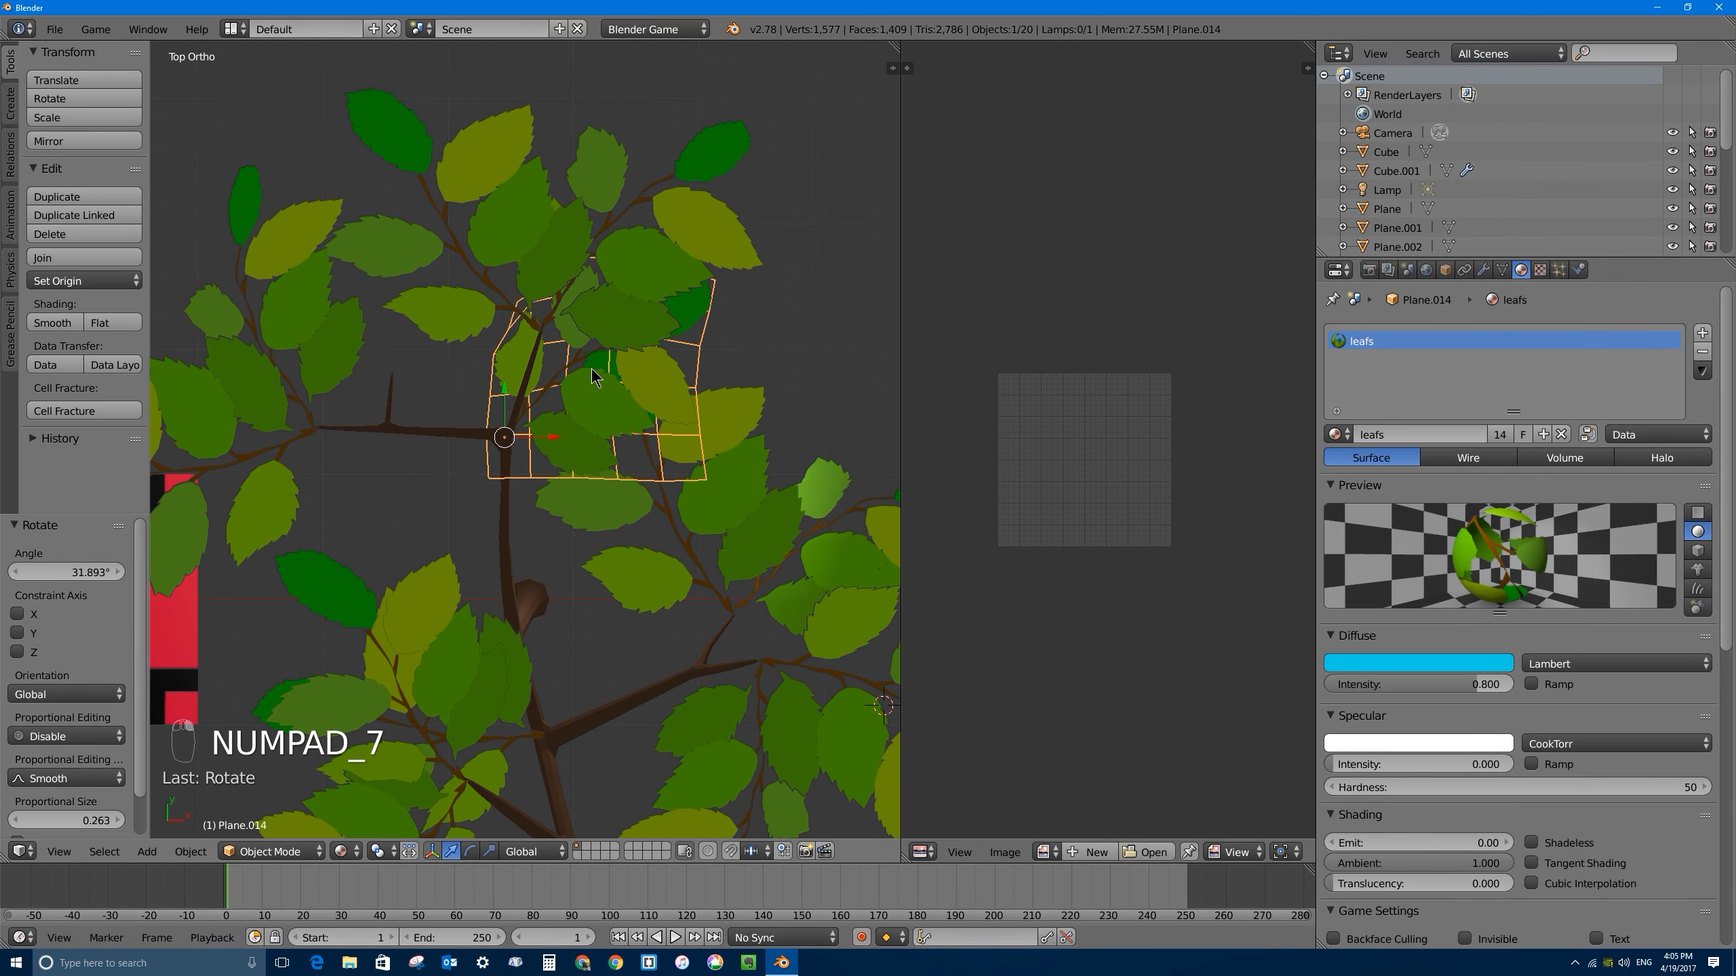
{"action": "key", "text": "shift+d"}
{"action": "left_click", "coordinate": [479, 321]}
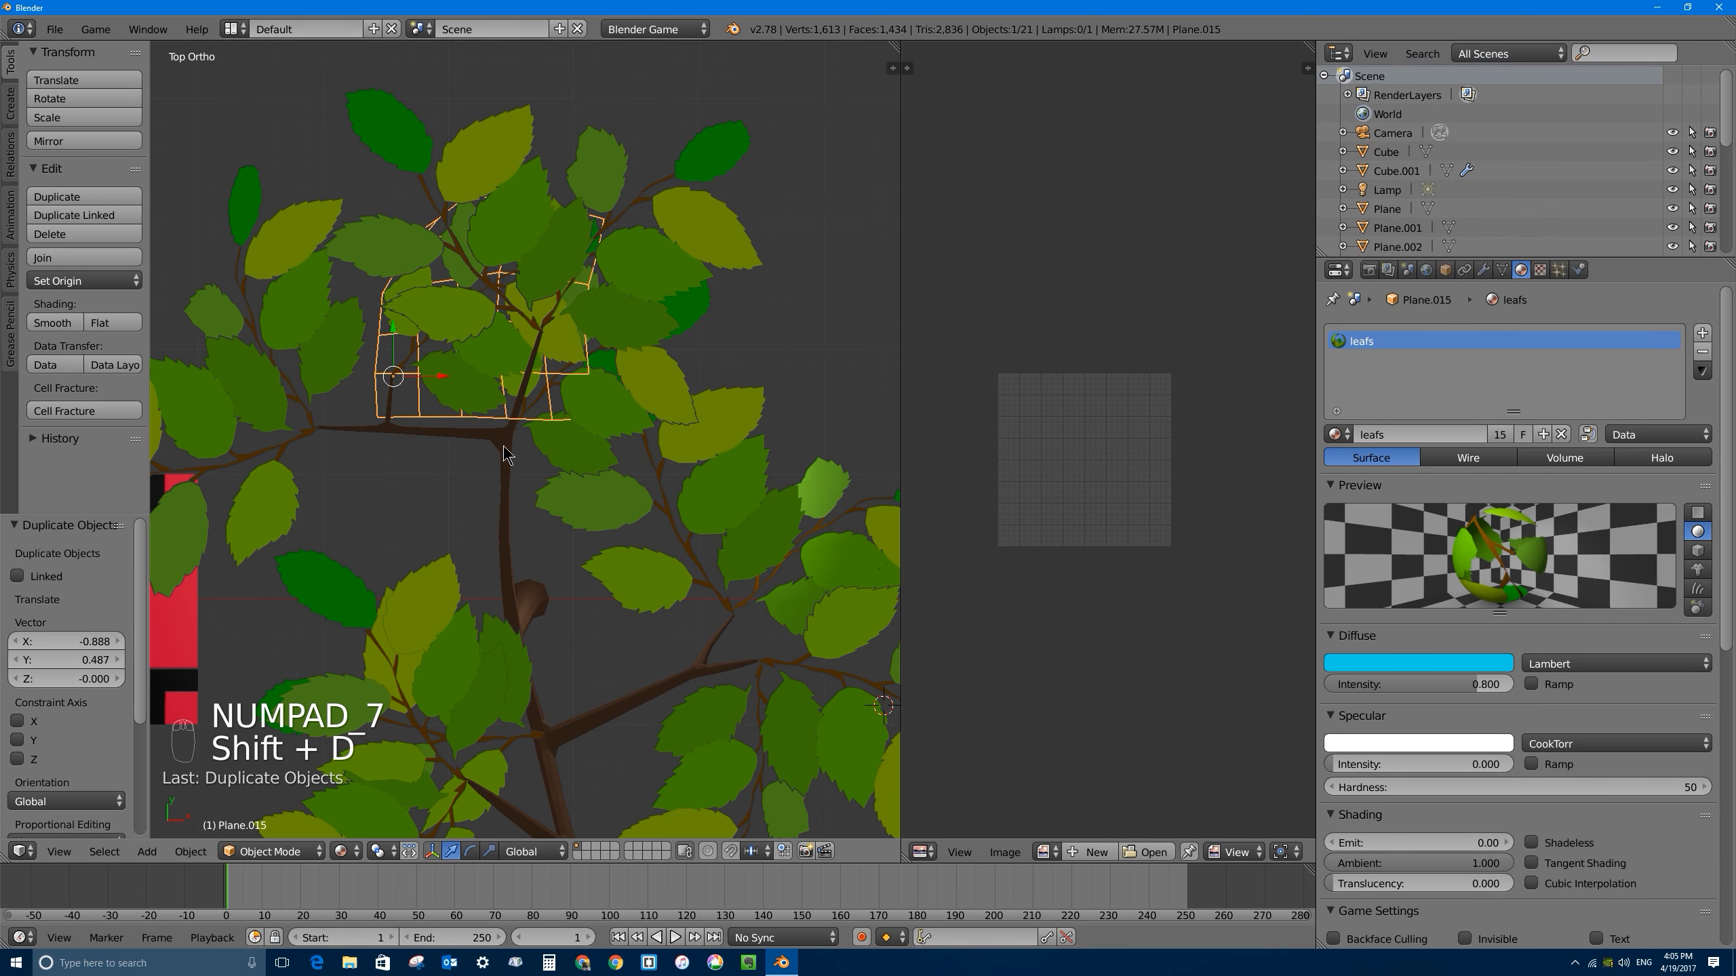
{"action": "key", "text": "r"}
{"action": "left_click", "coordinate": [537, 289]}
Step: Adjust the copied leaf plane's position so that its stem meets the small side twig
{"action": "middle_click_drag", "start_coordinate": [537, 290], "coordinate": [594, 250]}
{"action": "left_click_drag", "start_coordinate": [493, 200], "coordinate": [501, 137]}
{"action": "middle_click_drag", "start_coordinate": [501, 137], "coordinate": [527, 445]}
{"action": "scroll", "coordinate": [526, 400], "scroll_direction": "up", "scroll_amount": 2}
{"action": "left_click_drag", "start_coordinate": [523, 445], "coordinate": [527, 447]}
{"action": "middle_click_drag", "start_coordinate": [527, 447], "coordinate": [592, 322]}
Step: Tilt the twig's leaf plane by about -32.4° and by about -6.9° from angled views
{"action": "scroll", "coordinate": [550, 410], "scroll_direction": "down", "scroll_amount": 5}
{"action": "left_click", "coordinate": [518, 357]}
{"action": "key", "text": "r"}
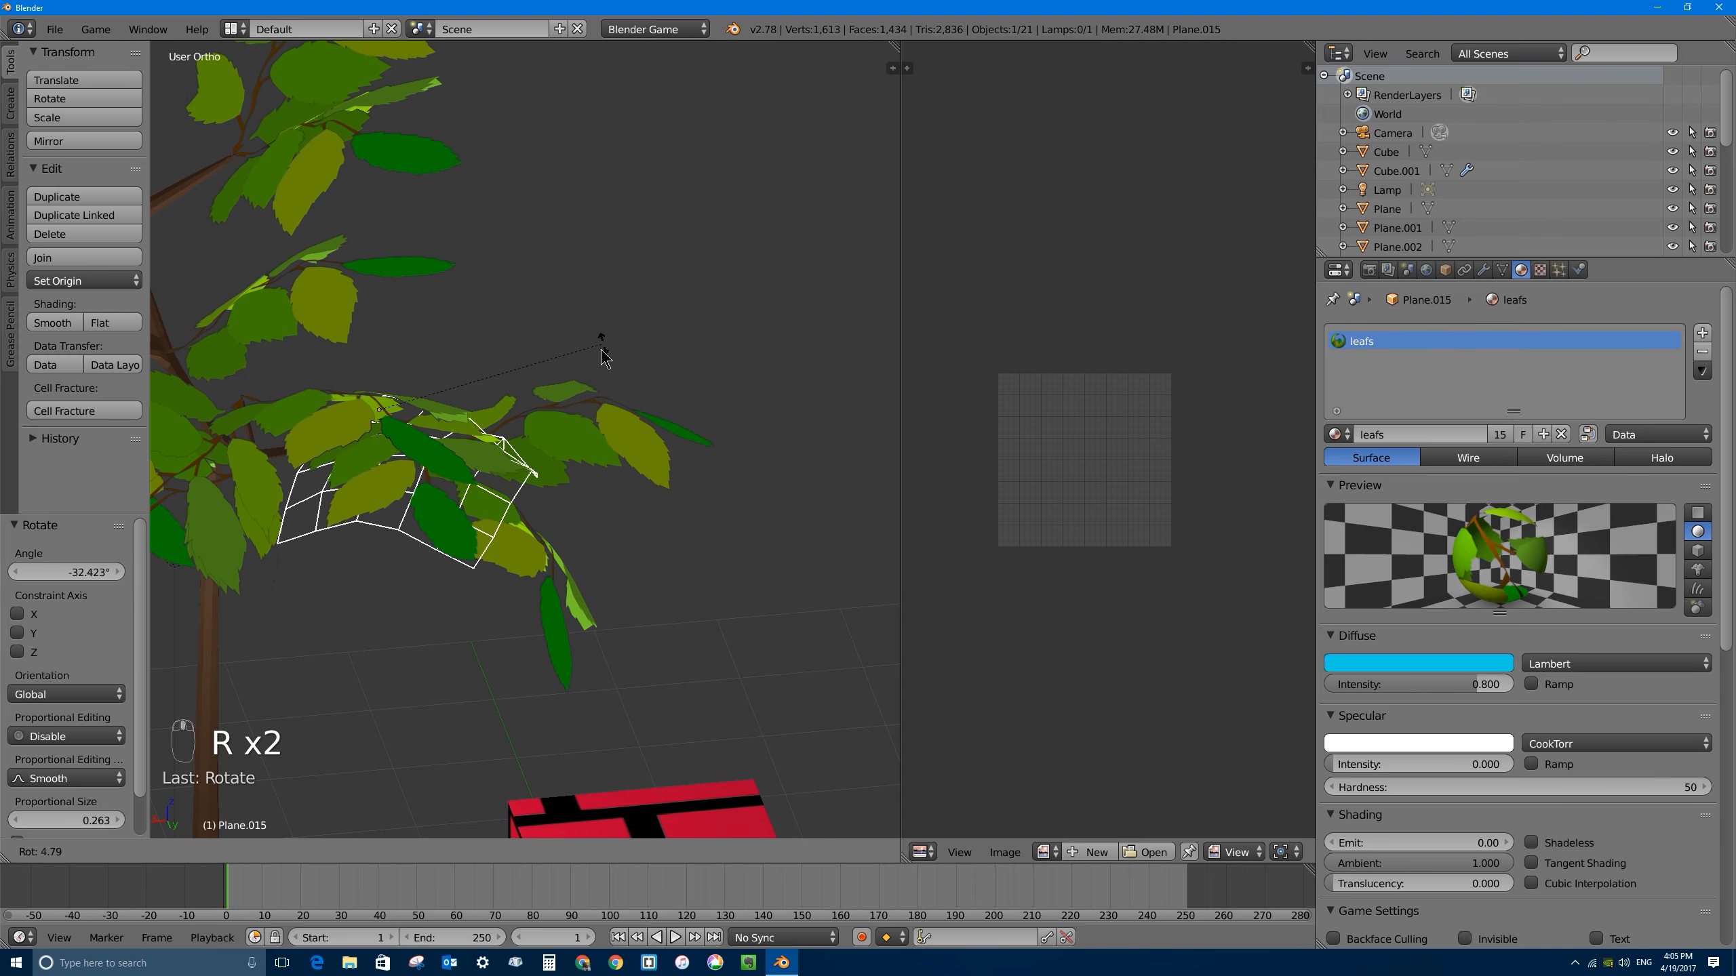
{"action": "left_click", "coordinate": [582, 404]}
{"action": "middle_click_drag", "start_coordinate": [582, 404], "coordinate": [469, 361]}
Step: Run the game engine preview to check the leafy tree in the whole scene, and exit it
{"action": "scroll", "coordinate": [444, 278], "scroll_direction": "down", "scroll_amount": 5}
{"action": "key", "text": "p"}
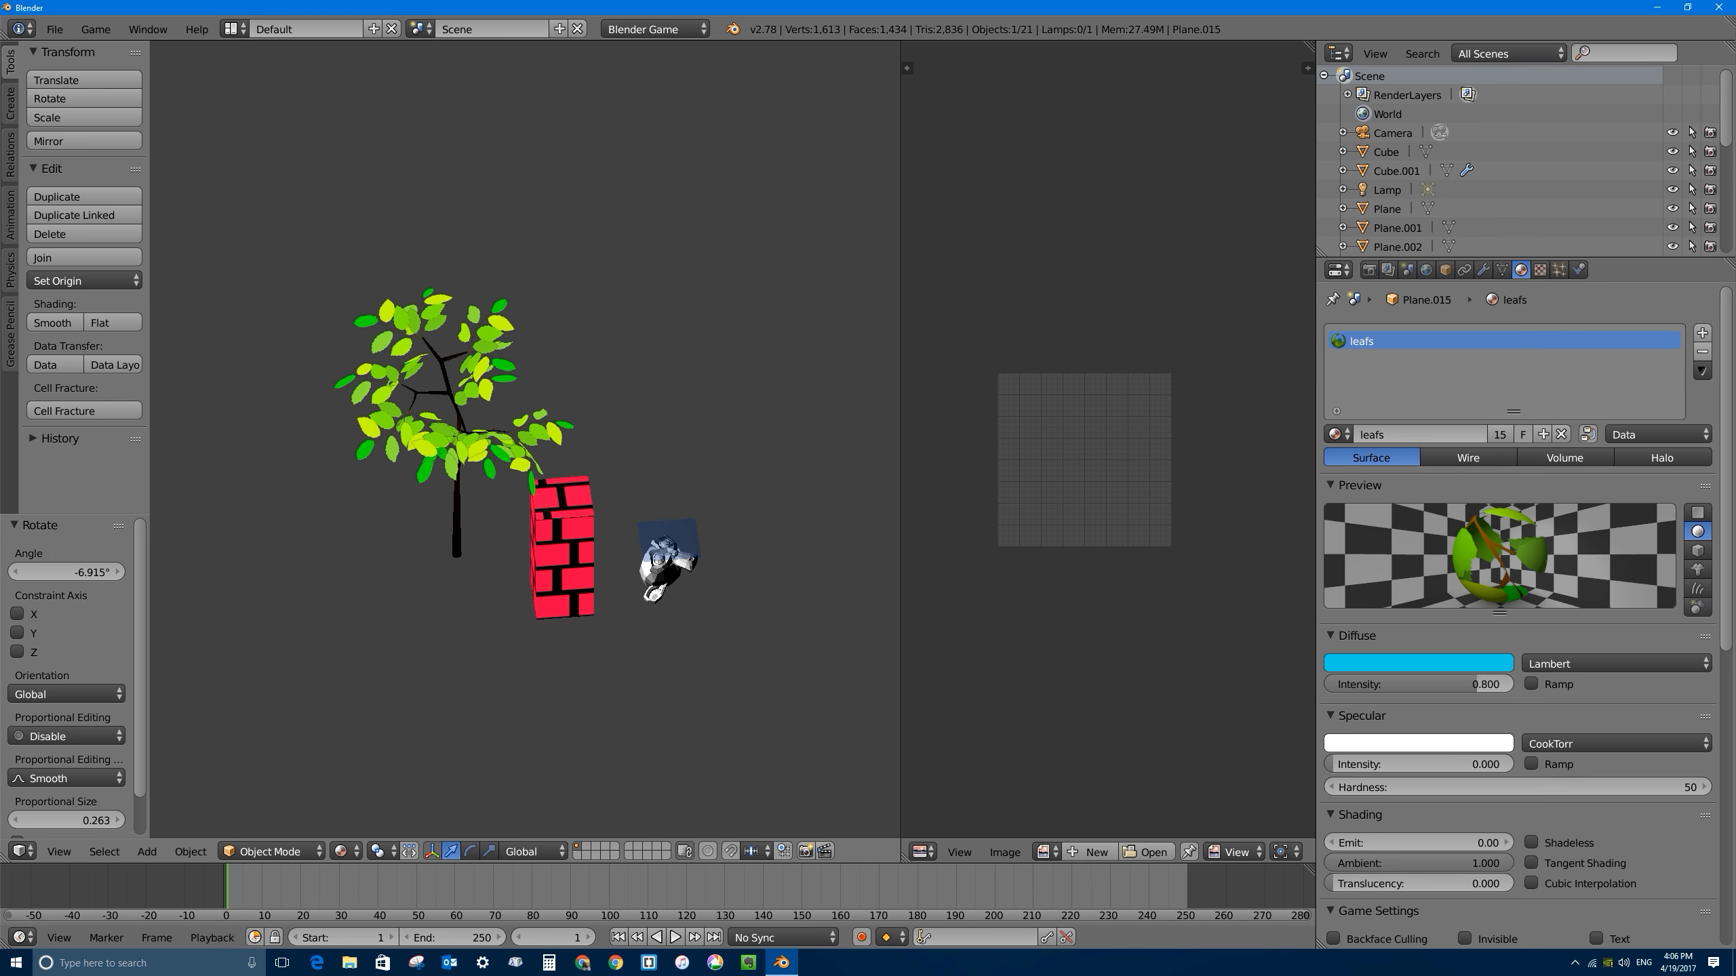
{"action": "key", "text": "Escape"}
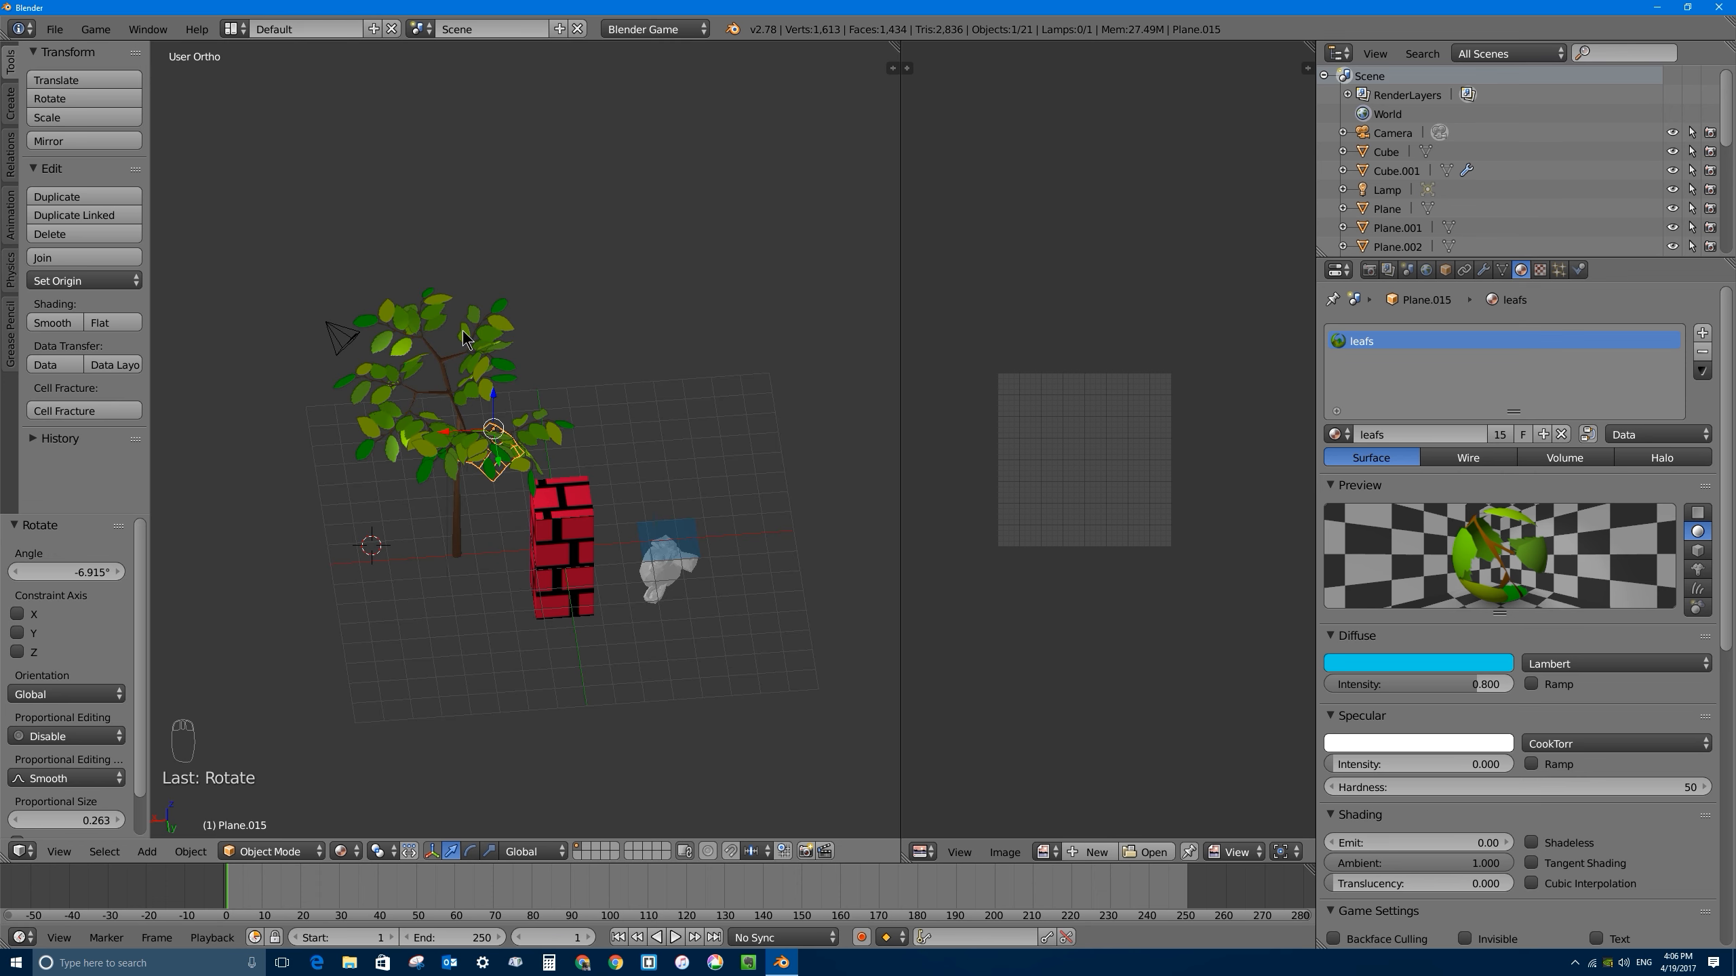
Step: Select the point lamp beneath the leaves and raise it about 10.197 along Z, above the tree
{"action": "middle_click_drag", "start_coordinate": [431, 397], "coordinate": [562, 312]}
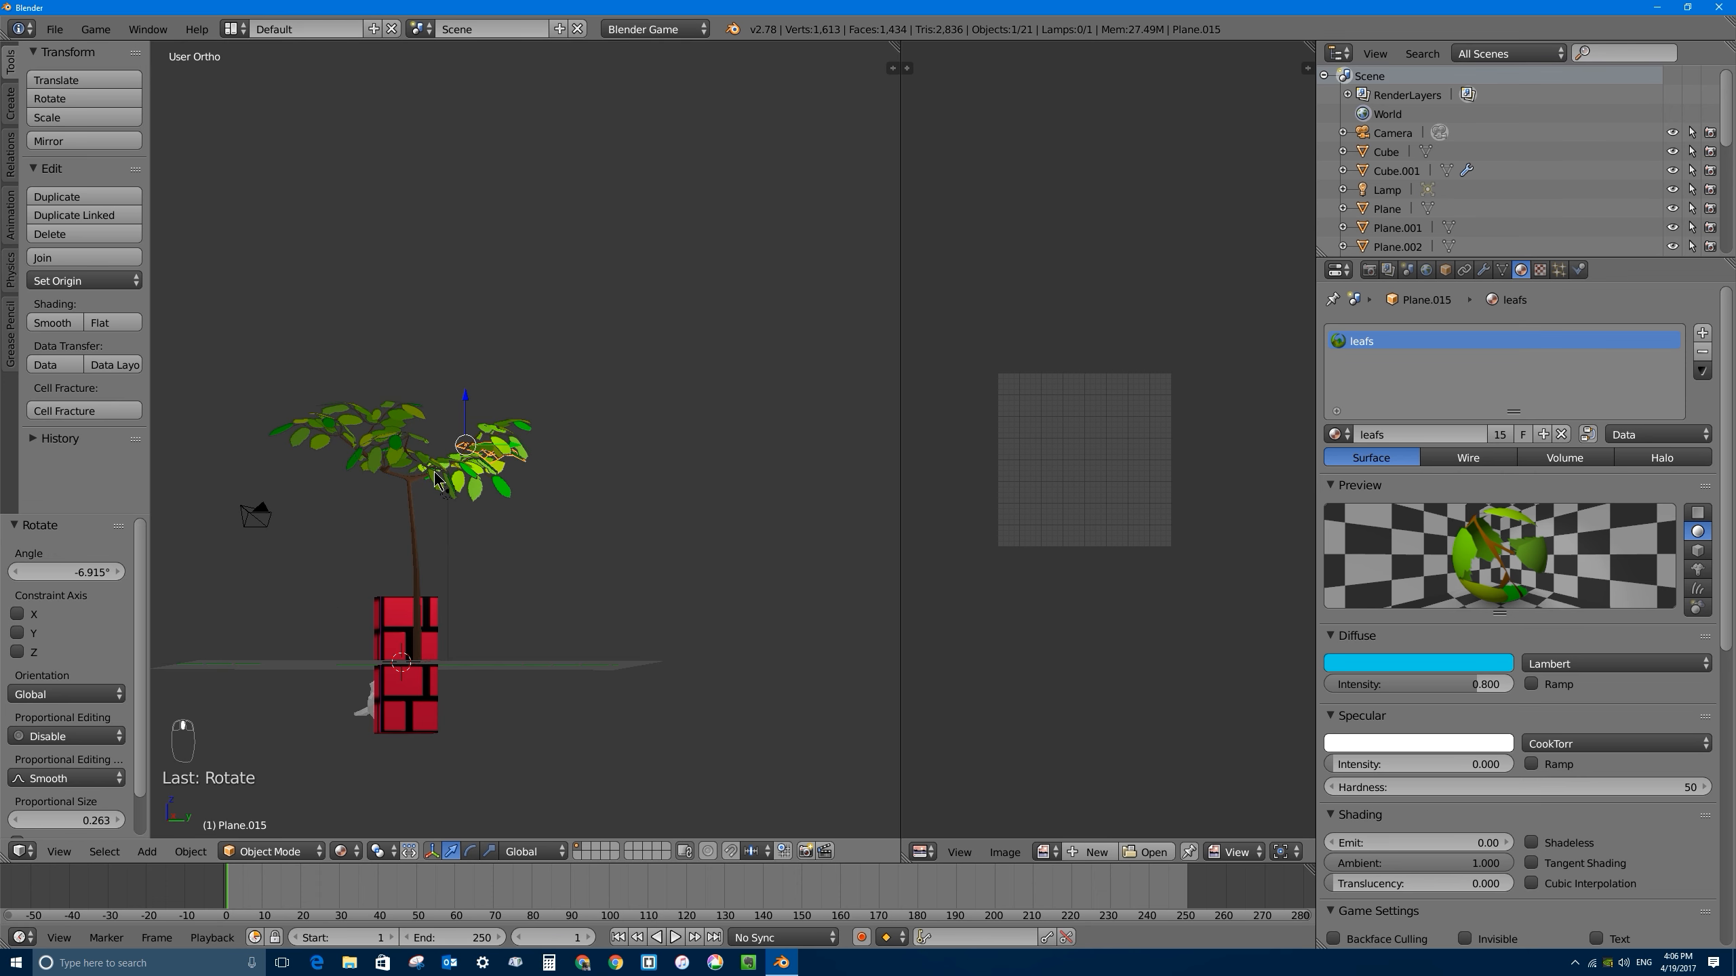
{"action": "right_click", "coordinate": [442, 509]}
{"action": "middle_click_drag", "start_coordinate": [442, 509], "coordinate": [463, 507]}
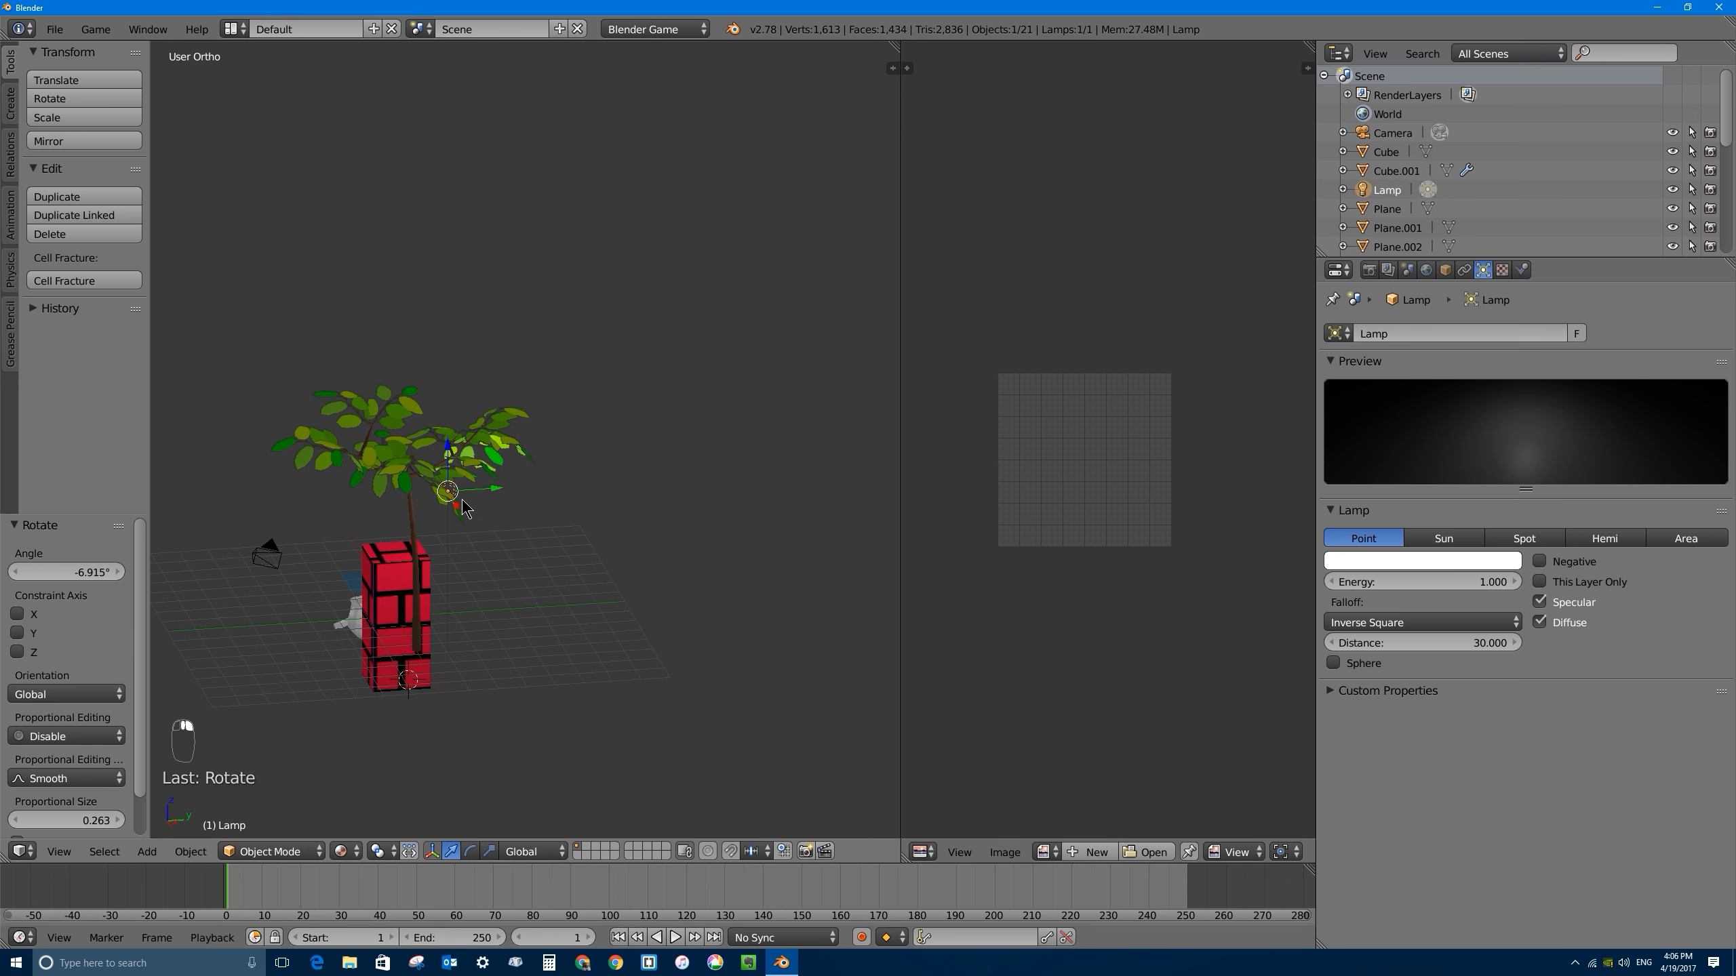
{"action": "left_click", "coordinate": [483, 201]}
{"action": "middle_click_drag", "start_coordinate": [495, 212], "coordinate": [467, 241]}
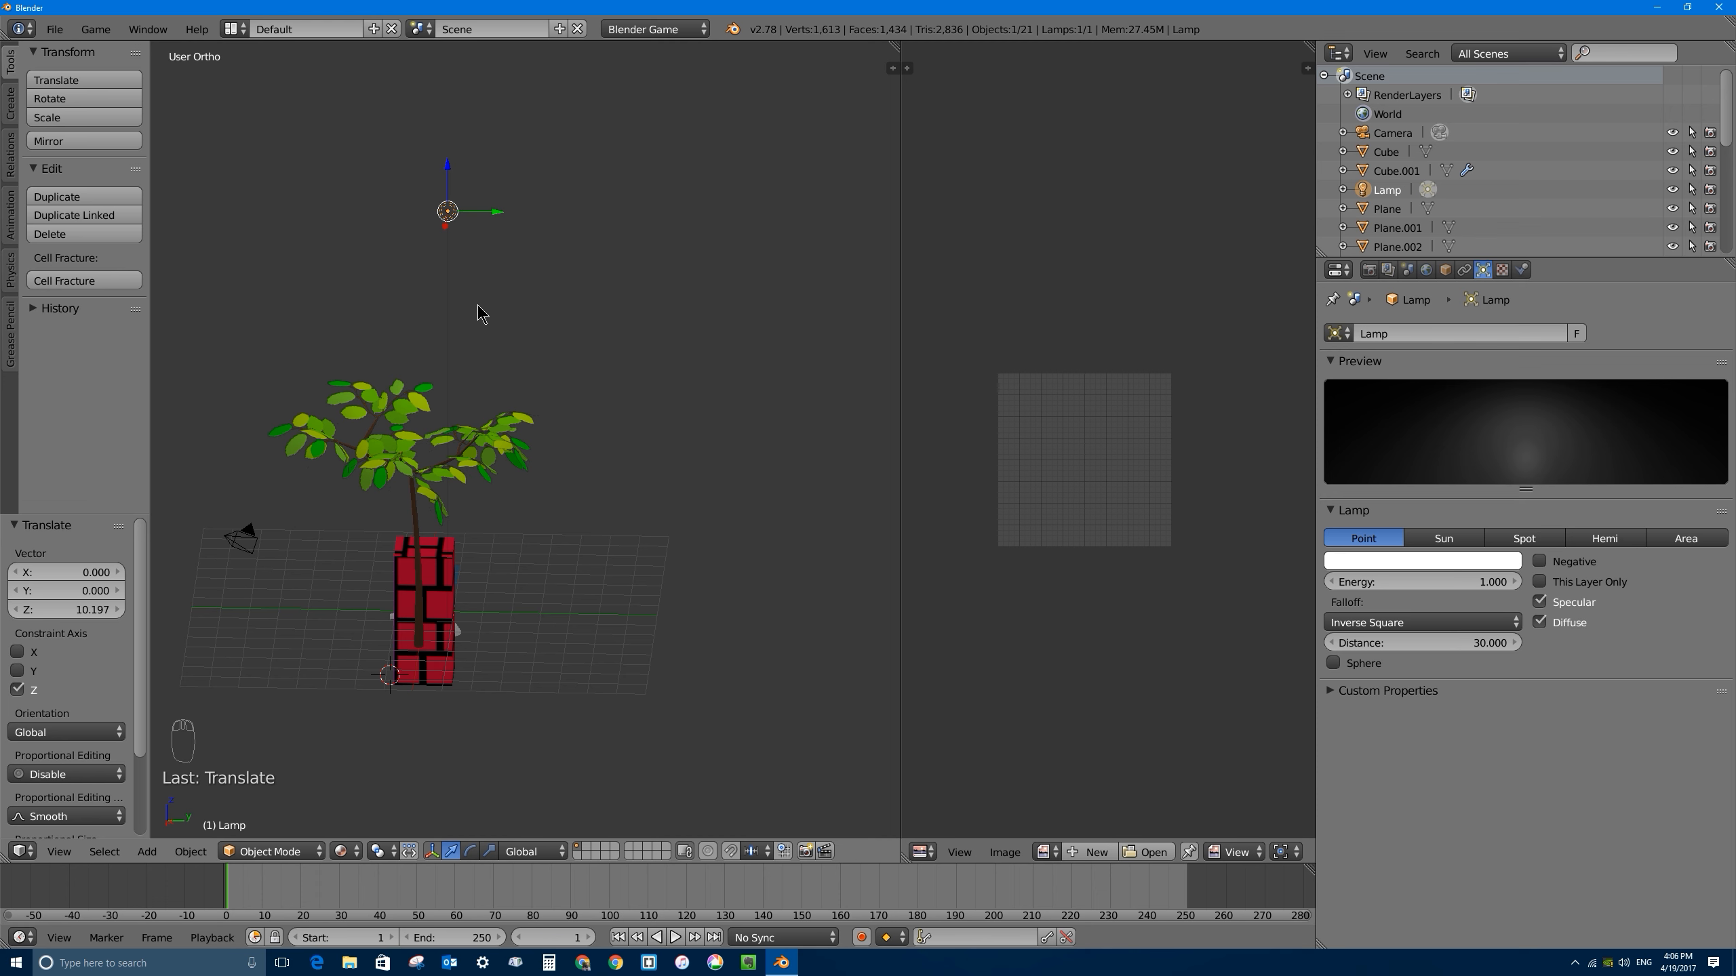
Step: Run the game preview again to check the tree's lighting with the raised lamp, and exit it
{"action": "key", "text": "p"}
{"action": "key", "text": "Escape"}
{"action": "middle_click_drag", "start_coordinate": [530, 394], "coordinate": [425, 414]}
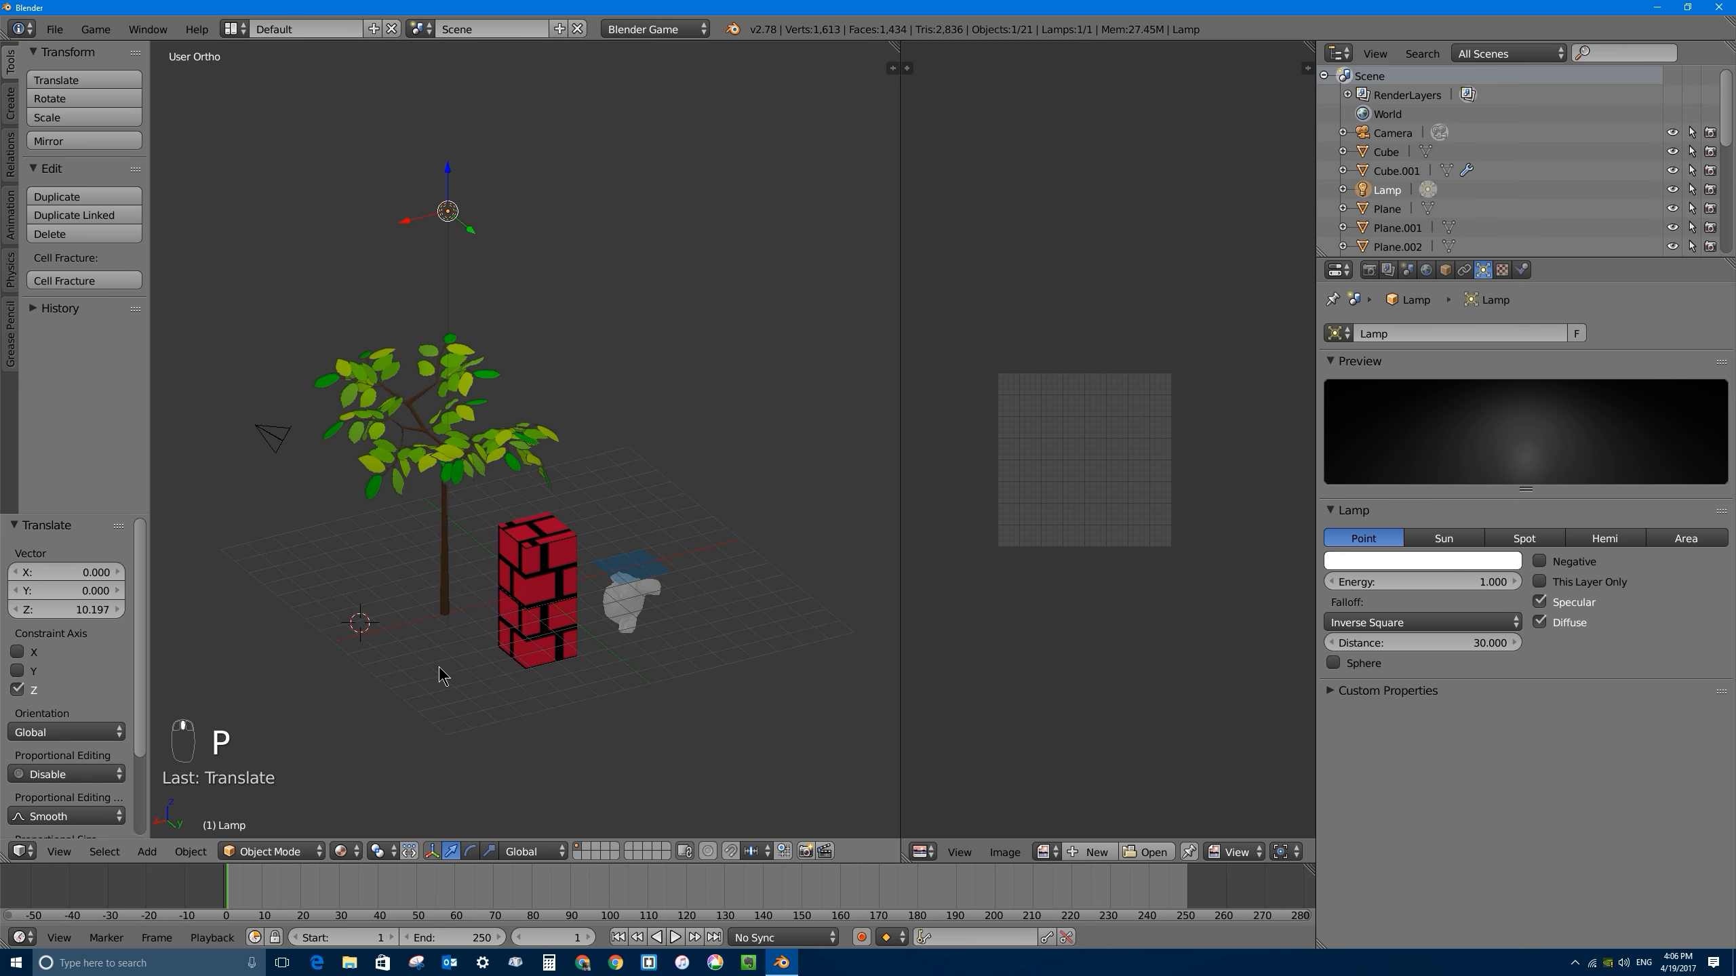
Step: Raise the brick block about 9.751 along Z and shift it about -3.725 along X
{"action": "right_click", "coordinate": [540, 541]}
{"action": "left_click_drag", "start_coordinate": [555, 526], "coordinate": [568, 289]}
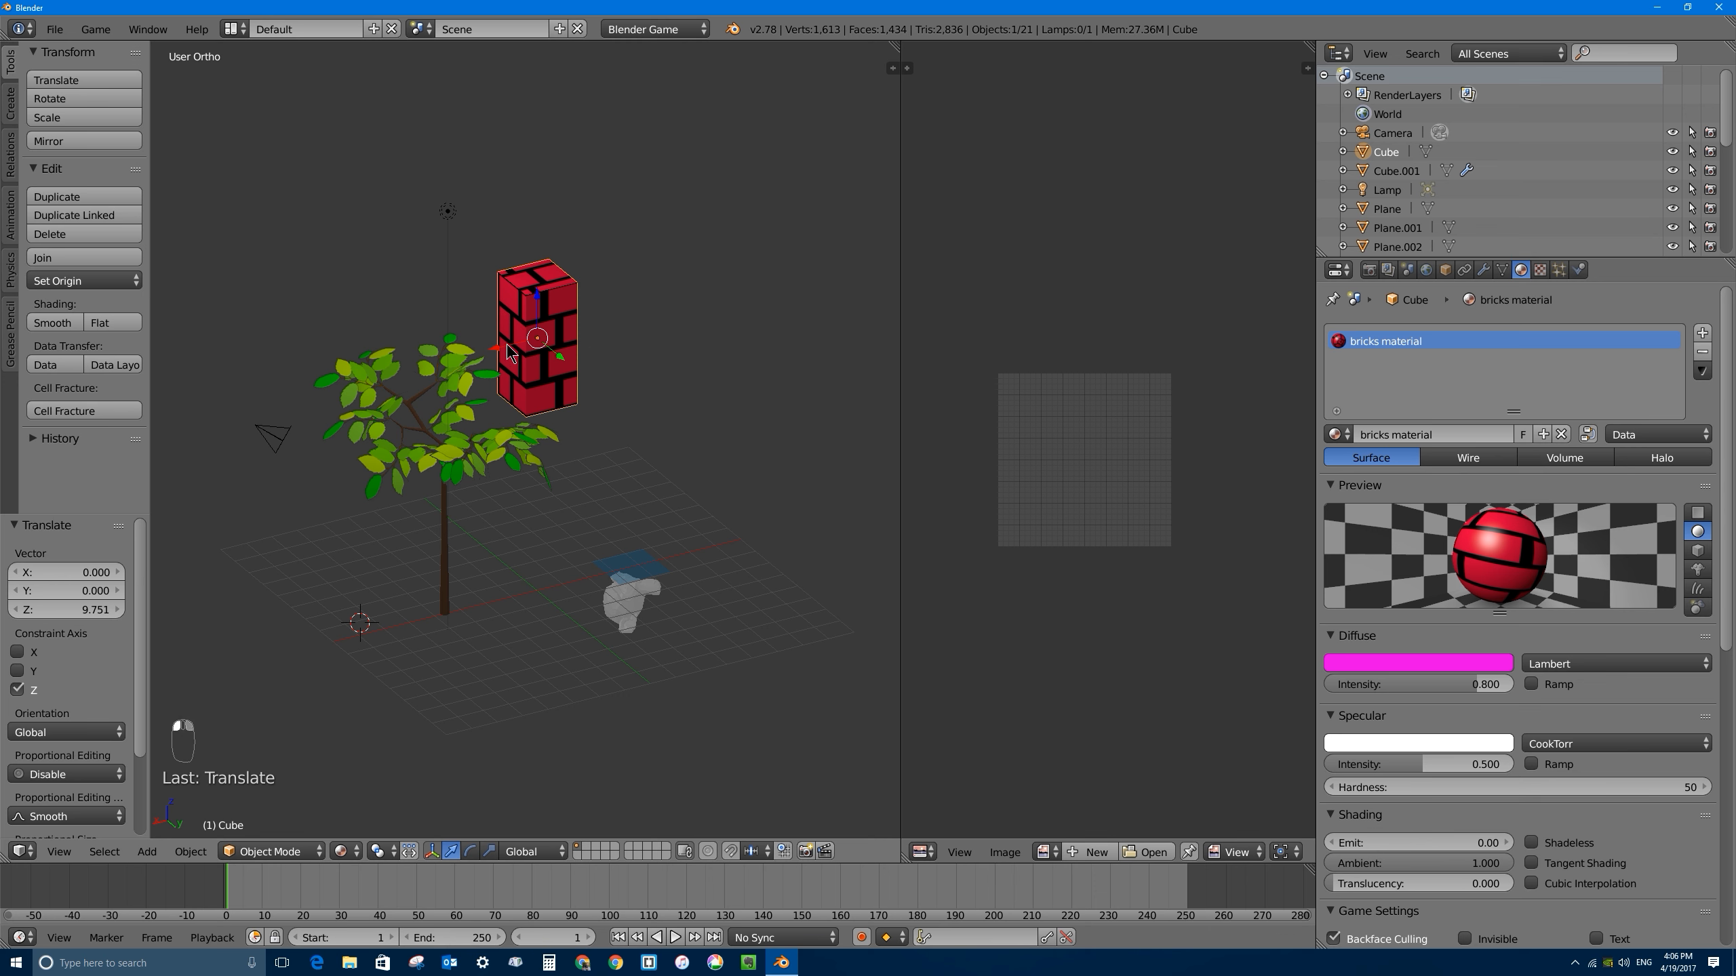
{"action": "left_click_drag", "start_coordinate": [507, 344], "coordinate": [601, 322]}
Step: Snap the 3D cursor to the scene center and add a mesh circle there, scaled up about 16.234 times
{"action": "key", "text": "shift+s"}
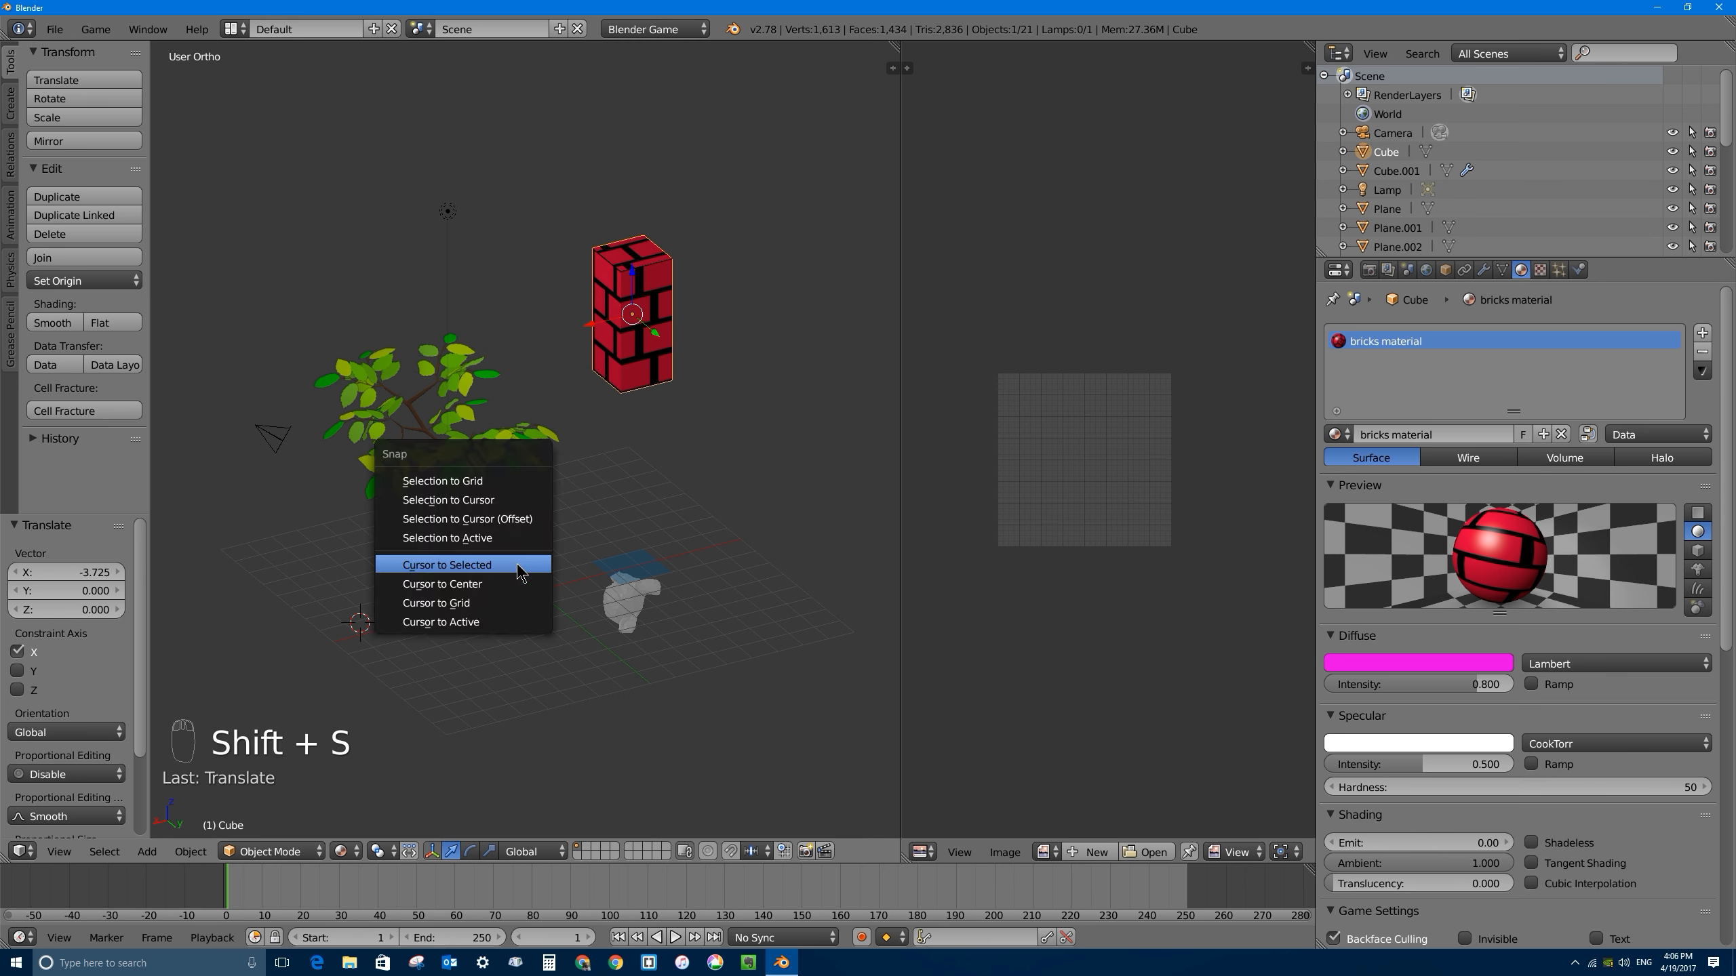
{"action": "left_click", "coordinate": [481, 592]}
{"action": "key", "text": "shift+a"}
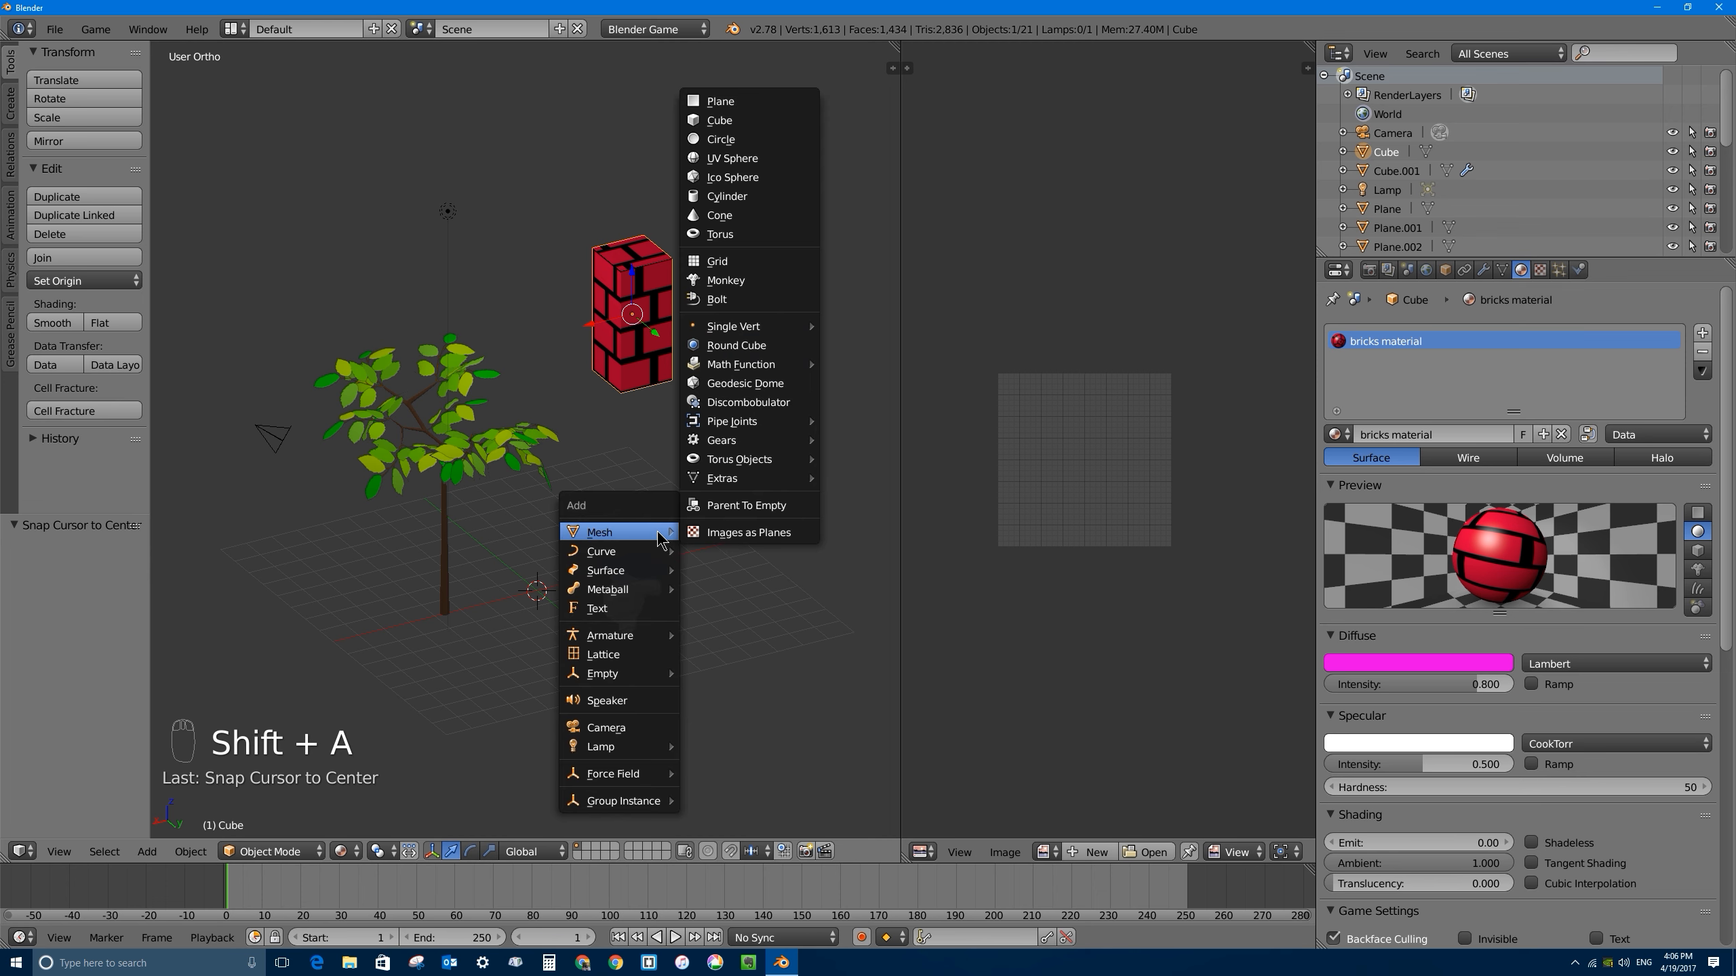
{"action": "left_click", "coordinate": [730, 140]}
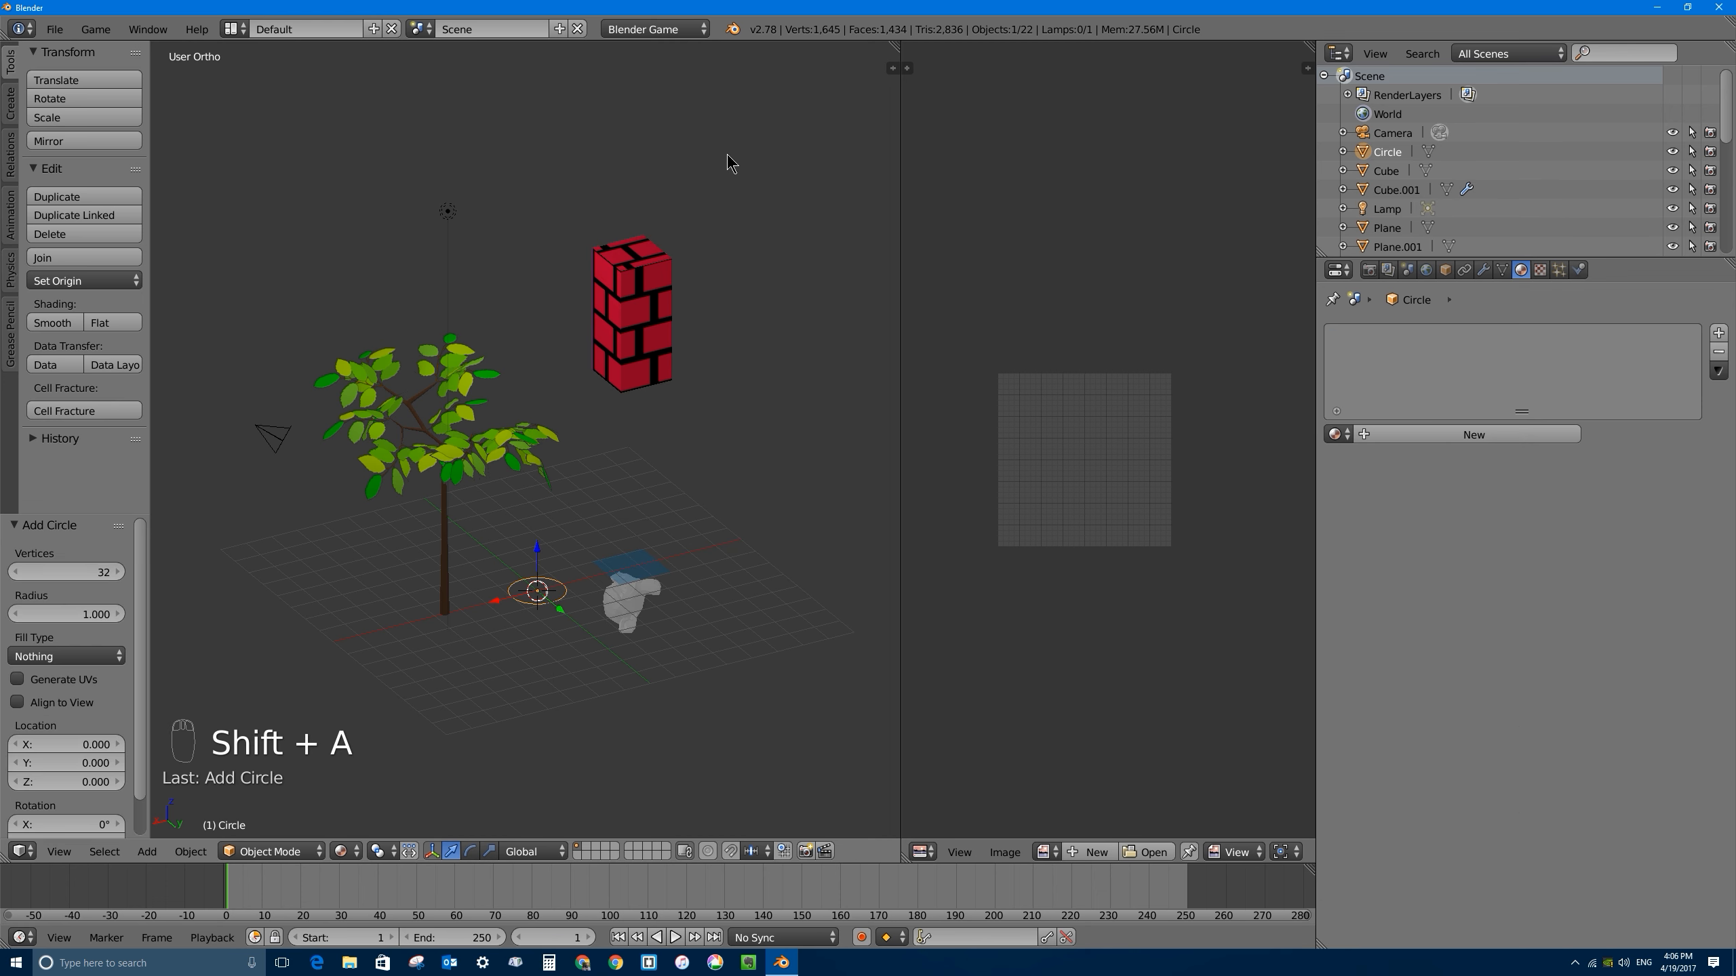
{"action": "key", "text": "s"}
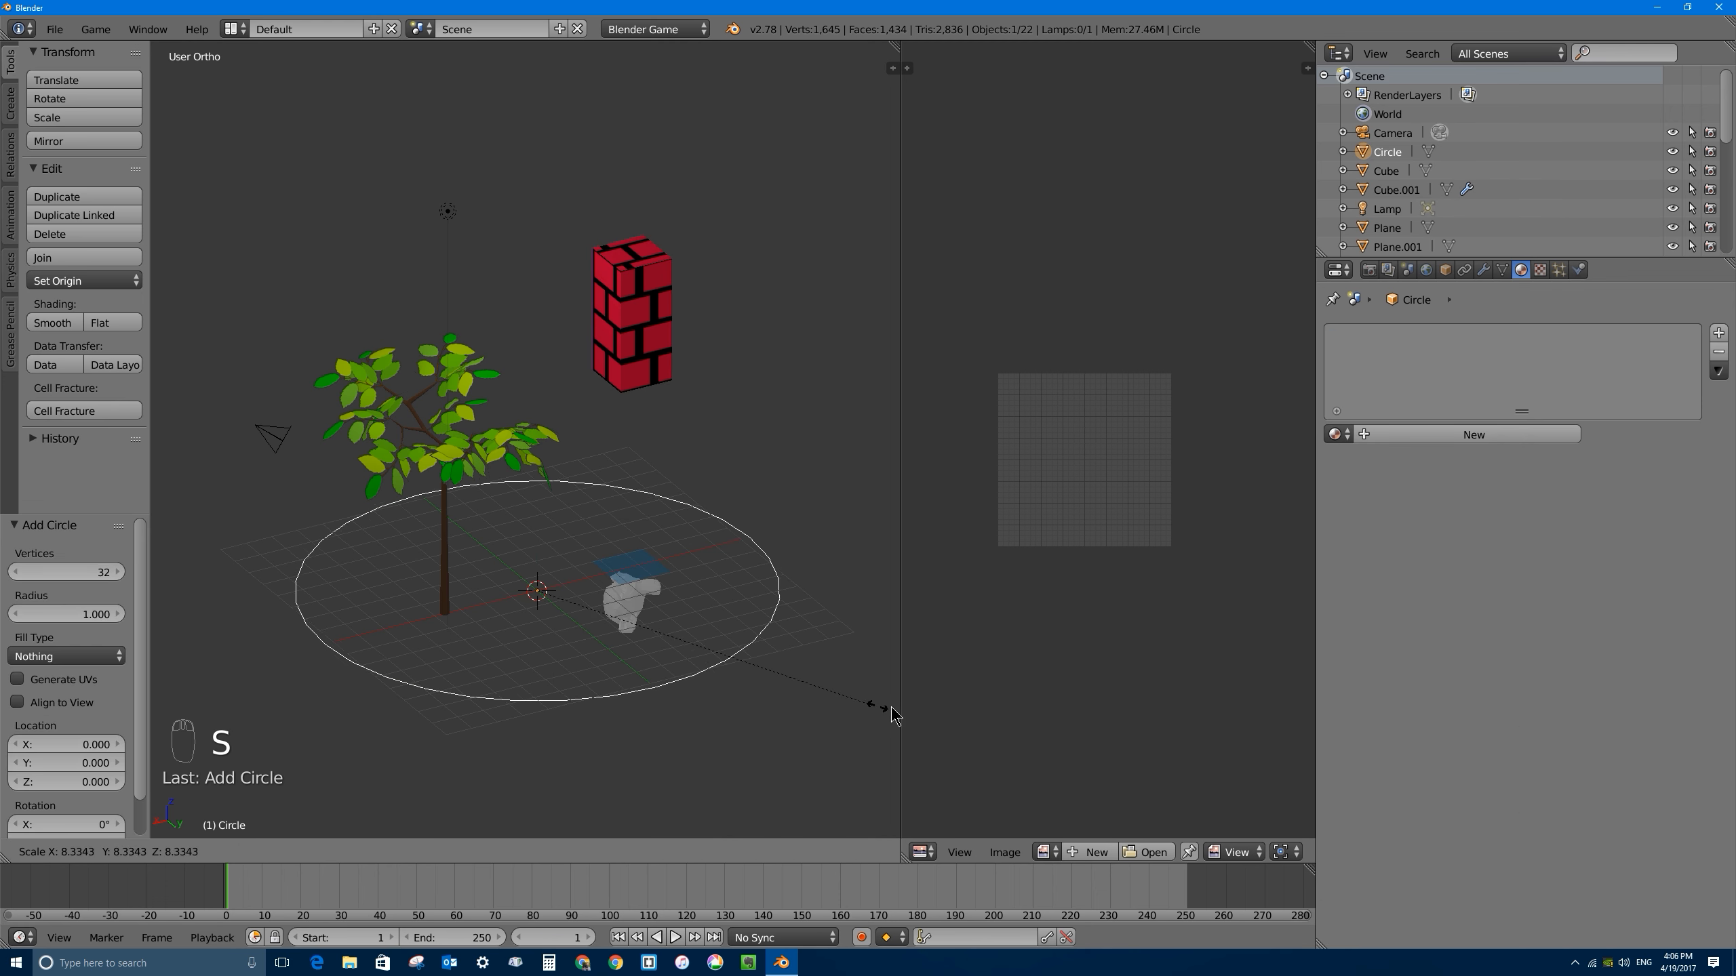
{"action": "left_click", "coordinate": [479, 738]}
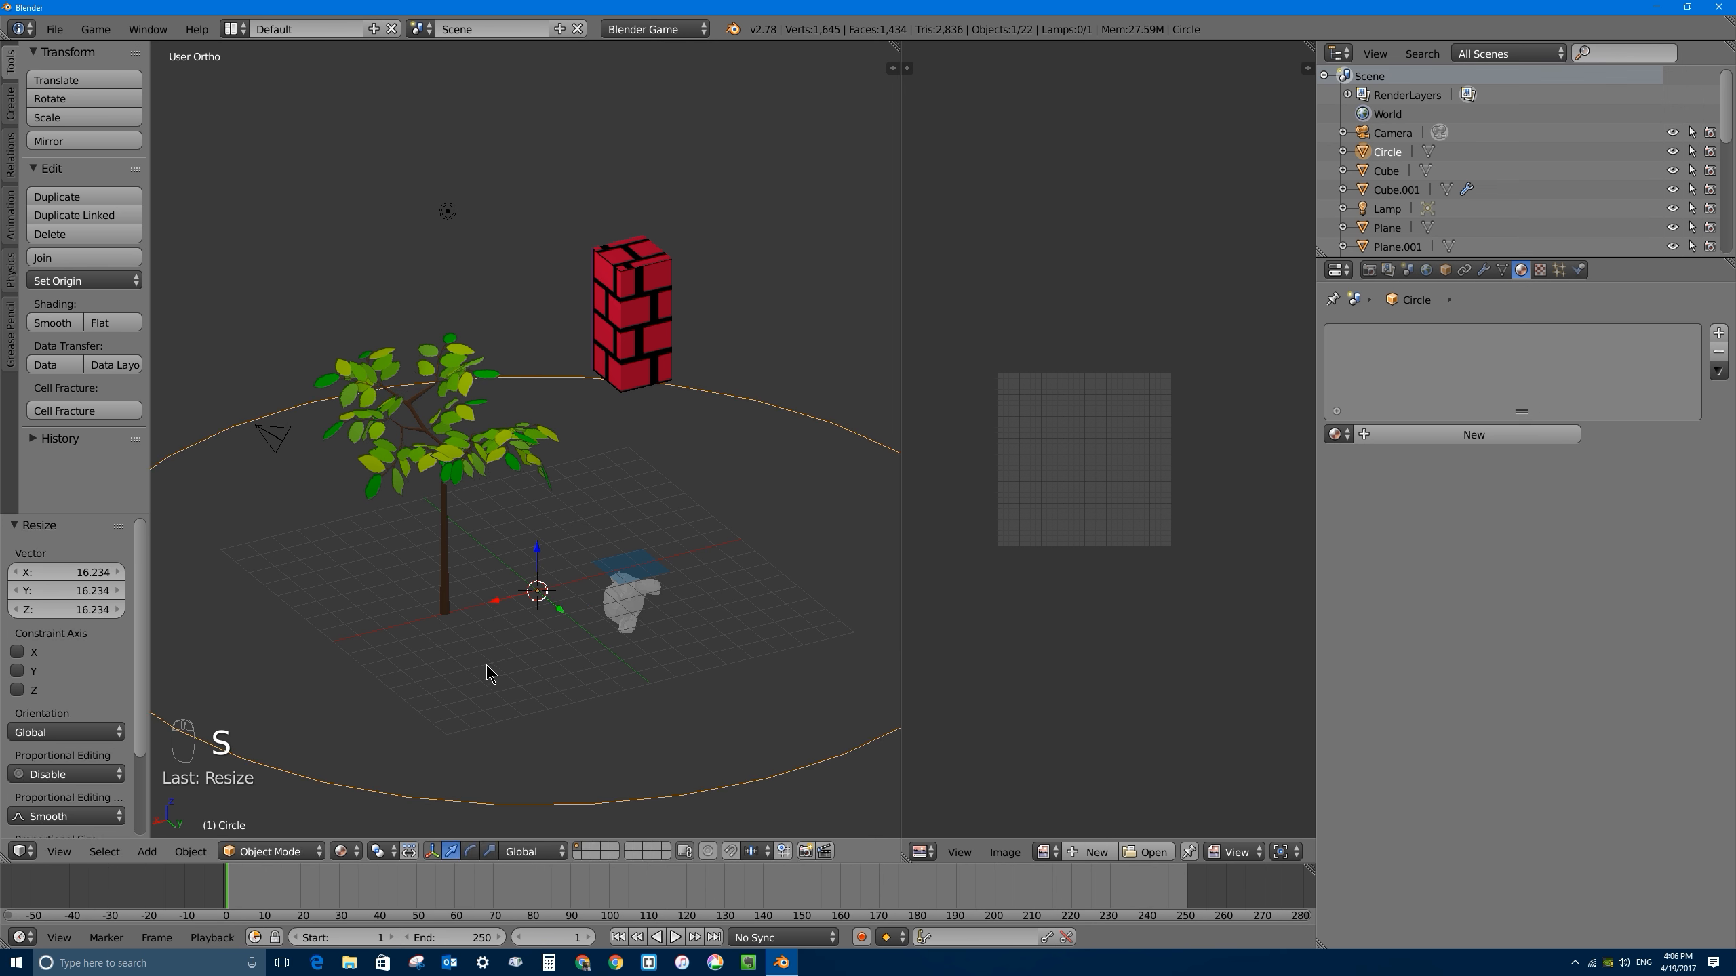
Step: Fill the large circle with a face in Edit Mode to form a ground disc, and return to Object Mode
{"action": "scroll", "coordinate": [499, 657], "scroll_direction": "down", "scroll_amount": 3}
{"action": "key", "text": "Tab"}
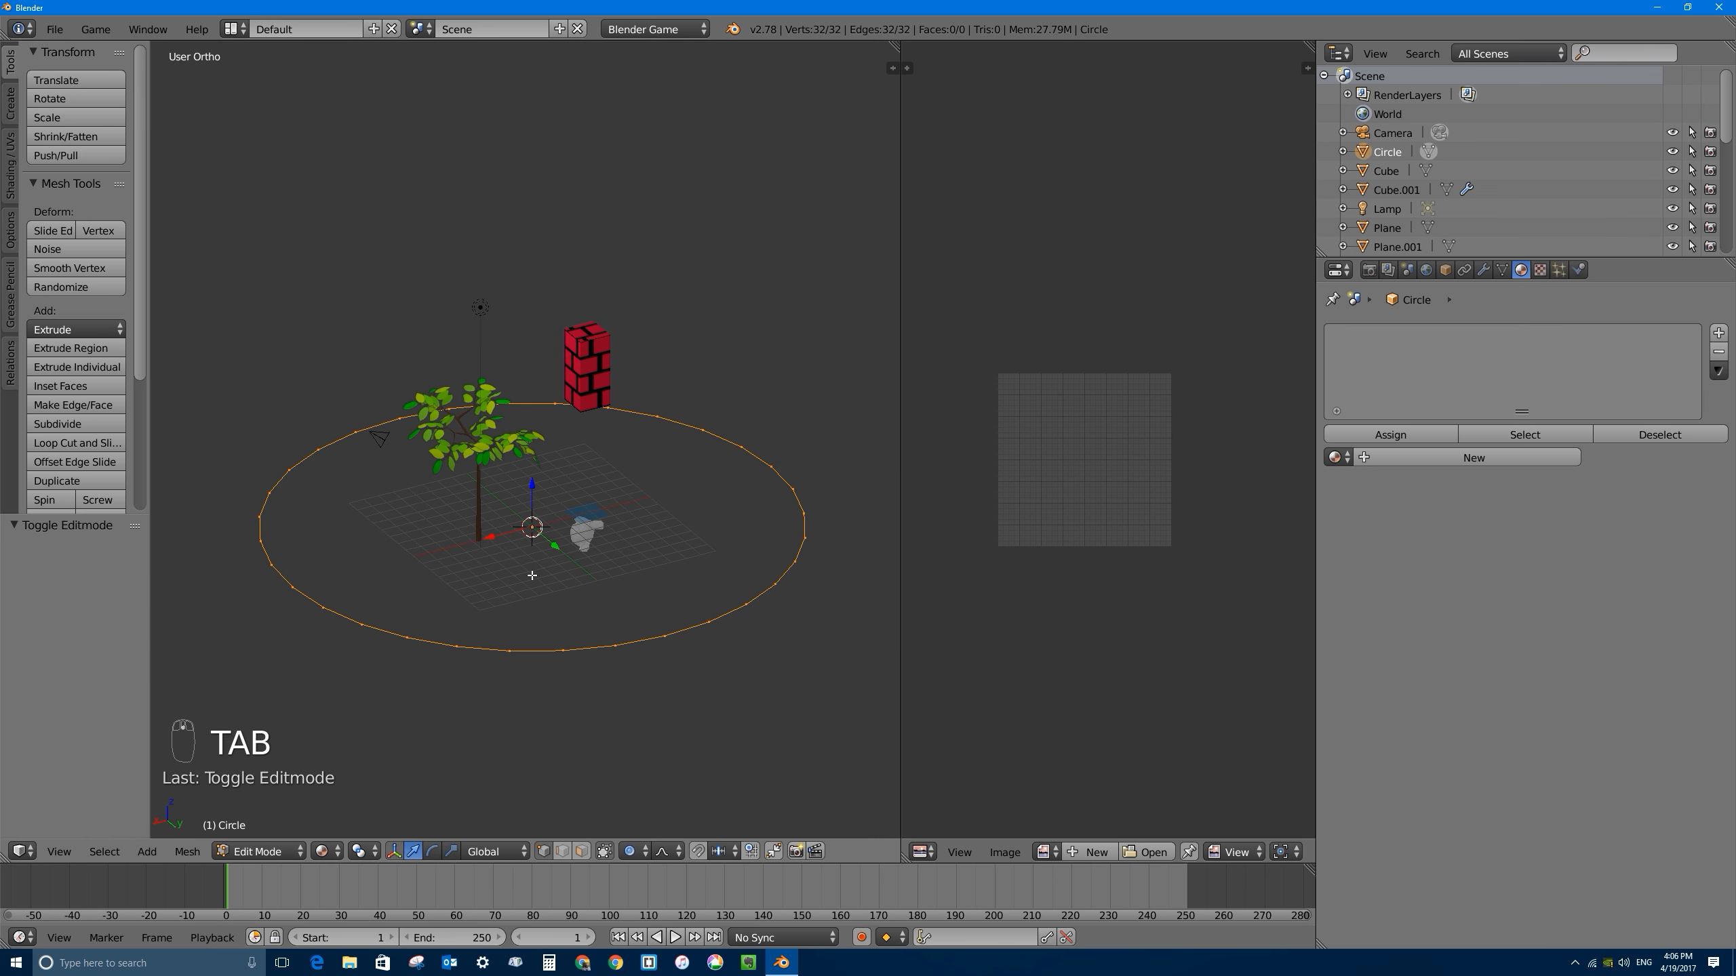
{"action": "key", "text": "f"}
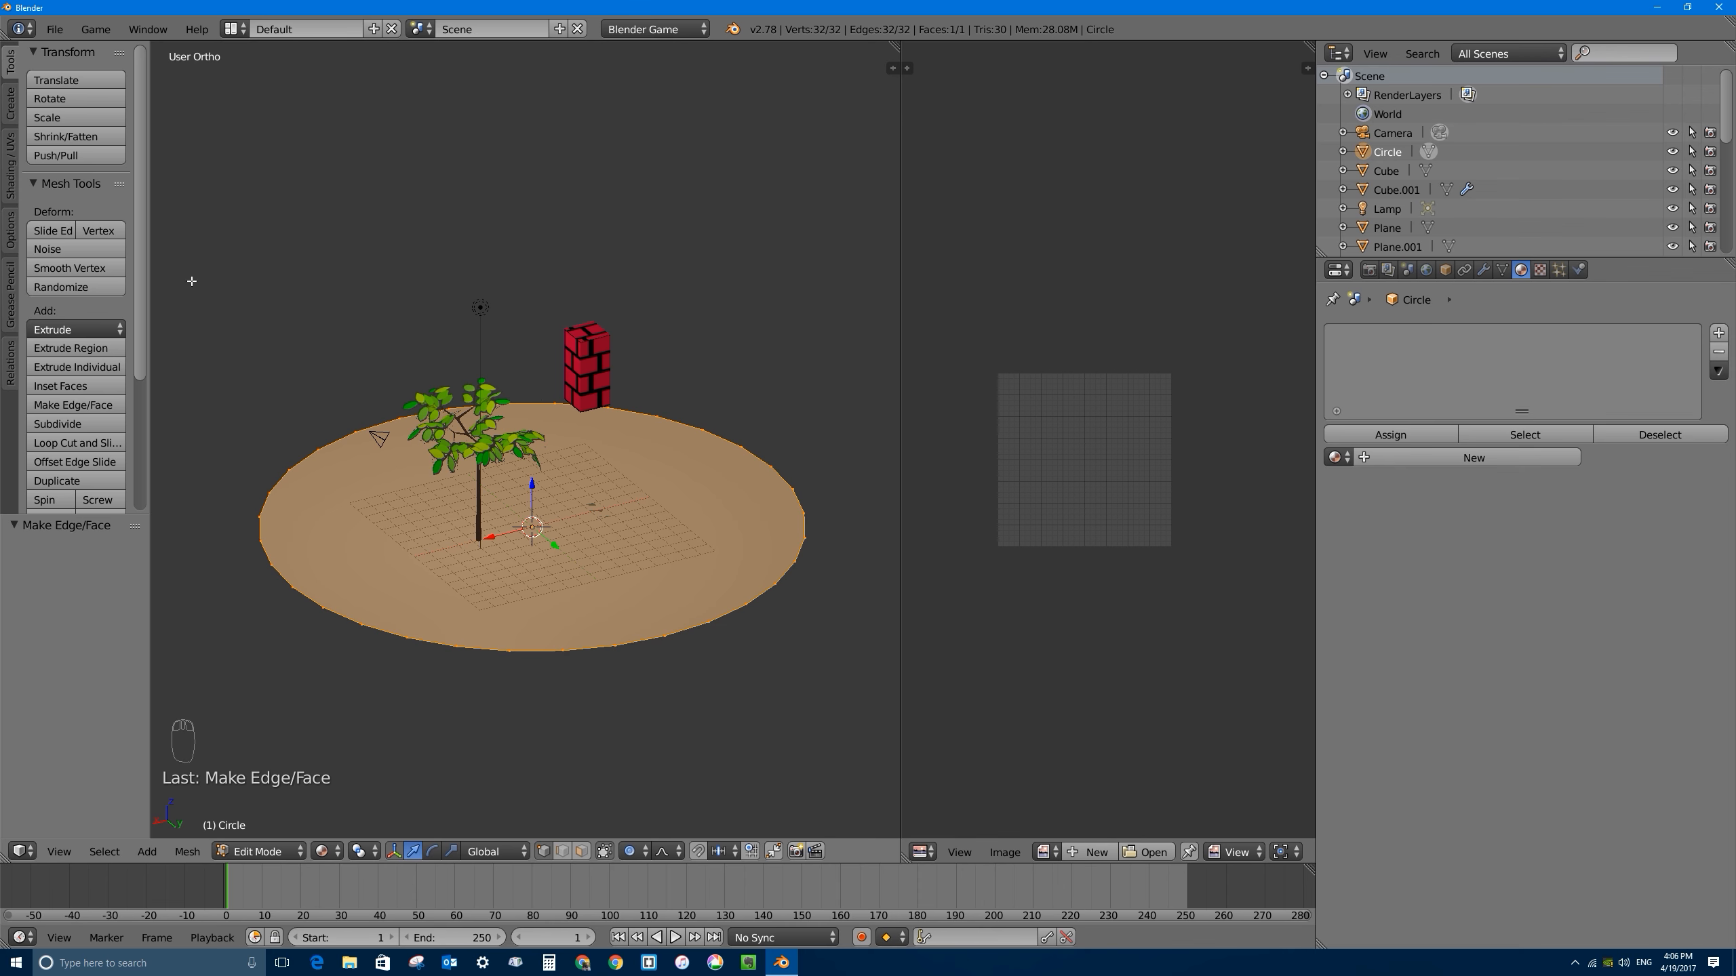
{"action": "key", "text": "Tab"}
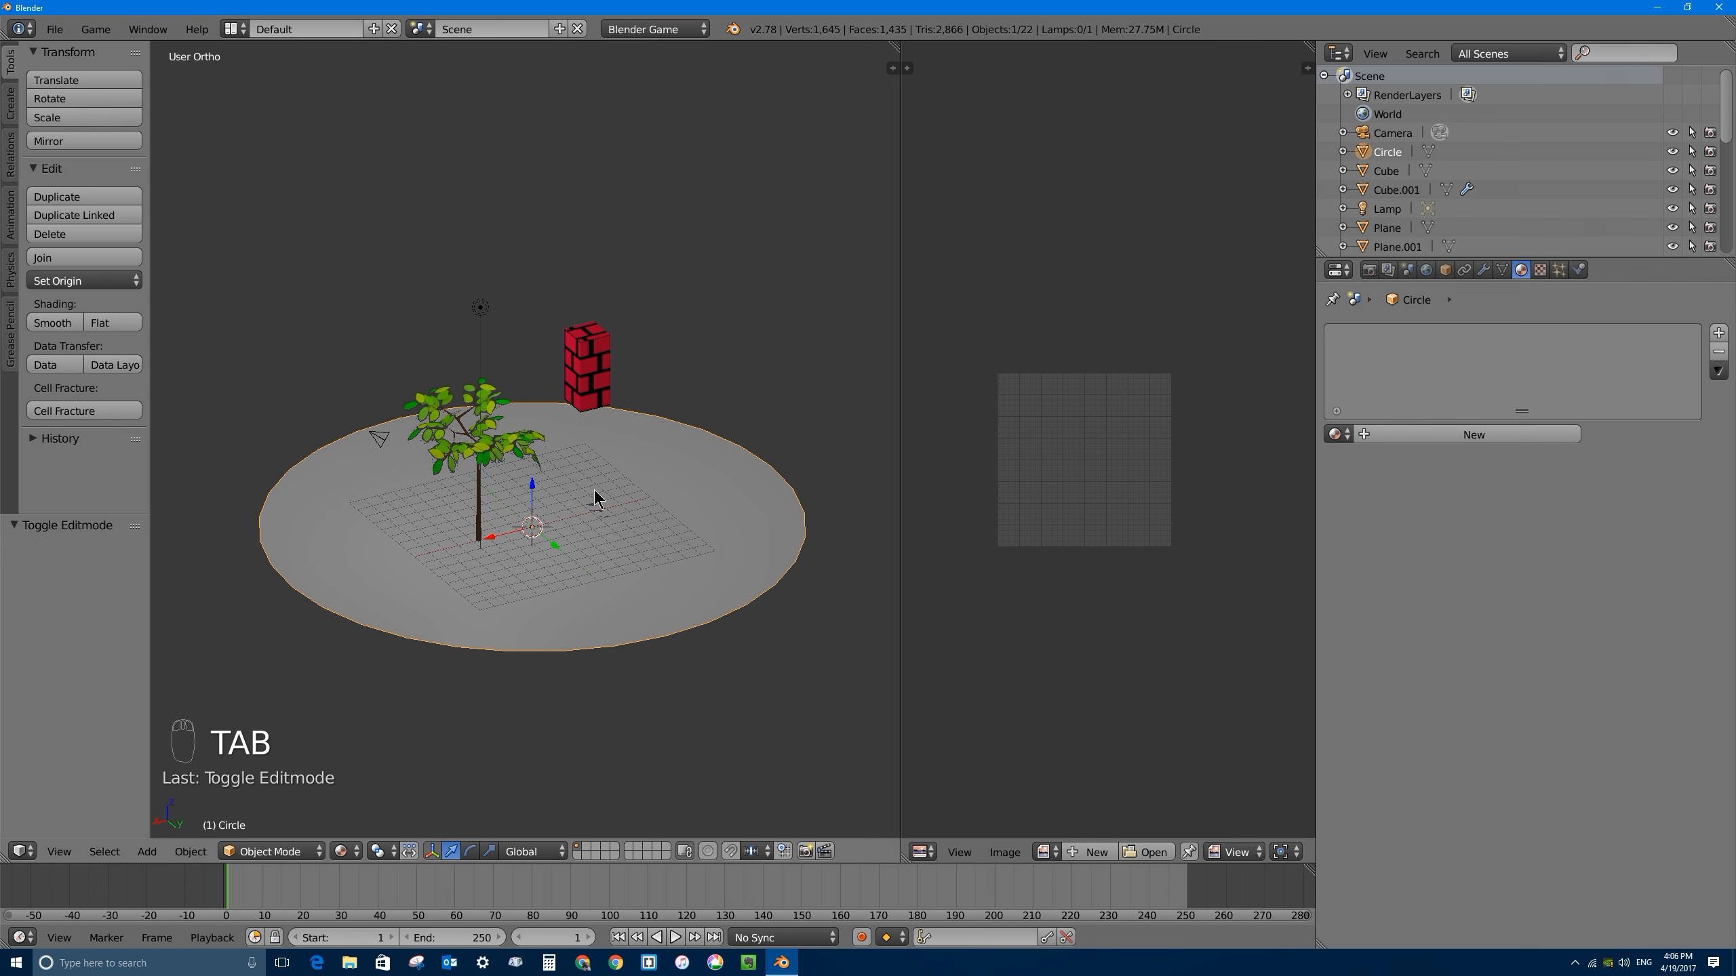
Step: Run the game preview to check the lighting on the ground disc, exit it, and inspect the lamp's settings
{"action": "key", "text": "p"}
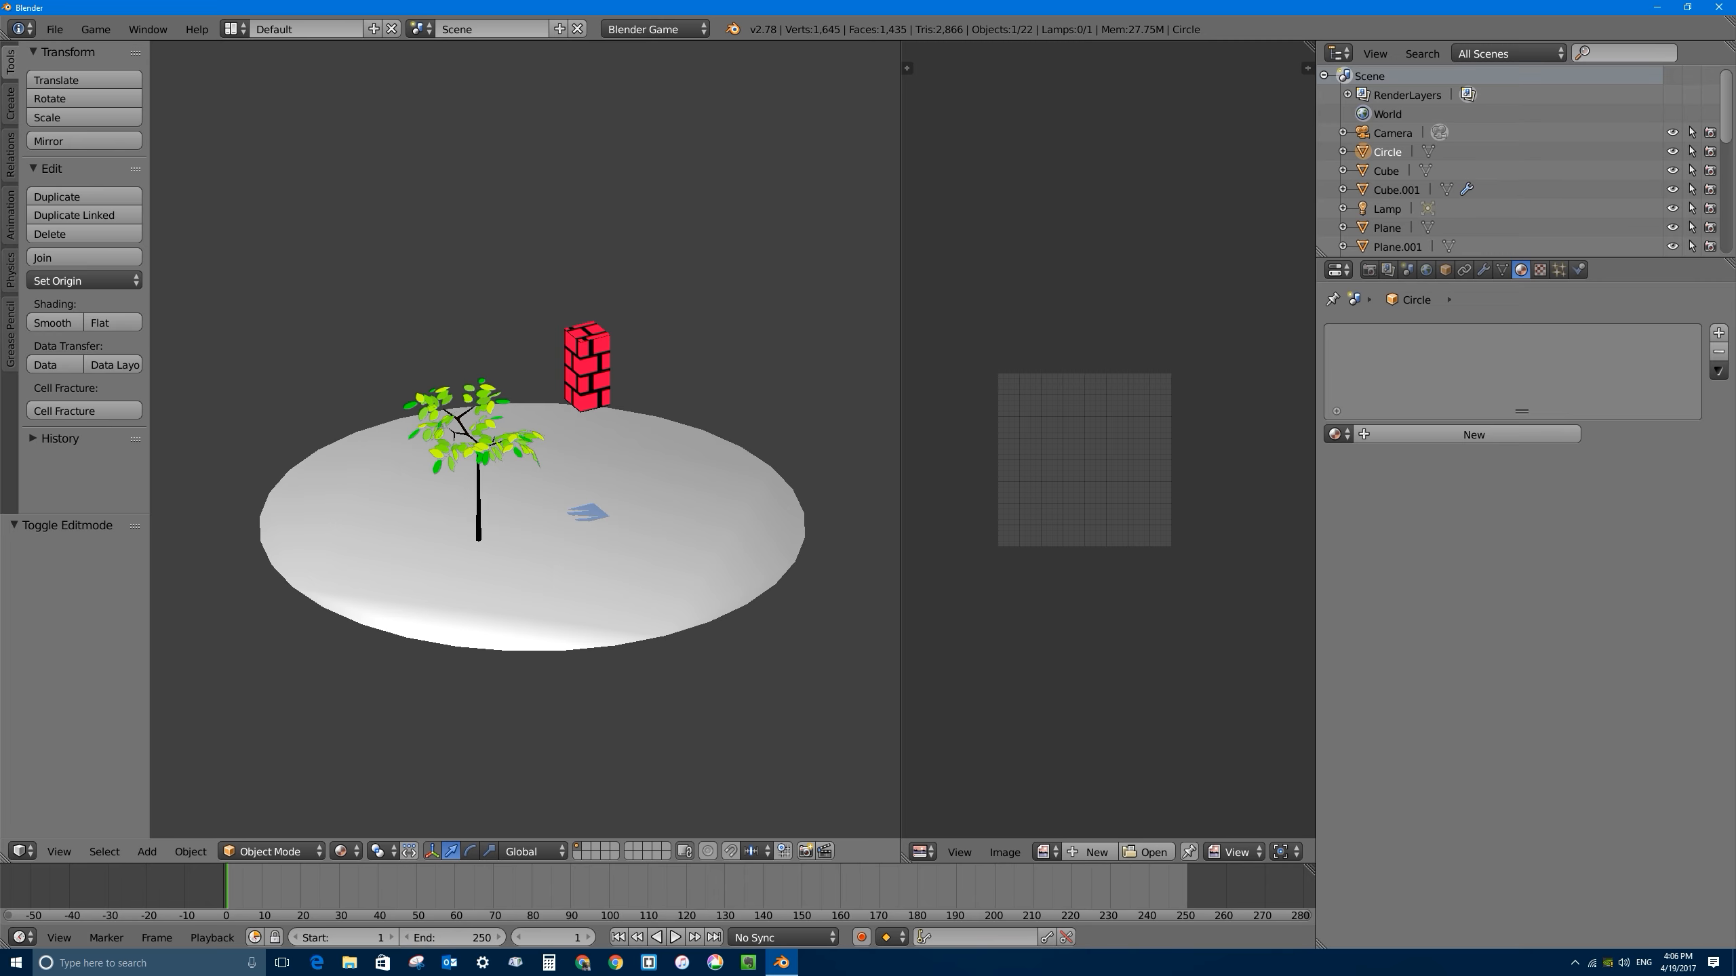
{"action": "key", "text": "Escape"}
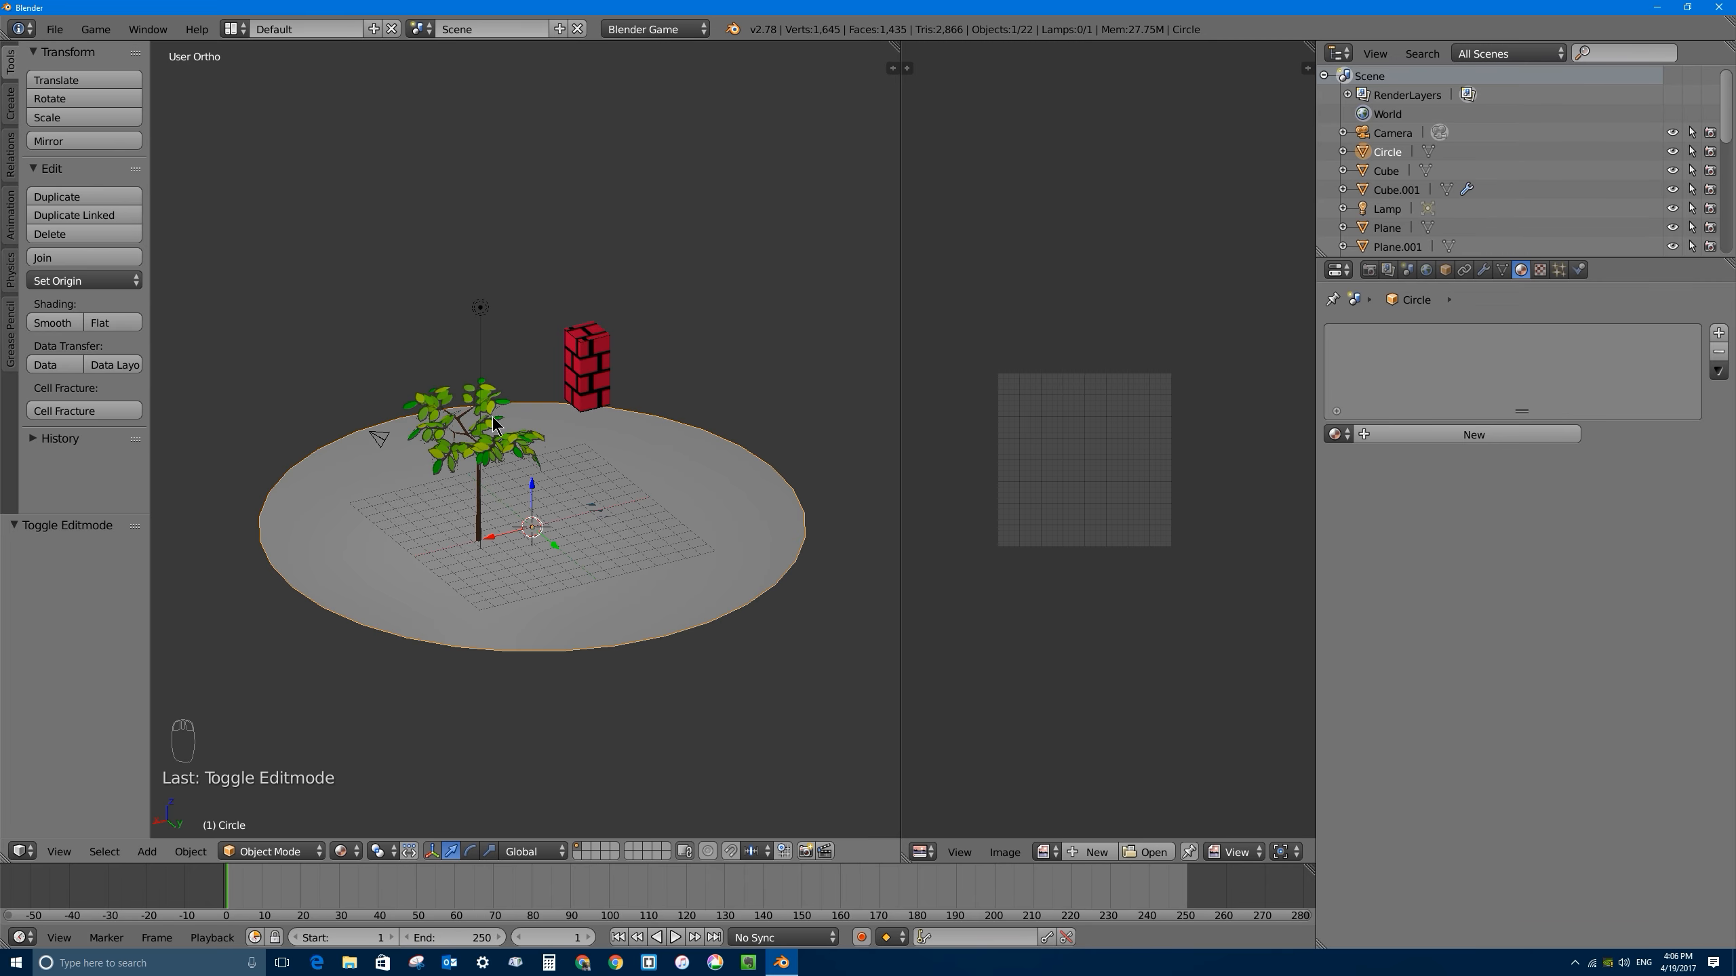
{"action": "middle_click_drag", "start_coordinate": [481, 306], "coordinate": [685, 400]}
{"action": "right_click", "coordinate": [592, 288]}
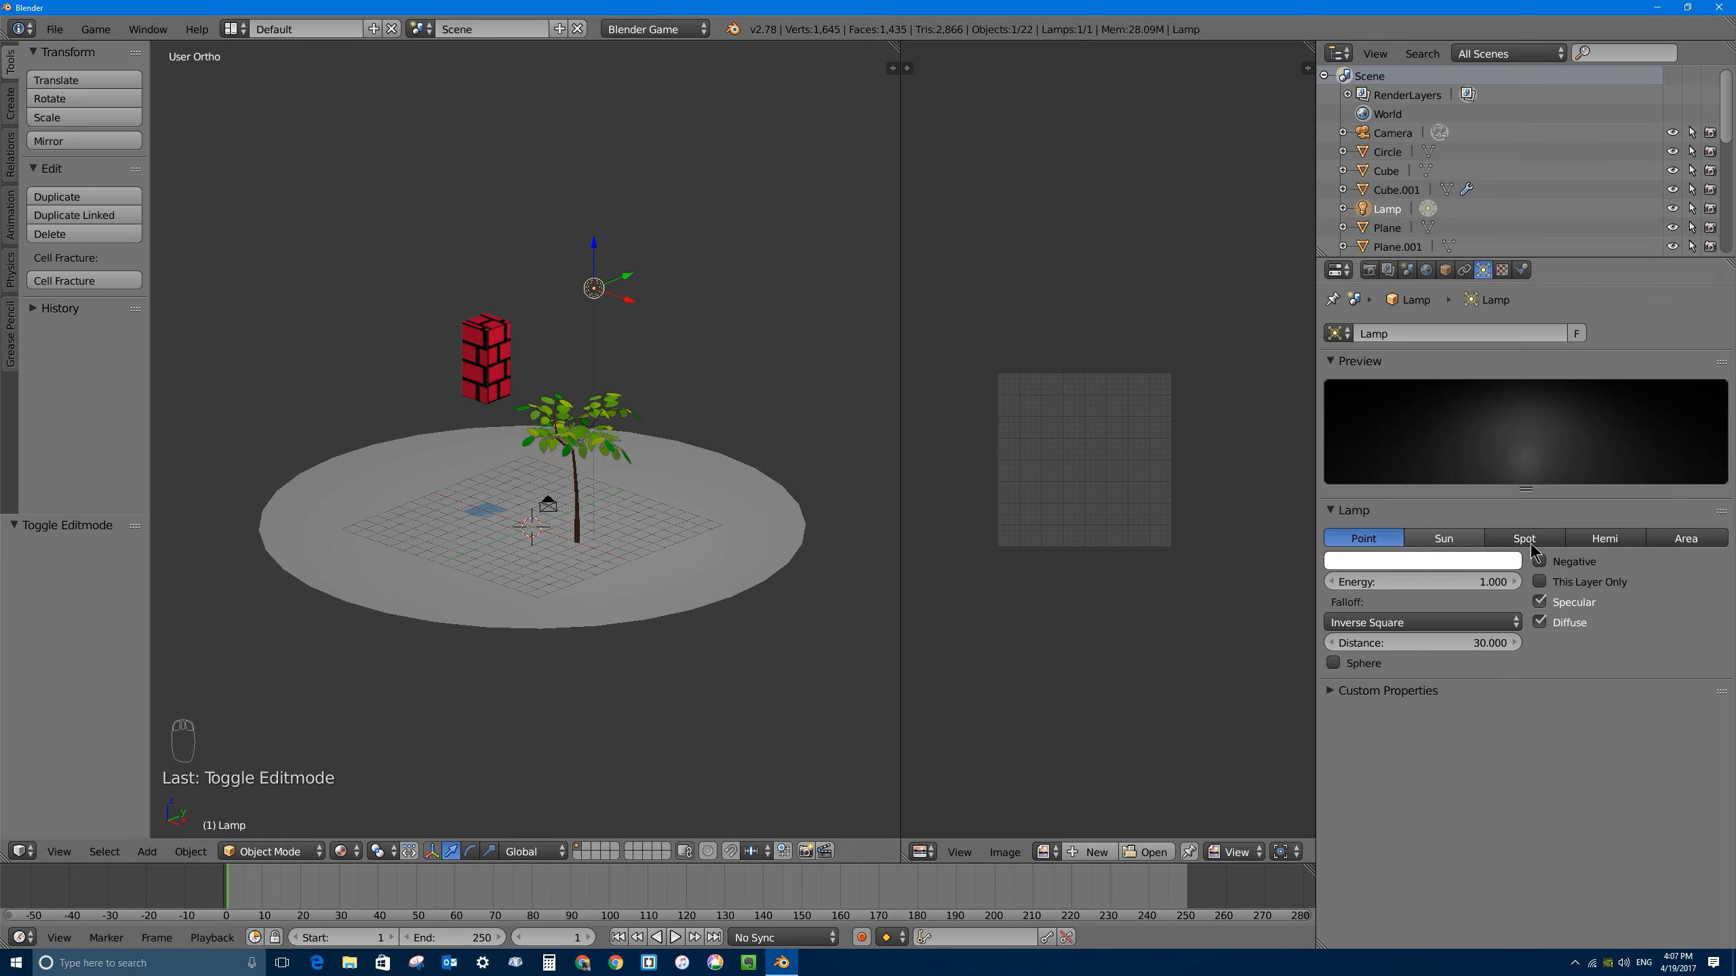
{"action": "middle_click_drag", "start_coordinate": [584, 320], "coordinate": [538, 483]}
Step: Select the blue plane and the monkey head together and move them above the ground, beyond the brick block
{"action": "right_click", "coordinate": [469, 528]}
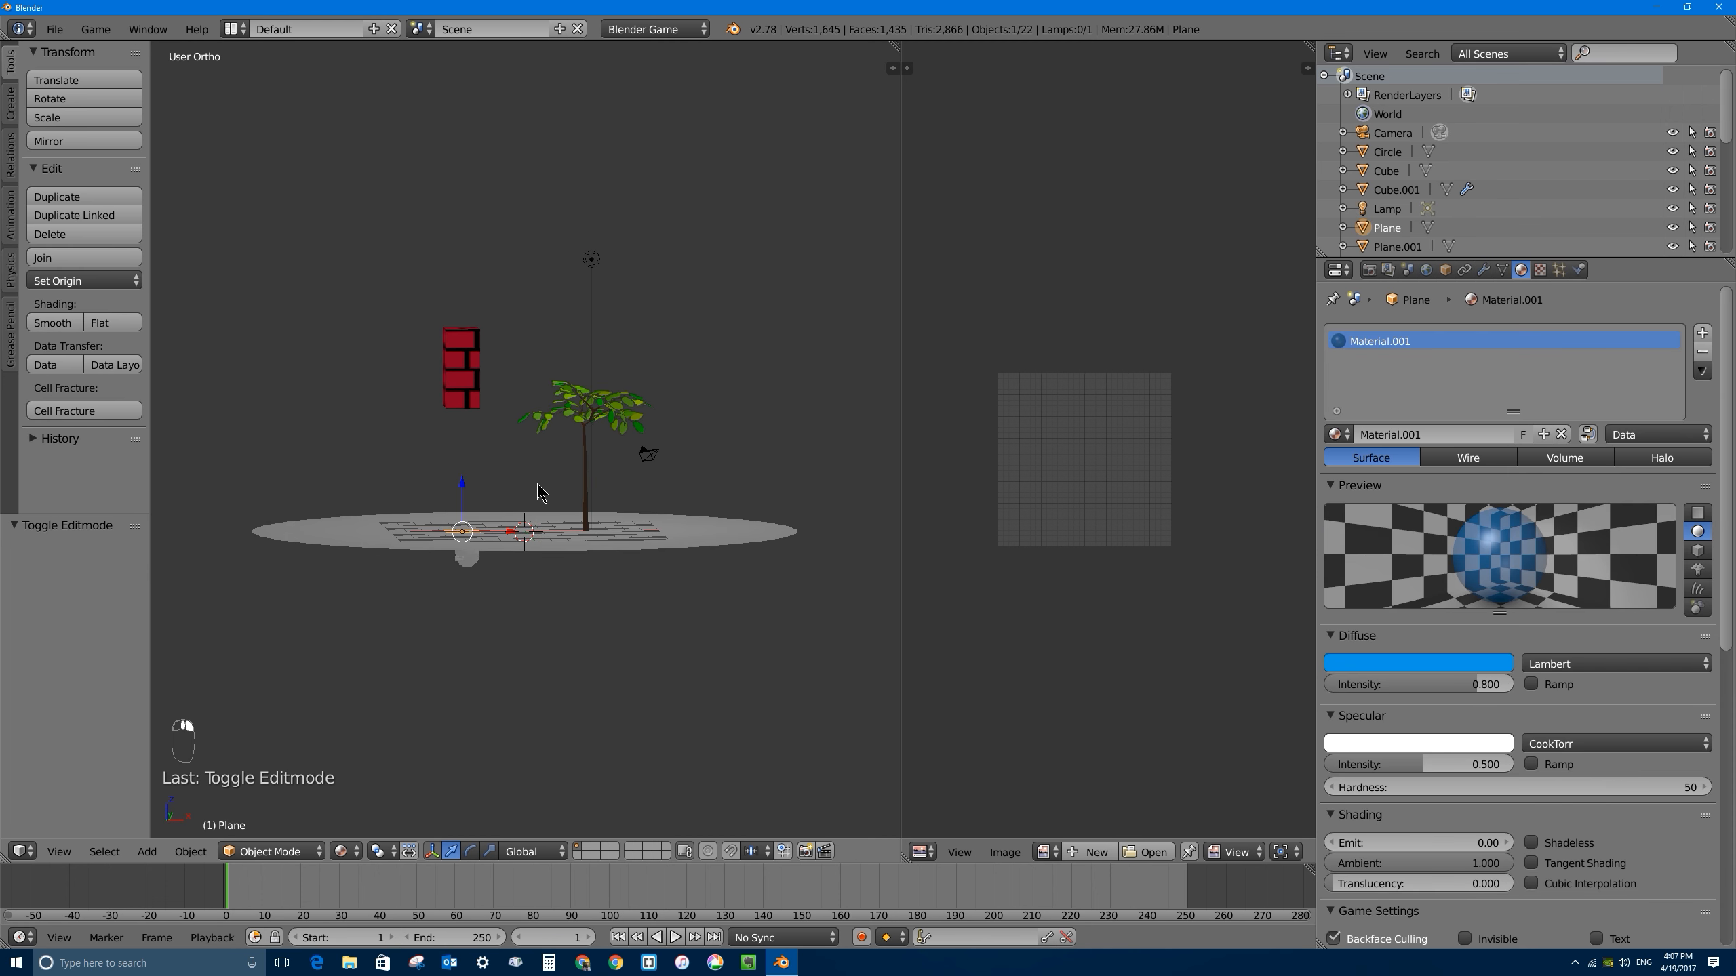
{"action": "right_click", "coordinate": [470, 558], "text": "shift"}
{"action": "left_click_drag", "start_coordinate": [459, 492], "coordinate": [364, 335]}
{"action": "middle_click_drag", "start_coordinate": [452, 316], "coordinate": [415, 339]}
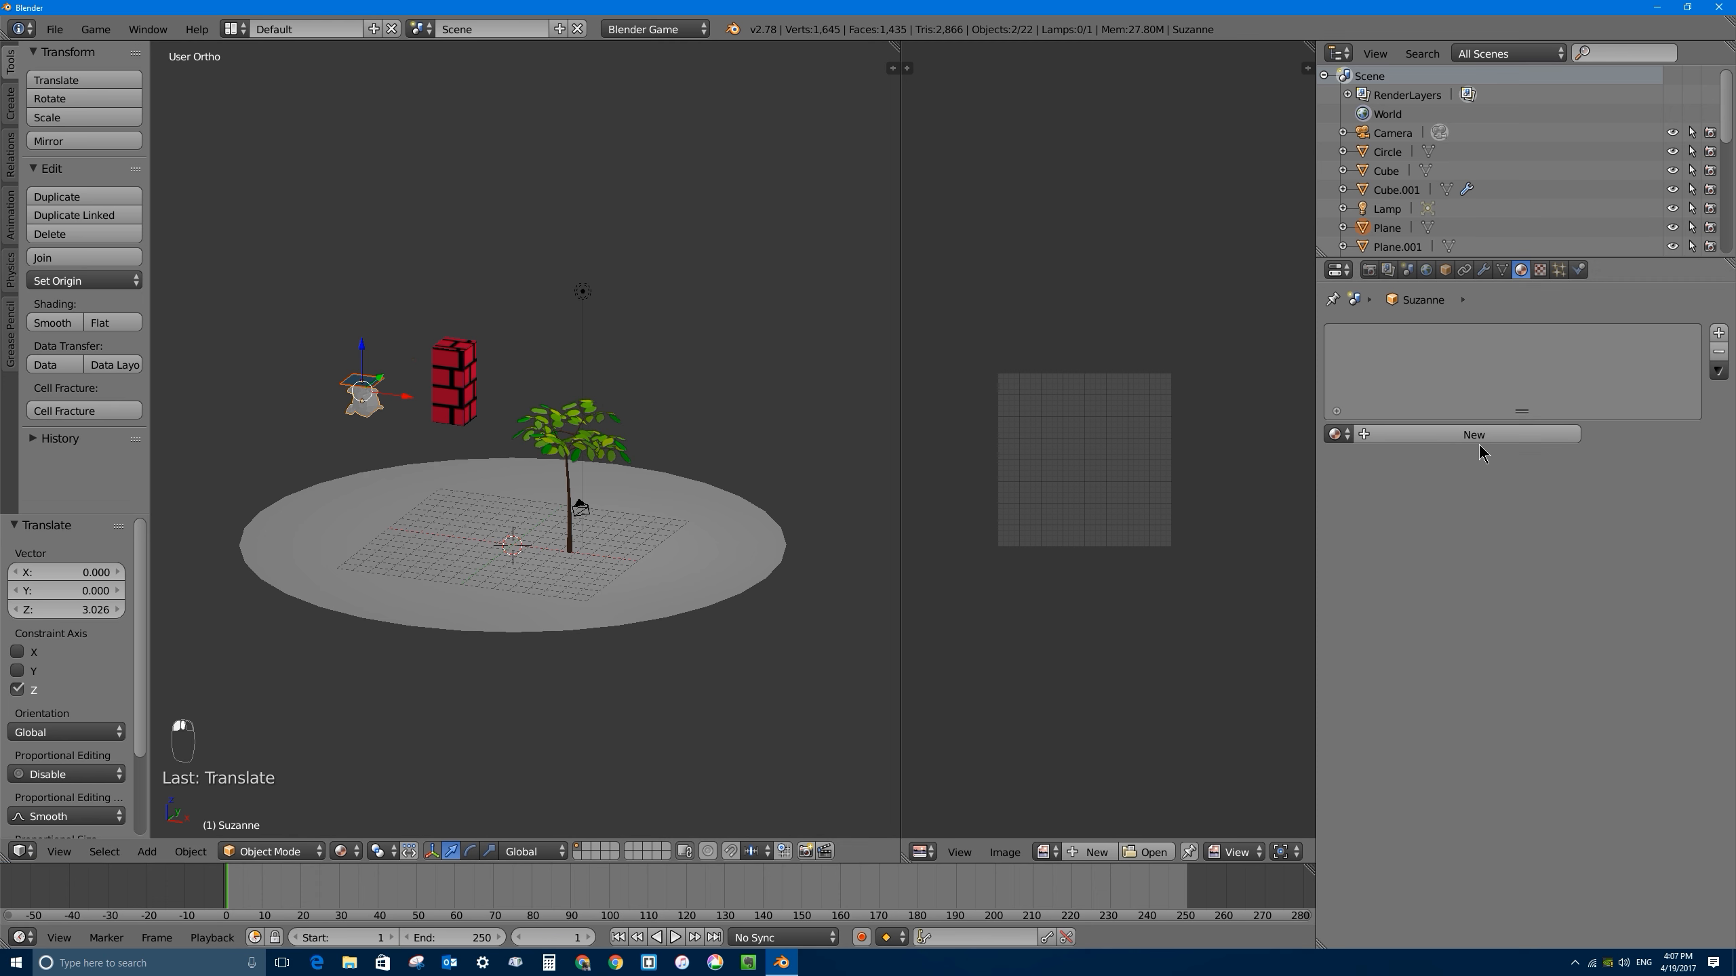
Step: Select the lamp above the tree and change its type to Sun
{"action": "right_click", "coordinate": [586, 293]}
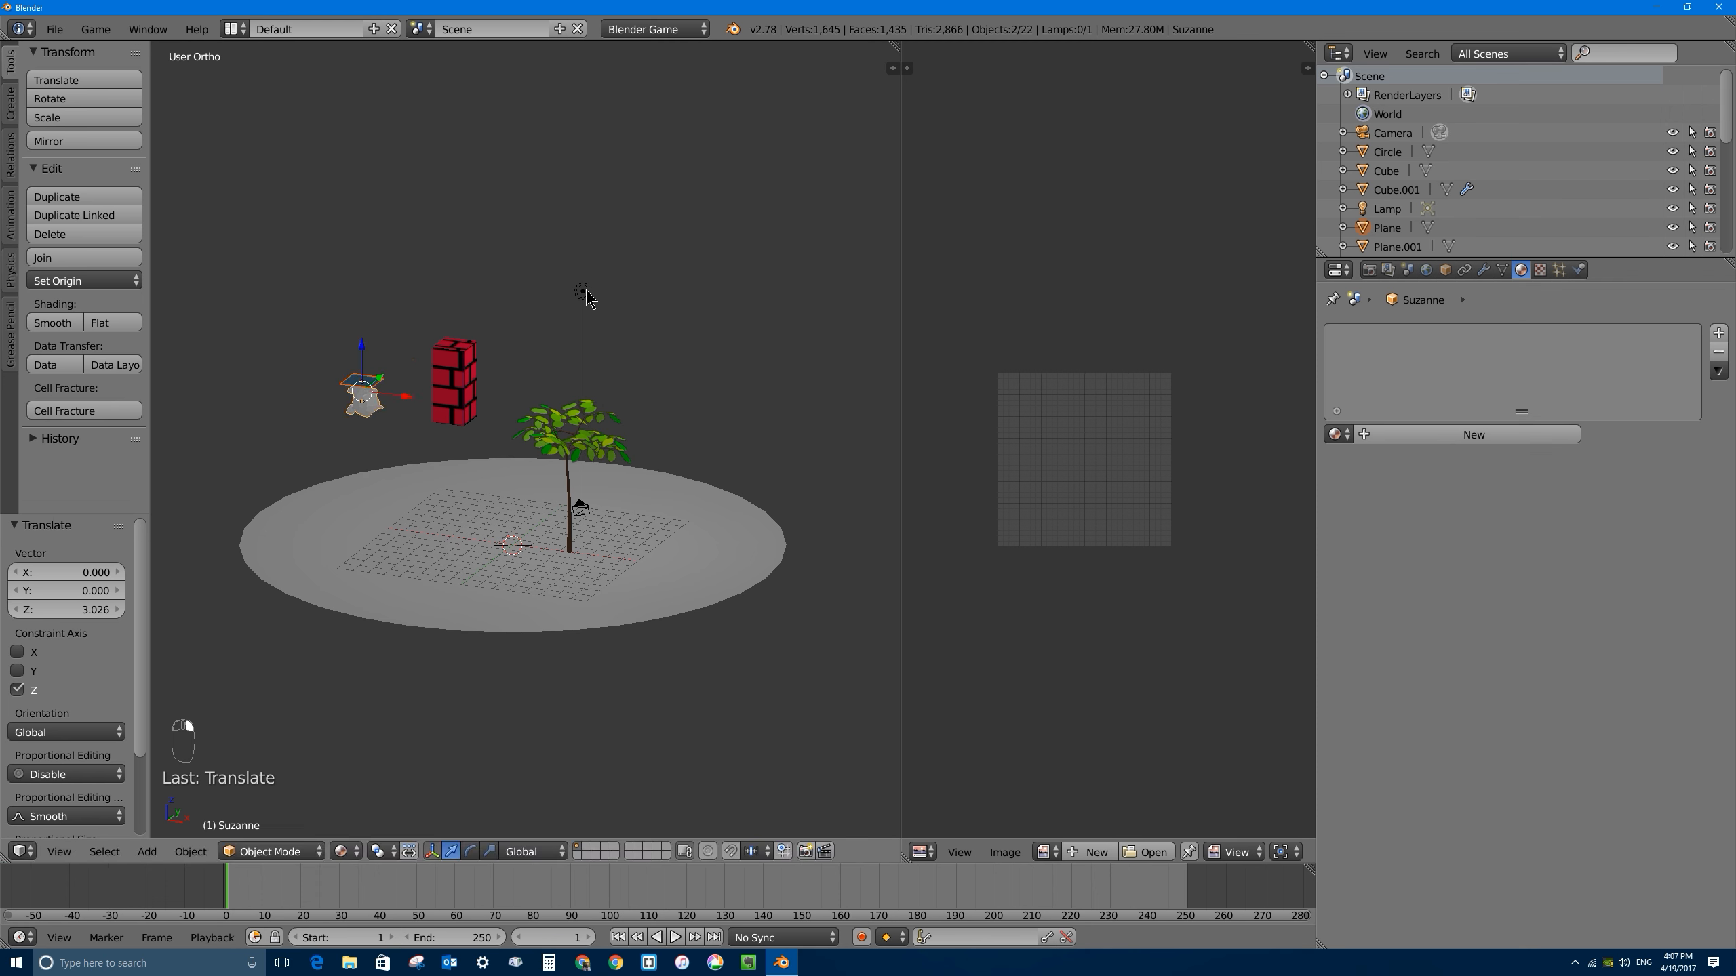
{"action": "middle_click_drag", "start_coordinate": [573, 255], "coordinate": [632, 294]}
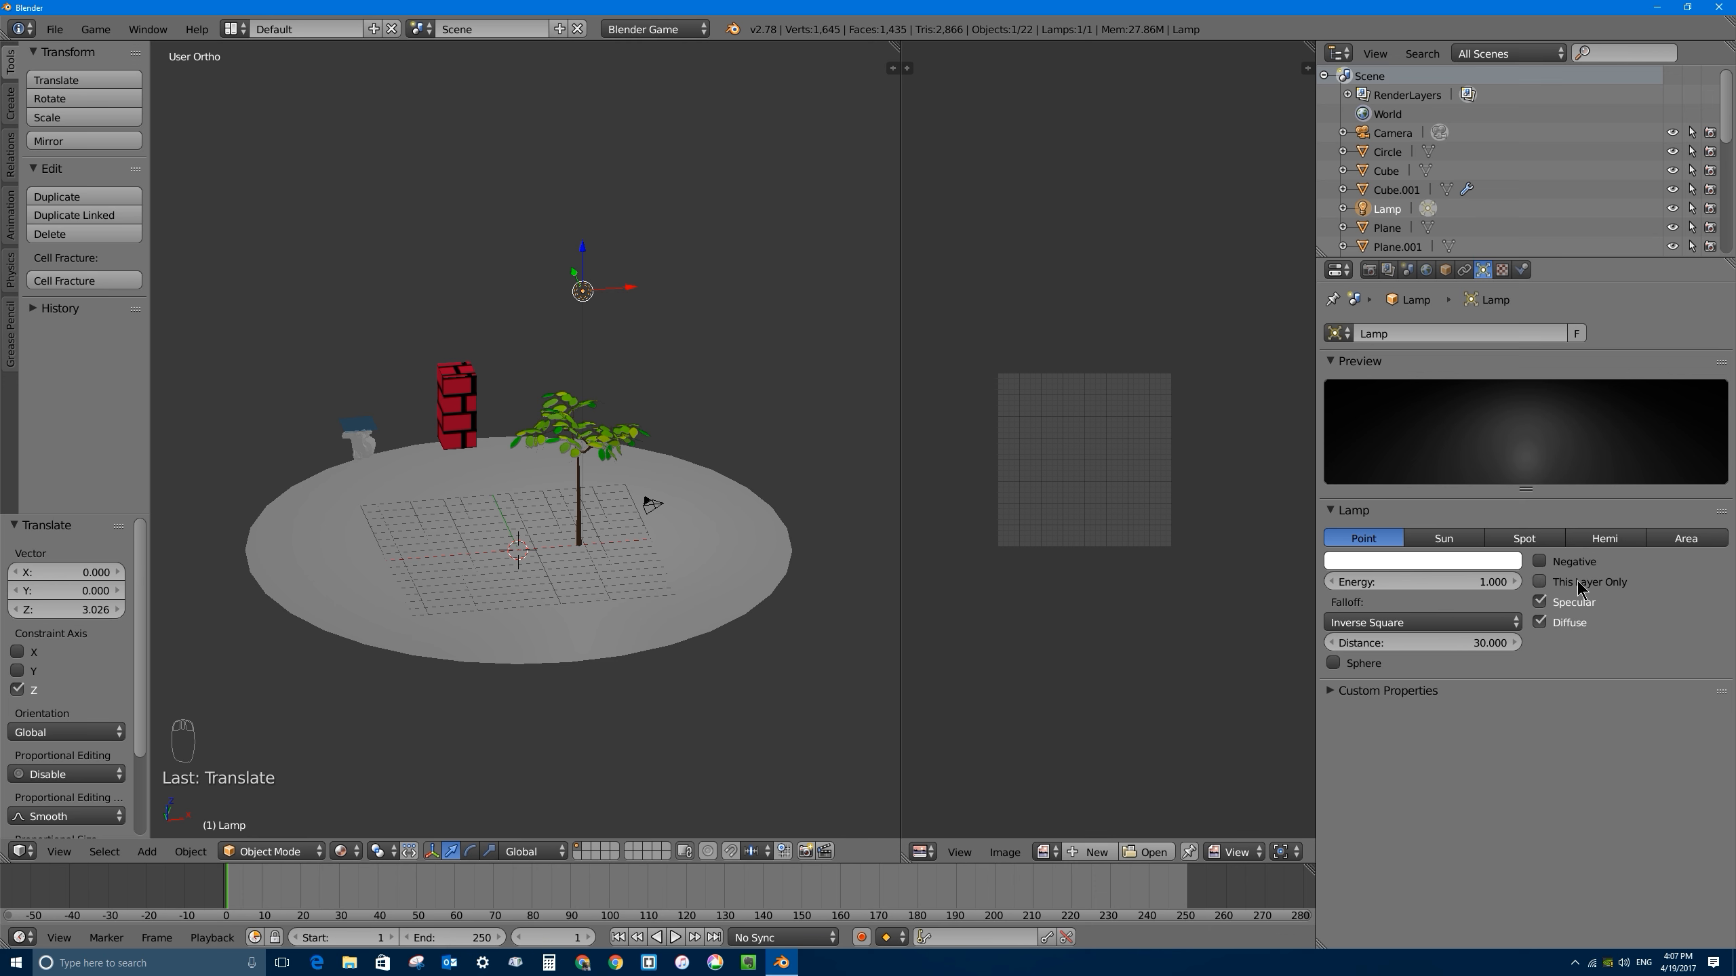
{"action": "left_click", "coordinate": [1445, 538]}
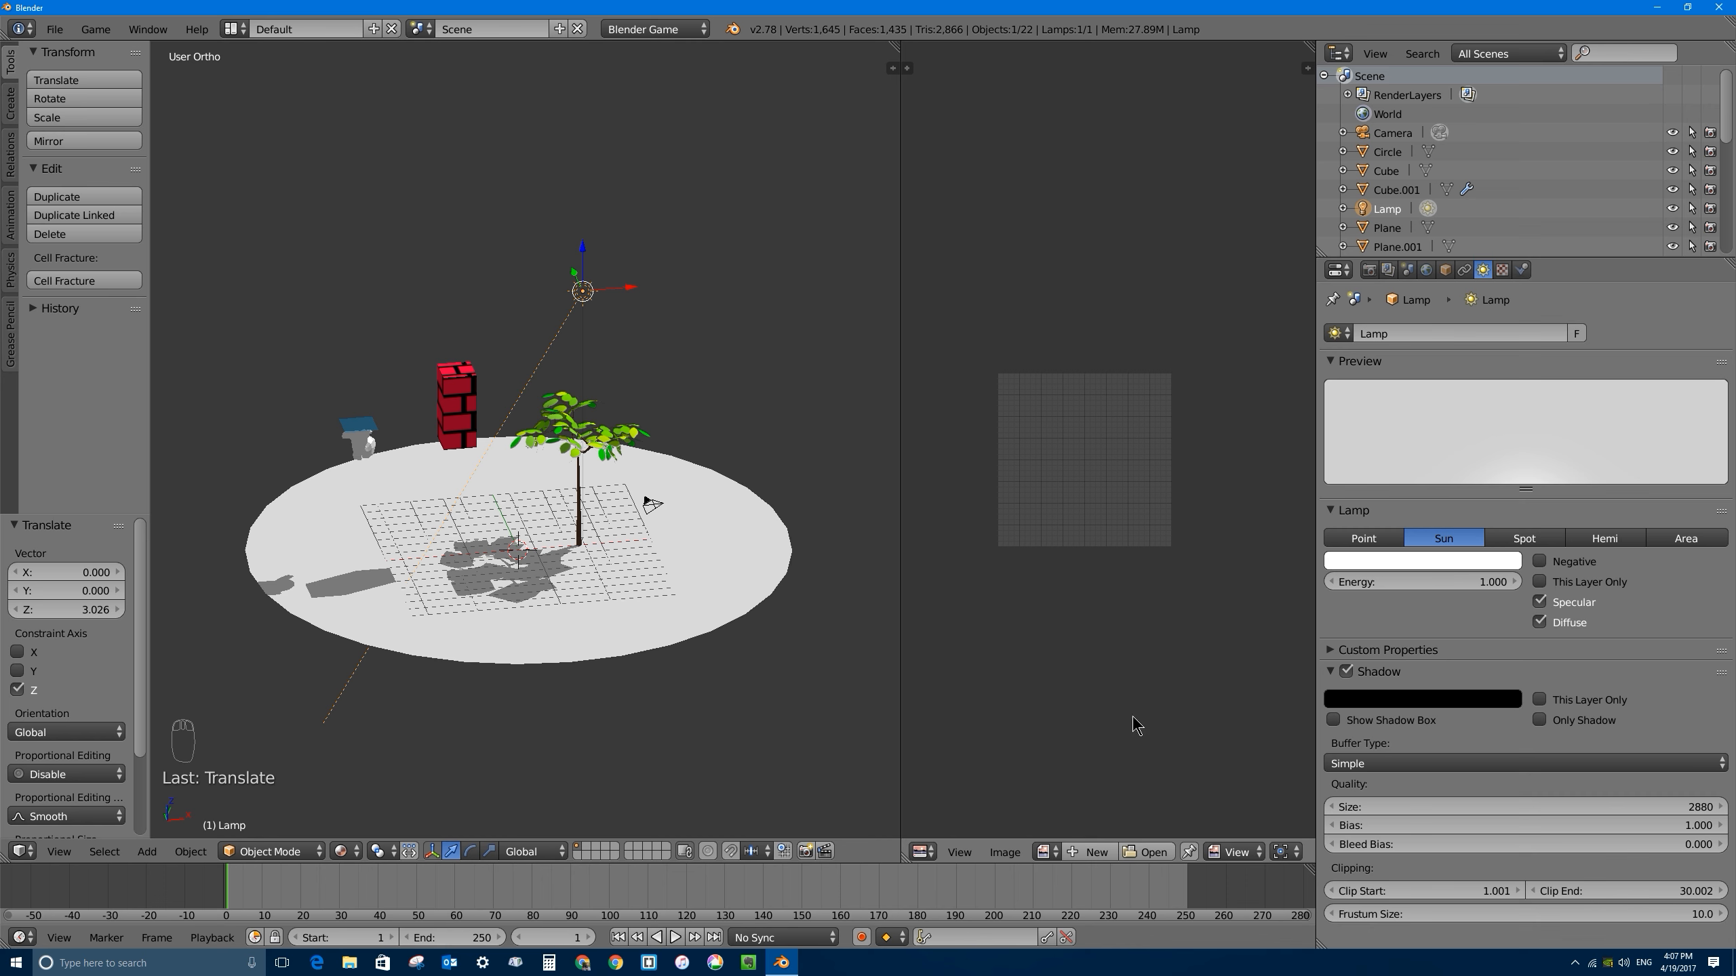
Step: Show the sun lamp's shadow box and move the lamp about 19.064 along X
{"action": "scroll", "coordinate": [547, 419], "scroll_direction": "down", "scroll_amount": 5}
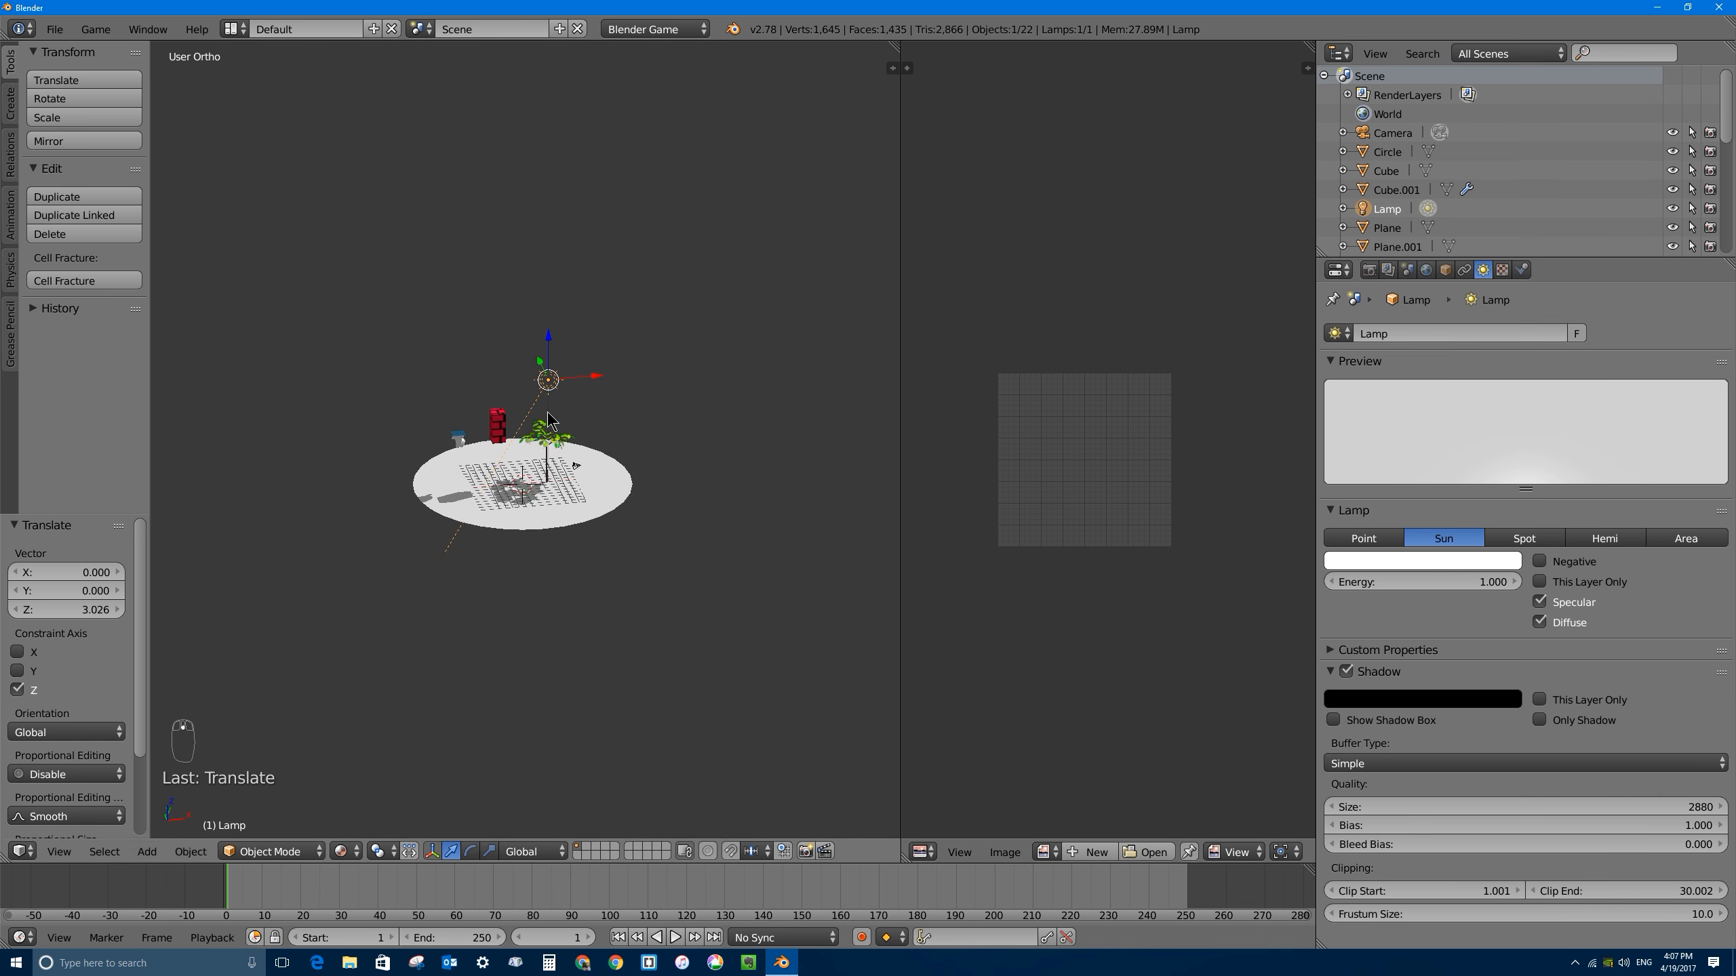
{"action": "scroll", "coordinate": [547, 418], "scroll_direction": "up", "scroll_amount": 2}
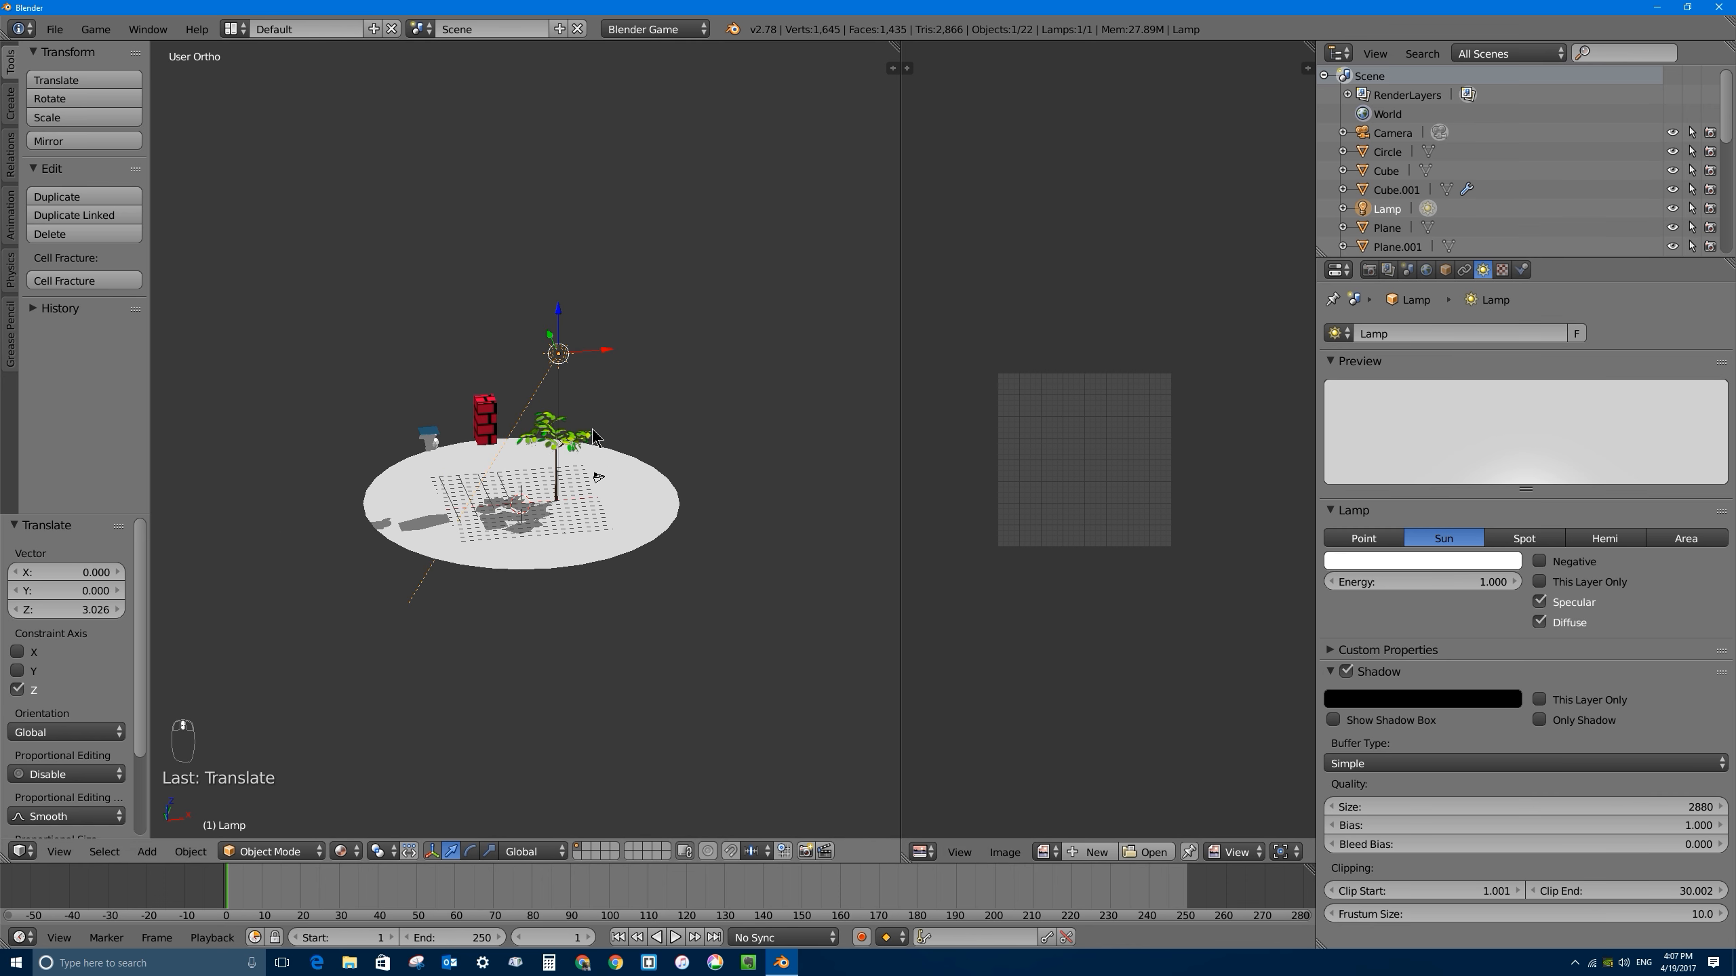
{"action": "left_click", "coordinate": [1333, 720]}
{"action": "middle_click_drag", "start_coordinate": [444, 438], "coordinate": [535, 399]}
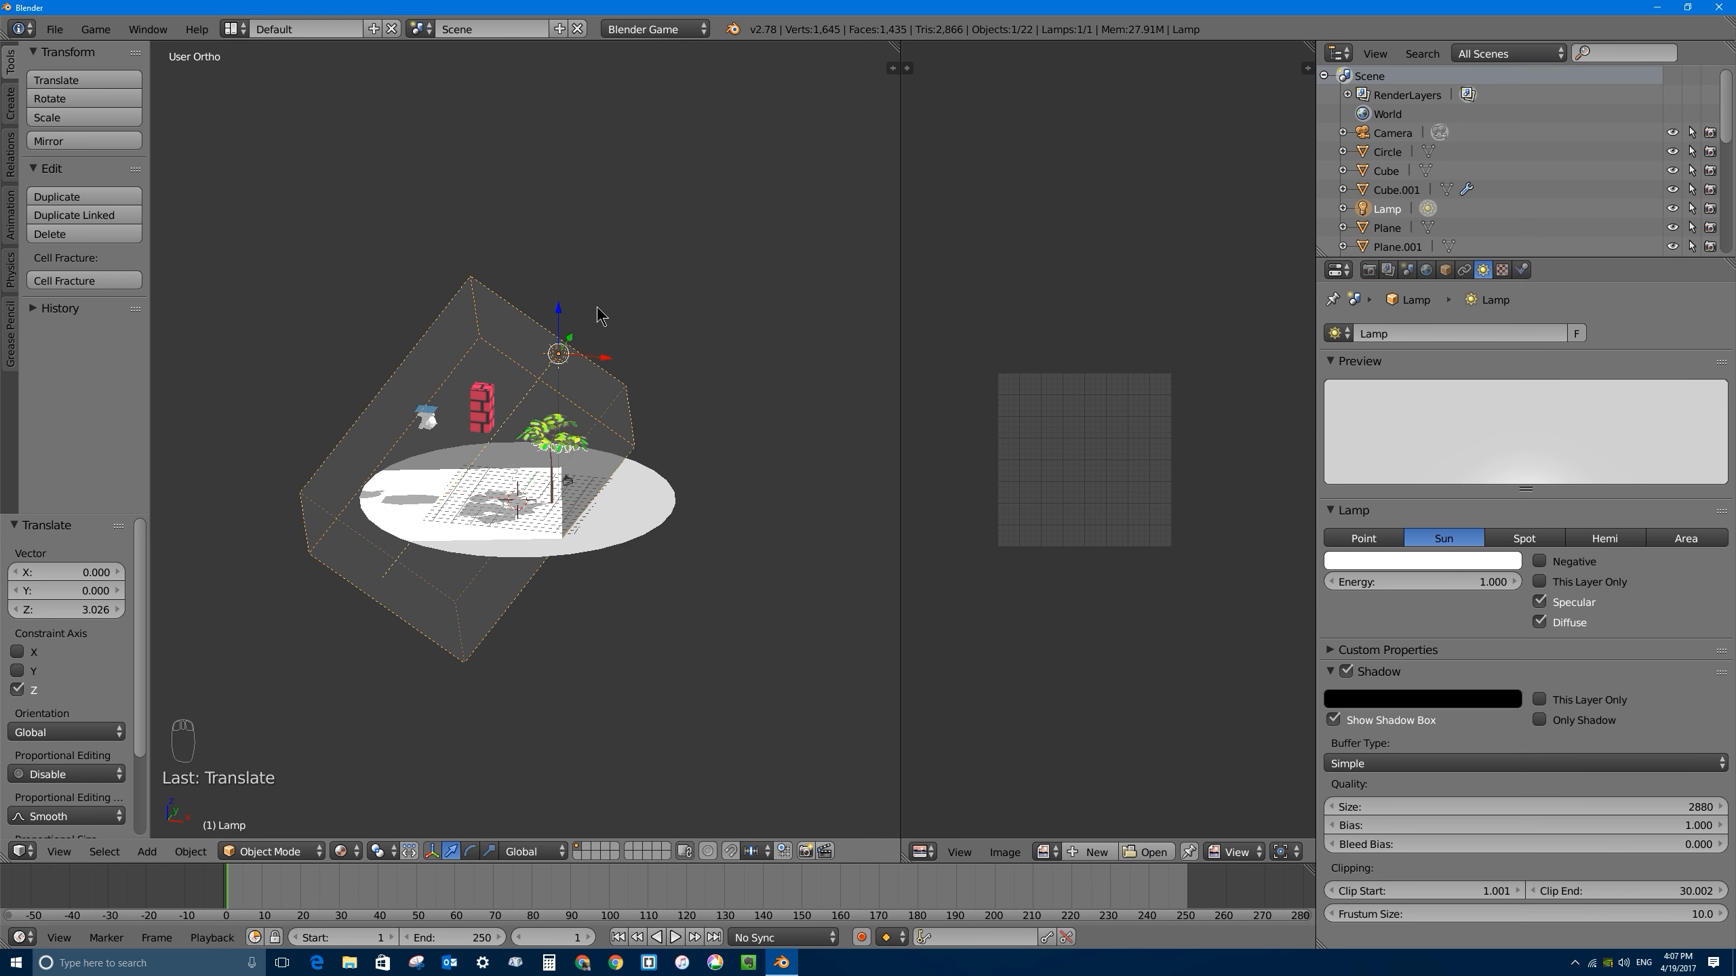
{"action": "left_click_drag", "start_coordinate": [604, 356], "coordinate": [663, 350]}
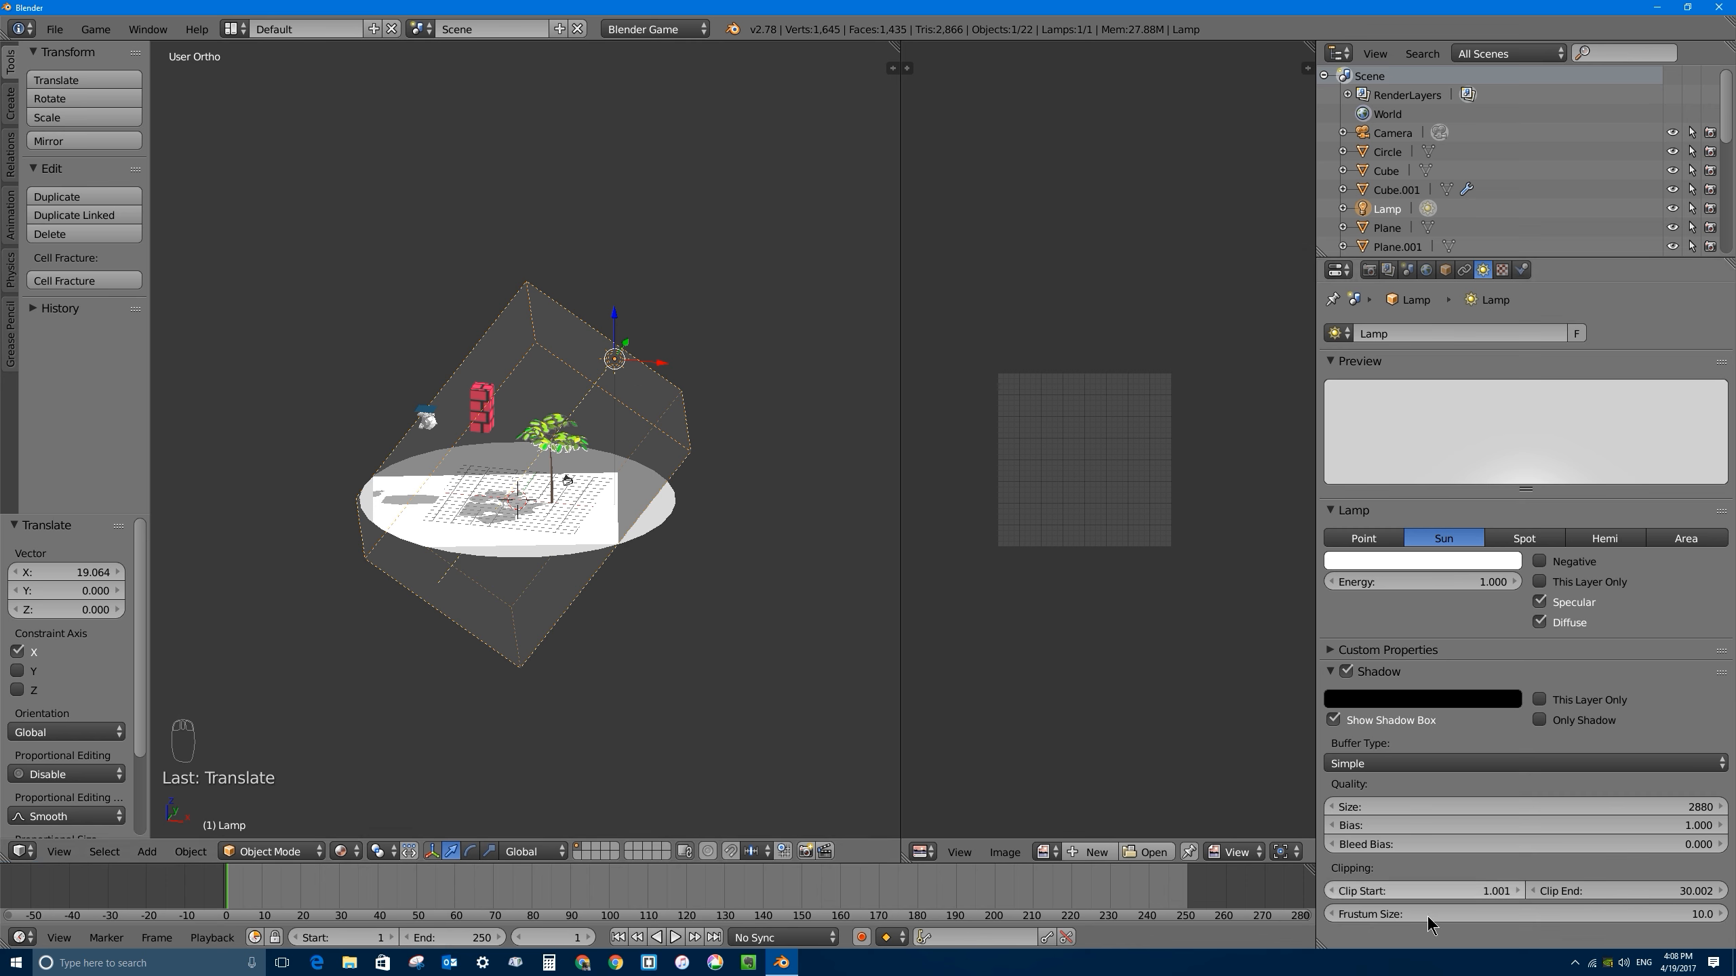
Step: Increase the shadow's Frustum Size to 24.4 and check the tree's shadow in the game preview
{"action": "left_click_drag", "start_coordinate": [1400, 914], "coordinate": [1548, 914]}
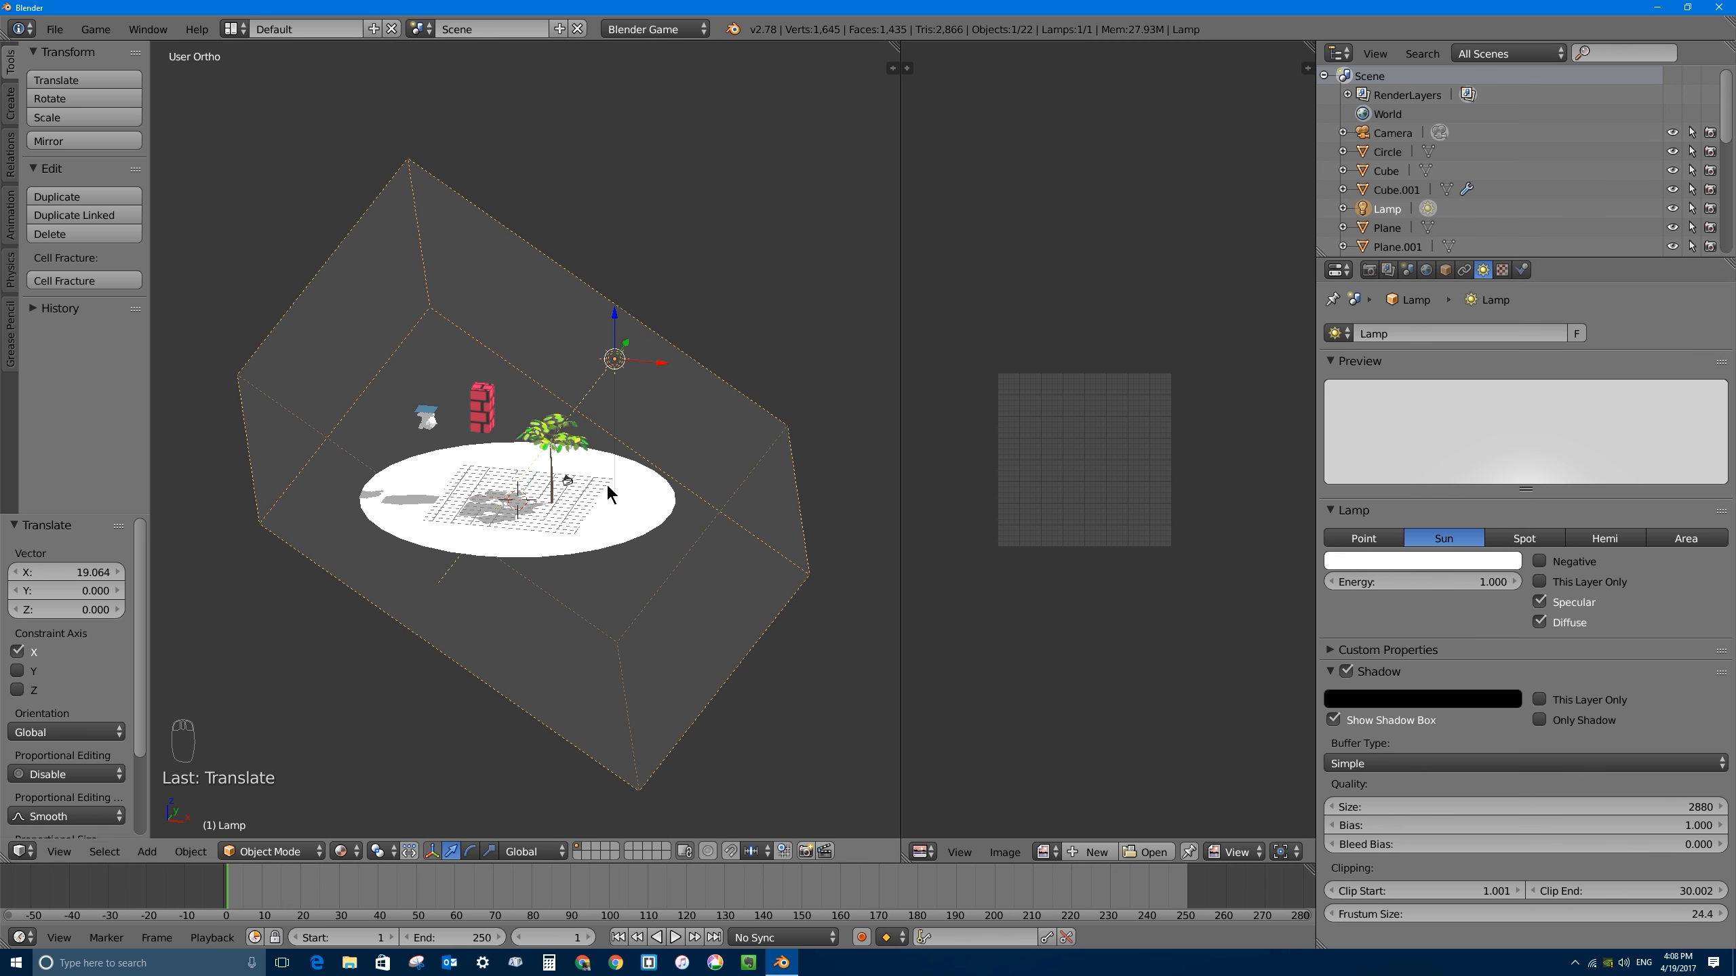
{"action": "scroll", "coordinate": [512, 508], "scroll_direction": "up", "scroll_amount": 3}
{"action": "scroll", "coordinate": [442, 605], "scroll_direction": "up", "scroll_amount": 2}
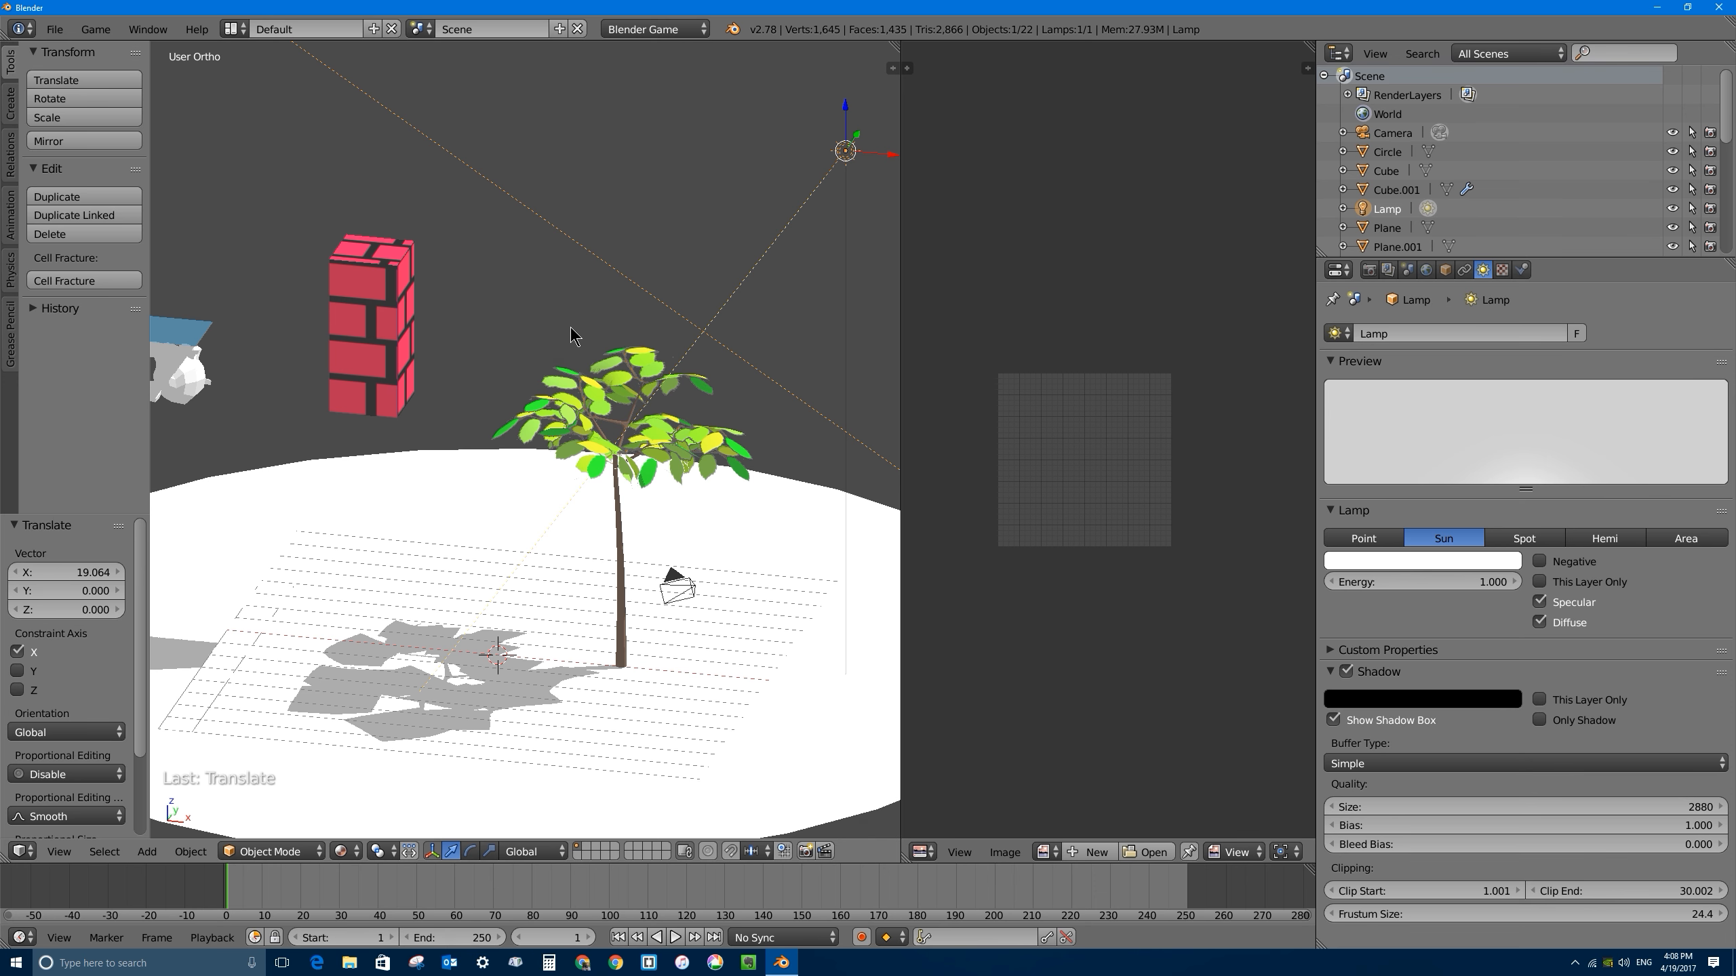
{"action": "key", "text": "p"}
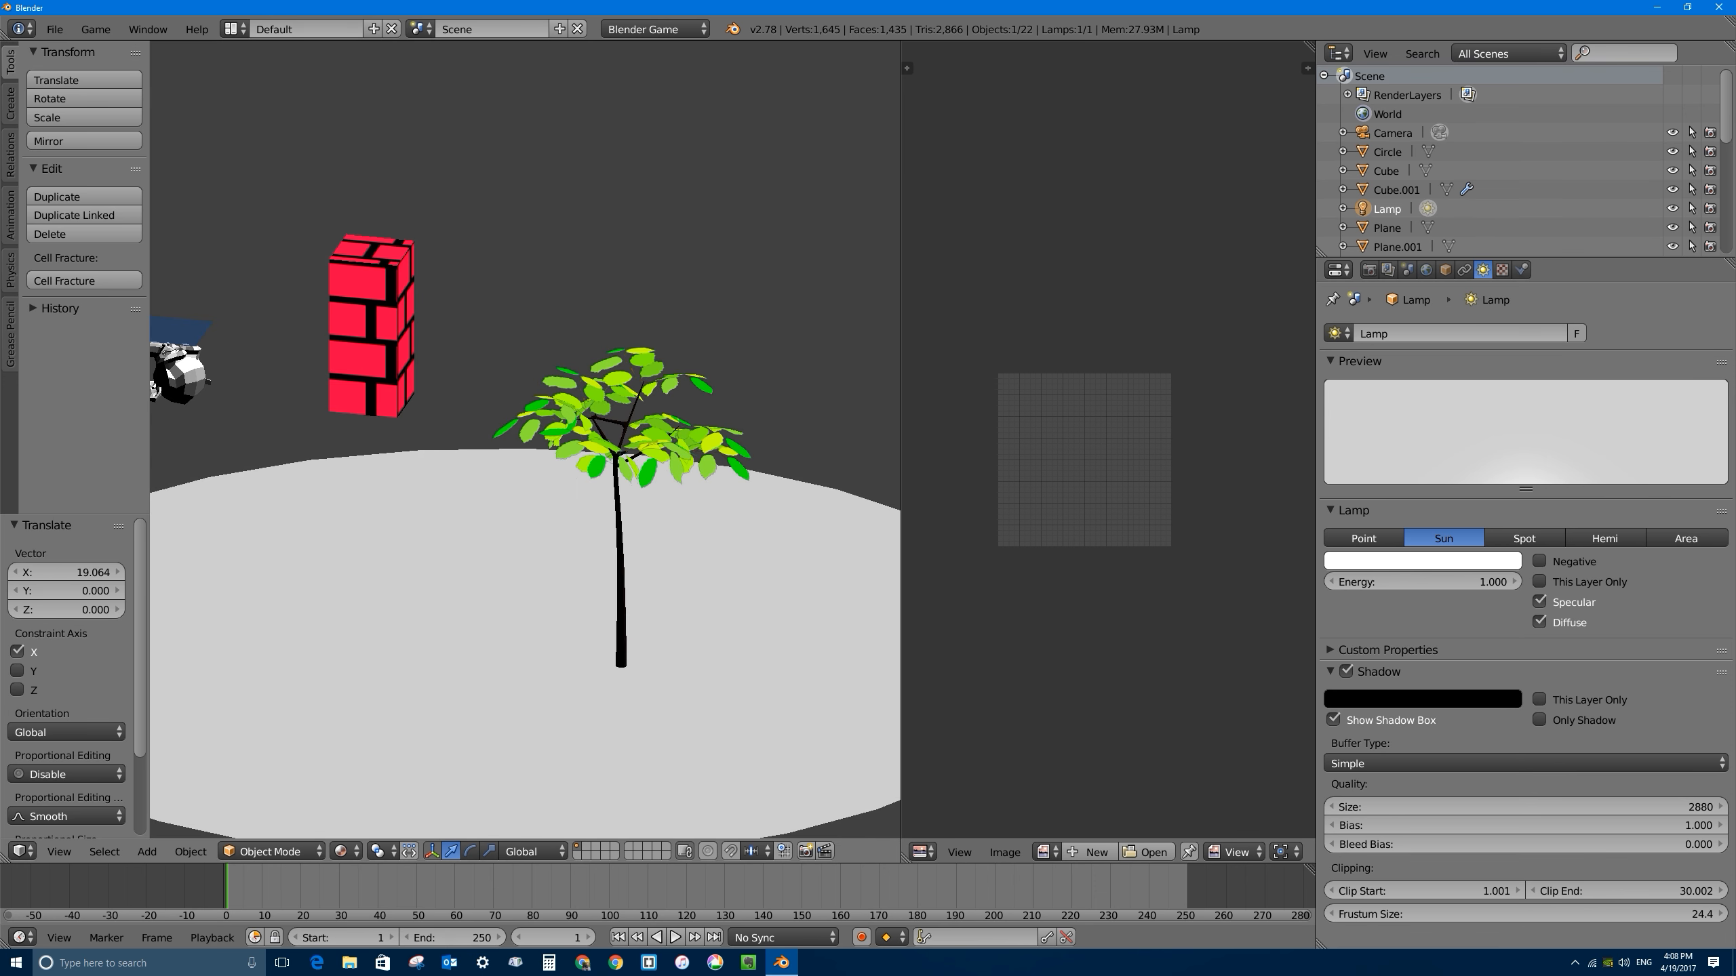
{"action": "key", "text": "Escape"}
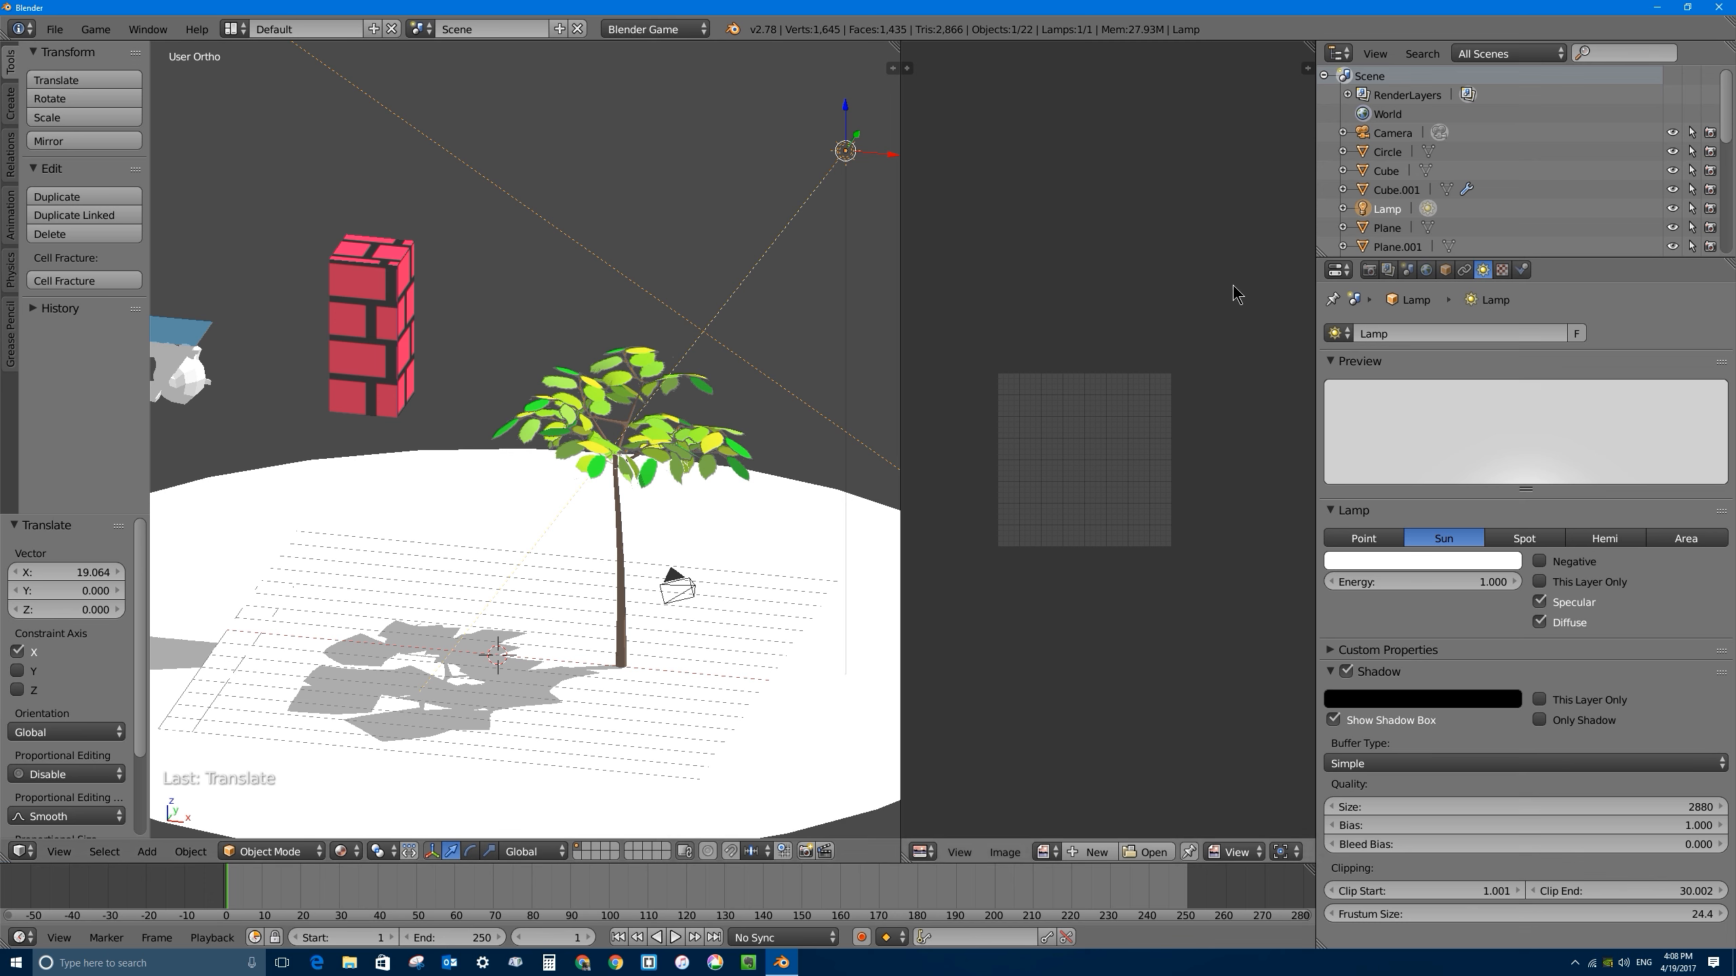
Step: Switch the scene's game shading from Multitexture to GLSL and run the game preview to check the shadows
{"action": "left_click", "coordinate": [1369, 269]}
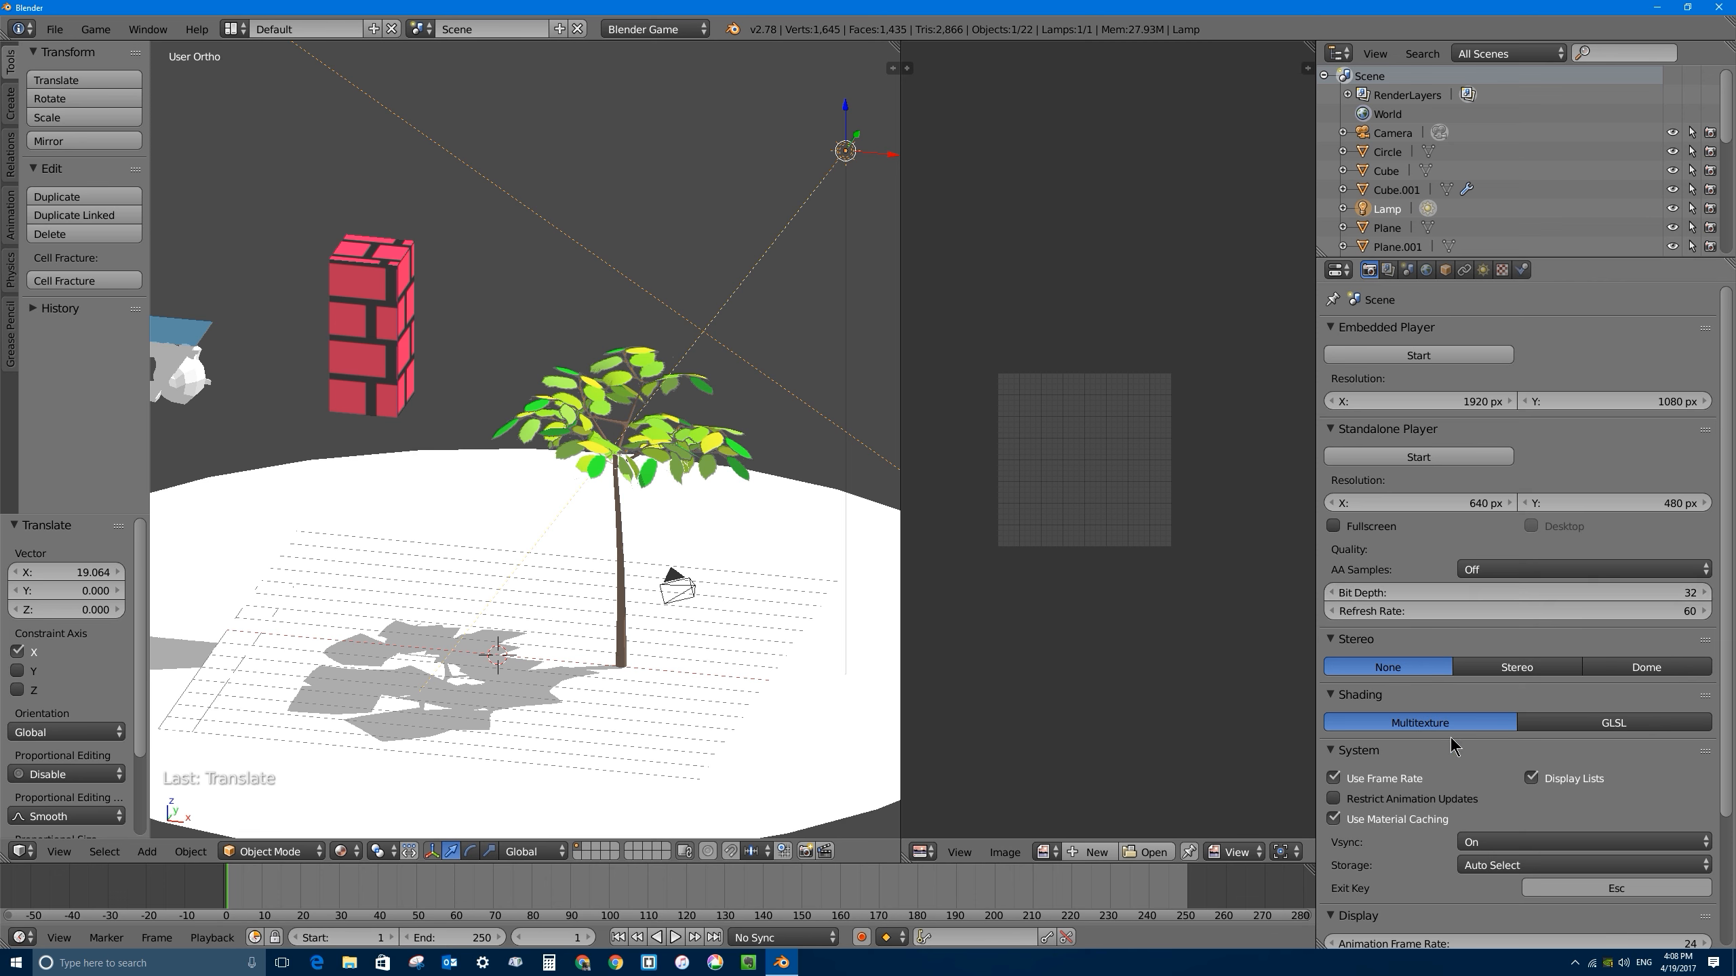
{"action": "left_click", "coordinate": [1609, 724]}
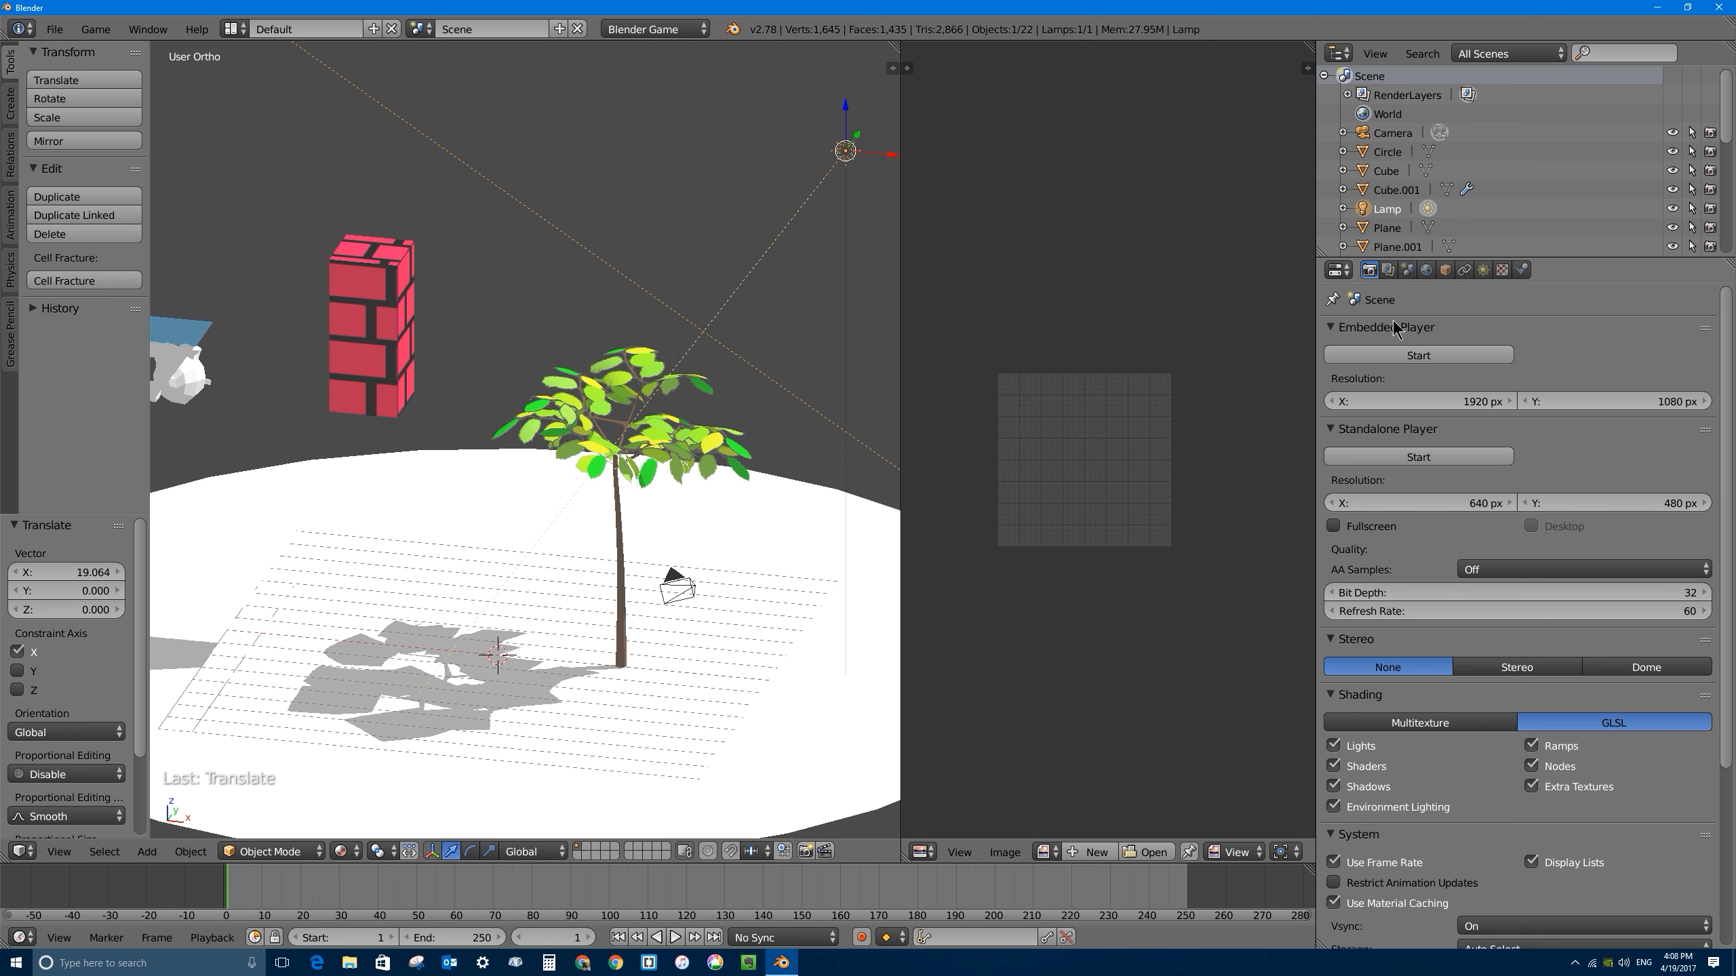
{"action": "key", "text": "p"}
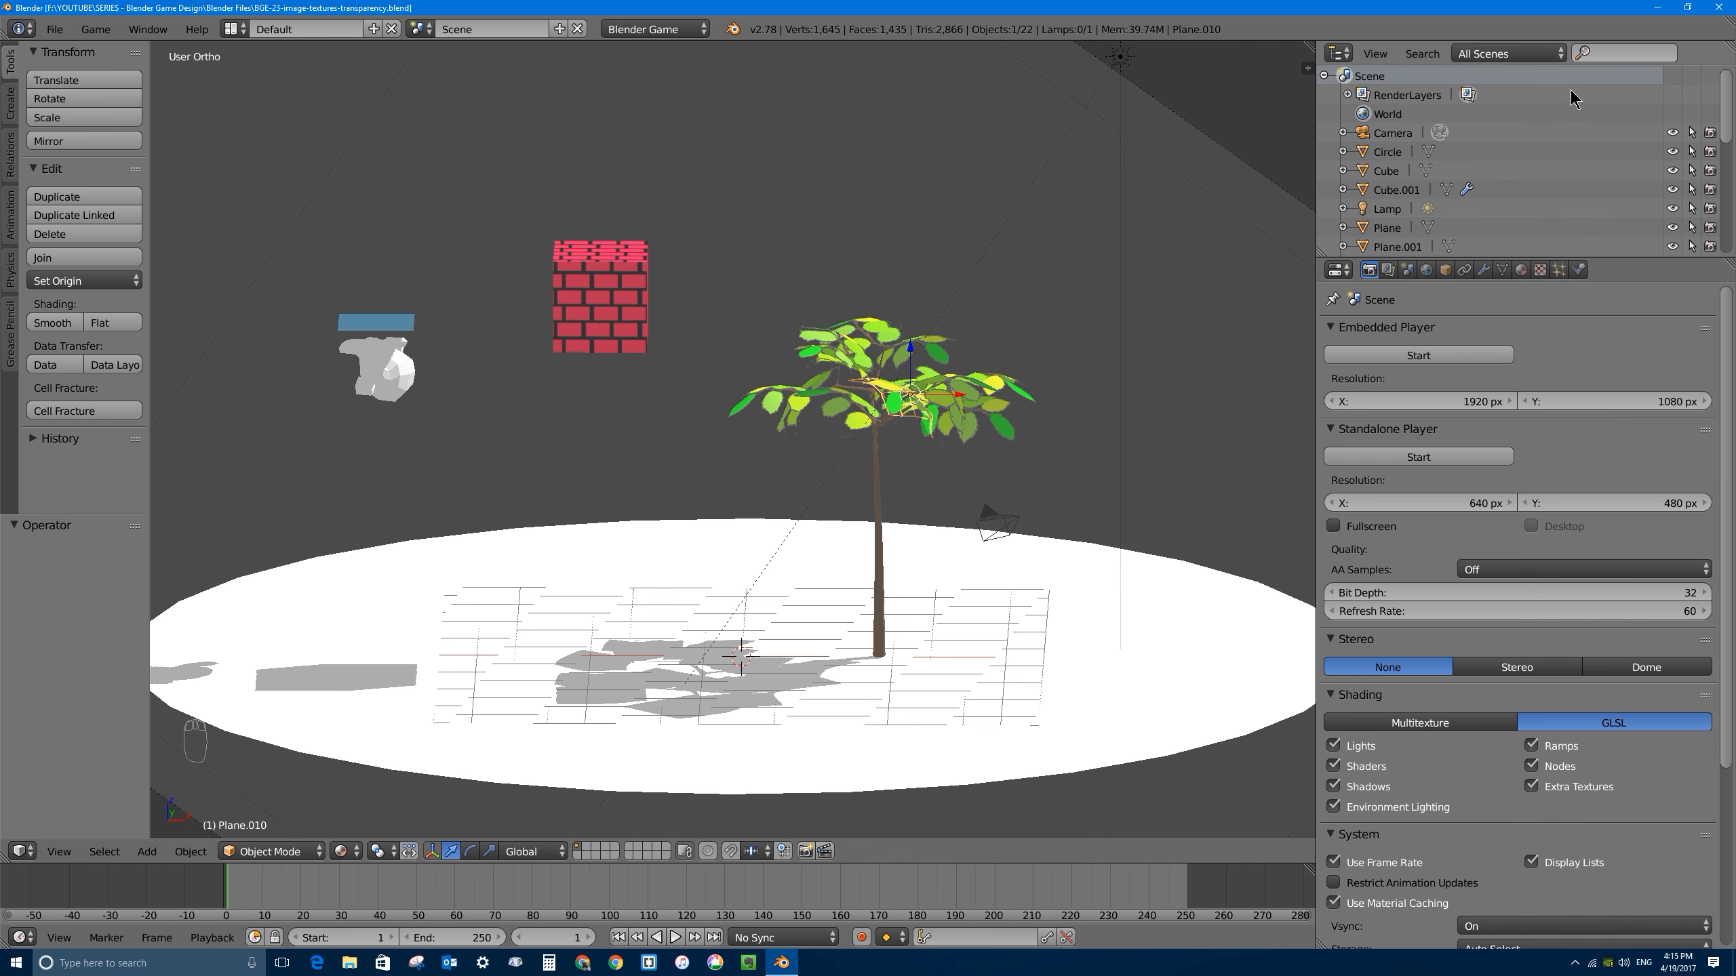
Step: Minimize the window to view the brick and leaf texture files on the desktop, and restore it
{"action": "left_click", "coordinate": [1656, 6]}
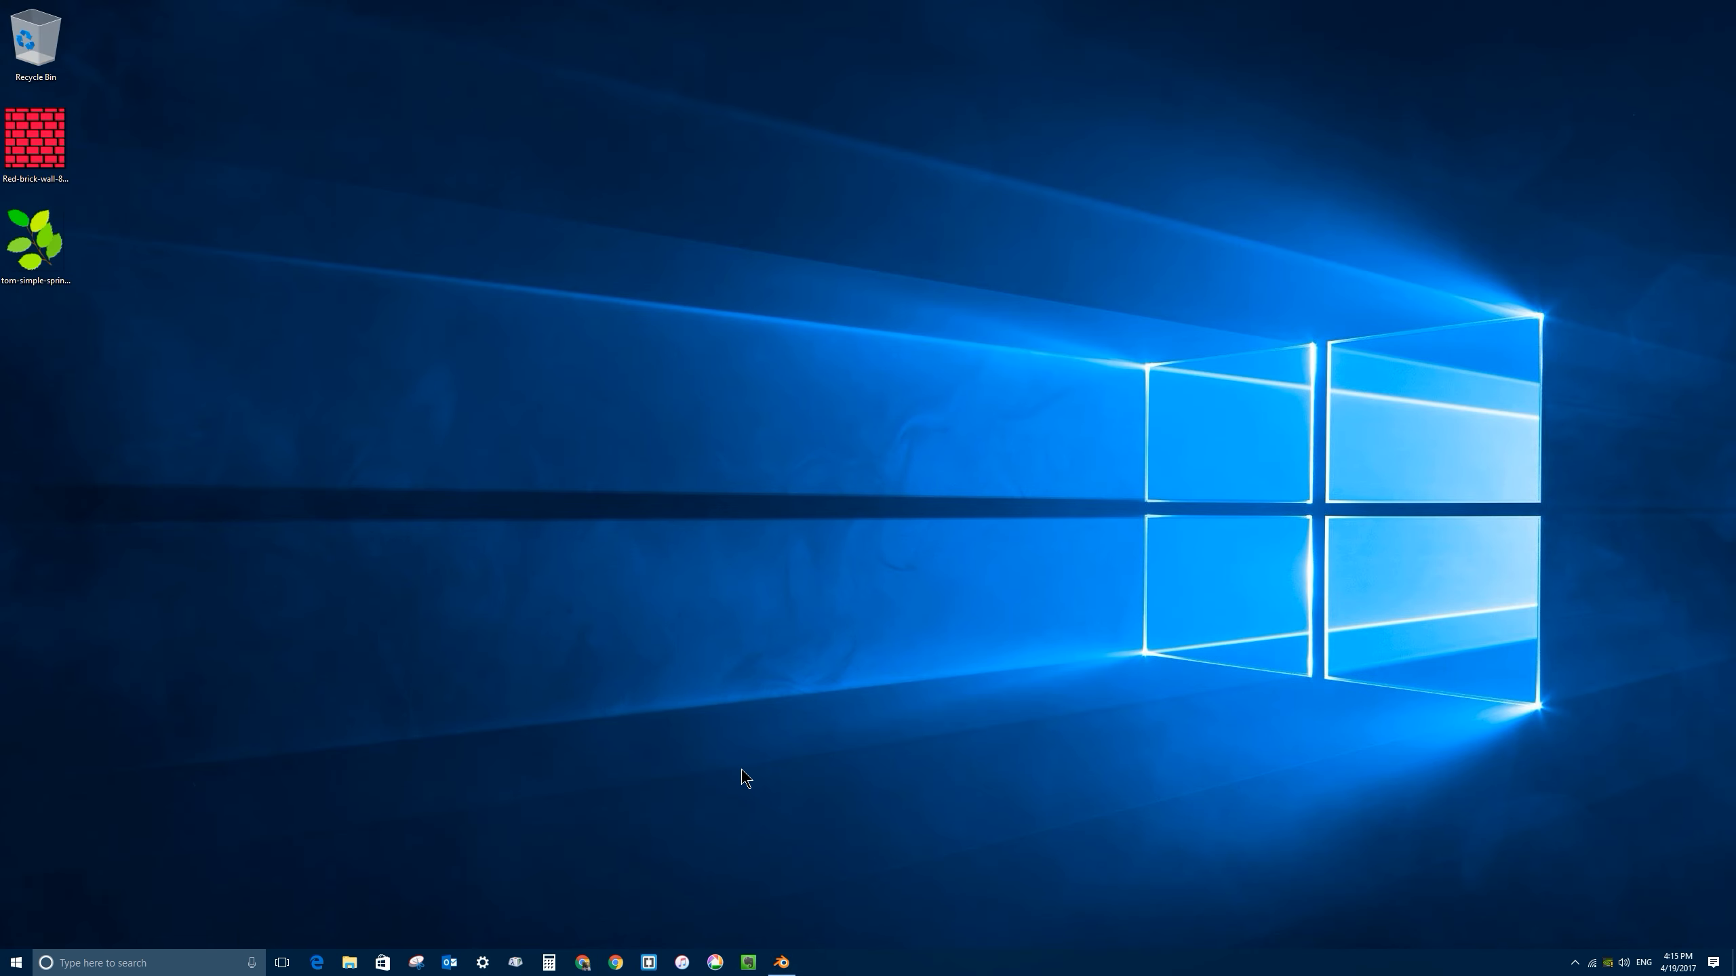
{"action": "left_click", "coordinate": [781, 962]}
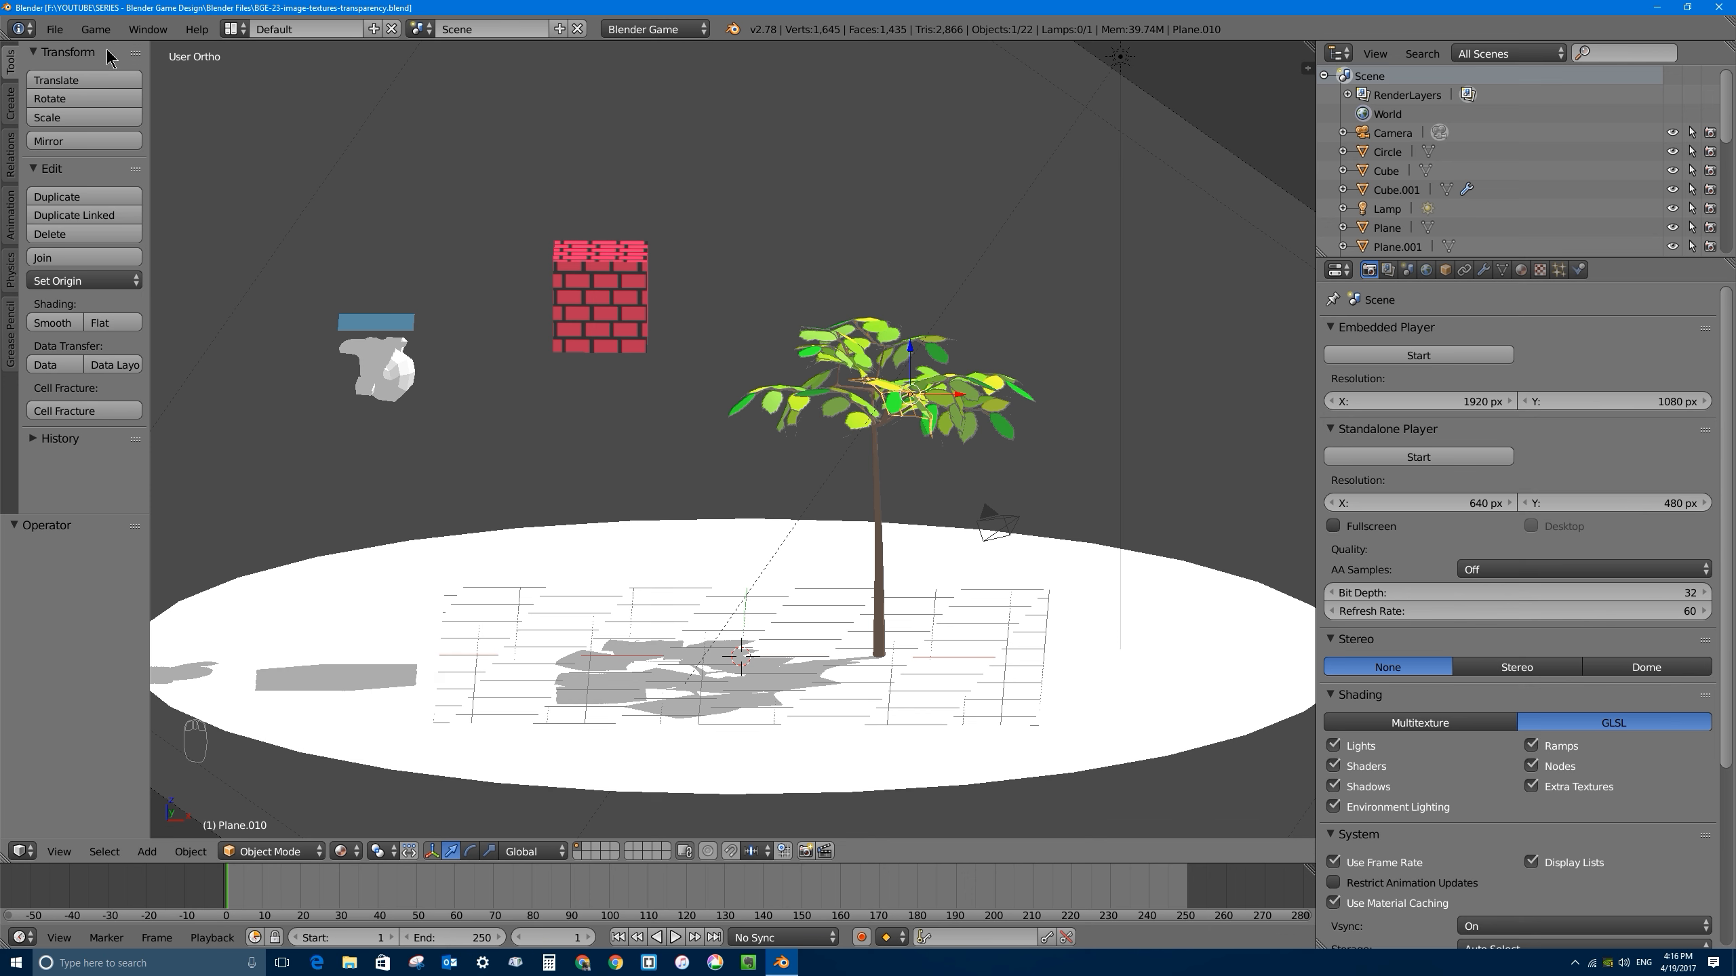
Step: Pack all external texture files into the .blend file
{"action": "left_click", "coordinate": [55, 29]}
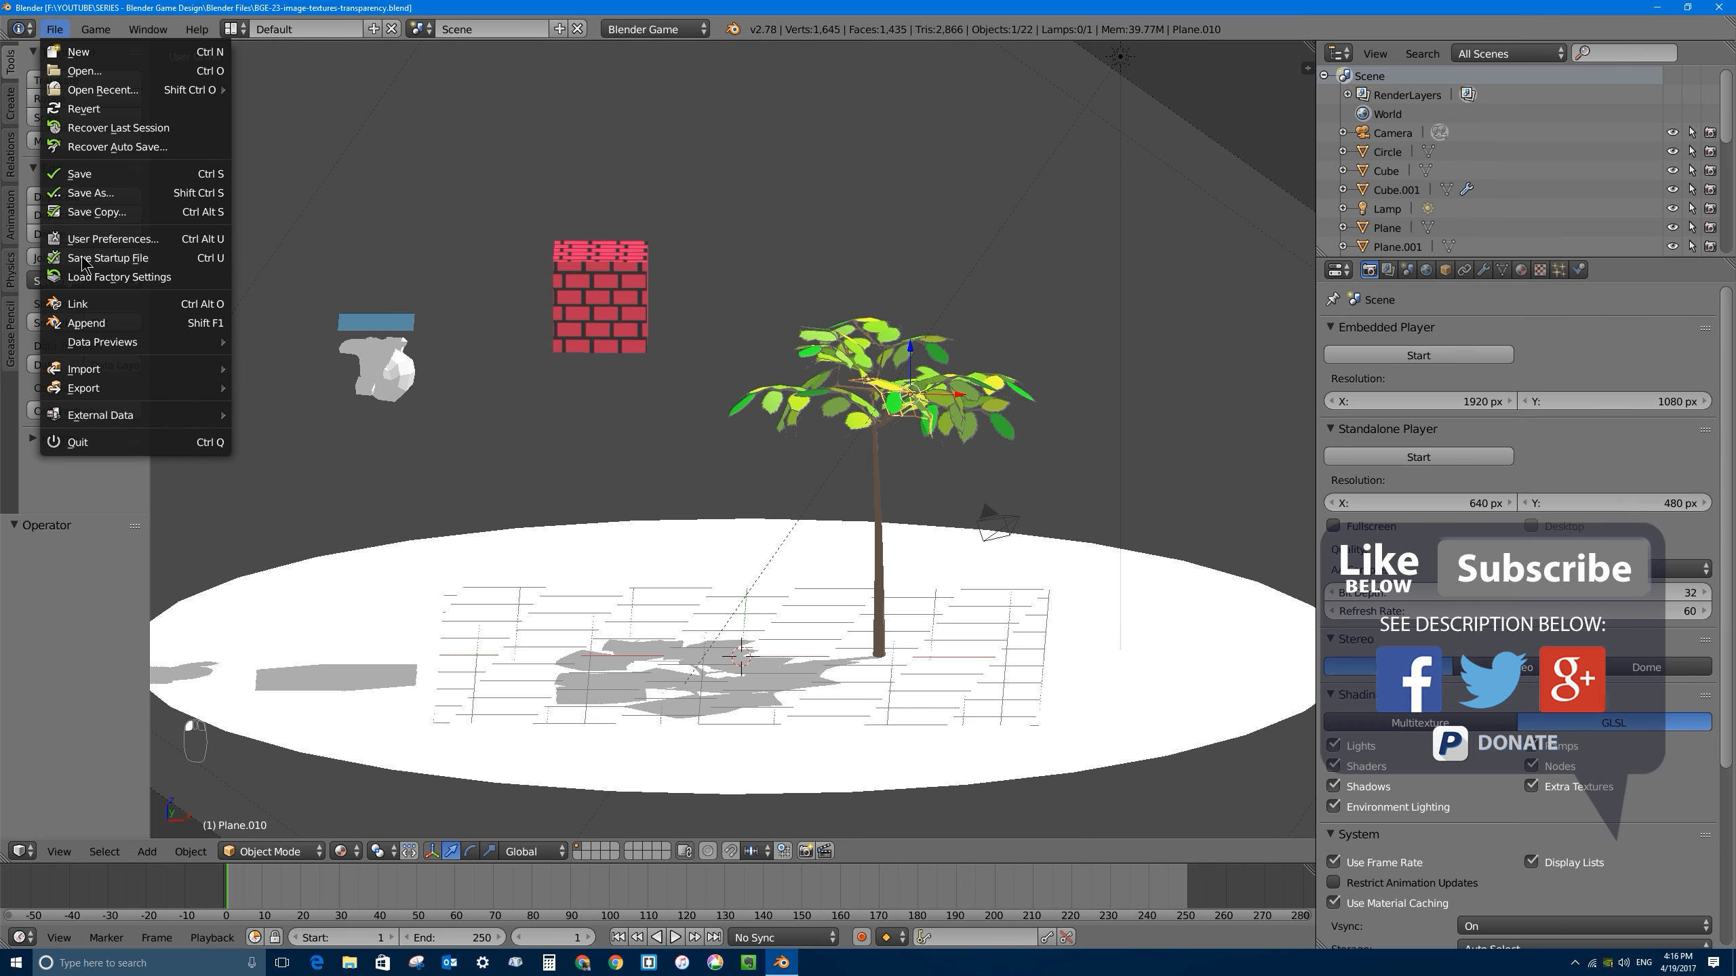
{"action": "mouse_move", "coordinate": [171, 427]}
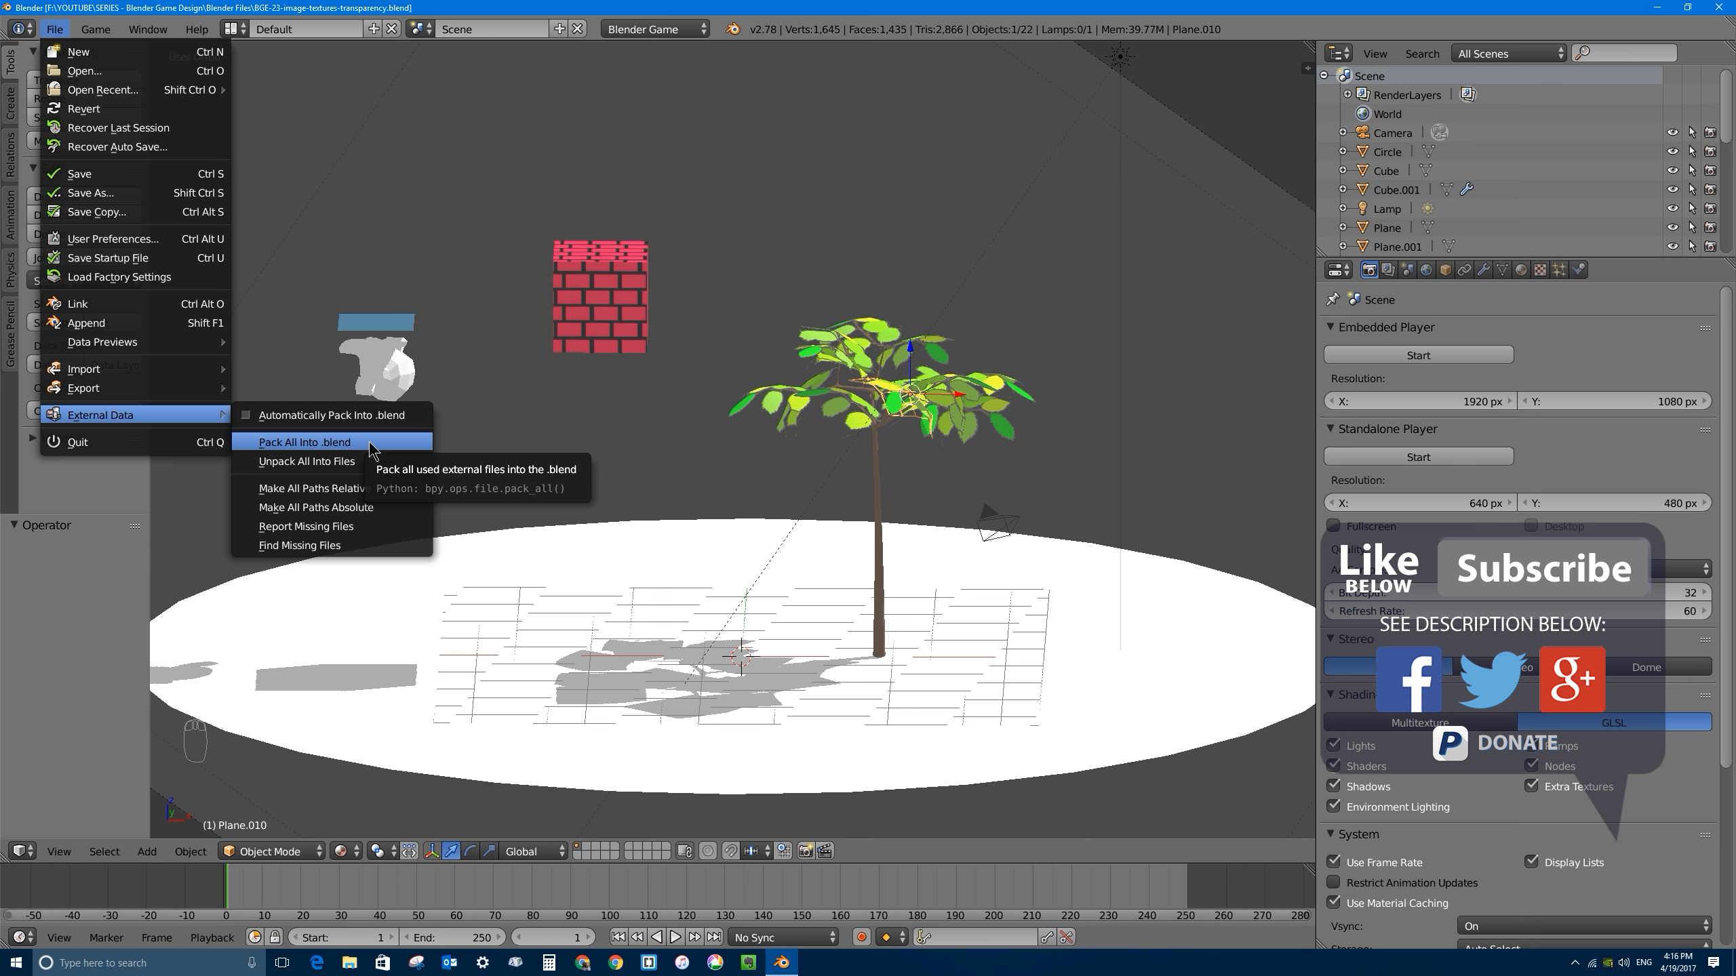
{"action": "left_click", "coordinate": [301, 453]}
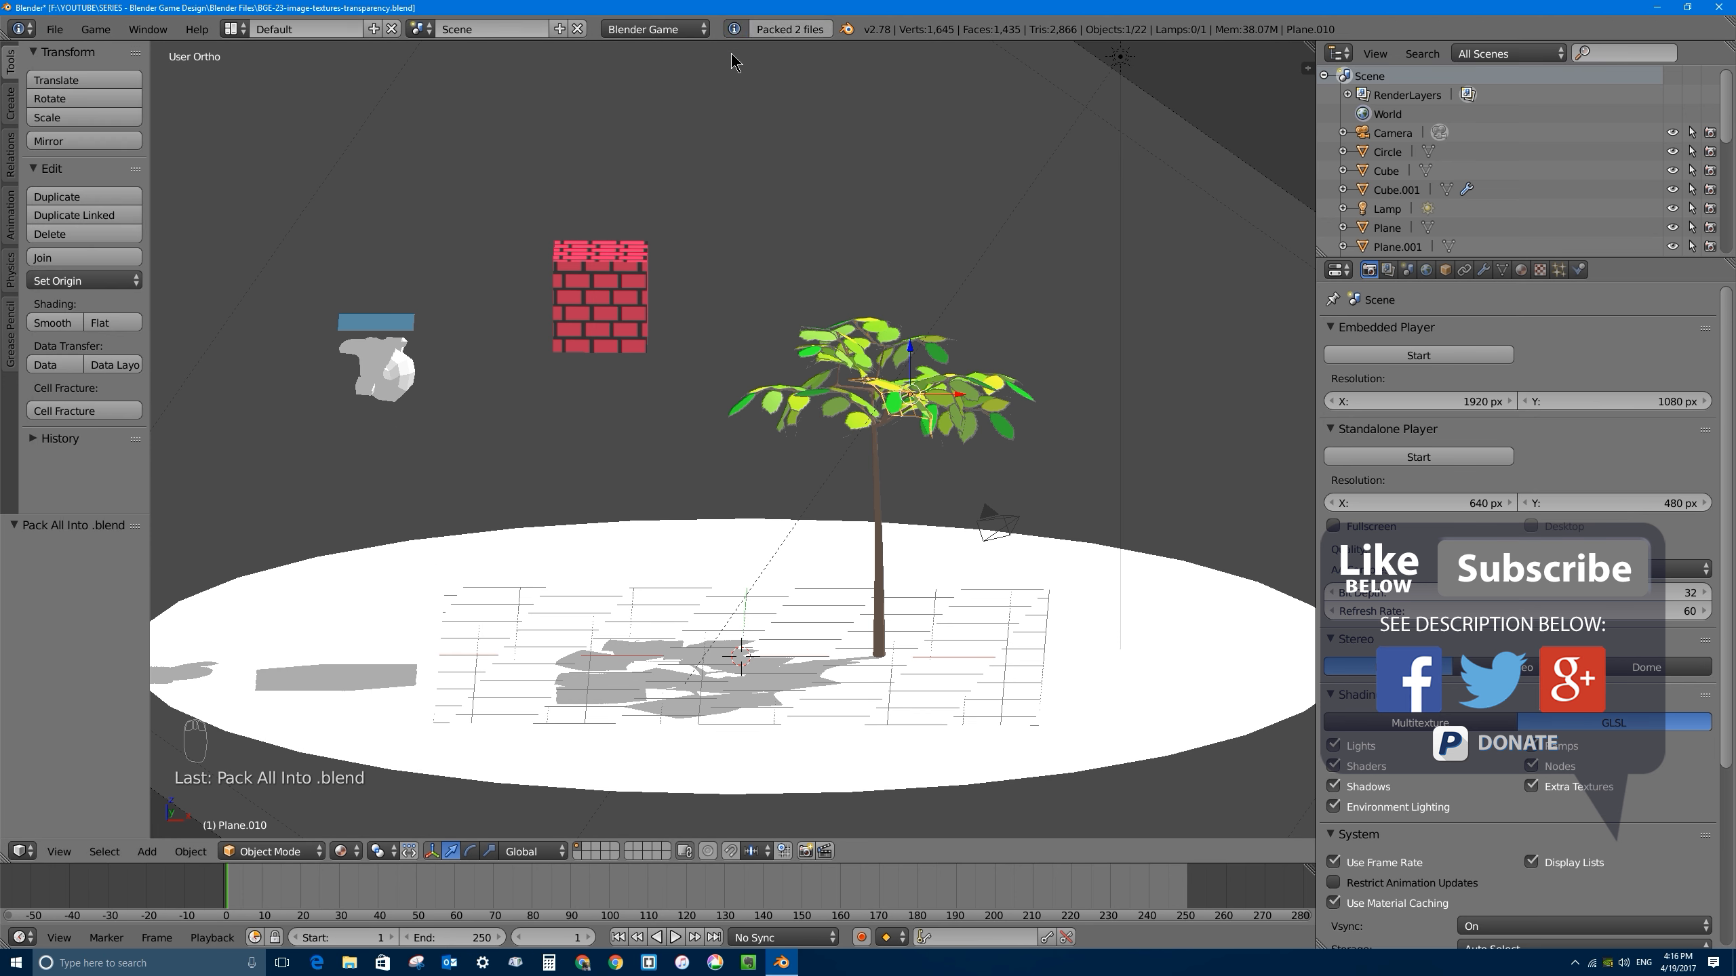